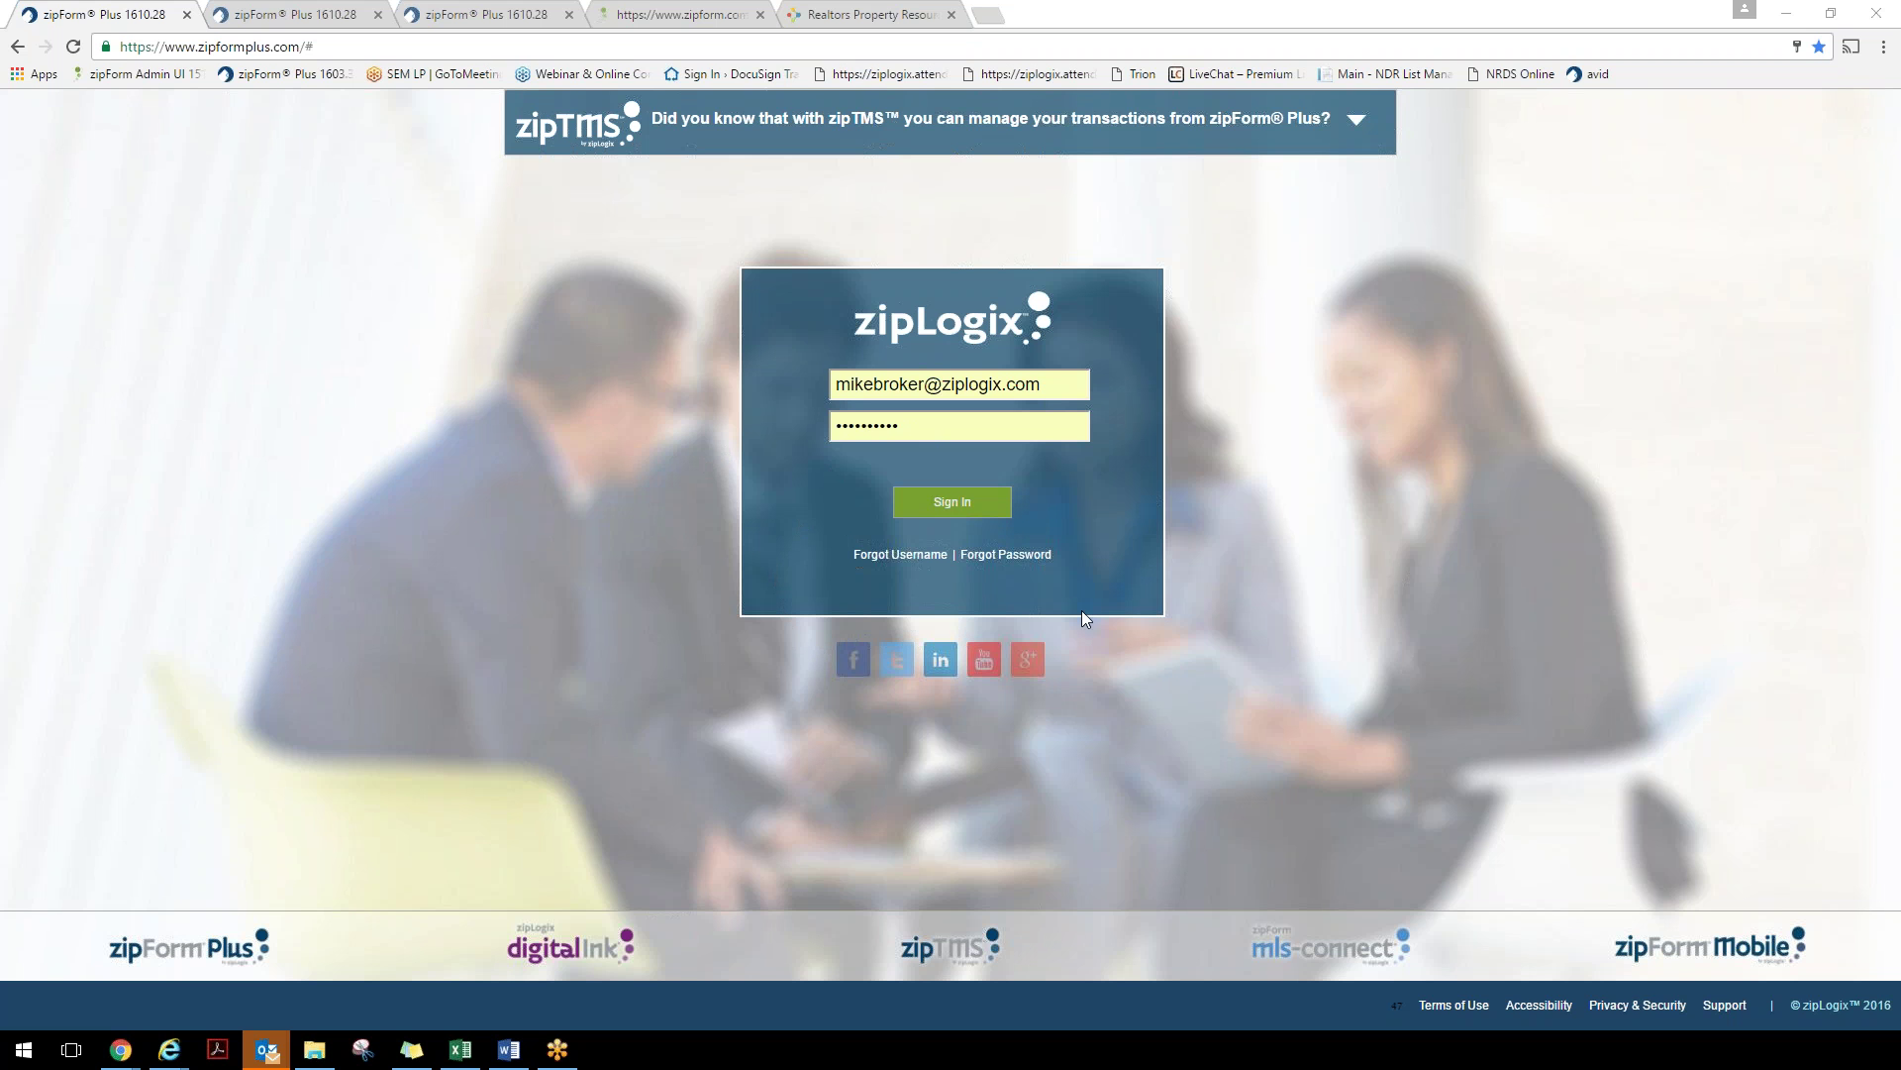
Abandon the password reset prompt and switch to the already signed-in zipForm Plus tab
left_click(1022, 560)
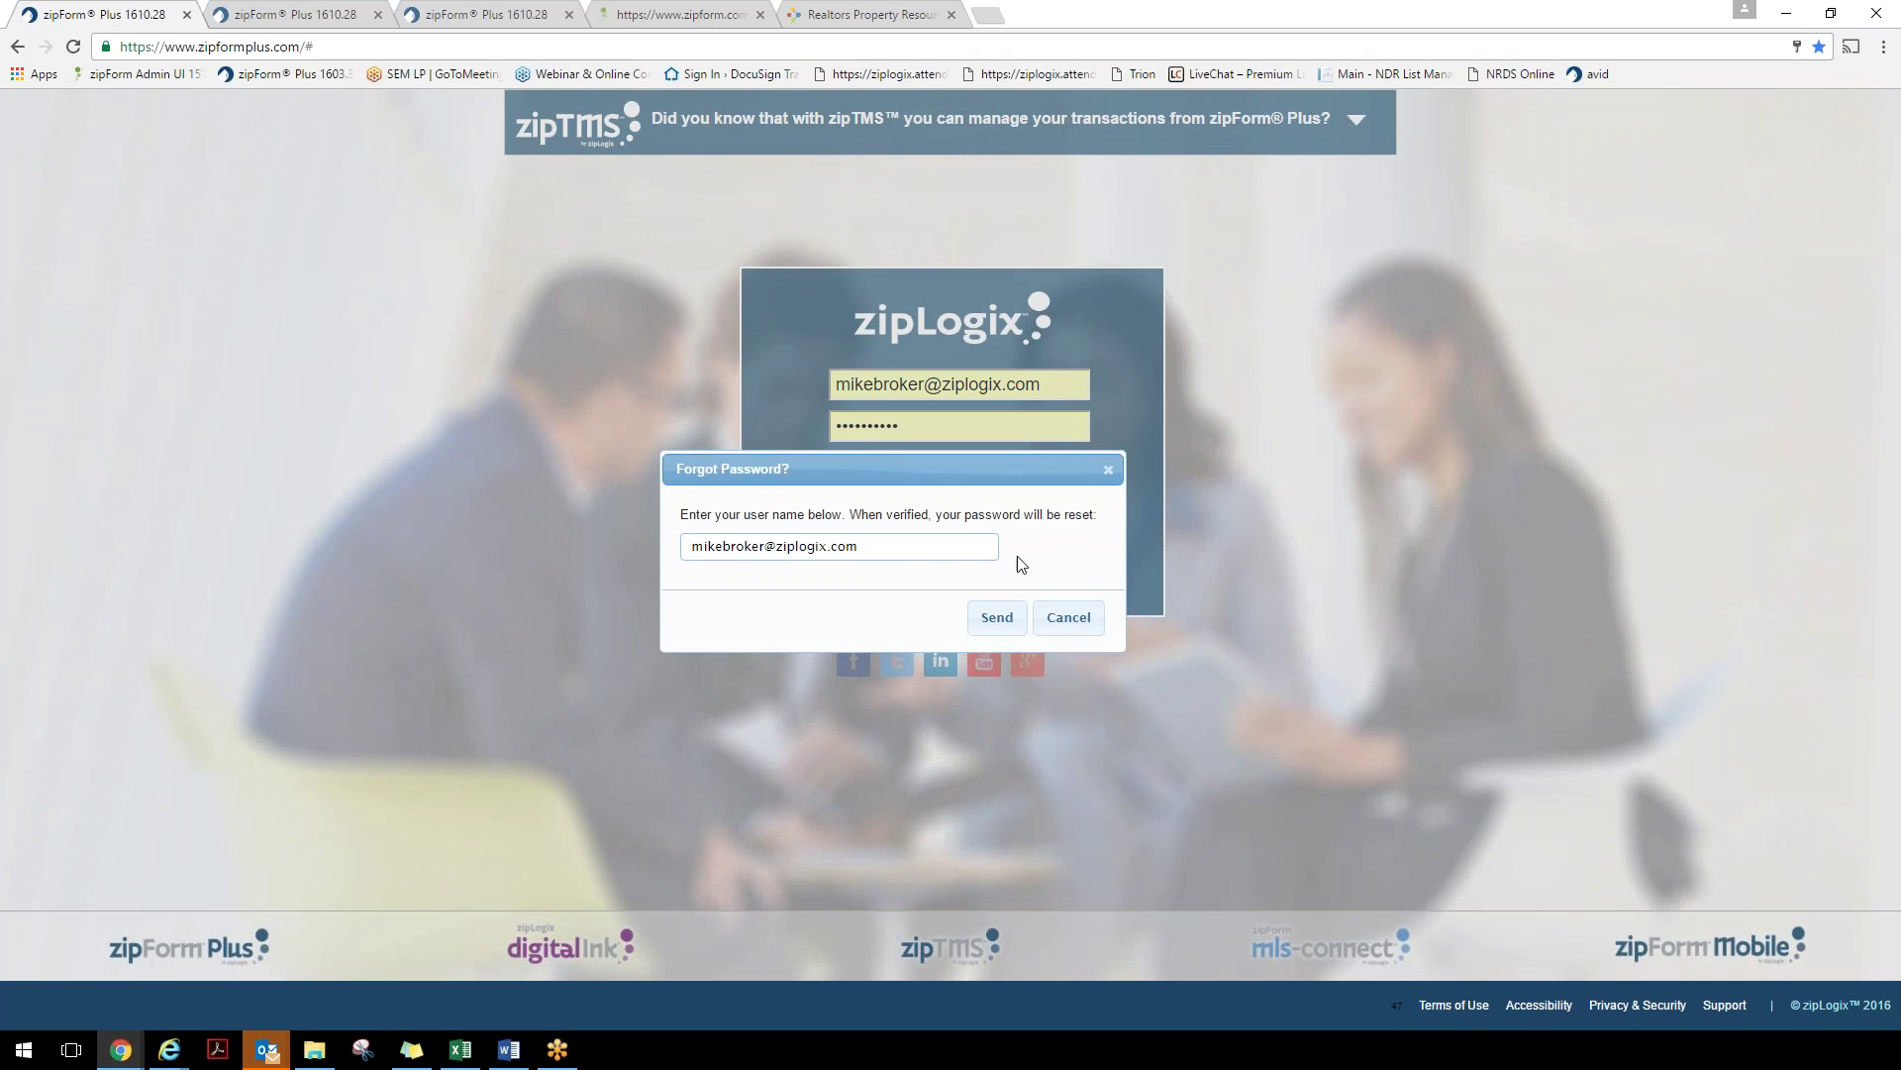
left_click_drag(858, 545, 687, 547)
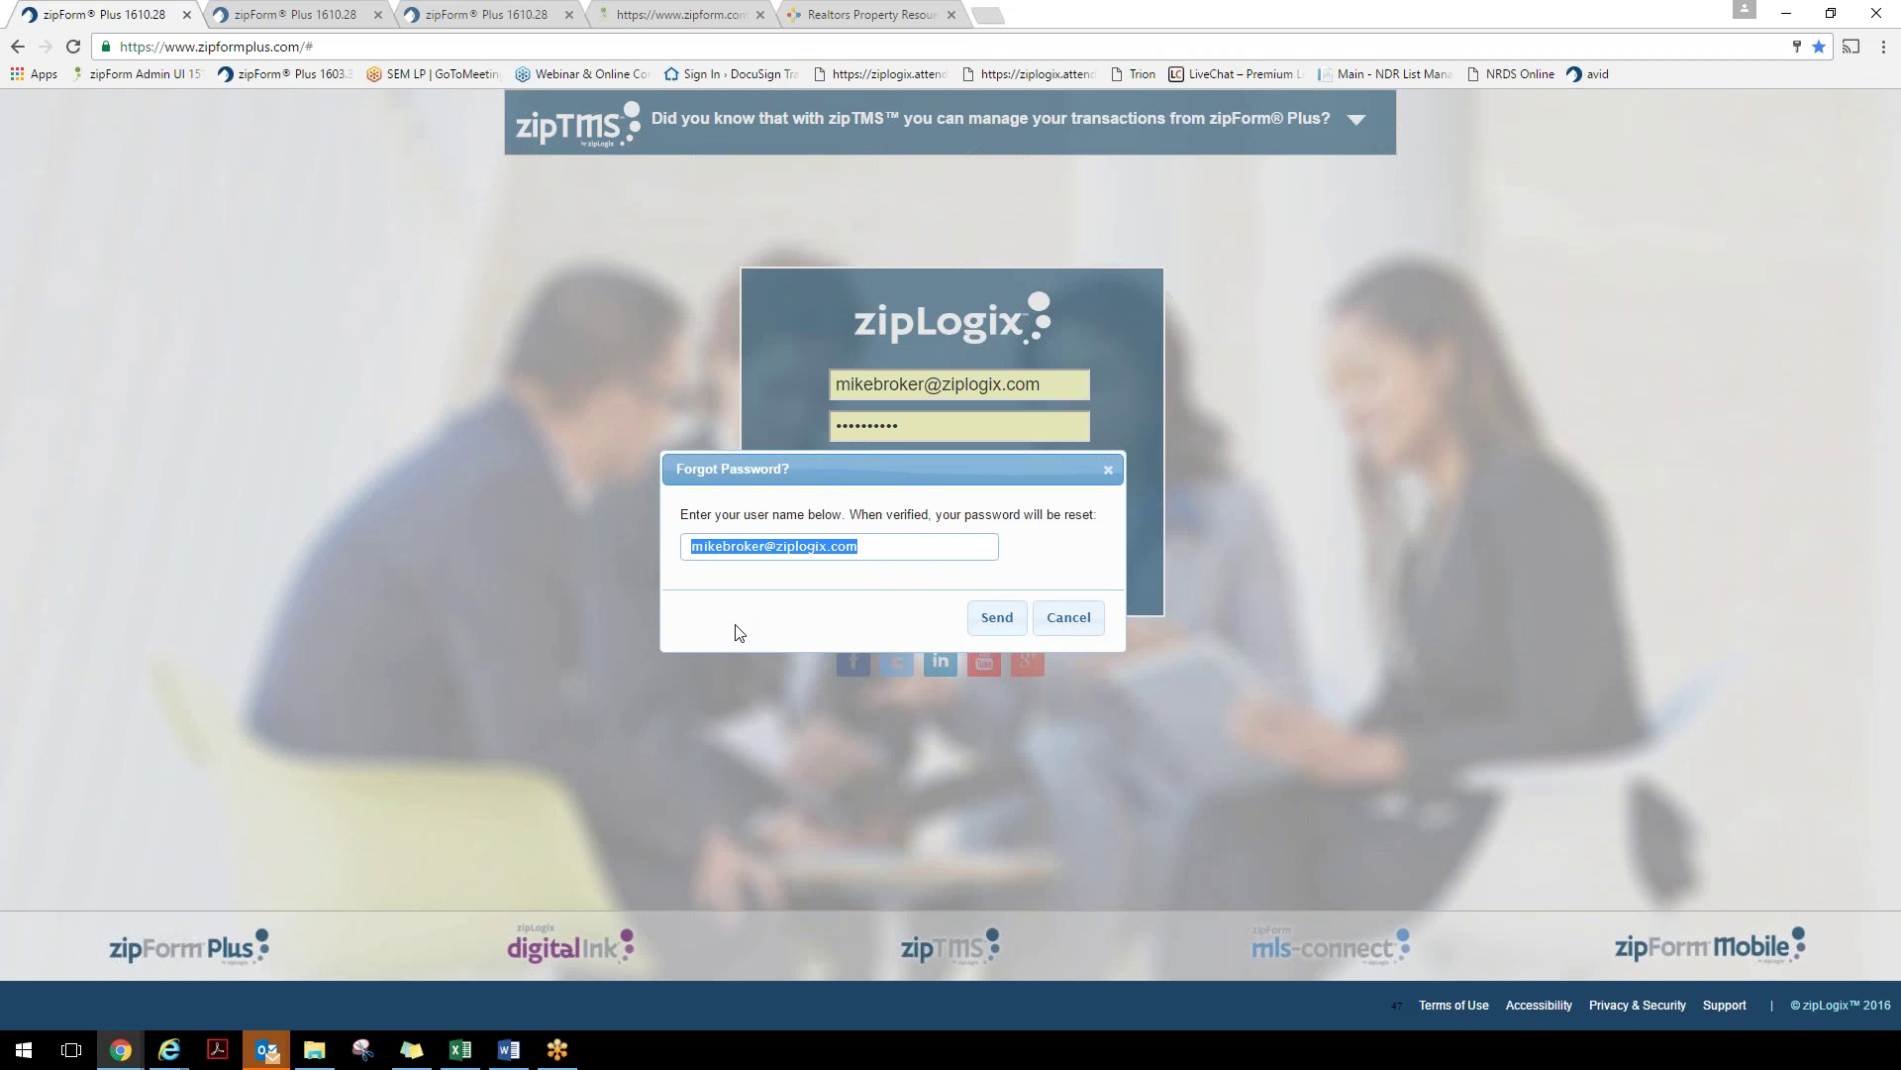
left_click(1011, 622)
left_click(1108, 469)
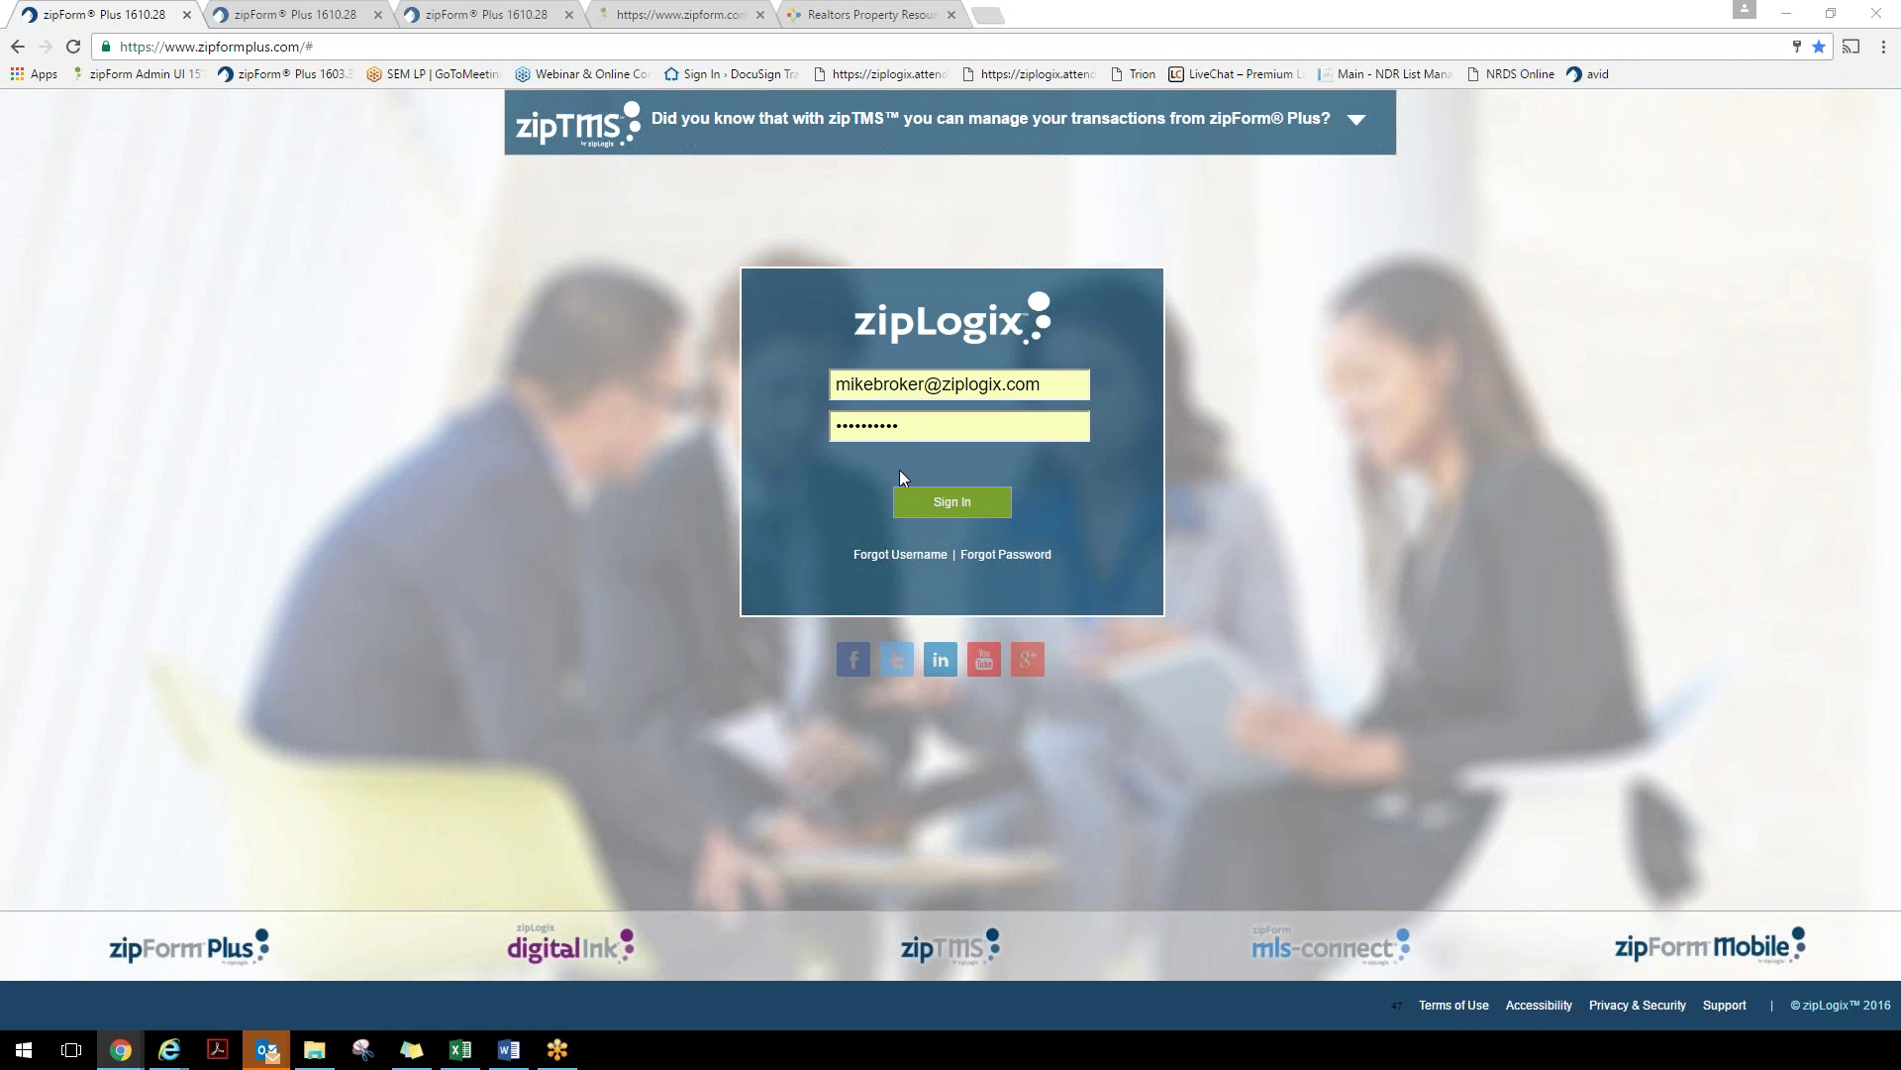
left_click(330, 14)
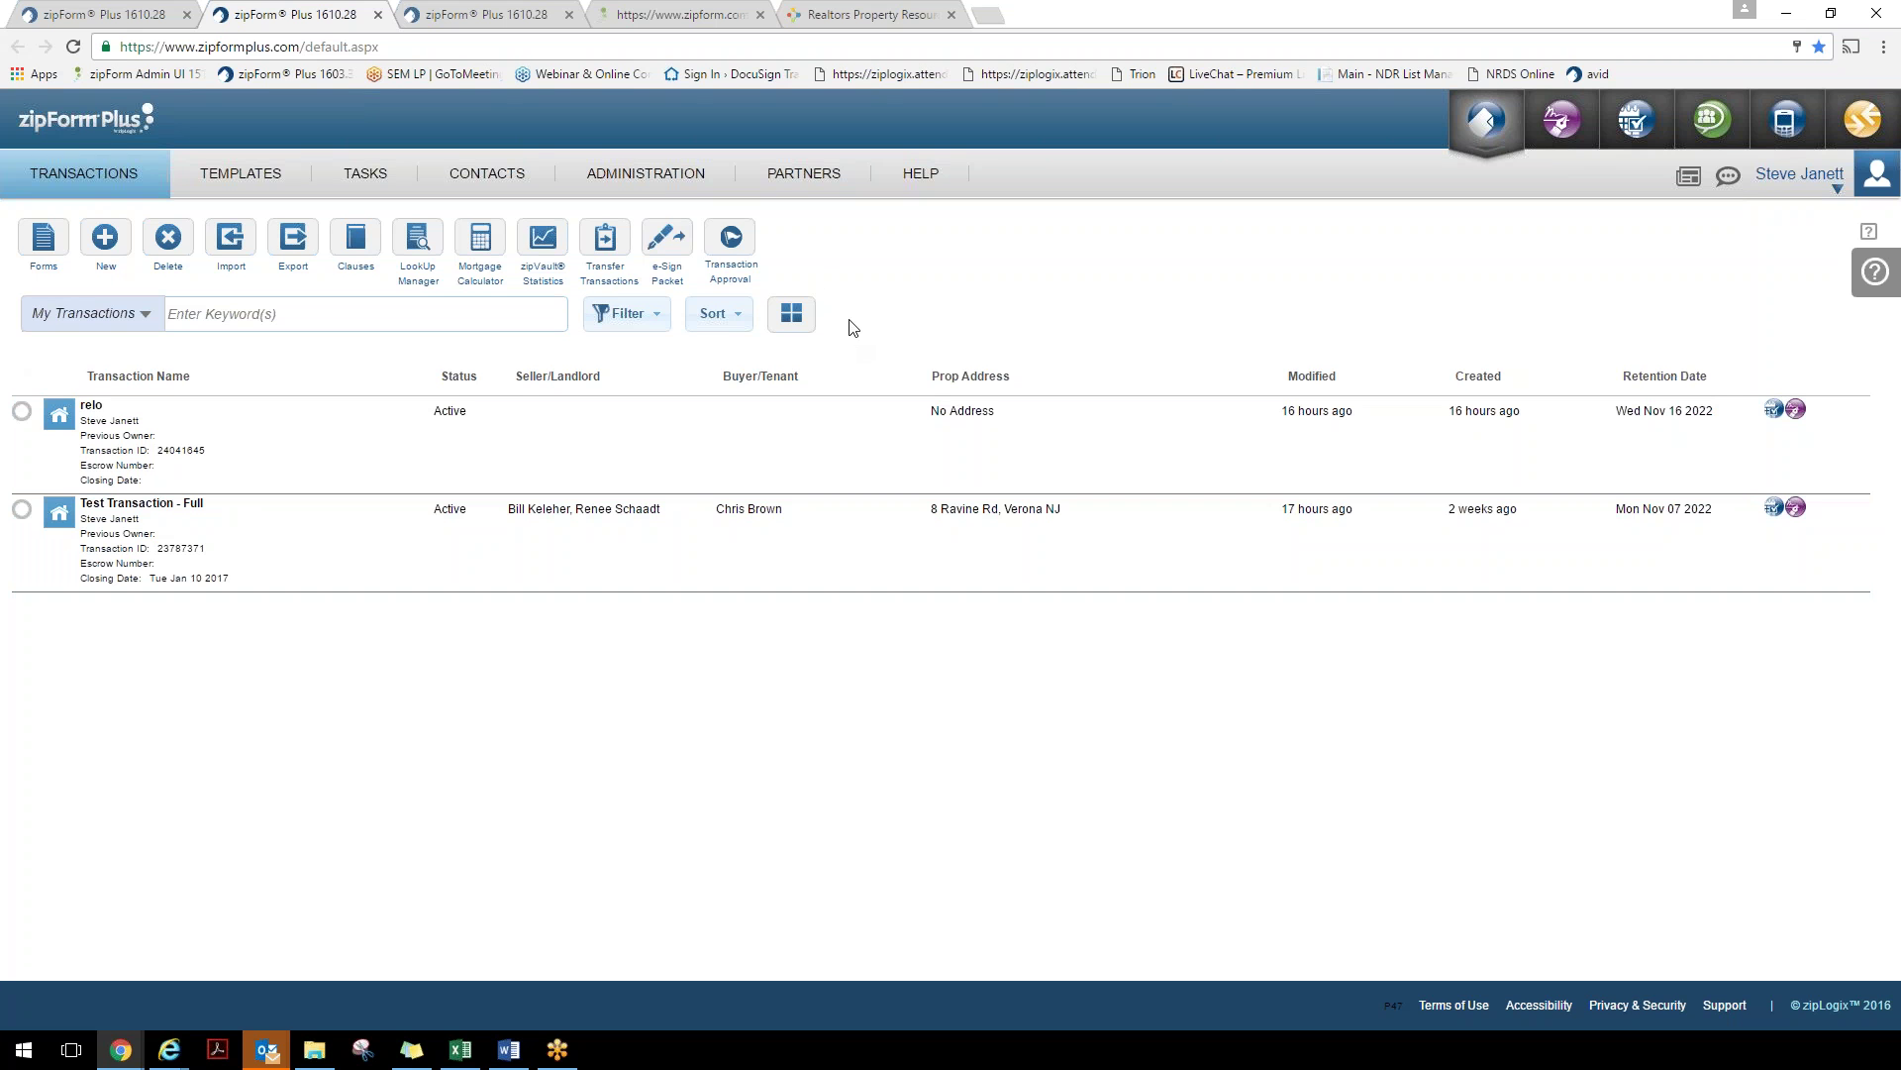
Show the transactions as cards and look over the available sort options
left_click(792, 312)
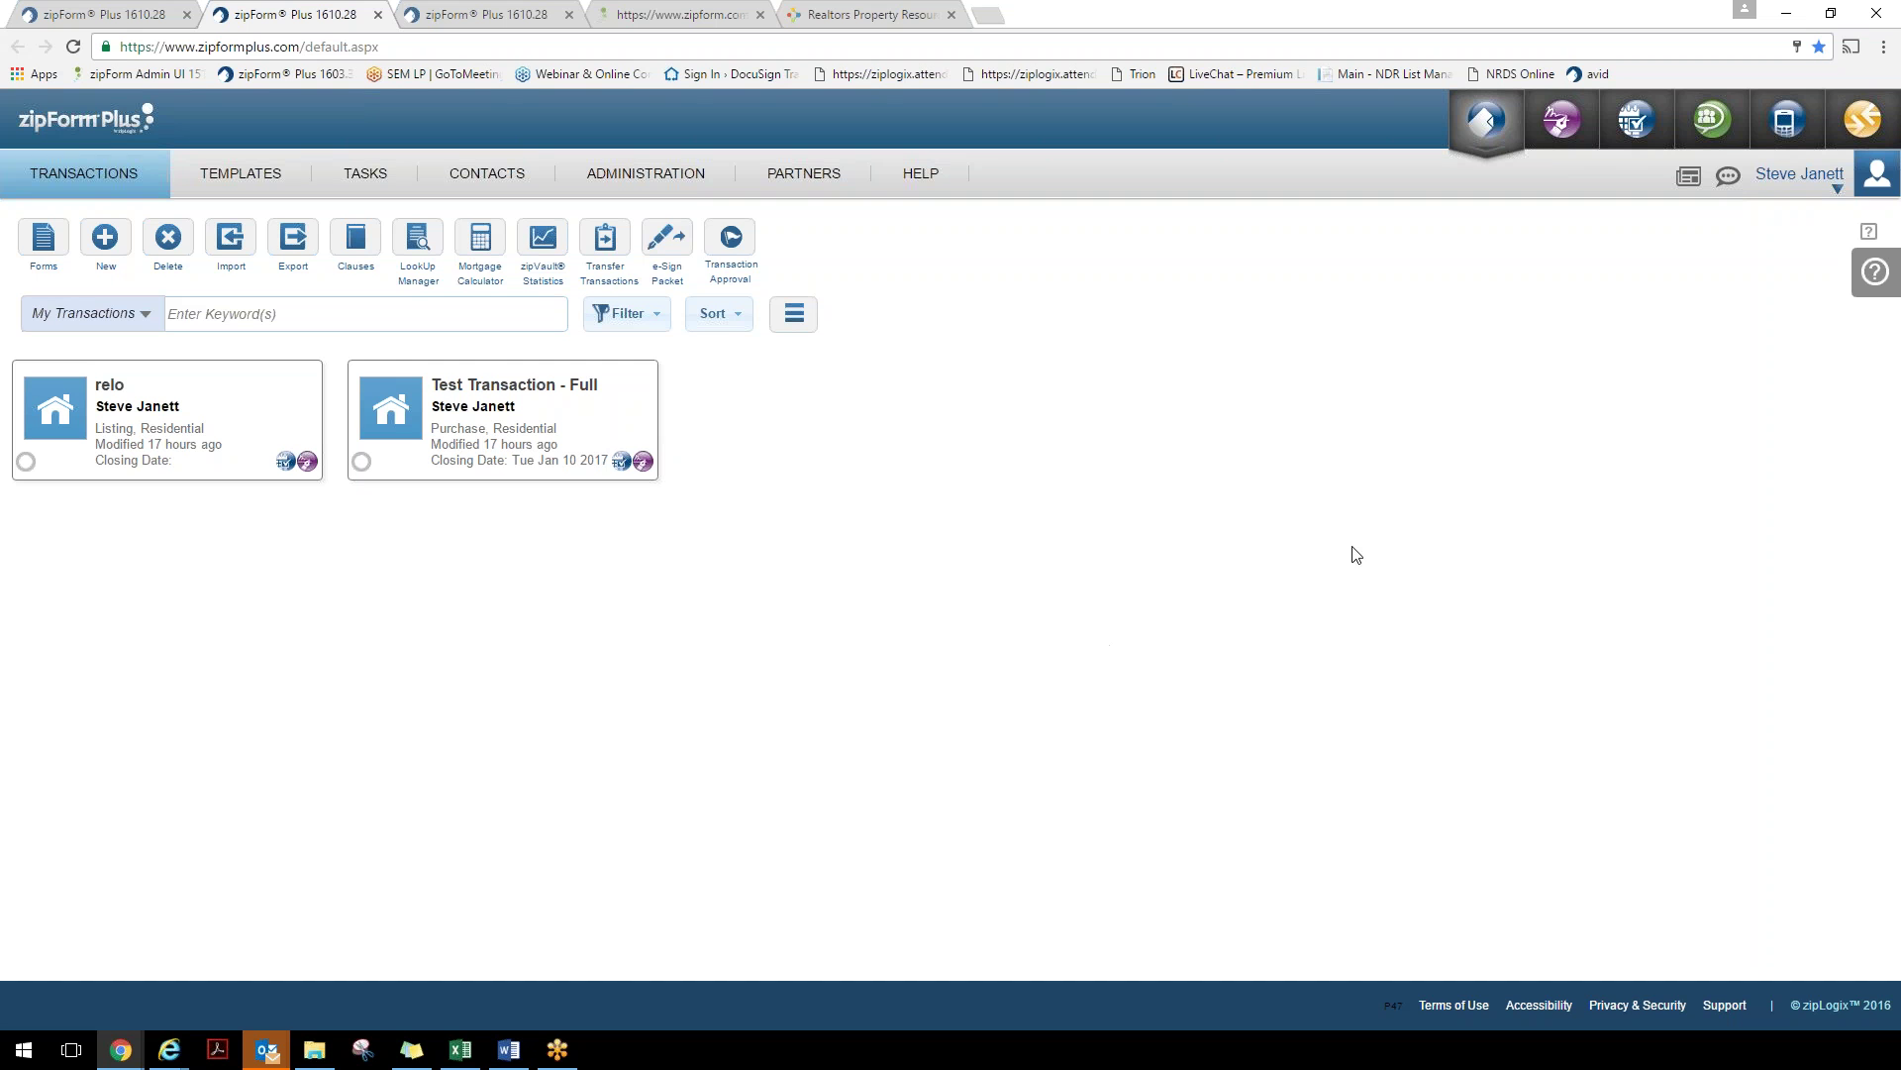
left_click(738, 326)
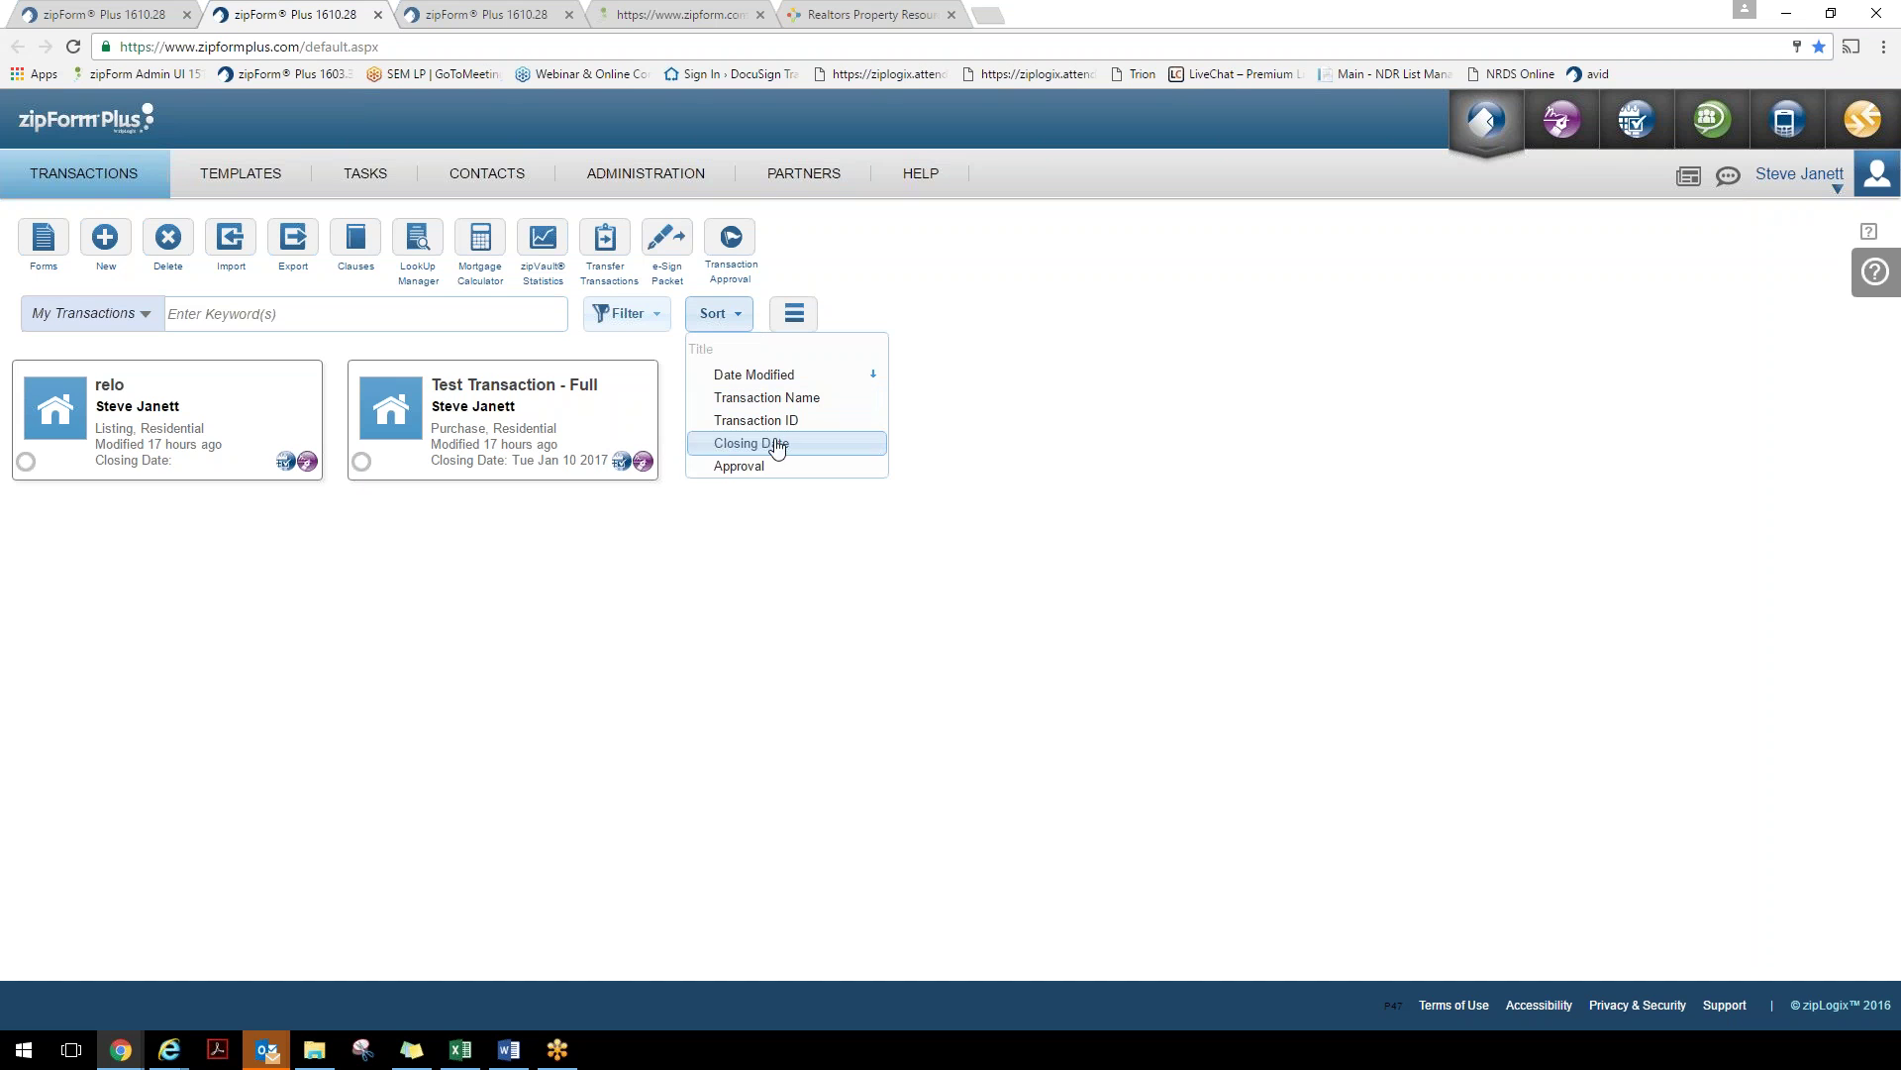
Filter transactions to Active and Pending statuses and save the filters
left_click(644, 326)
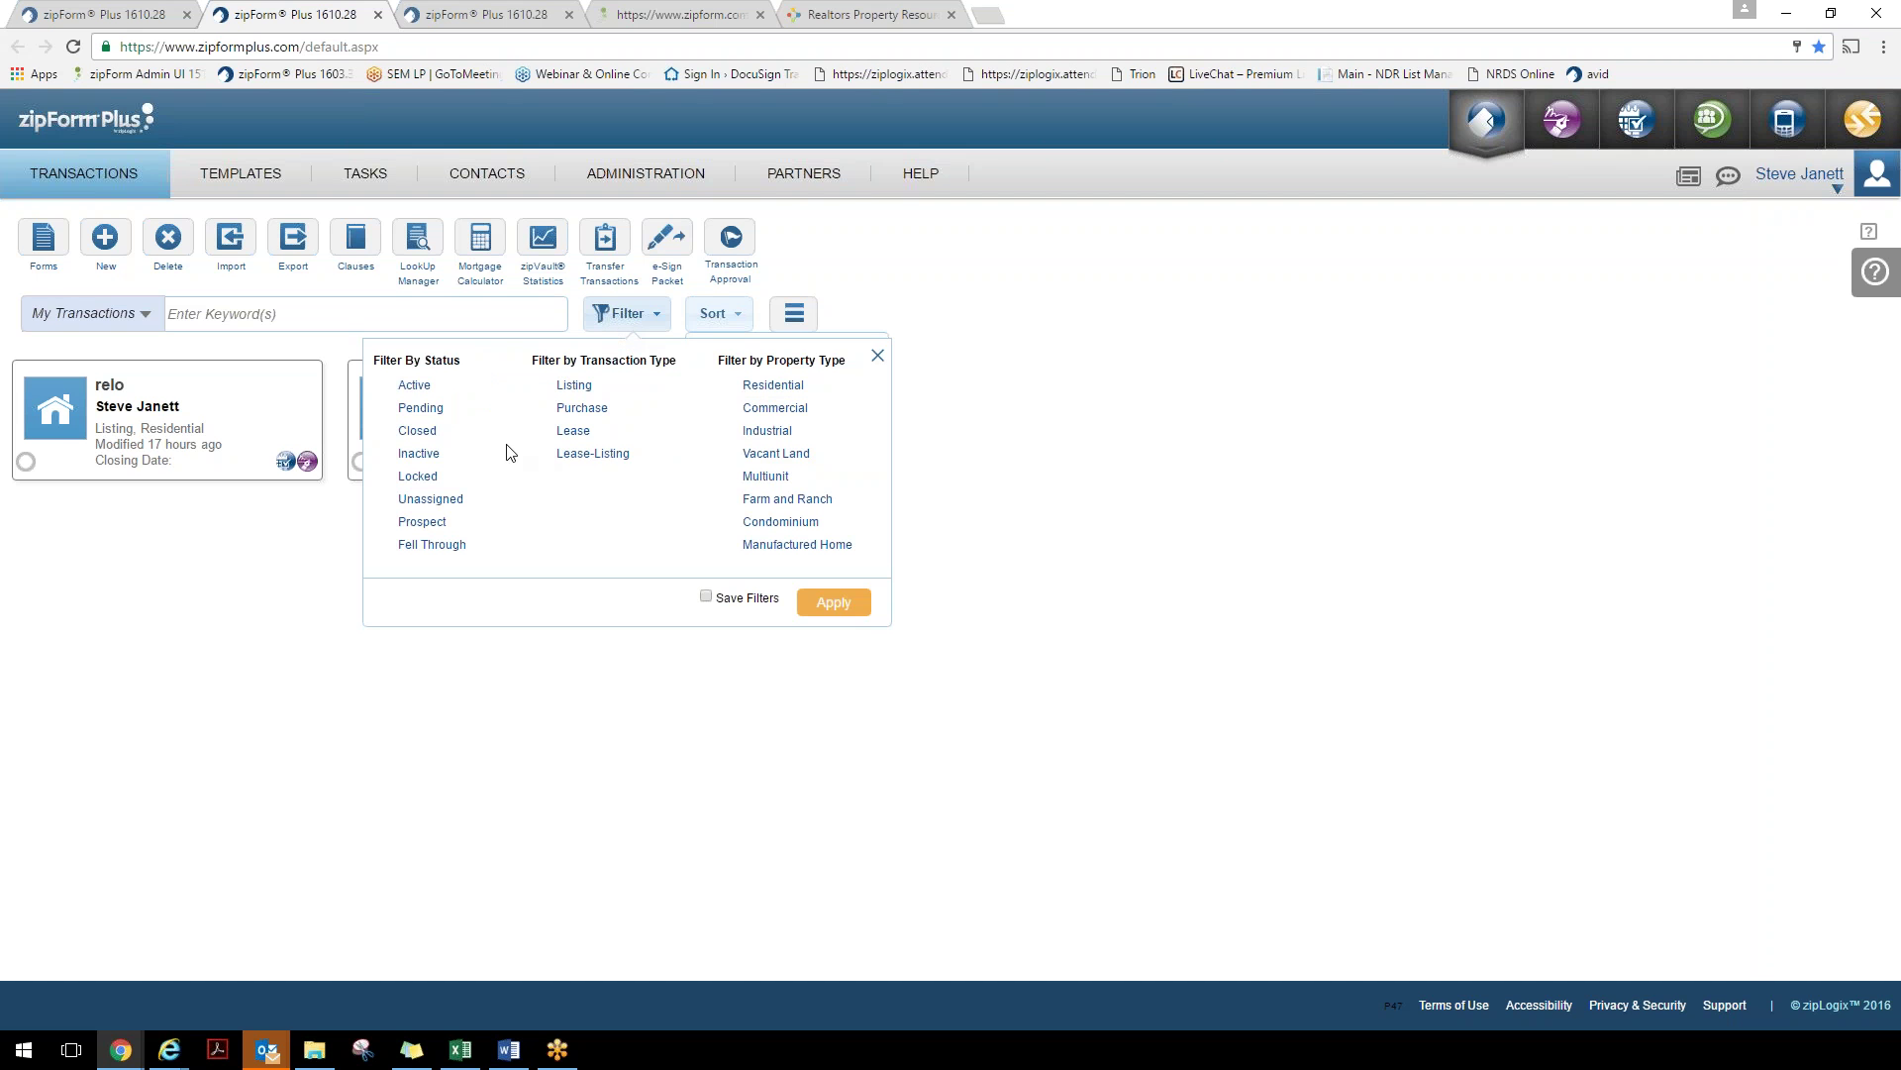
left_click(416, 392)
left_click(436, 413)
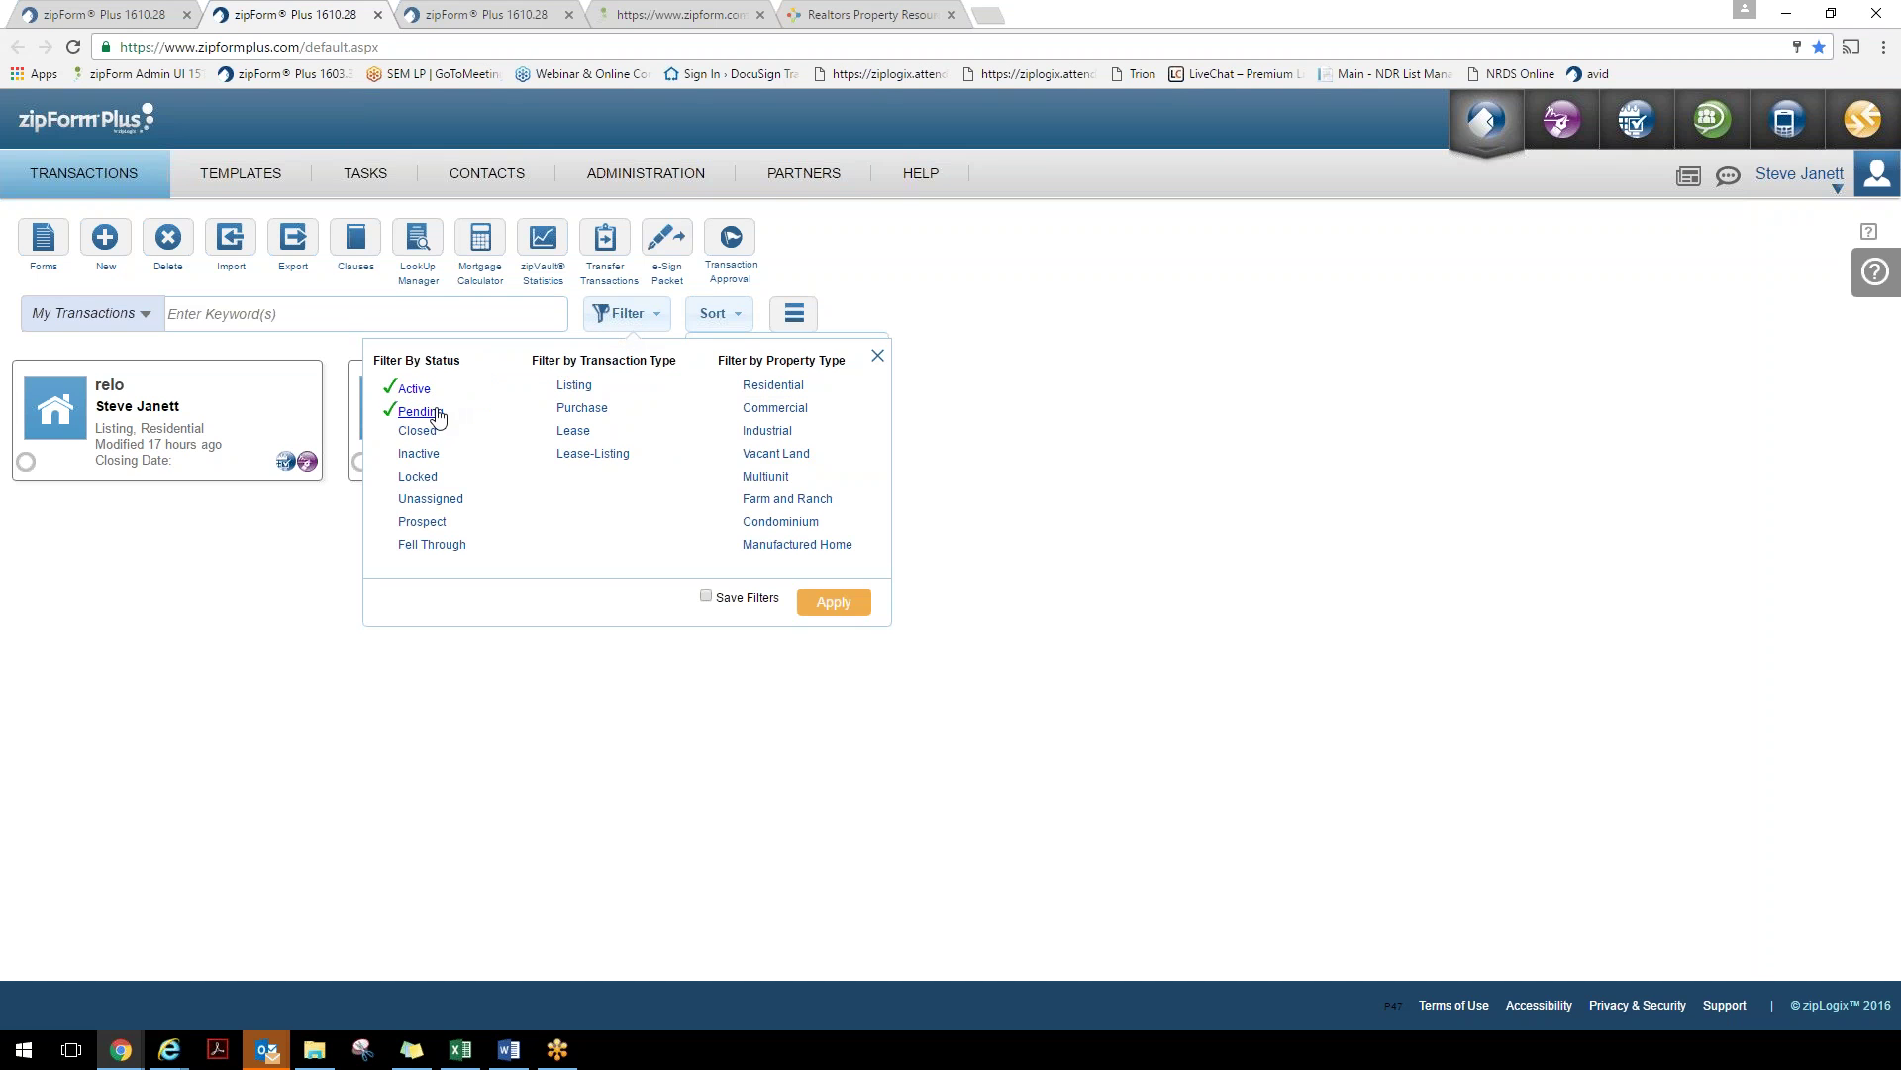
left_click(707, 597)
left_click(878, 355)
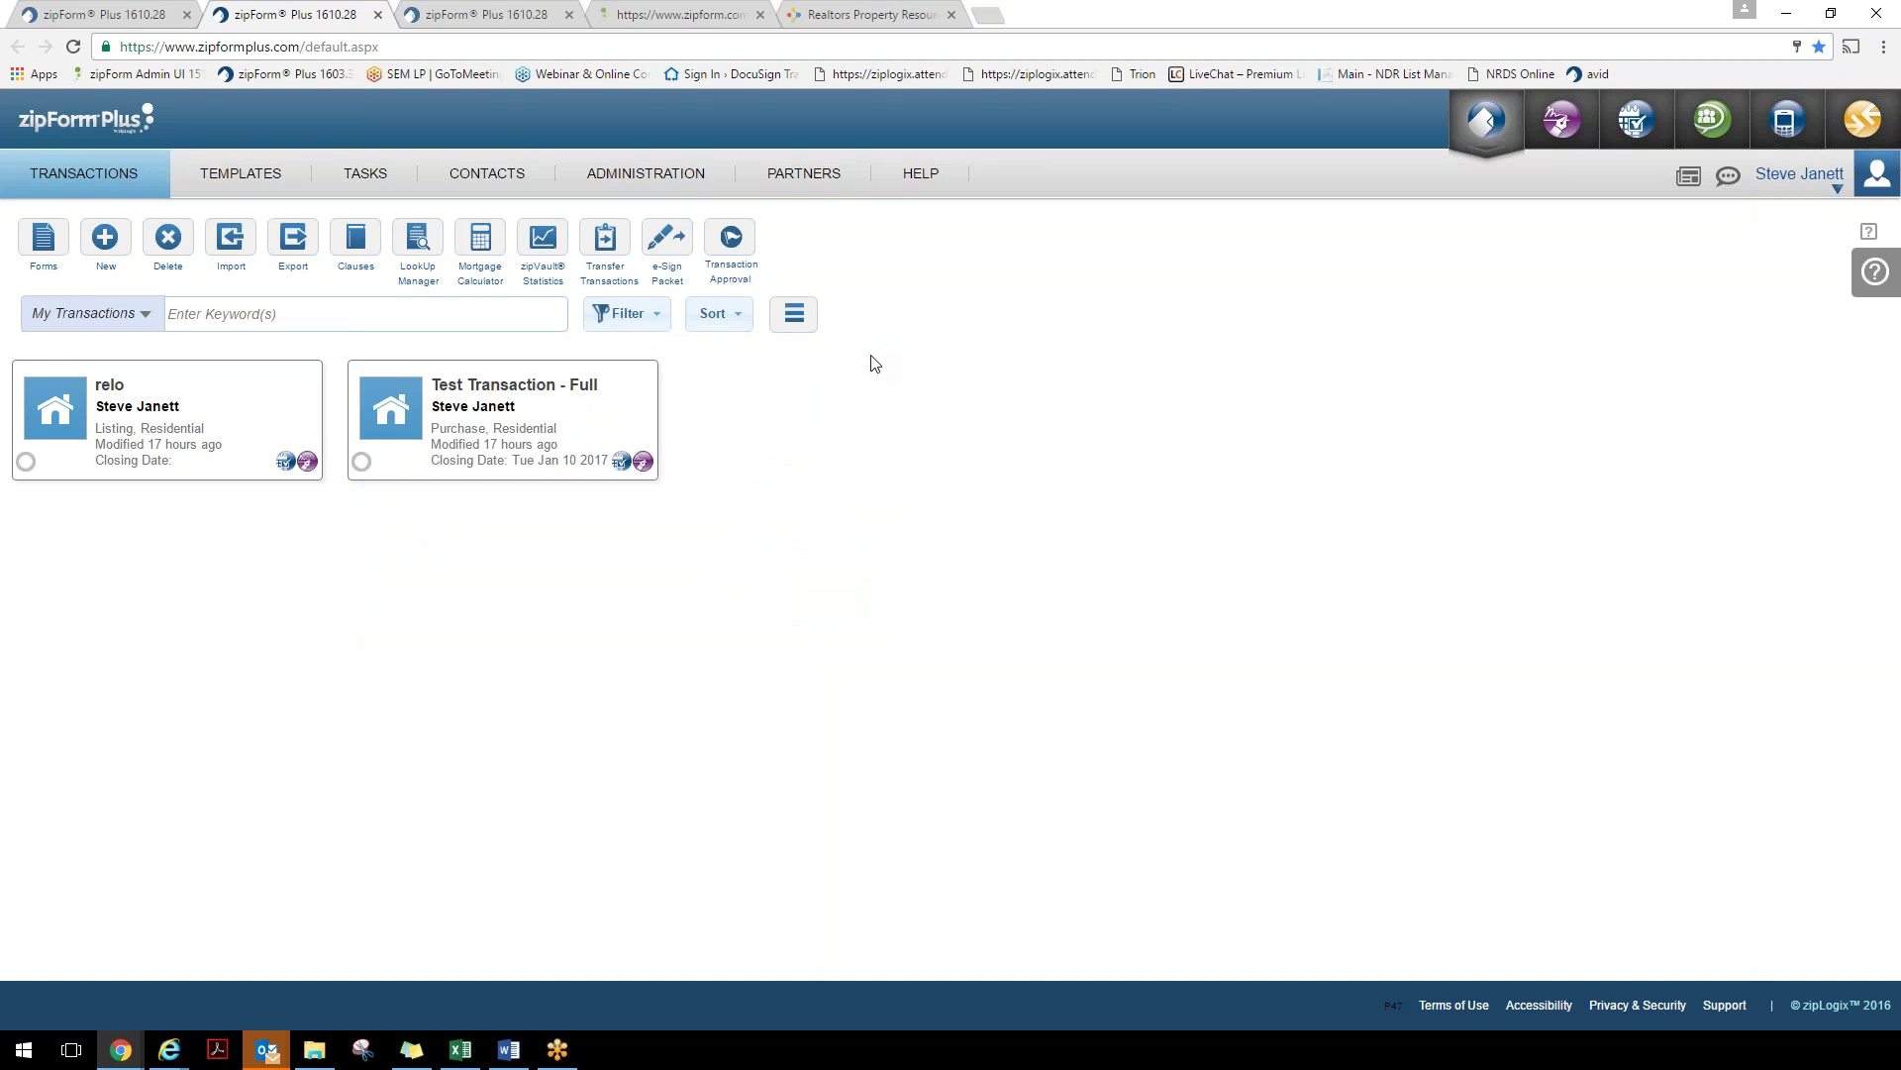
left_click(228, 312)
type("relo")
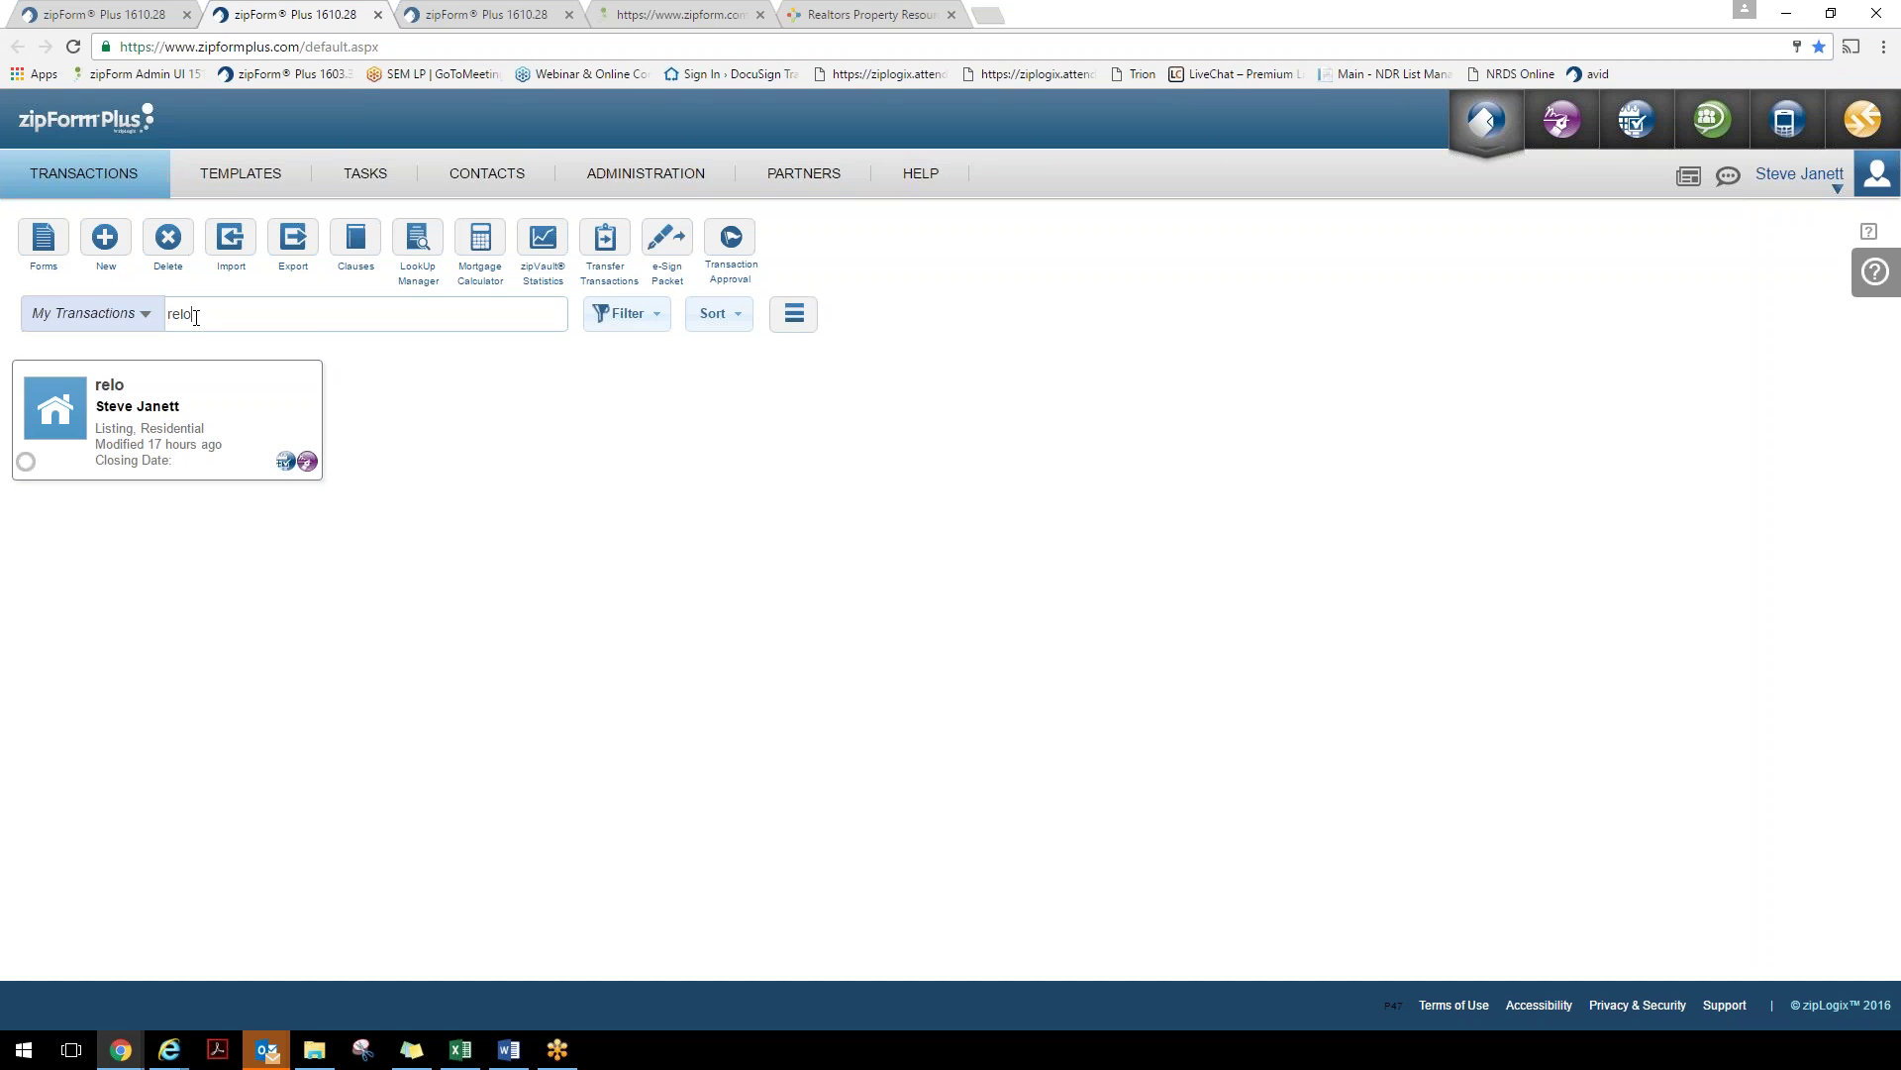
left_click_drag(199, 314, 162, 330)
key("BackSpace")
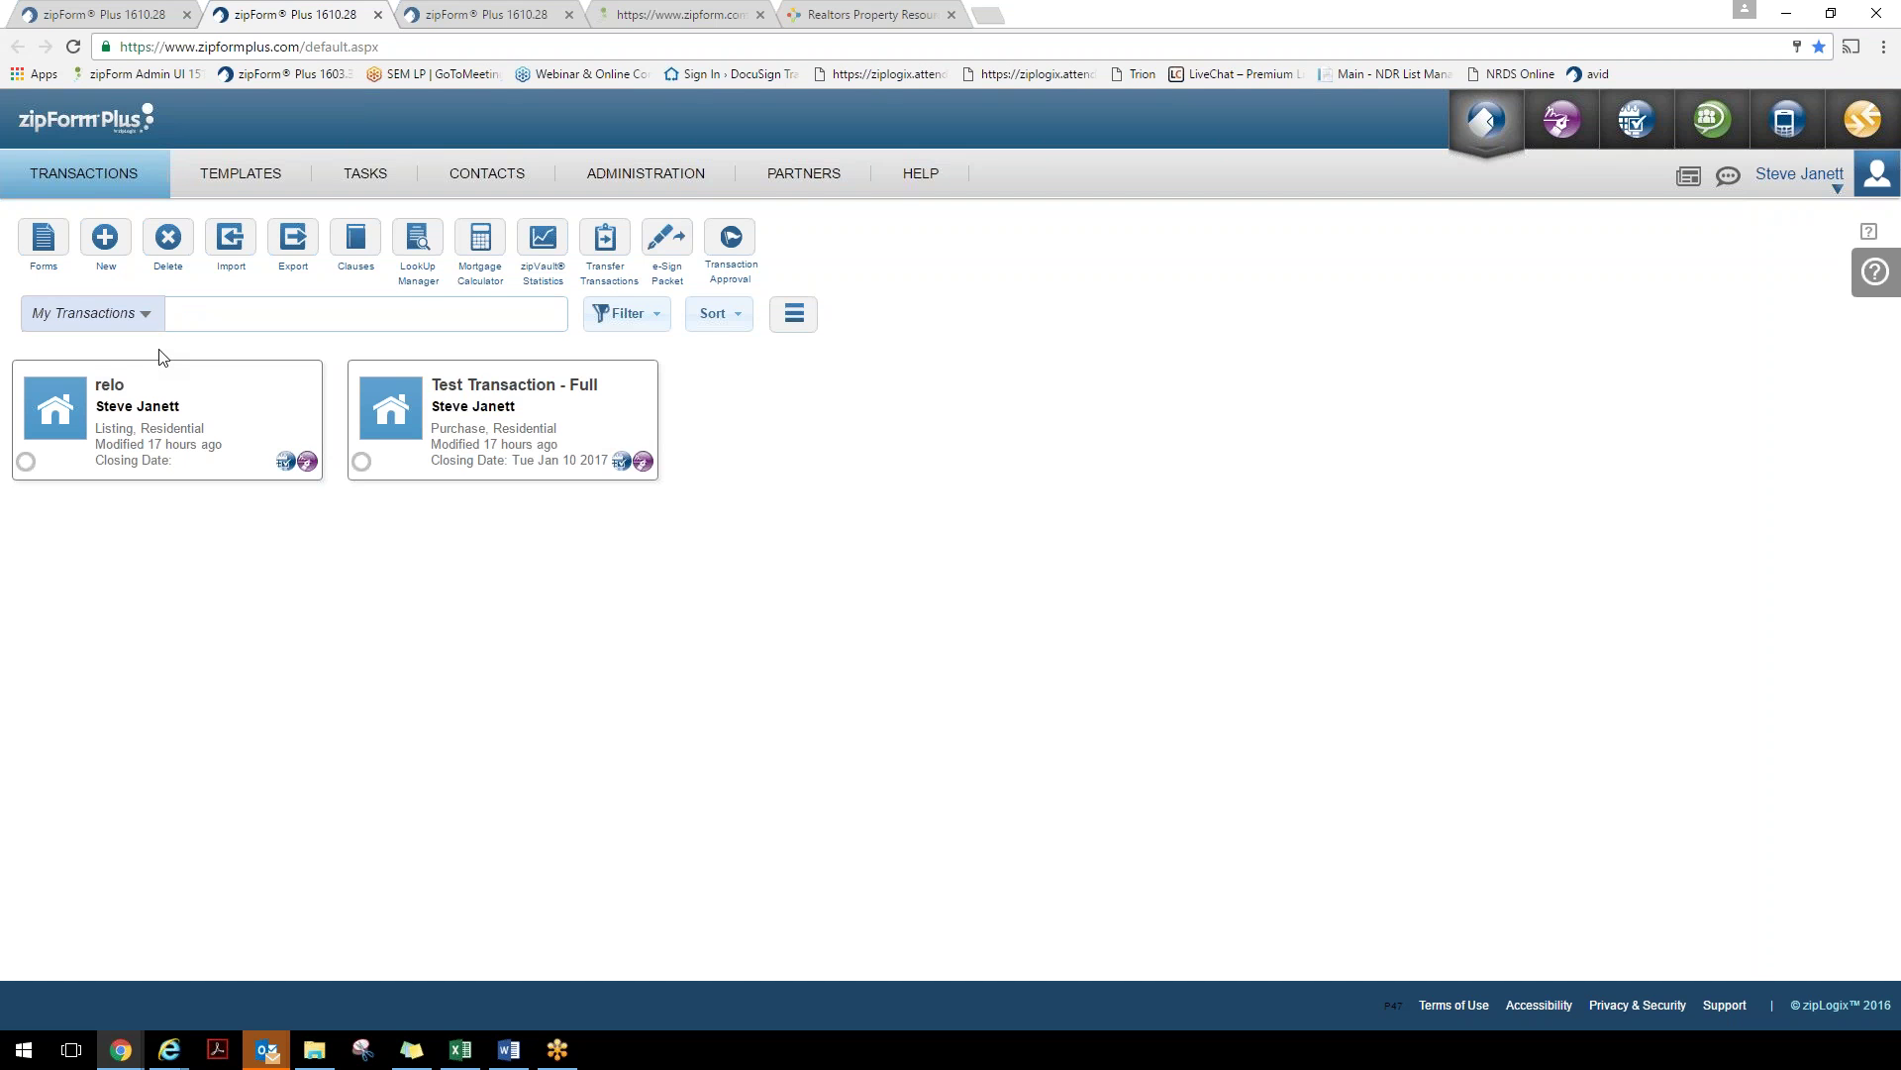
left_click(121, 315)
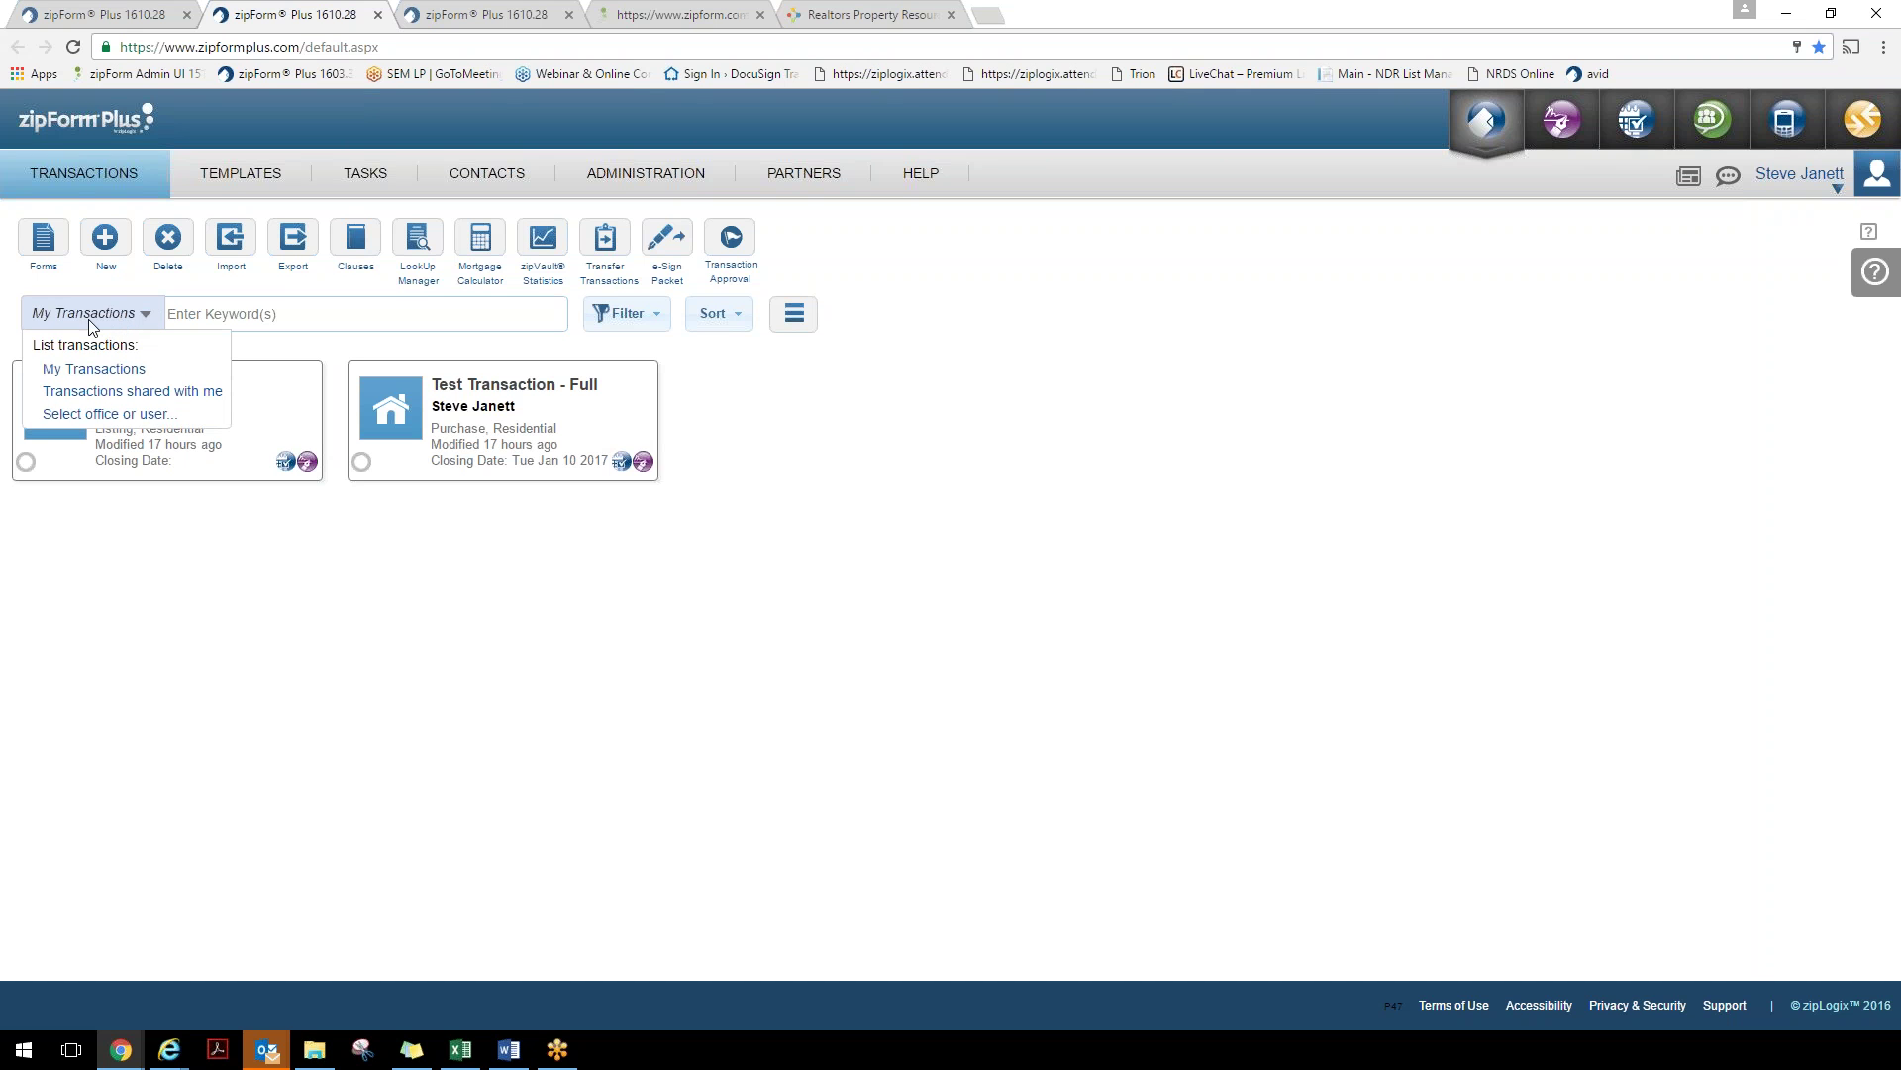
left_click(77, 416)
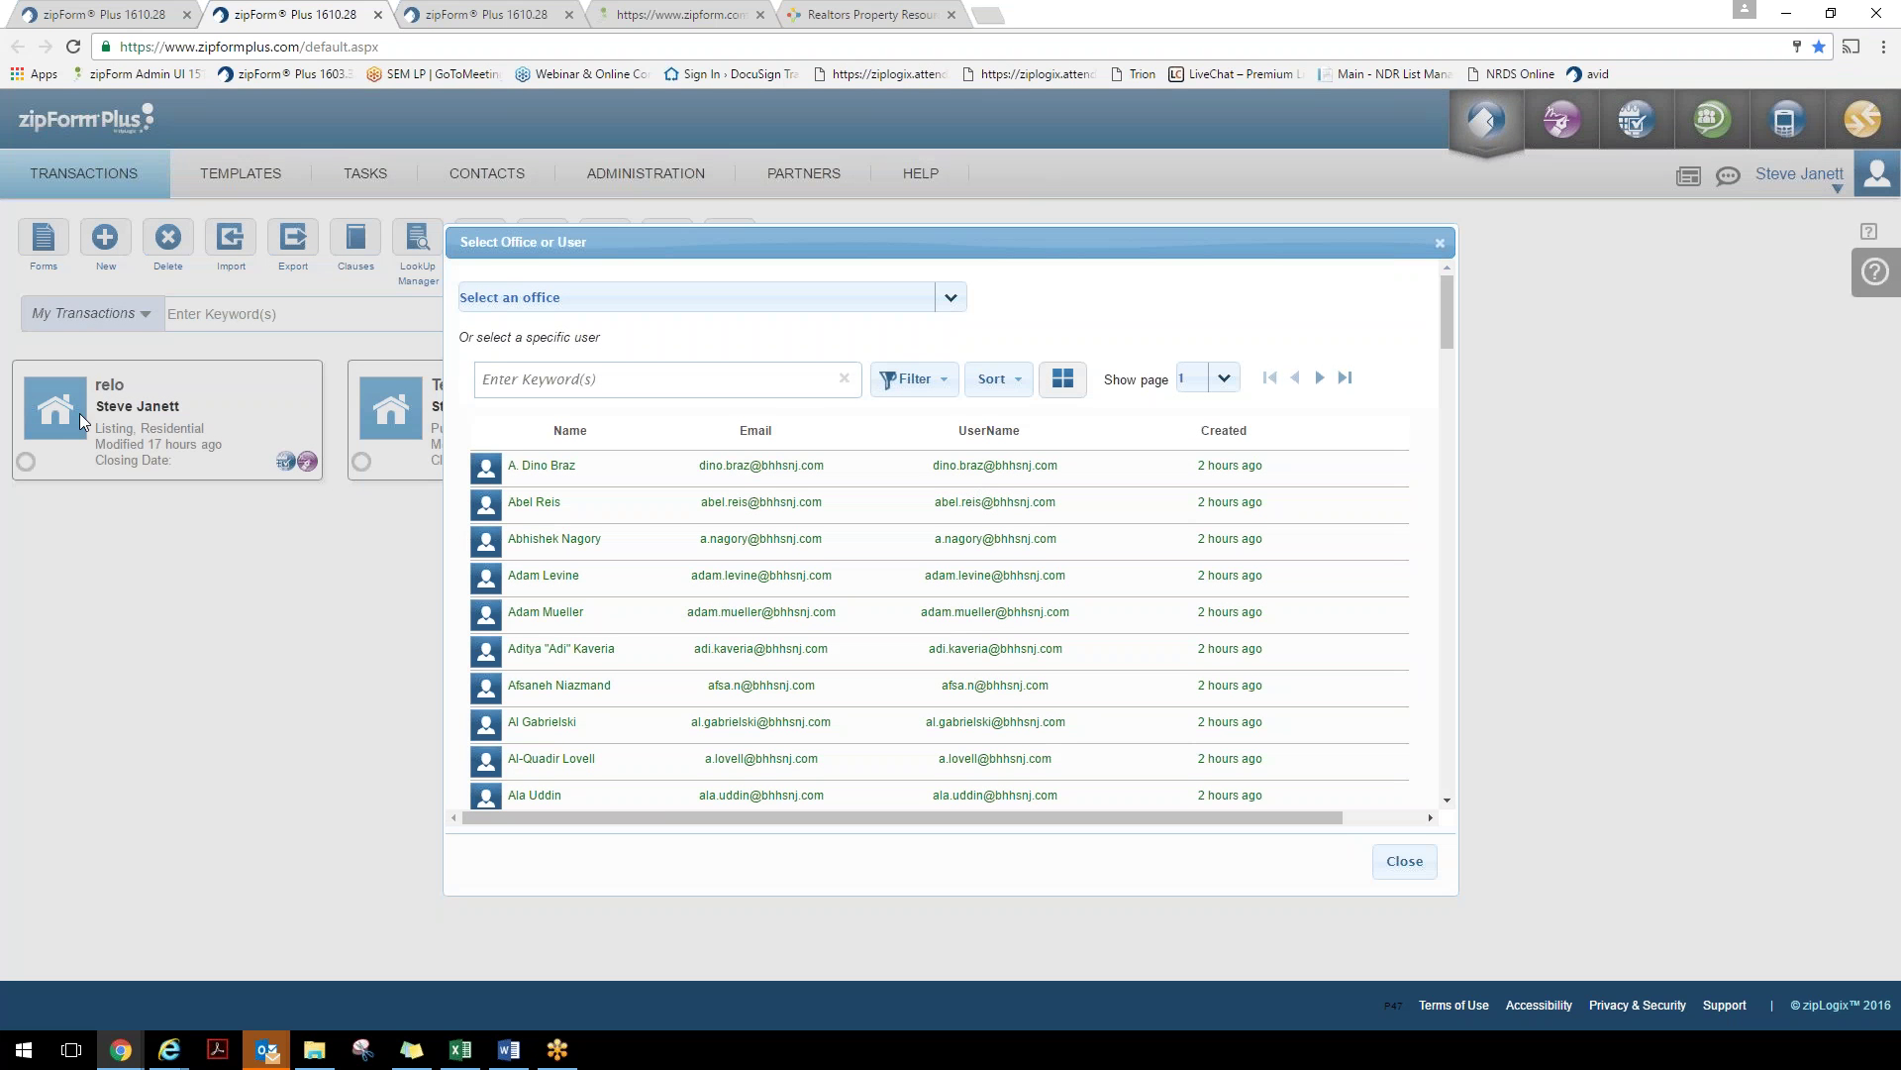
left_click(951, 297)
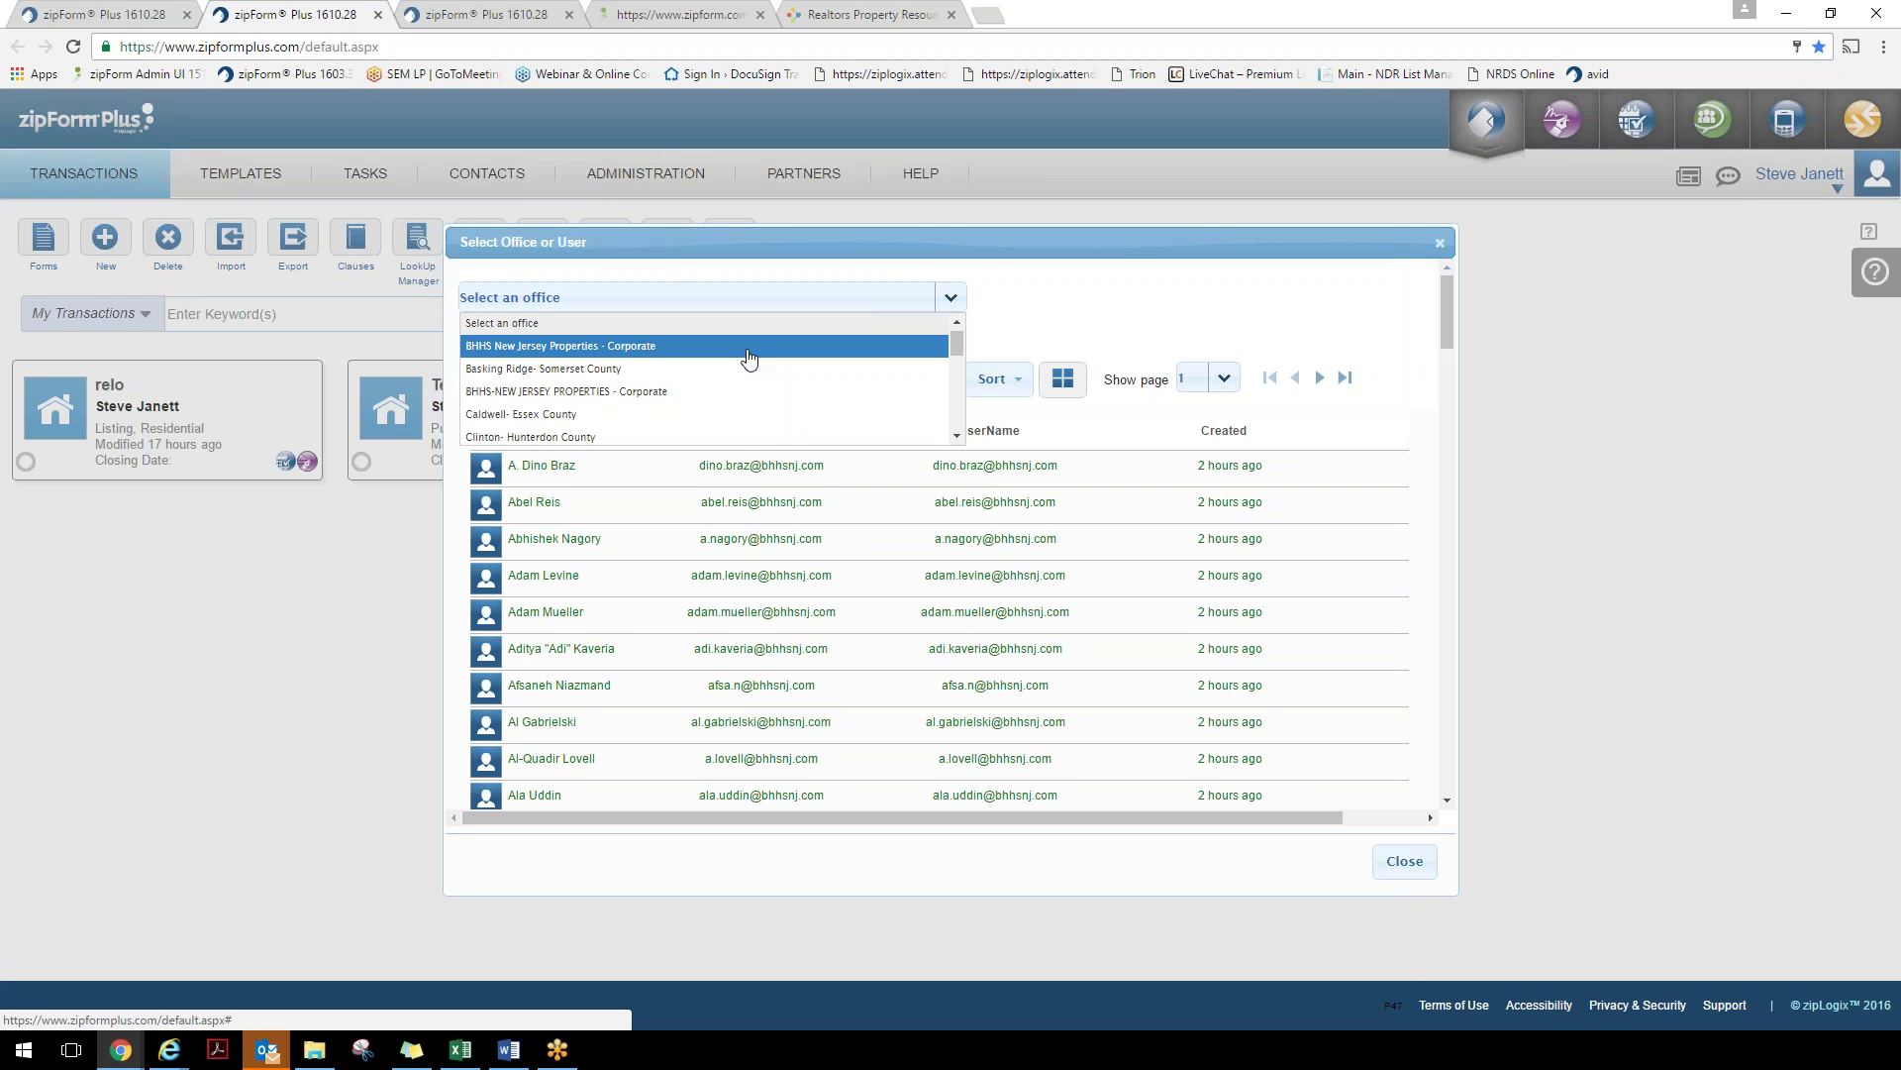
left_click(1405, 861)
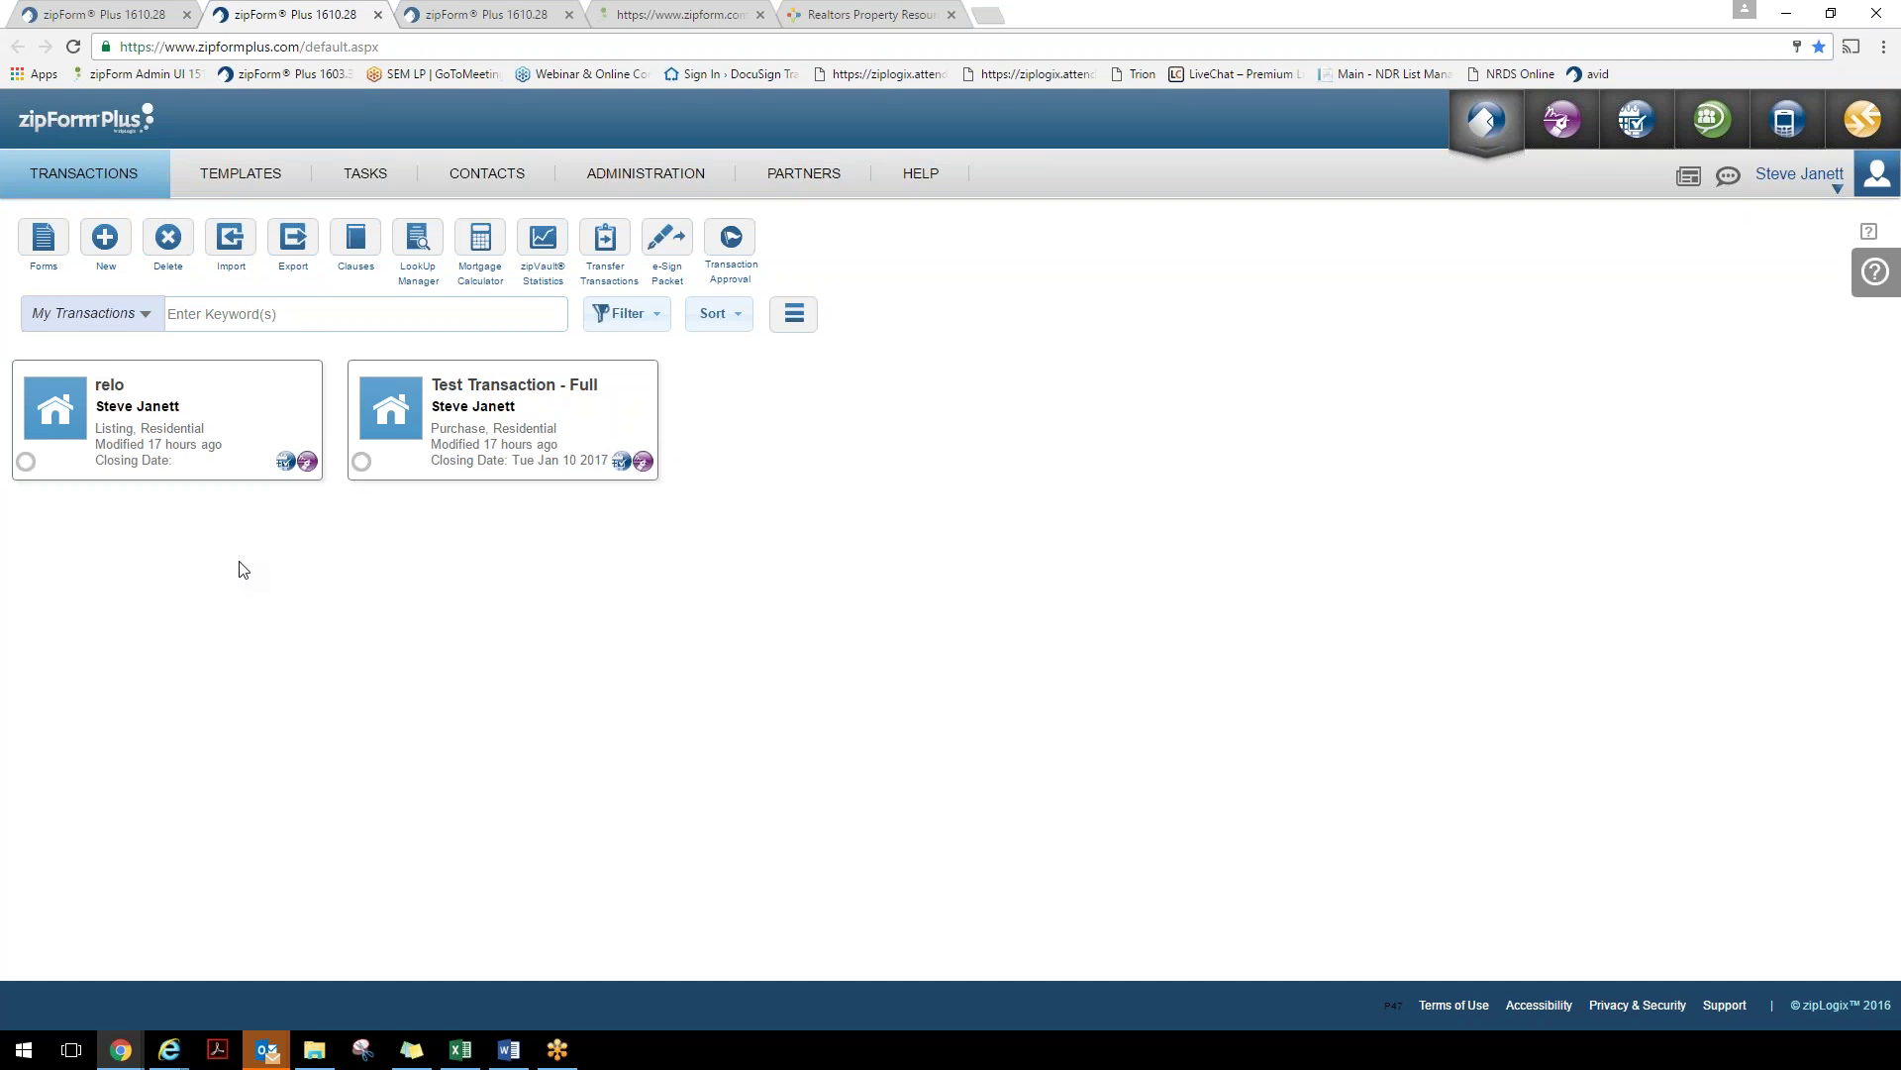
left_click(293, 237)
left_click(245, 414)
left_click(468, 421)
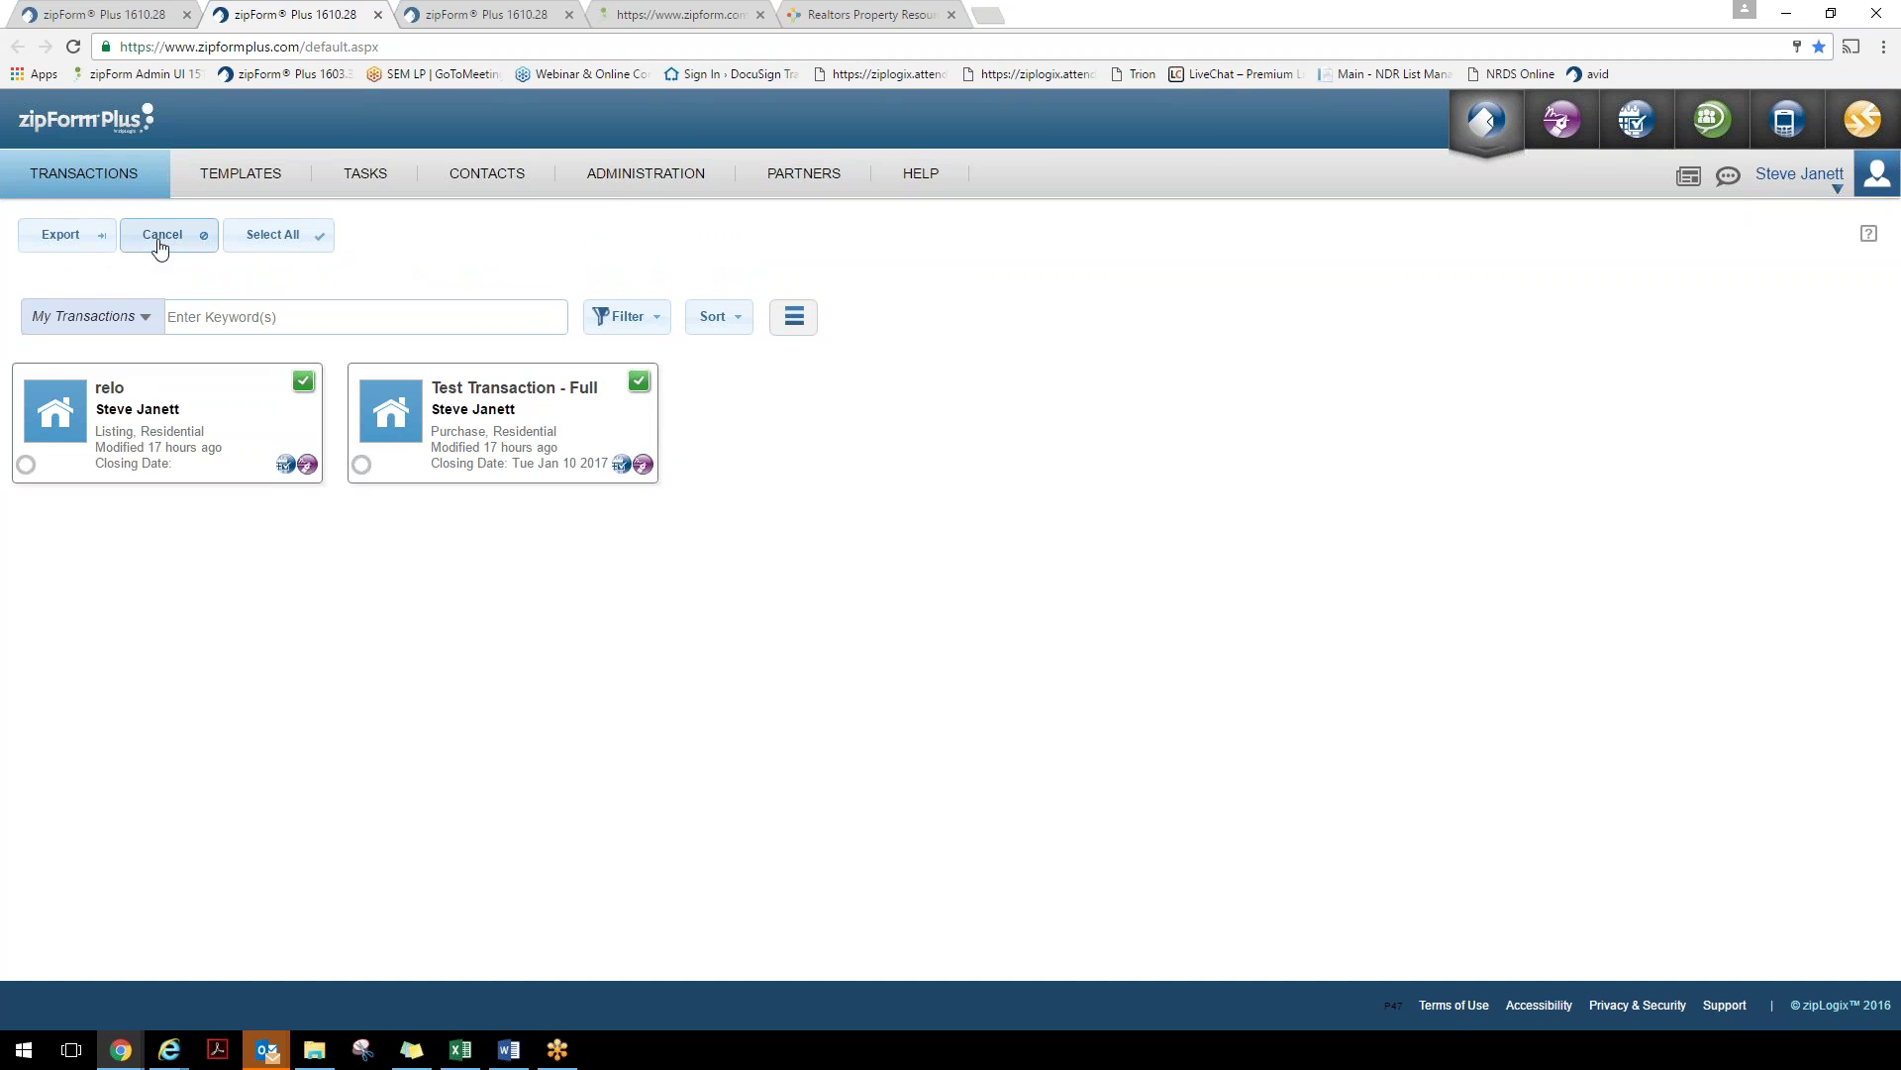
left_click(158, 238)
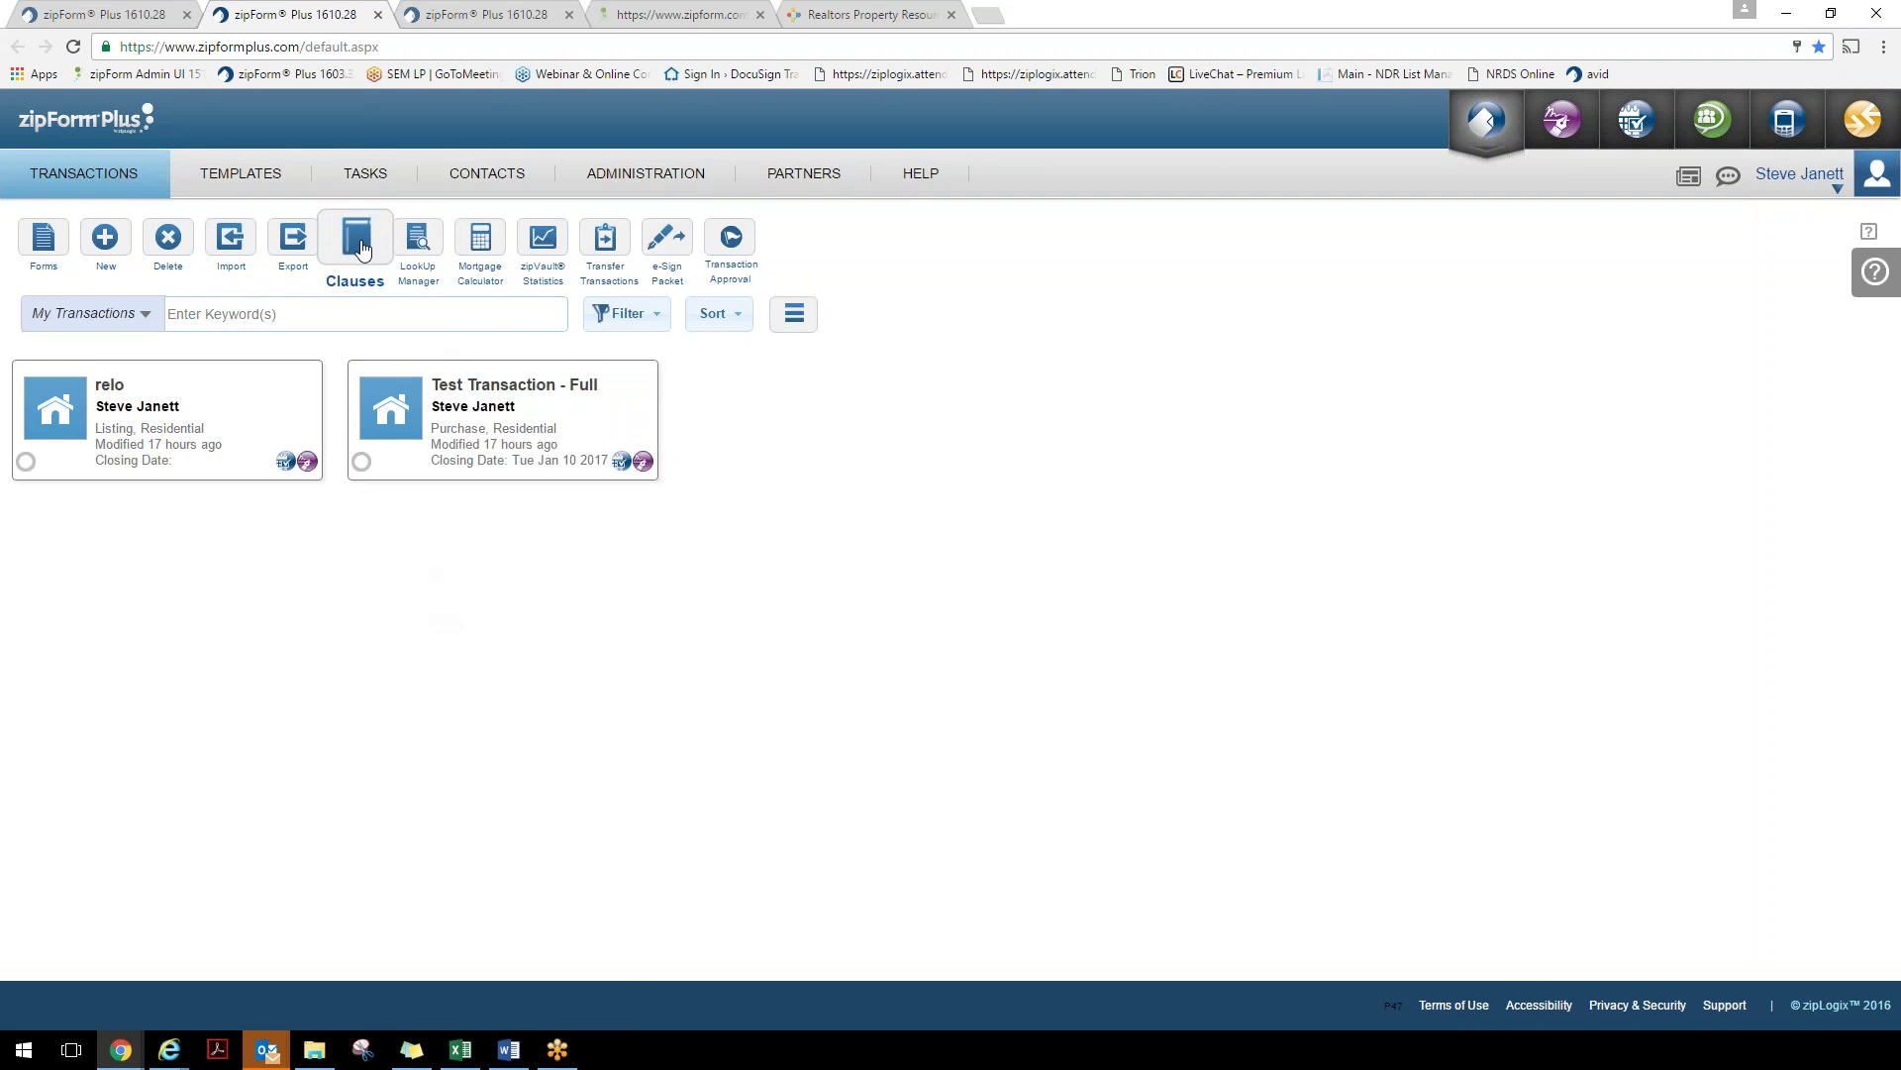
left_click(358, 247)
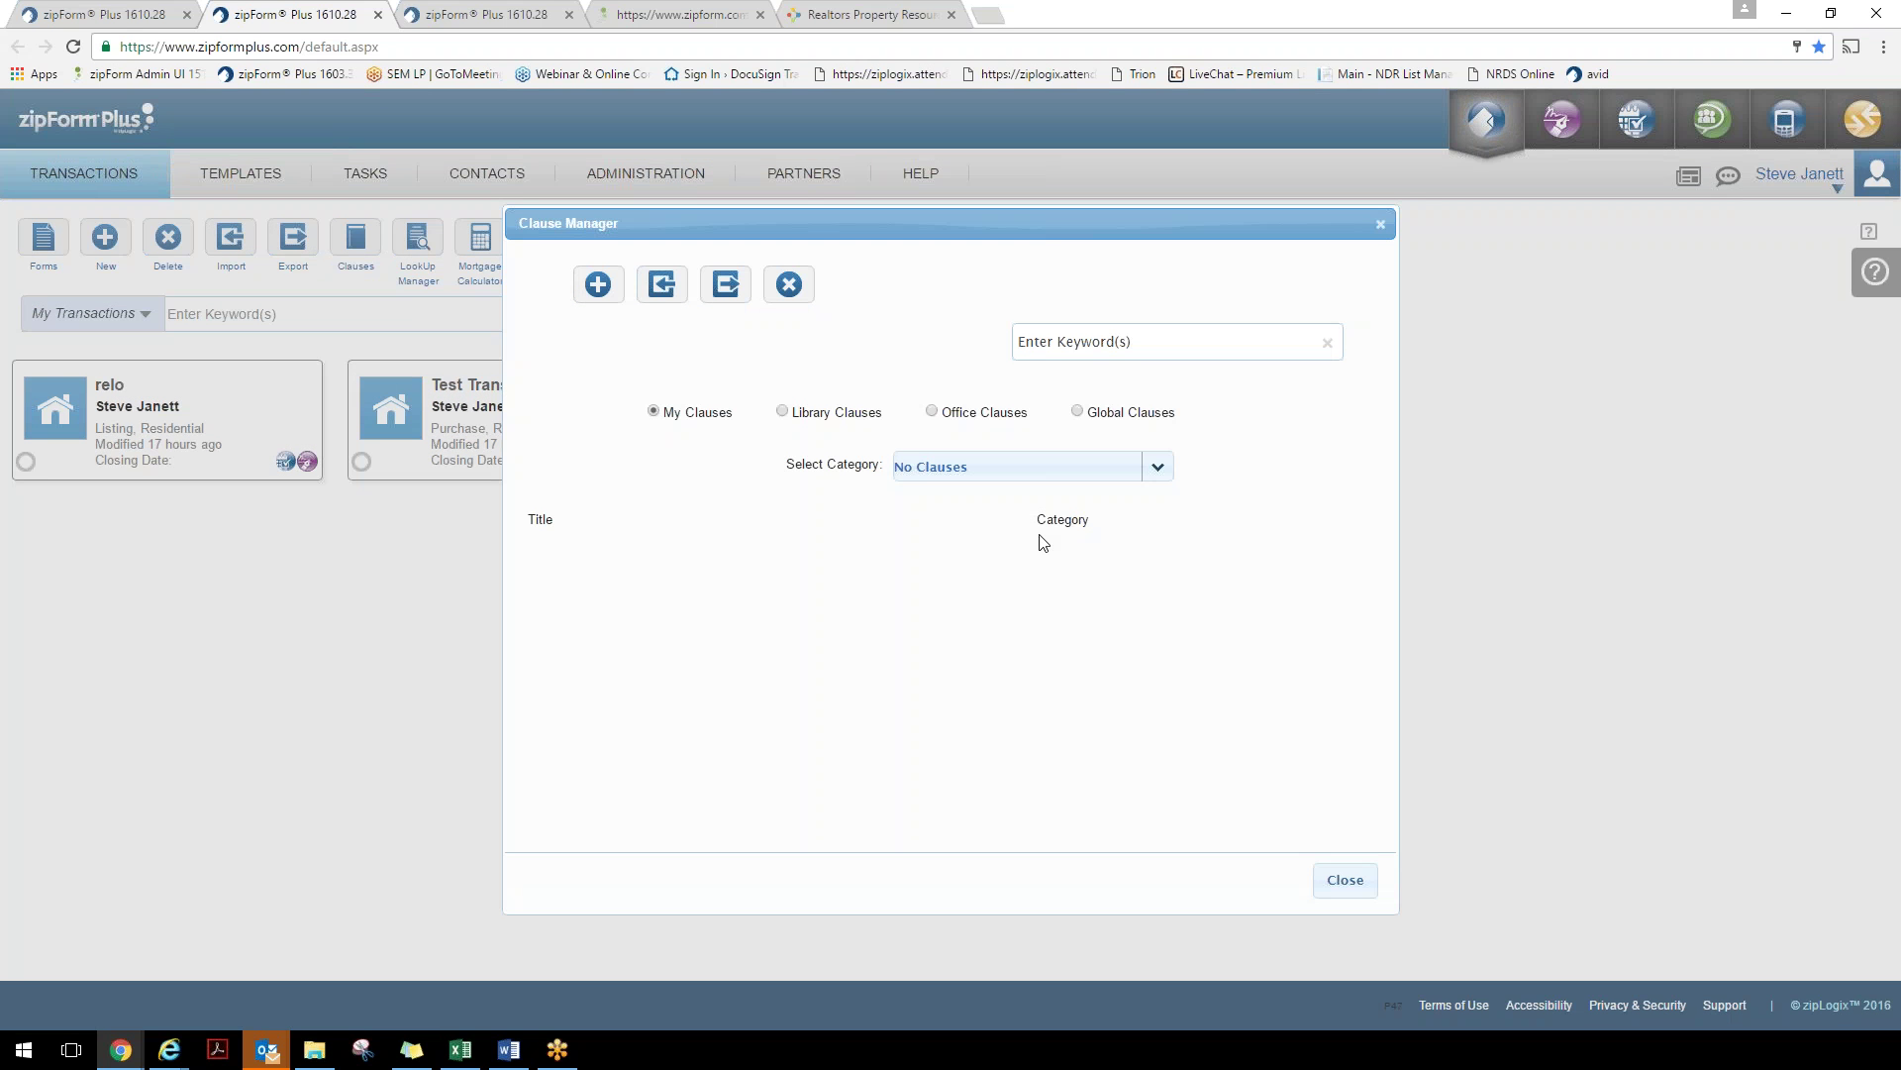
left_click(1079, 414)
left_click_drag(1186, 420, 1085, 414)
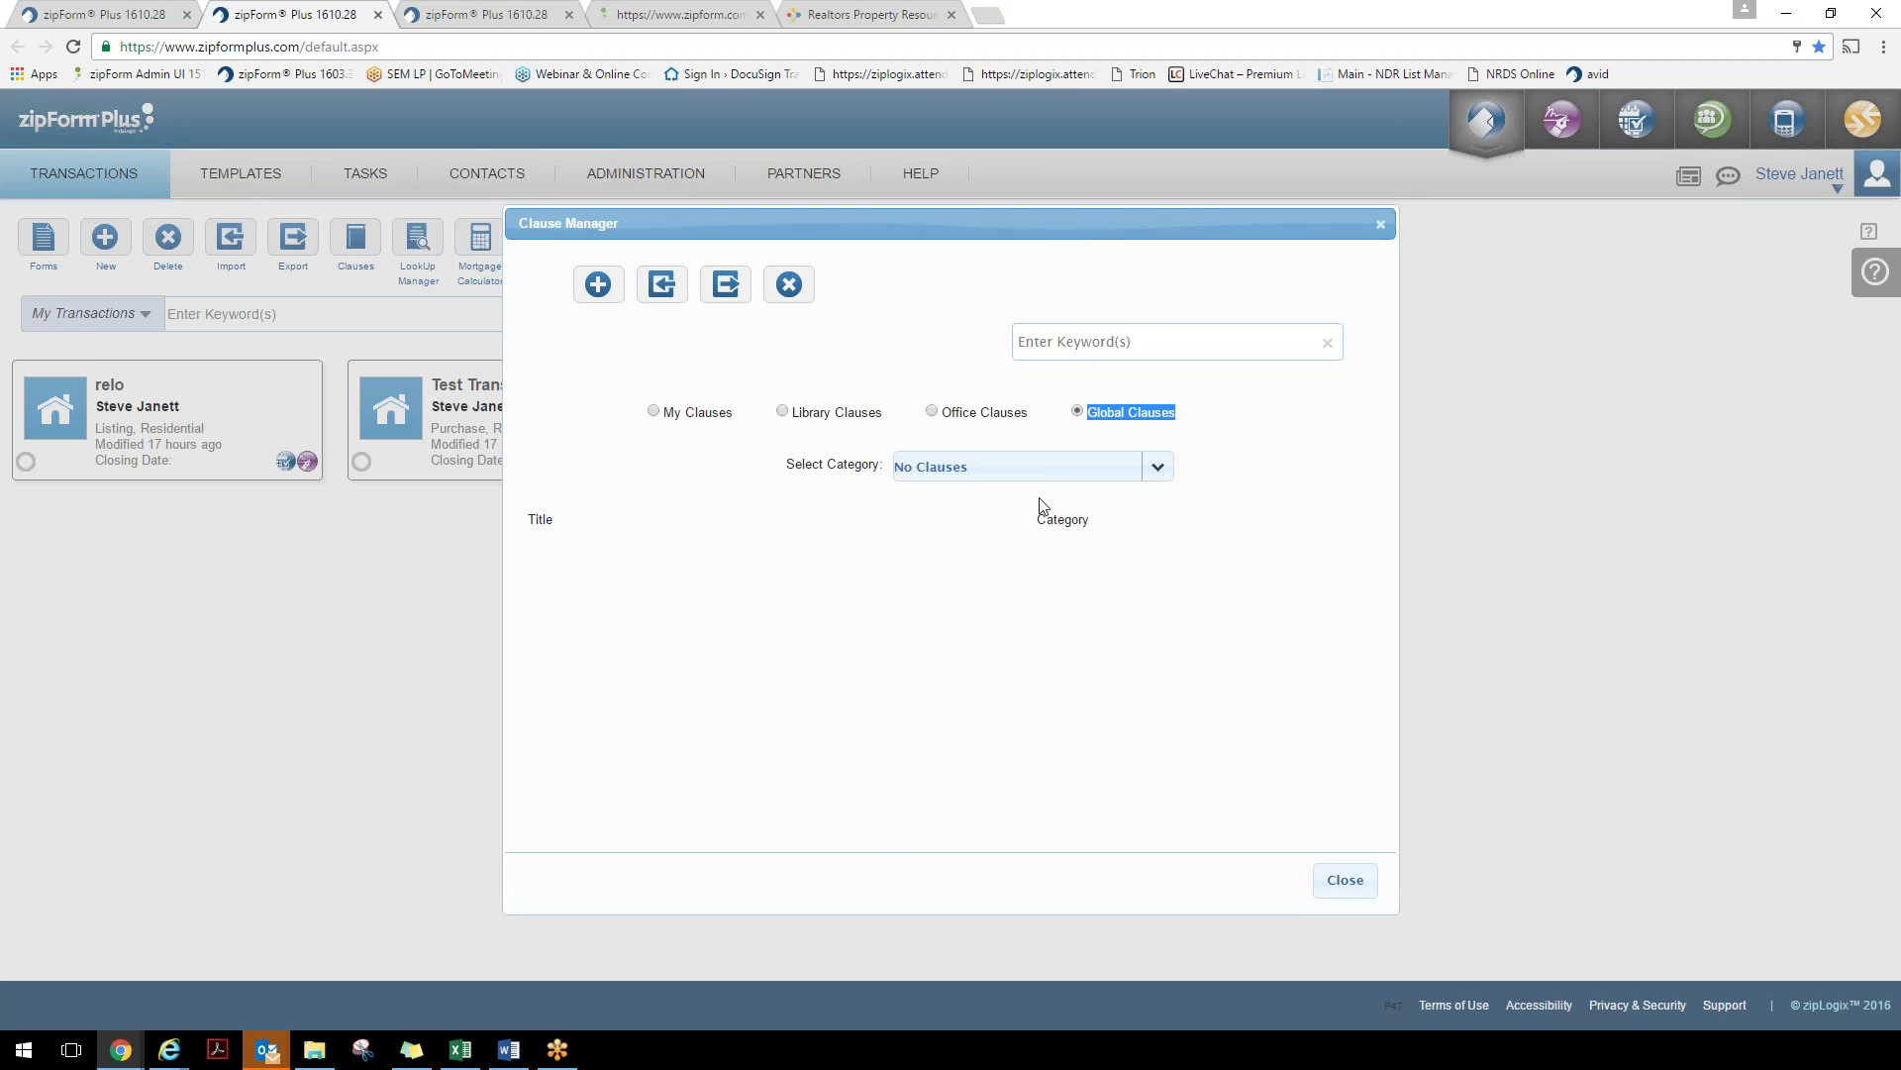
left_click(938, 416)
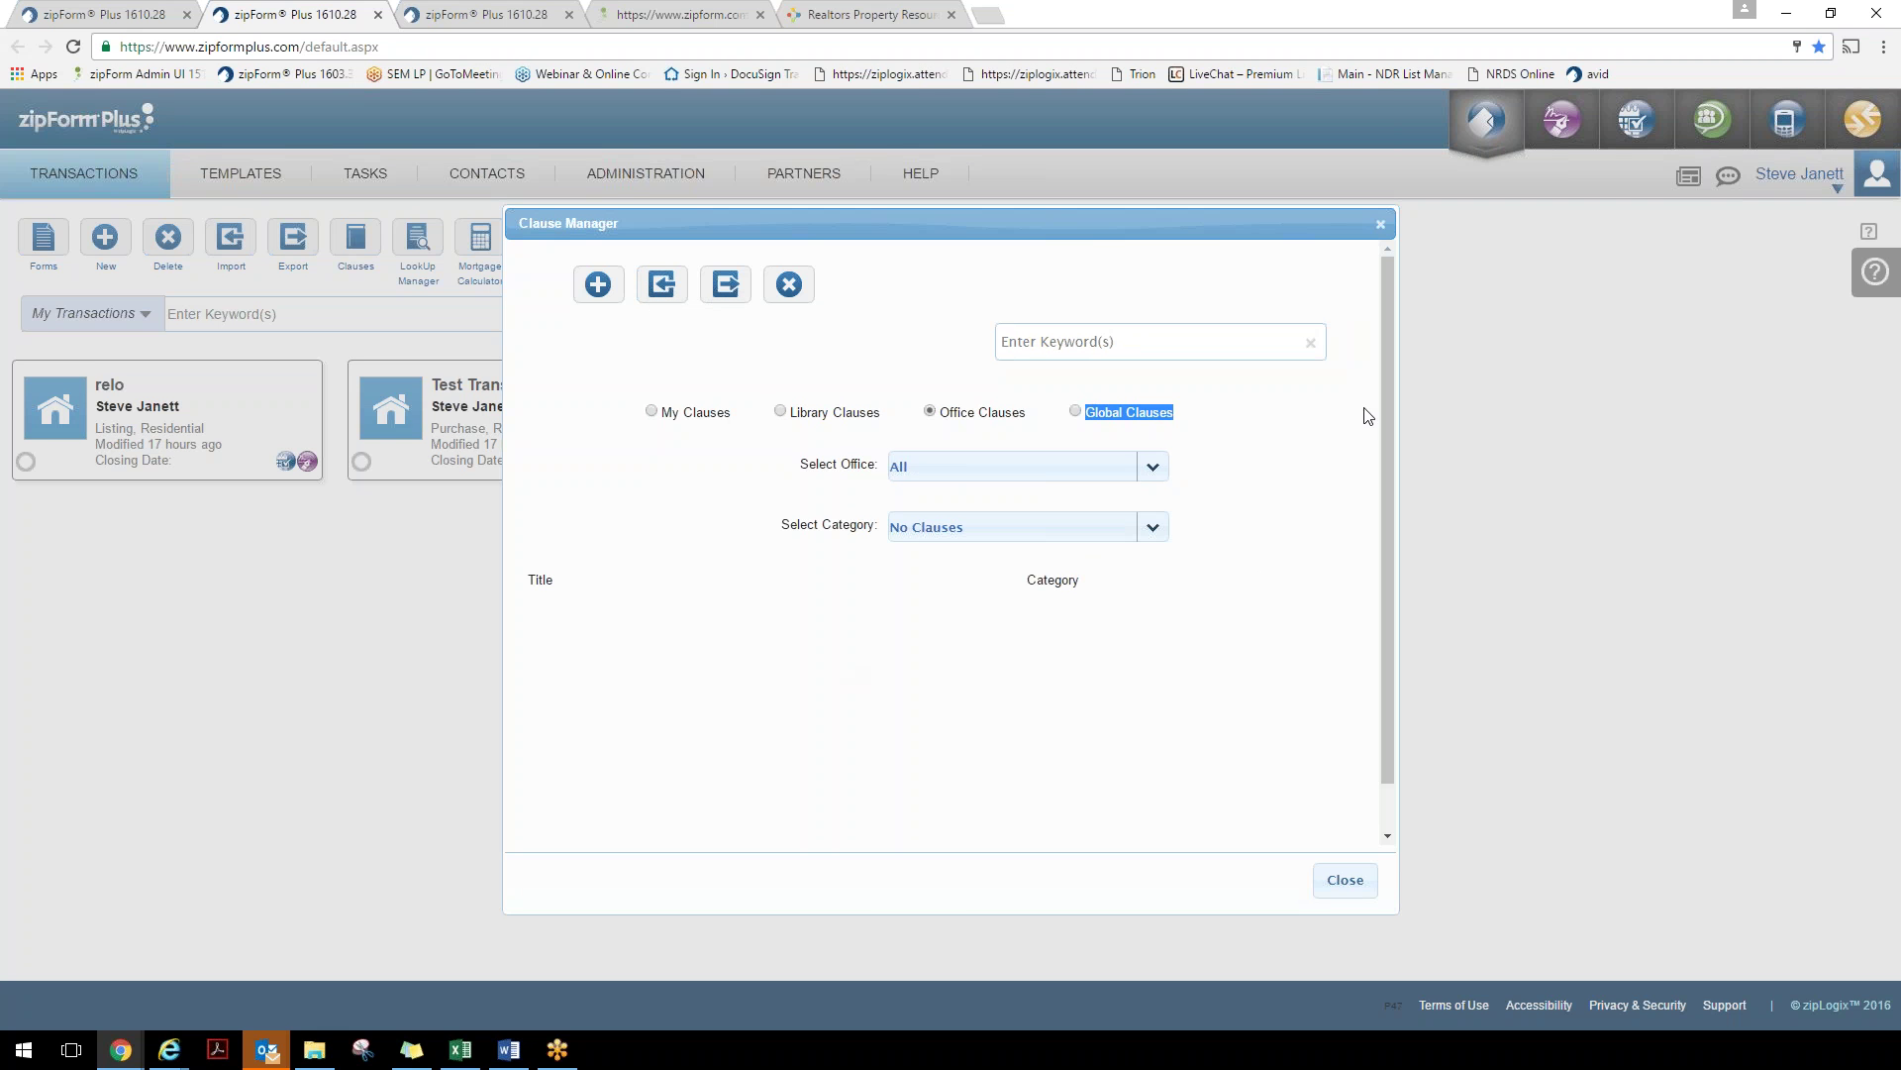
left_click(1382, 225)
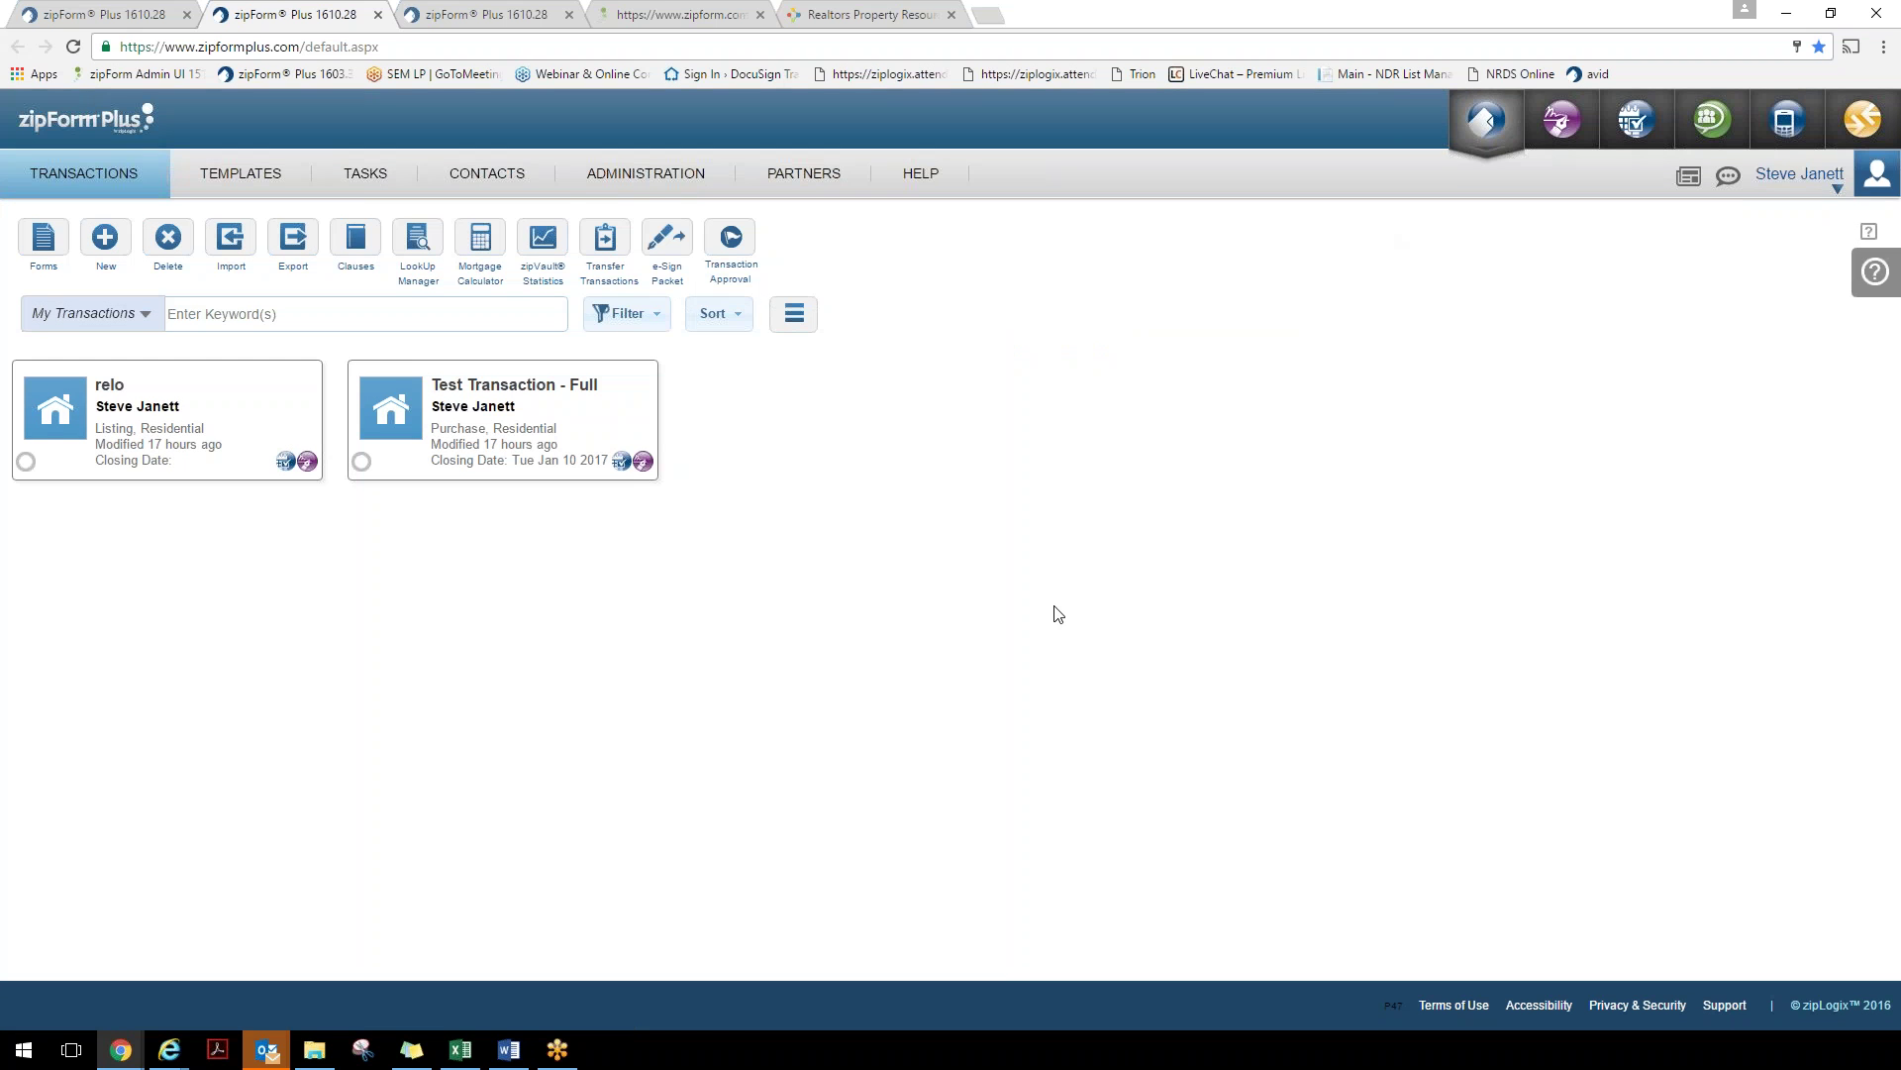
Calculate the monthly payment for a $275,000 loan at 4.0% over 360 months
left_click(488, 244)
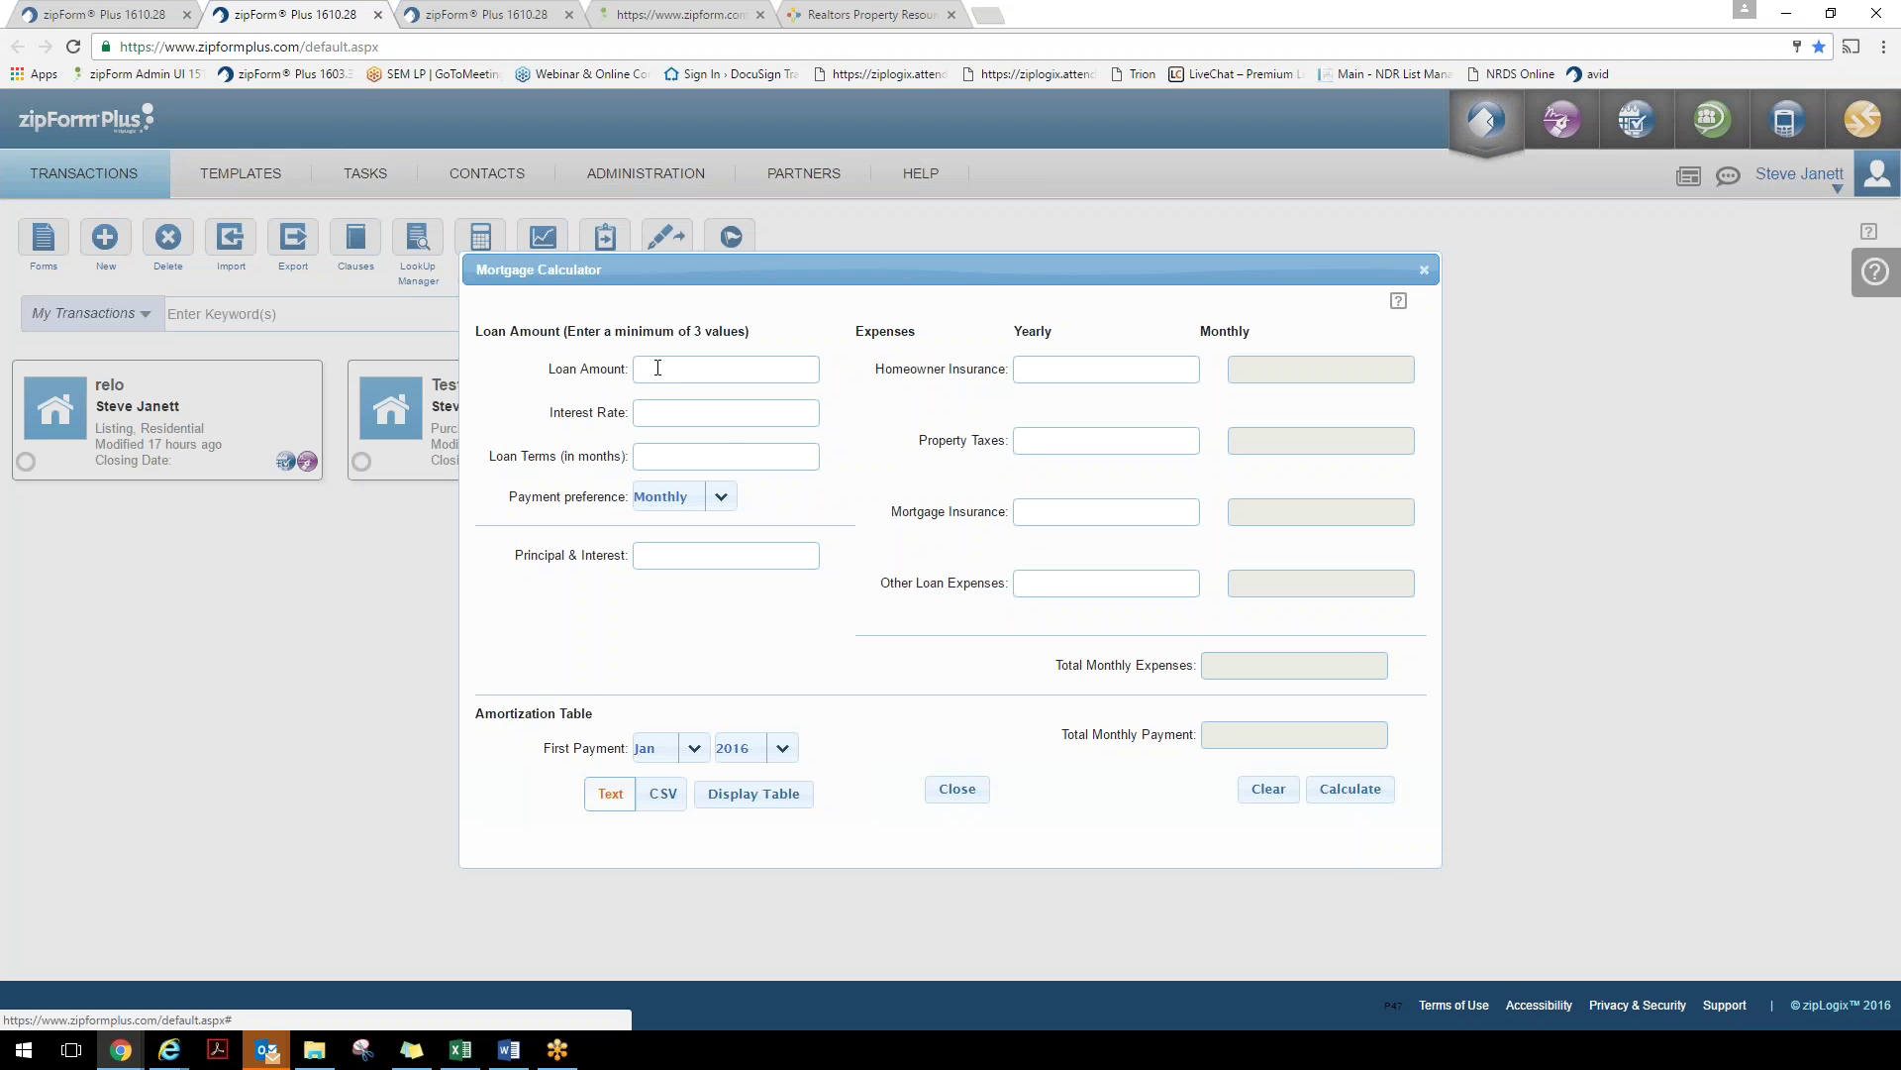
type("275000")
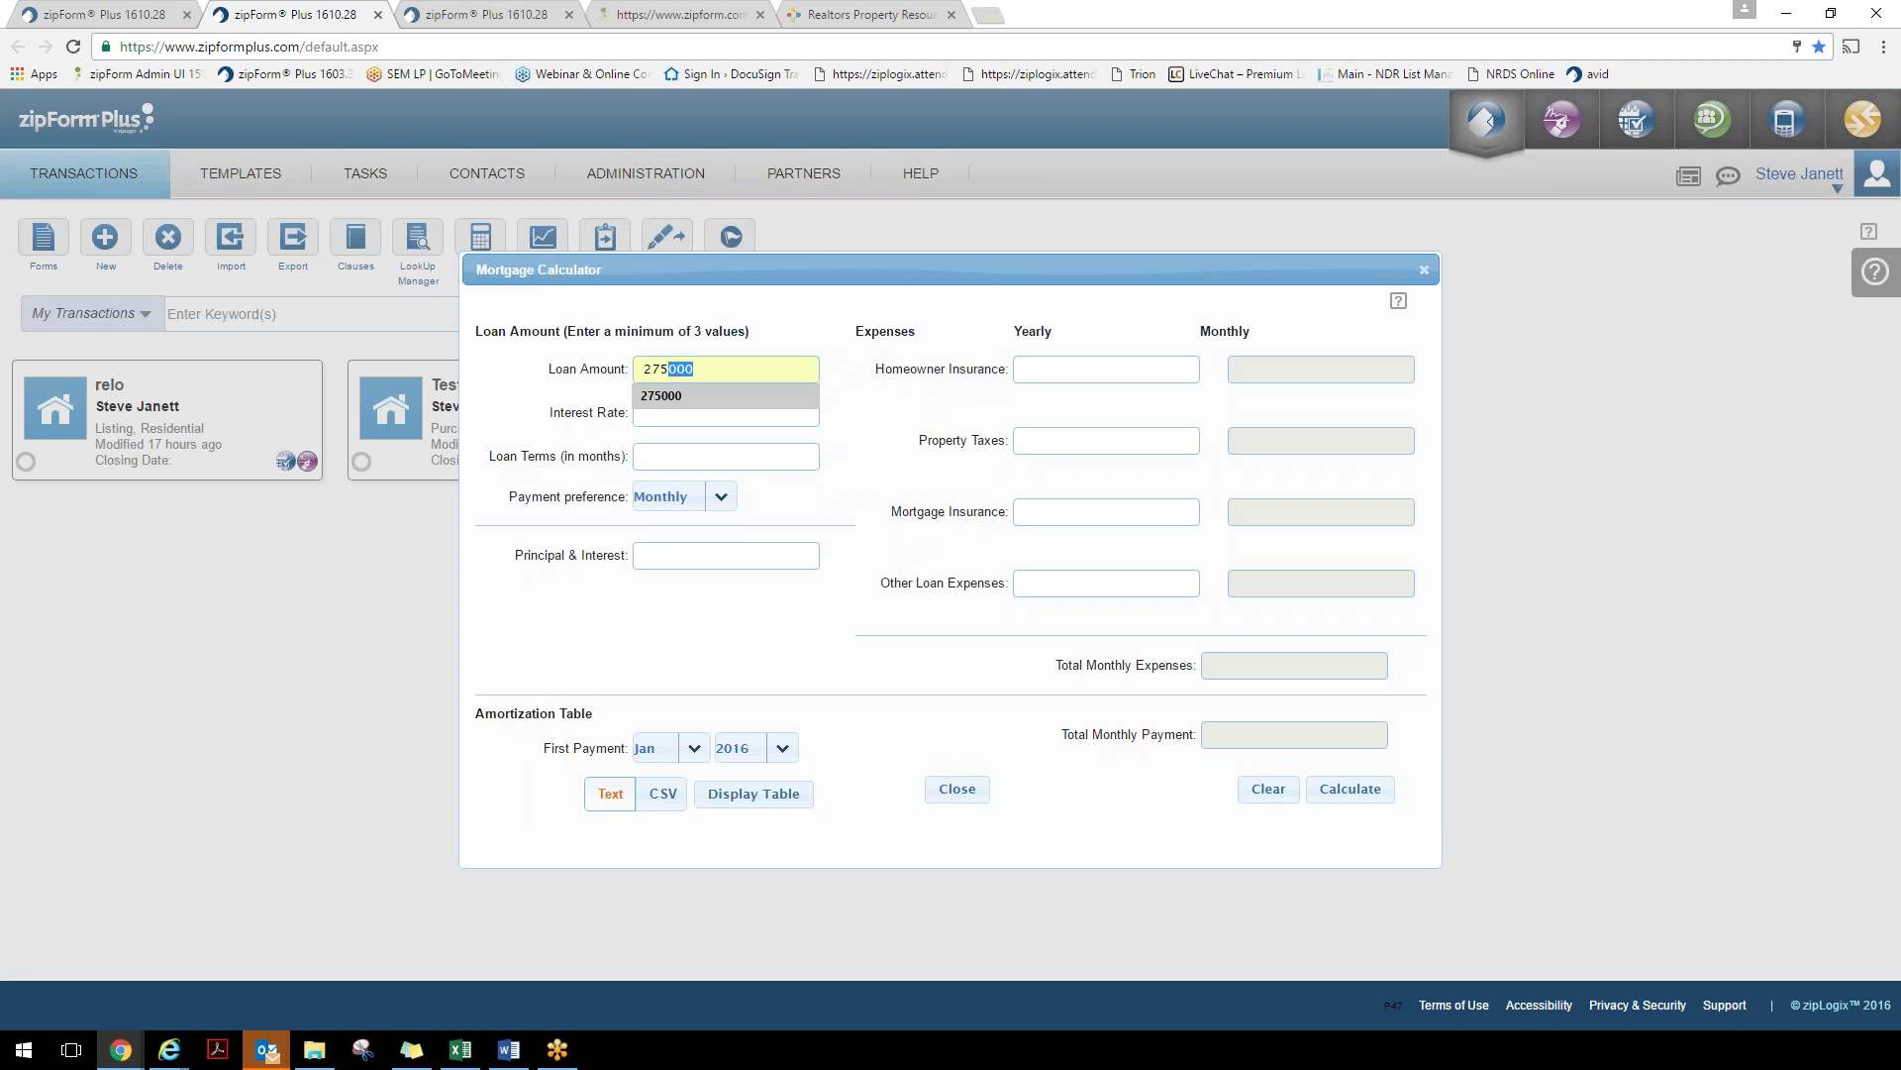
left_click(670, 396)
left_click(672, 408)
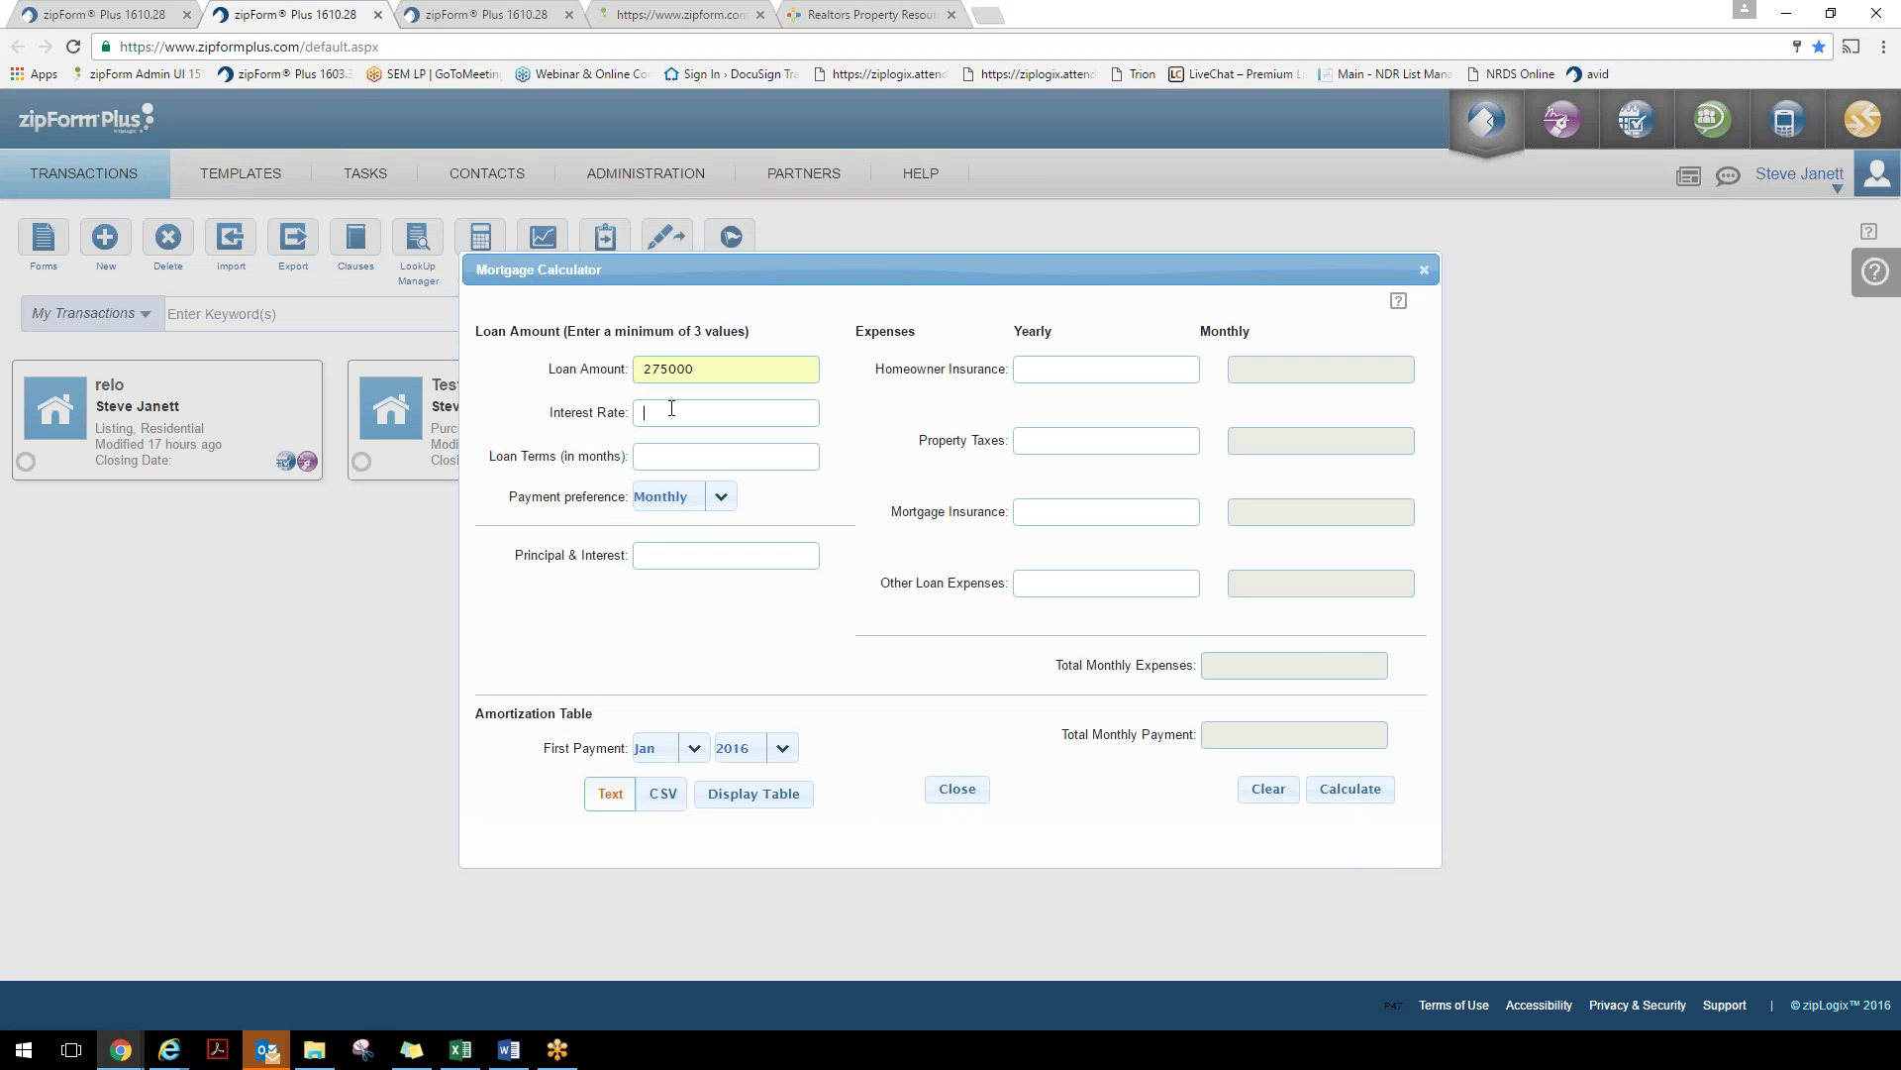
type("4.0")
type("360")
key("Return")
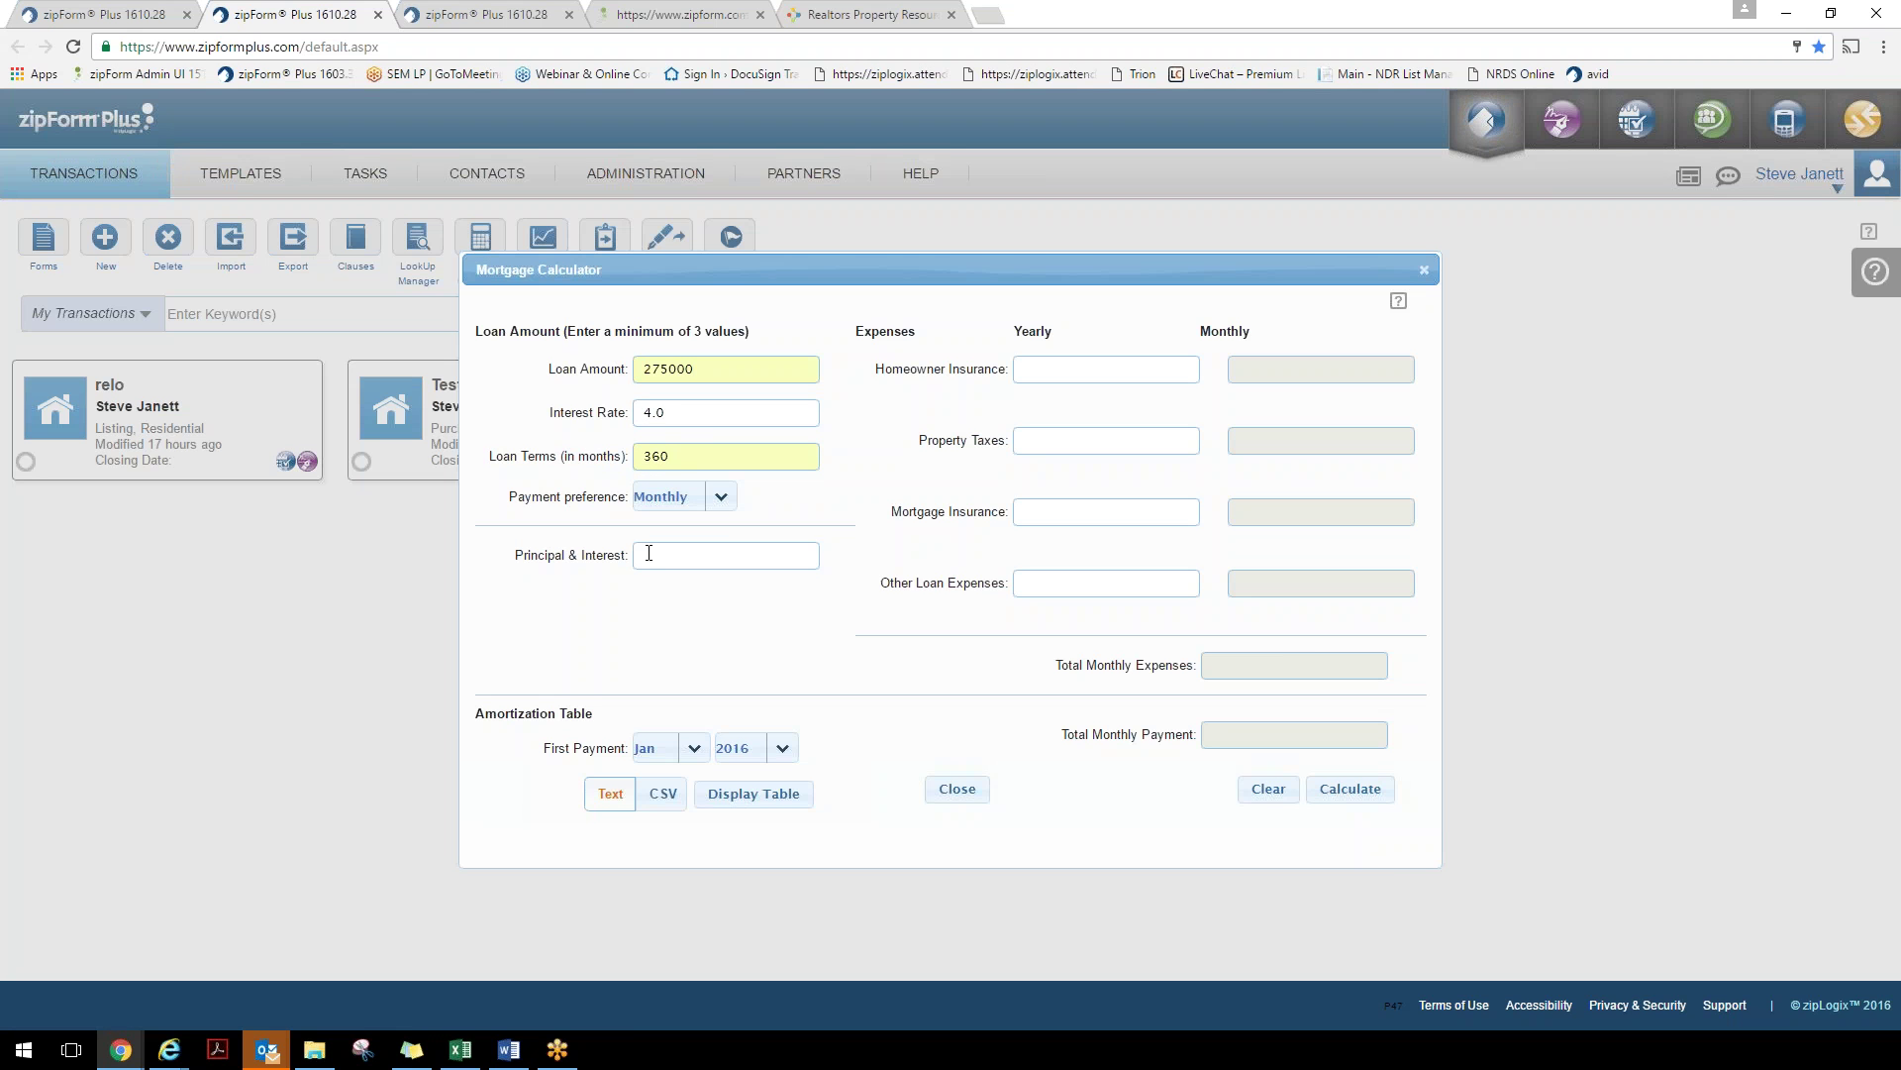
left_click(1367, 791)
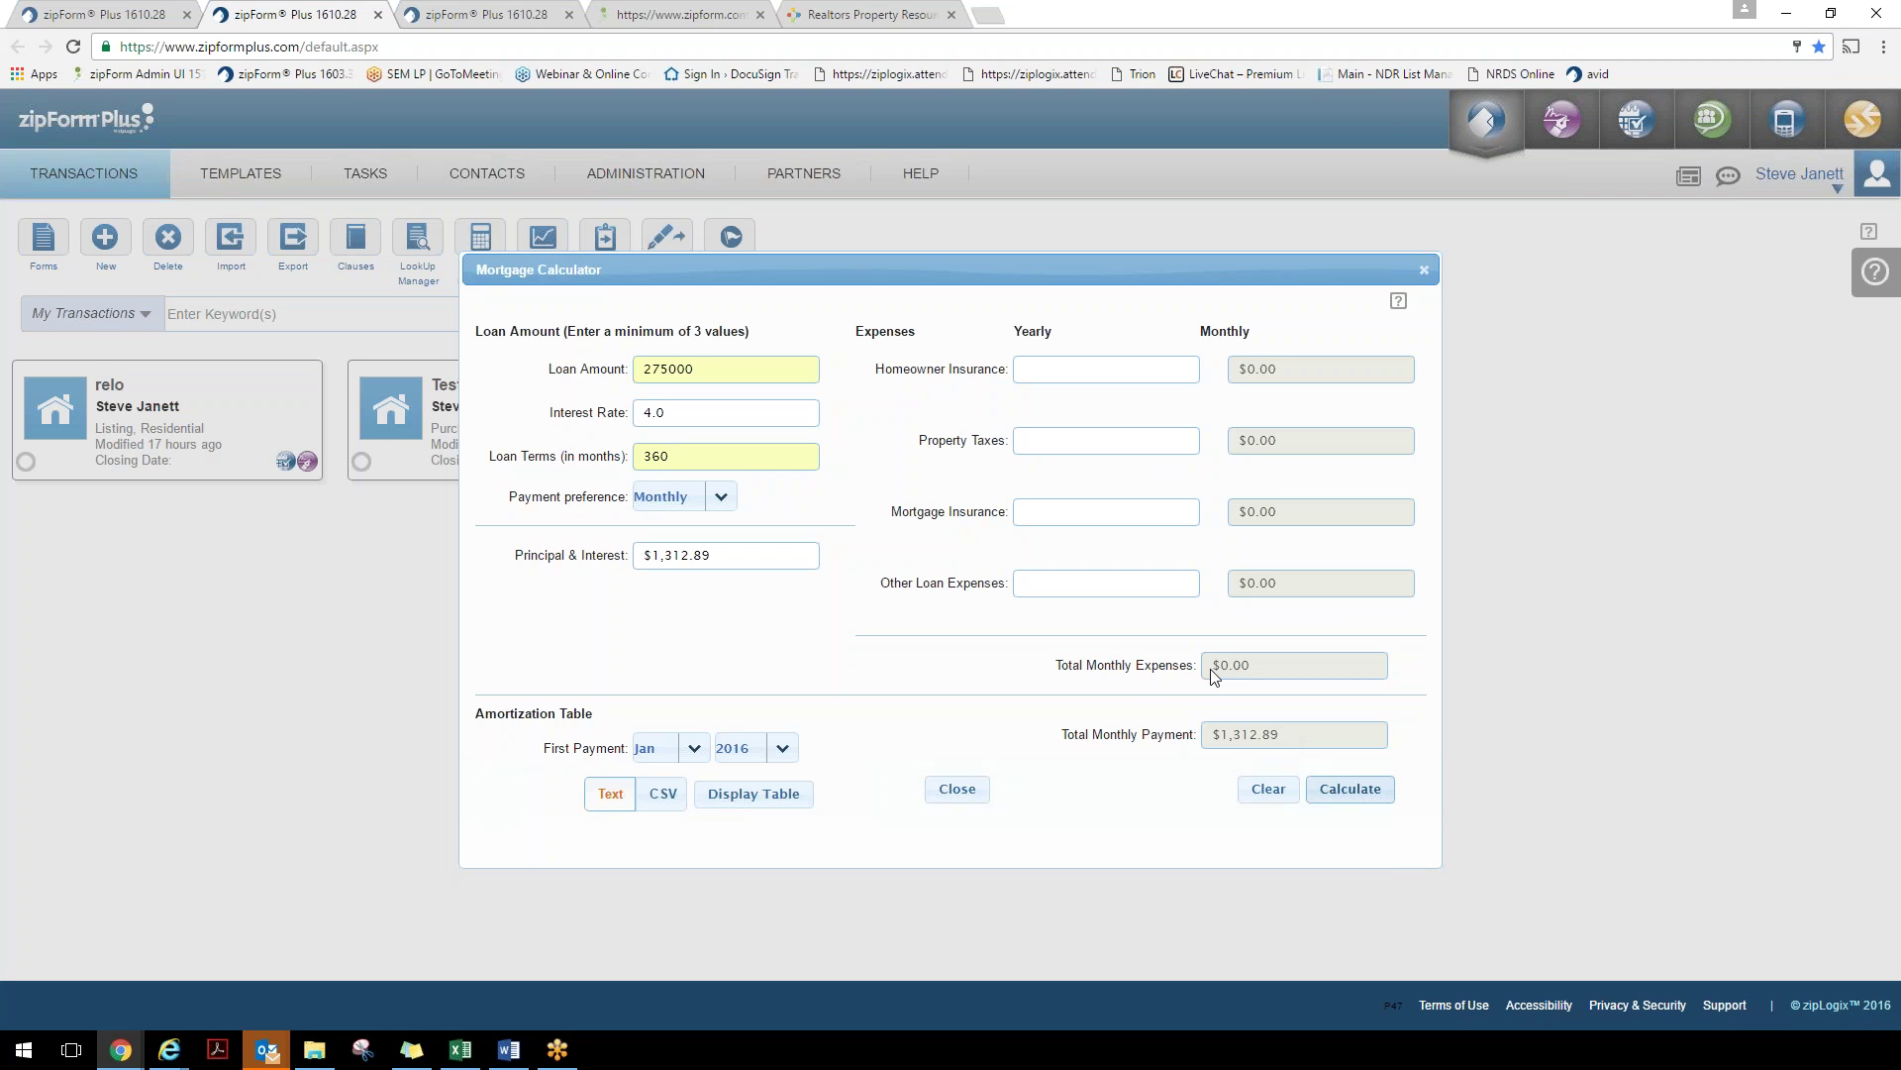
Add $3,500 yearly property taxes, recalculate, and display the amortization schedule
left_click(1036, 436)
type("3500")
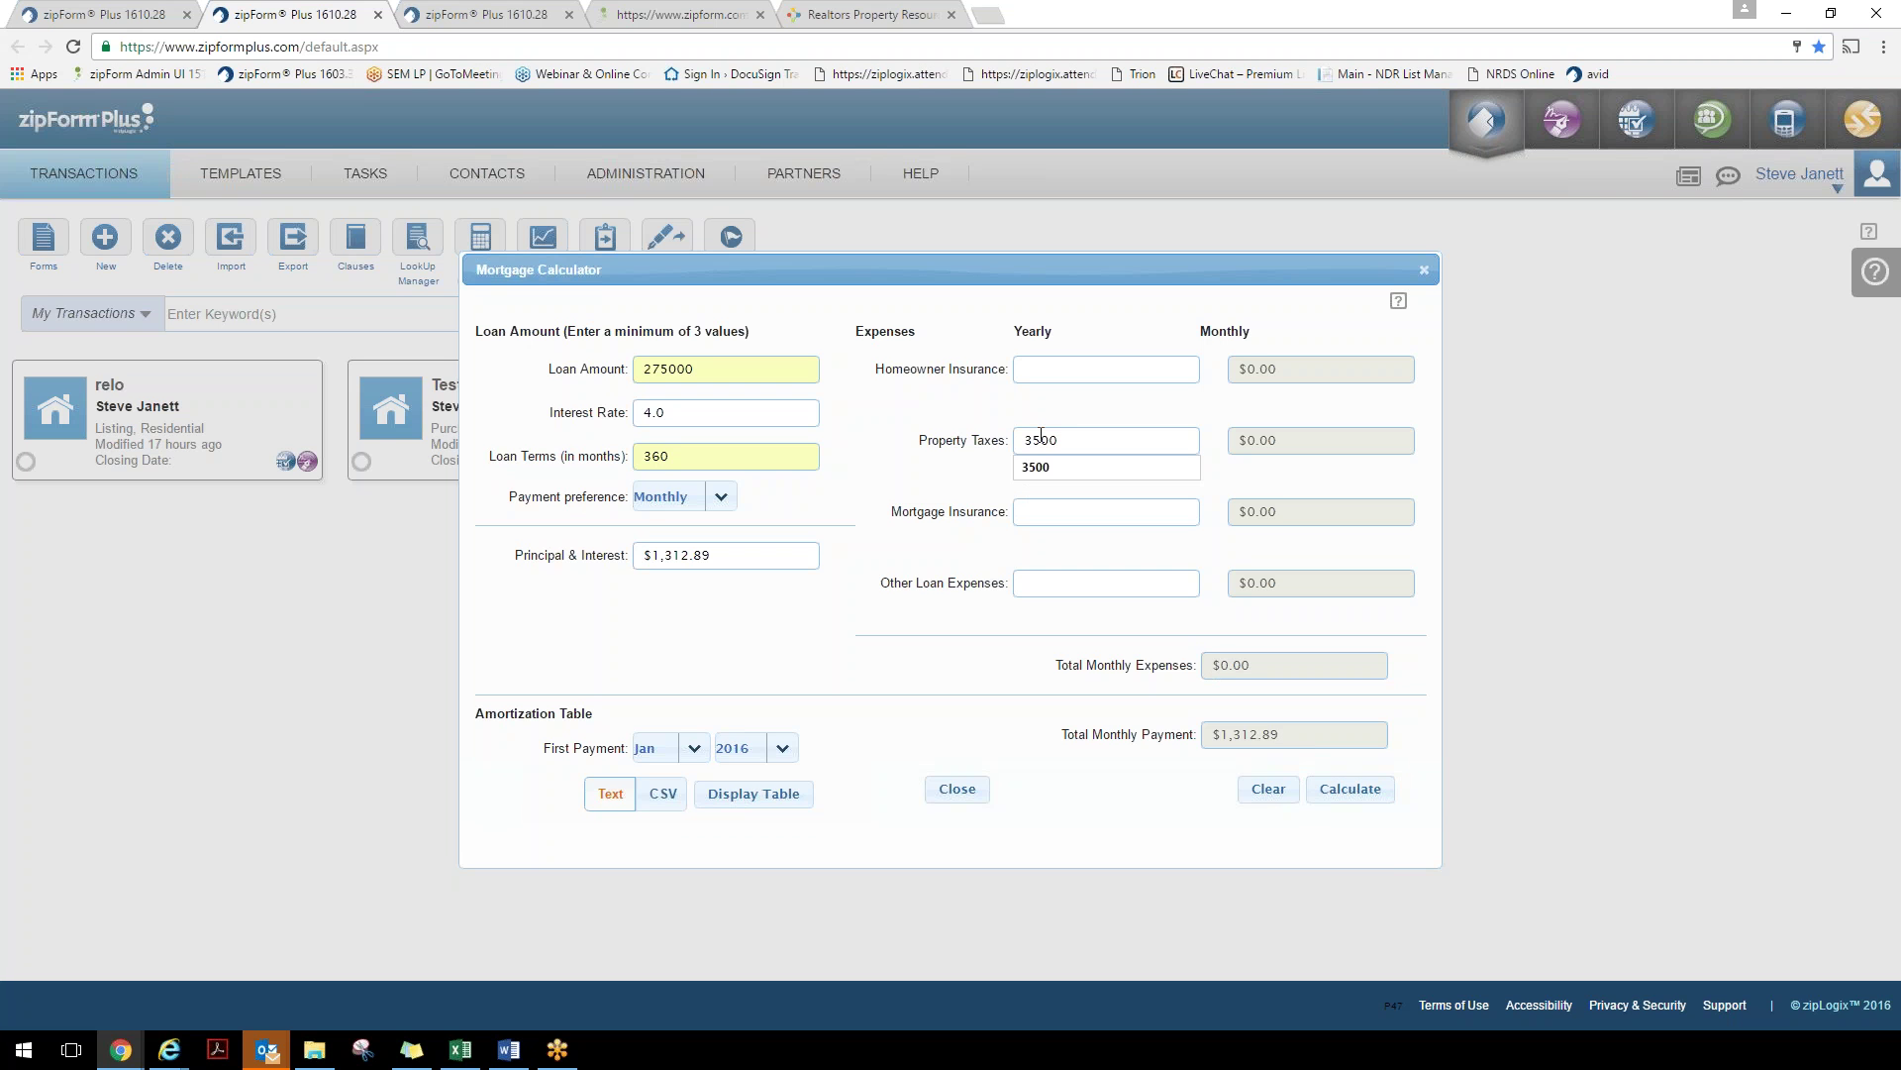
left_click(1055, 471)
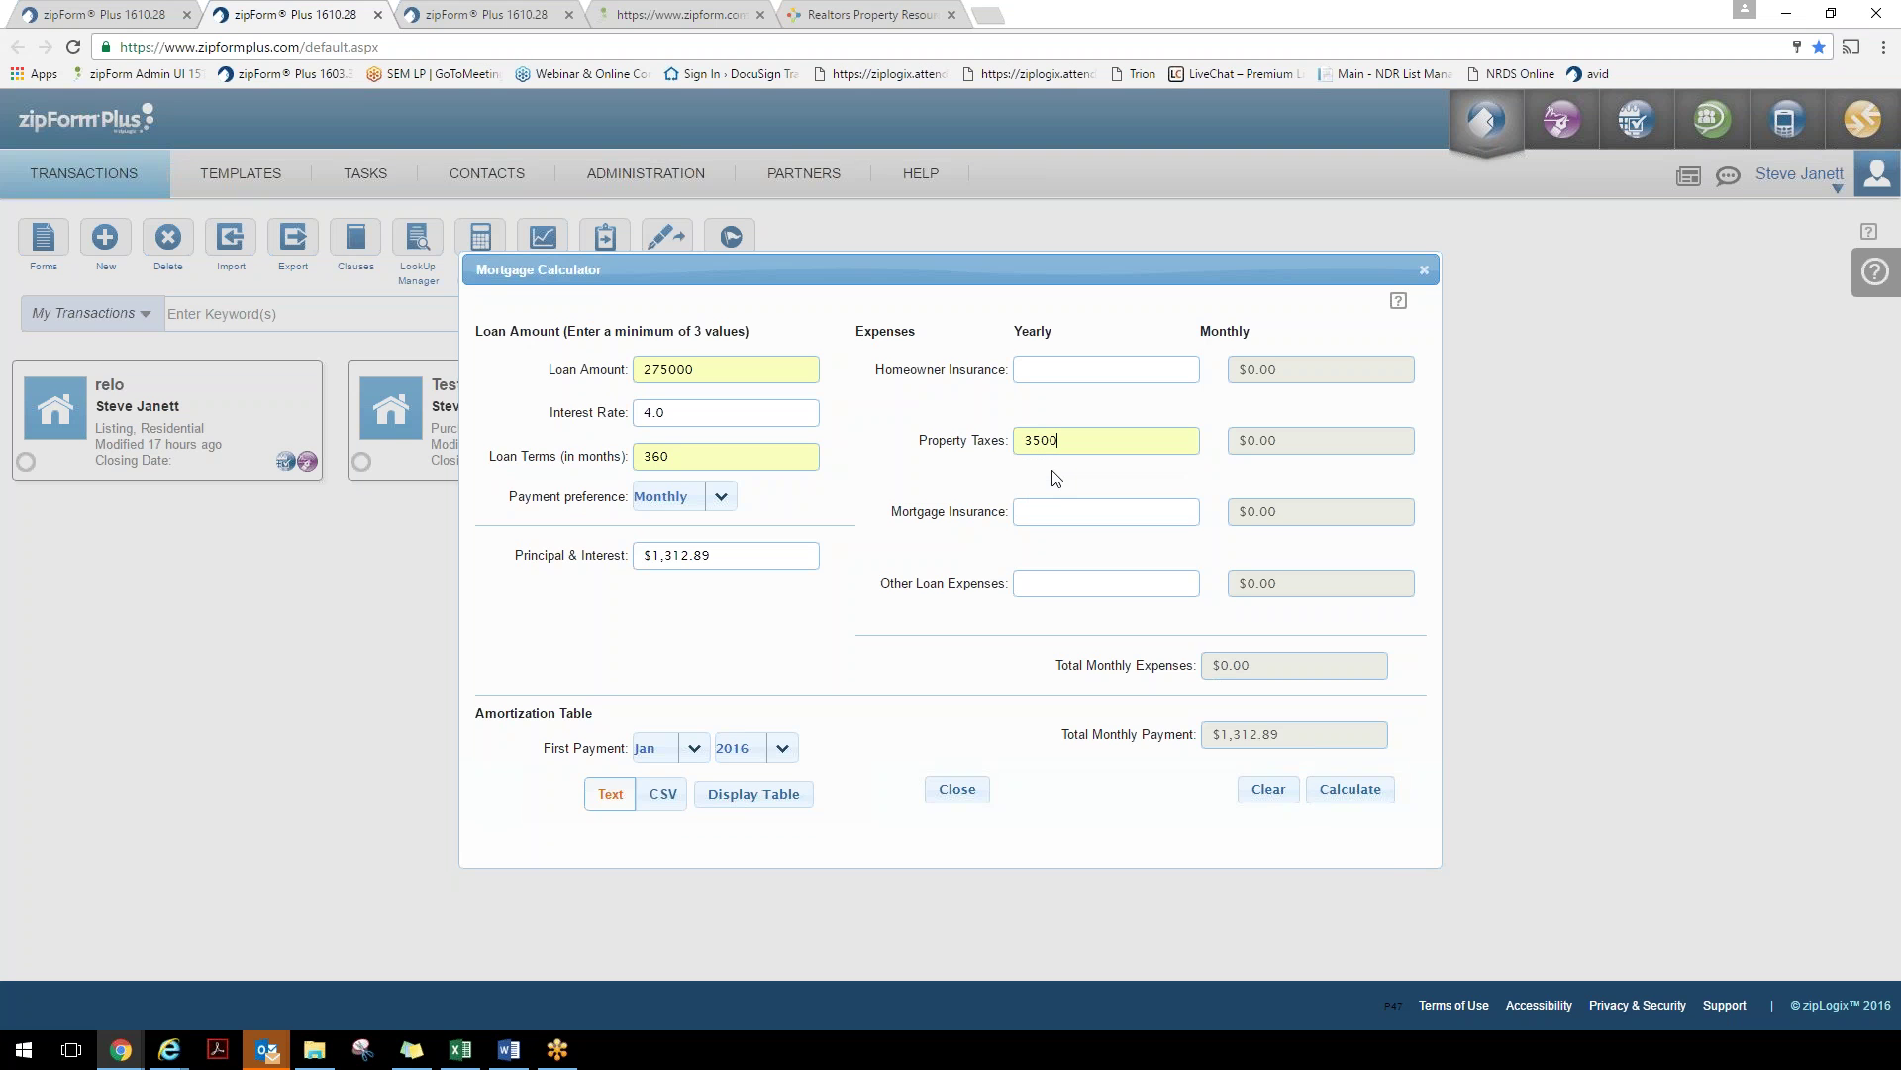
left_click(1357, 797)
left_click_drag(507, 713, 606, 753)
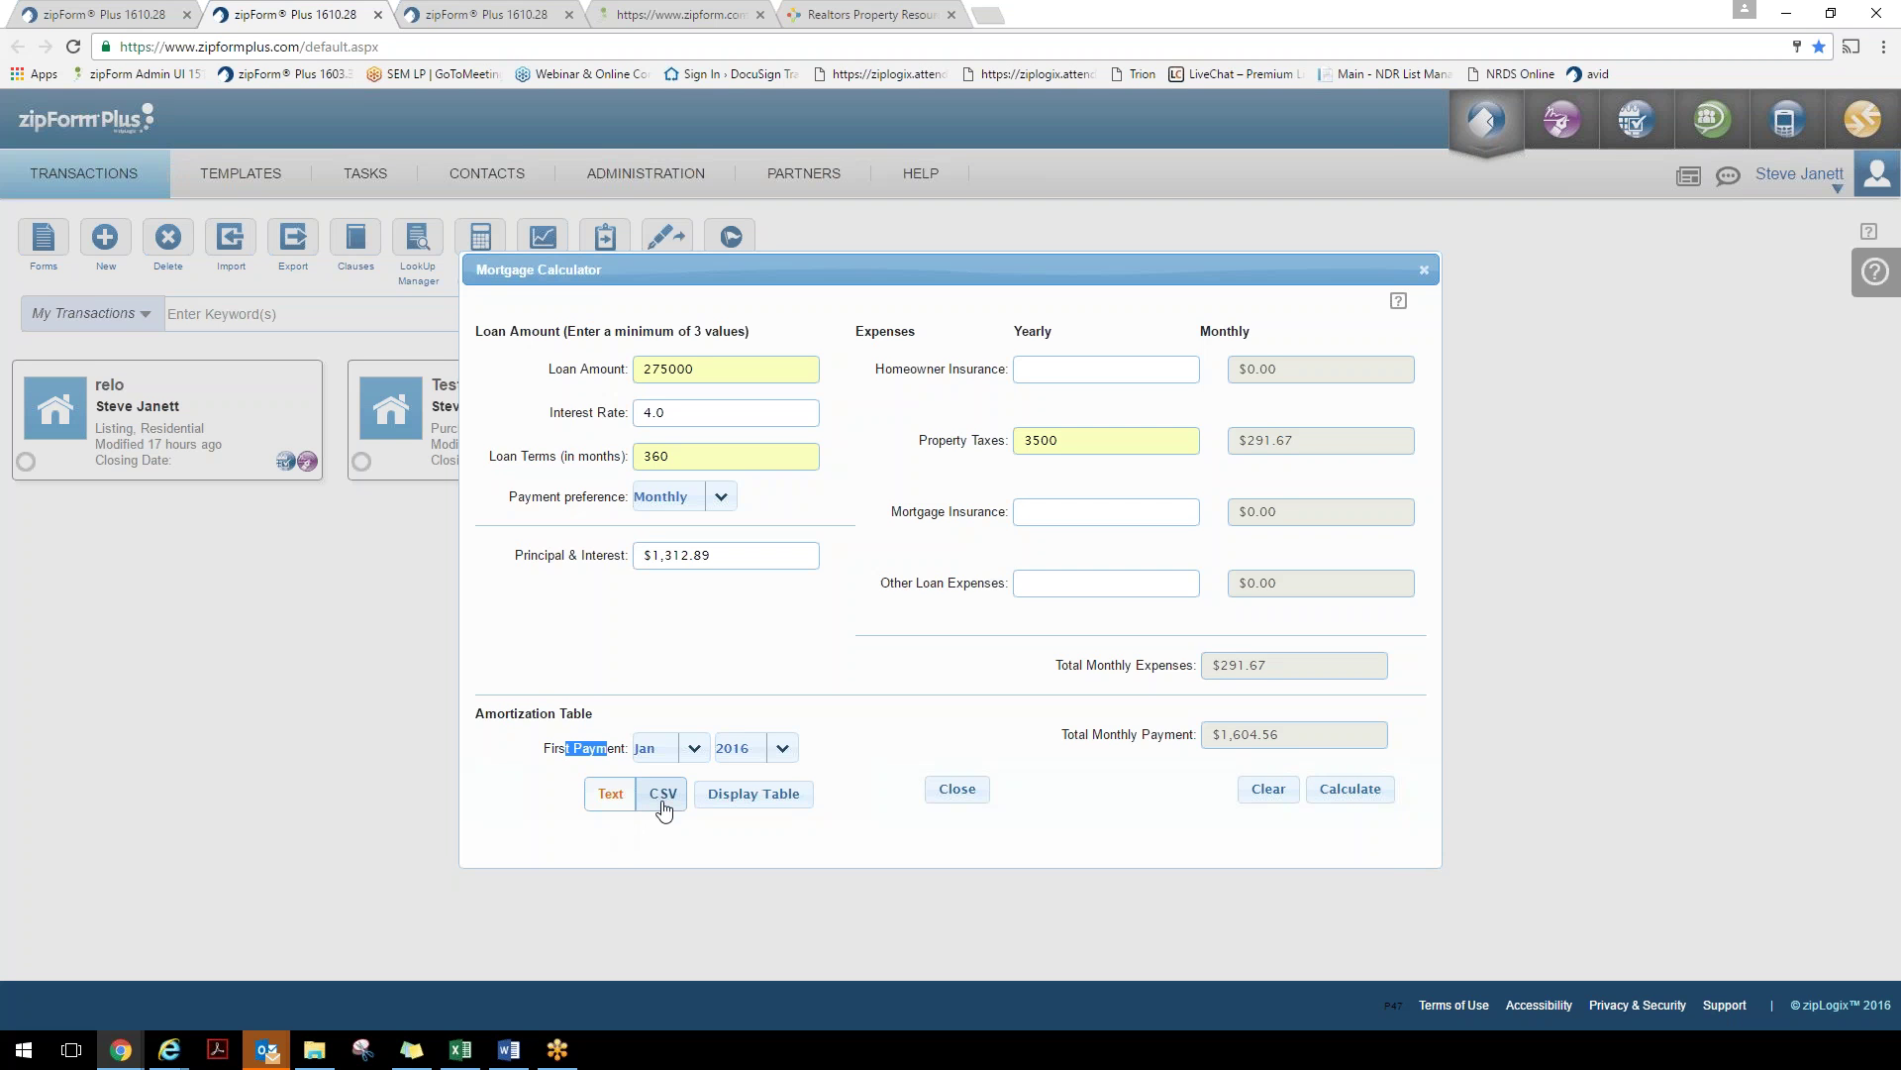
left_click(742, 804)
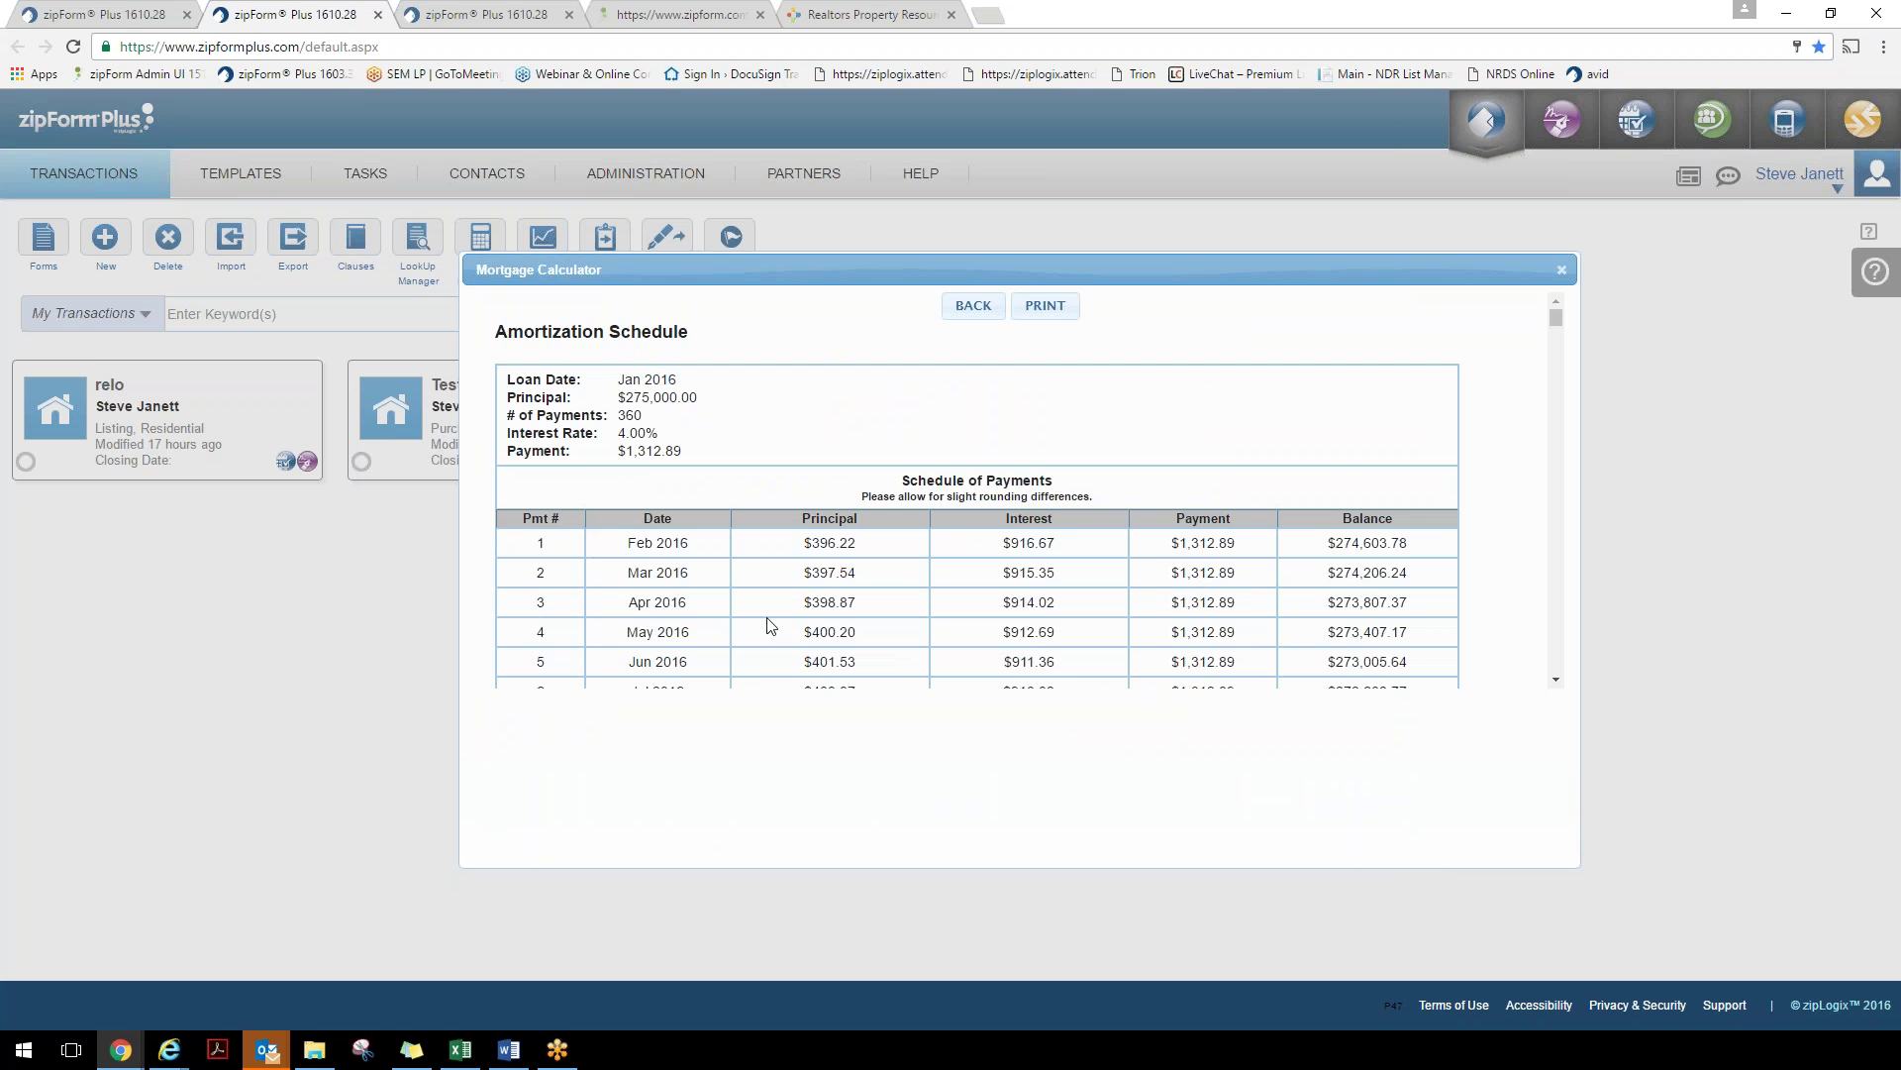
Scroll through the amortization schedule, go back, and close the Mortgage Calculator
scroll(772, 625, "down", 3)
scroll(772, 624, "up", 5)
left_click(971, 307)
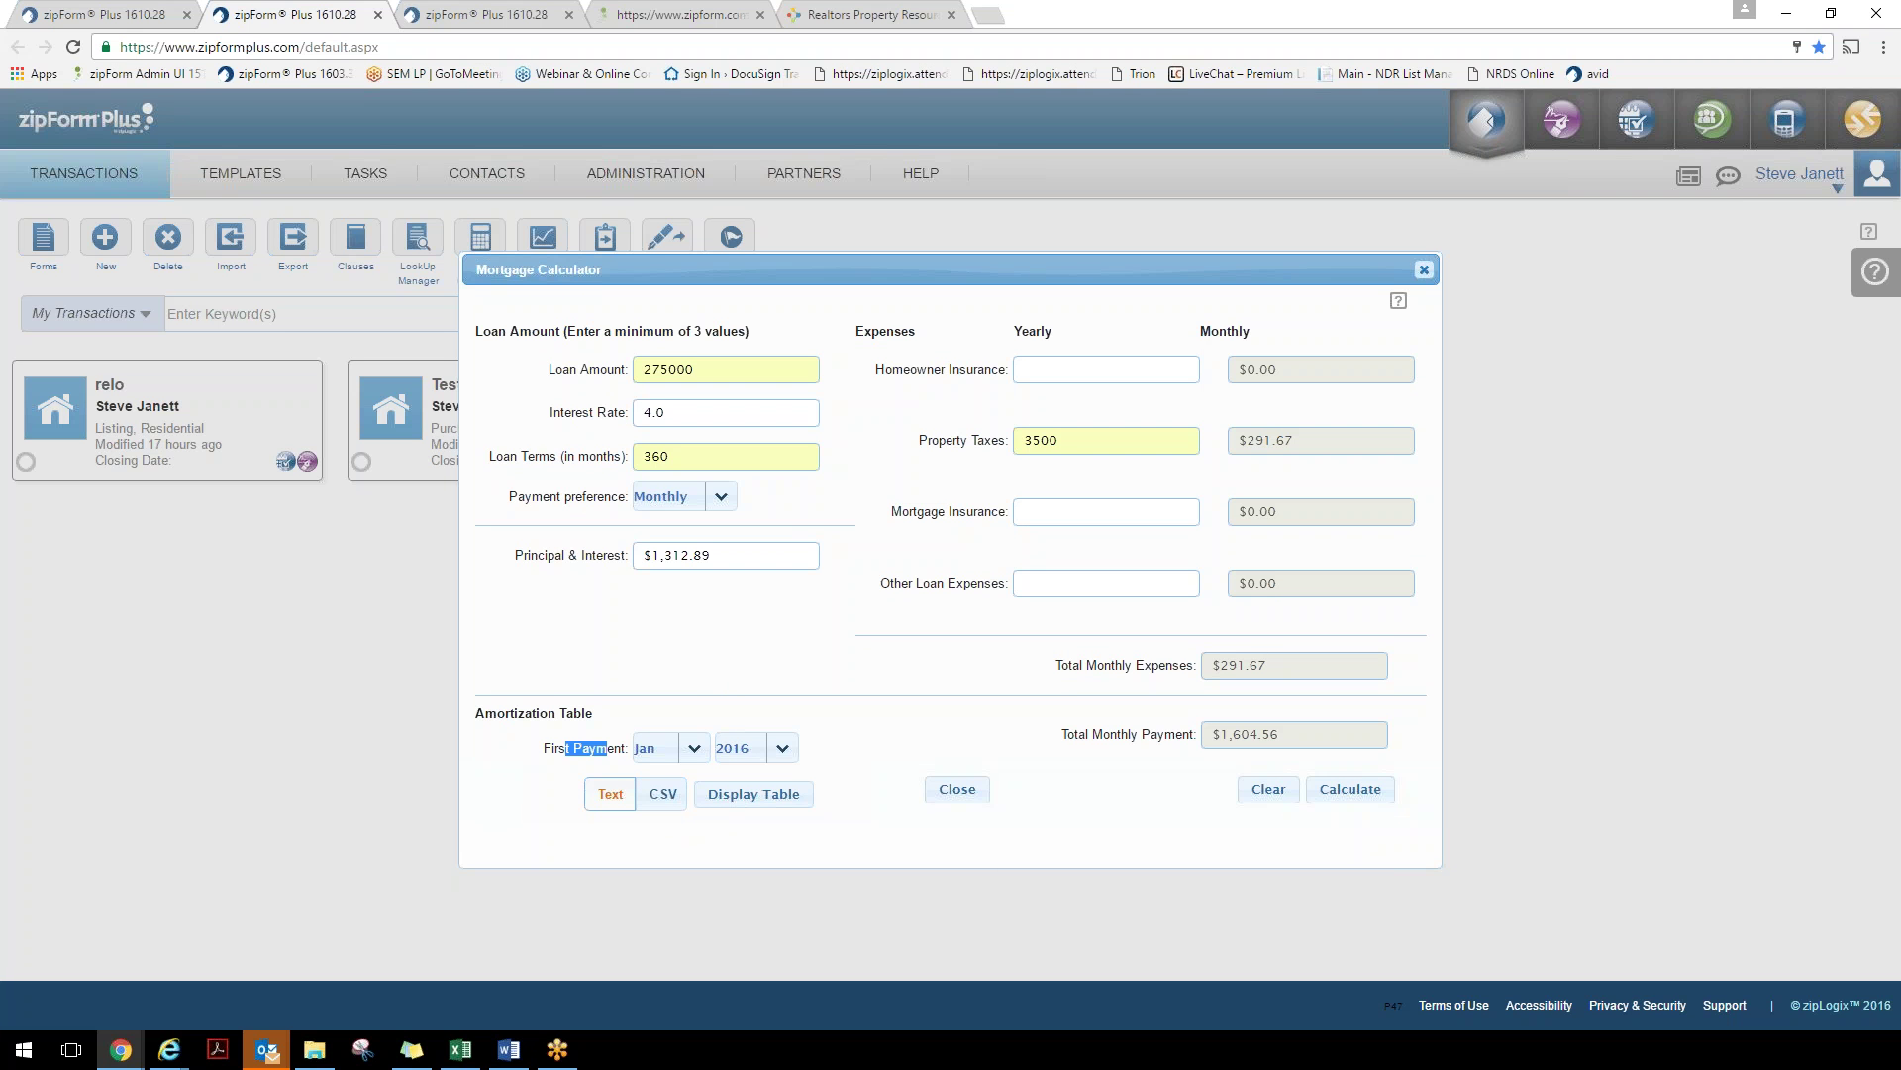
left_click(1424, 269)
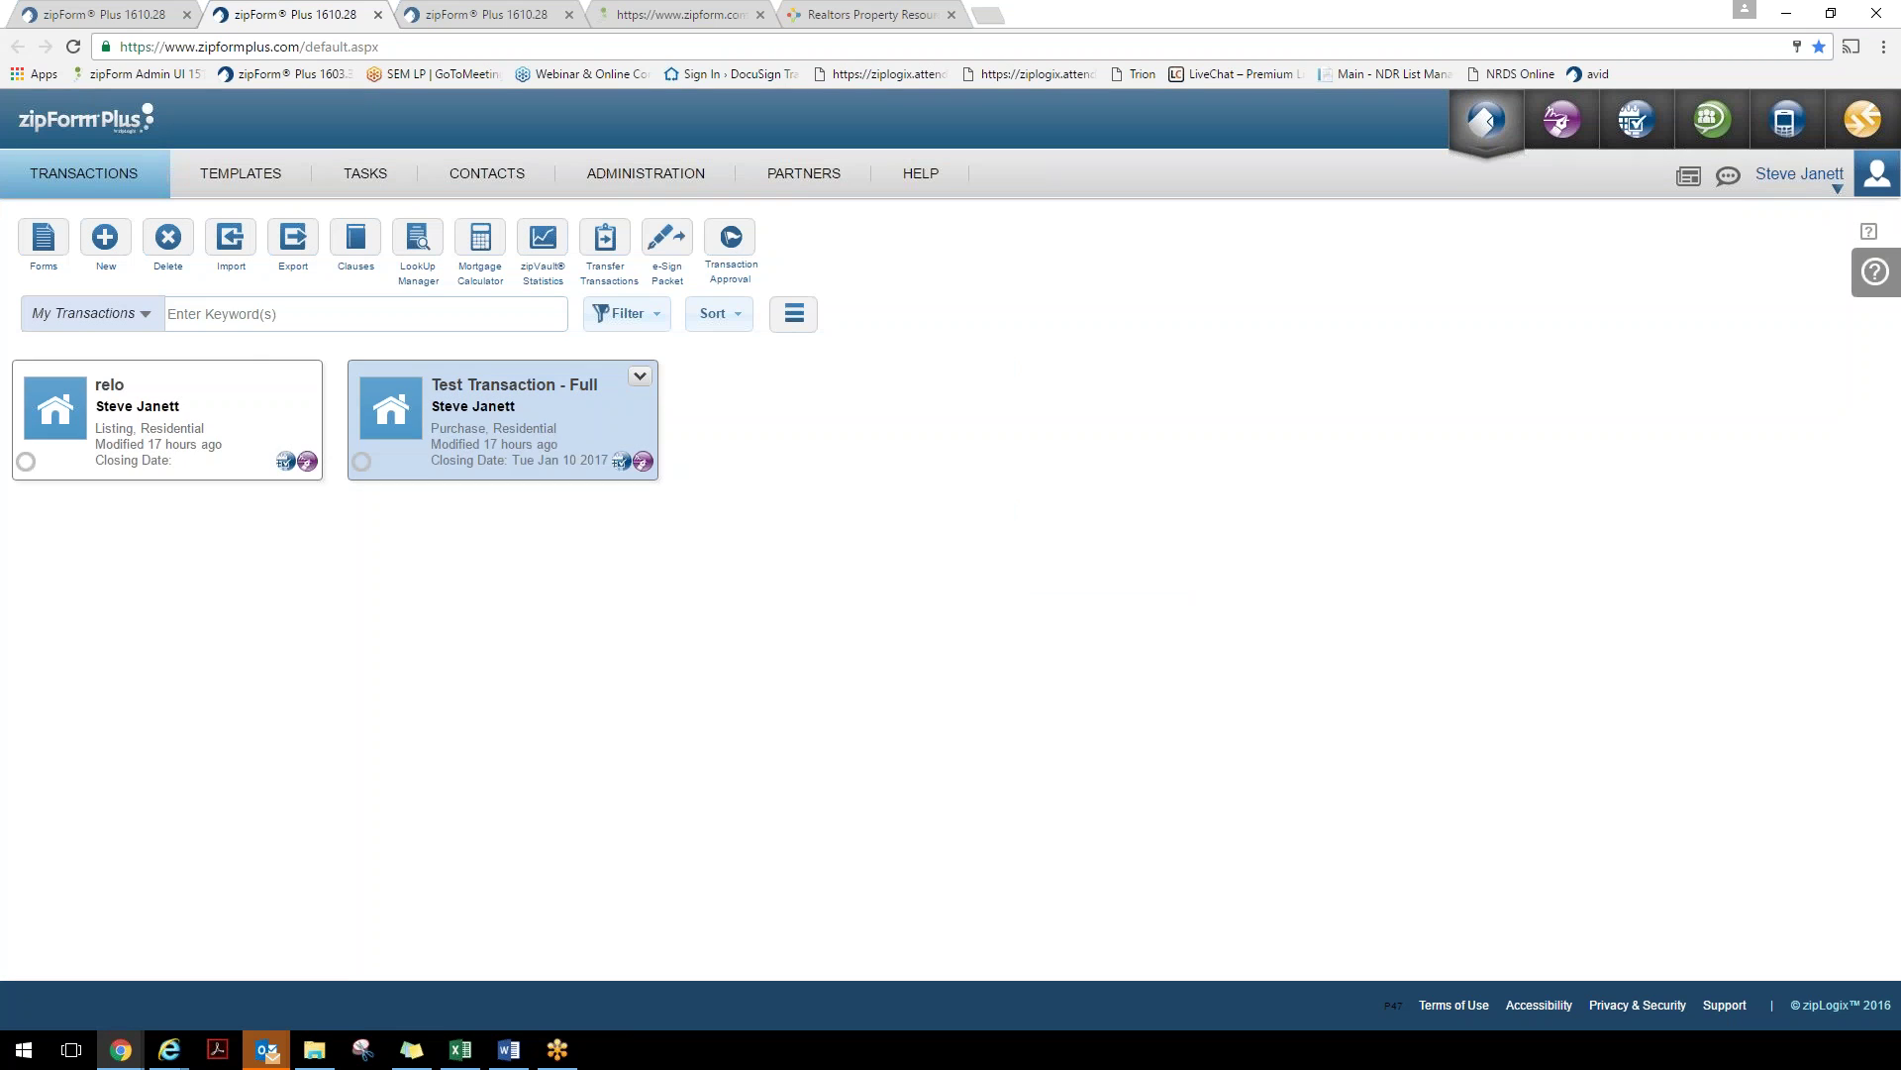
Show transactions as a list and expand the relo transaction's options
mouse_move(272, 386)
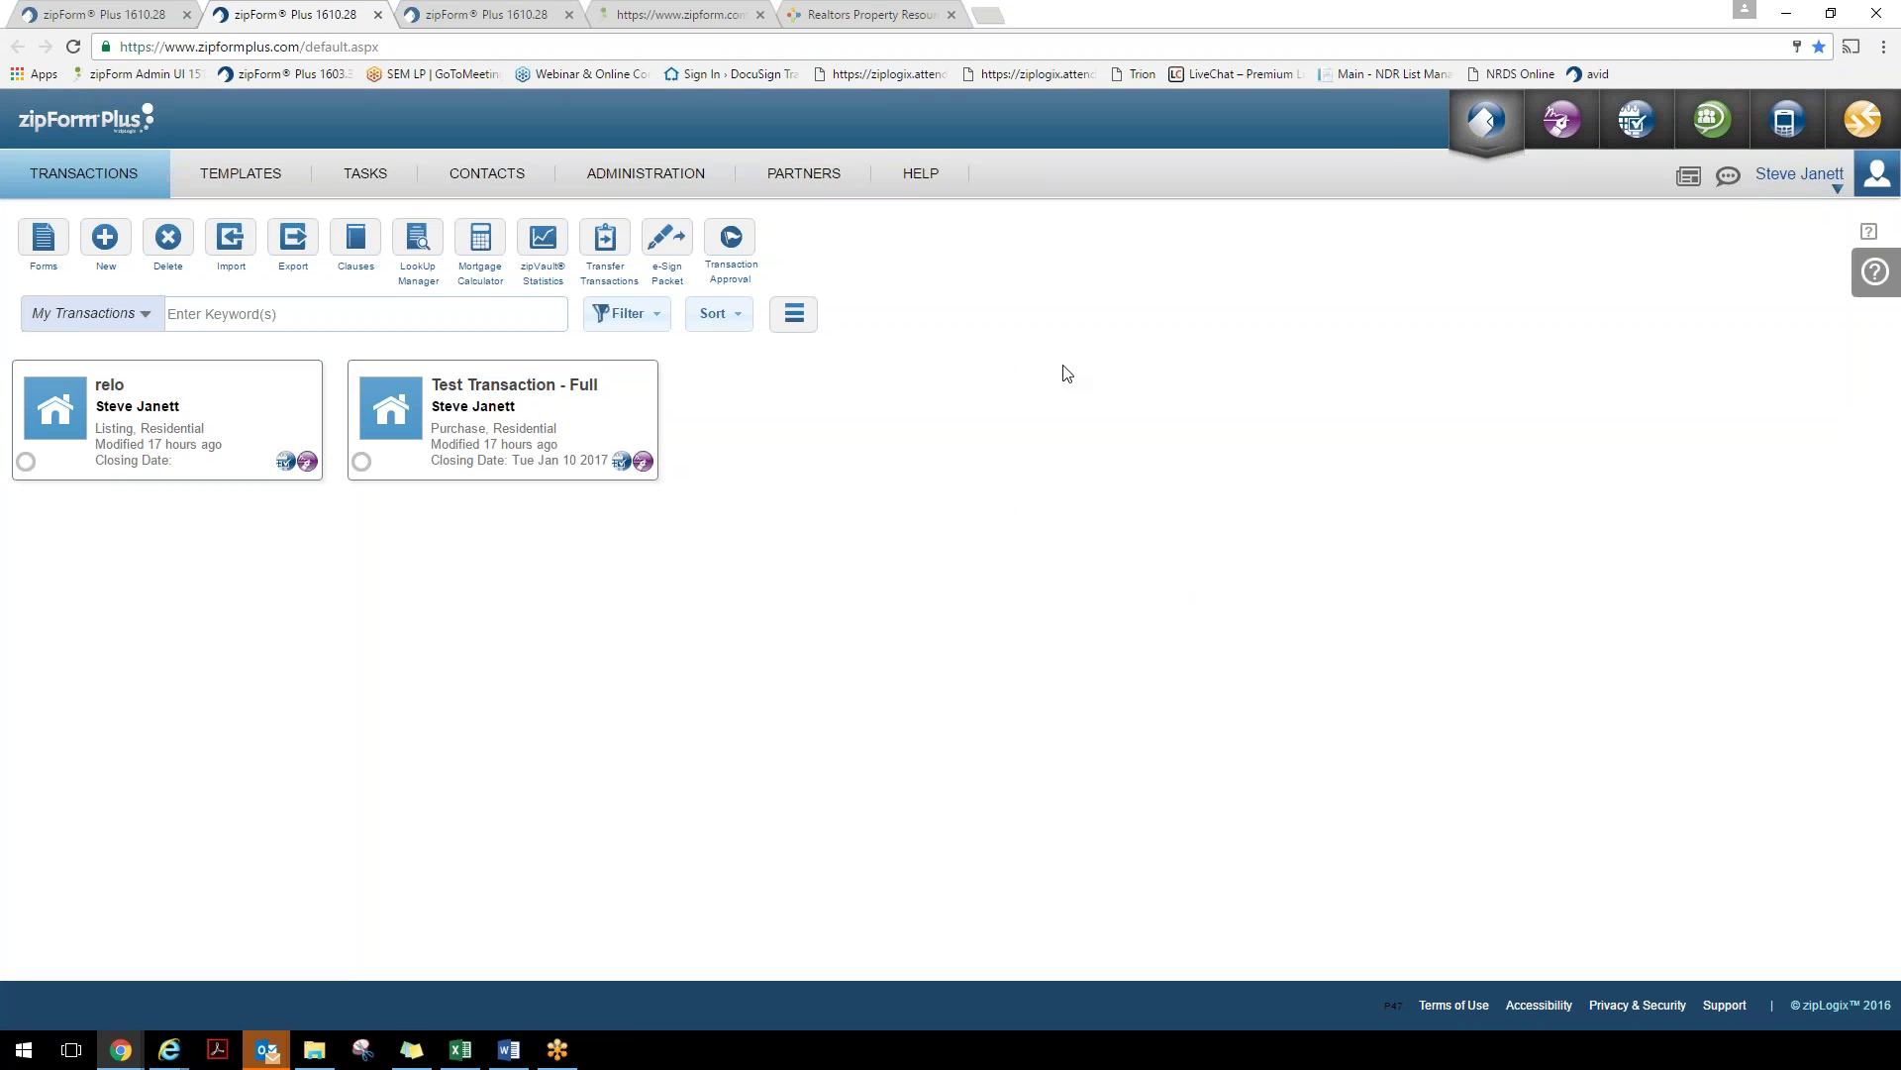
left_click(793, 315)
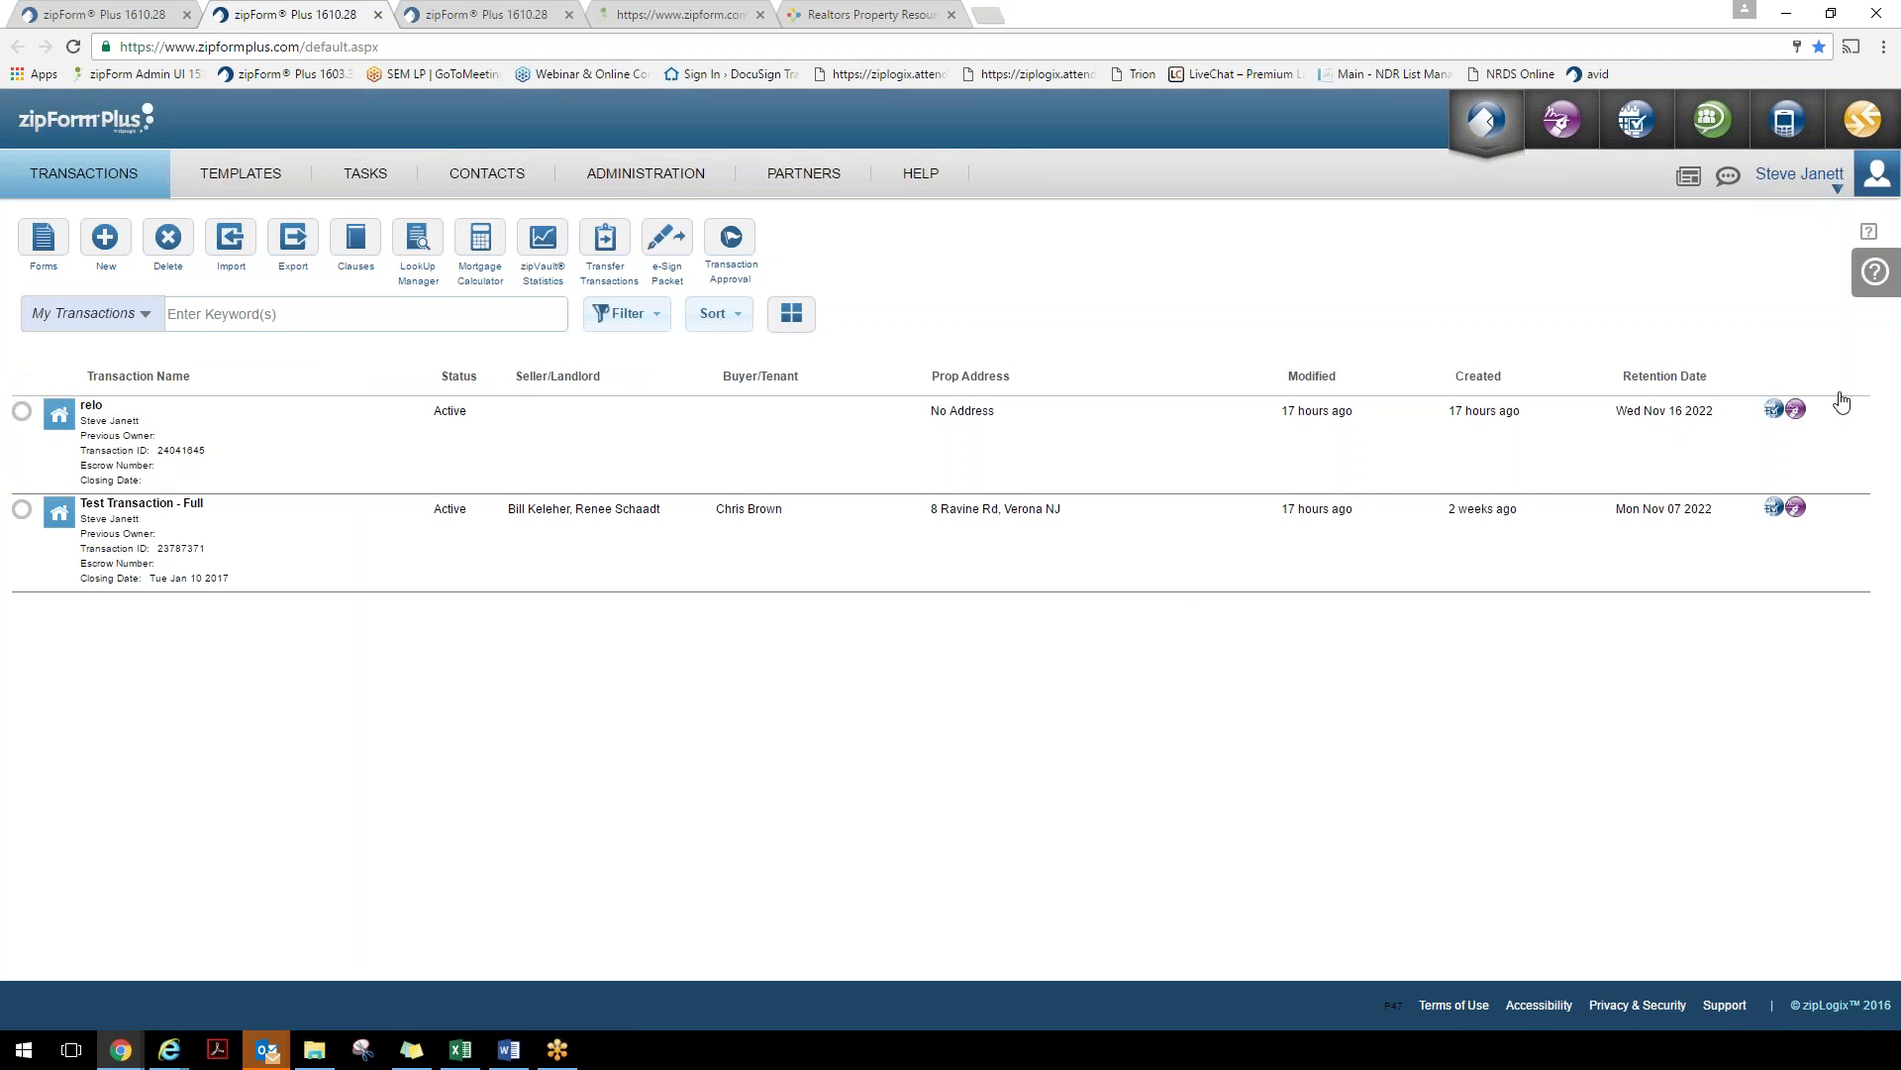
left_click(1853, 416)
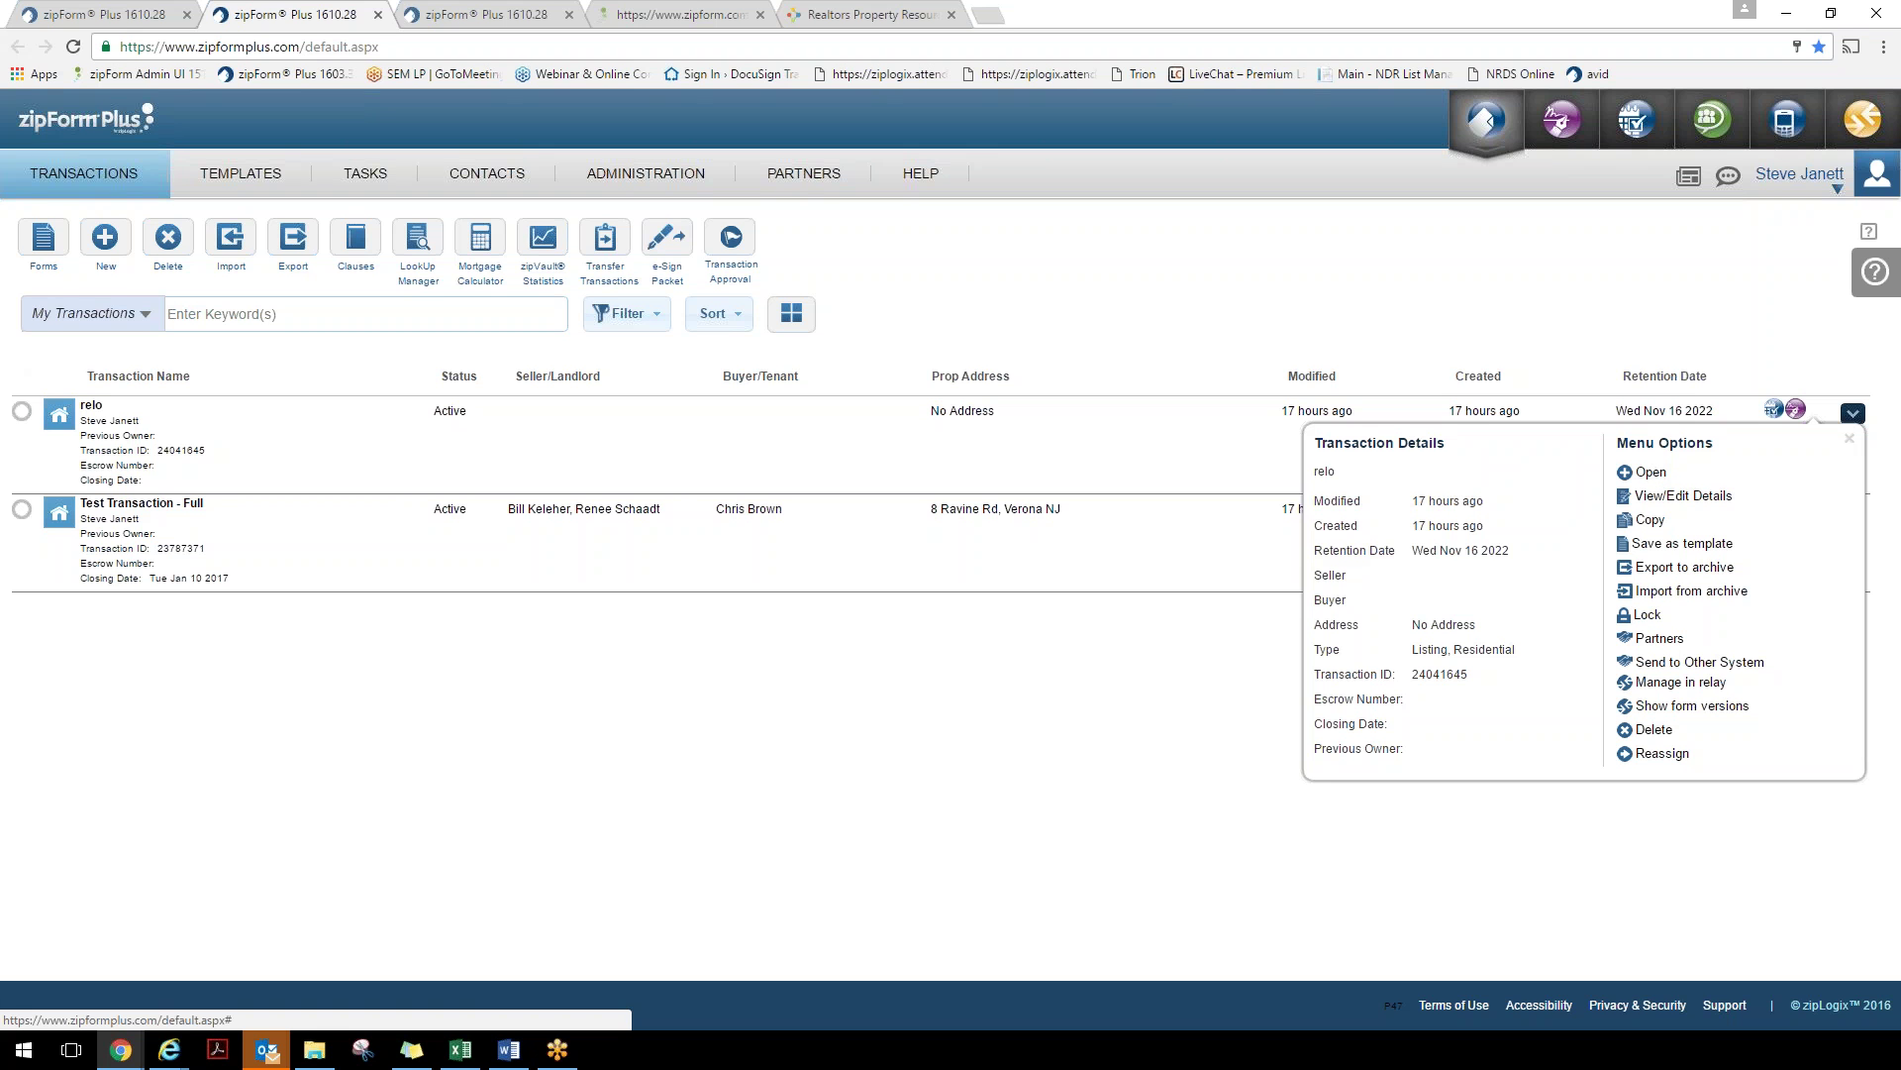
Open relo's View/Edit Details, try the name field and Purchase type, then close unsaved
left_click(1684, 496)
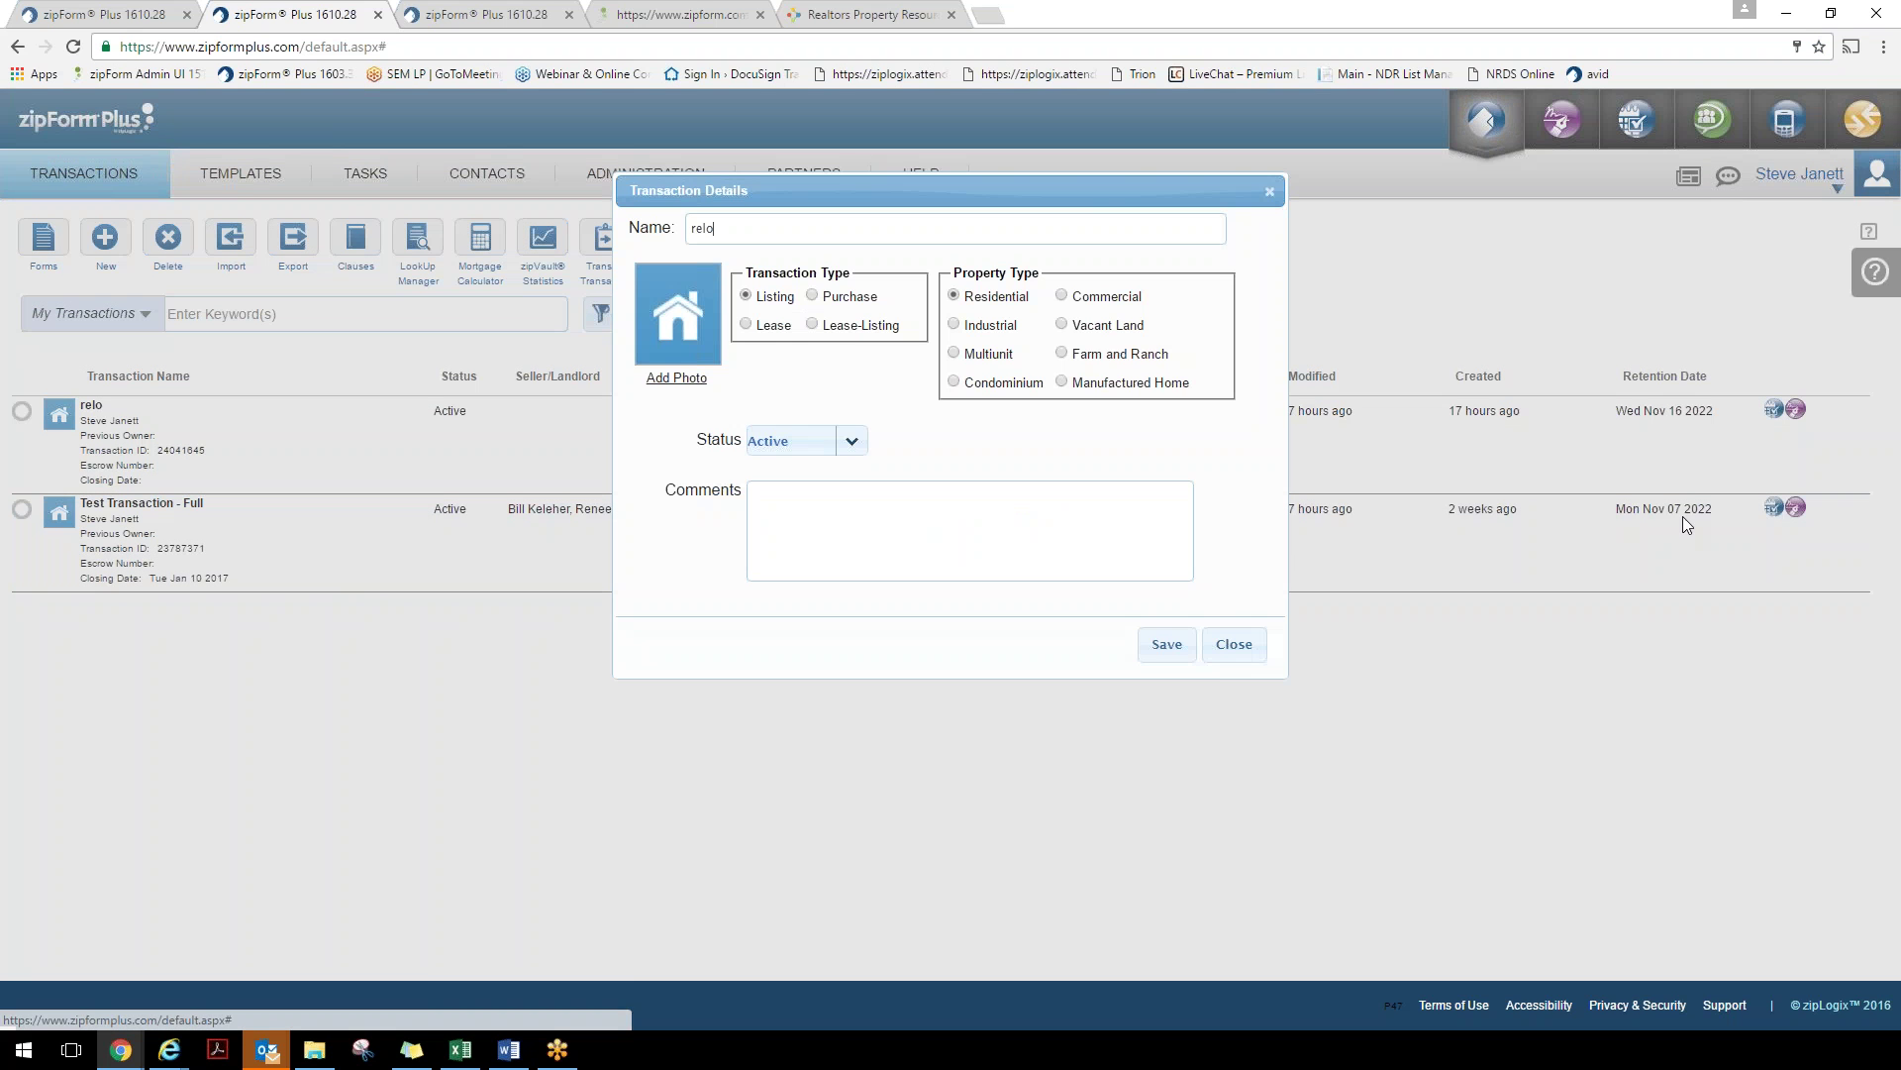
key("shift+Left")
key("shift+Left")
key("shift+Left")
key("shift+Left")
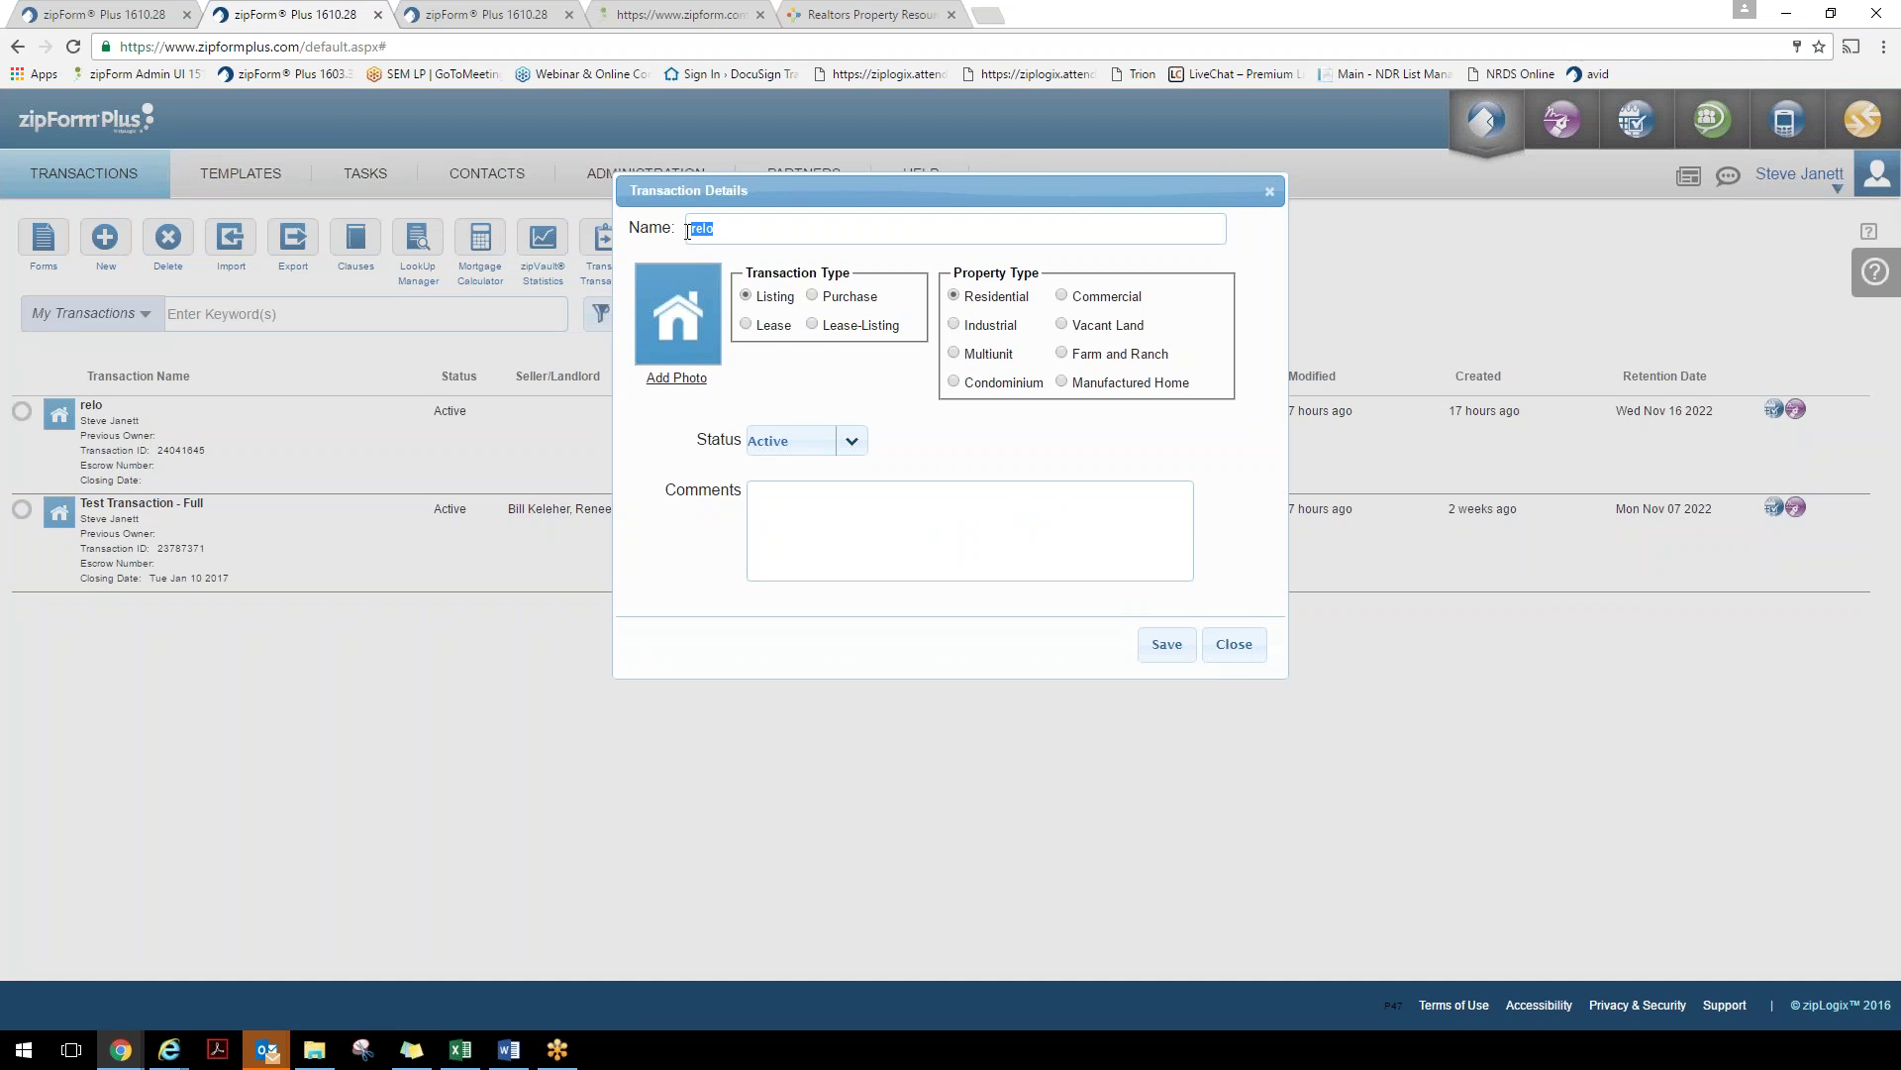
left_click(813, 298)
left_click(1233, 645)
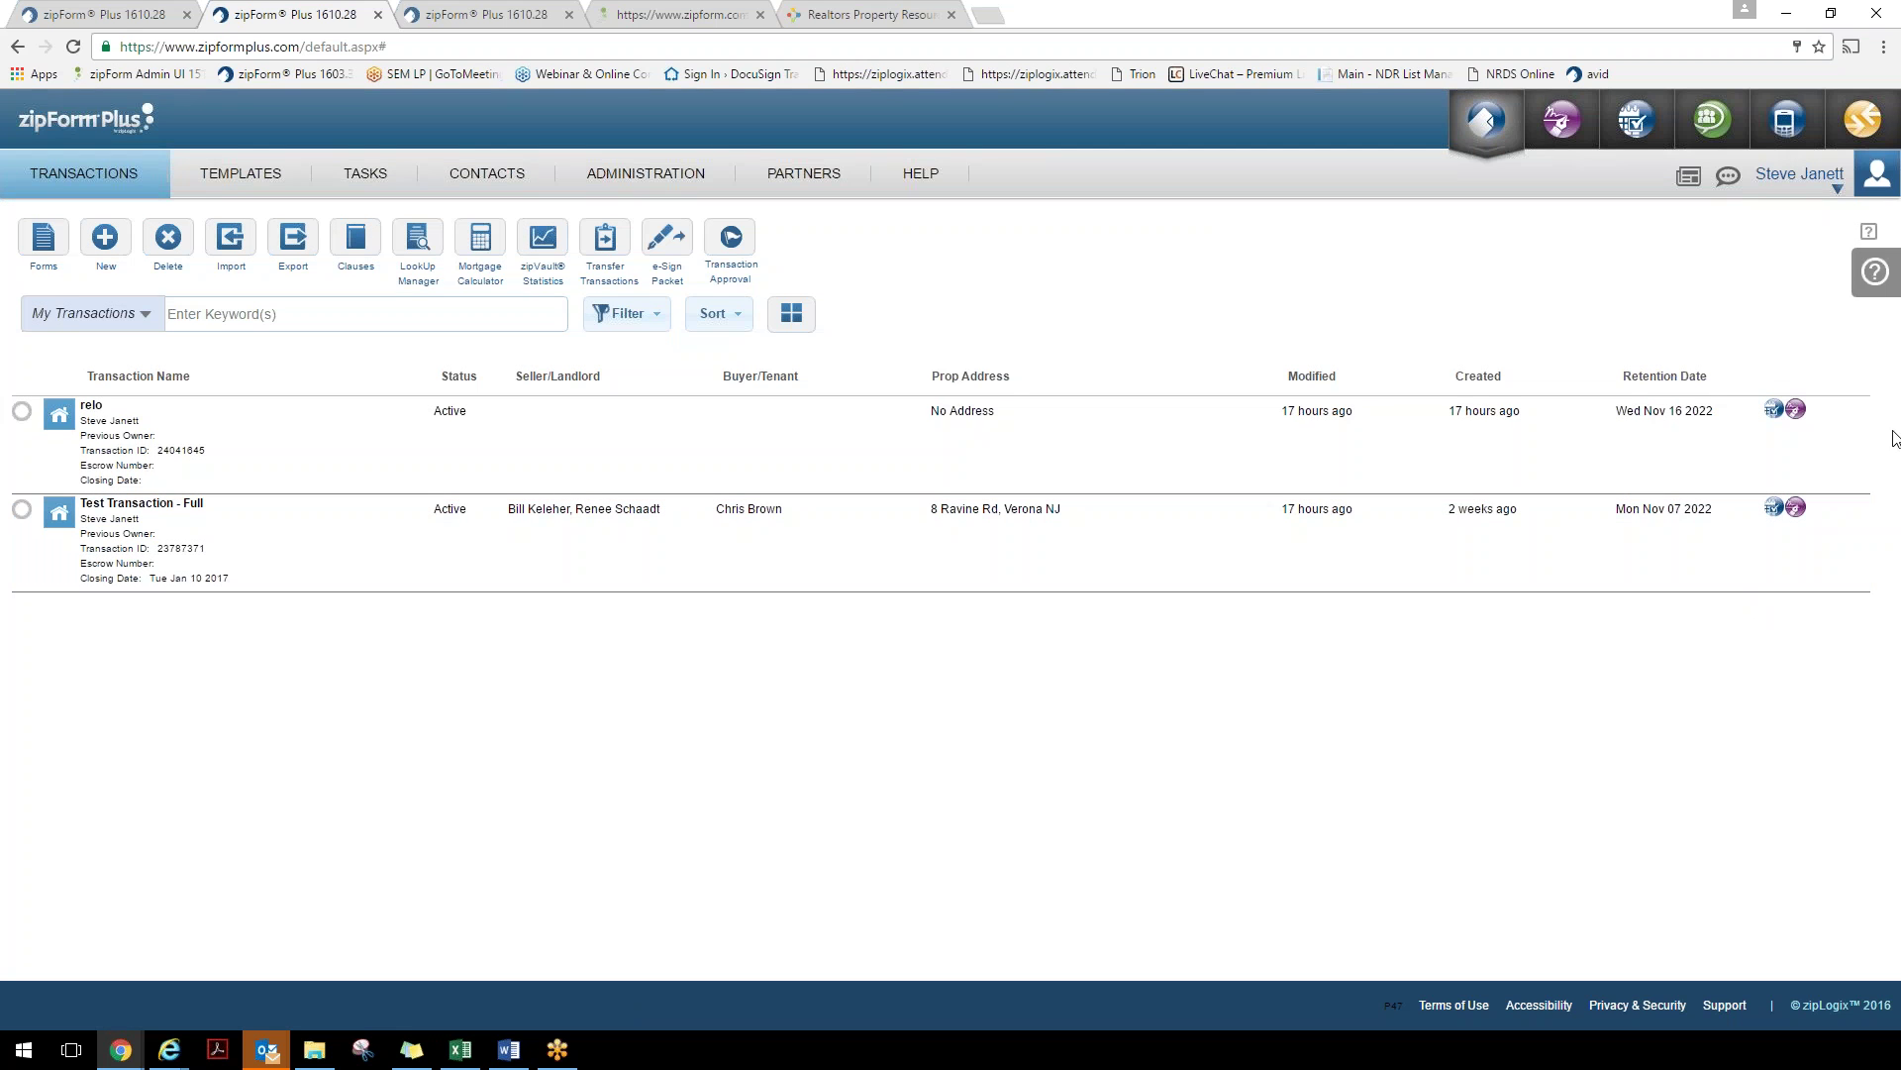
left_click(1855, 418)
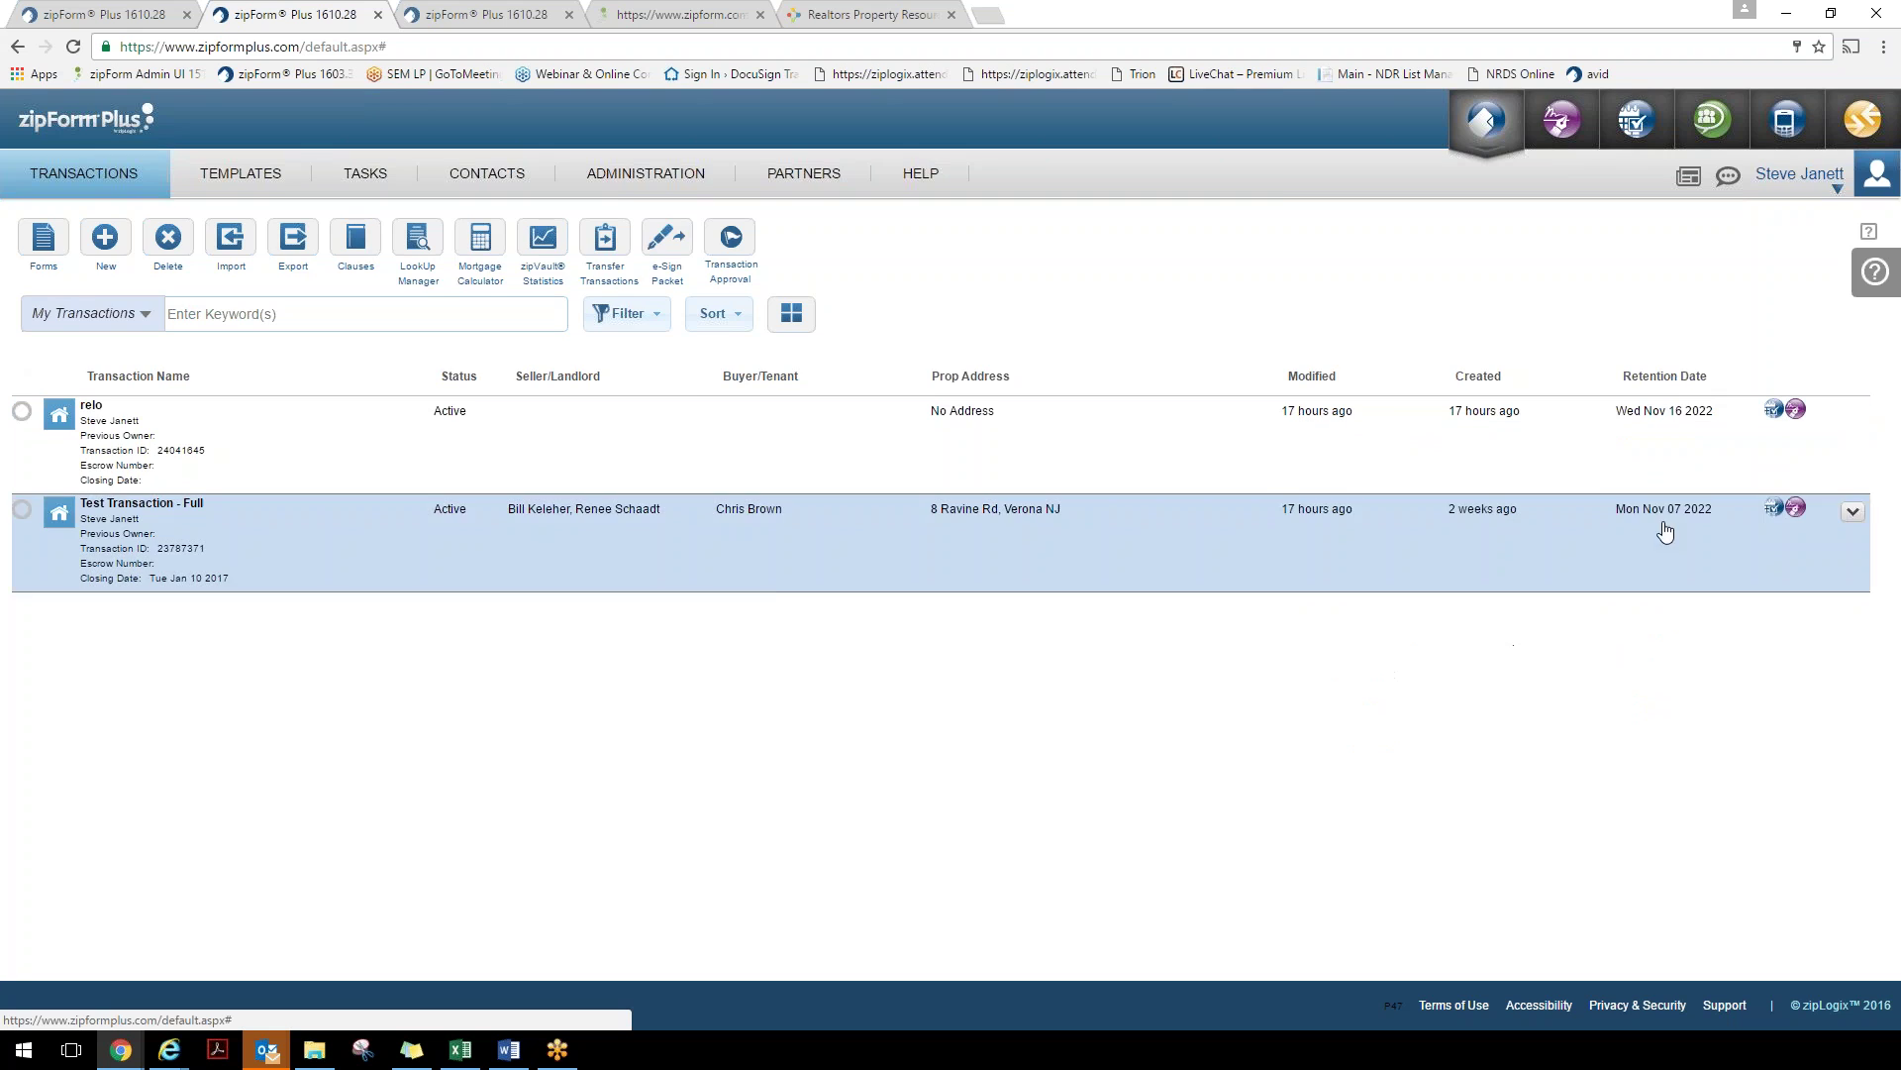
left_click(1661, 525)
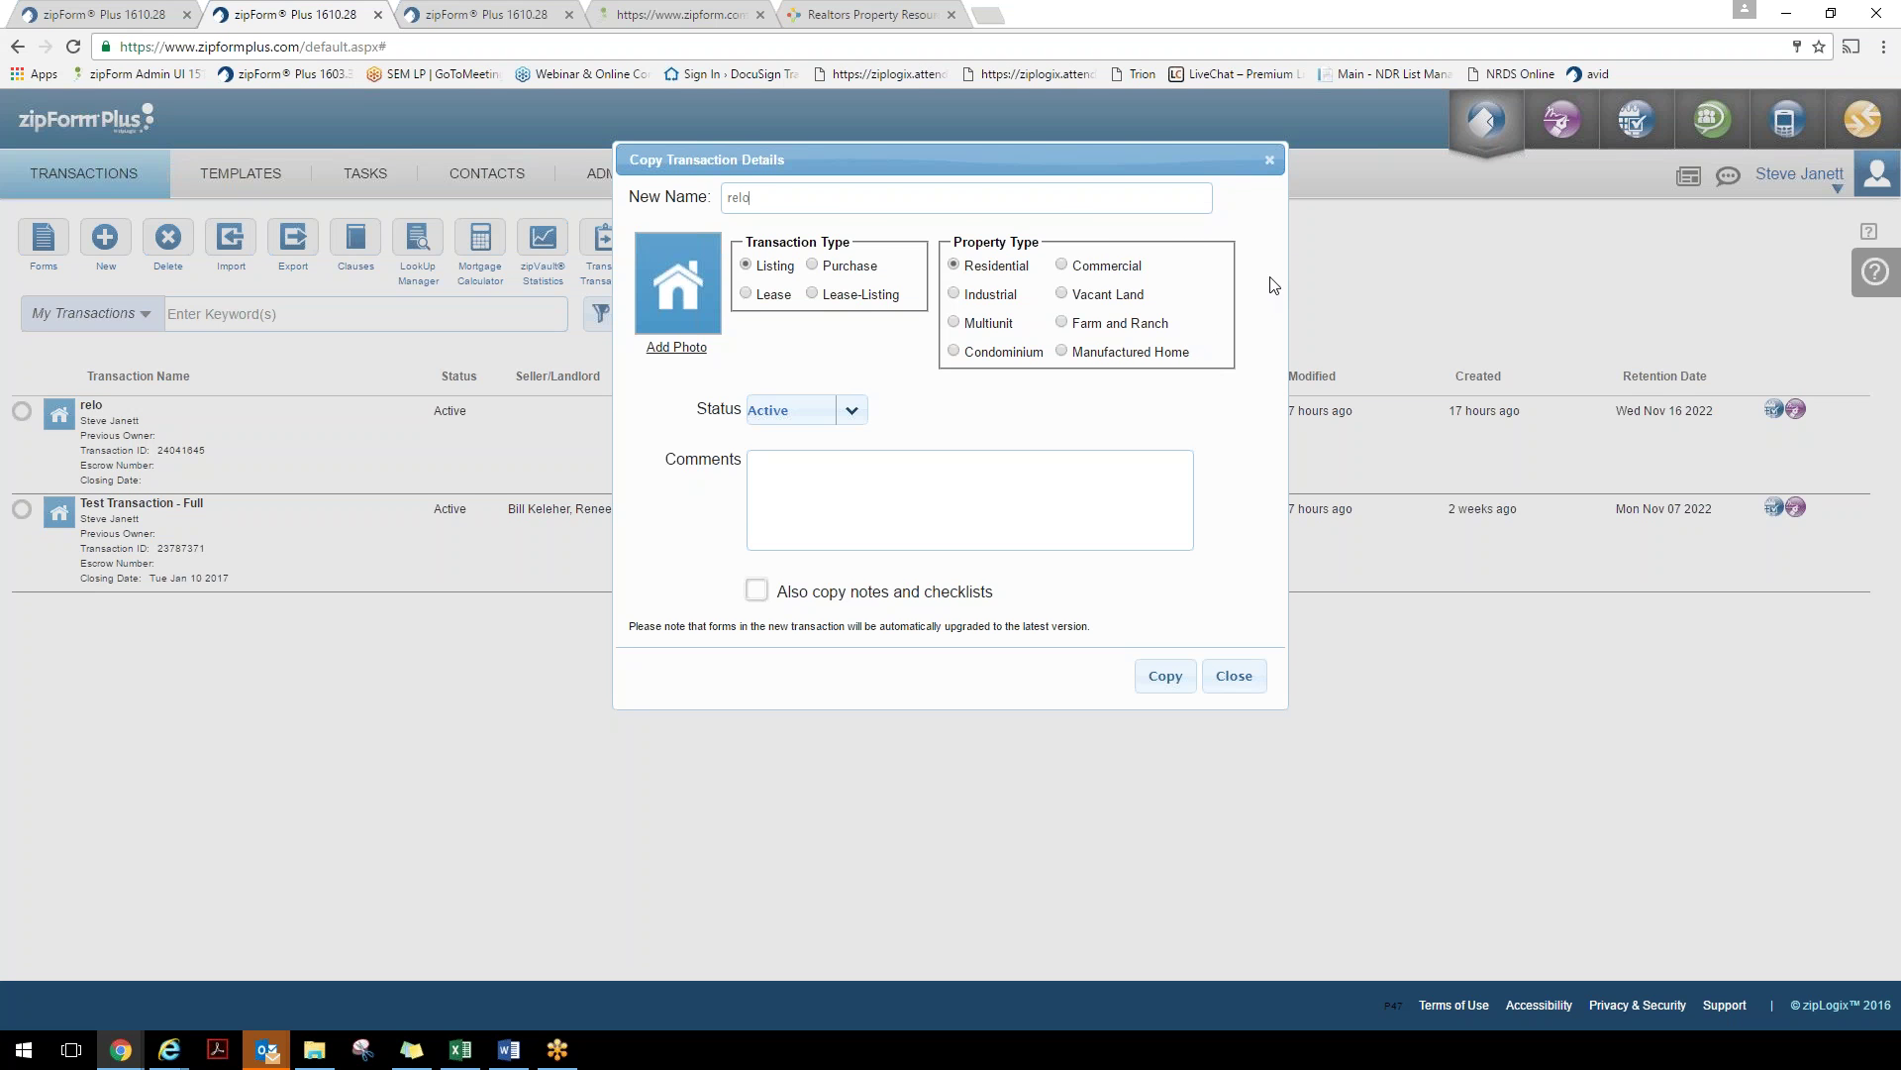
left_click(1271, 162)
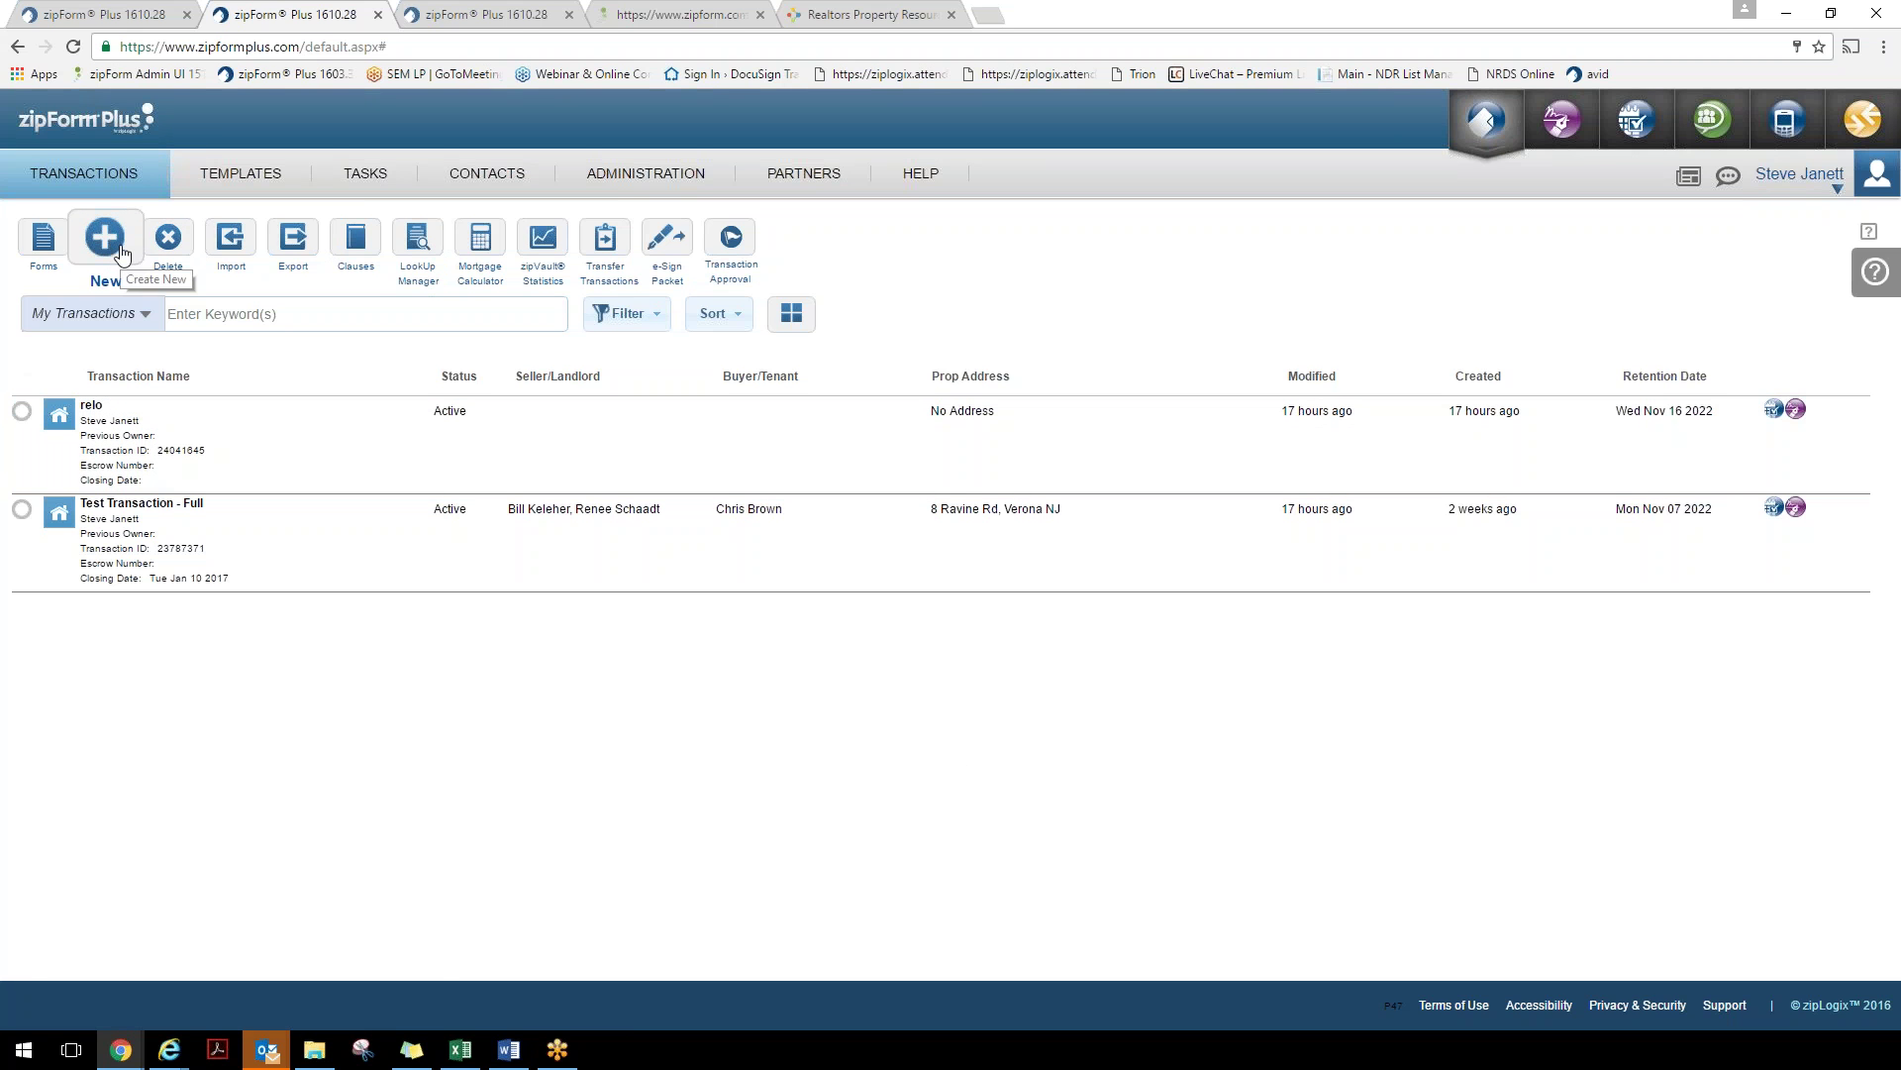
Go to the Templates page and start a new template
left_click(241, 174)
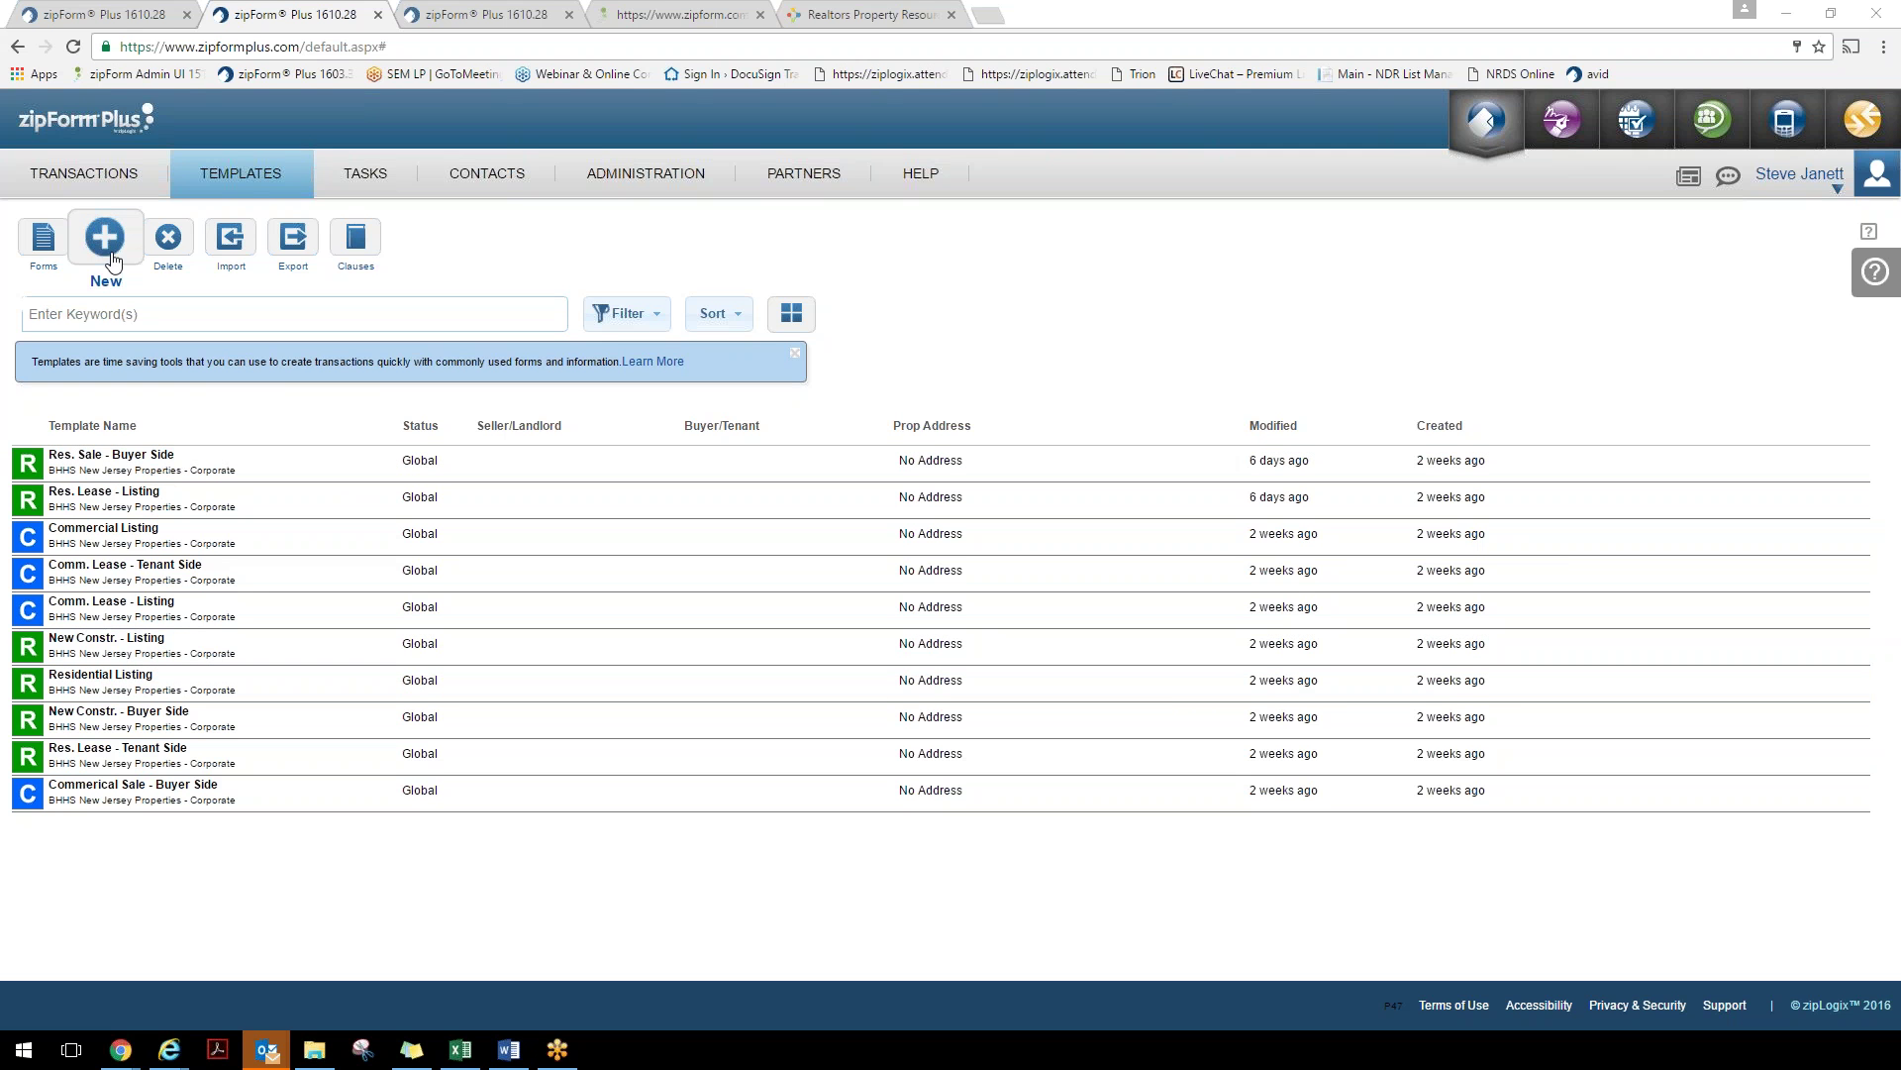
left_click(105, 237)
Try Global and Office template status, discard the template, and return to Transactions
left_click(1145, 311)
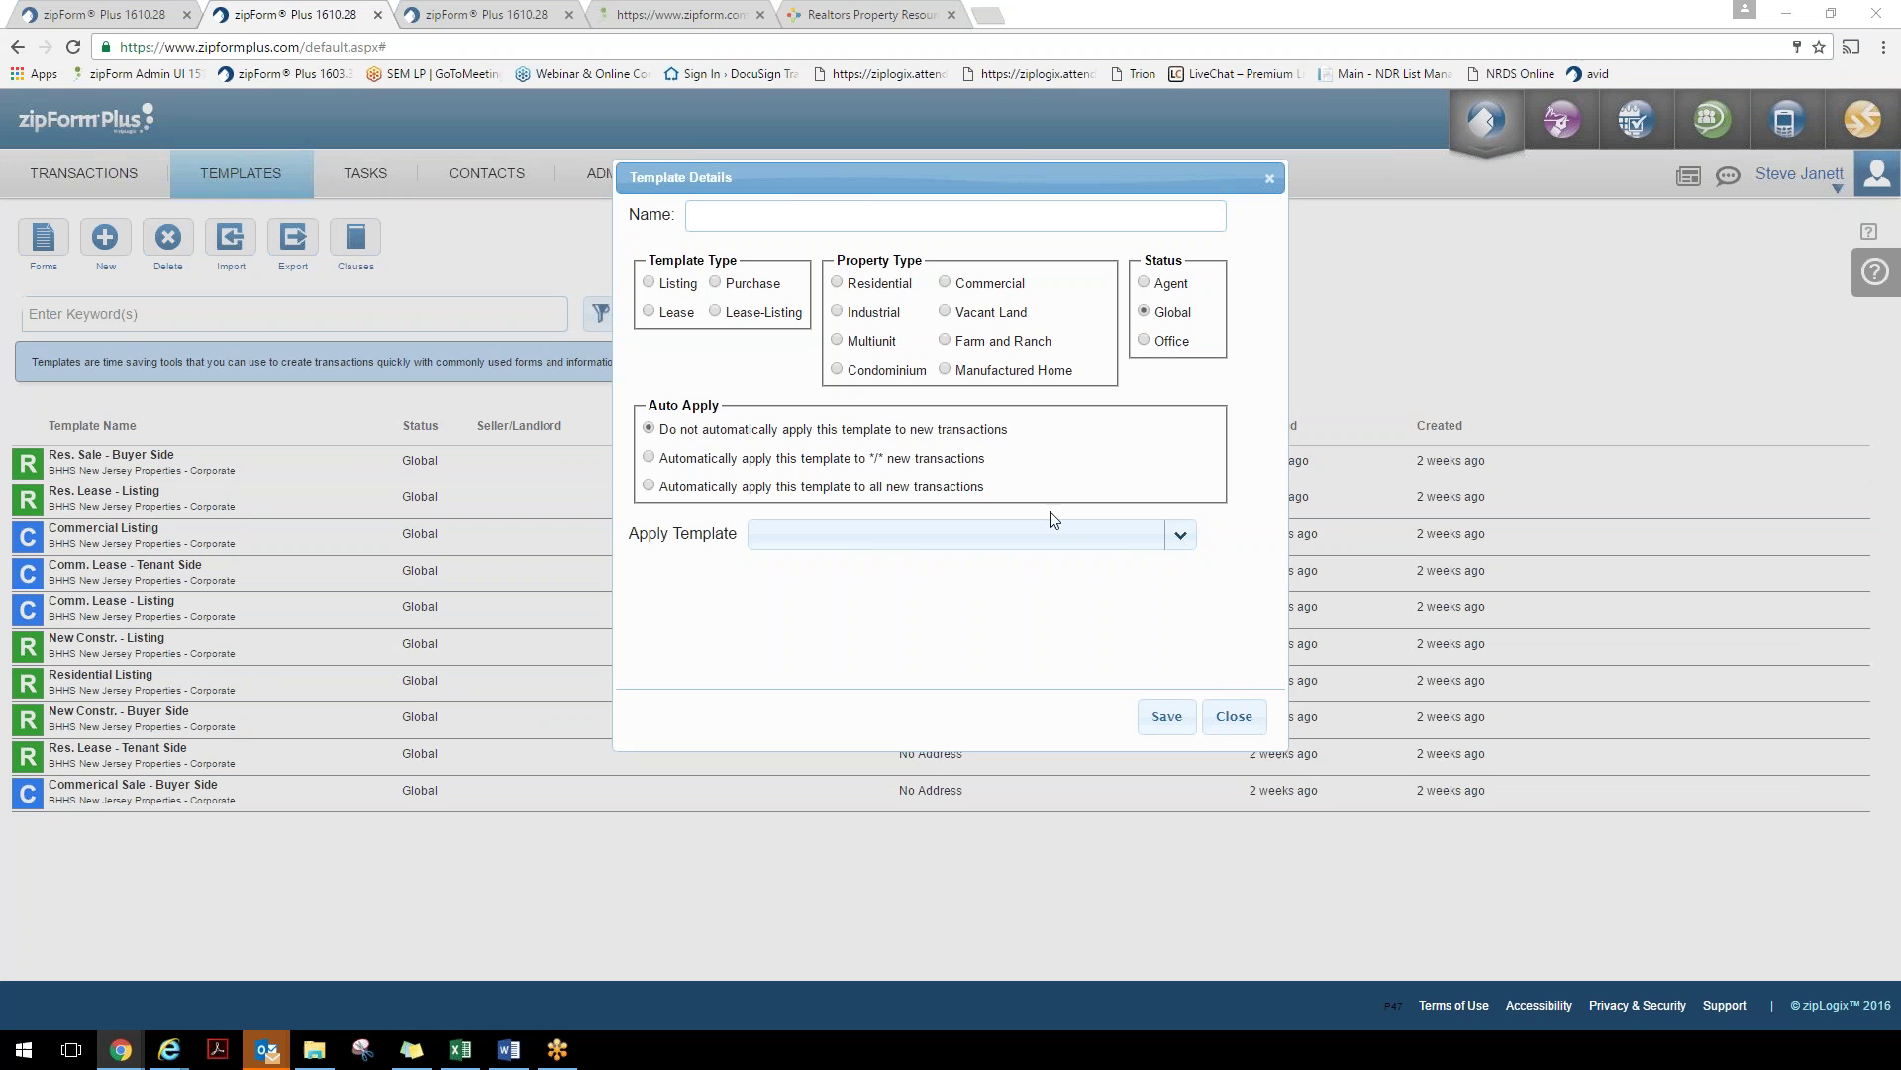
left_click(1144, 341)
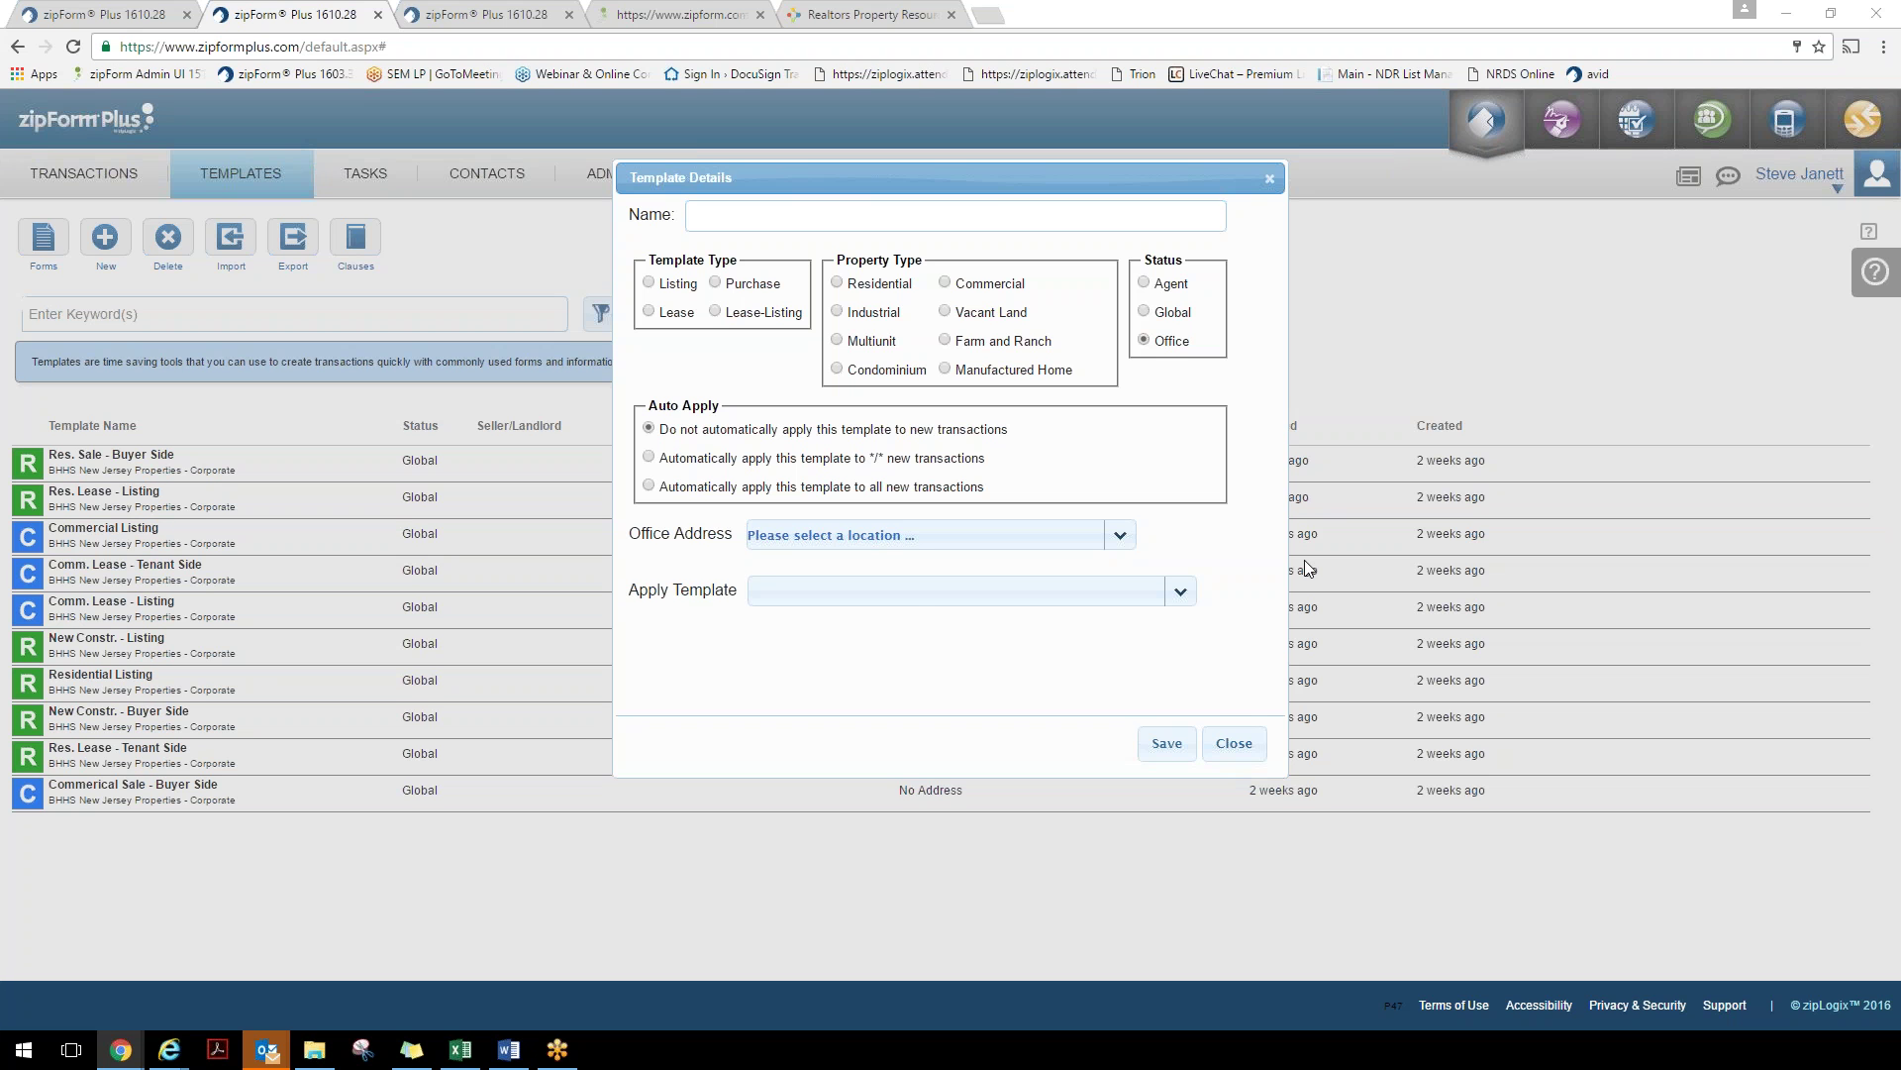
left_click(1236, 751)
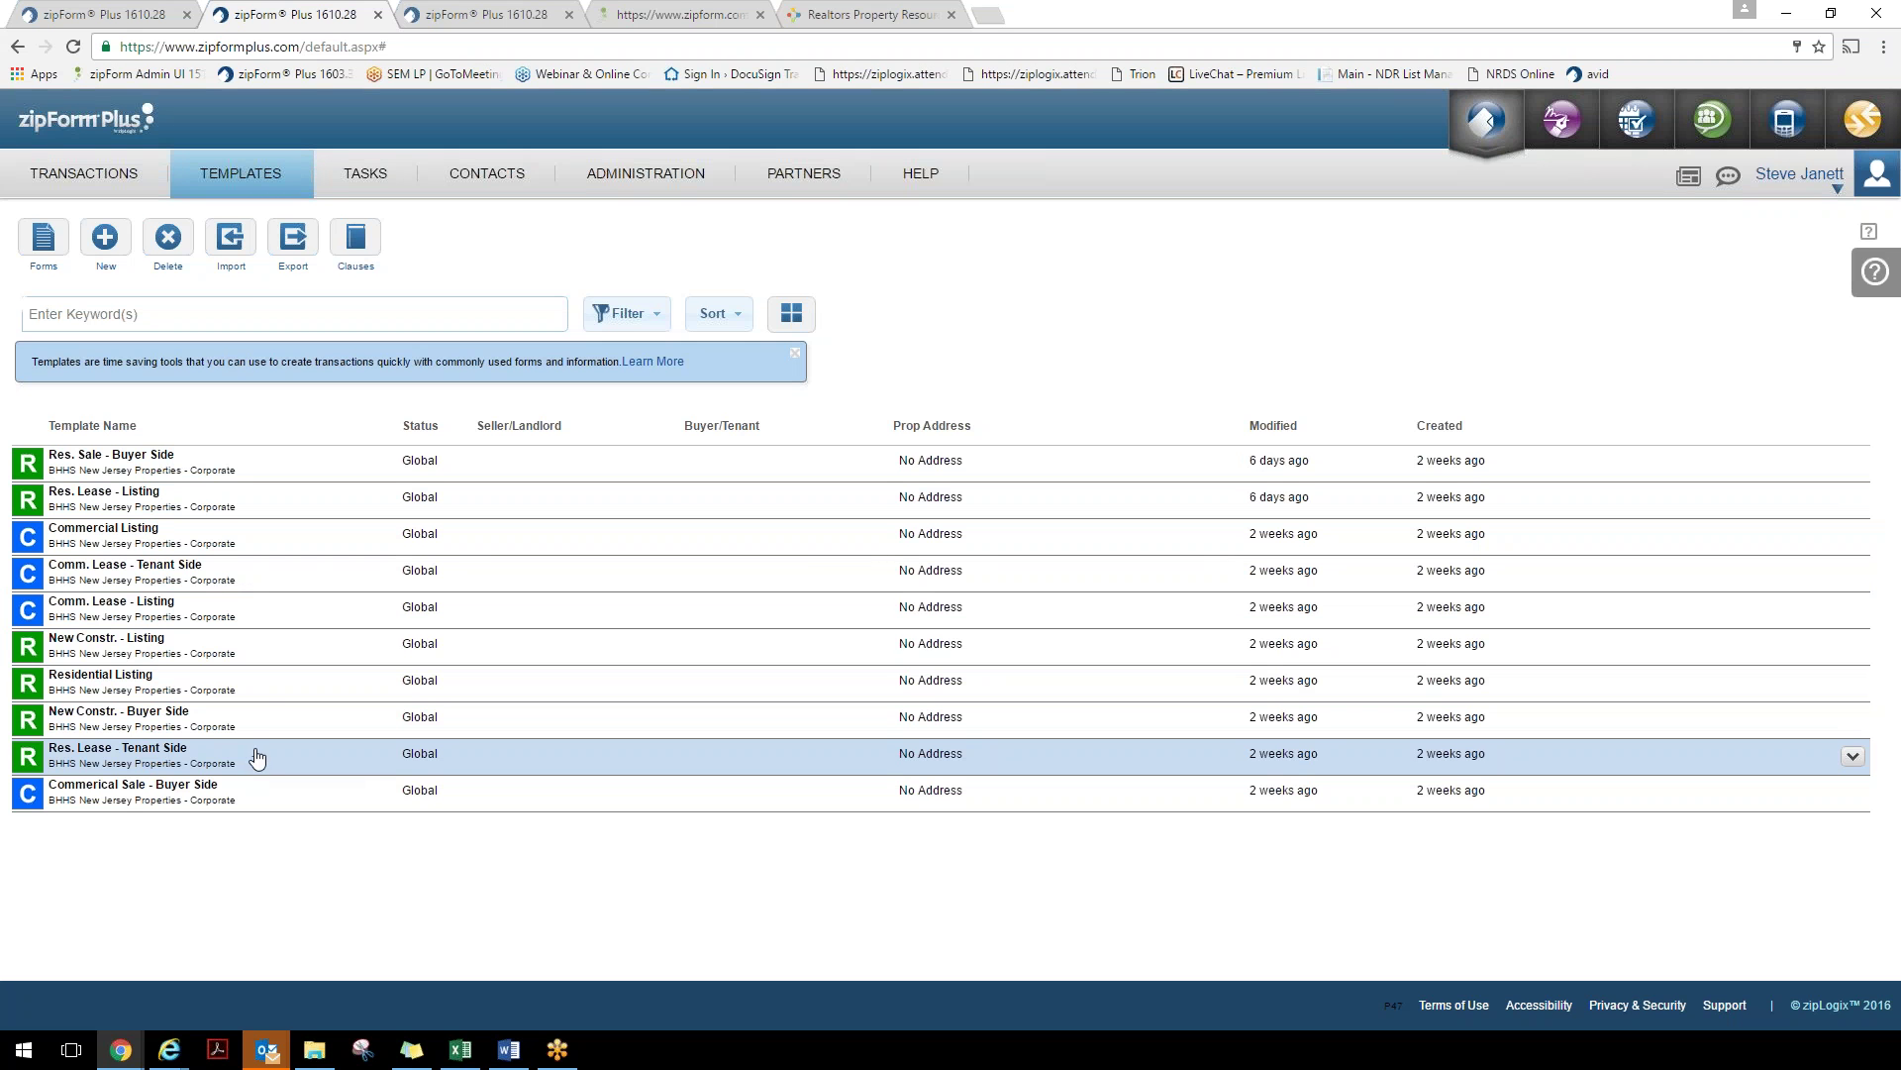
left_click(122, 177)
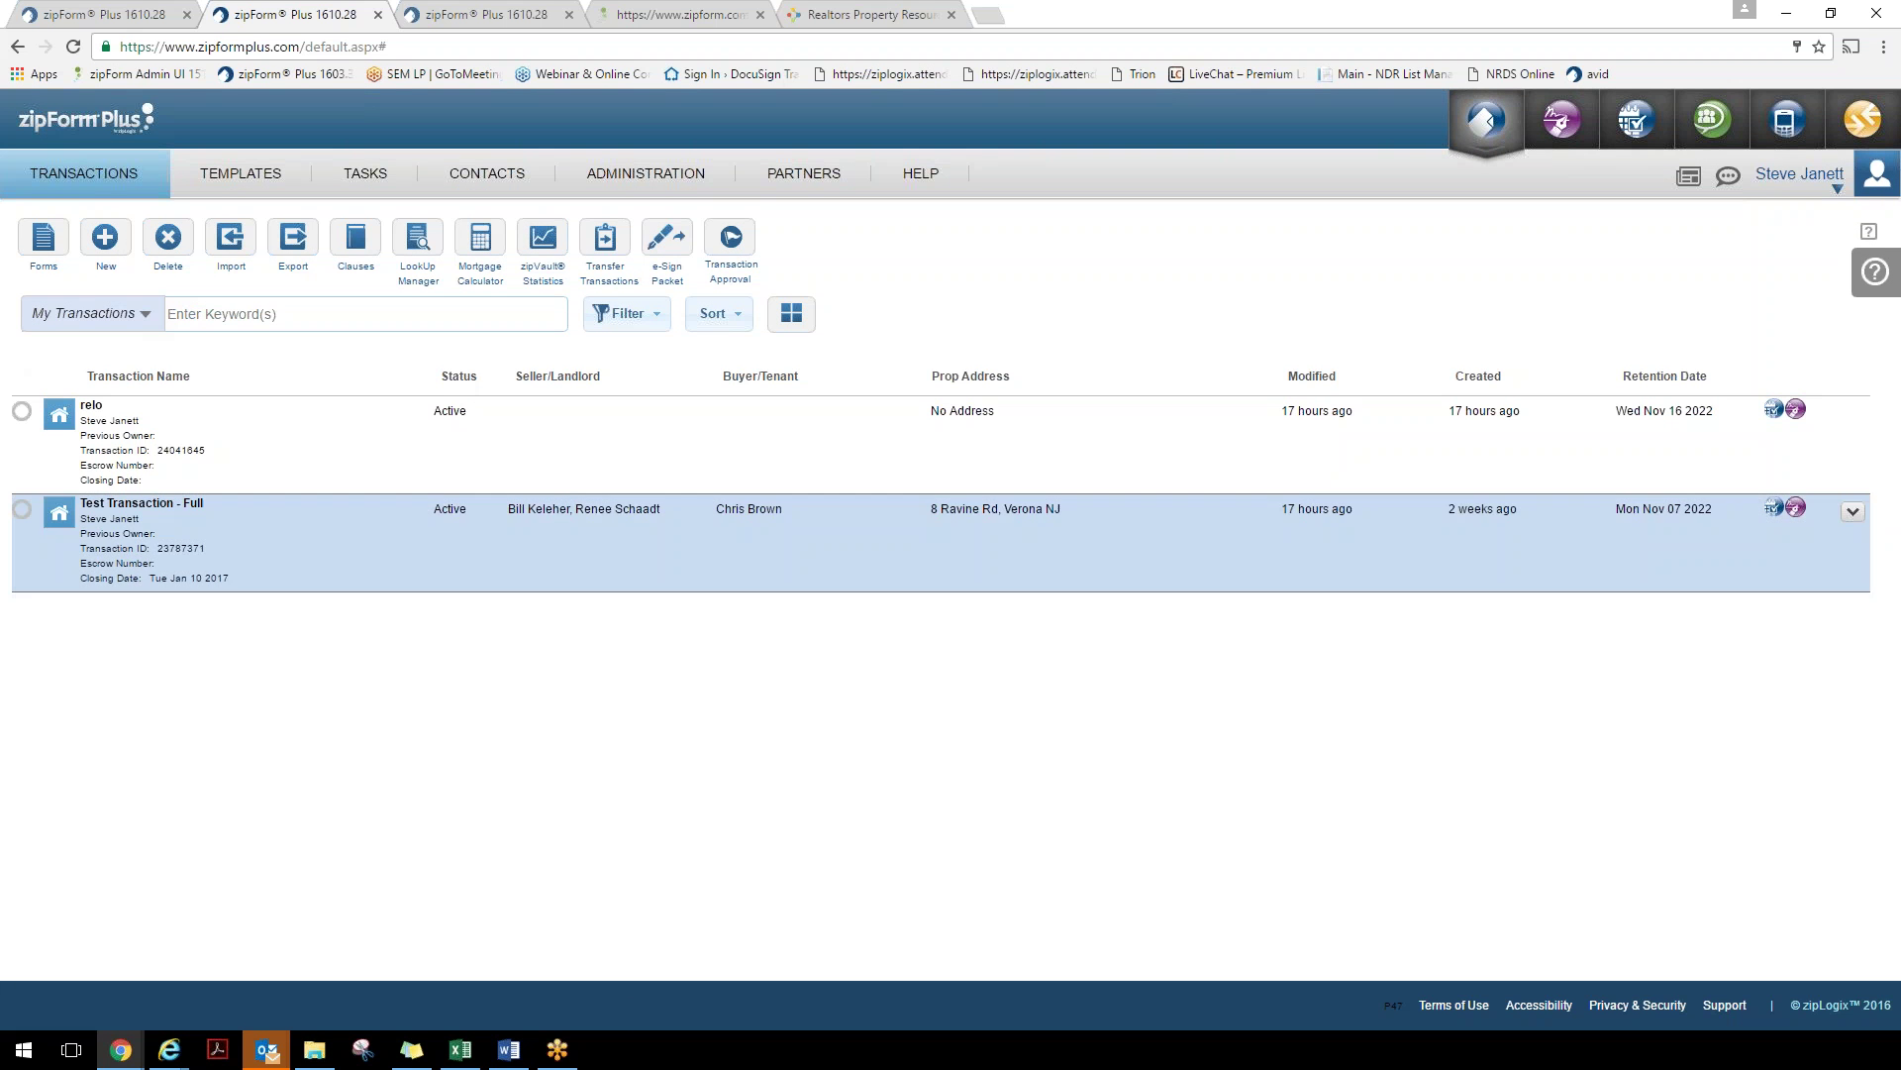
left_click(108, 245)
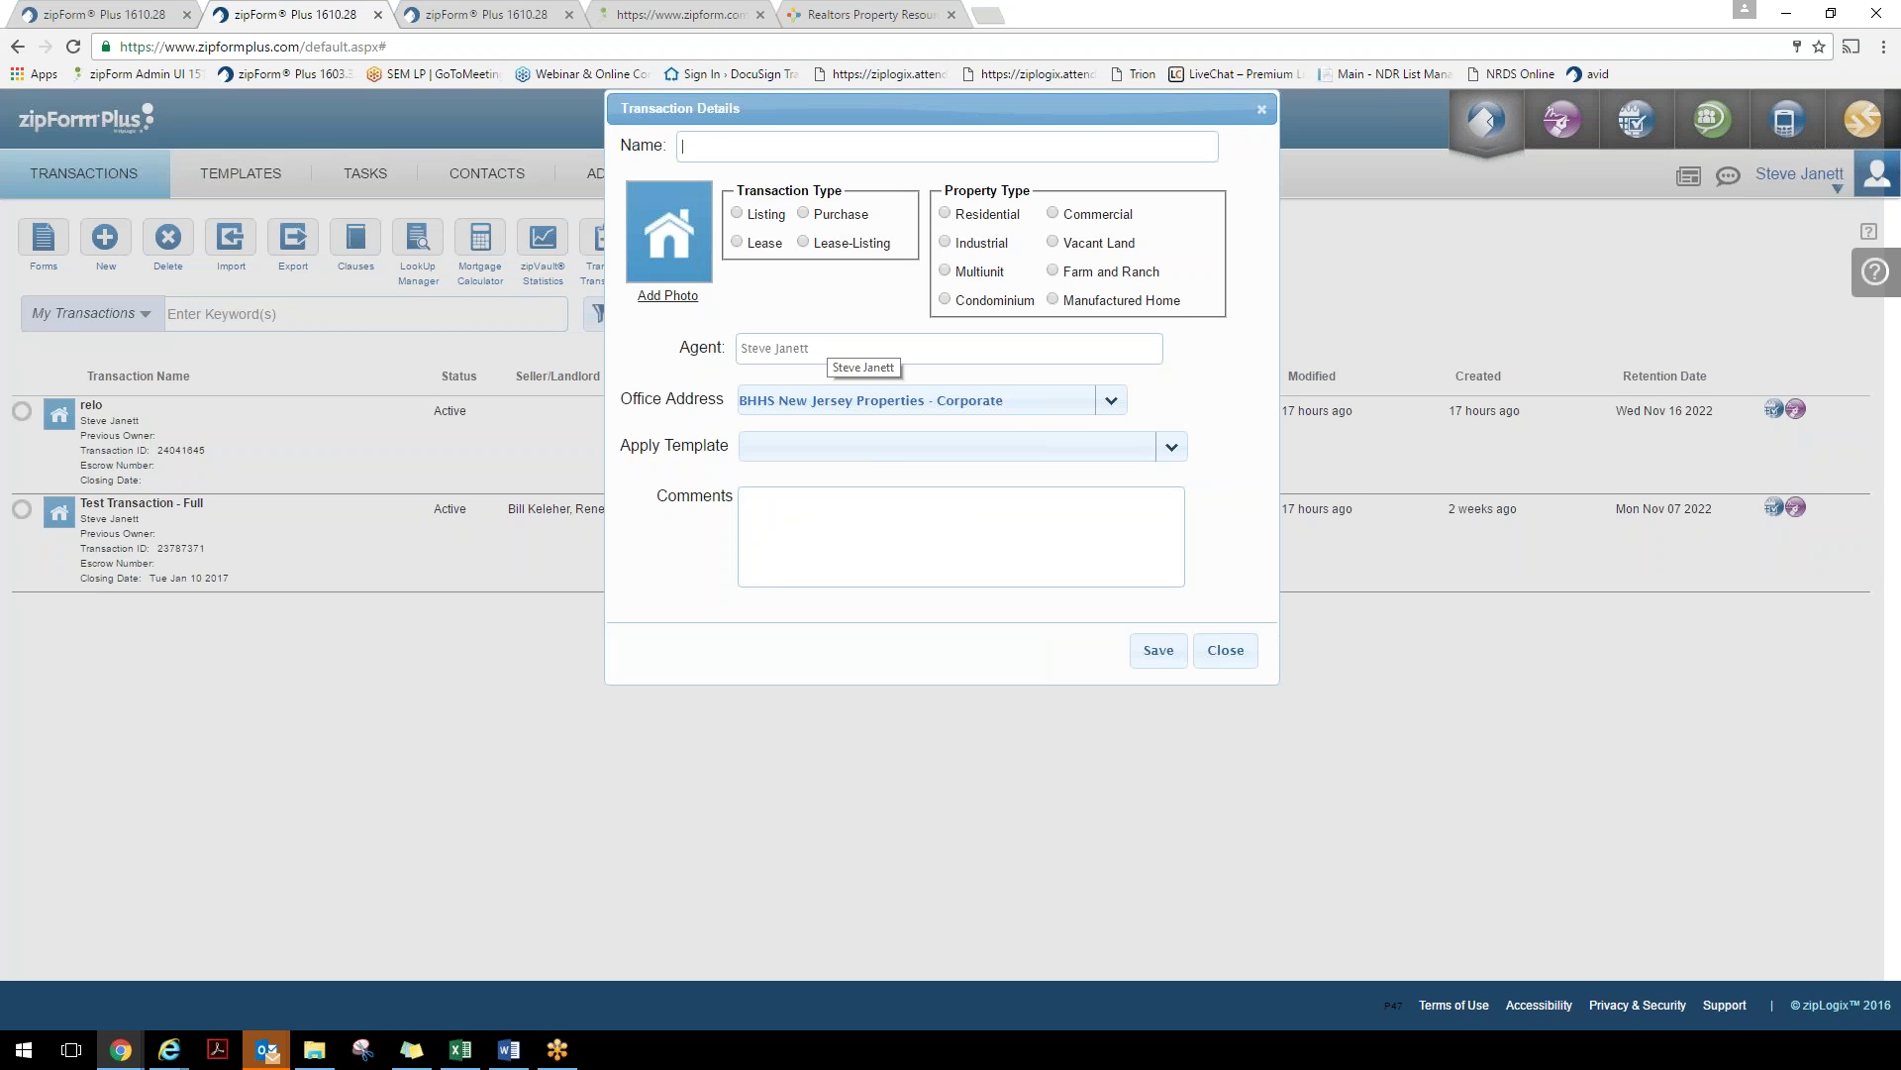
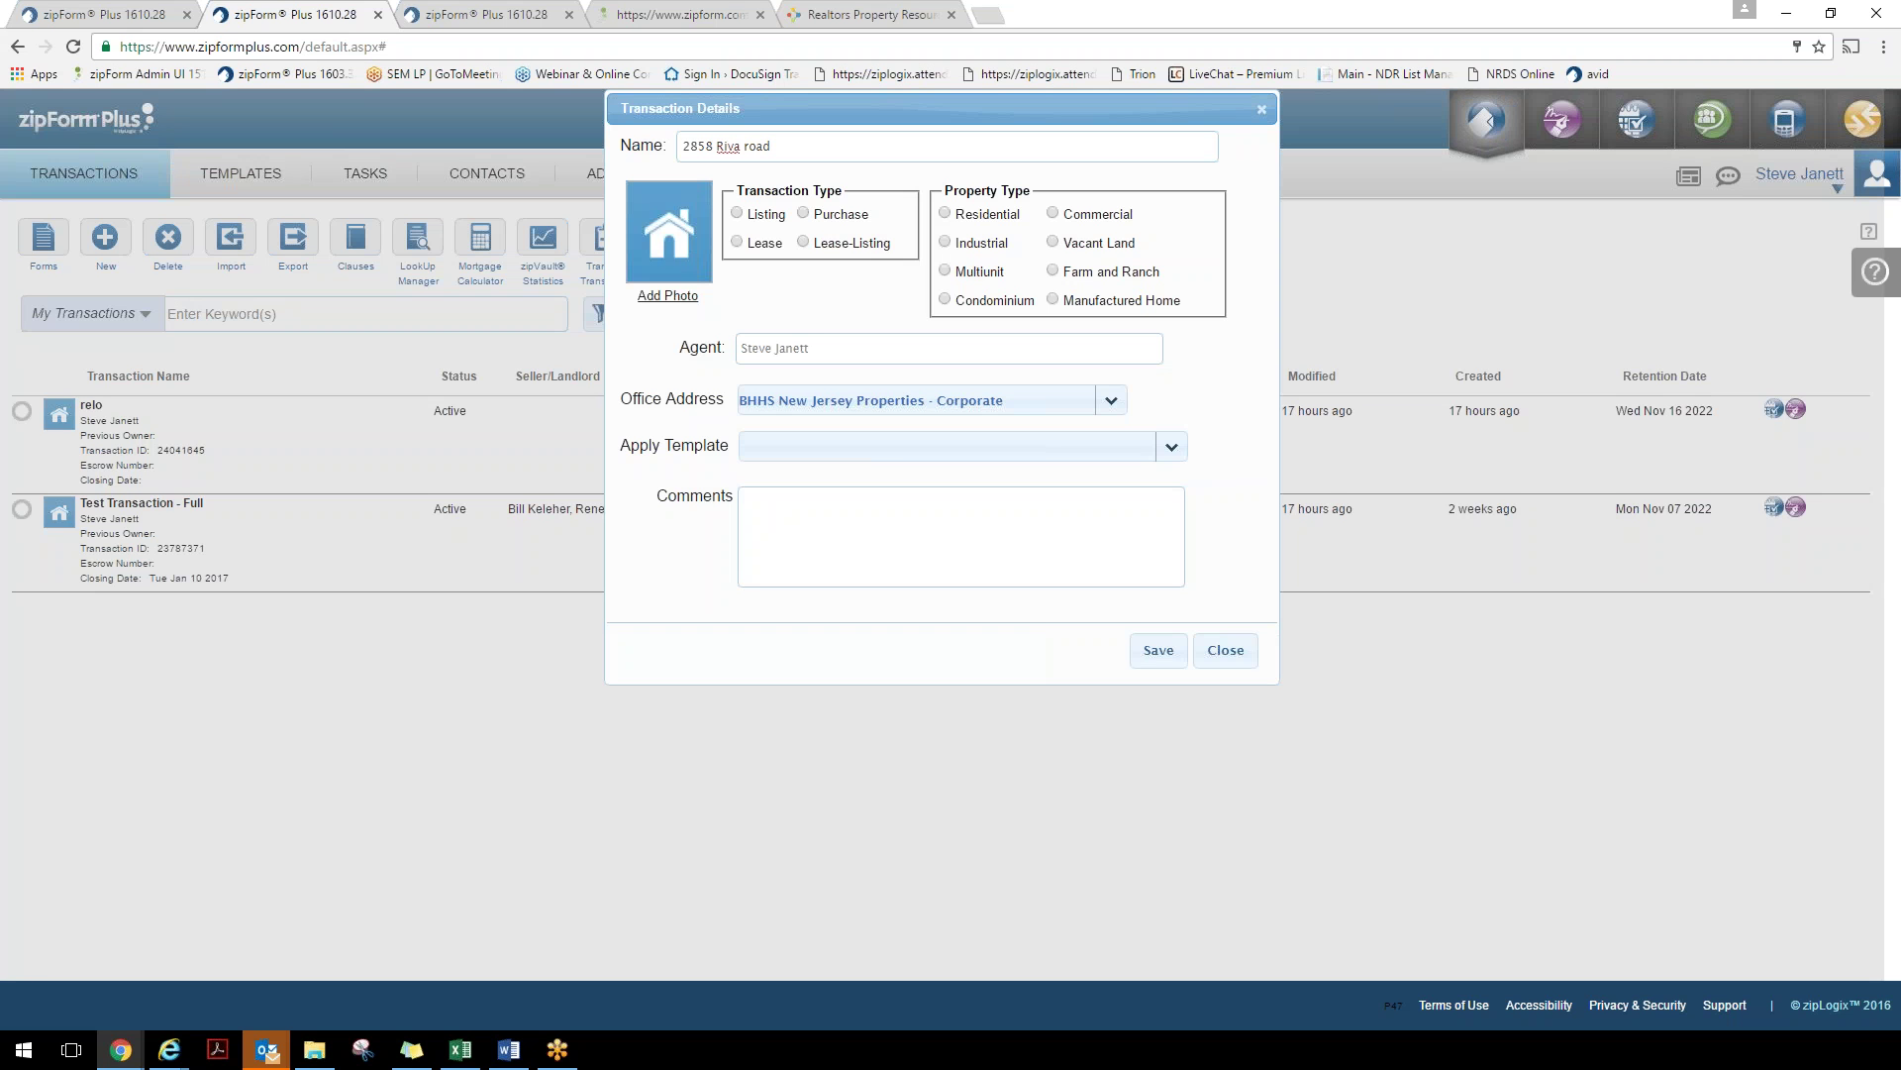
left_click(804, 214)
left_click(945, 214)
left_click(667, 296)
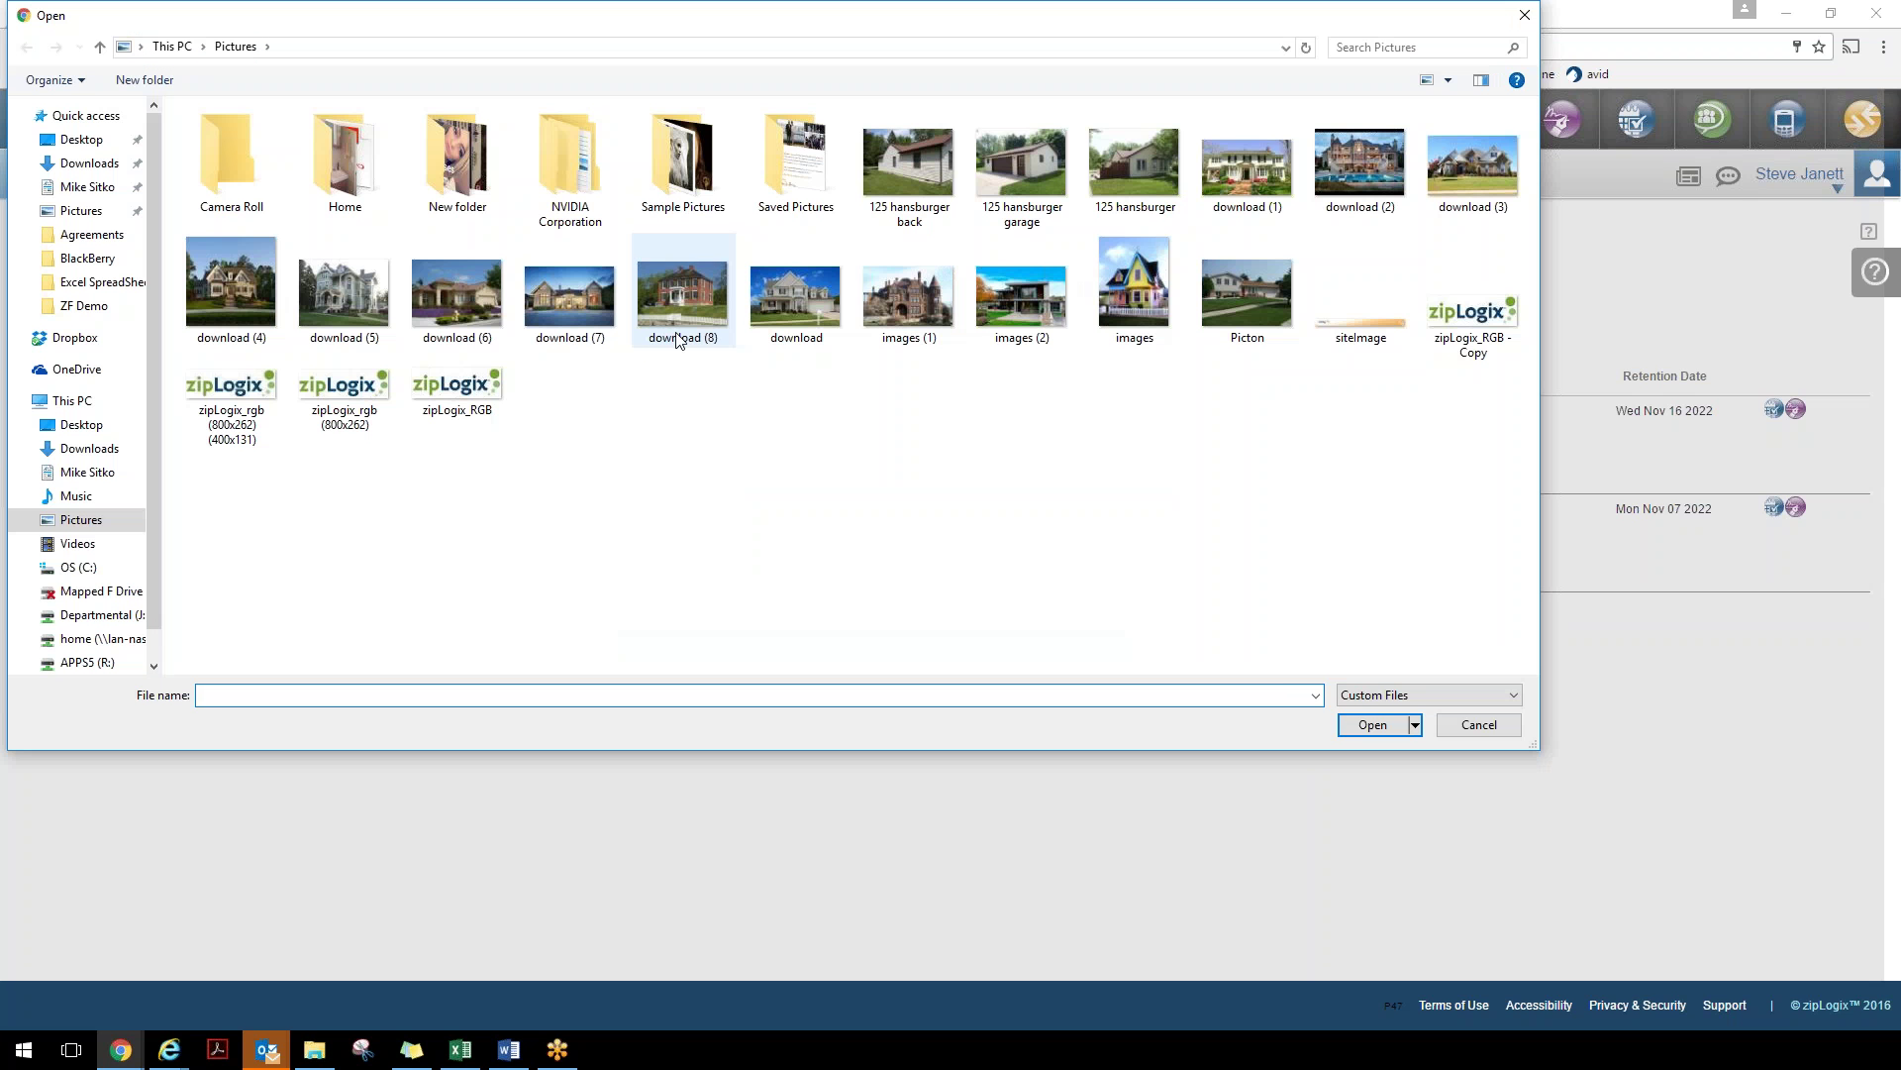
left_click(1123, 186)
left_click(1366, 723)
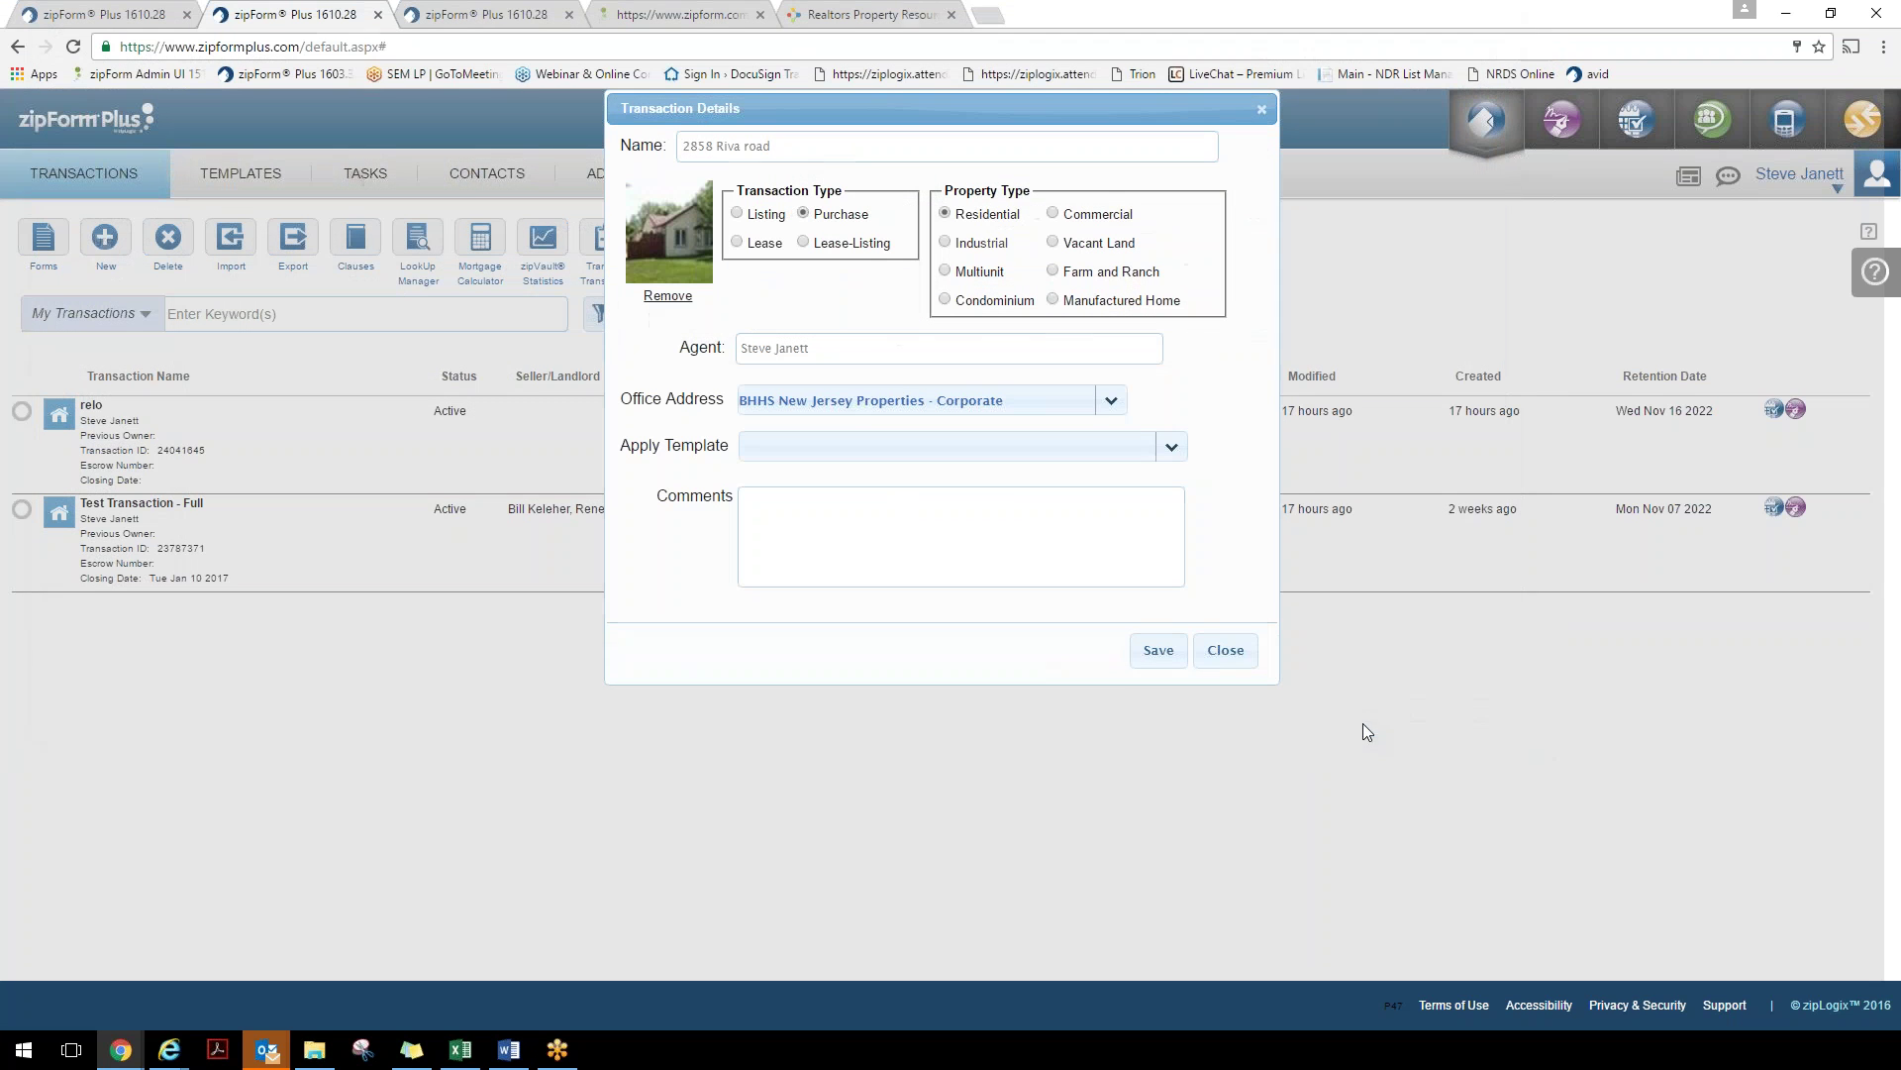
left_click_drag(632, 446, 673, 446)
Apply the Res. Sale - Buyer Side template and save the transaction
left_click(1177, 452)
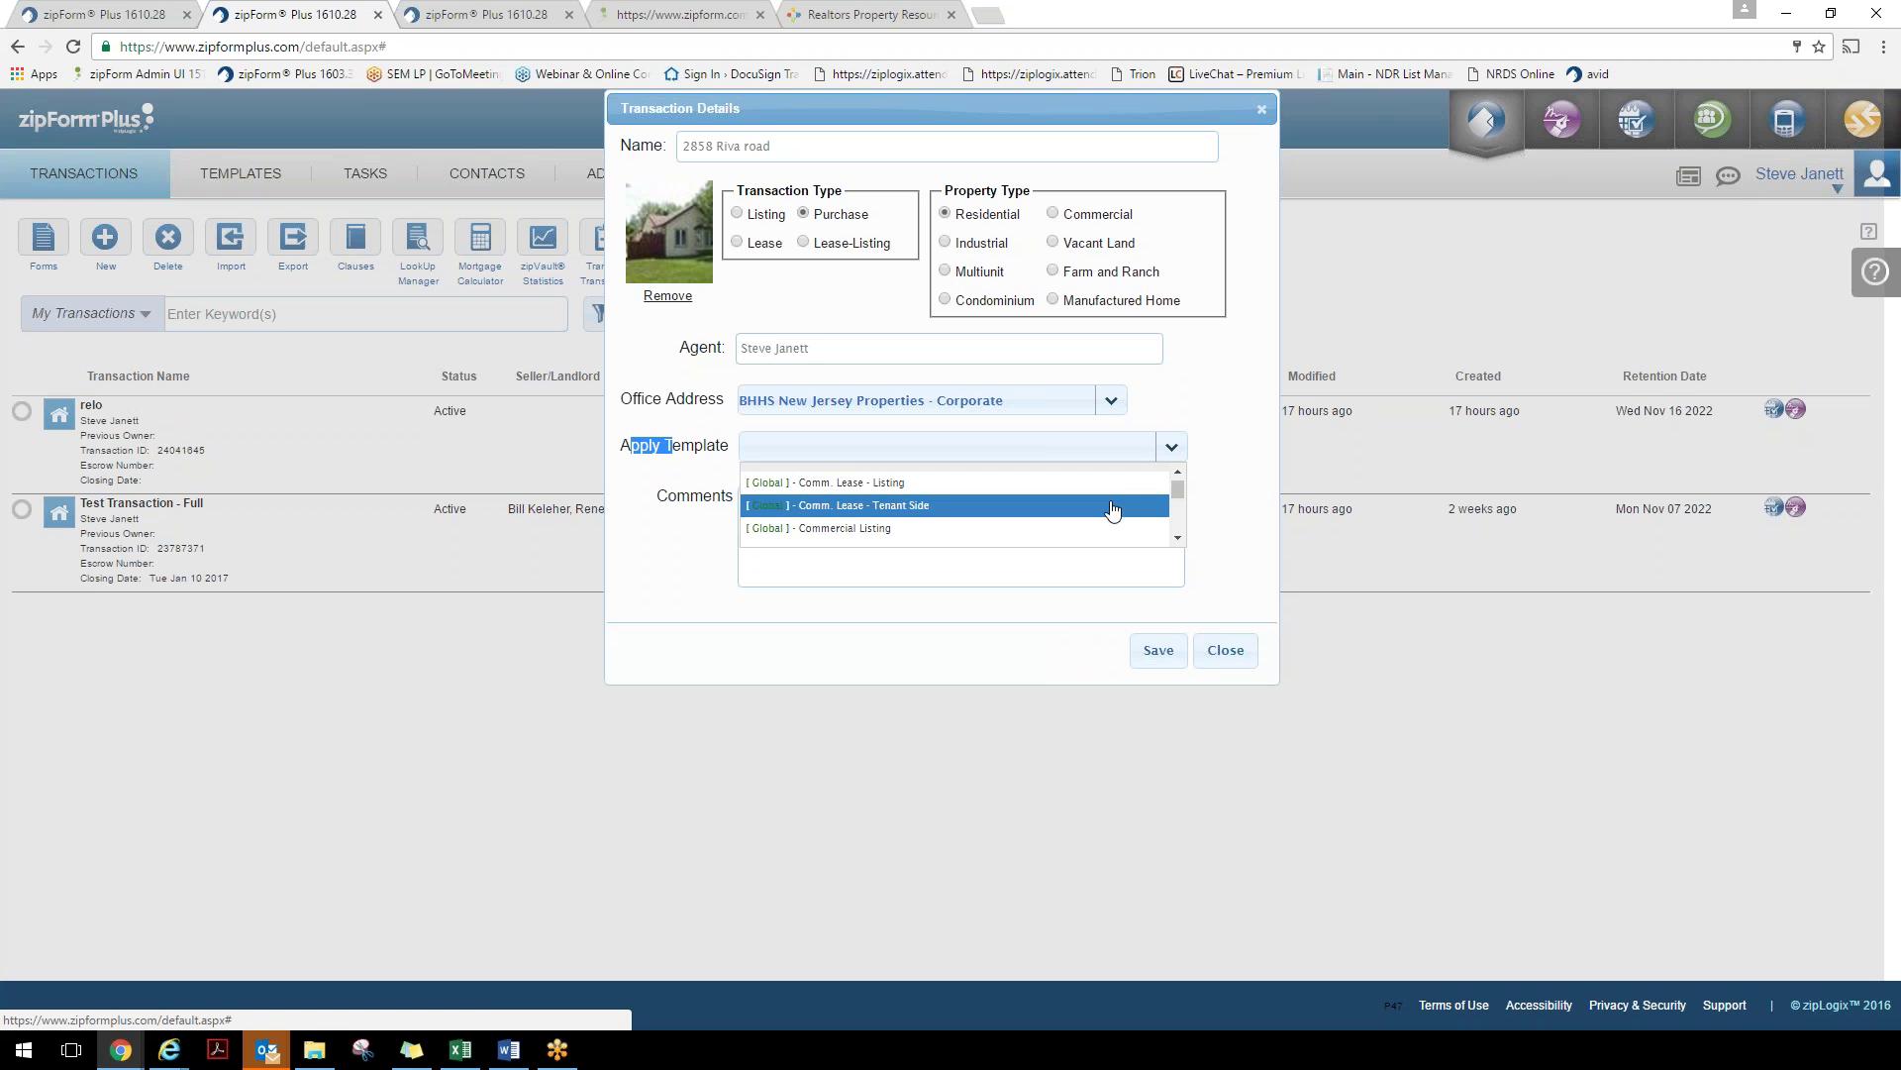
left_click(1178, 539)
left_click(1177, 539)
left_click(1177, 539)
left_click(1178, 539)
left_click(1177, 538)
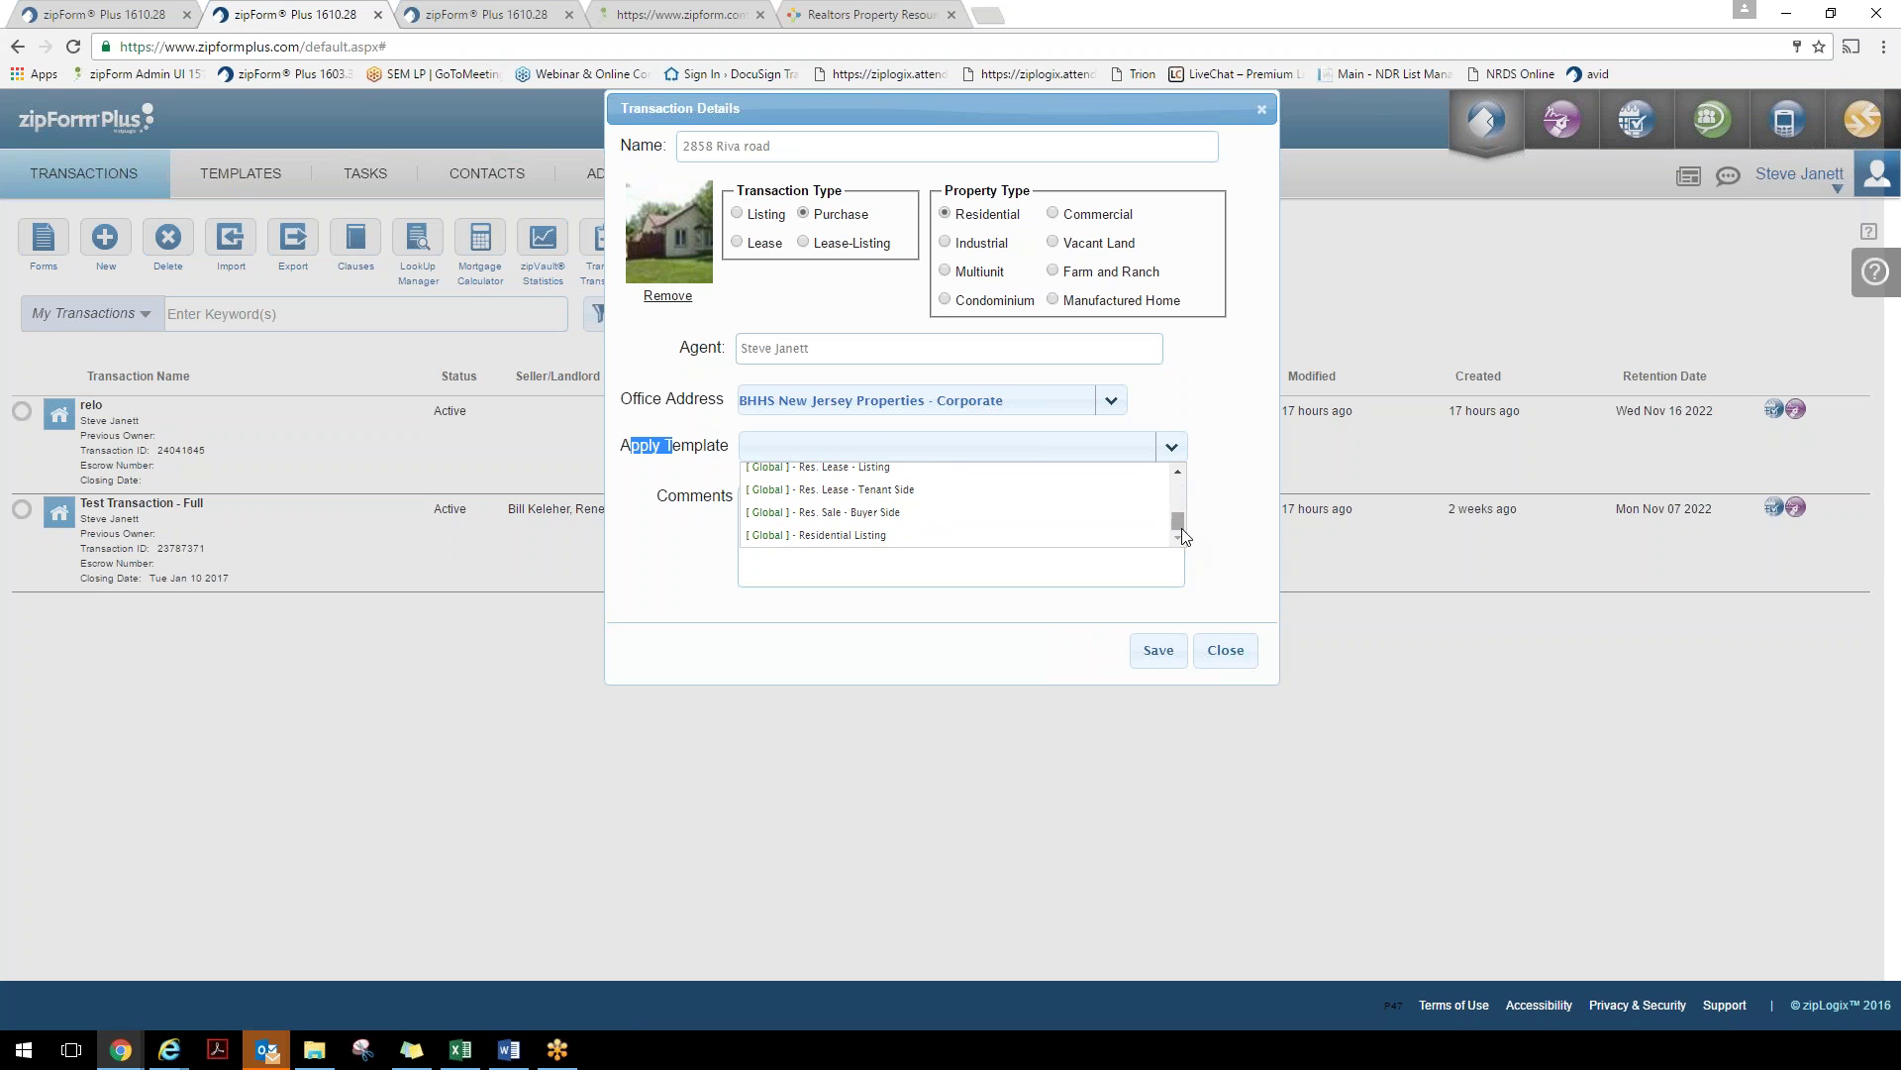
left_click(928, 514)
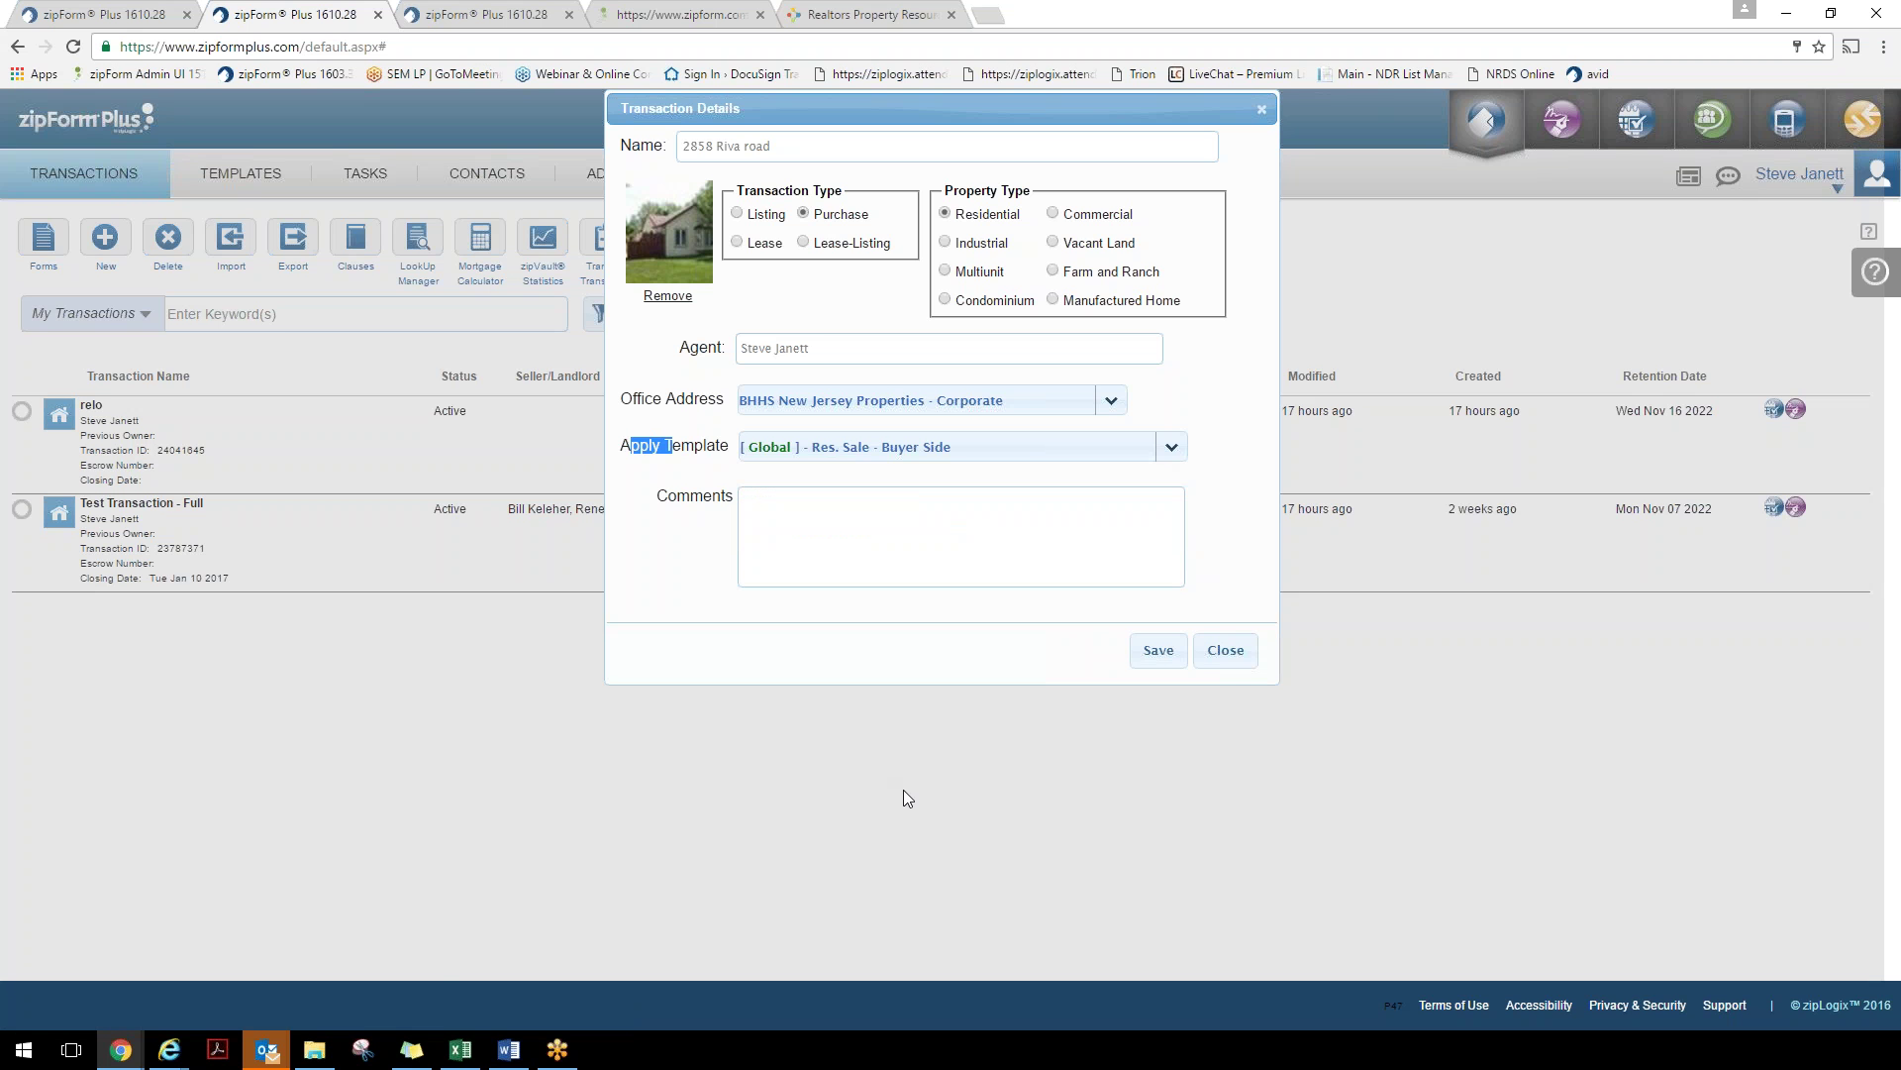
left_click(1158, 650)
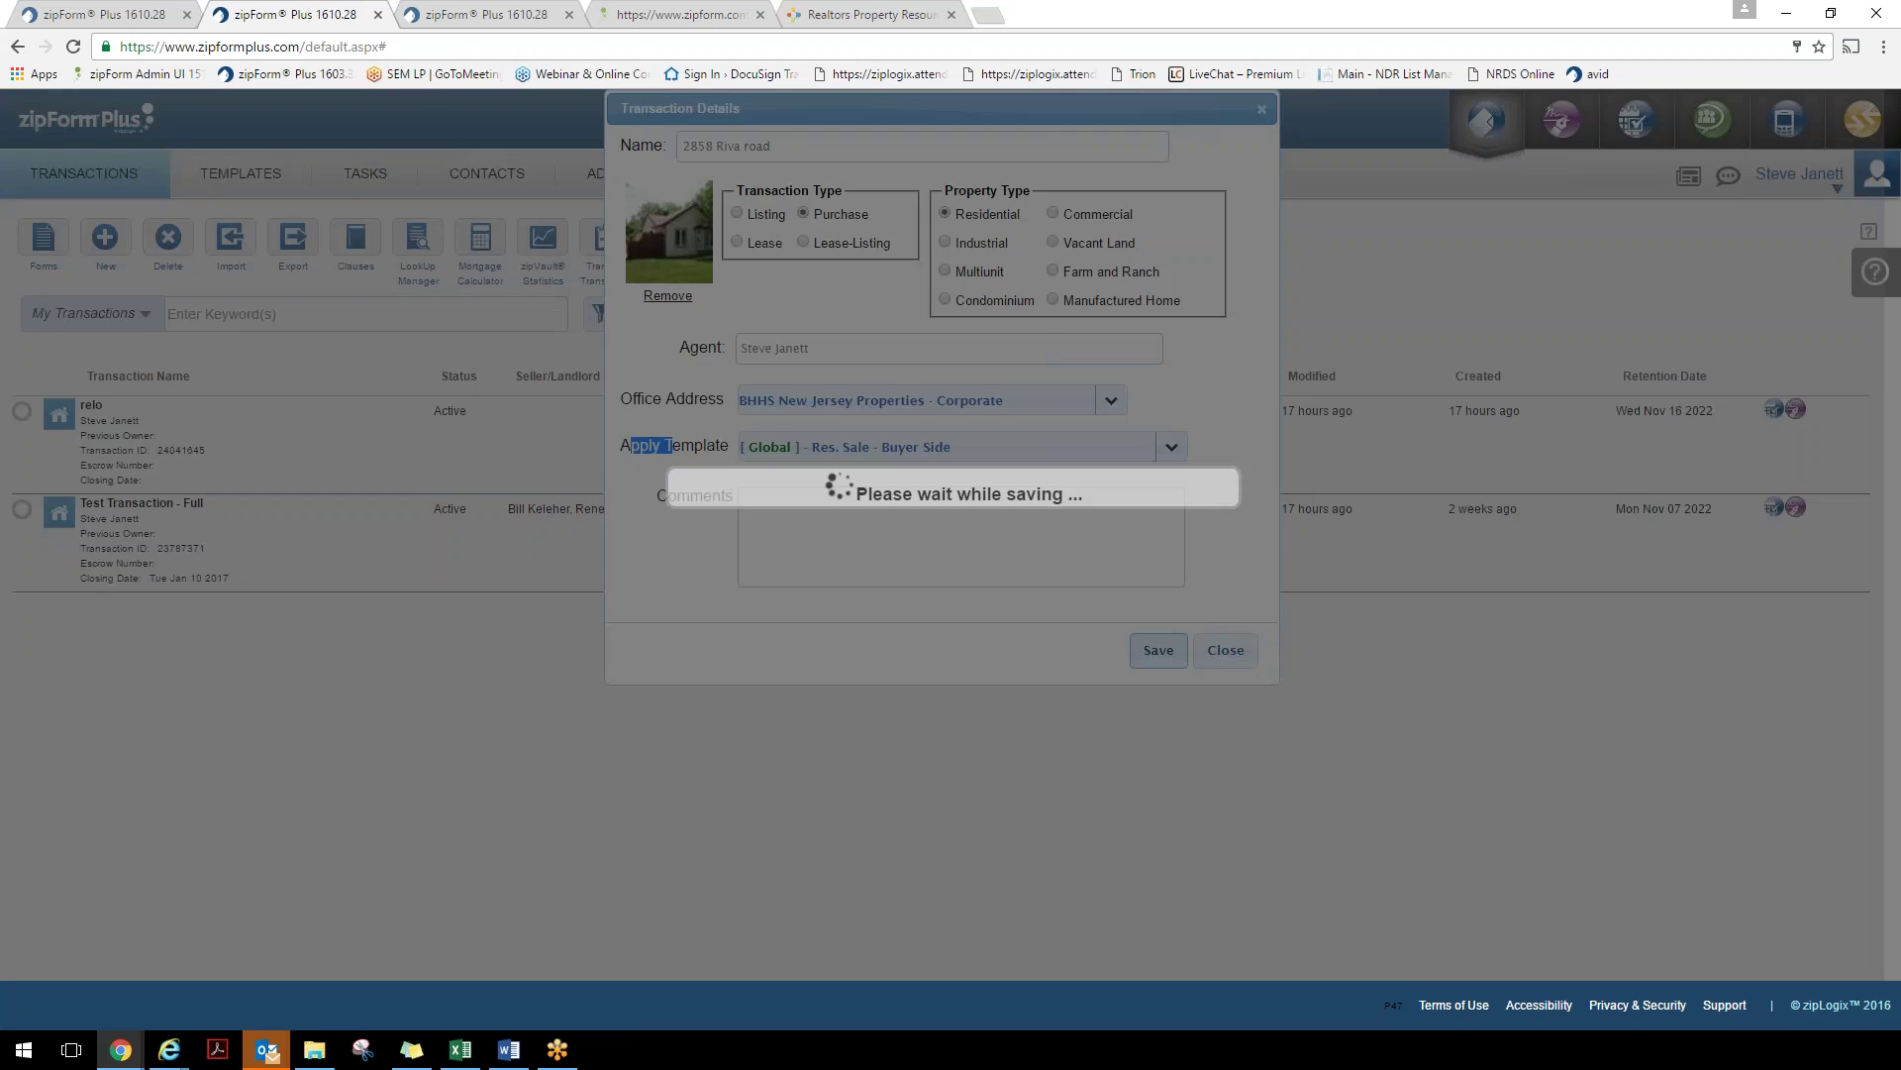
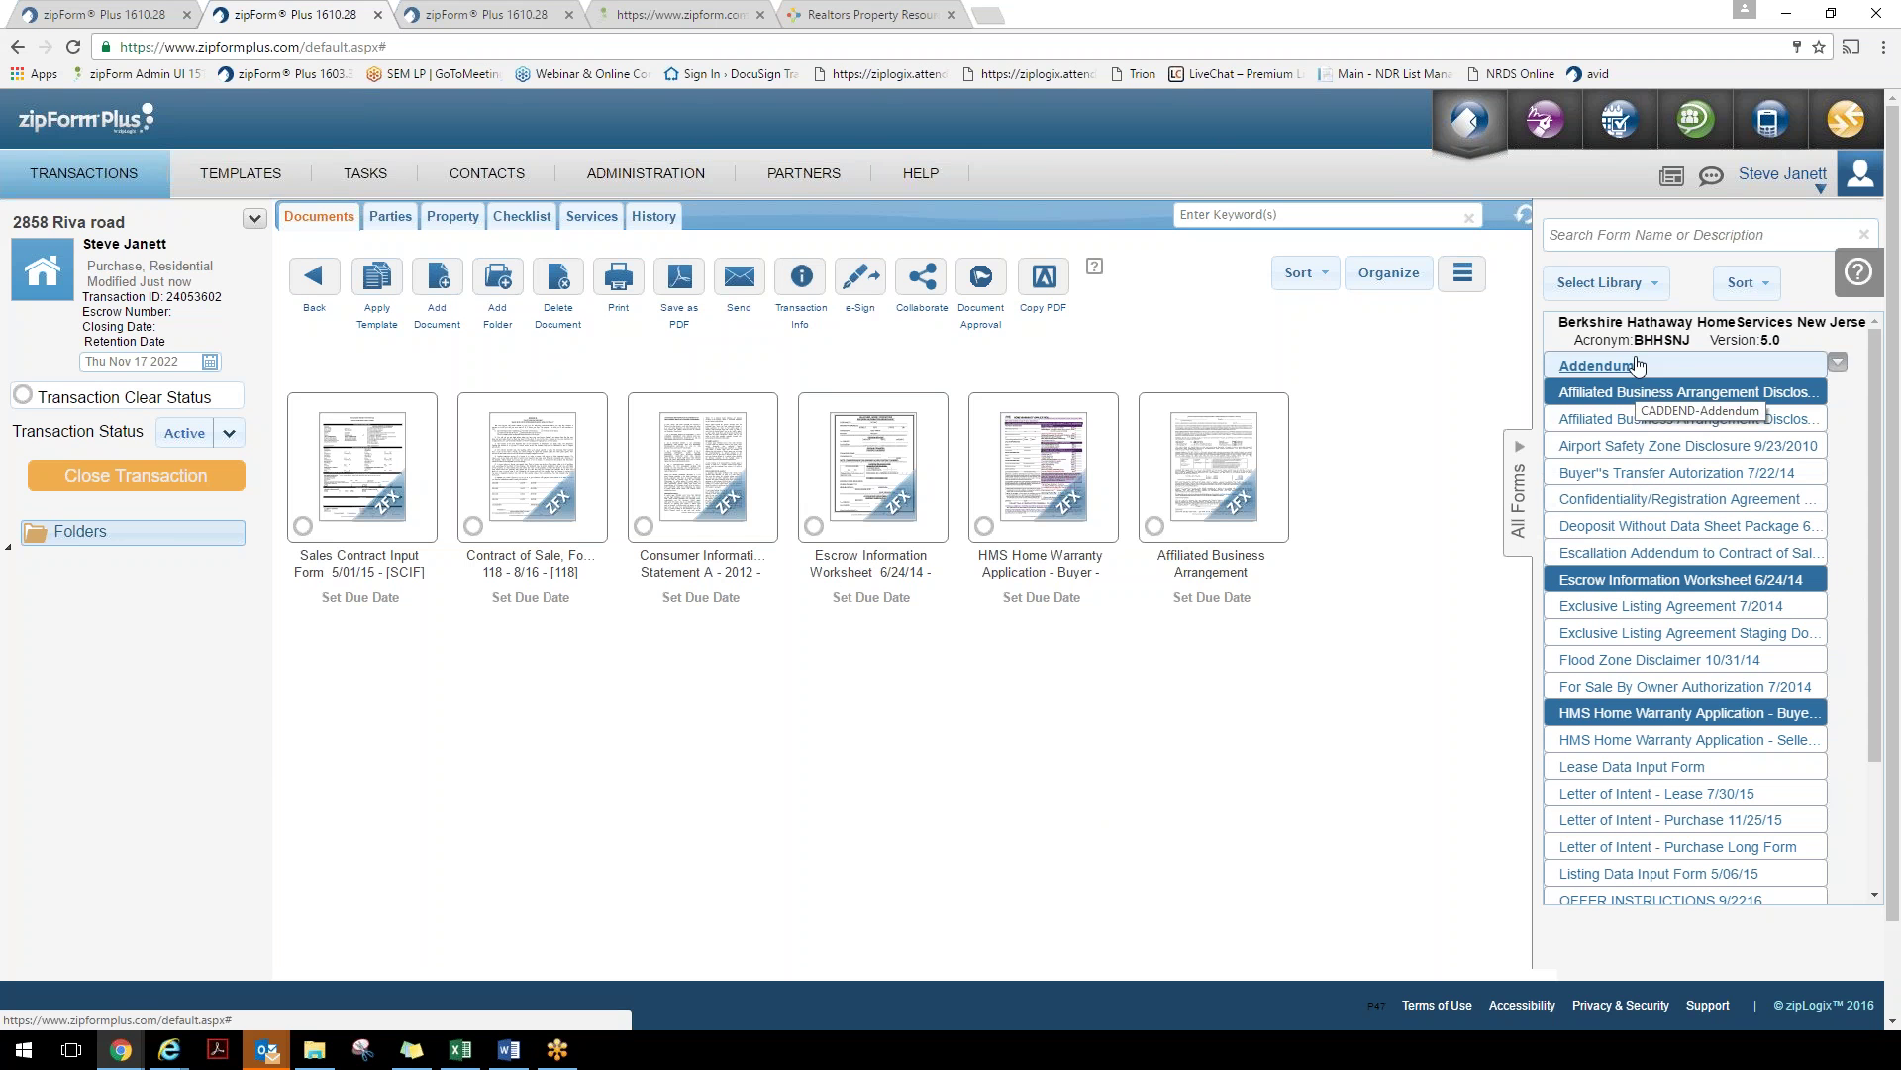
Switch to the NJAR library and add the Addenda FHA/VA Loans - 8/16 form
left_click(1647, 286)
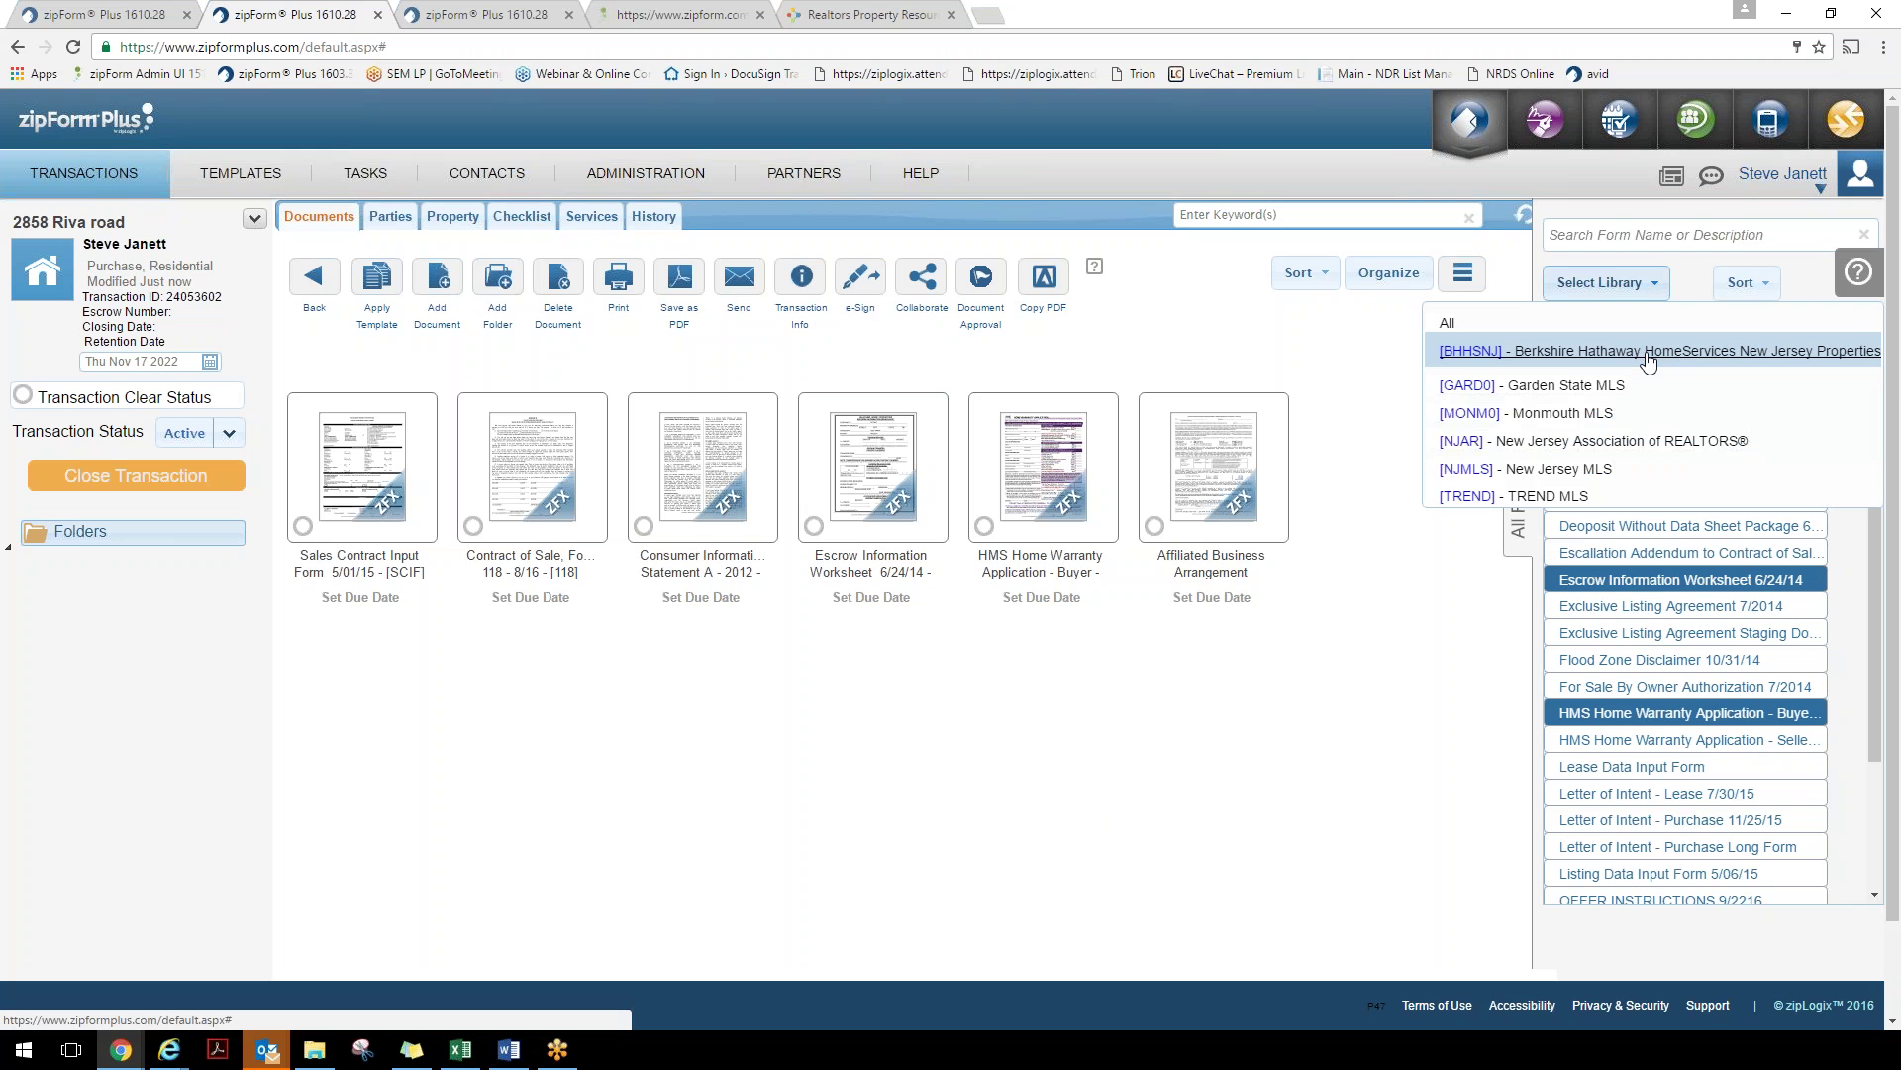
left_click(1606, 443)
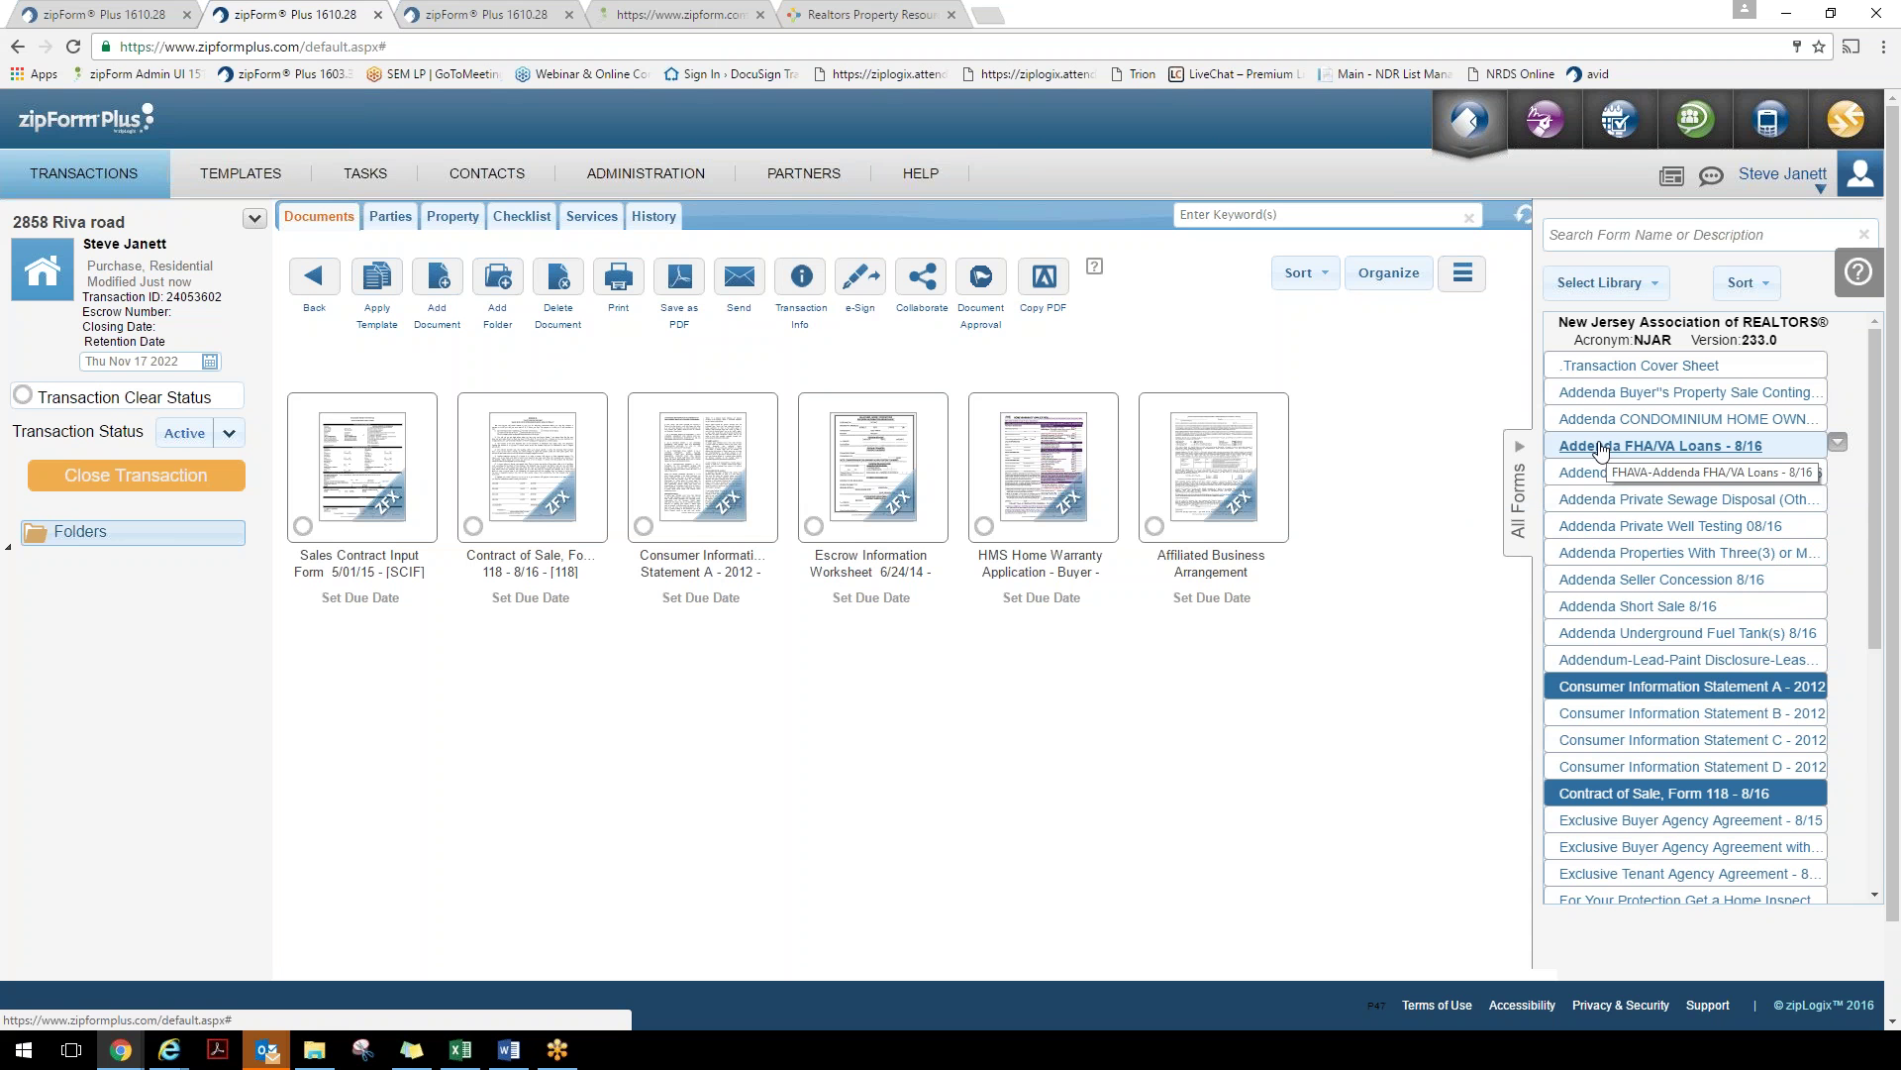
scroll(1600, 619, "down", 1)
scroll(1600, 619, "up", 1)
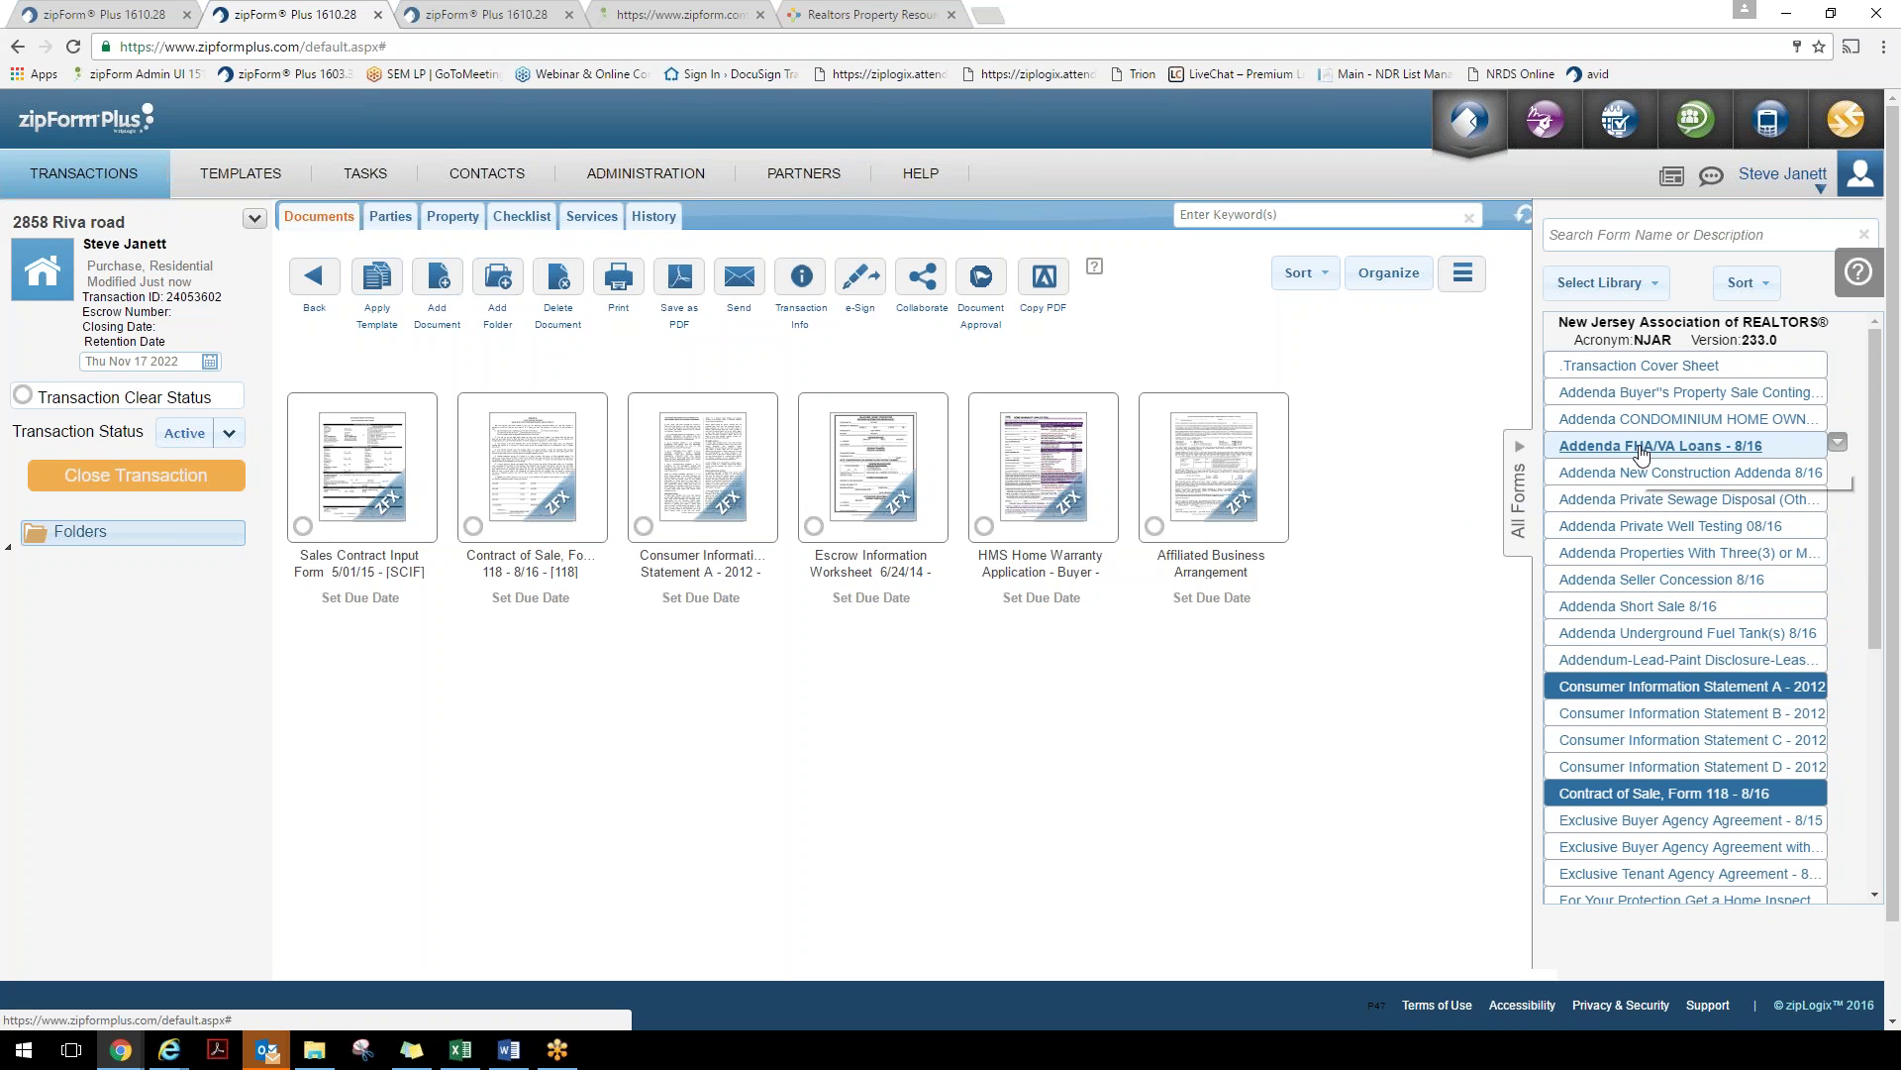
double_click(1641, 448)
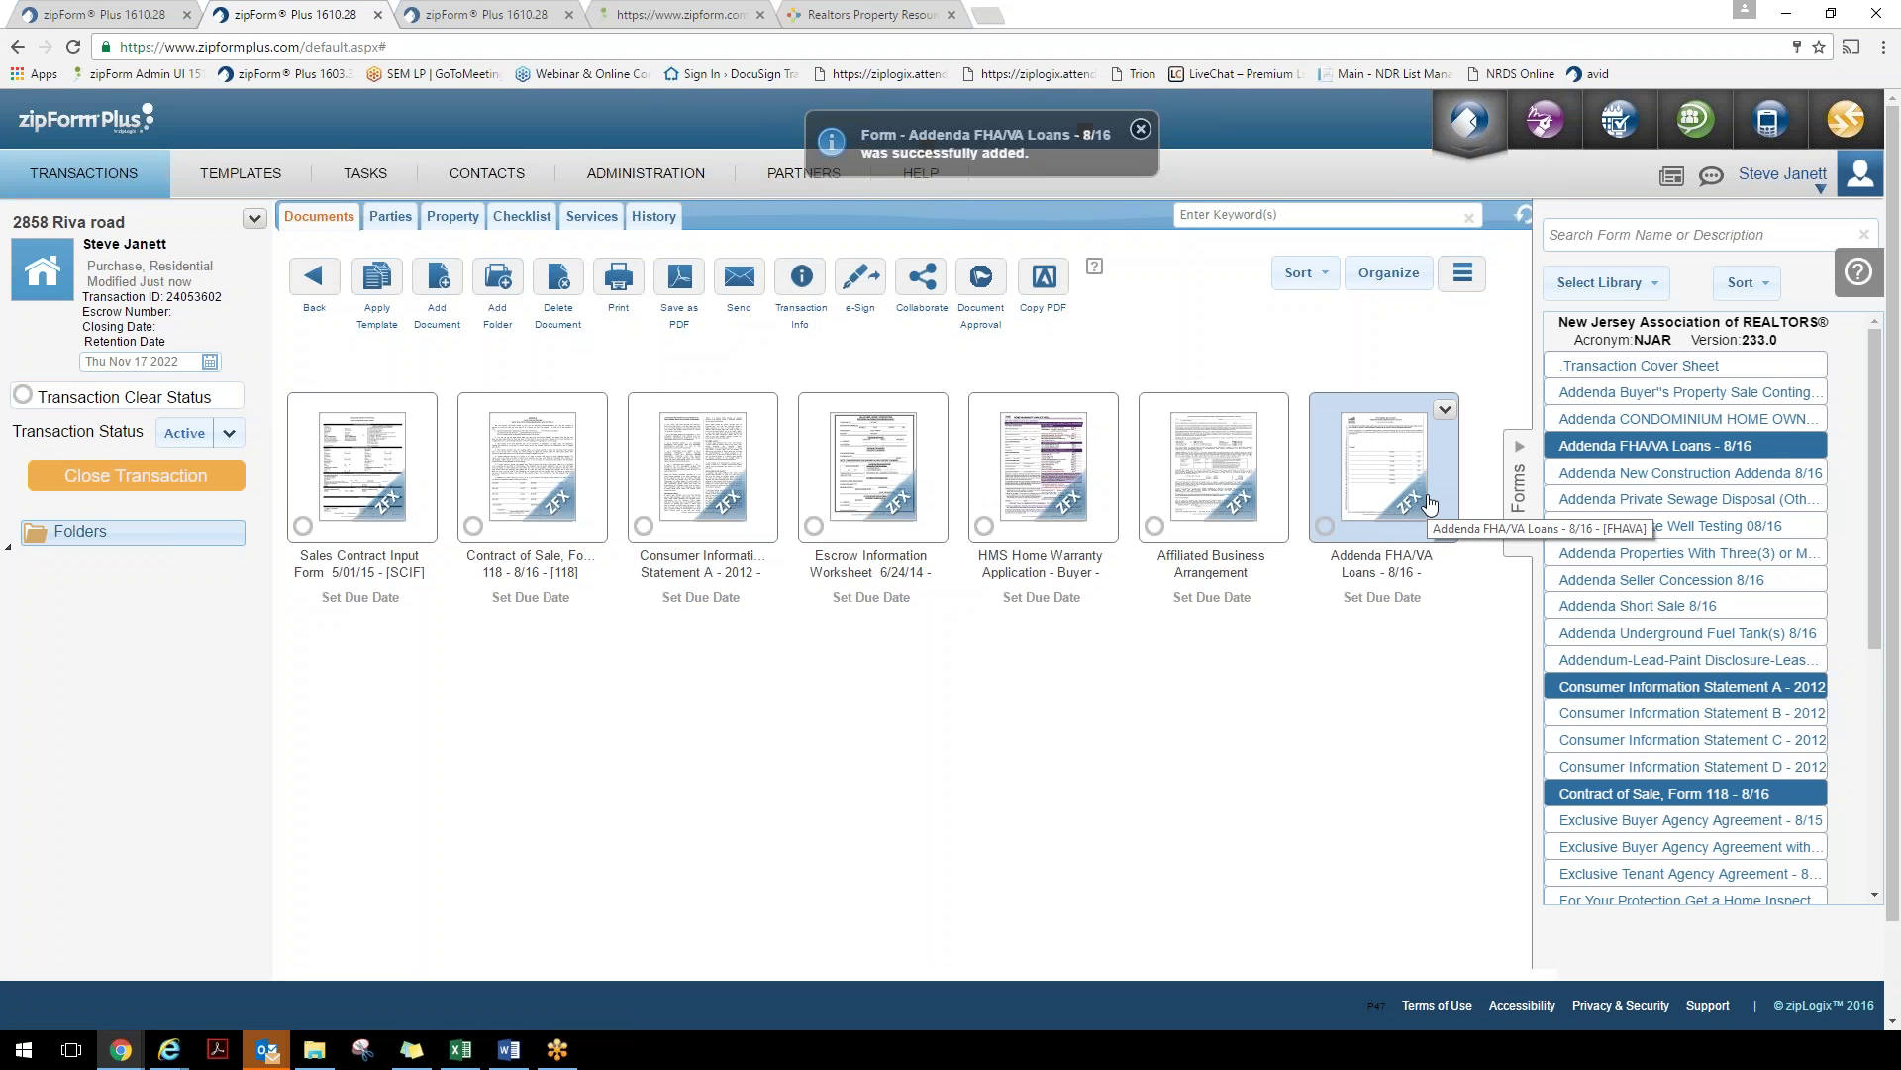
Sort the library forms by form number, then group them by category
left_click(1755, 287)
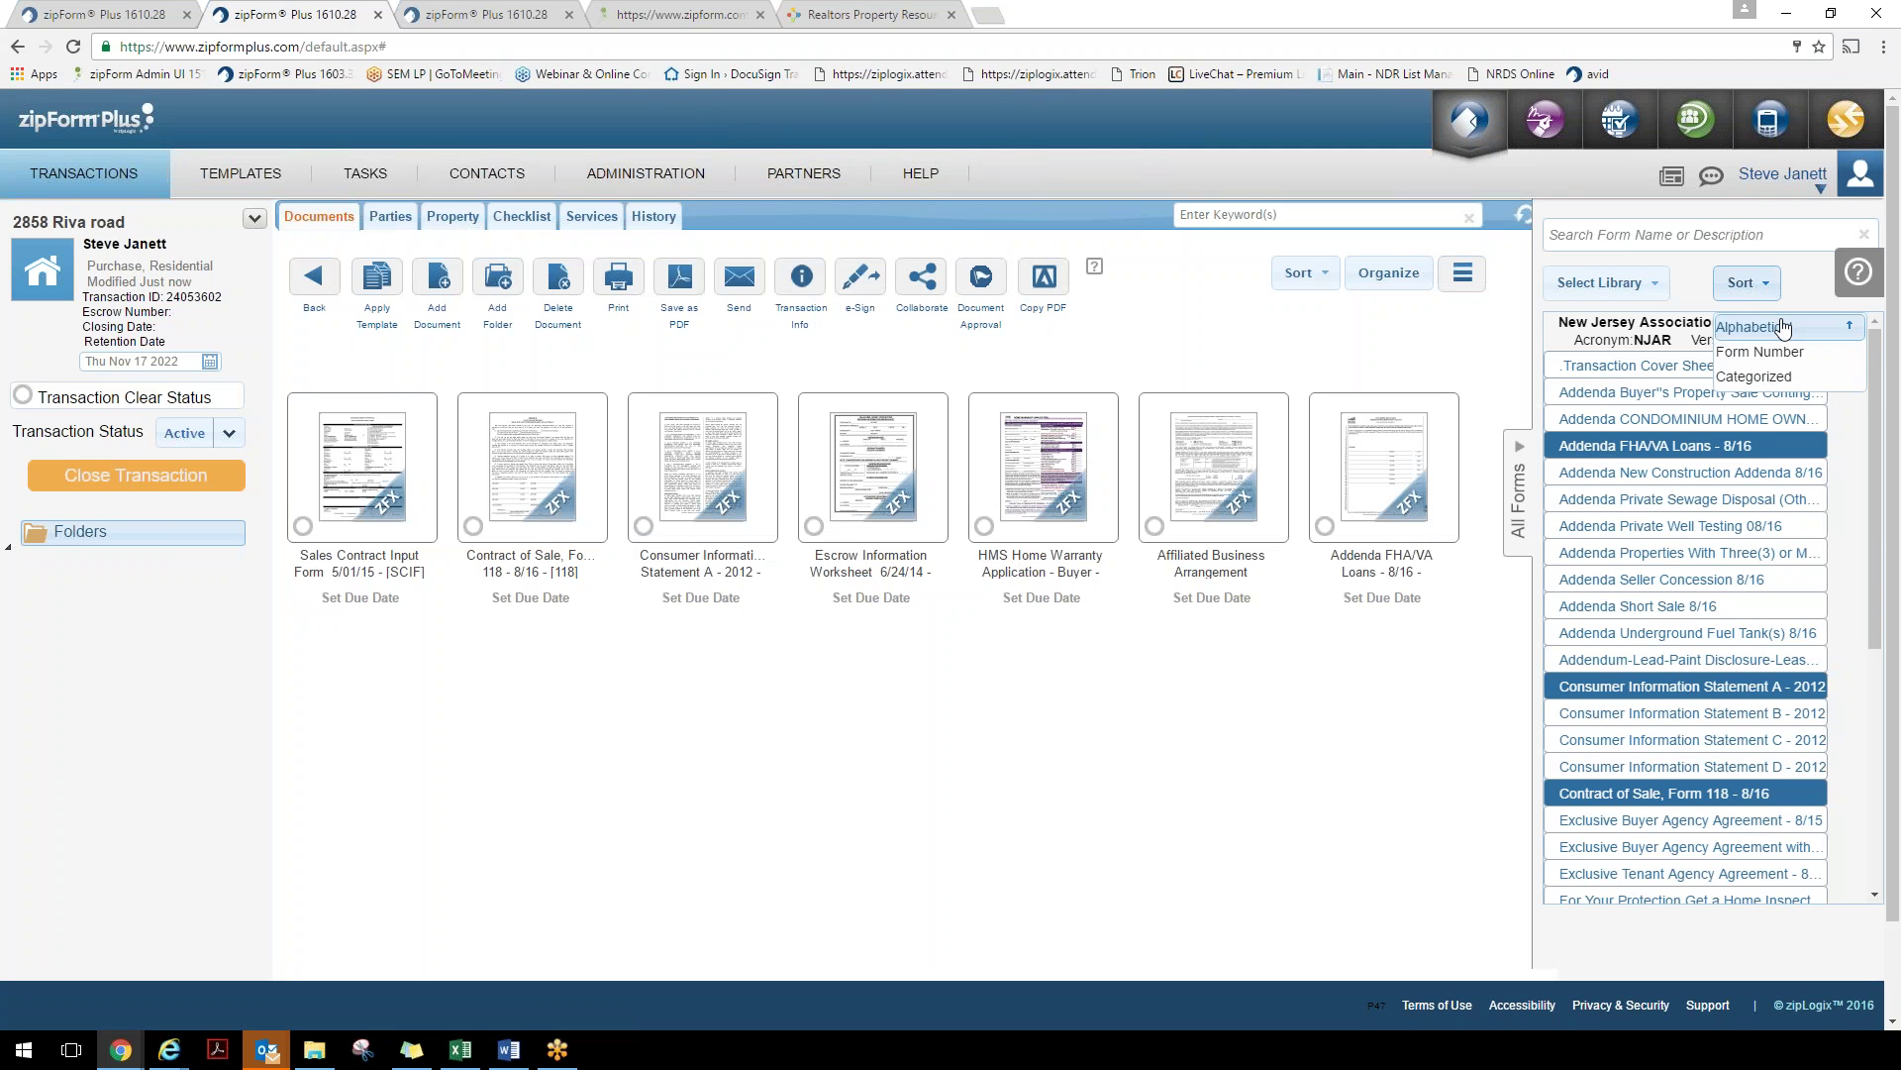
left_click(1785, 352)
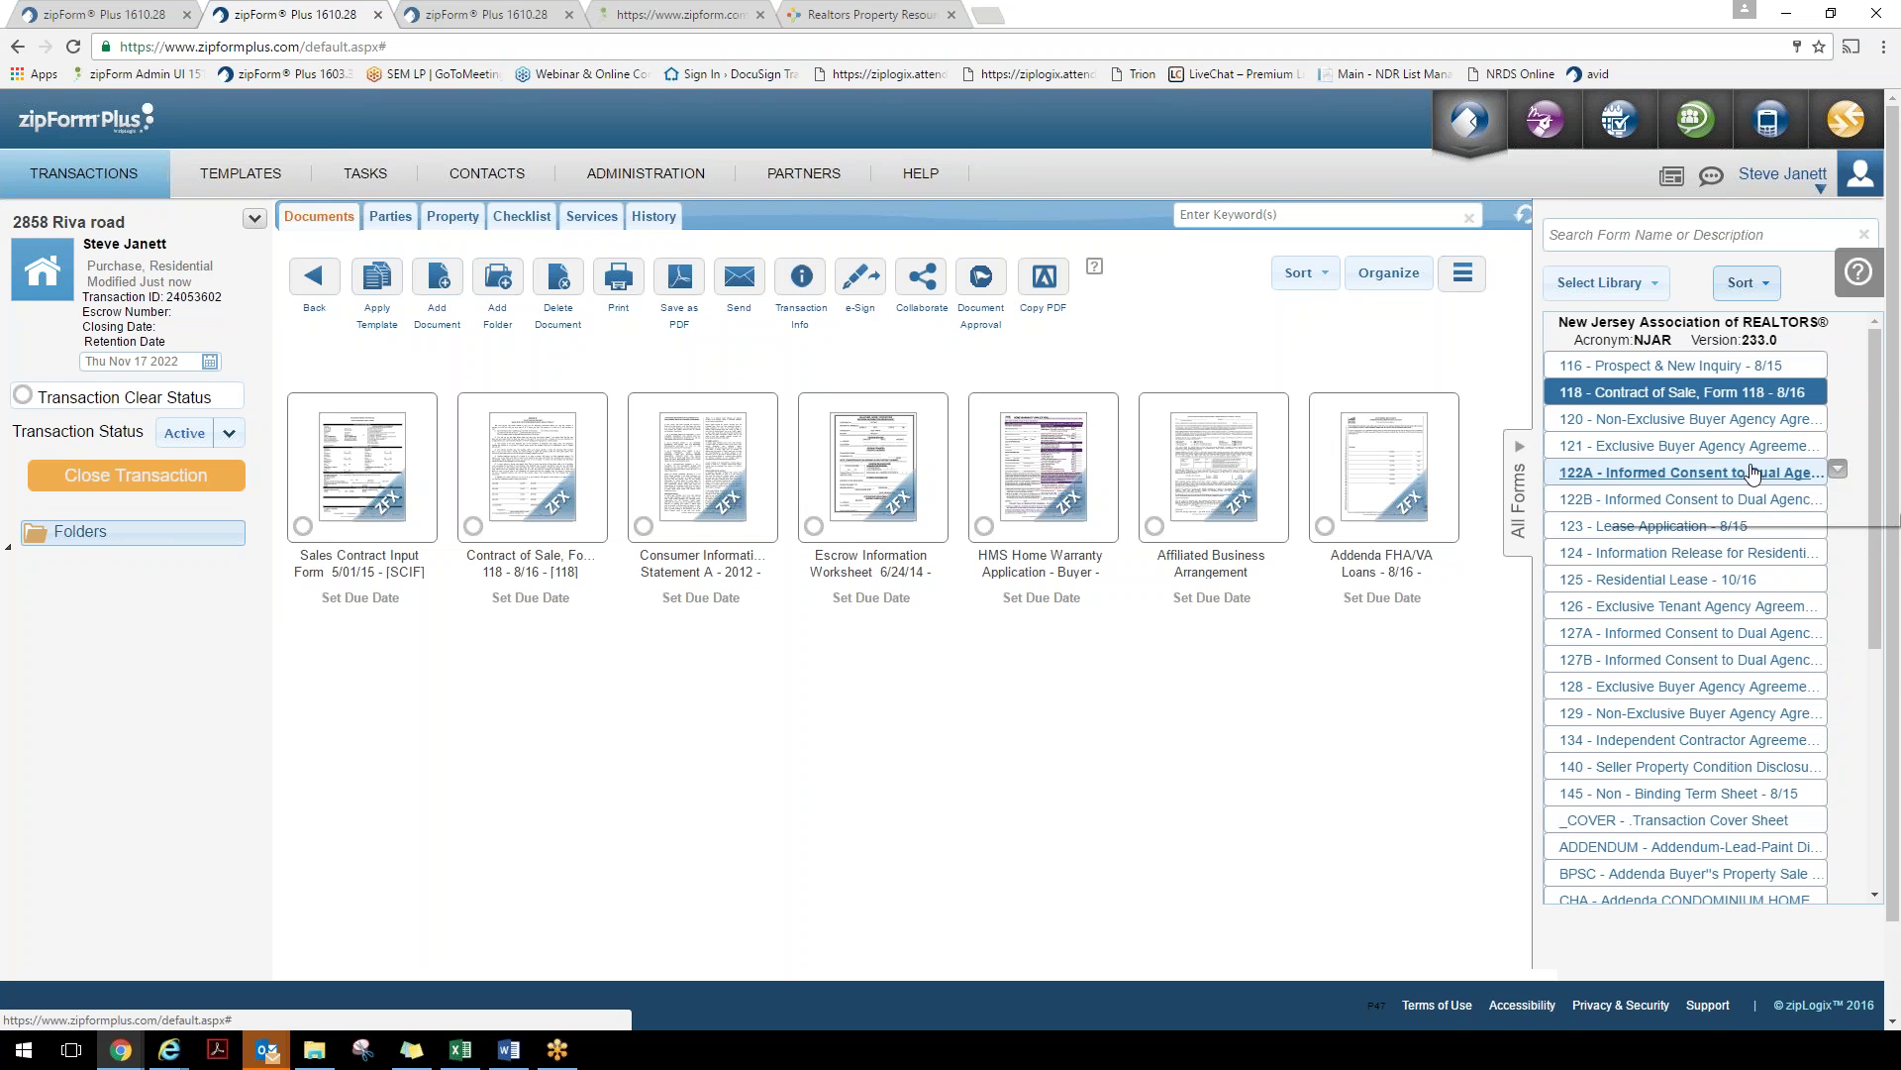
left_click(1766, 287)
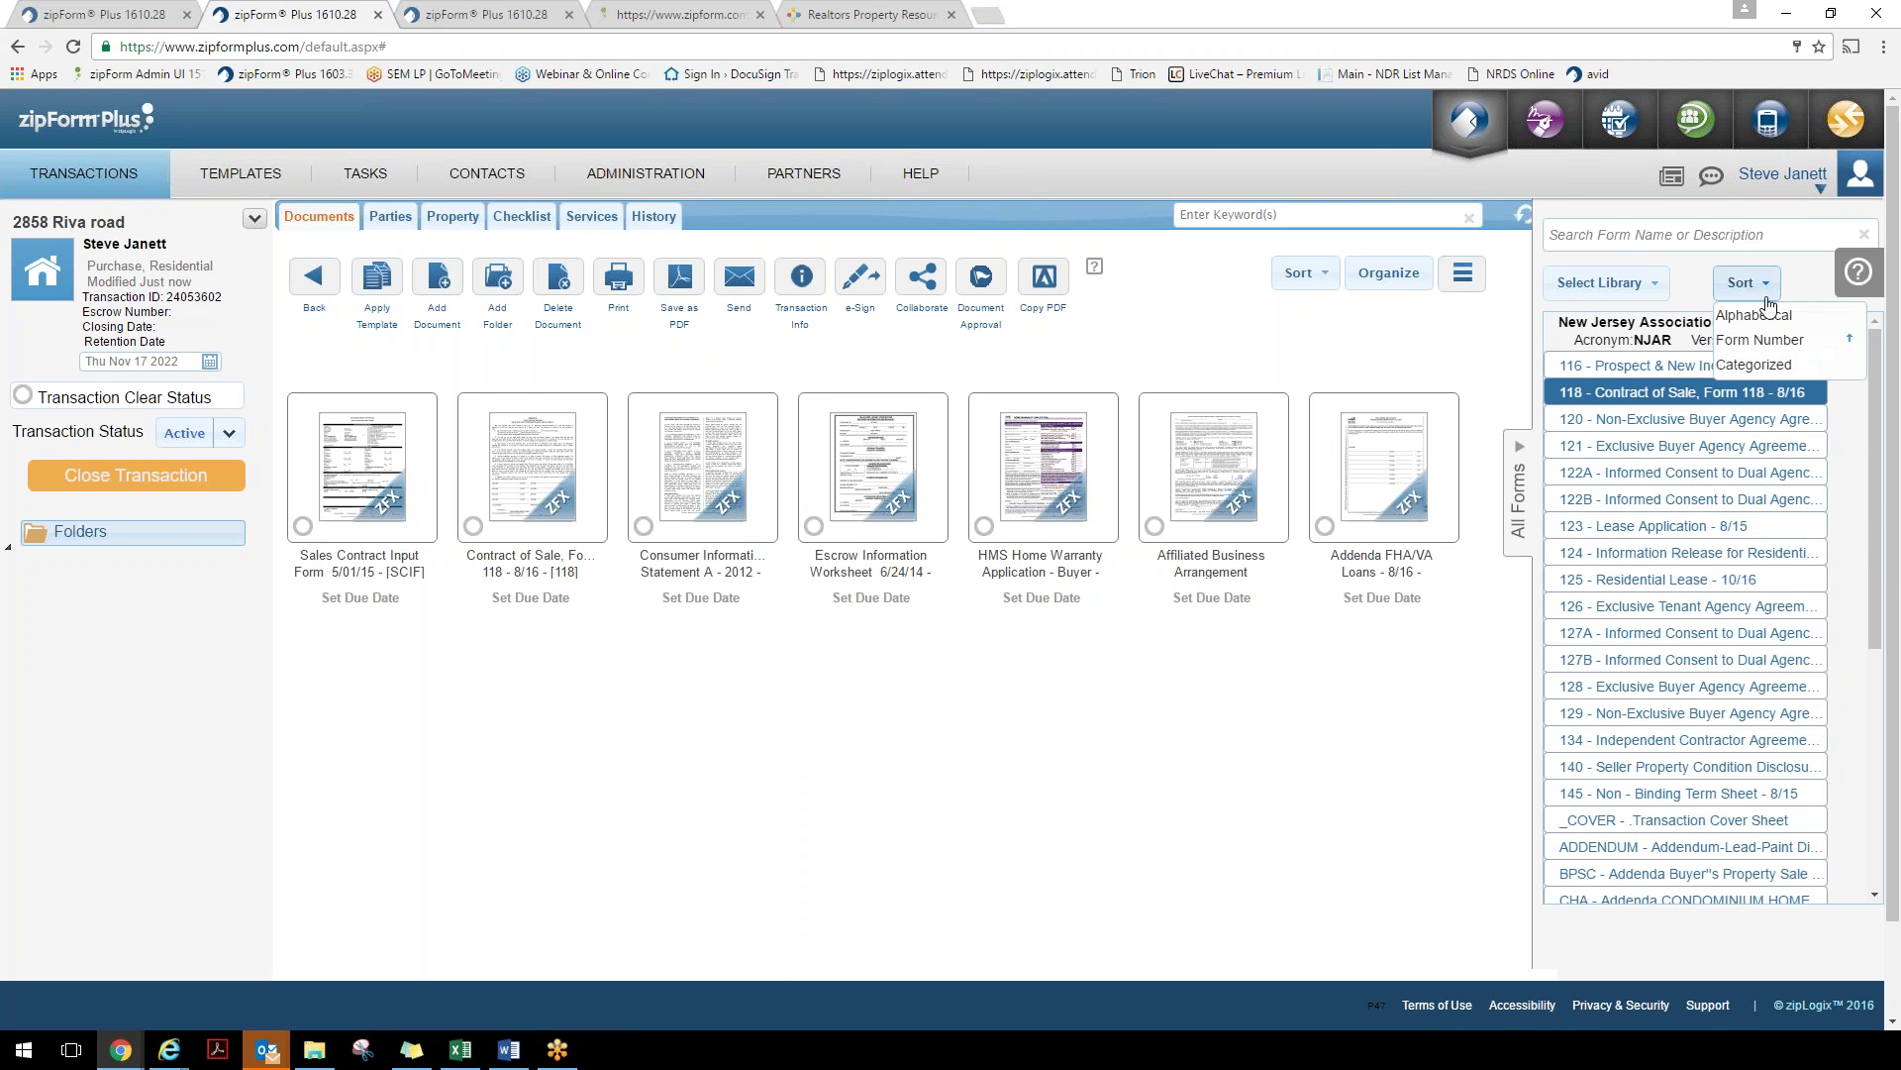
left_click(1761, 366)
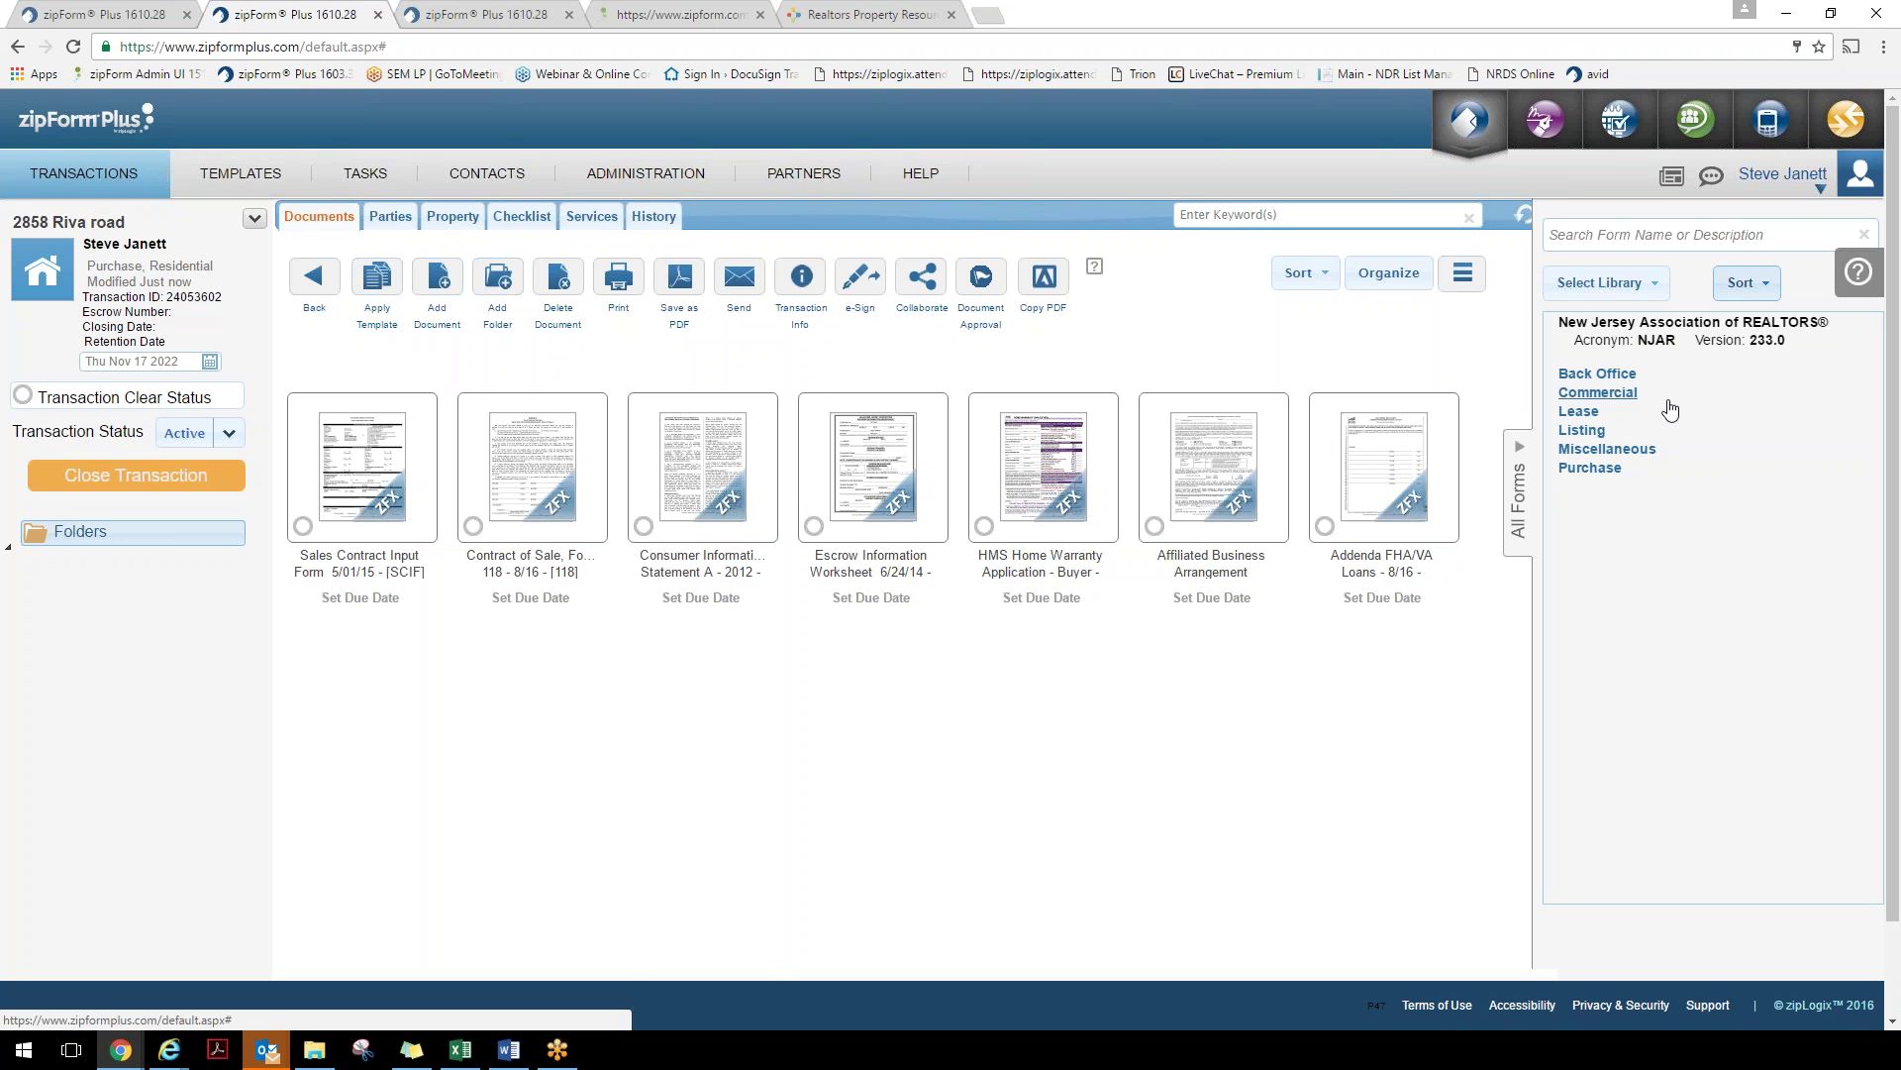
Add the Non-Exclusive Buyer Agency Agreement - 8/15 from the Purchase category
left_click(1585, 469)
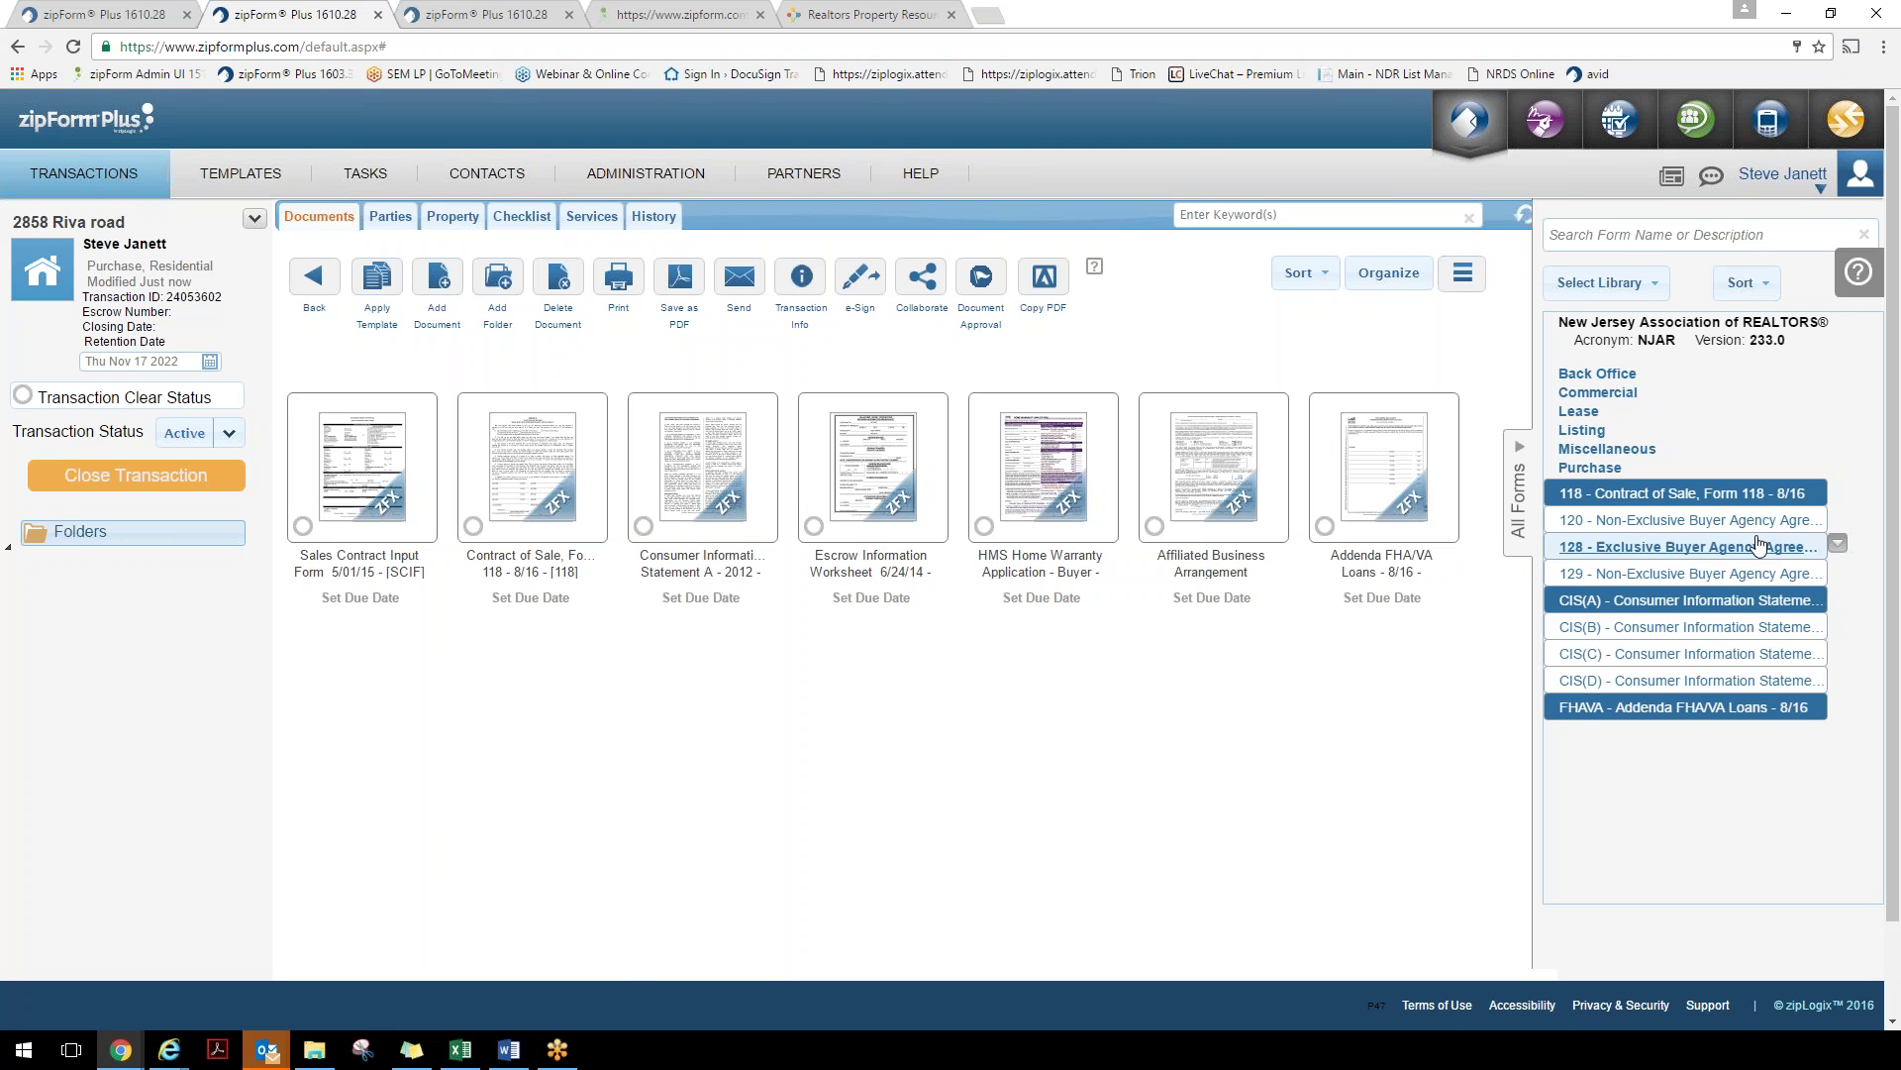
left_click(1740, 574)
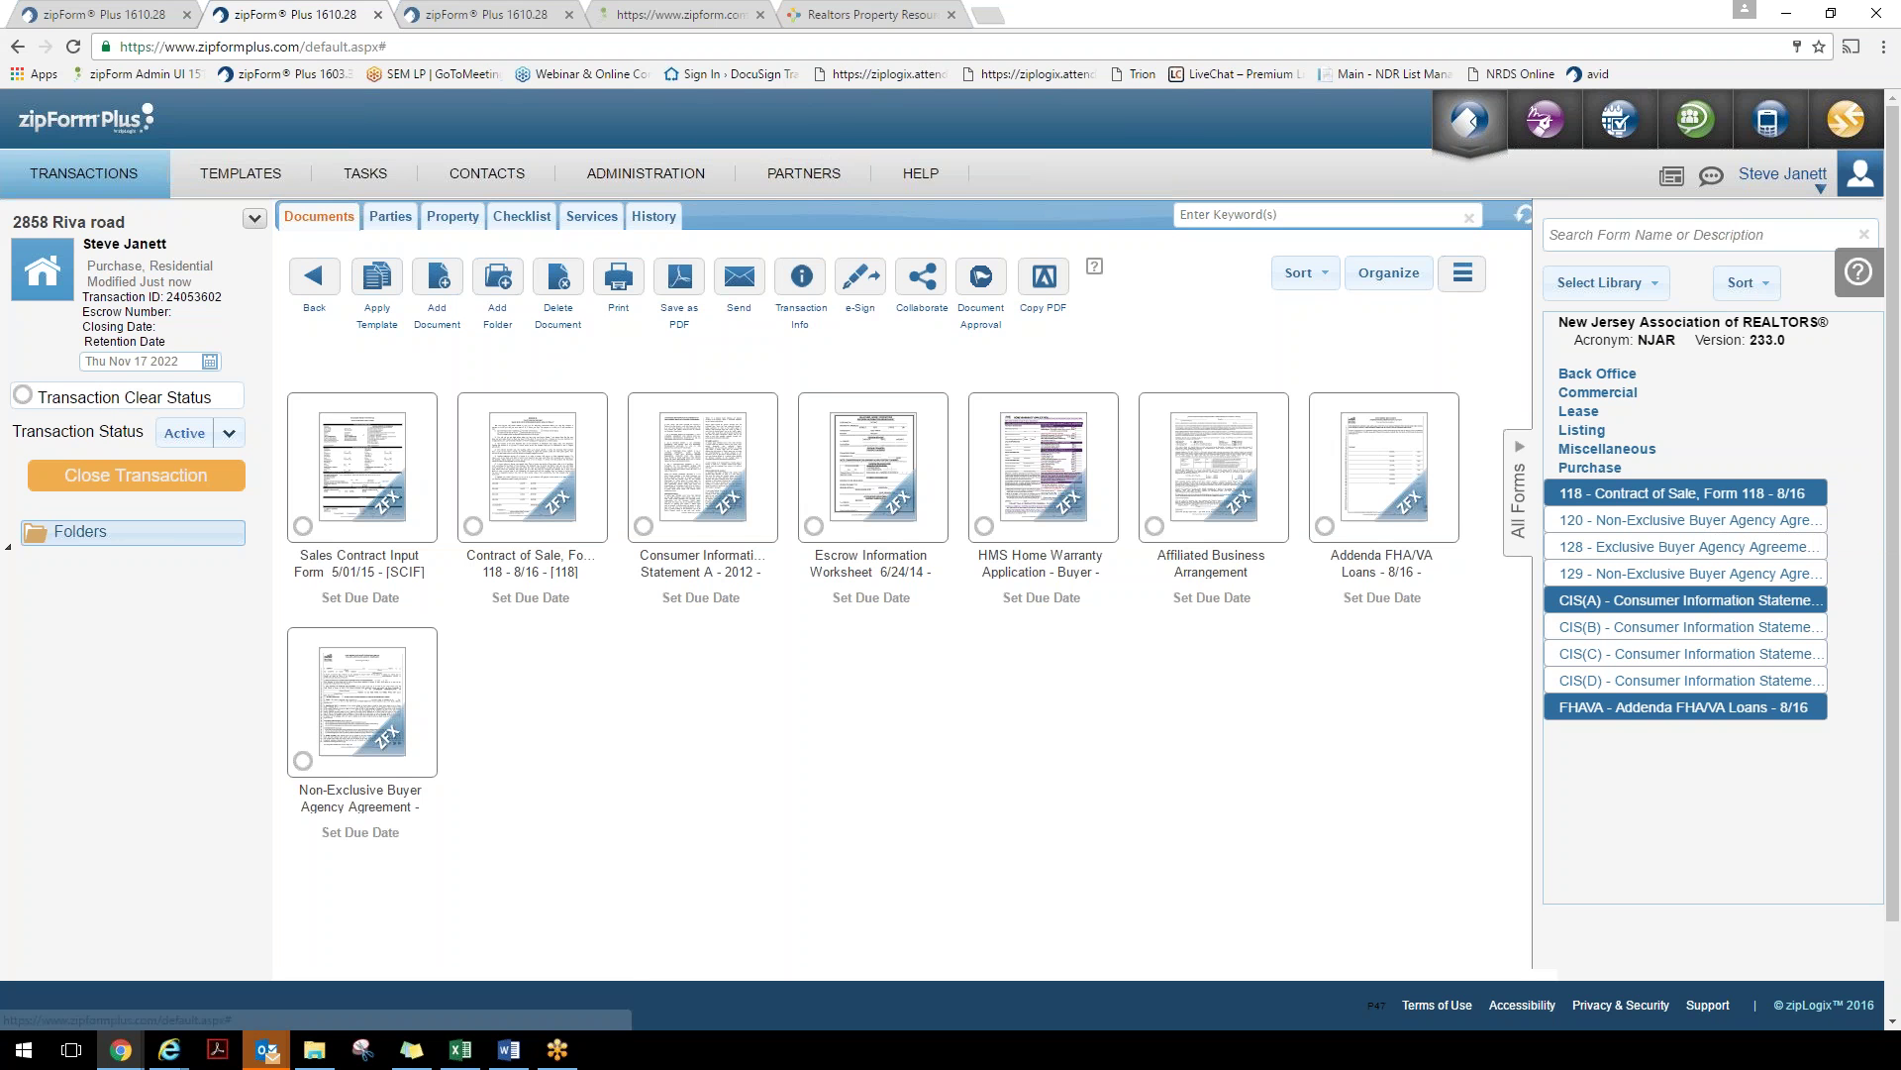
left_click(1694, 235)
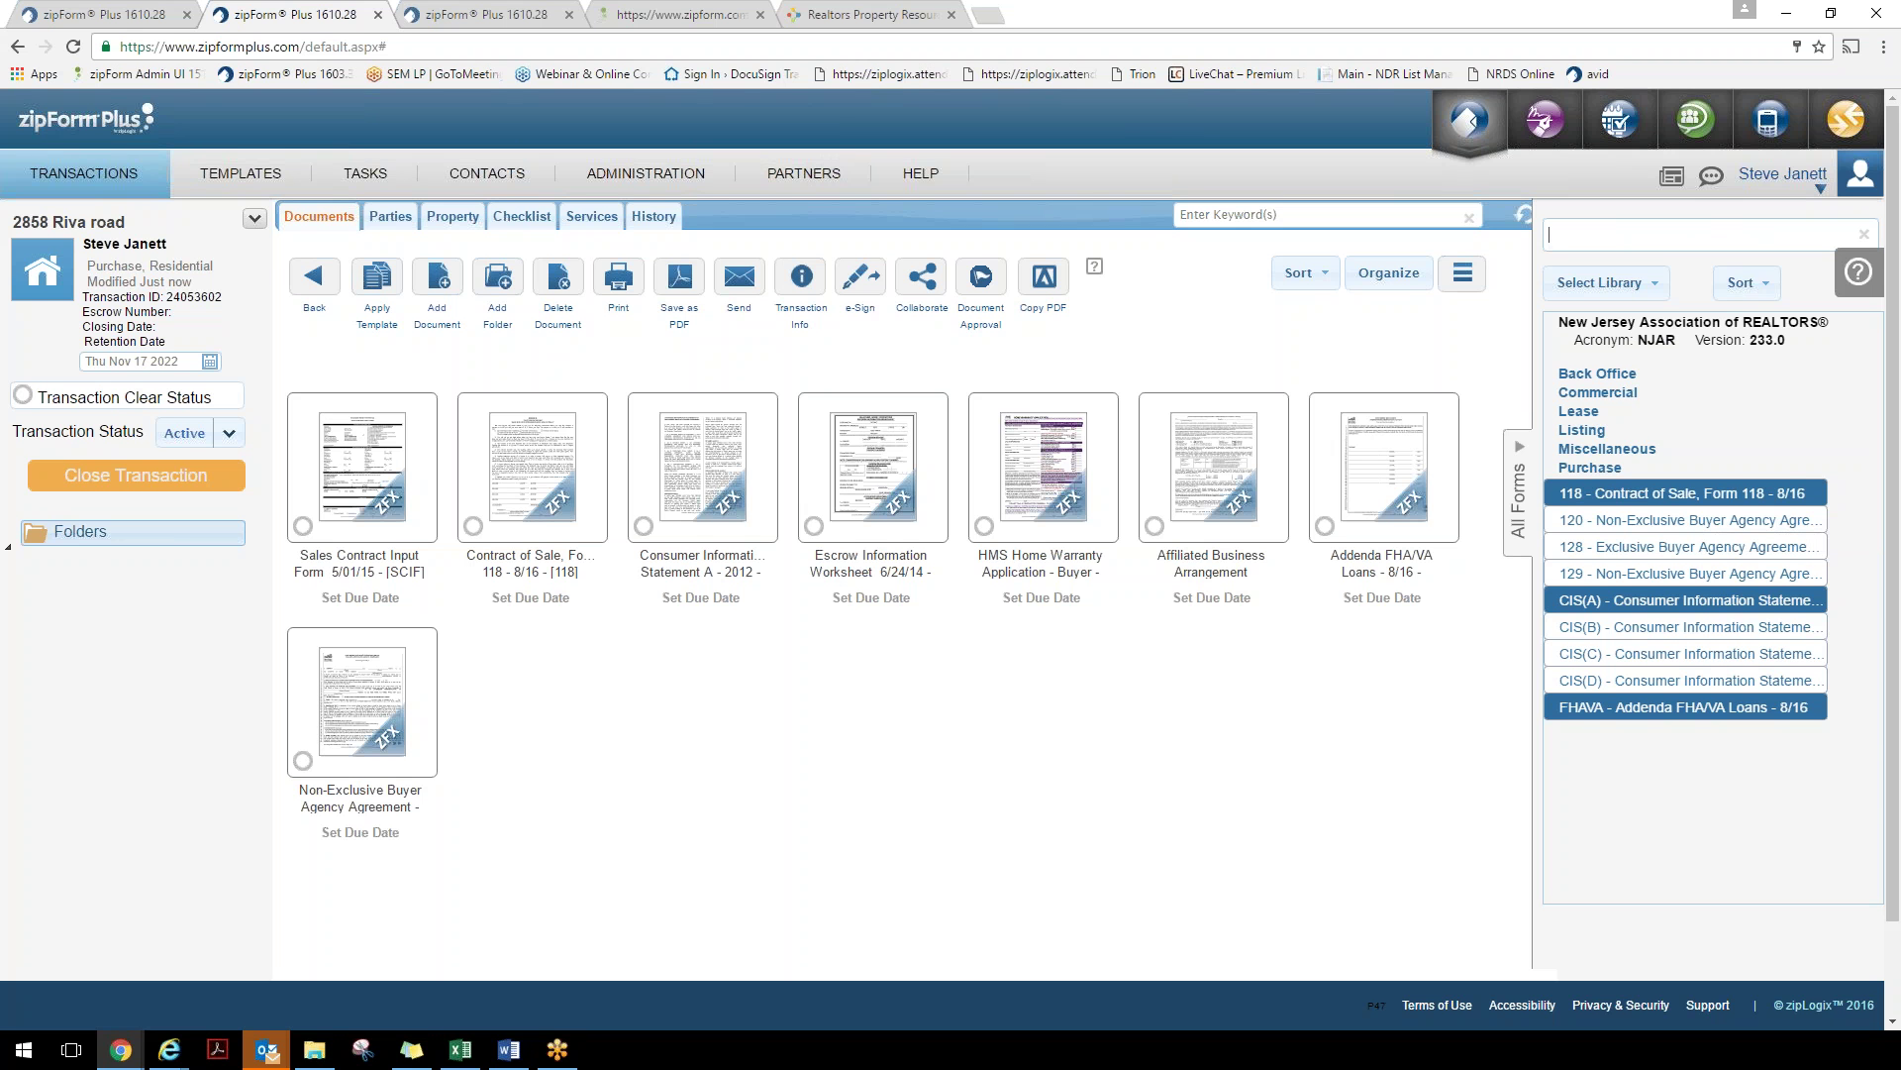
Search the library for 'lead' and preview the lead-based paint leases addendum, then close the preview
type("lead")
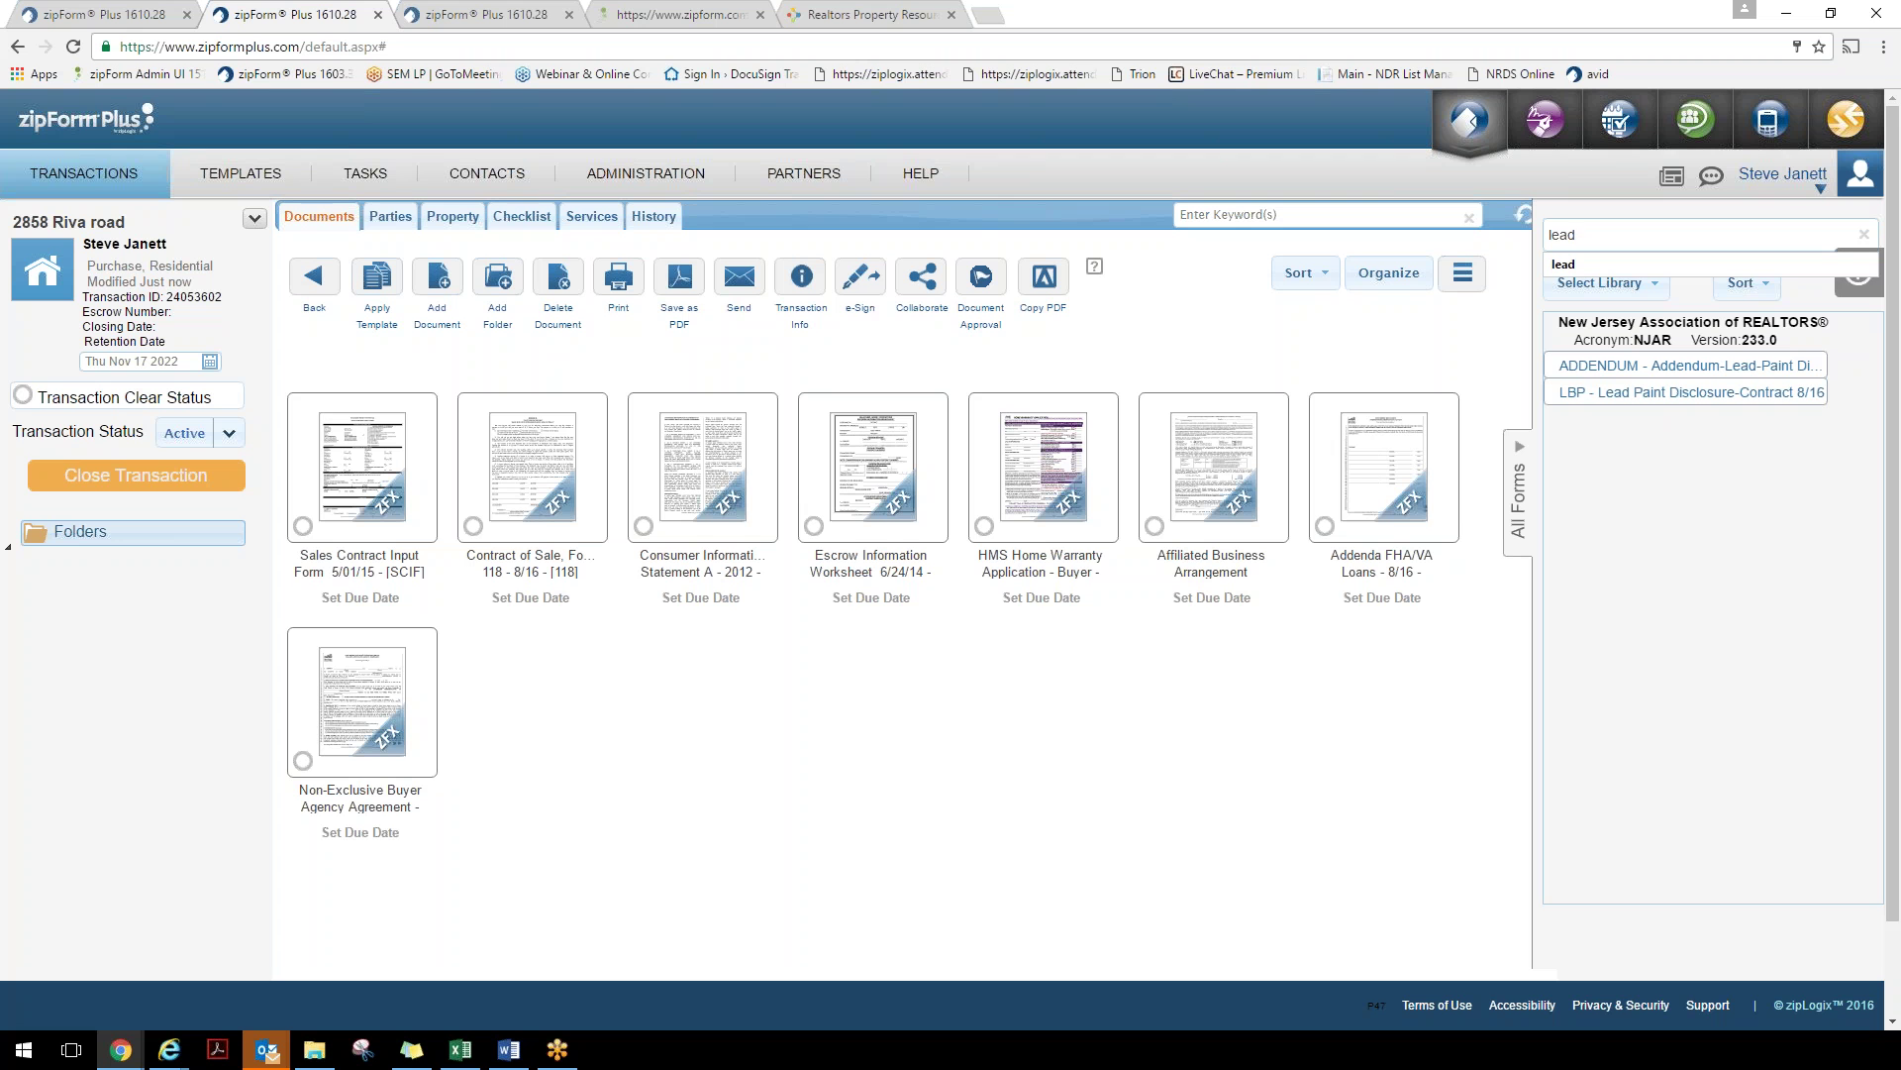
key("Return")
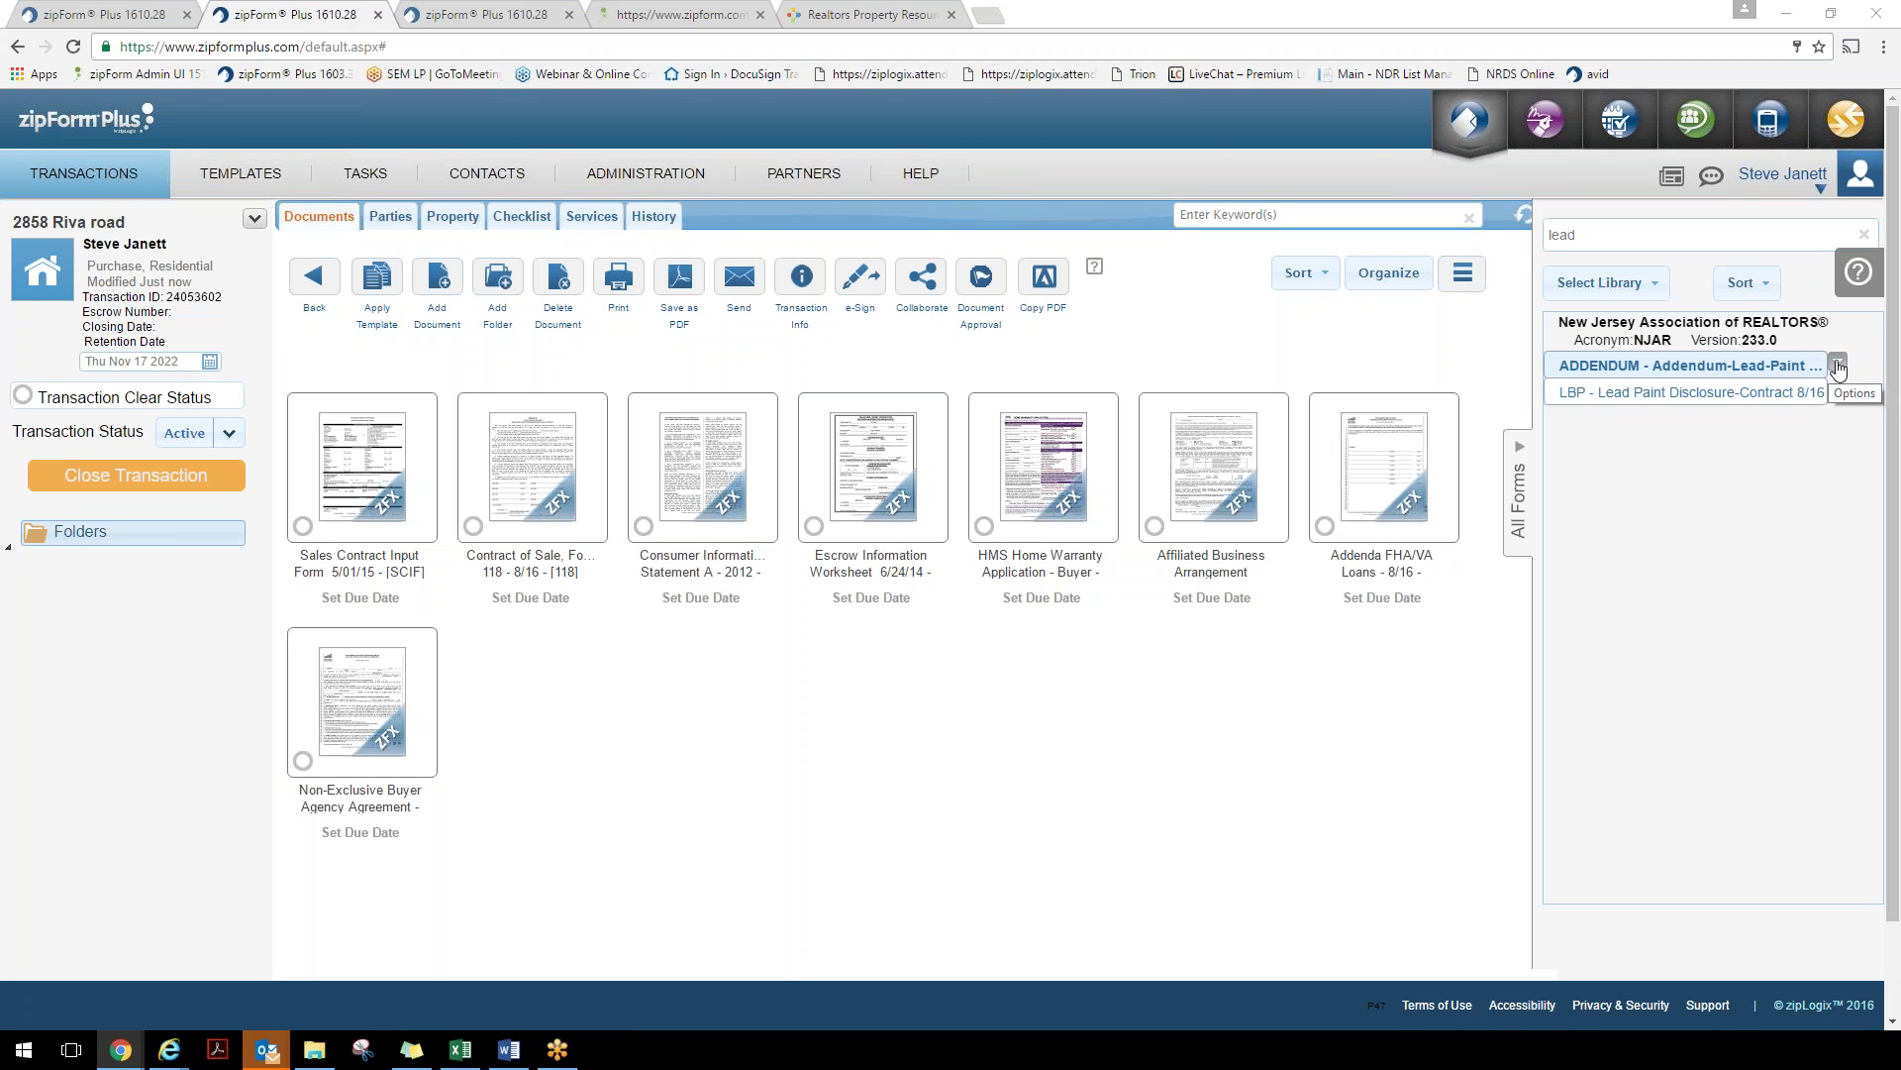
left_click(1838, 363)
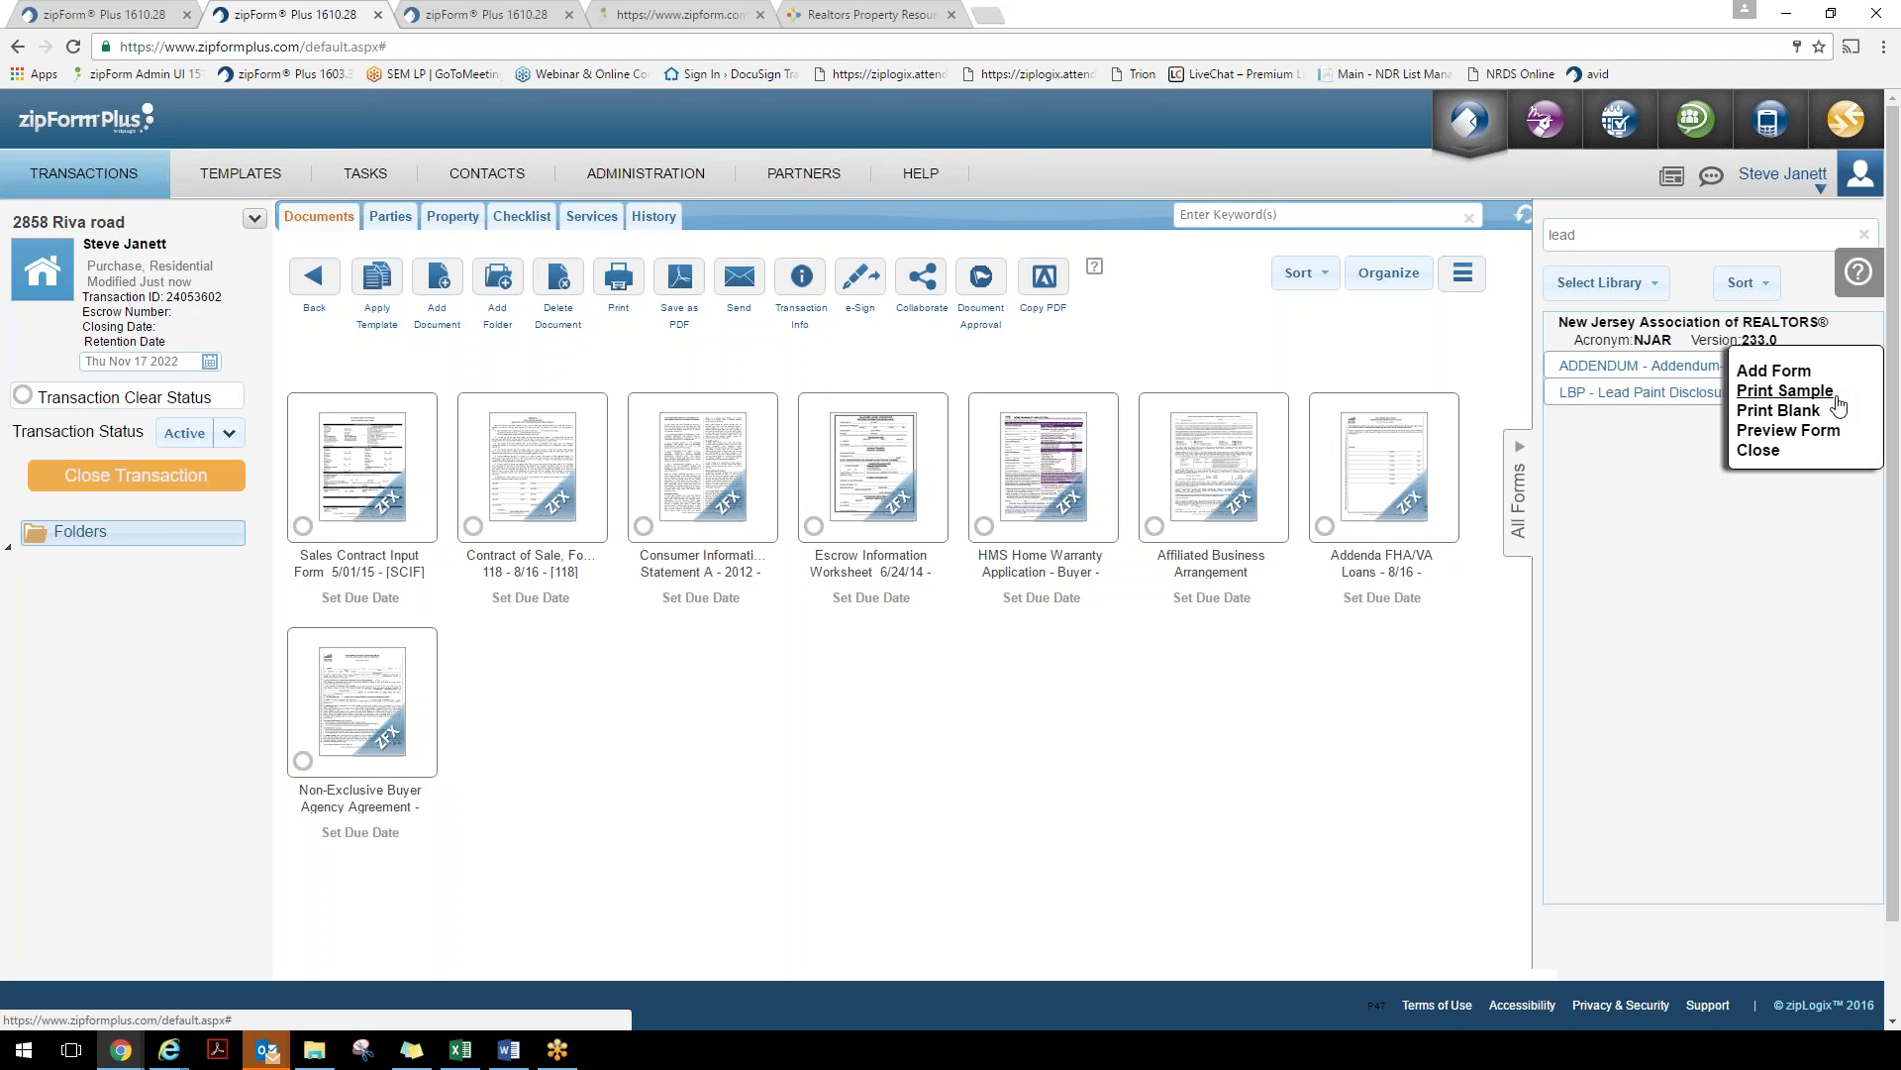
left_click(1822, 434)
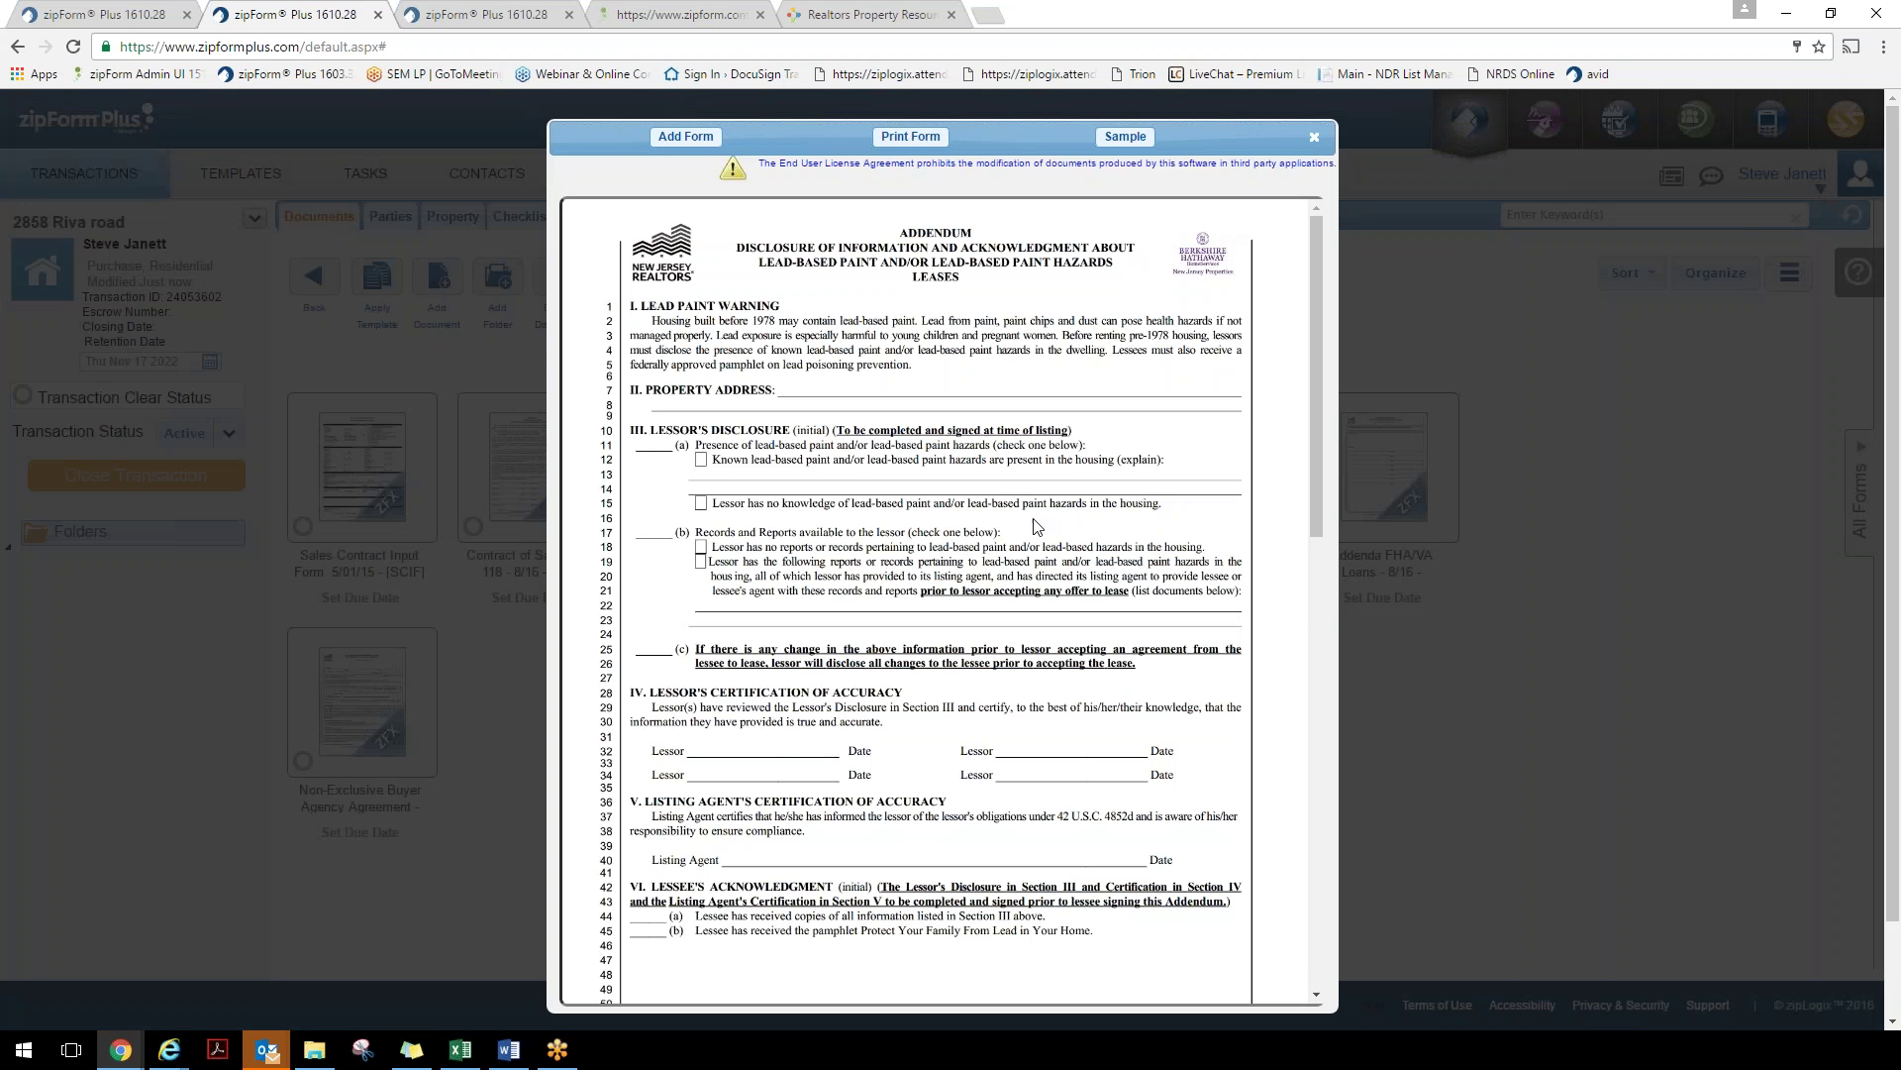
scroll(1025, 424, "down", 2)
scroll(1025, 424, "down", 1)
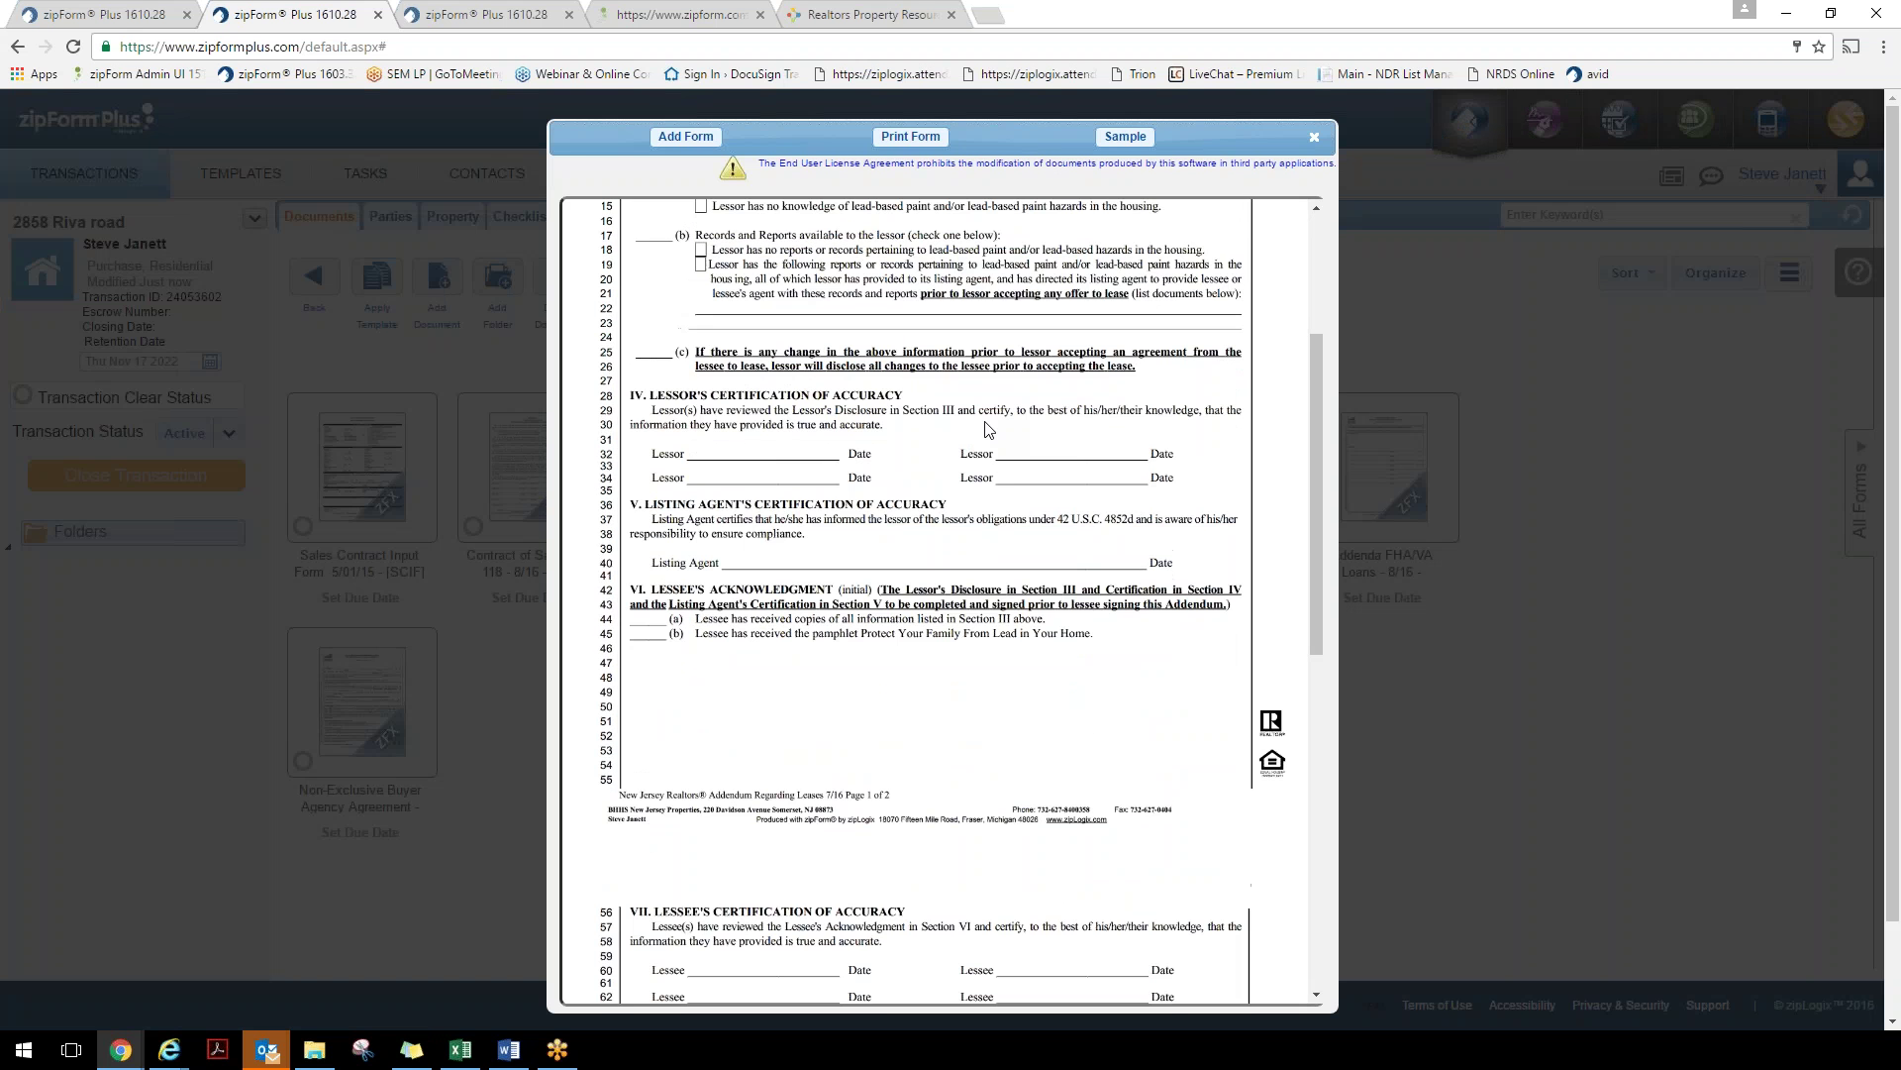
scroll(981, 396, "up", 3)
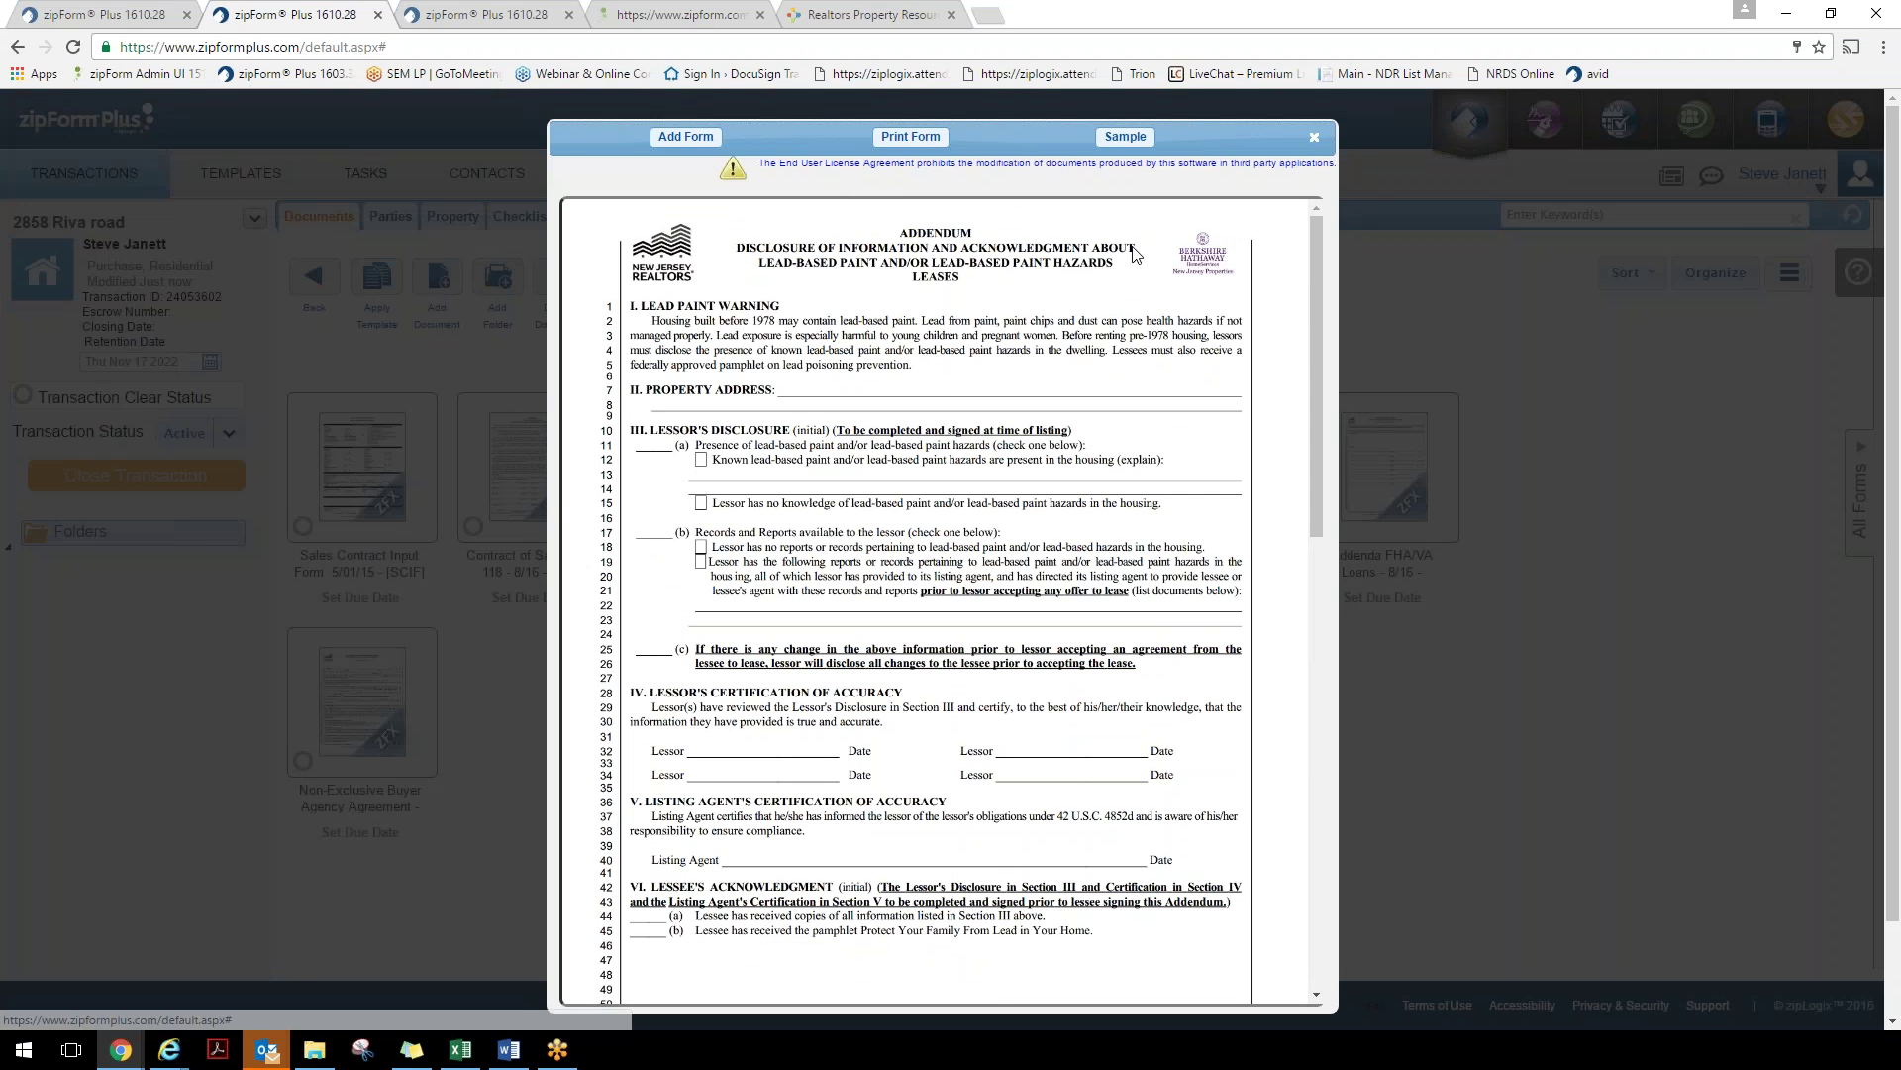
left_click(1316, 138)
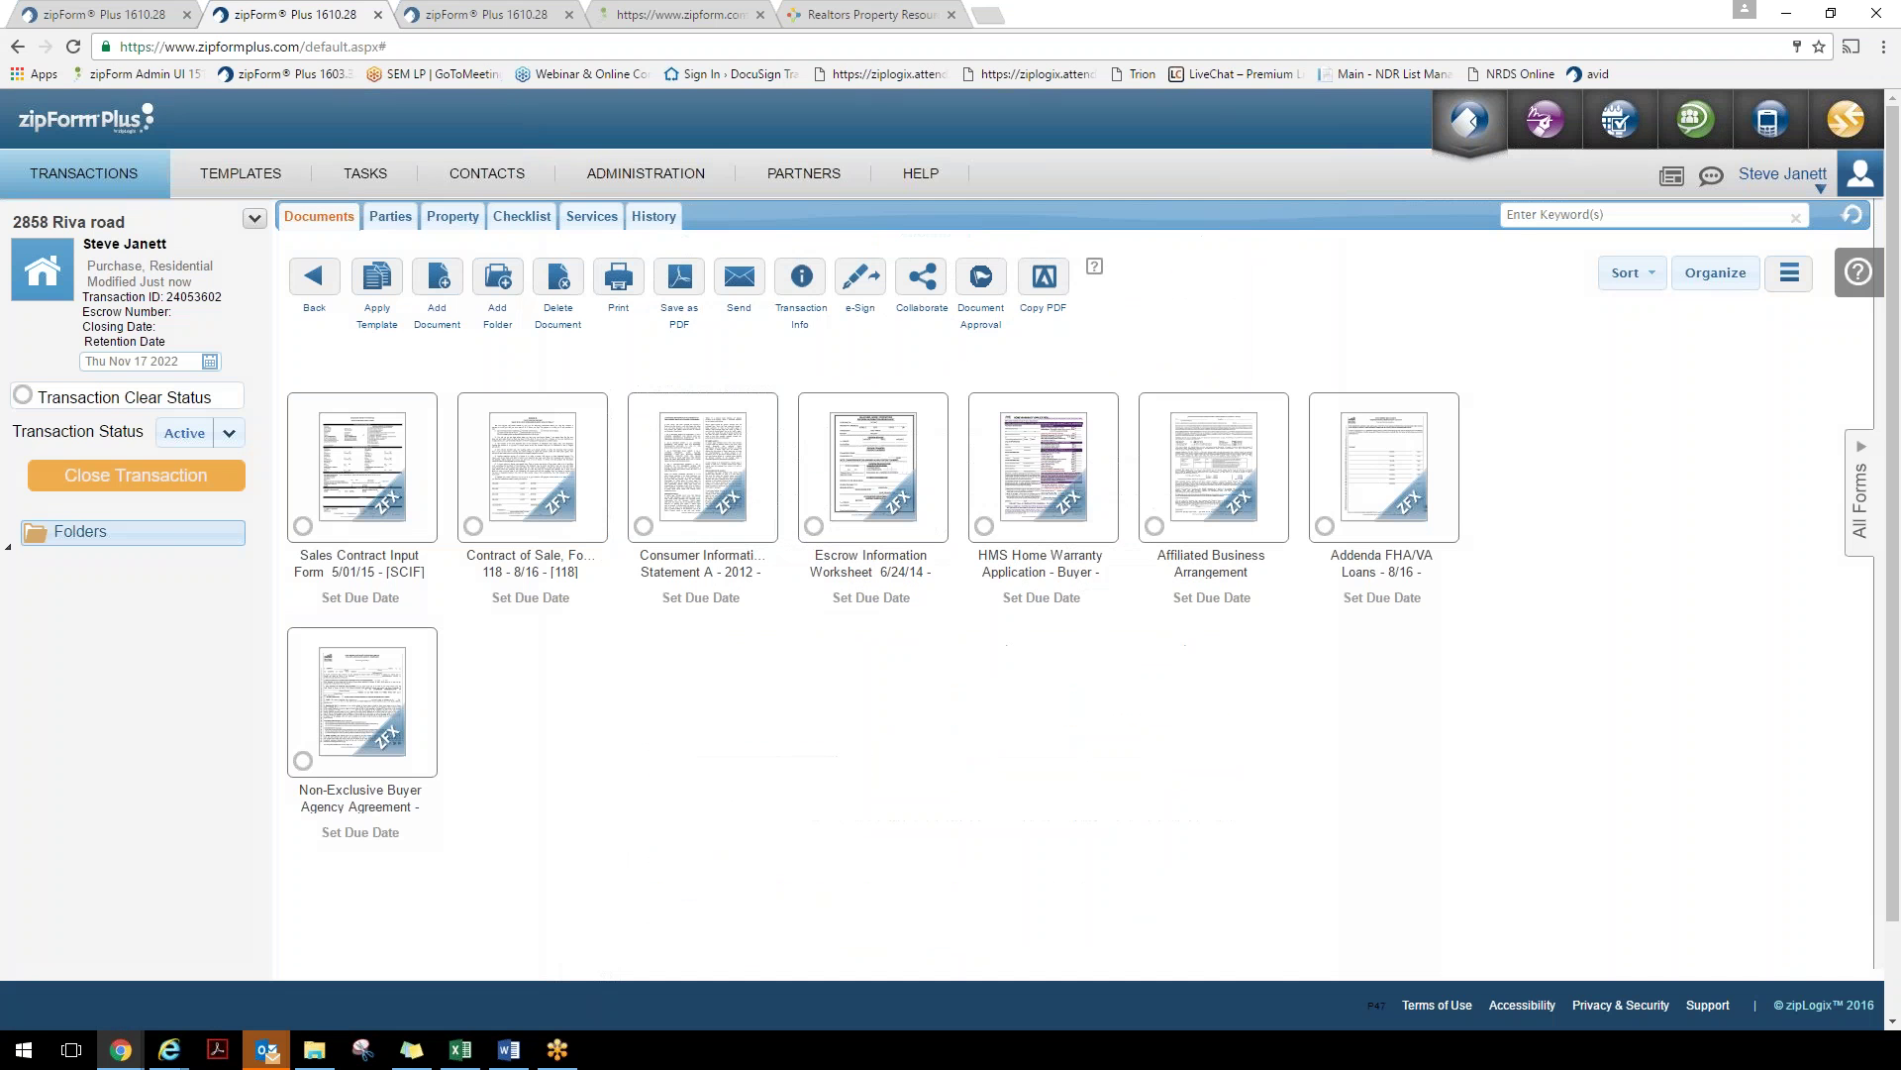
Add the LBP Lead Paint Disclosure-Contract 8/16 and the _COVER Transaction Cover Sheet forms
left_click(1862, 483)
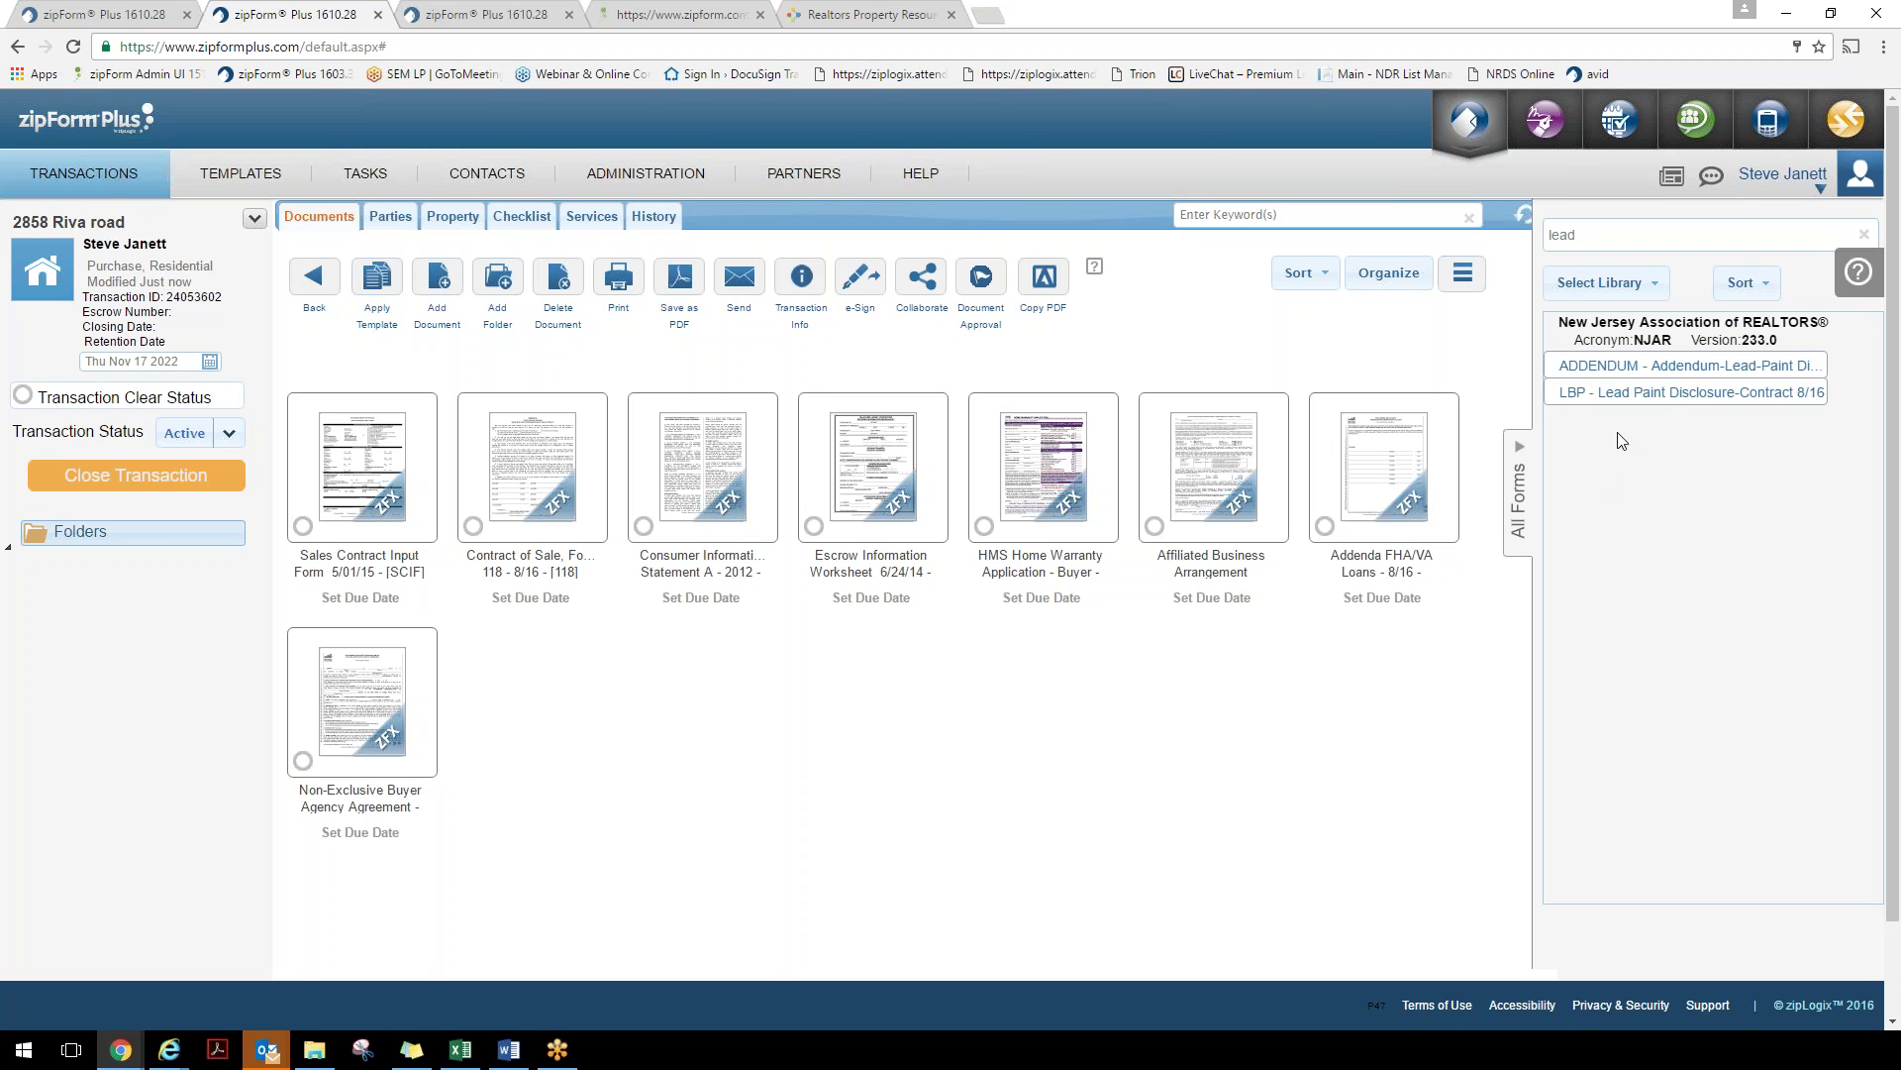
double_click(1689, 396)
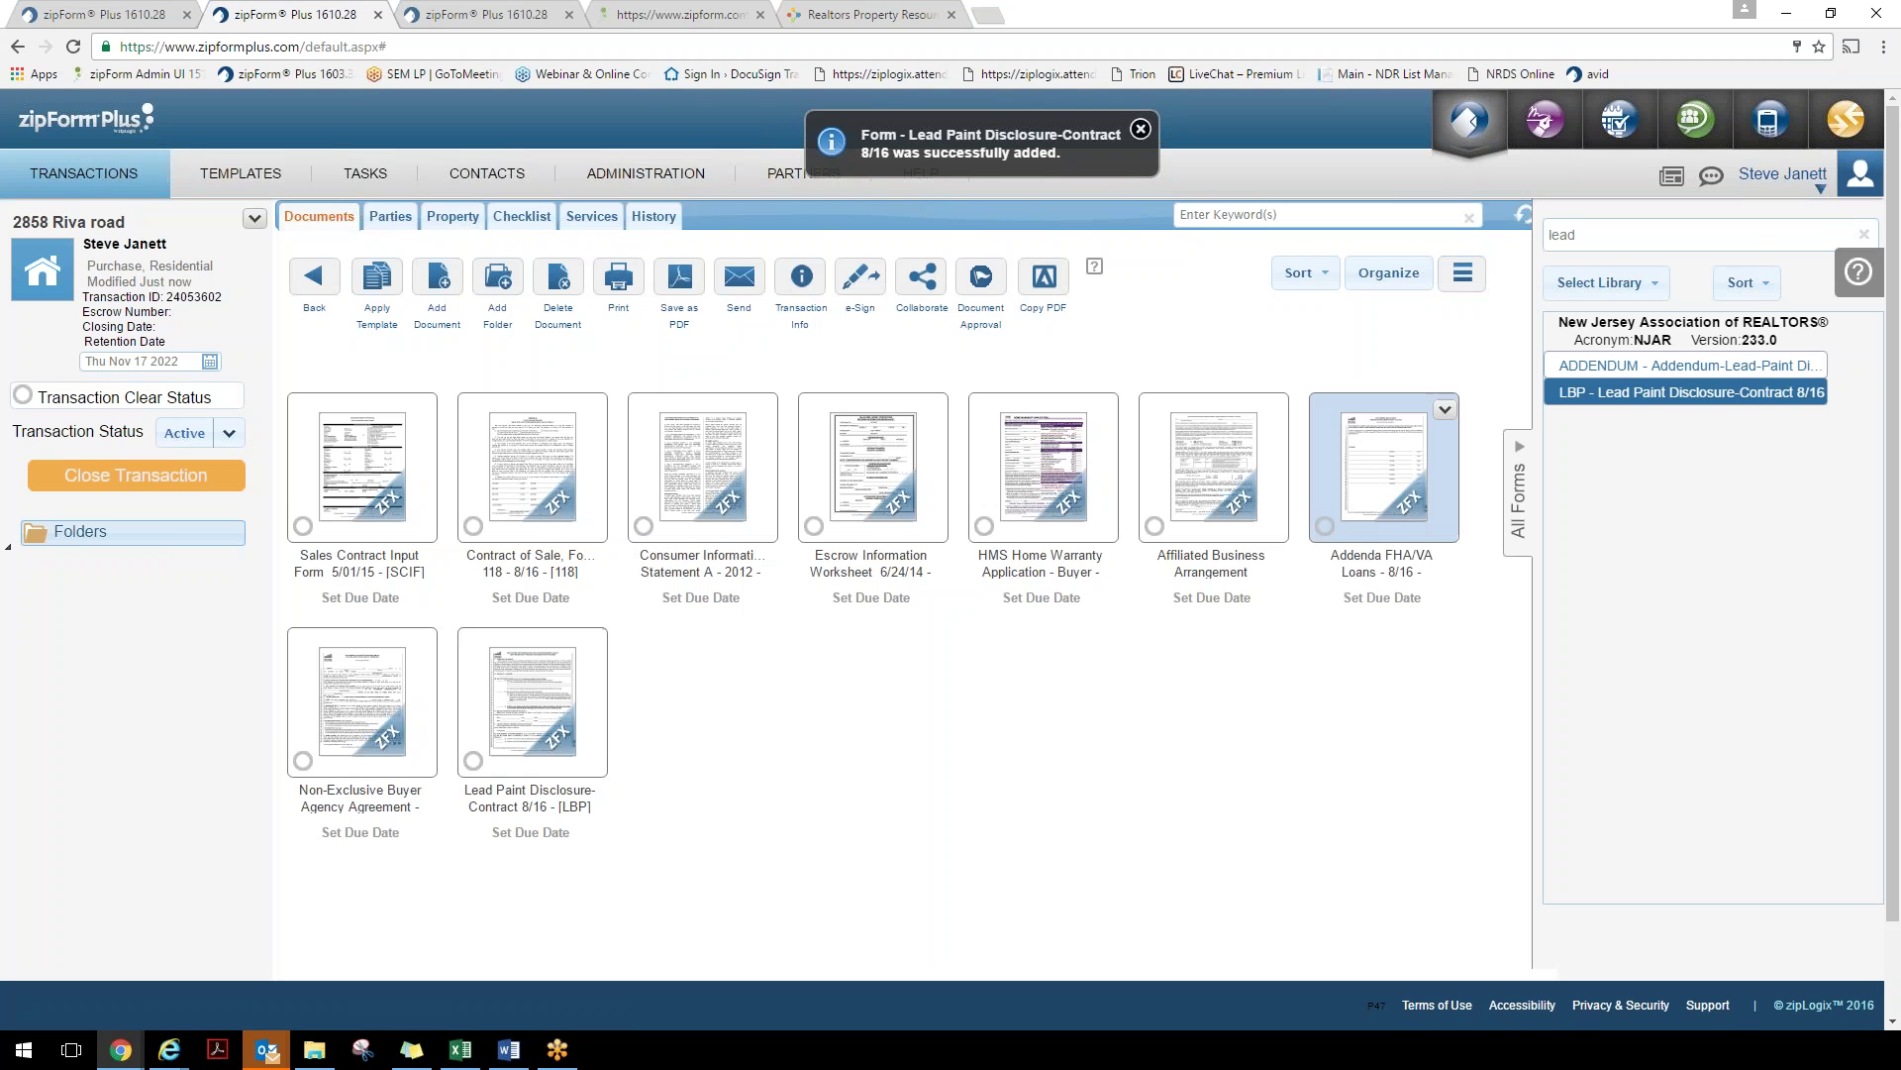
left_click(1860, 235)
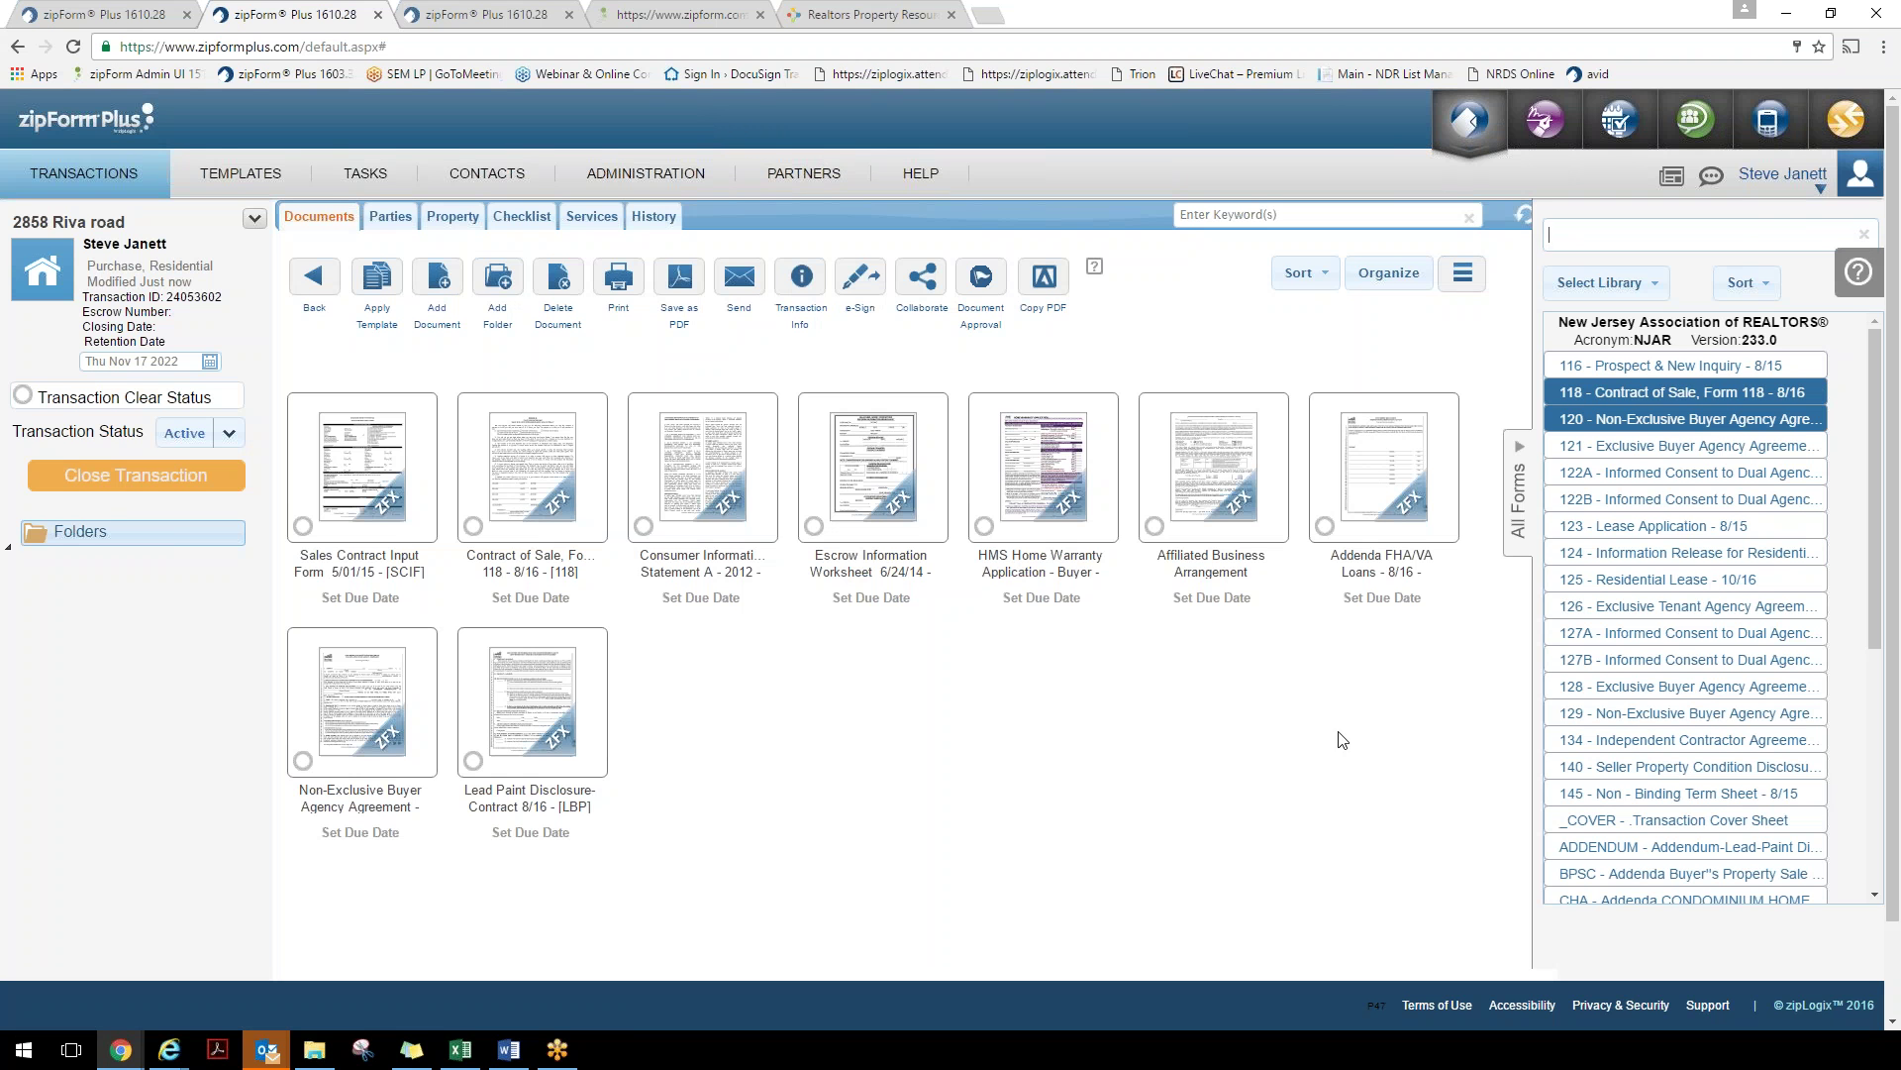
scroll(1693, 664, "down", 4)
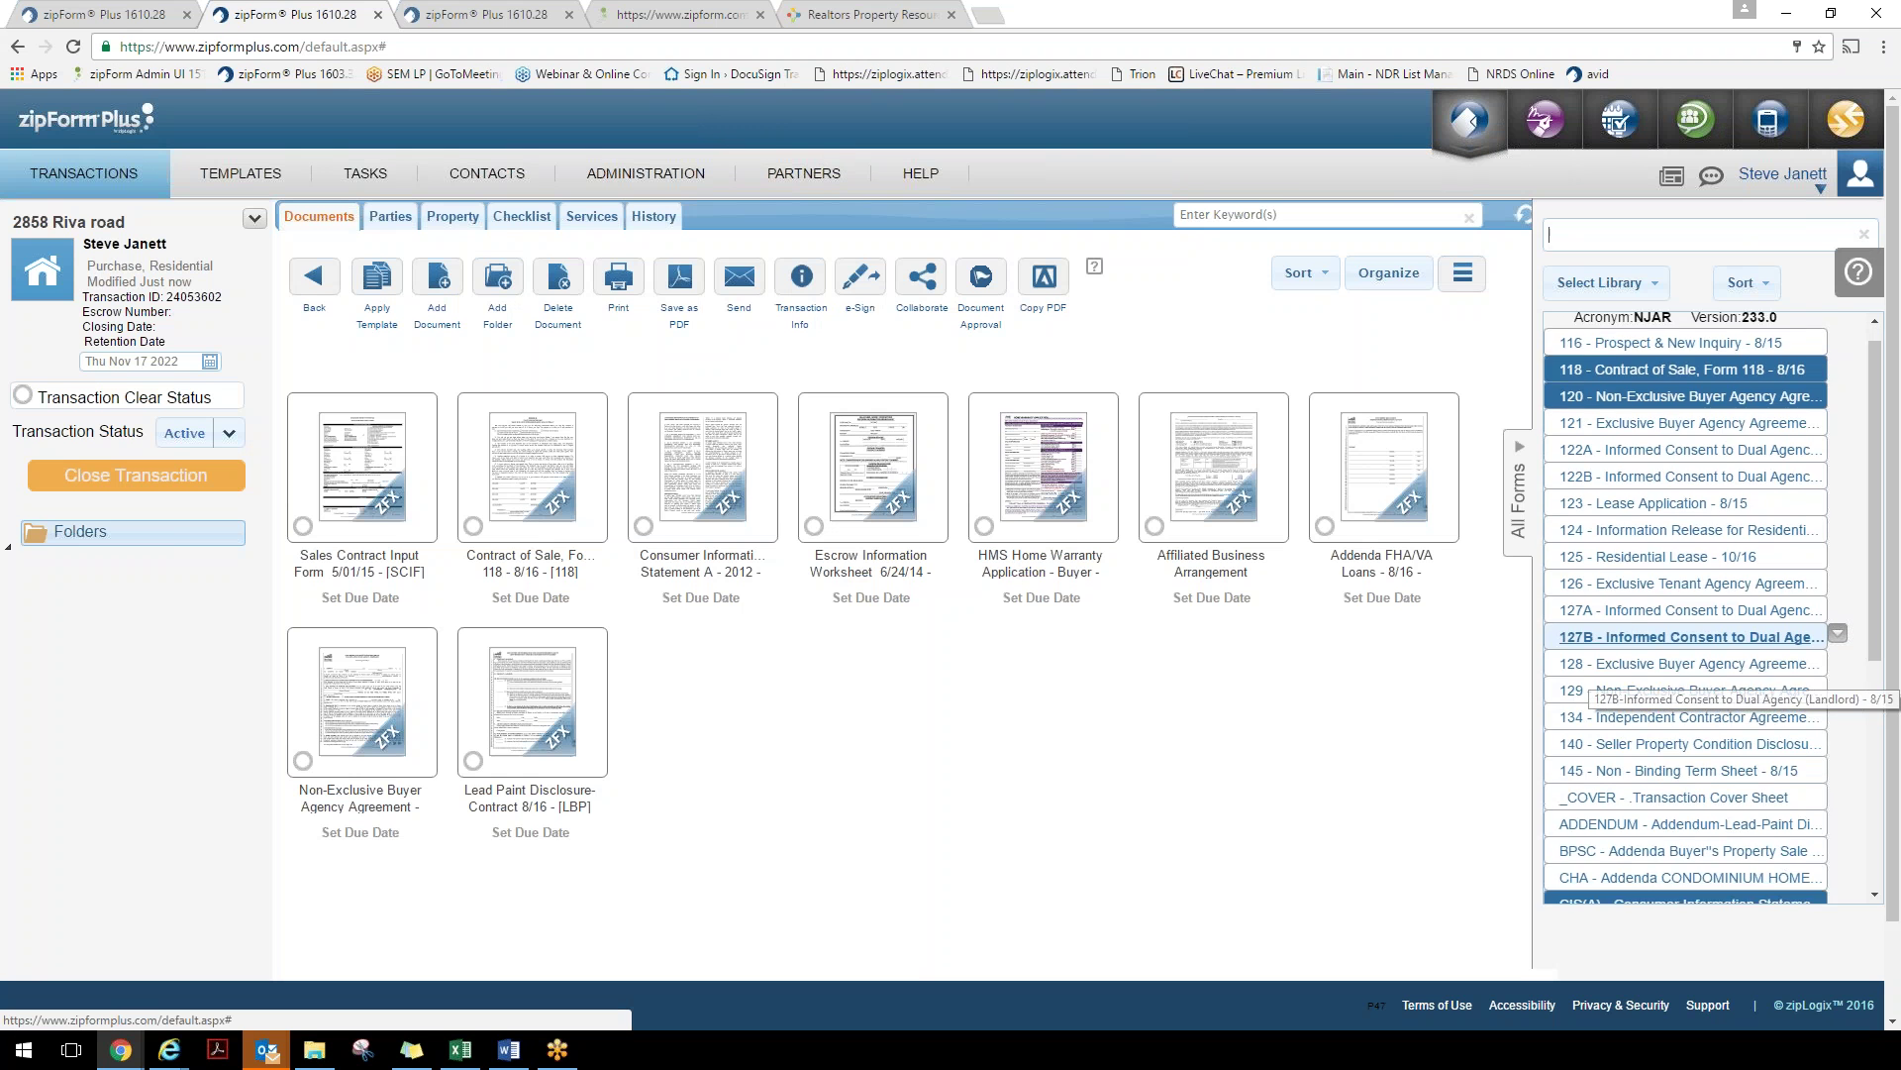
scroll(1794, 673, "down", 3)
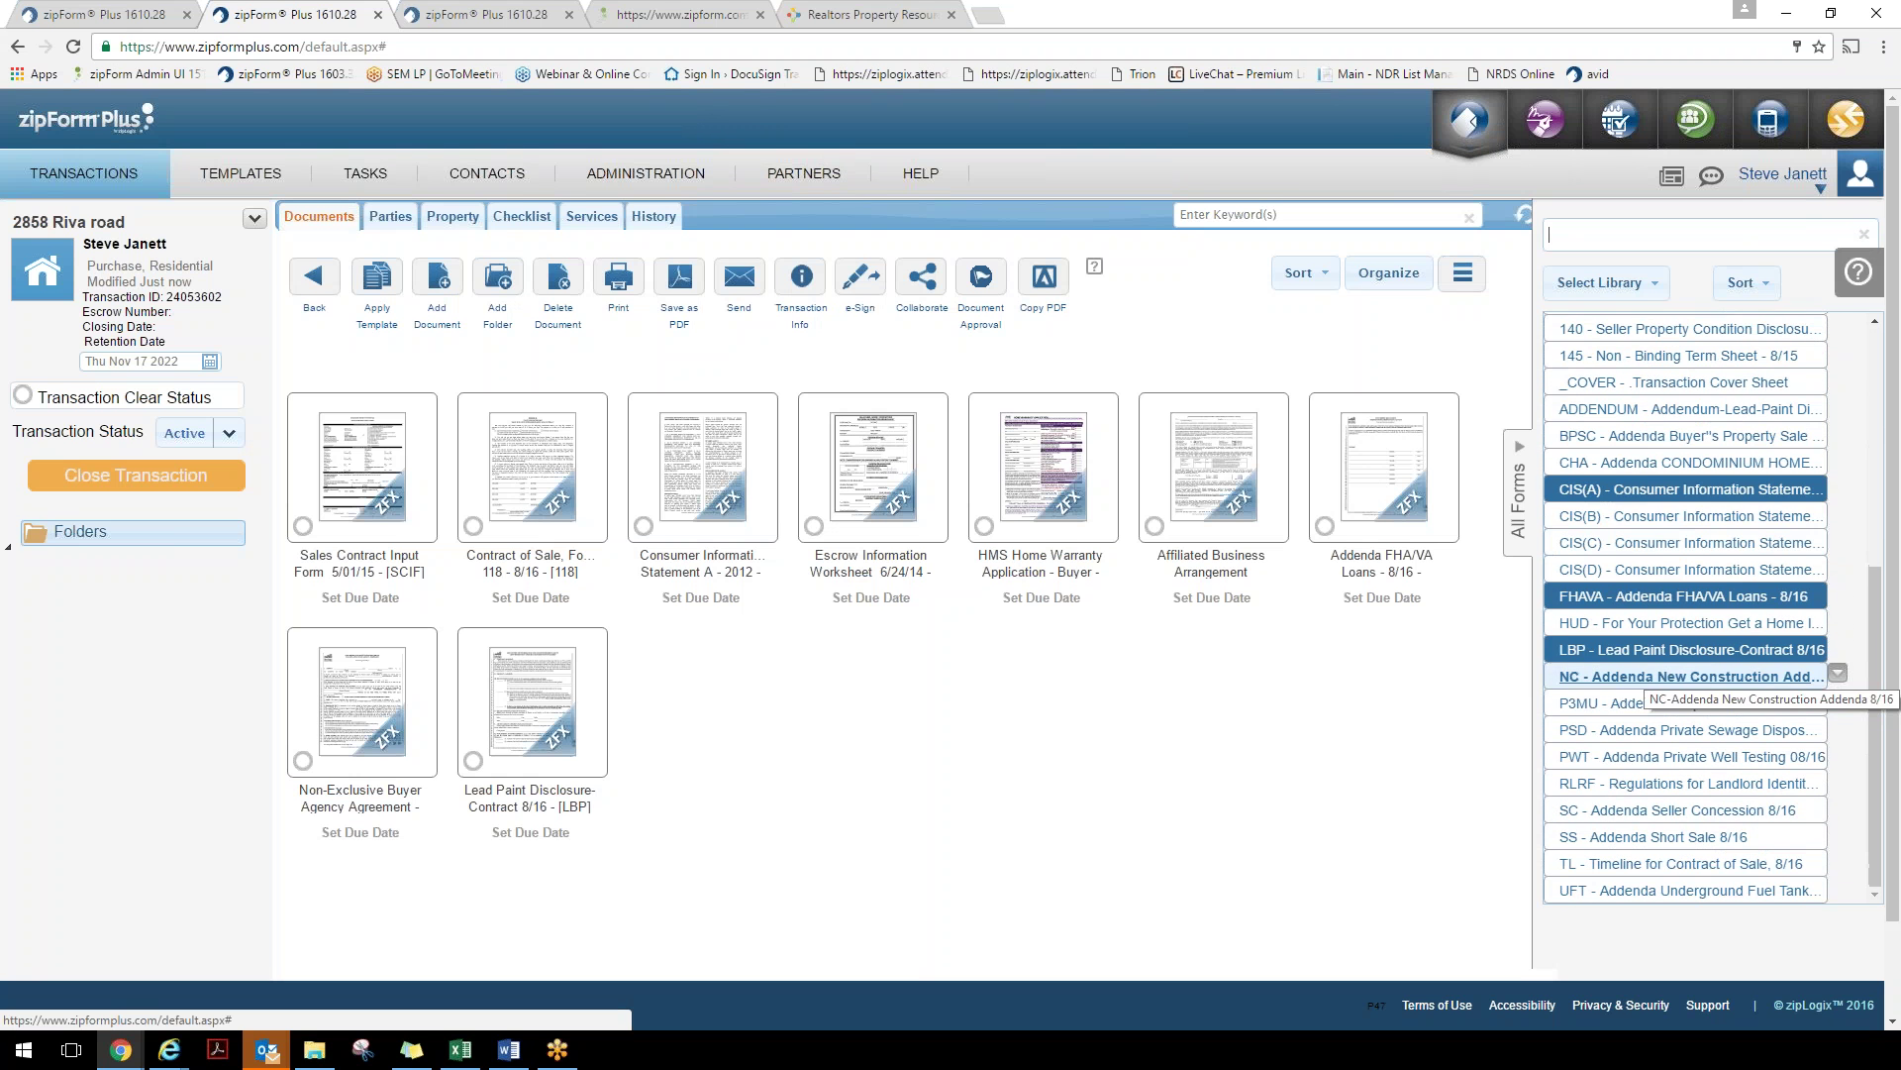
scroll(1795, 691, "up", 8)
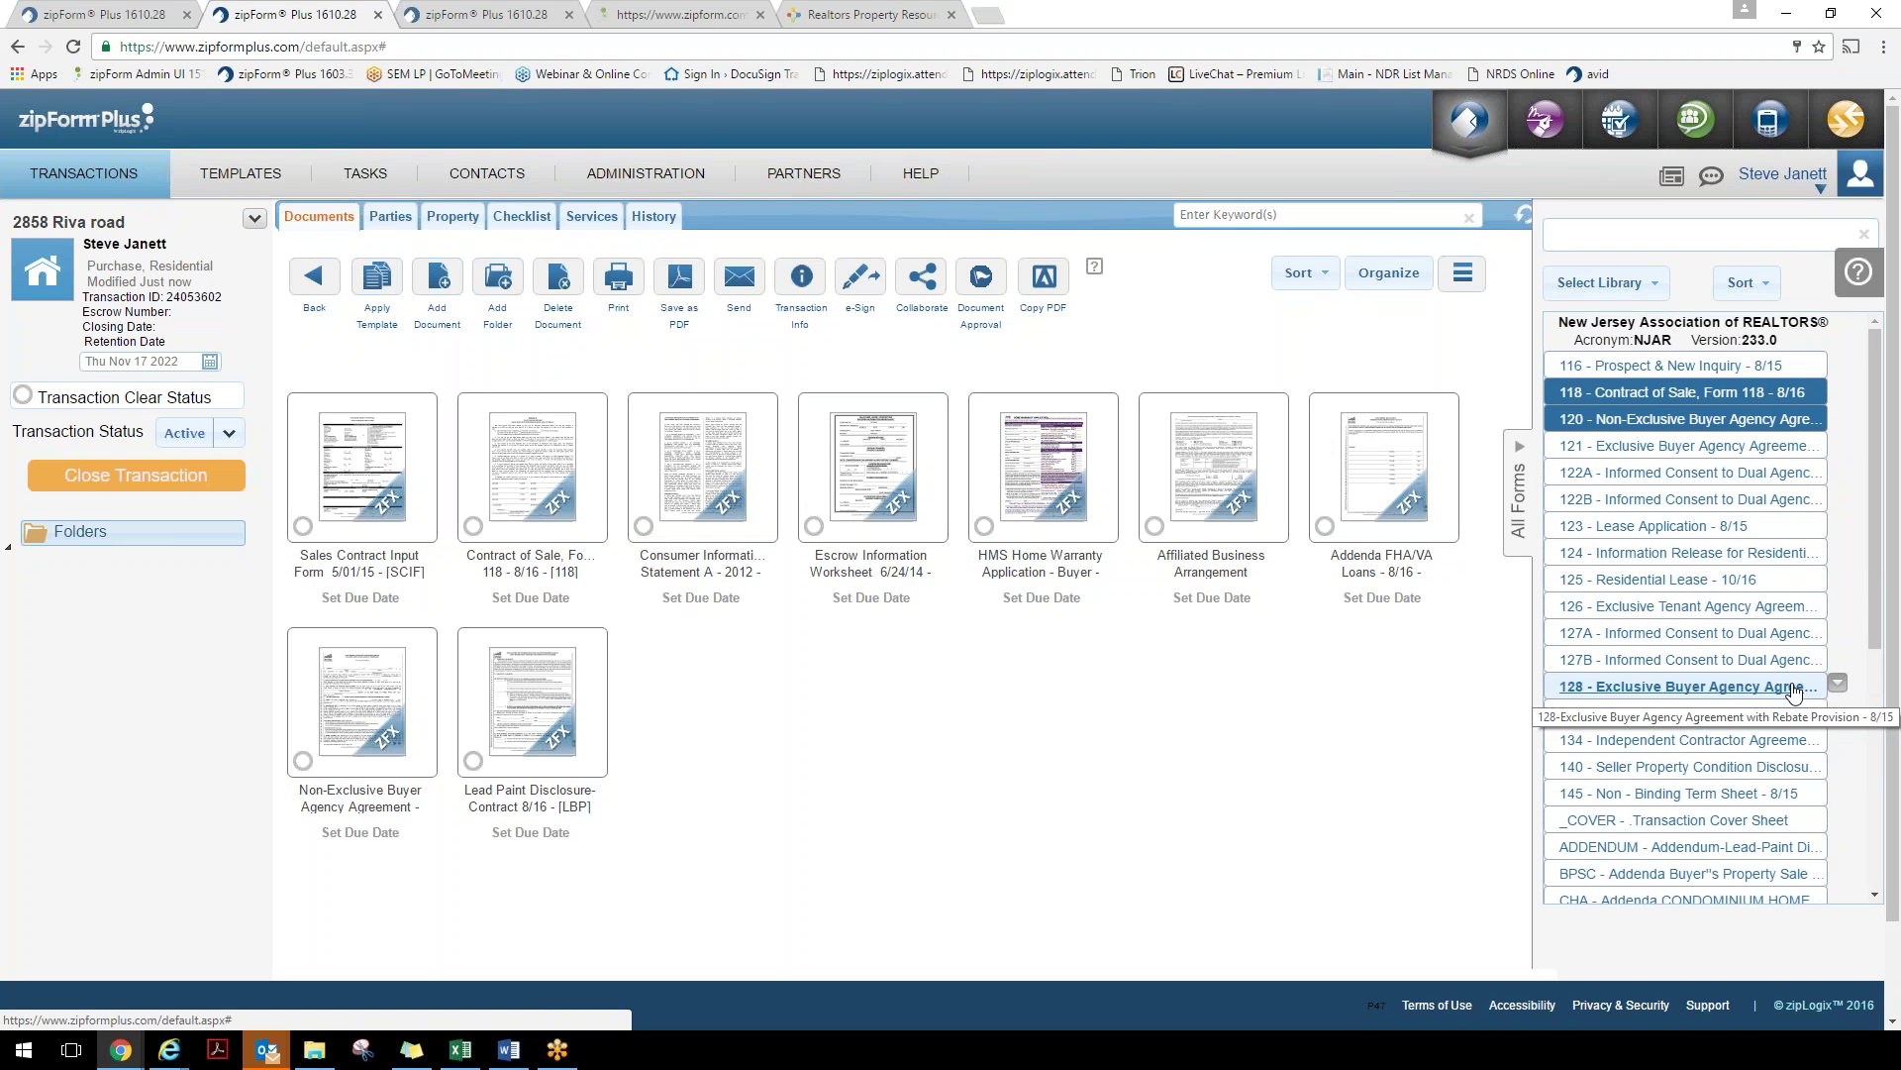
left_click(1684, 820)
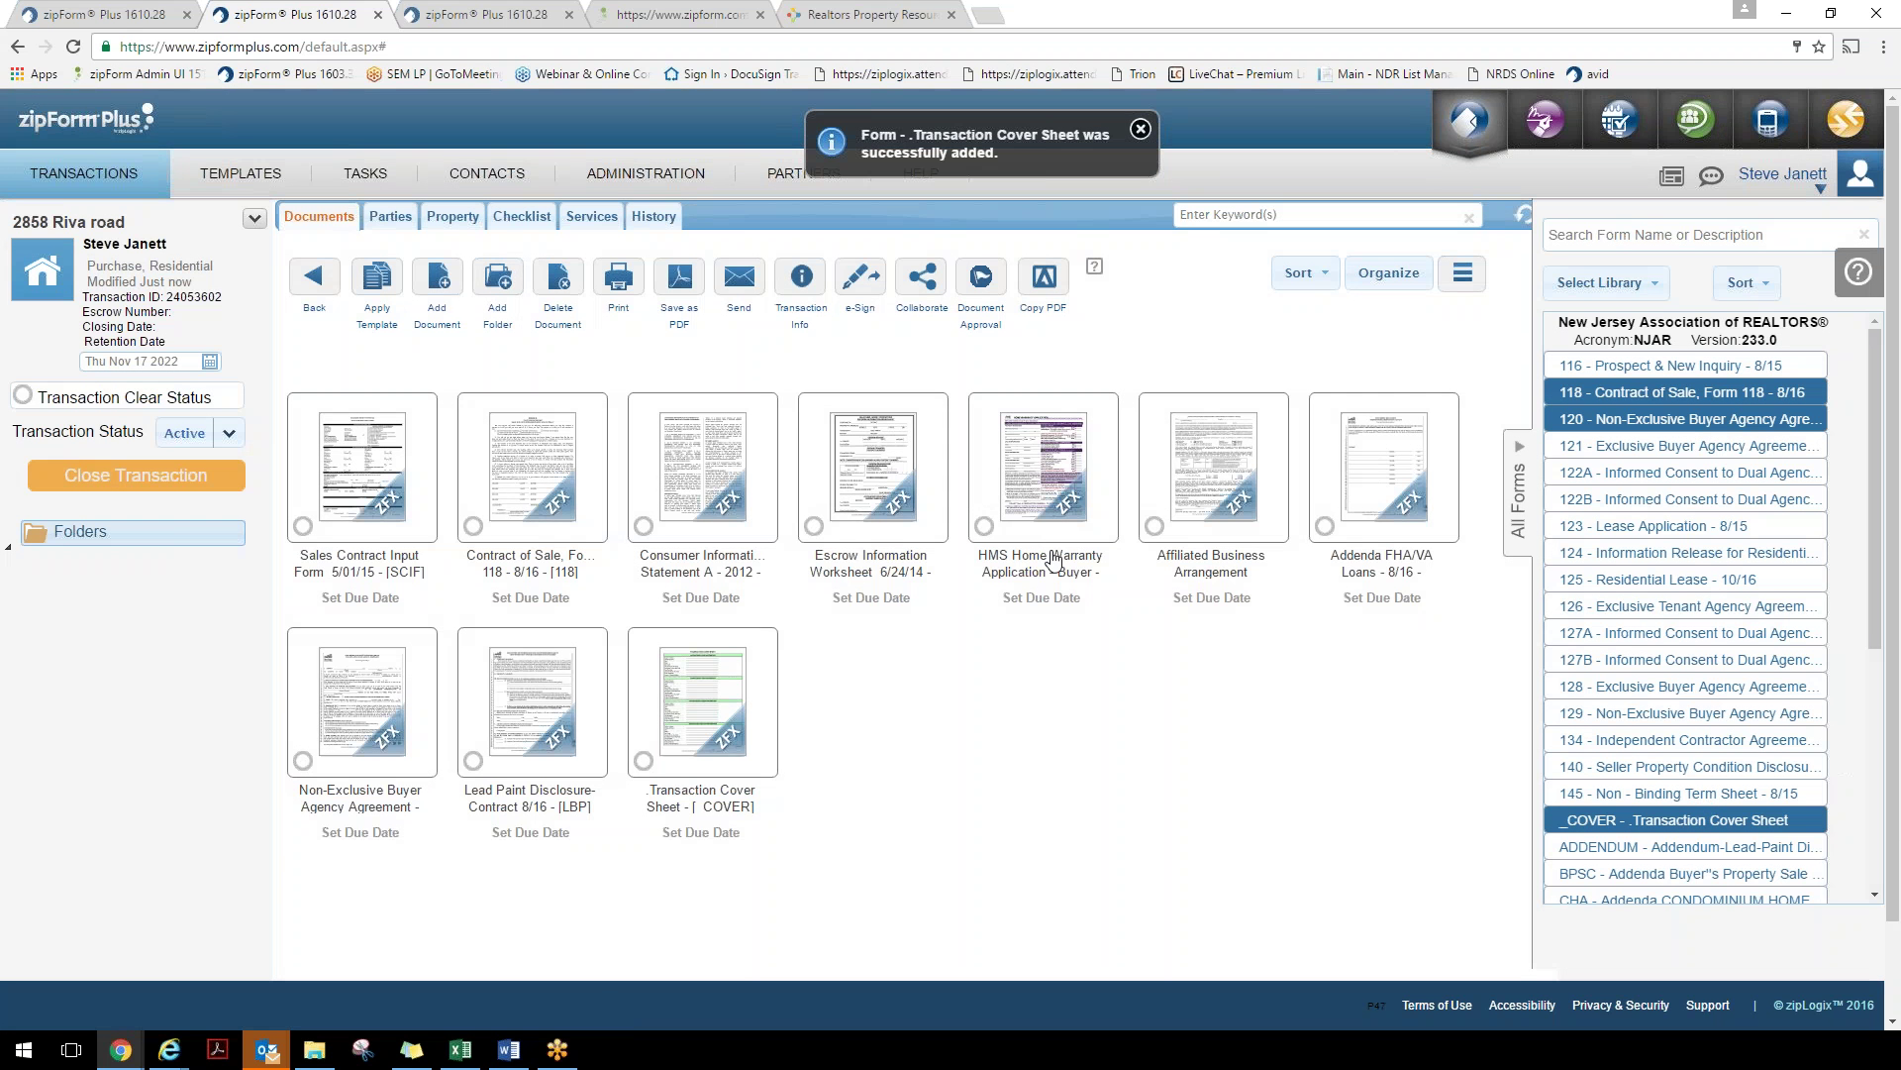
left_click(733, 728)
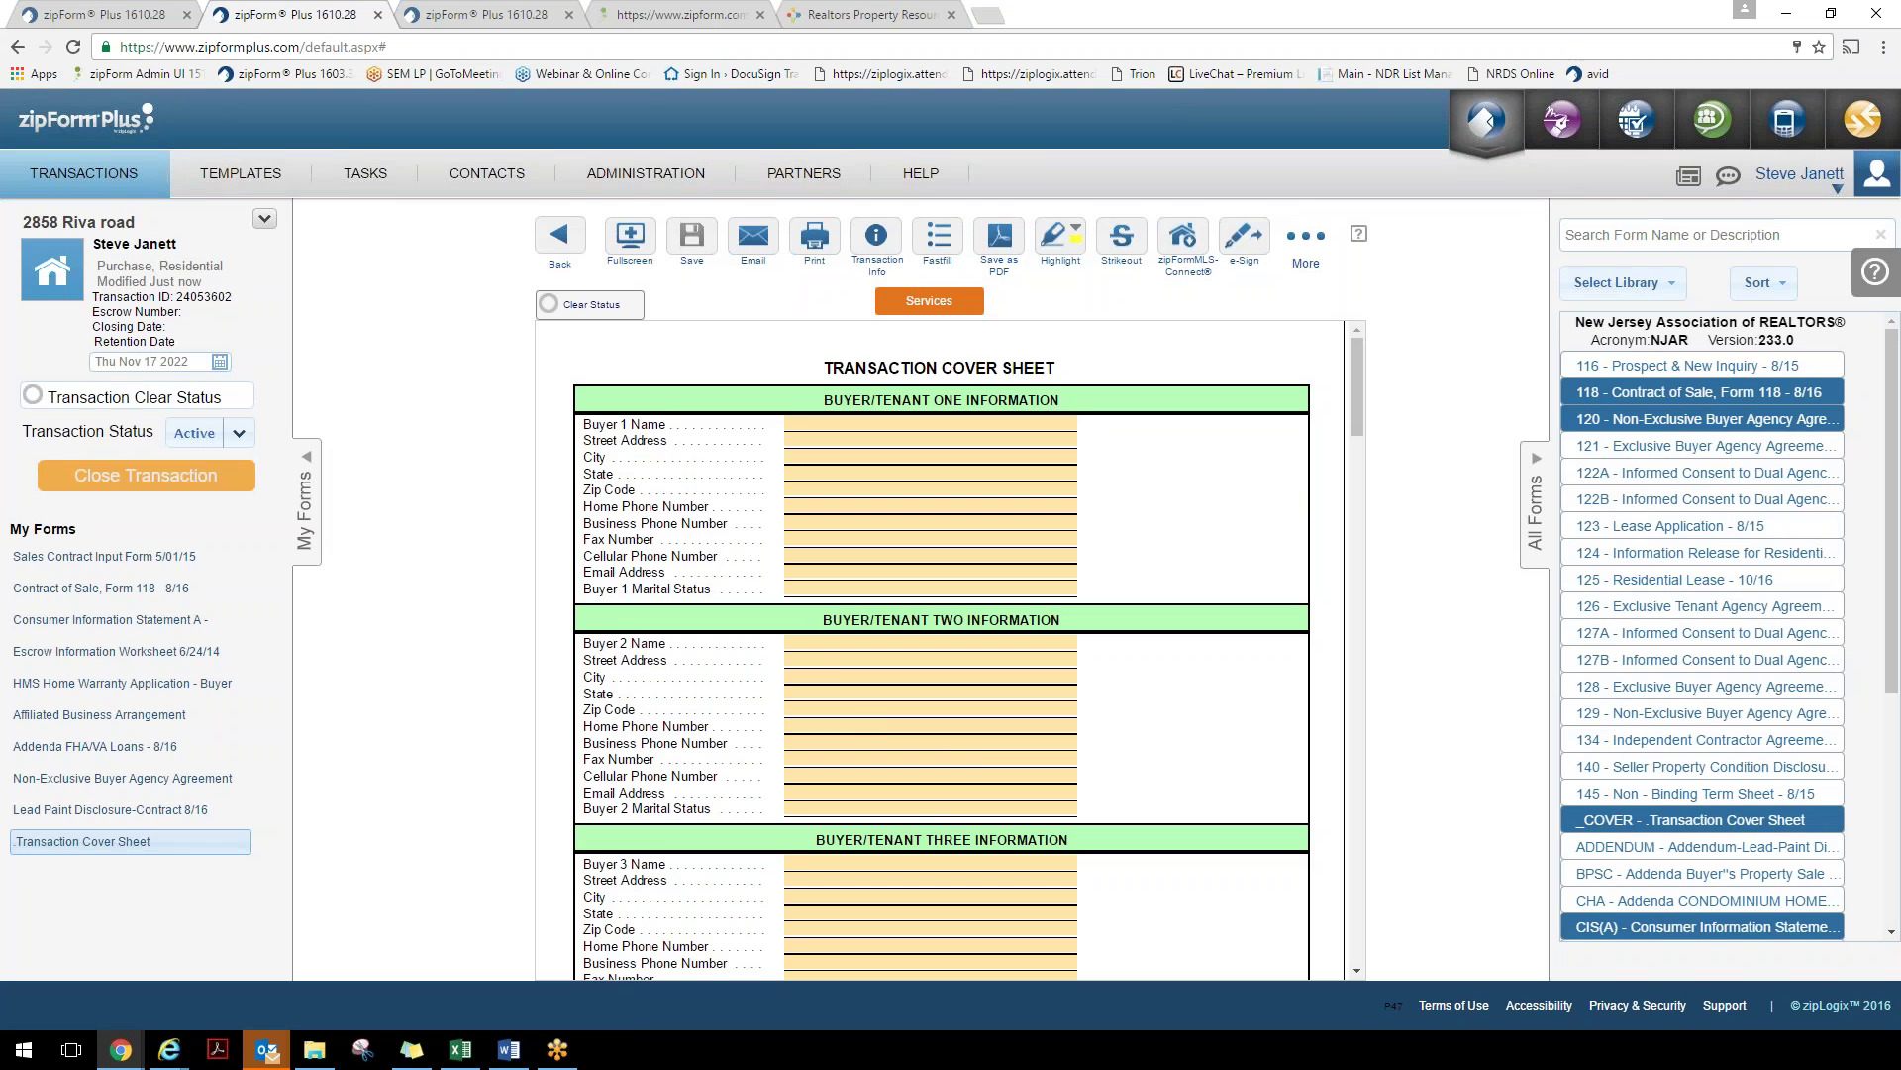
left_click(125, 590)
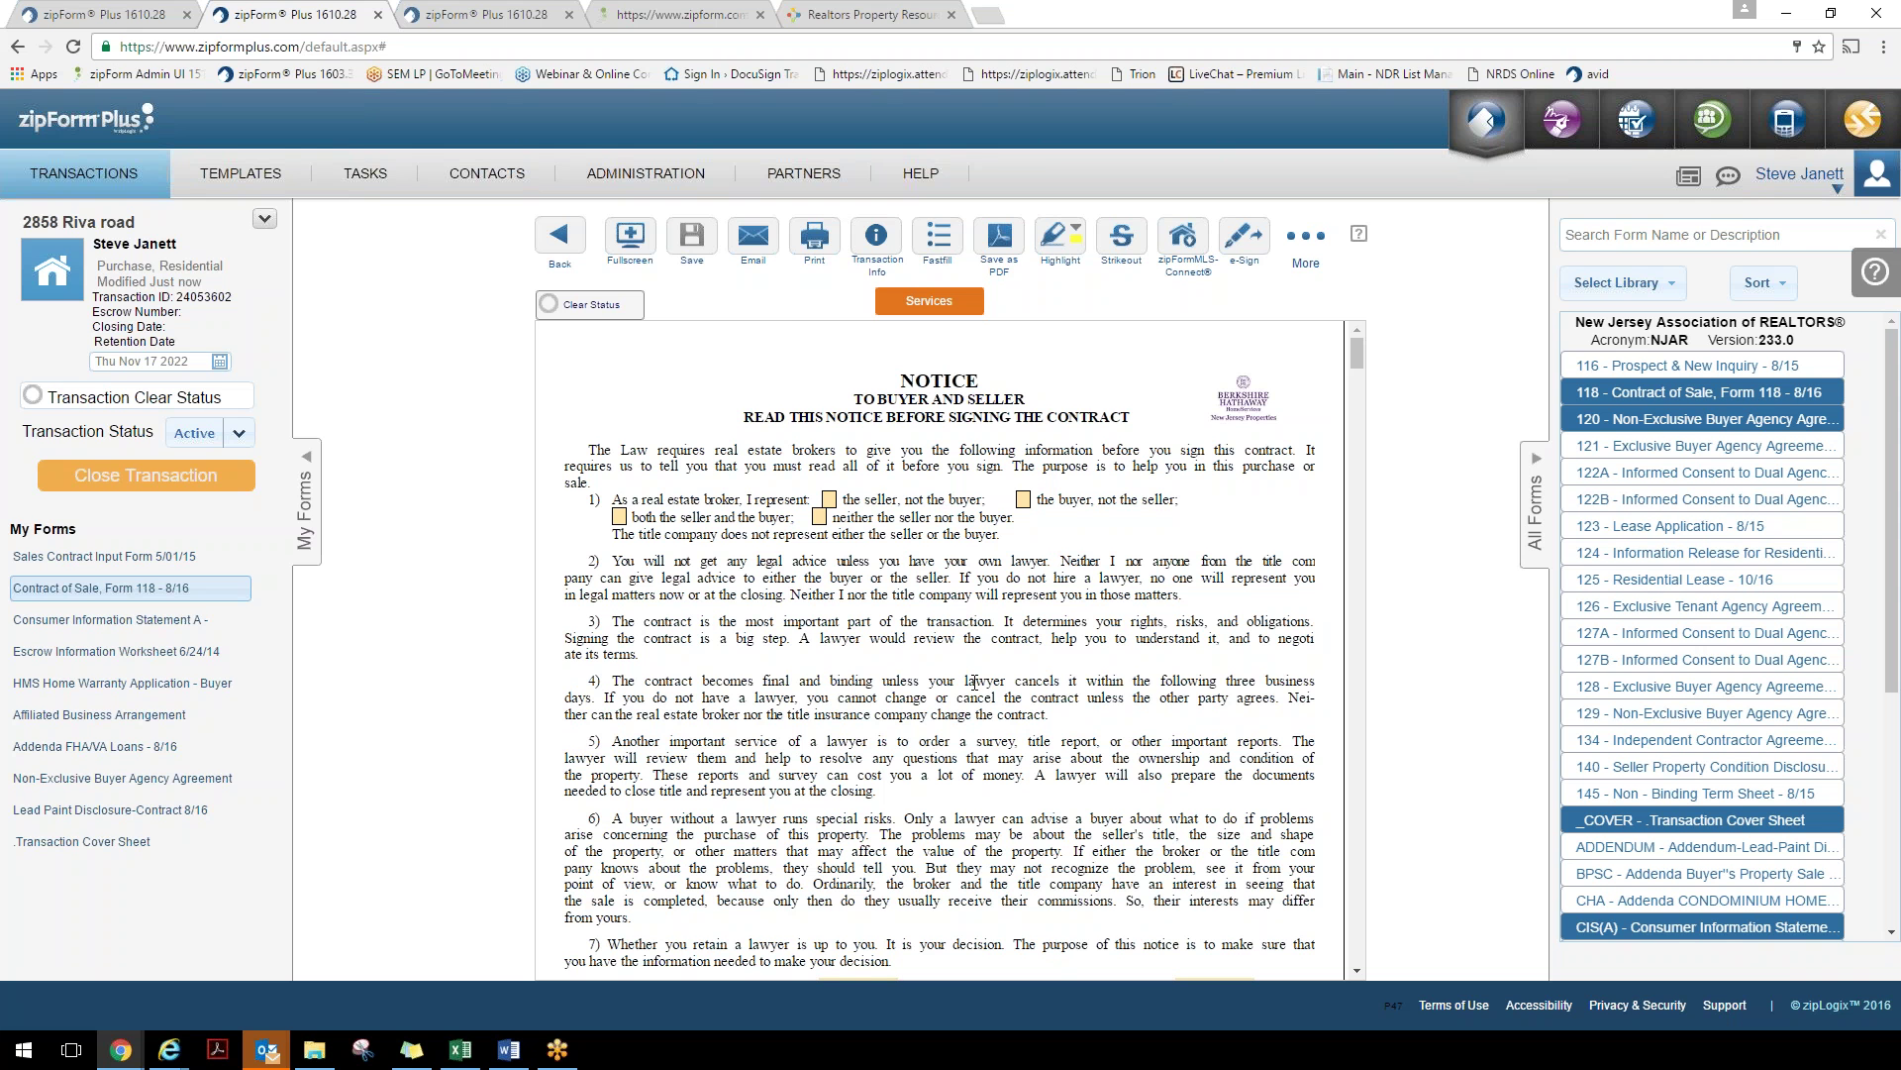
left_click(561, 241)
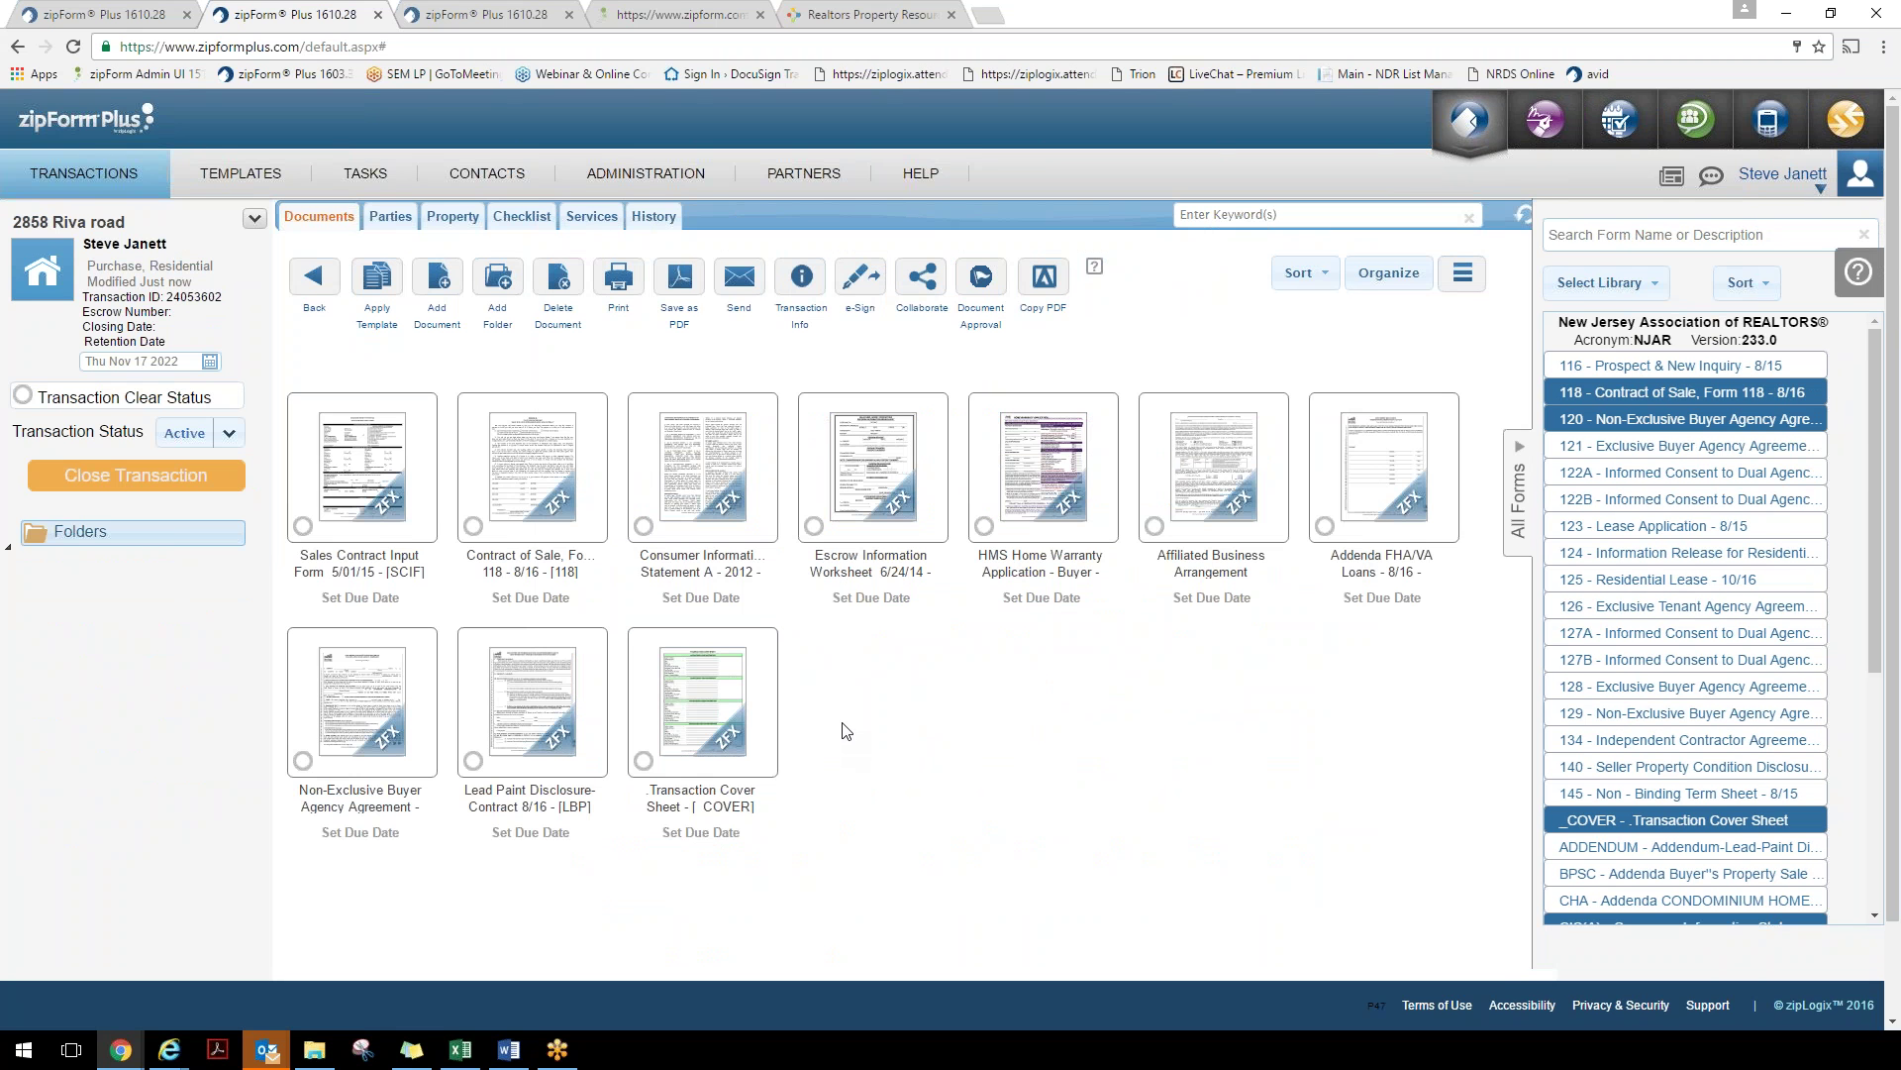
Create a new Buyer One party with Save as Contact ticked, ready to import a contact
left_click(388, 225)
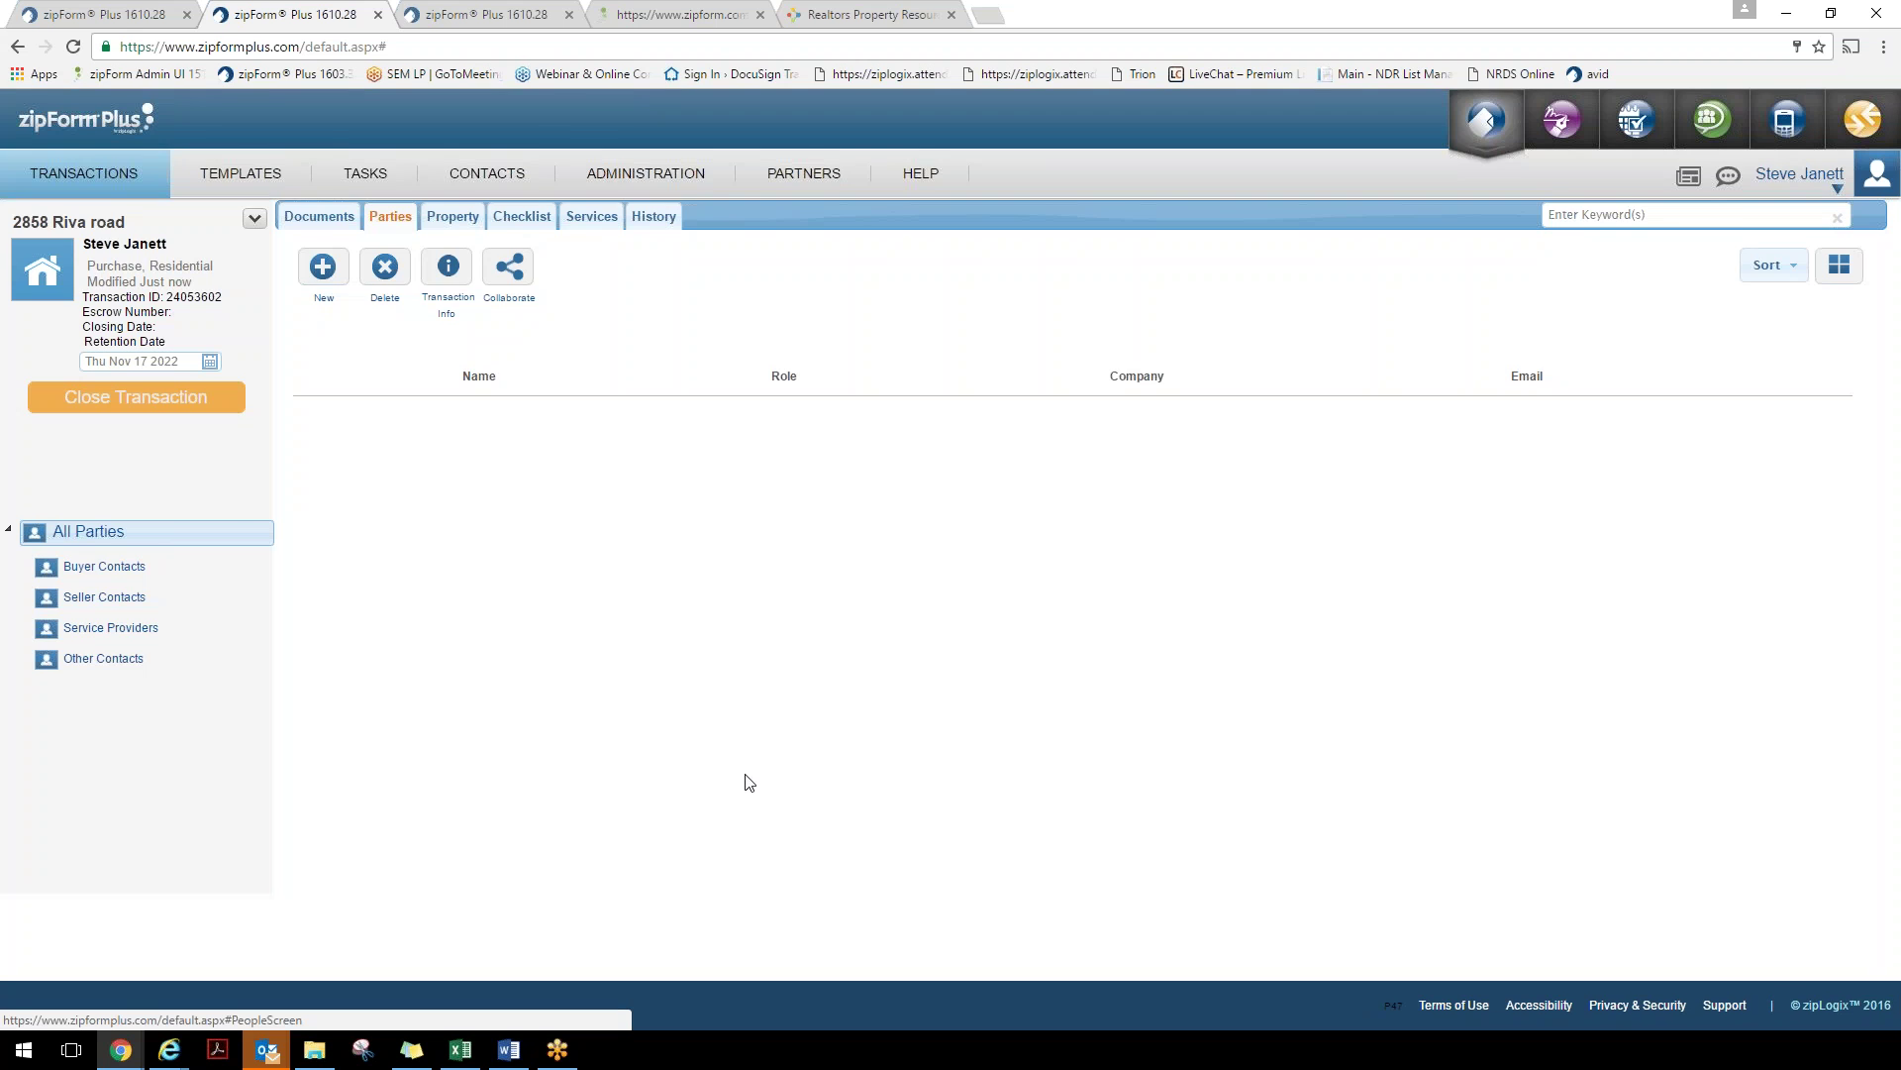
left_click(326, 273)
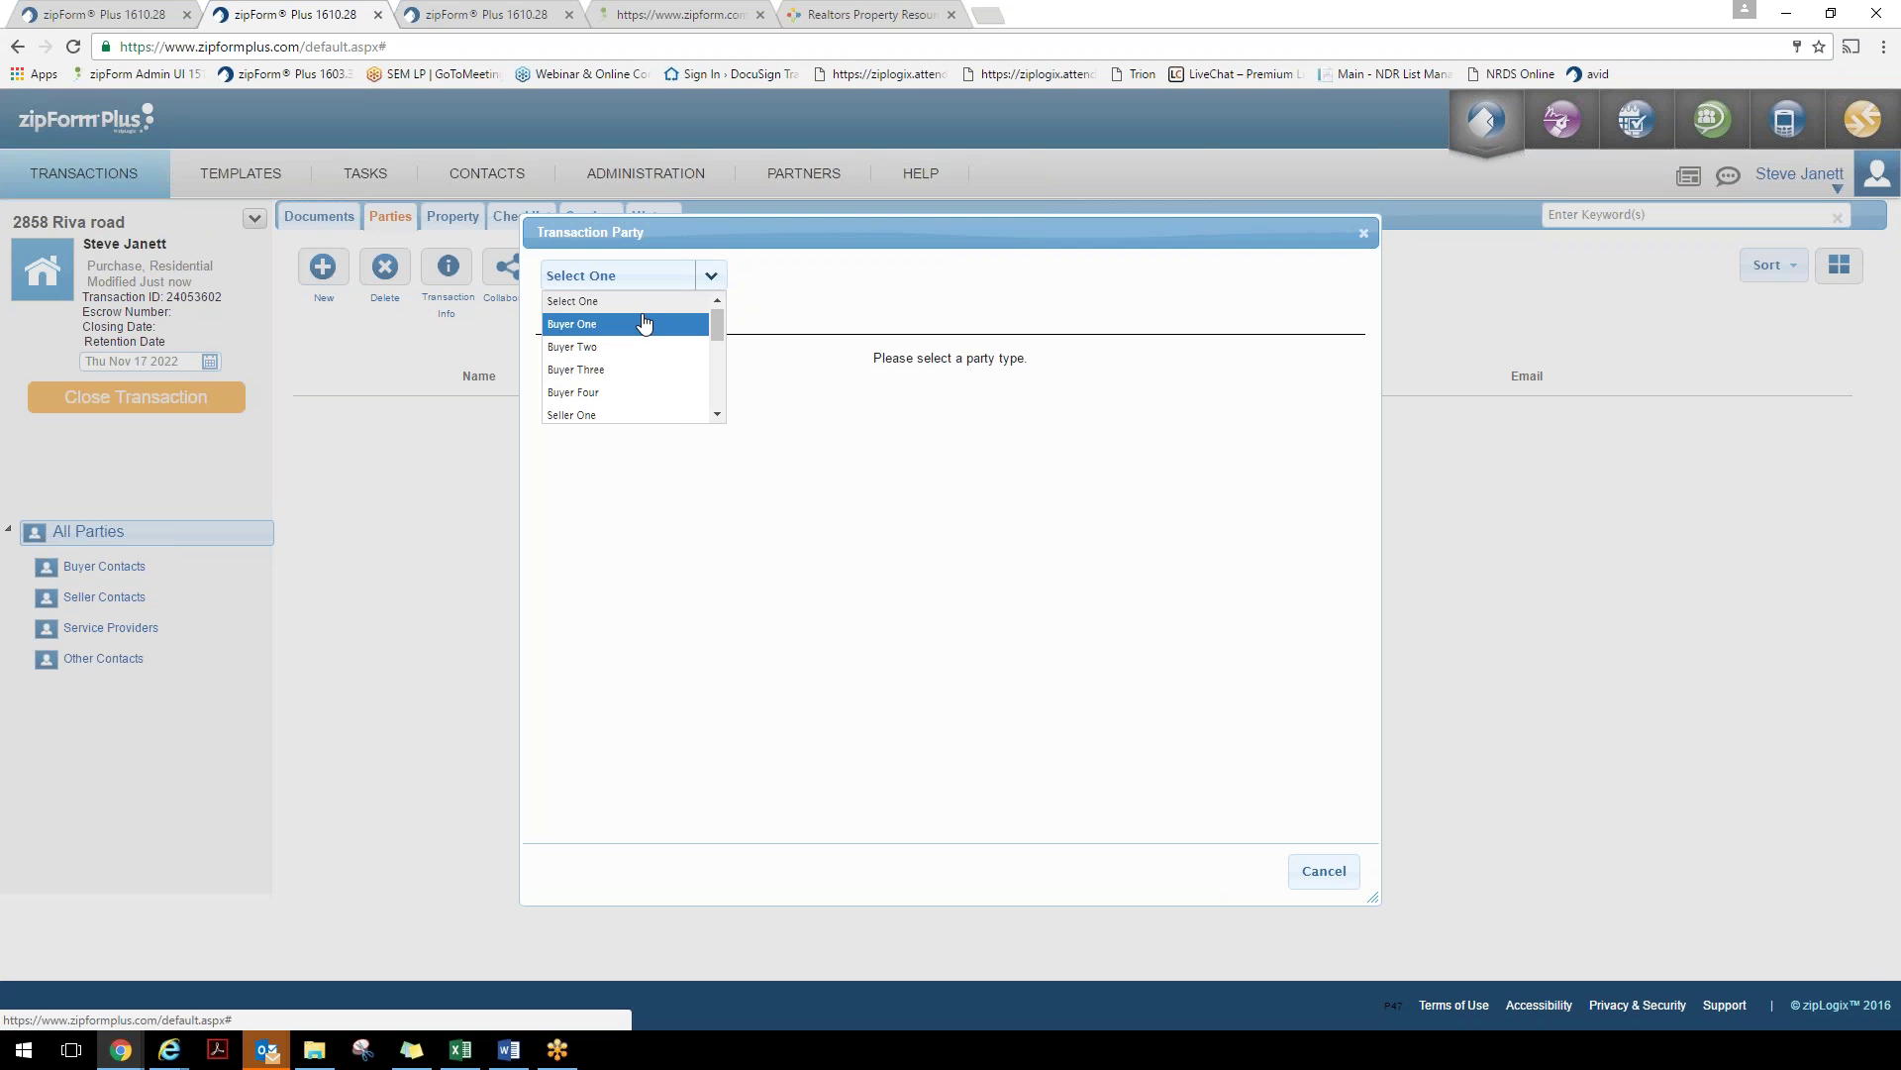
left_click(643, 324)
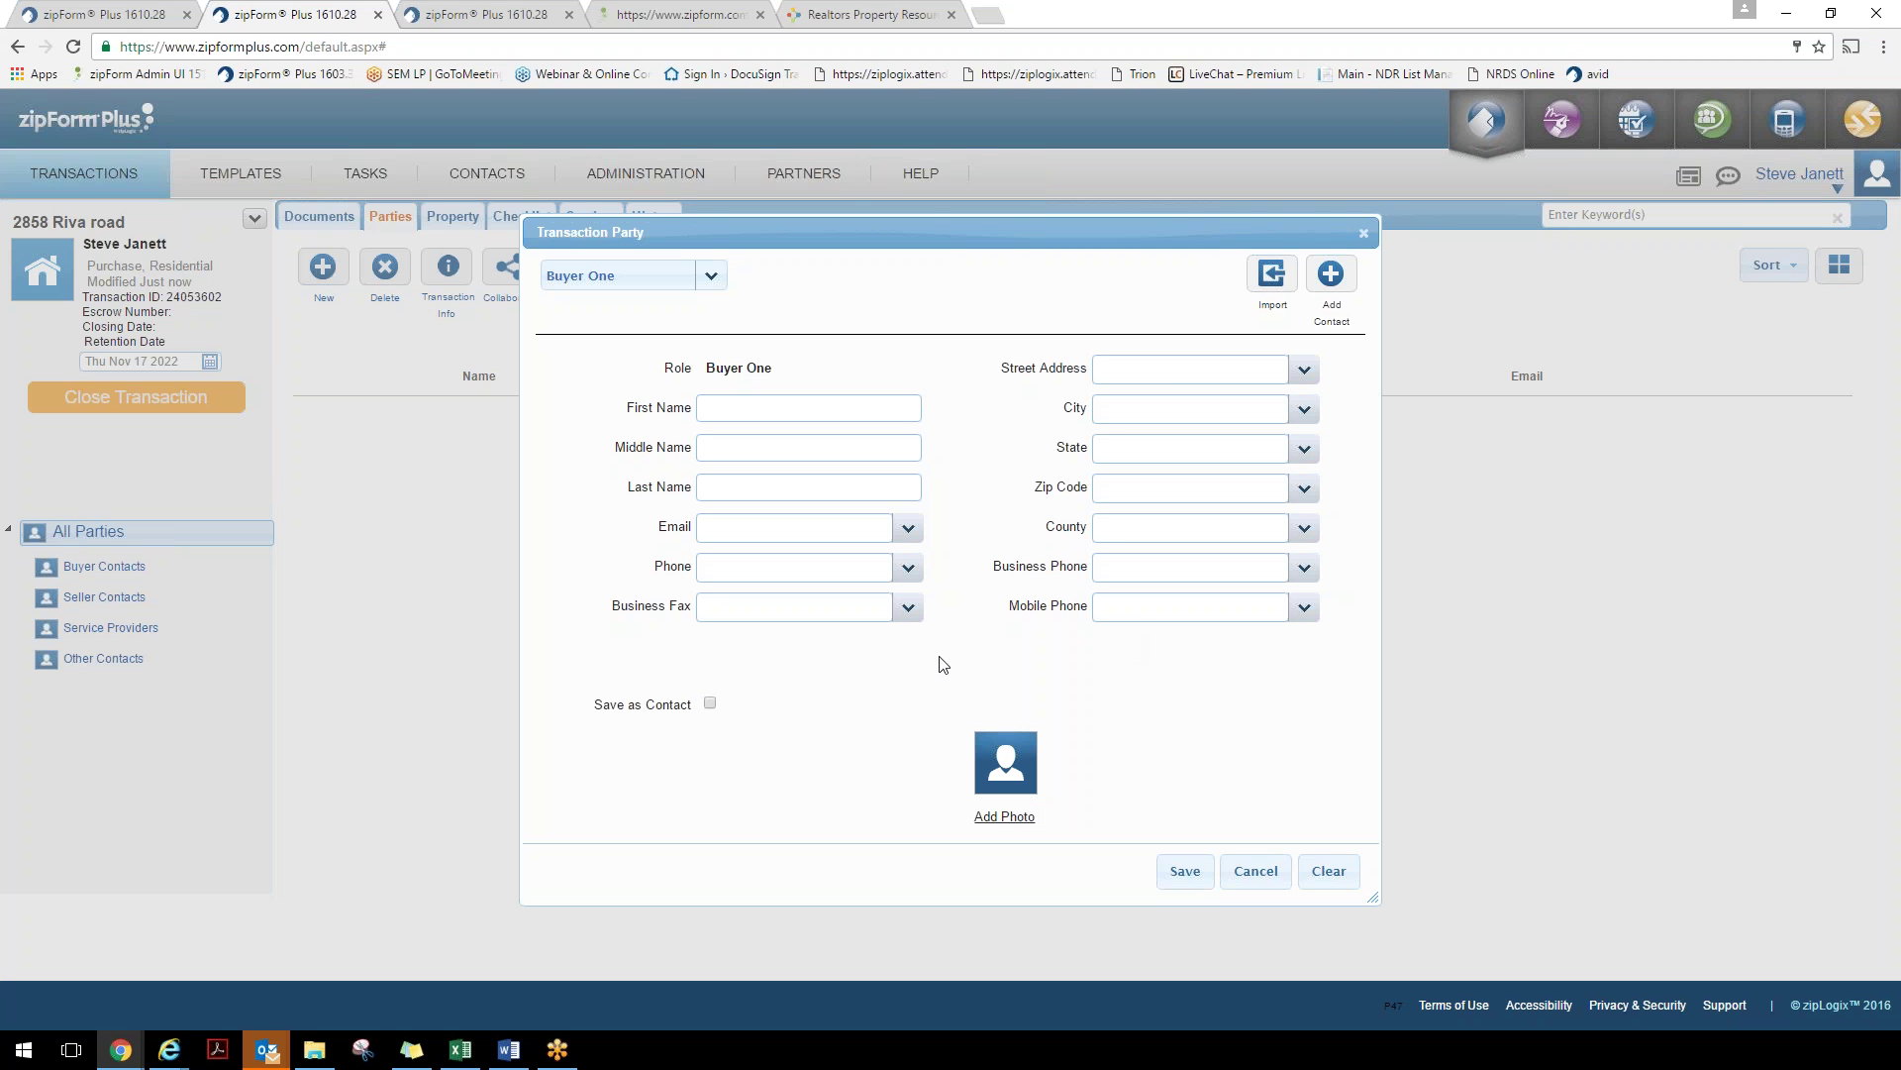
left_click_drag(595, 706, 679, 720)
left_click(710, 703)
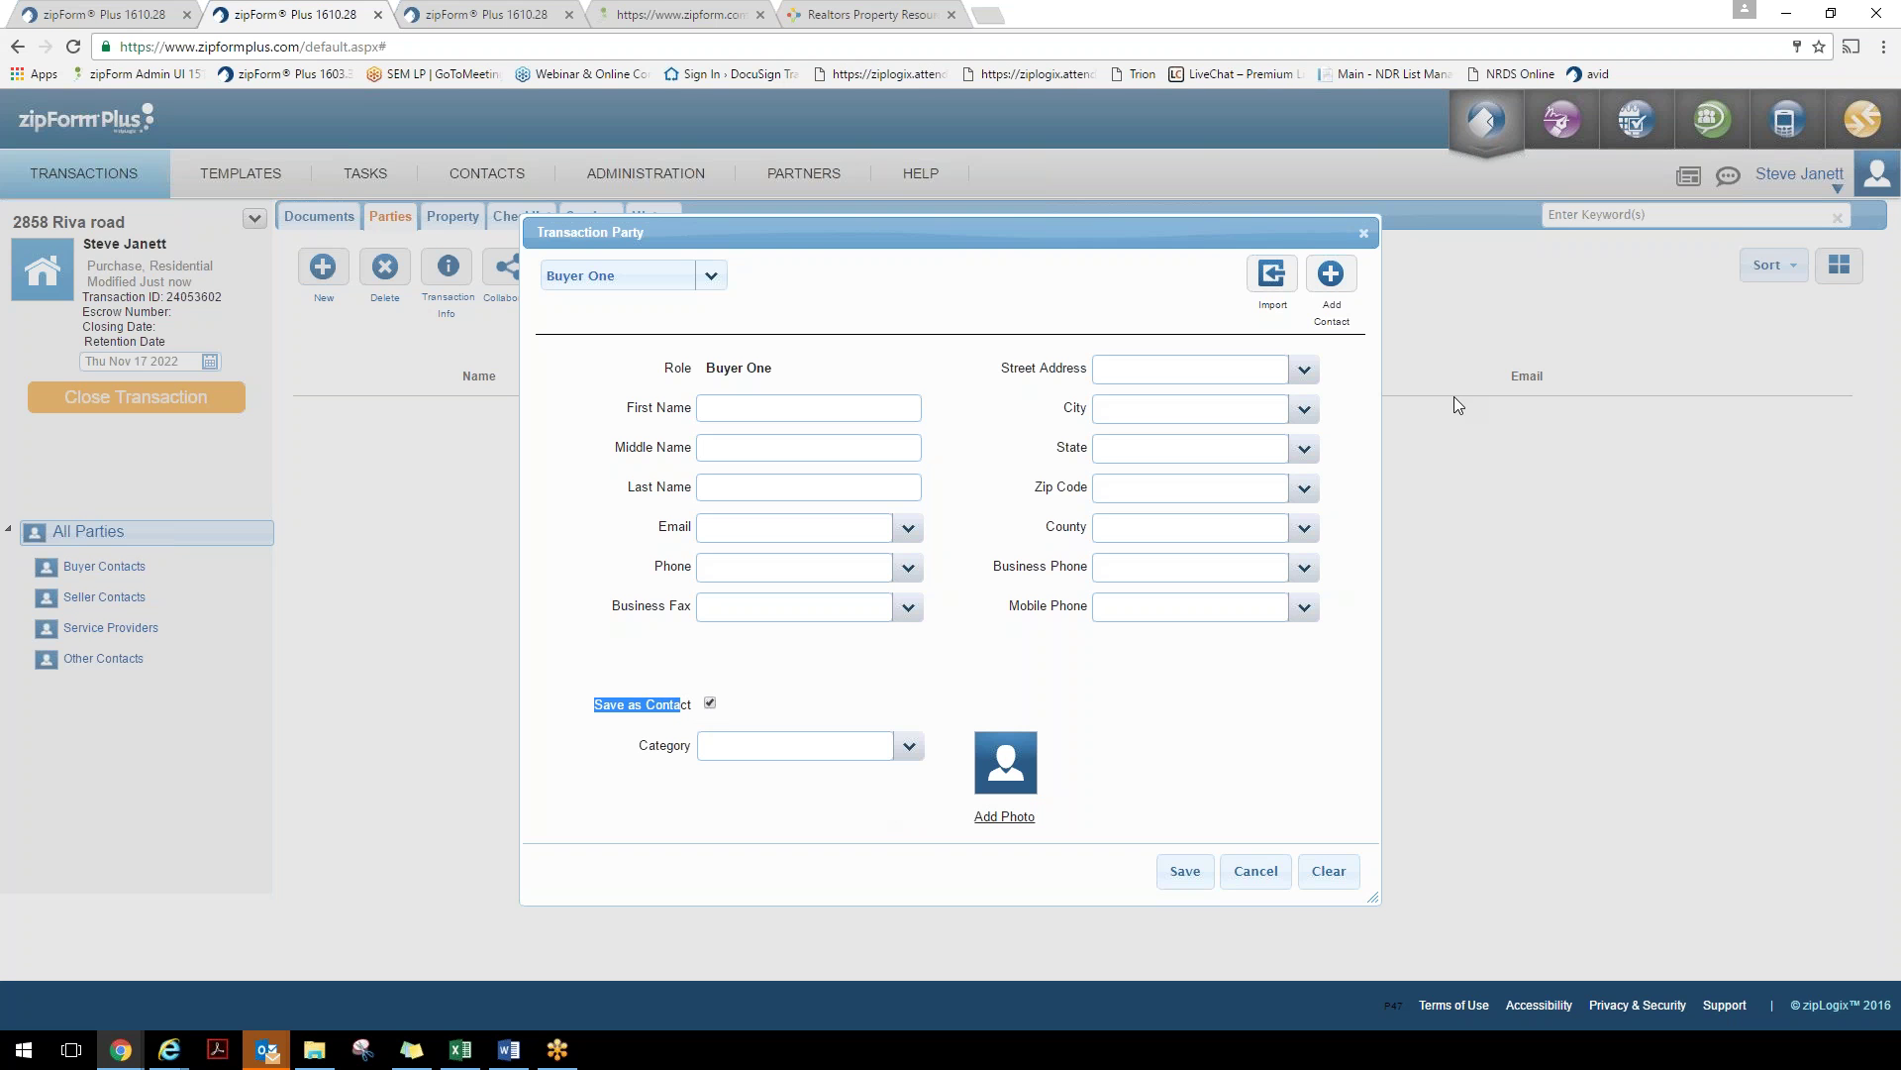
left_click(1332, 286)
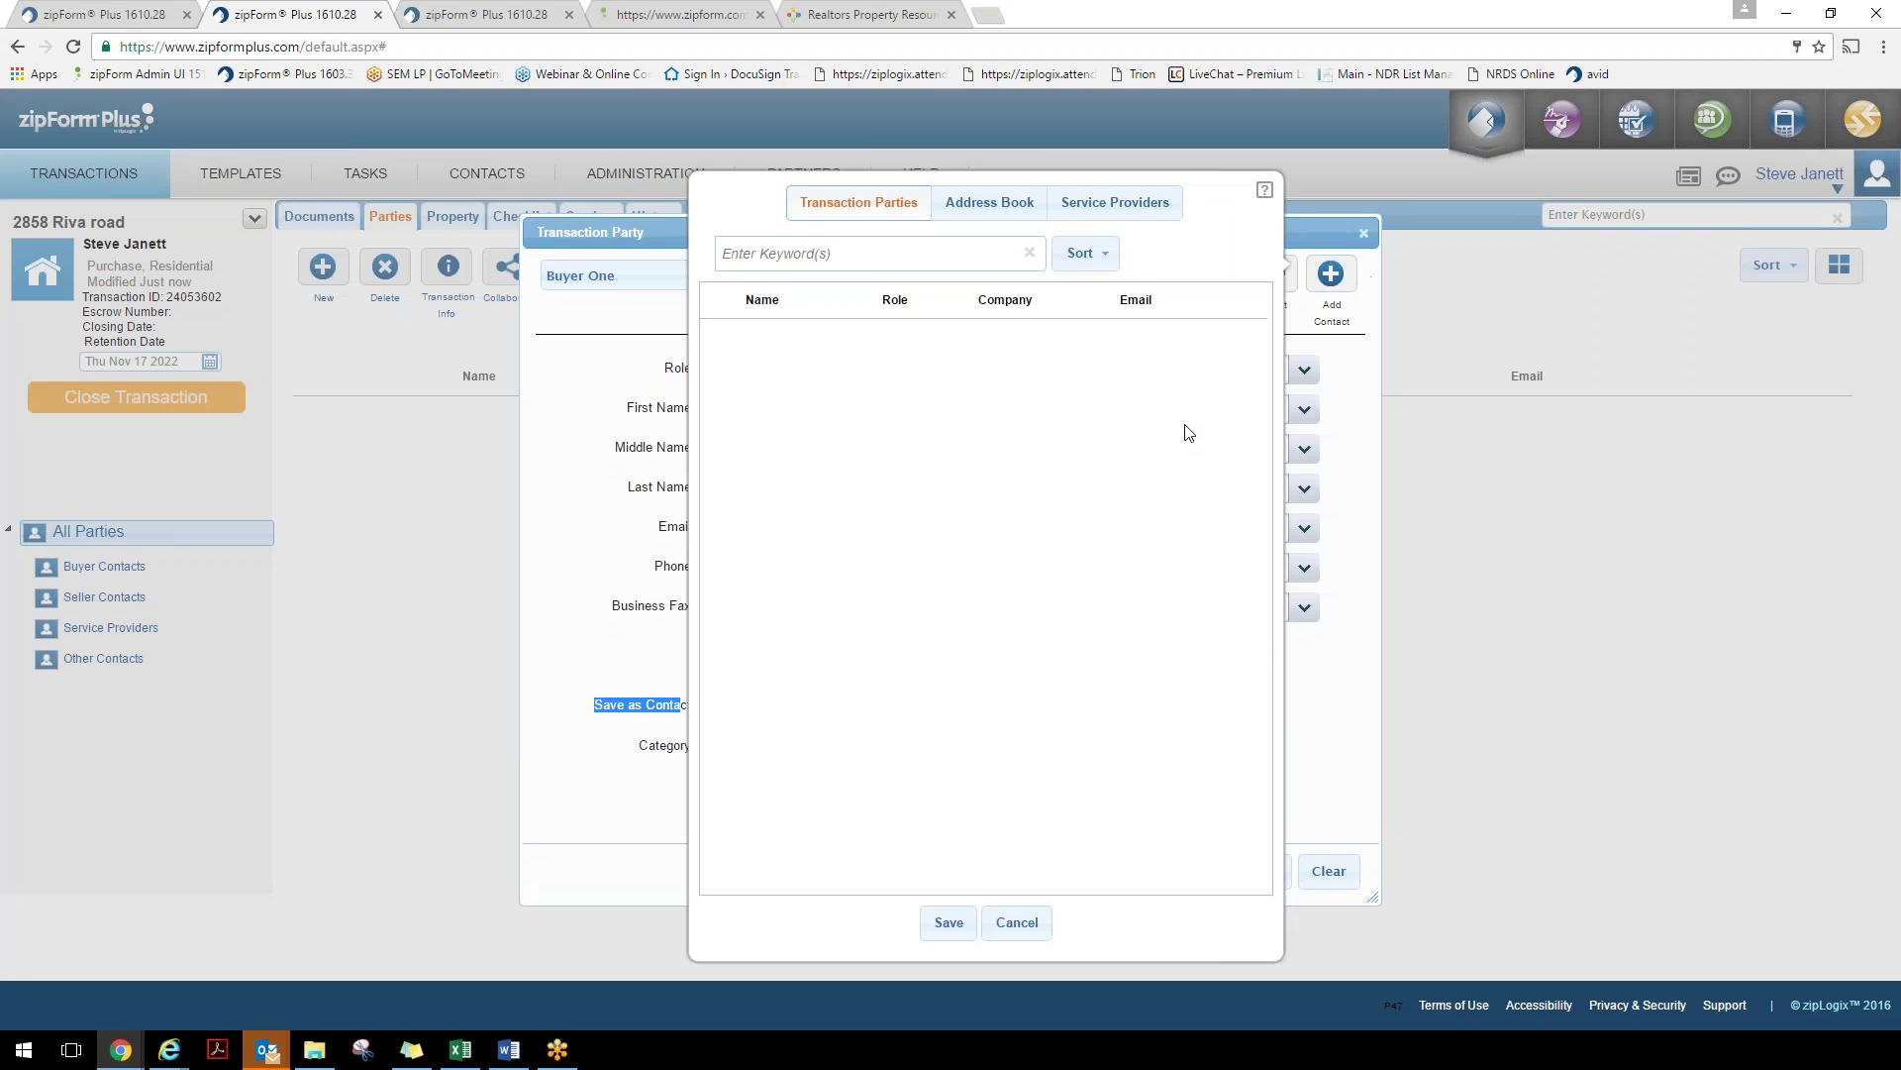
Import the first zipLogix address-book contact into the Buyer One form
left_click(985, 202)
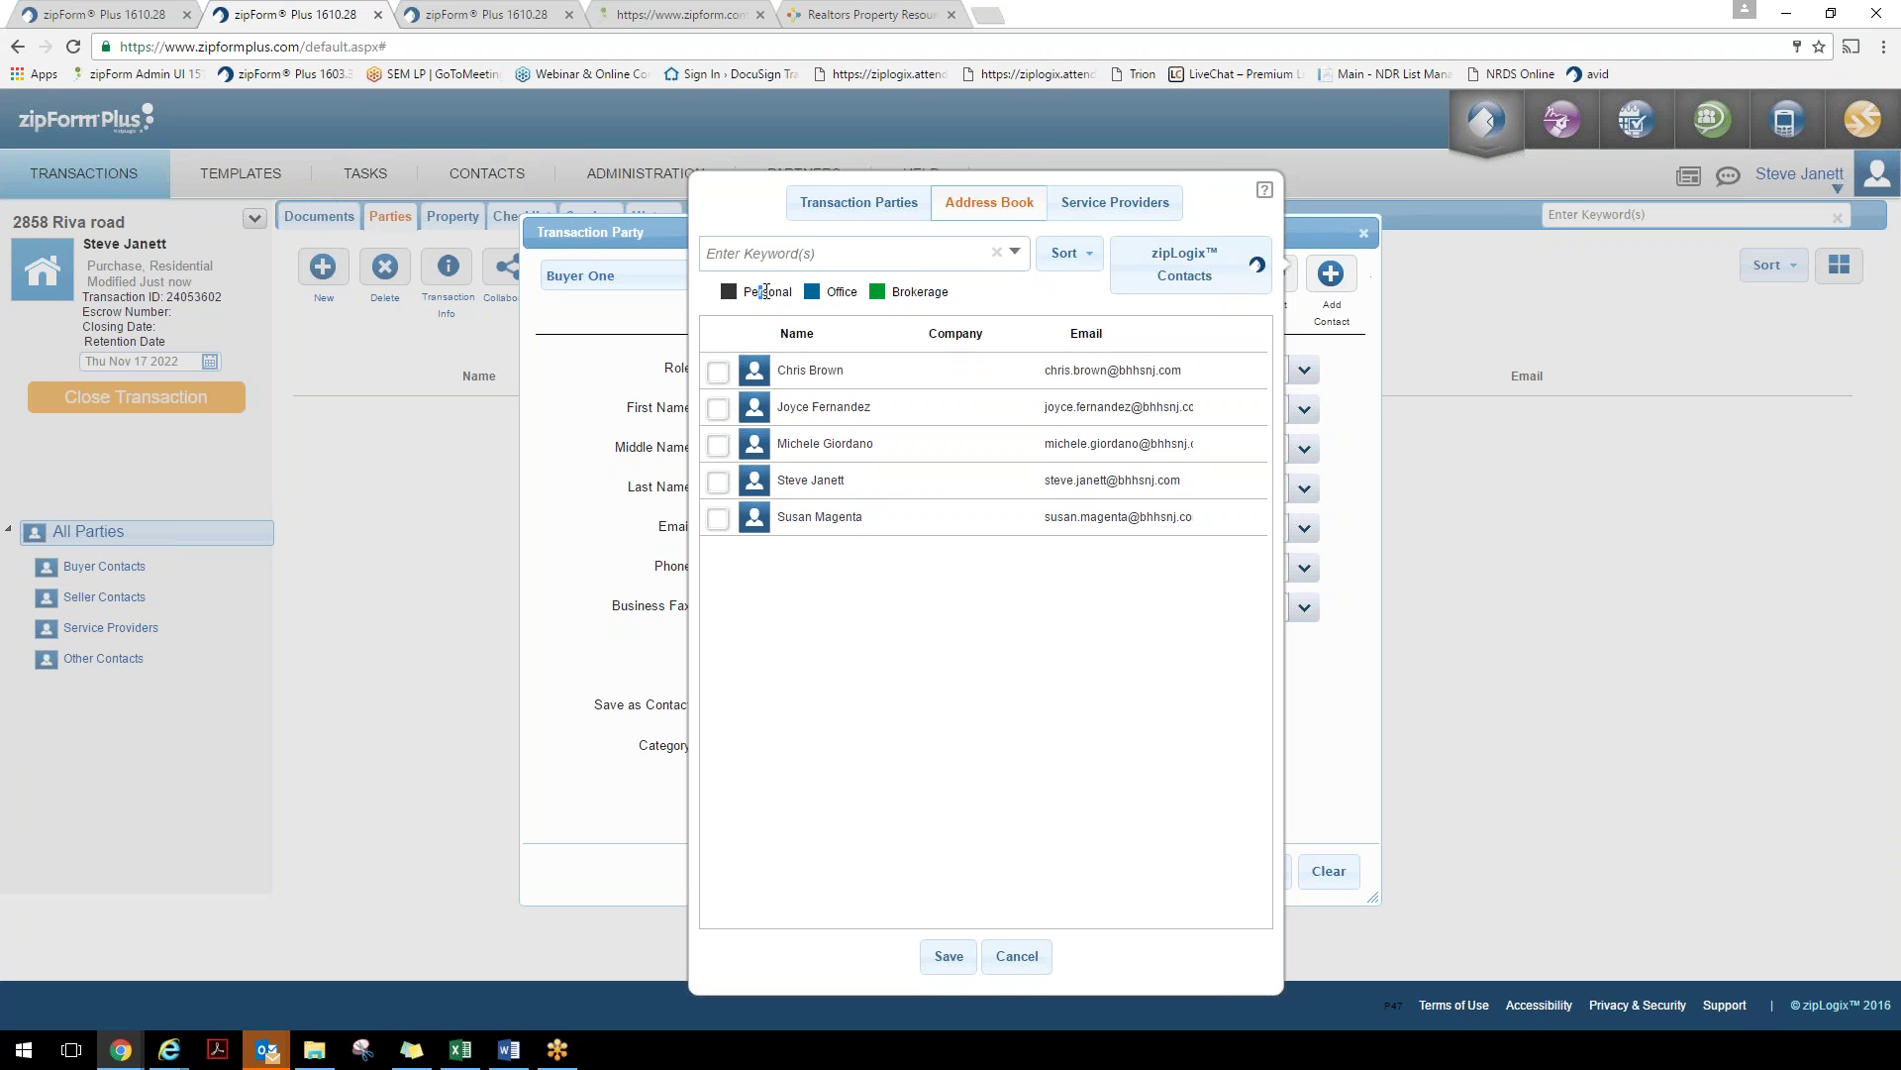
left_click_drag(757, 292, 827, 293)
left_click_drag(964, 293, 896, 294)
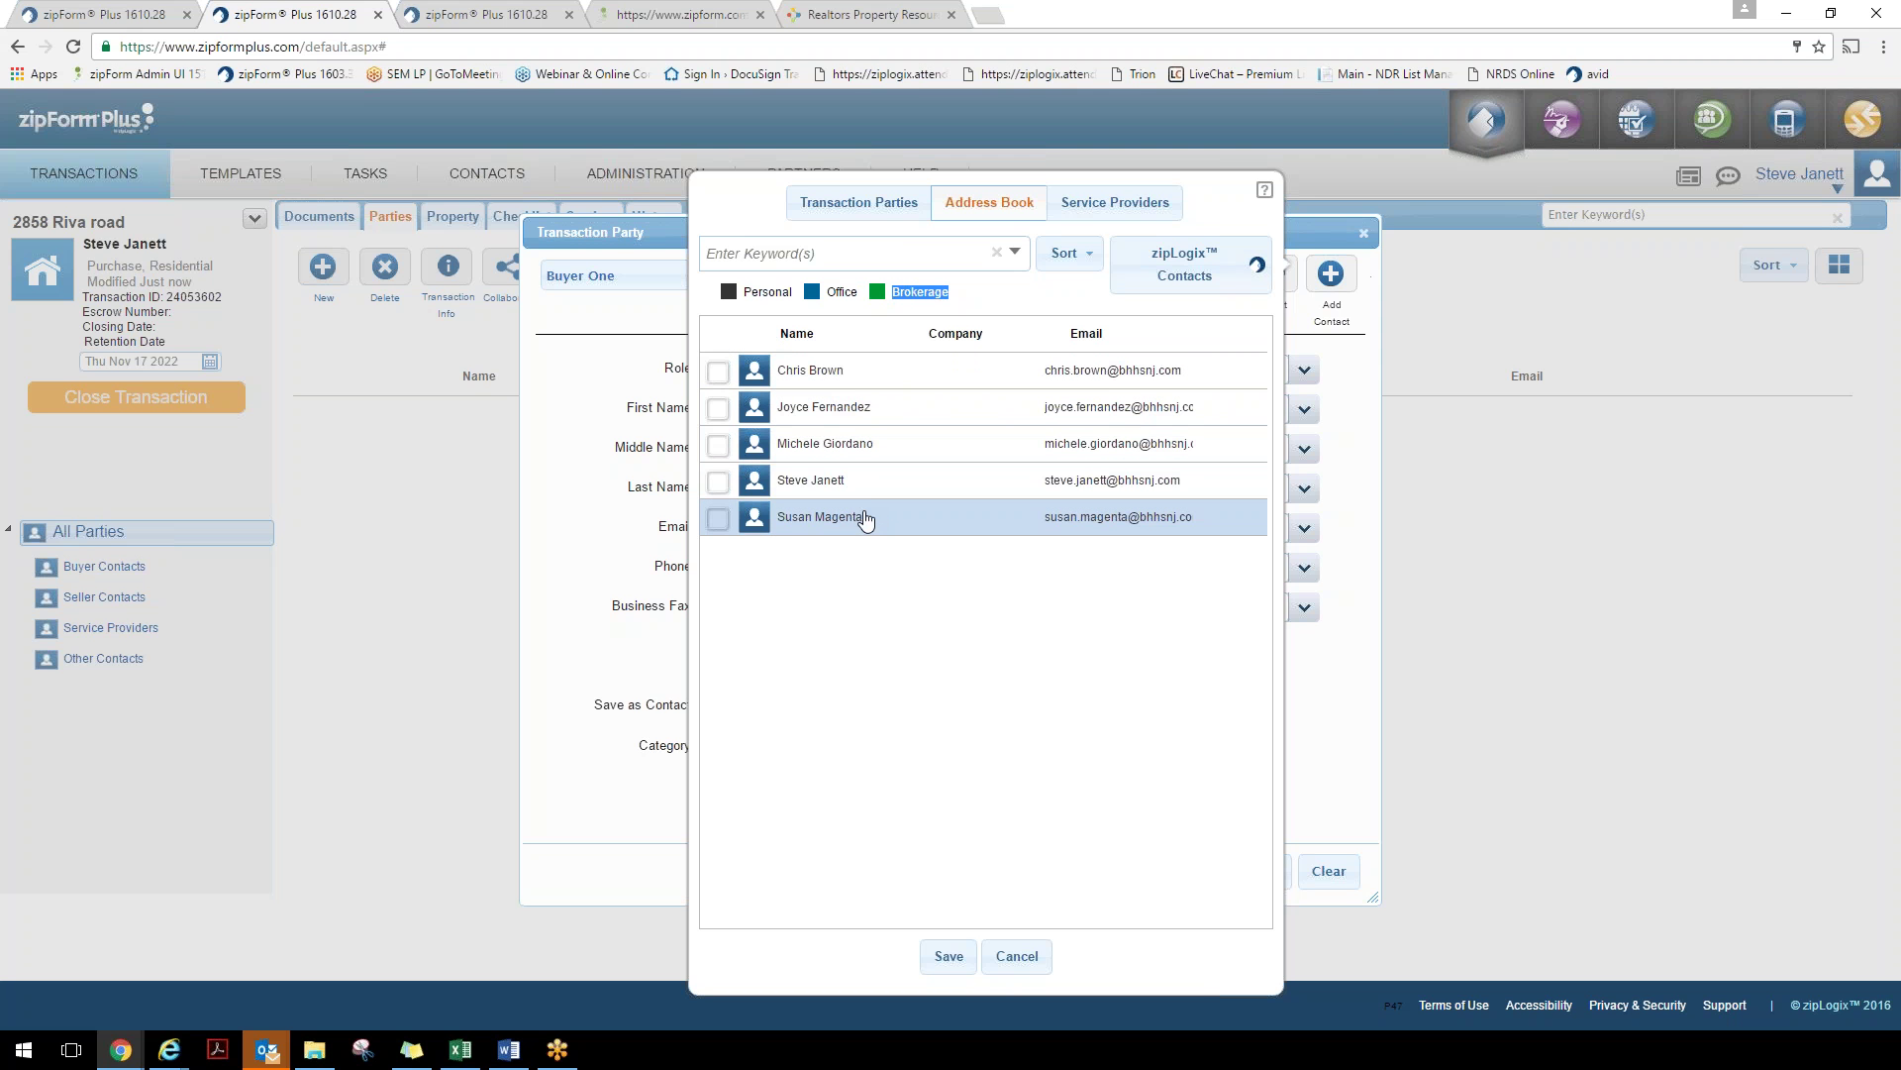
left_click(1218, 276)
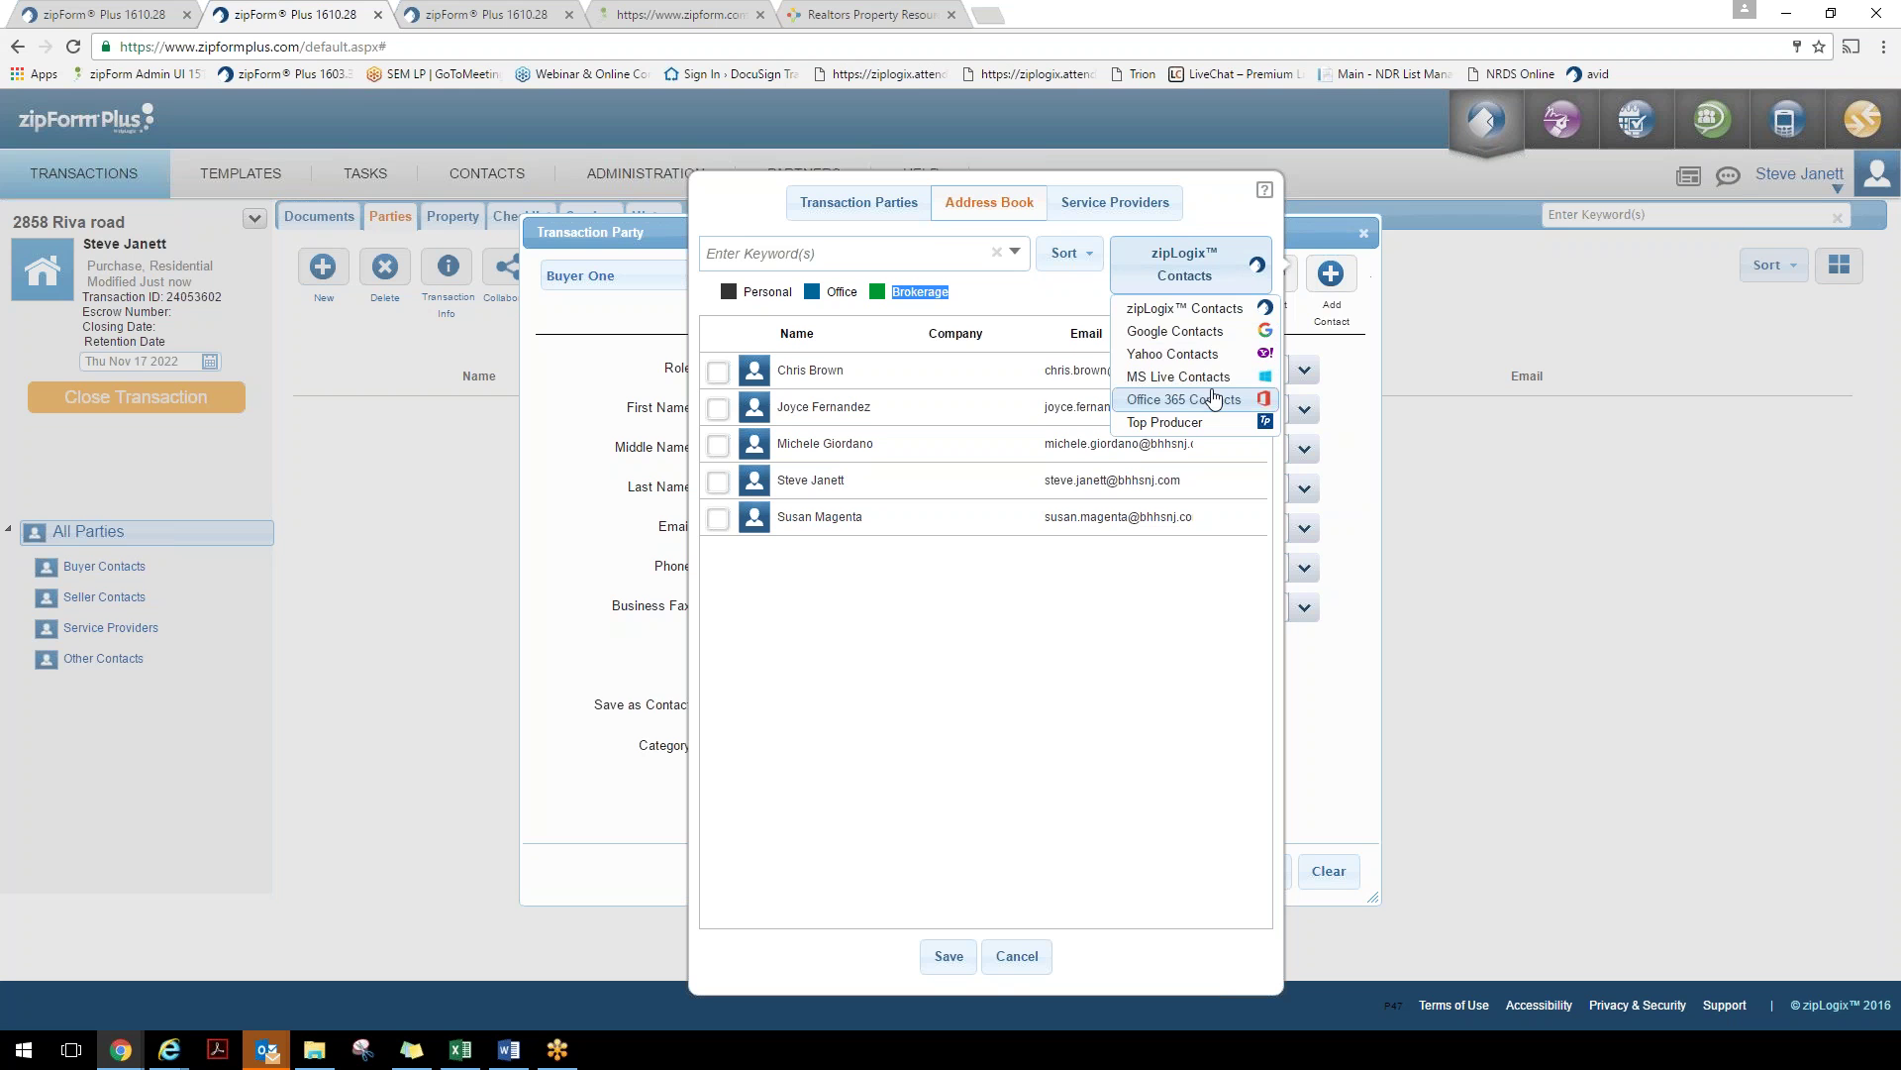
left_click(1226, 311)
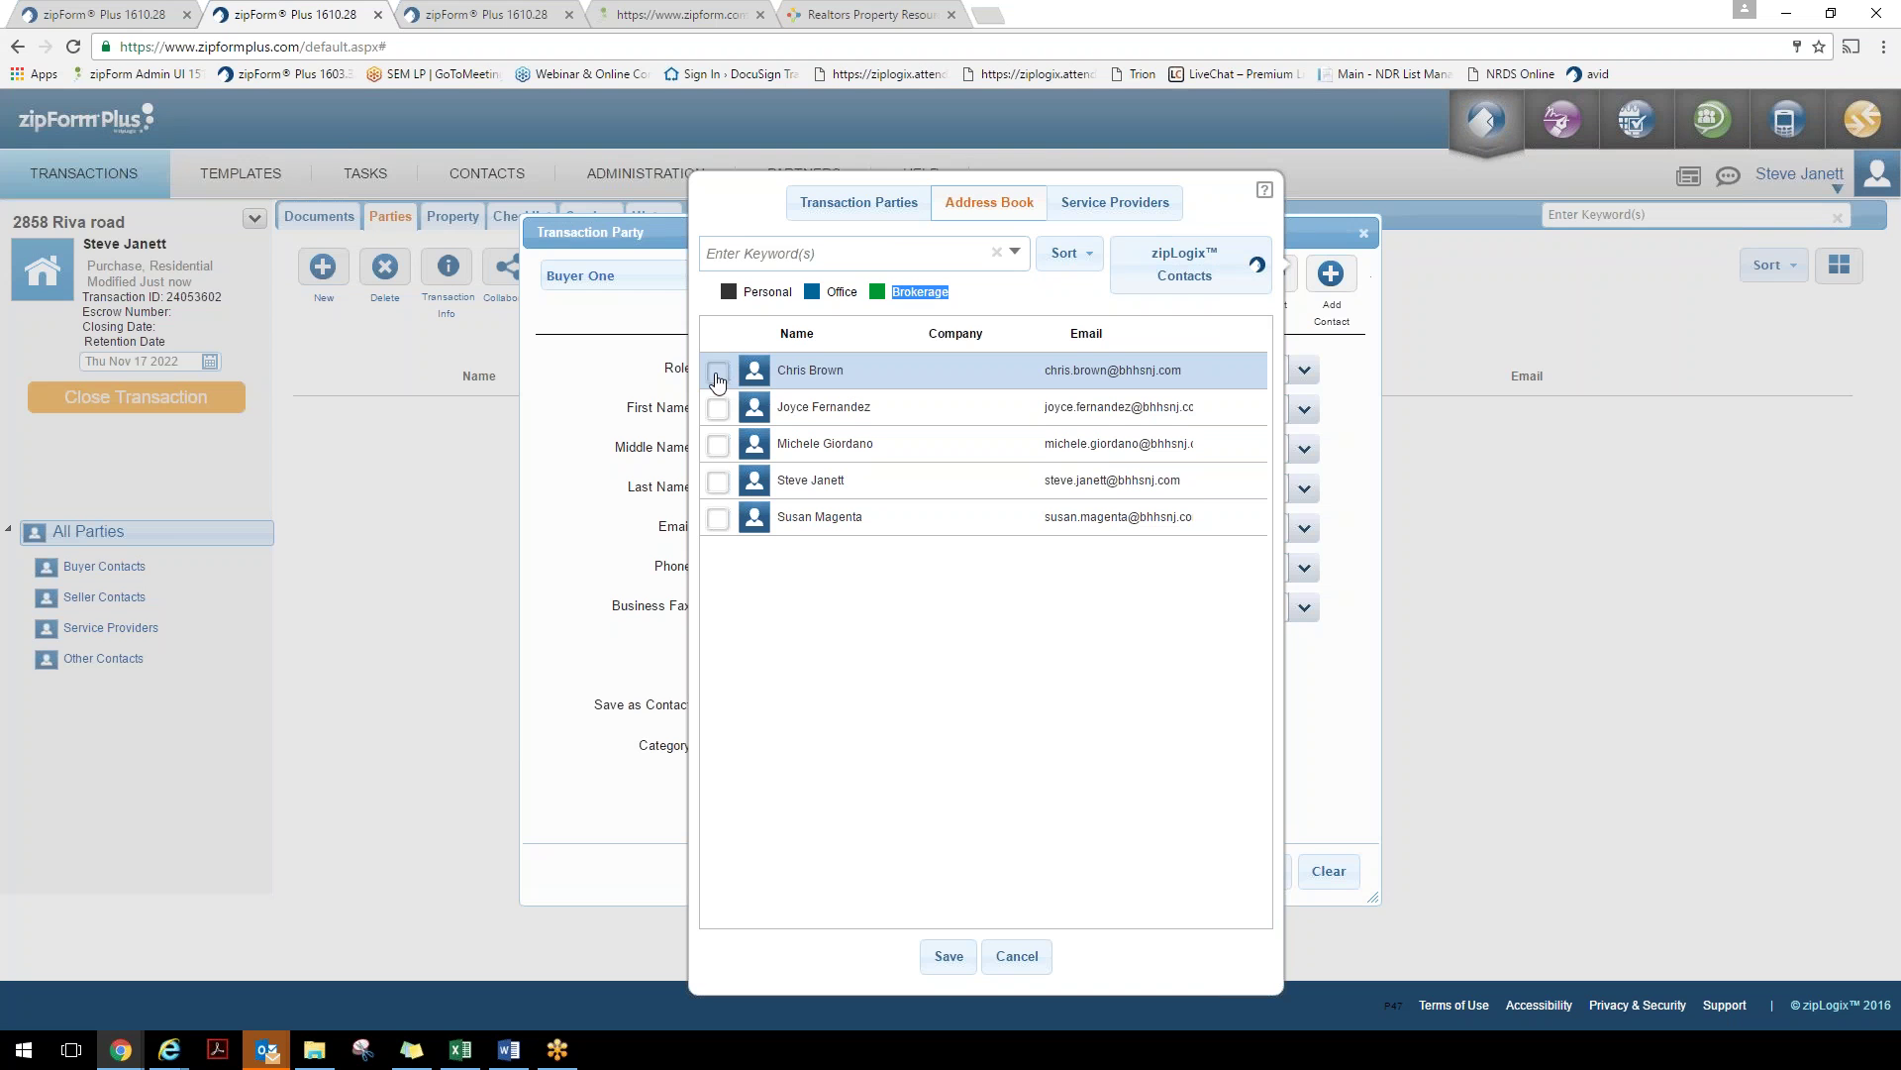
left_click(719, 374)
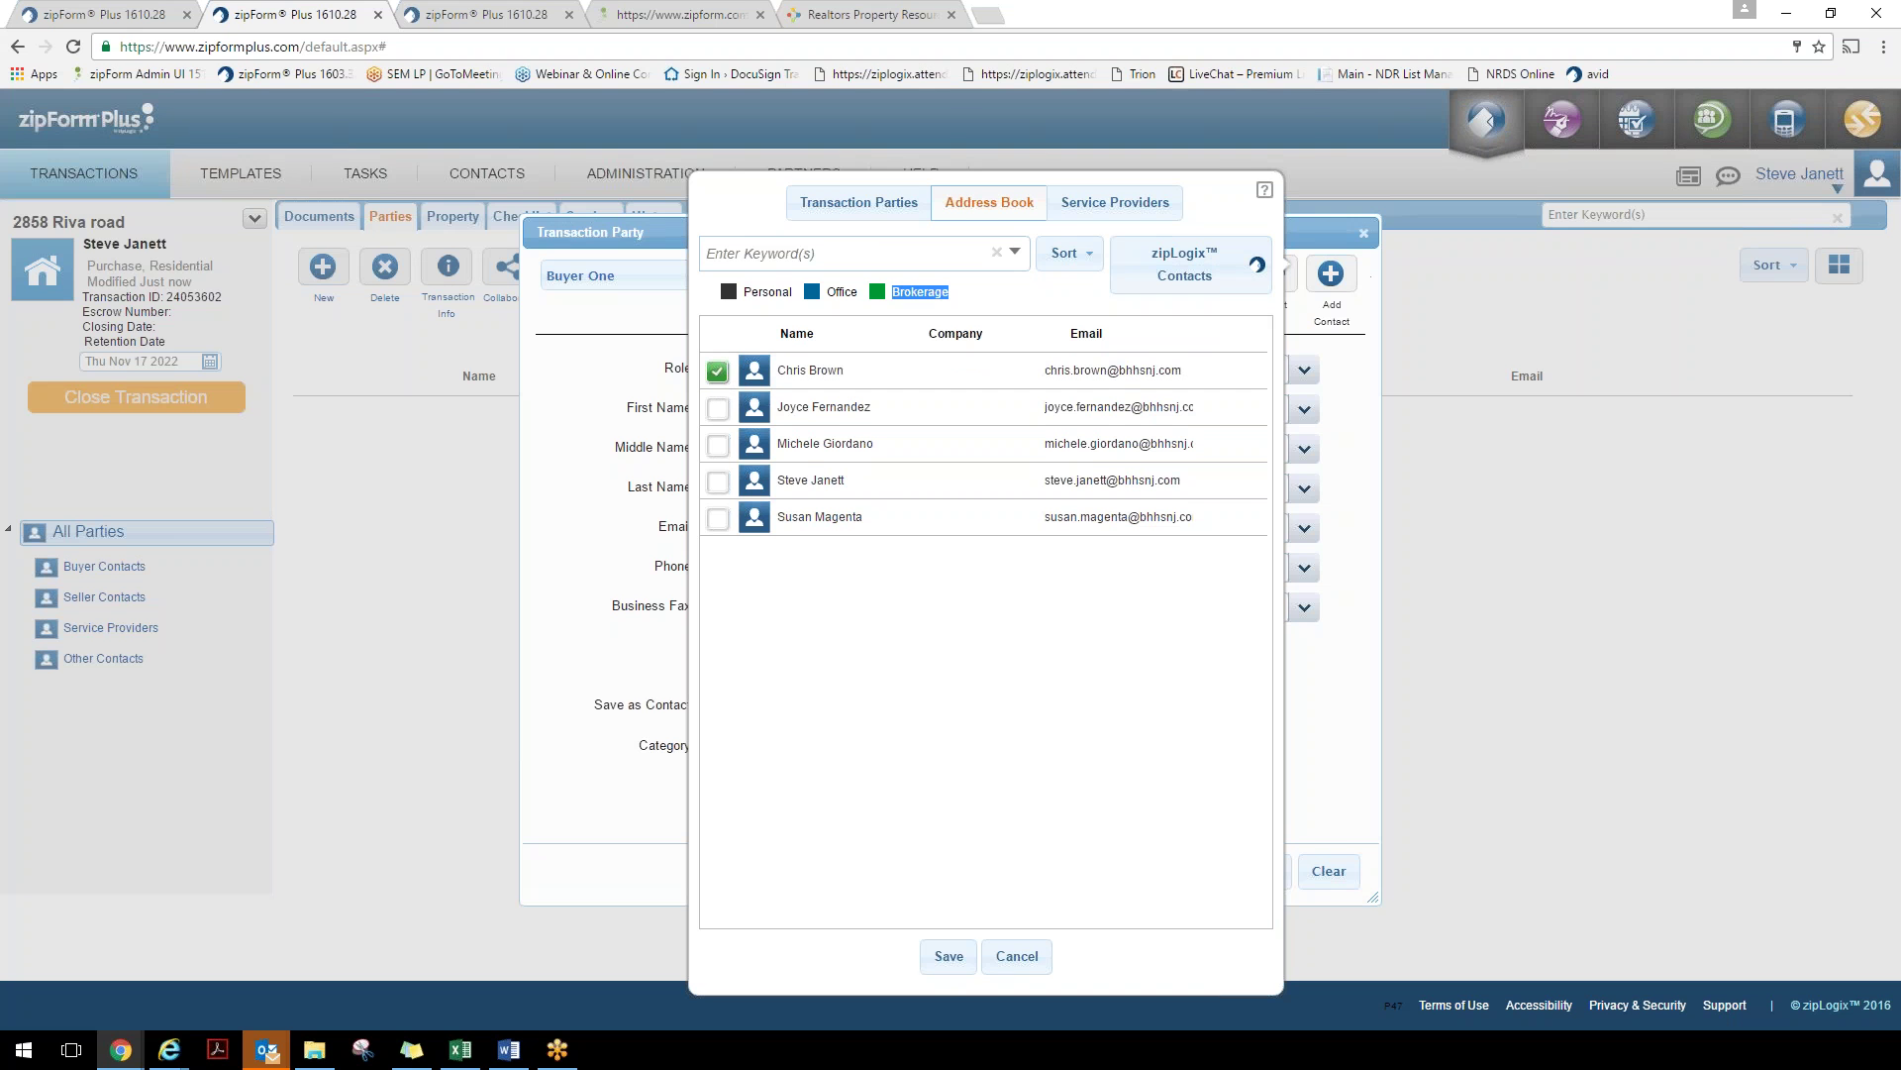
left_click(949, 957)
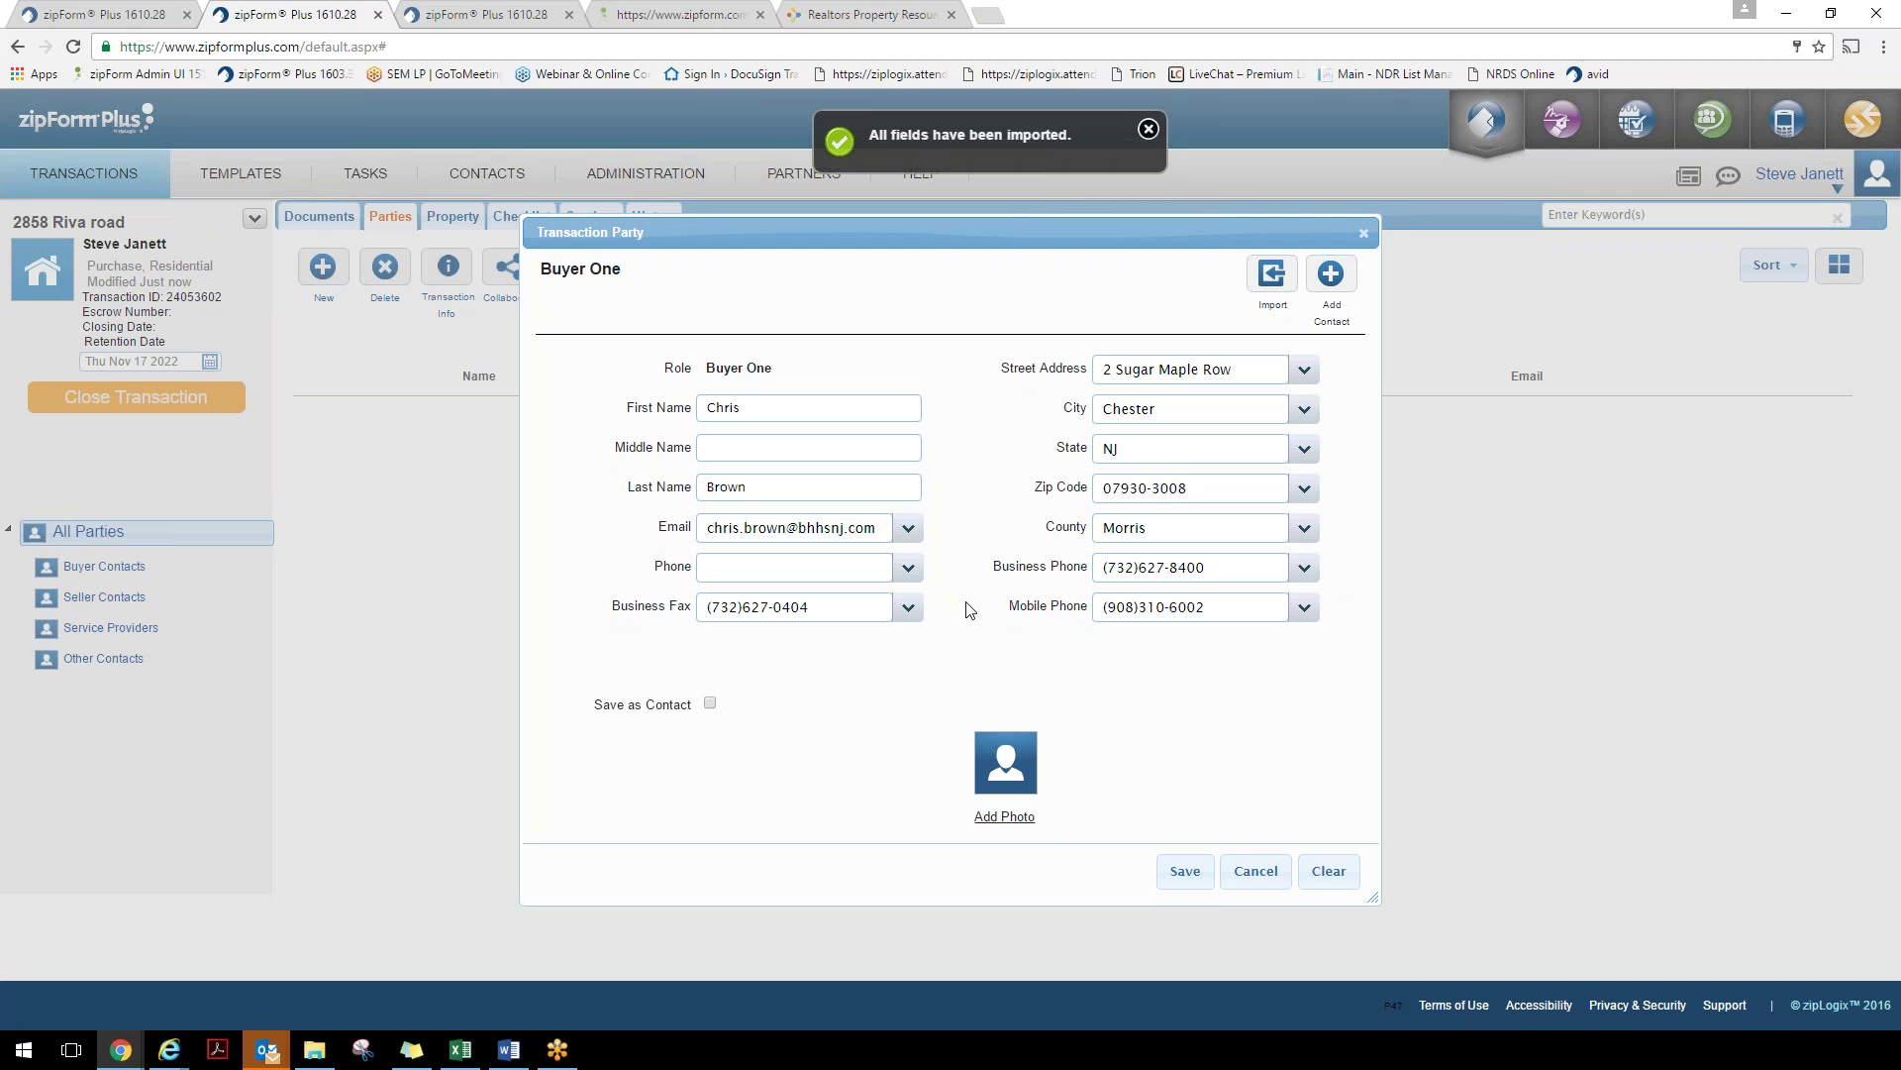
left_click_drag(881, 527, 649, 541)
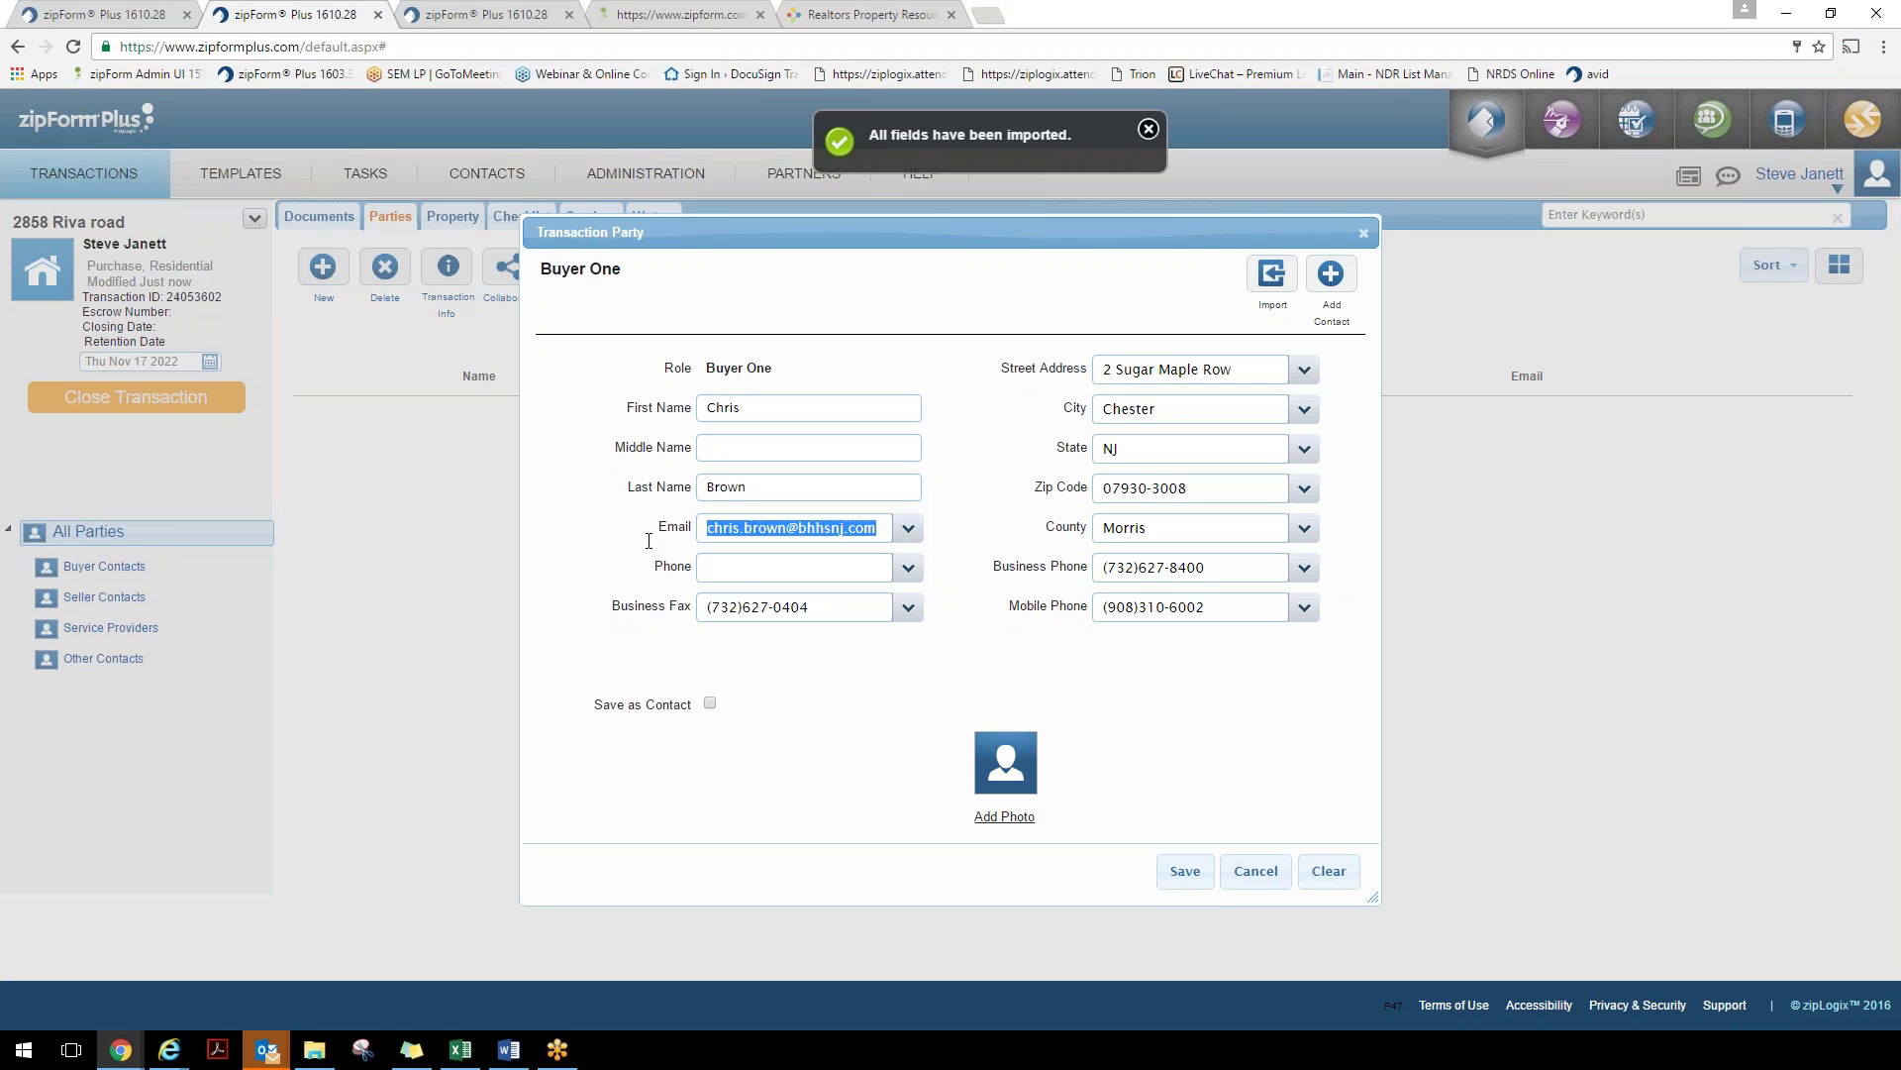
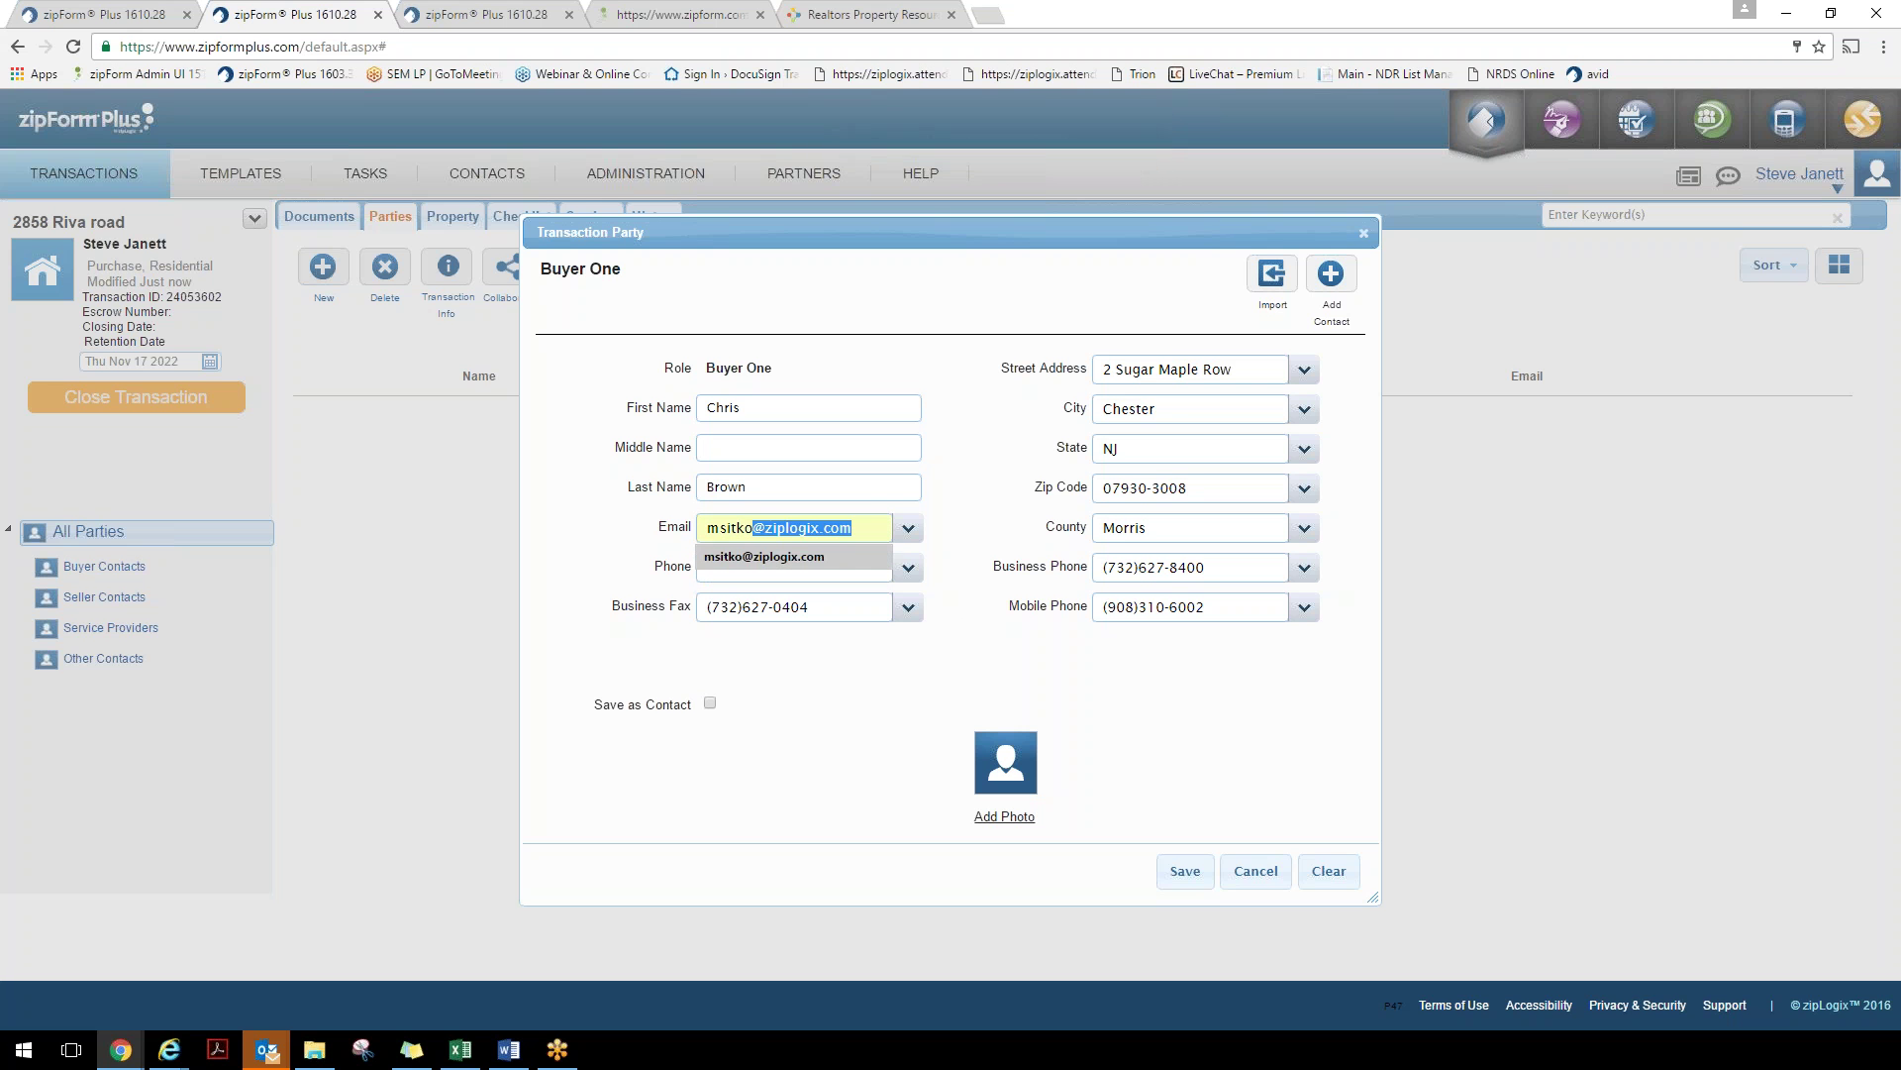
key("Return")
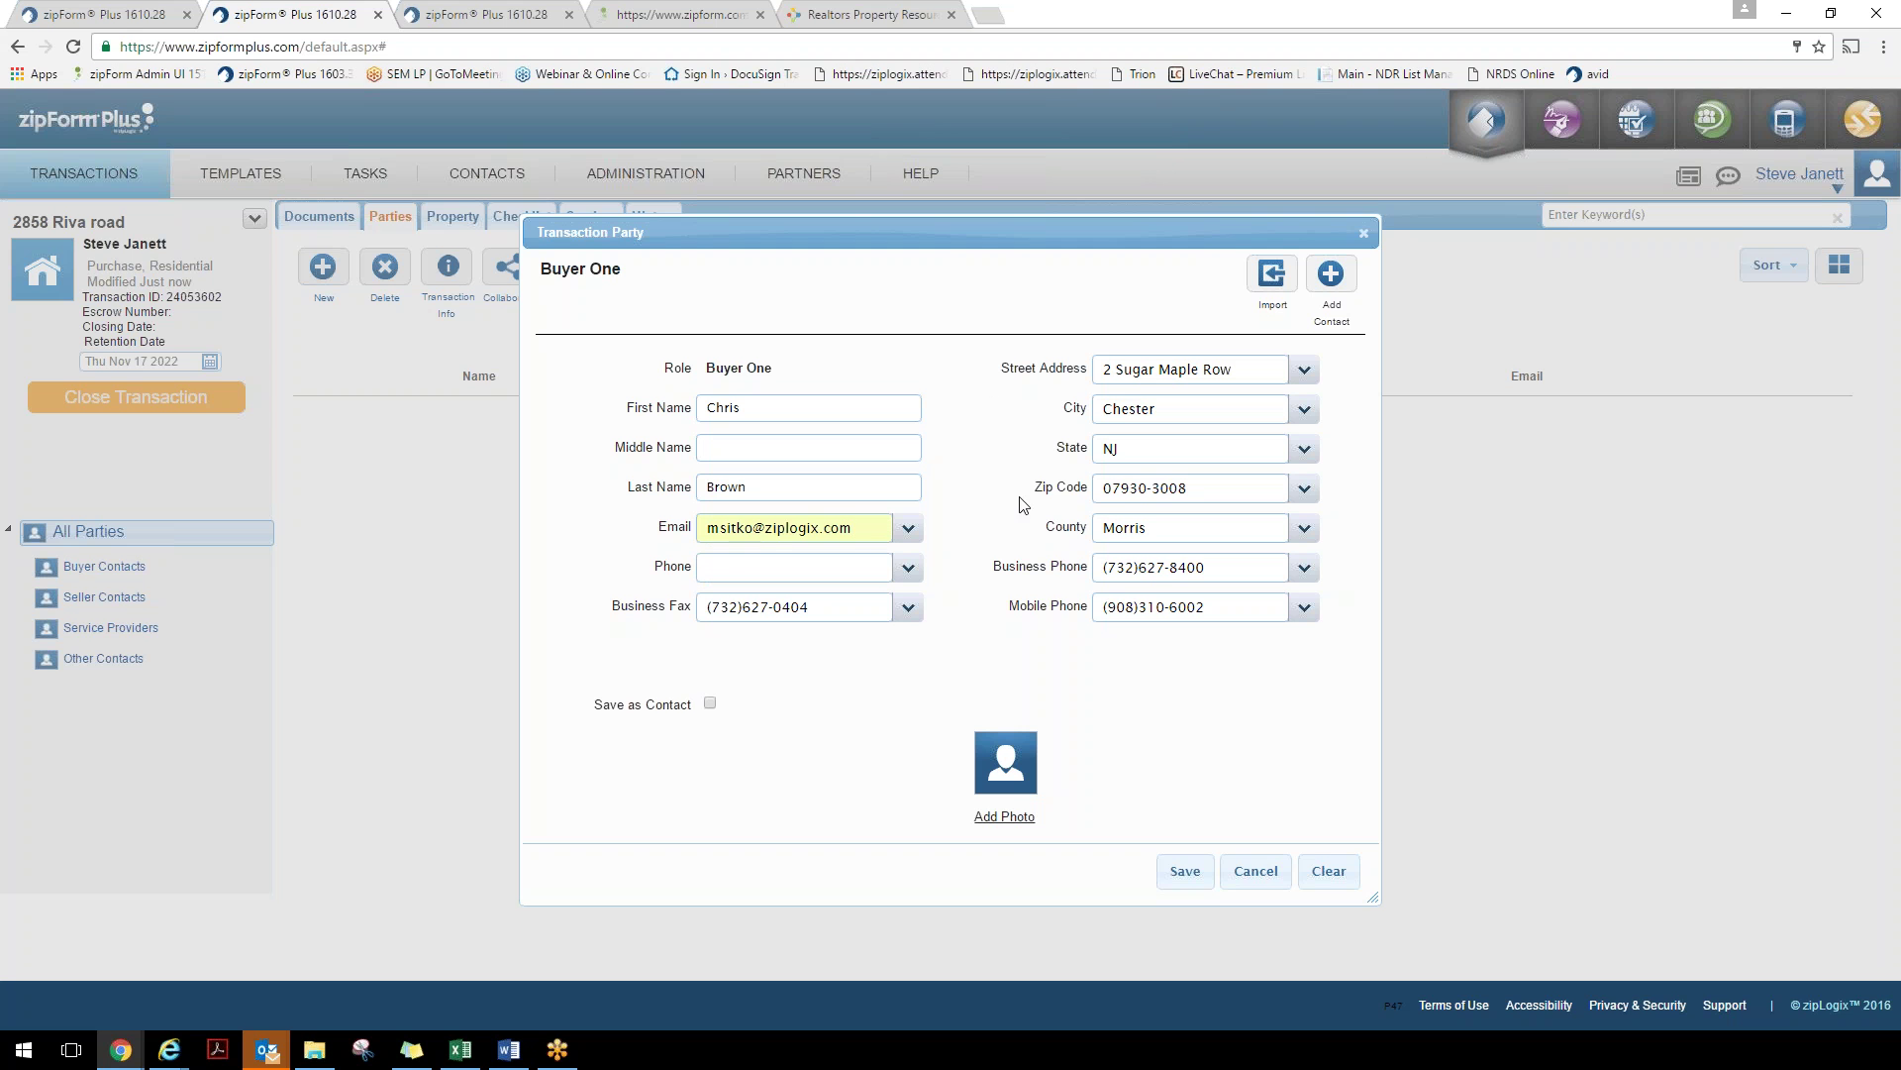
left_click(1189, 876)
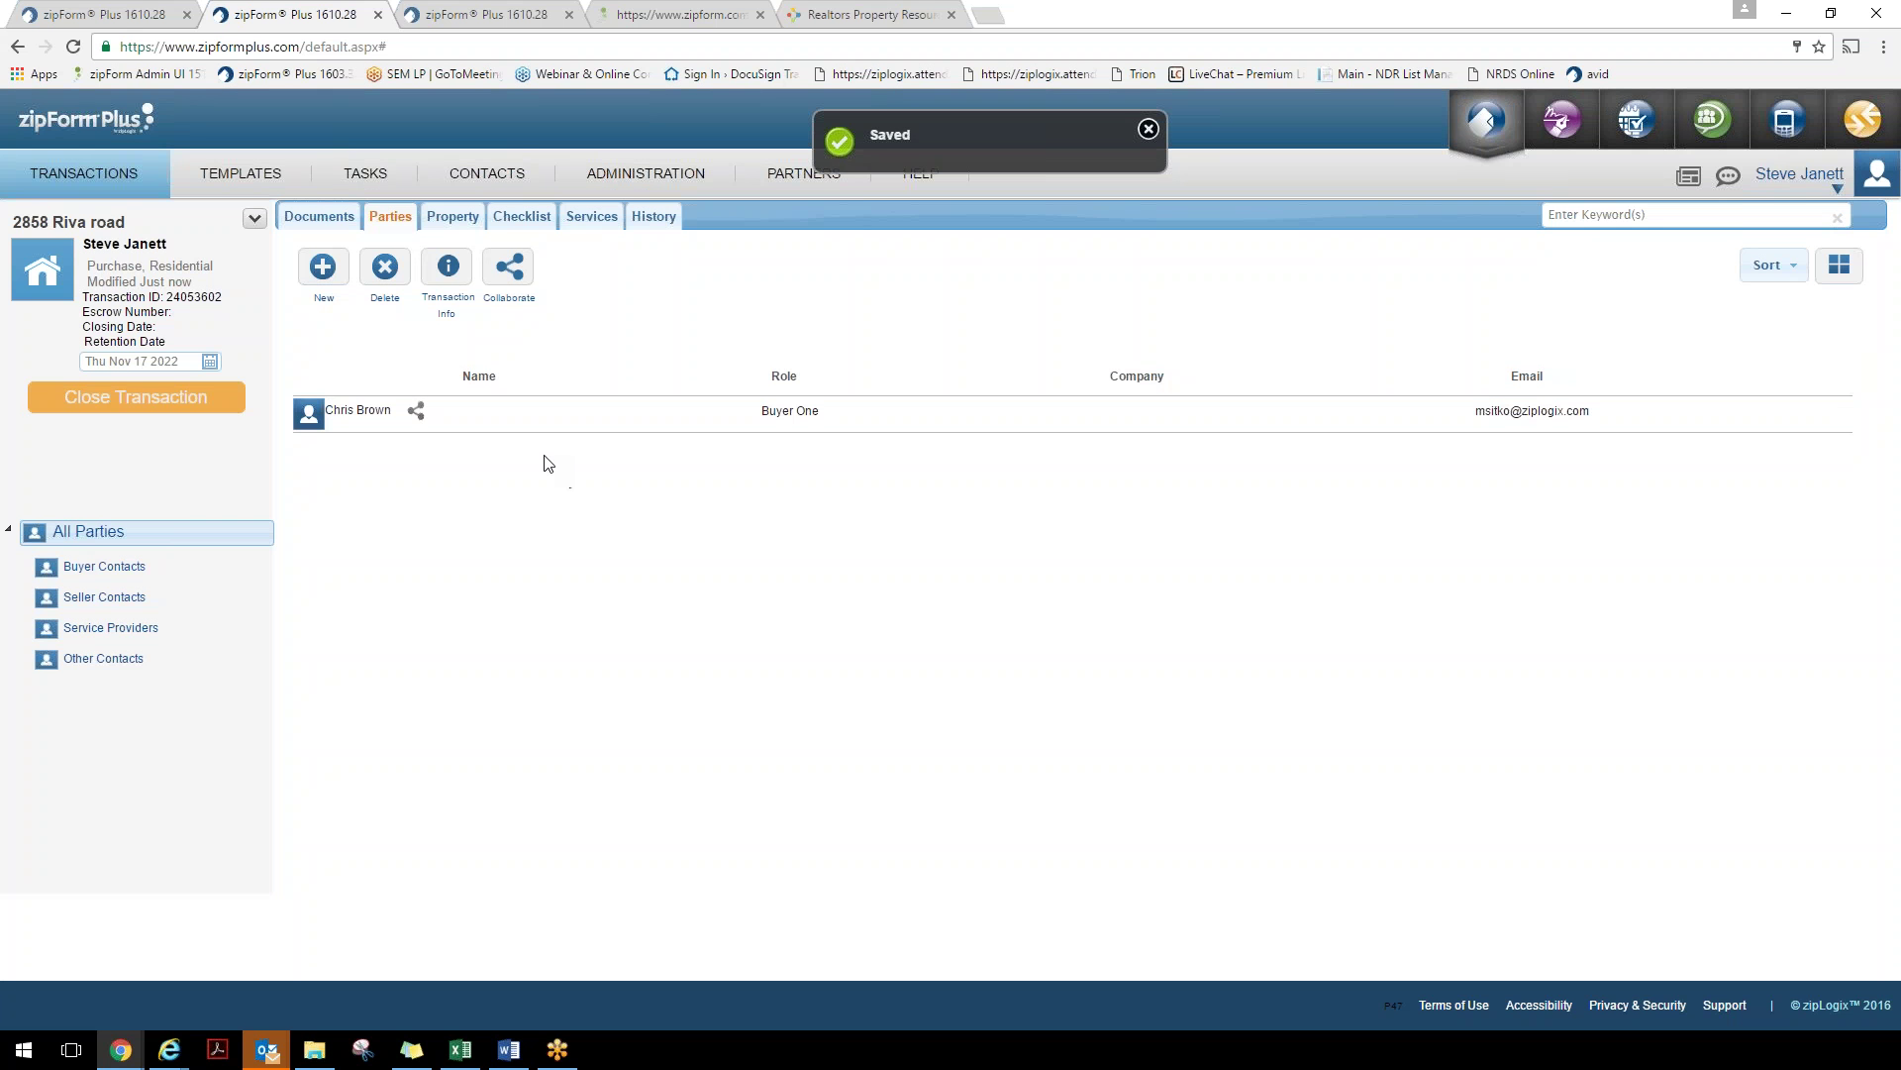
Add a Buyer Two party imported from the last address-book contact and save it
left_click(323, 270)
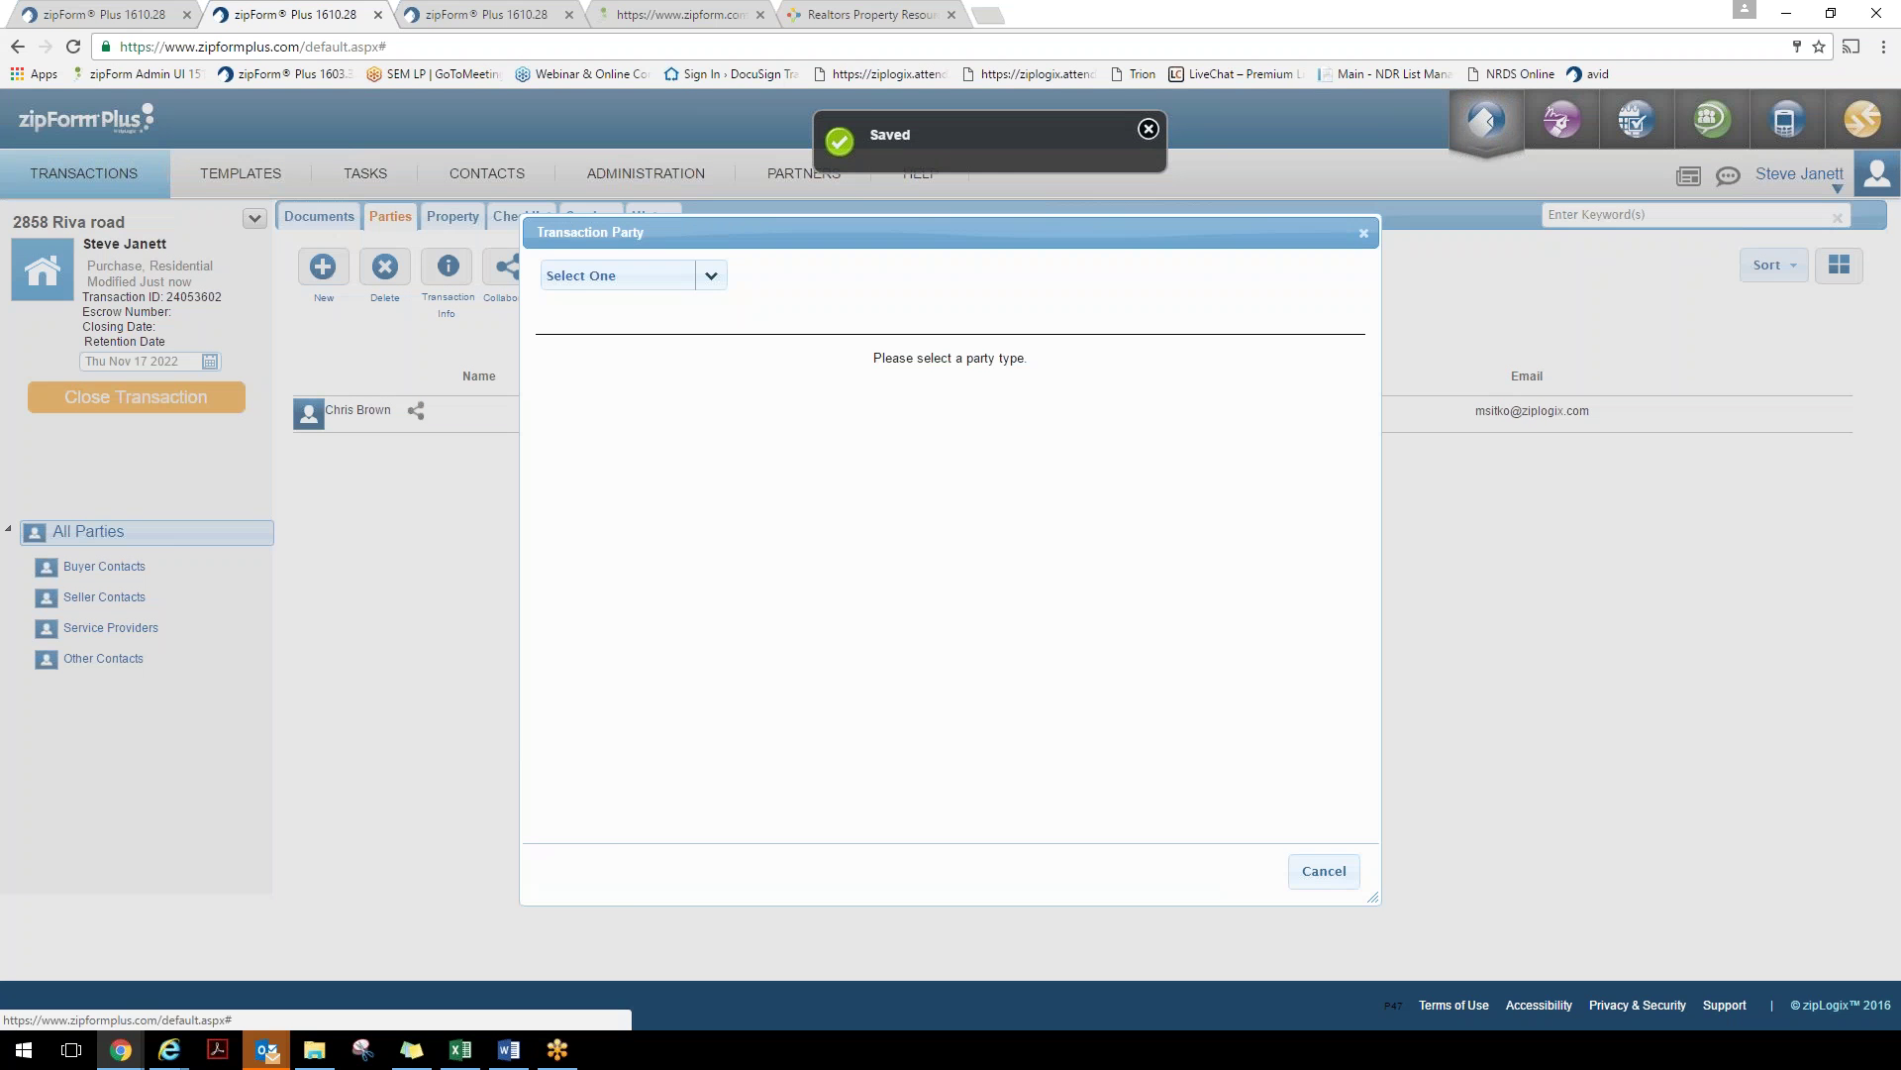
left_click(604, 276)
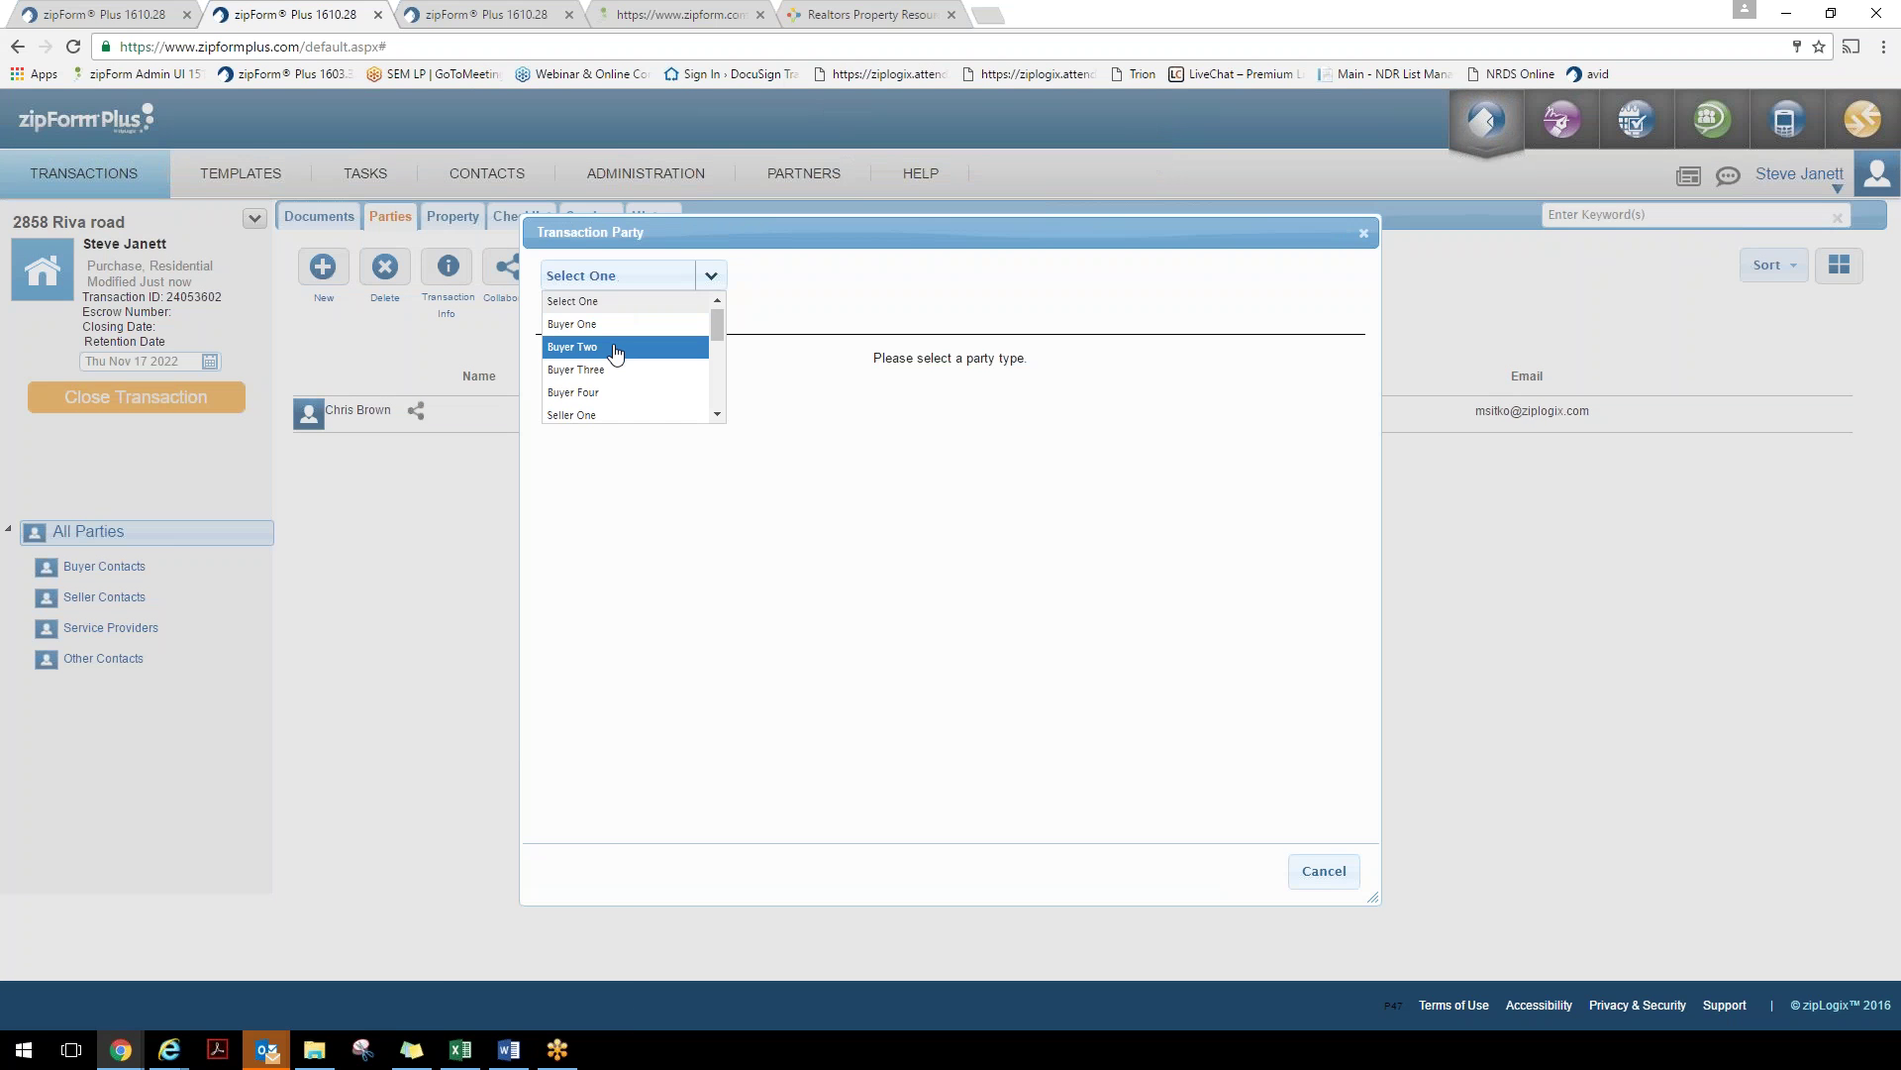
left_click(615, 349)
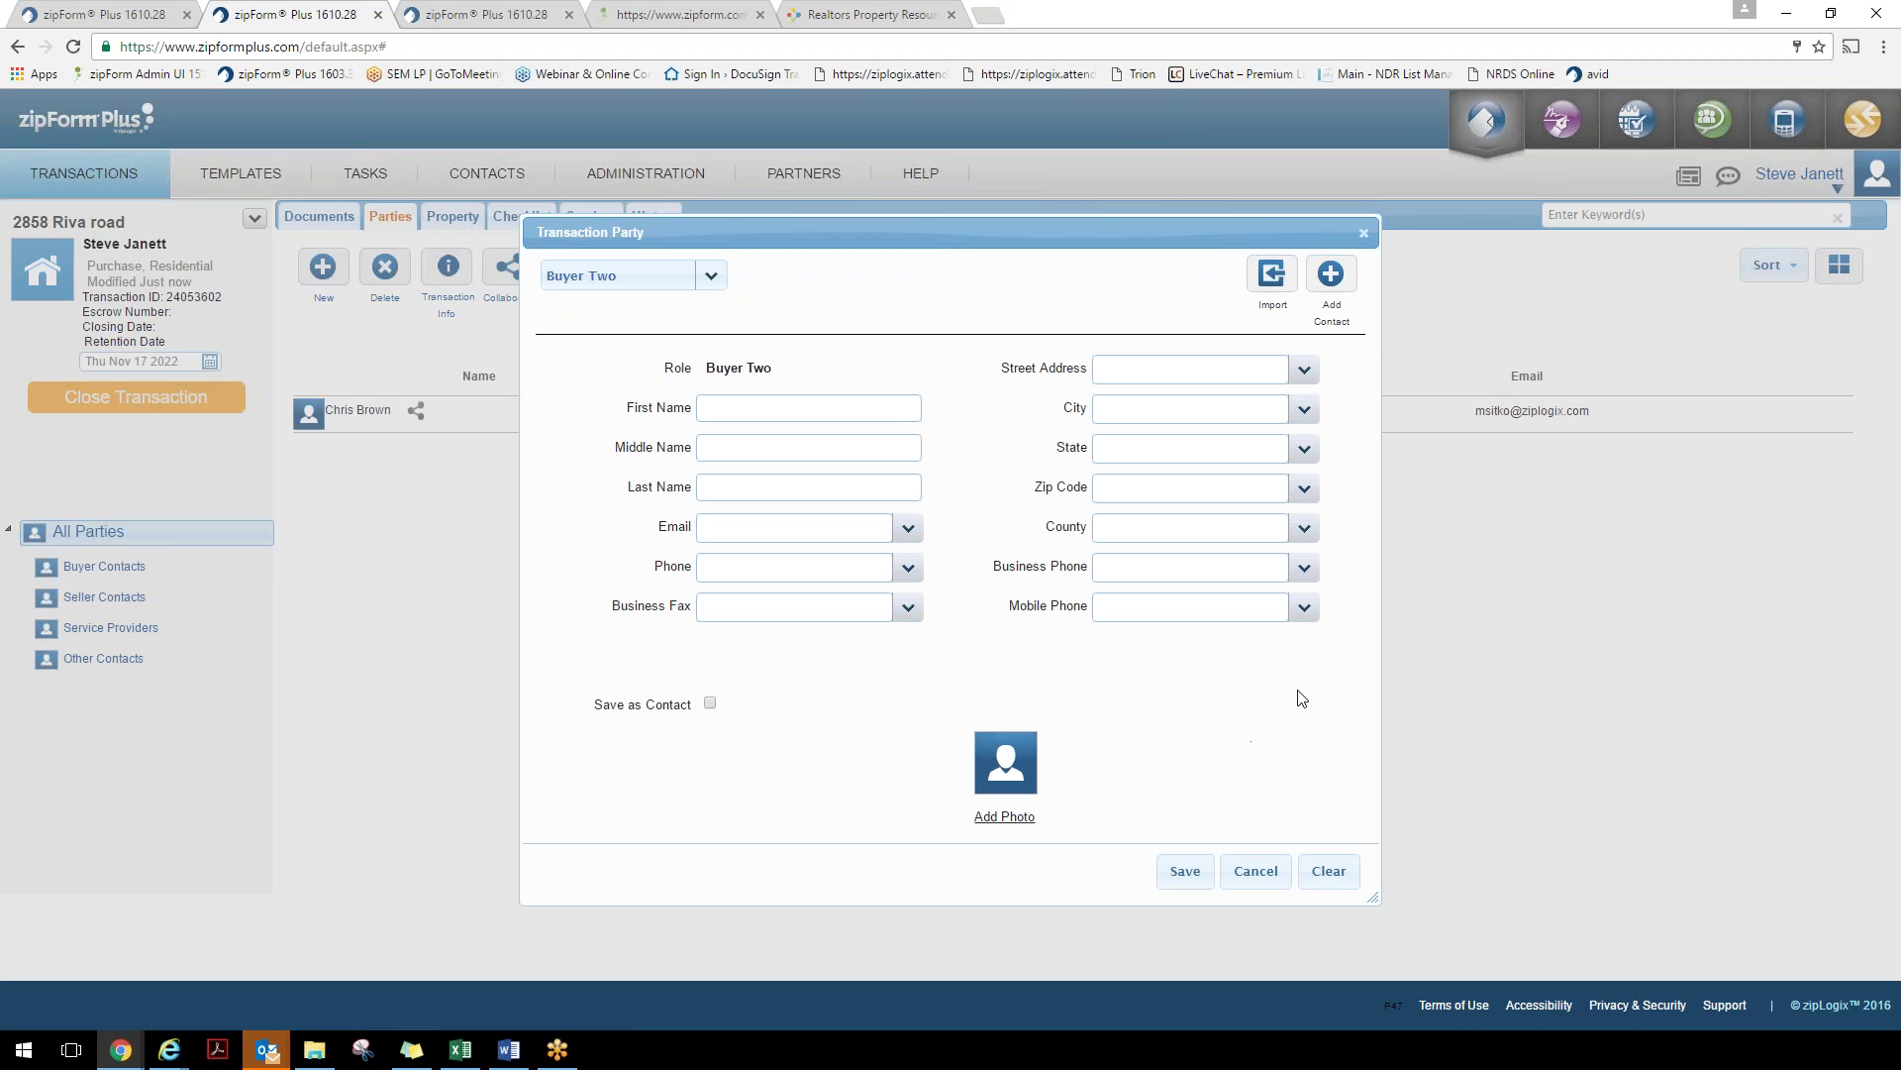
left_click(1329, 274)
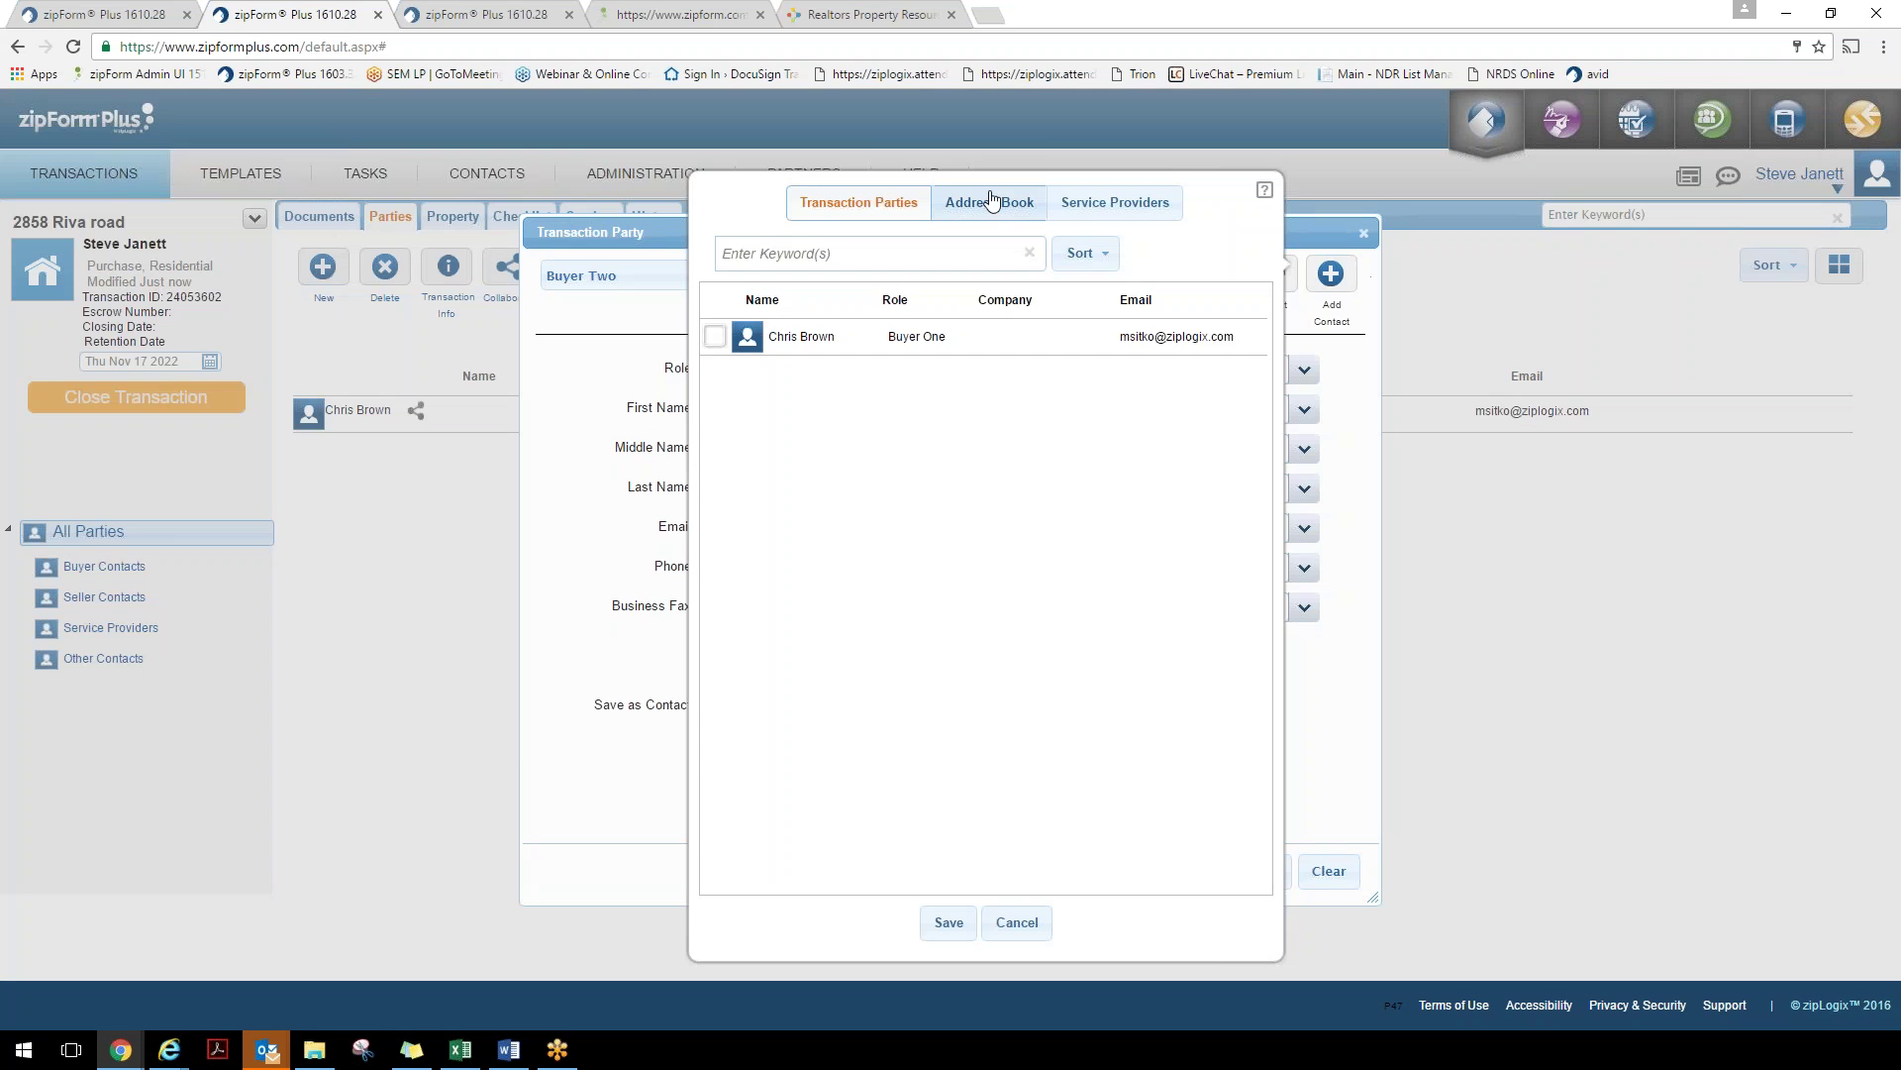
left_click(991, 201)
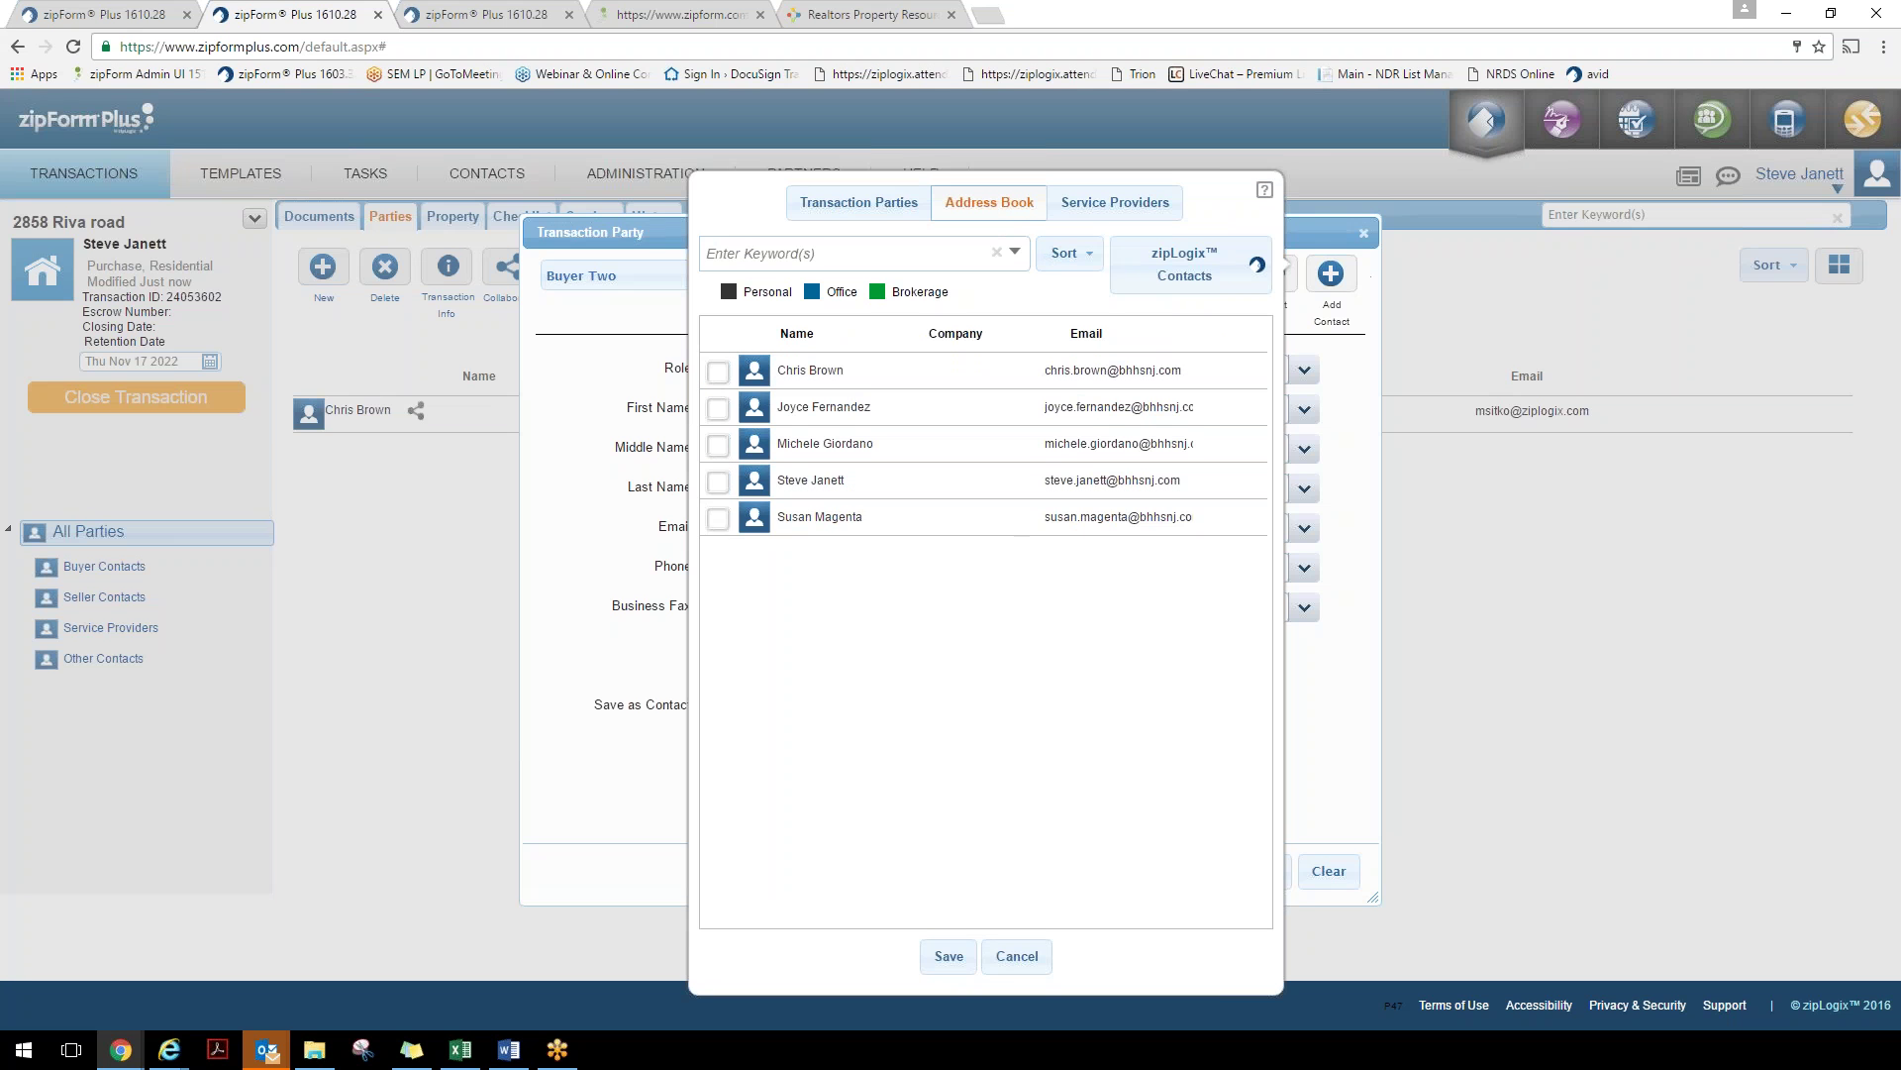
left_click(718, 518)
left_click(950, 959)
left_click(1186, 872)
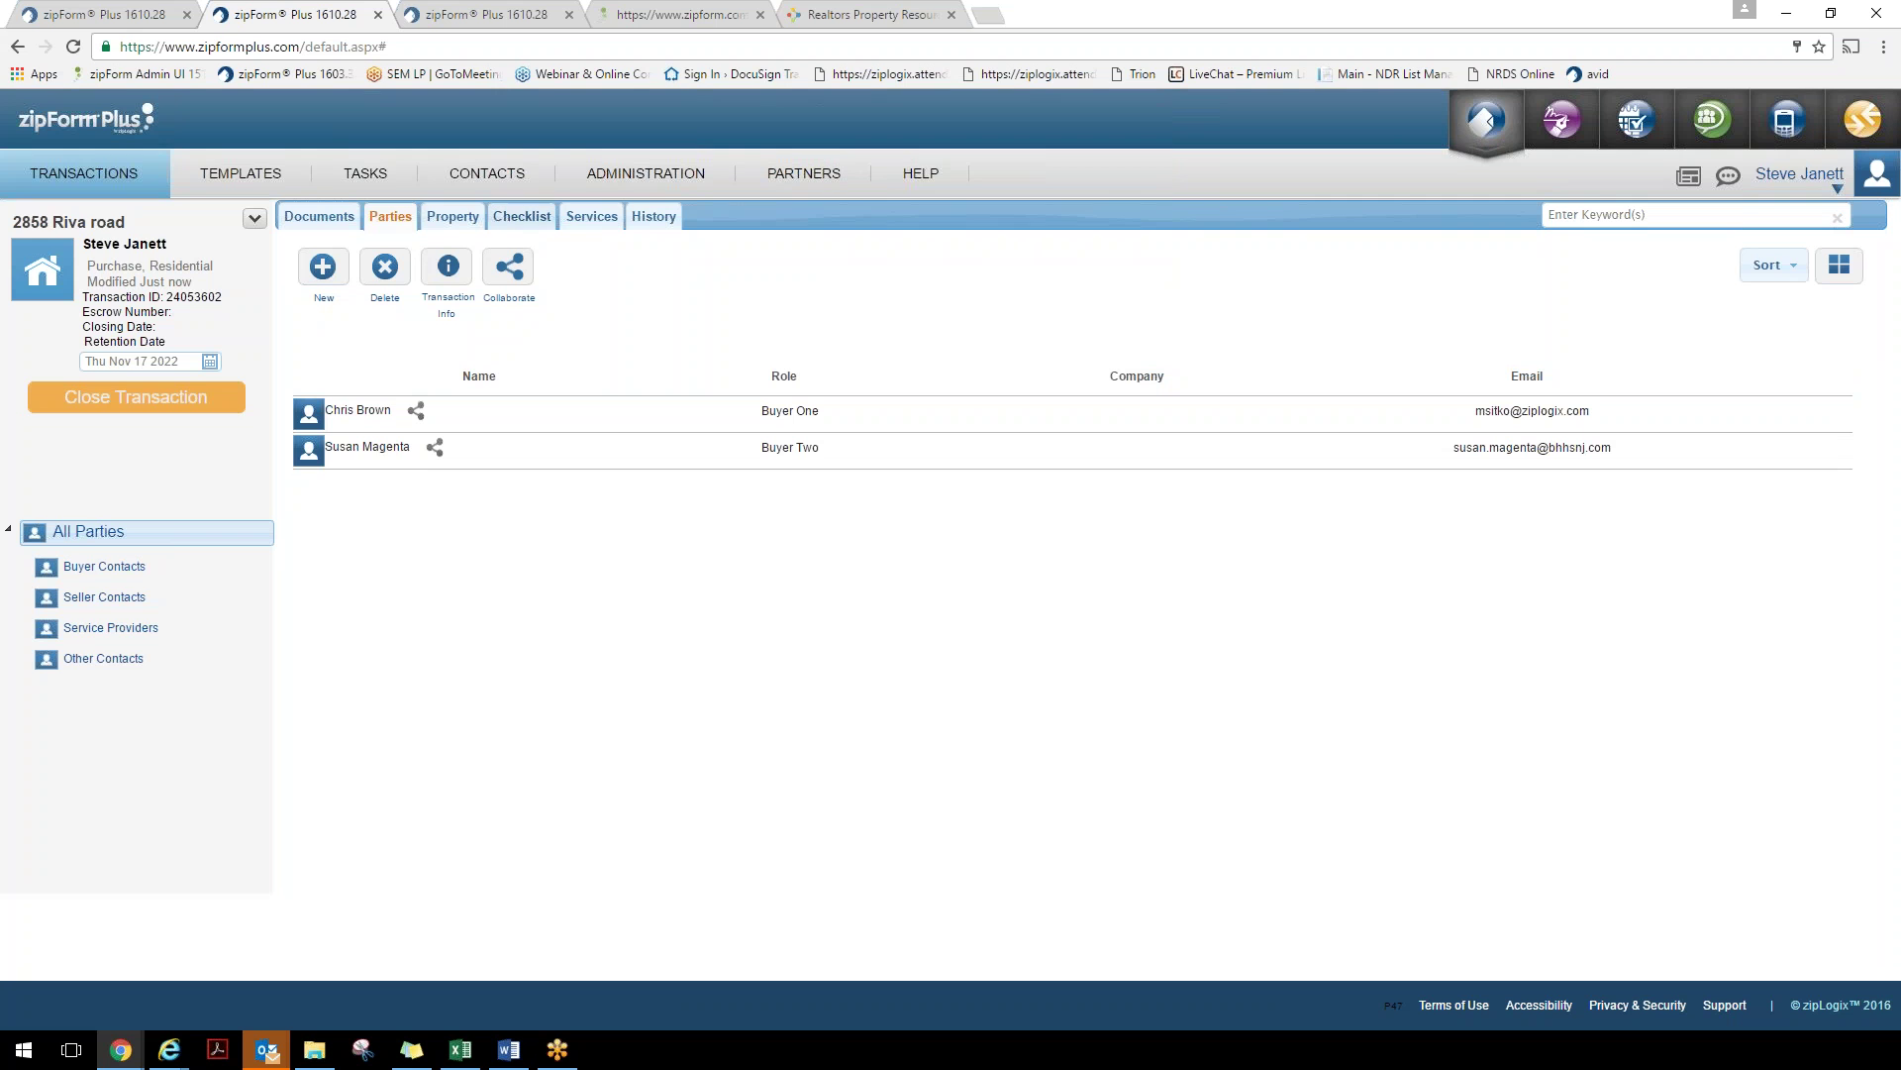
Enter MLS number NJ9879456 and pick the property's street address from the suggestions
left_click(461, 225)
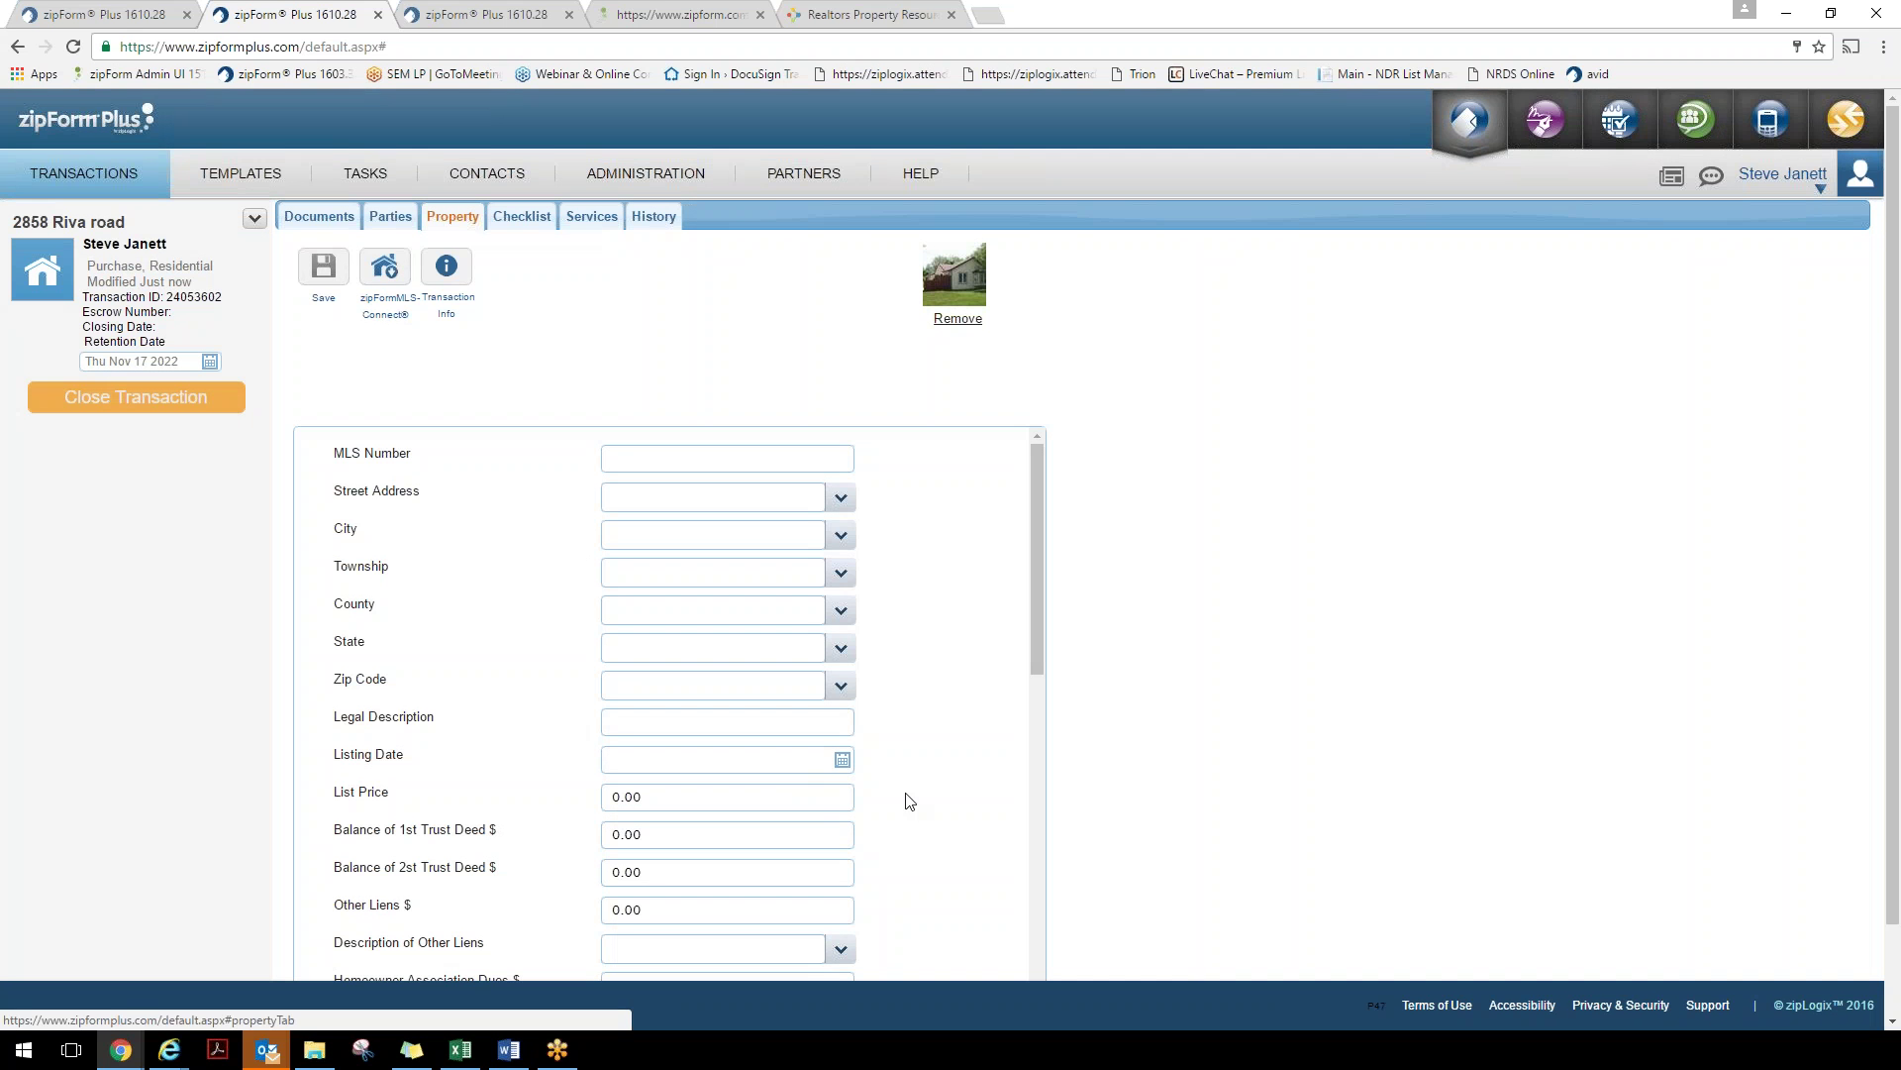
left_click(624, 455)
type("N")
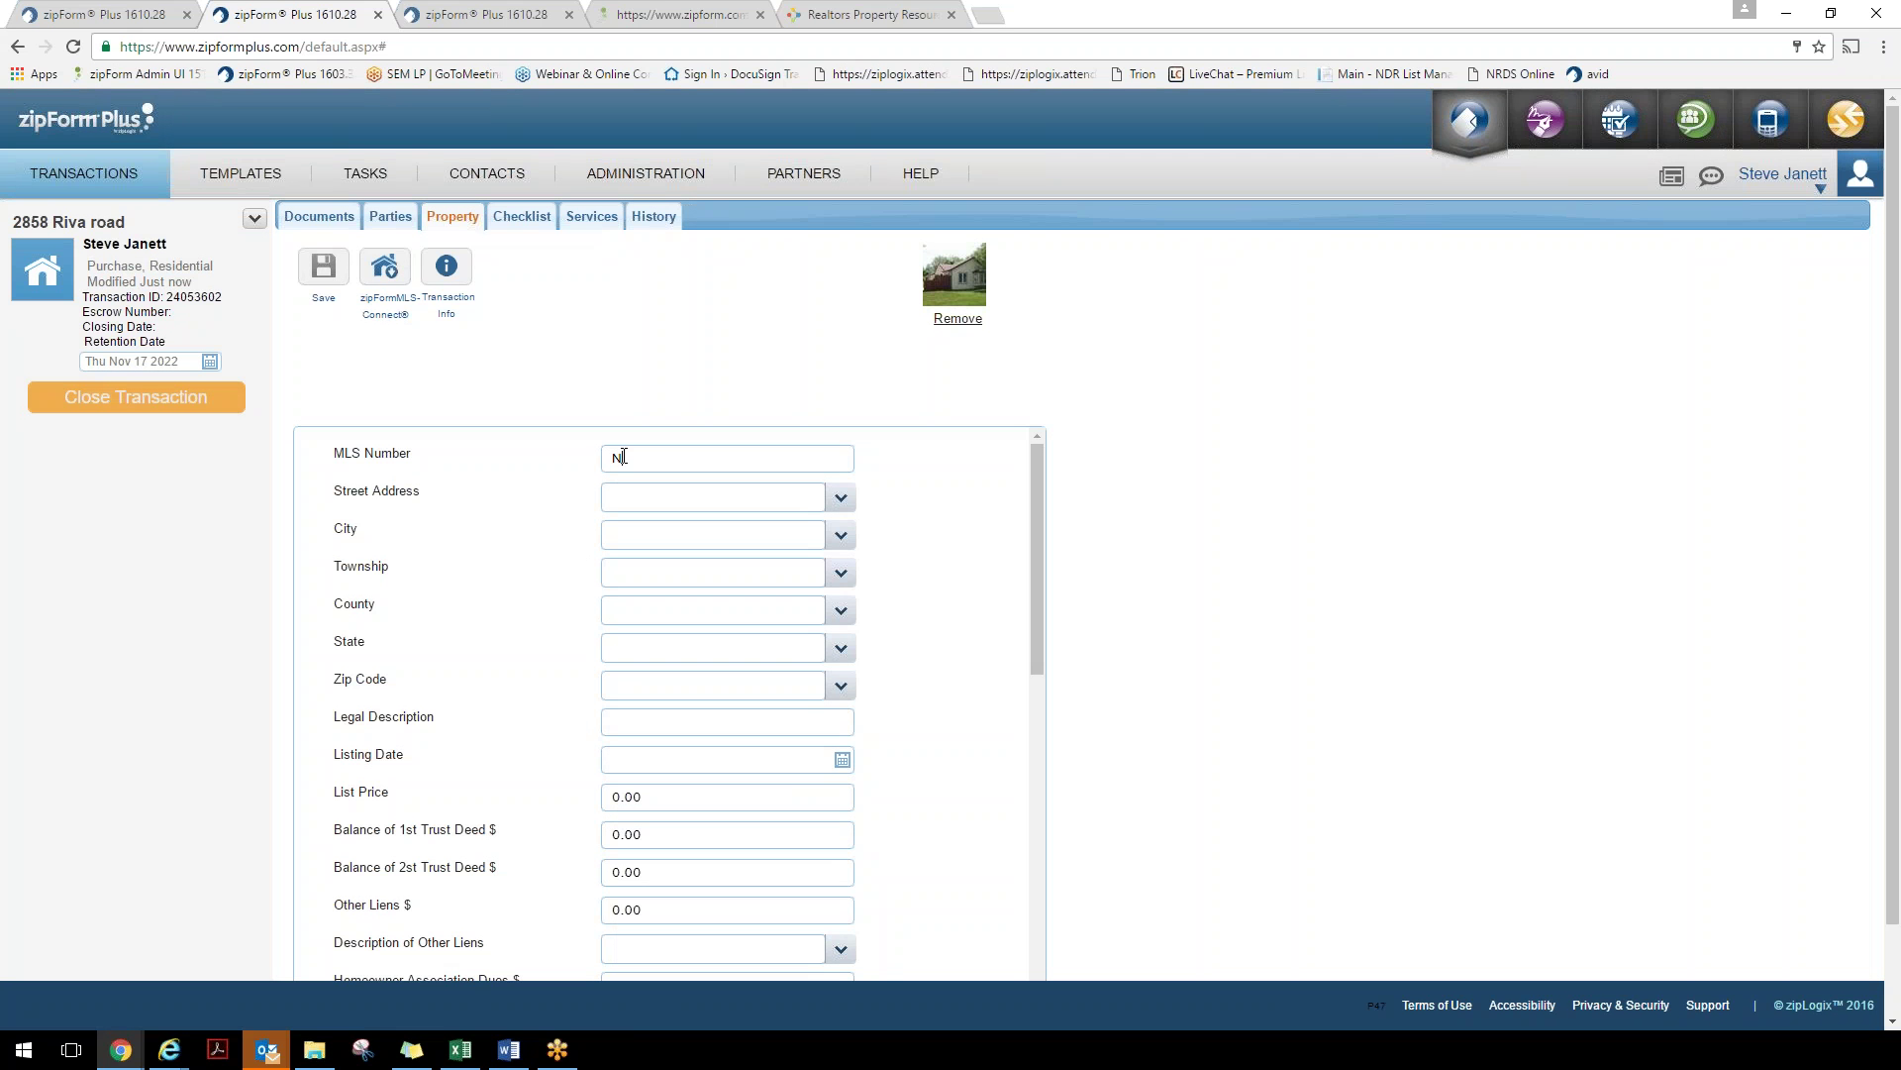
type("9879456")
left_click(791, 495)
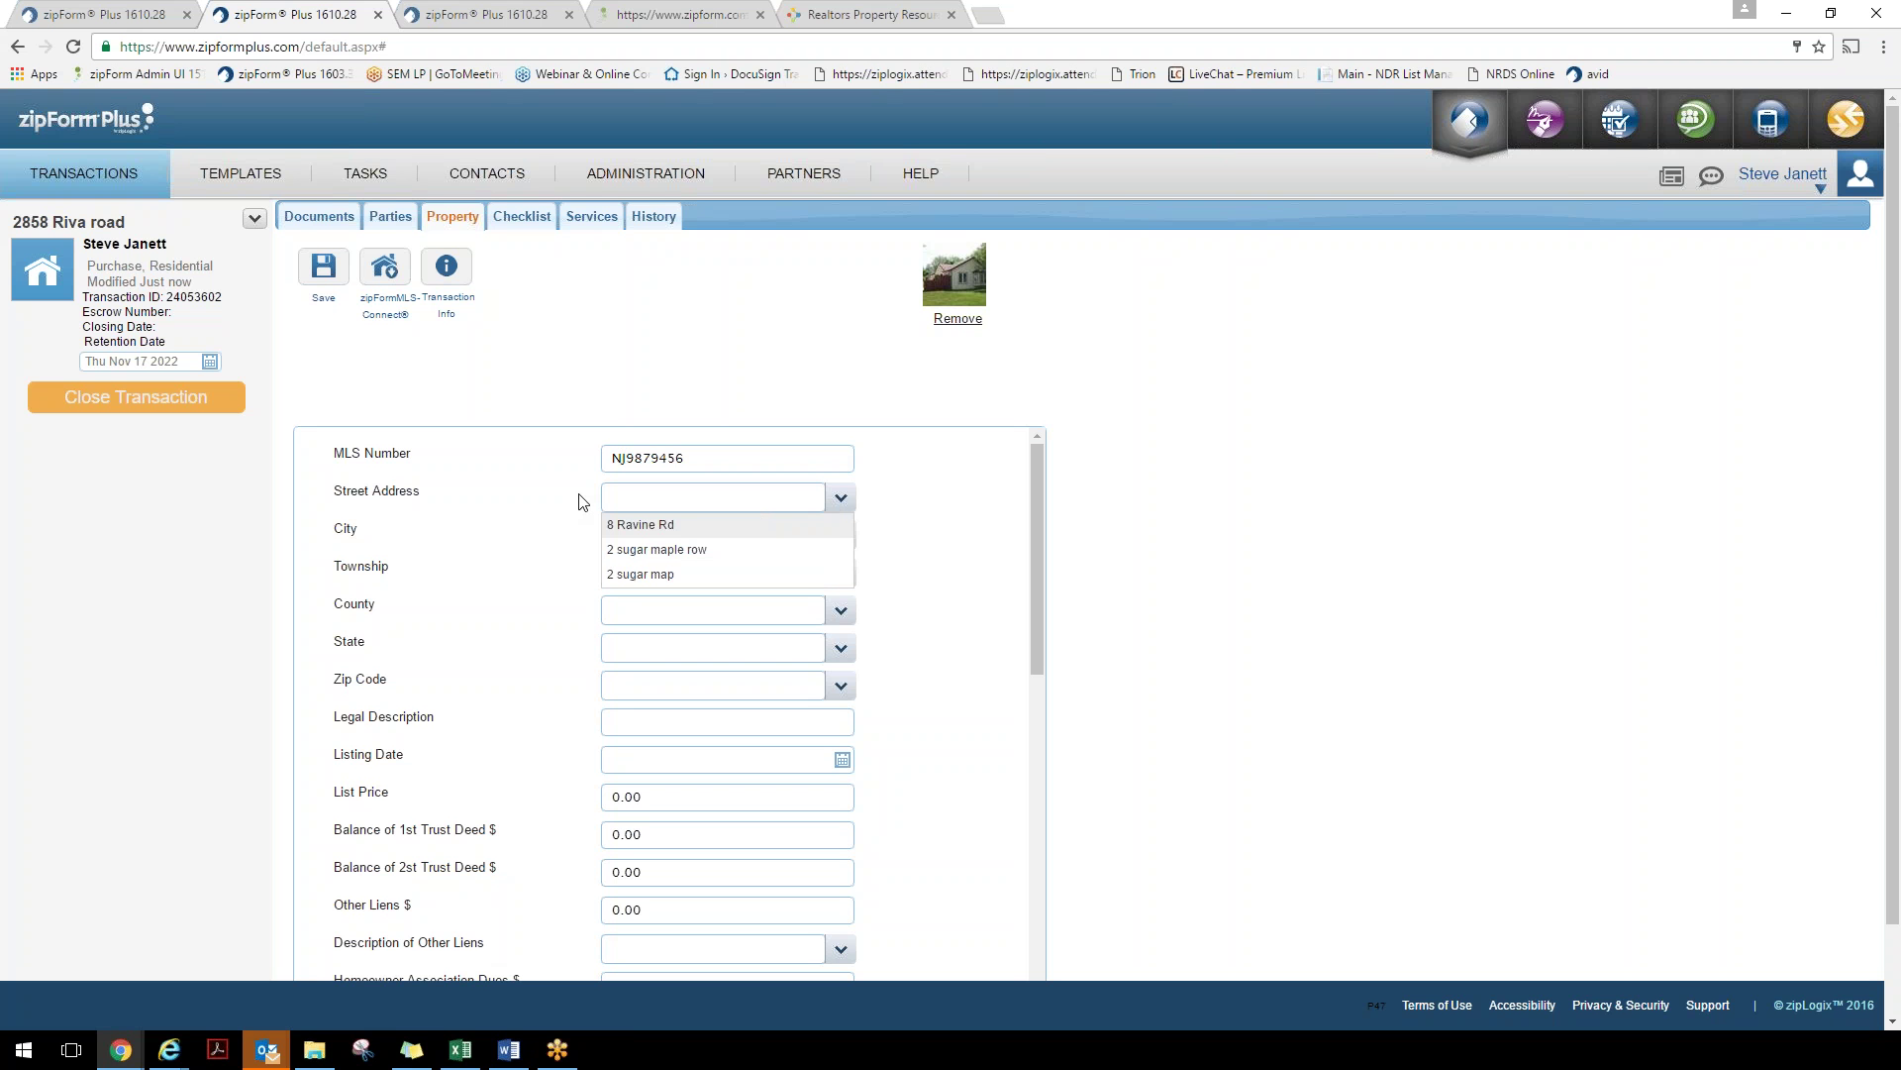
left_click(619, 498)
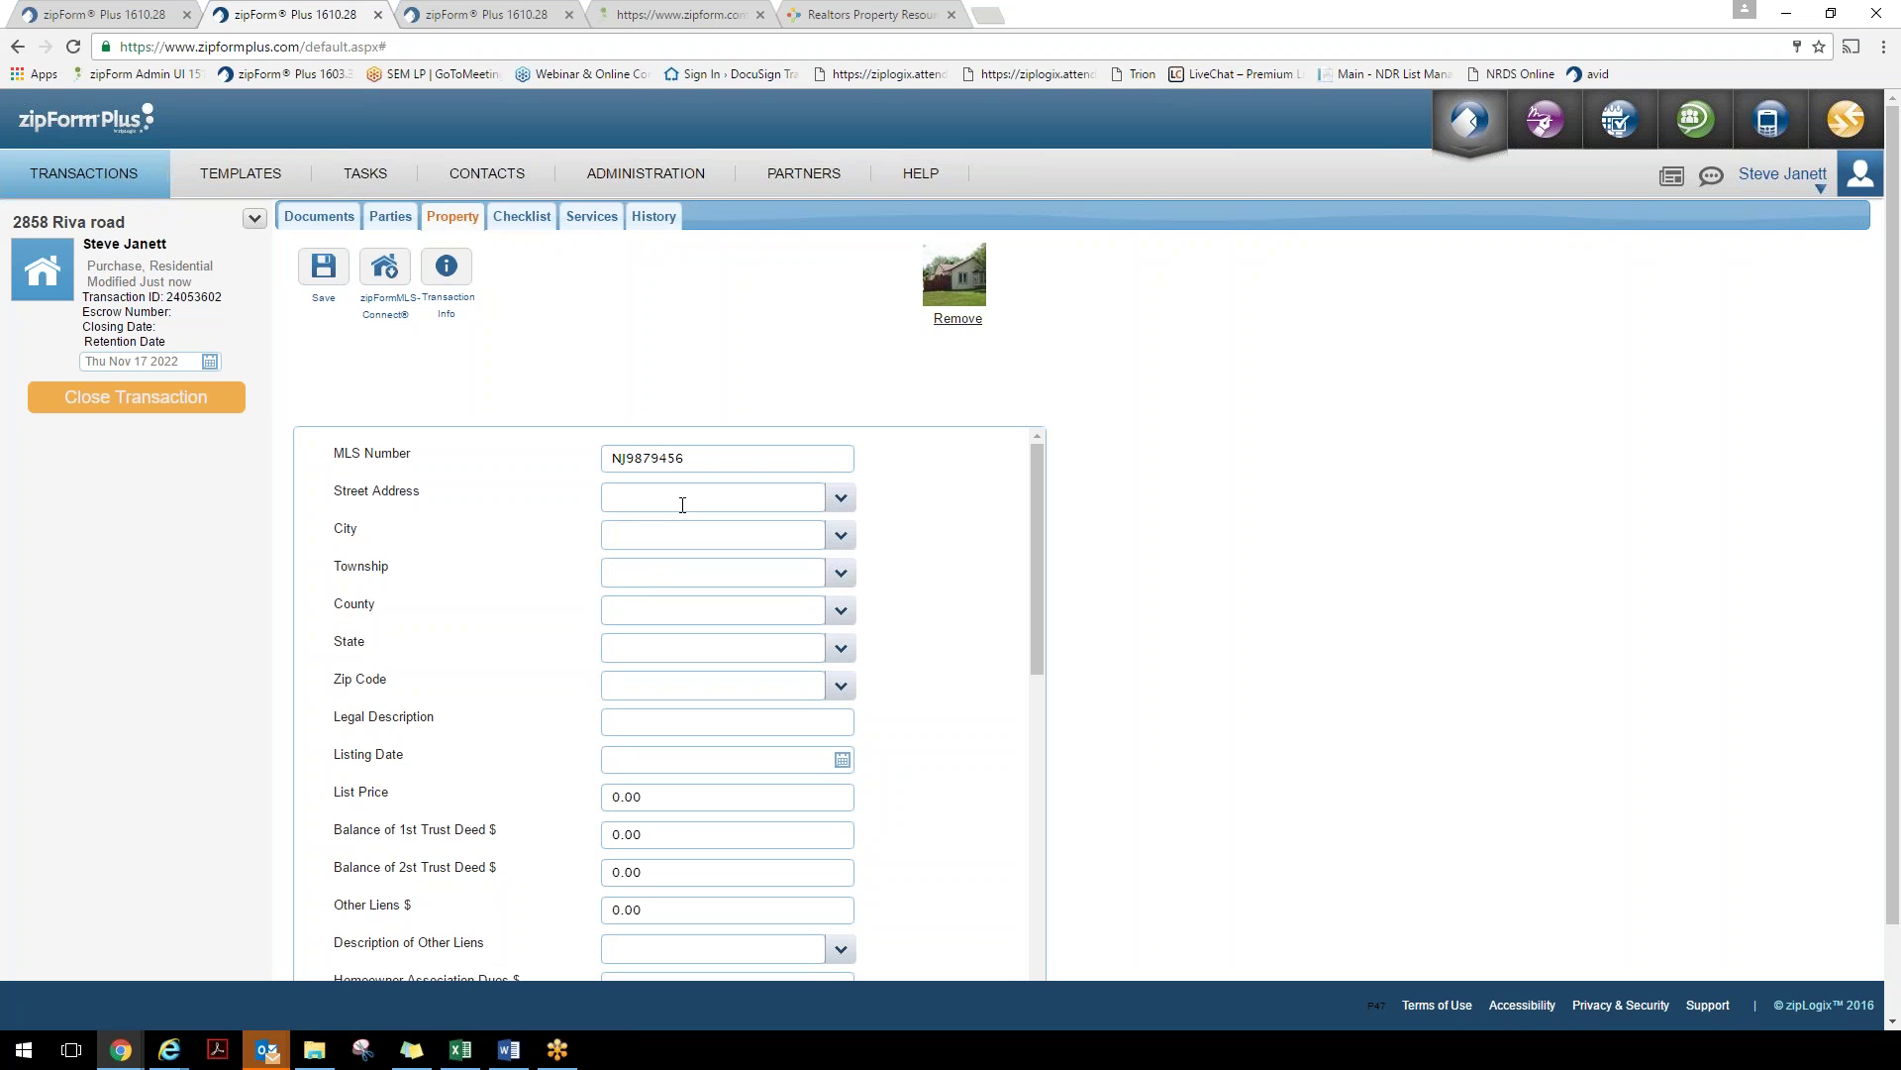
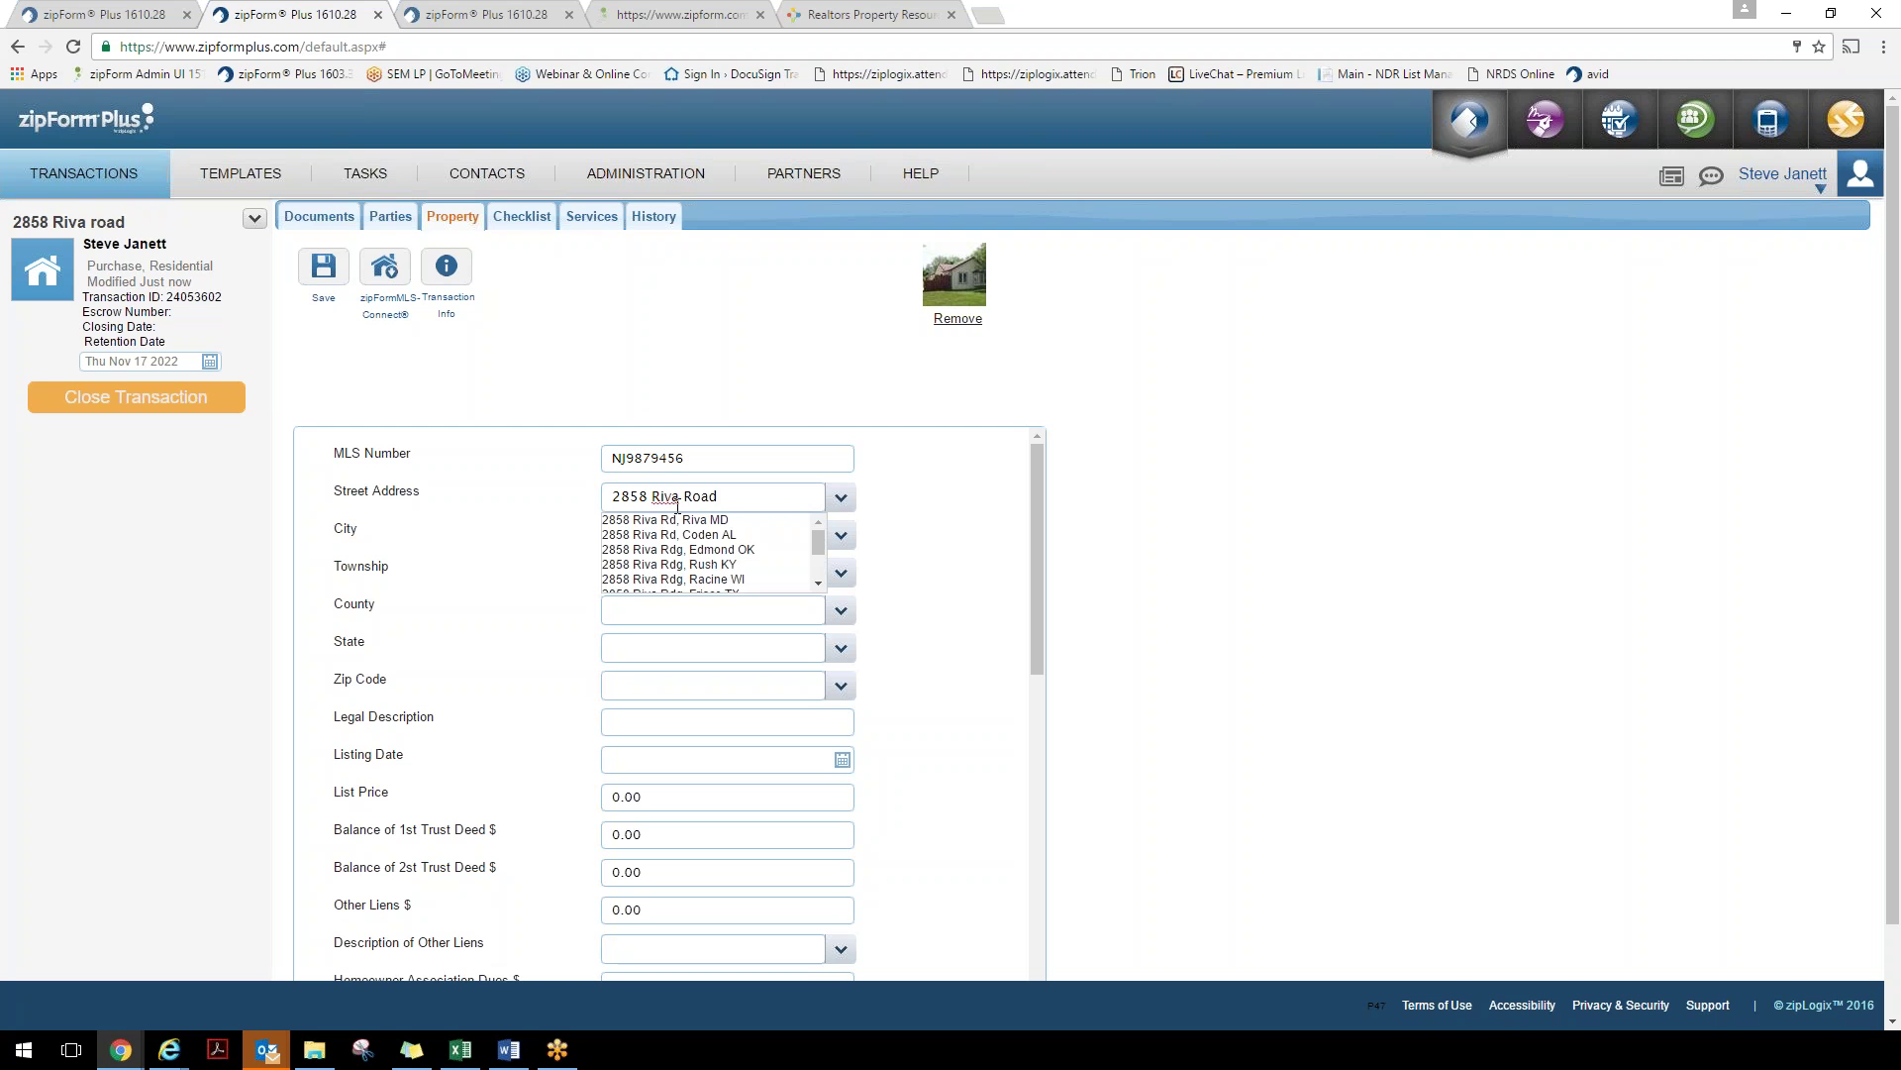
left_click(665, 519)
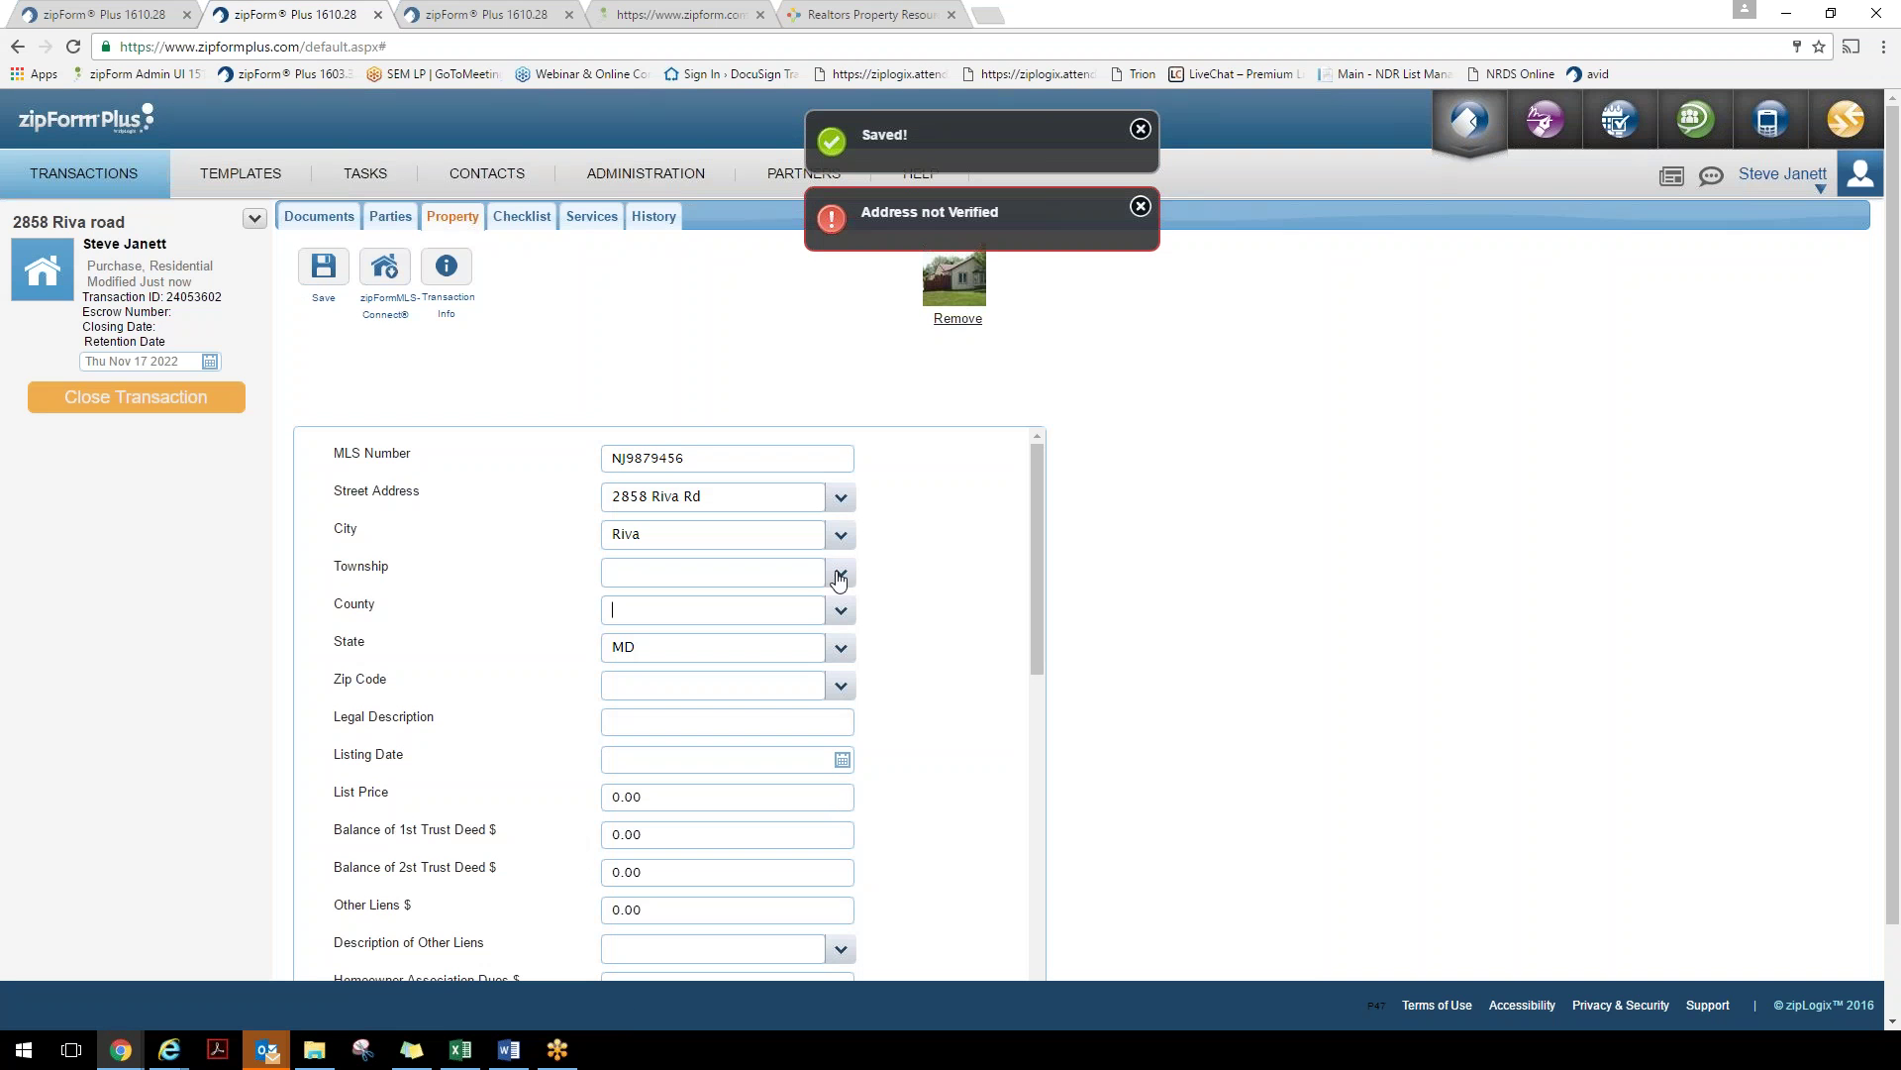
Set township to Verona and zip code to 07044, then save the property details
left_click(844, 579)
left_click(734, 625)
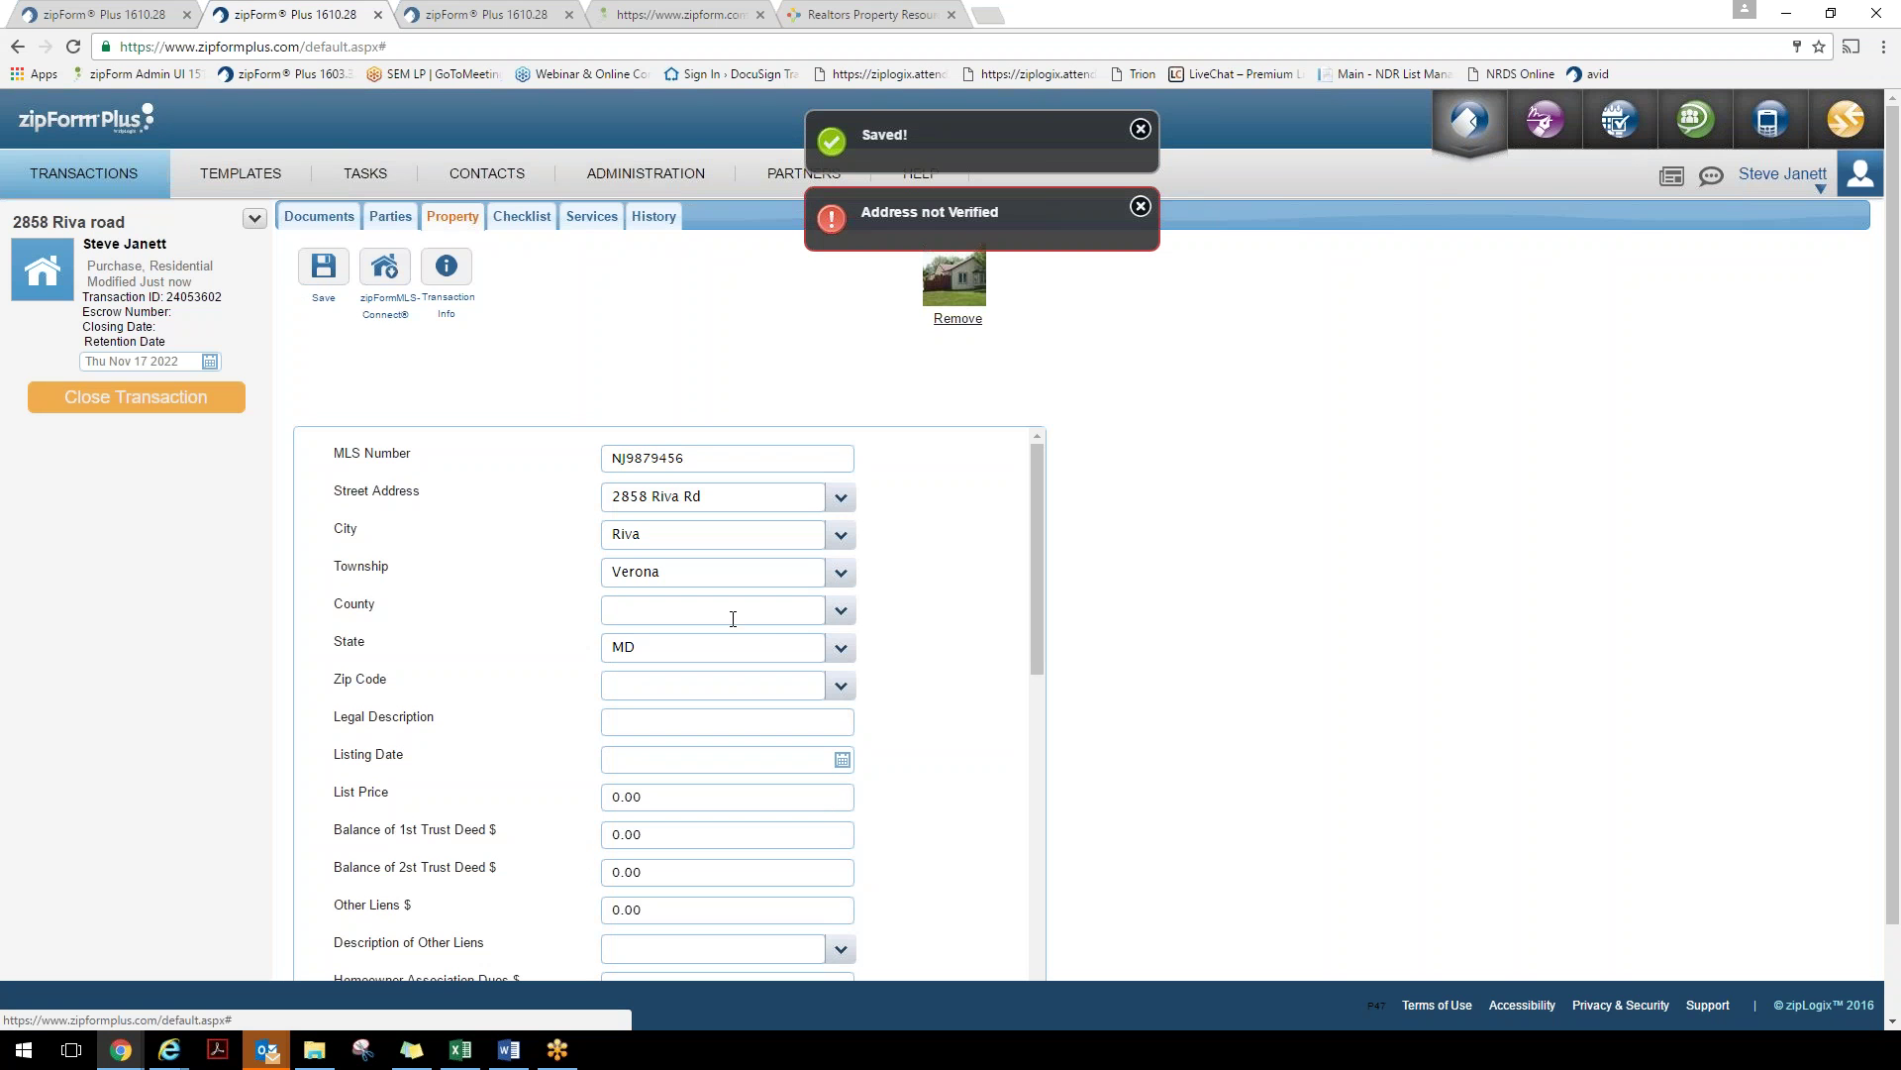
left_click(840, 686)
left_click(753, 737)
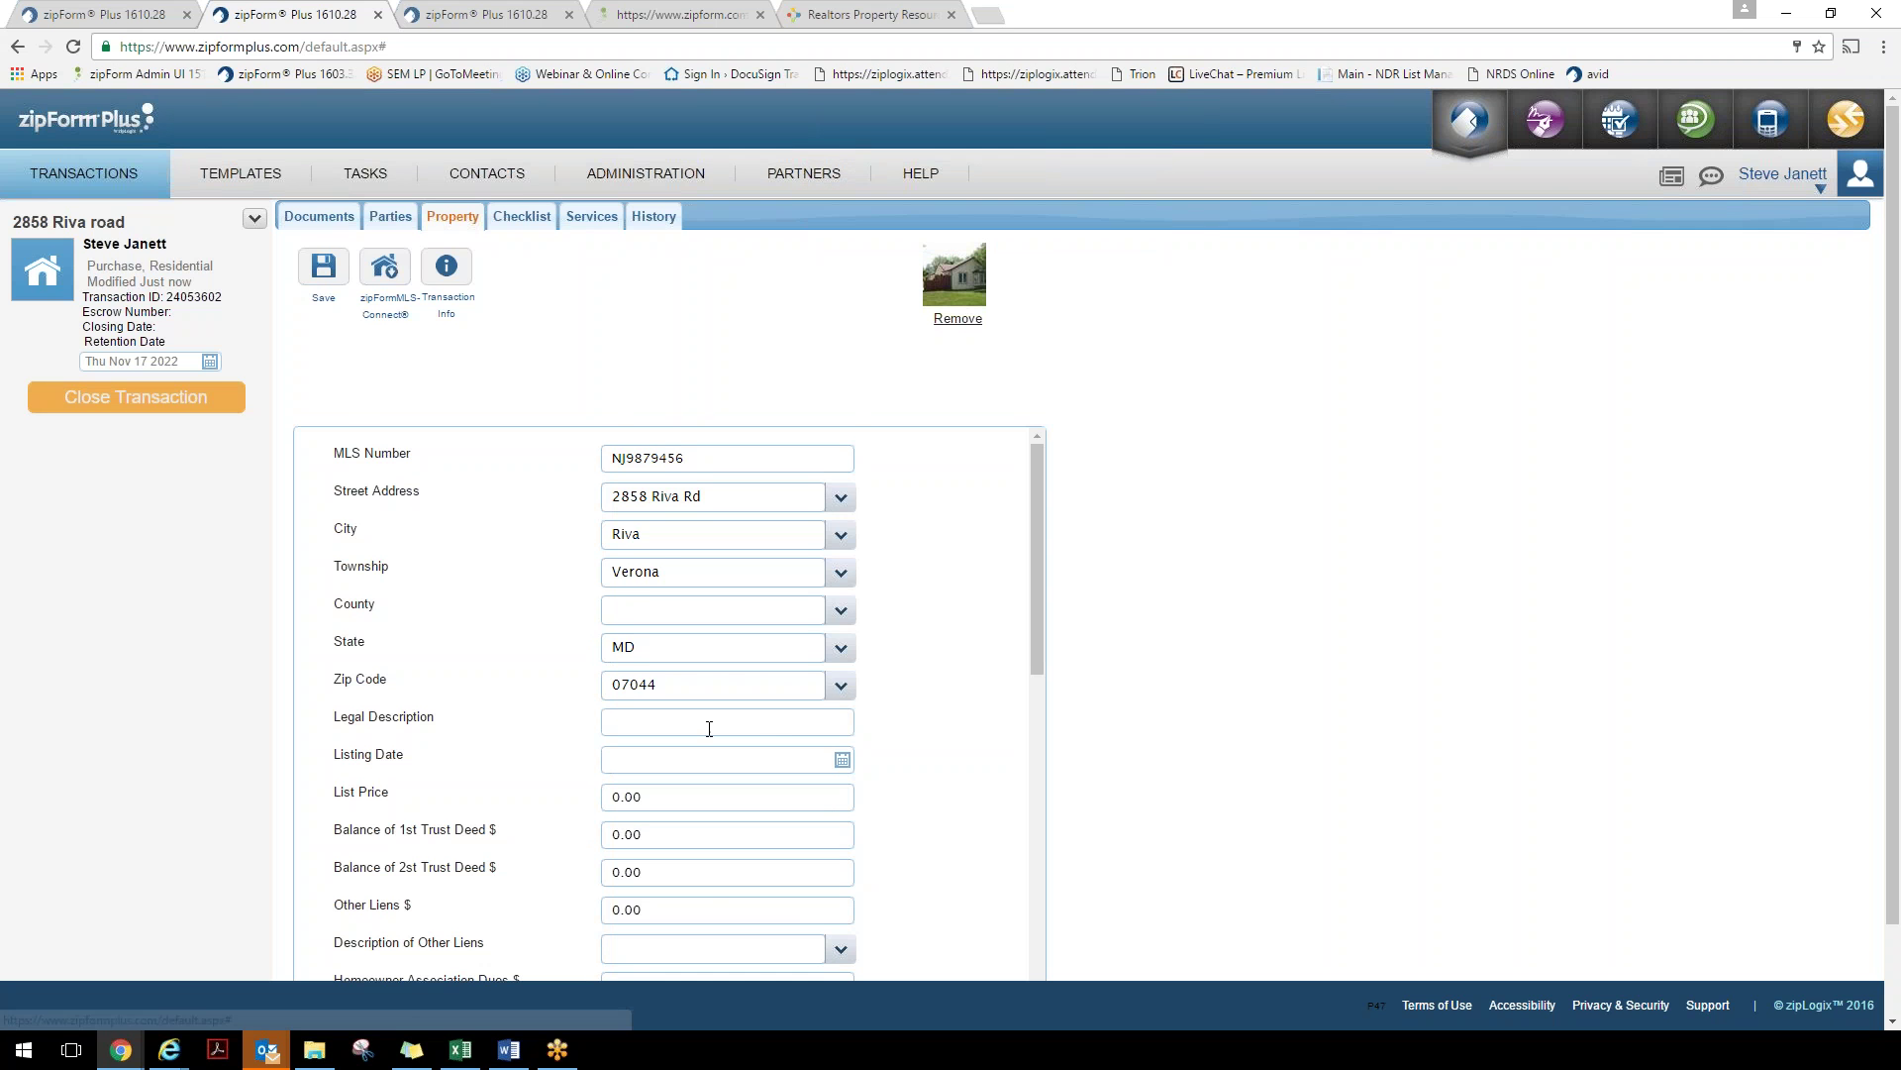
scroll(482, 733, "down", 1)
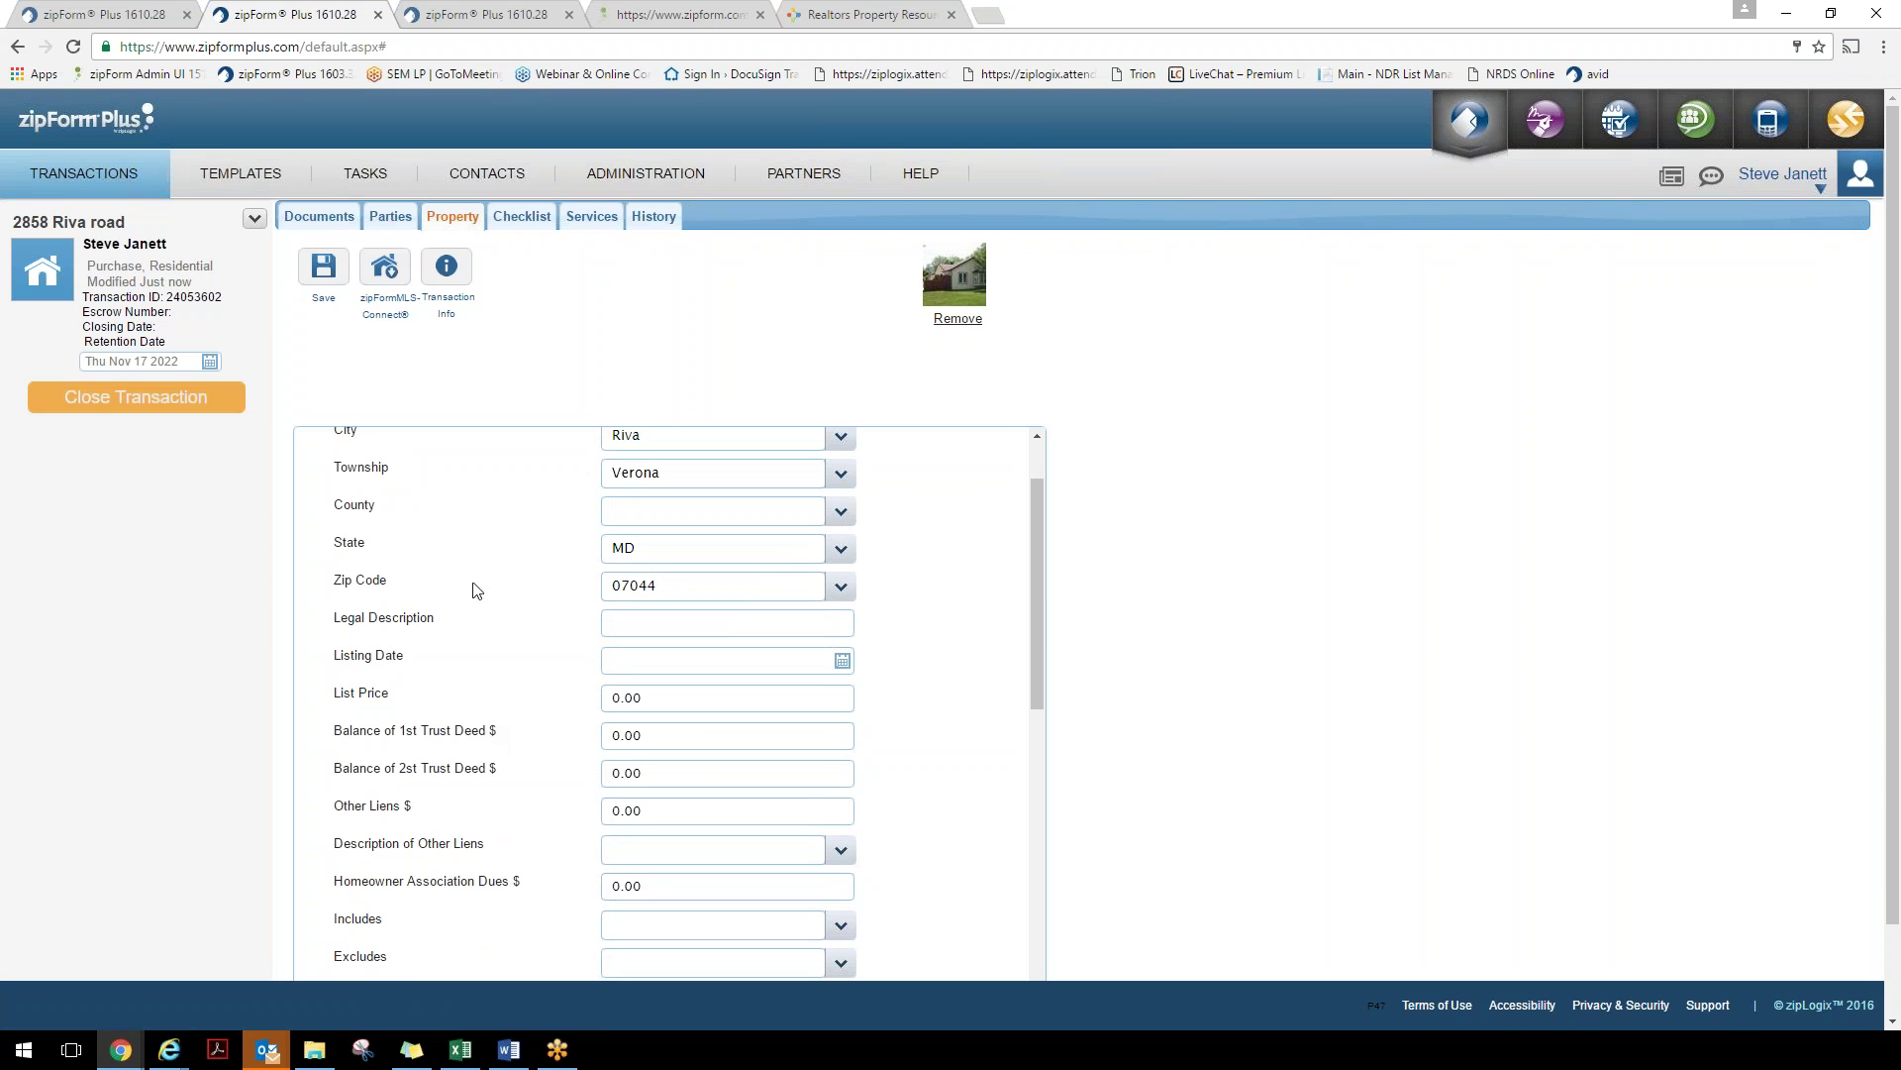
scroll(693, 783, "down", 5)
scroll(669, 703, "up", 7)
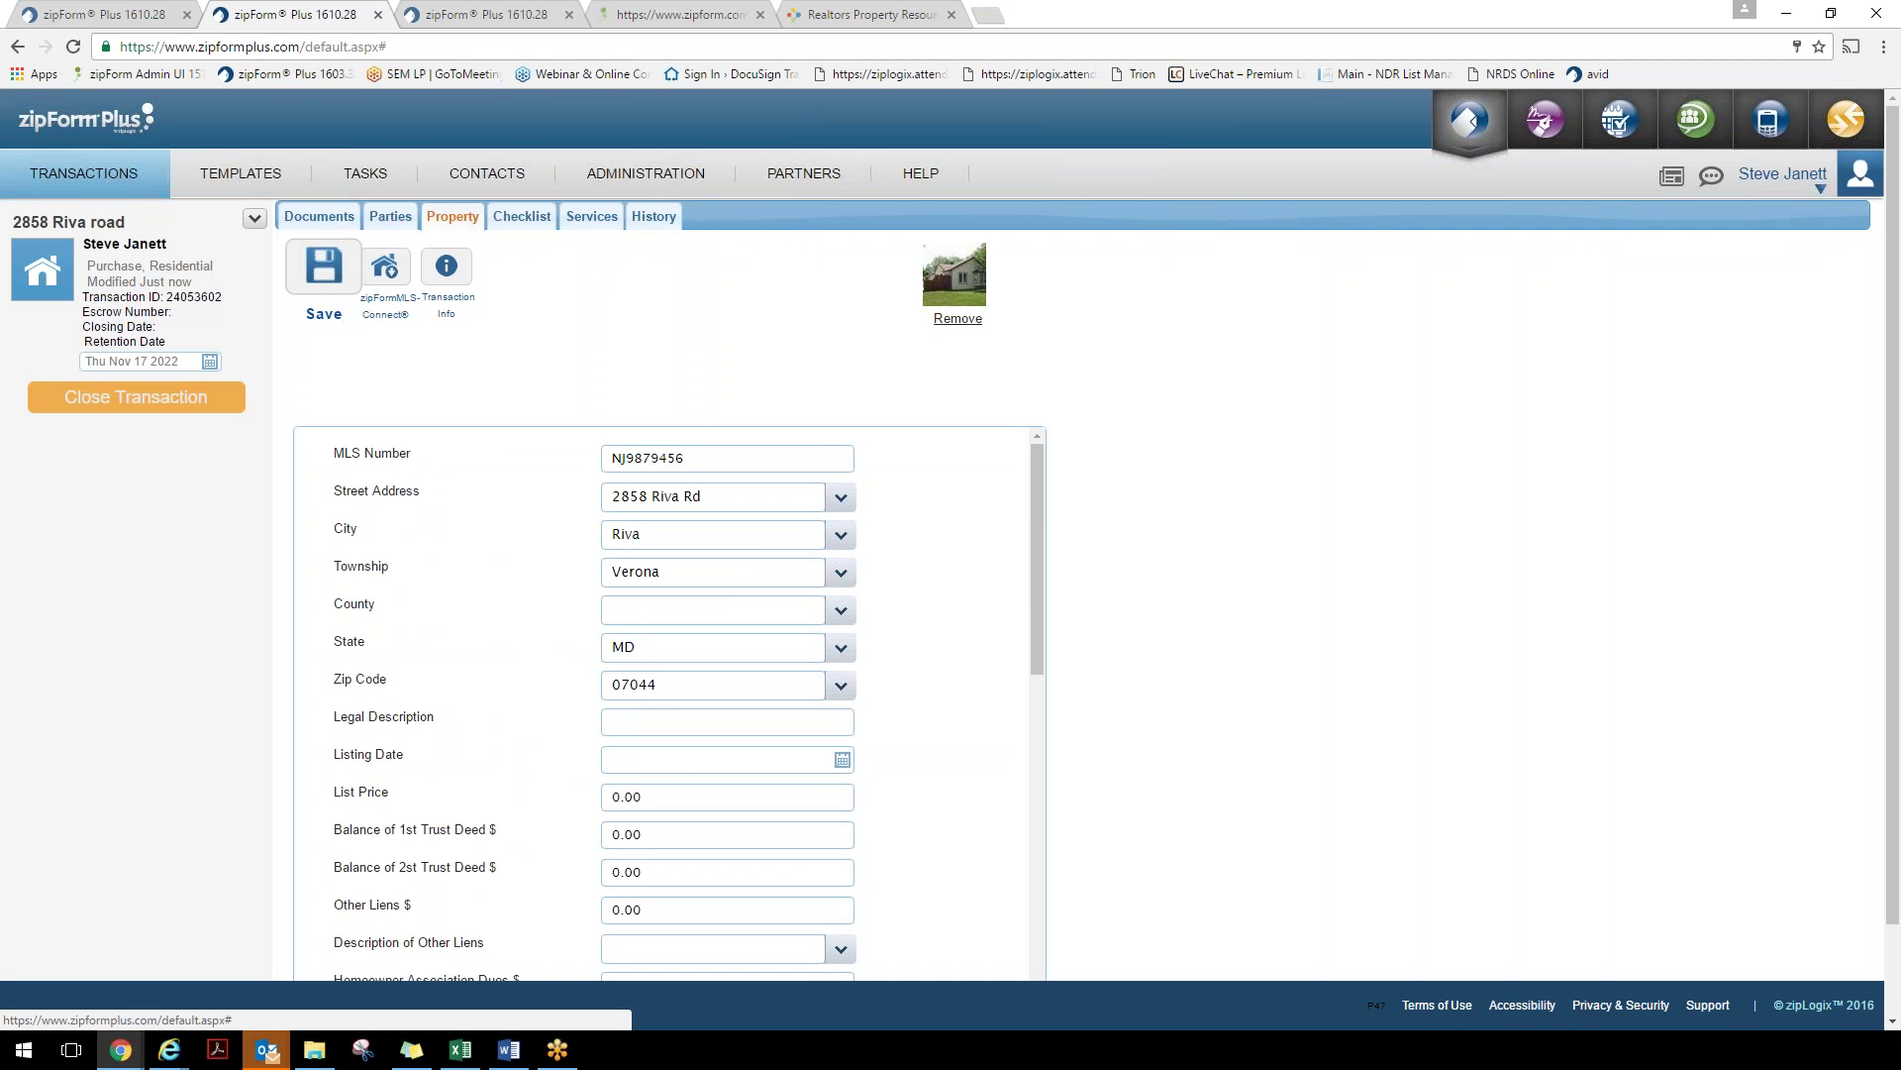
left_click(323, 268)
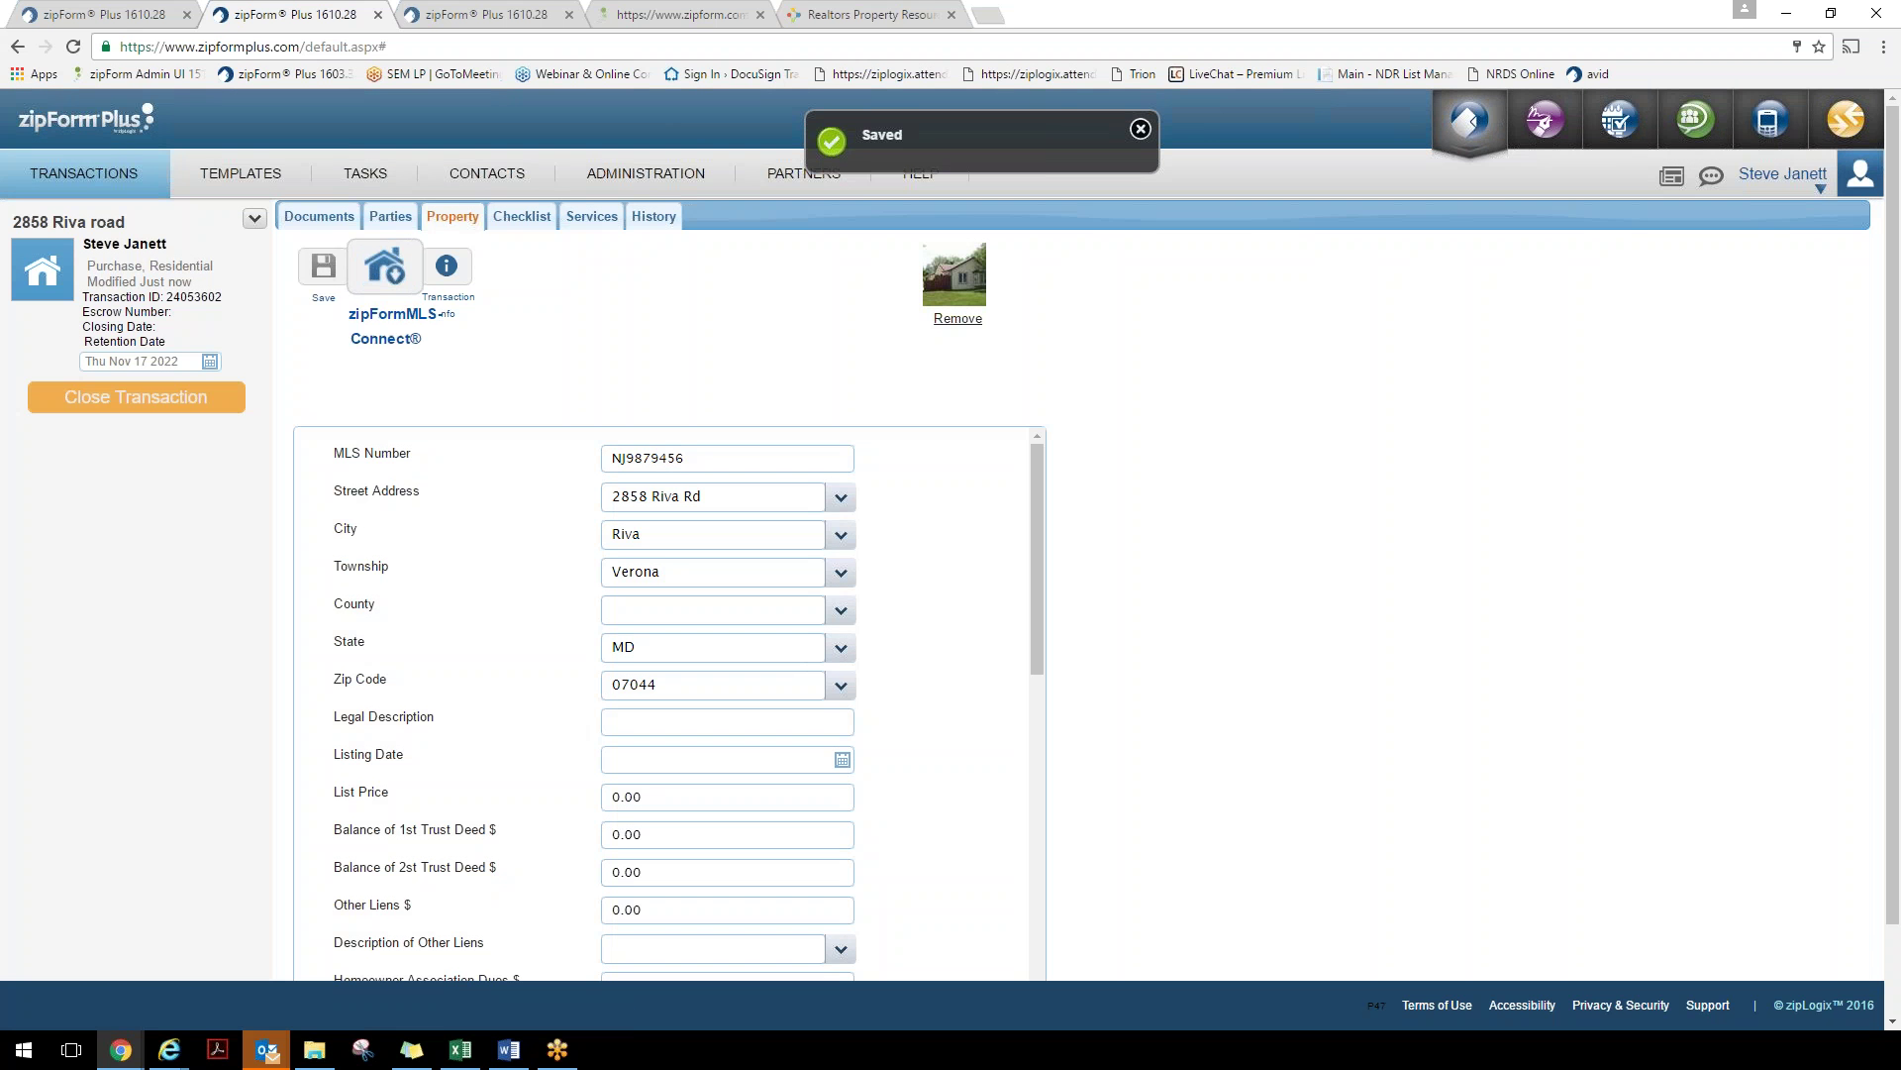
Check the Transaction Cover Sheet and Sales Contract Input Form for prefilled property data, then return to Documents
left_click(316, 220)
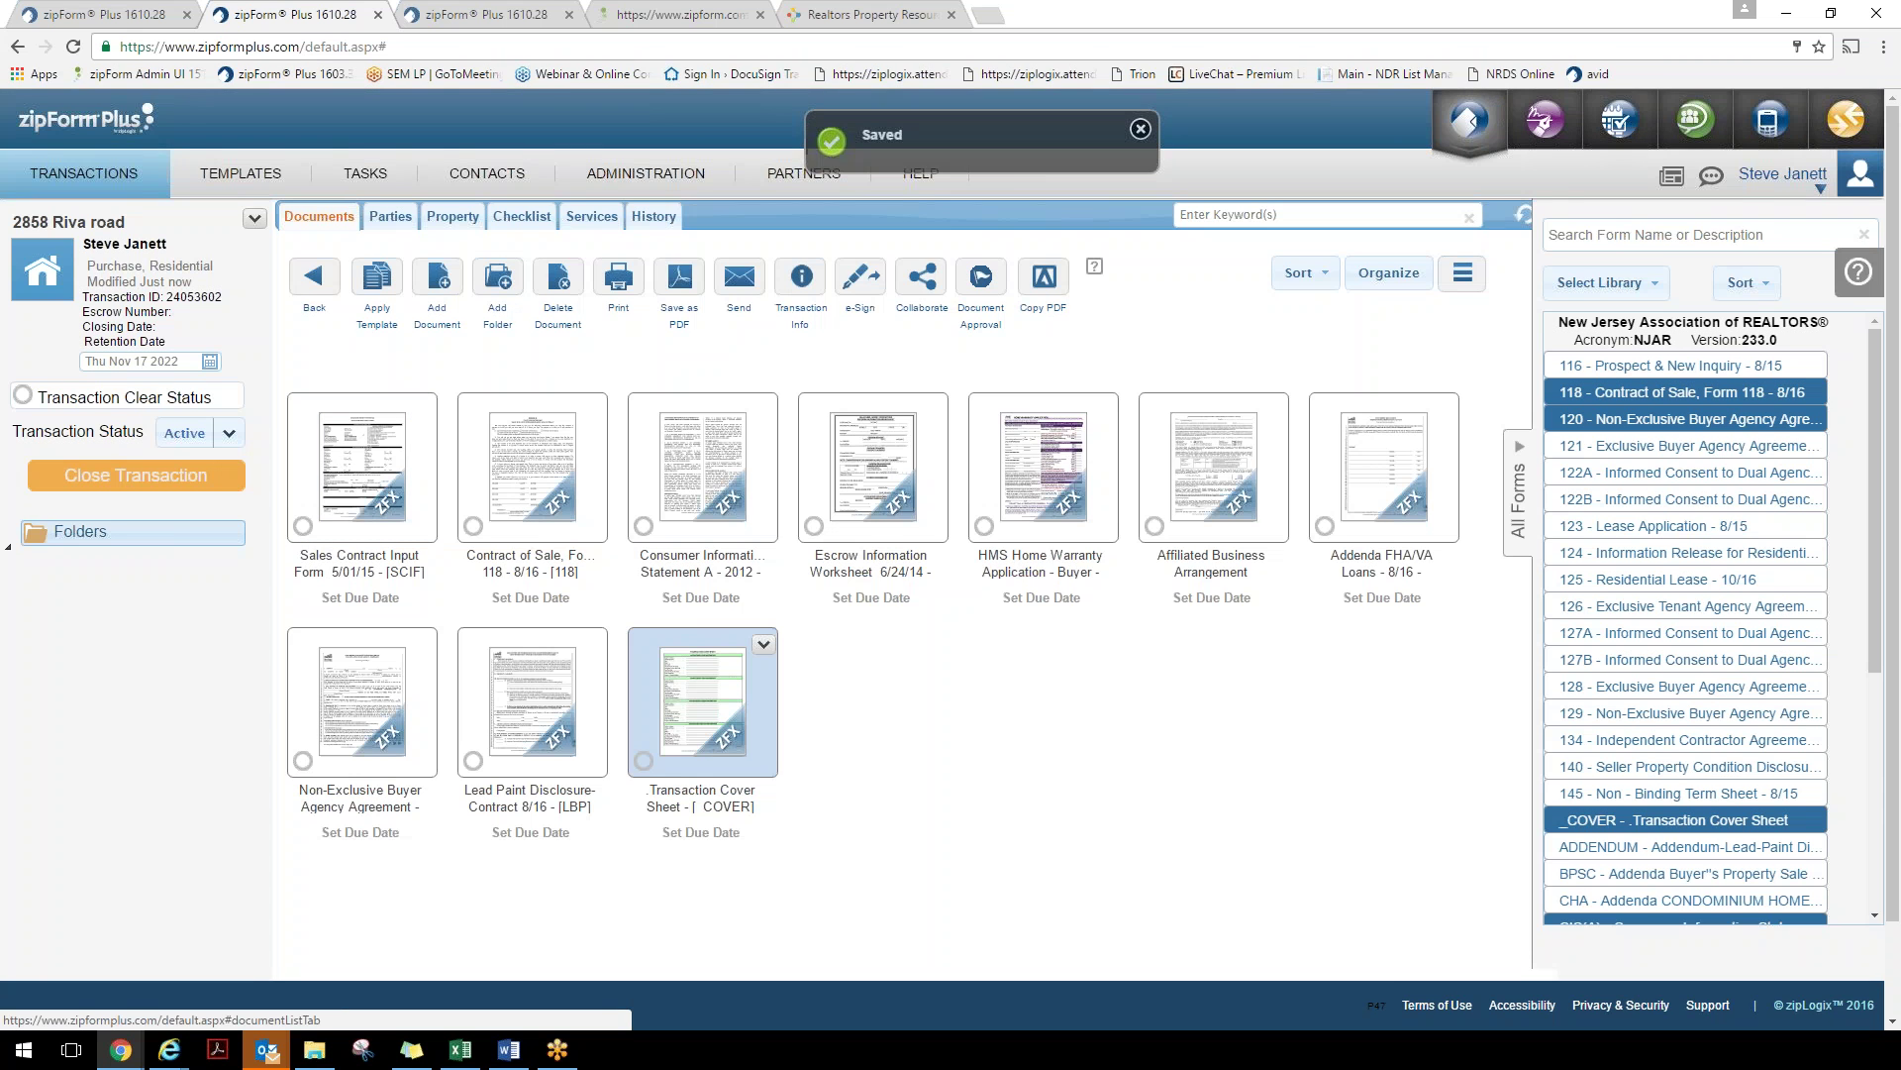
double_click(700, 701)
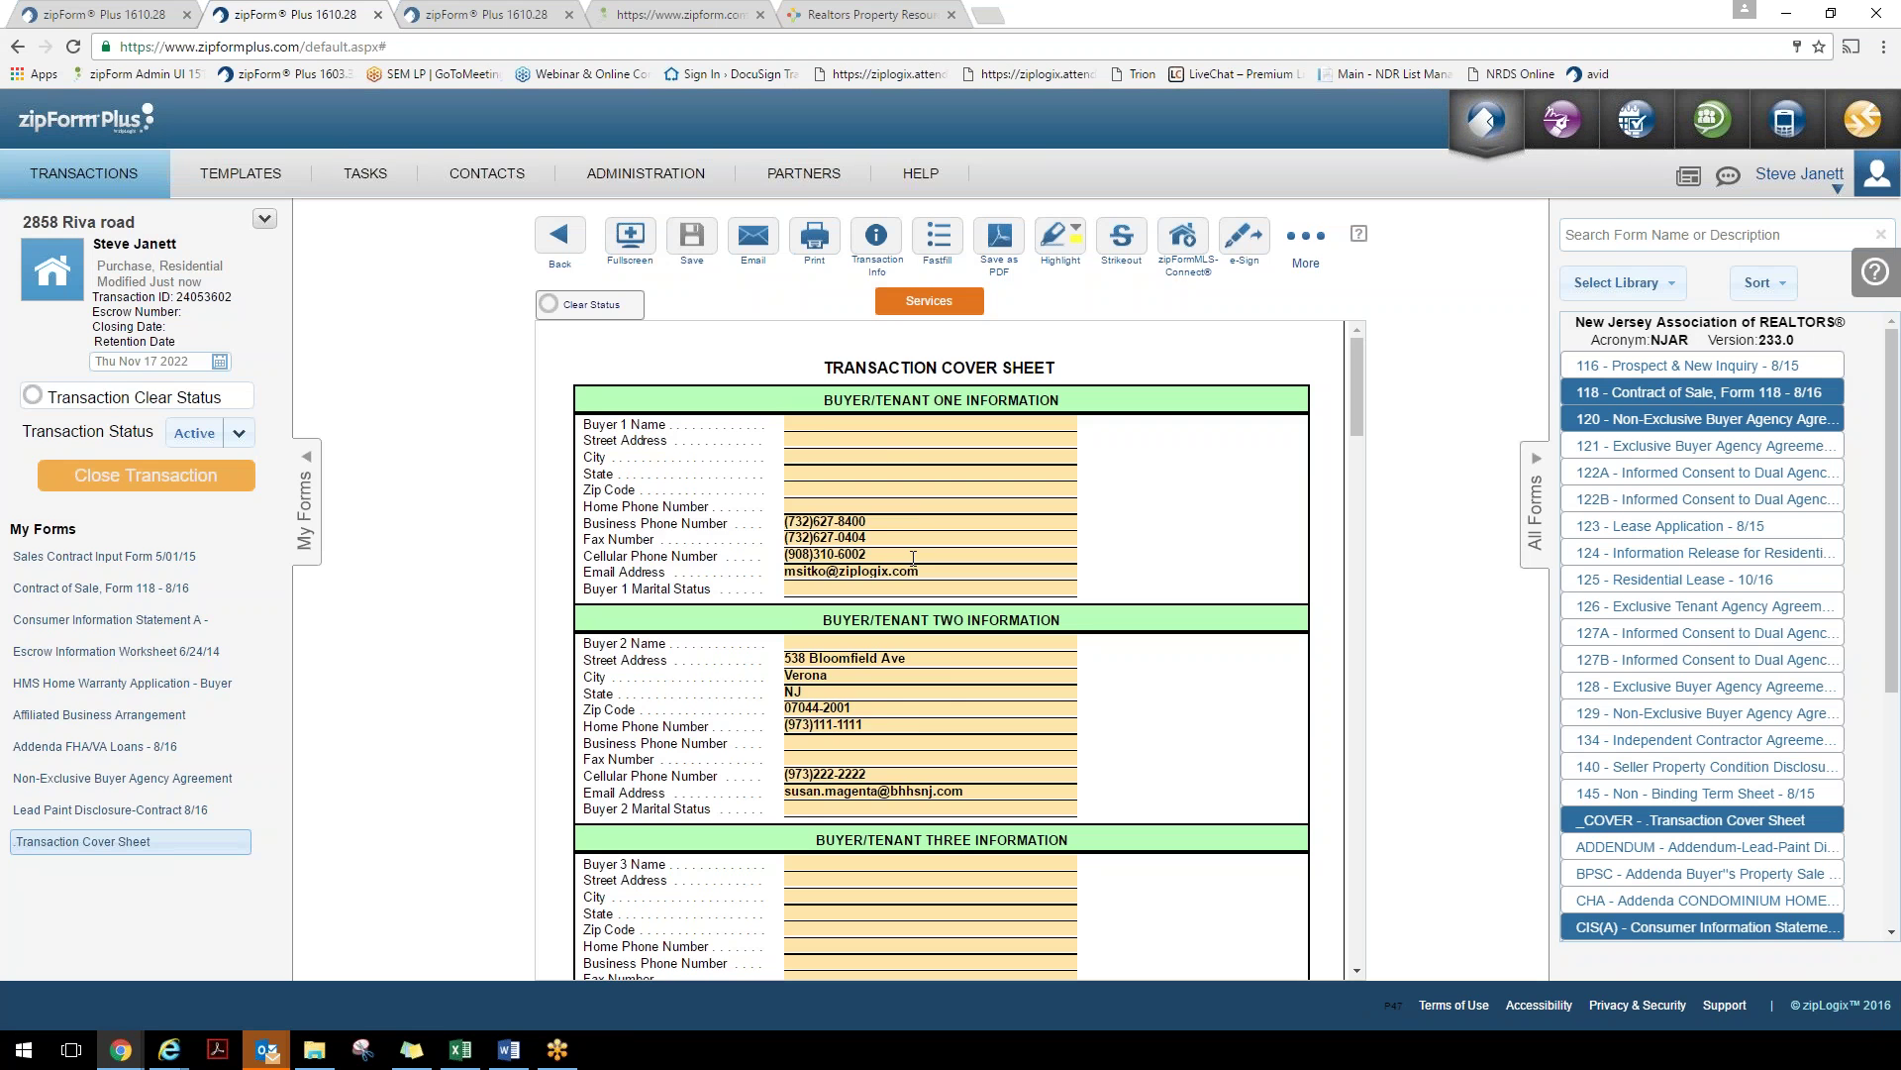
scroll(946, 659, "down", 10)
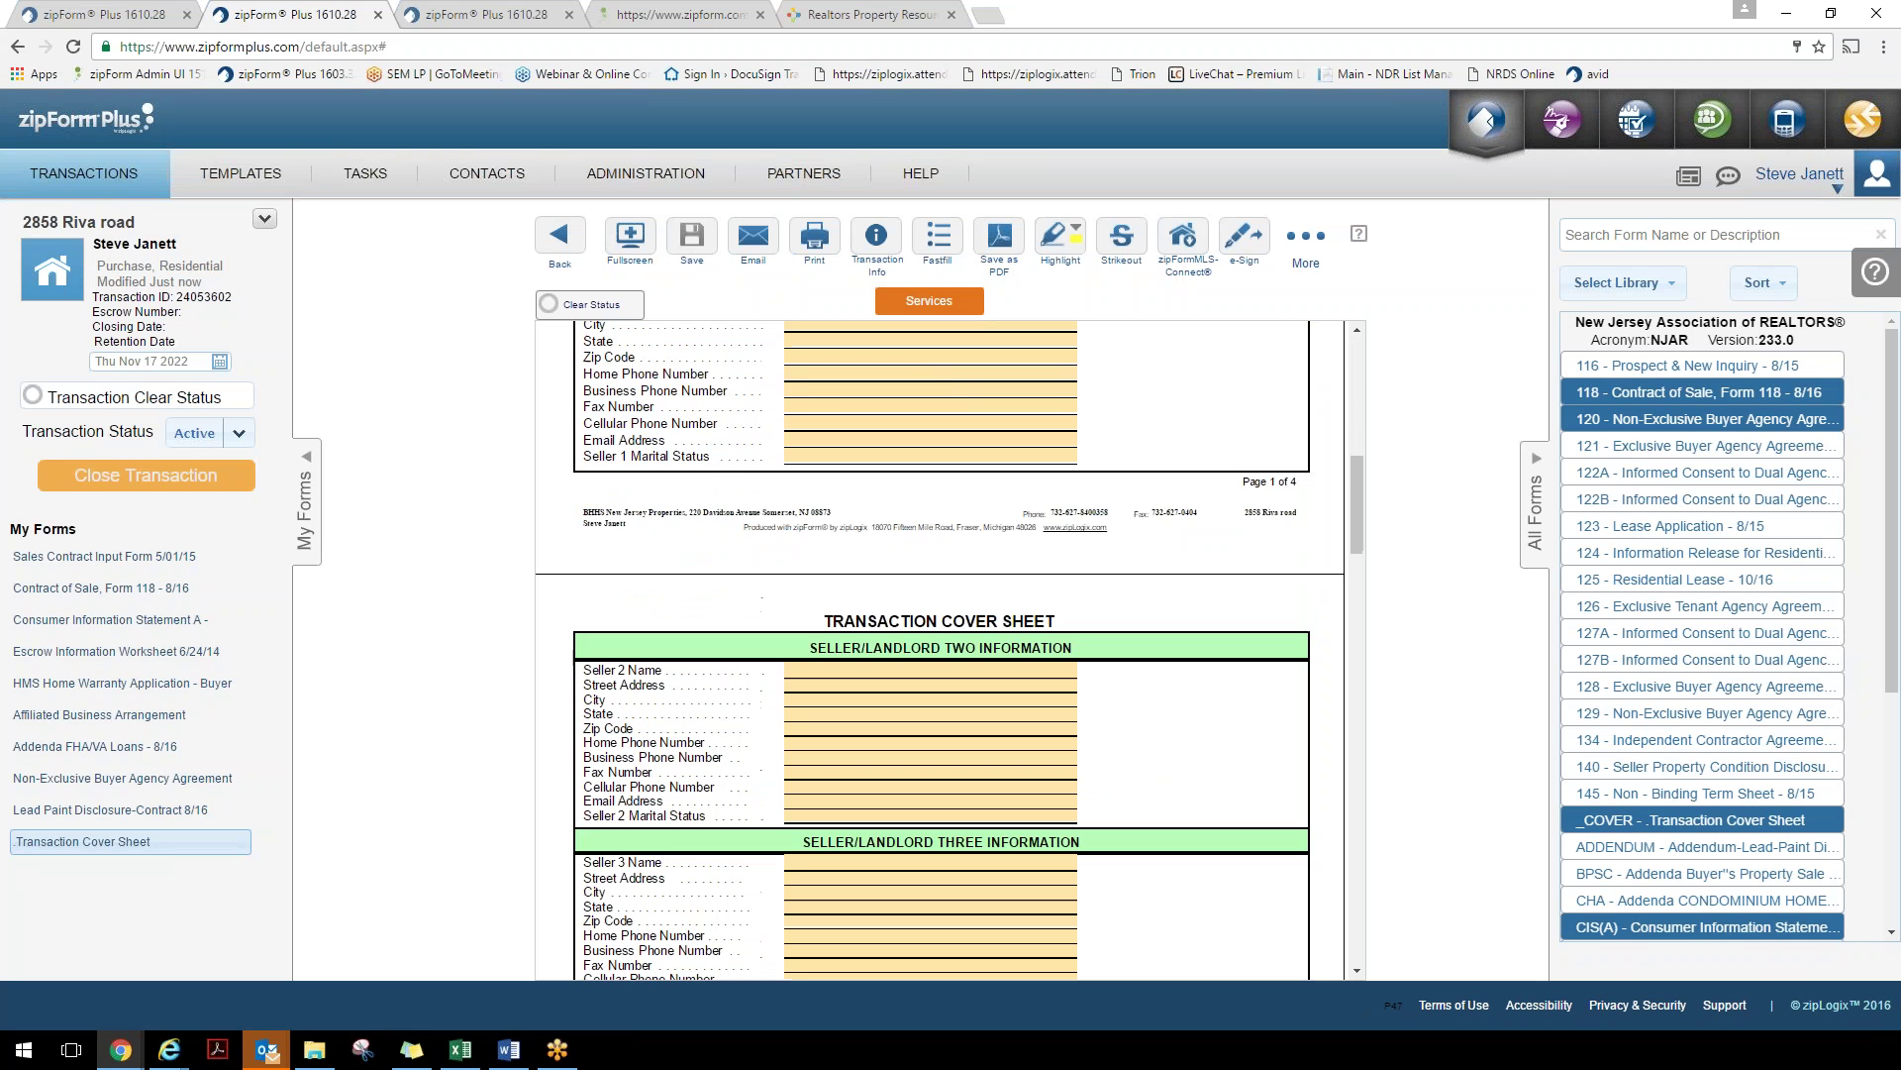
scroll(932, 521, "down", 6)
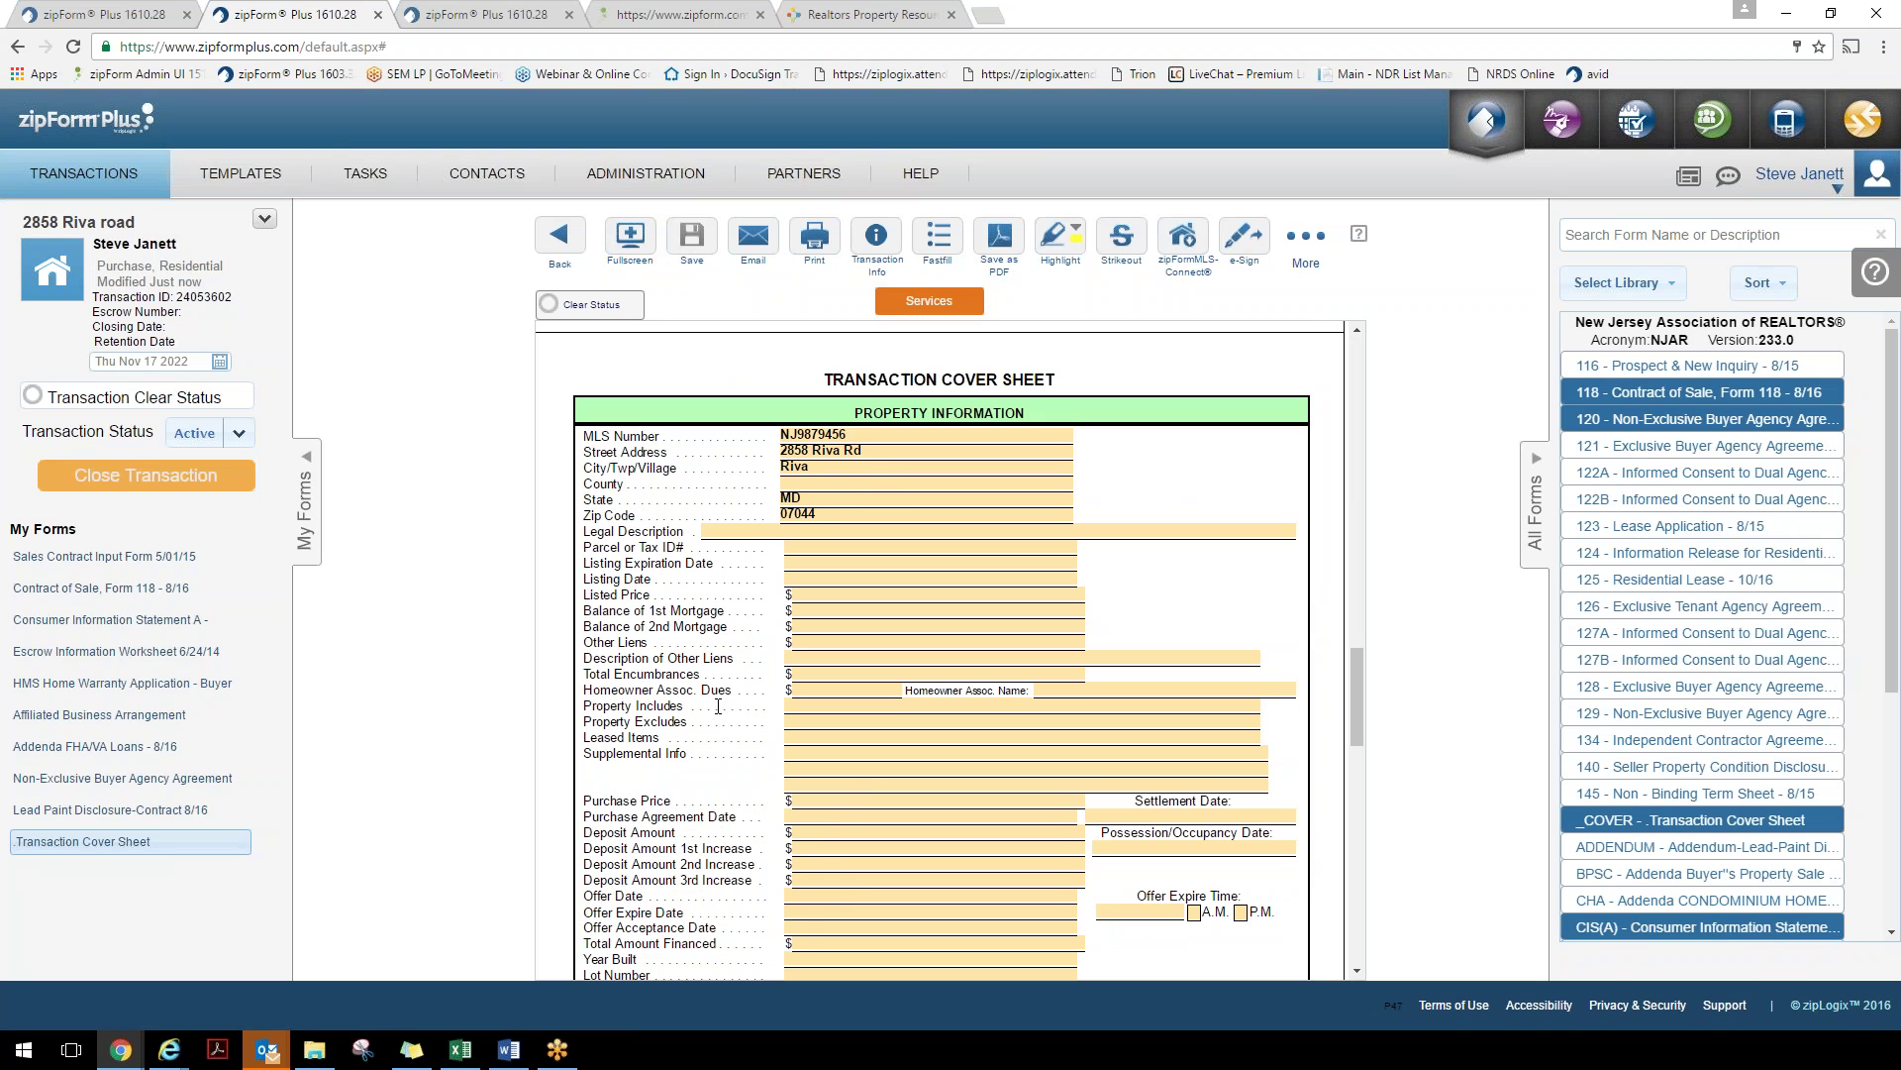
left_click(121, 557)
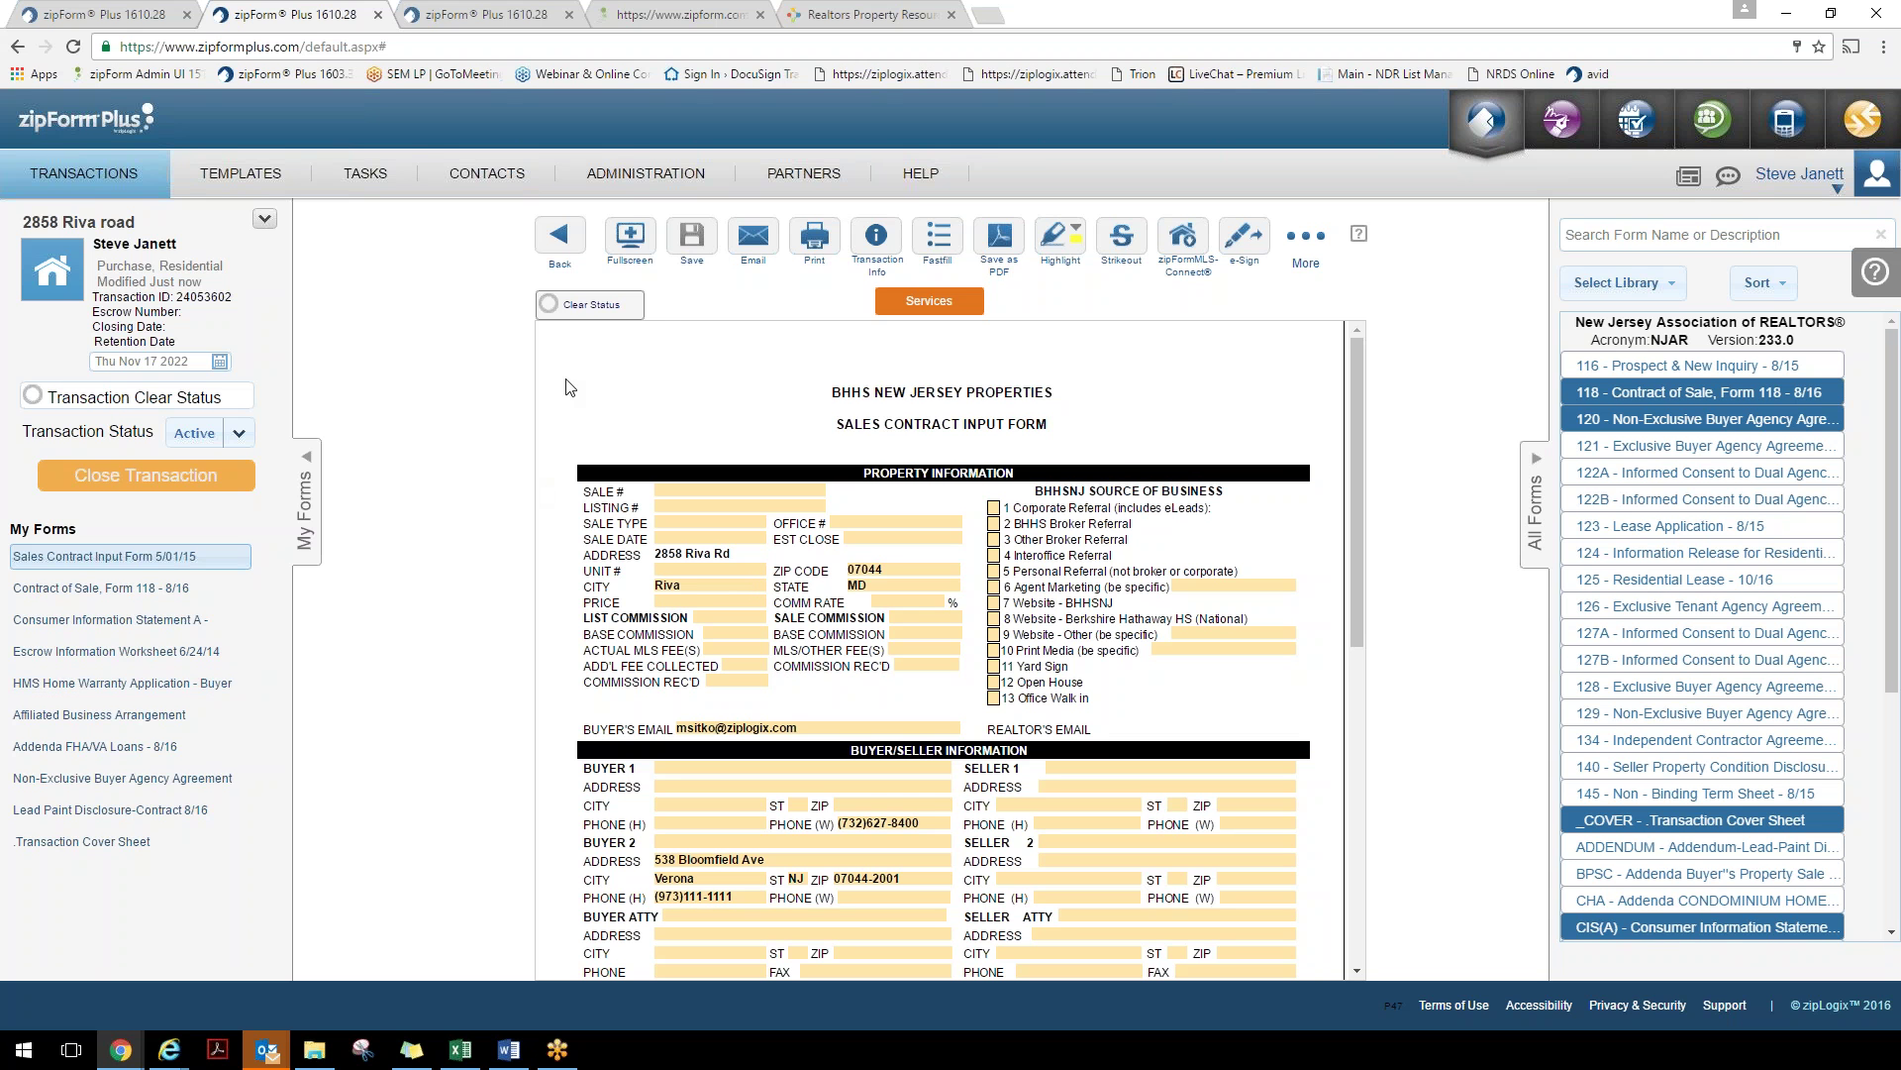
left_click(566, 241)
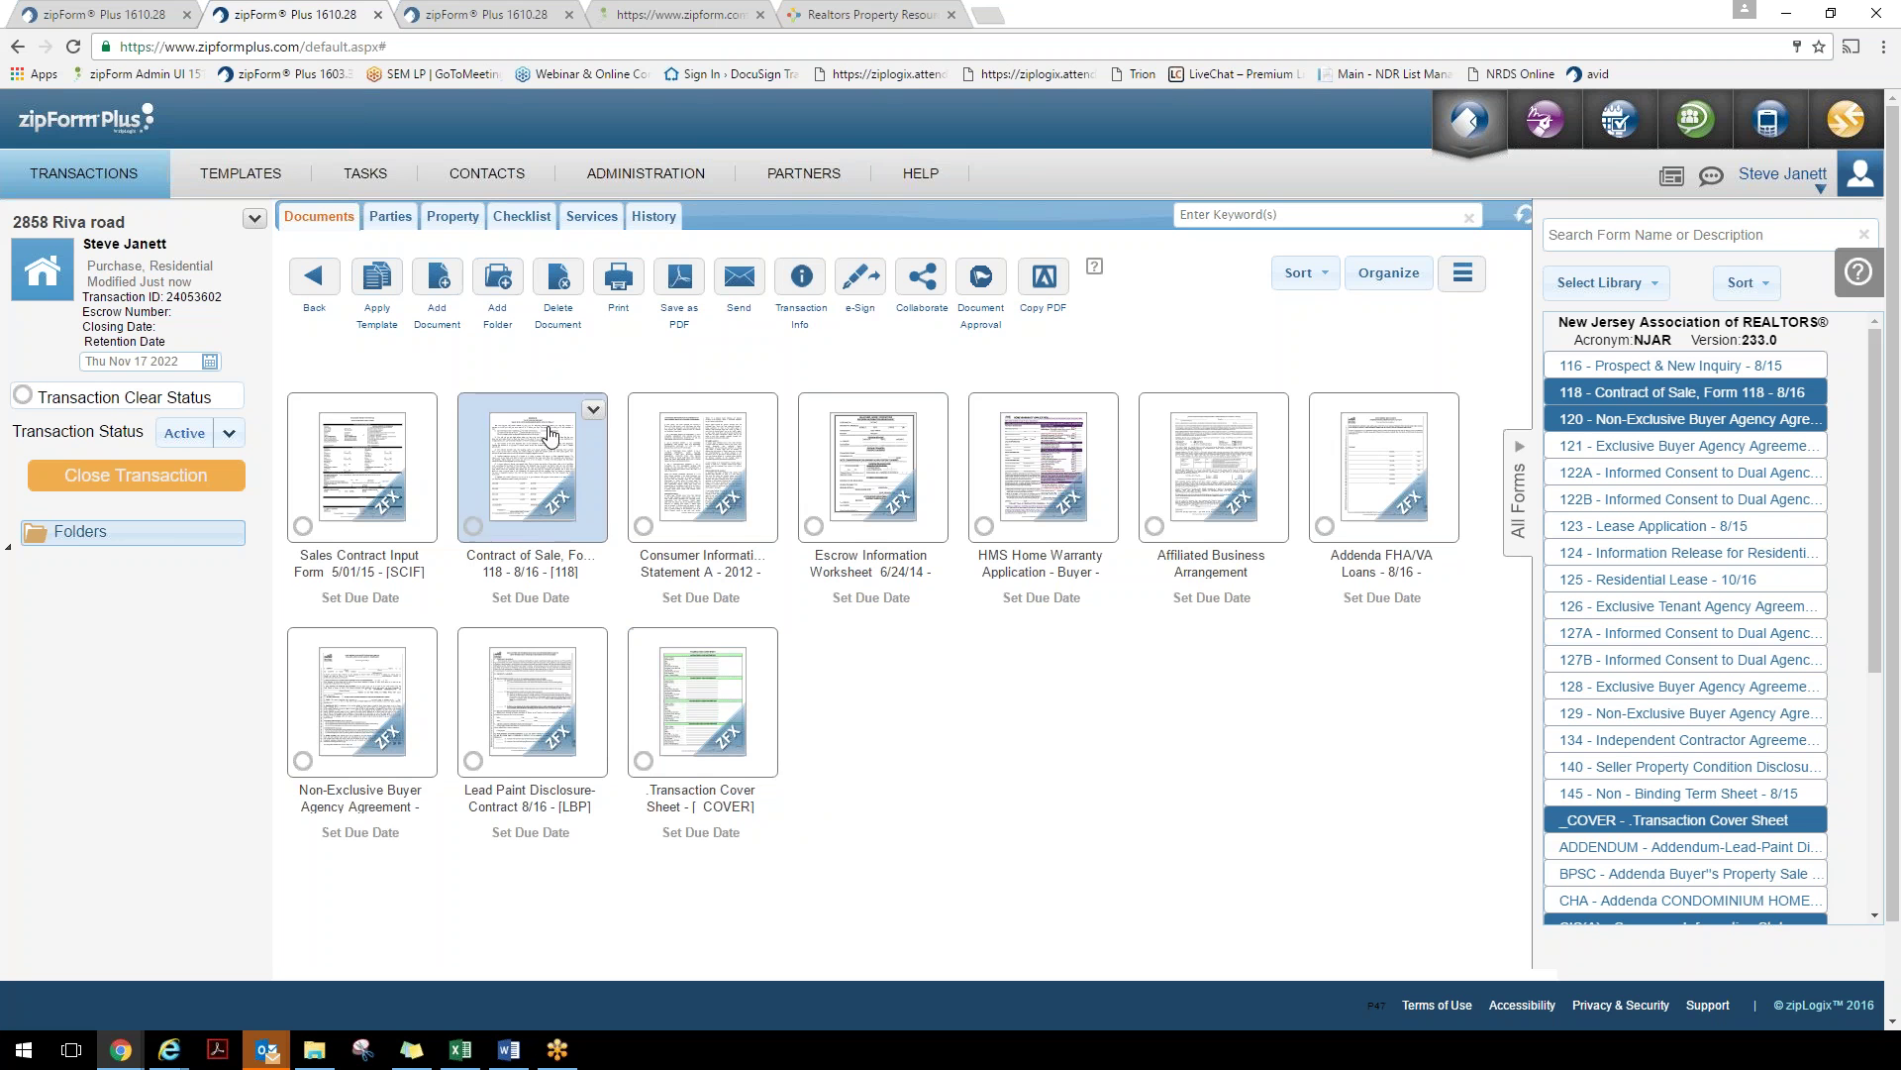
Upload the Home Inspection Report PDF from Desktop > ZF Demo to the transaction
left_click(443, 286)
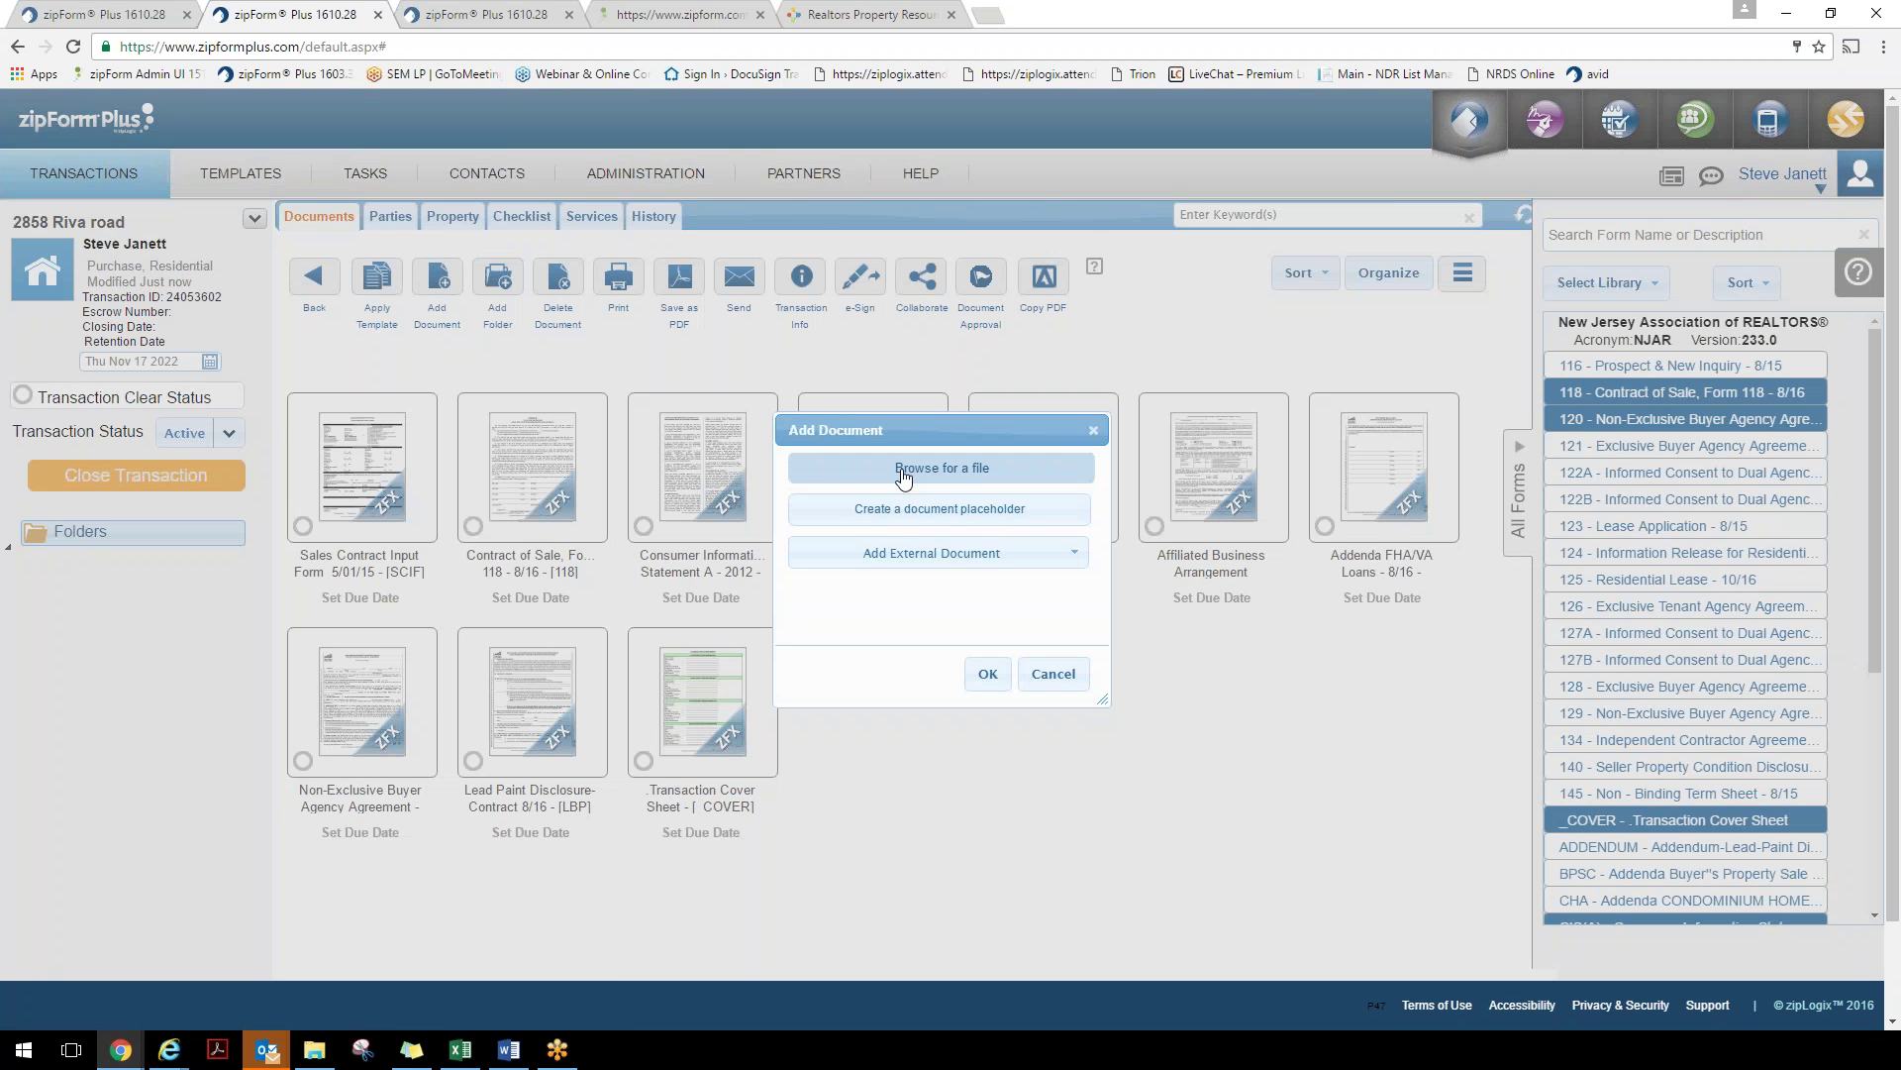
left_click(928, 565)
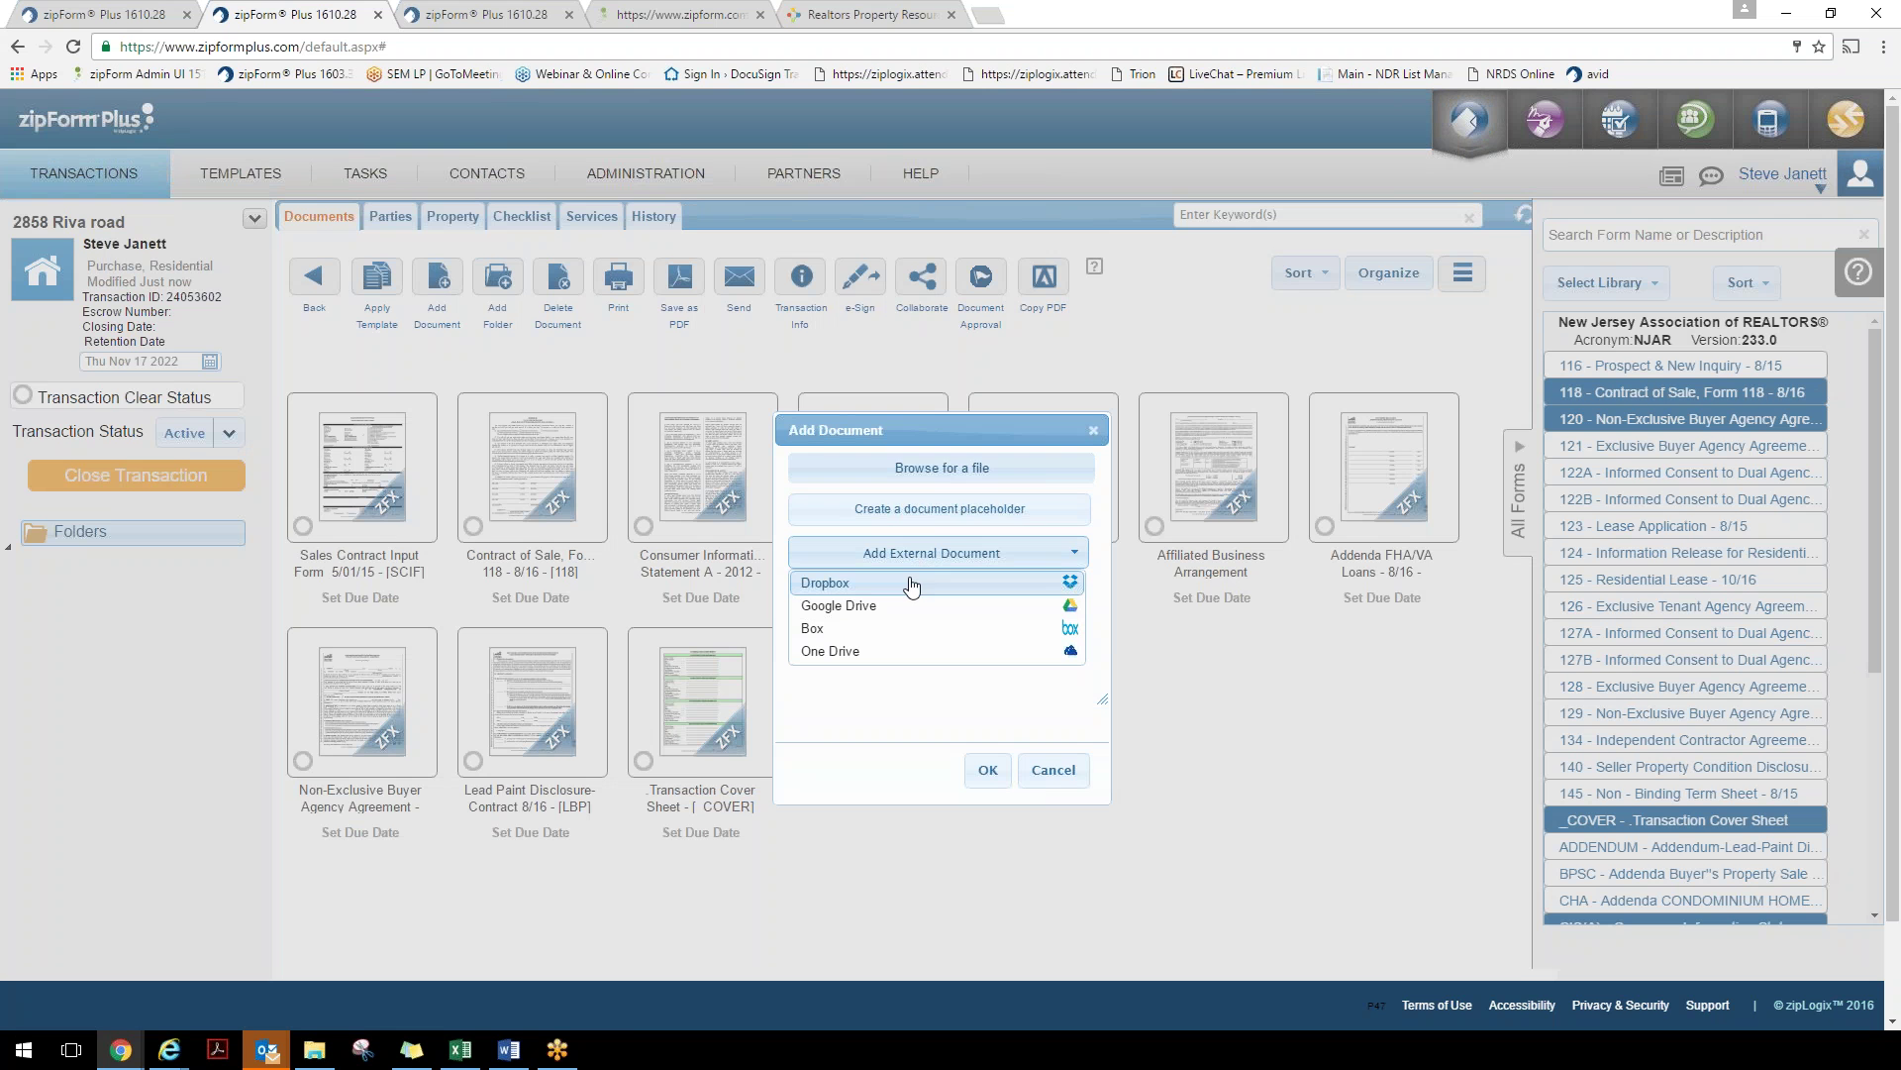
left_click(966, 477)
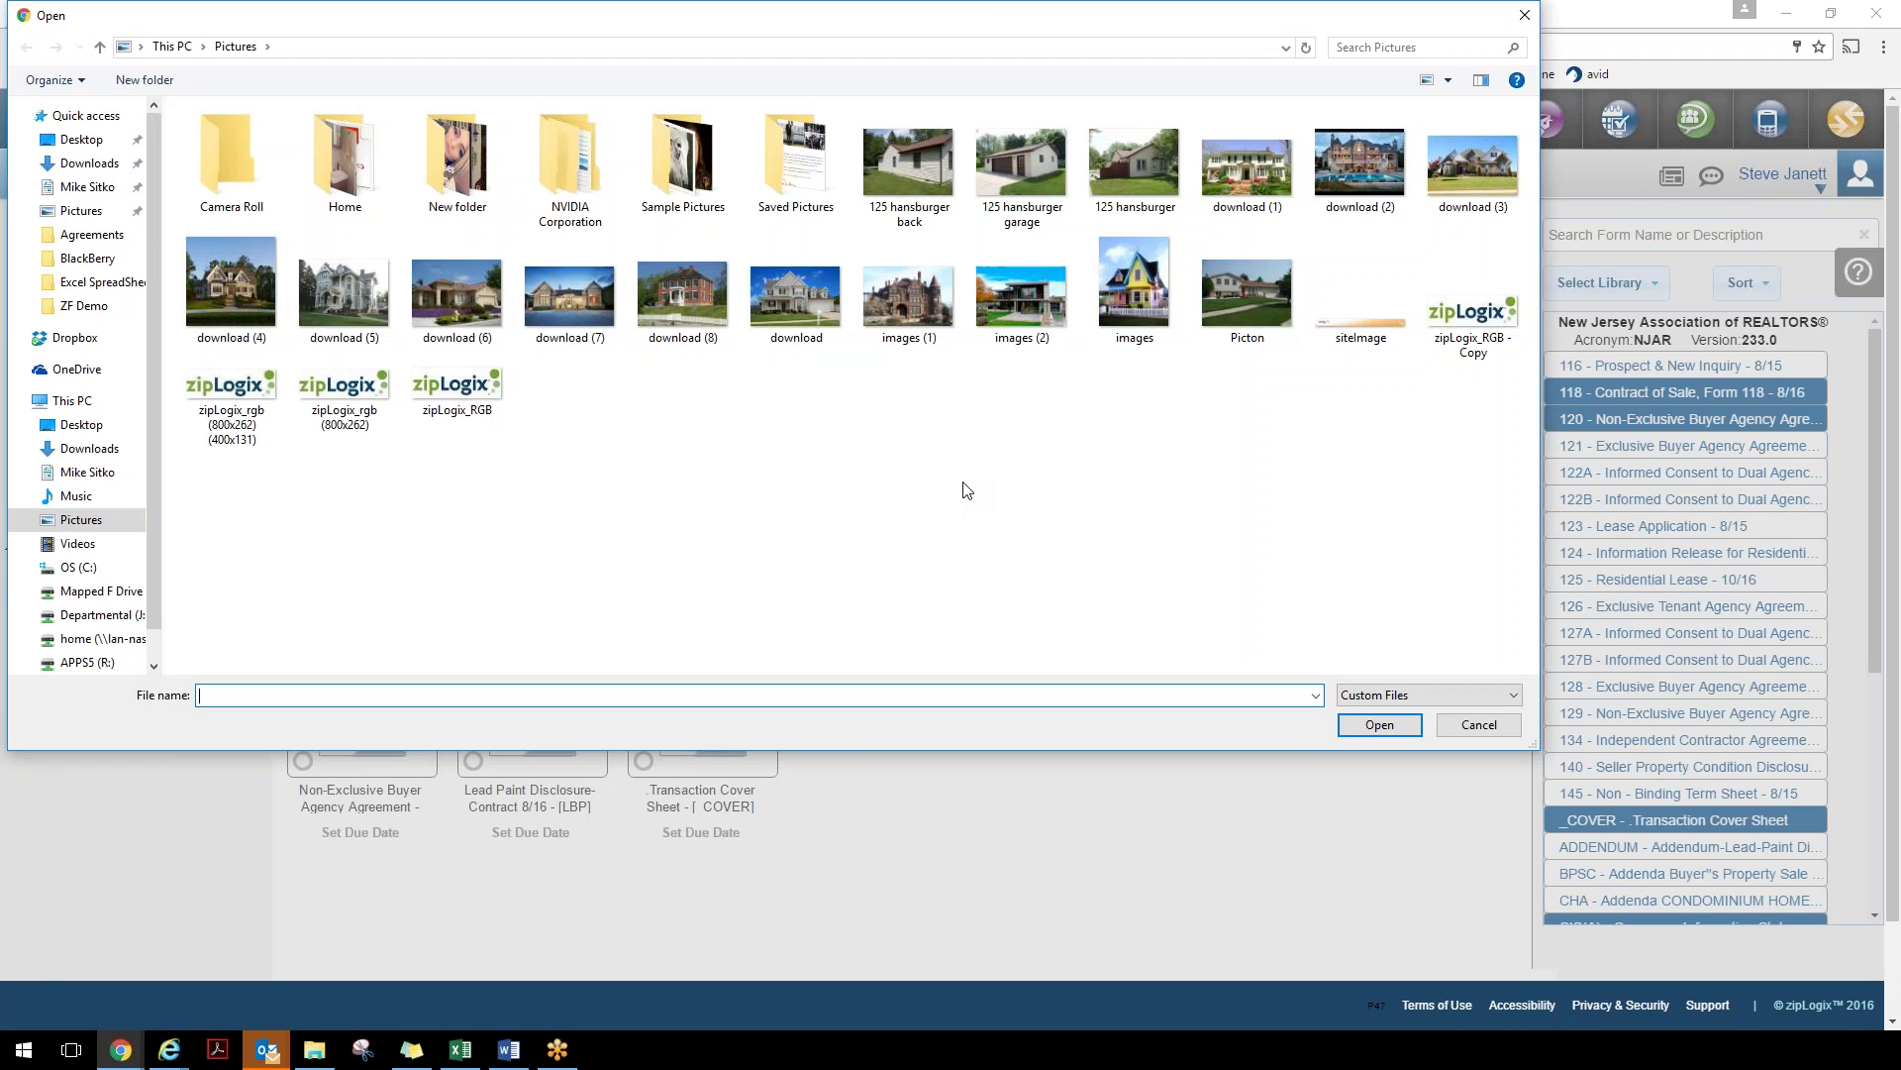
left_click(72, 141)
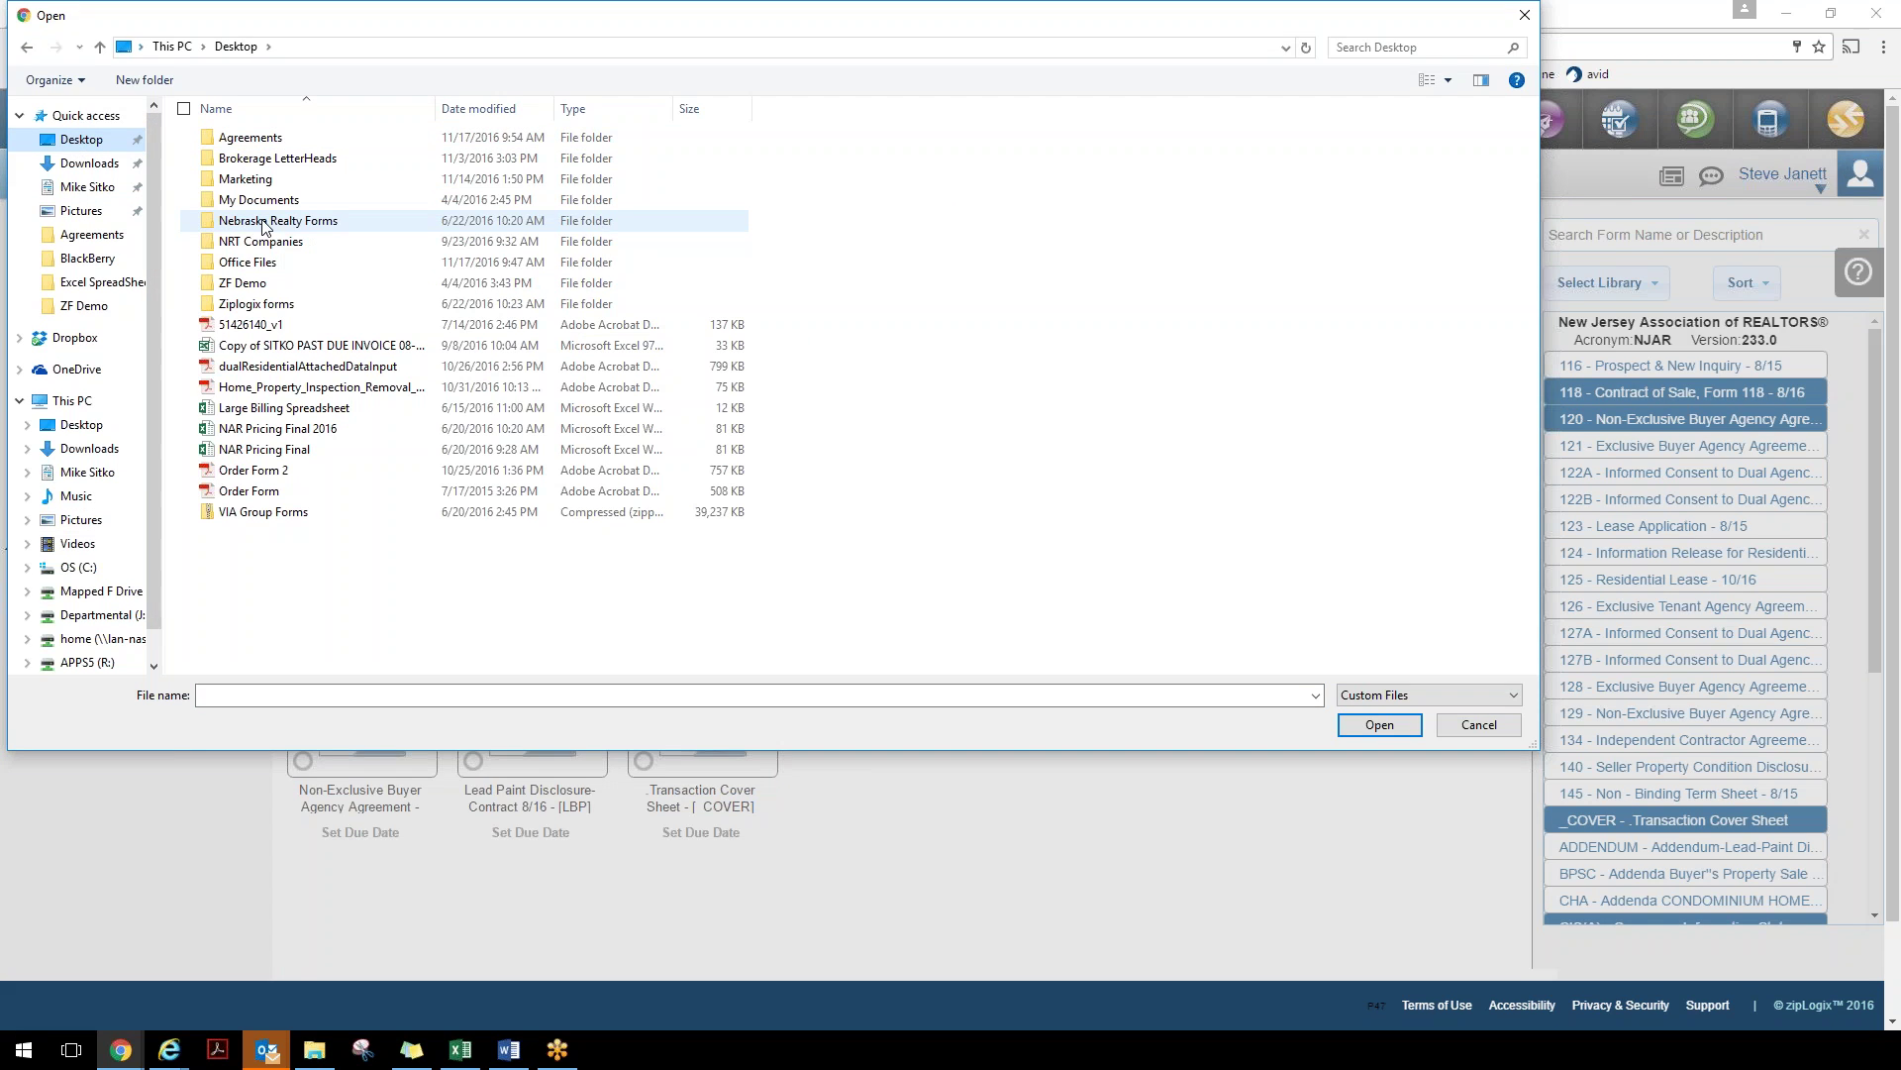
double_click(247, 285)
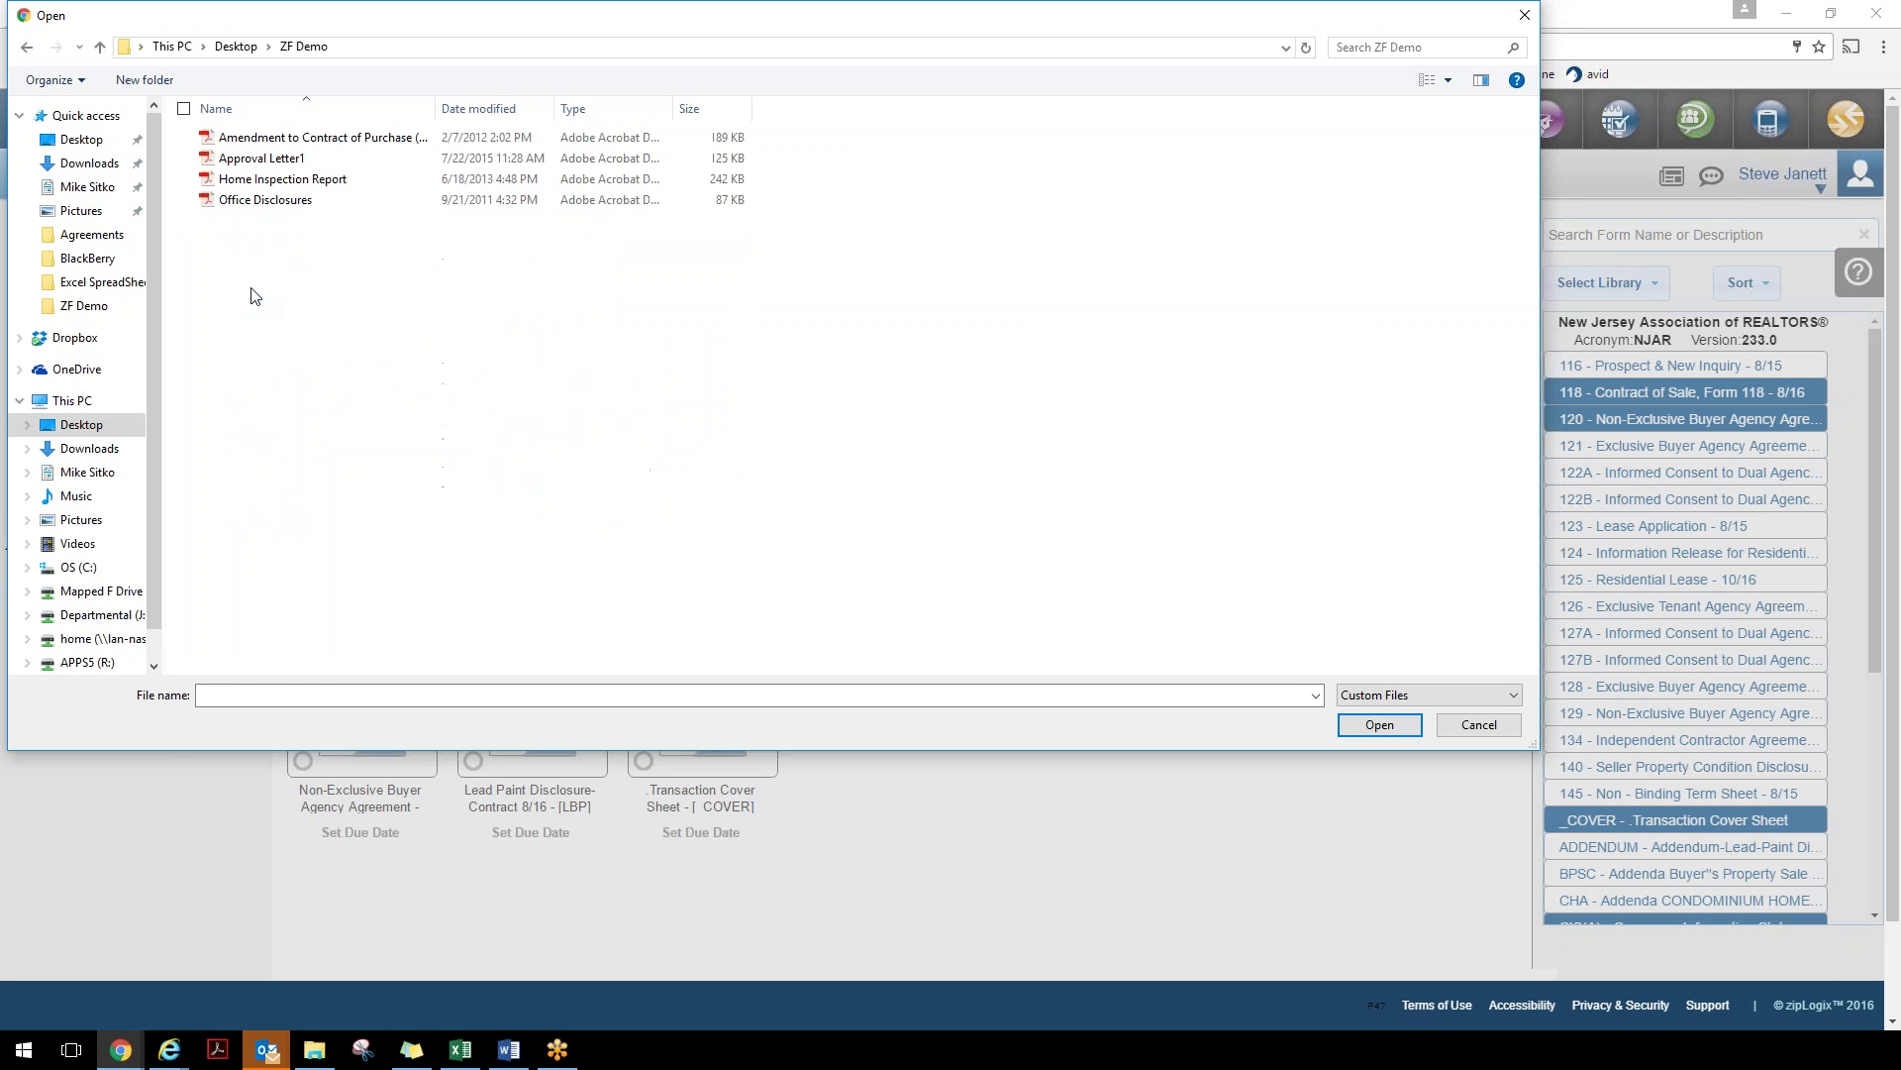
left_click(272, 180)
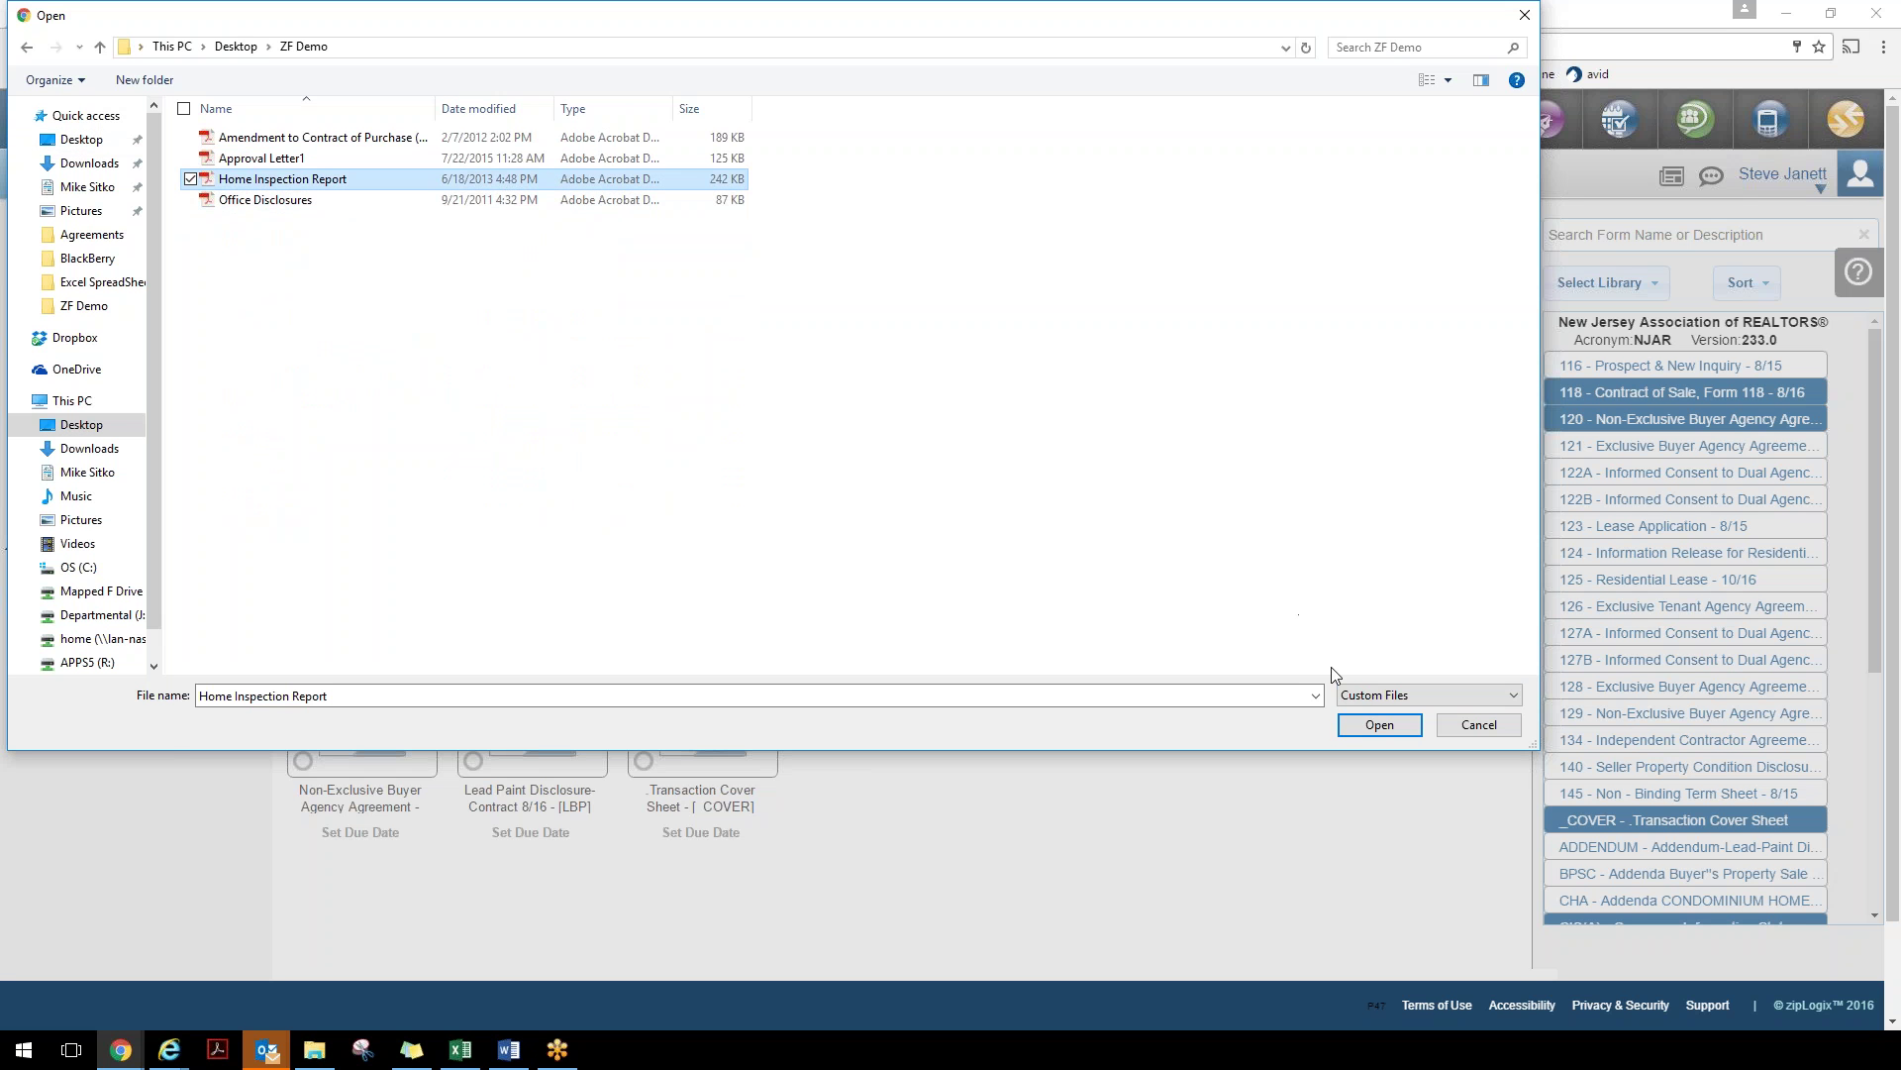
left_click(1376, 725)
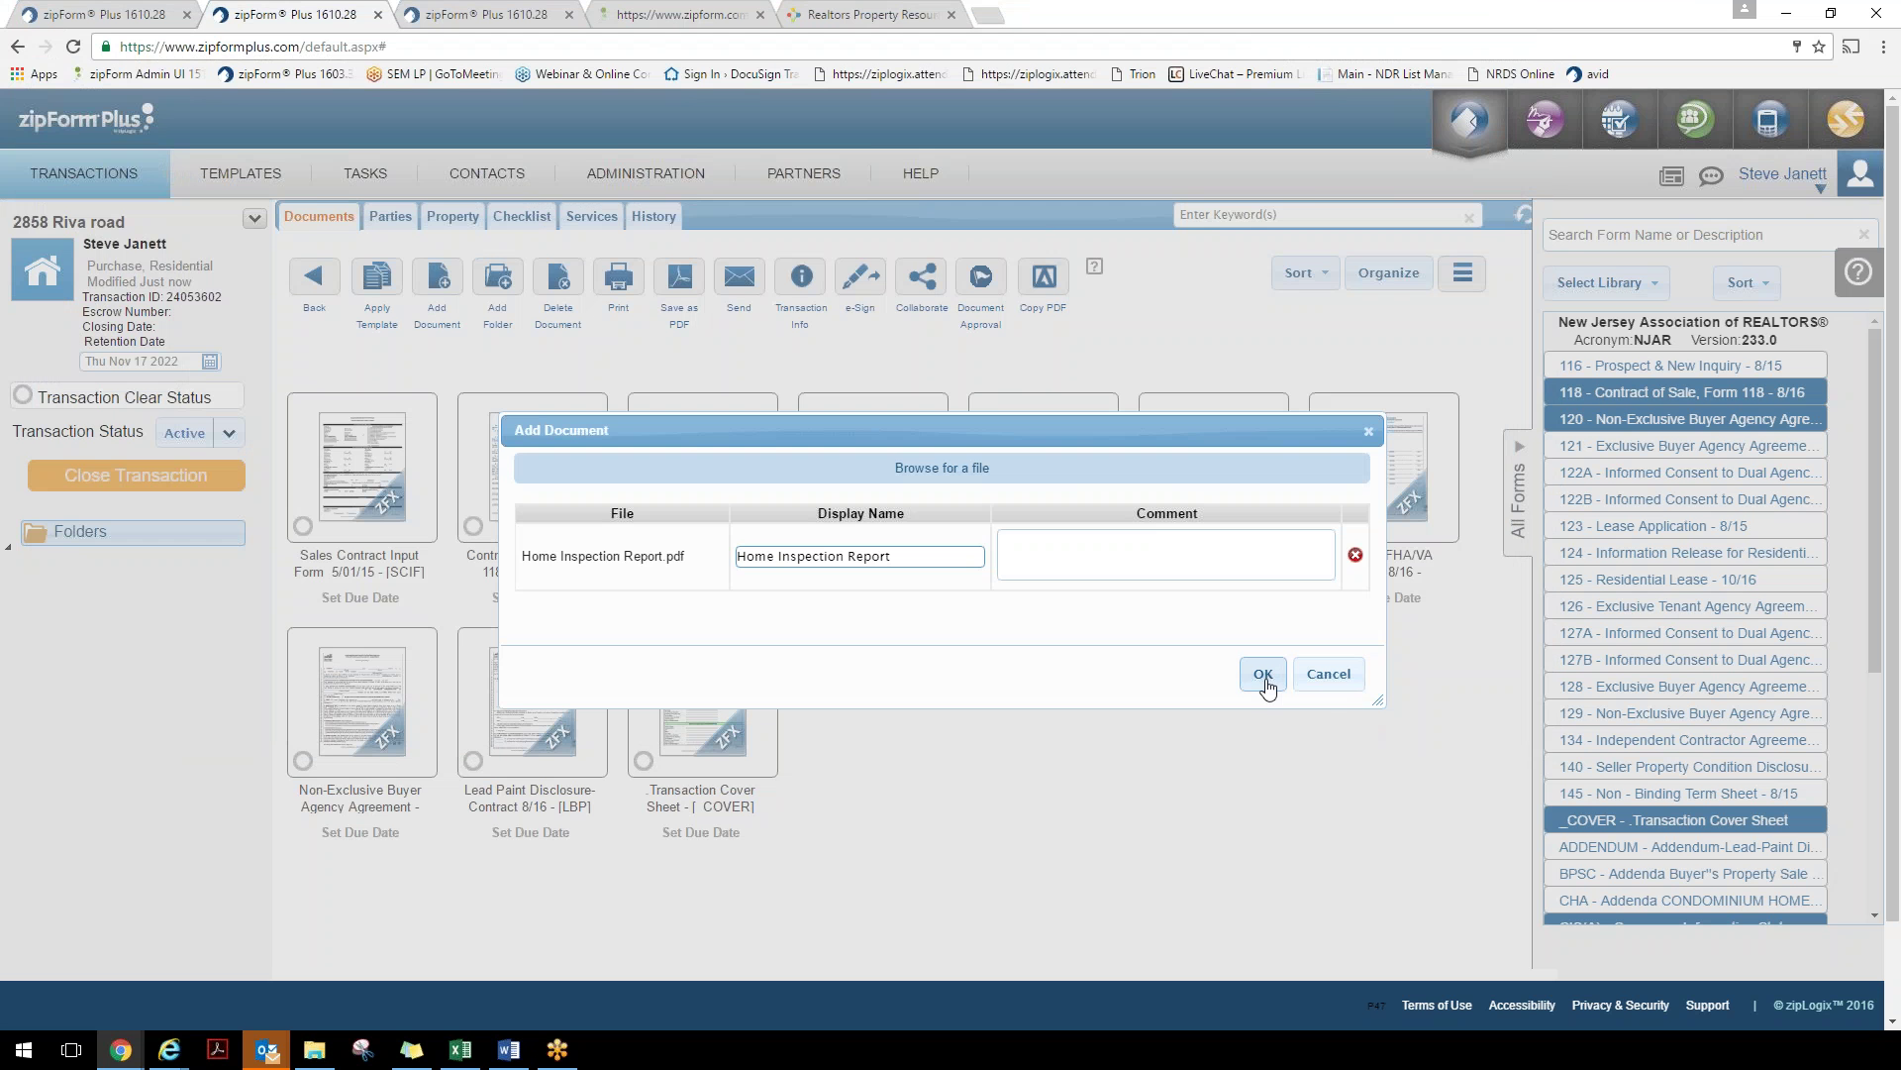
left_click(1264, 674)
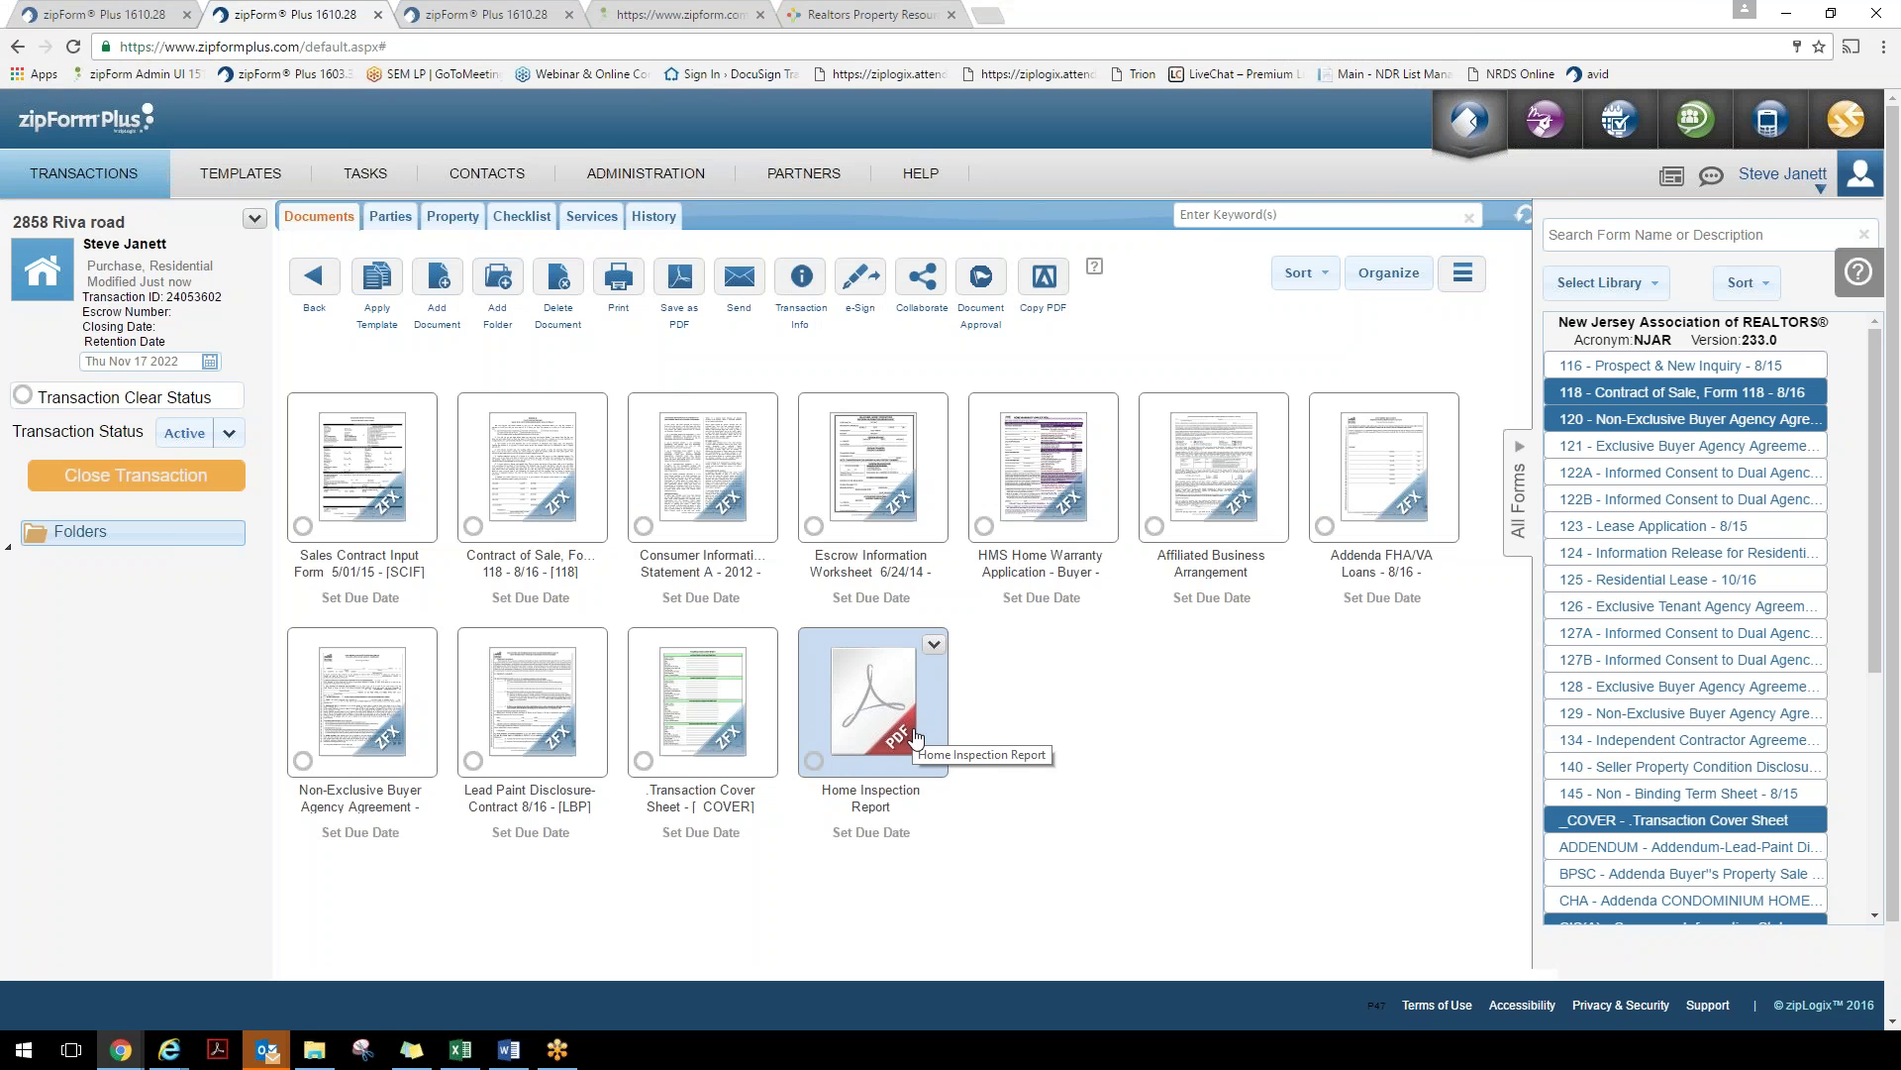
Create a new transaction folder named 'Pics of prop' and open it
left_click(510, 288)
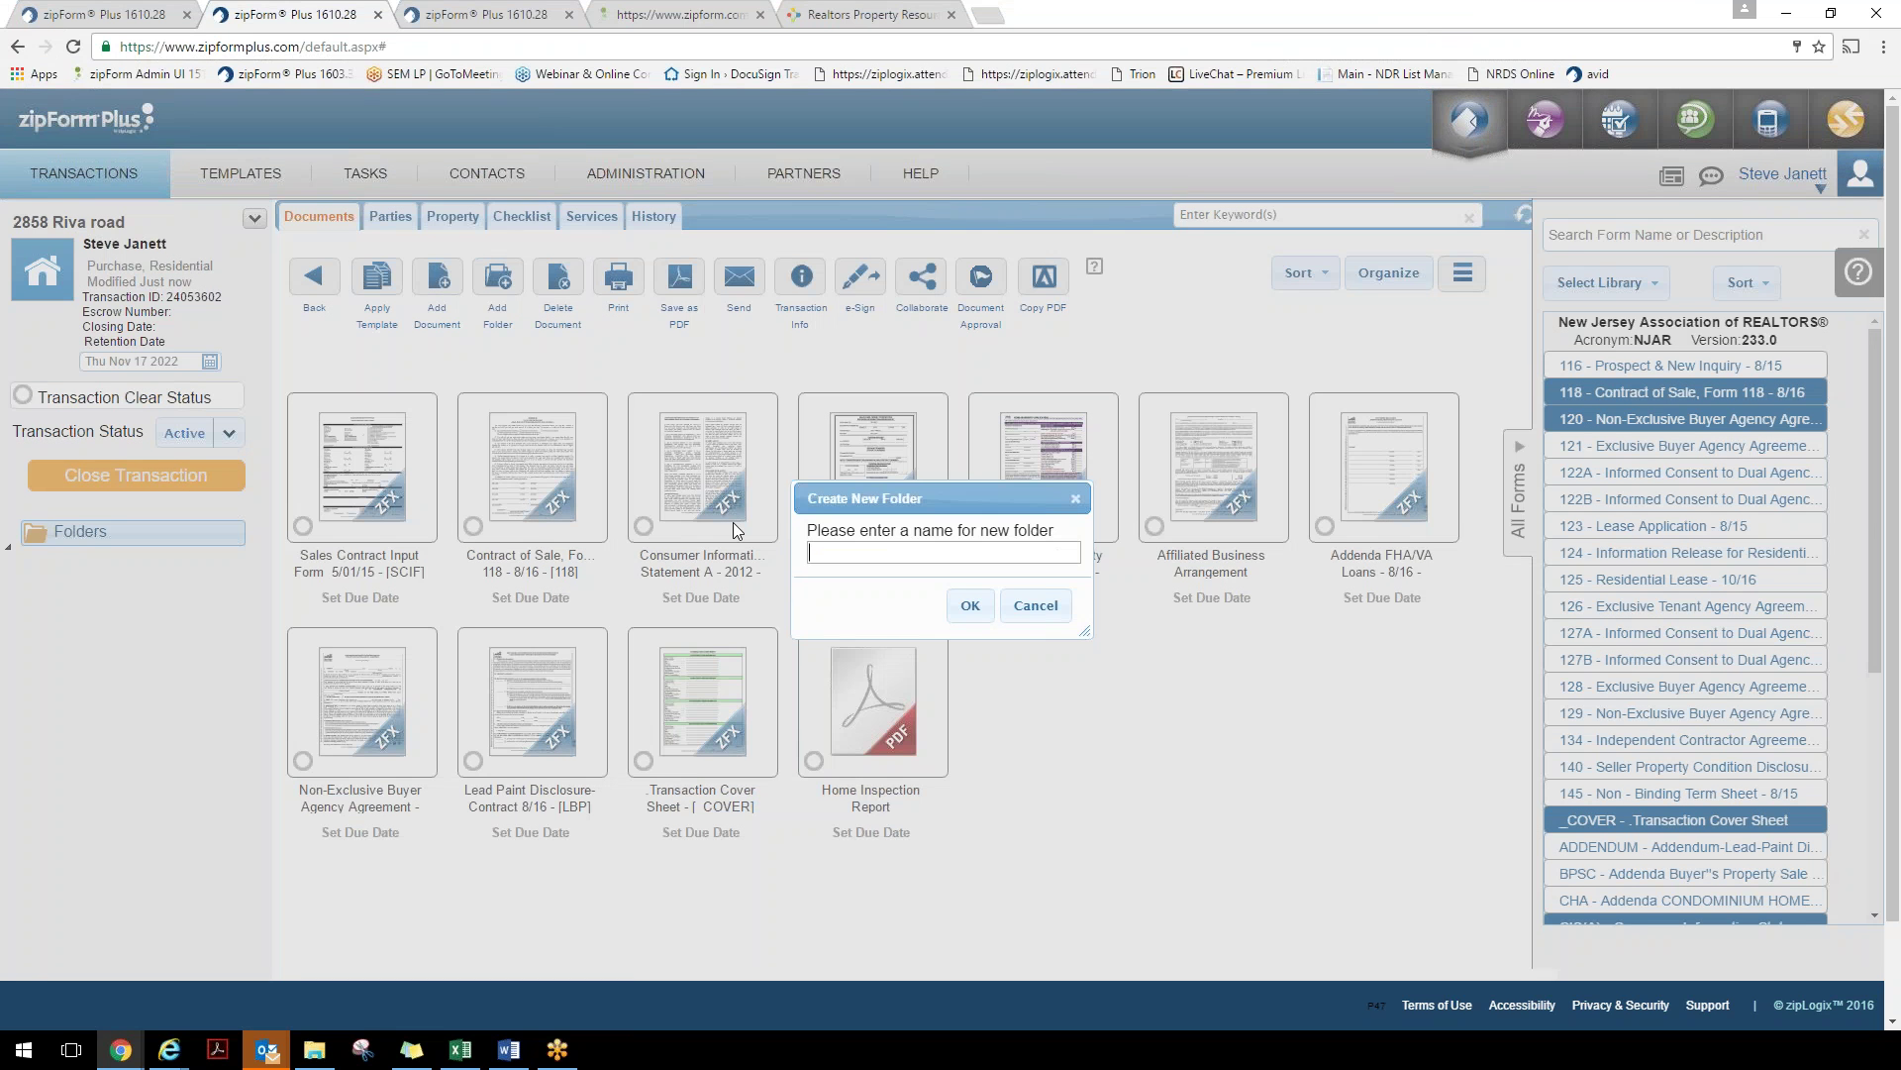
type("Pics of prop.")
left_click(971, 605)
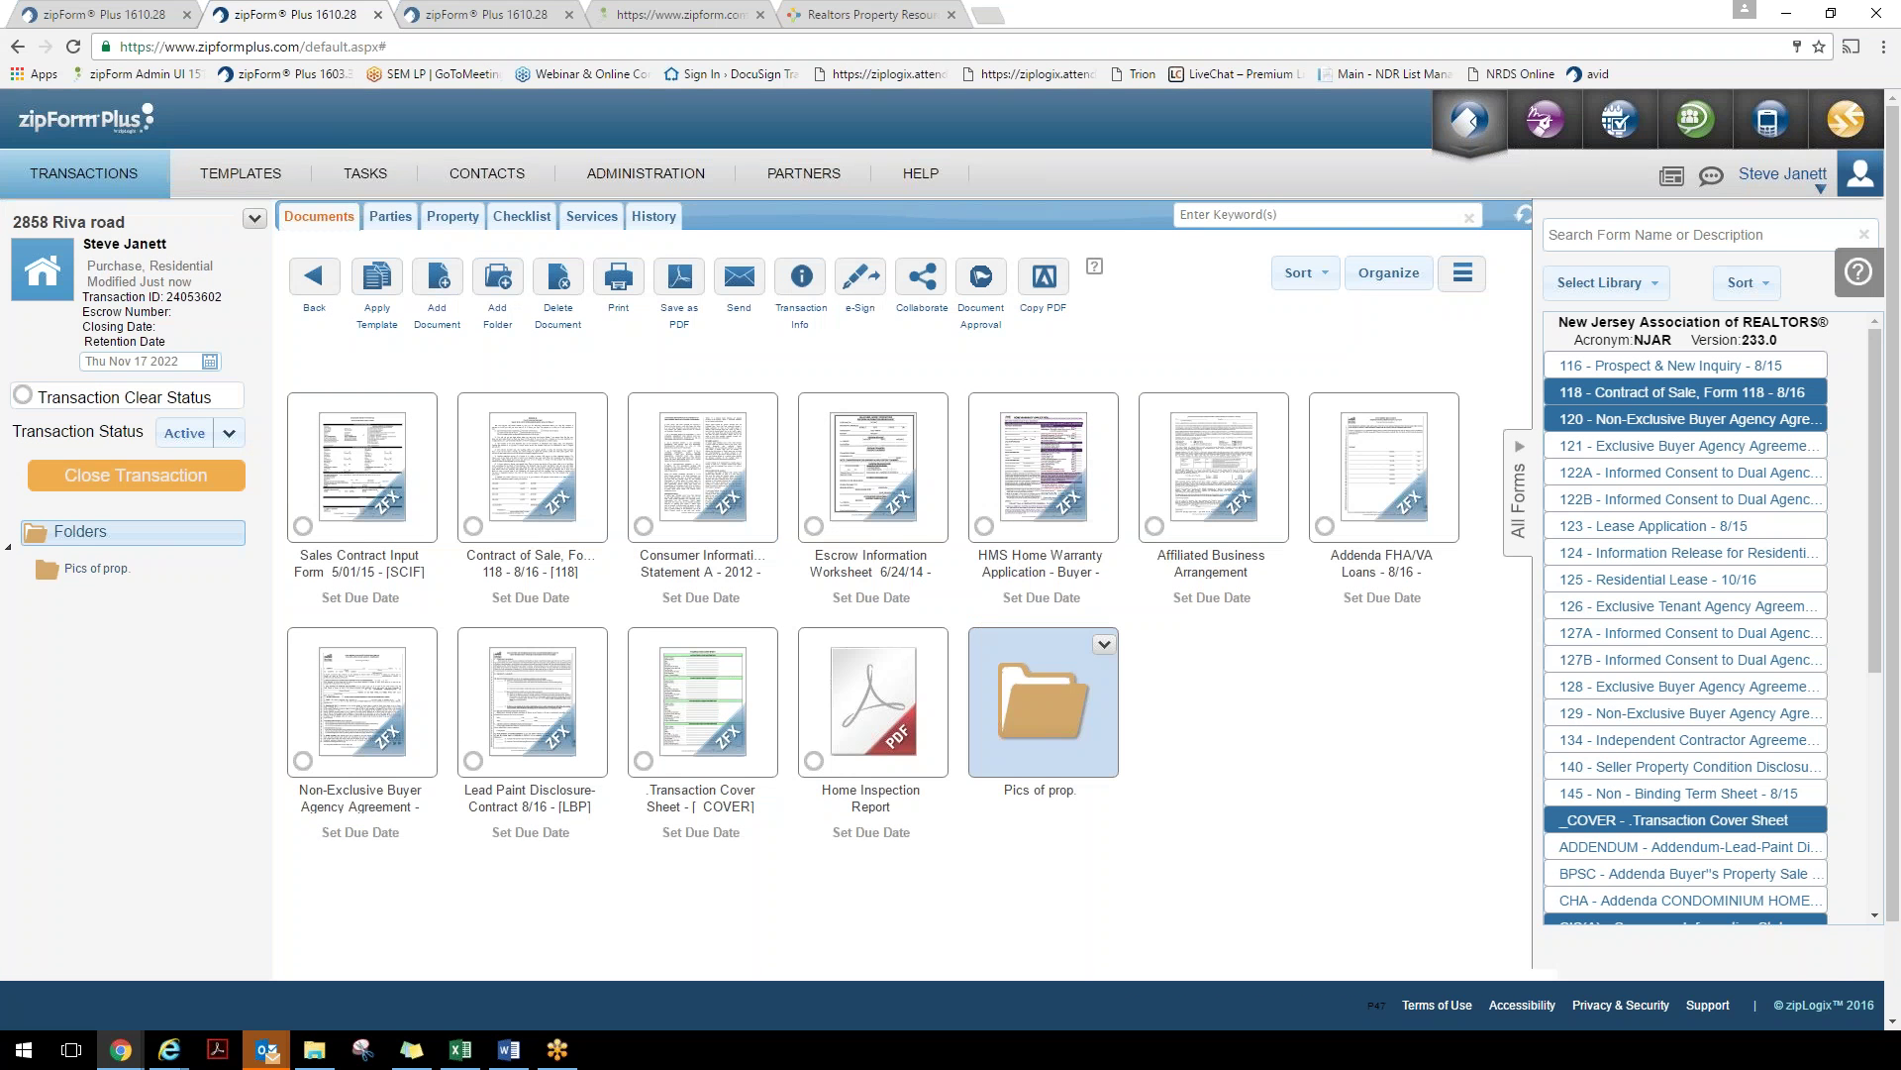
double_click(1030, 718)
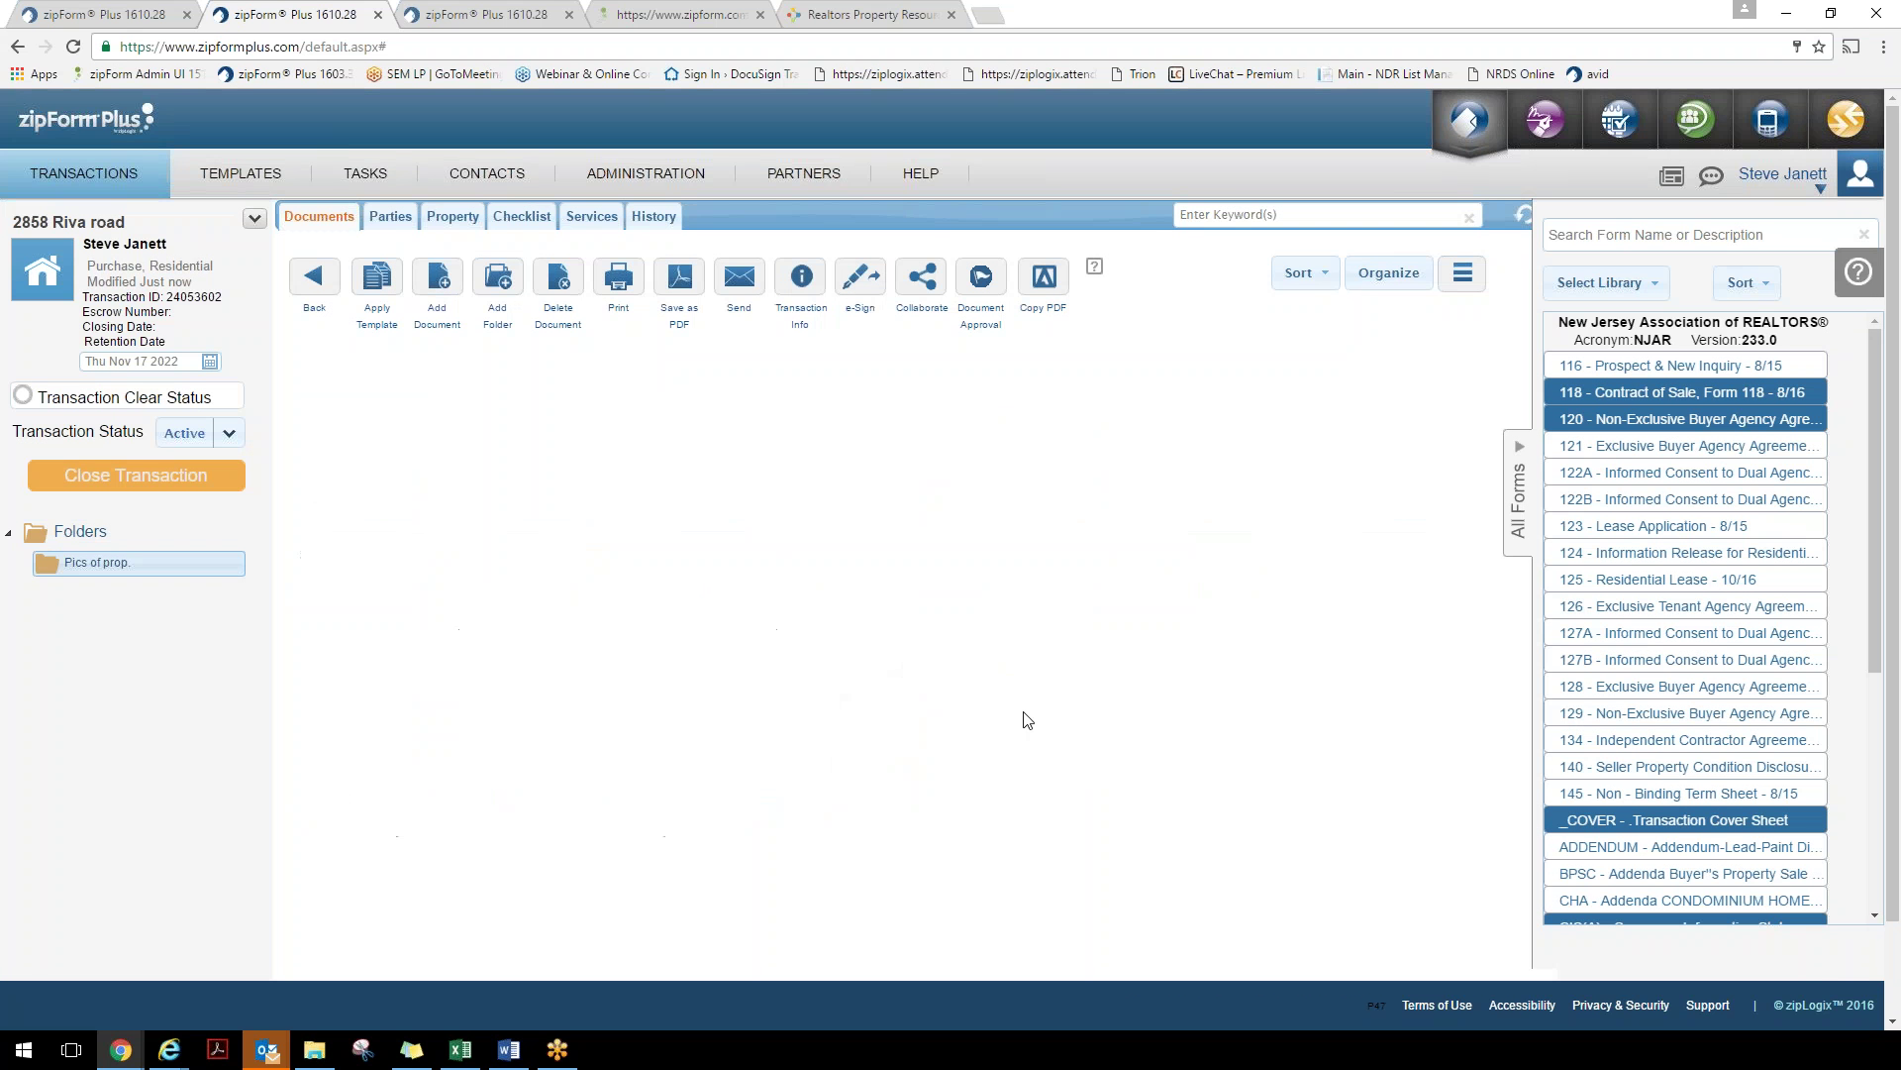
left_click(436, 299)
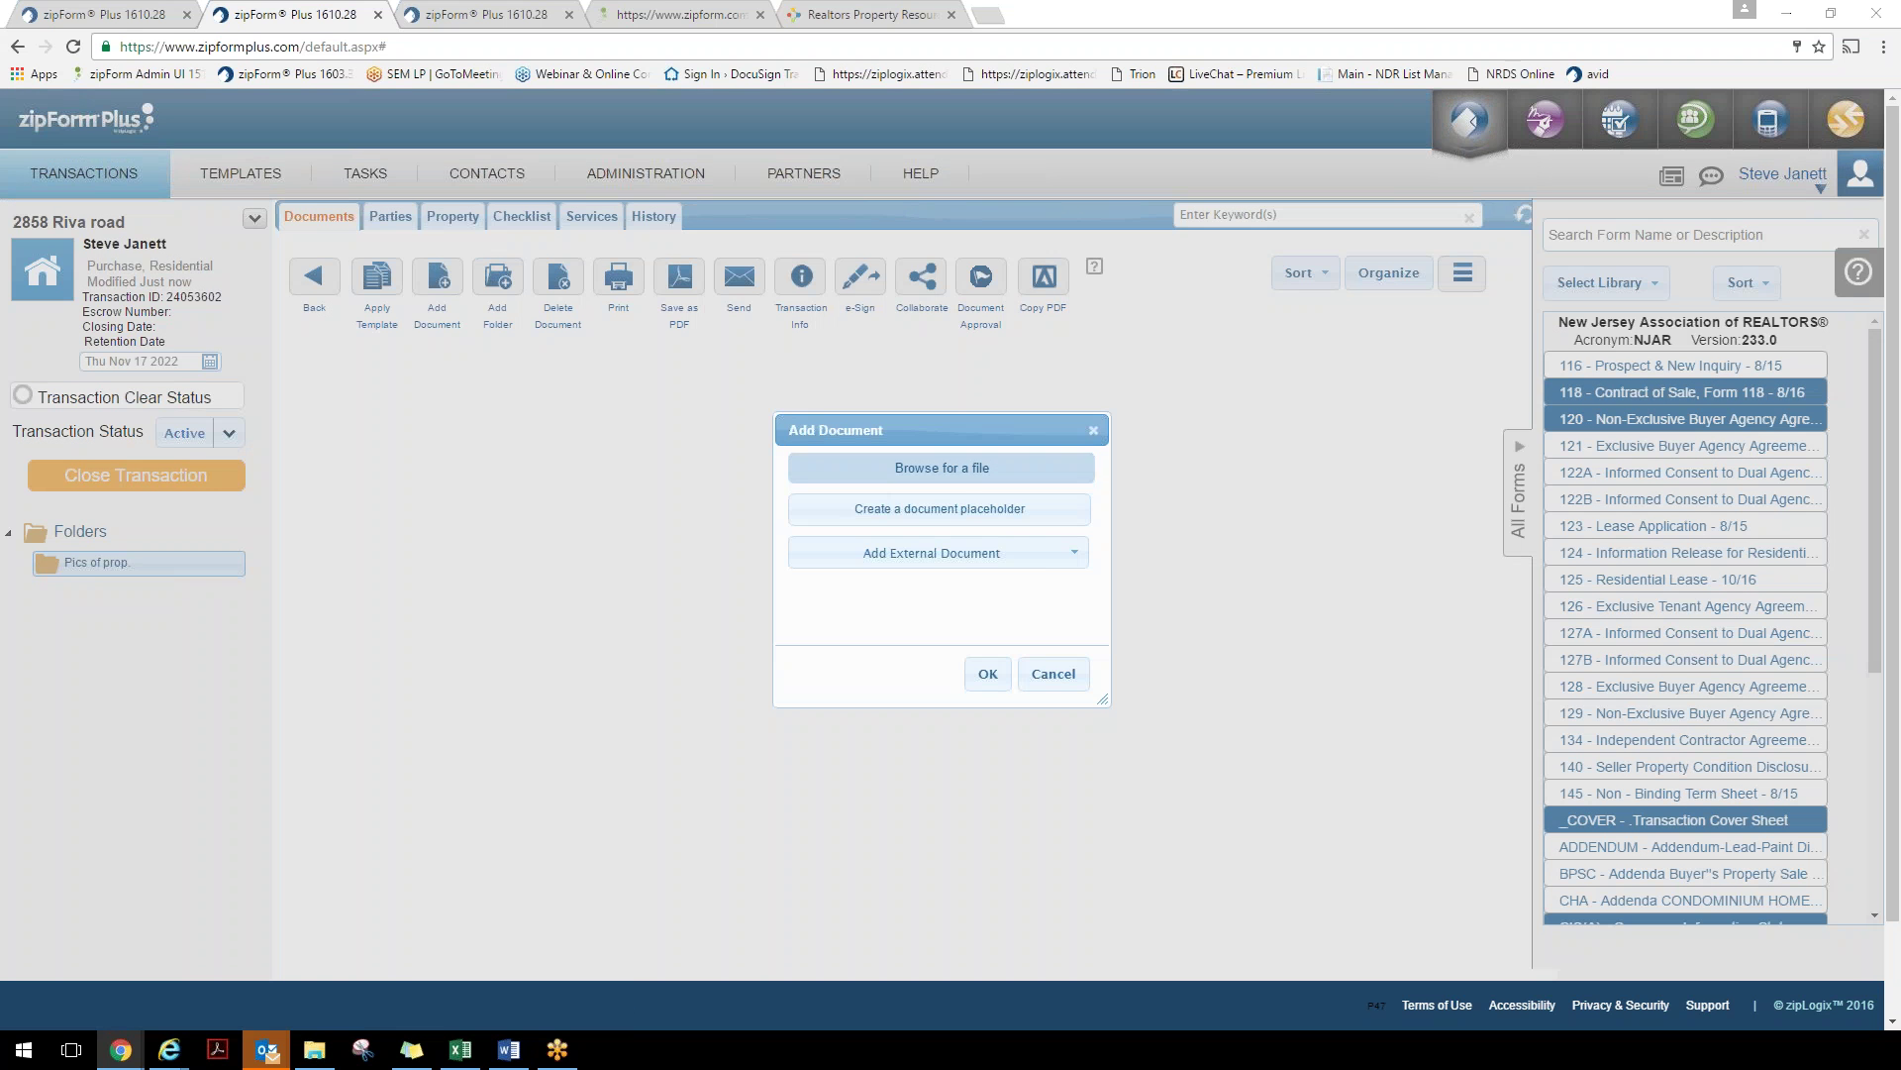
left_click(940, 467)
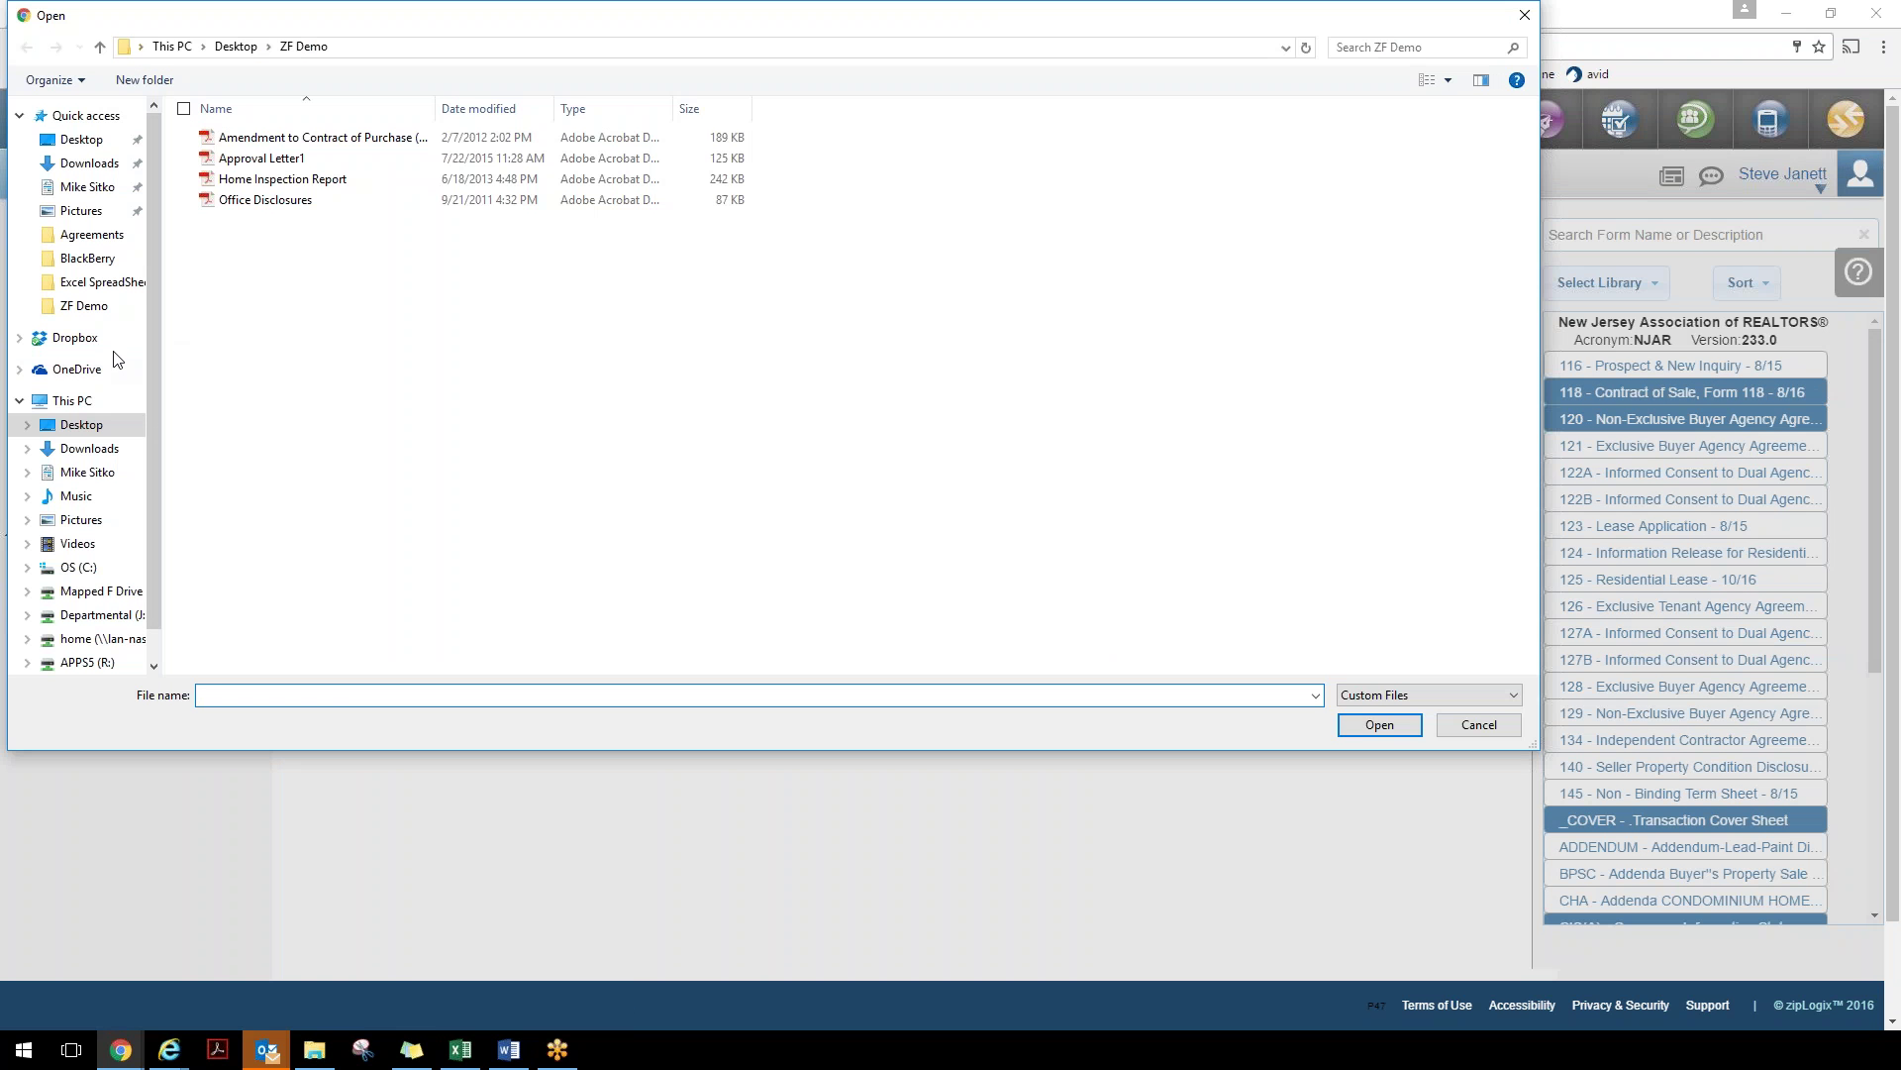
left_click(89, 212)
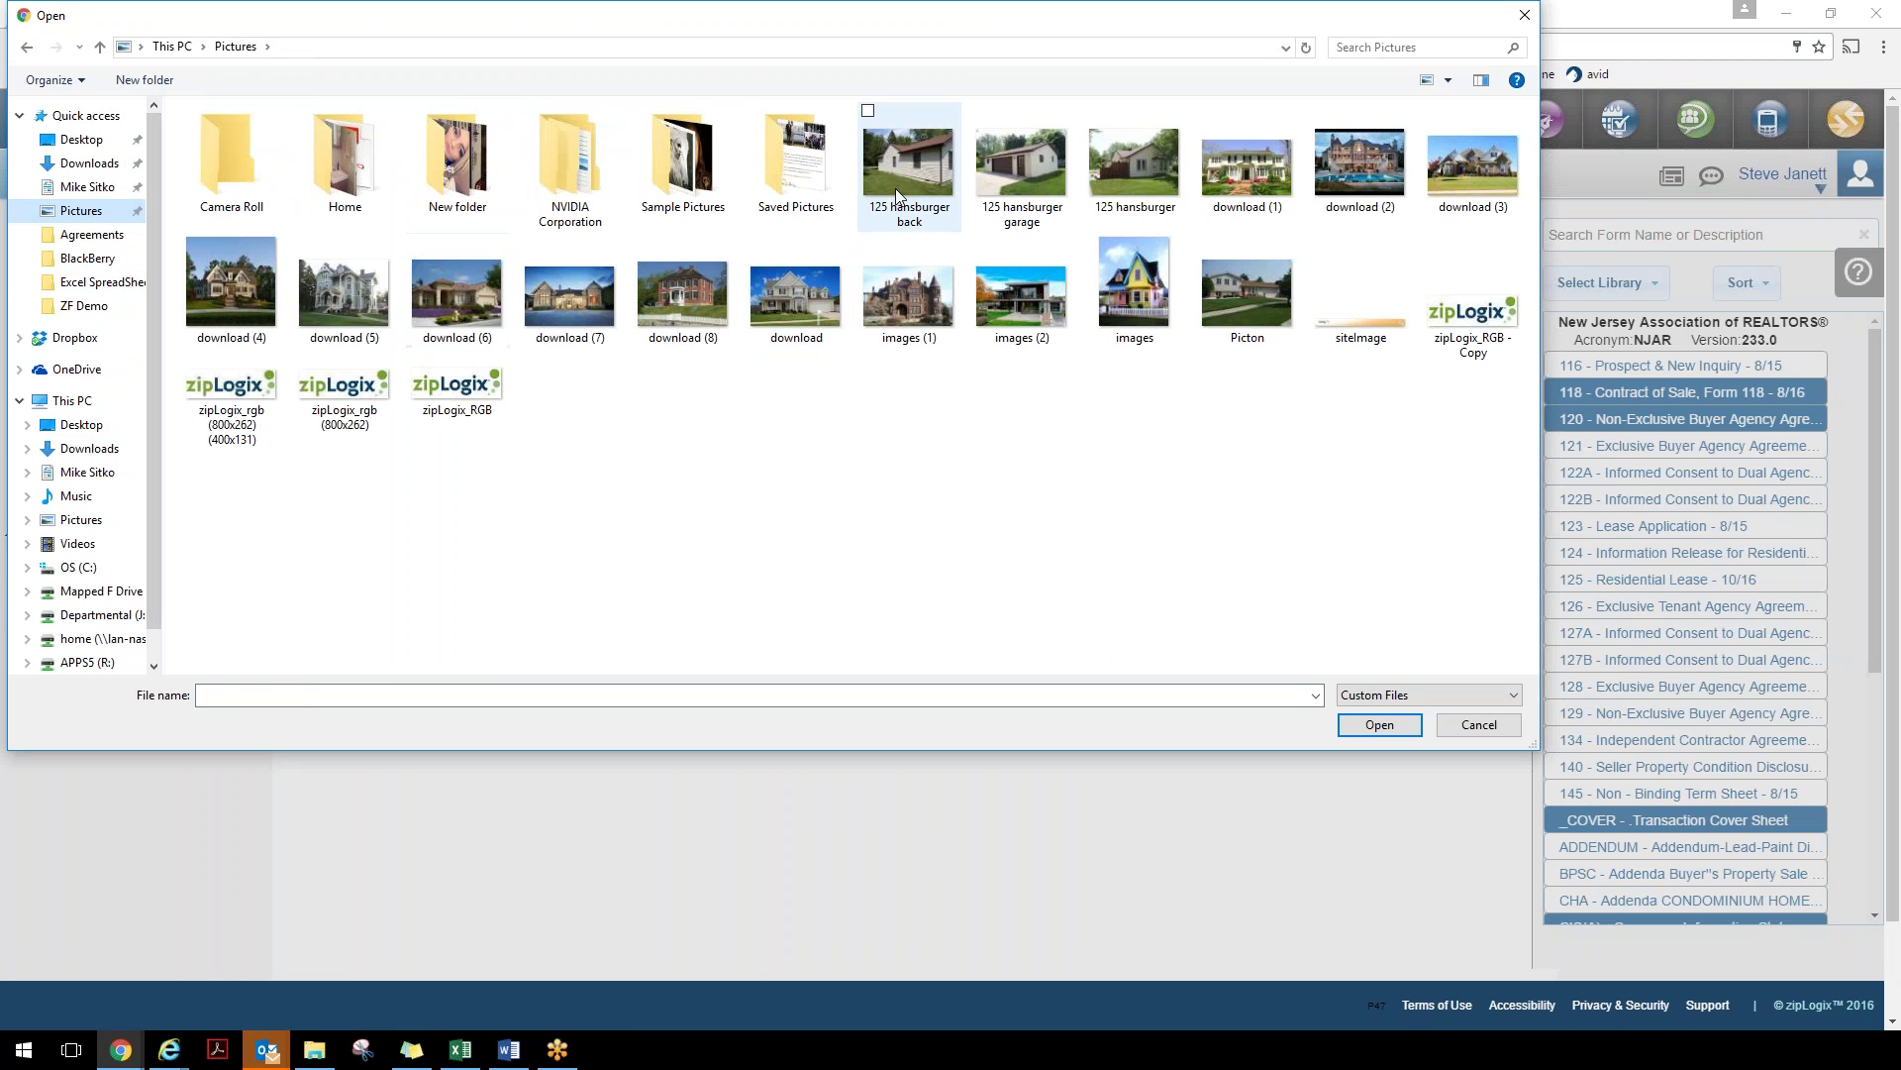
left_click(895, 188)
left_click(1022, 153, "ctrl")
left_click(1132, 170, "ctrl")
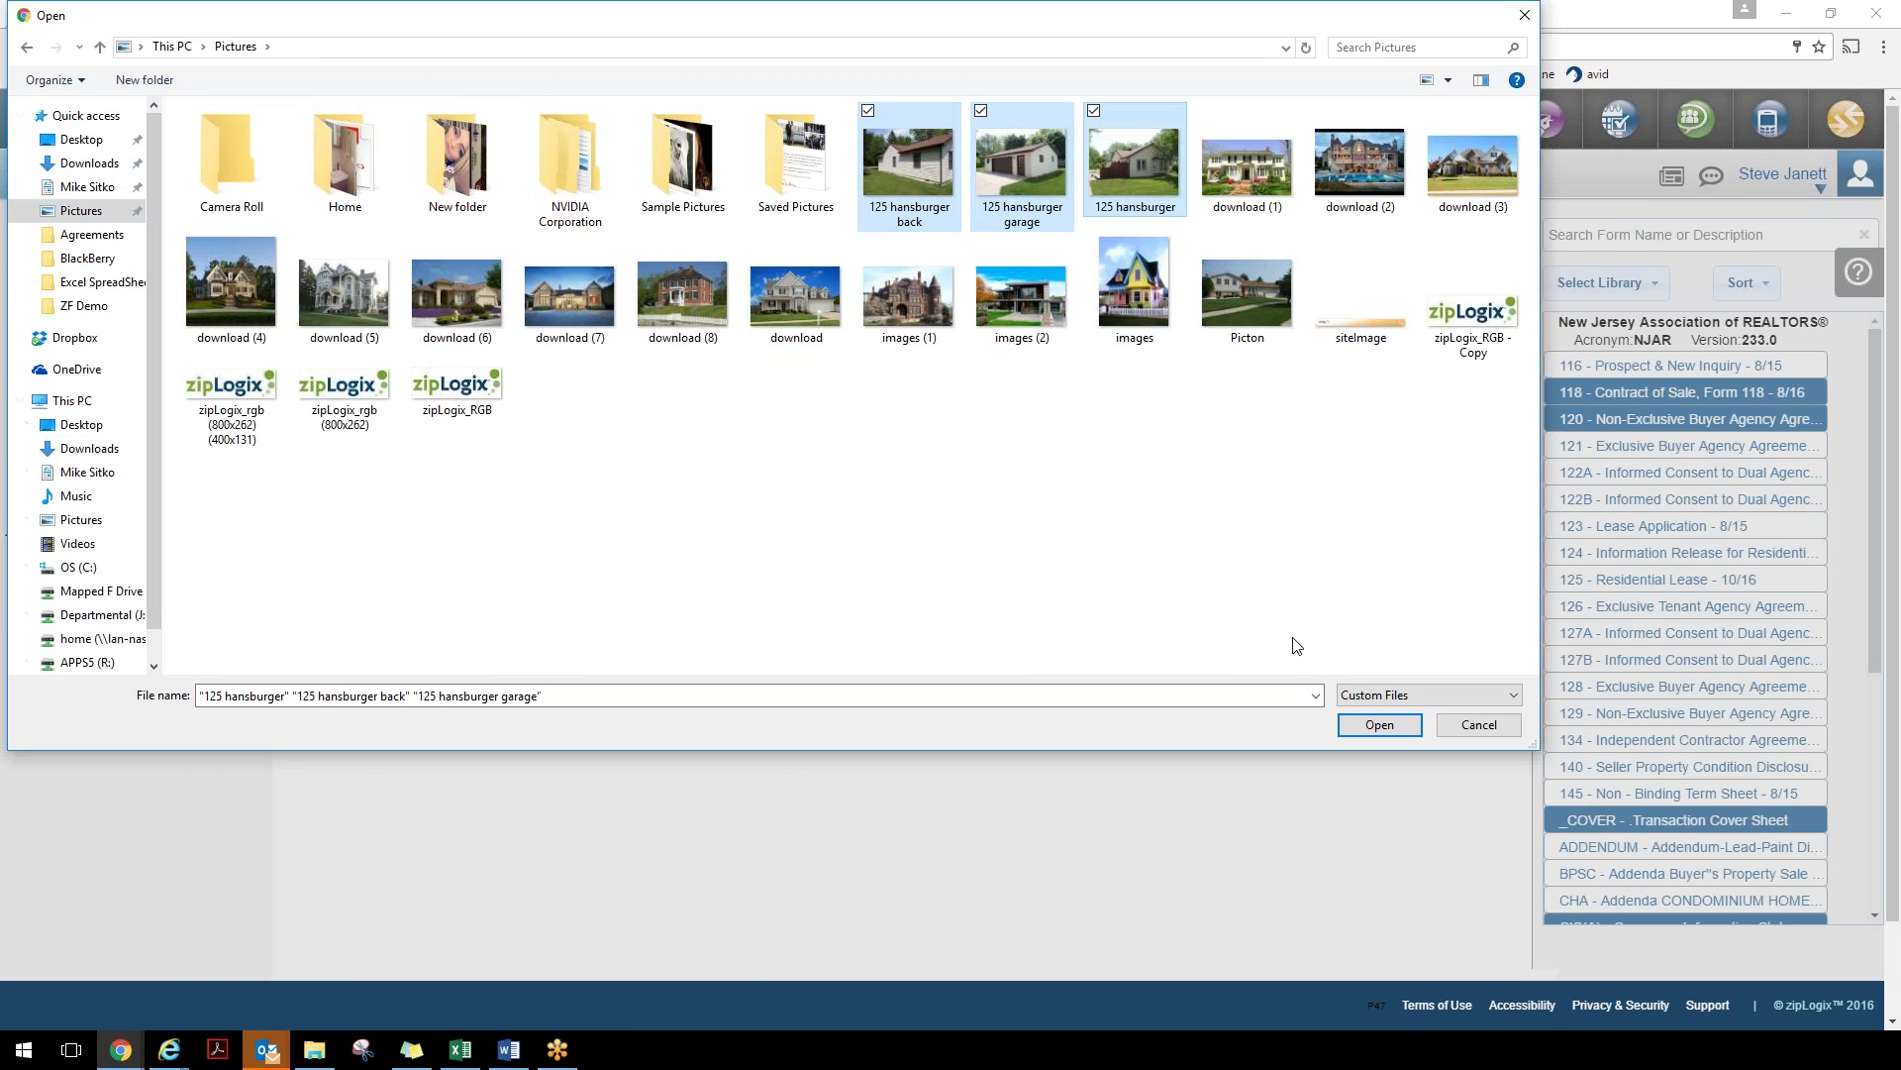
left_click(1359, 731)
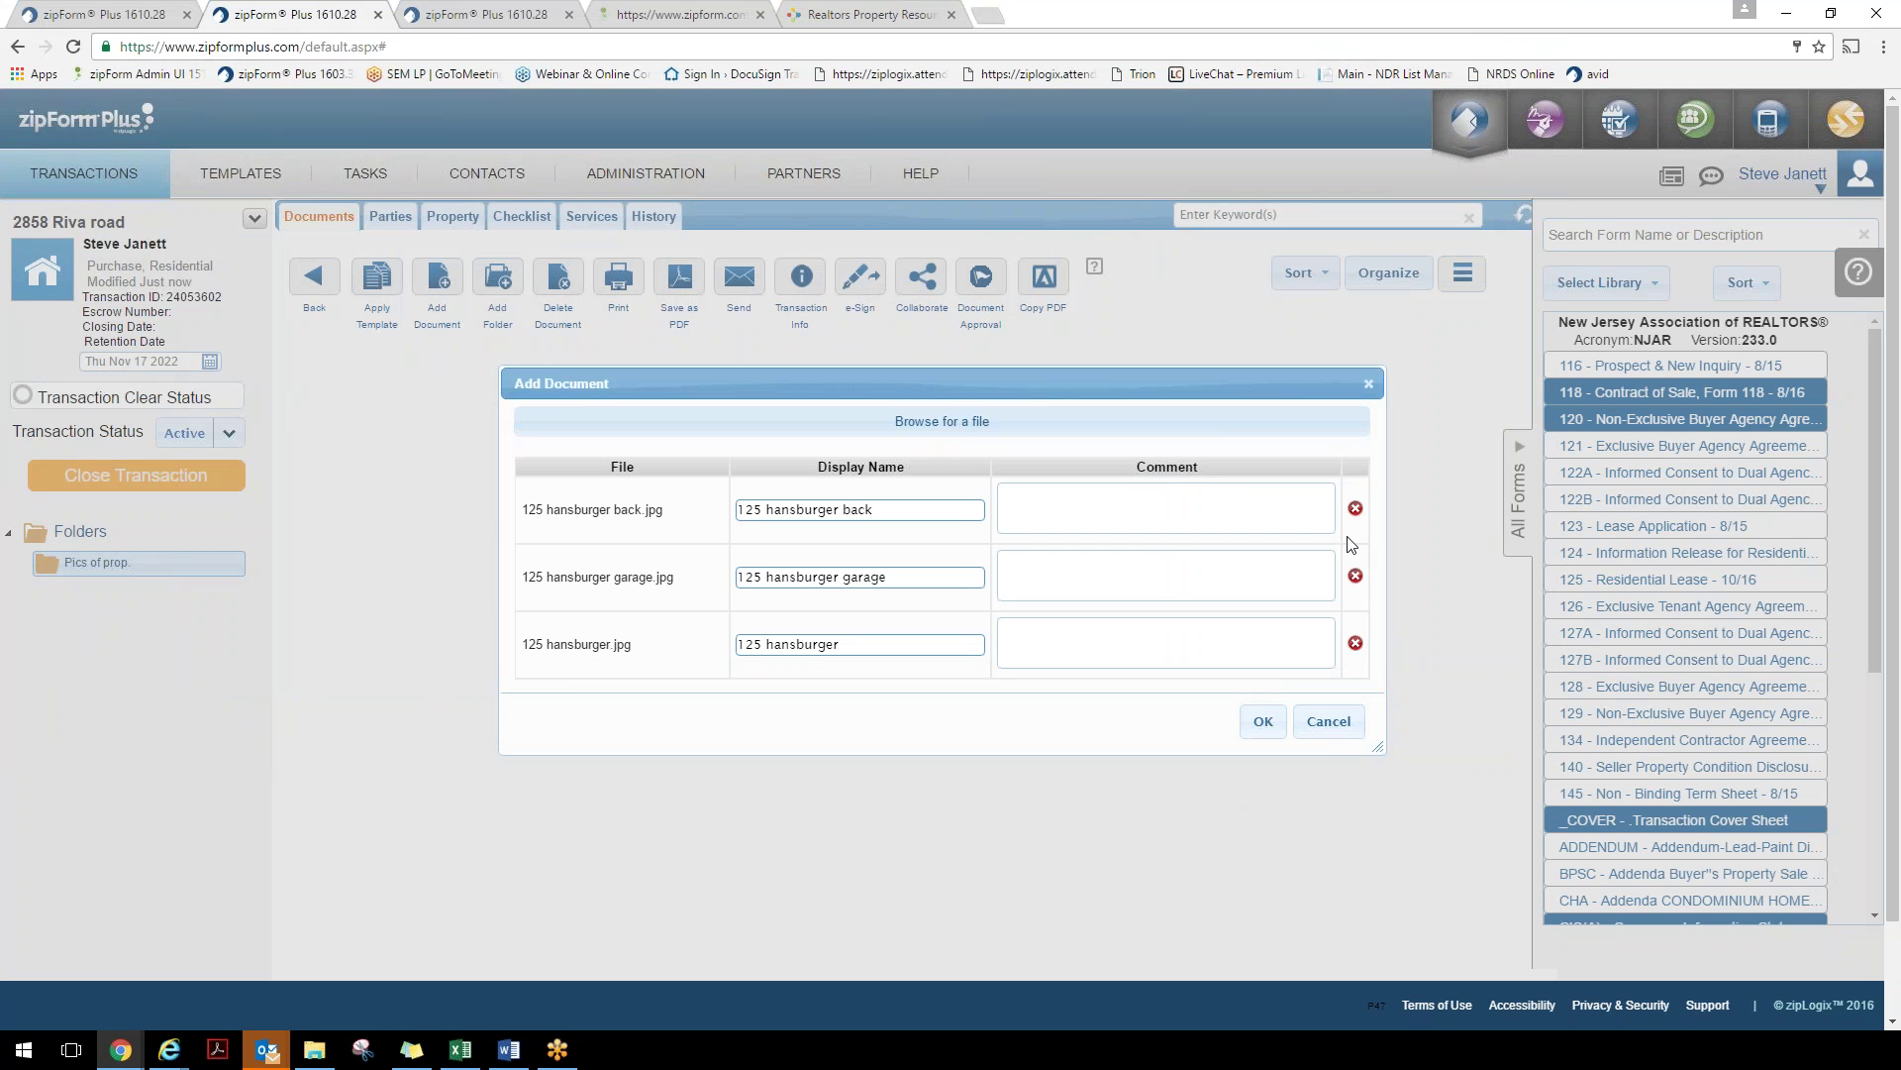
left_click(1263, 721)
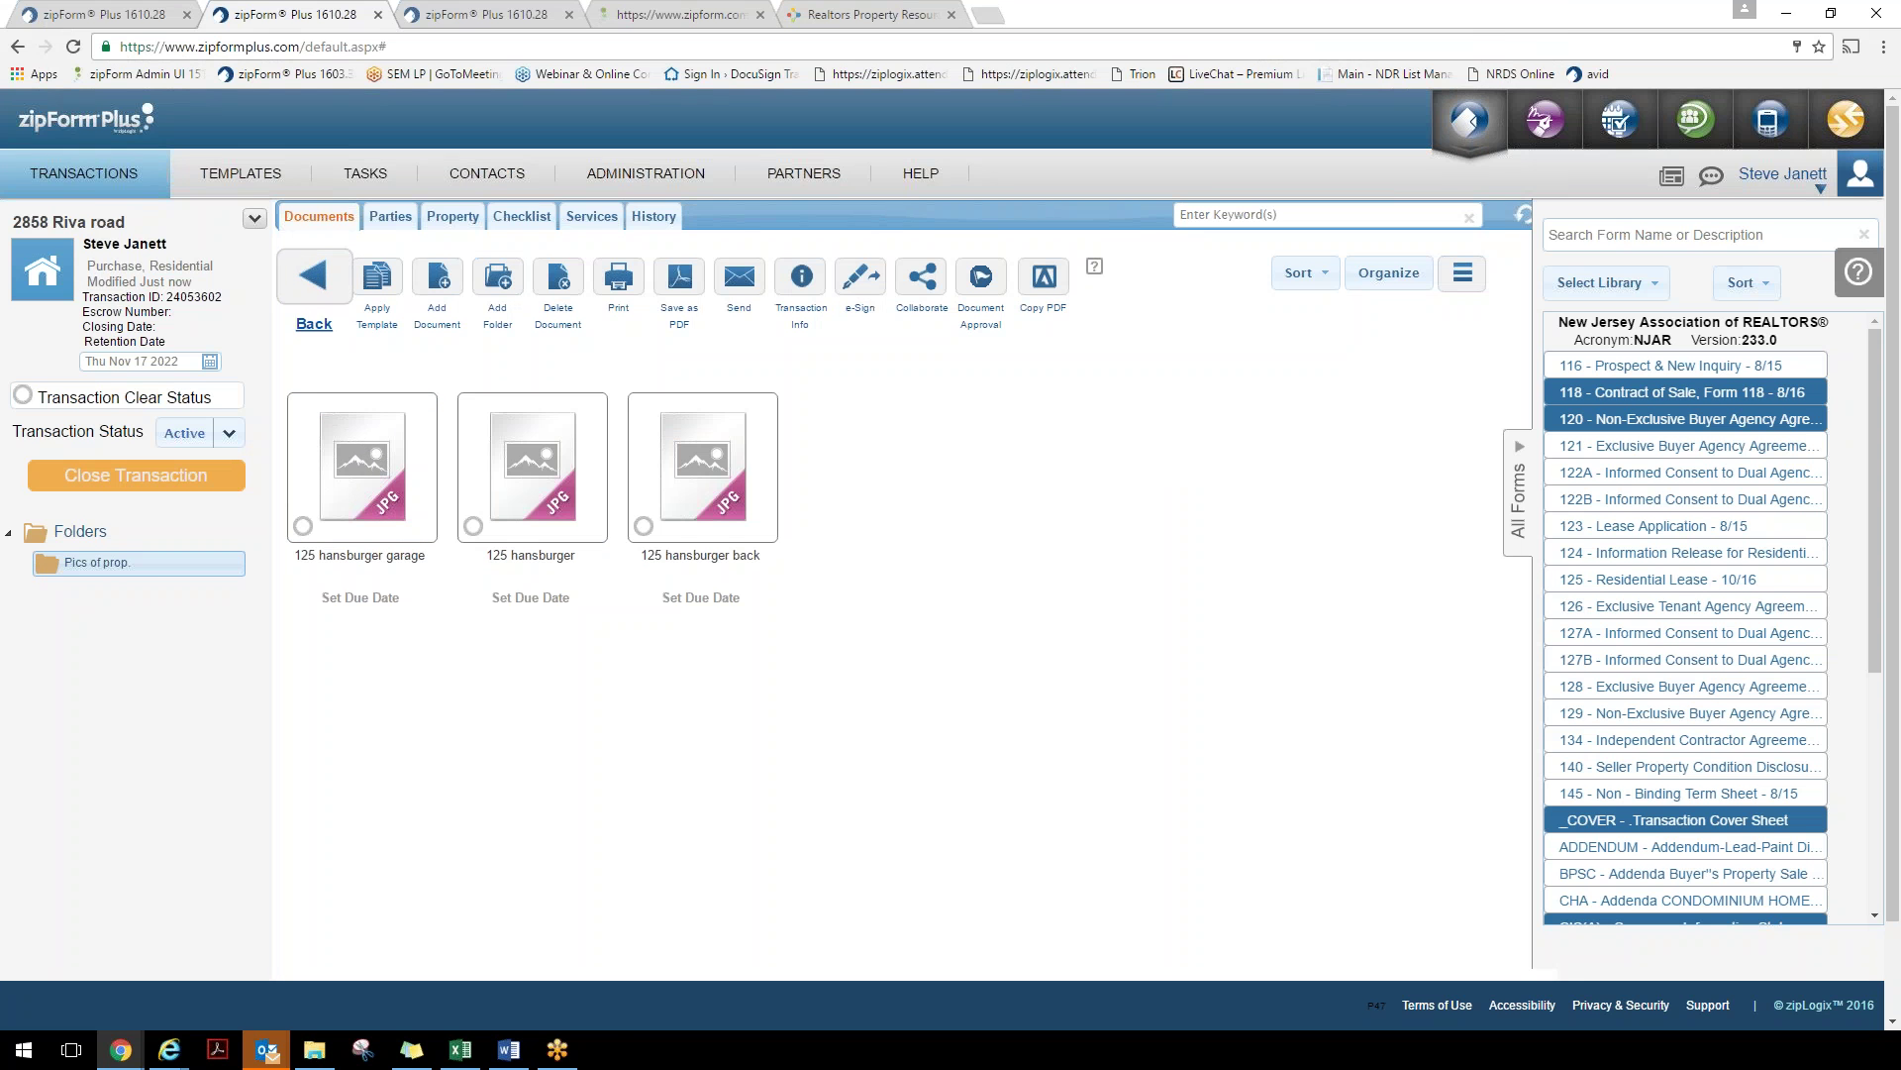
left_click(323, 297)
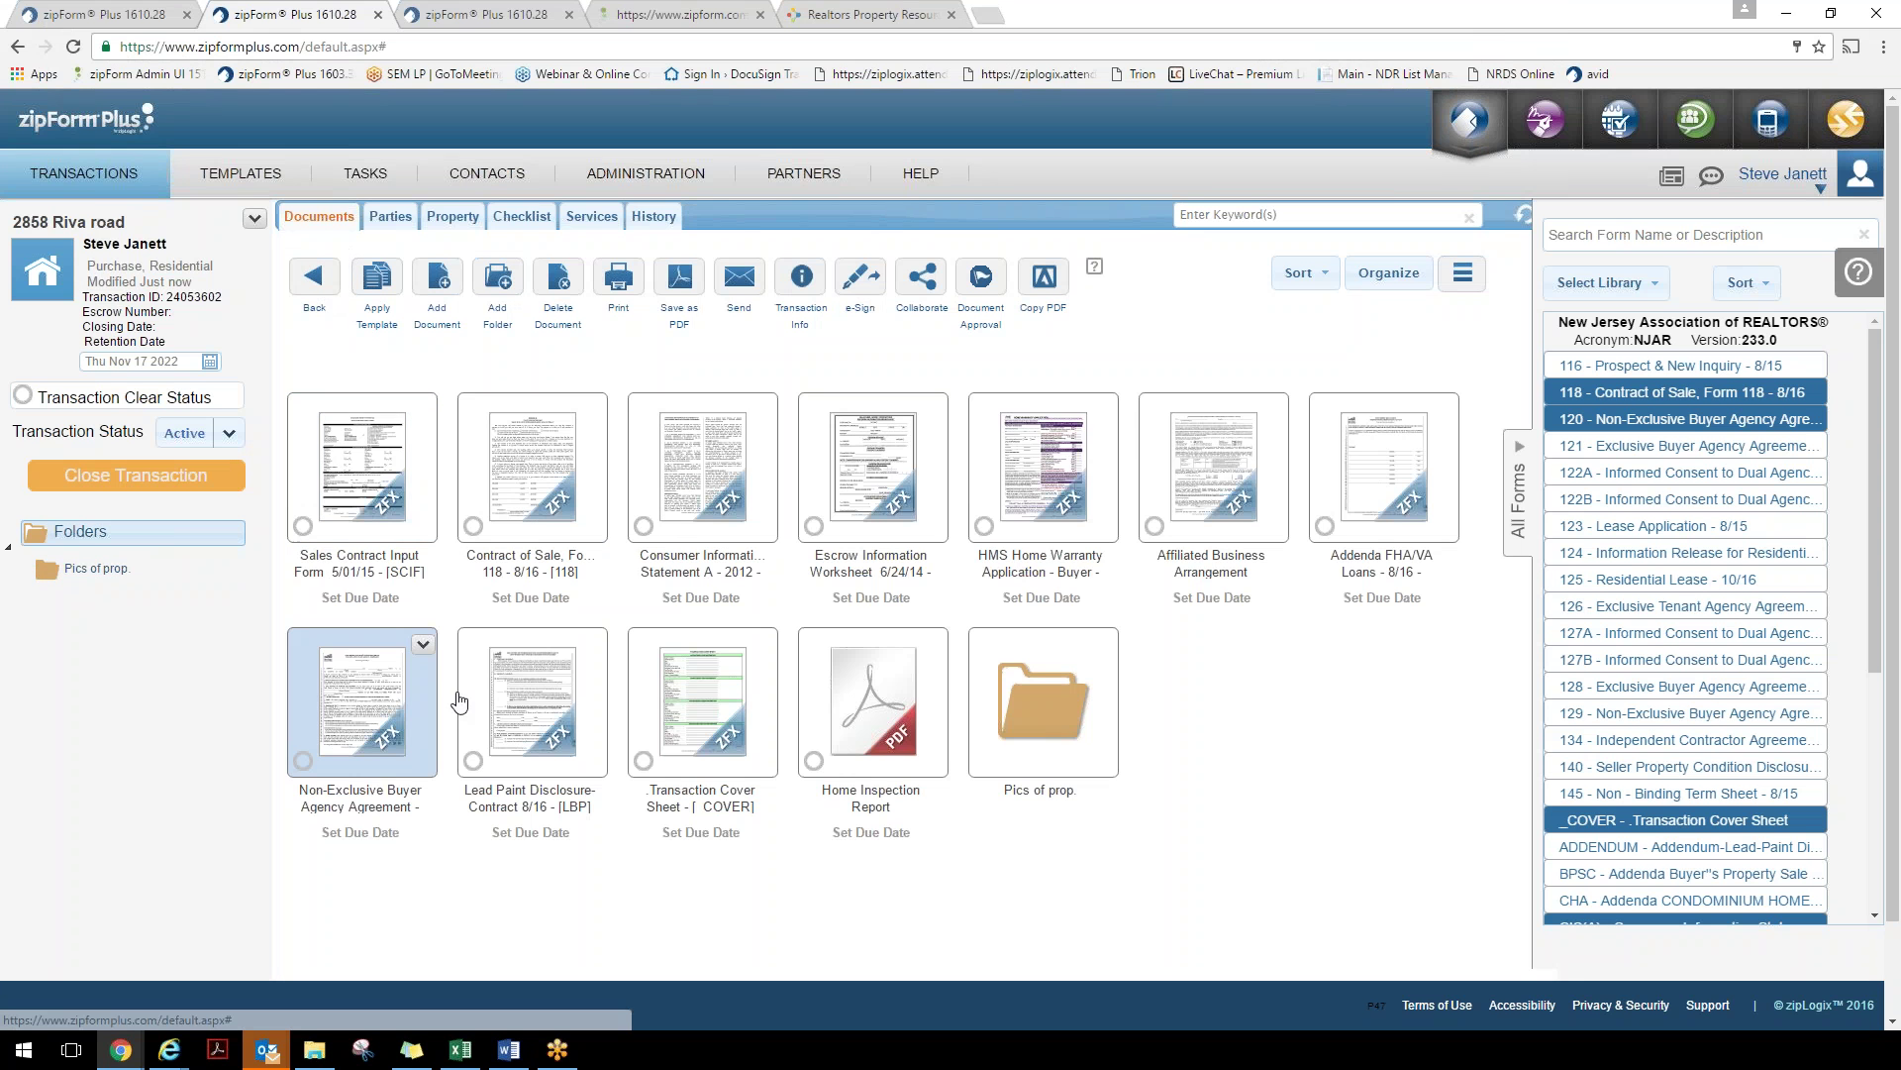
View the transaction's fax cover sheet, highlighting the Send To fax number, directions and emailing paragraph
left_click(257, 217)
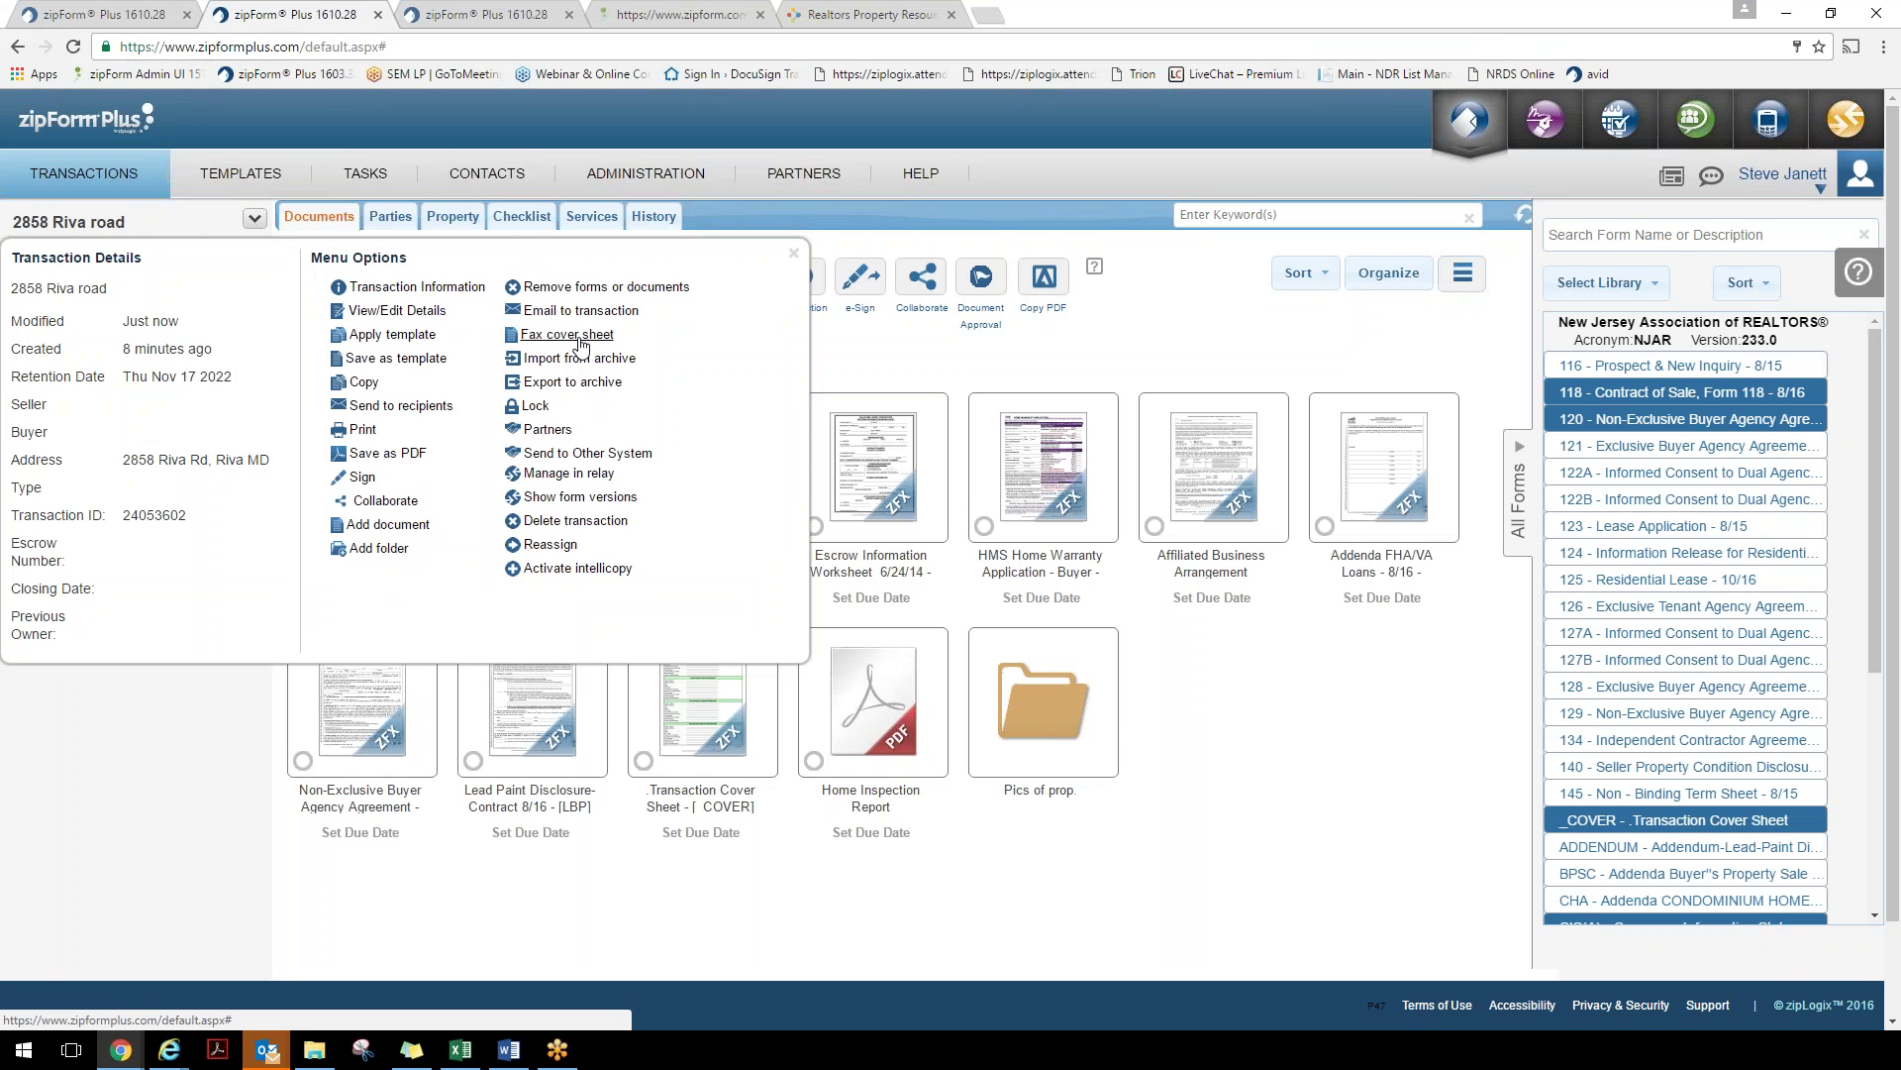
mouse_move(579, 337)
left_click(653, 327)
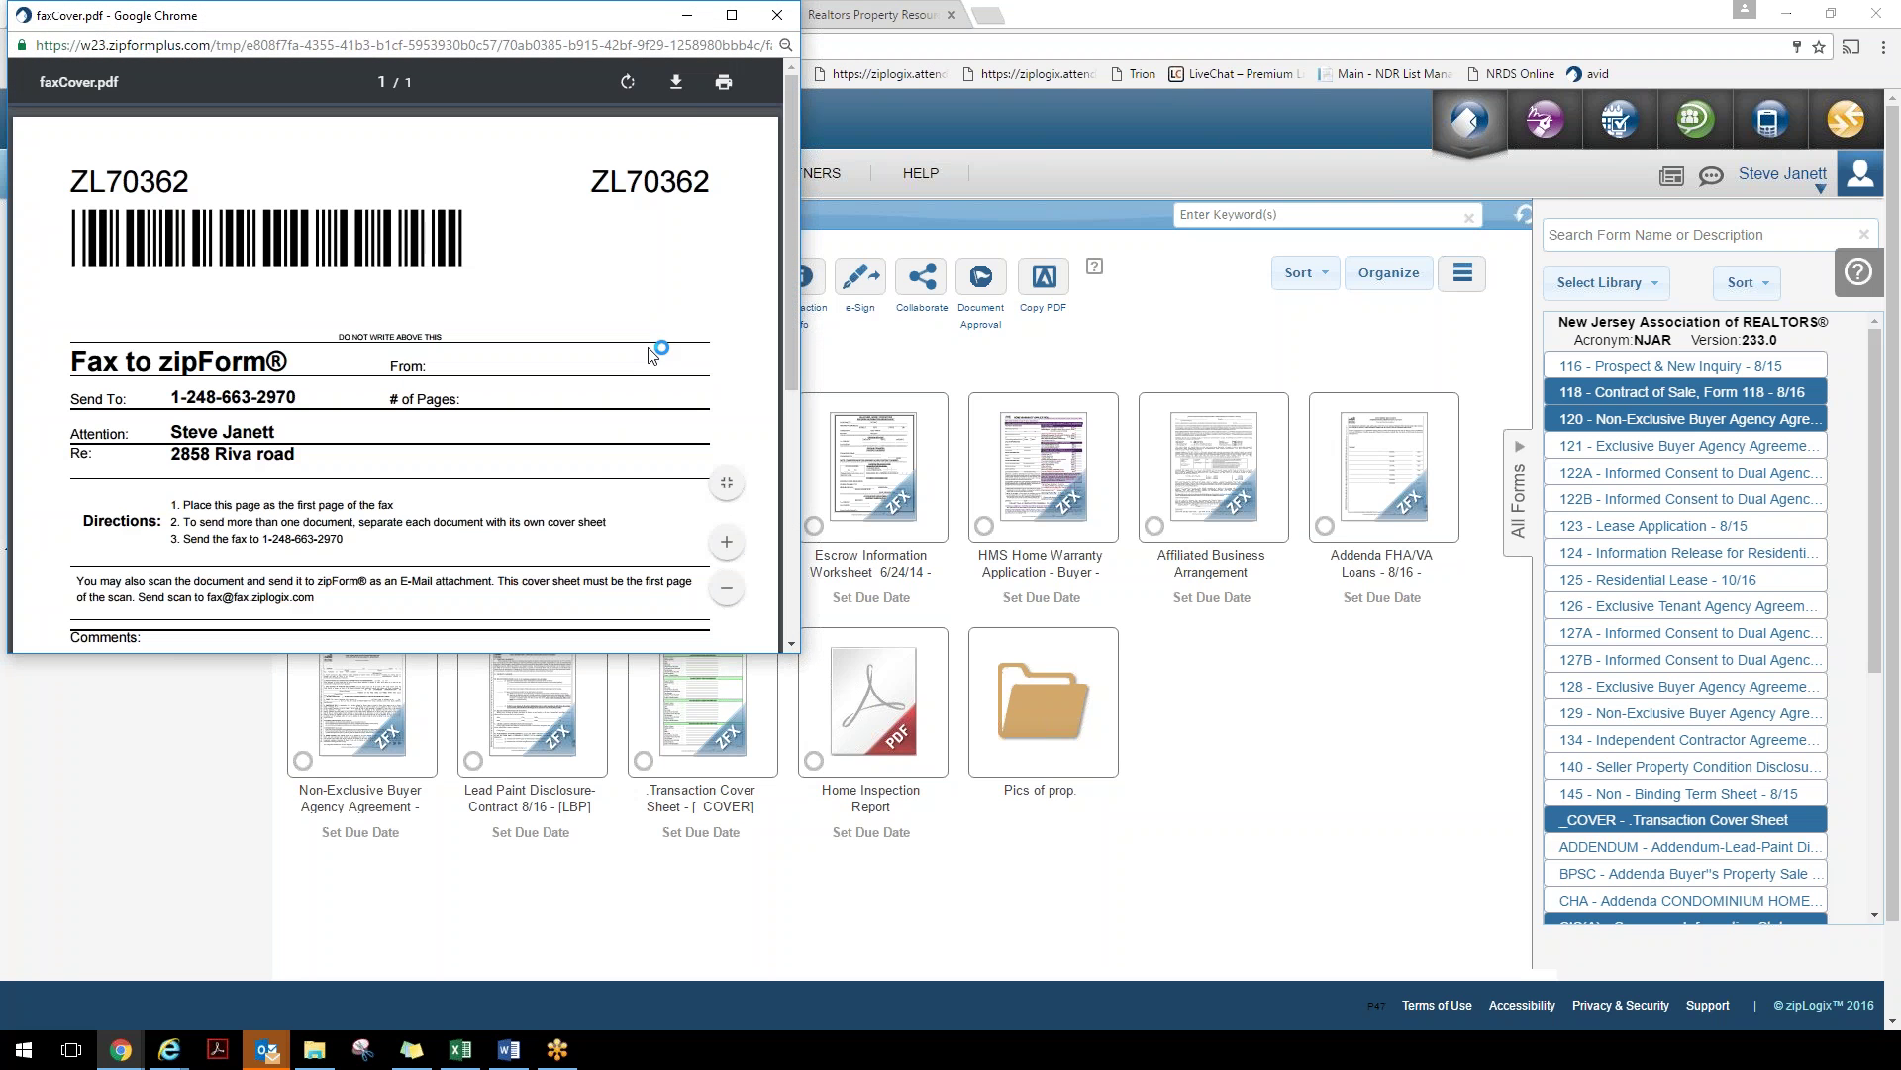
scroll(541, 324, "down", 4)
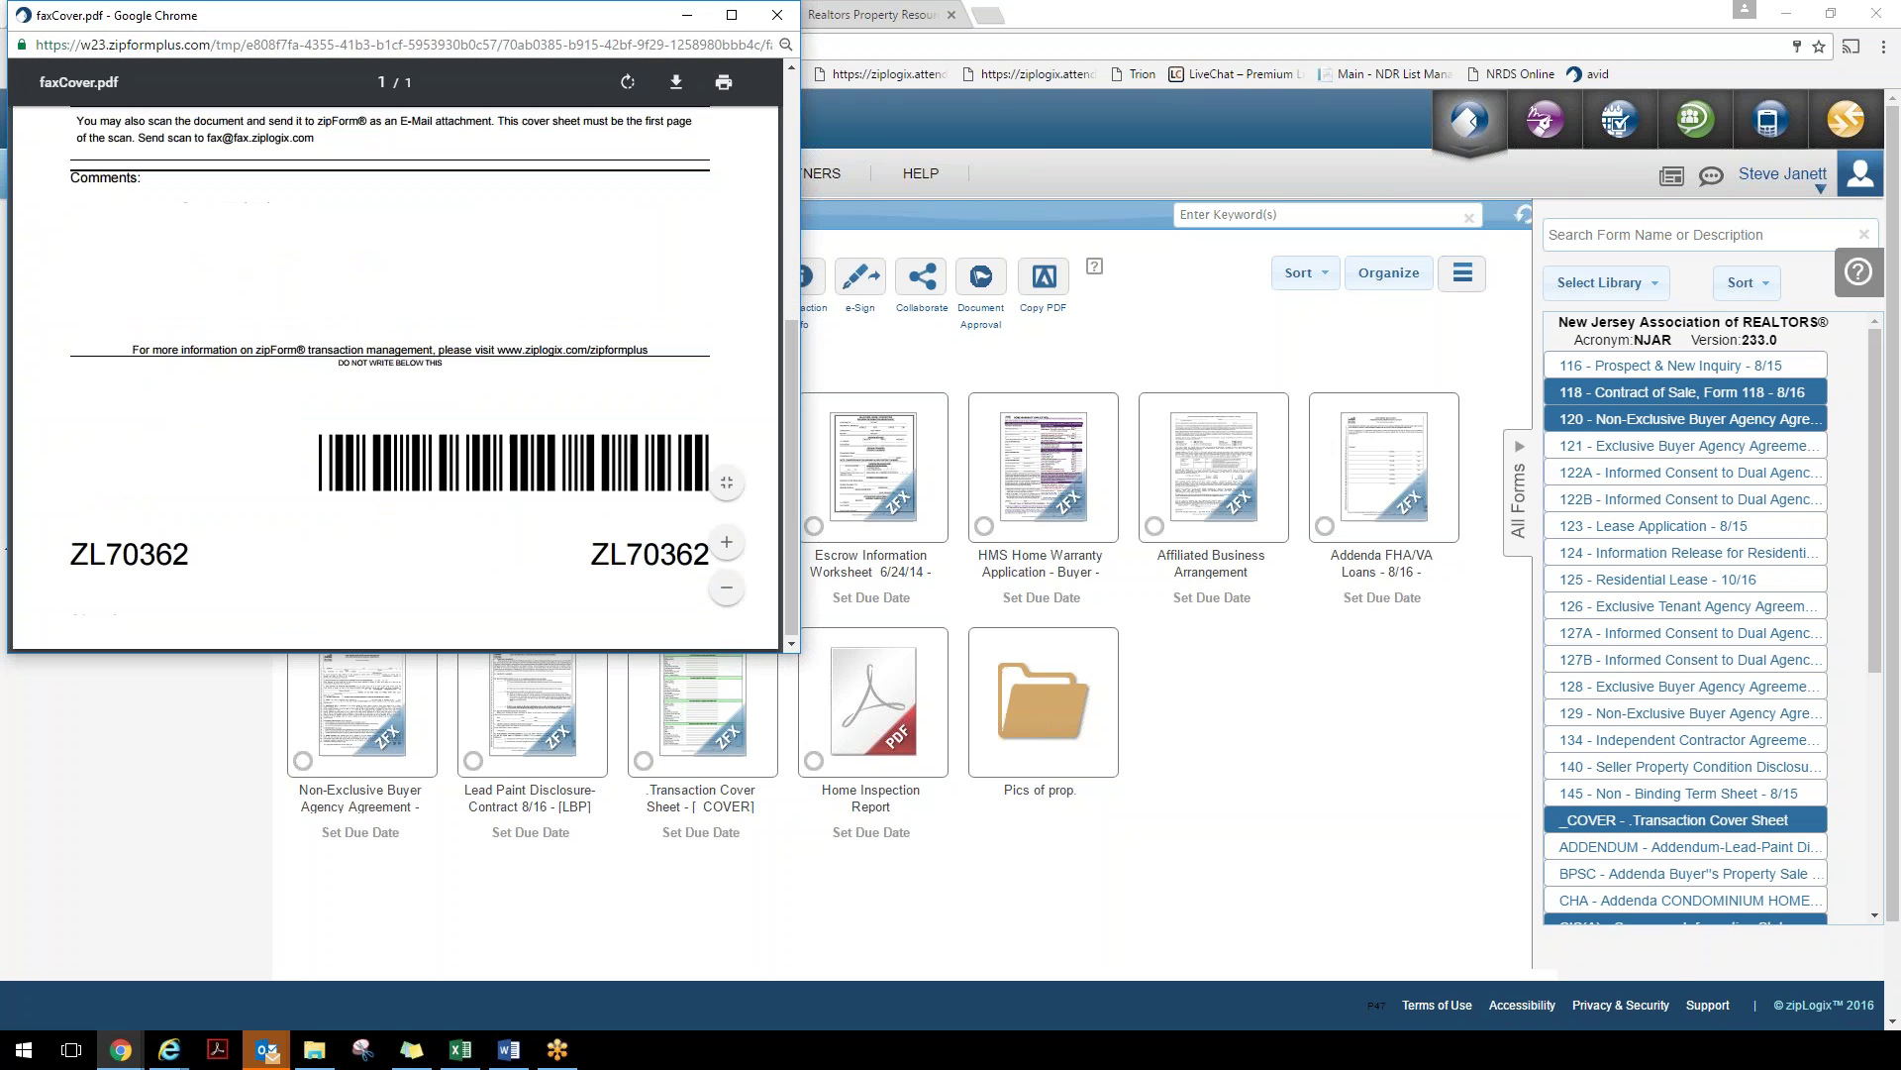
scroll(394, 381, "up", 4)
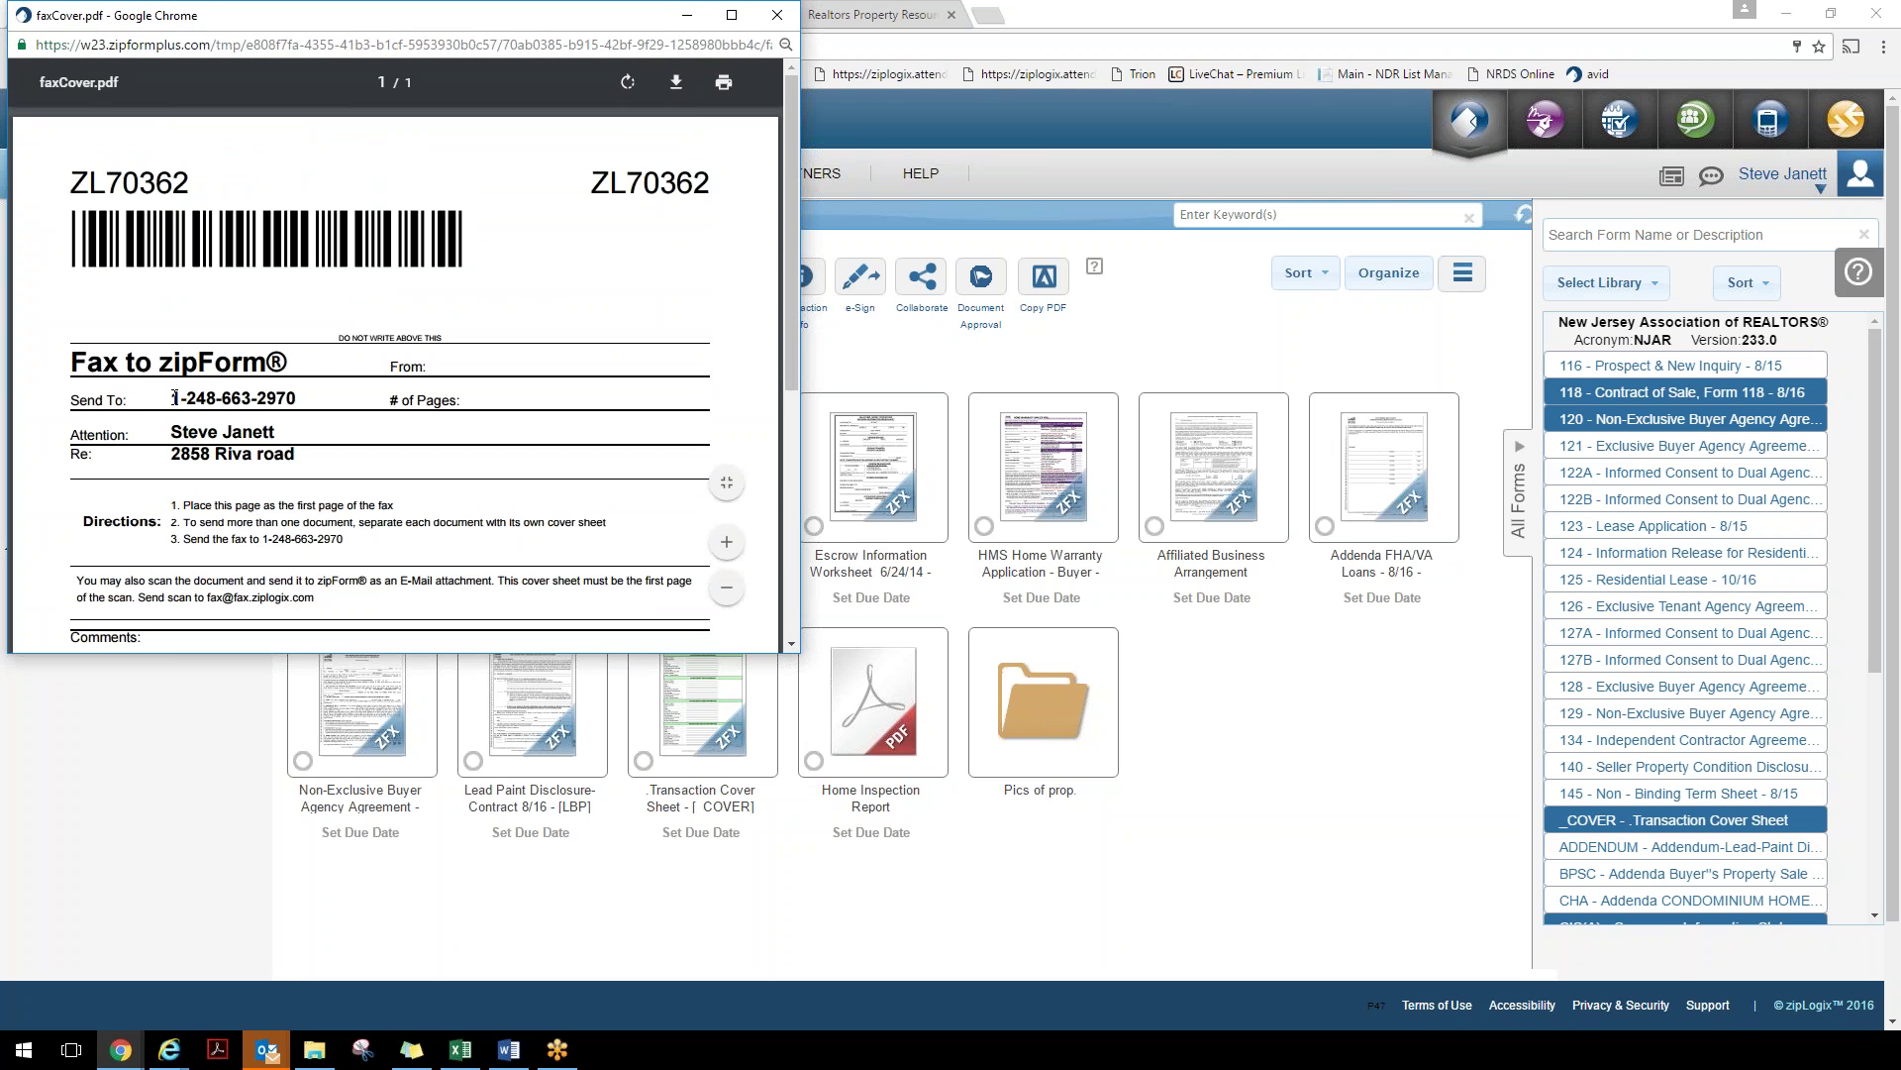
left_click_drag(167, 405, 297, 398)
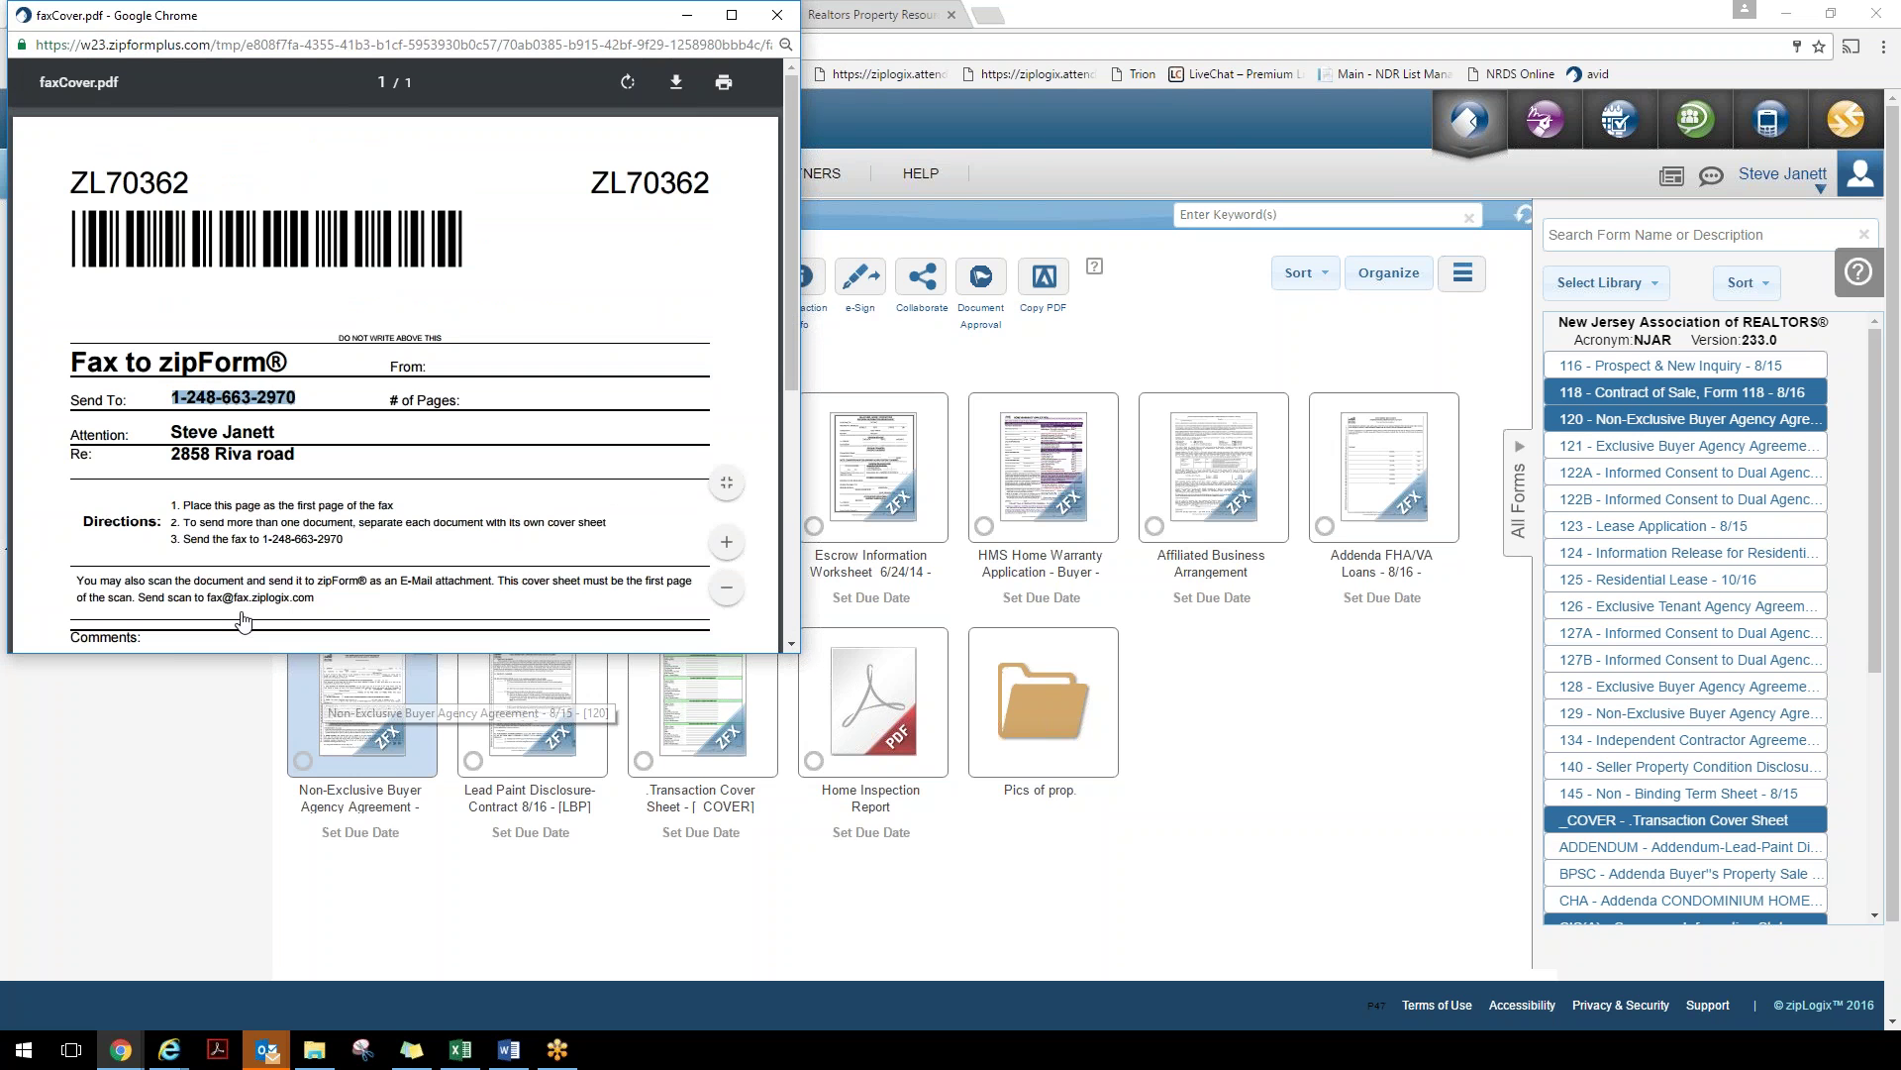
left_click_drag(183, 505, 310, 536)
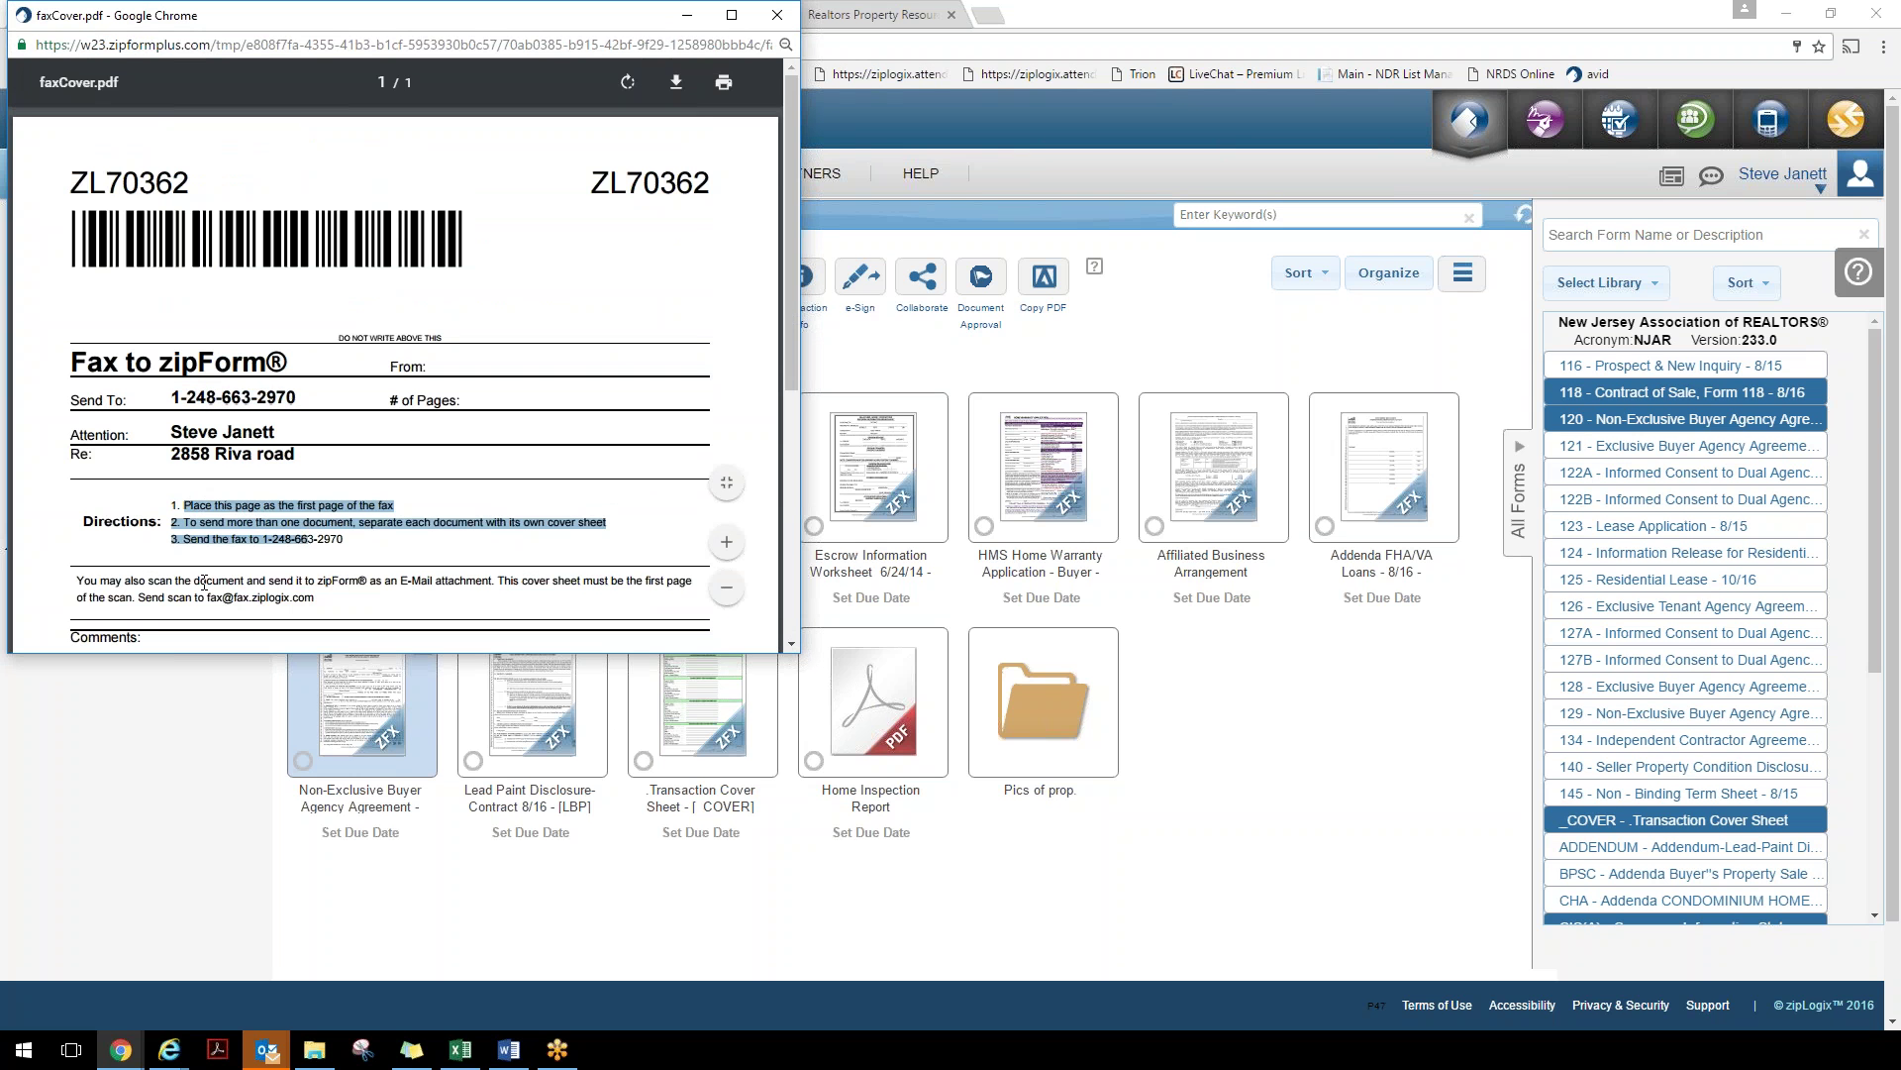
left_click_drag(203, 582, 317, 602)
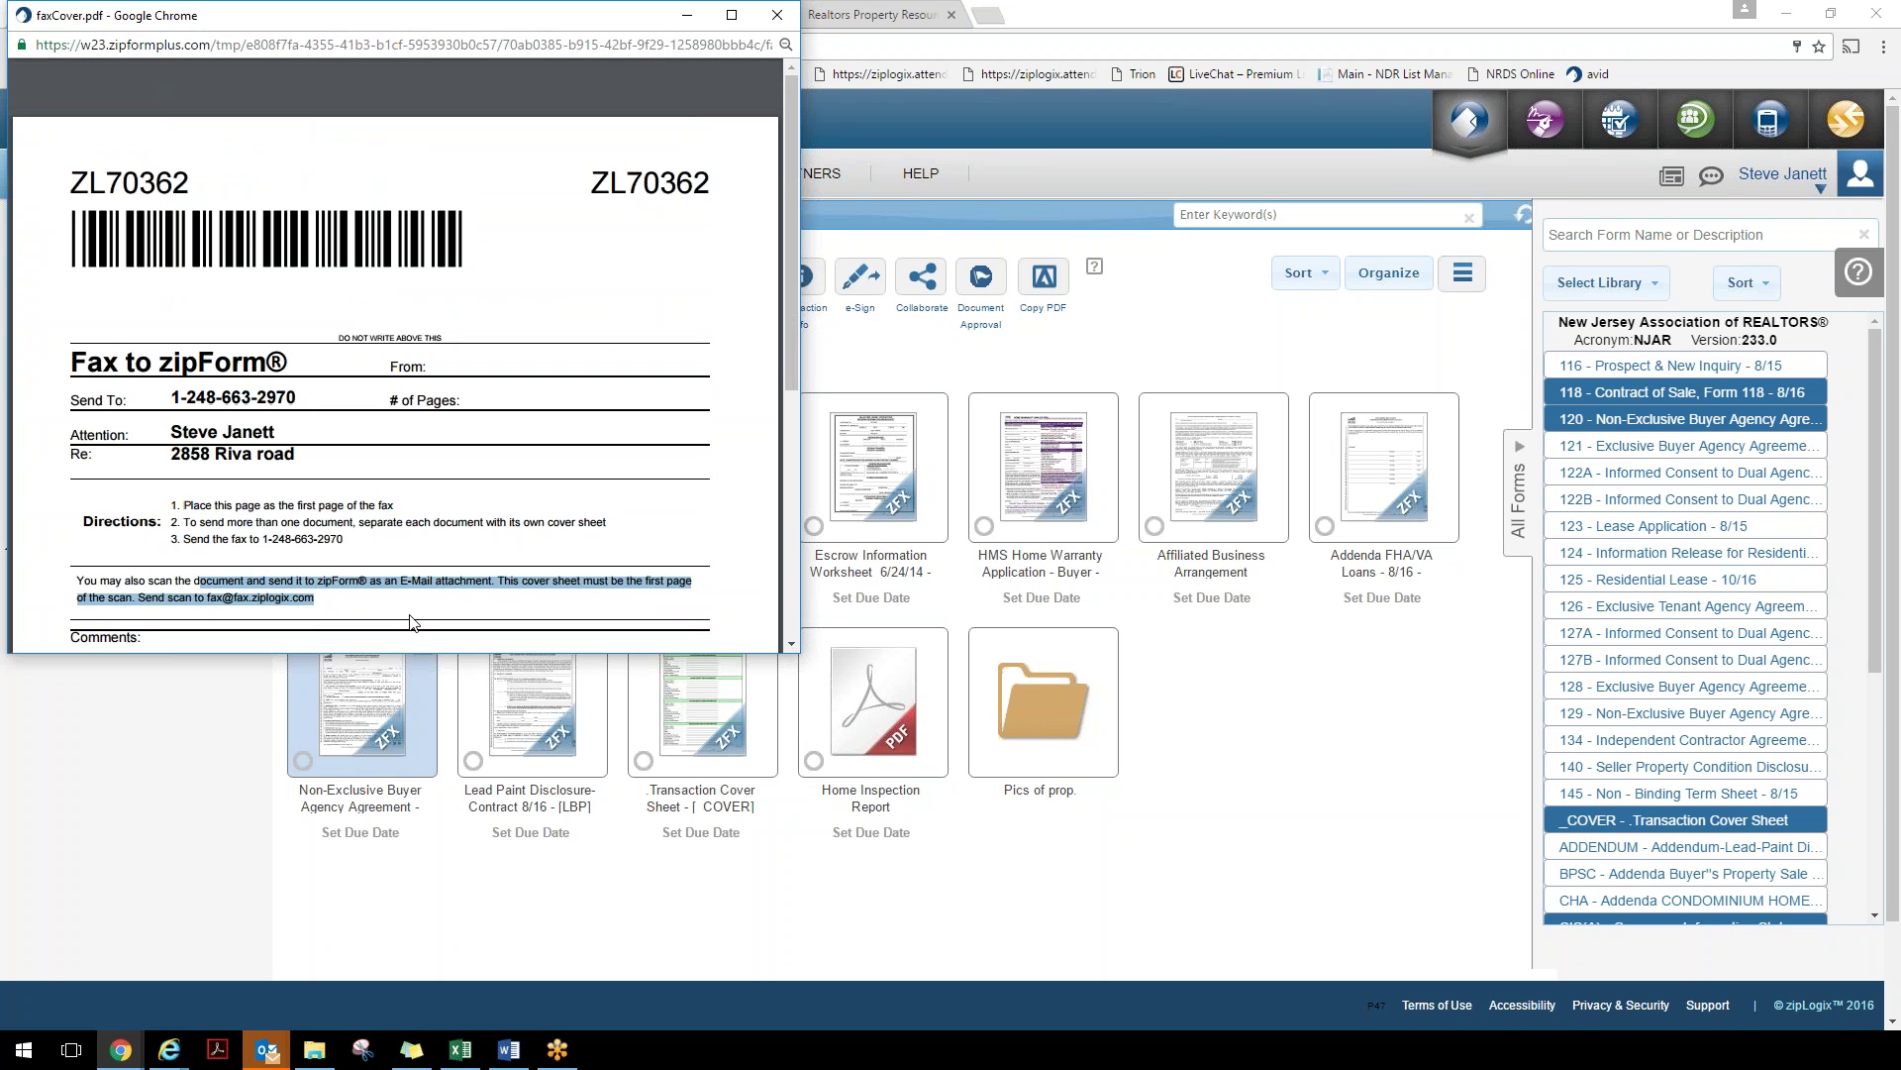
Close faxCover.pdf and show the transaction's Email to Transaction address
left_click(777, 15)
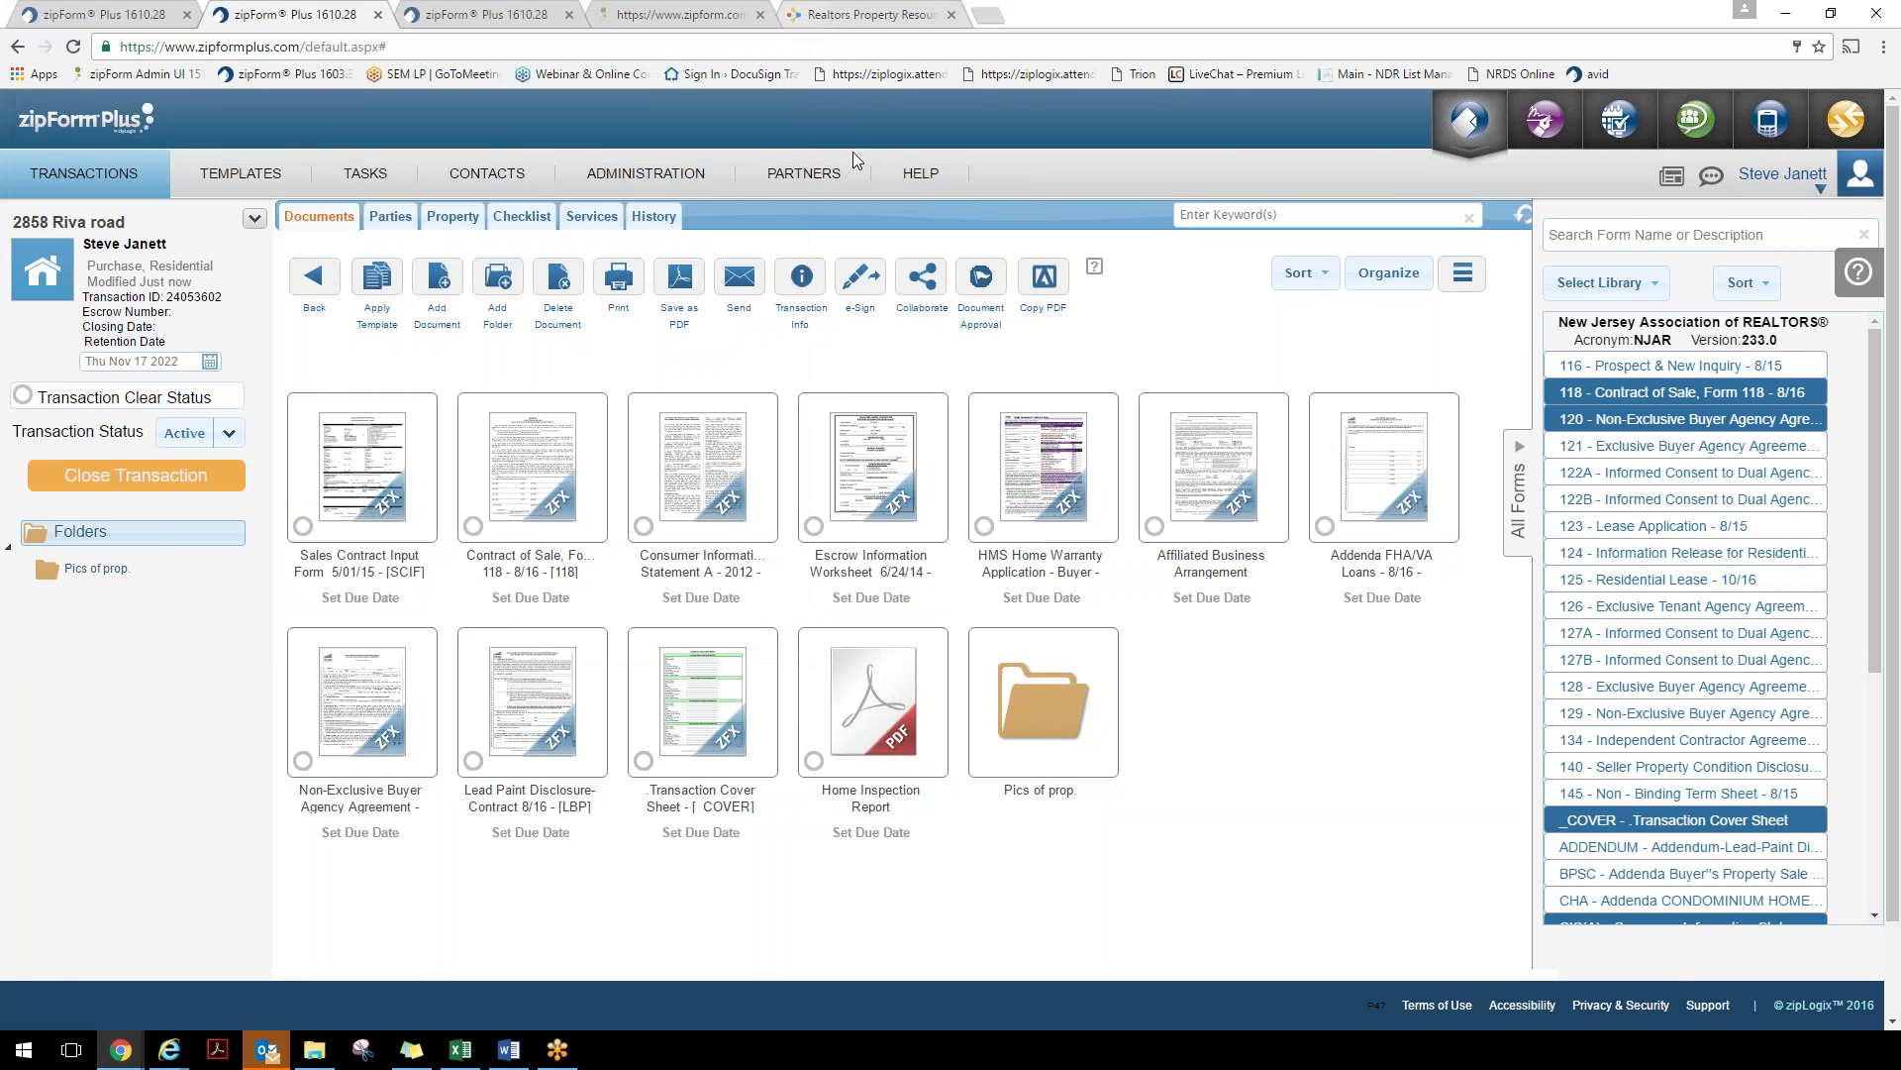
left_click(260, 220)
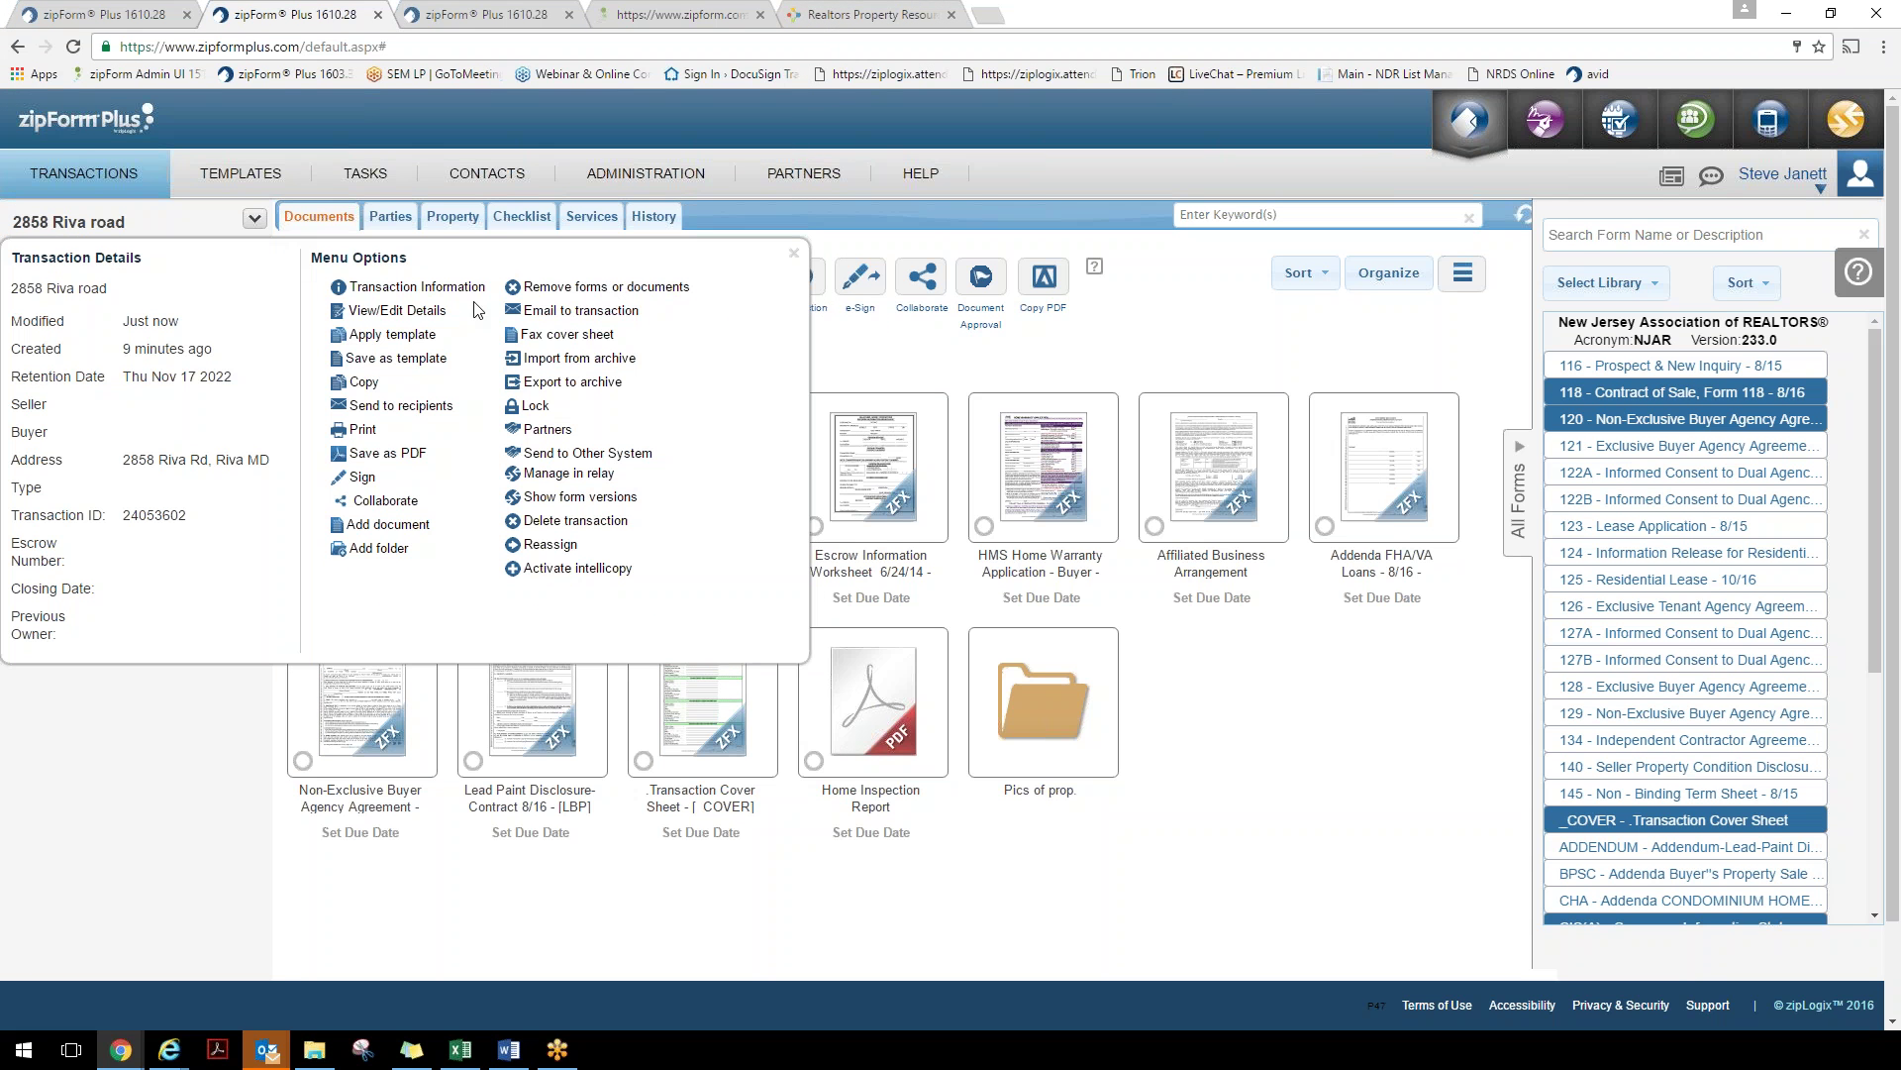
left_click(567, 312)
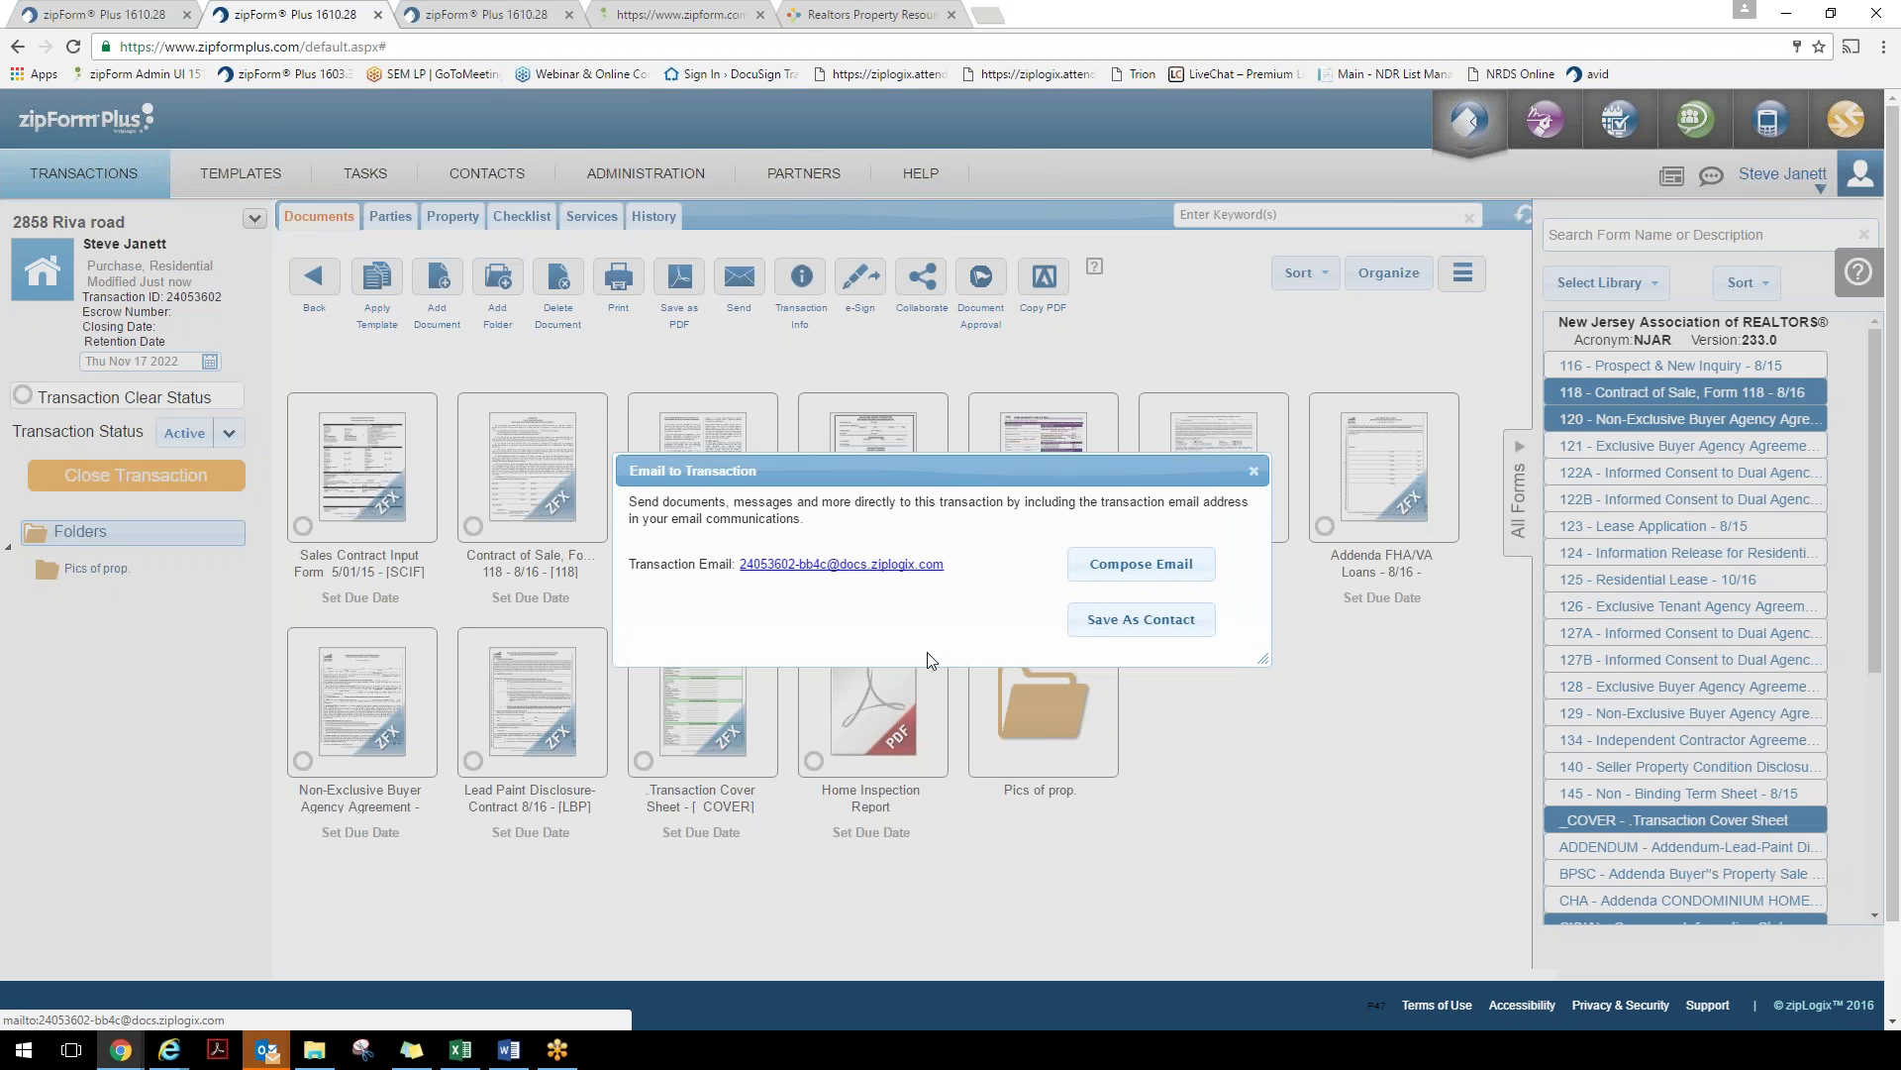
Compose an email to the transaction, discard the Outlook draft unsaved, and close the Email to Transaction dialog
left_click(913, 563)
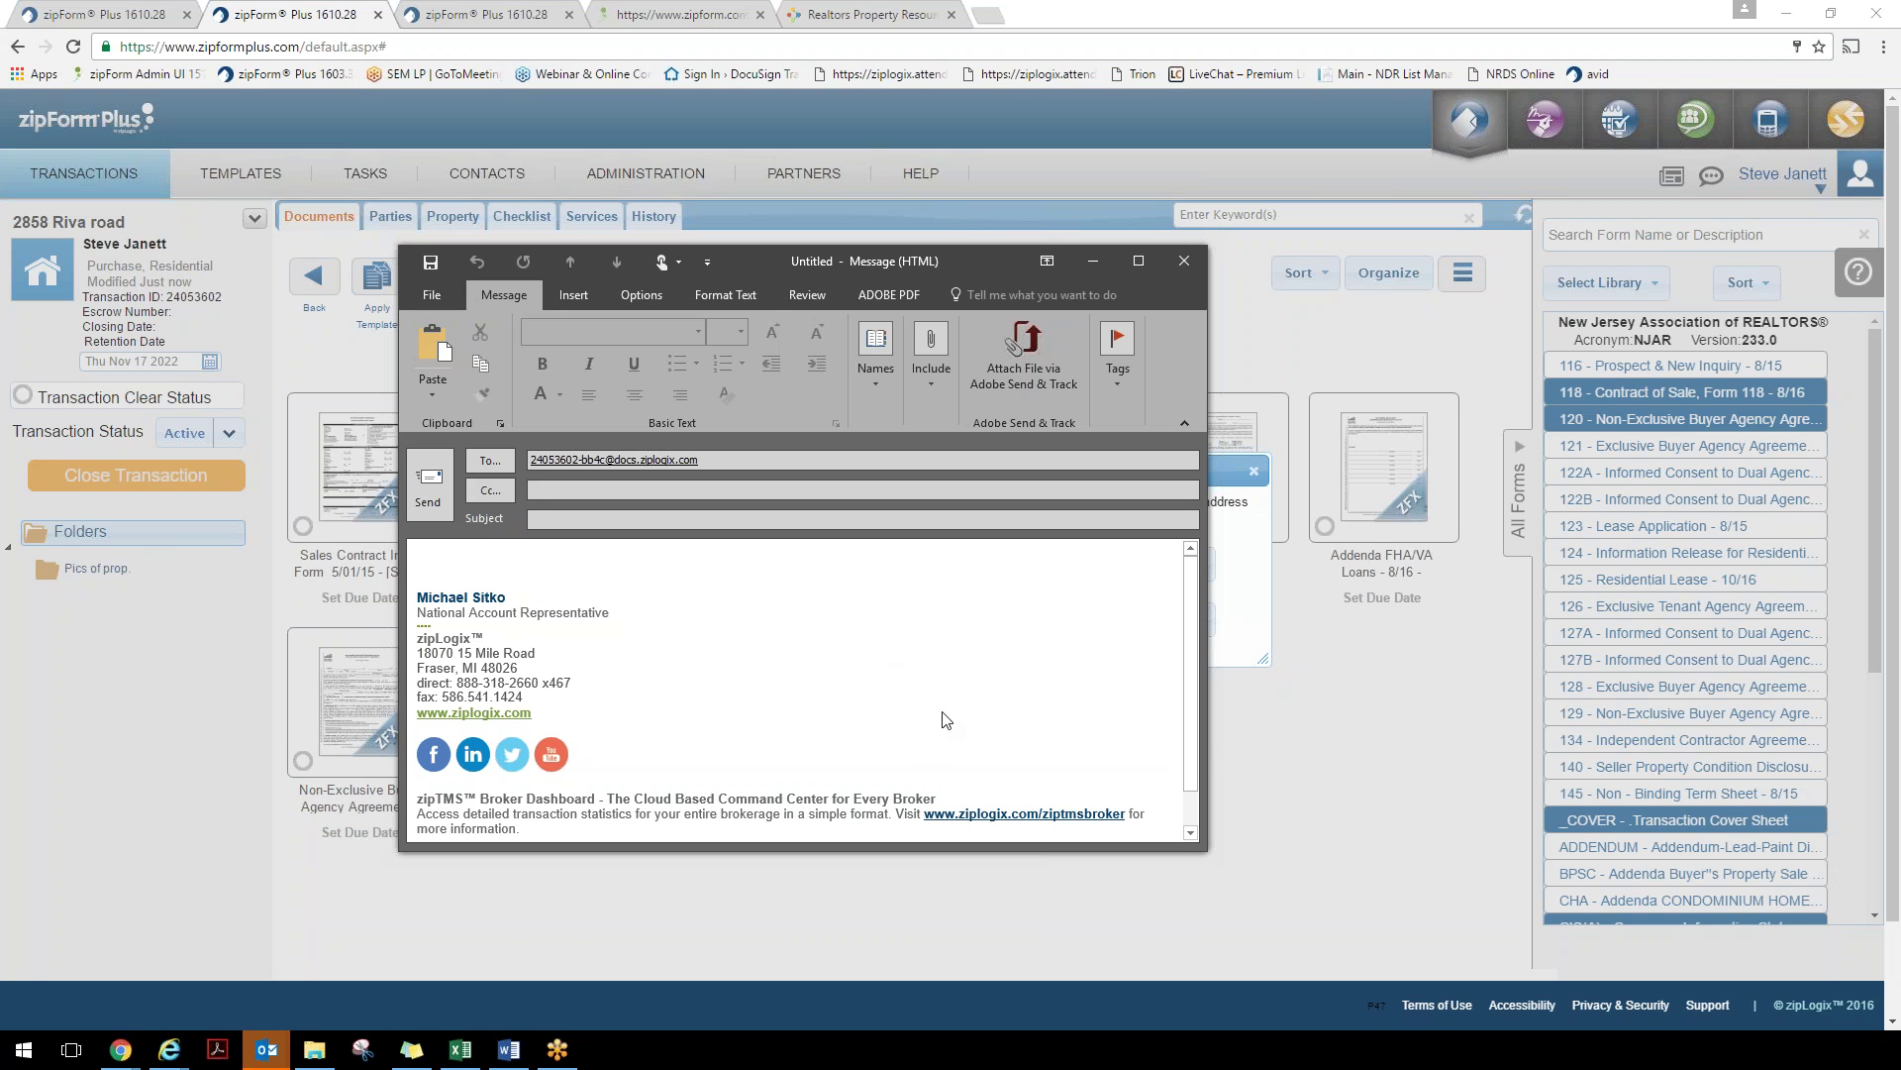
left_click(1186, 260)
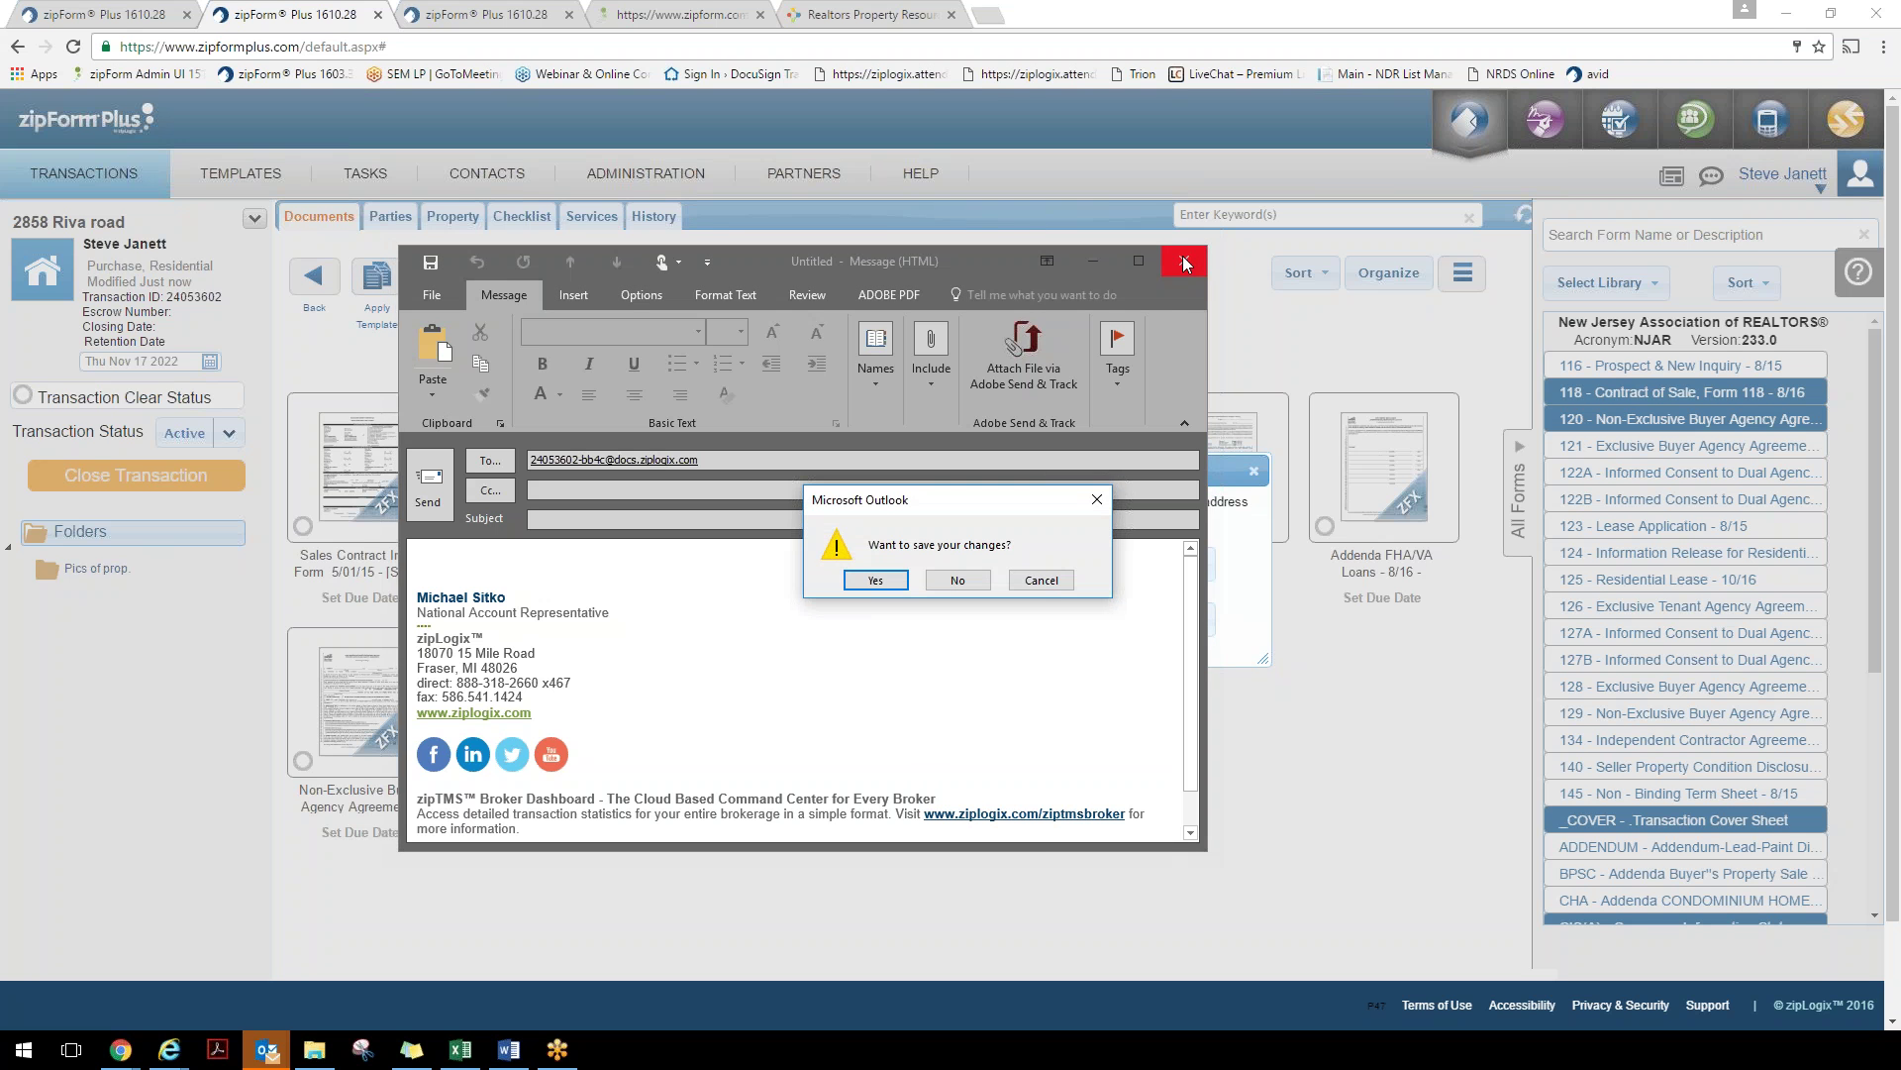
left_click(952, 579)
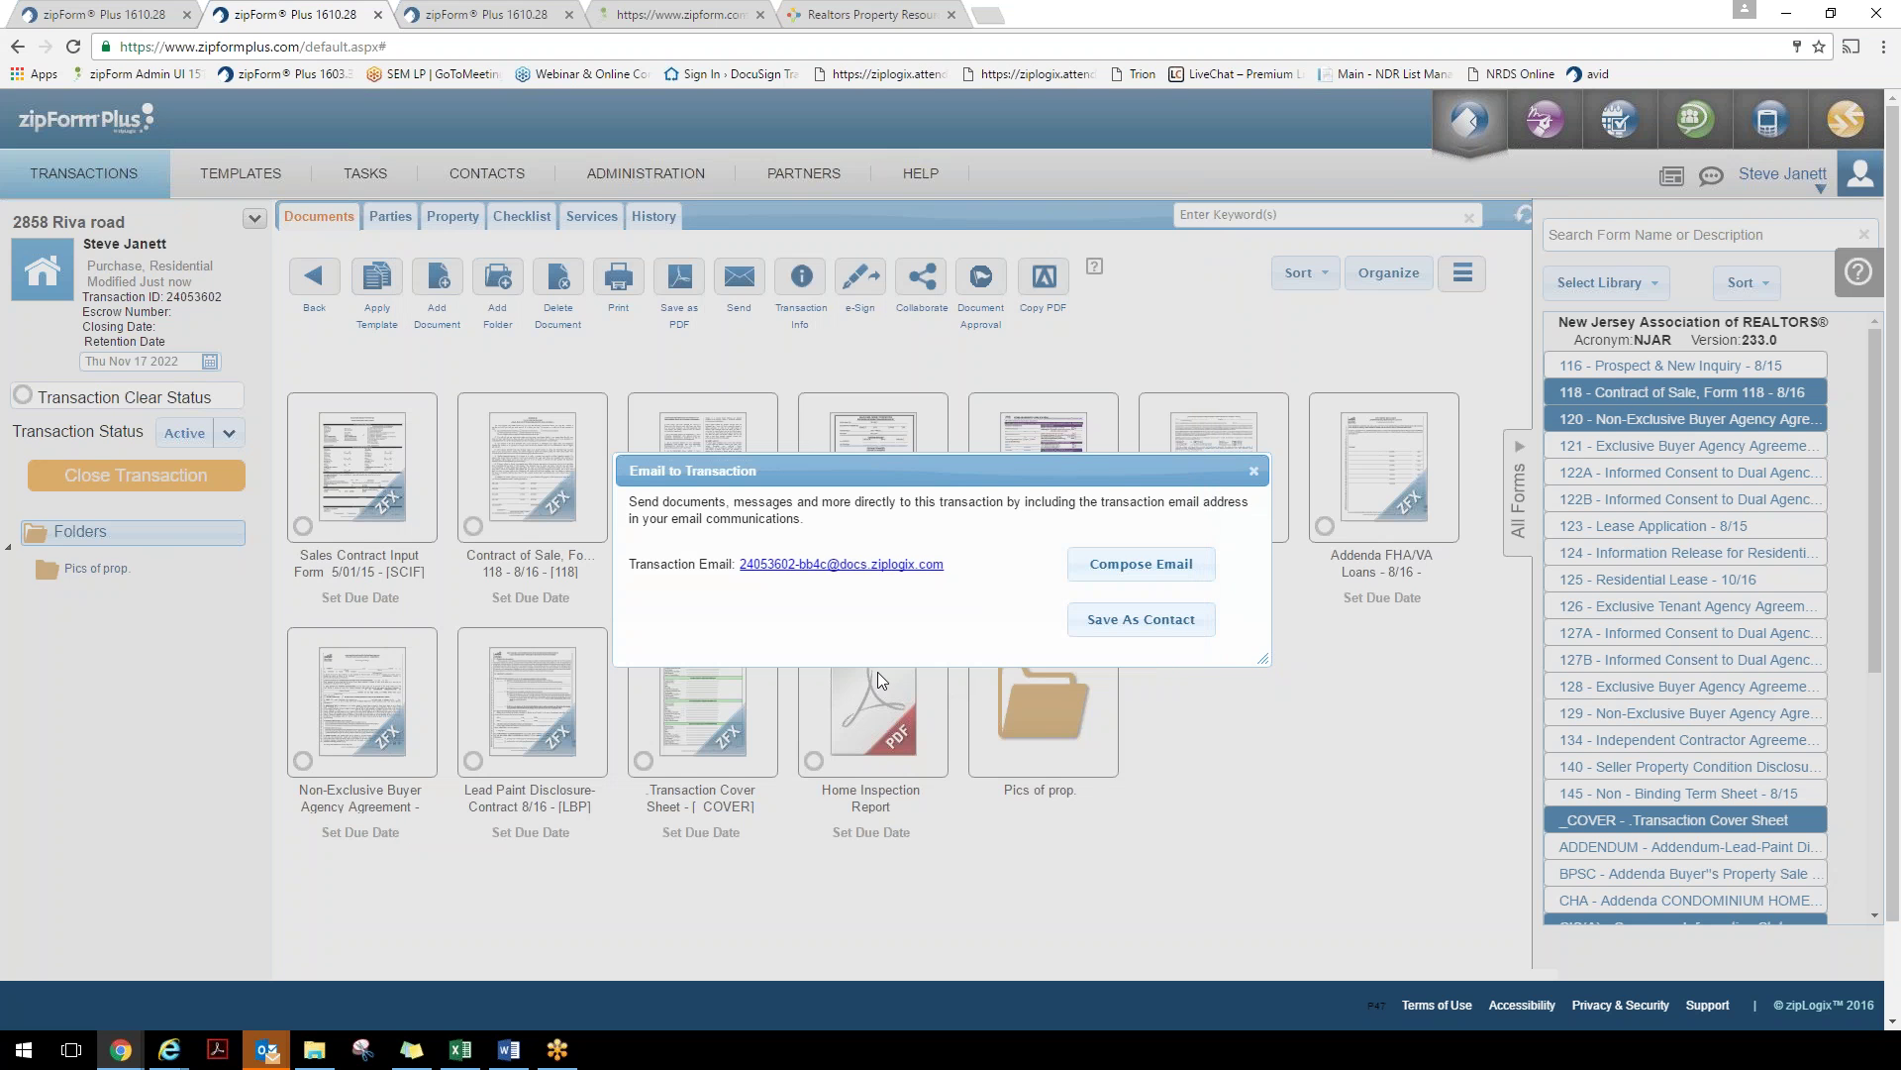
left_click(1253, 473)
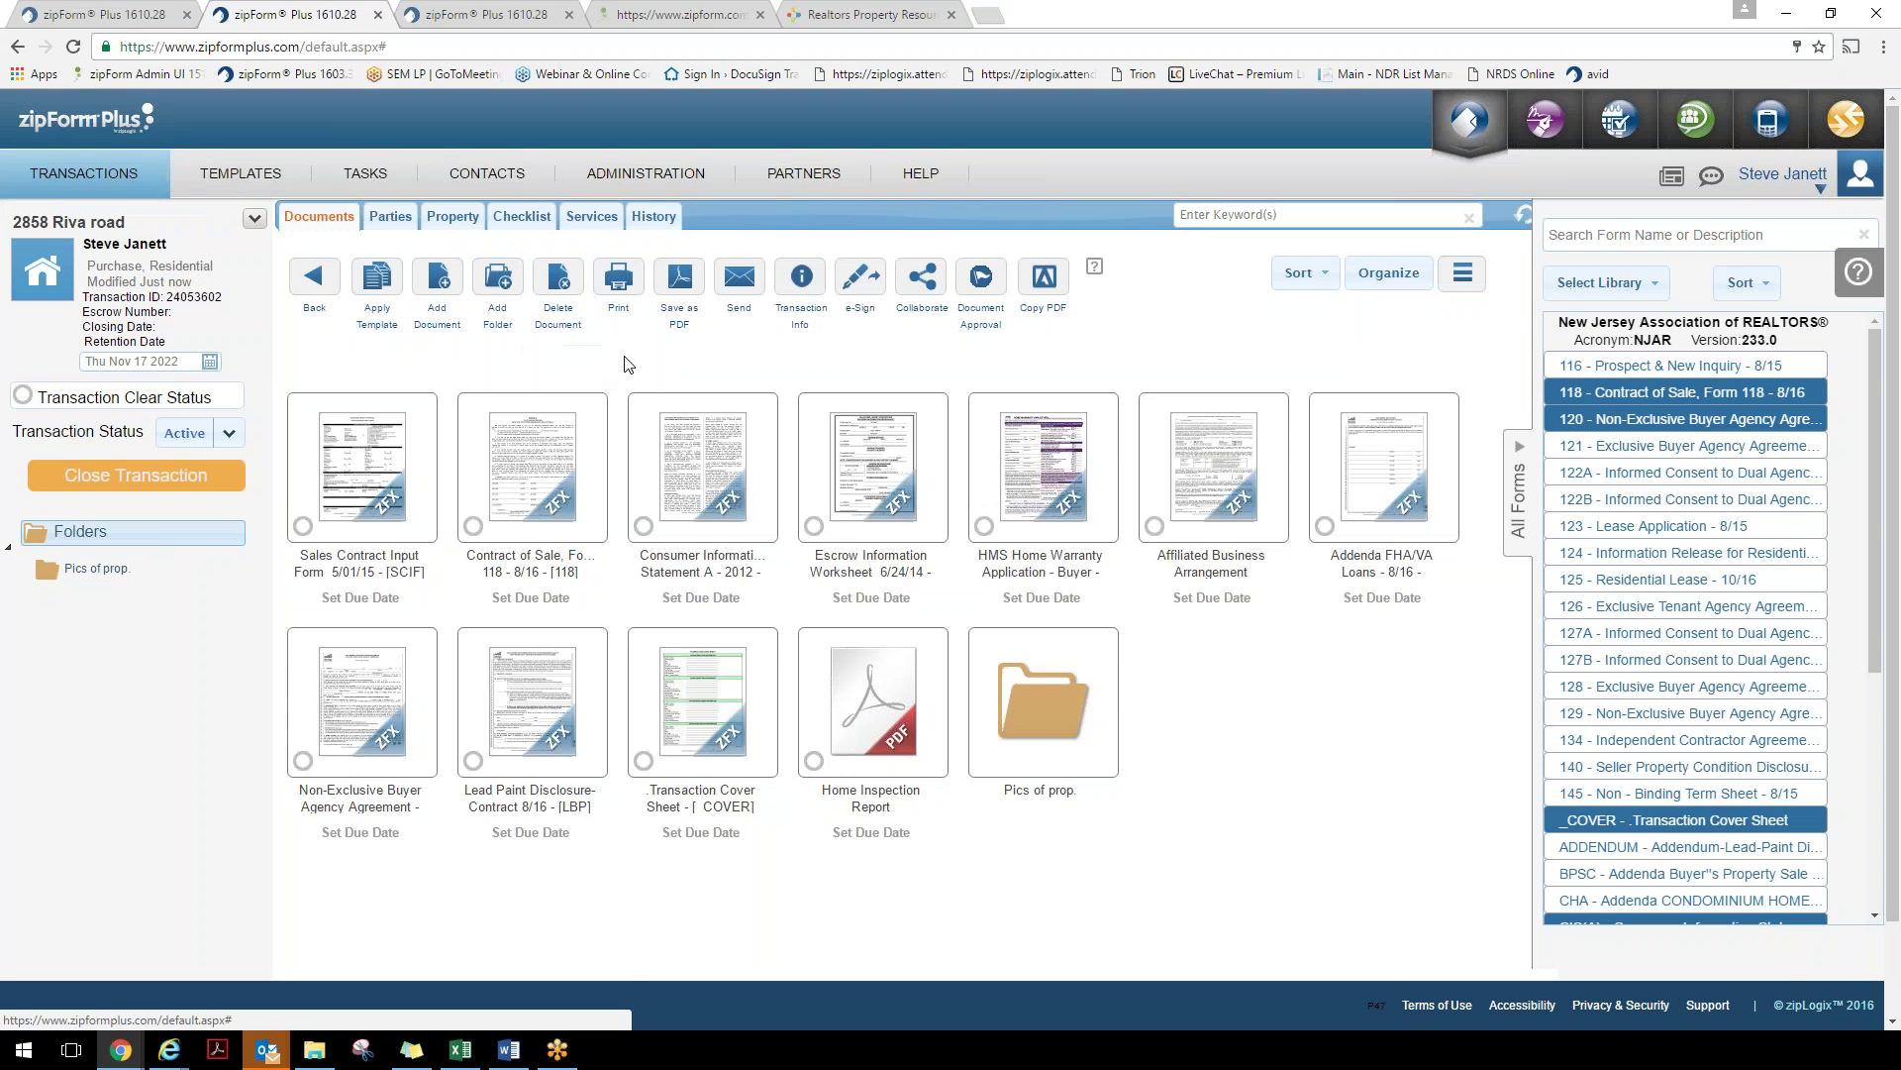
Pick Contract of Sale, Consumer Information and Escrow Information Worksheet for printing, then cancel printing
left_click(618, 277)
left_click(532, 505)
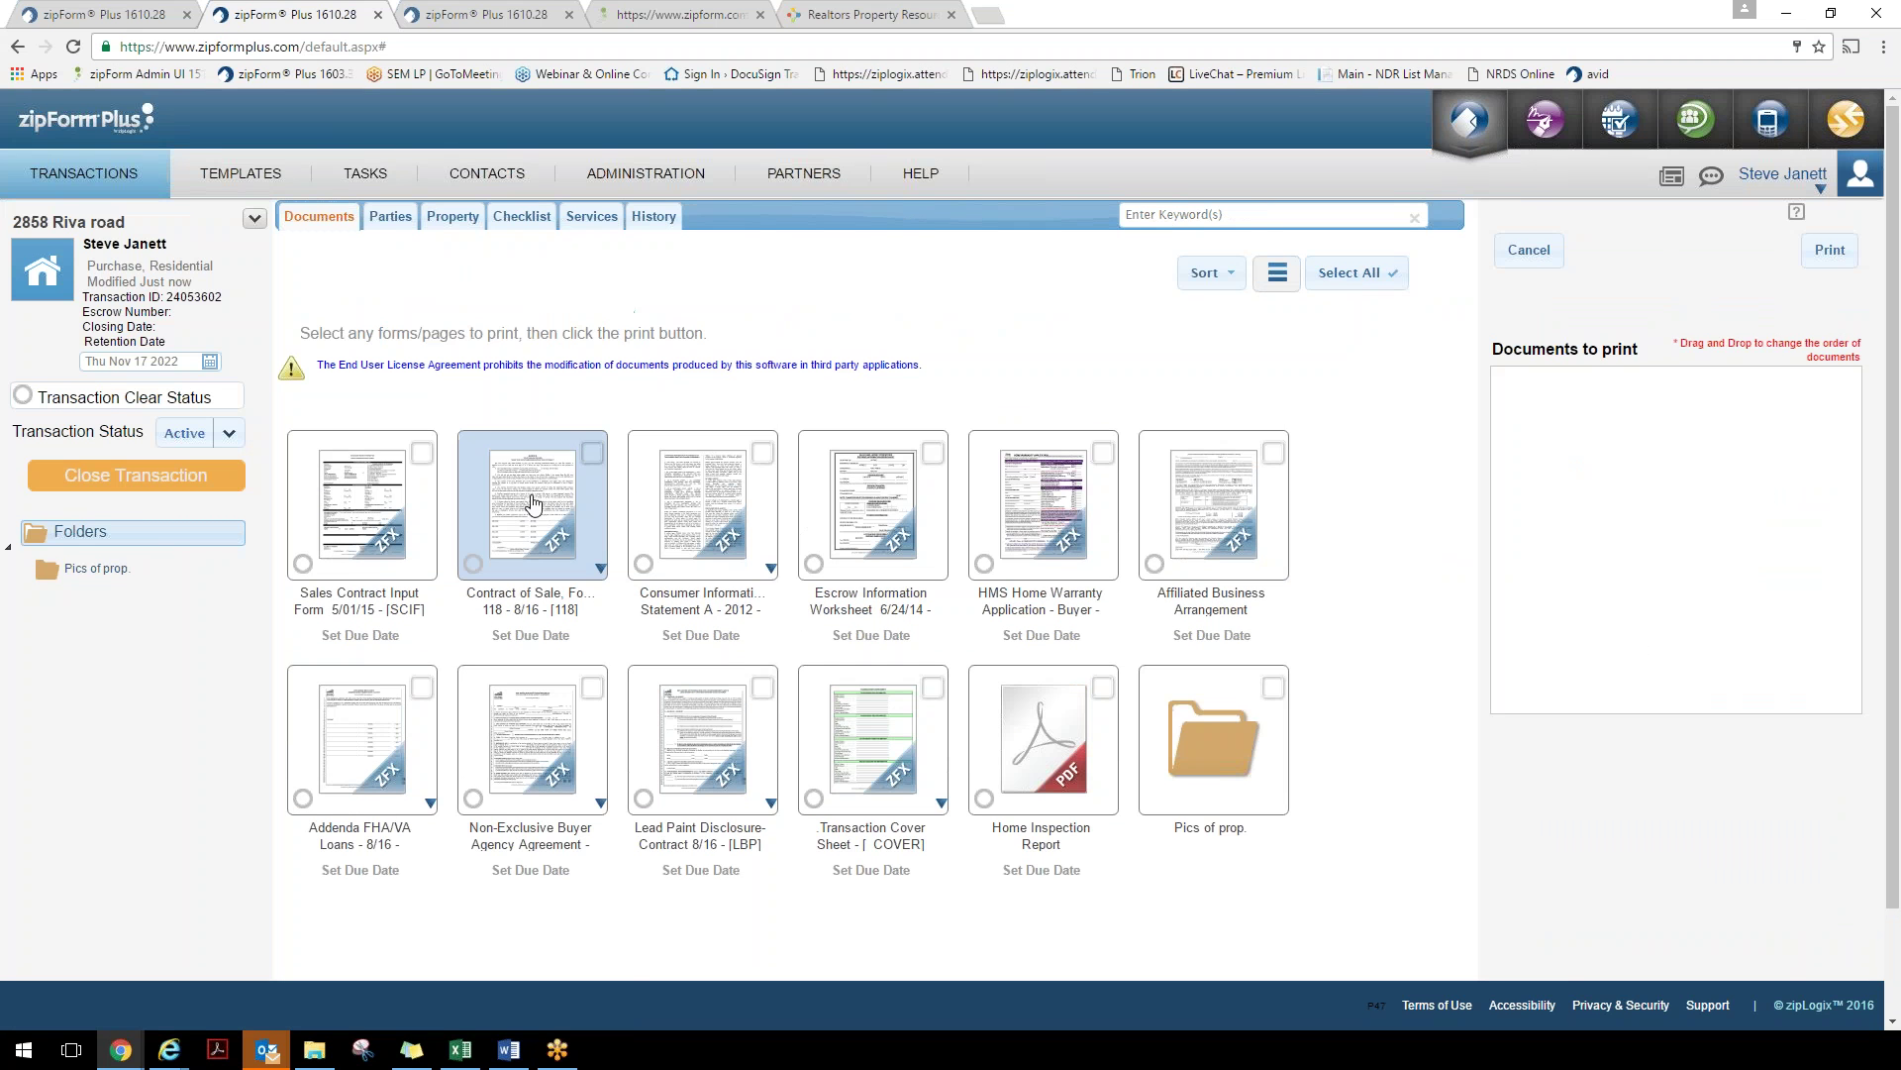
left_click(702, 505)
left_click(879, 539)
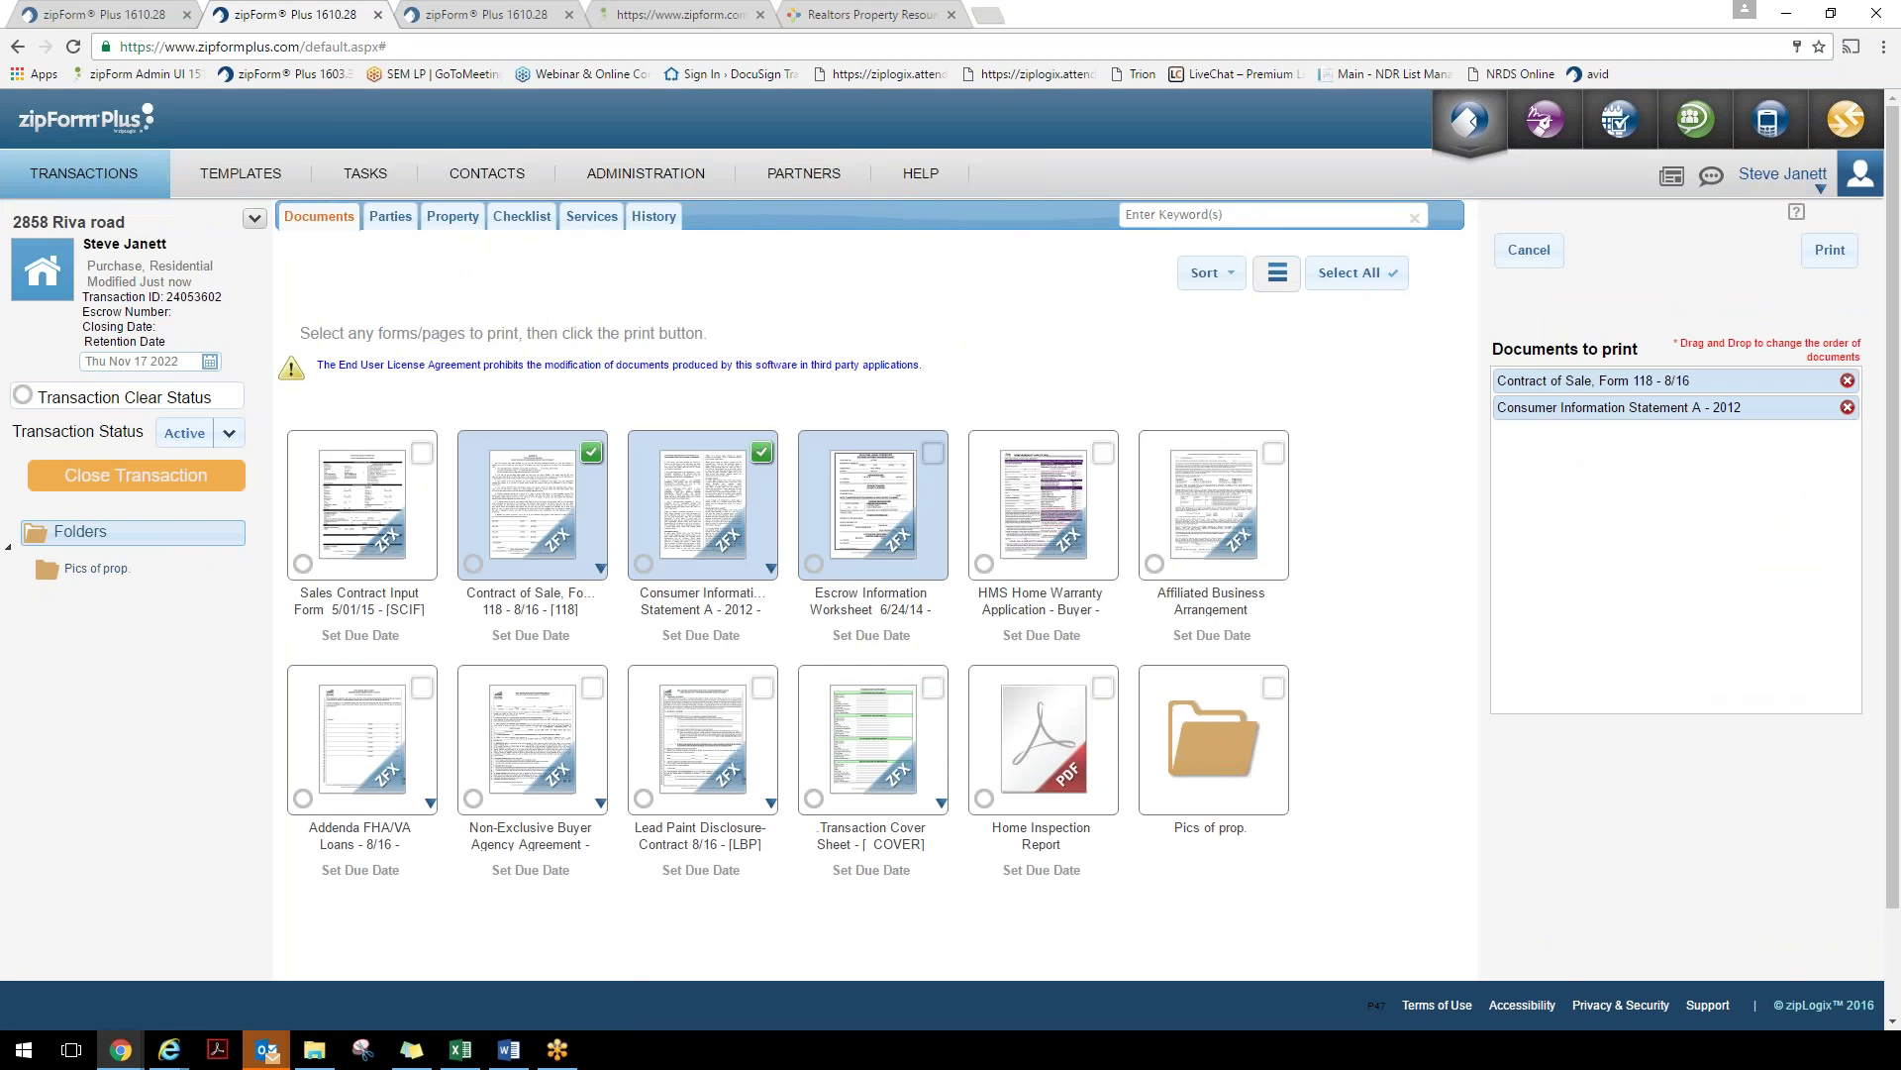
left_click(773, 570)
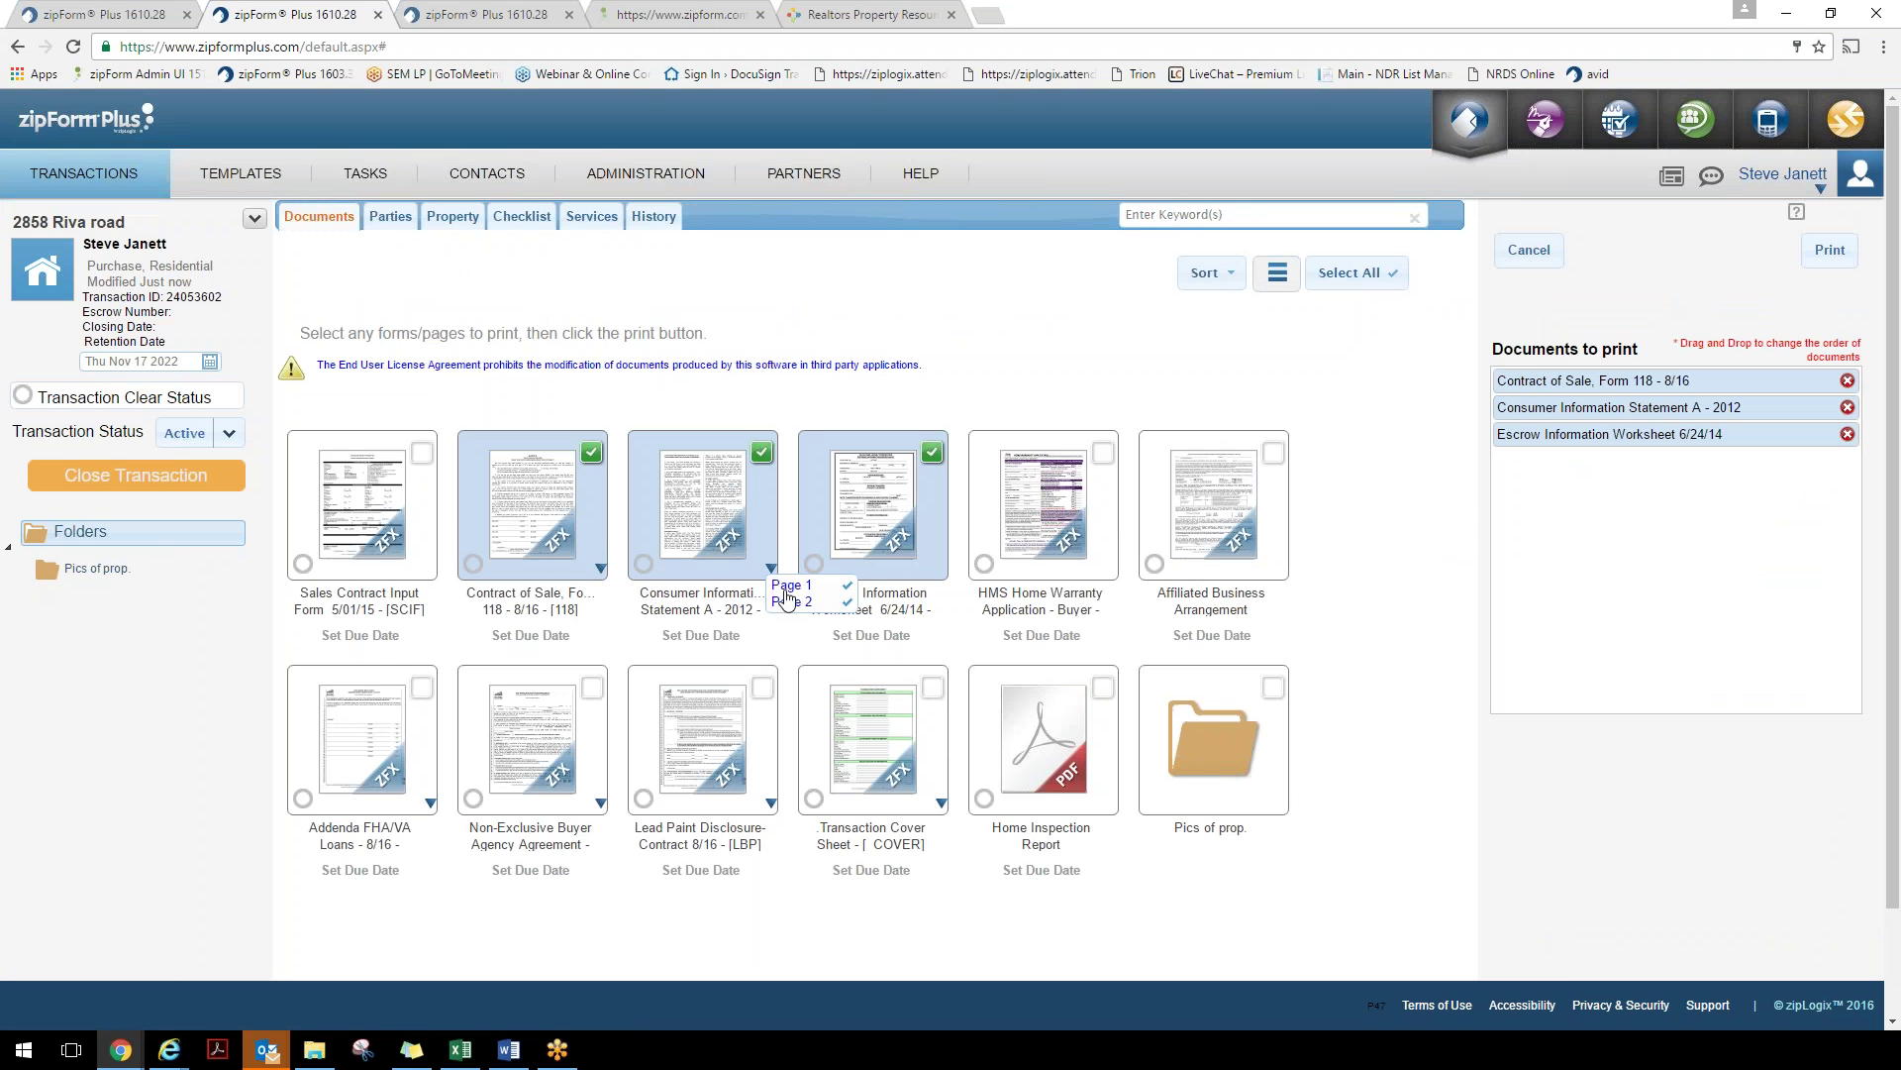
left_click(1529, 250)
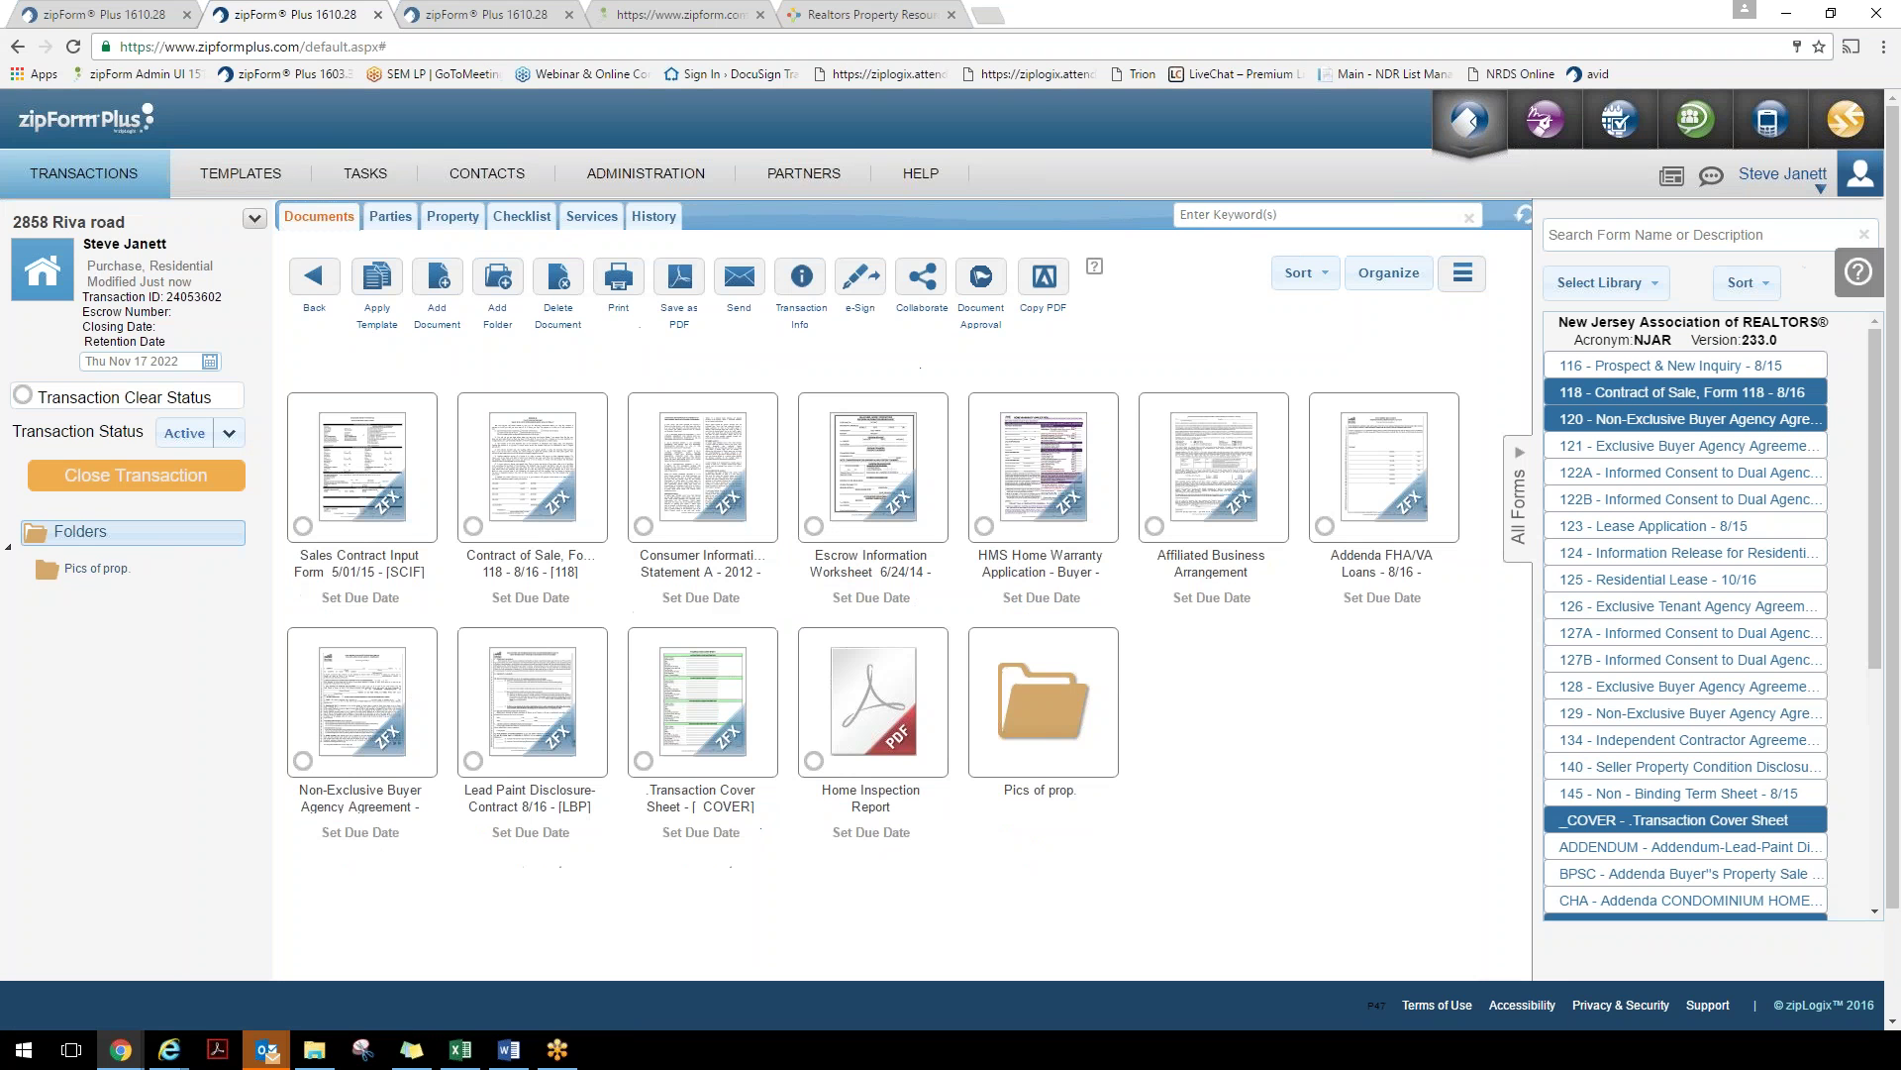
Start a send attaching Consumer Information, Contract of Sale and Home Inspection Report, moving the report first
left_click(739, 282)
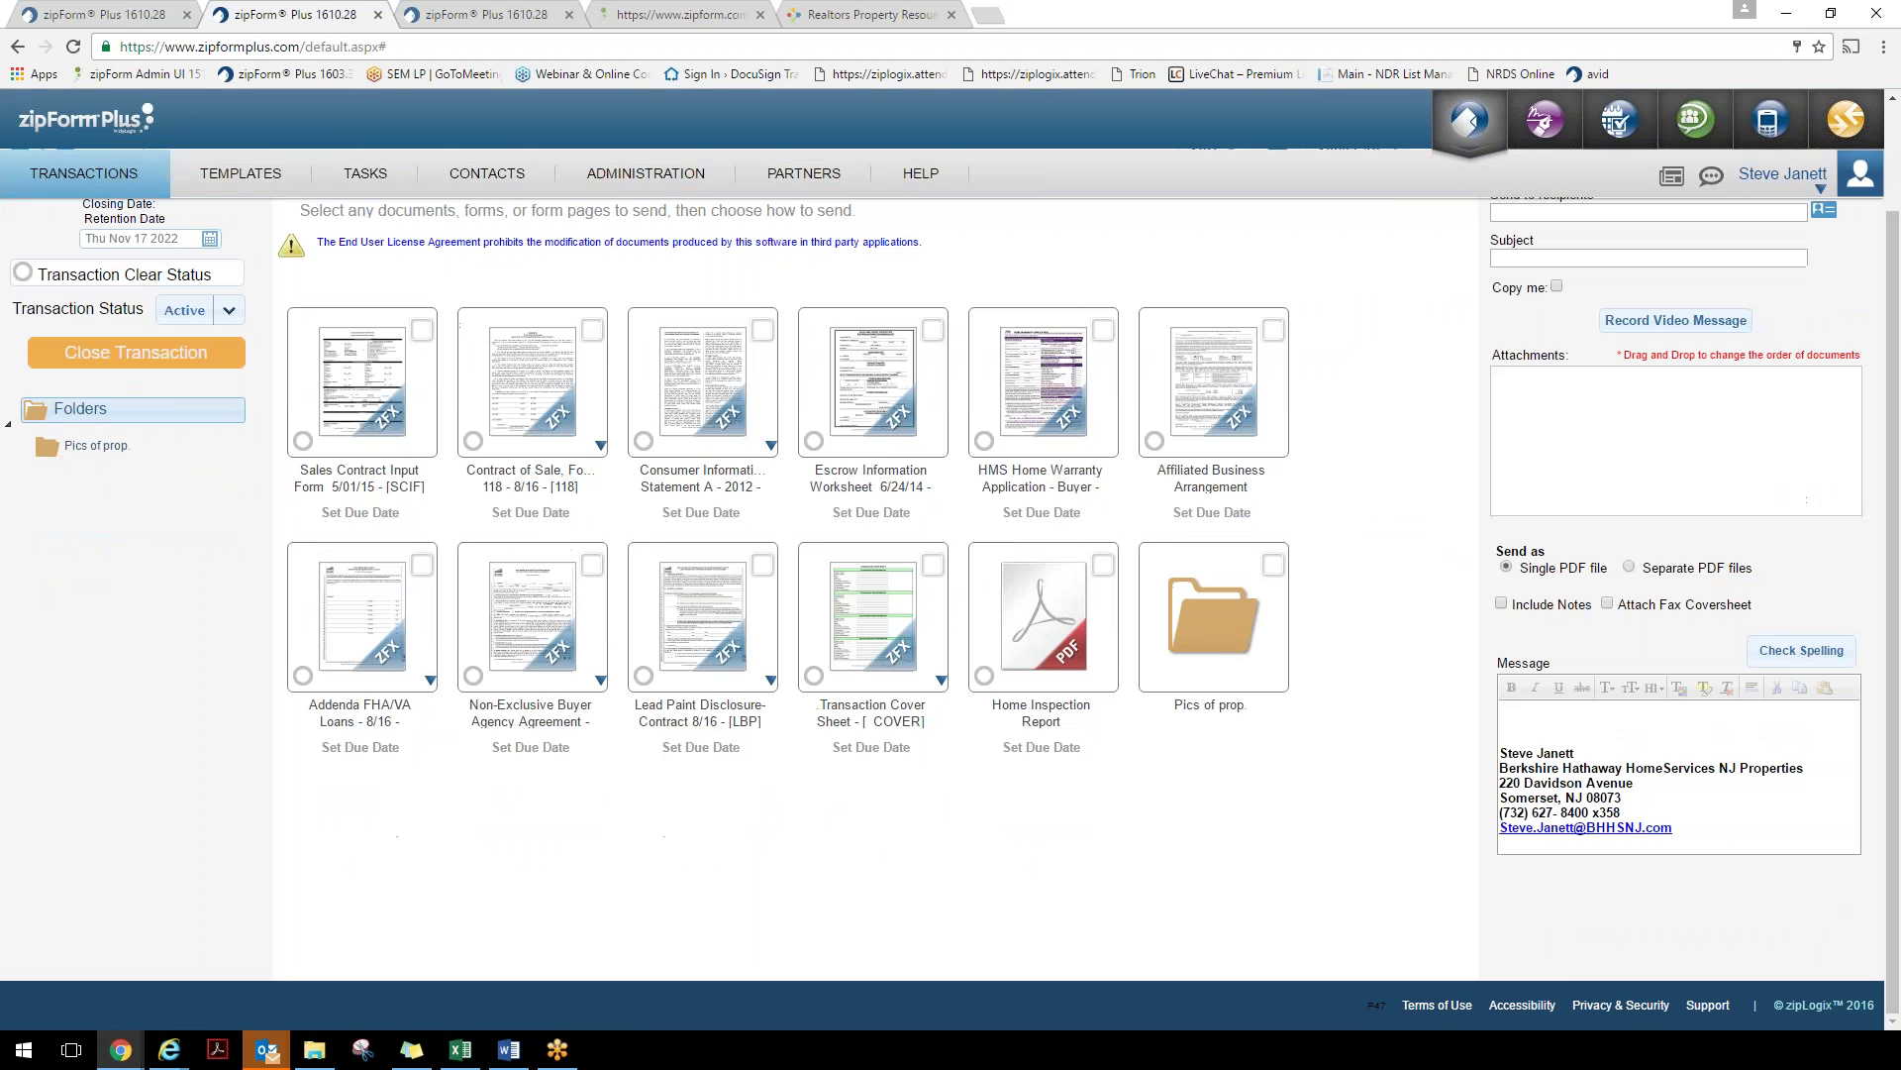
left_click(733, 411)
left_click(533, 384)
left_click(1034, 619)
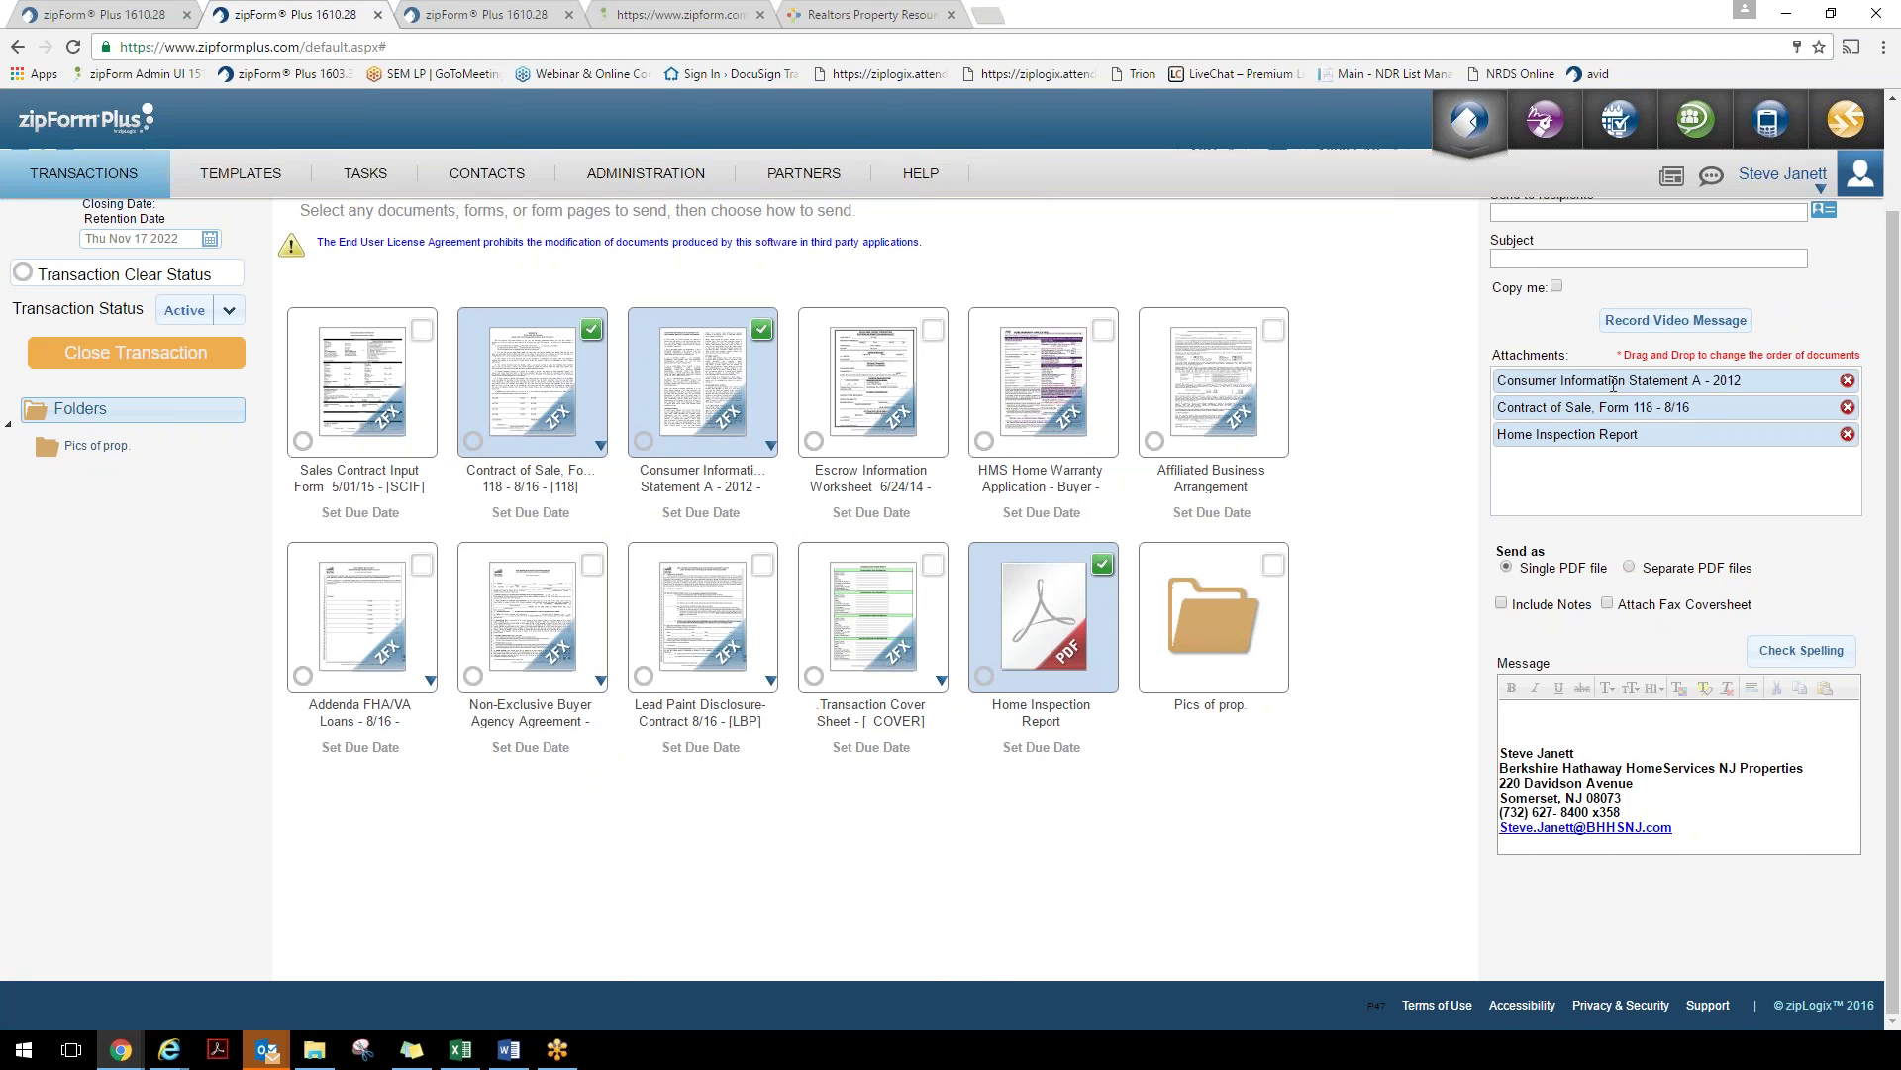
left_click_drag(1613, 384, 1609, 442)
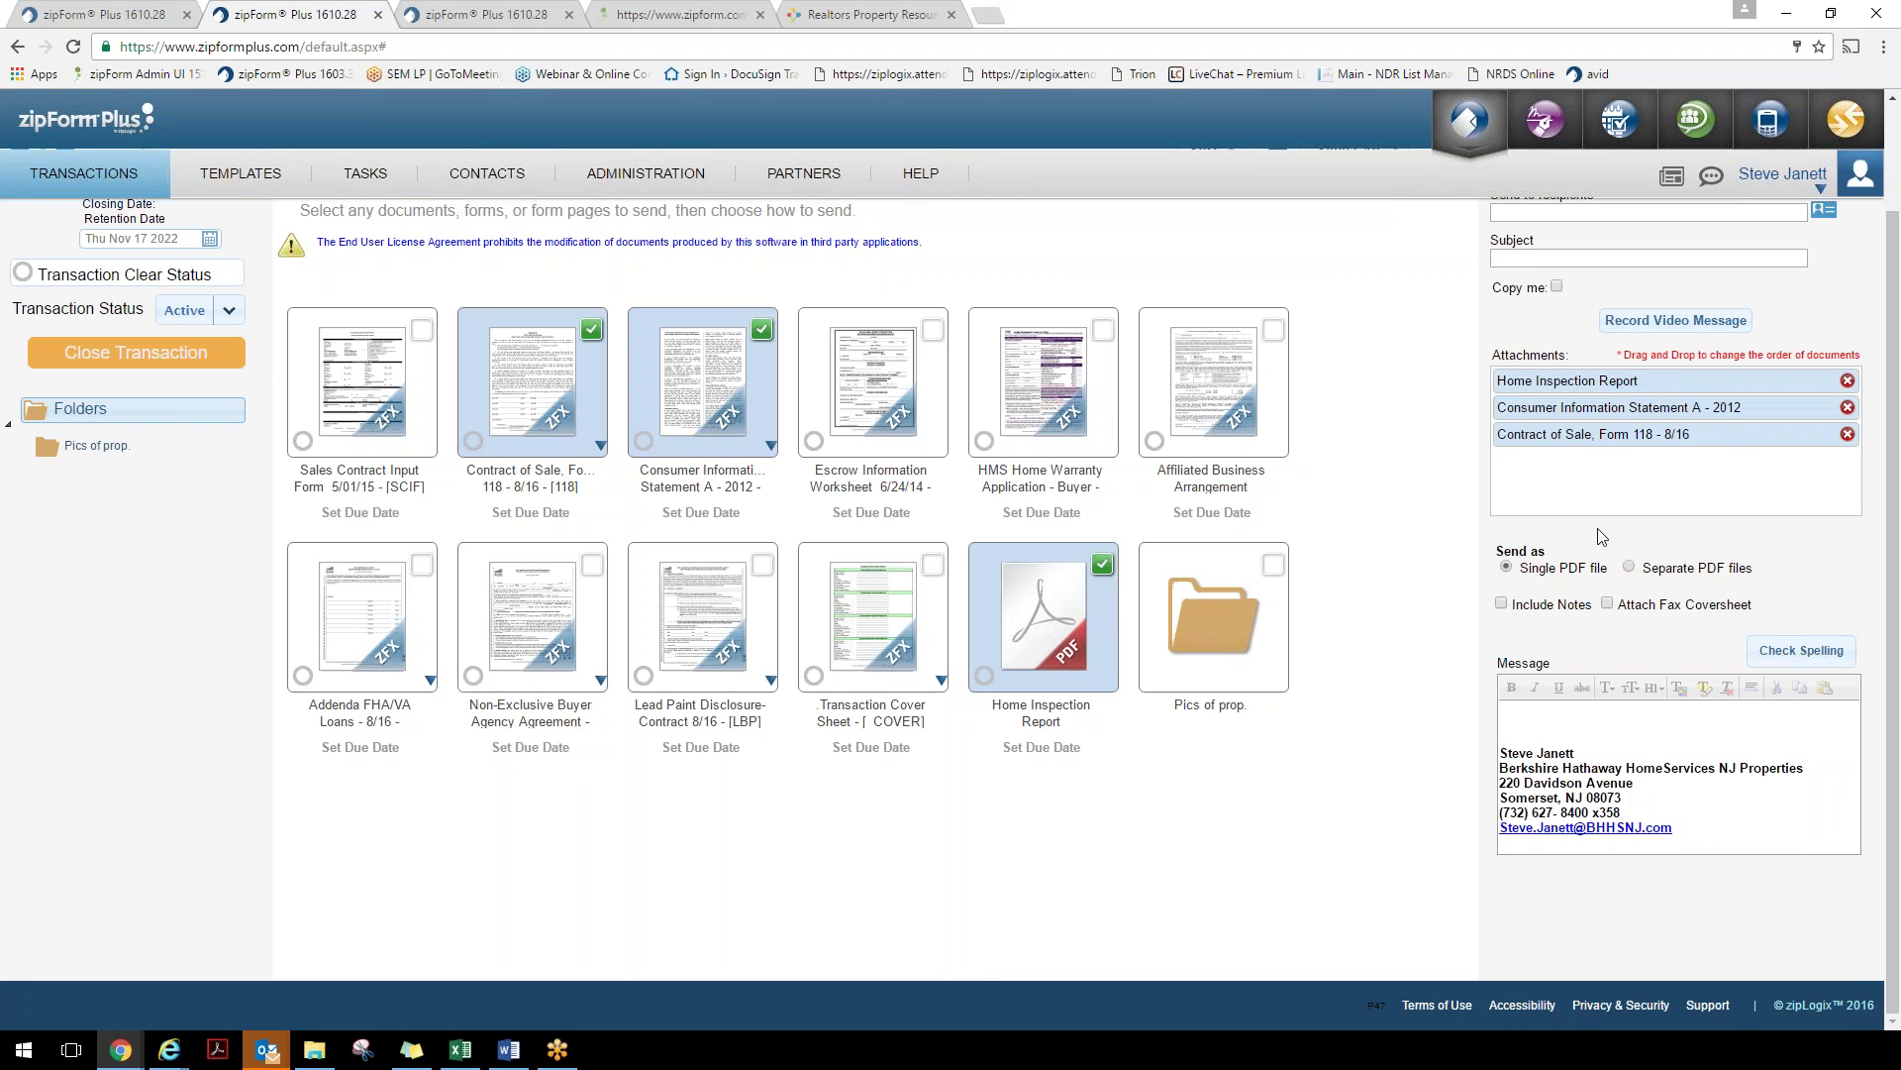
scroll(1601, 536, "up", 2)
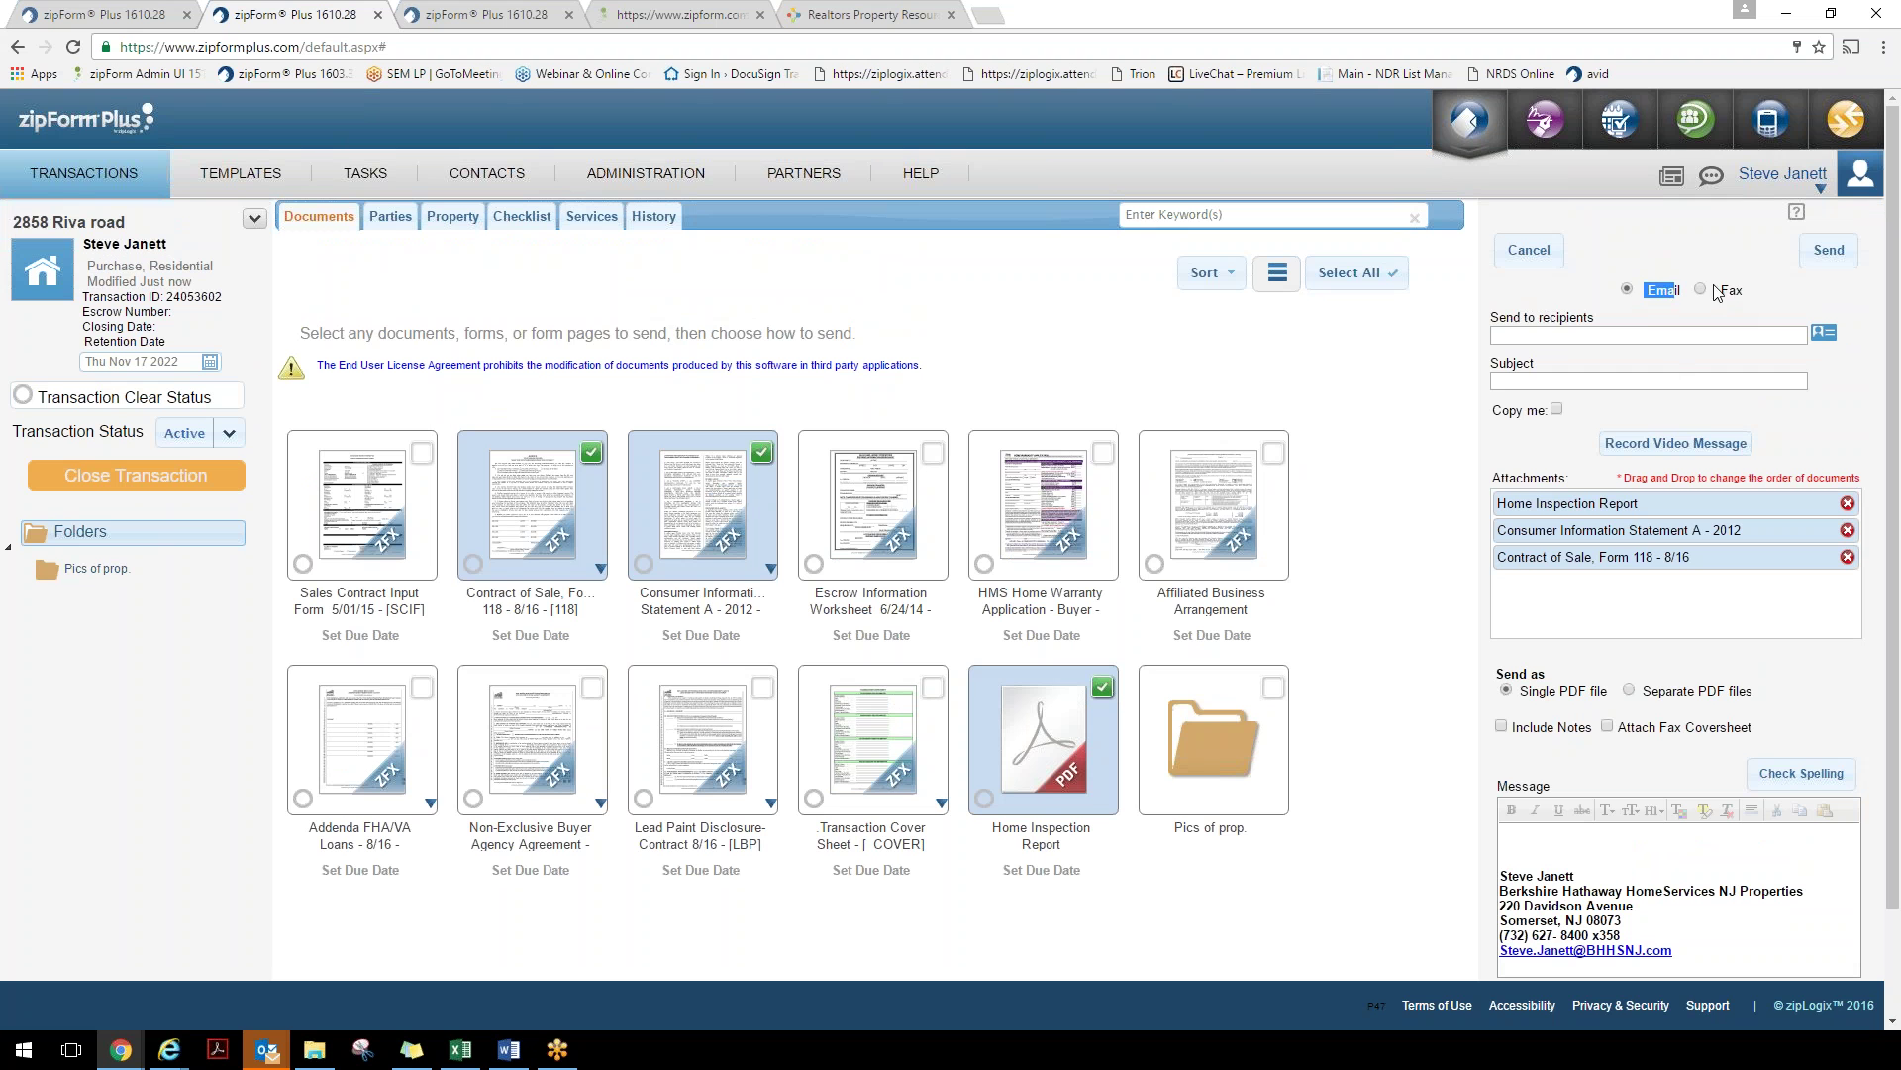
left_click_drag(1729, 291, 1743, 290)
Browse the Address Book contacts for recipients, then close the picker without choosing anyone
left_click(1833, 342)
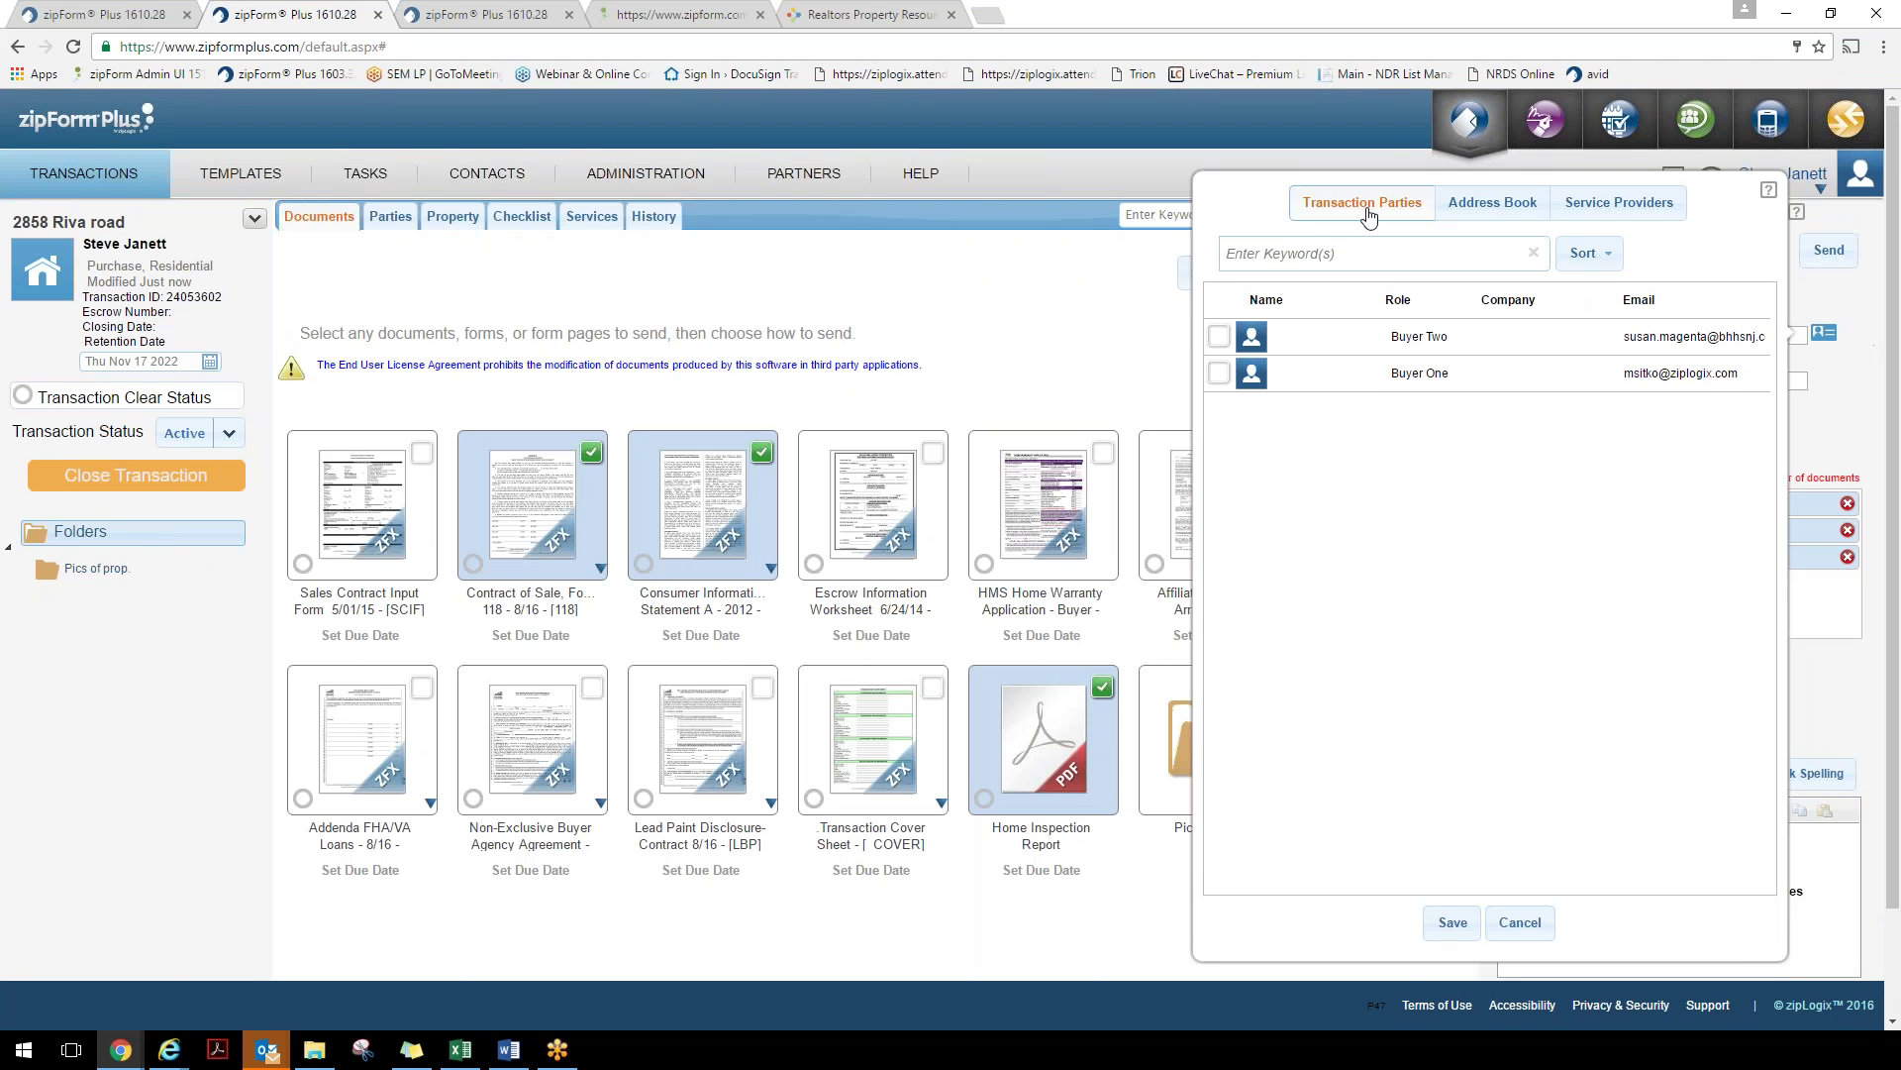
left_click(1489, 206)
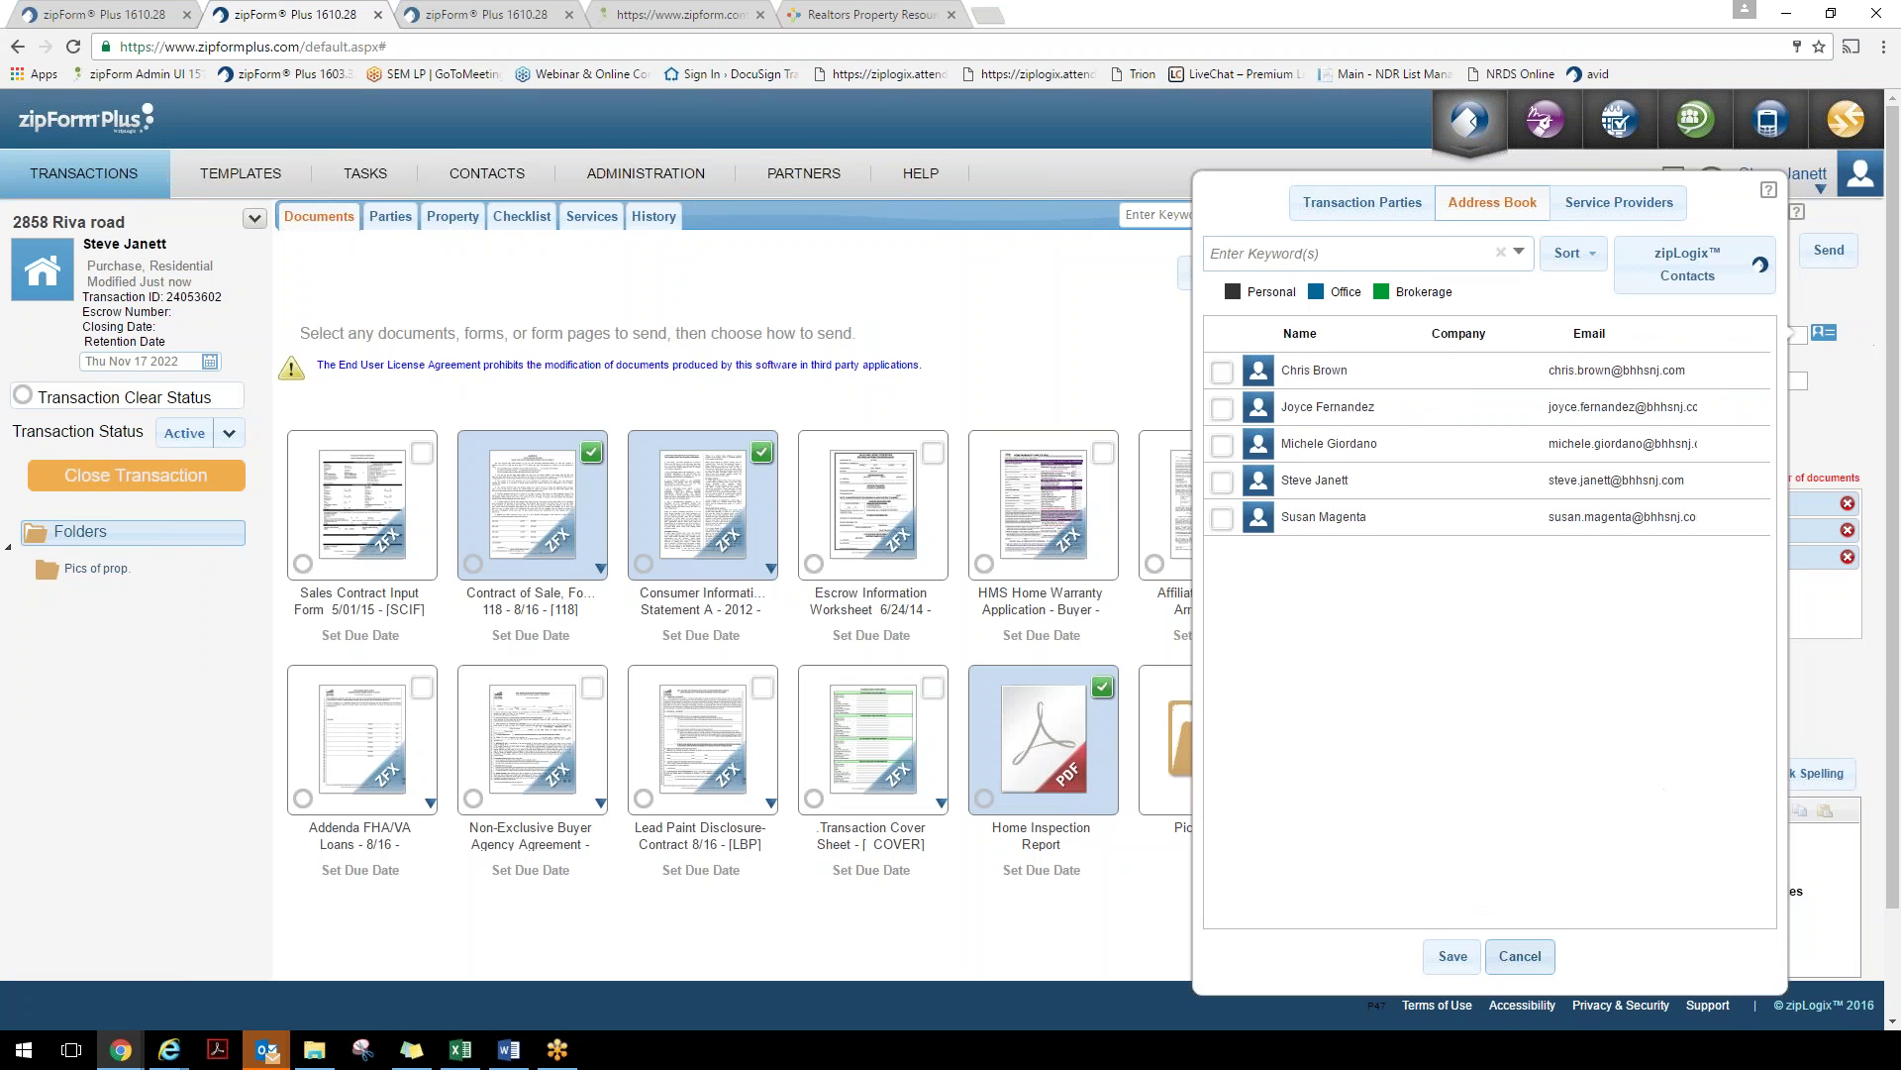
left_click(1520, 956)
Review the copy-me, single PDF file and message signature options, then cancel the send
left_click_drag(1493, 410, 1541, 411)
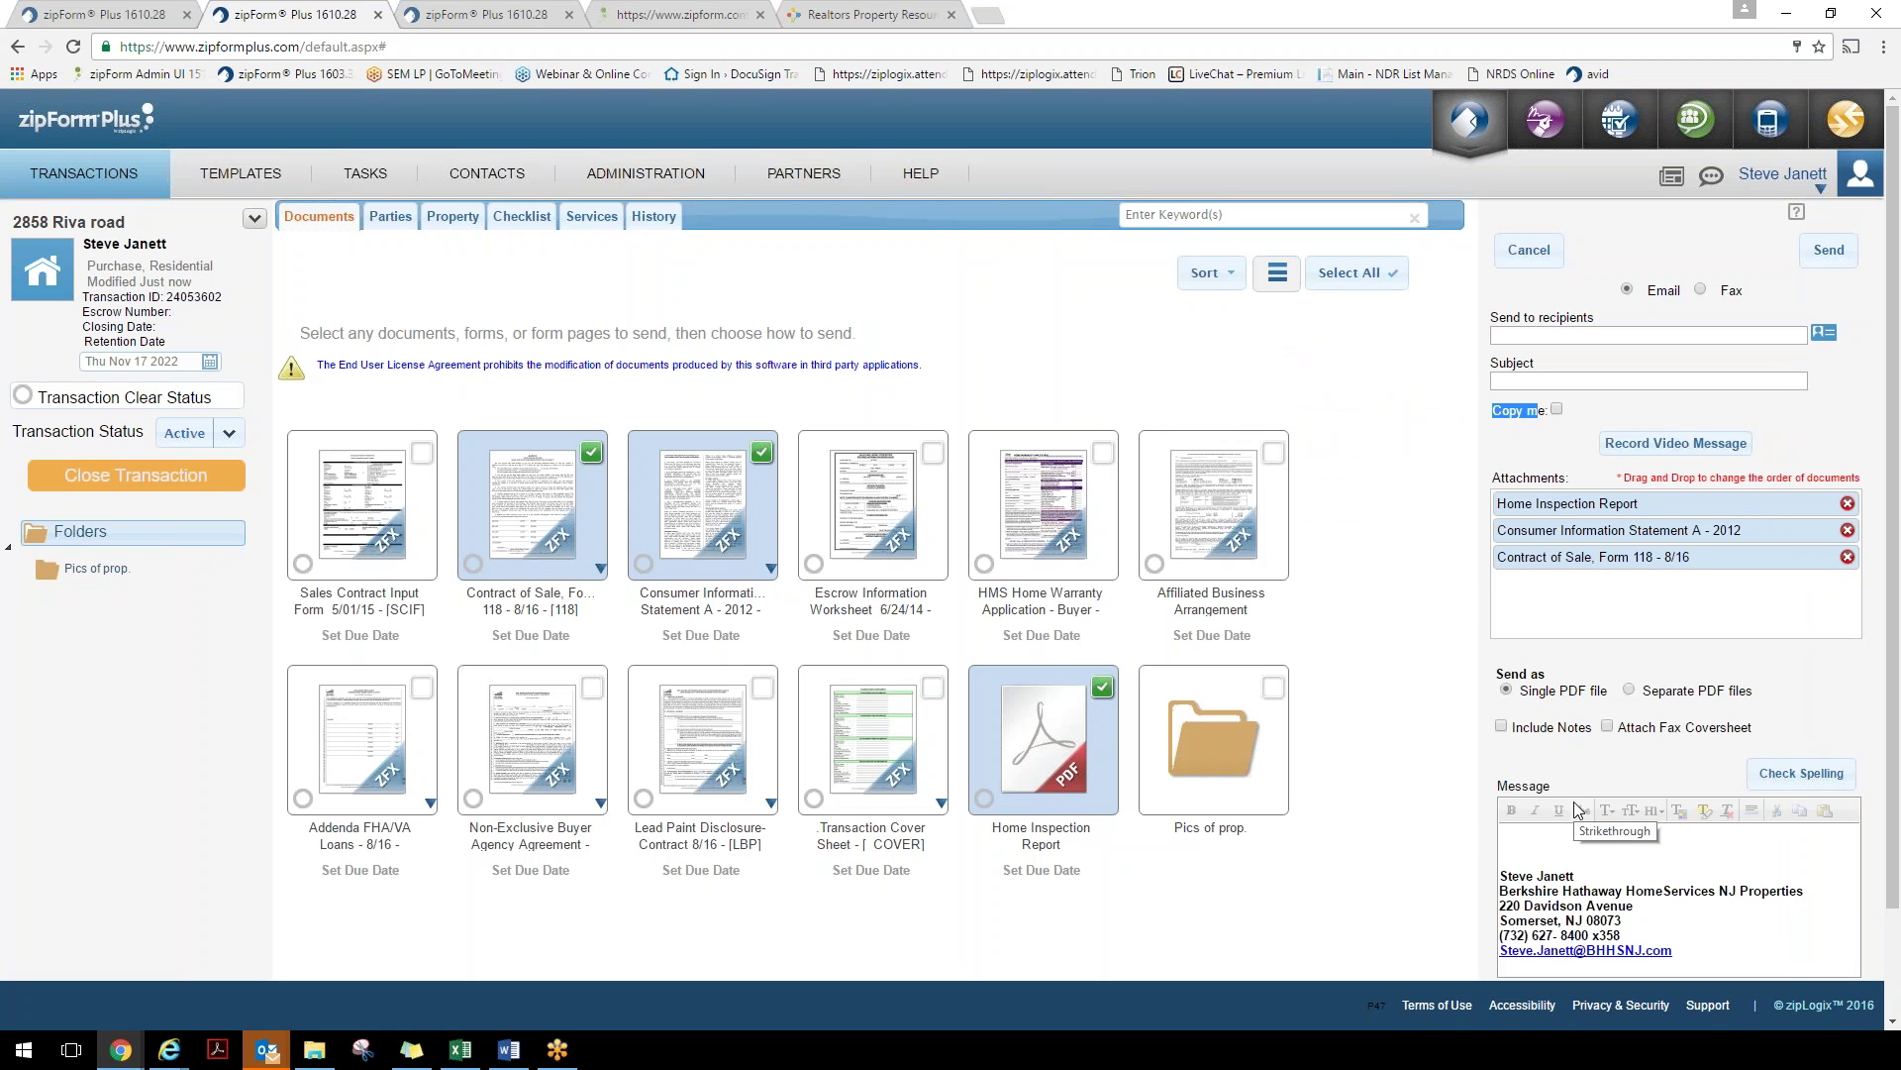
left_click_drag(1528, 690, 1761, 695)
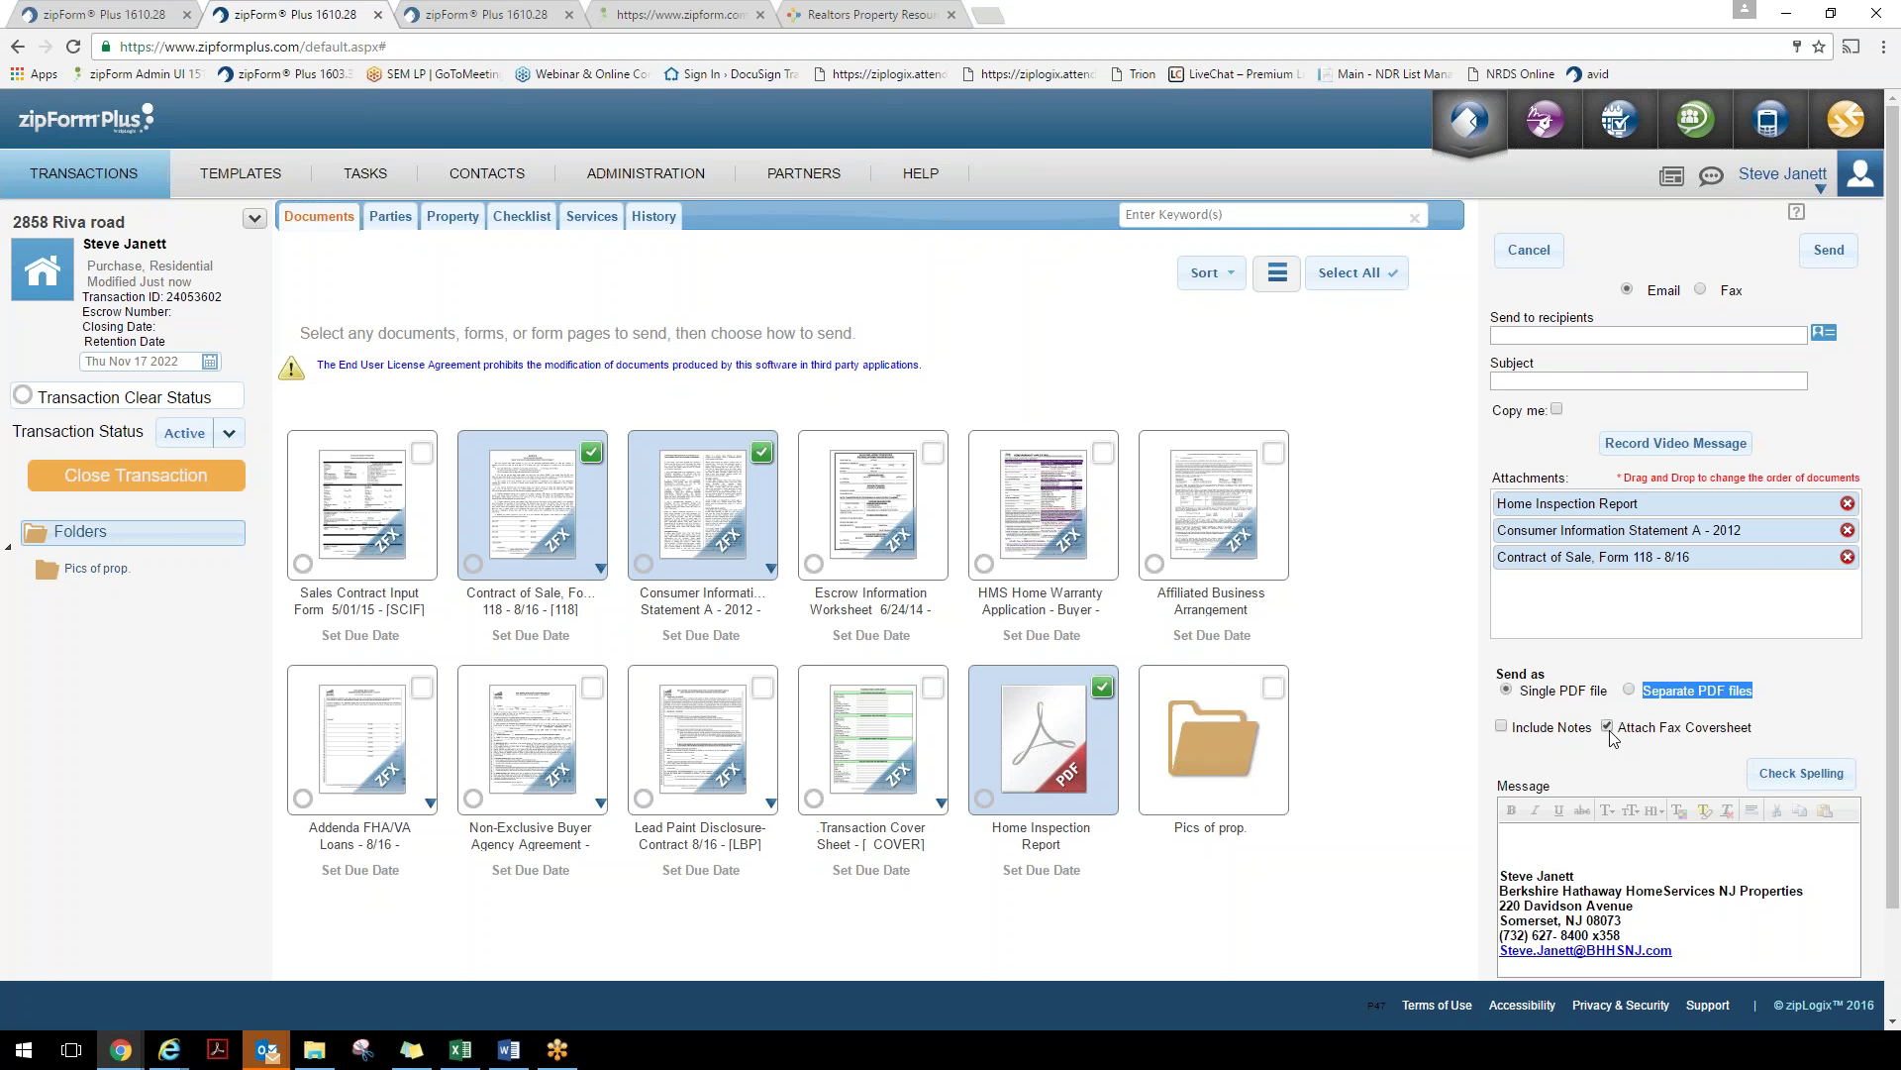
left_click_drag(1503, 876, 1672, 955)
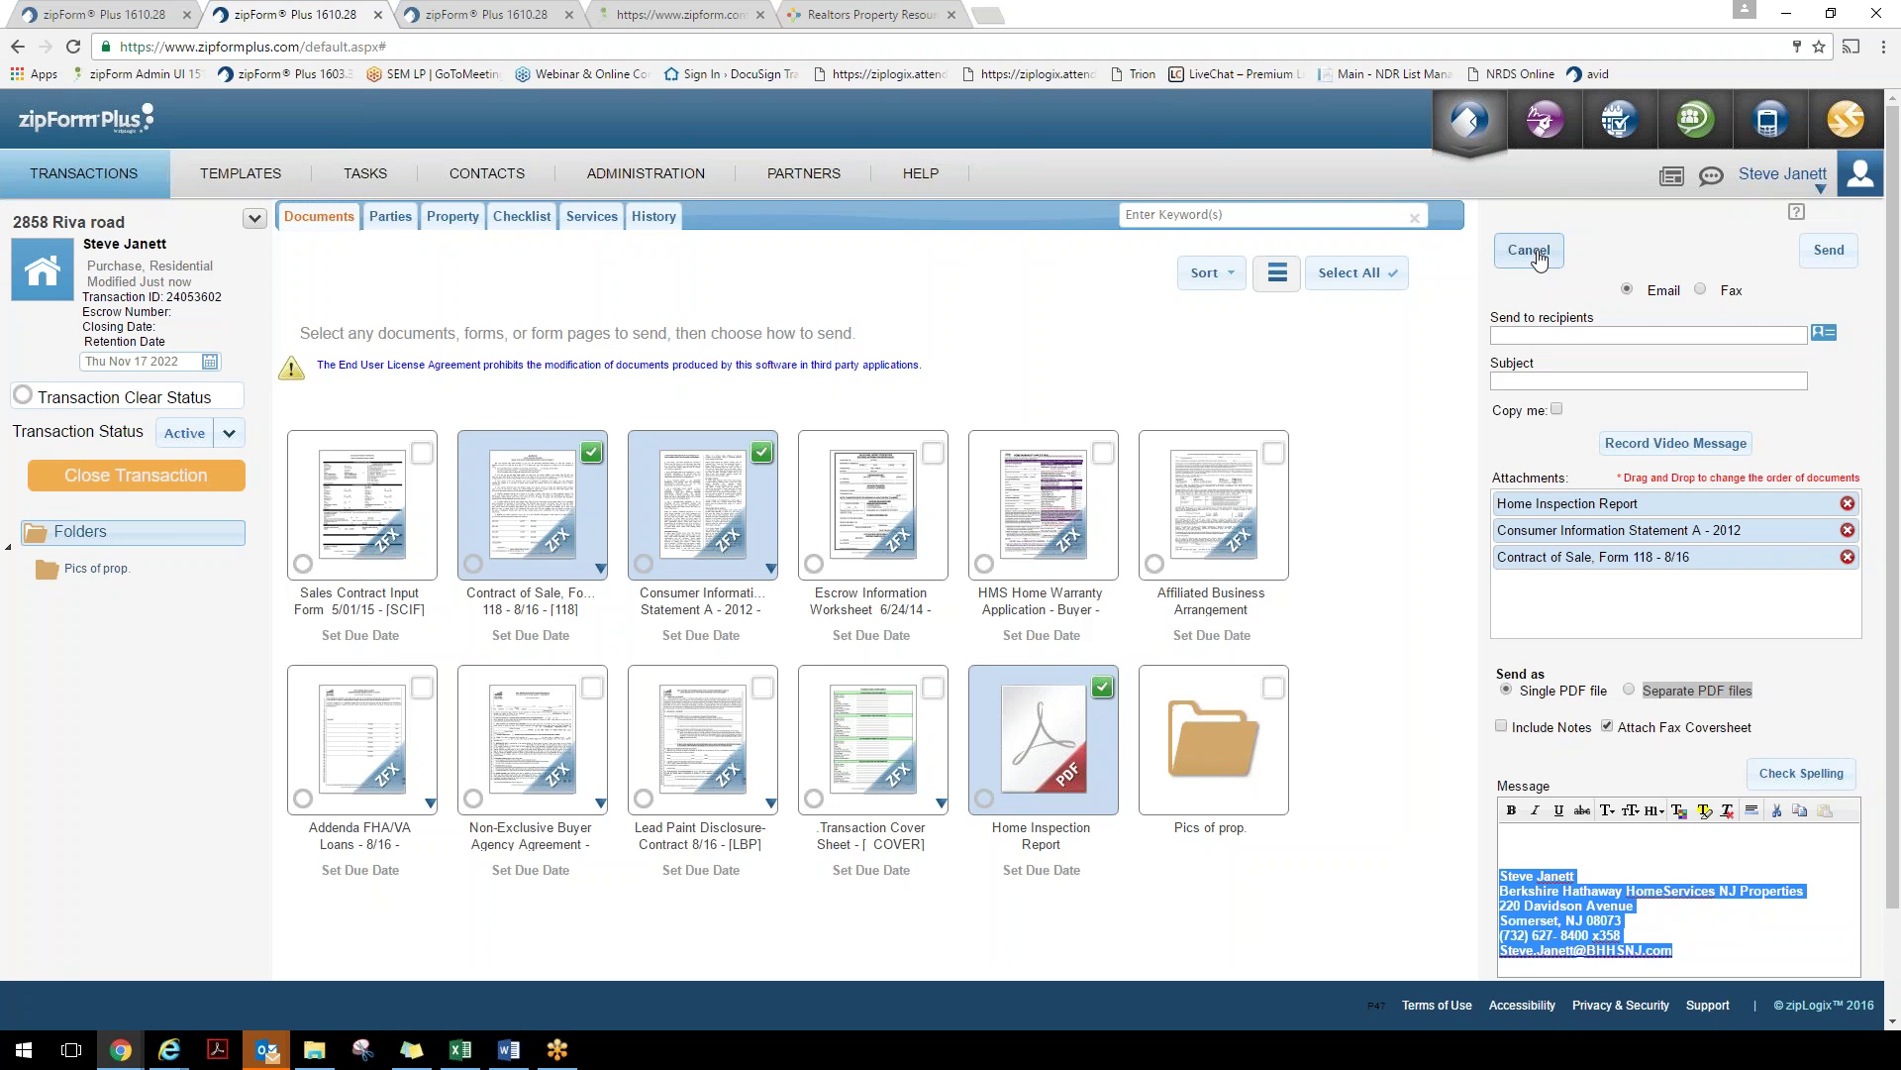
left_click(1538, 253)
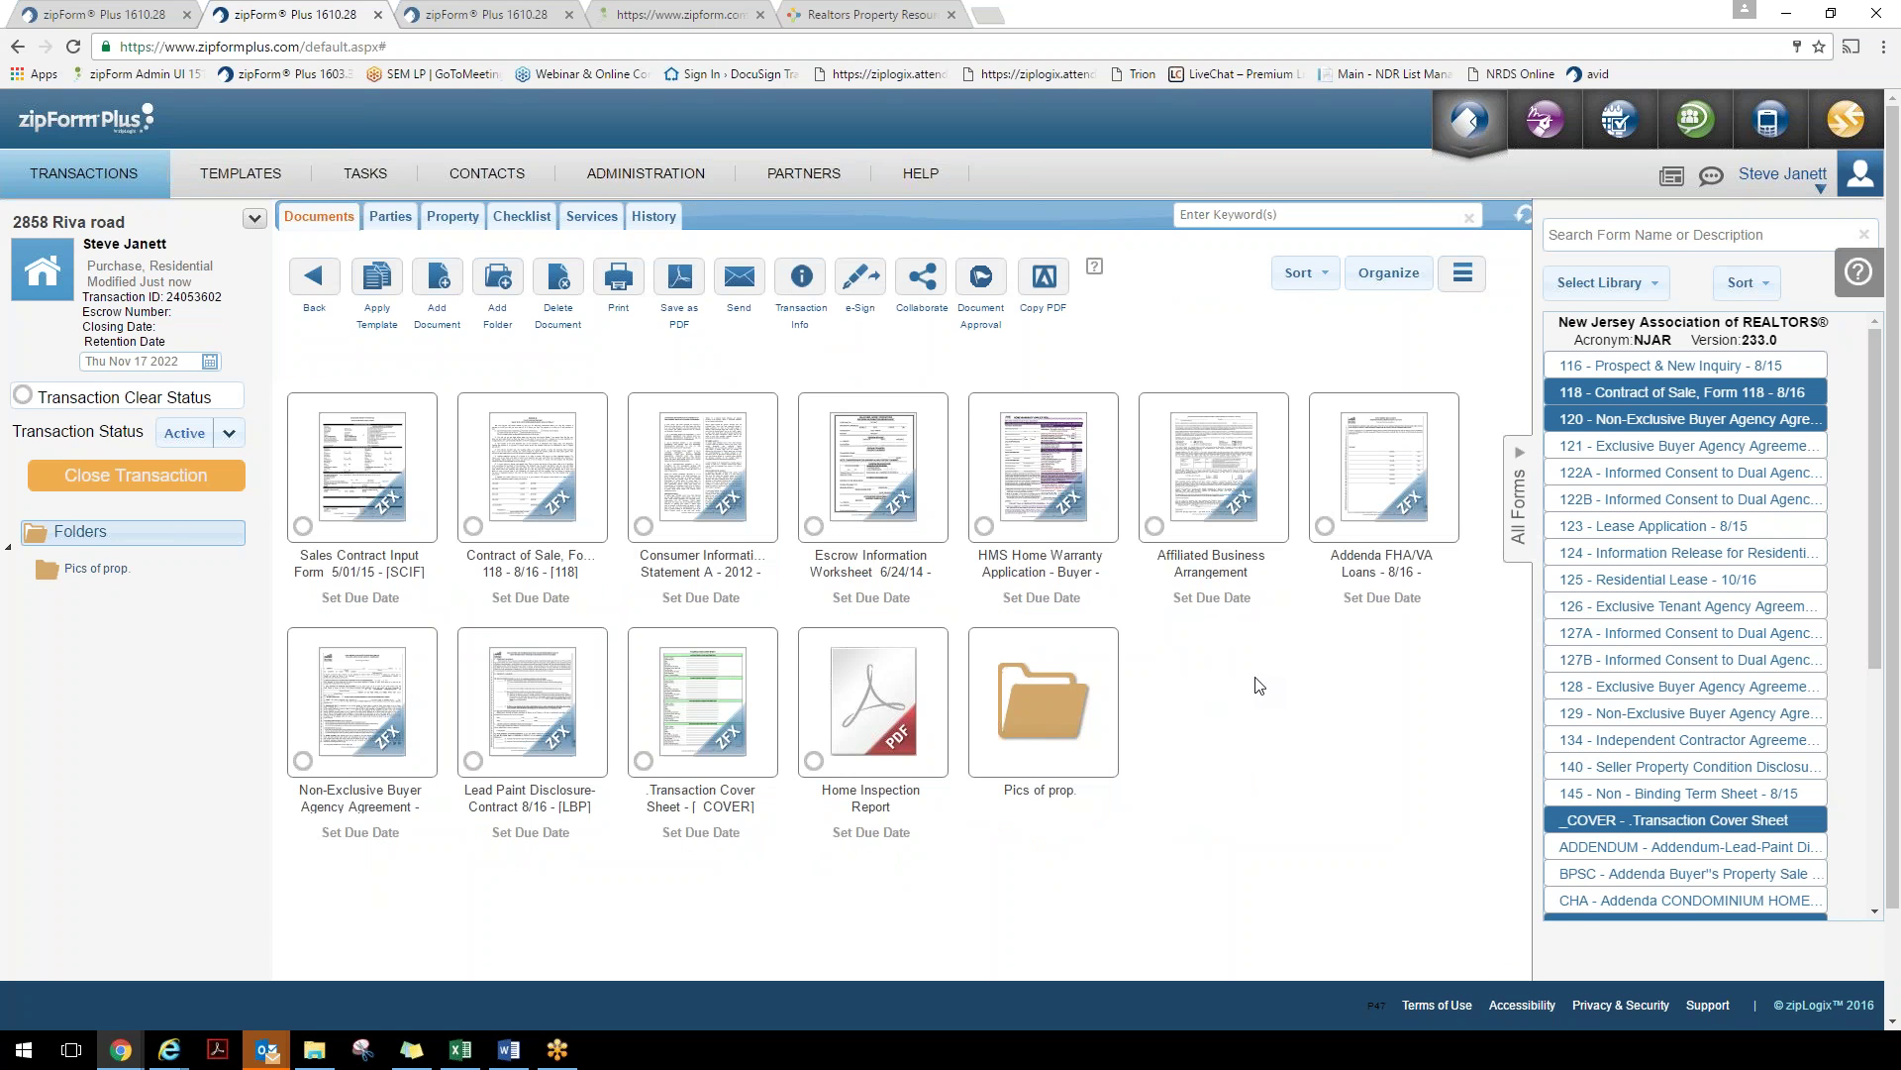
Set up a zipConsult meeting with the first and last address-book contacts, then return to zipForm Plus
left_click(1700, 122)
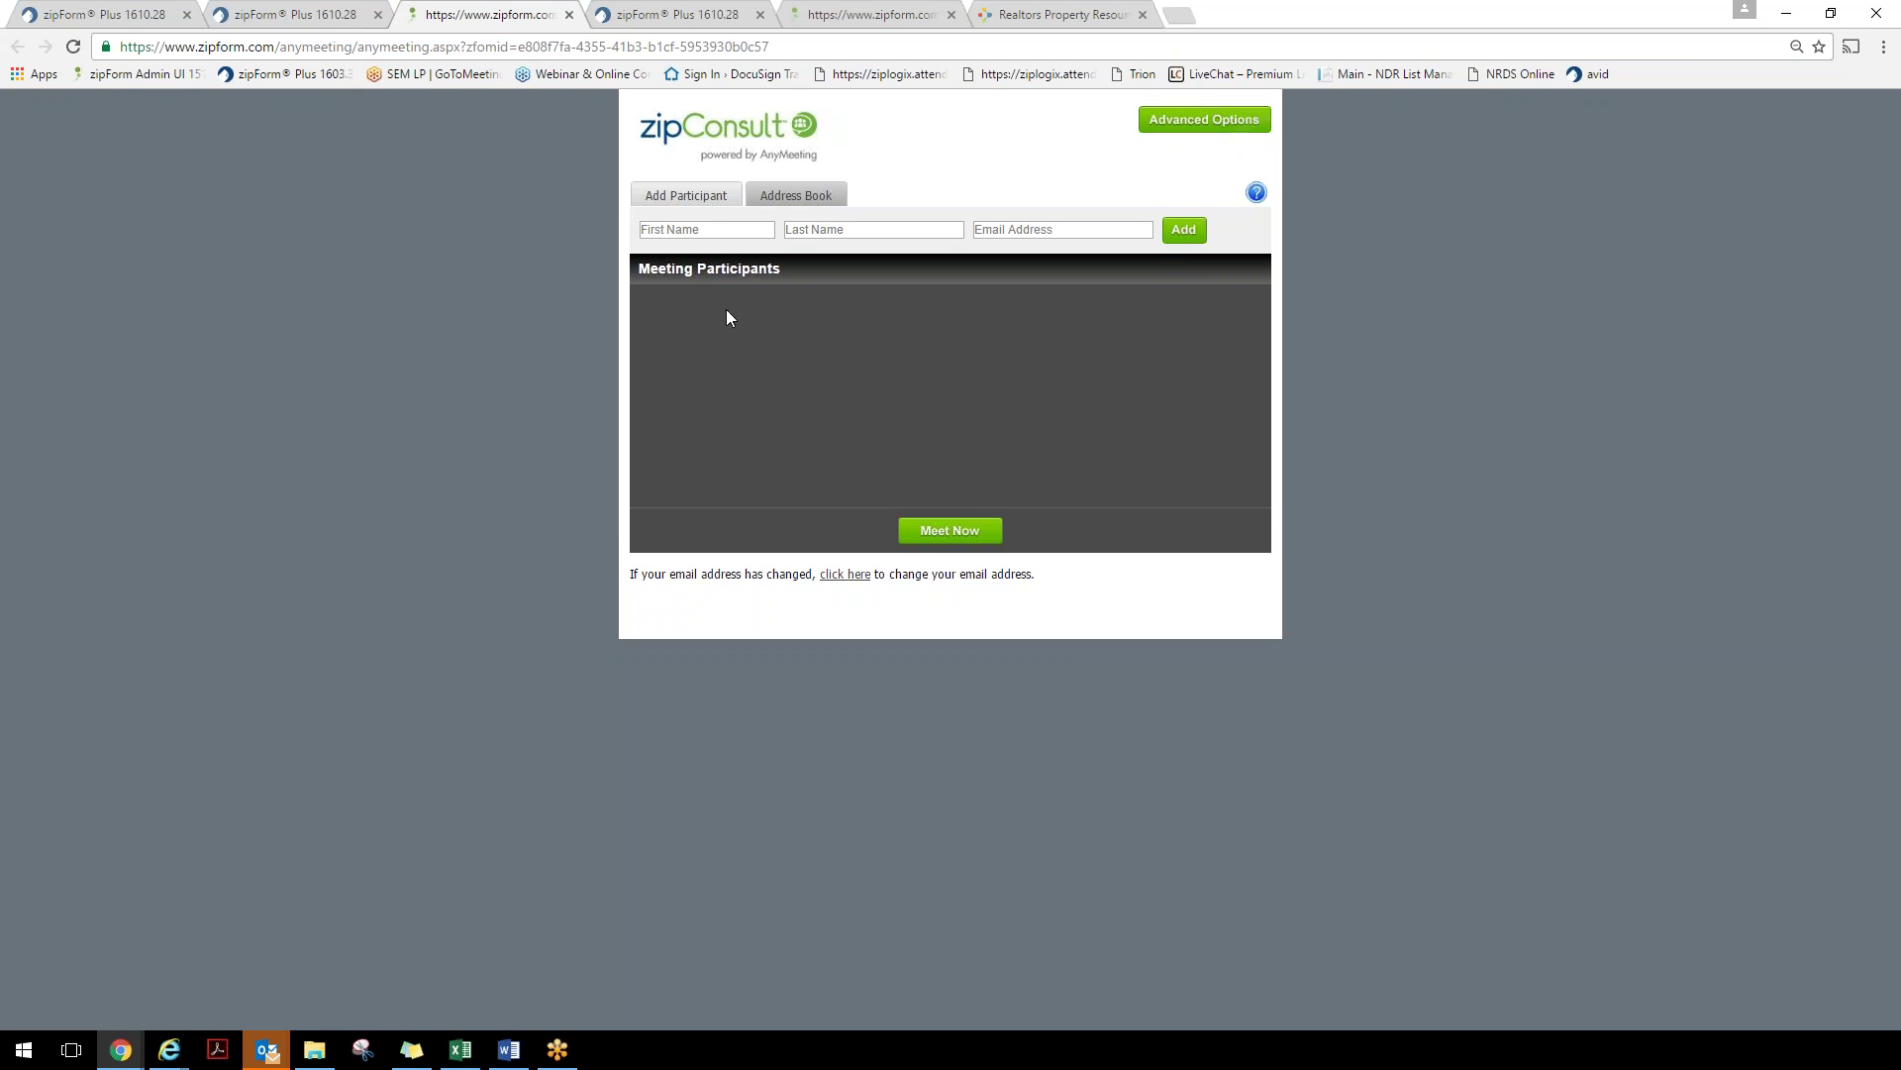
left_click_drag(675, 269, 730, 268)
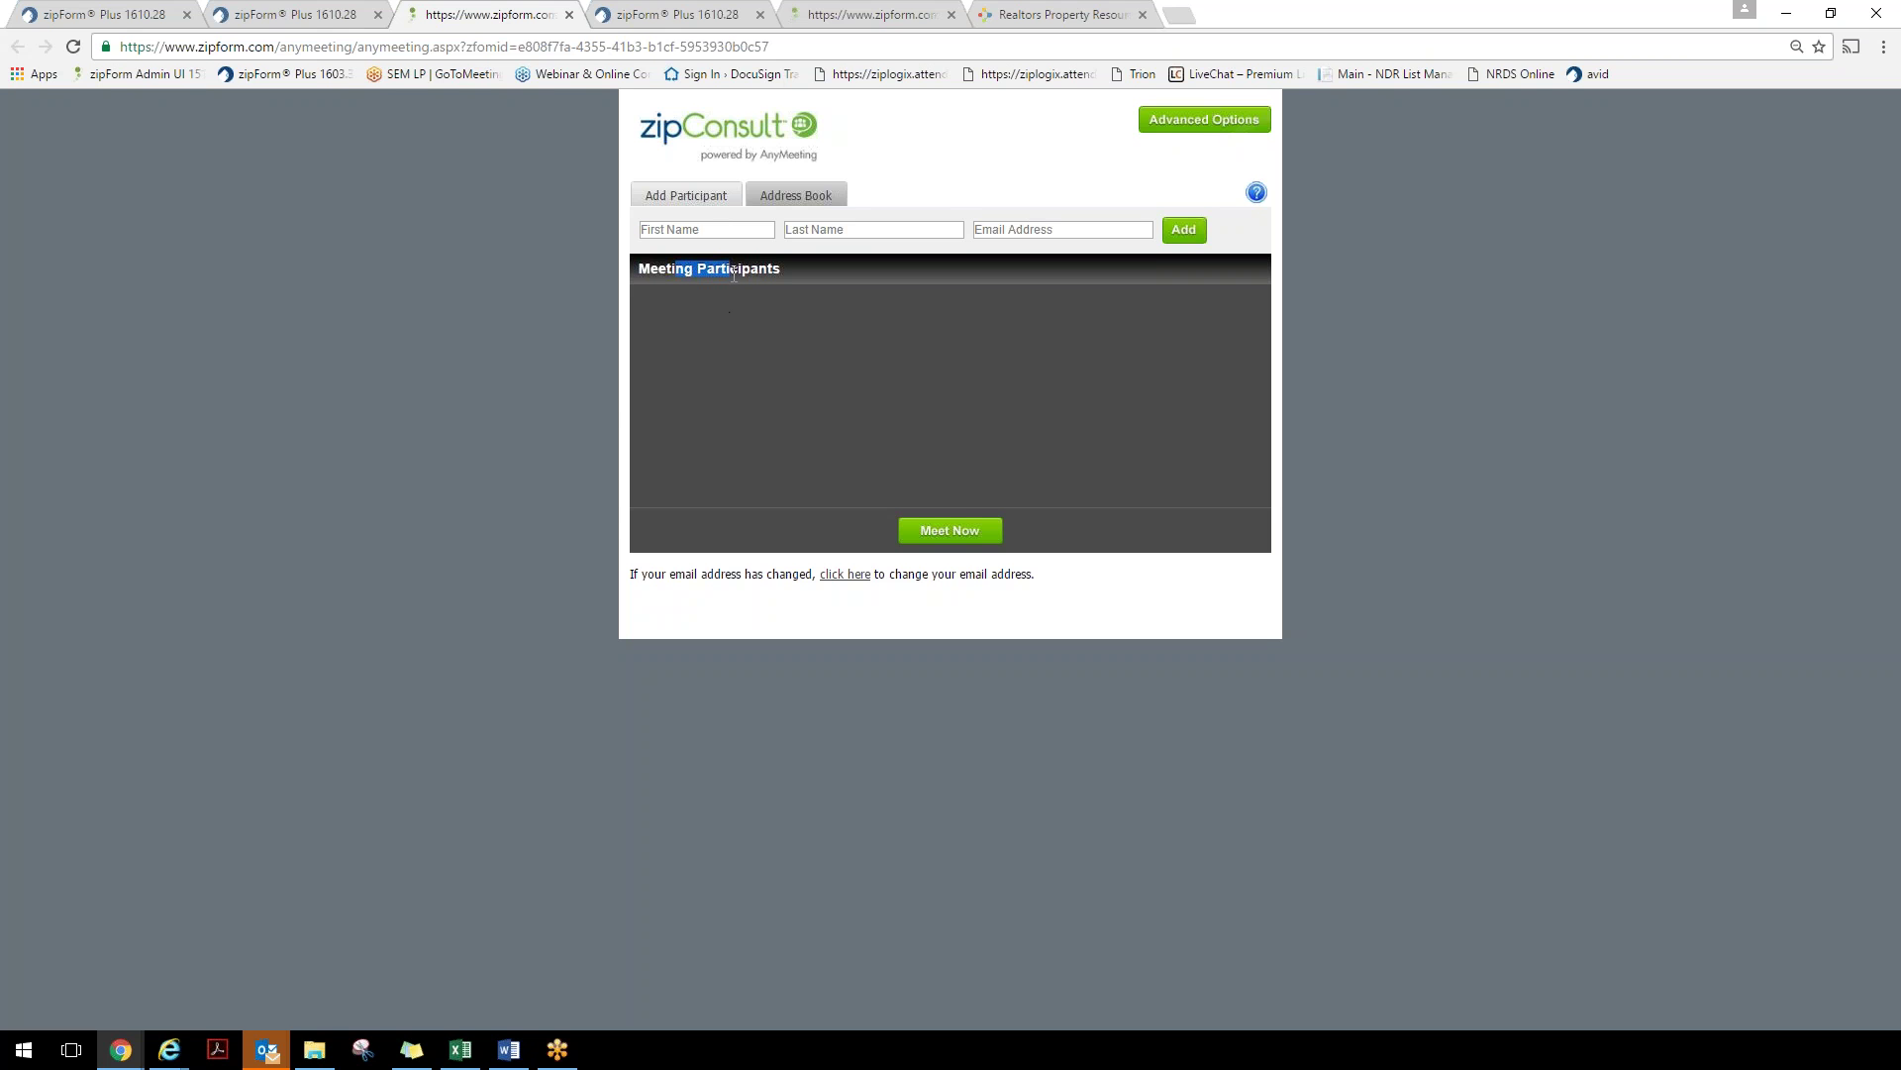
left_click(822, 201)
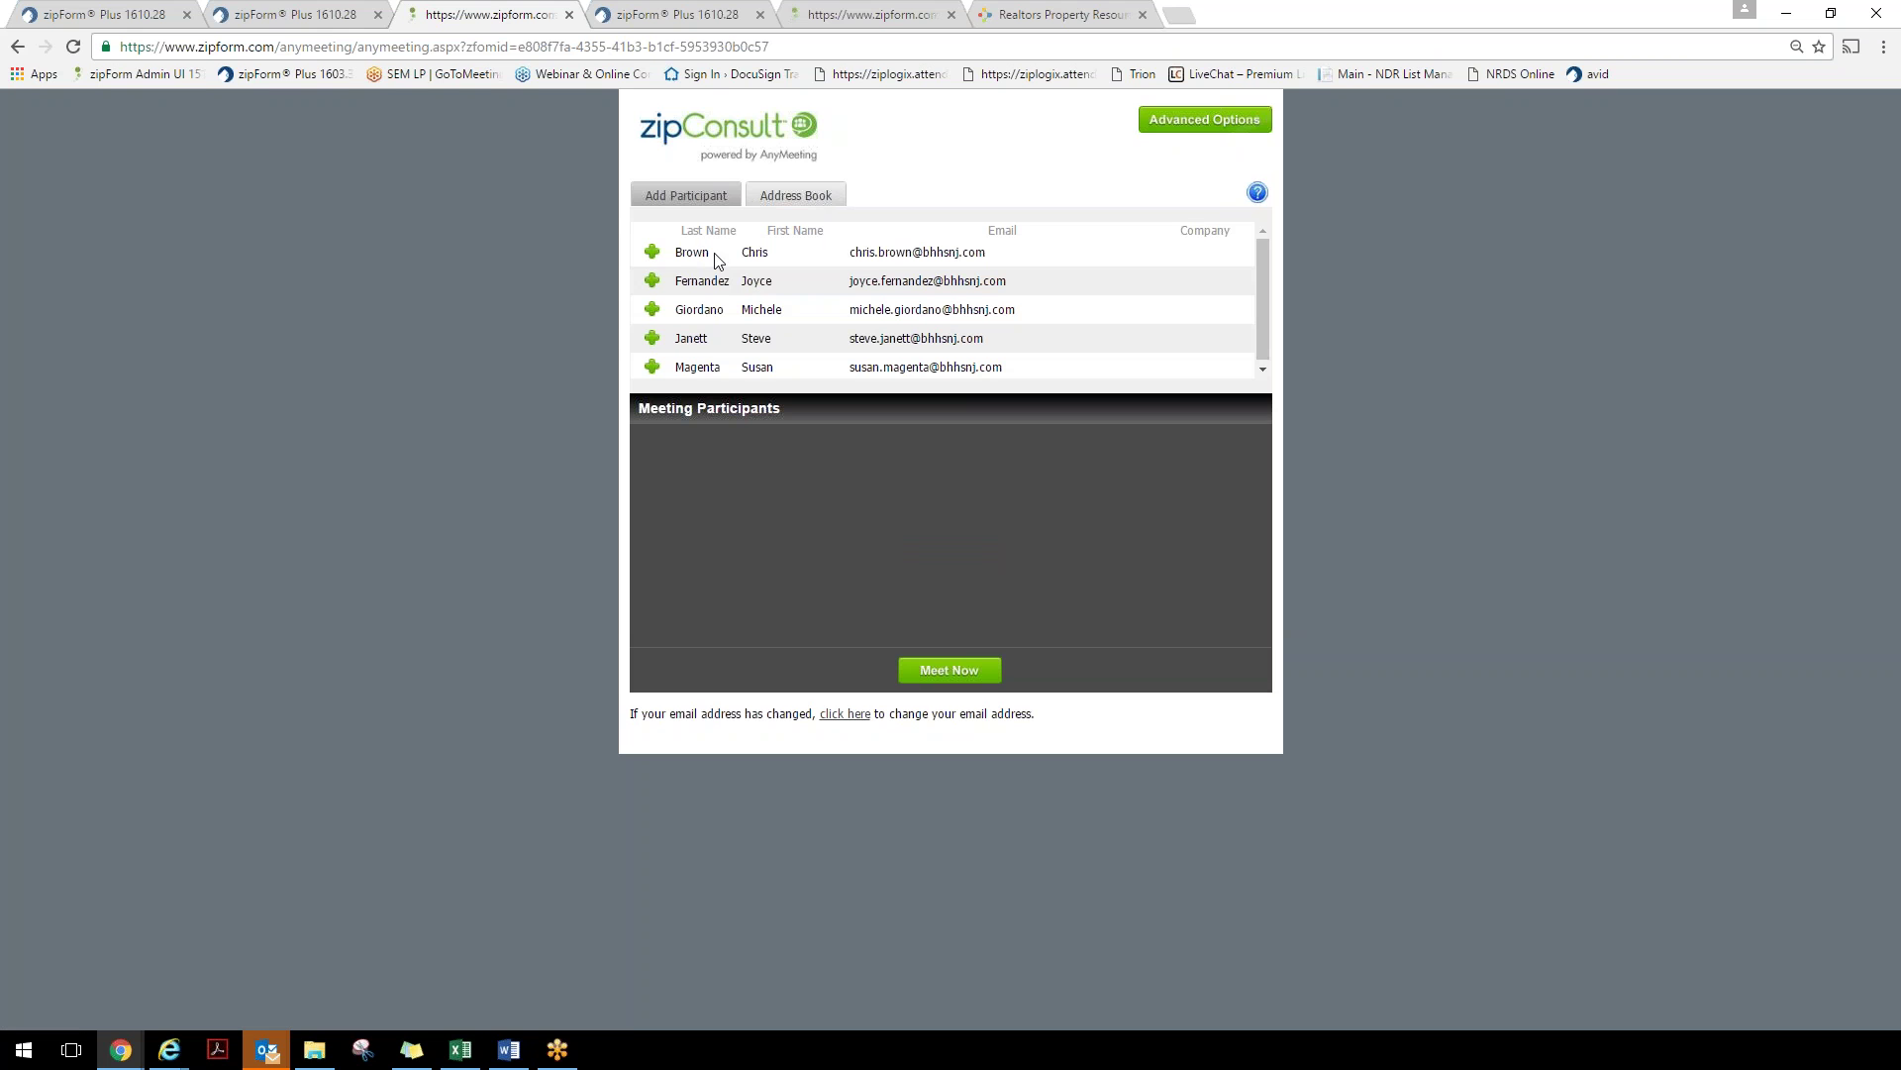
left_click(652, 251)
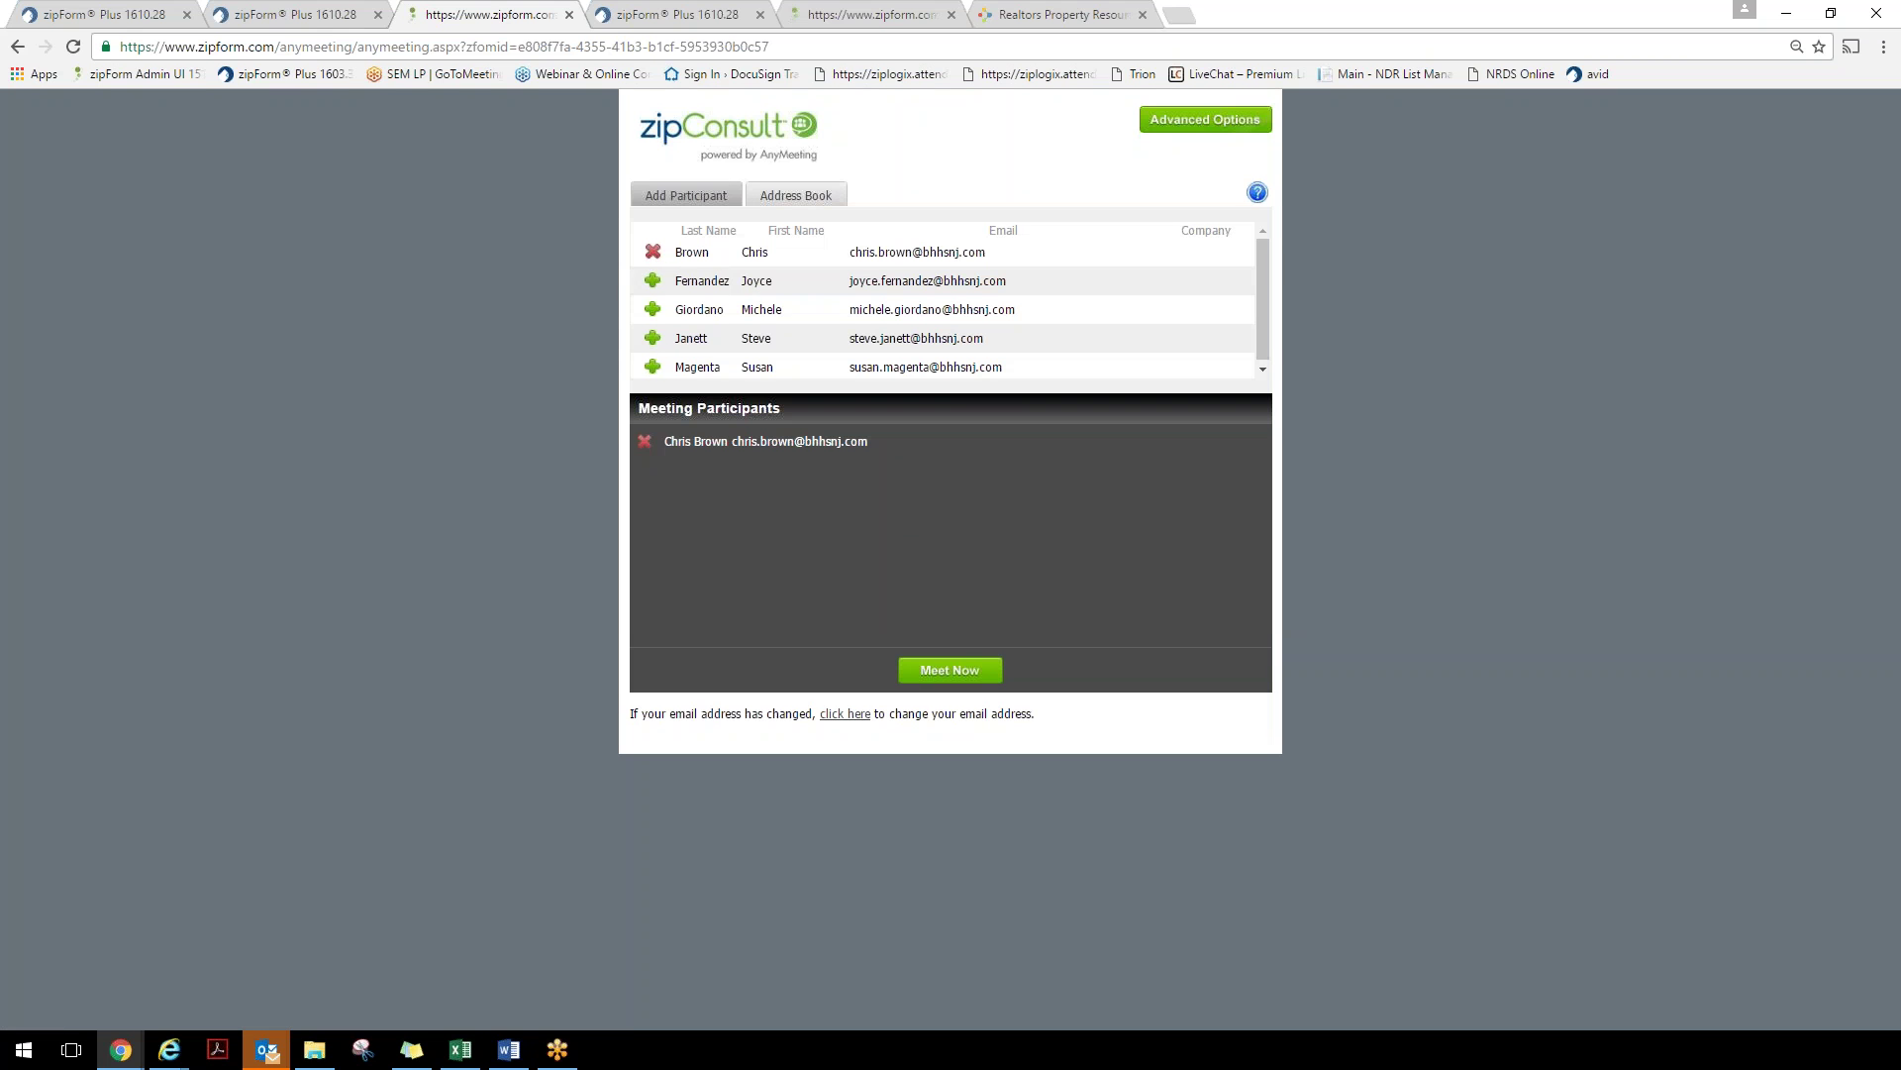
left_click(651, 368)
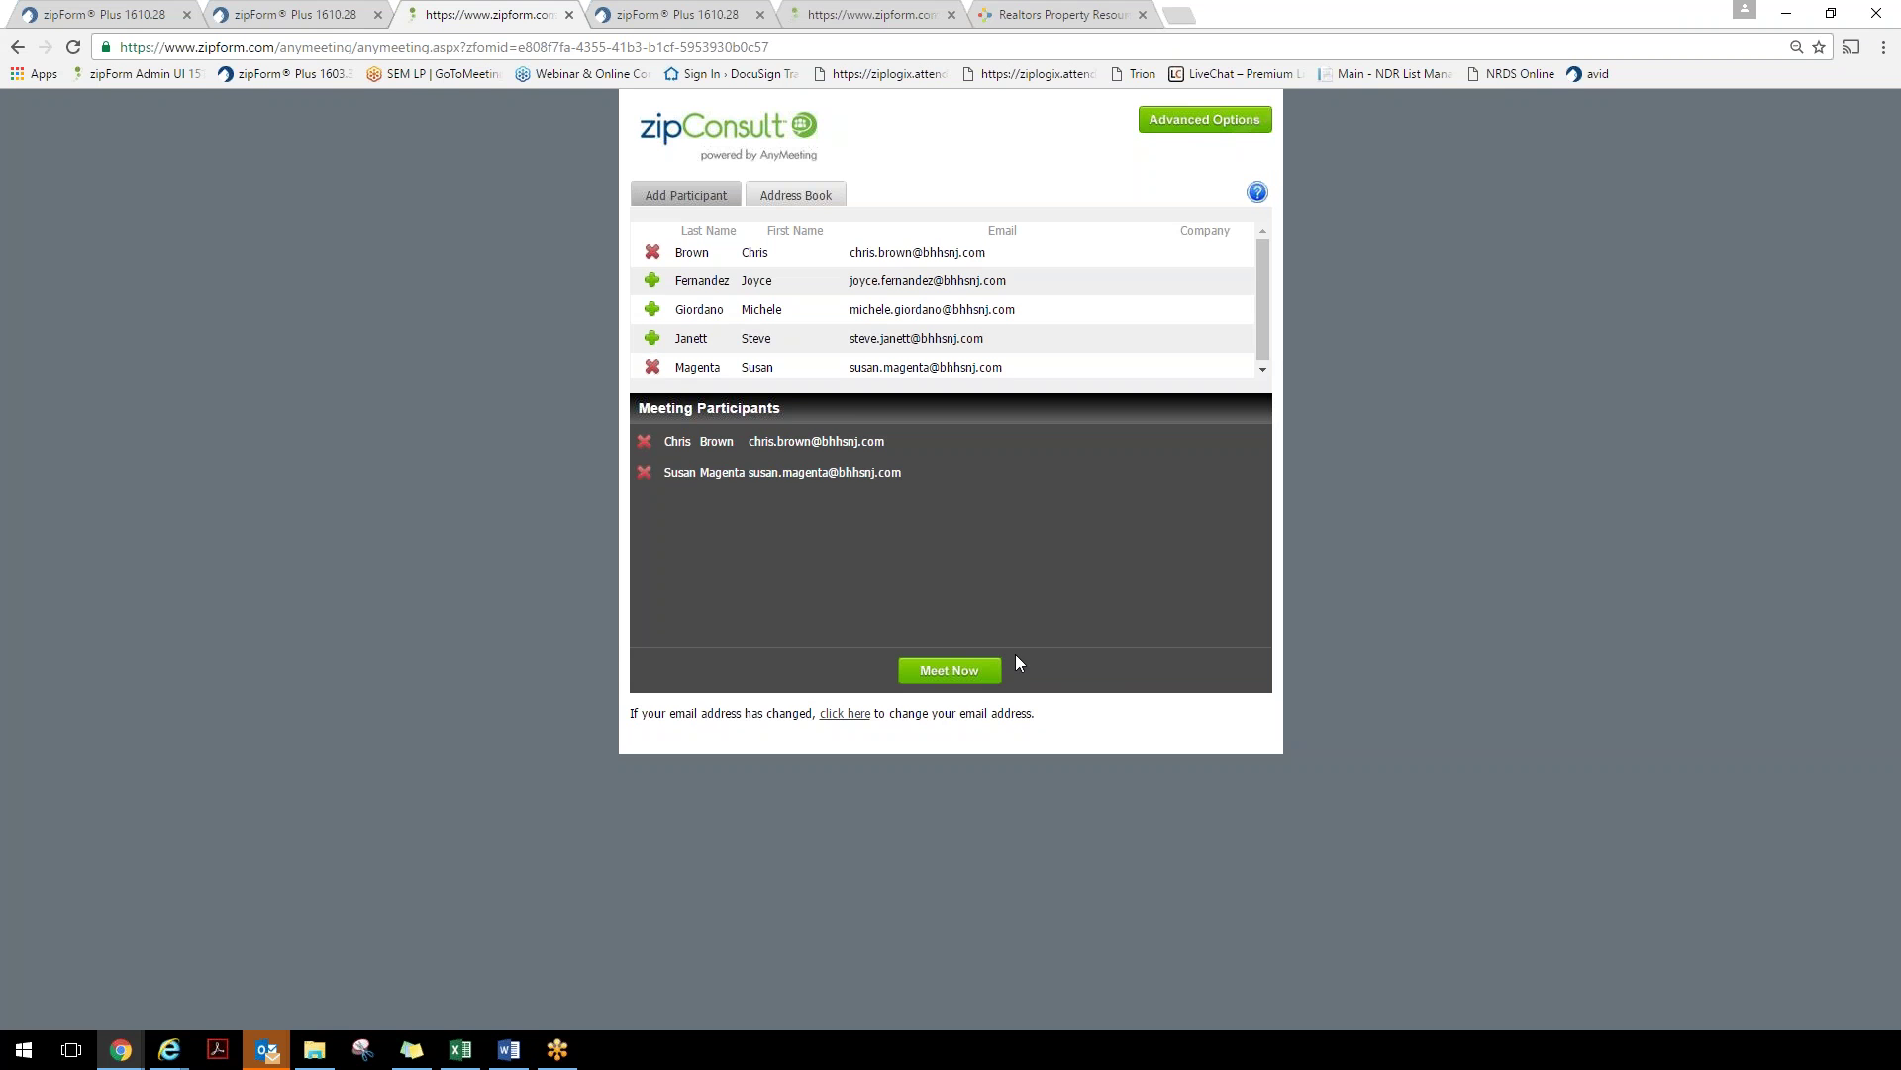
left_click(317, 15)
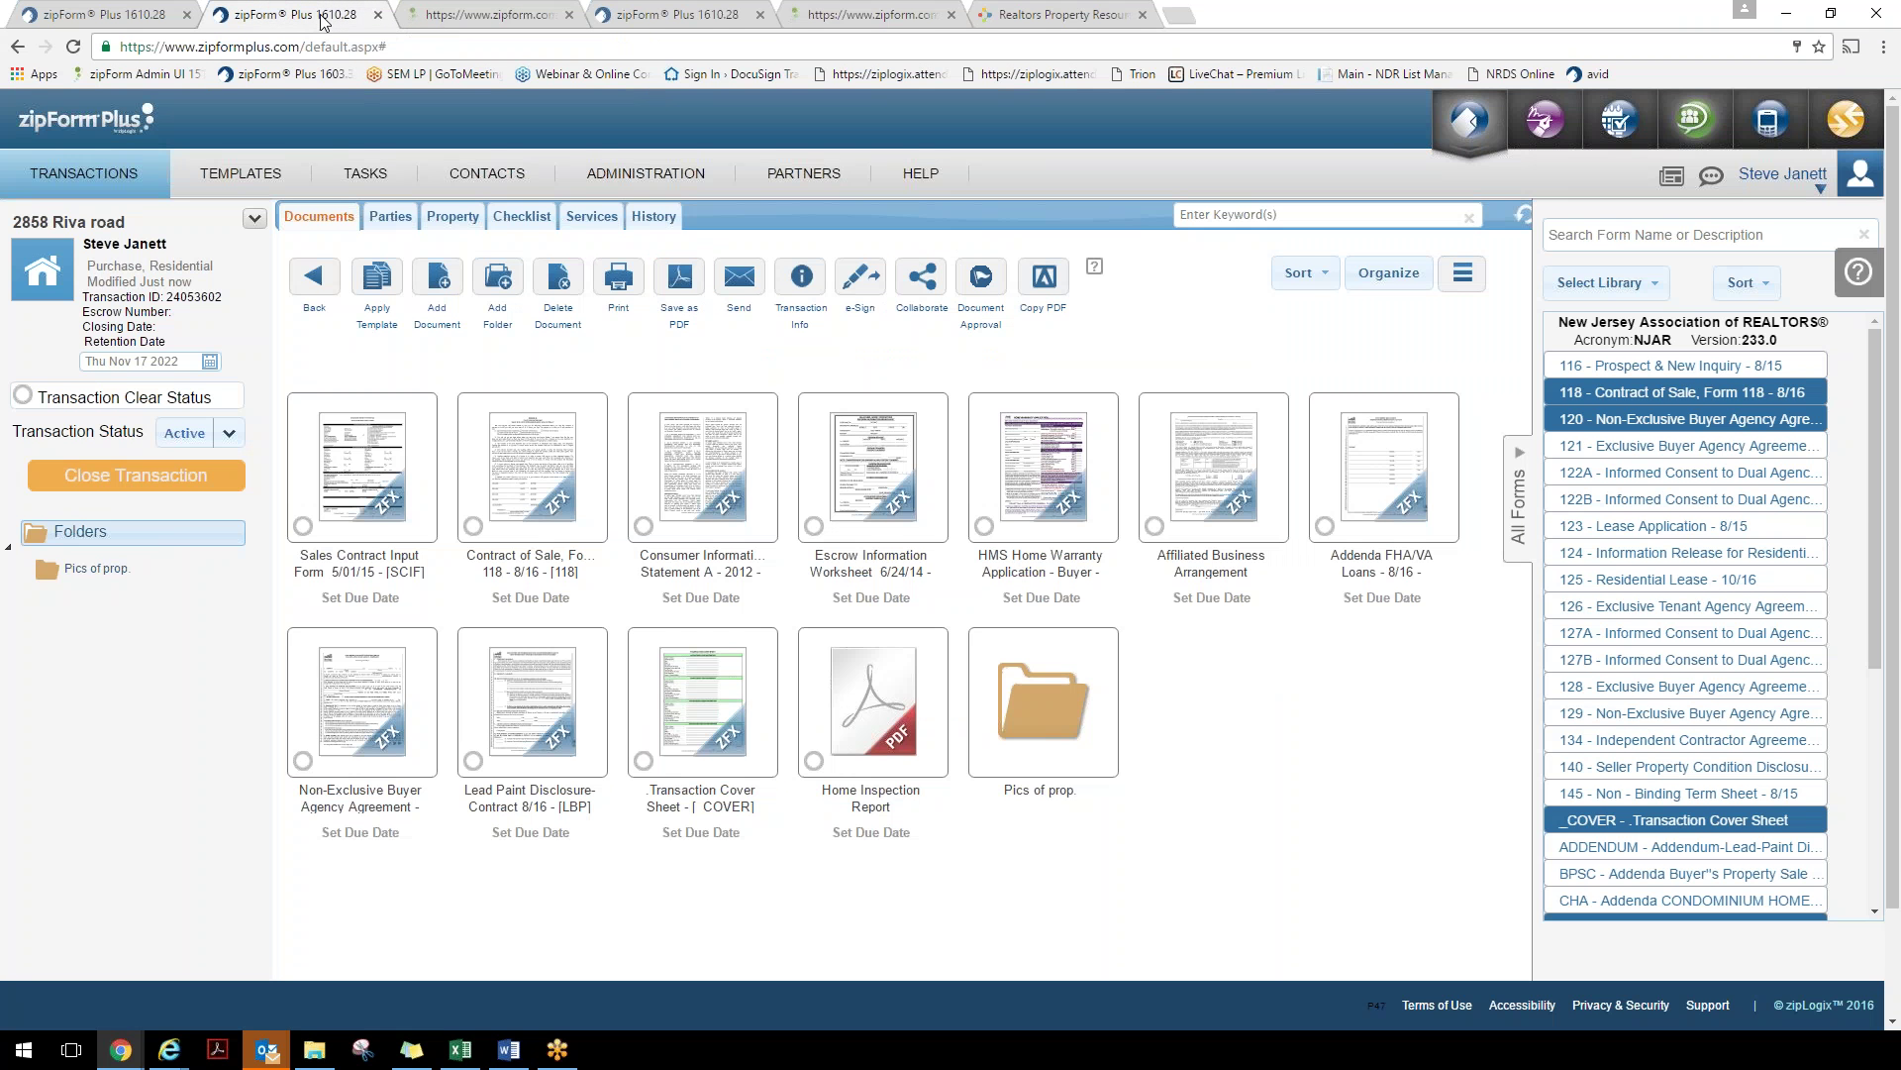
Open the Contract of Sale, Form 118 and scroll through it back to the NOTICE page
left_click(554, 483)
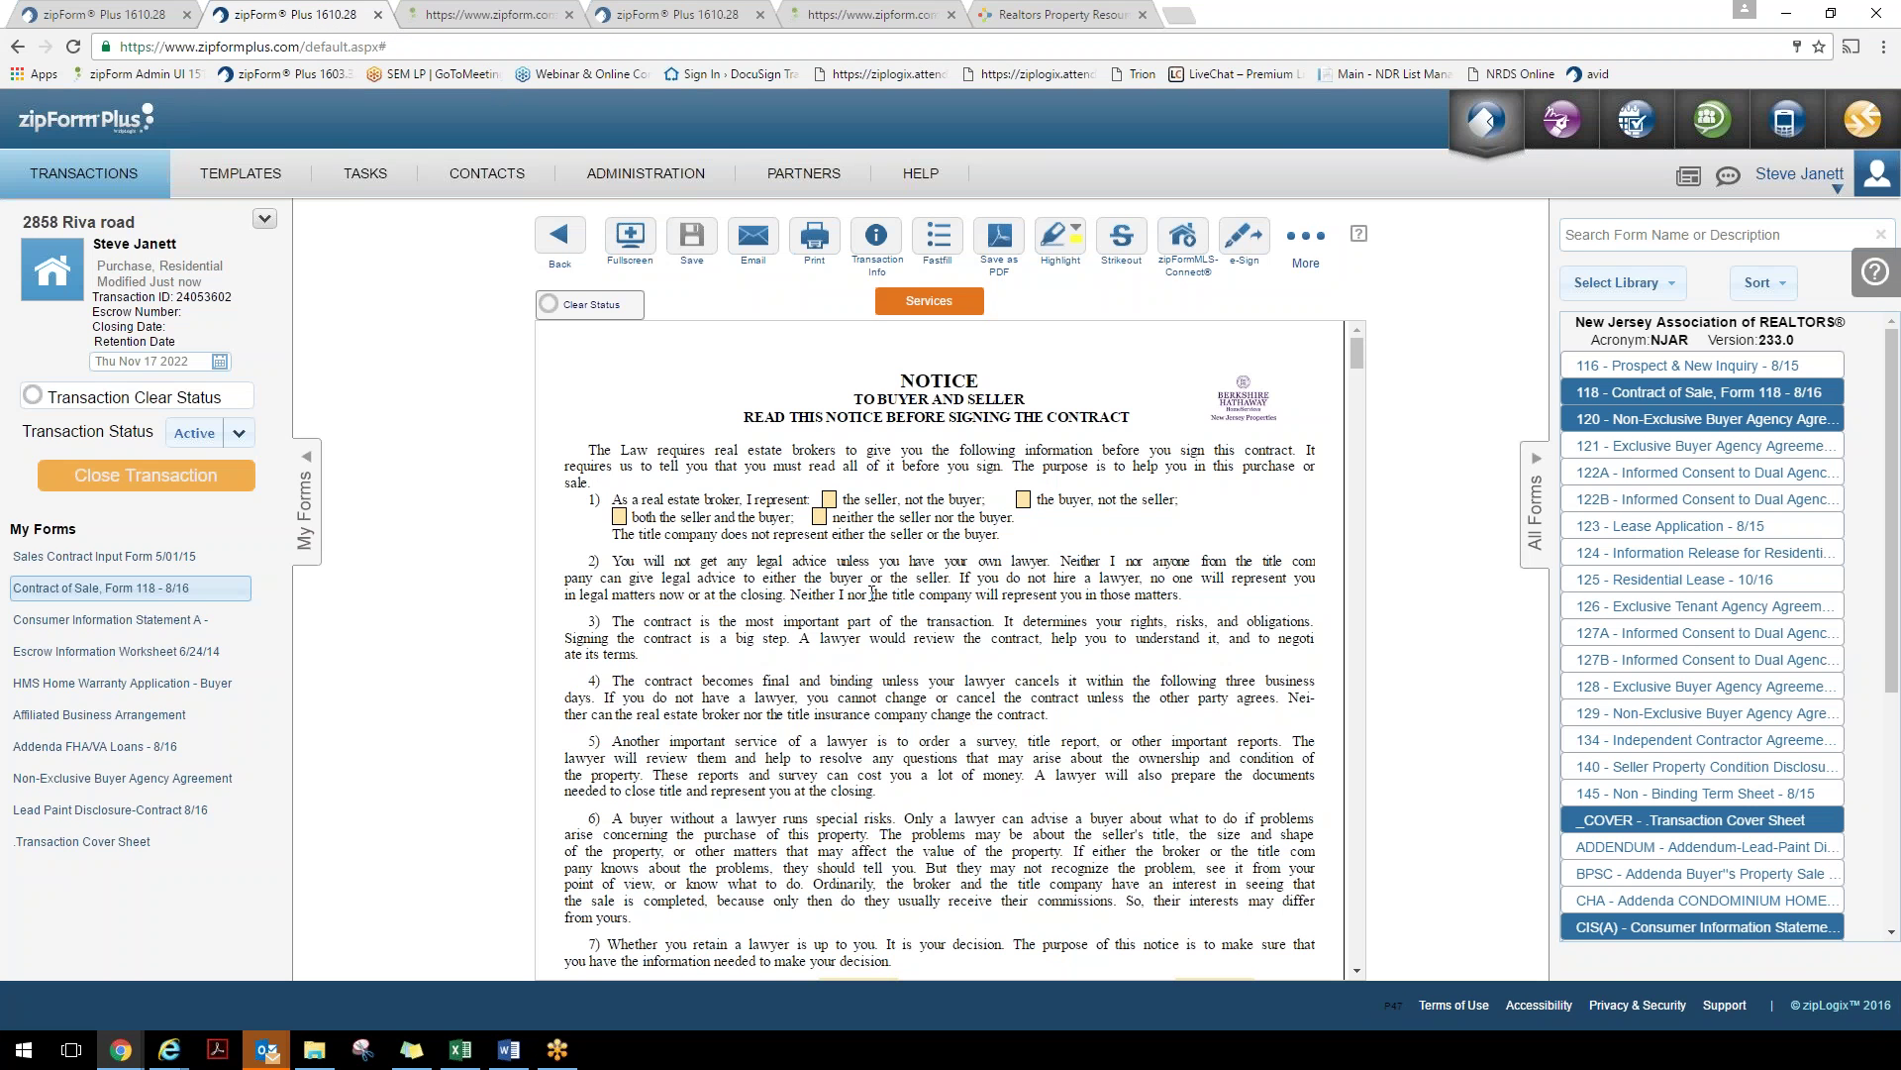
scroll(871, 594, "down", 2)
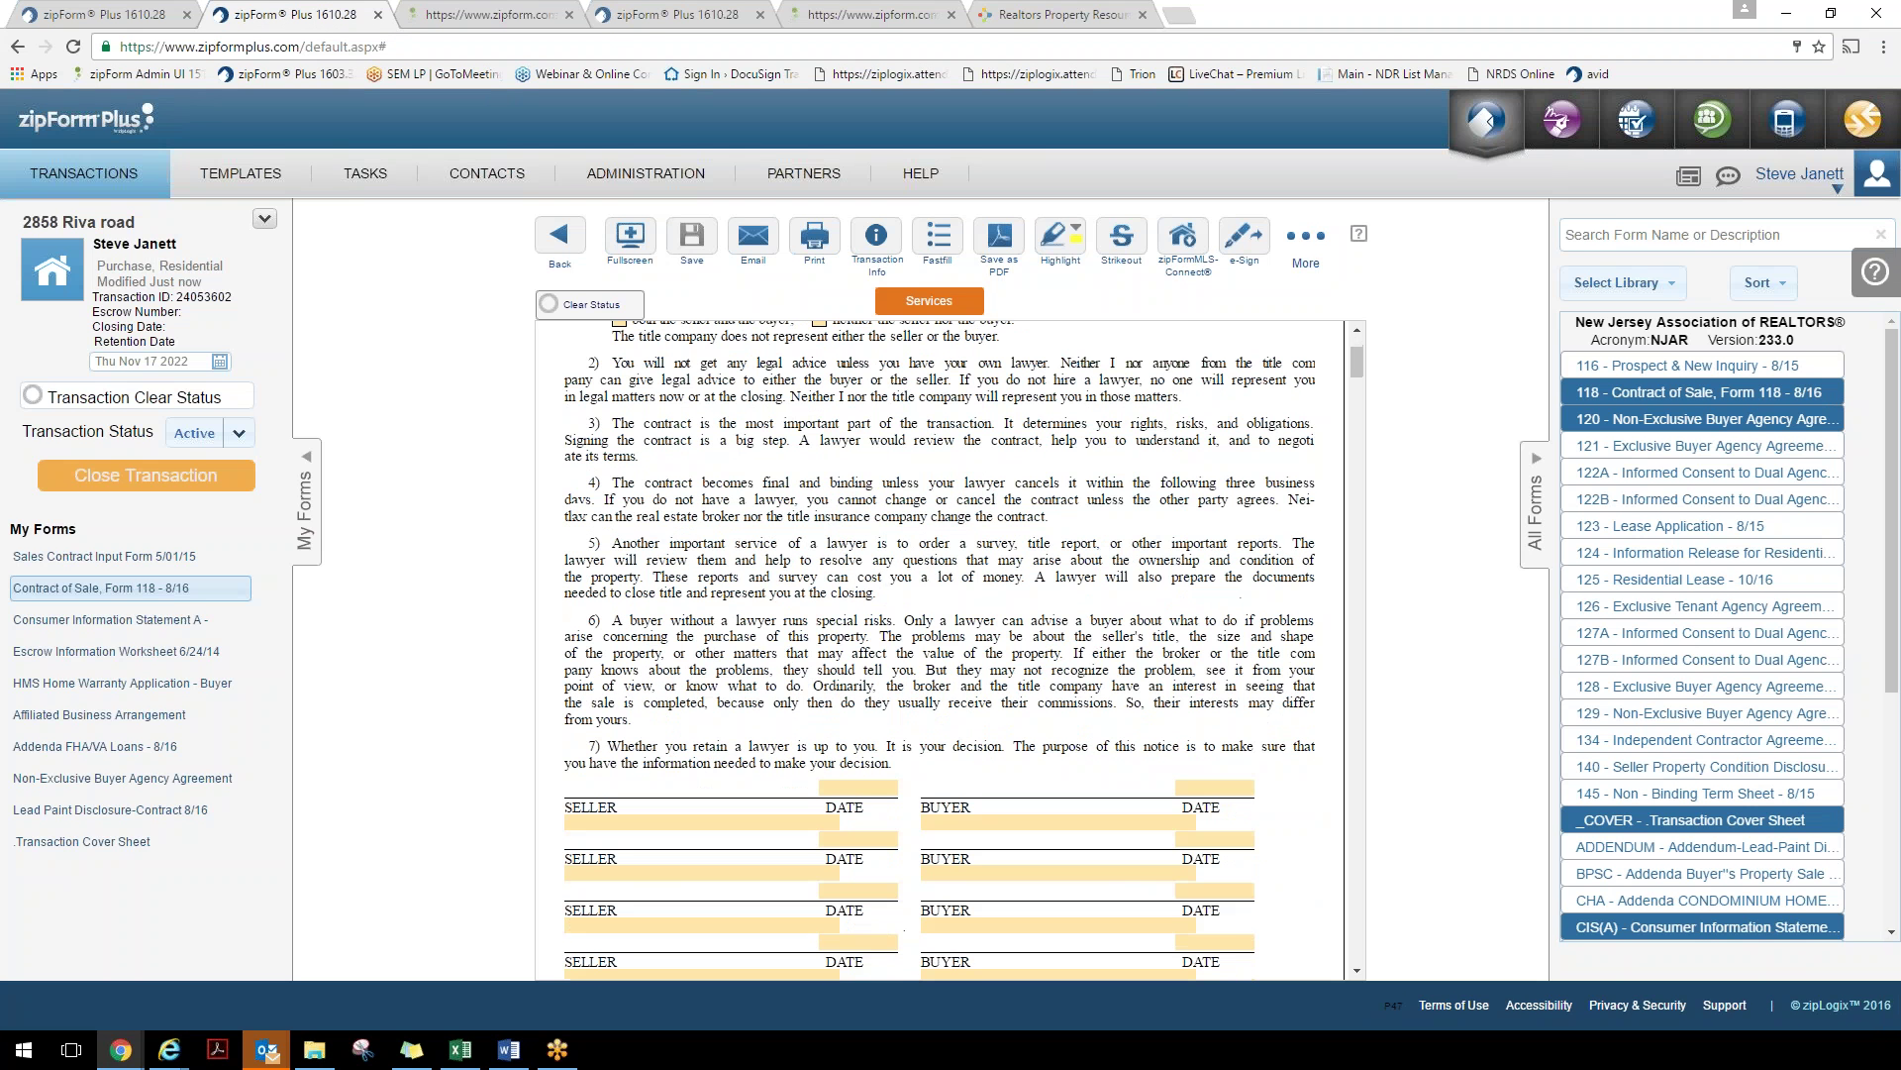
scroll(926, 660, "down", 6)
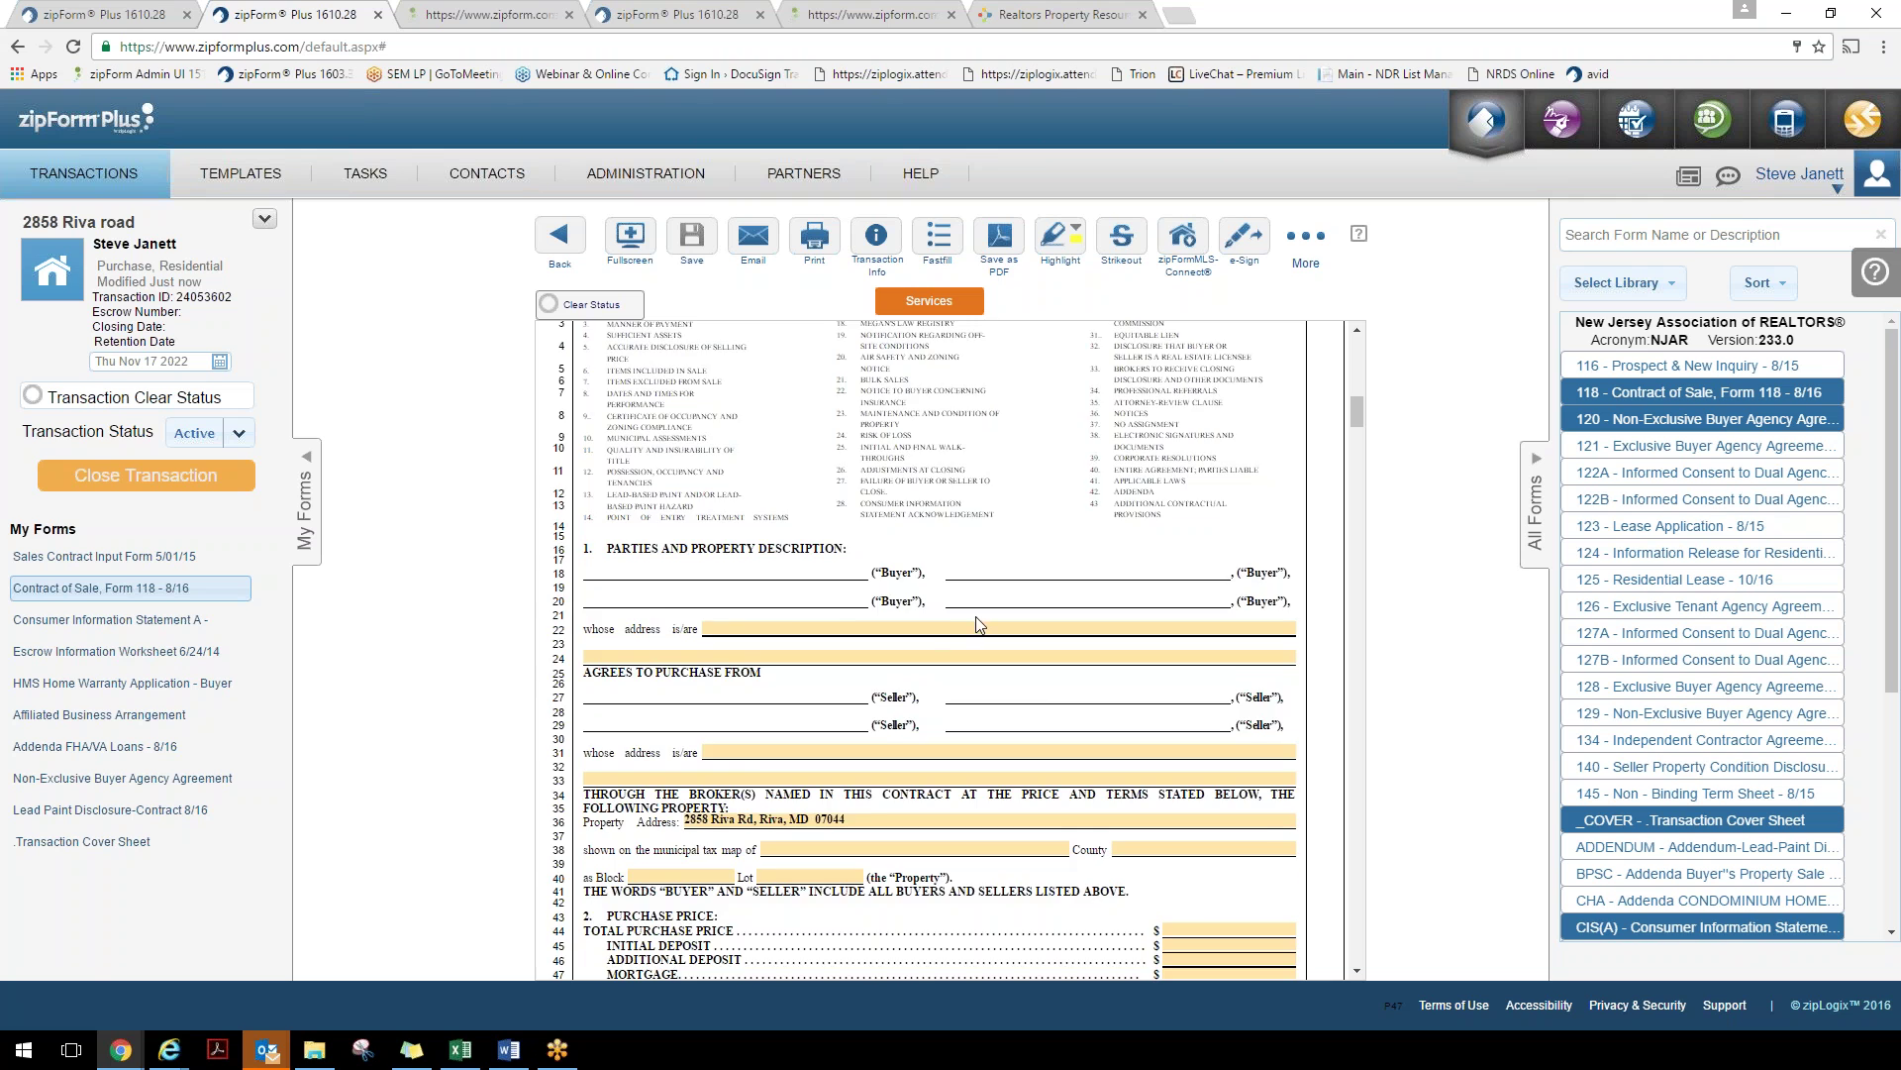
scroll(978, 624, "up", 5)
scroll(978, 624, "up", 6)
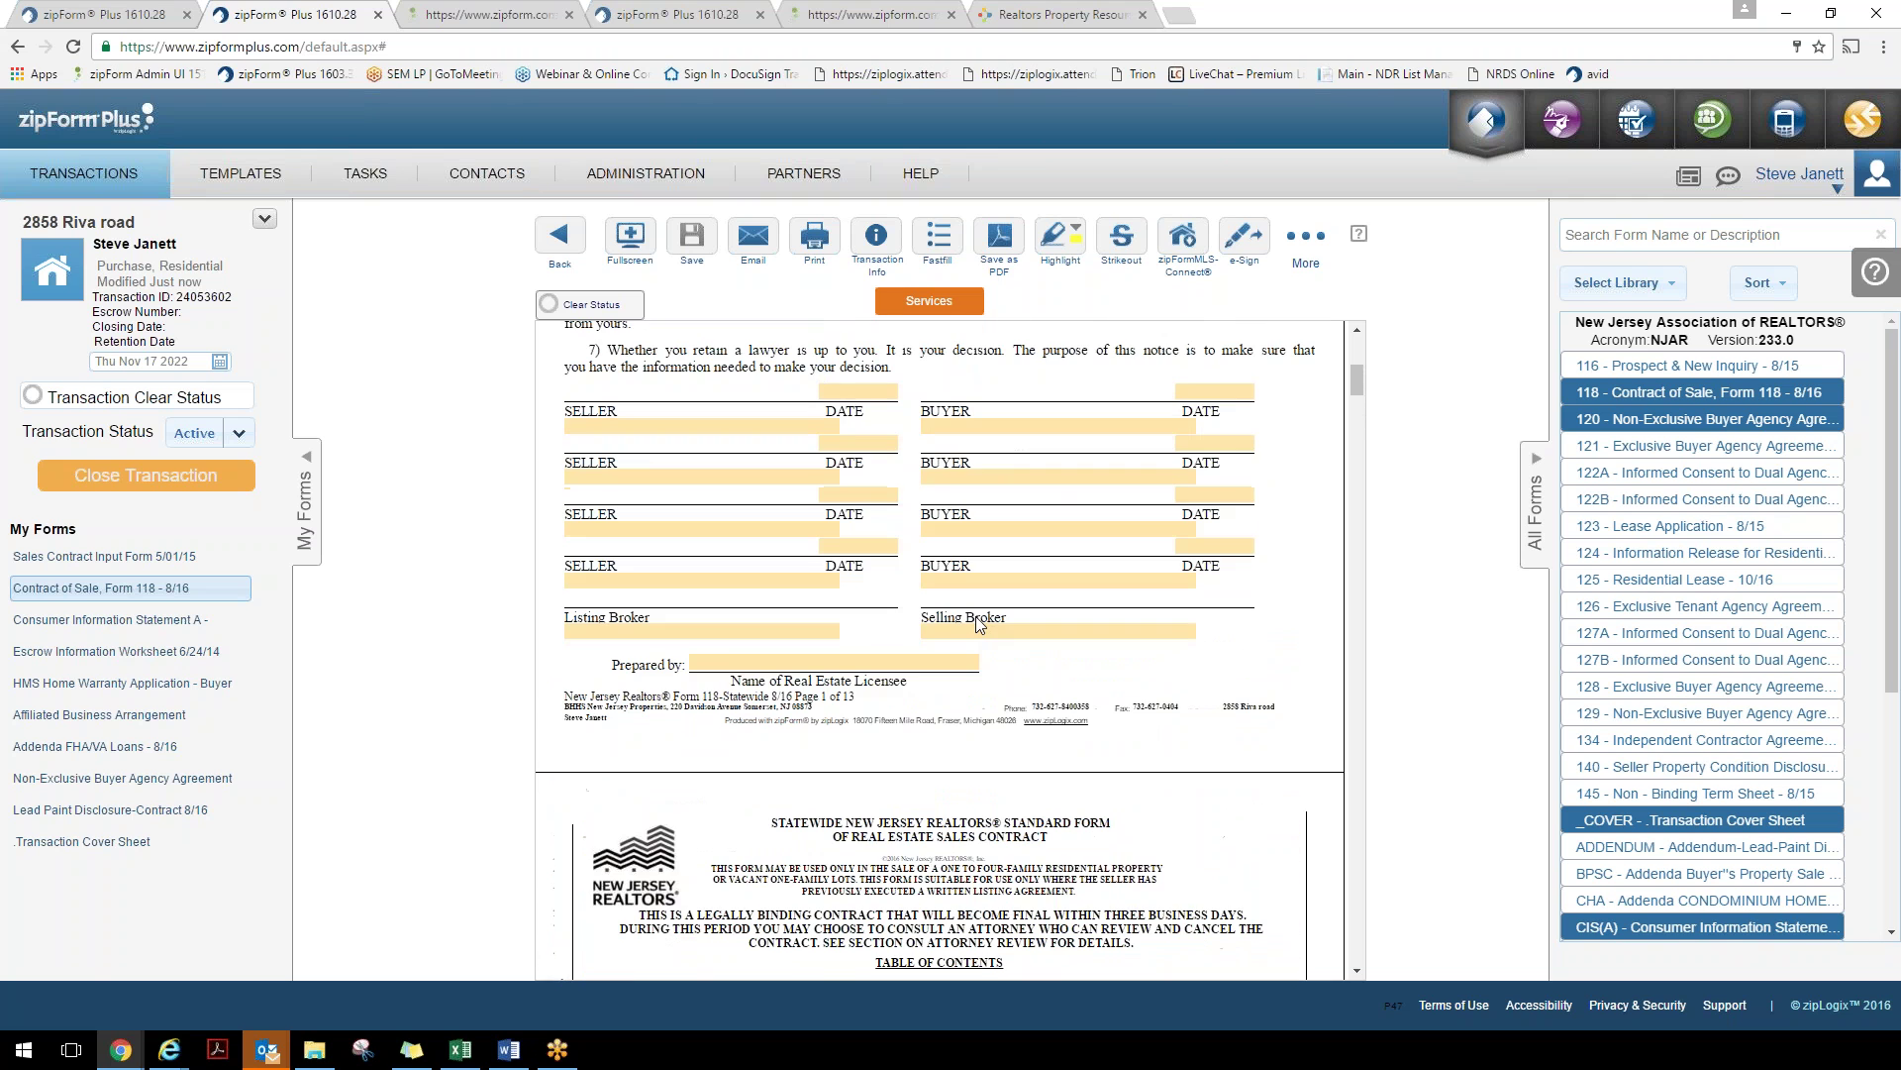
scroll(978, 621, "up", 4)
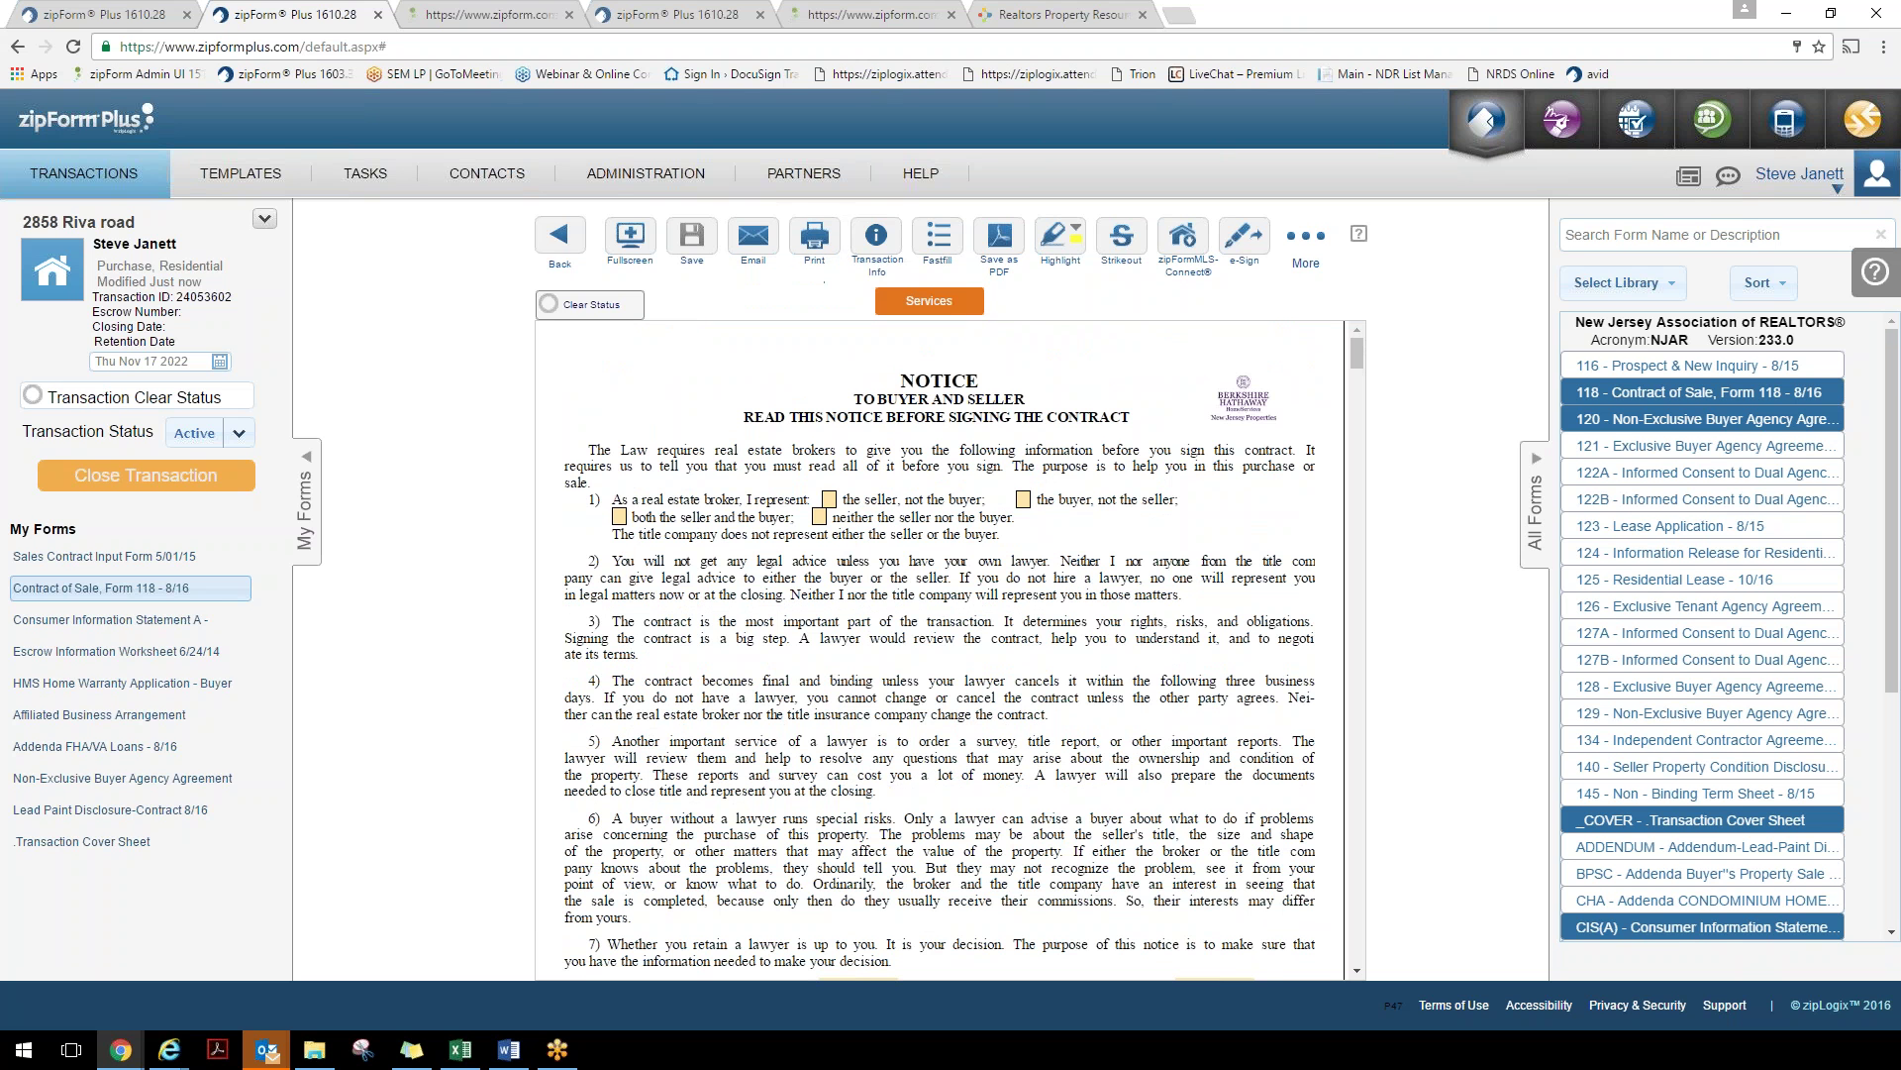
Check 'neither the seller nor the buyer', review the Fastfill field list, then close it to save
left_click(819, 516)
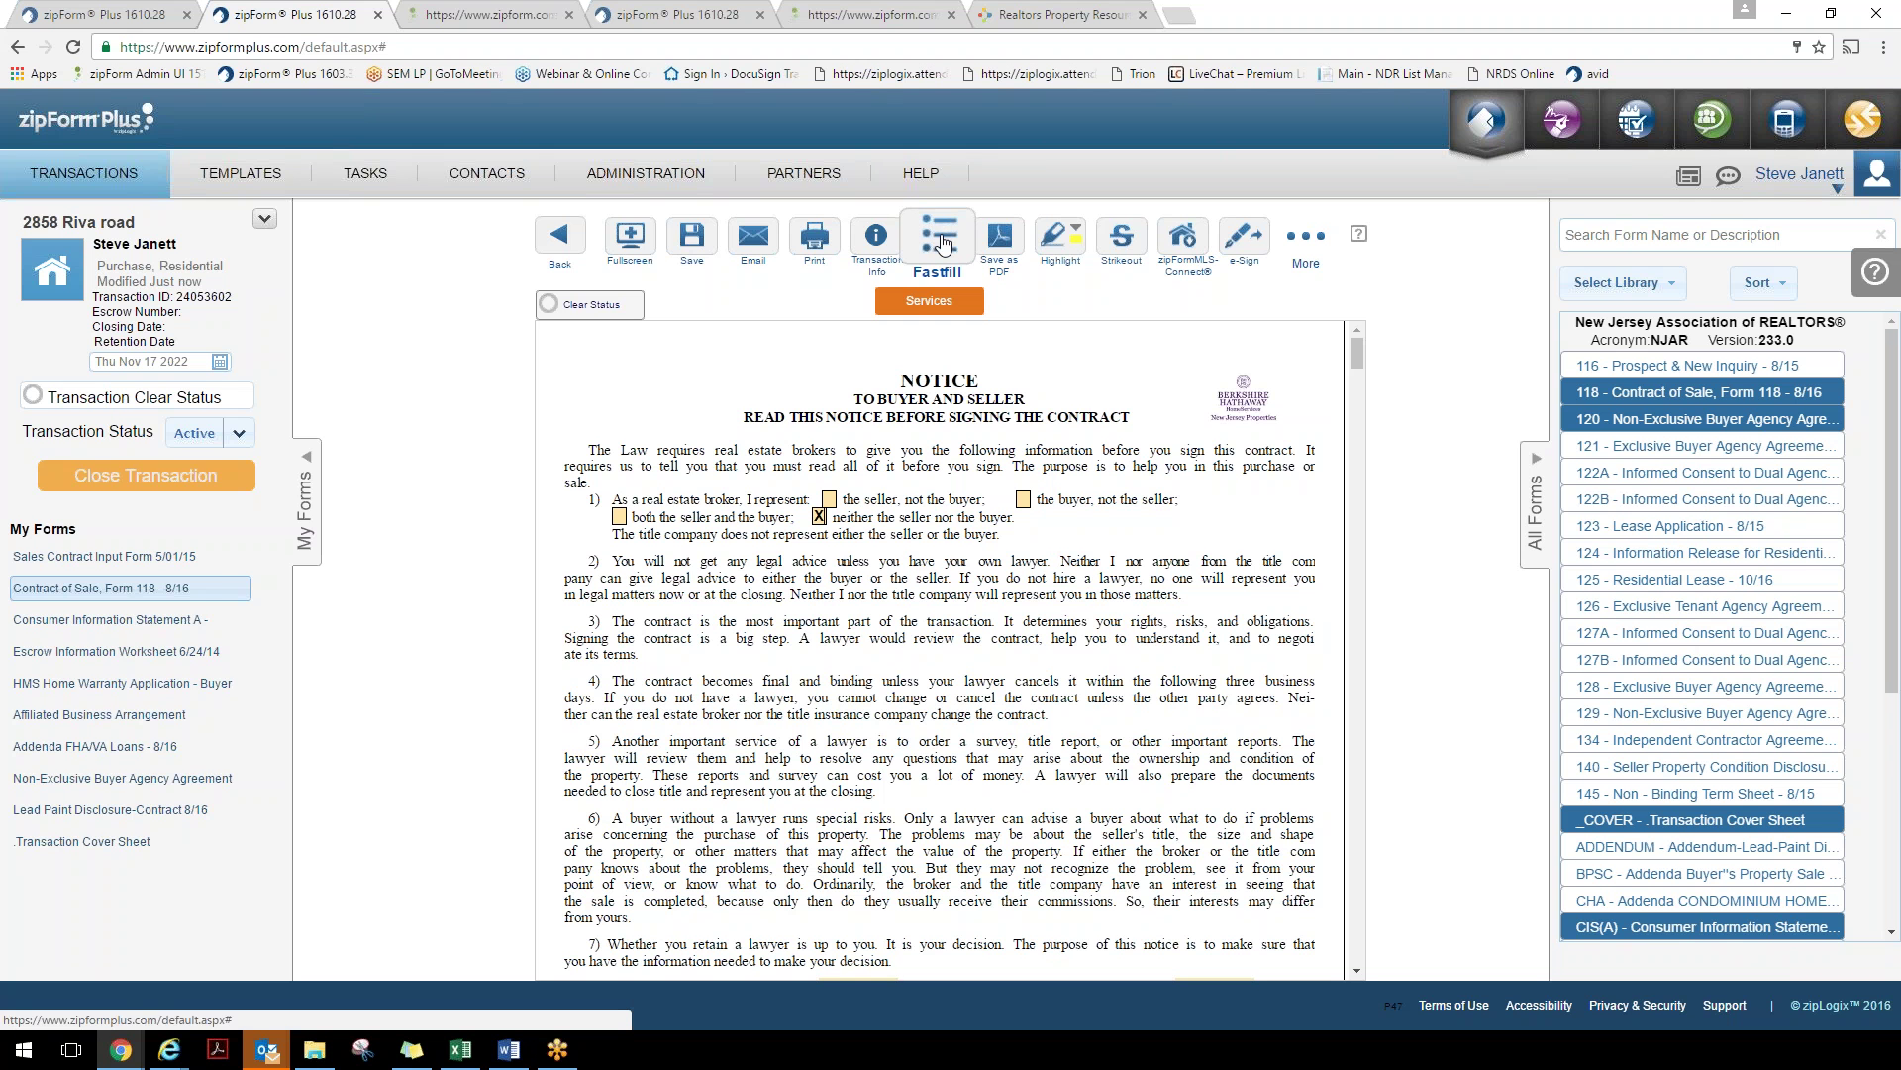
left_click(243, 589)
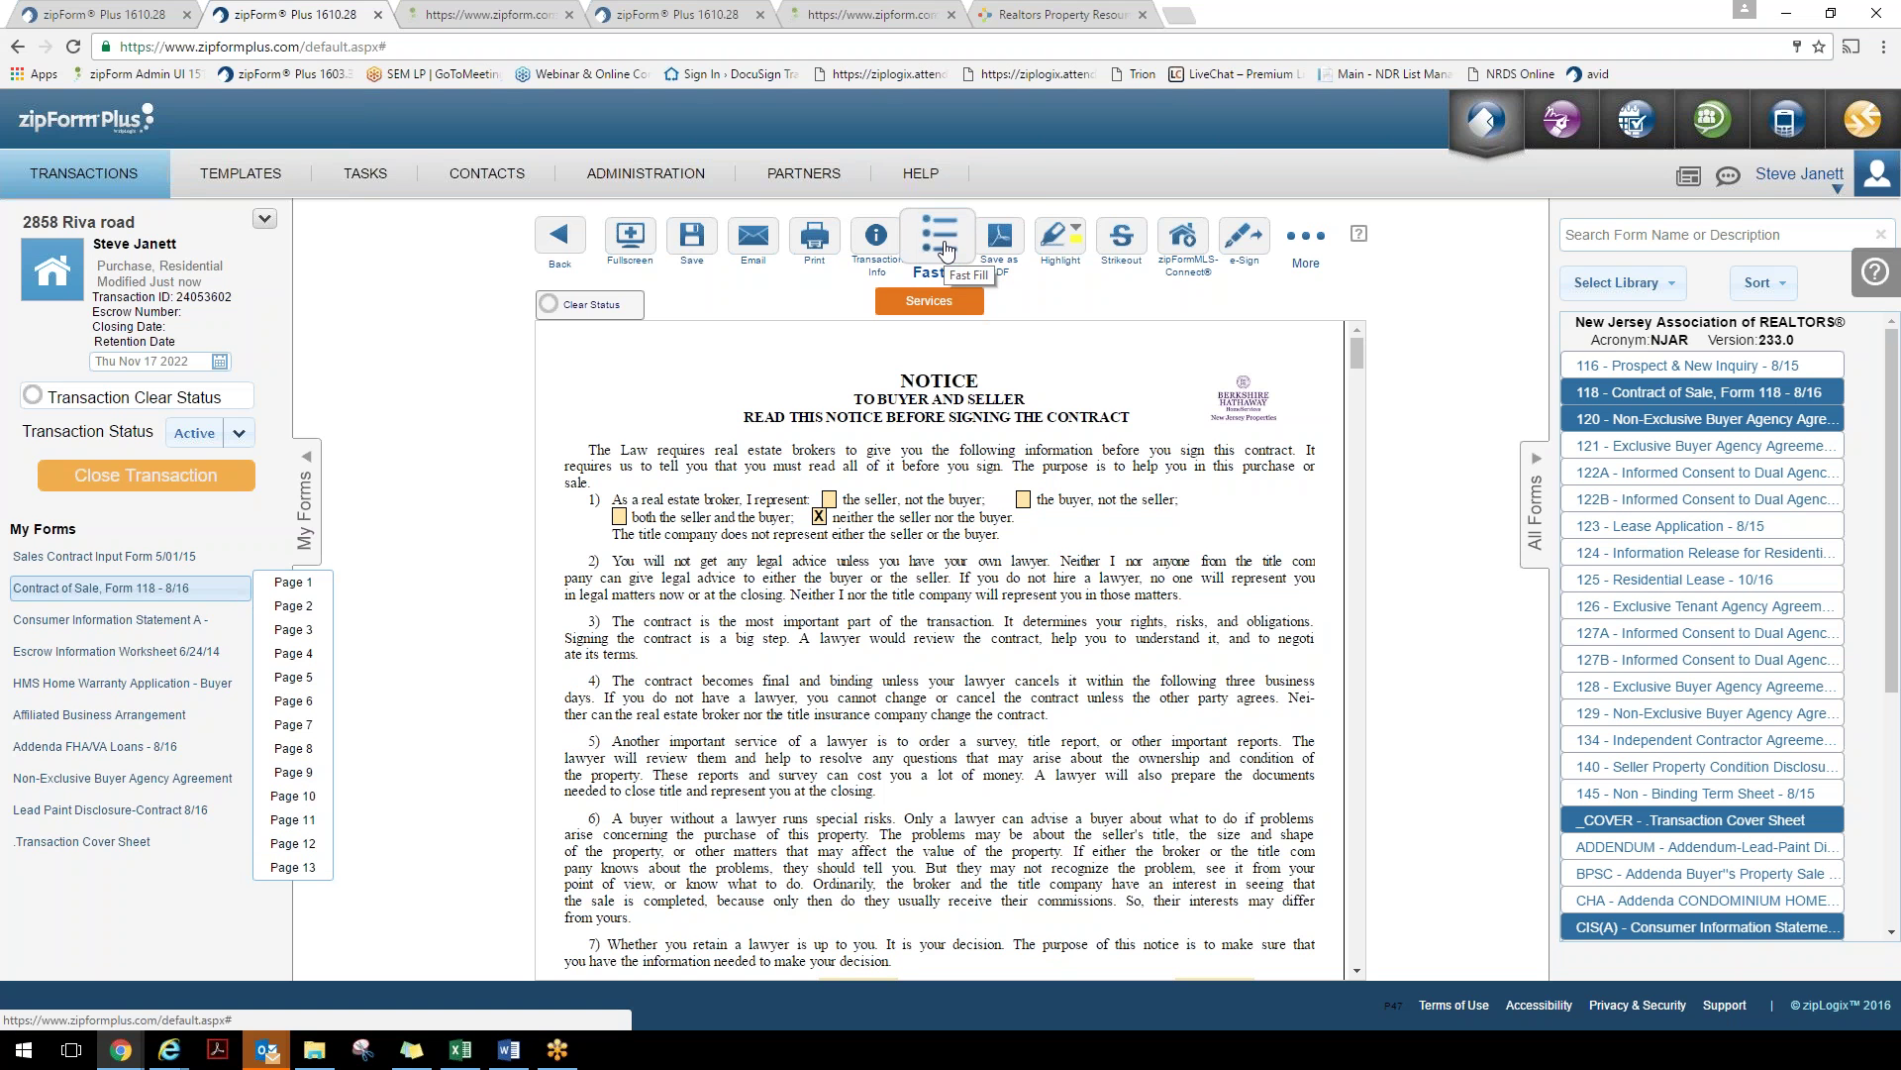
left_click(946, 248)
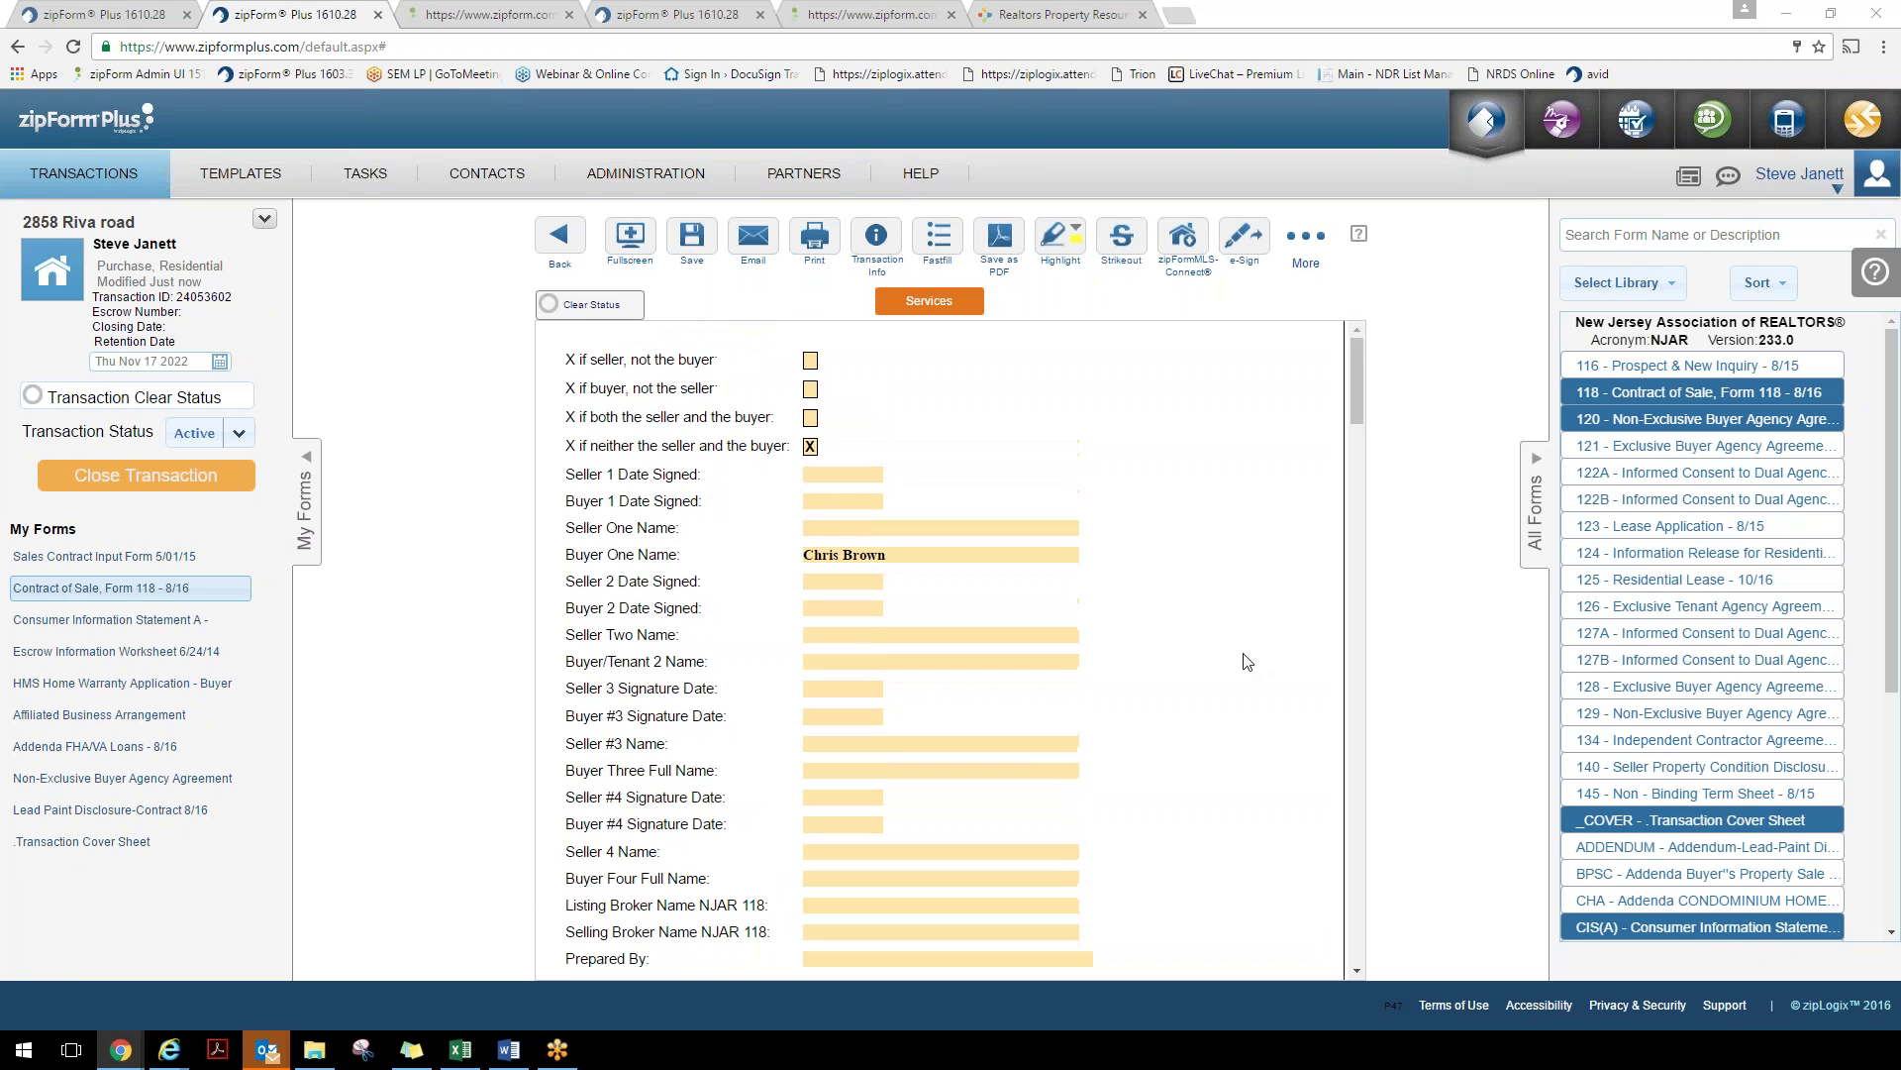
left_click(946, 244)
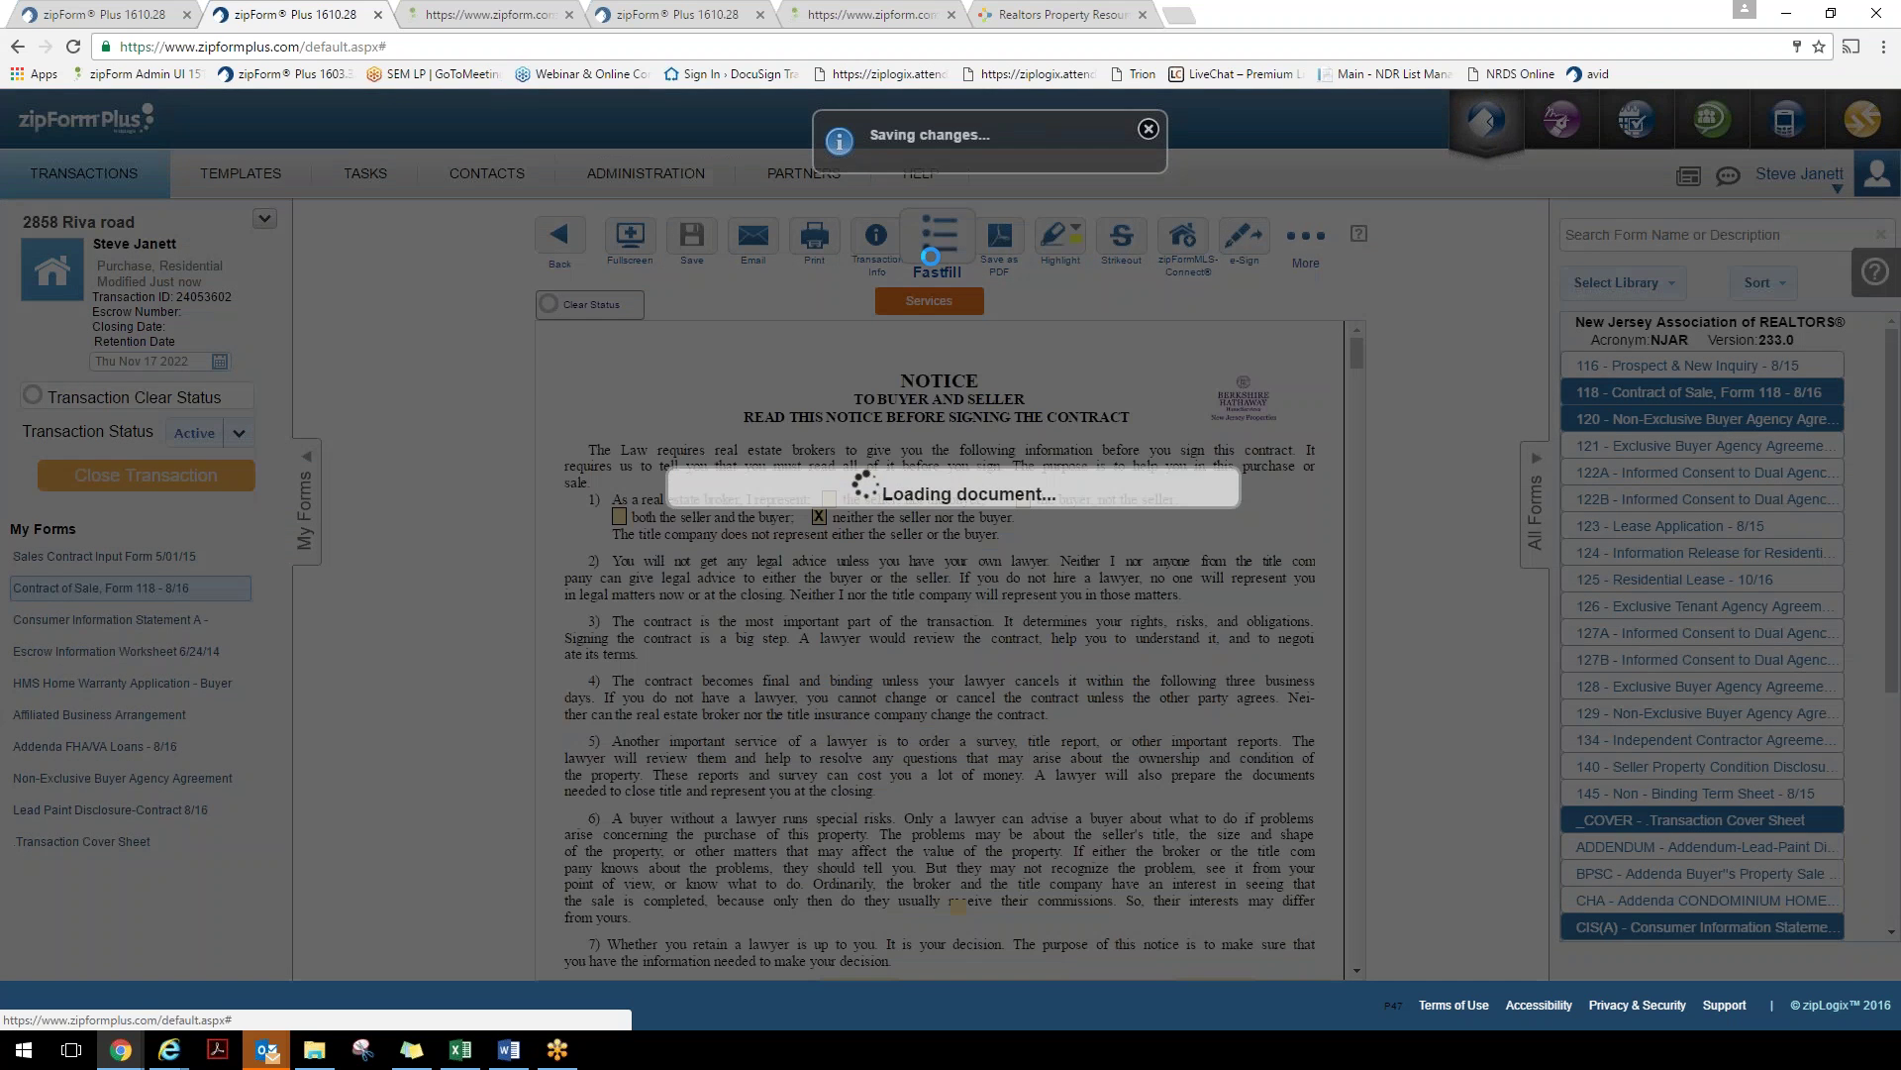
scroll(941, 643, "down", 5)
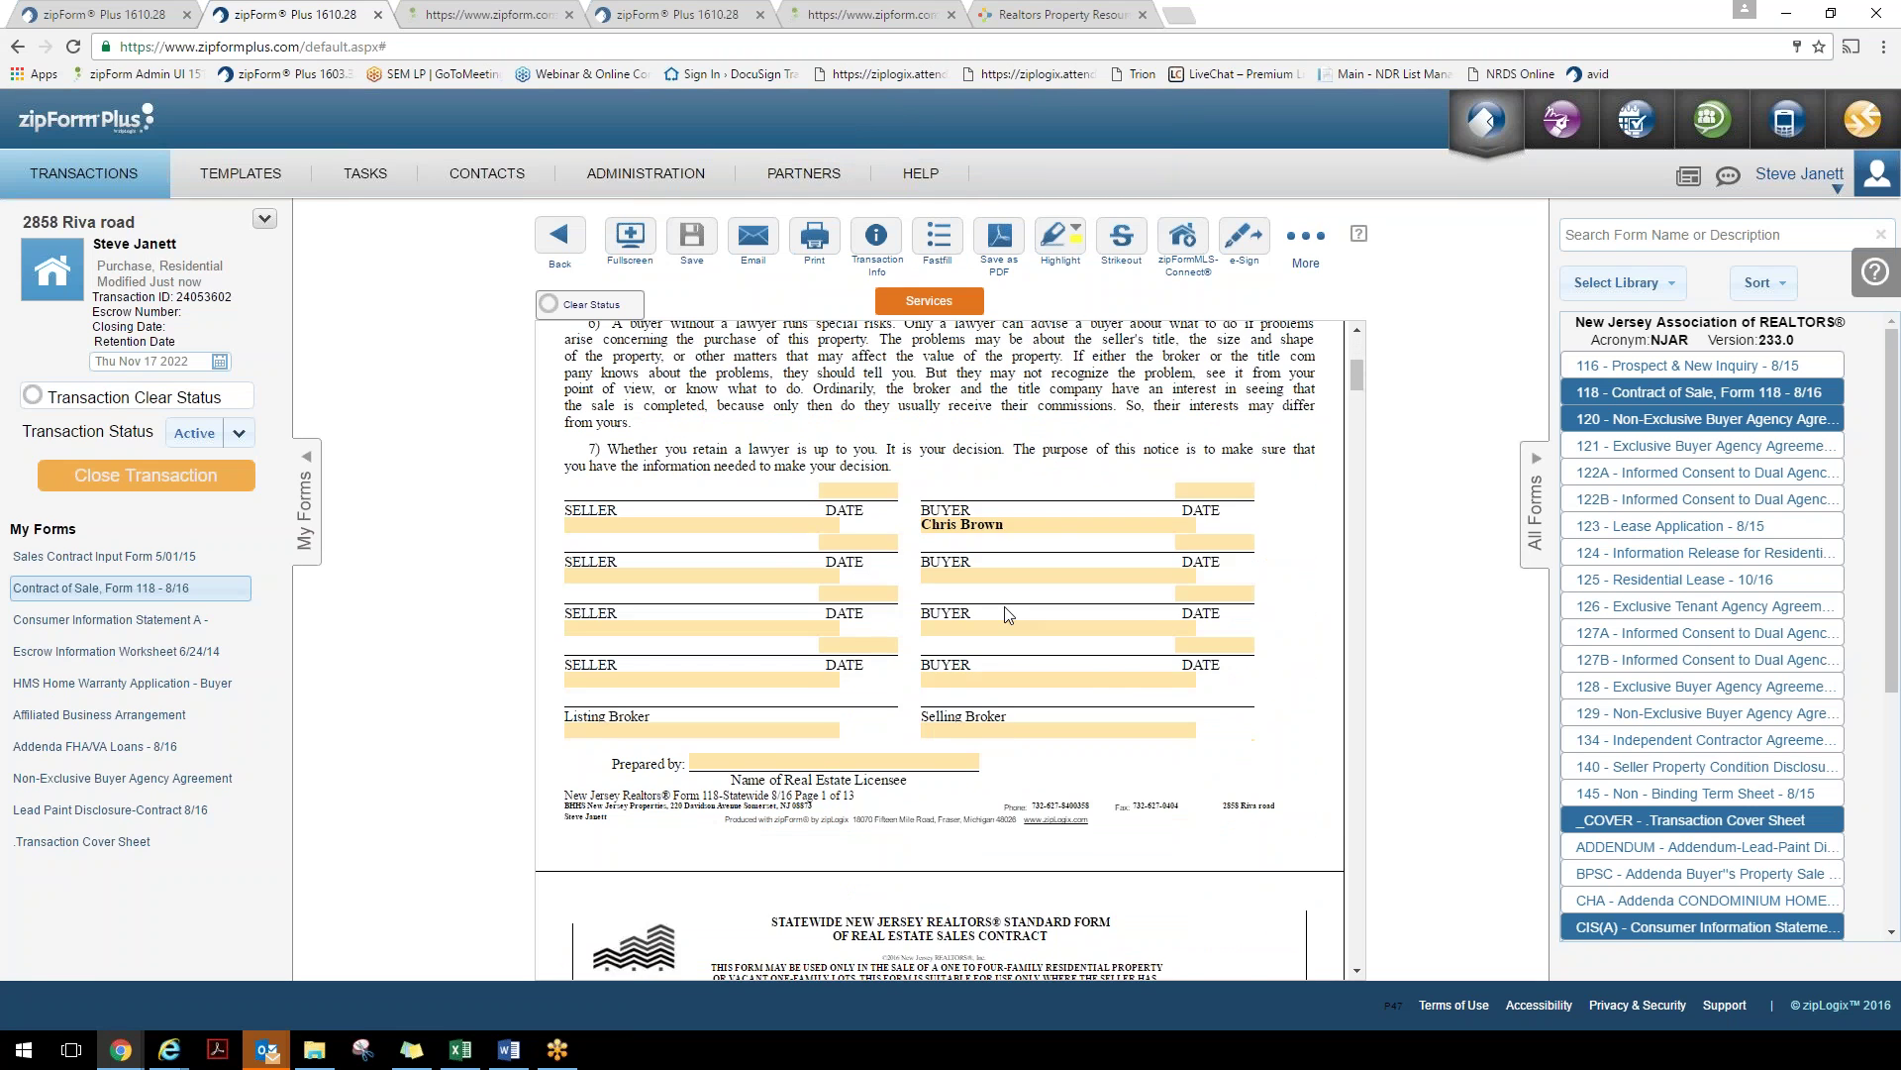
scroll(941, 643, "down", 3)
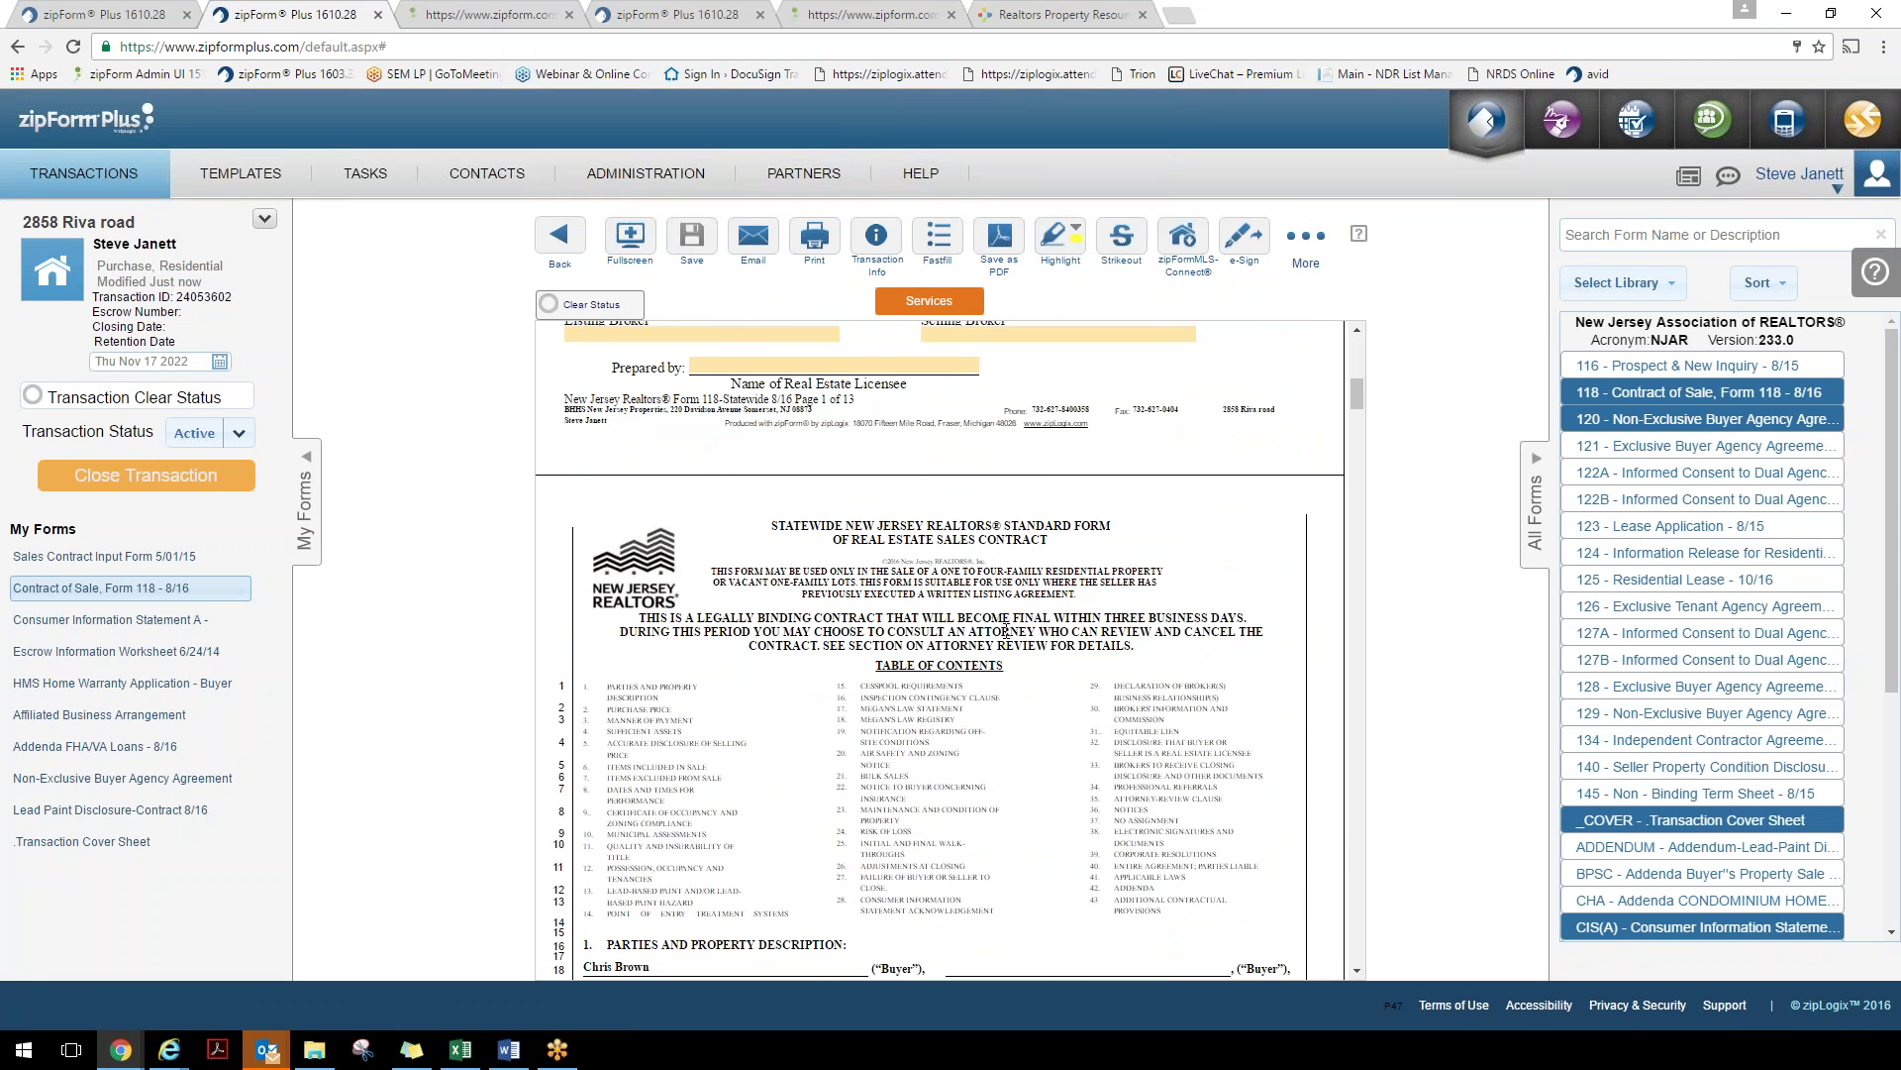
scroll(1005, 626, "up", 5)
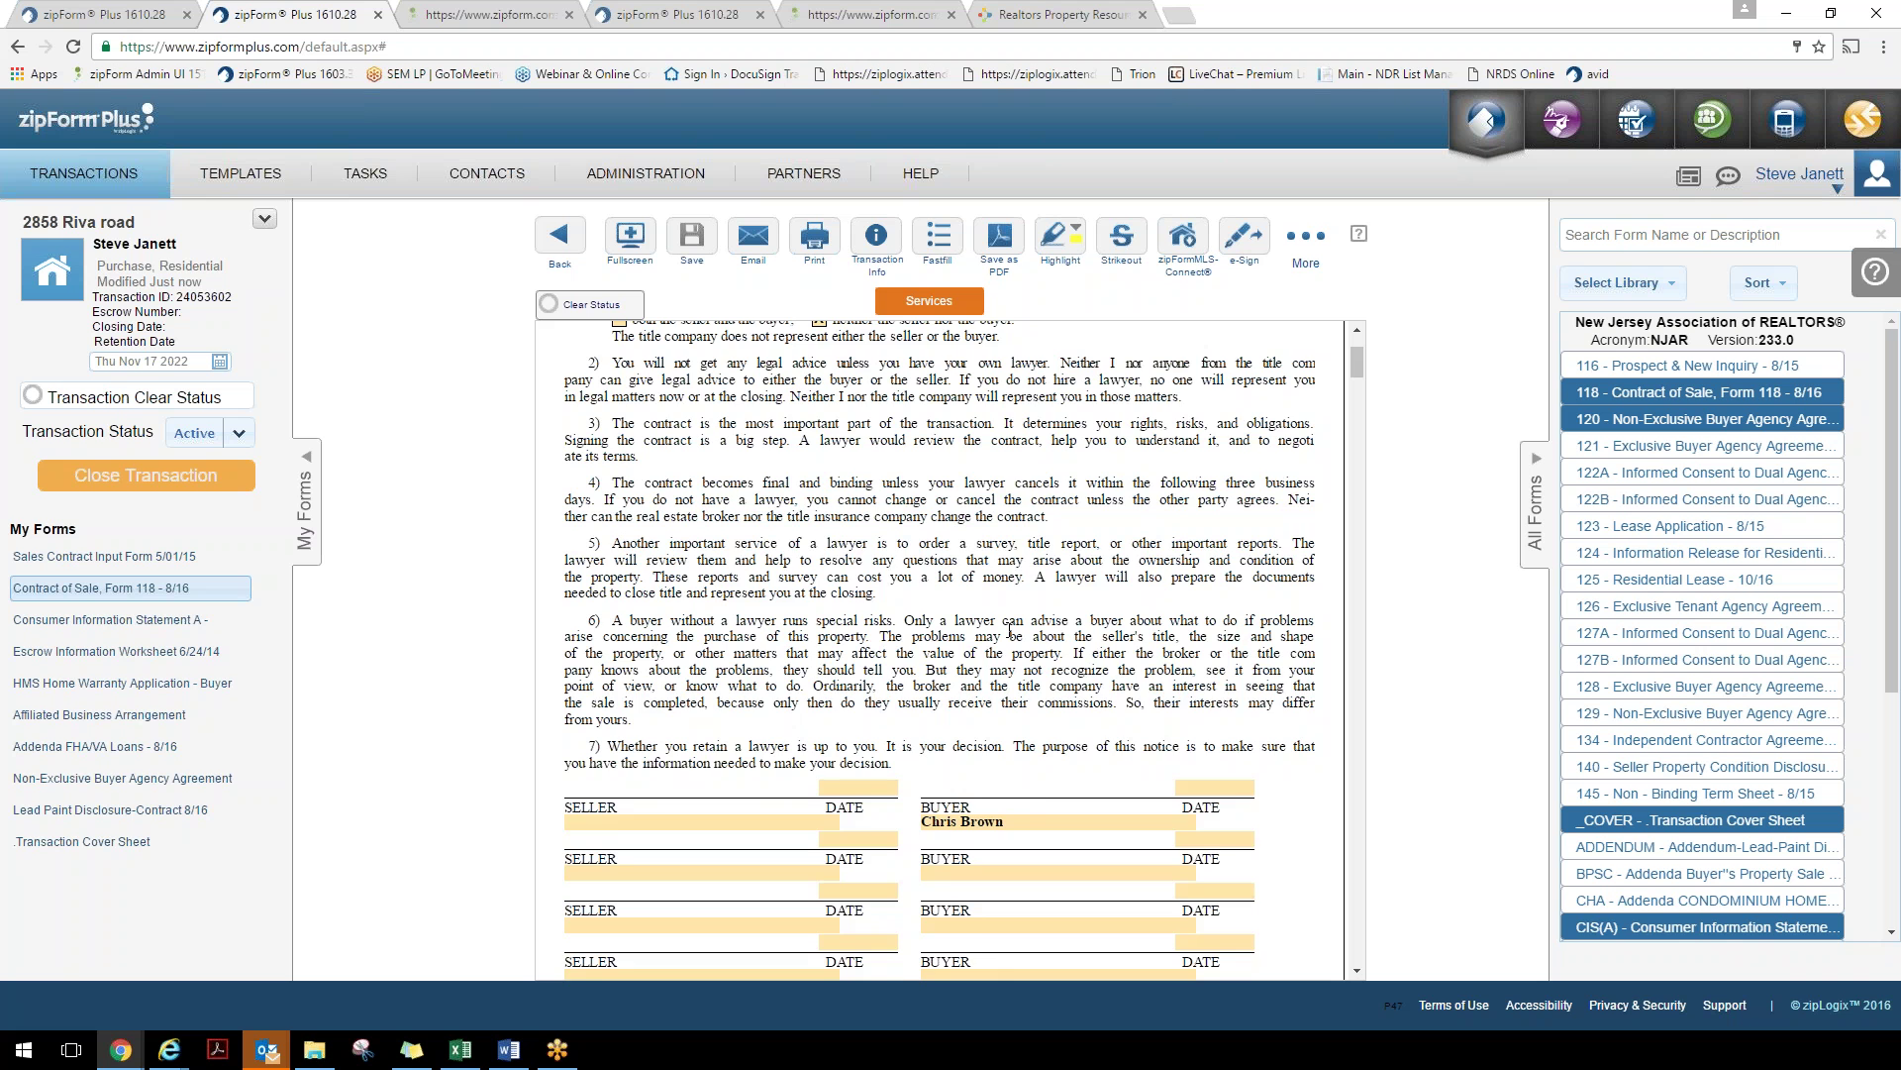
scroll(1009, 631, "up", 3)
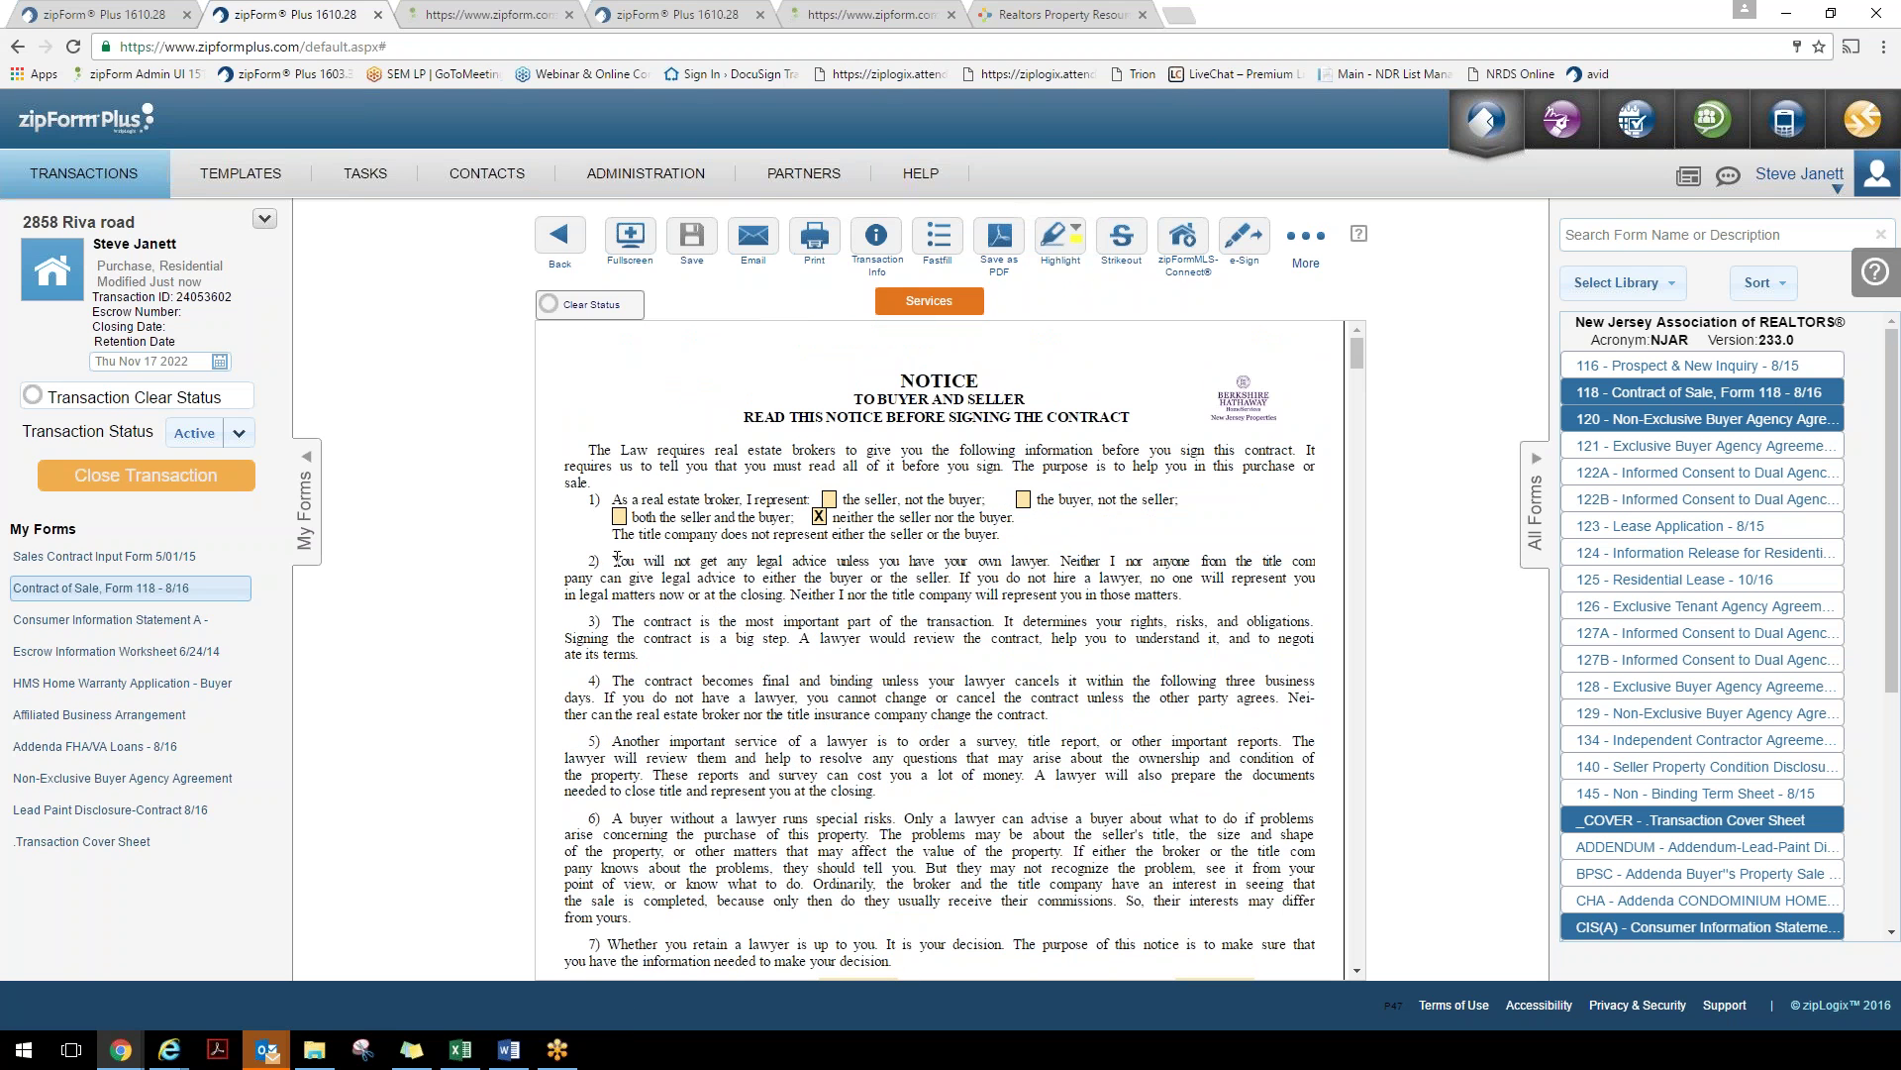
Highlight notice paragraphs 2 and 3 in green and strike out paragraph 5
left_click_drag(617, 559, 1231, 654)
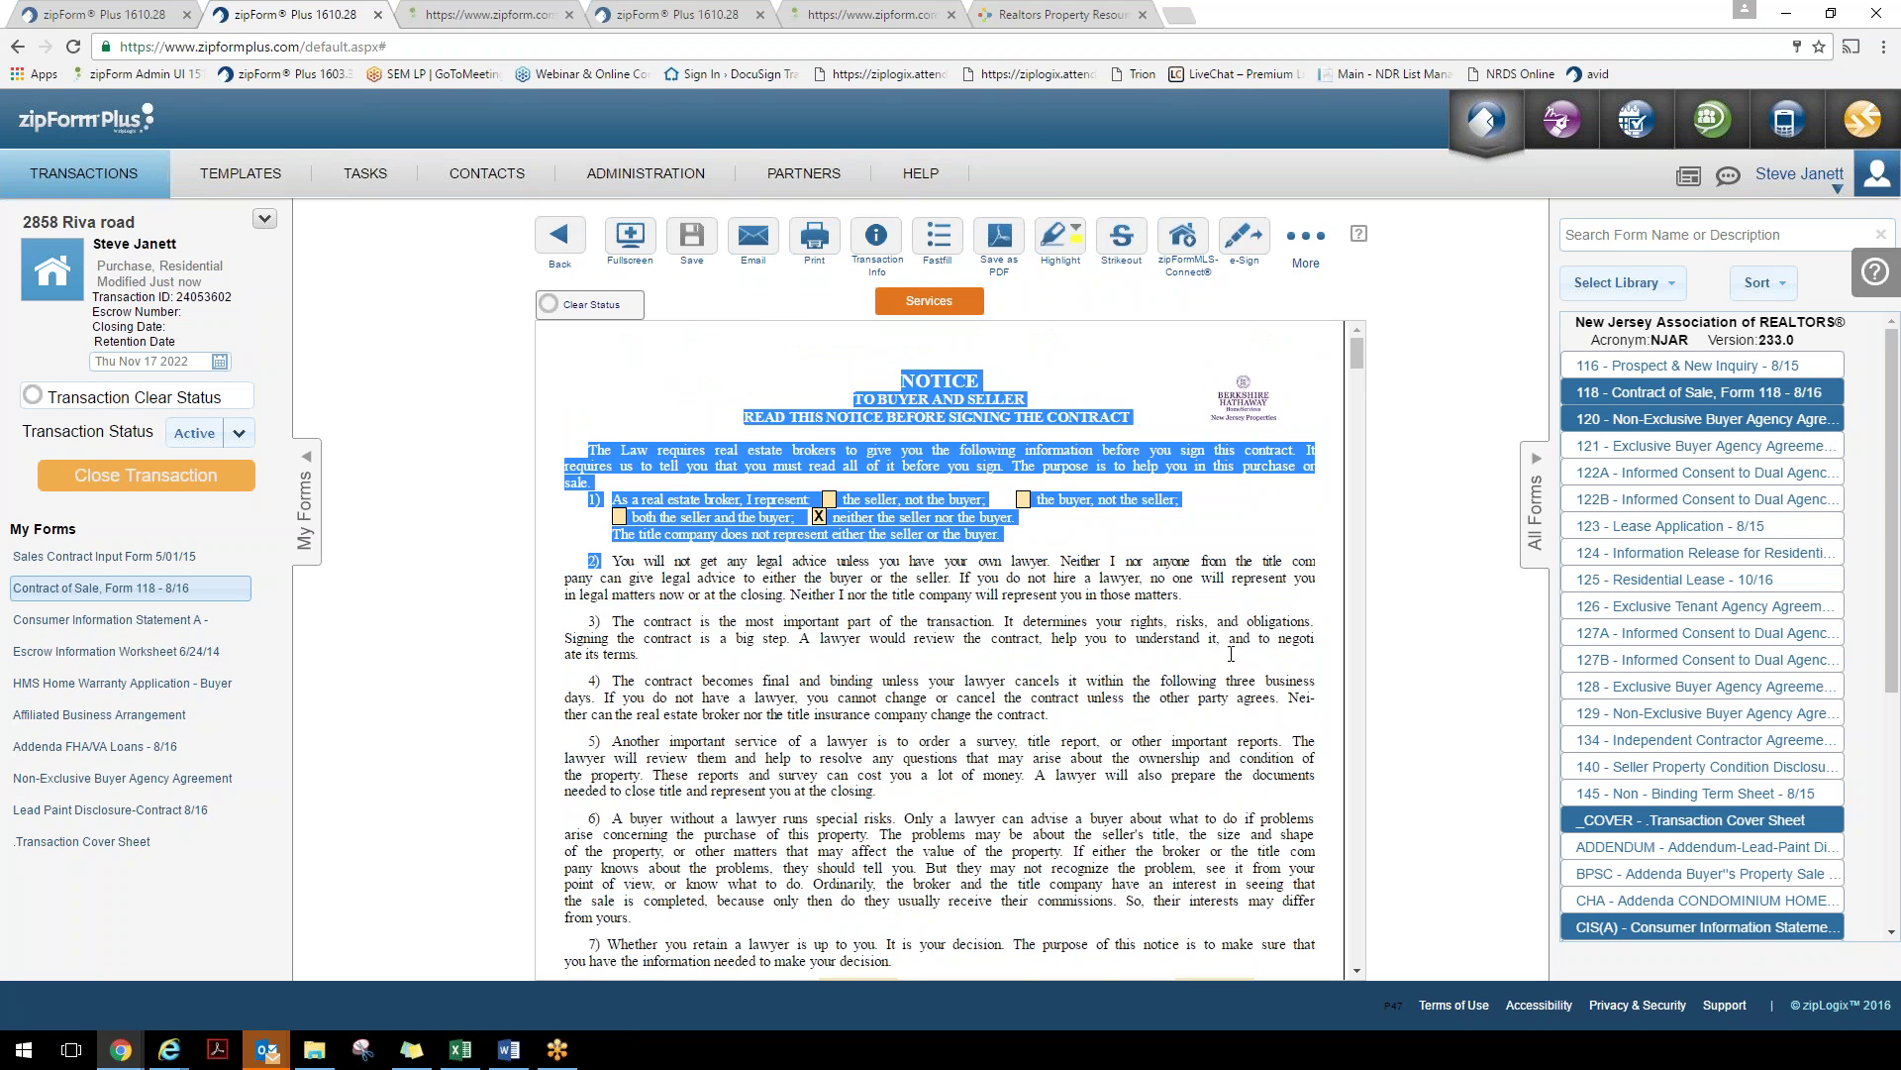
left_click_drag(657, 654, 640, 654)
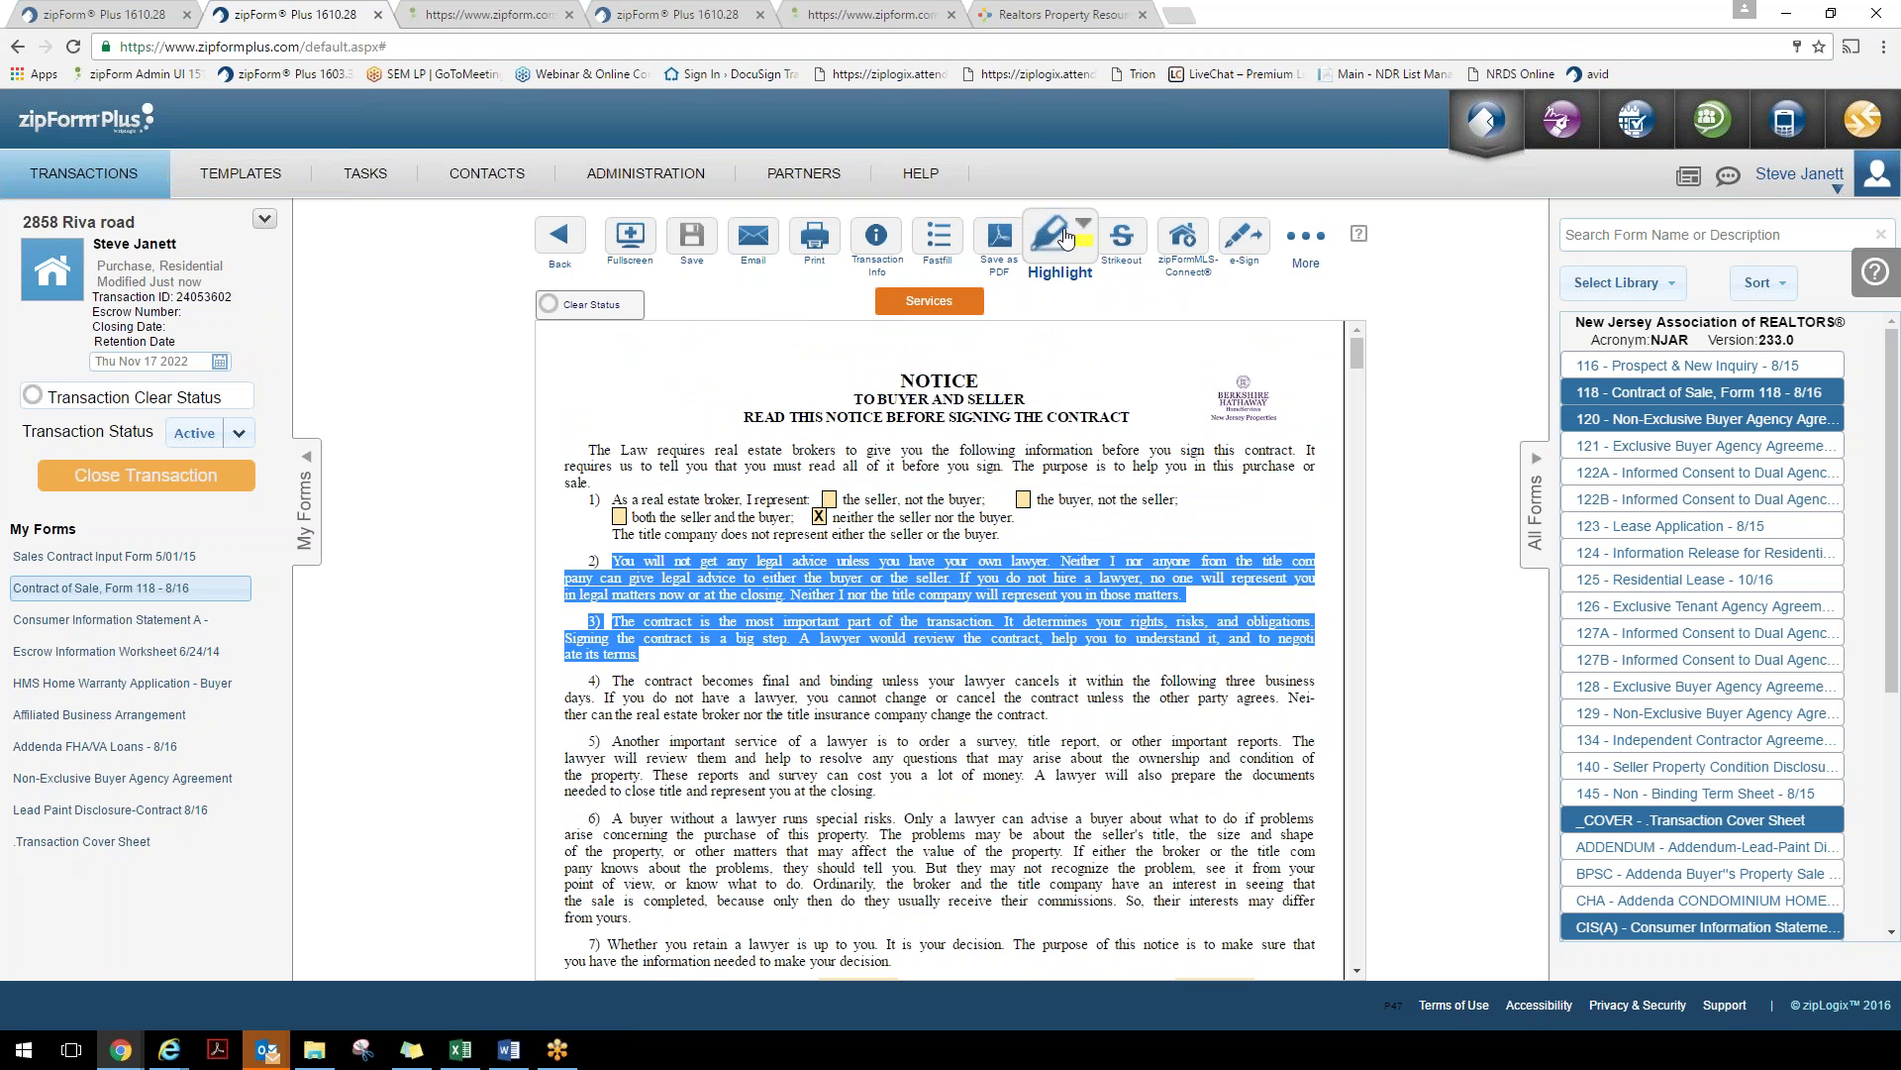
left_click(1062, 237)
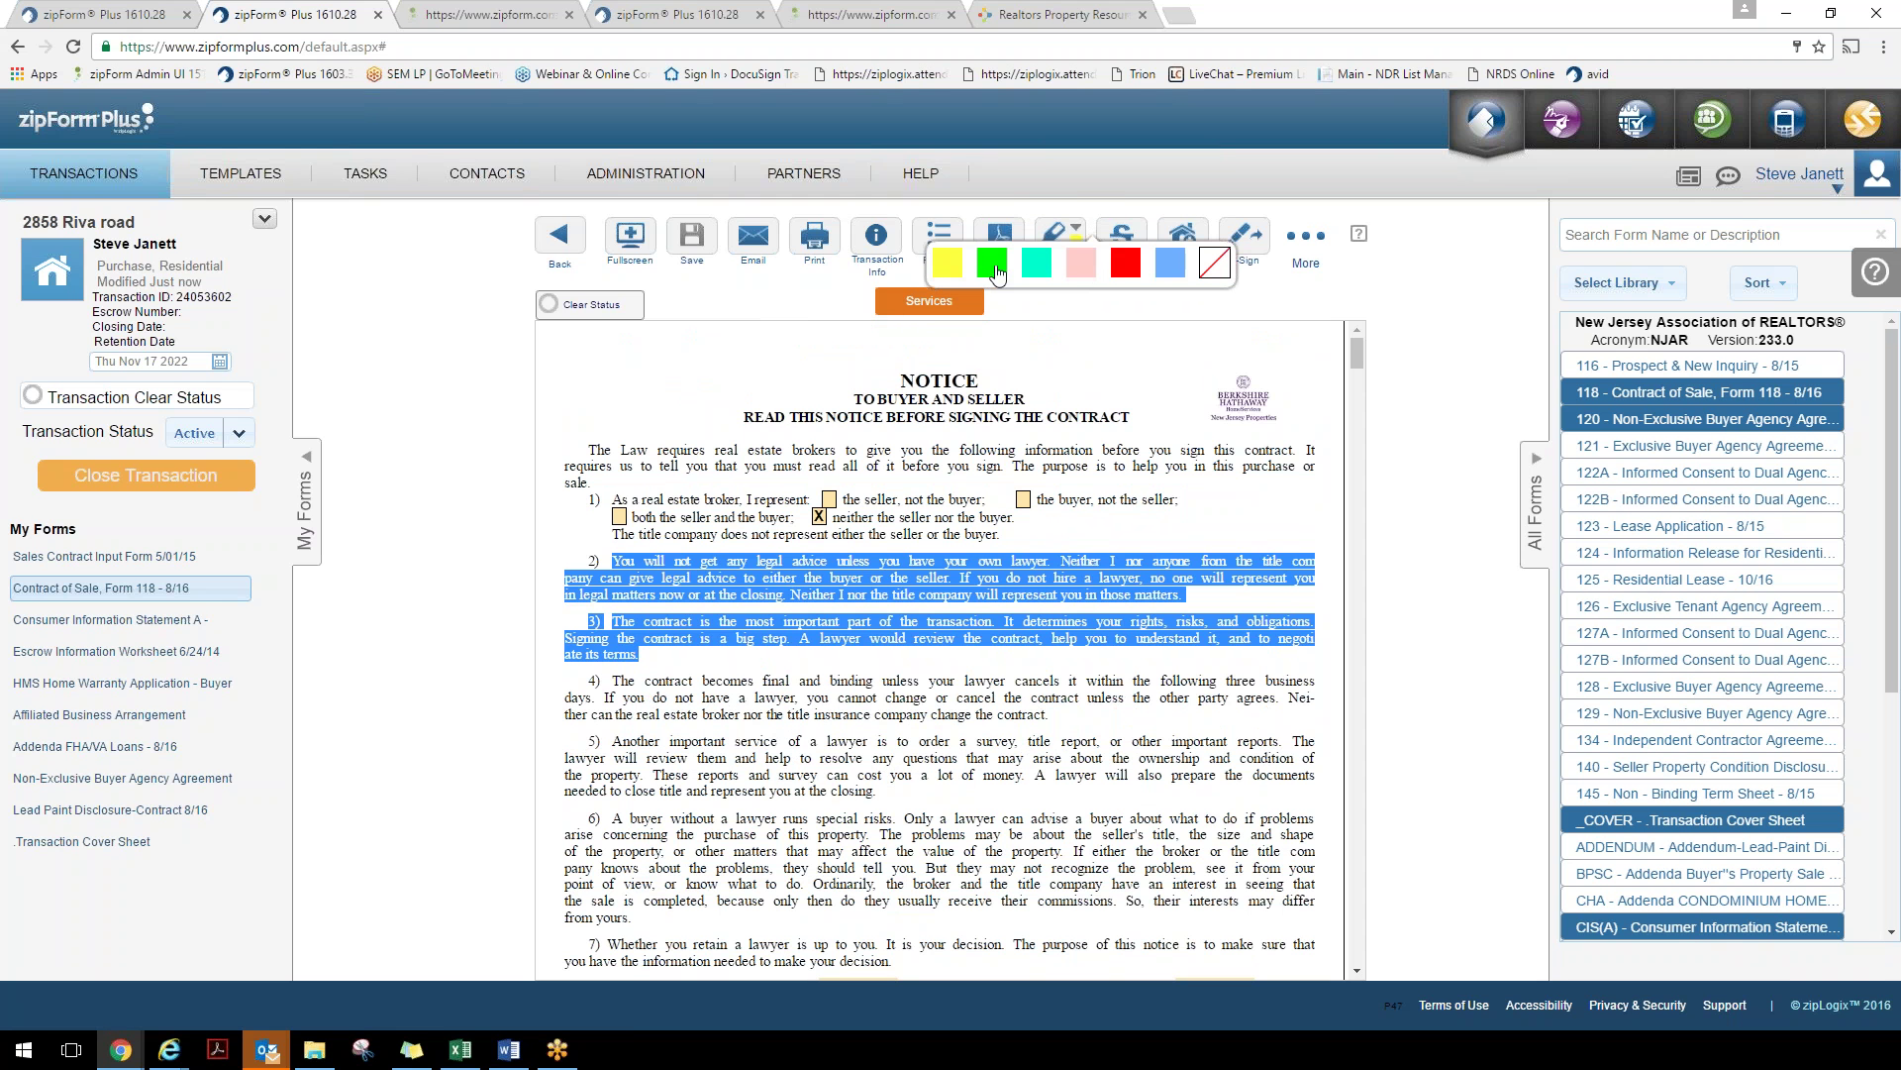
left_click(993, 263)
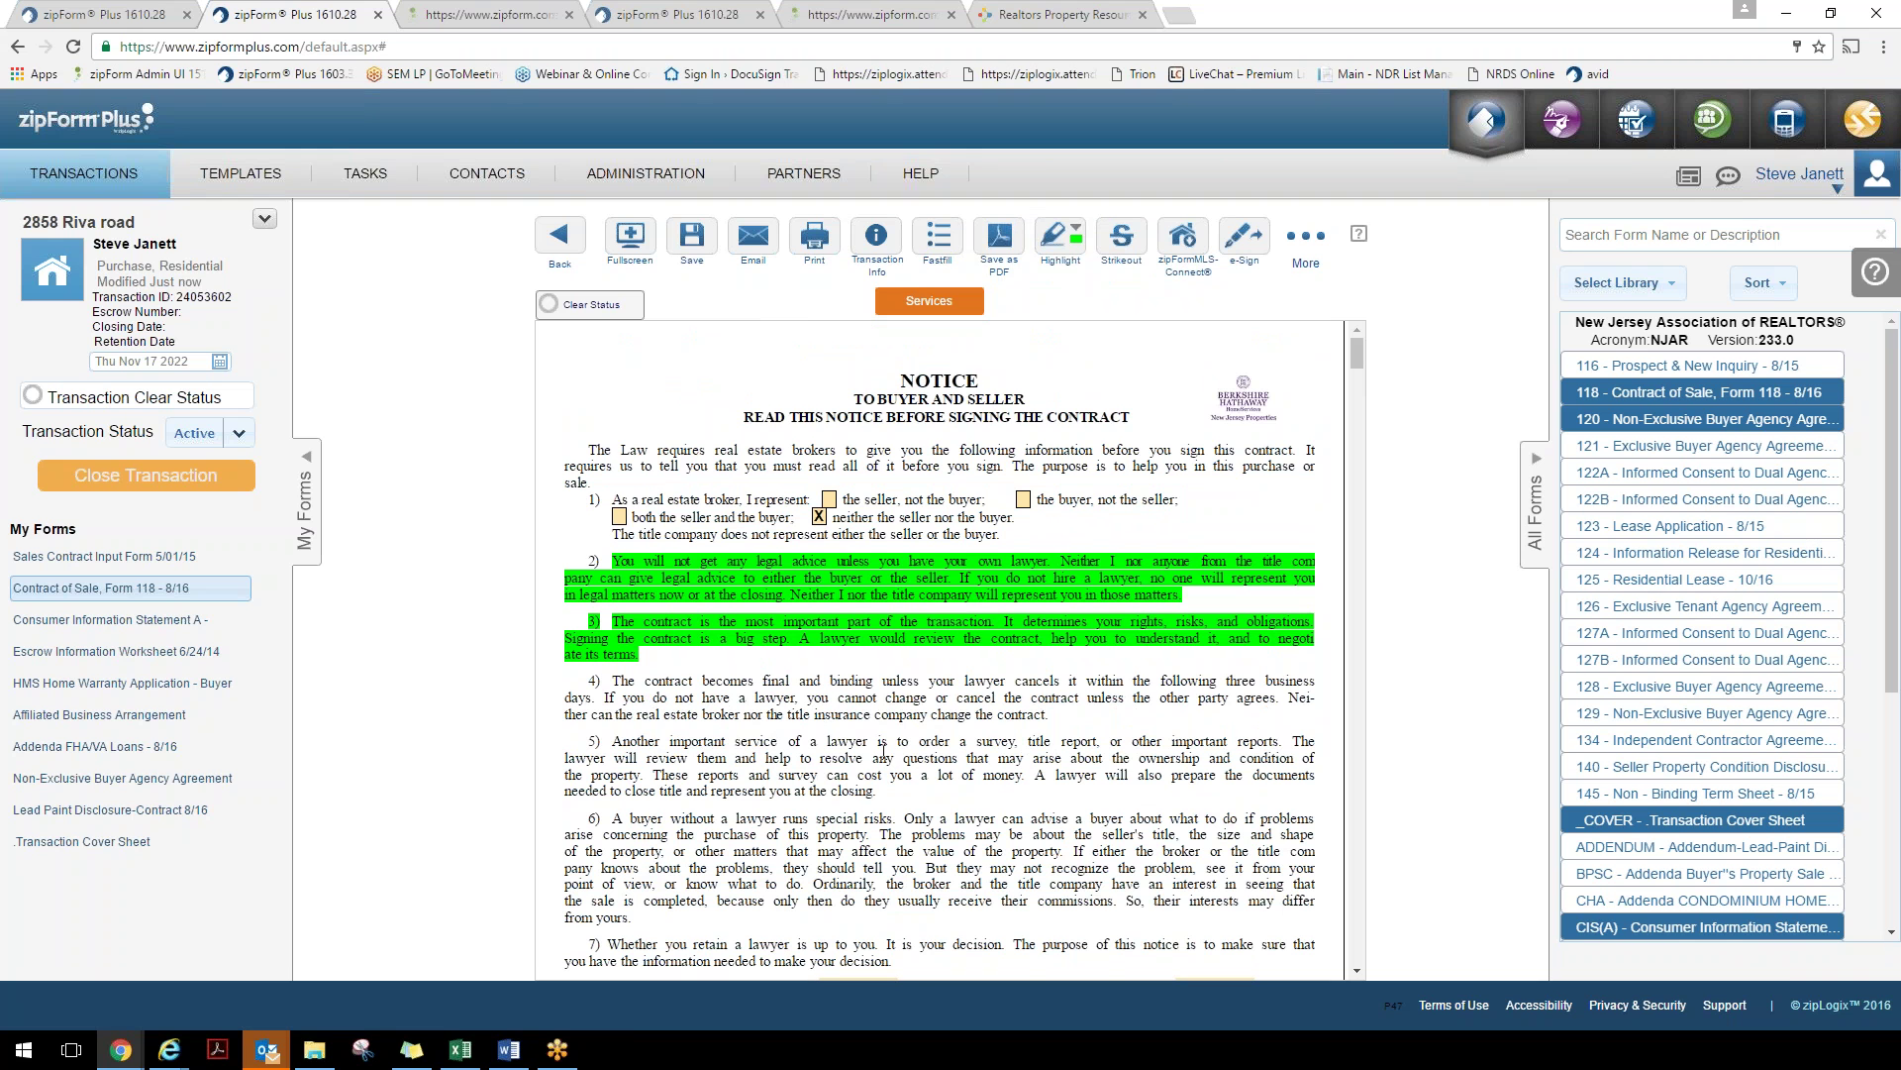
left_click_drag(612, 745, 876, 792)
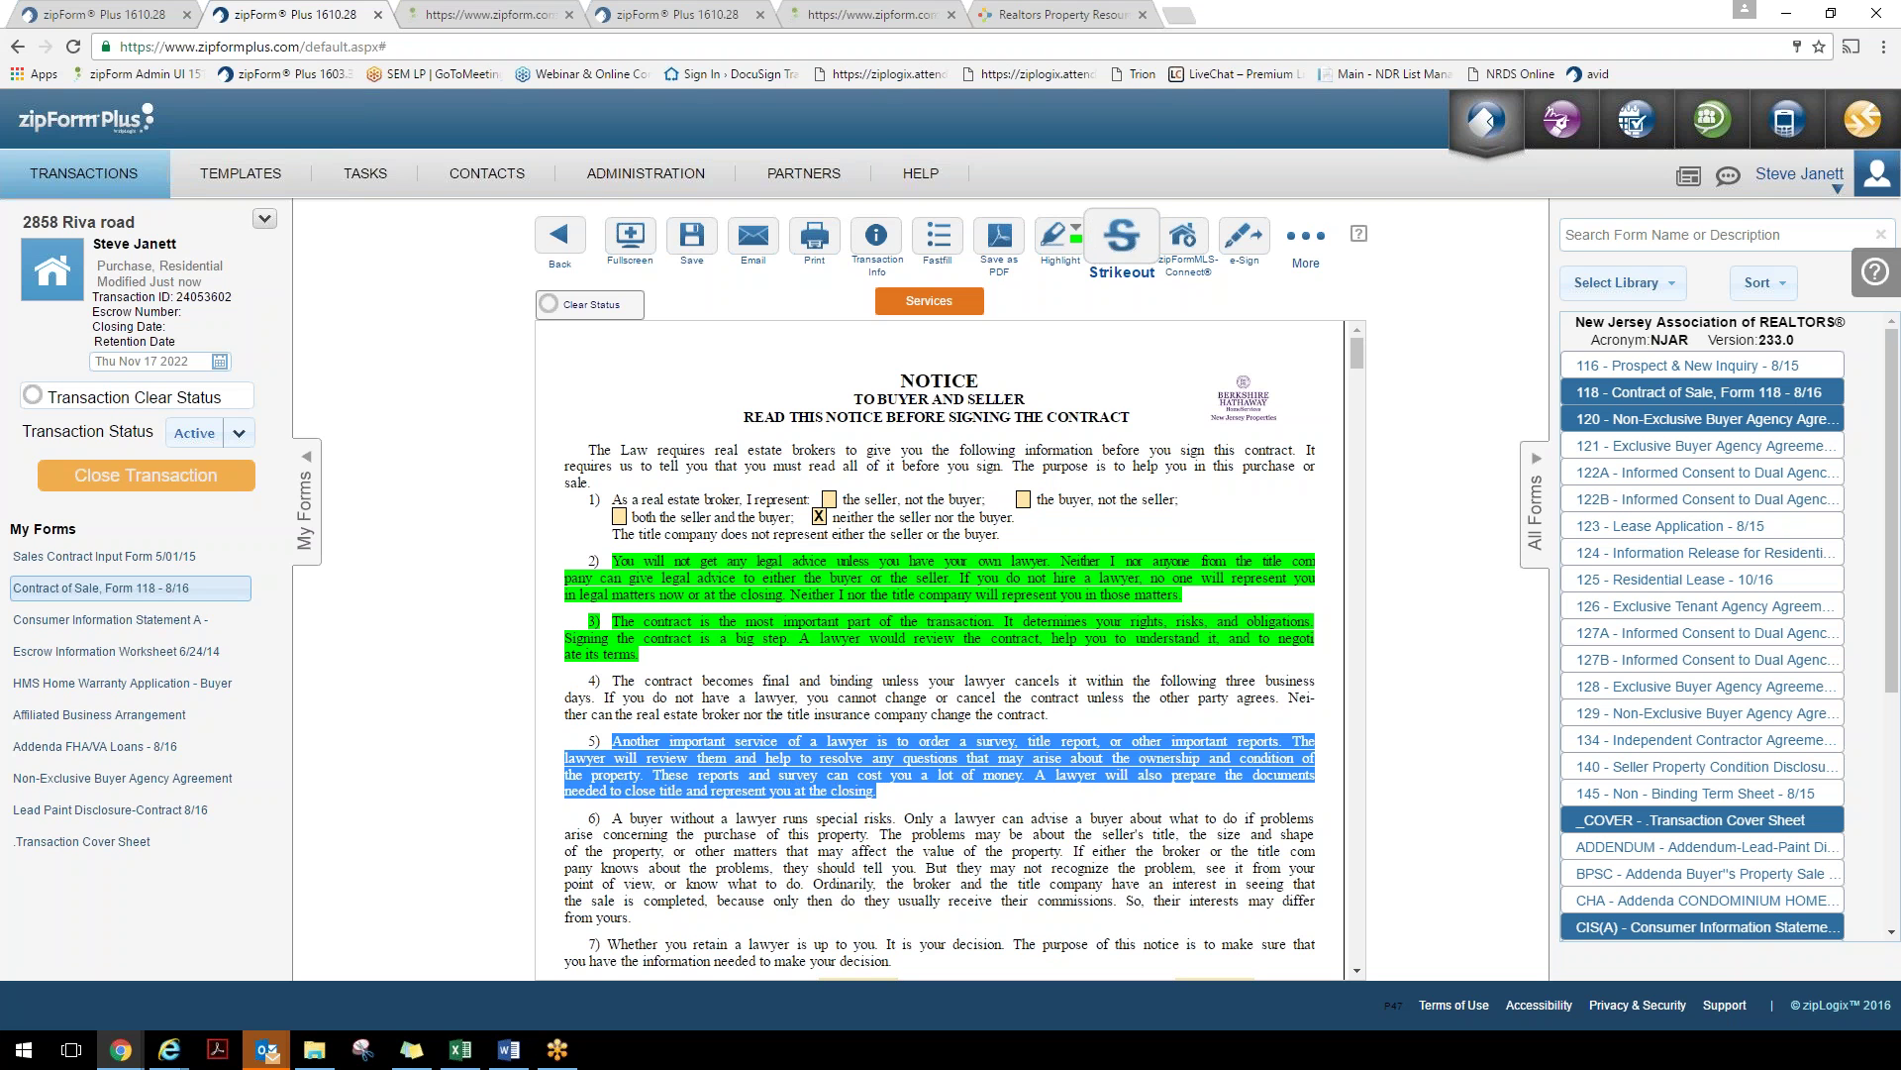
left_click(1117, 256)
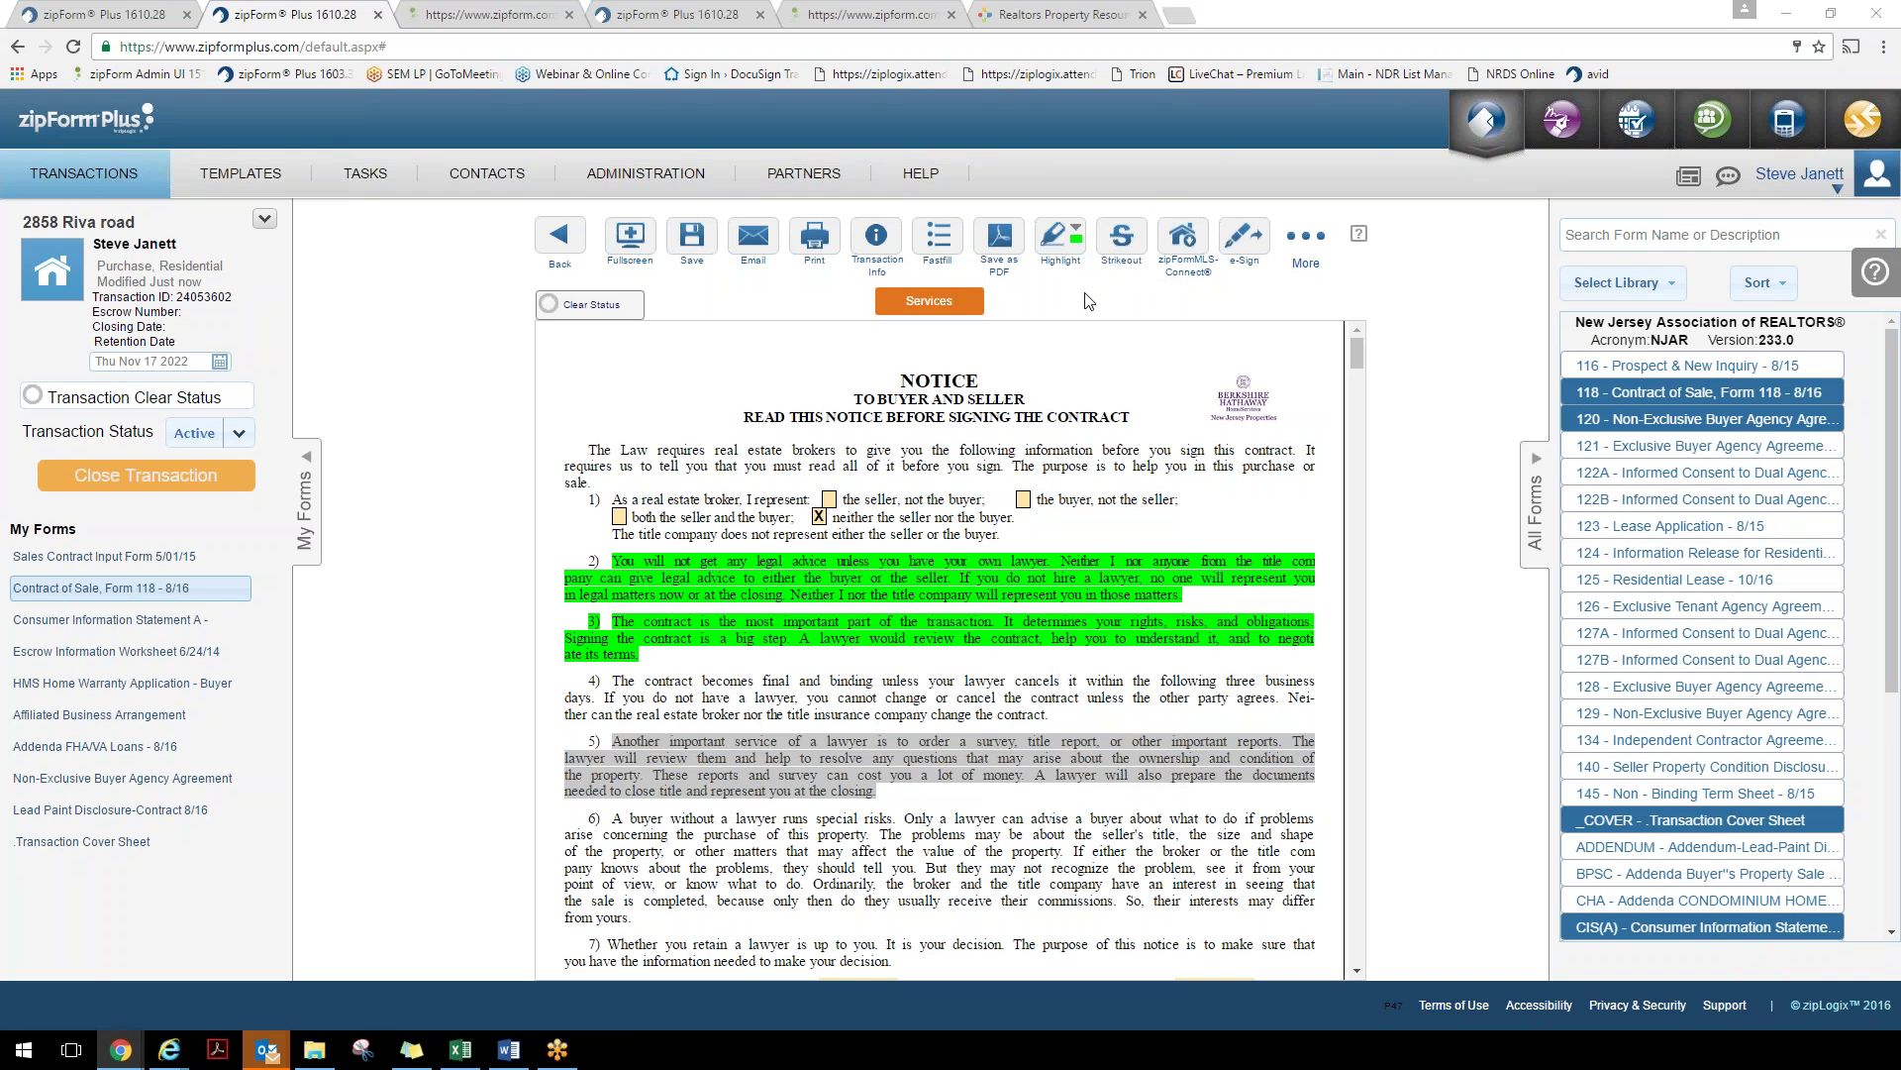
left_click(1122, 238)
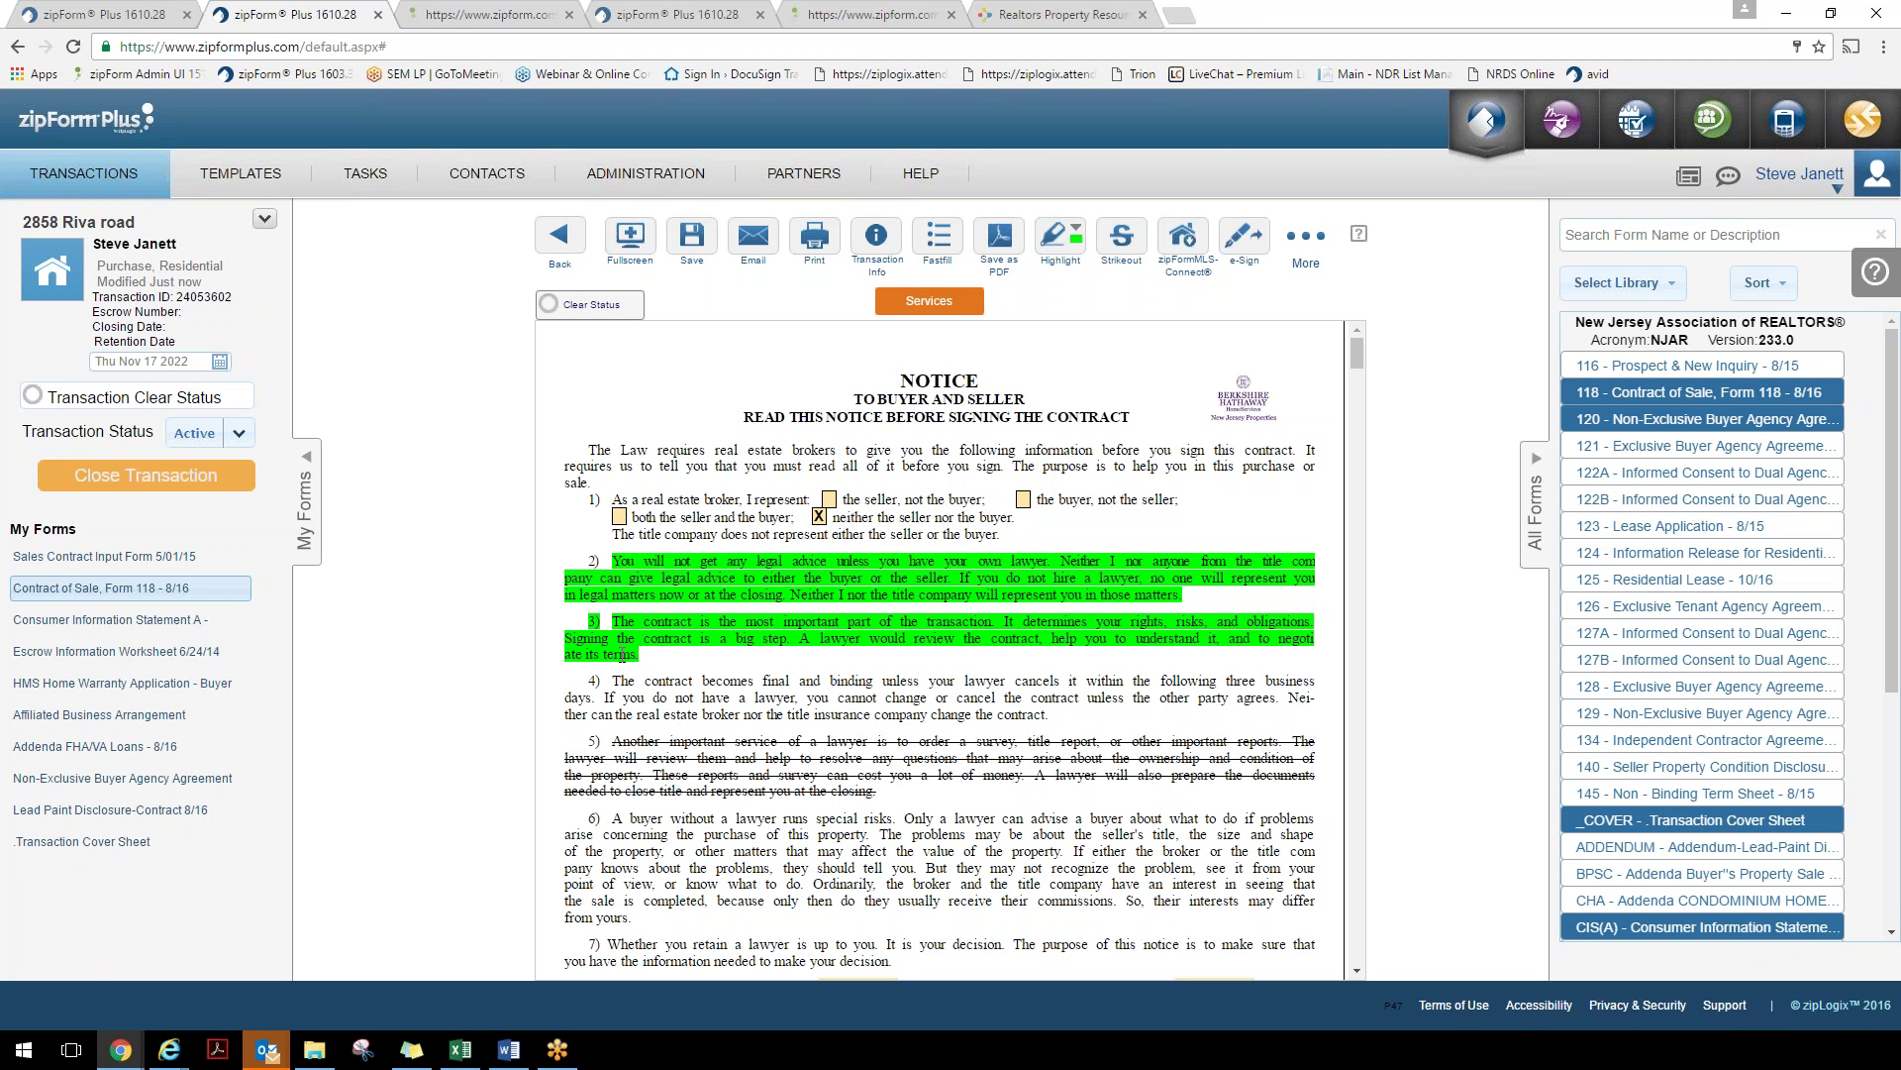
Remove the green highlight from paragraph 3 and the strikeout from paragraph 5's last two lines
left_click_drag(622, 656, 646, 639)
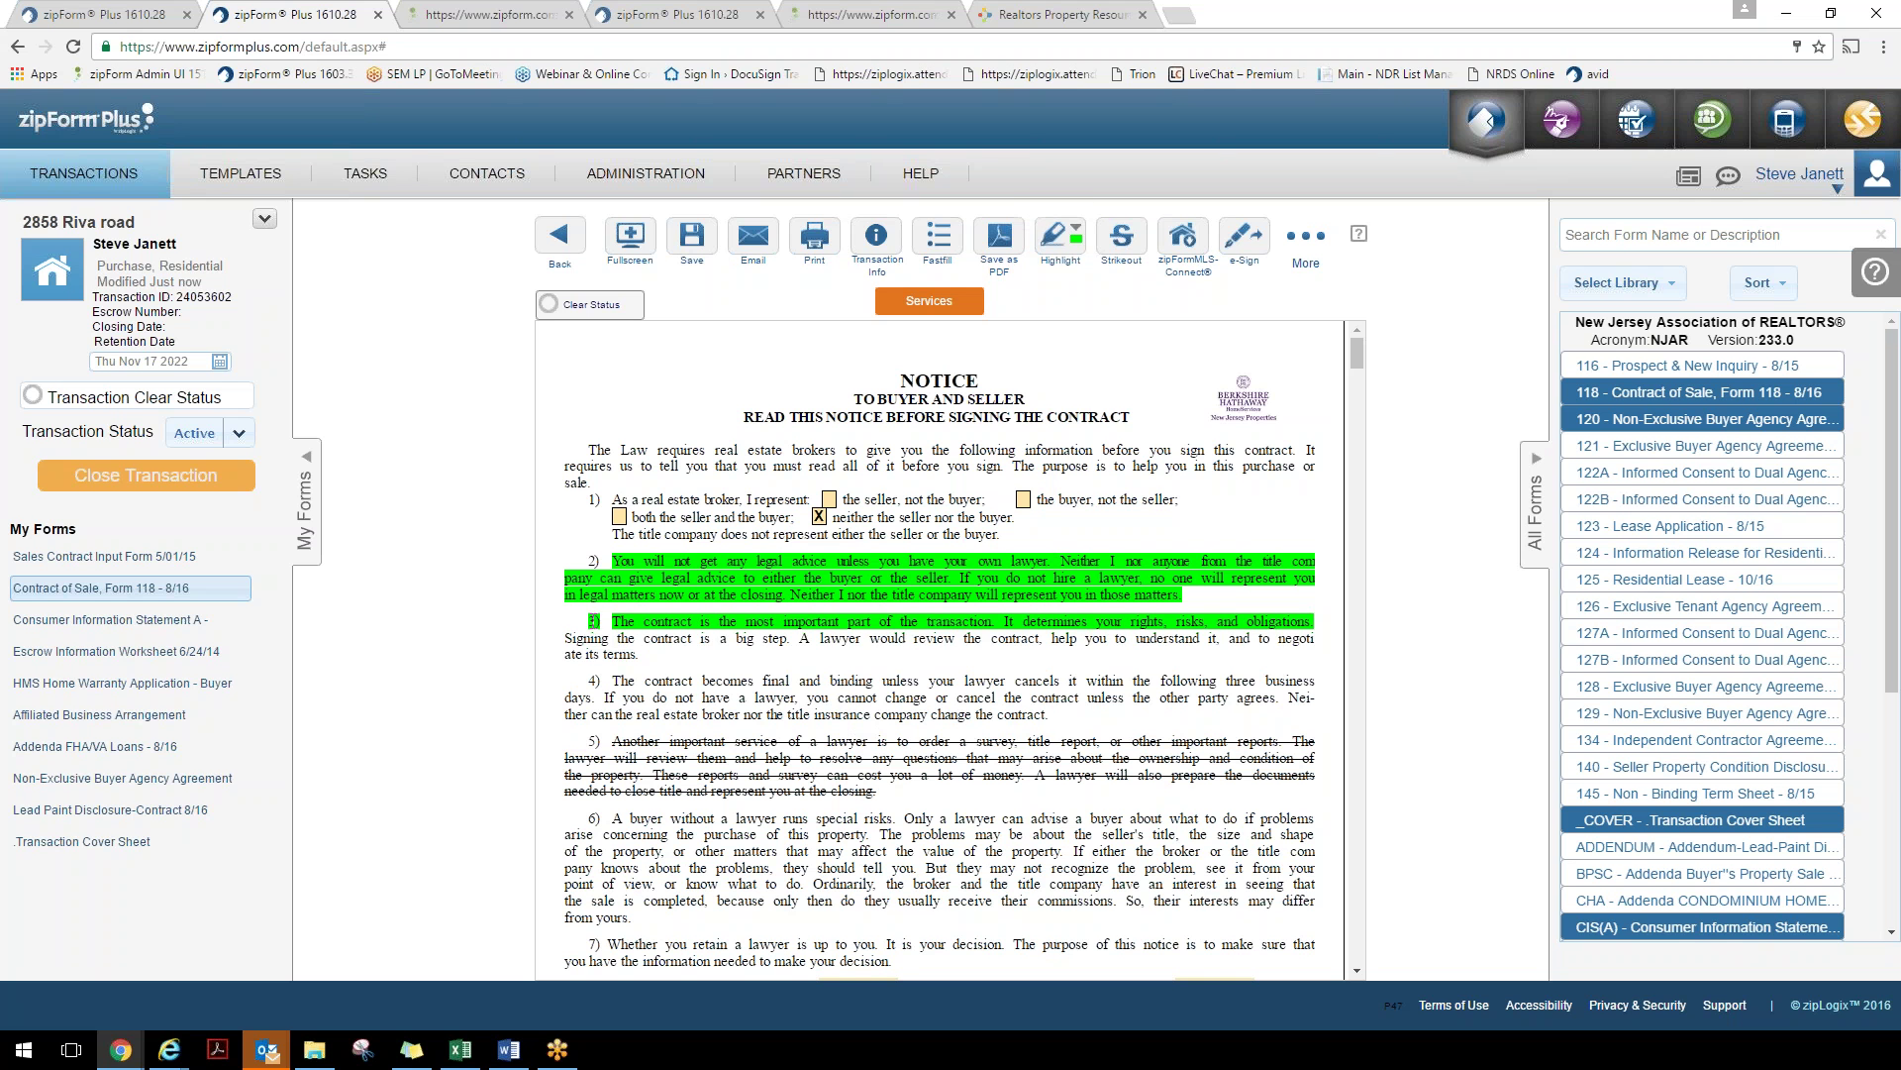
left_click_drag(594, 621, 1317, 624)
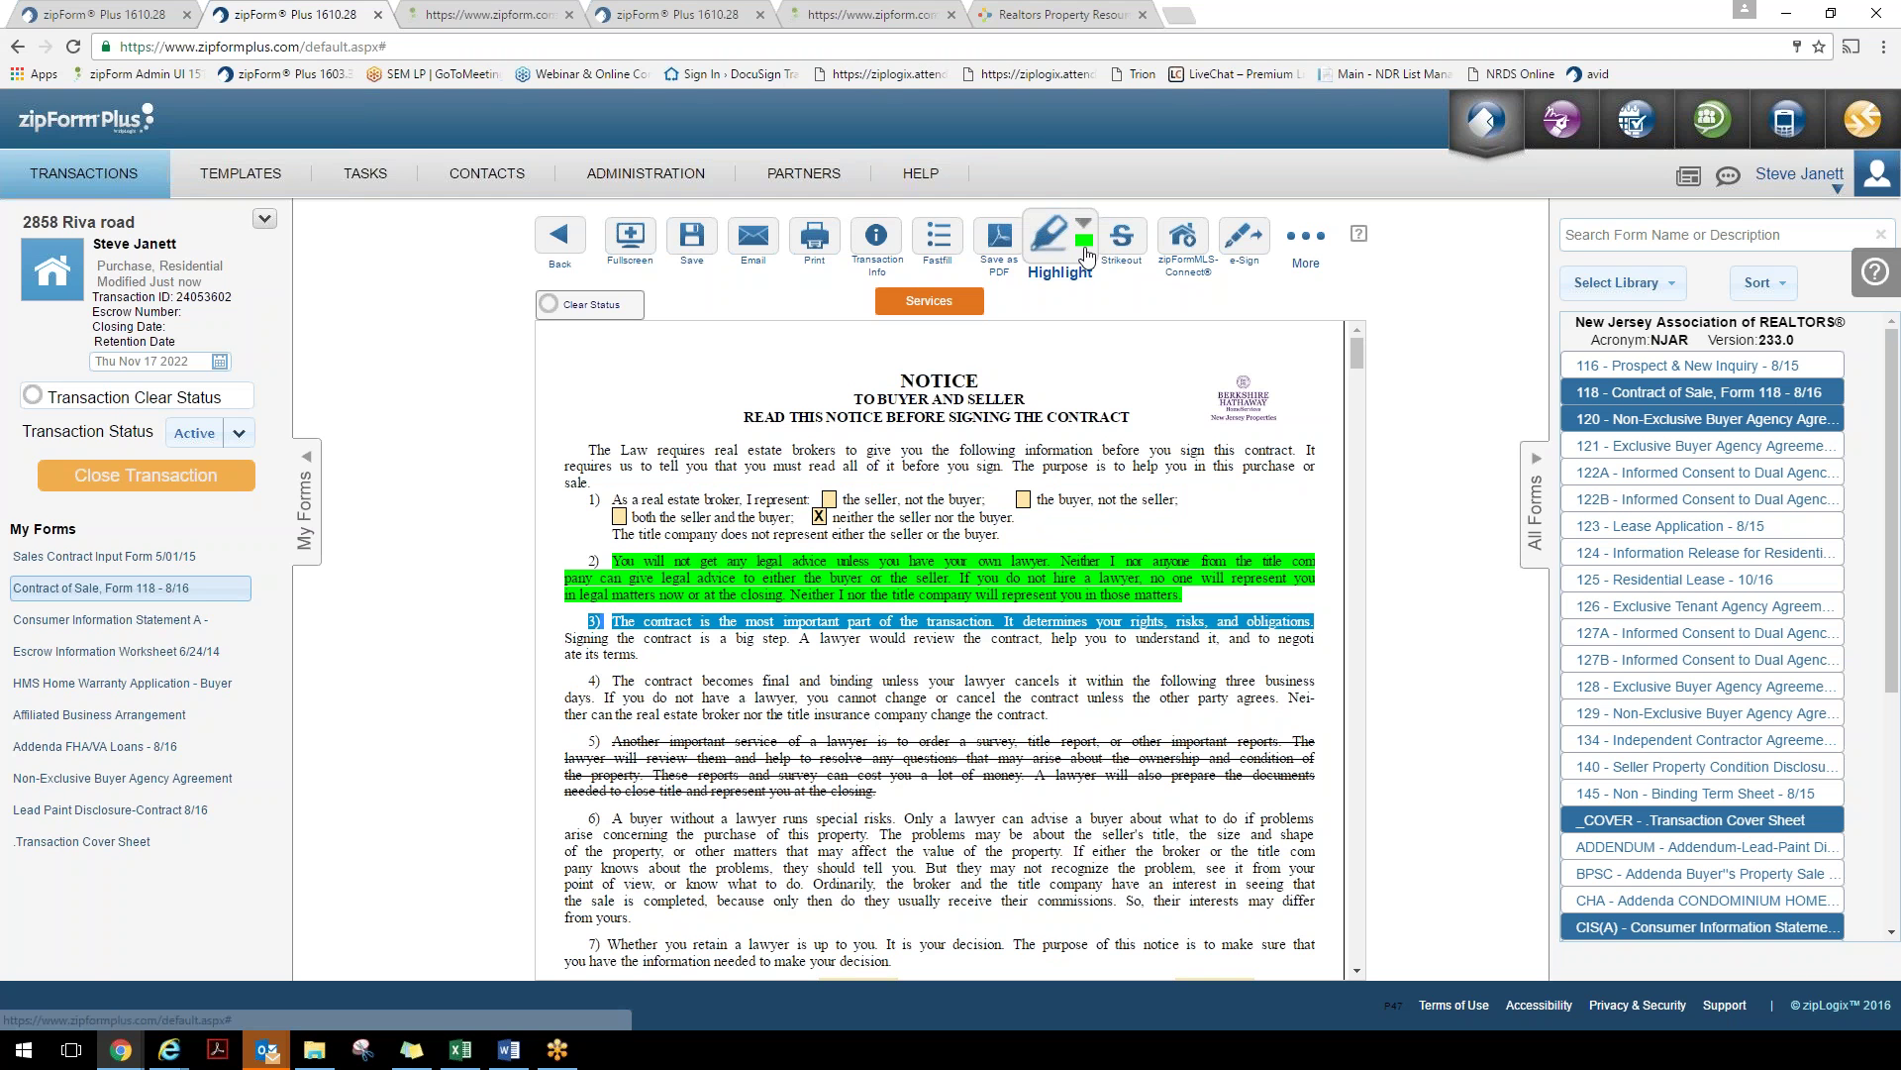
left_click(1076, 230)
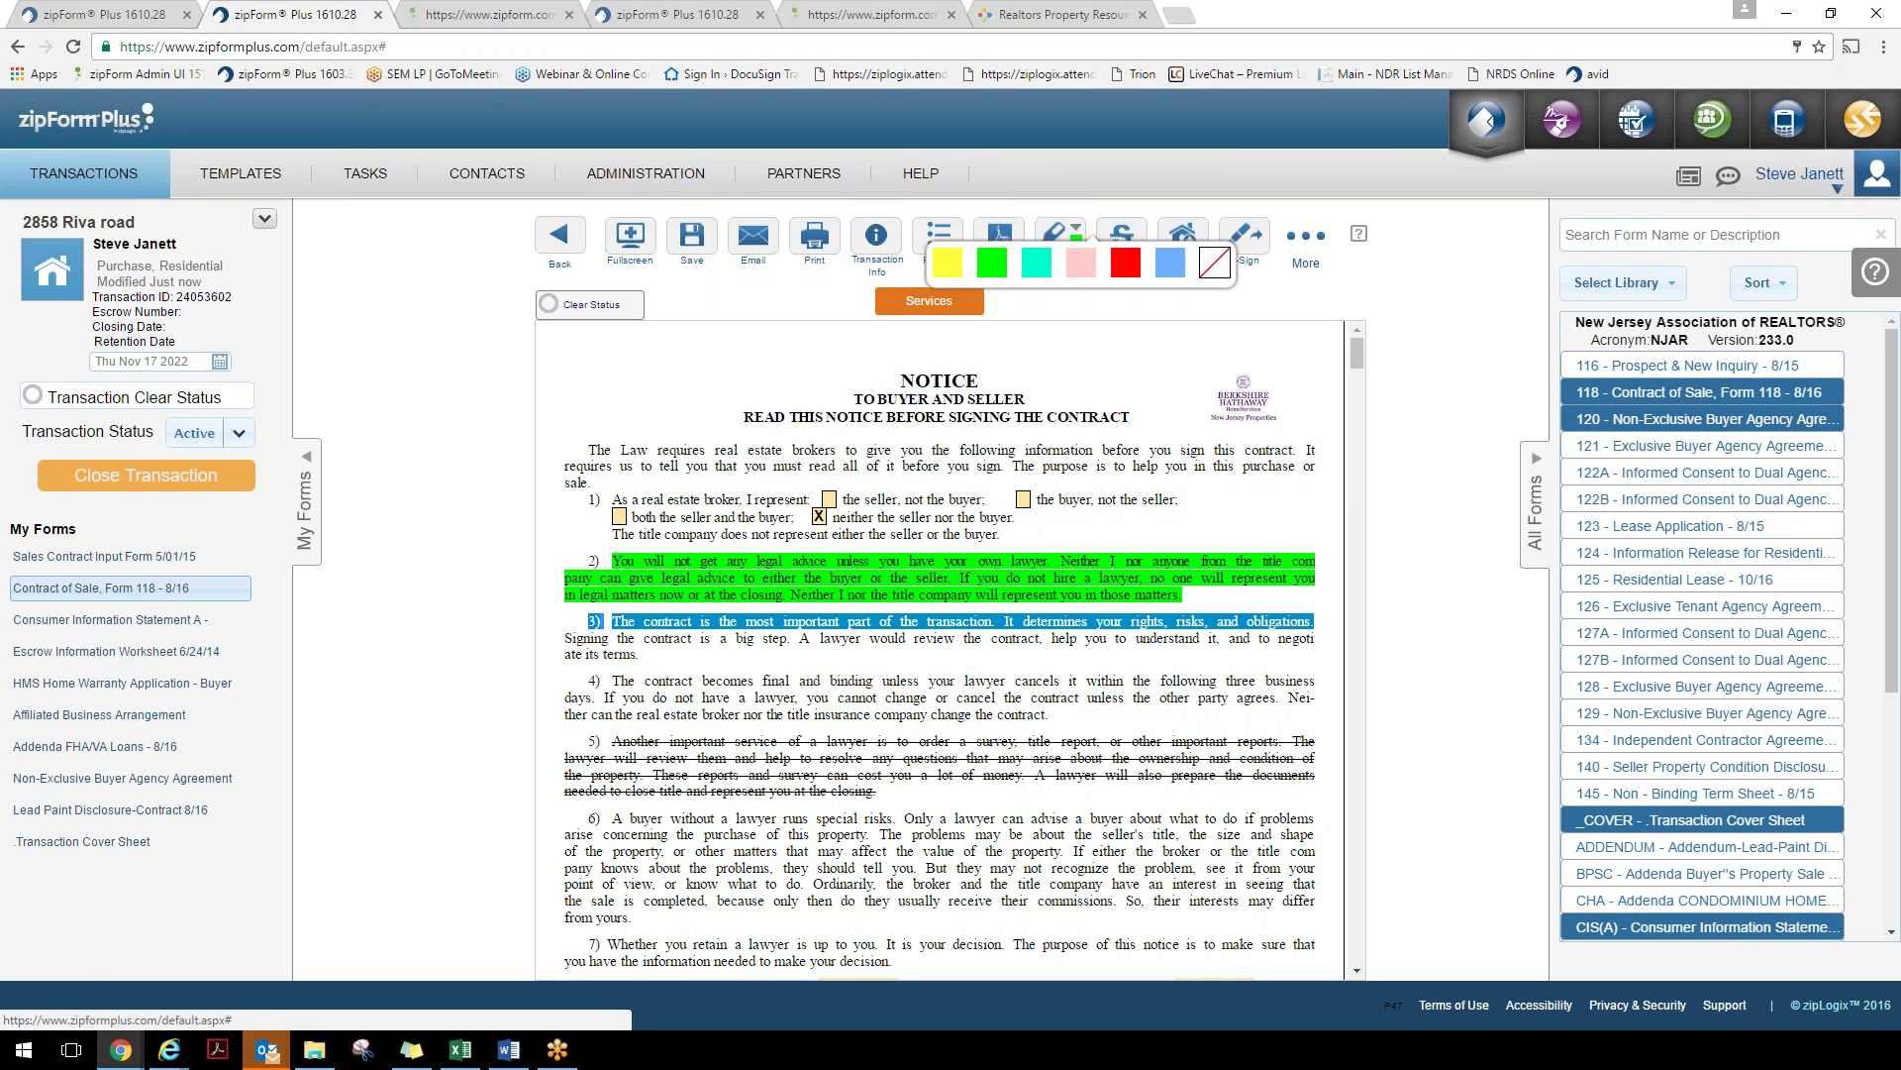
left_click(1225, 270)
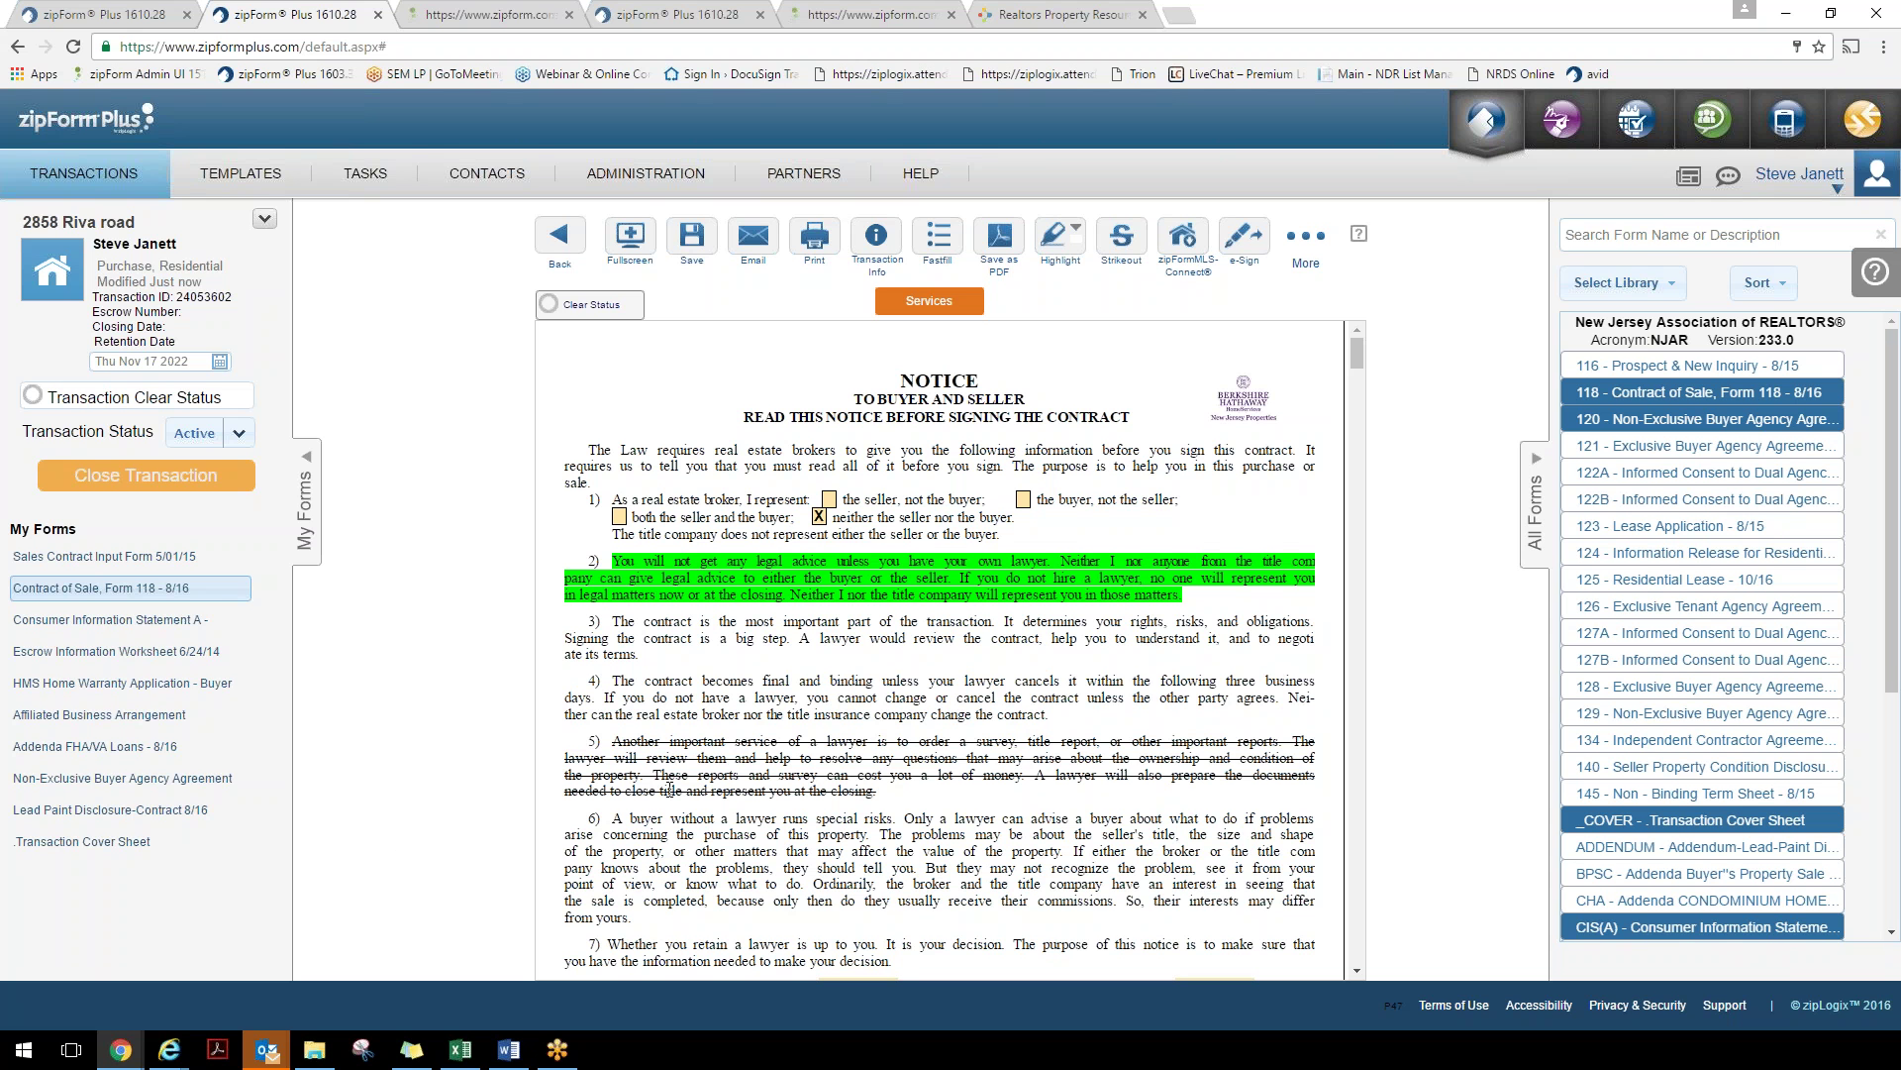
left_click(669, 784)
left_click(668, 777)
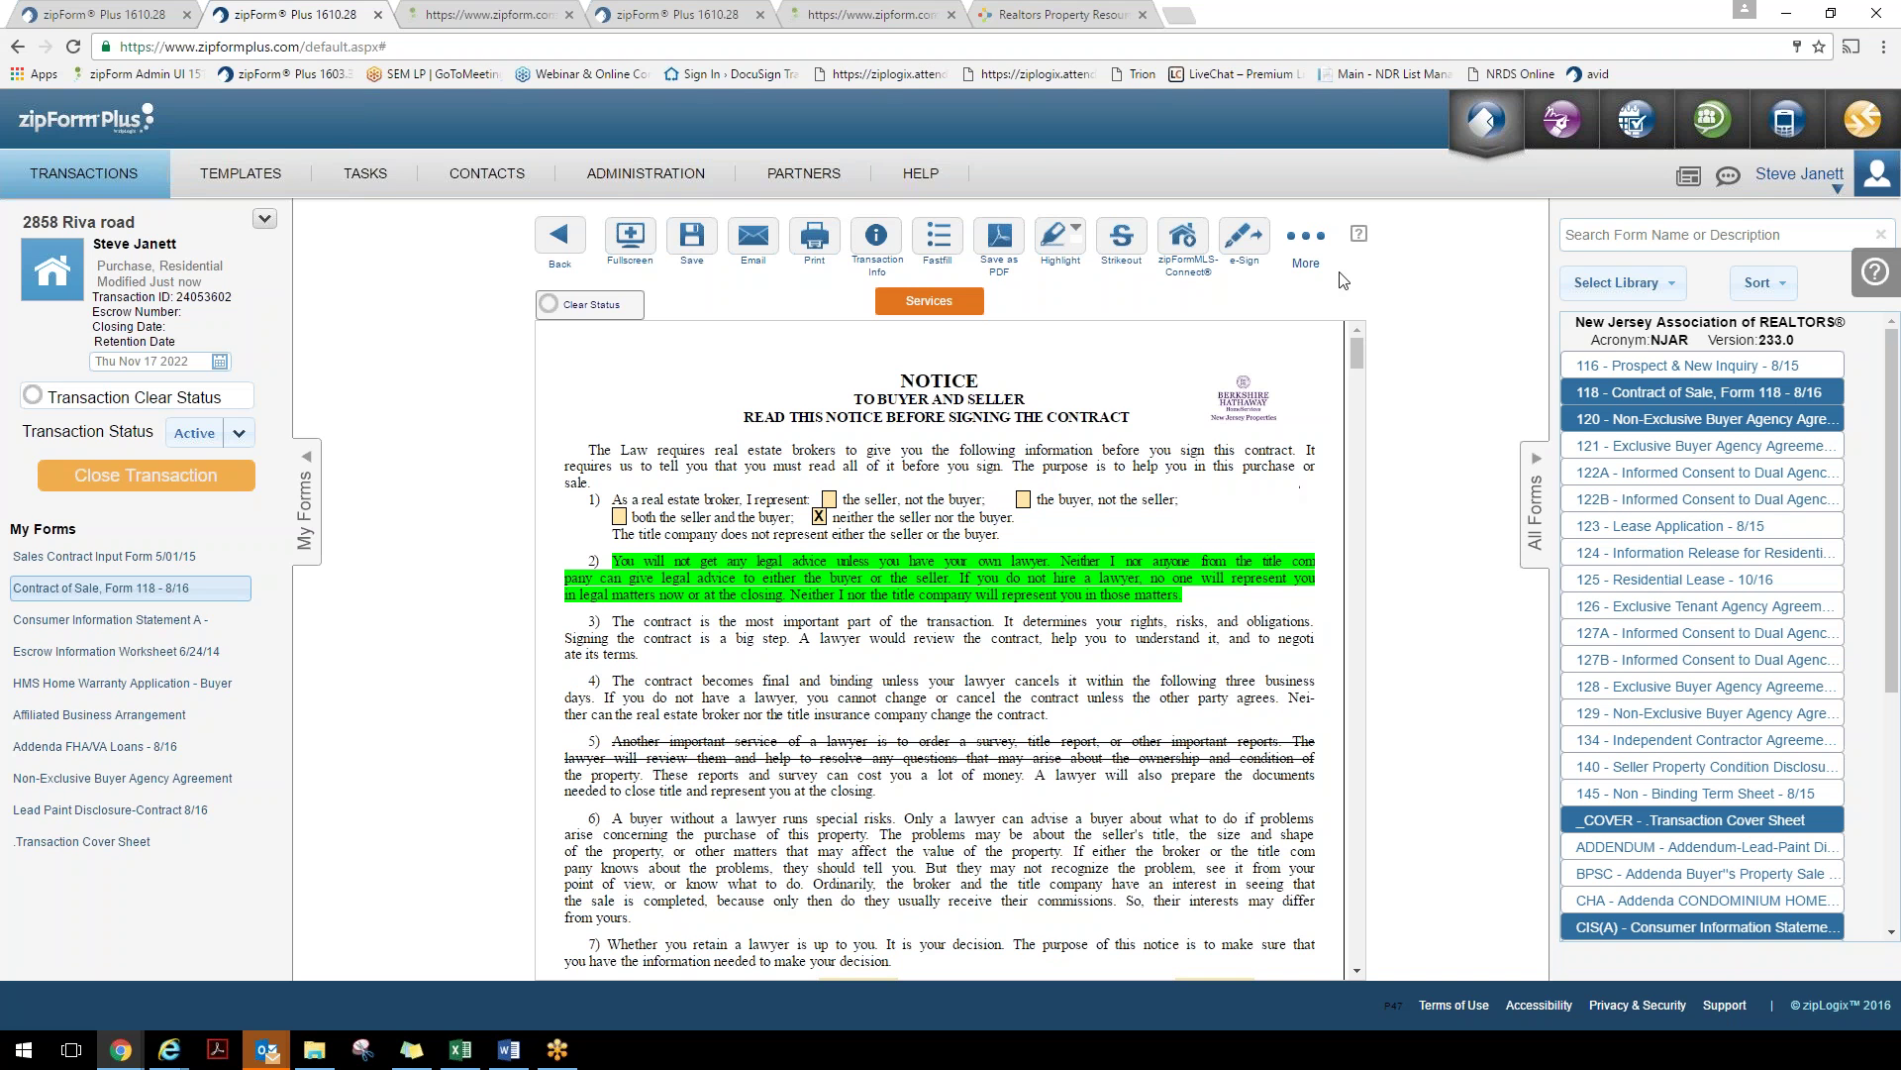
Open the Addenda FHA/VA Loans - 8/16 form at its signature lines and show the Attach Photo options
left_click(1307, 240)
left_click(1318, 253)
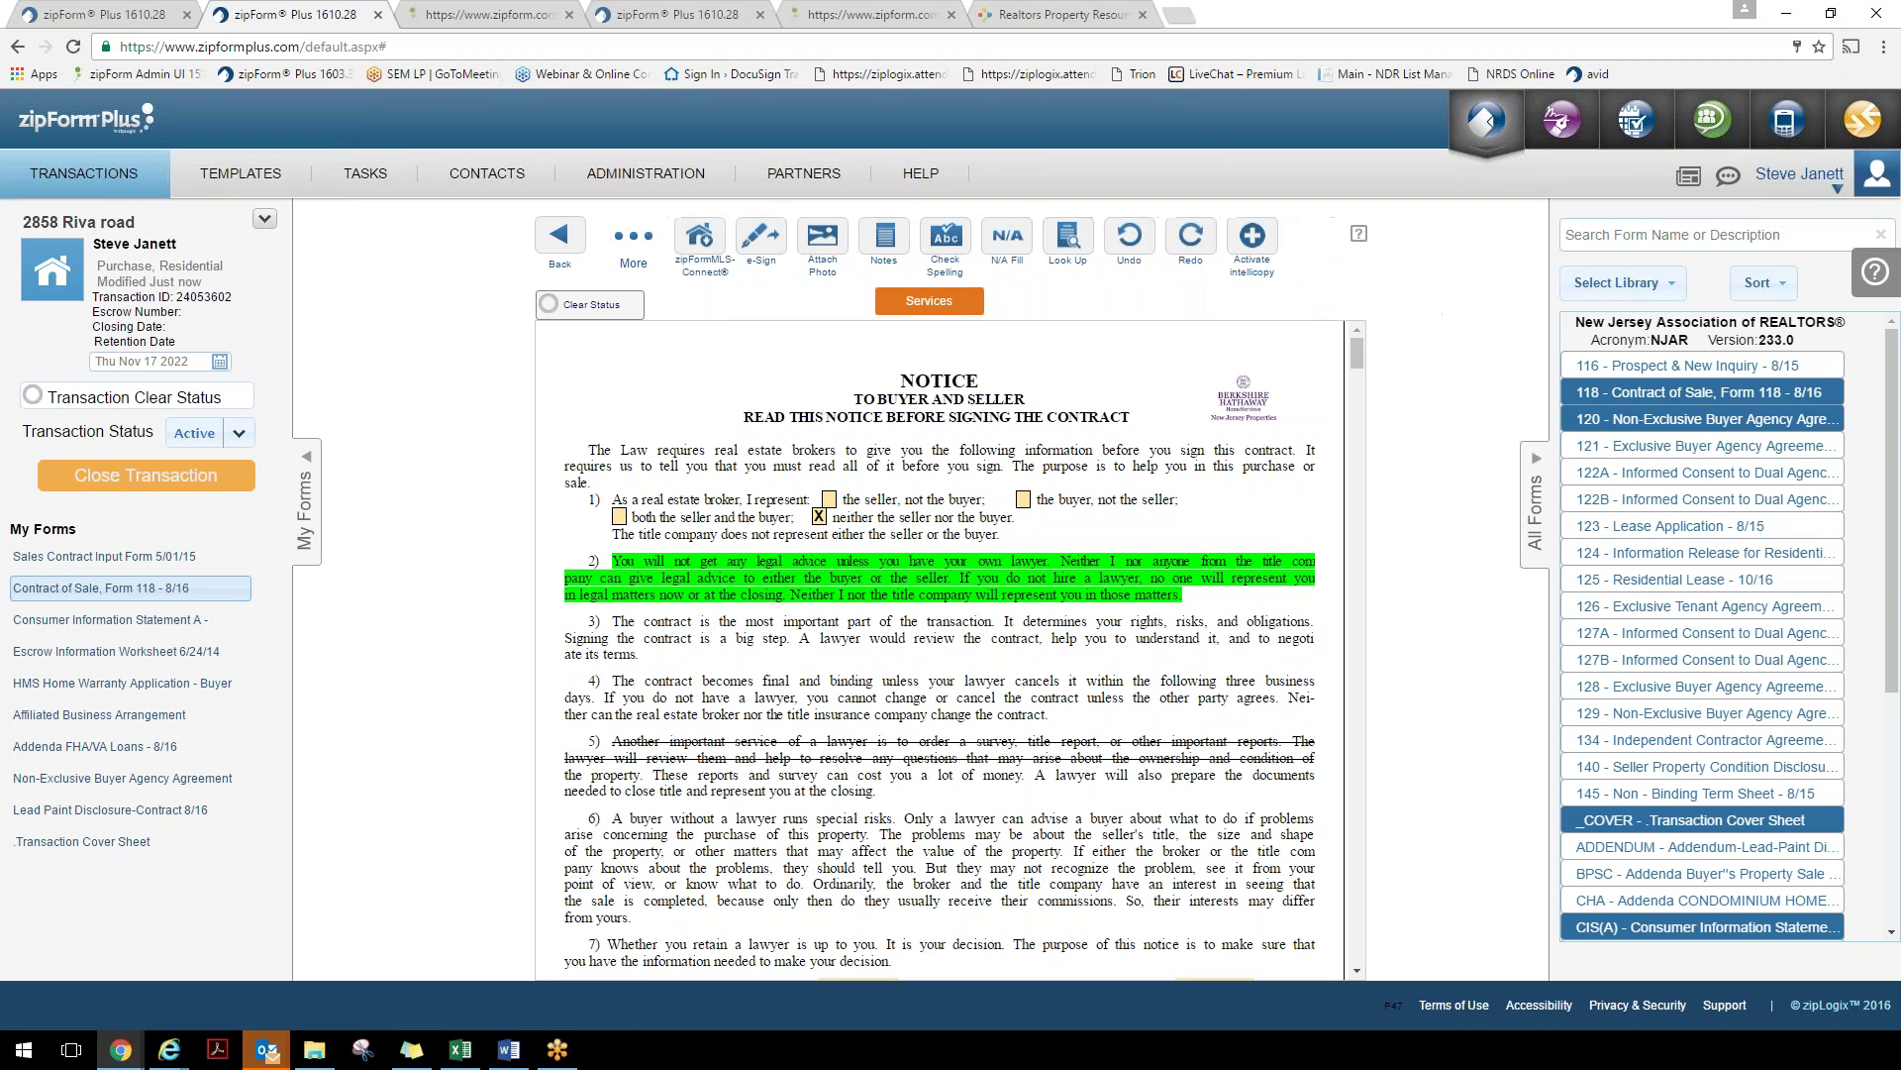
left_click(822, 238)
left_click(94, 746)
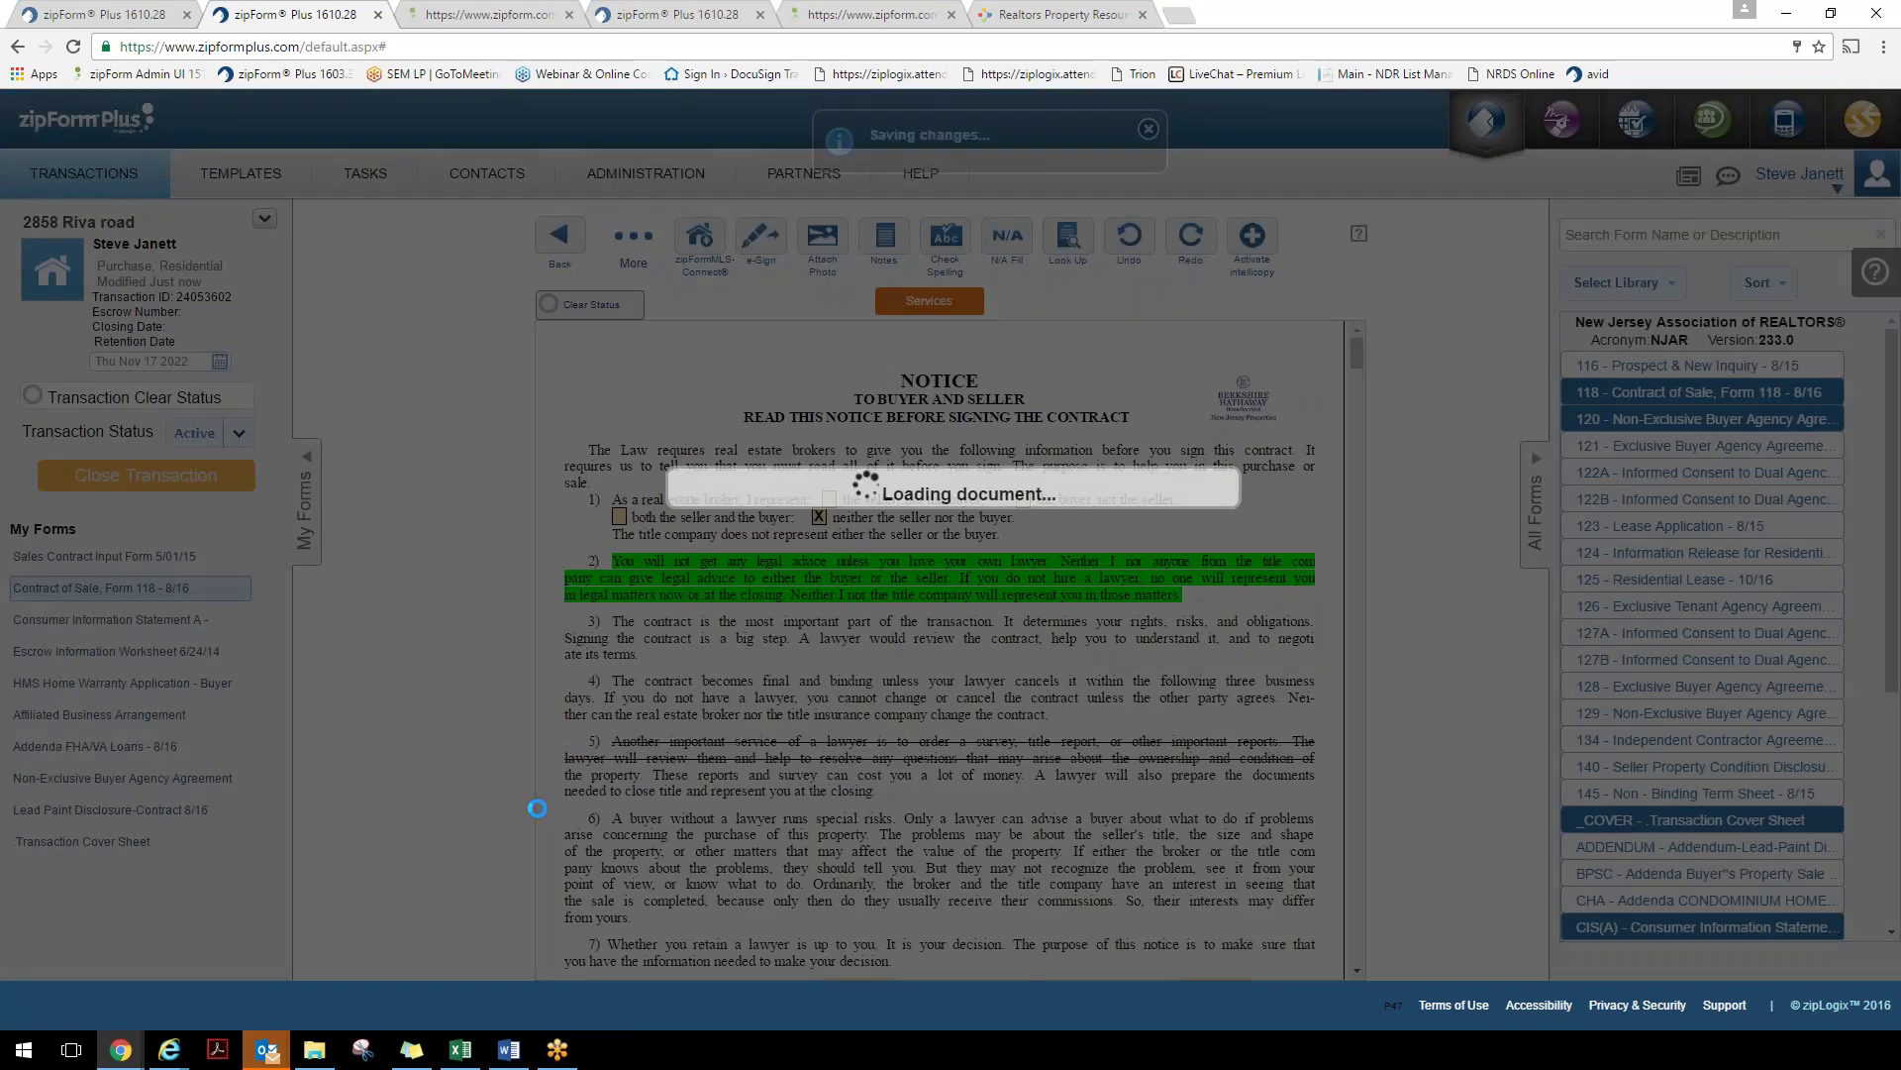
scroll(840, 662, "down", 15)
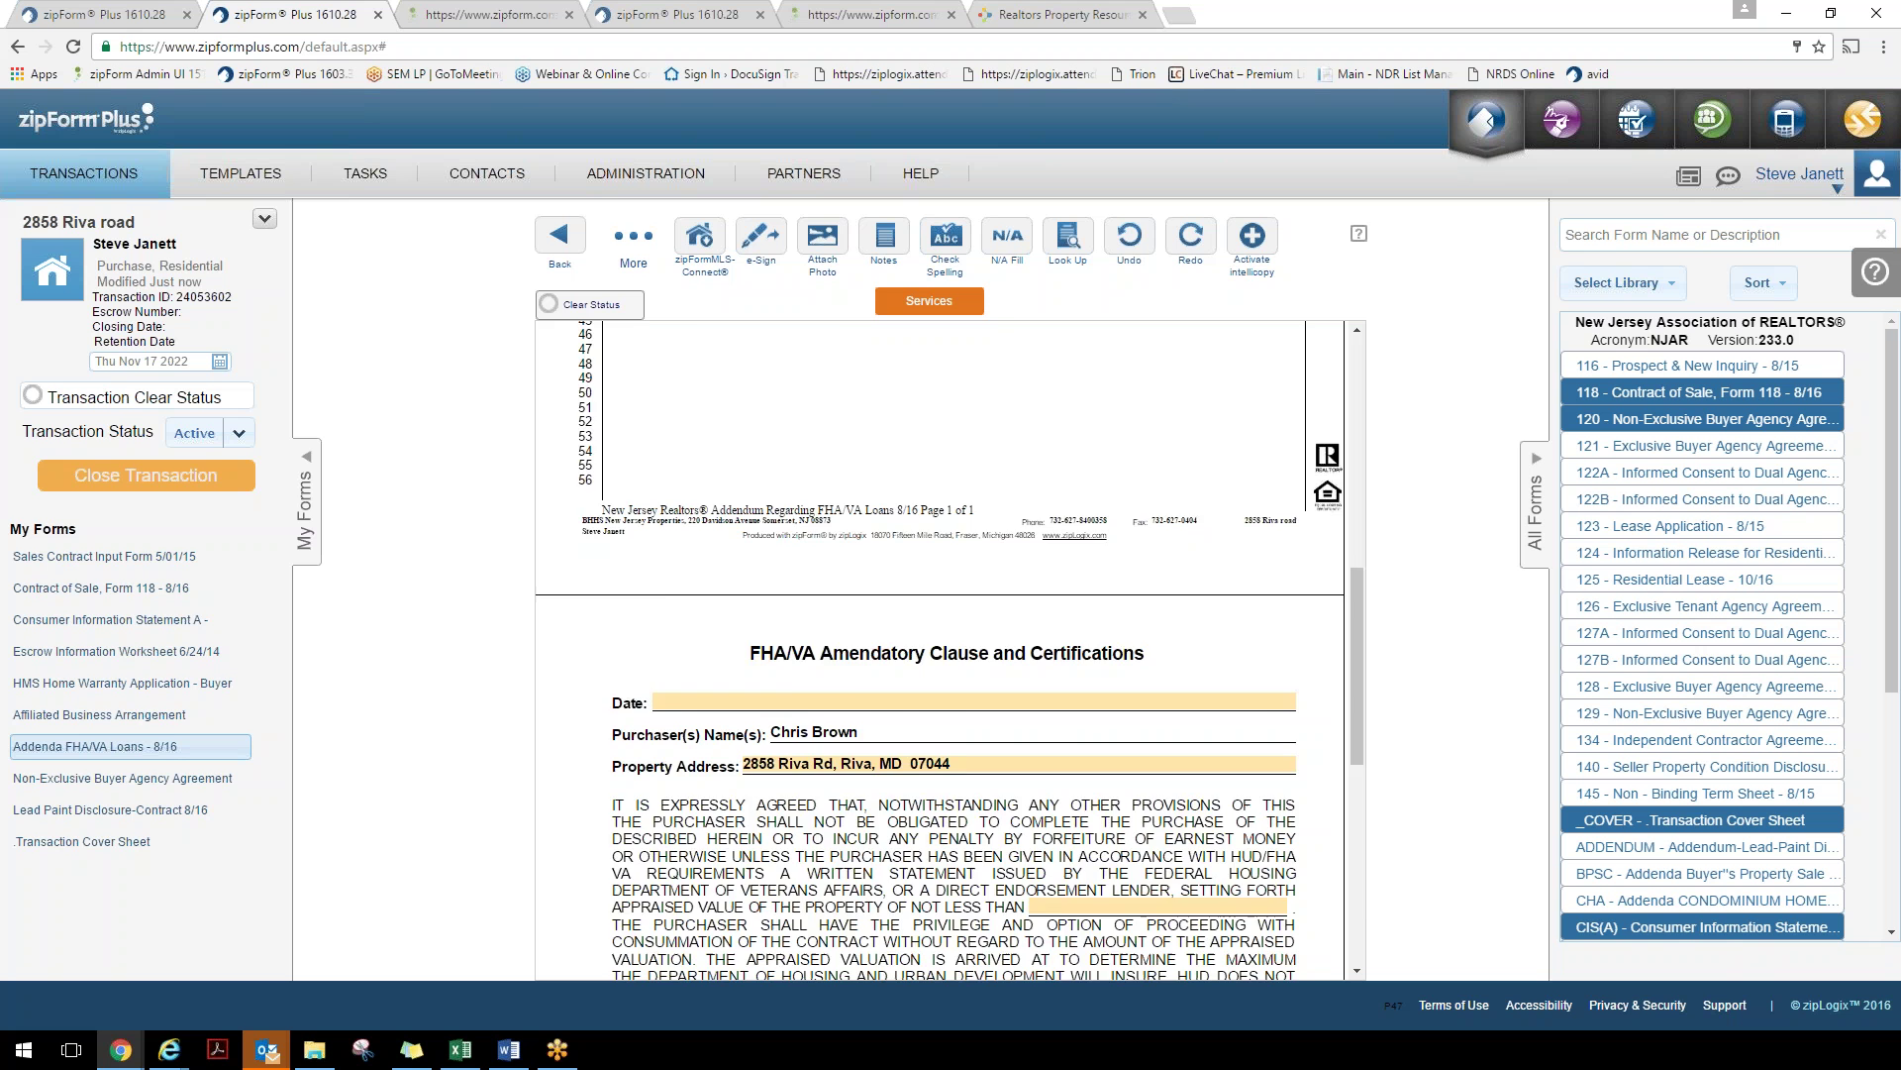
scroll(987, 653, "up", 2)
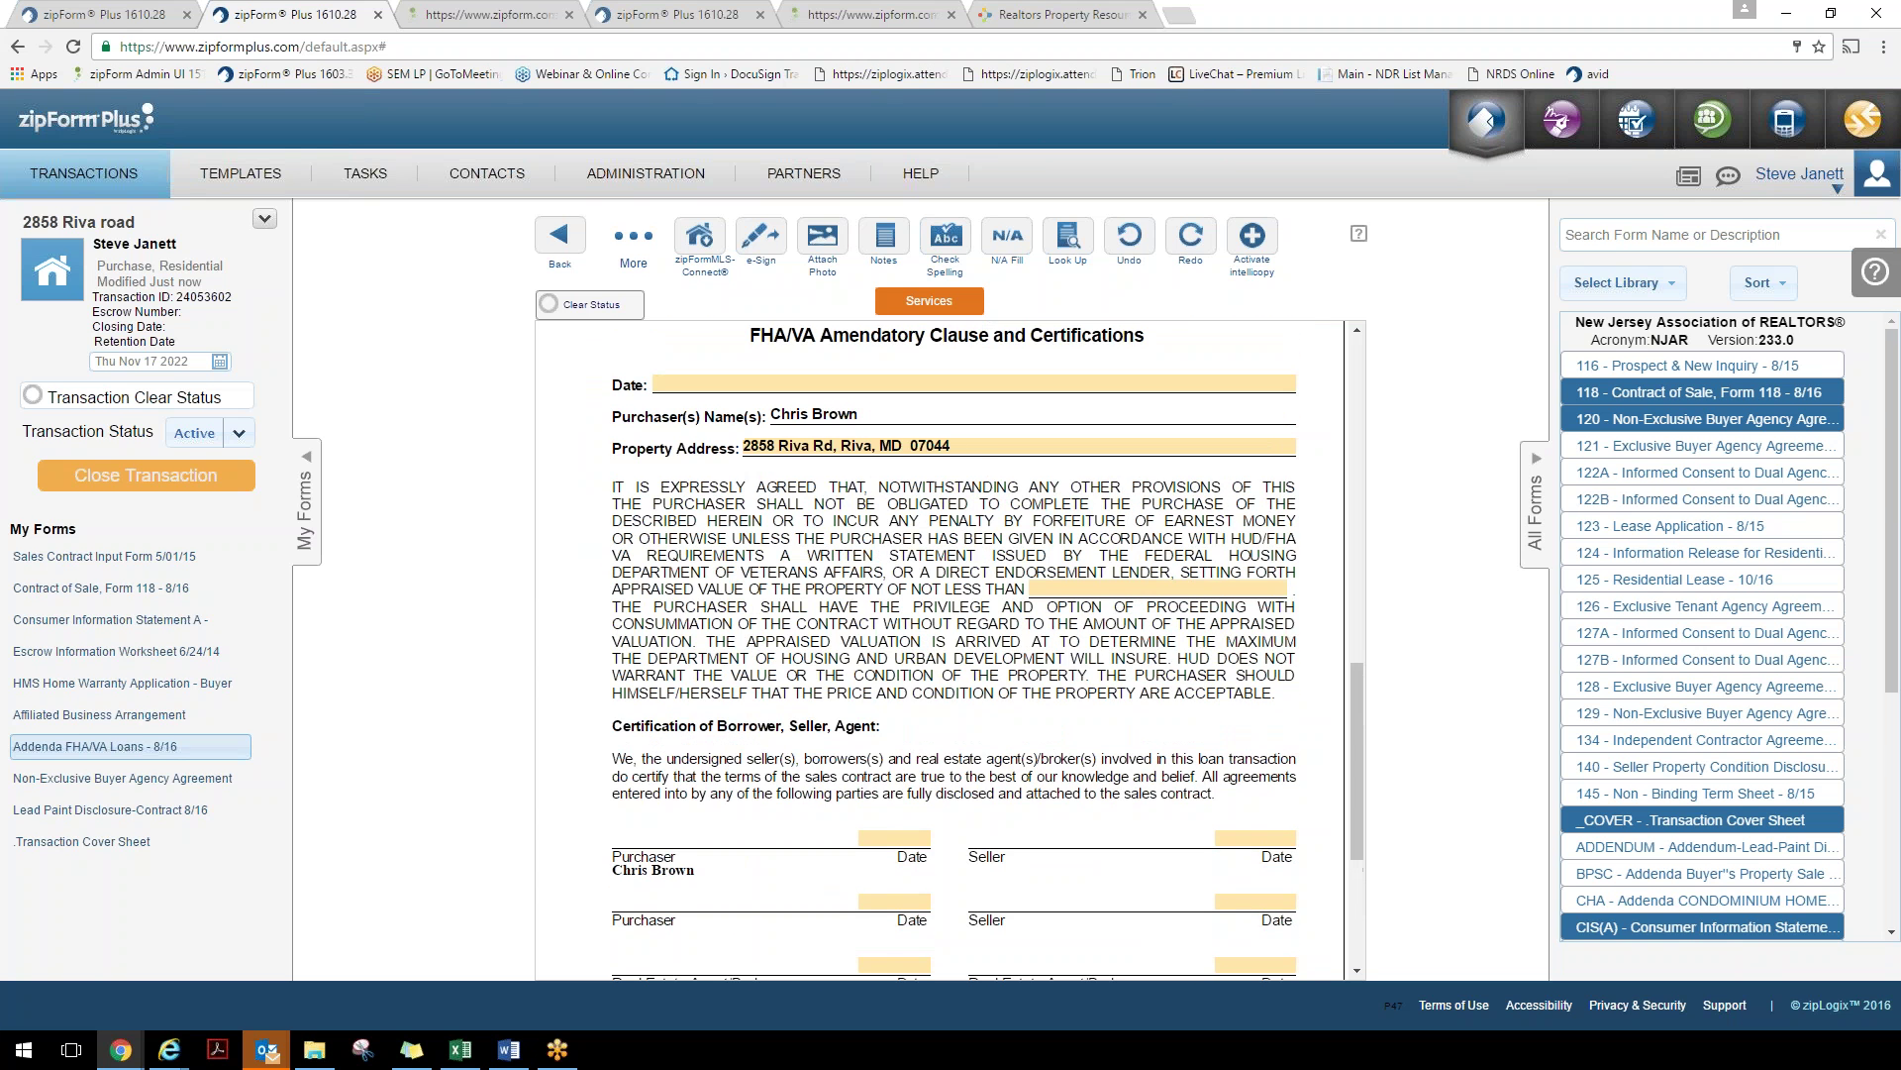
scroll(810, 797, "down", 4)
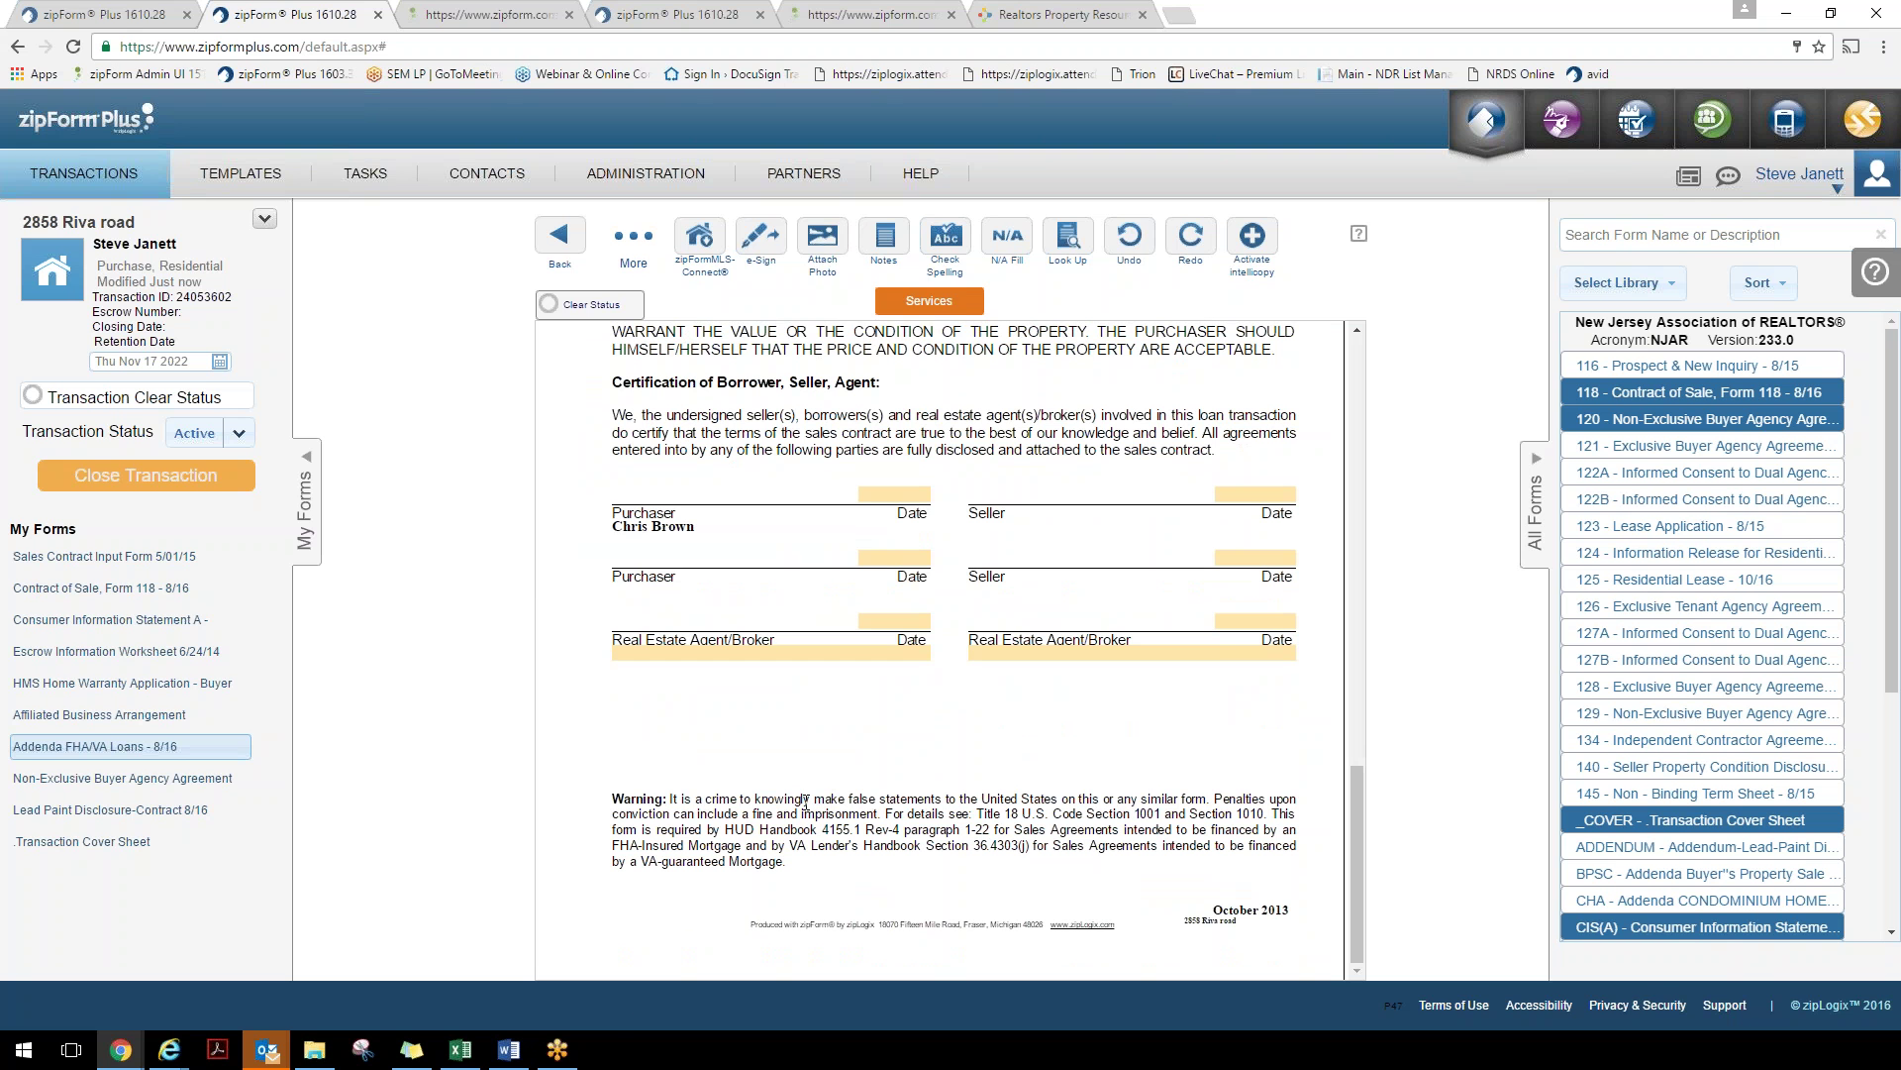
left_click(822, 238)
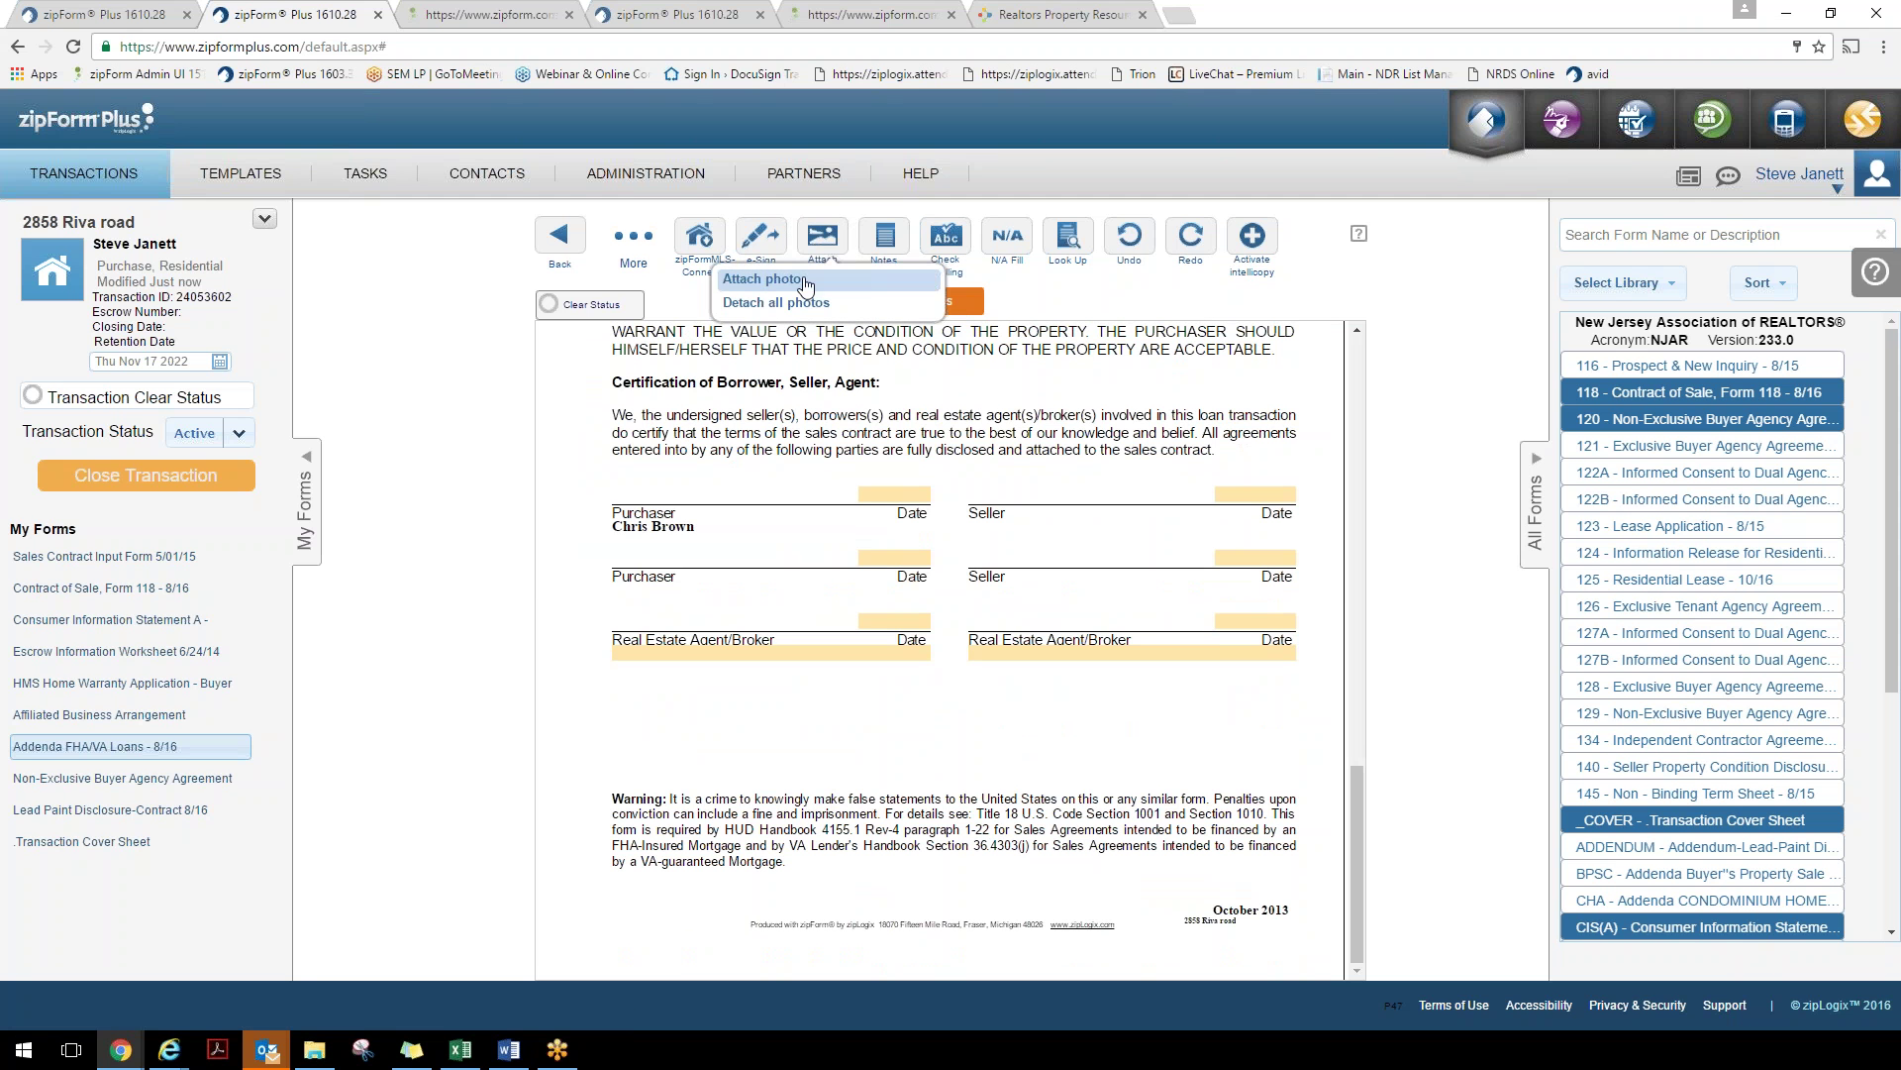
left_click(805, 280)
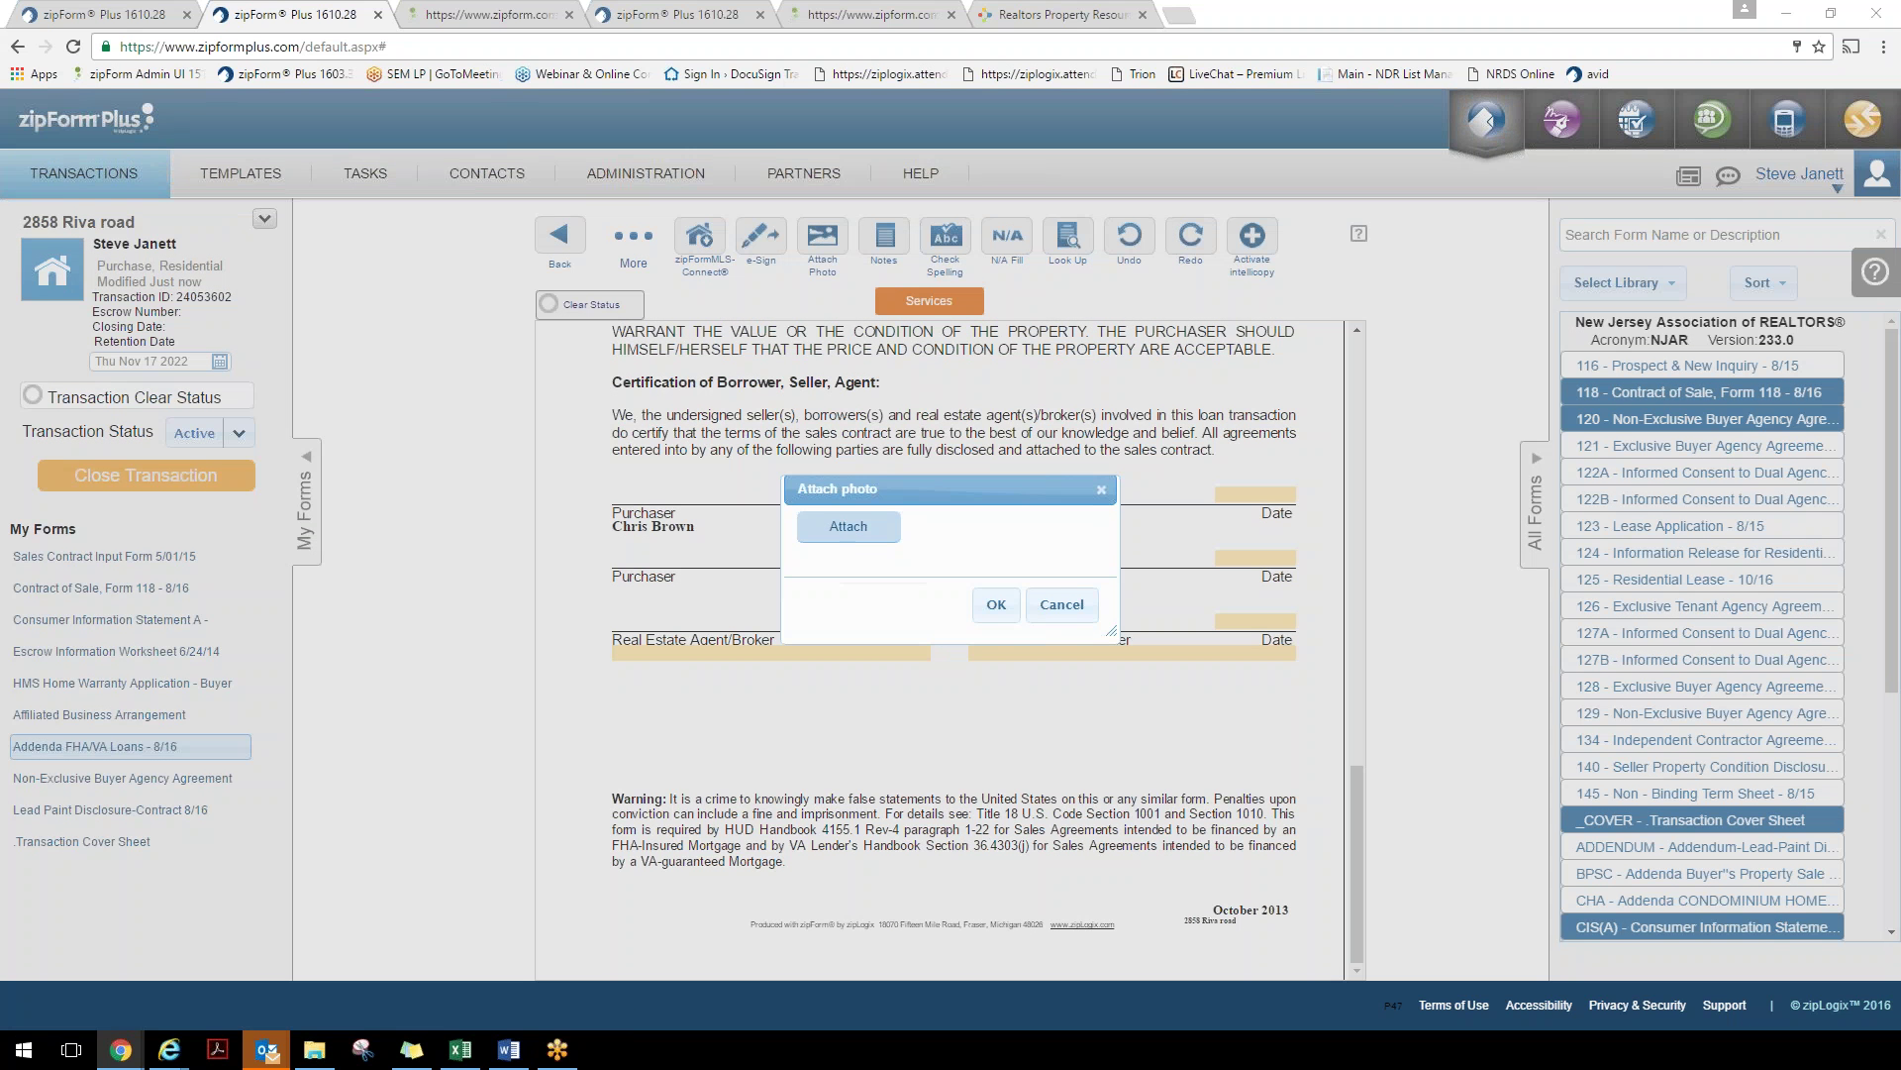
left_click(849, 526)
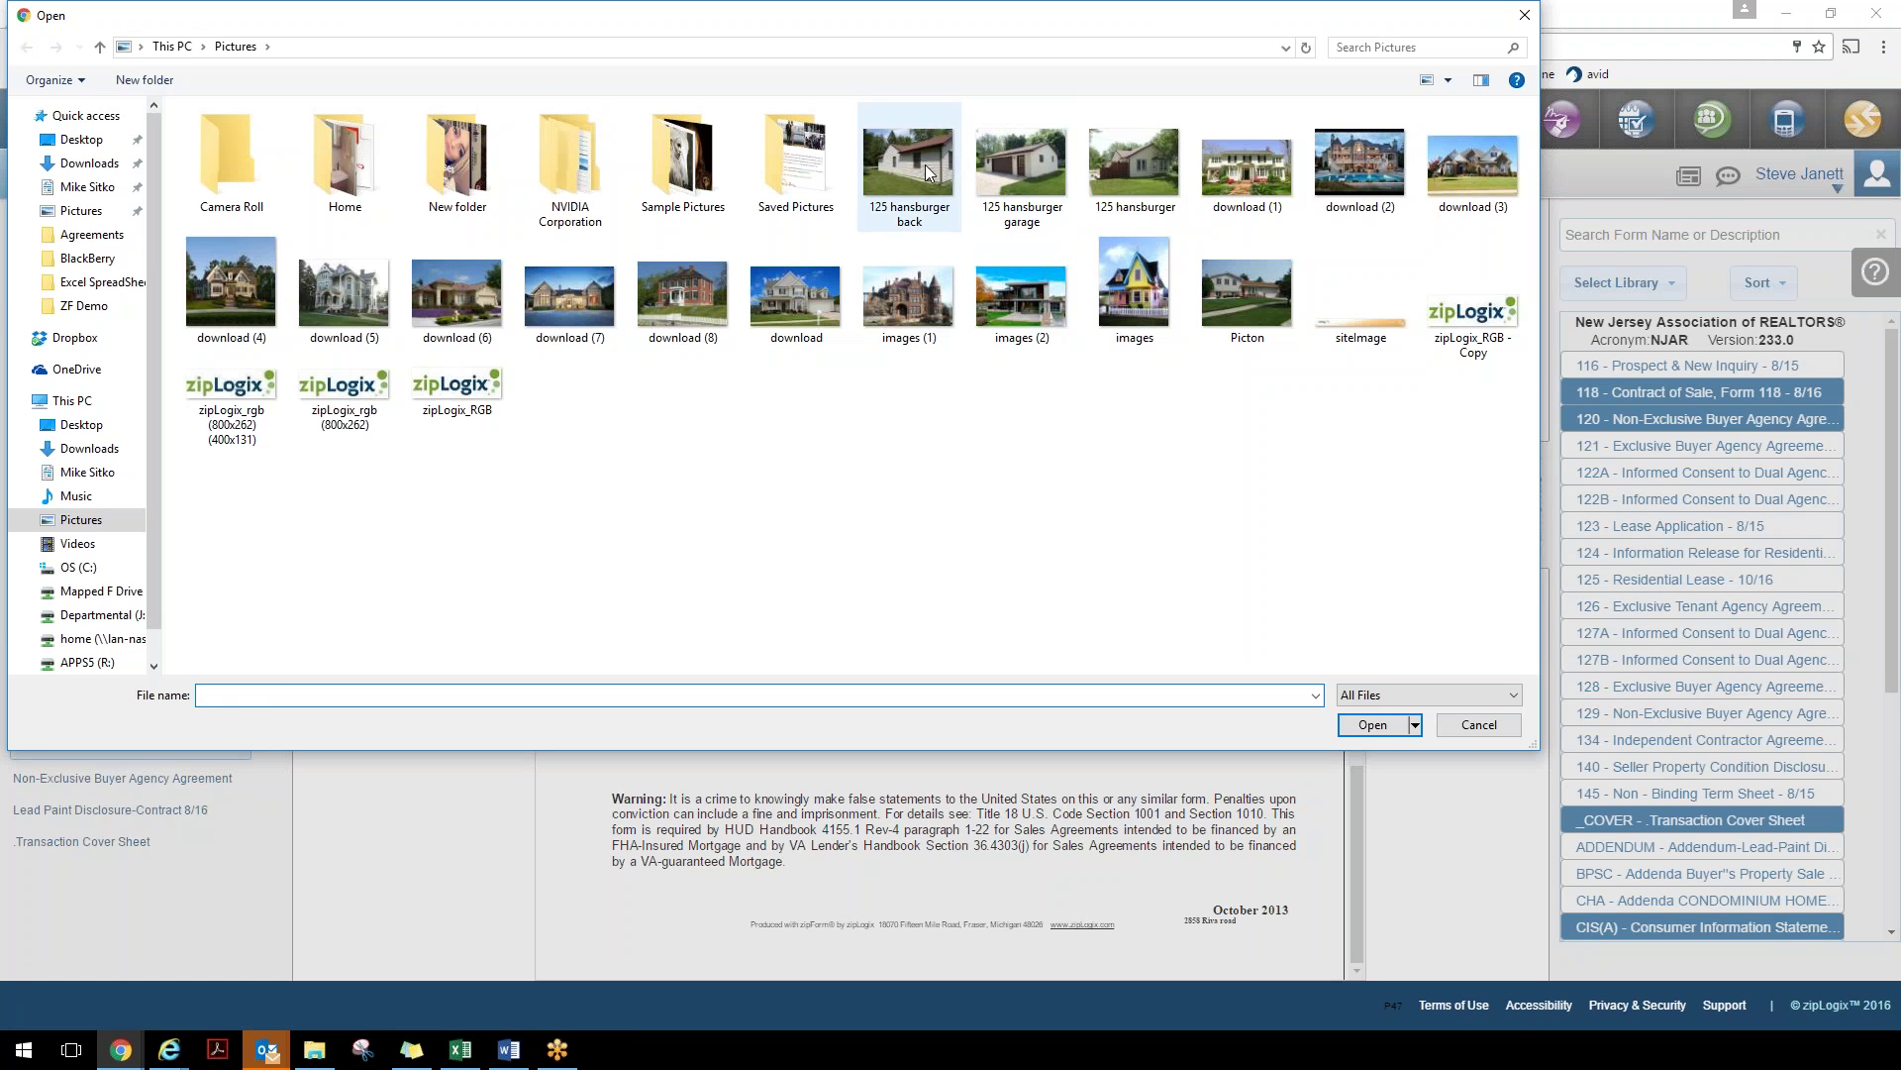
left_click(925, 165)
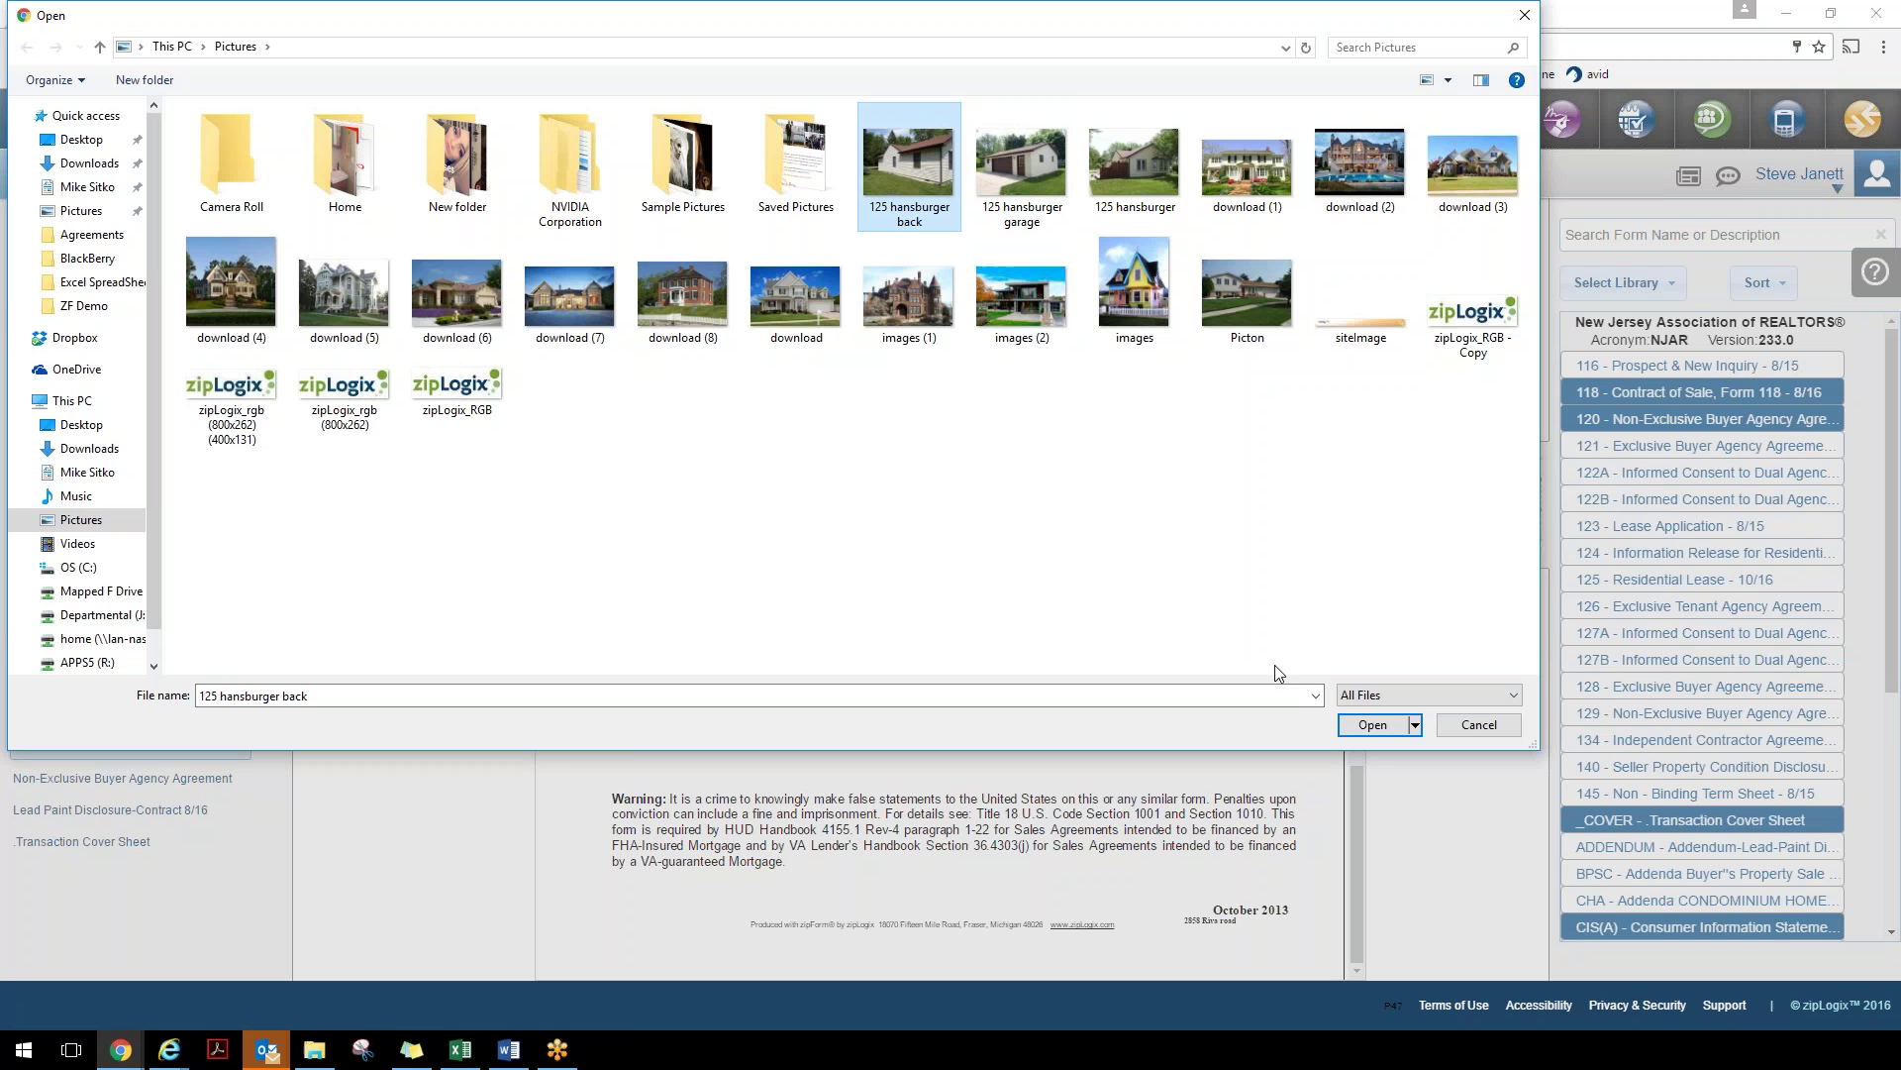
left_click(1373, 725)
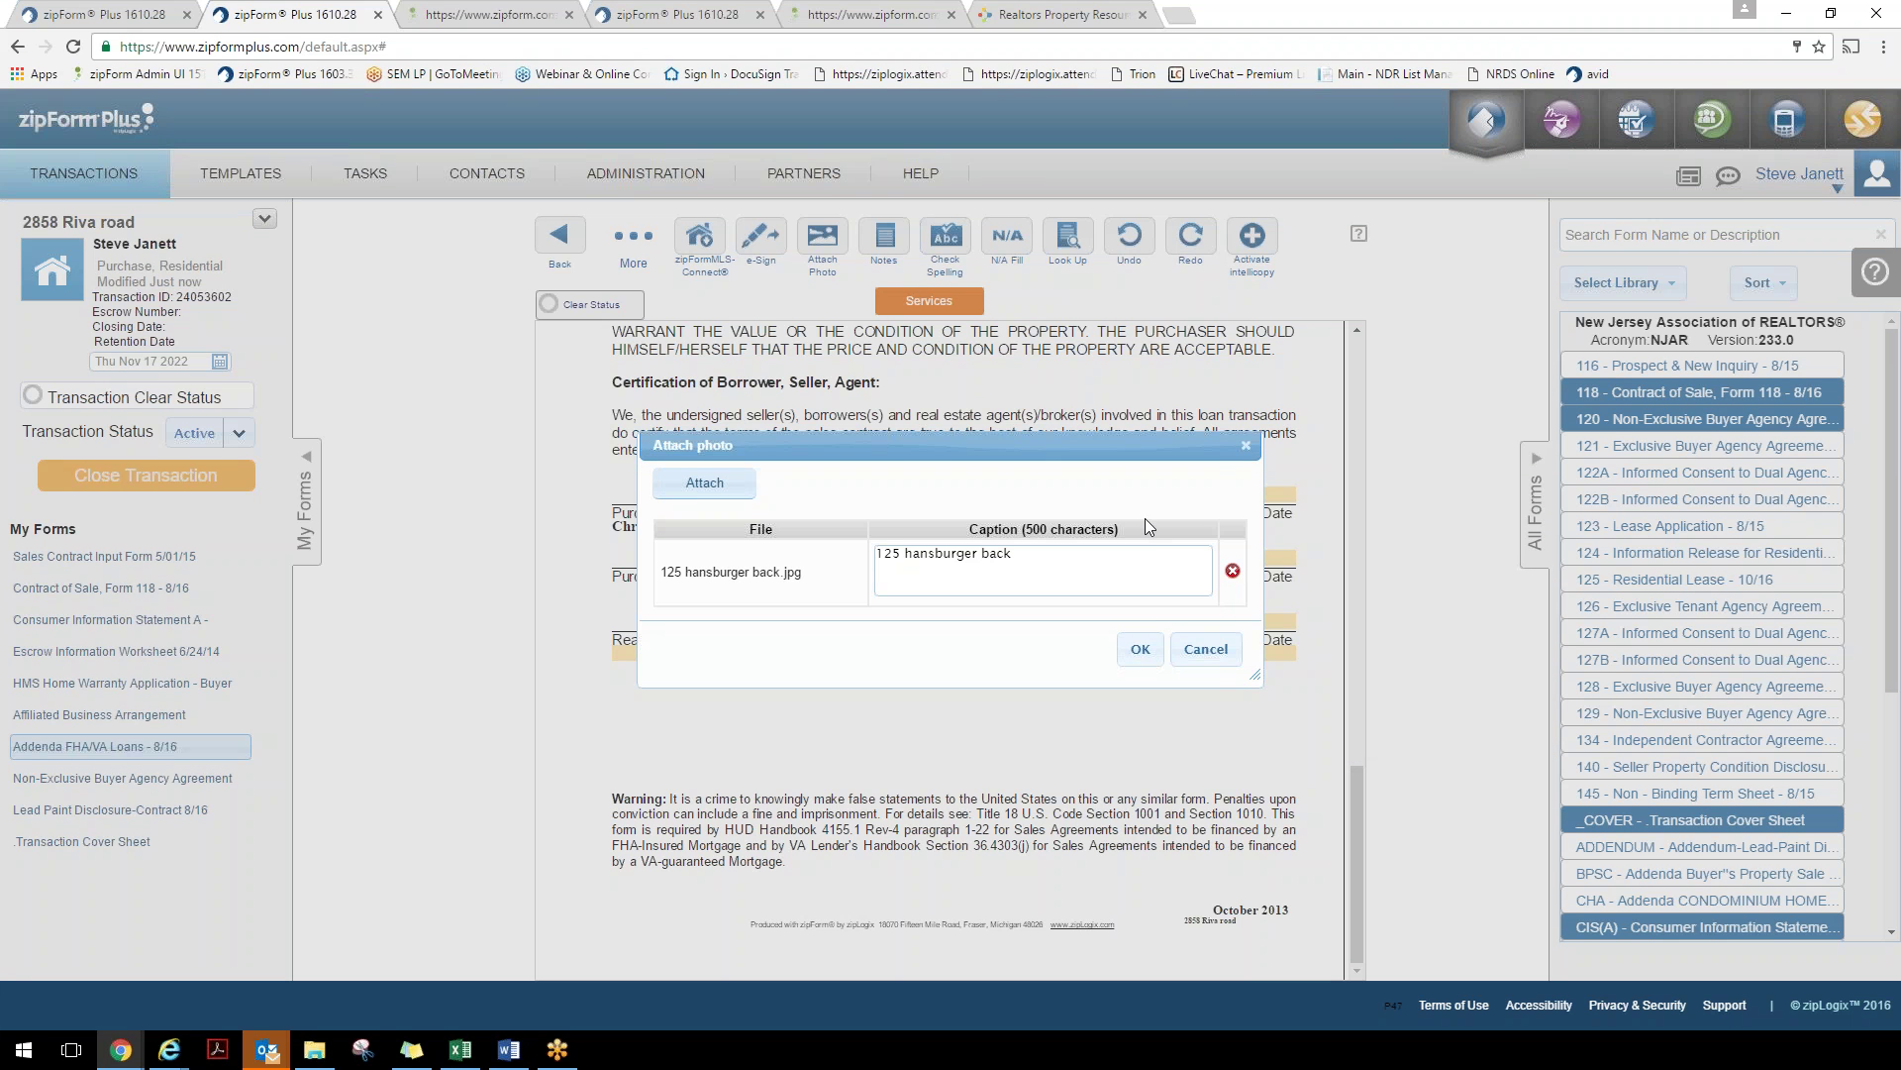
left_click(1148, 658)
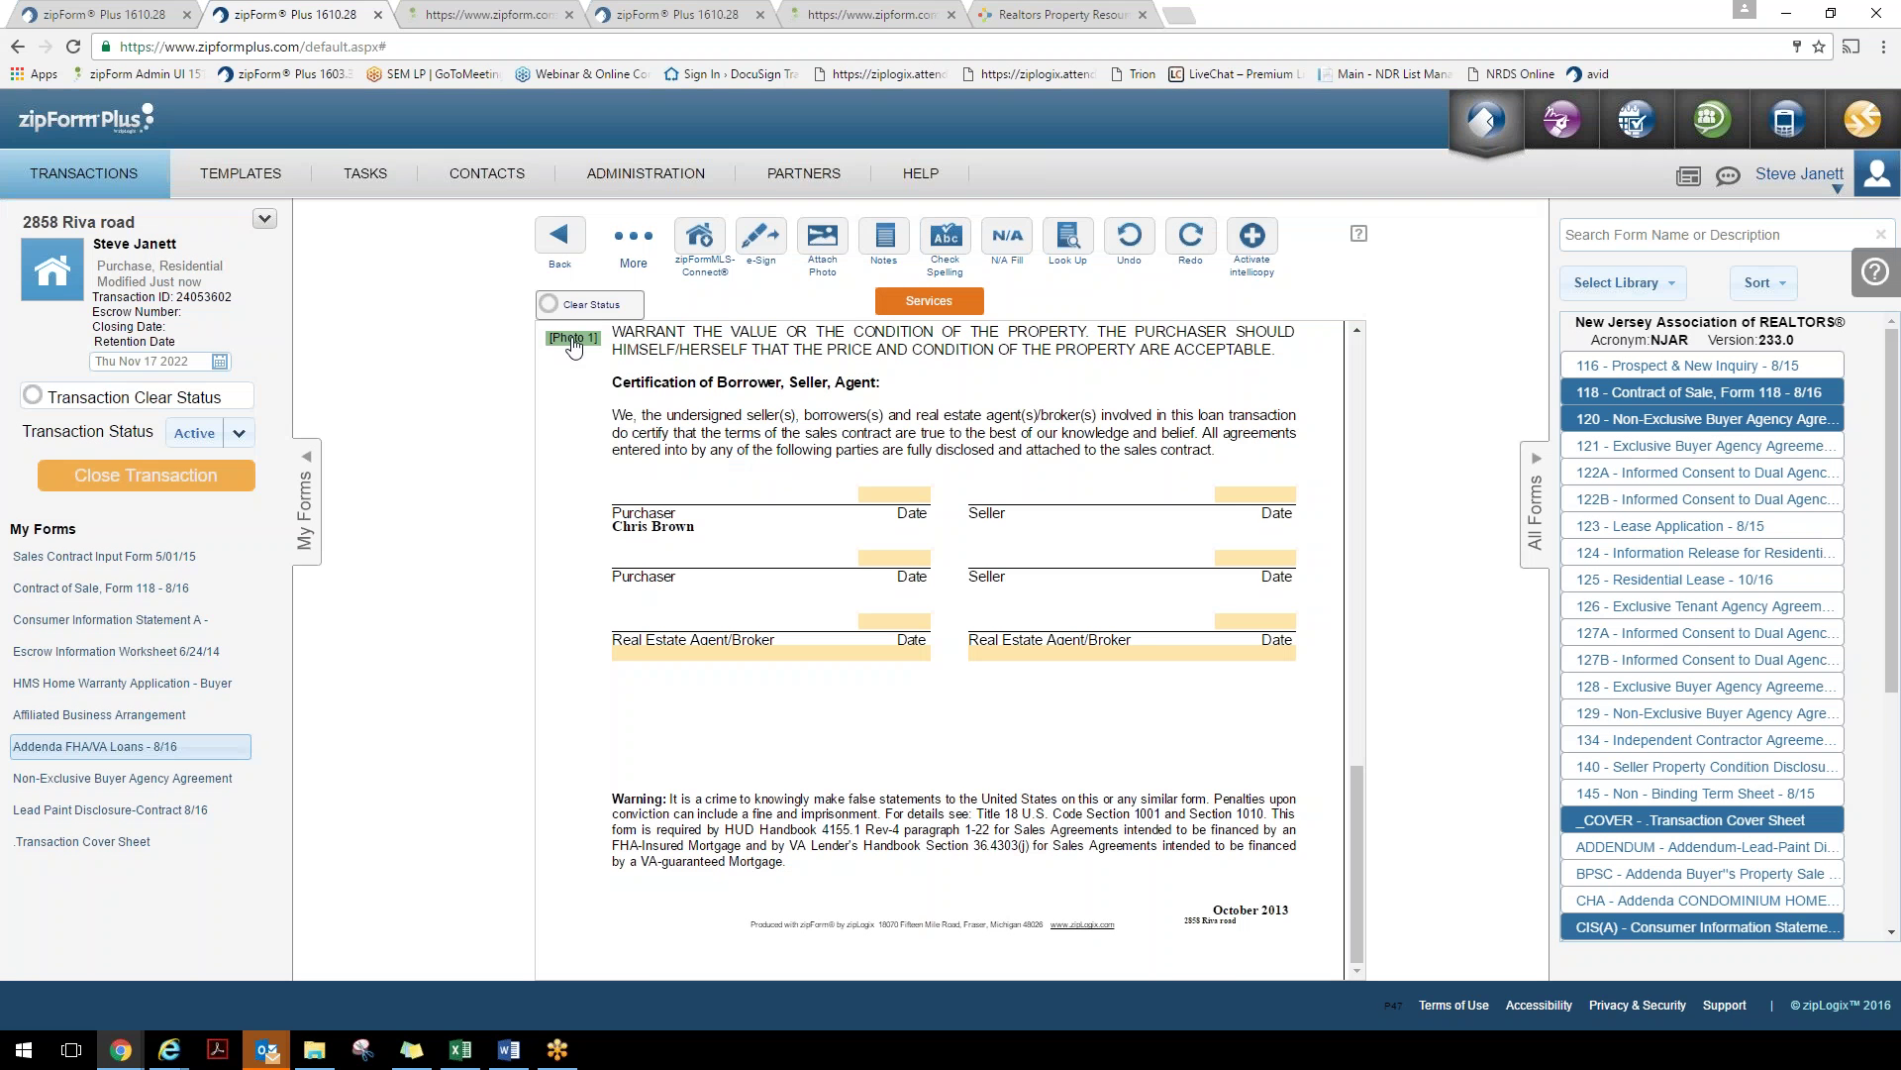
left_click_drag(572, 344, 604, 555)
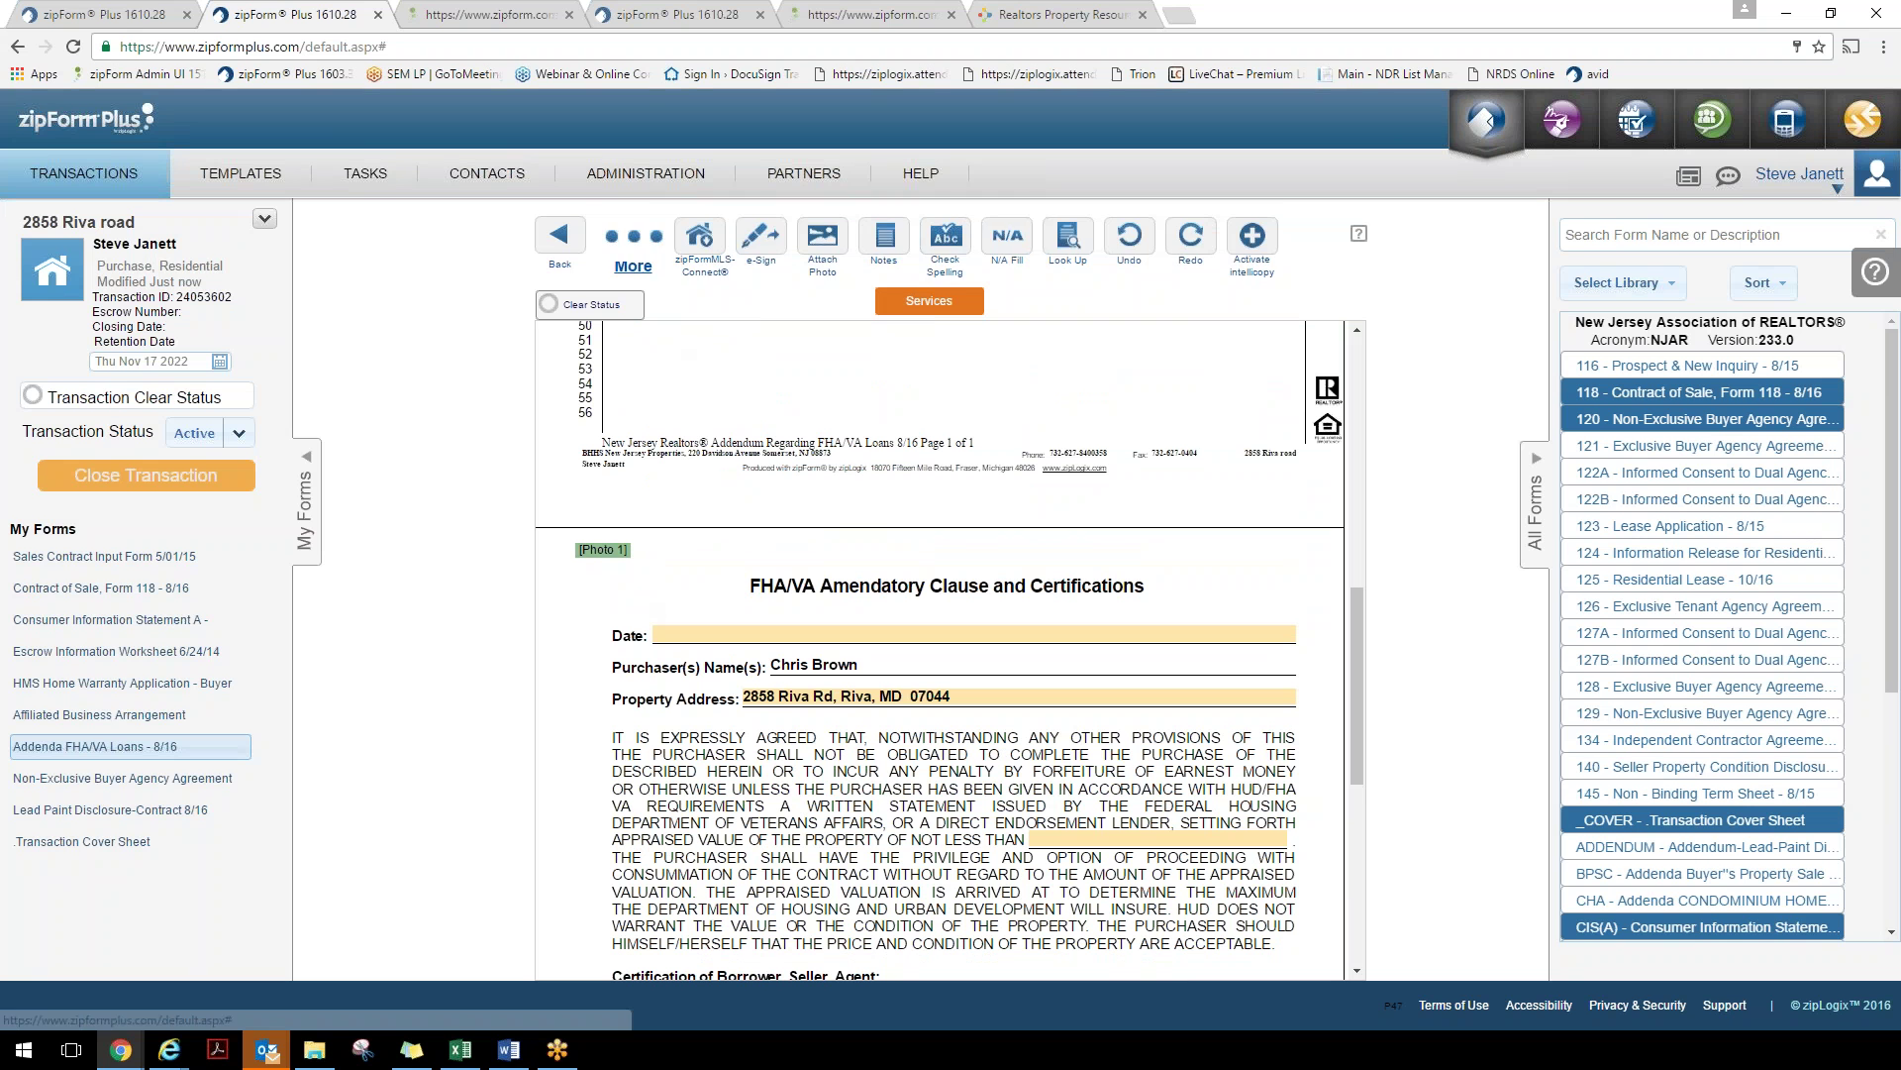
left_click(633, 242)
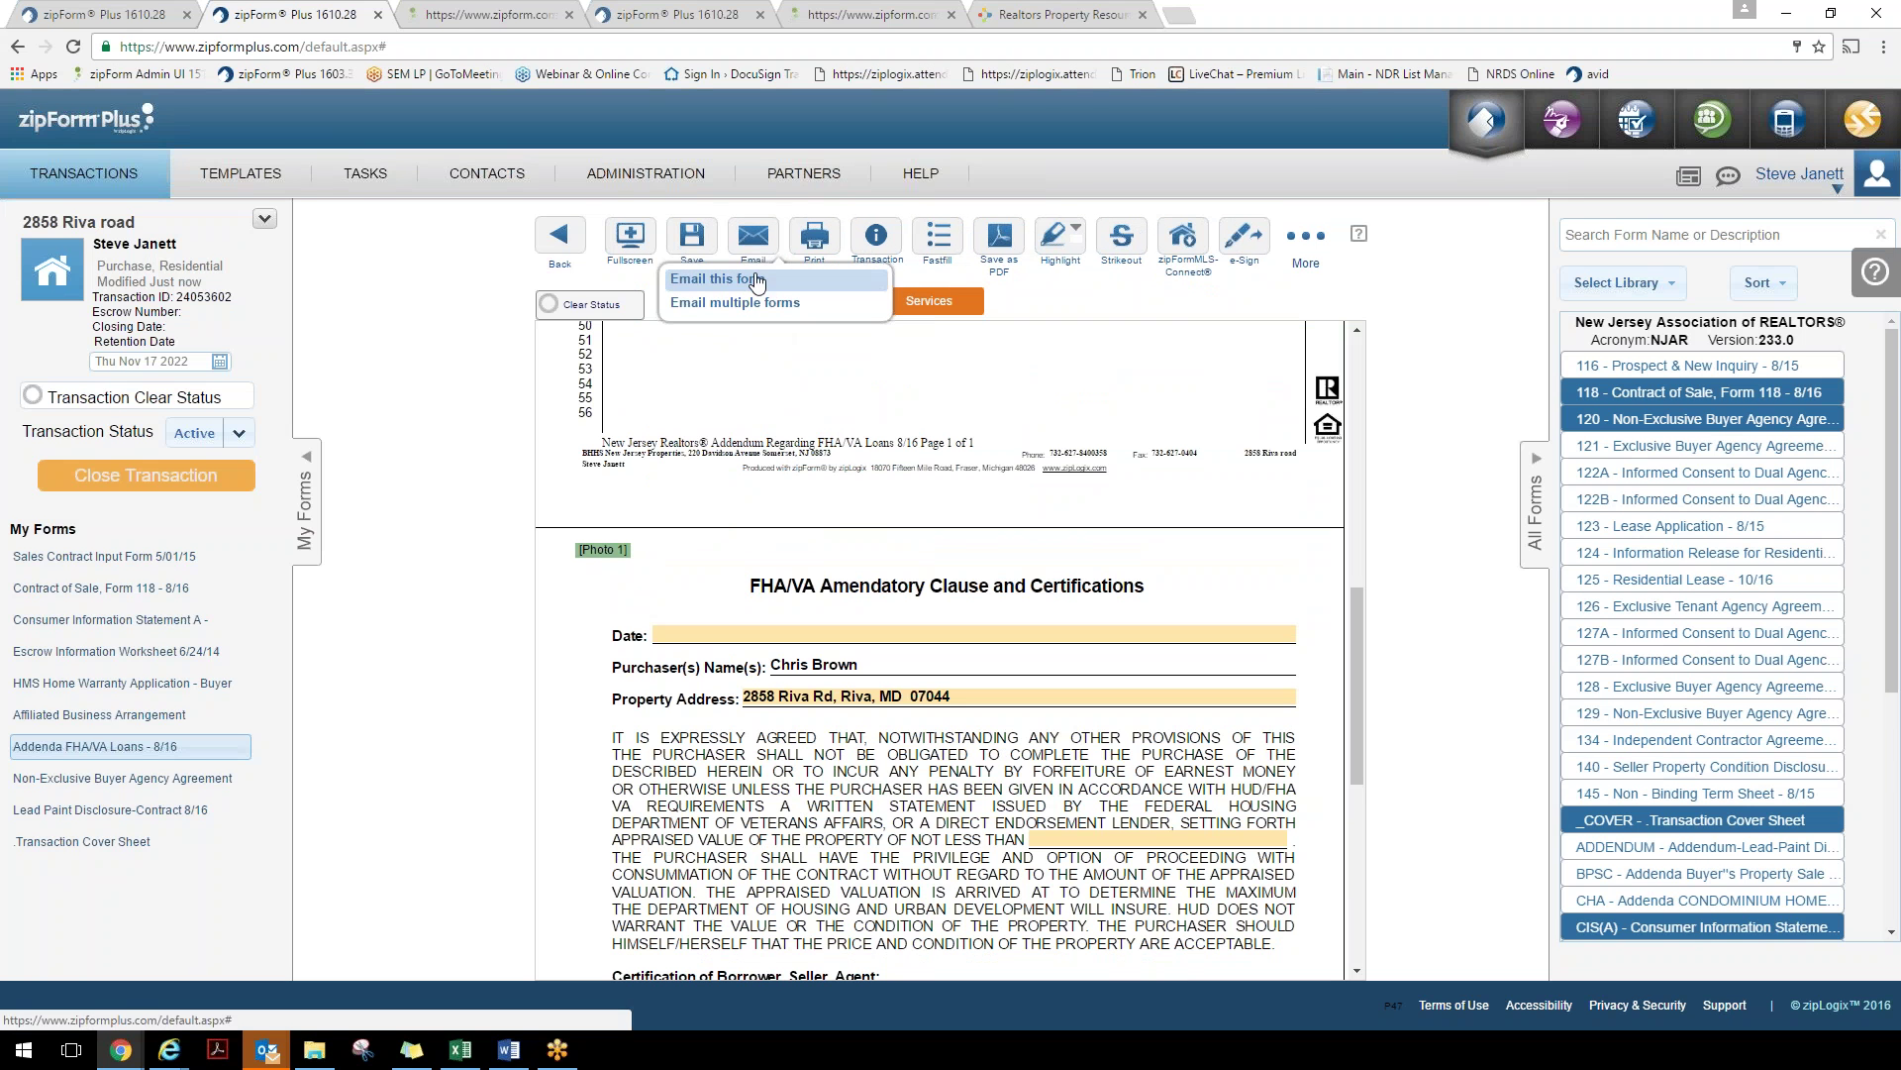
Email the FHA/VA addendum and scroll its PDF preview down to the page 3 house photo
left_click(757, 279)
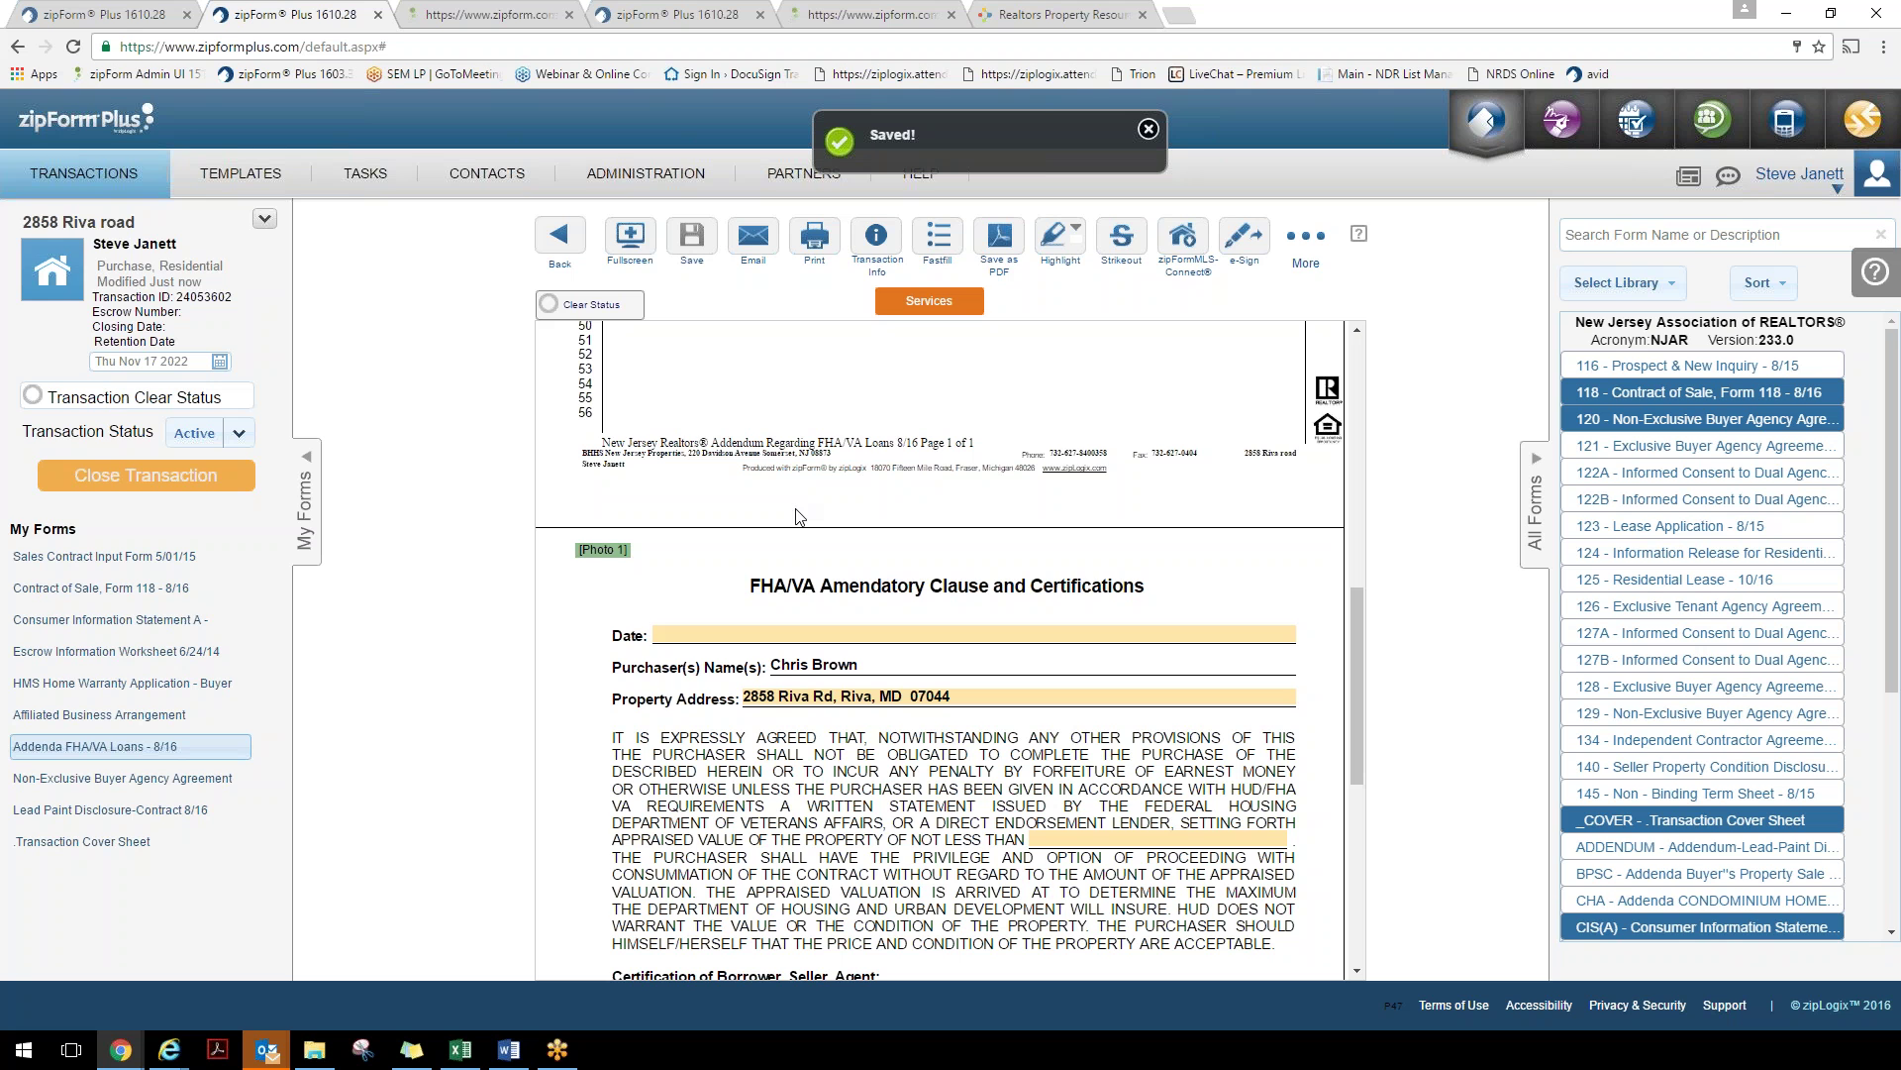
scroll(871, 713, "down", 15)
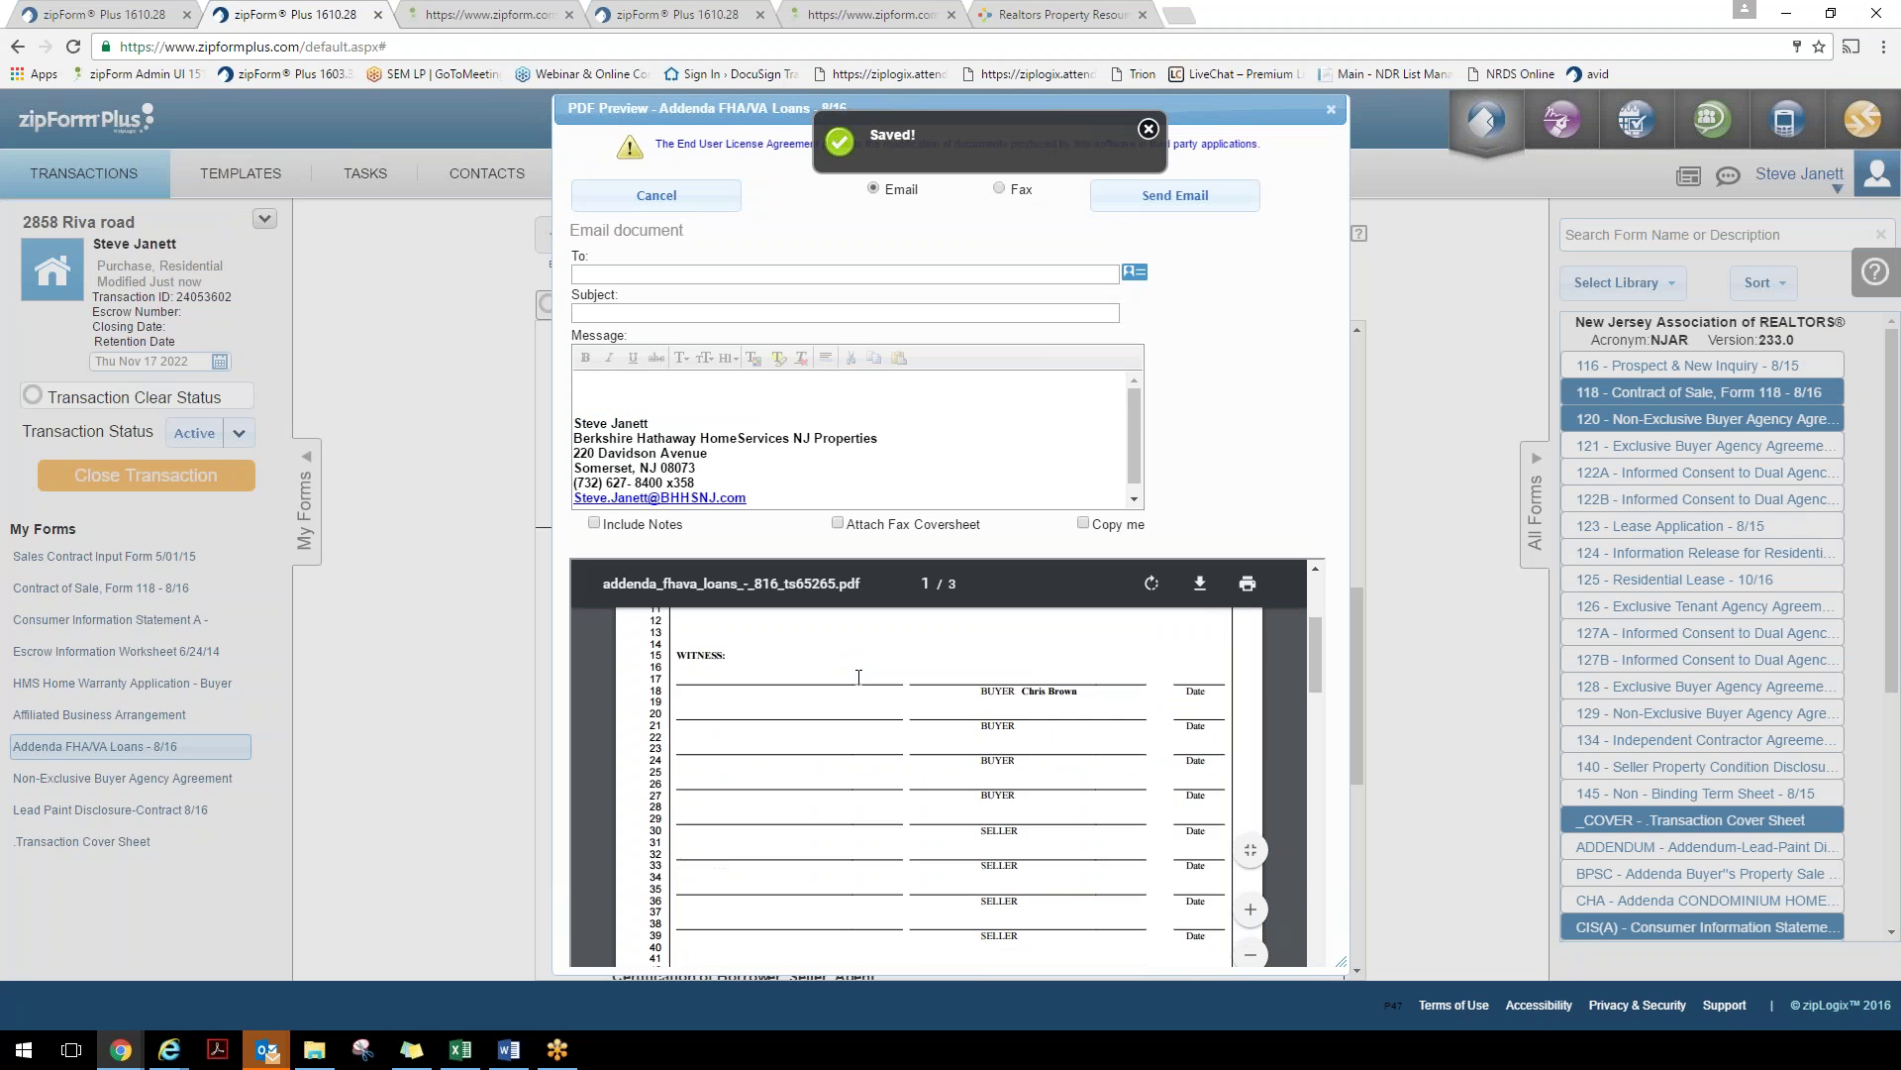
scroll(872, 713, "down", 5)
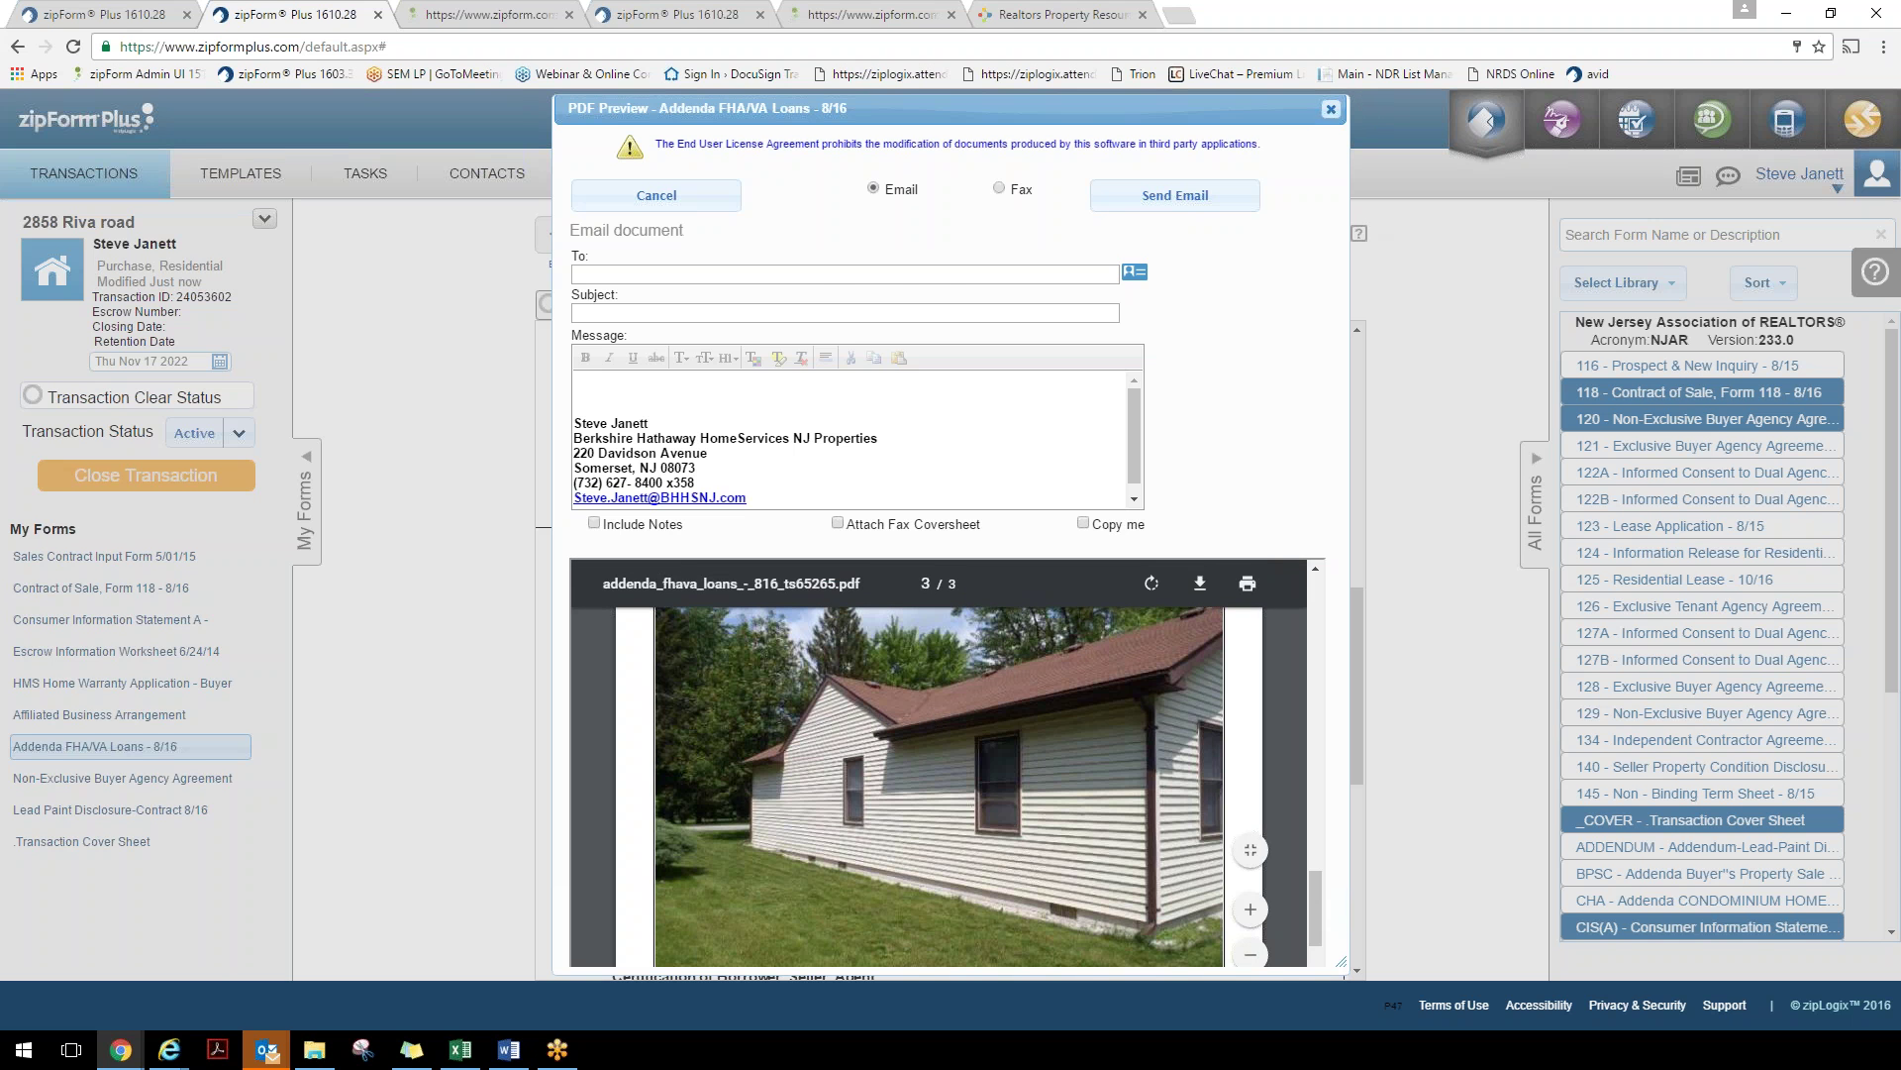
Close the email preview, reopen Contract of Sale Form 118, then return to the document grid
left_click(1327, 110)
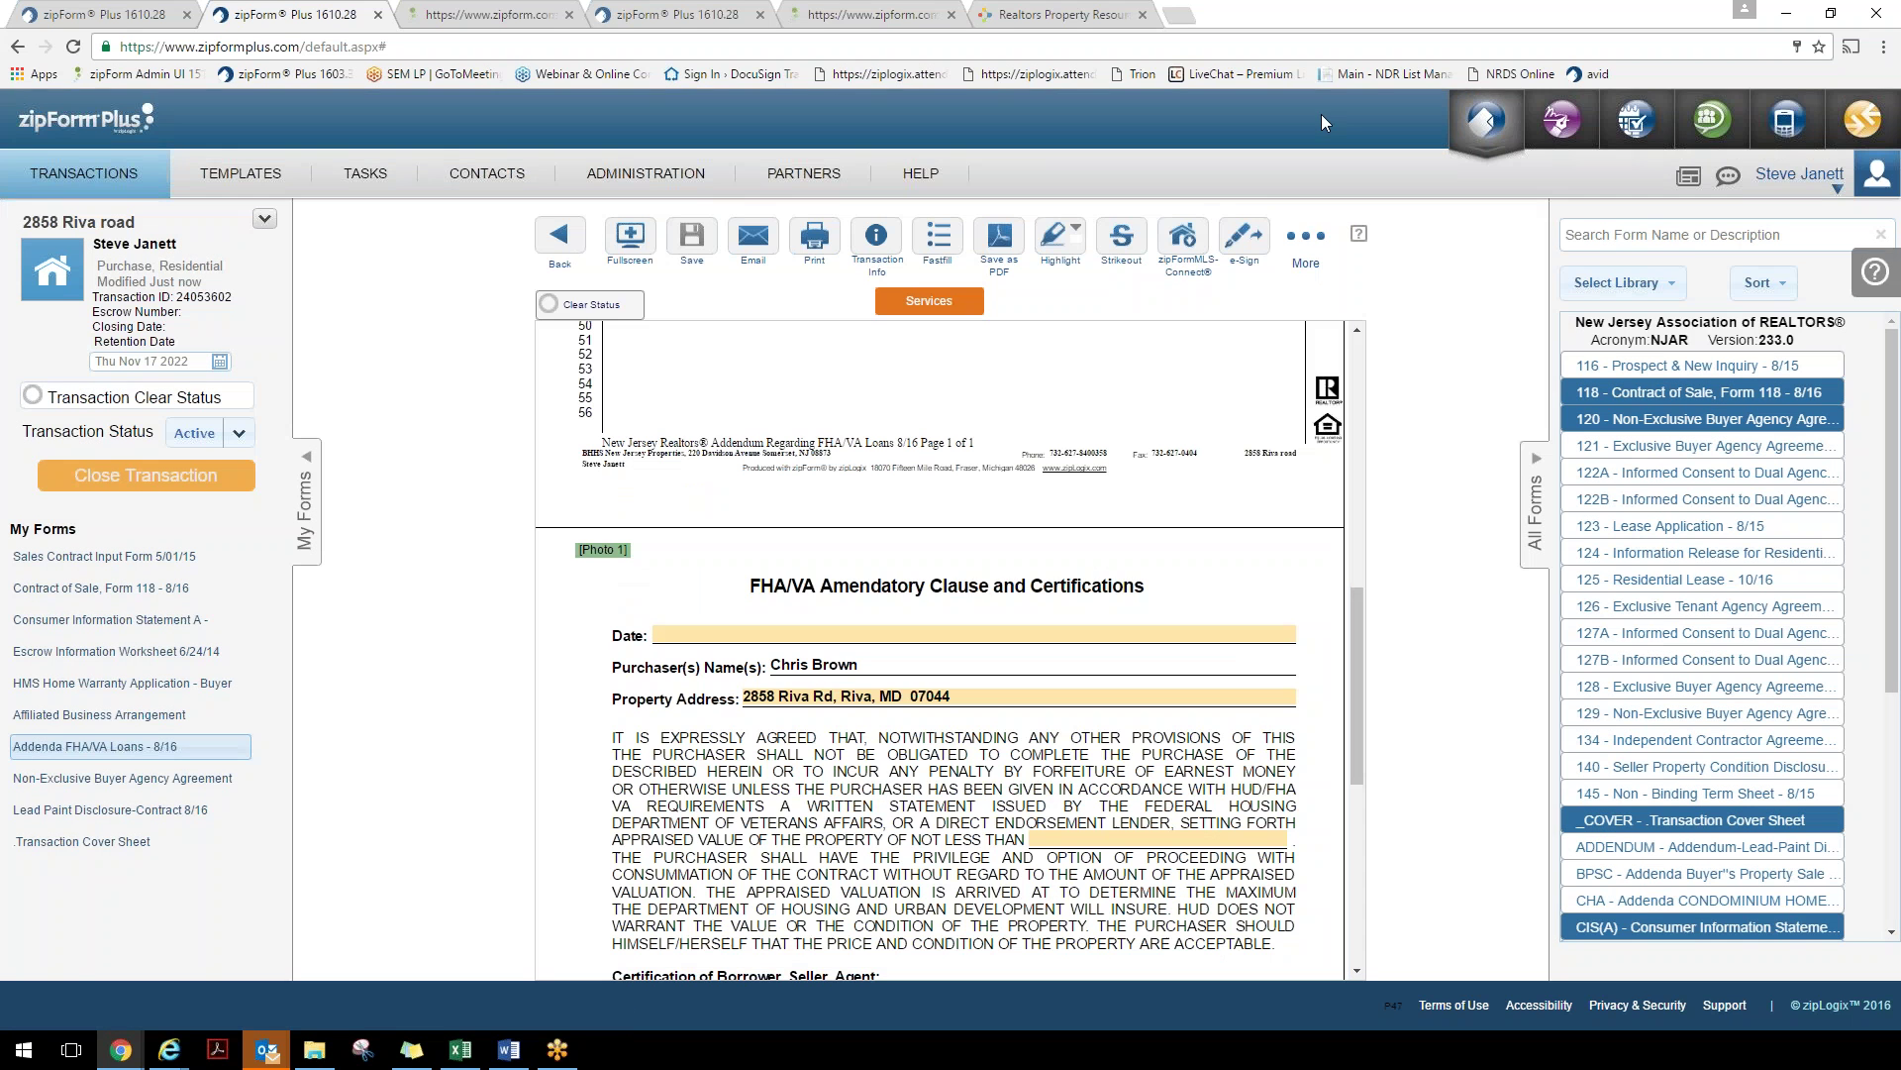
left_click(1305, 242)
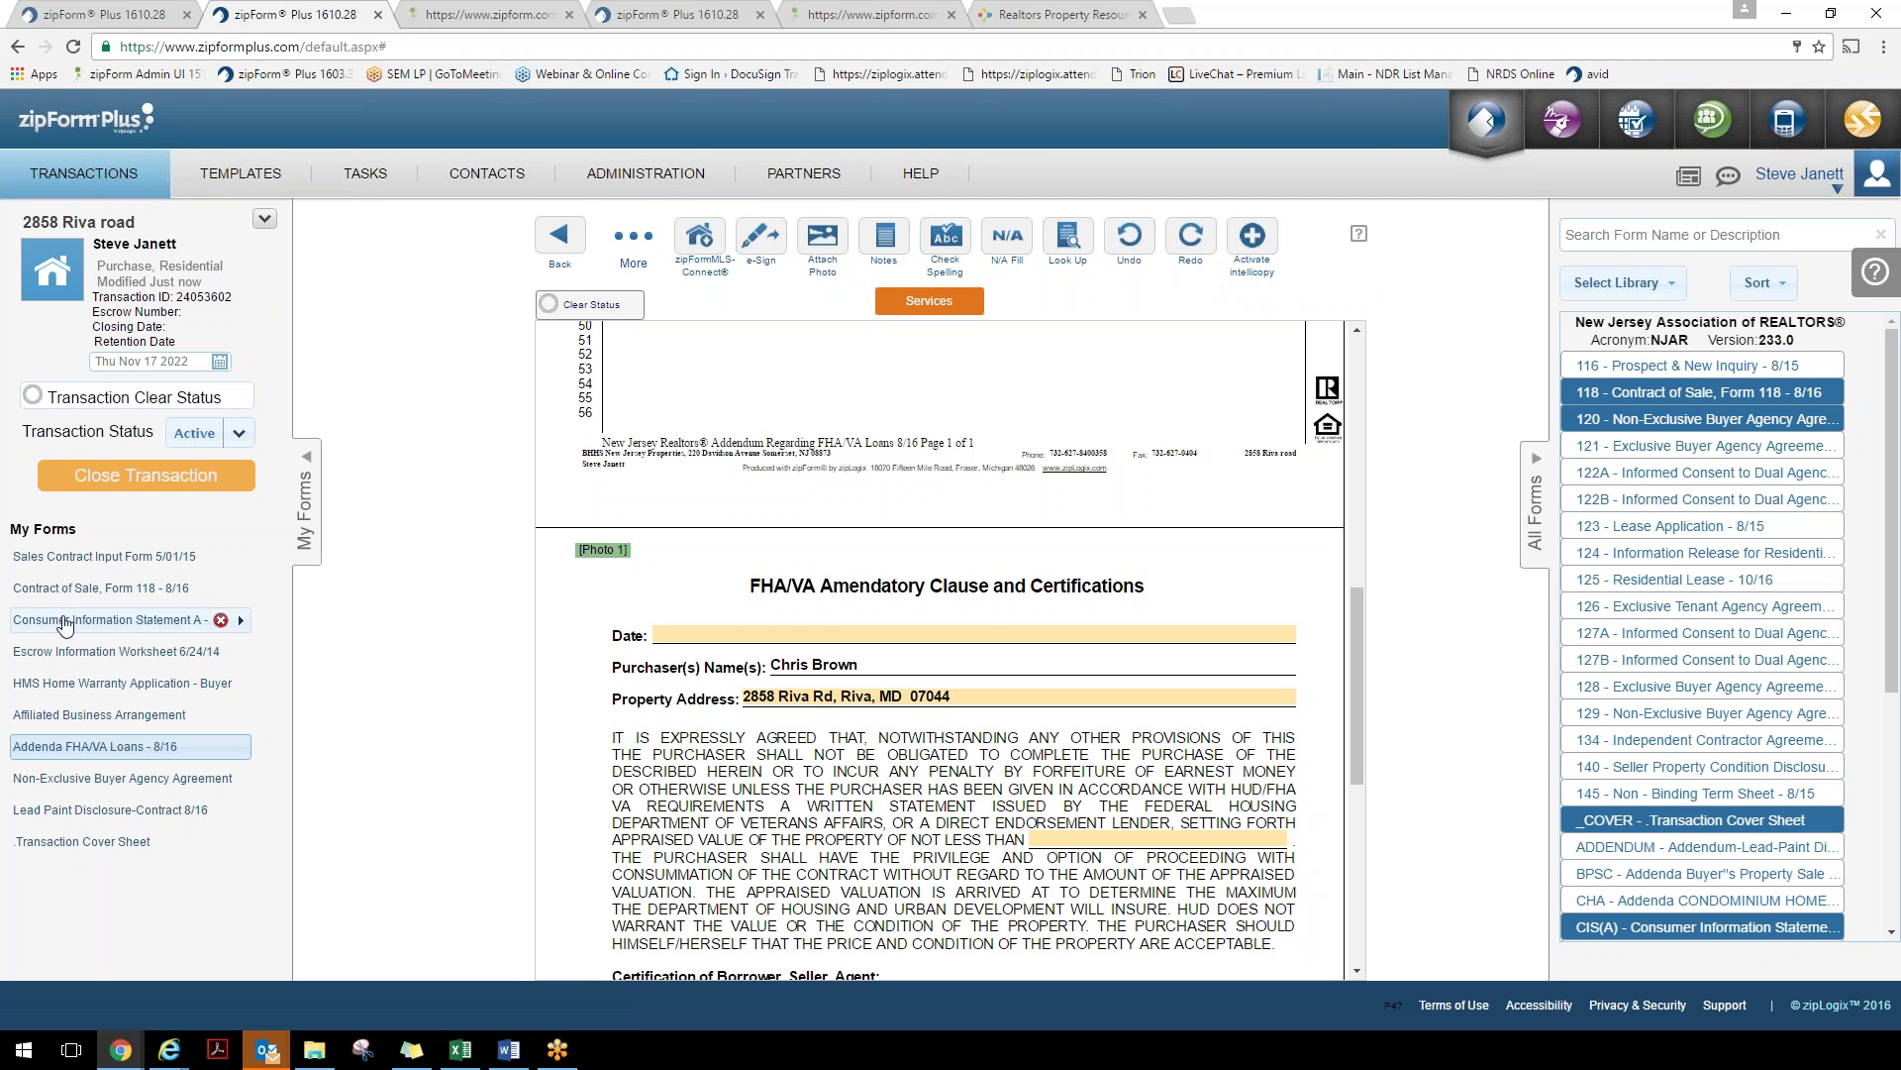
left_click(89, 588)
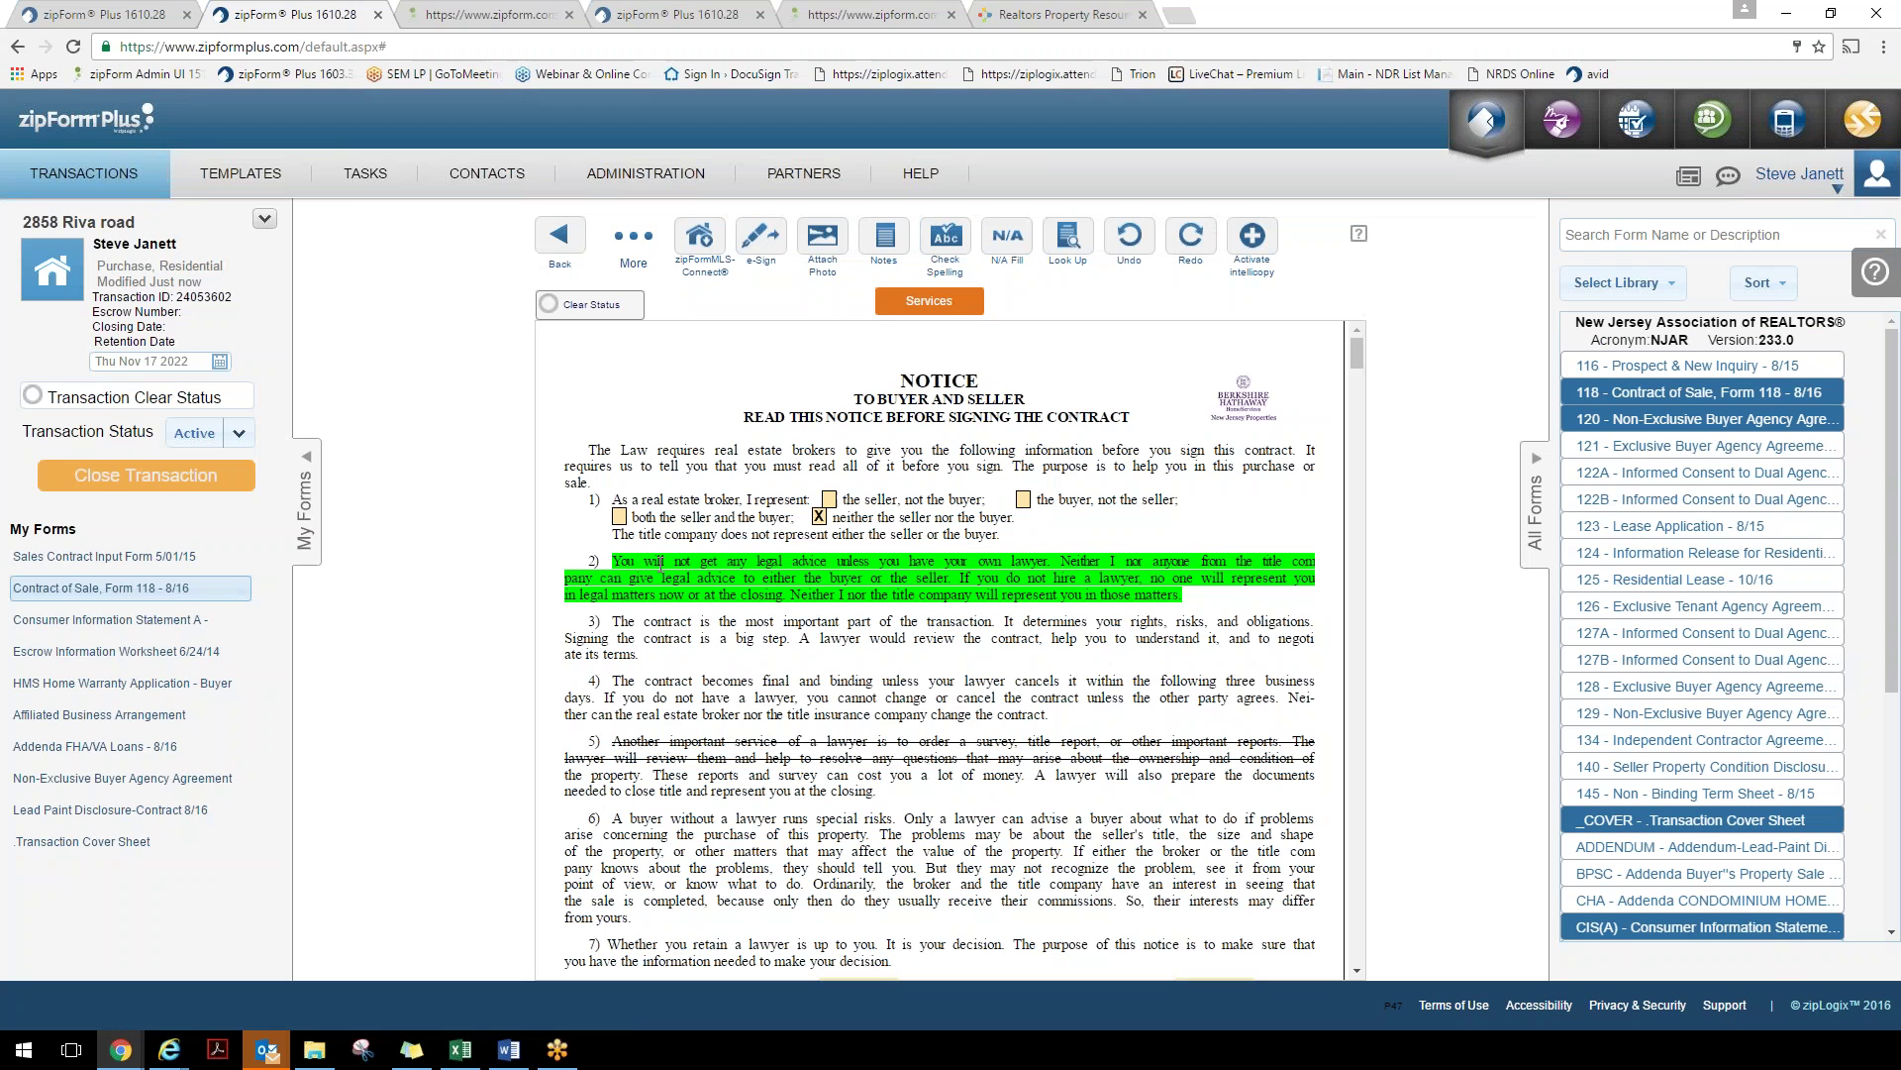
left_click(562, 238)
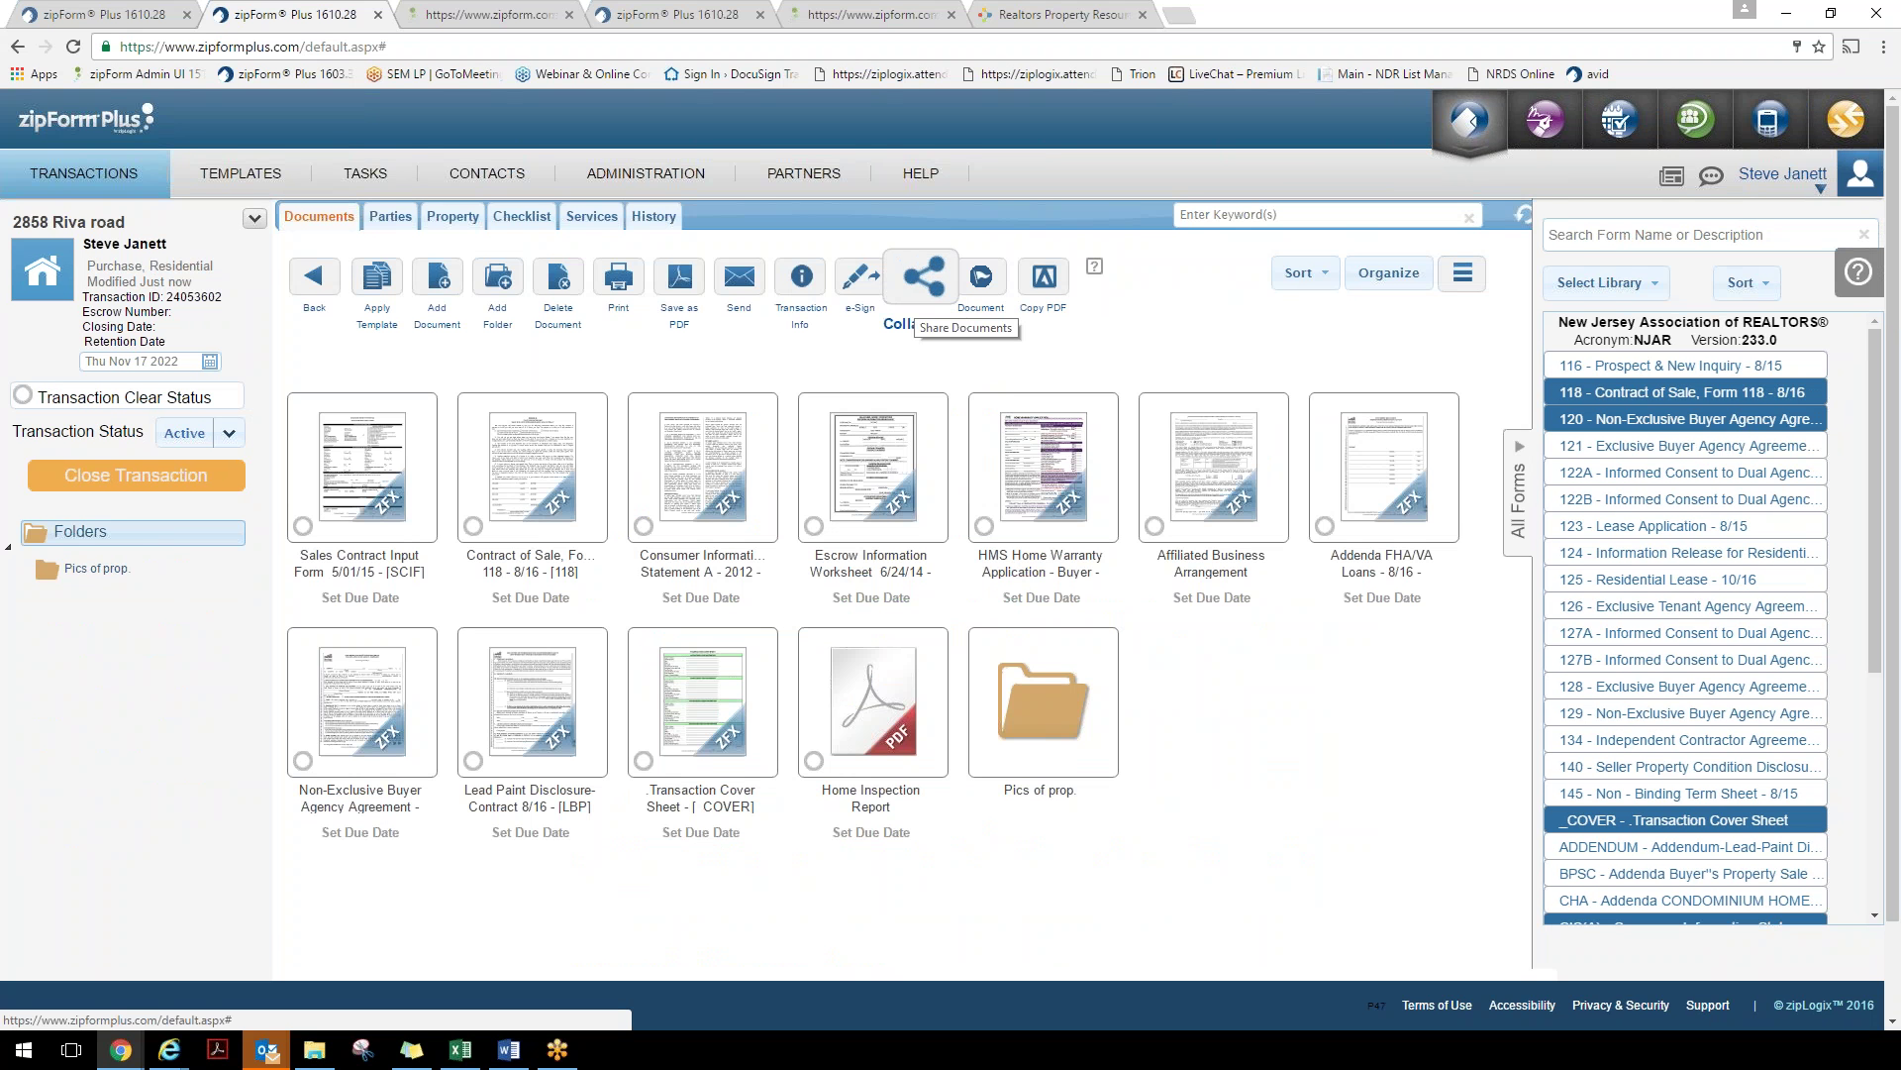
Start sharing the transaction's documents and begin adding a brand-new contact
left_click(919, 295)
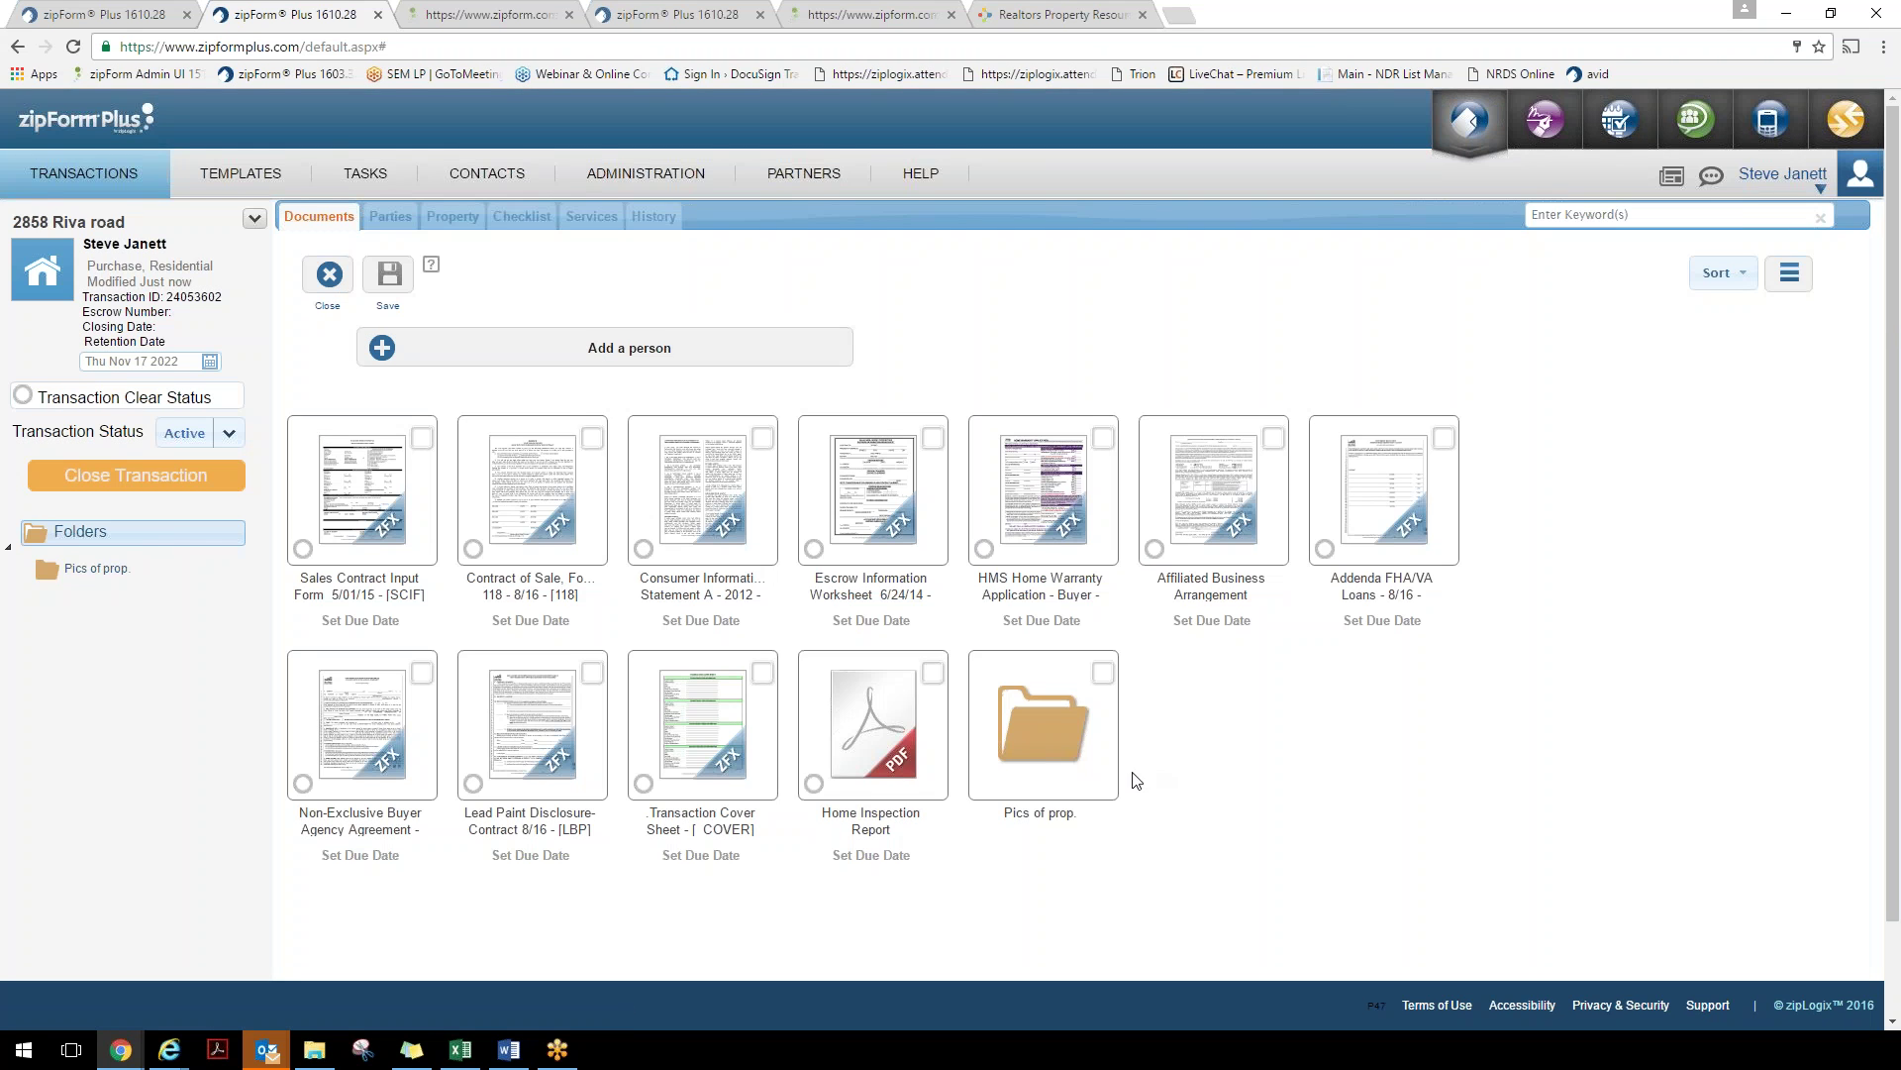
left_click(383, 351)
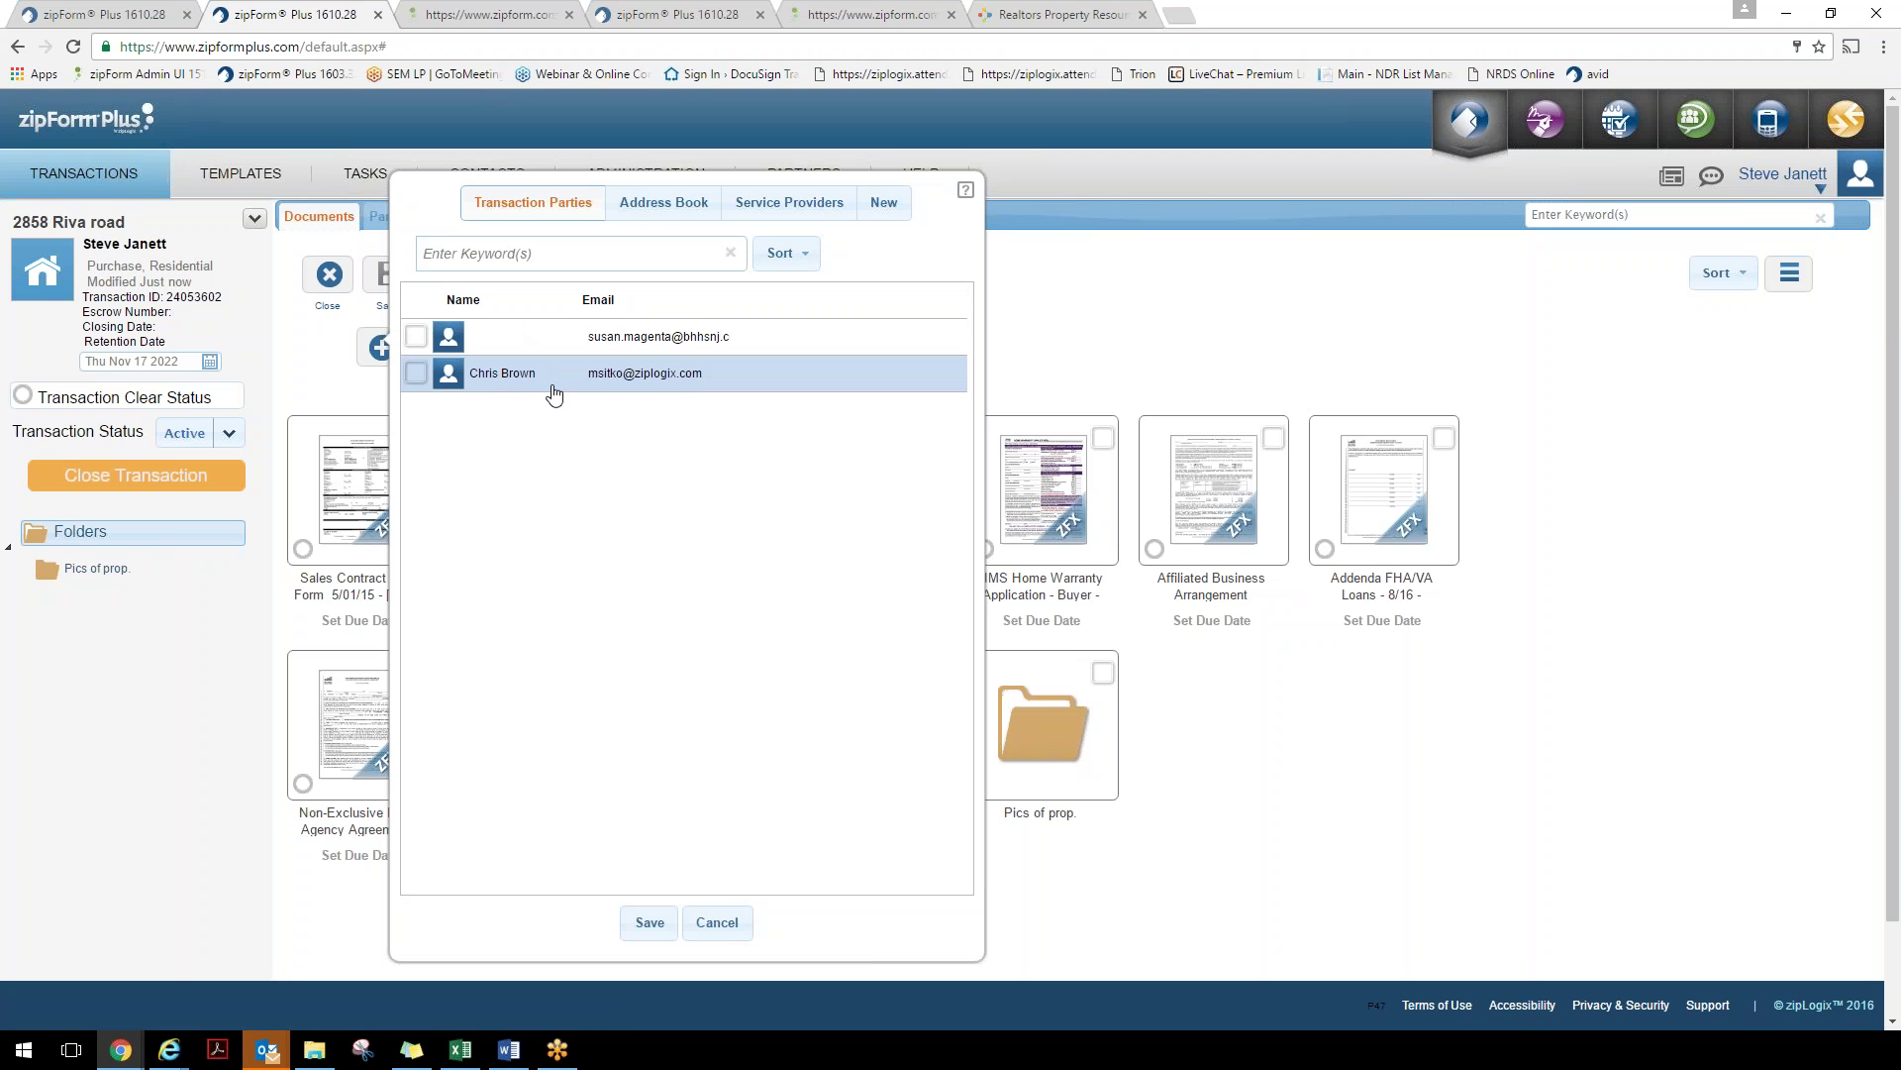
left_click(683, 220)
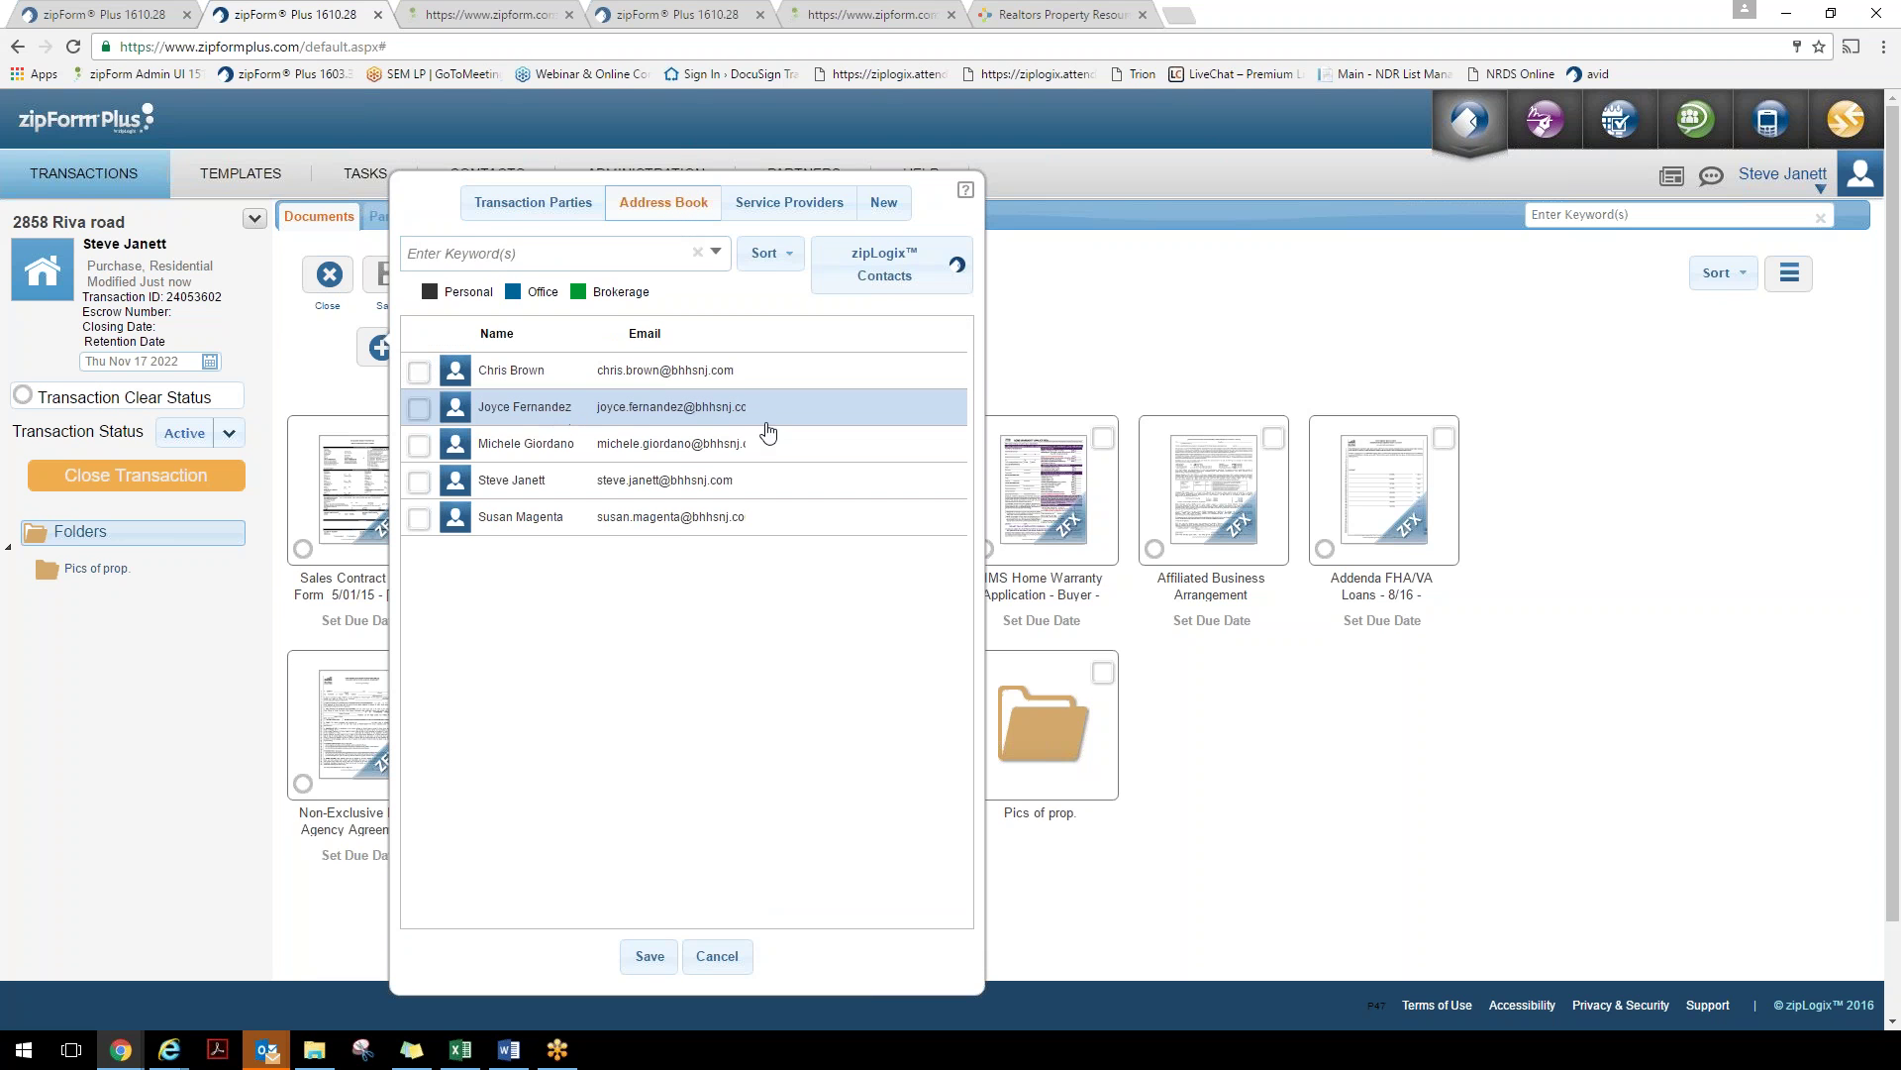
left_click(882, 202)
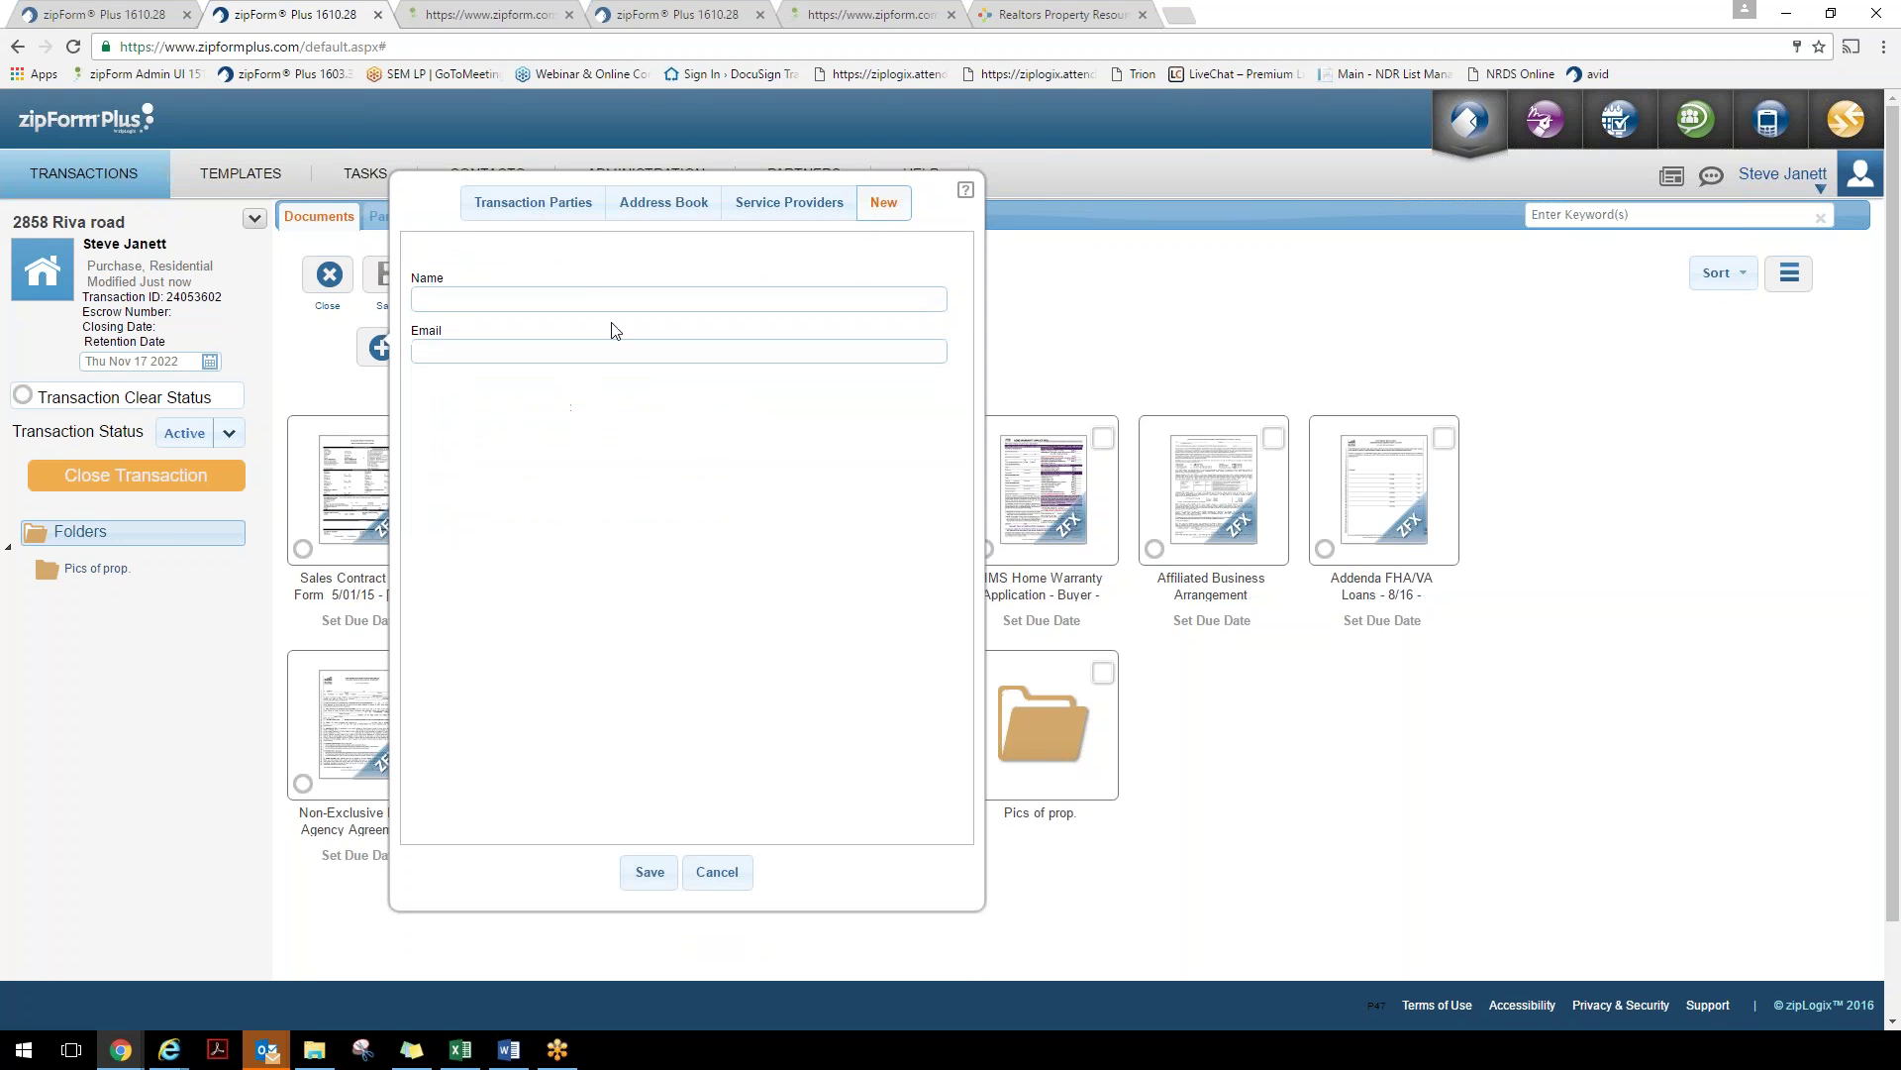
Enter the lender's name and e-mail address and save the new contact
left_click(587, 294)
type("Mar")
type("e")
key("BackSpace")
key("BackSpace")
type("k Lender")
left_click(511, 349)
left_click(649, 874)
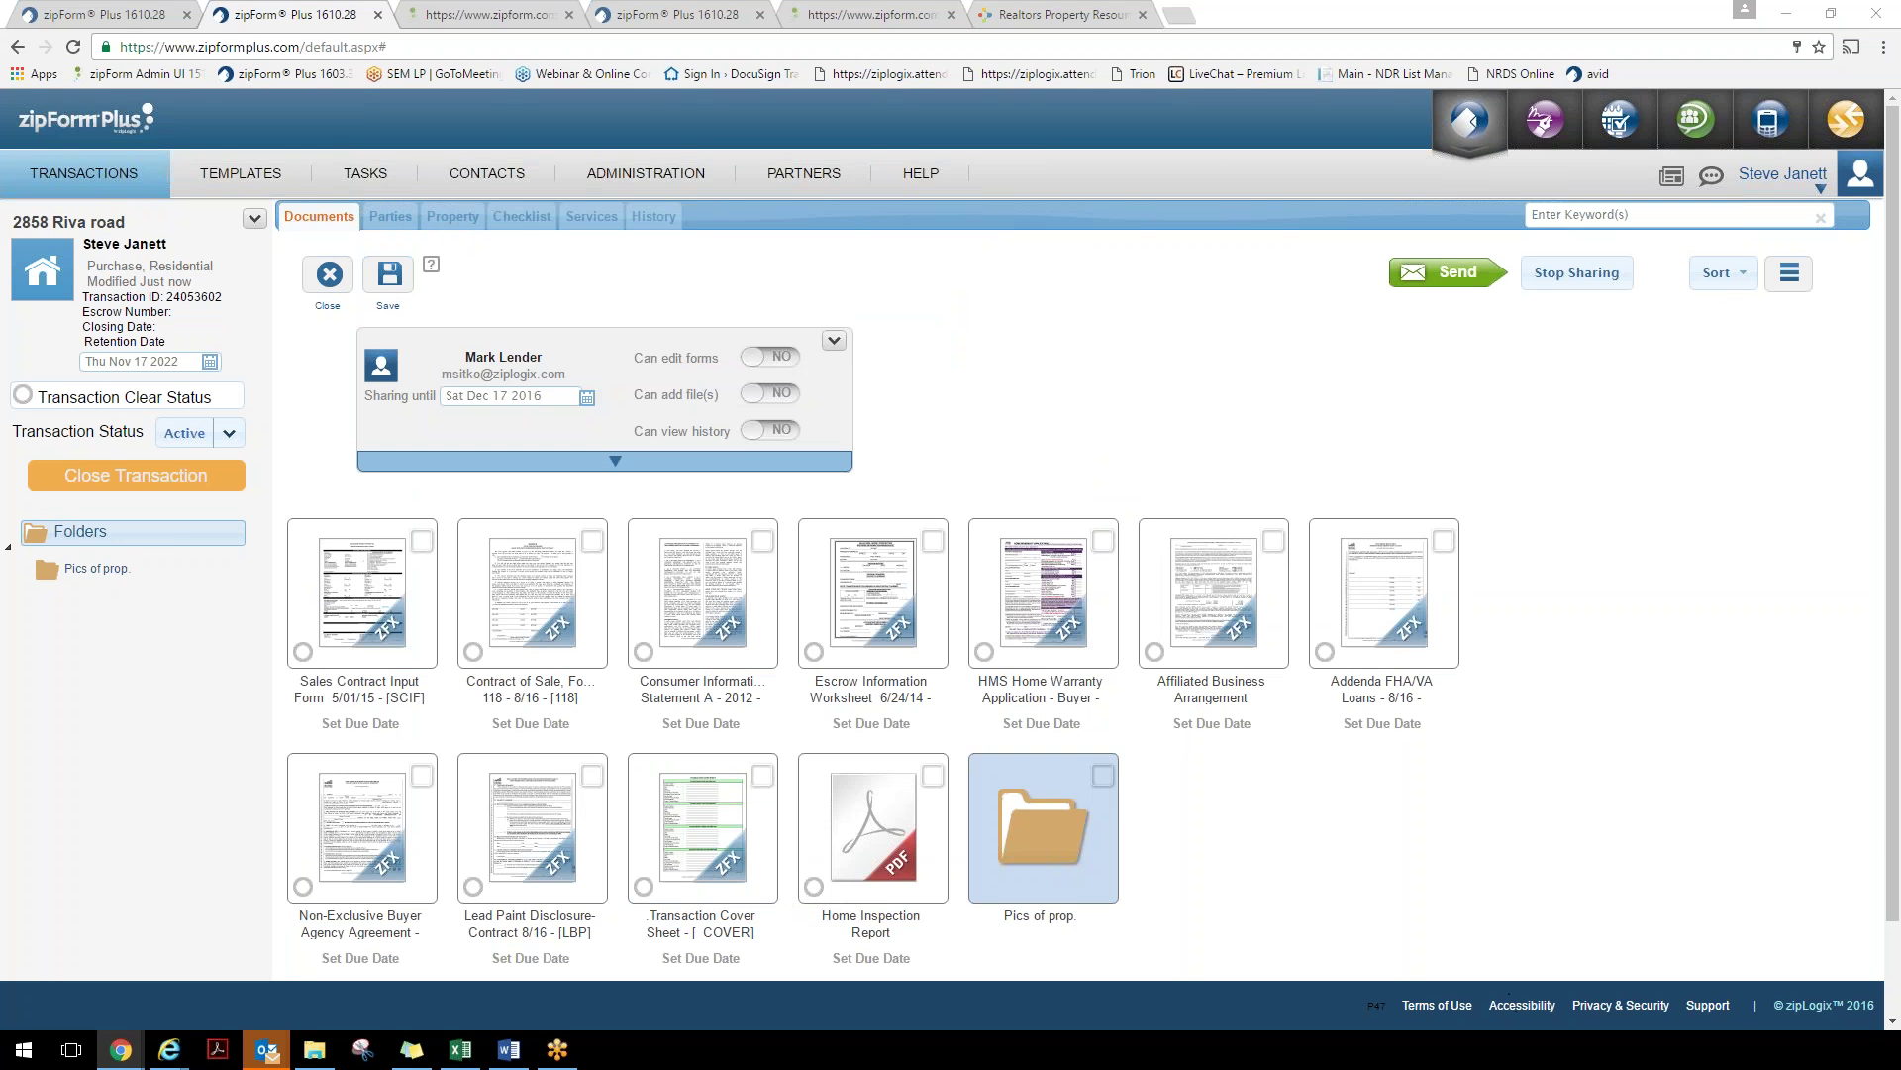
Let the lender add files but not edit forms, sharing only the Transaction Cover Sheet
left_click(532, 594)
left_click(703, 595)
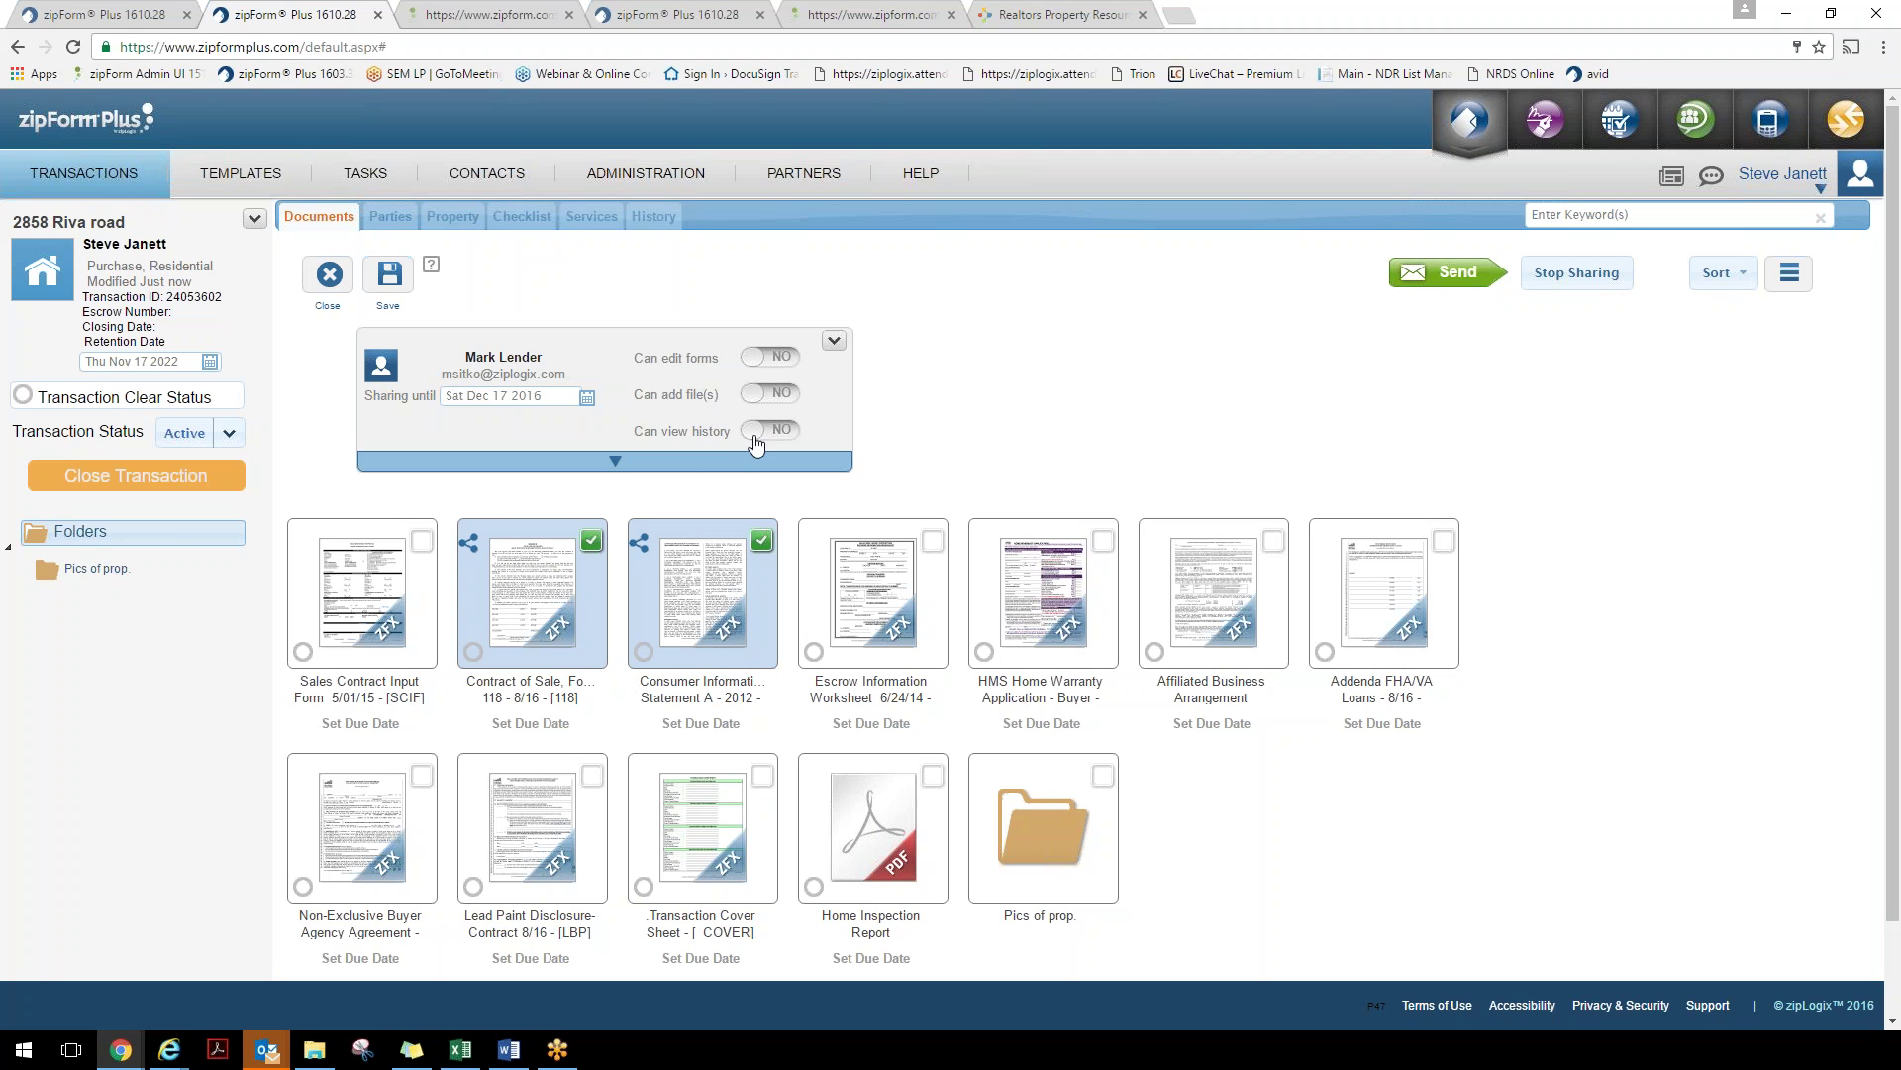
left_click(770, 393)
left_click(767, 358)
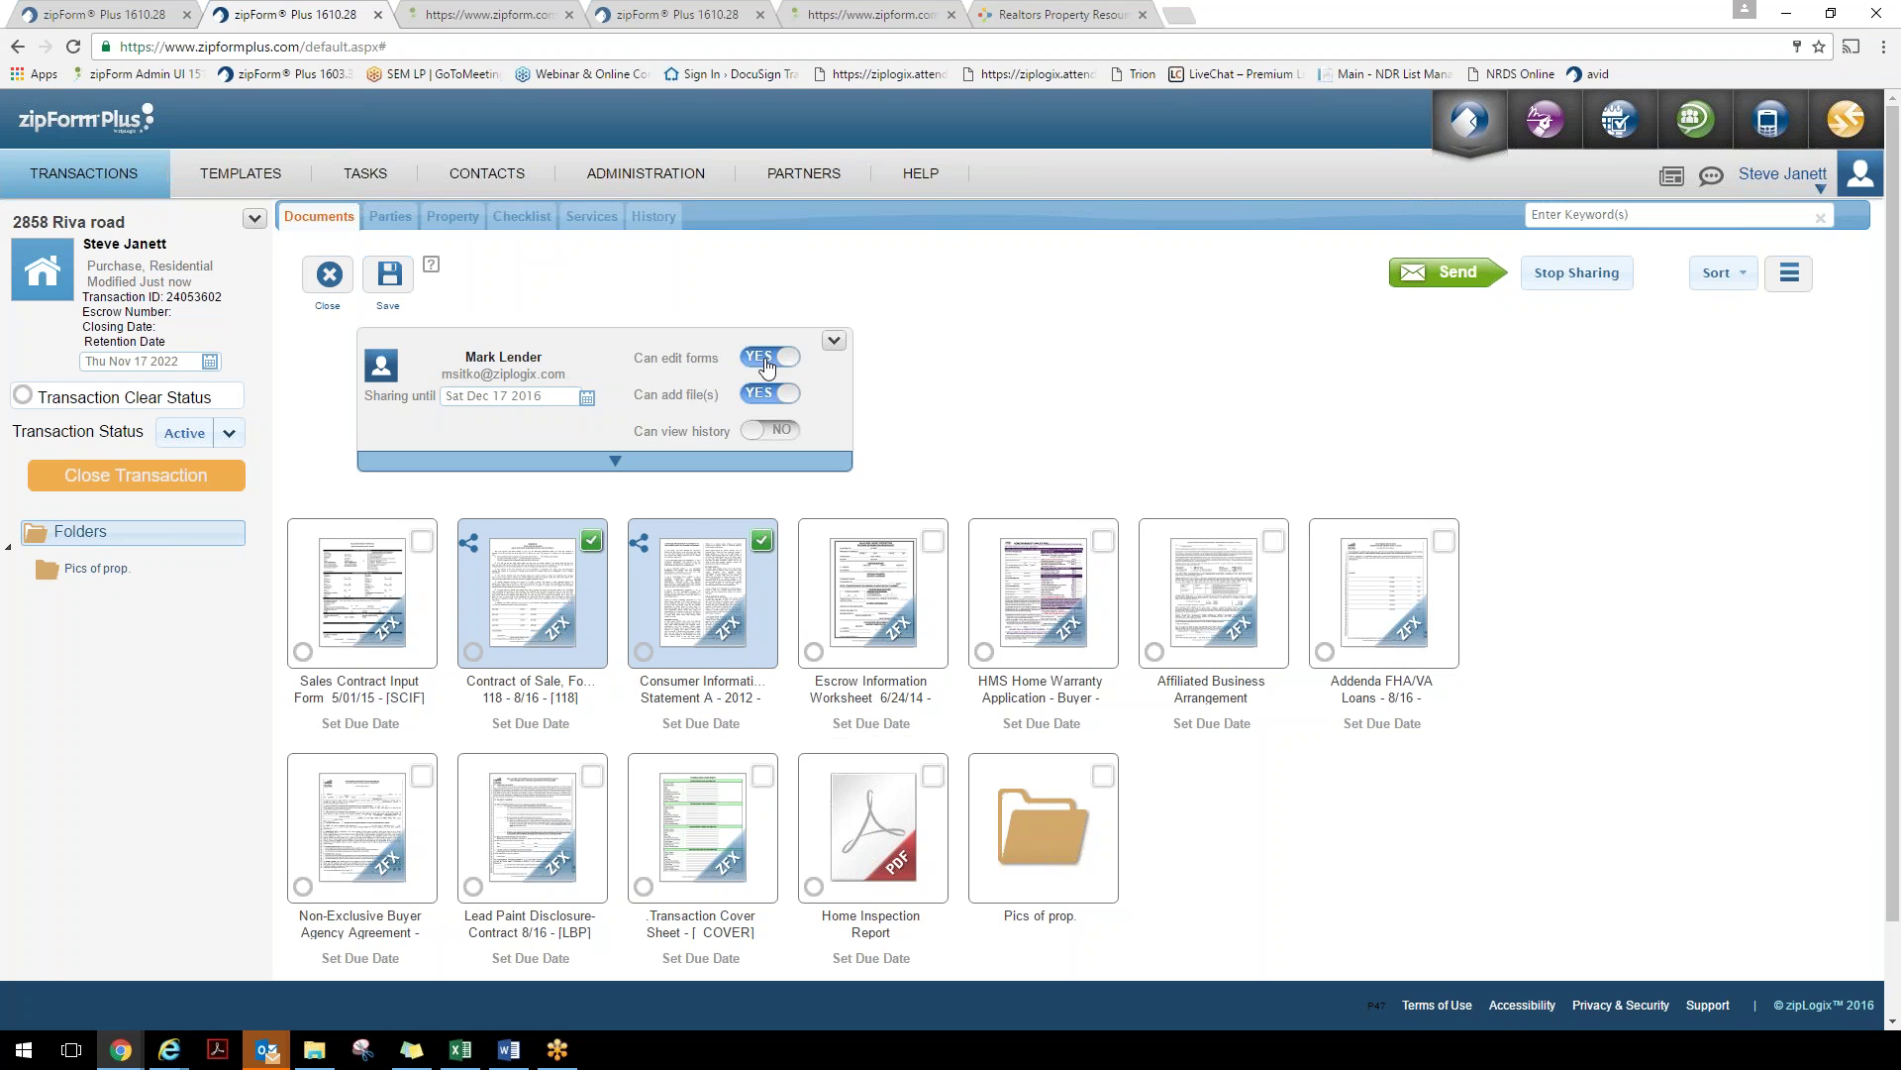
left_click(770, 358)
left_click(592, 649)
left_click(681, 606)
scroll(693, 733, "down", 1)
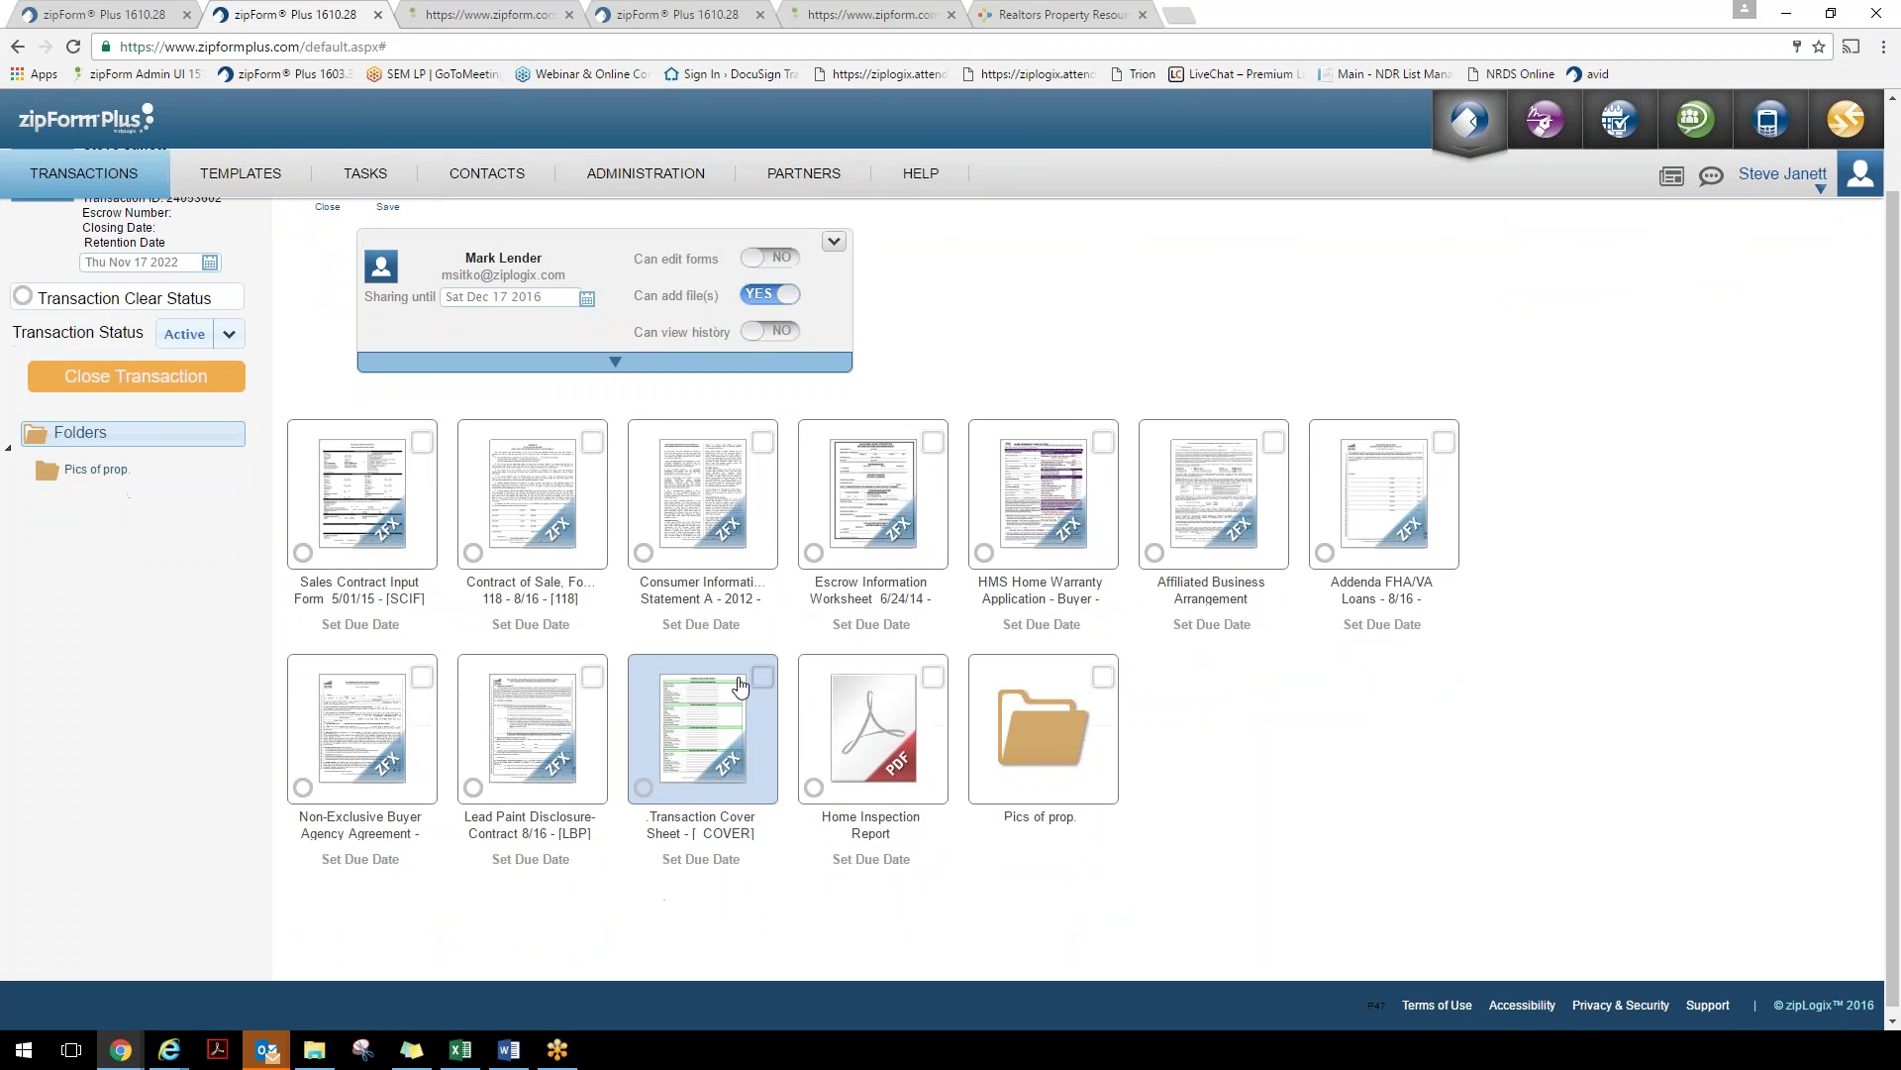
left_click(723, 738)
scroll(726, 738, "up", 1)
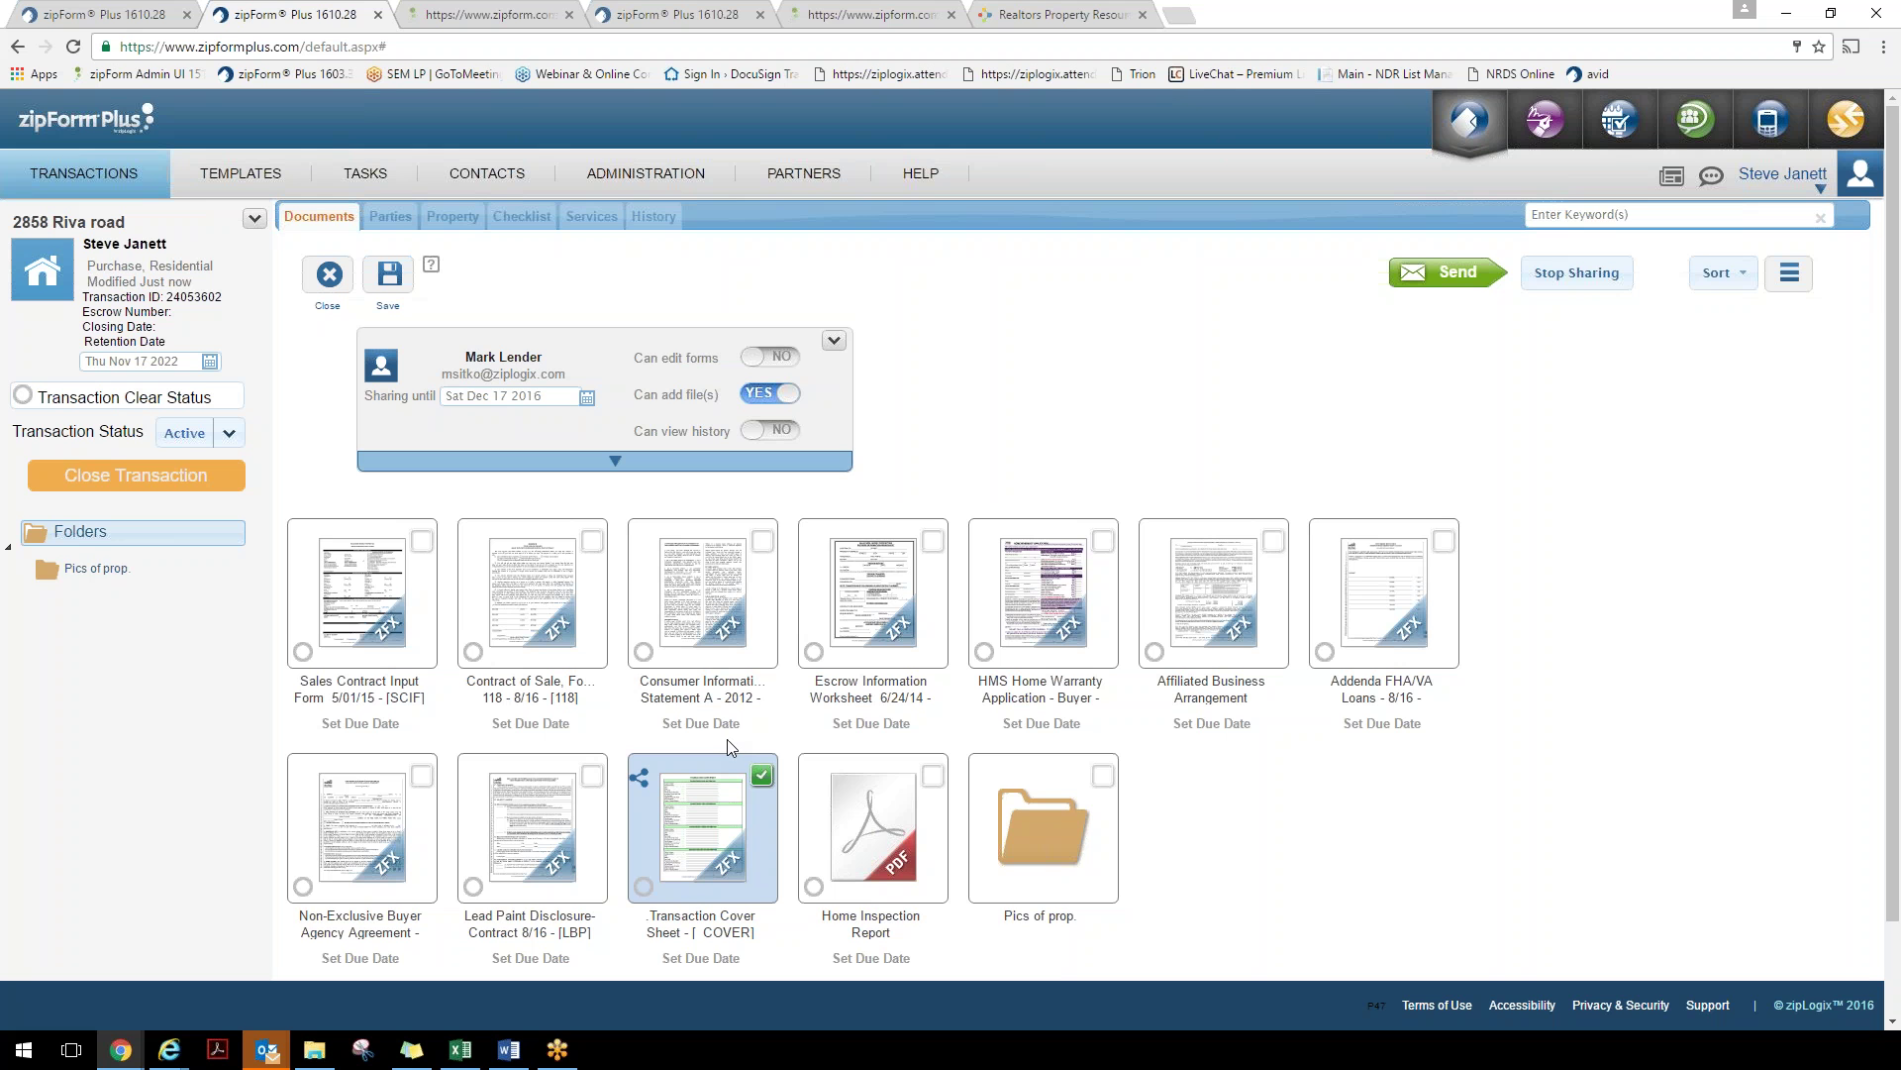
Send the lender an invitation asking them to upload the pre approval, then close sharing
left_click(1444, 283)
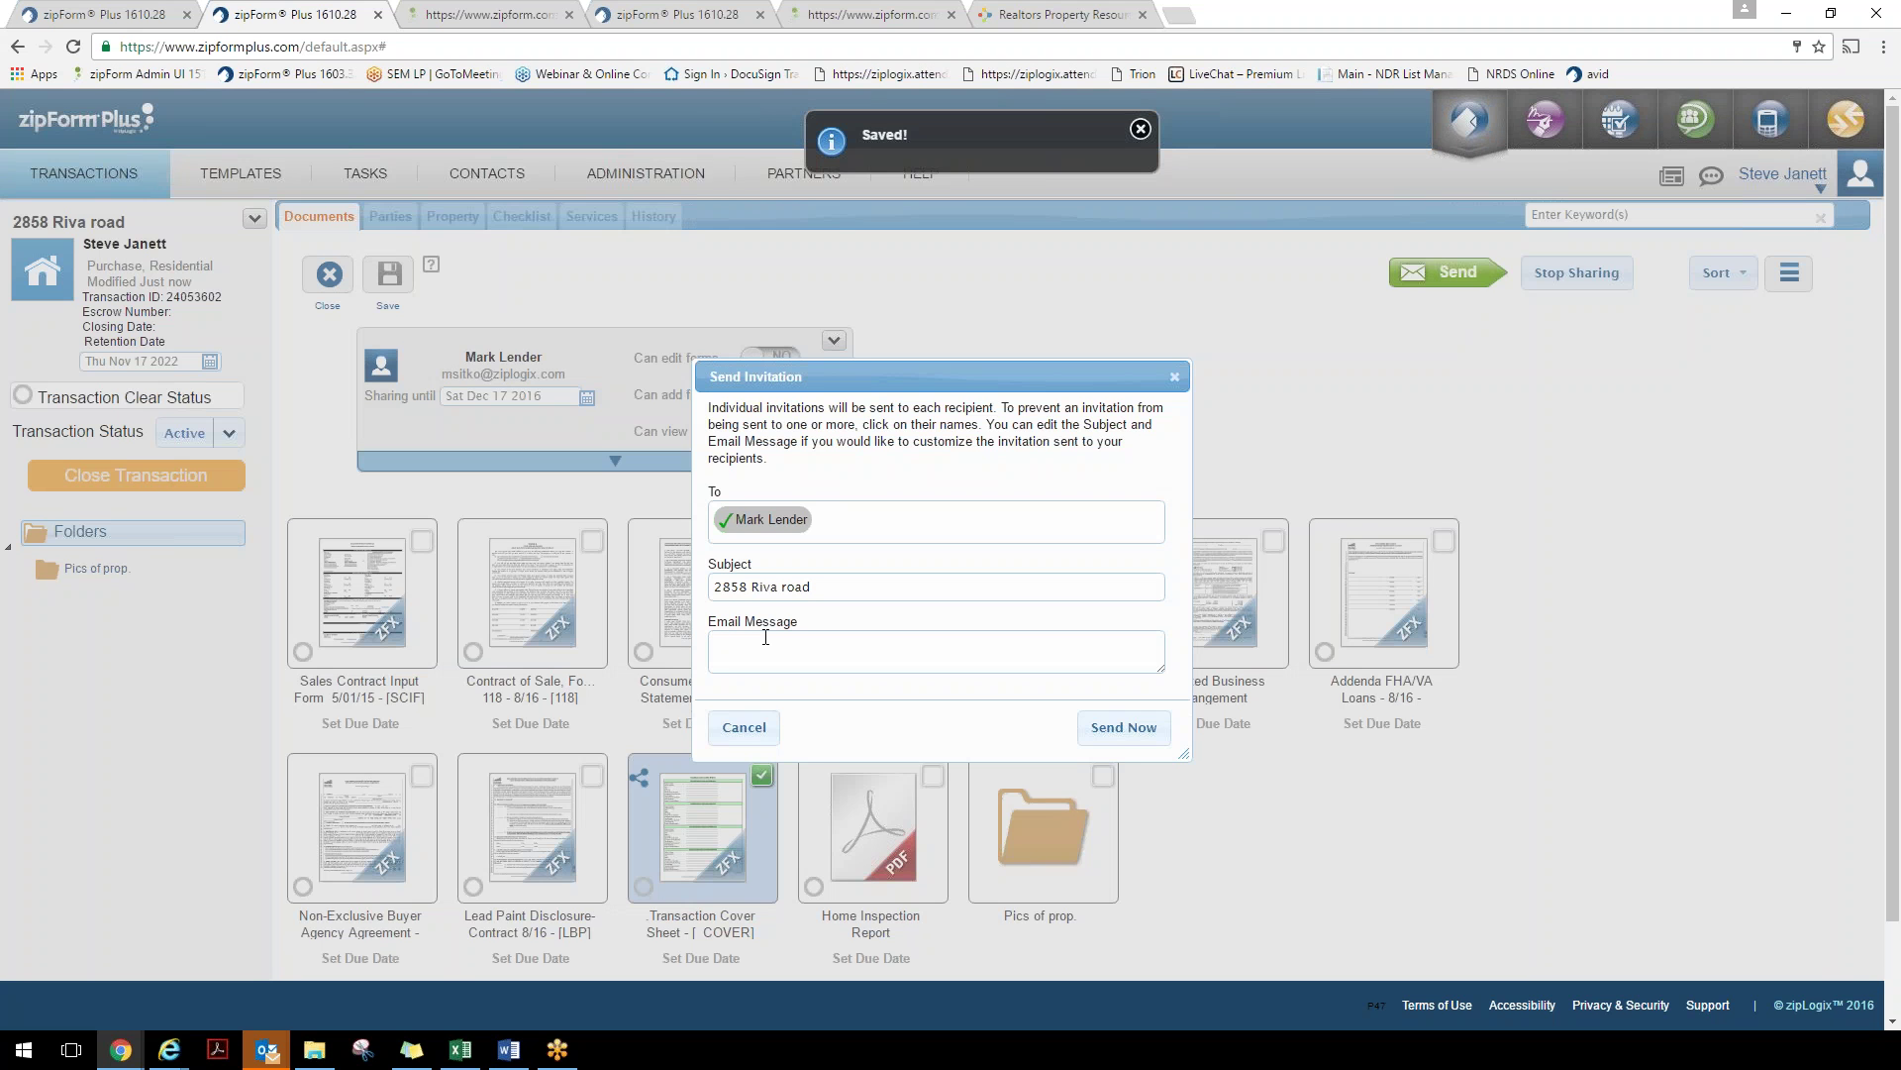
type("Hi Mark, please upload the pre")
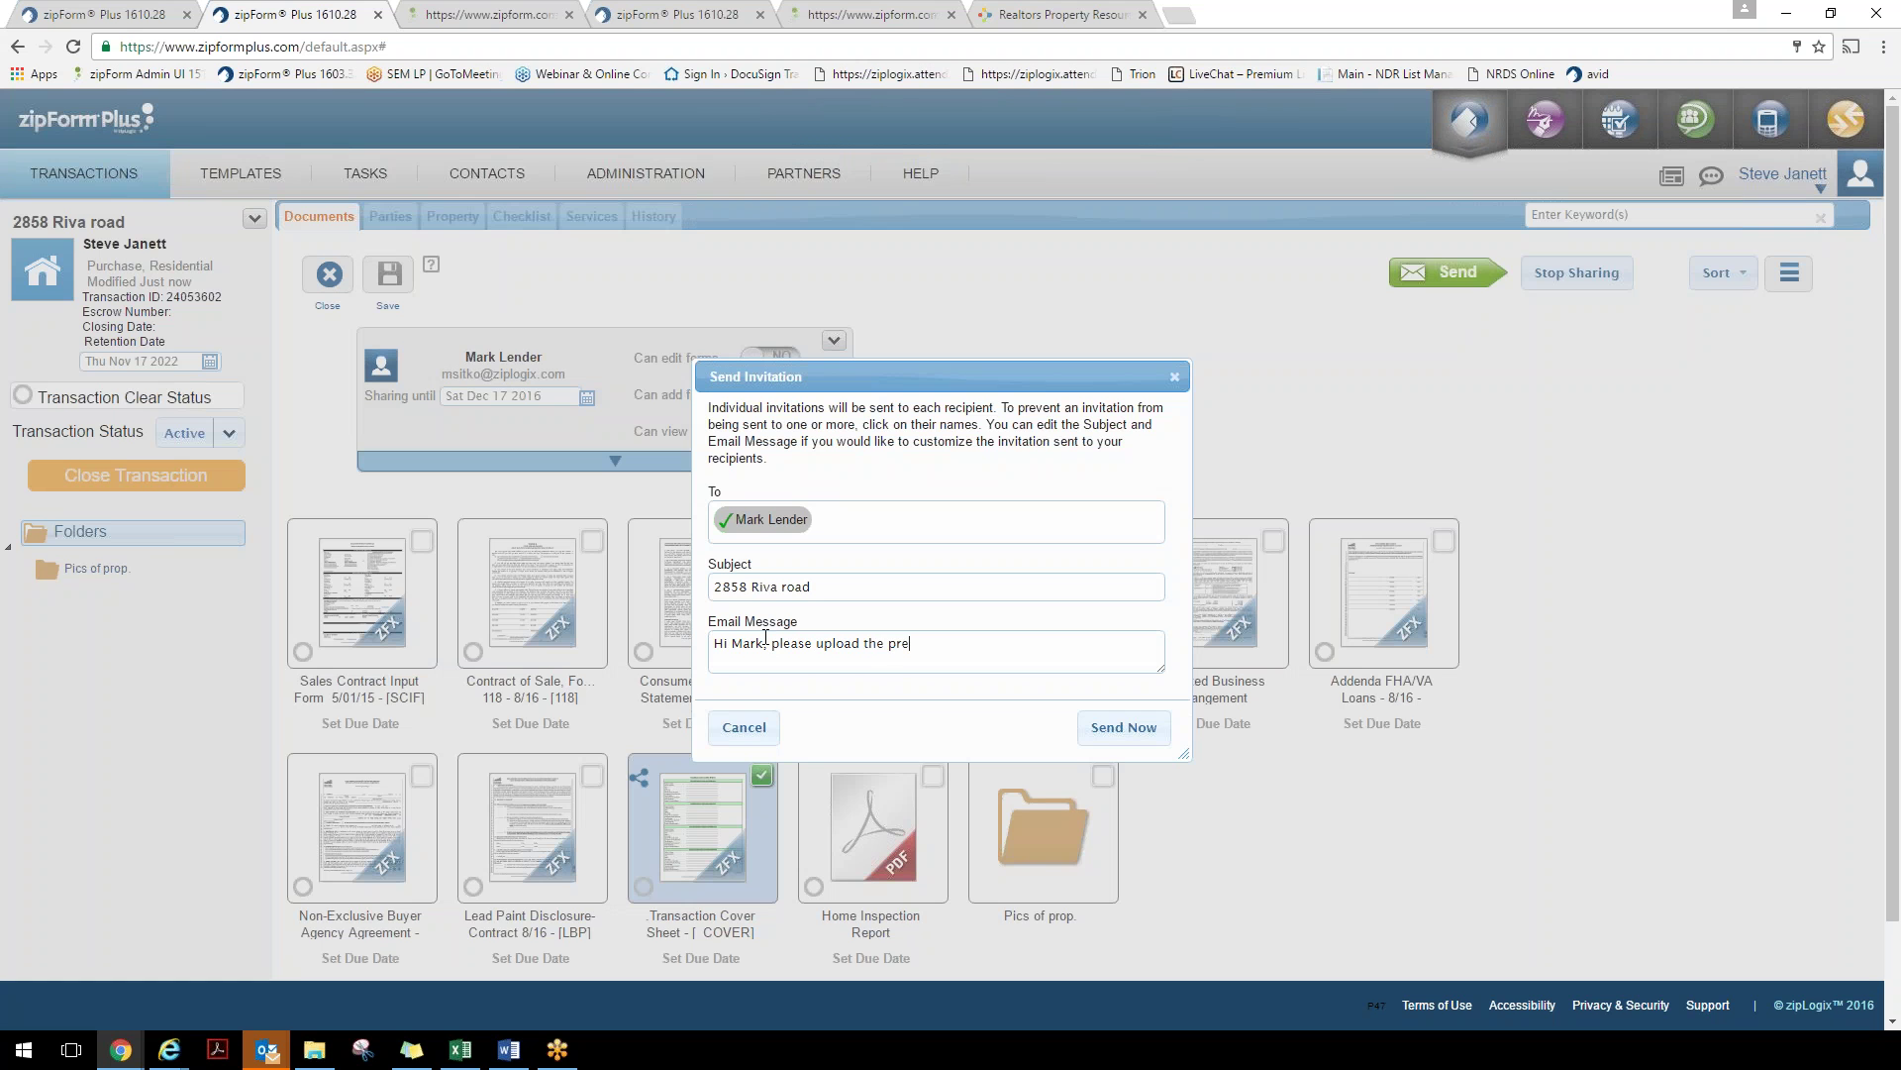
type(" approval.")
left_click(1134, 731)
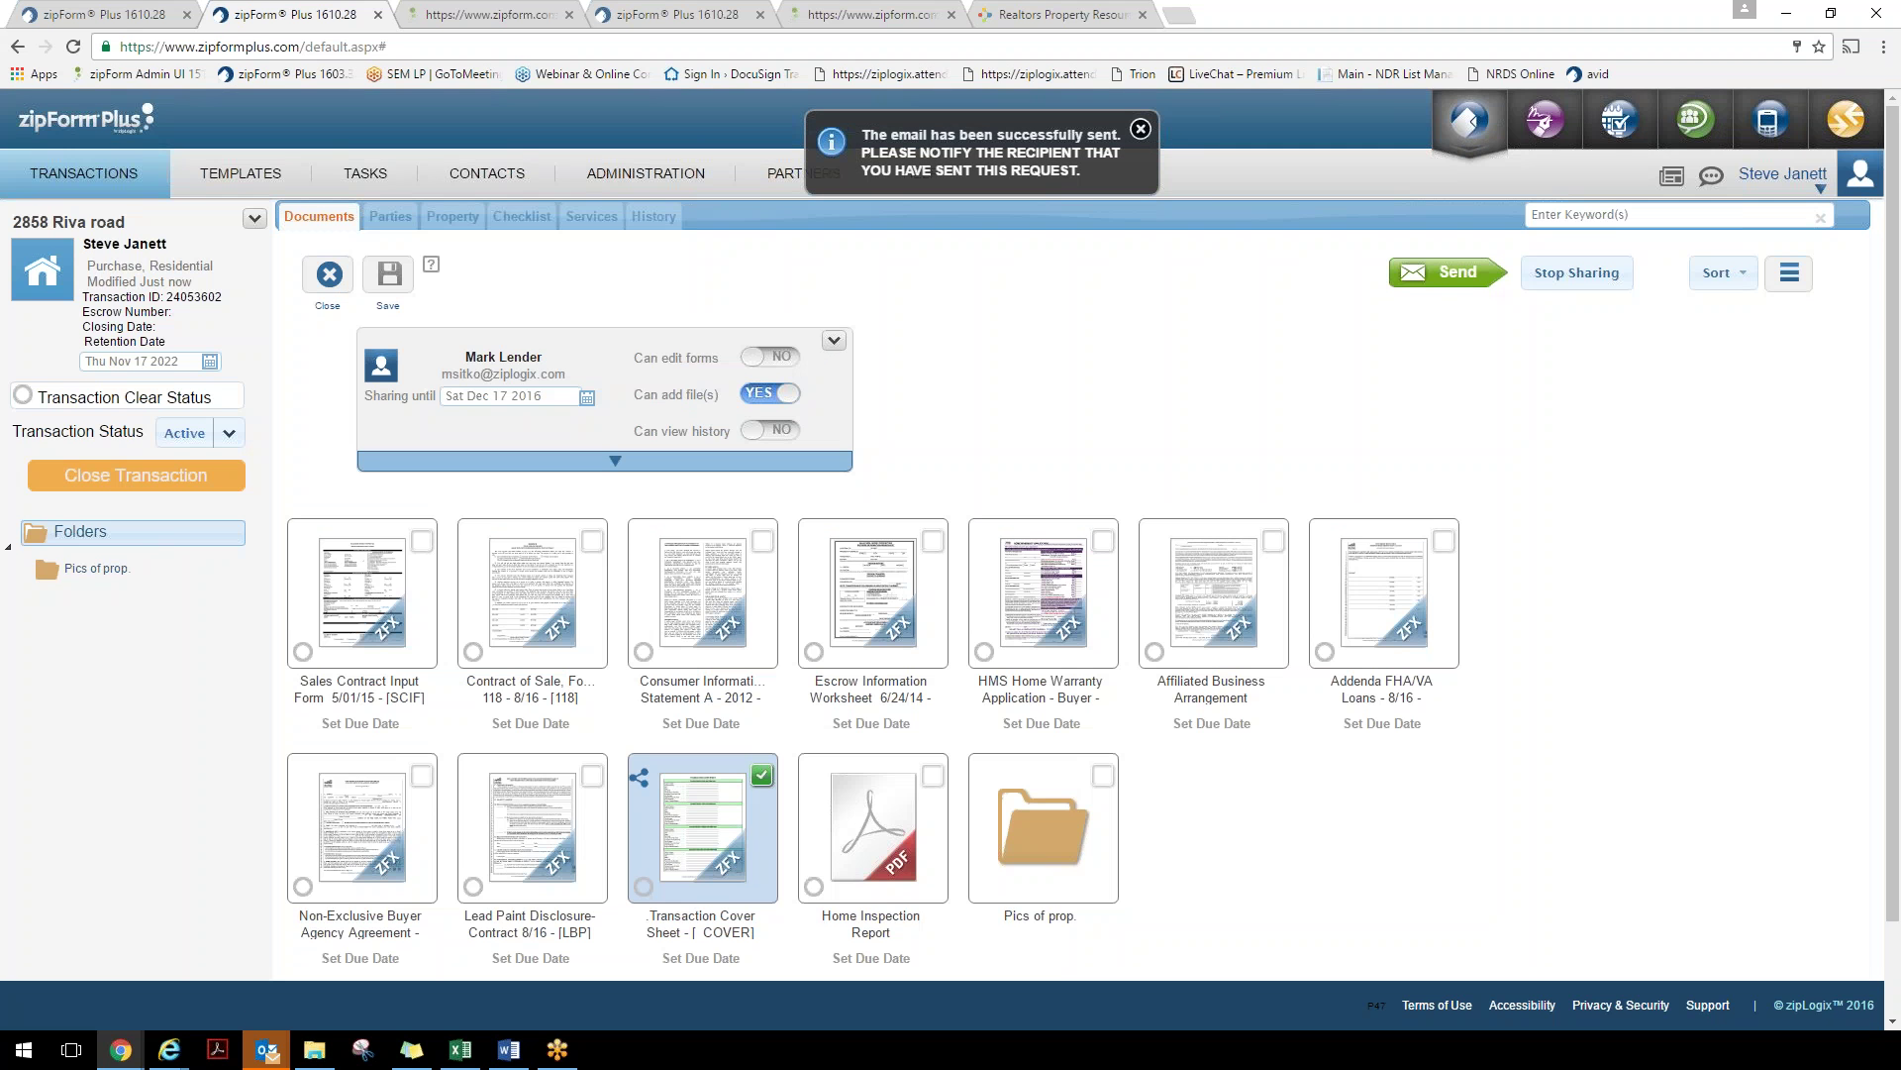
left_click(328, 280)
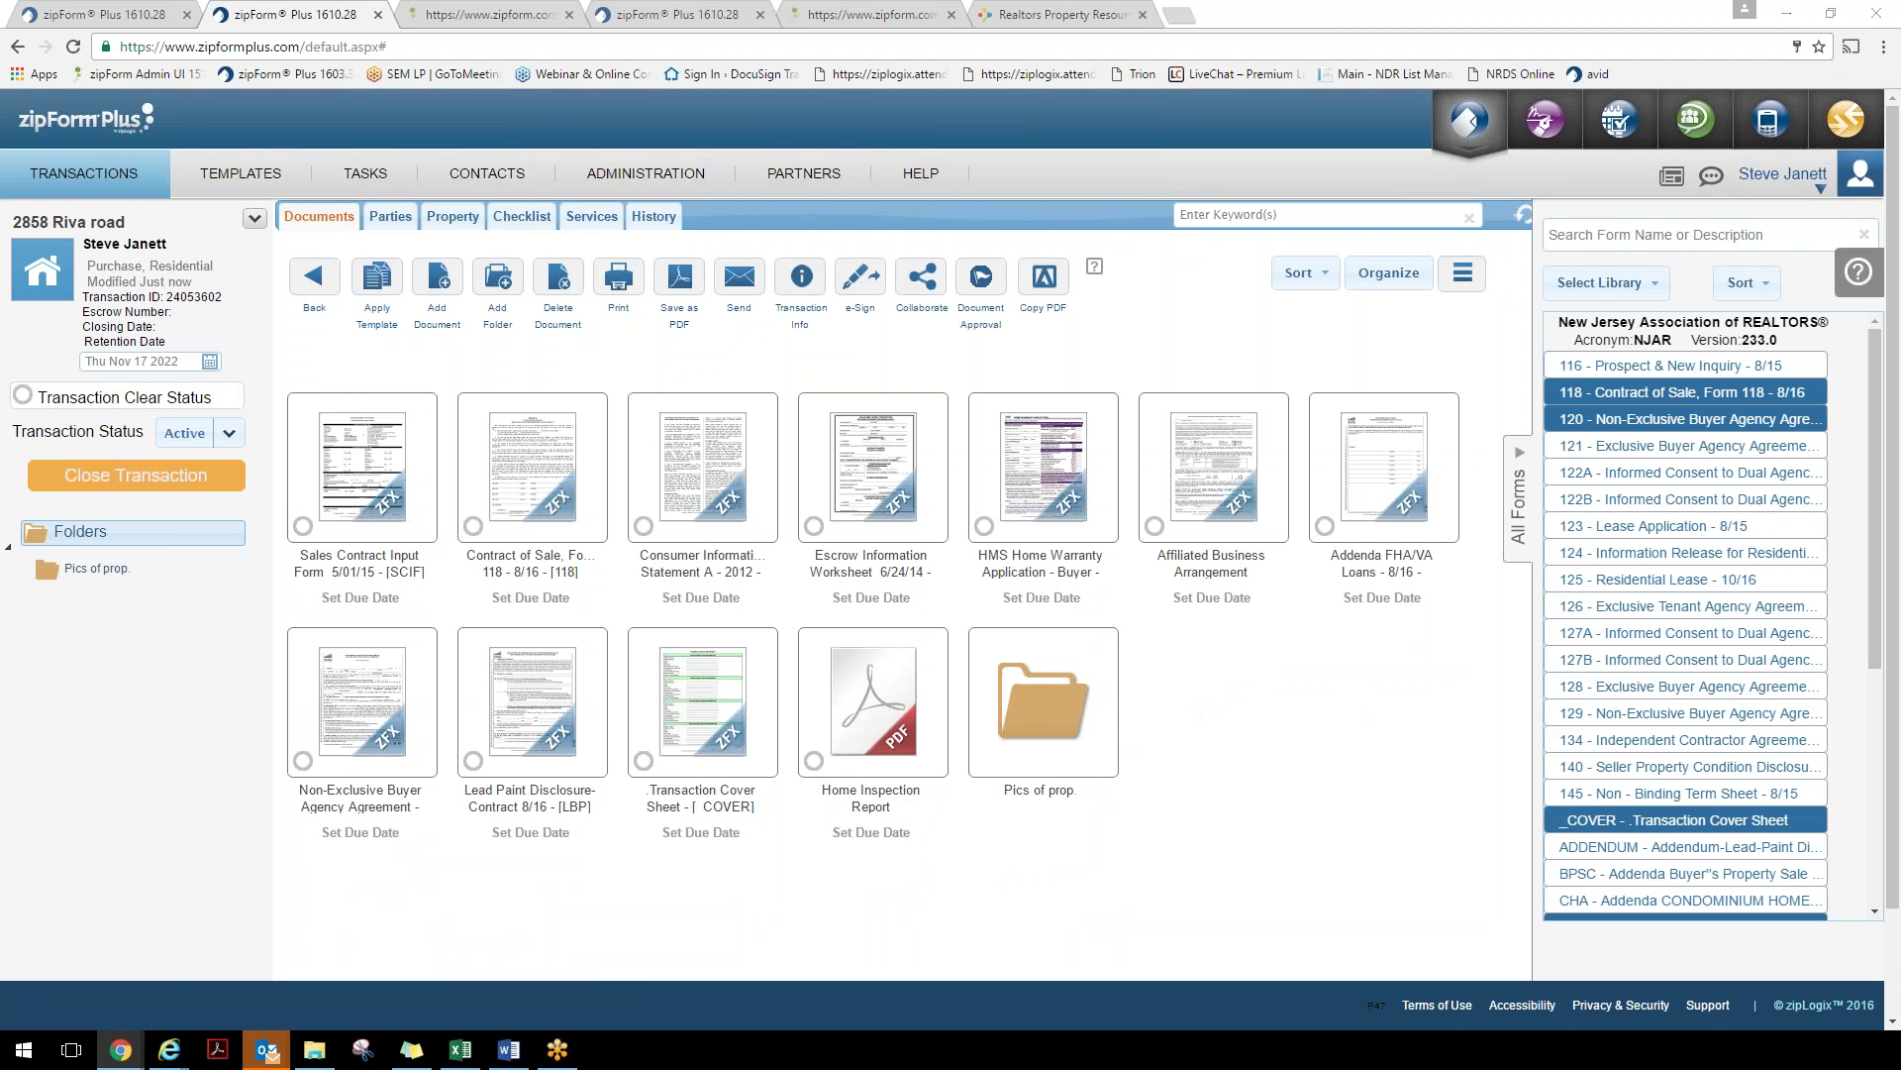
In Outlook, maximize the invitation e-mail and copy the 'Start collaborating now' link address
key("alt+Tab")
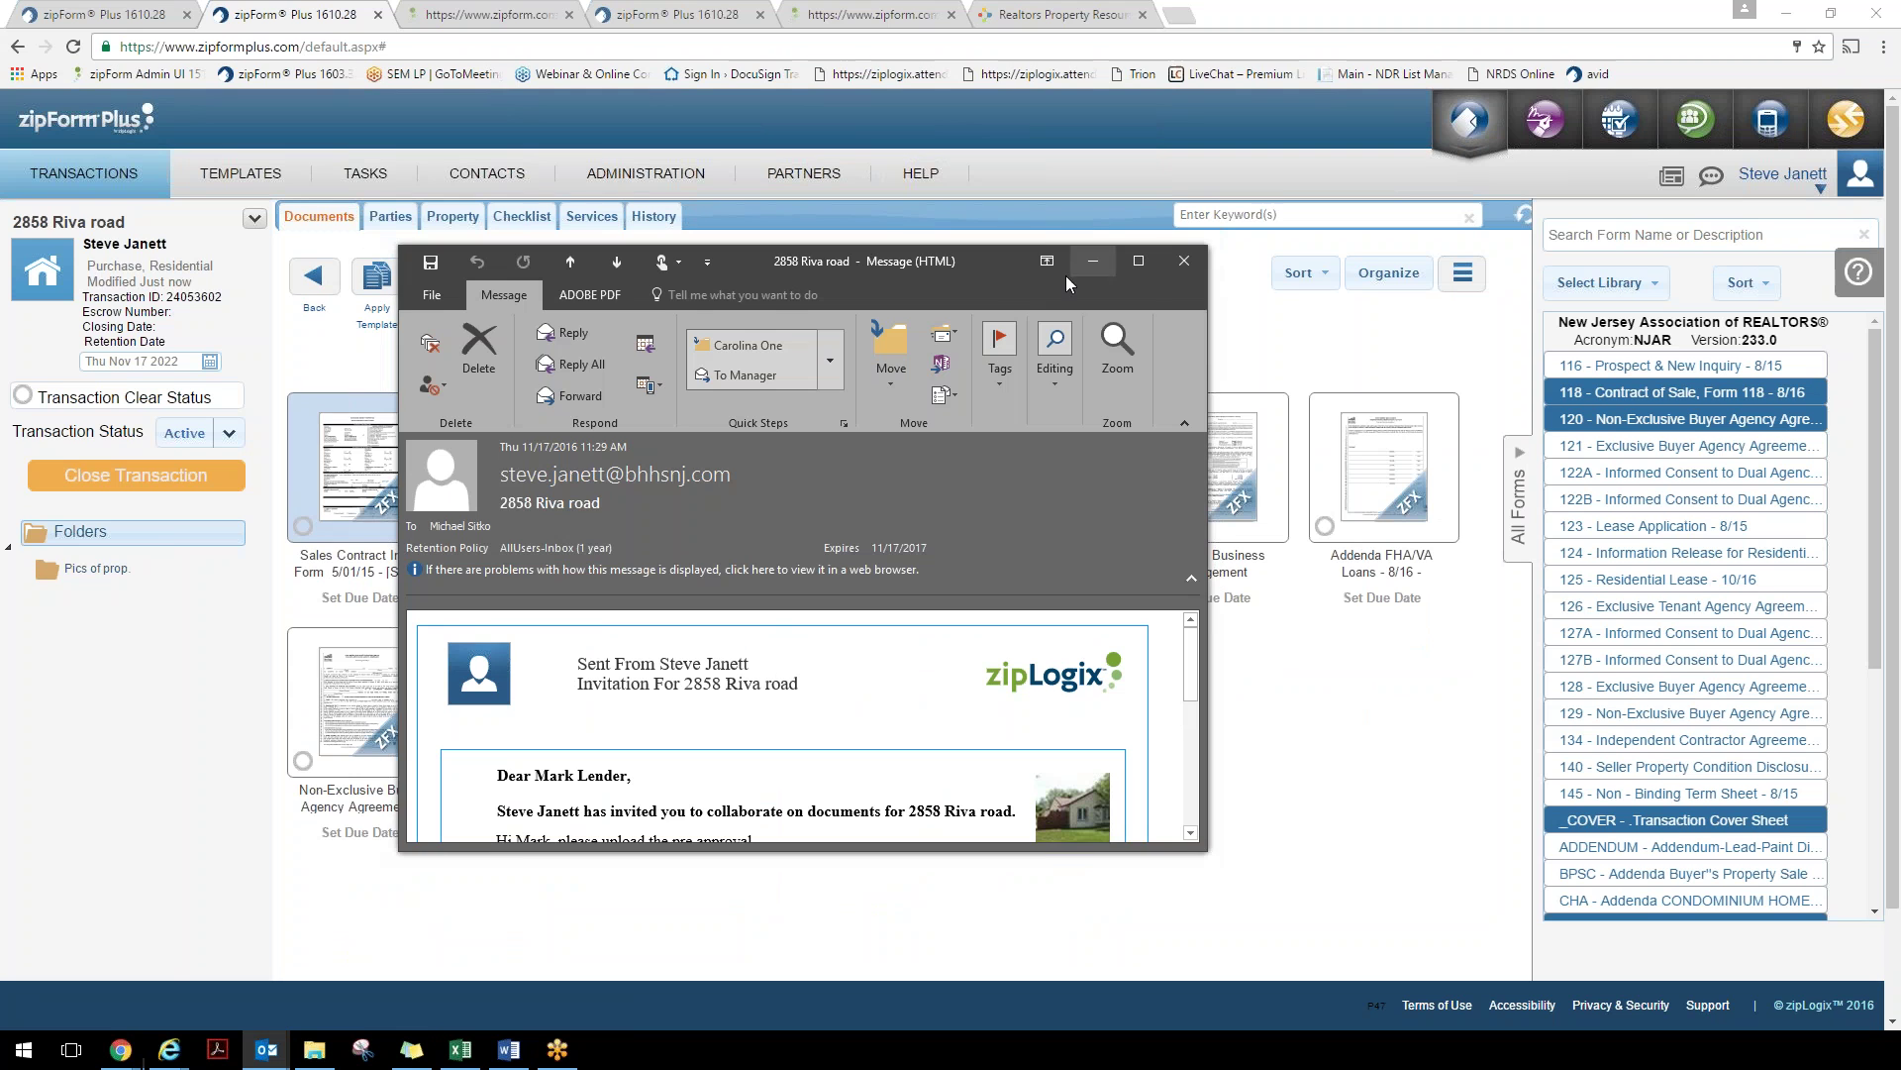
double_click(1006, 277)
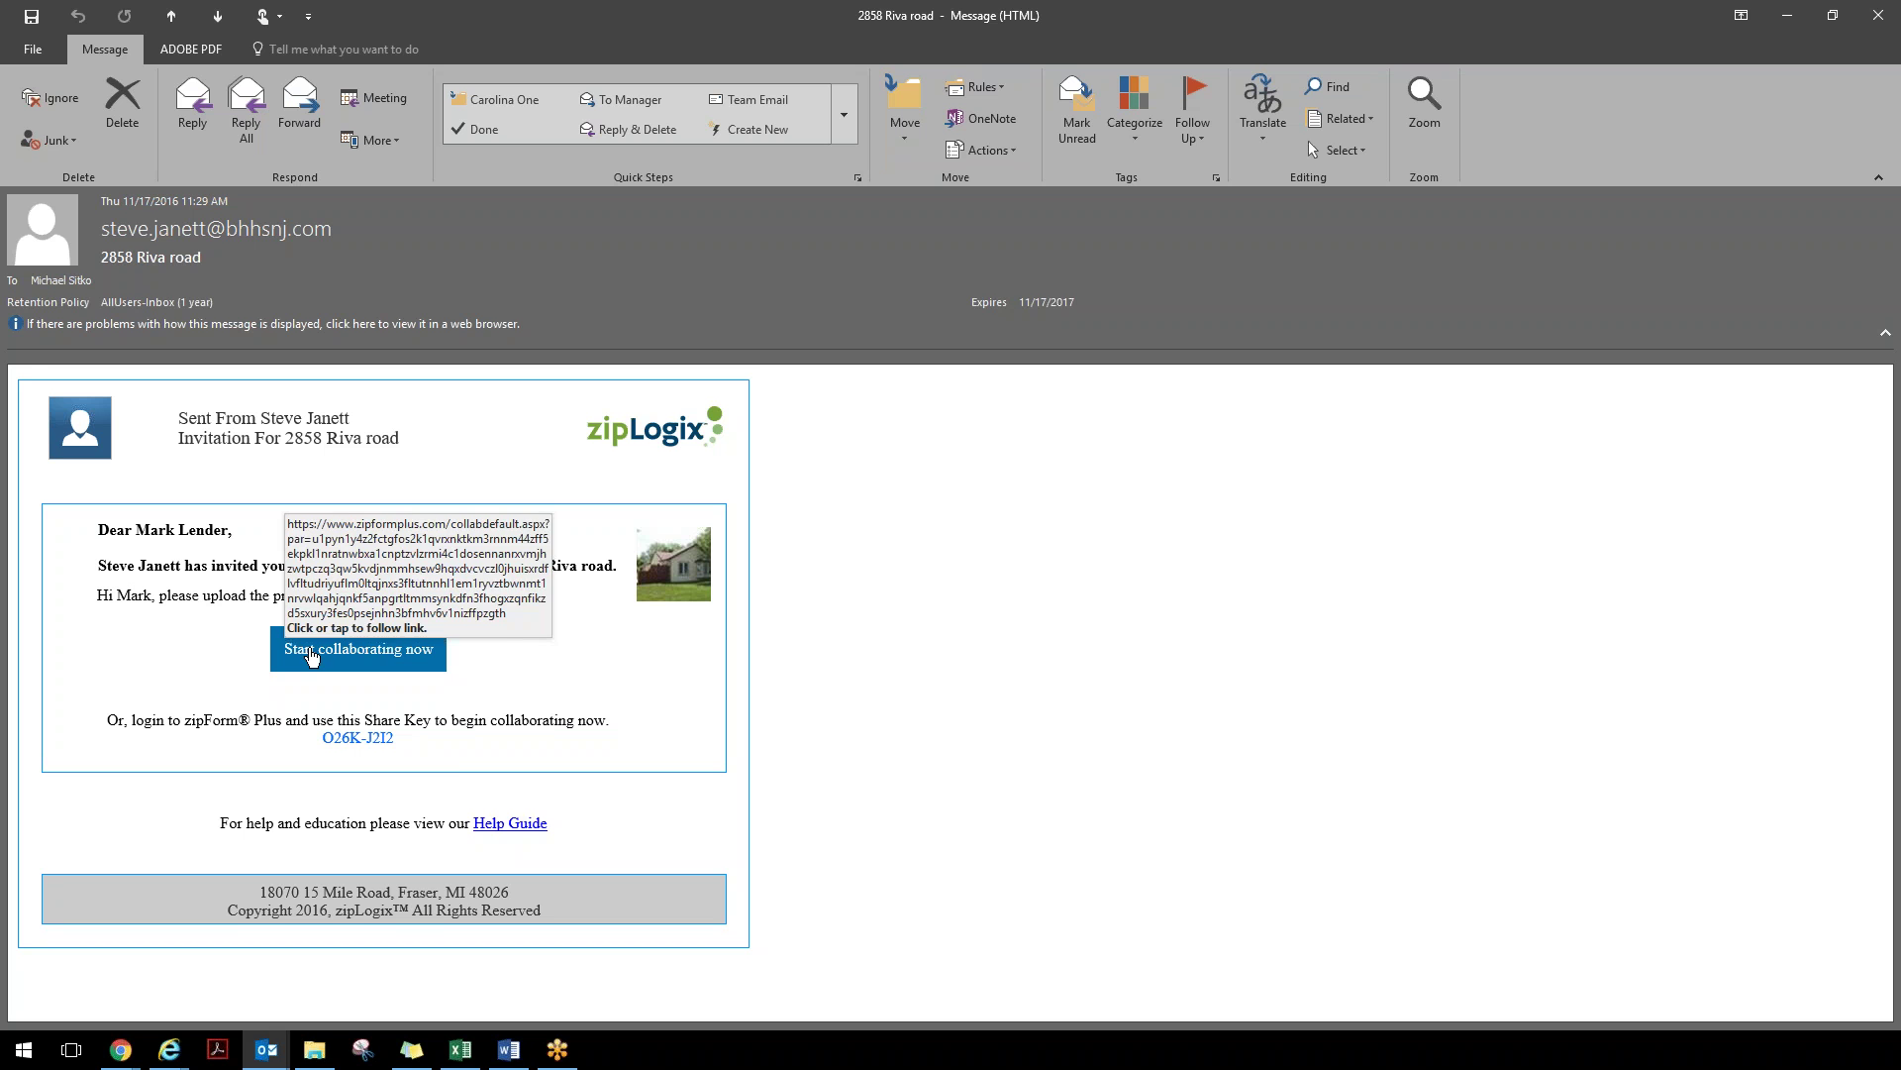
right_click(312, 657)
left_click(373, 742)
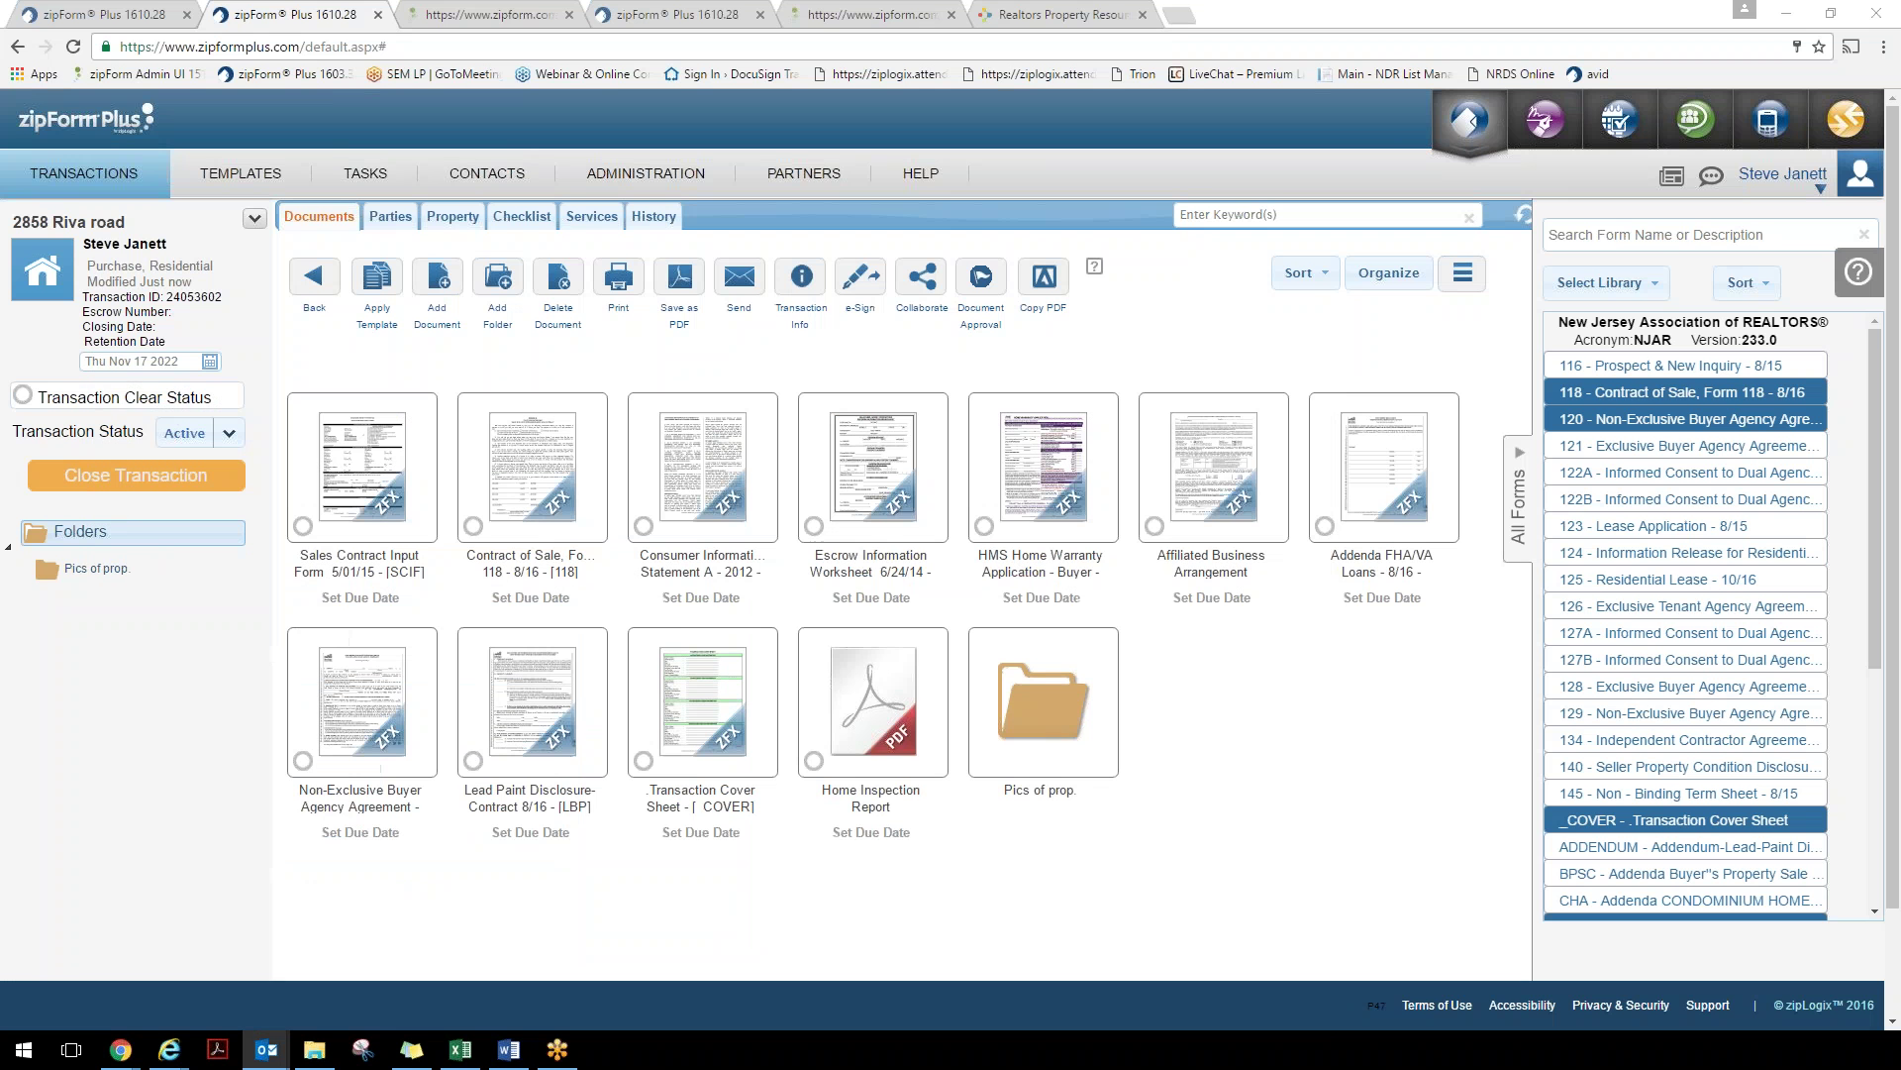
left_click(1178, 14)
Paste and open the copied collaboration link in the new browser tab
right_click(1171, 46)
left_click(1212, 139)
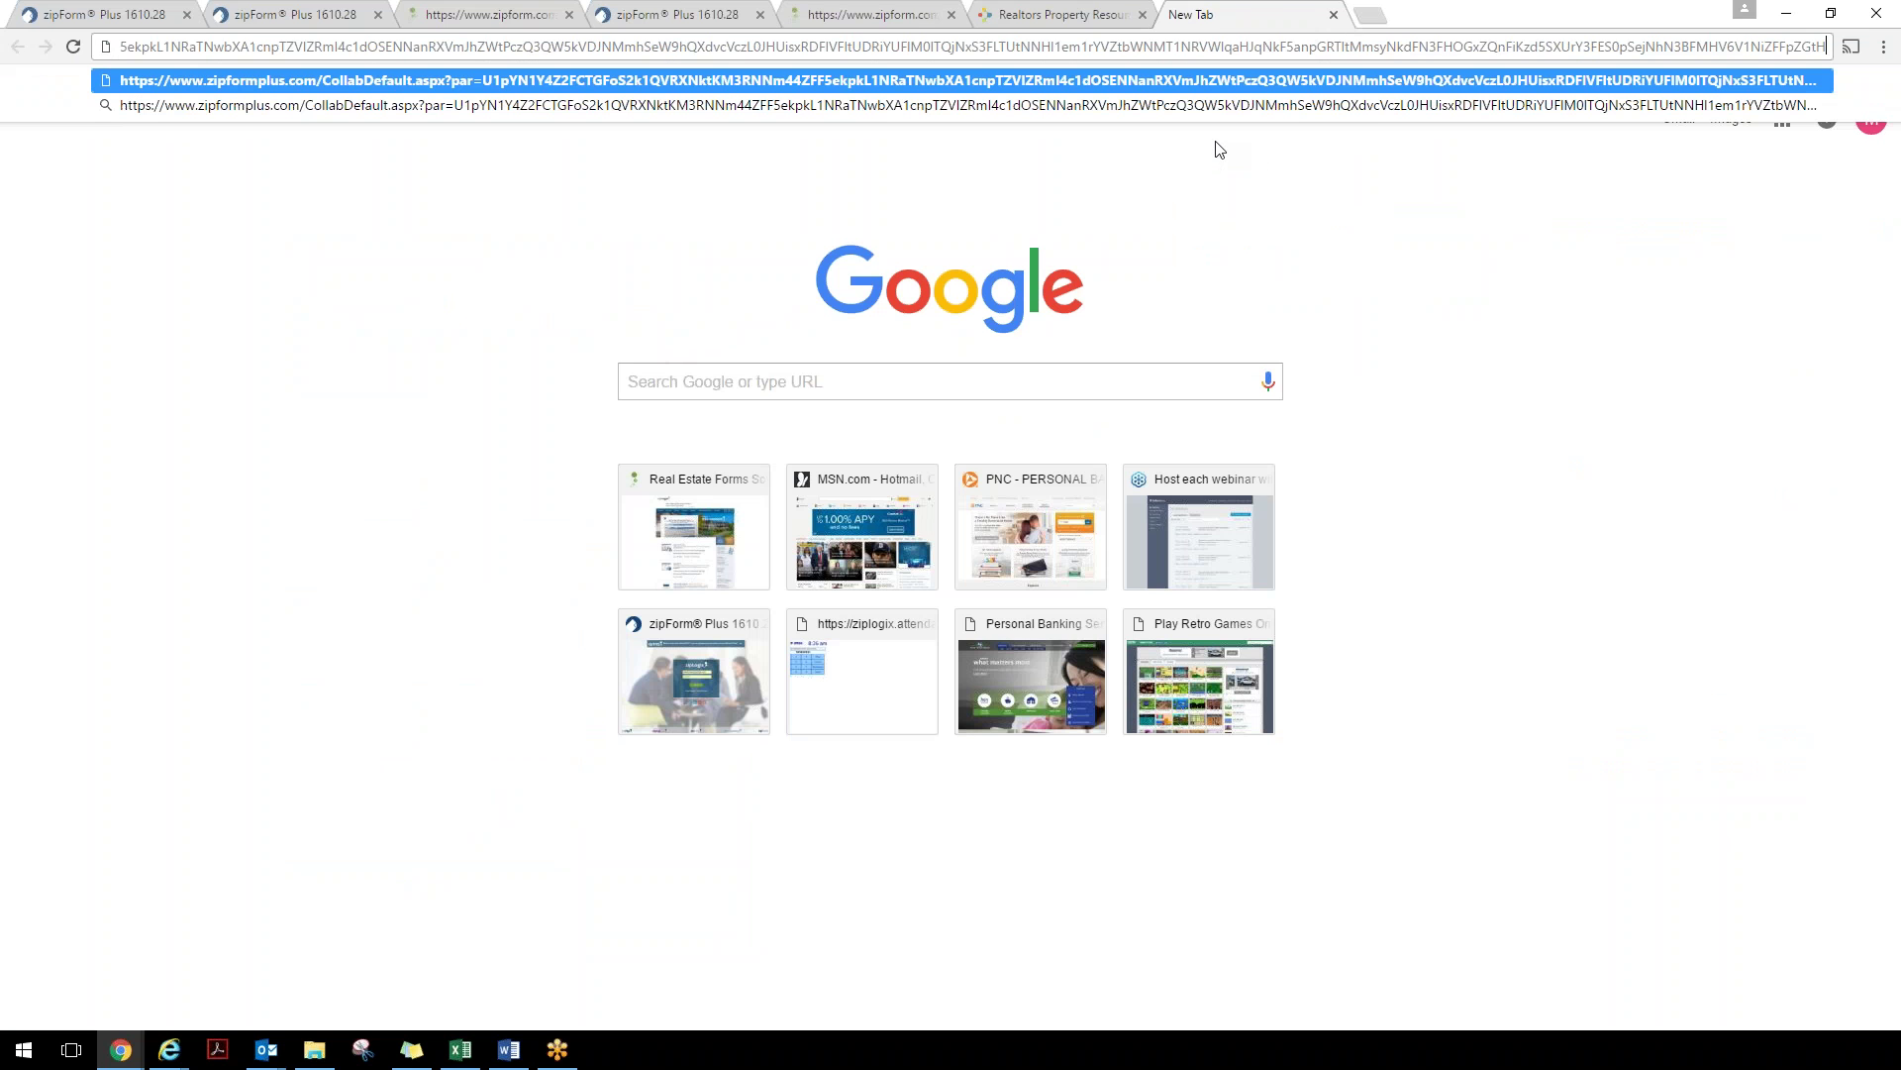
left_click(62, 87)
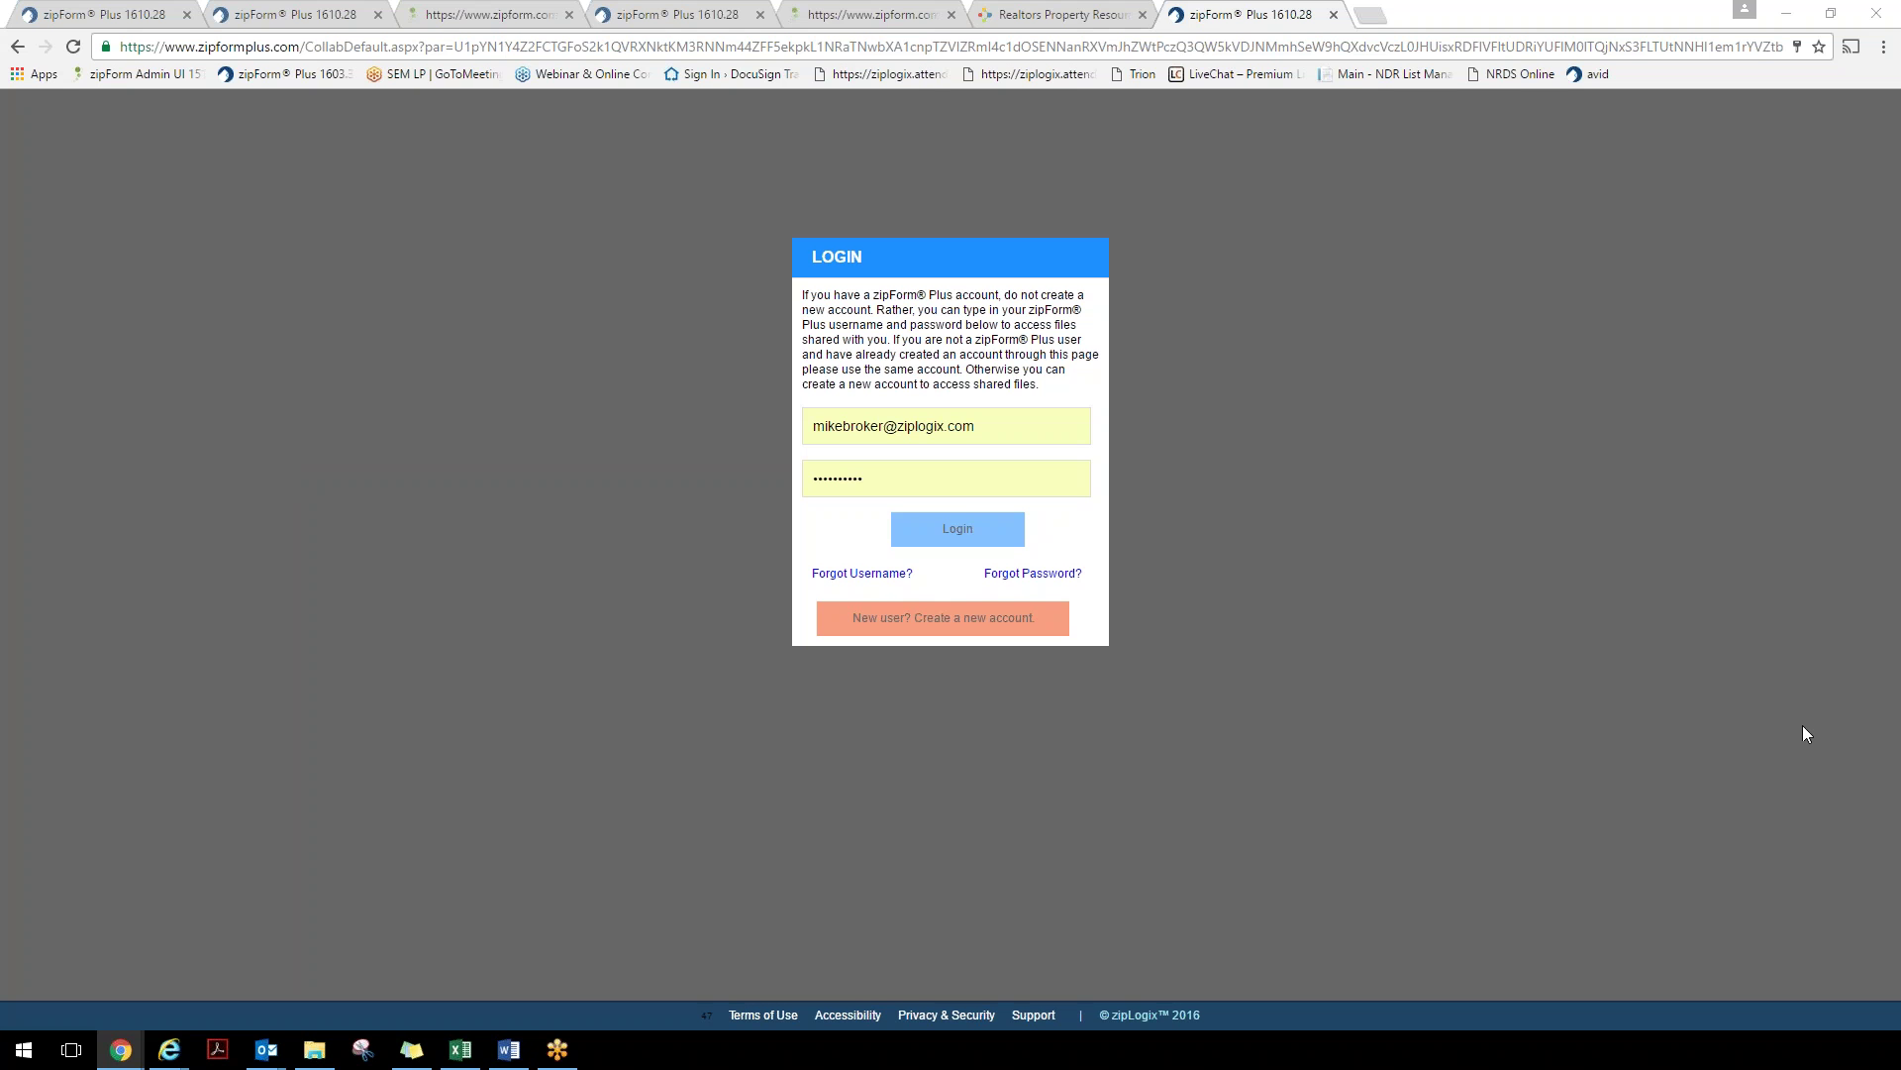
Begin creating a new account with Mortgage as the role
left_click(919, 621)
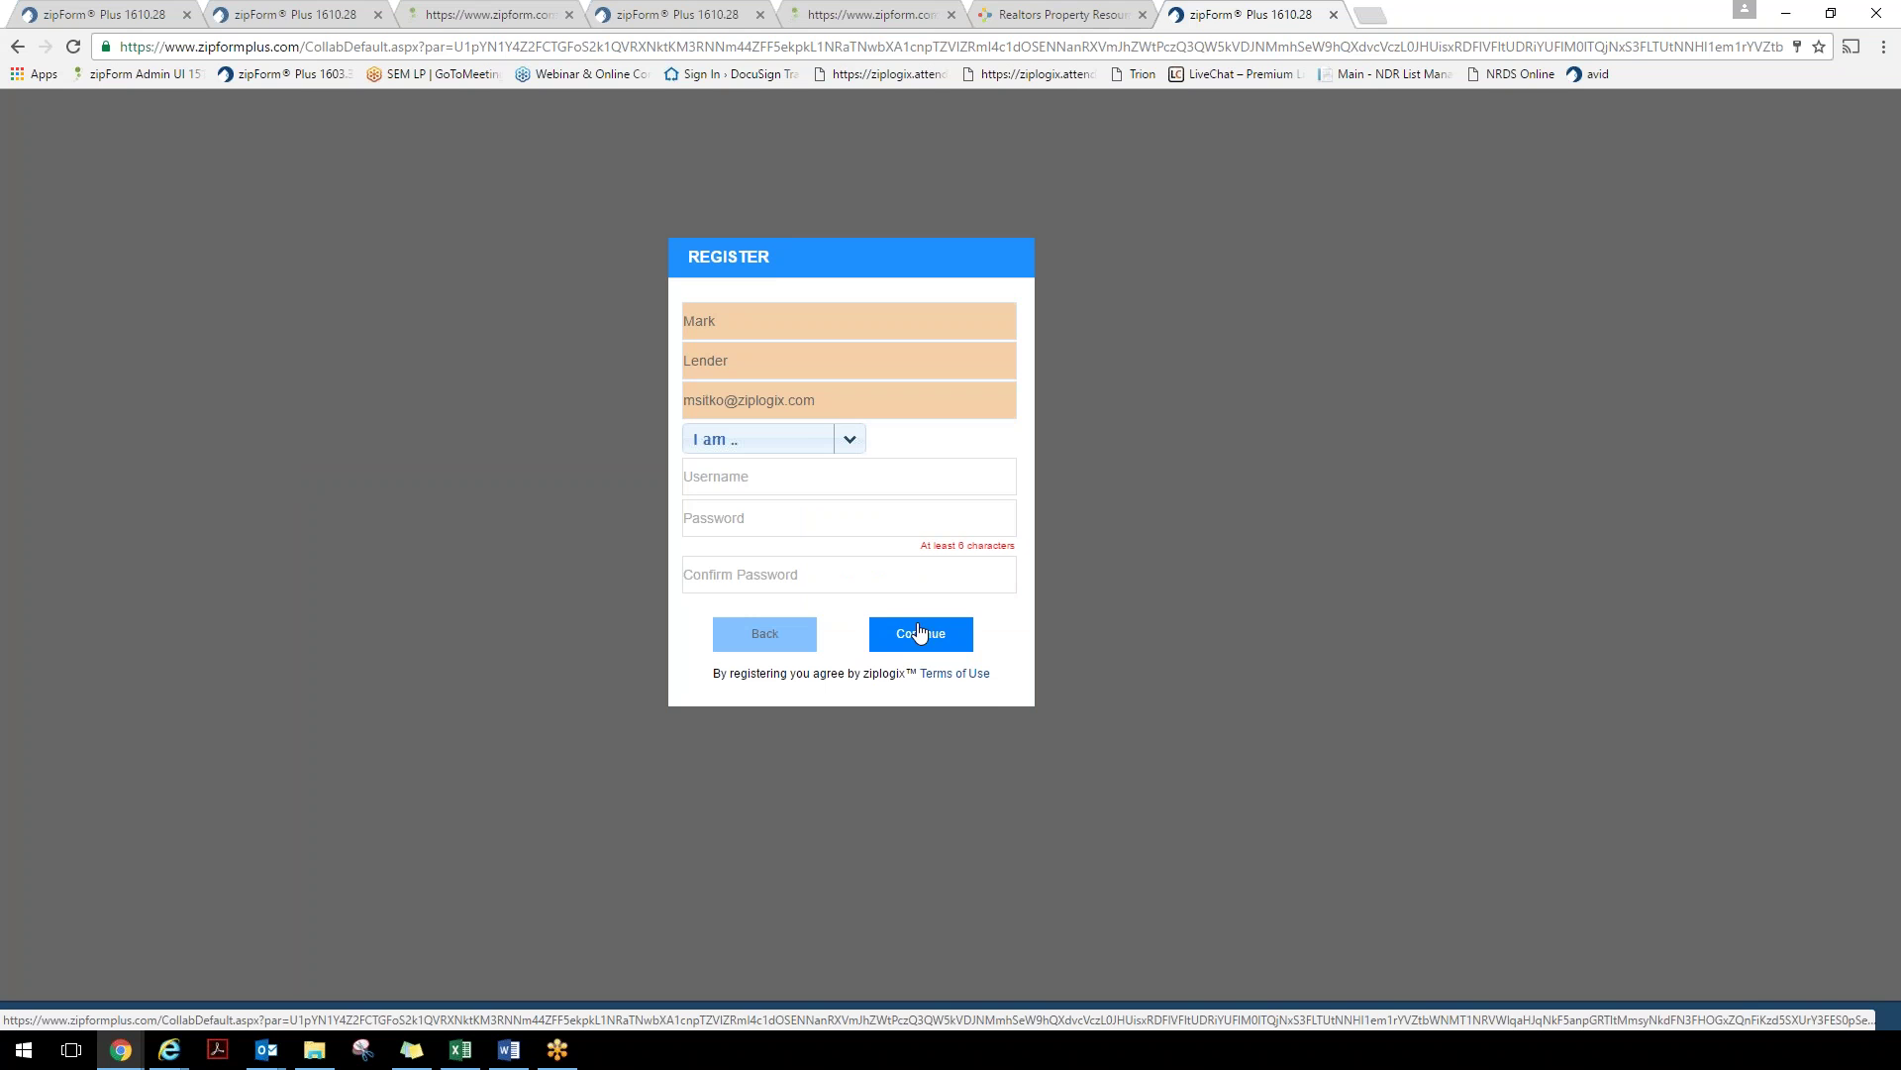
left_click(809, 450)
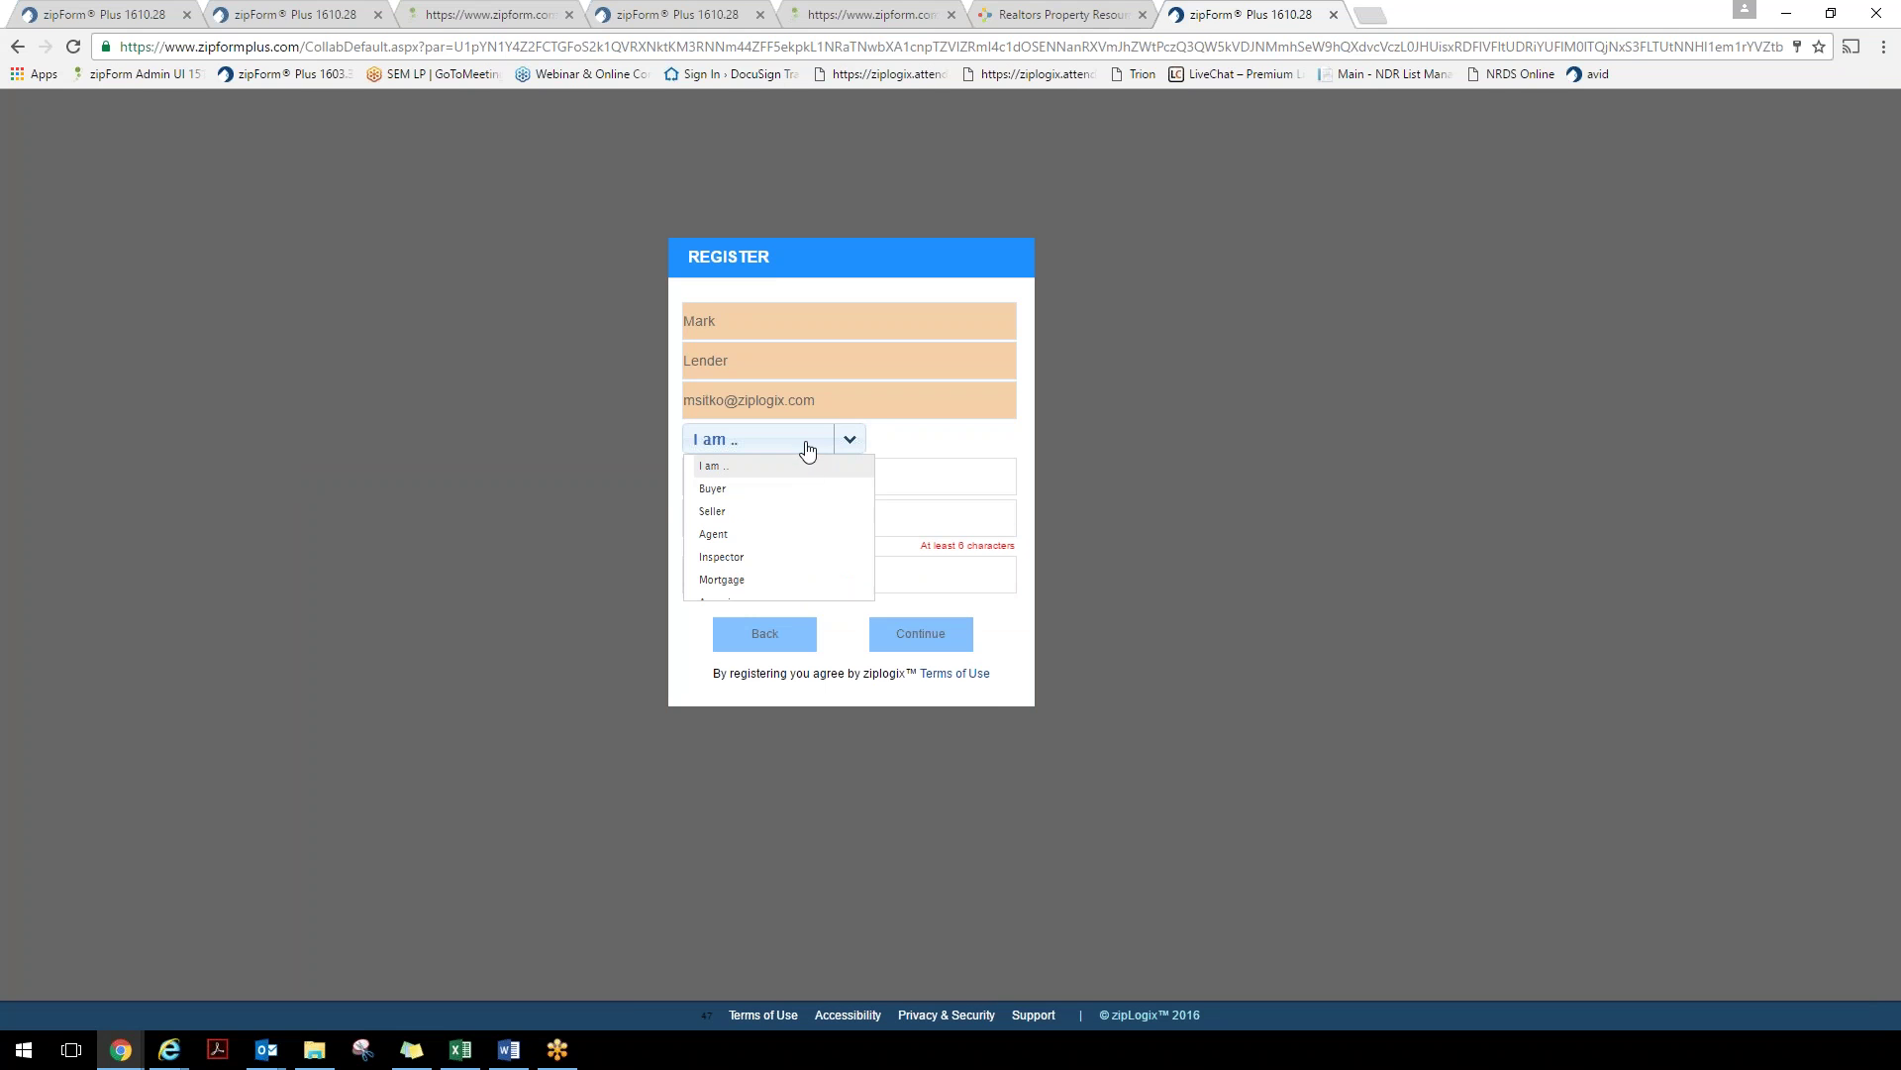
left_click(771, 580)
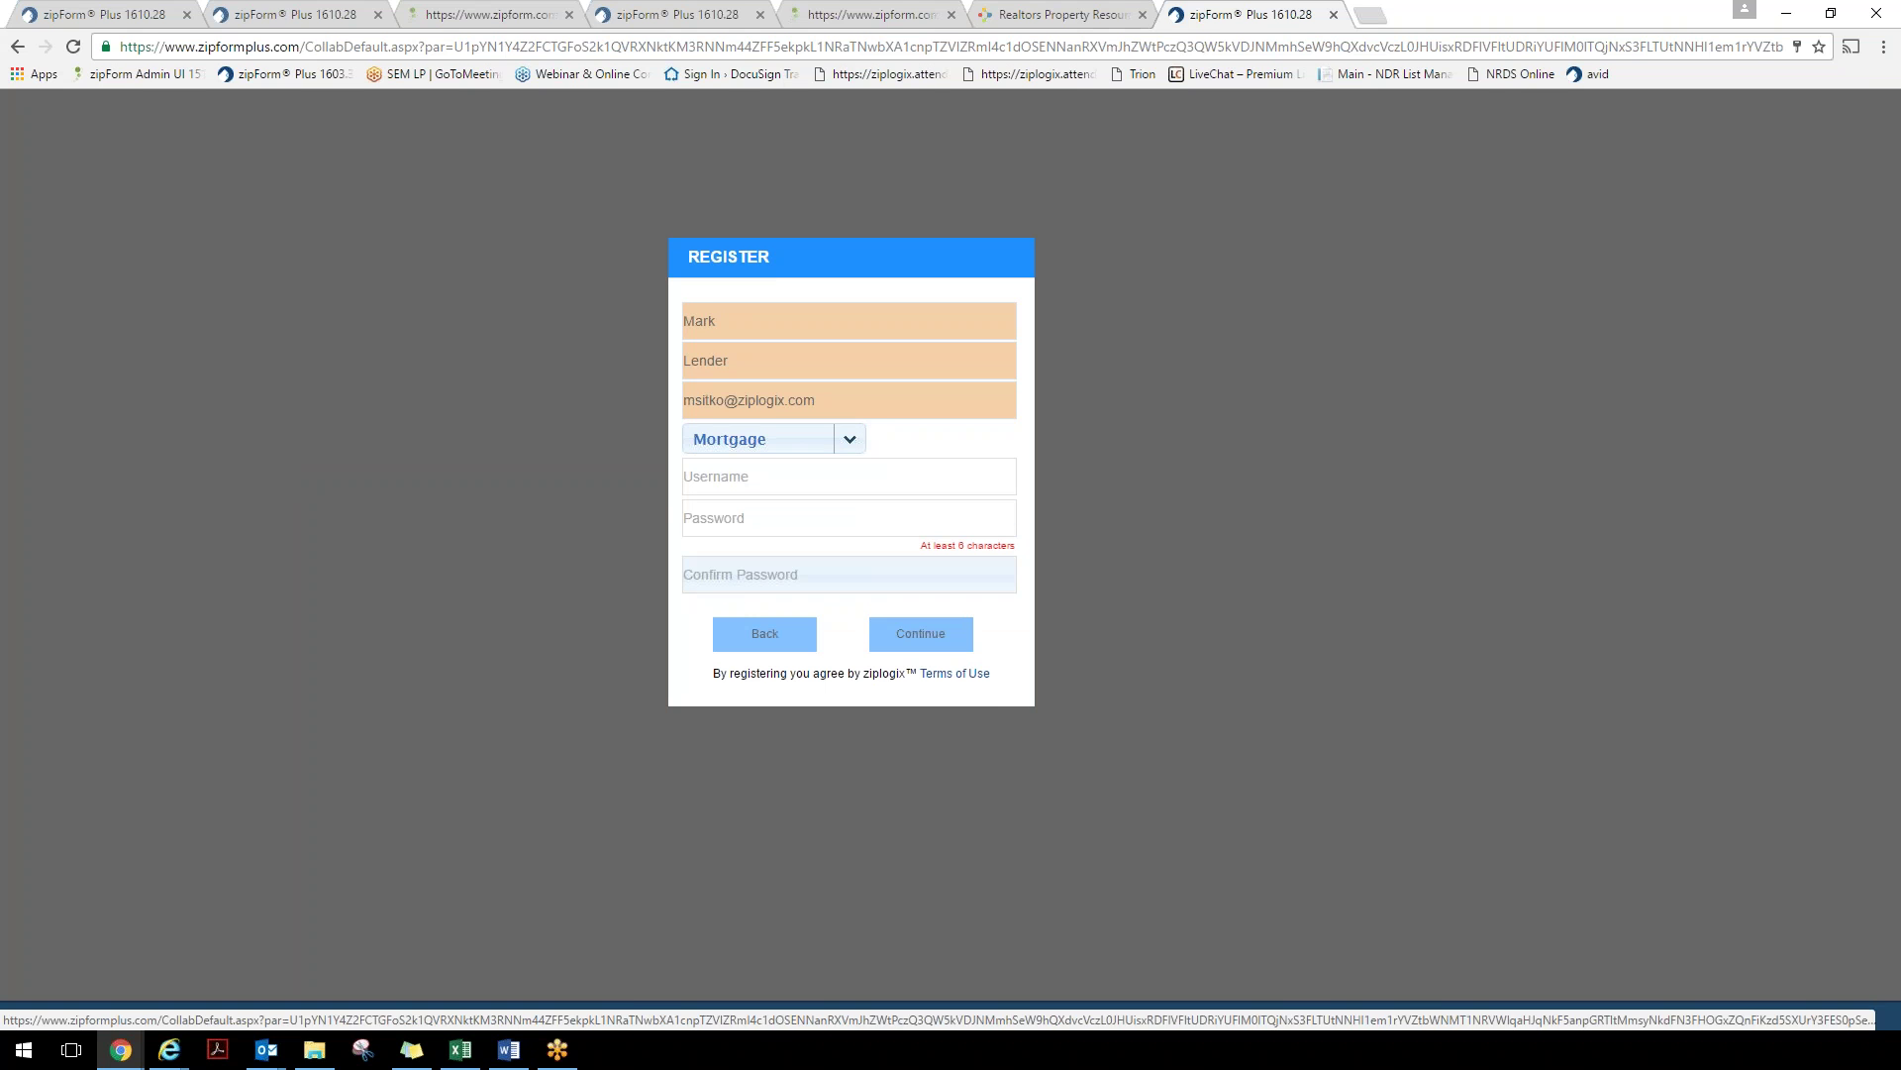
left_click(732, 478)
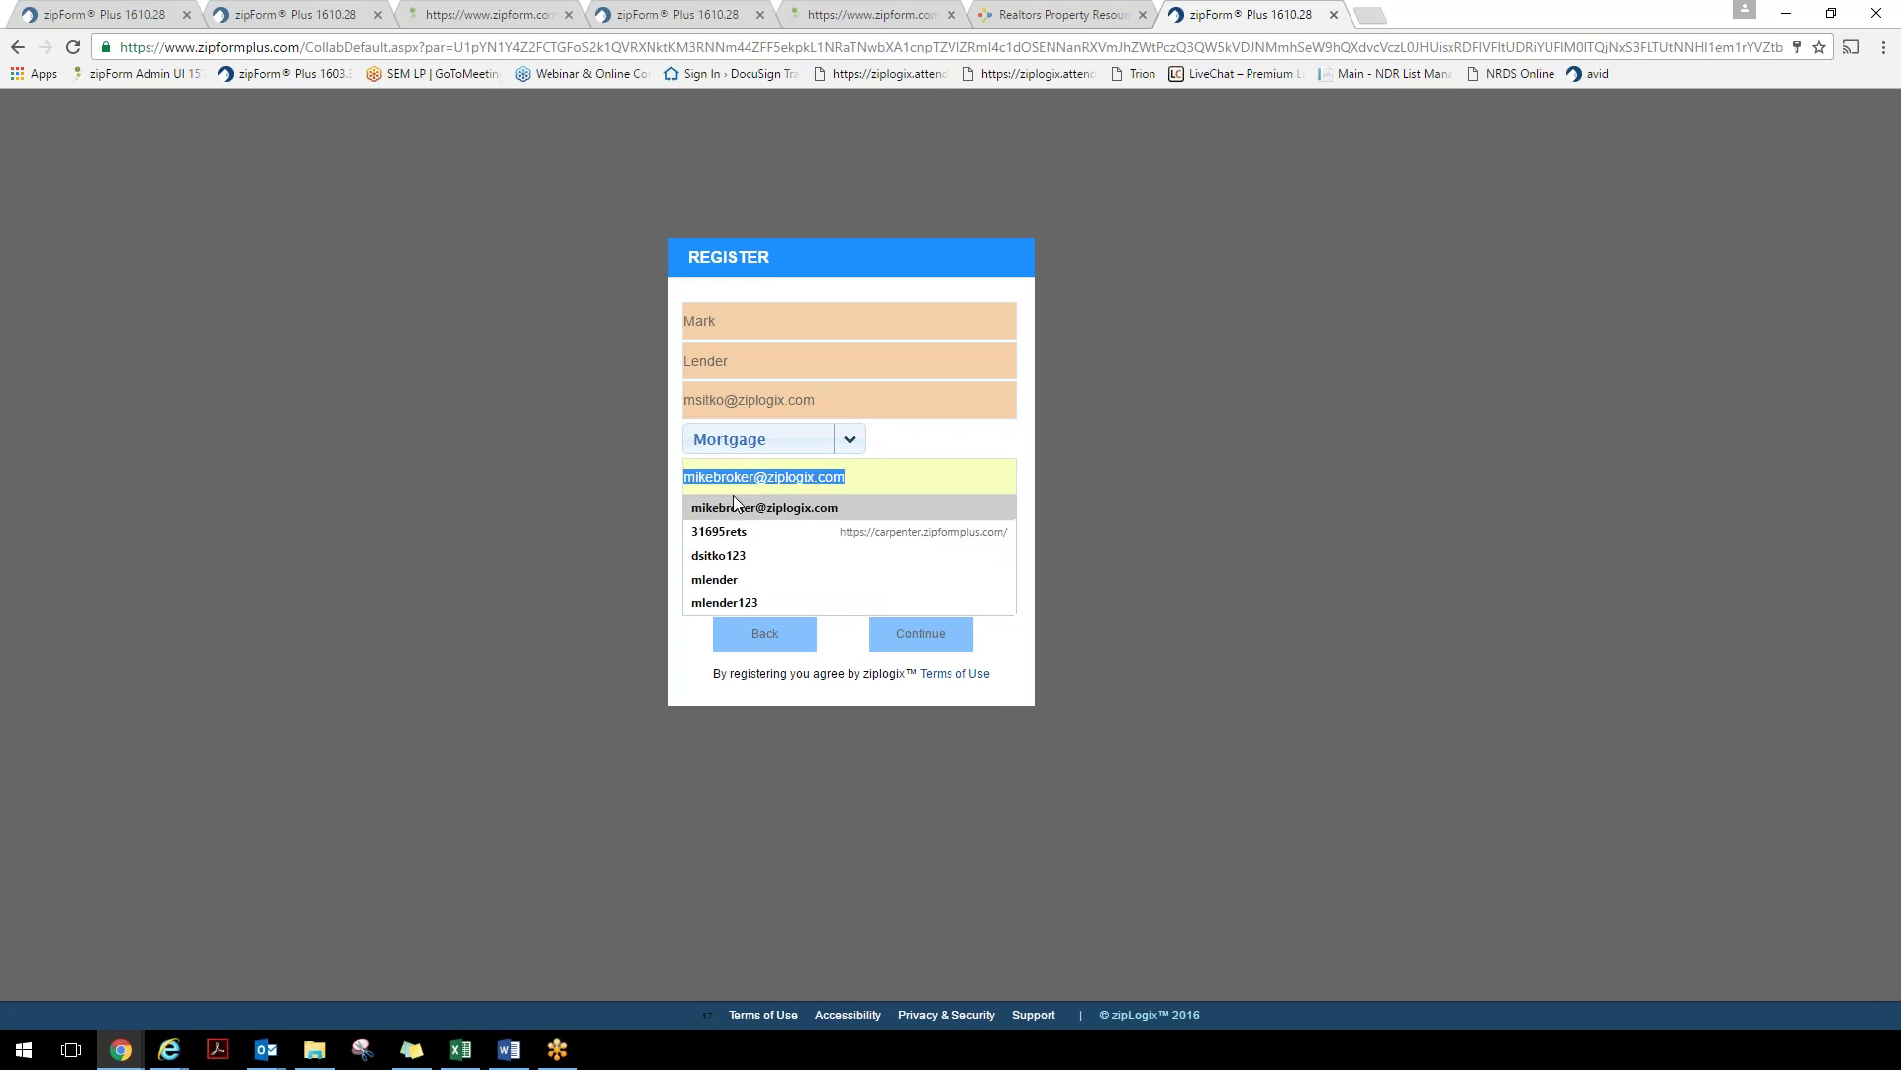
left_click(598, 505)
left_click(784, 591)
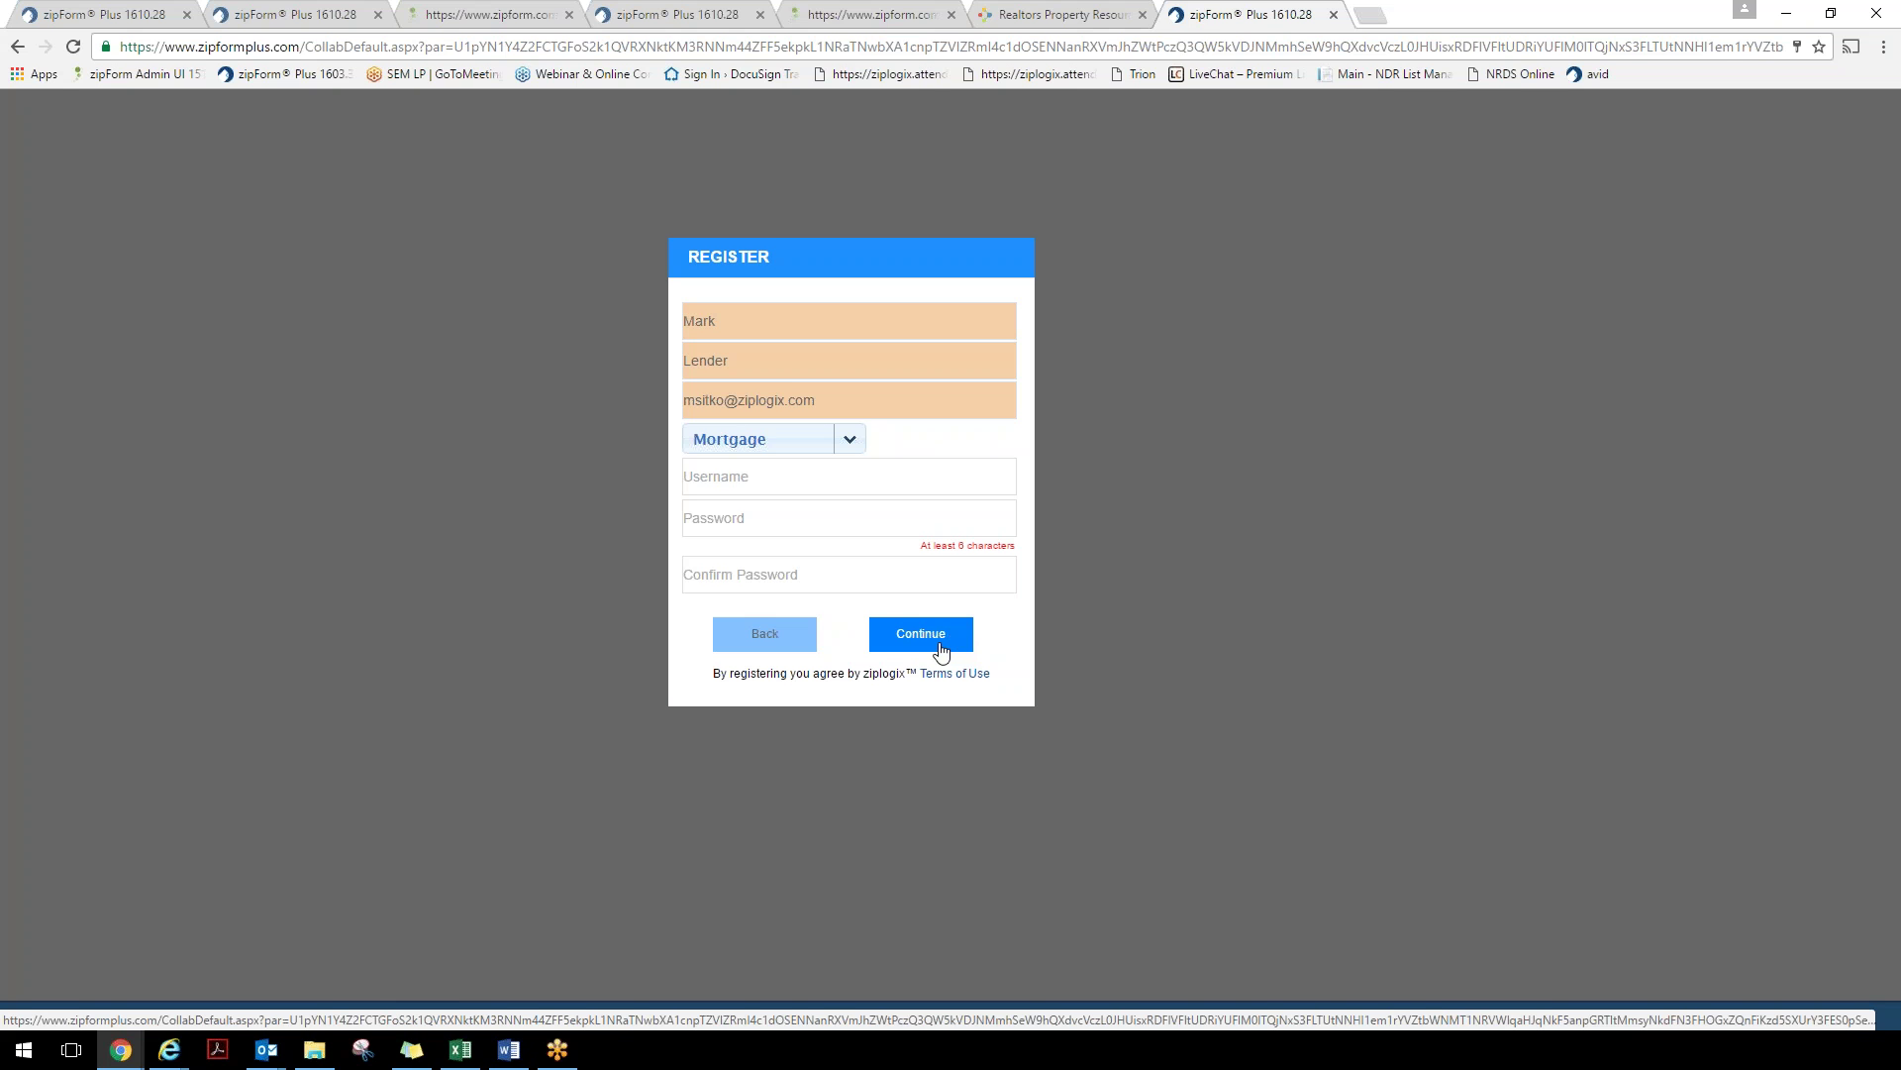
Go back to the login form and log in with the lender's saved credentials
left_click(787, 642)
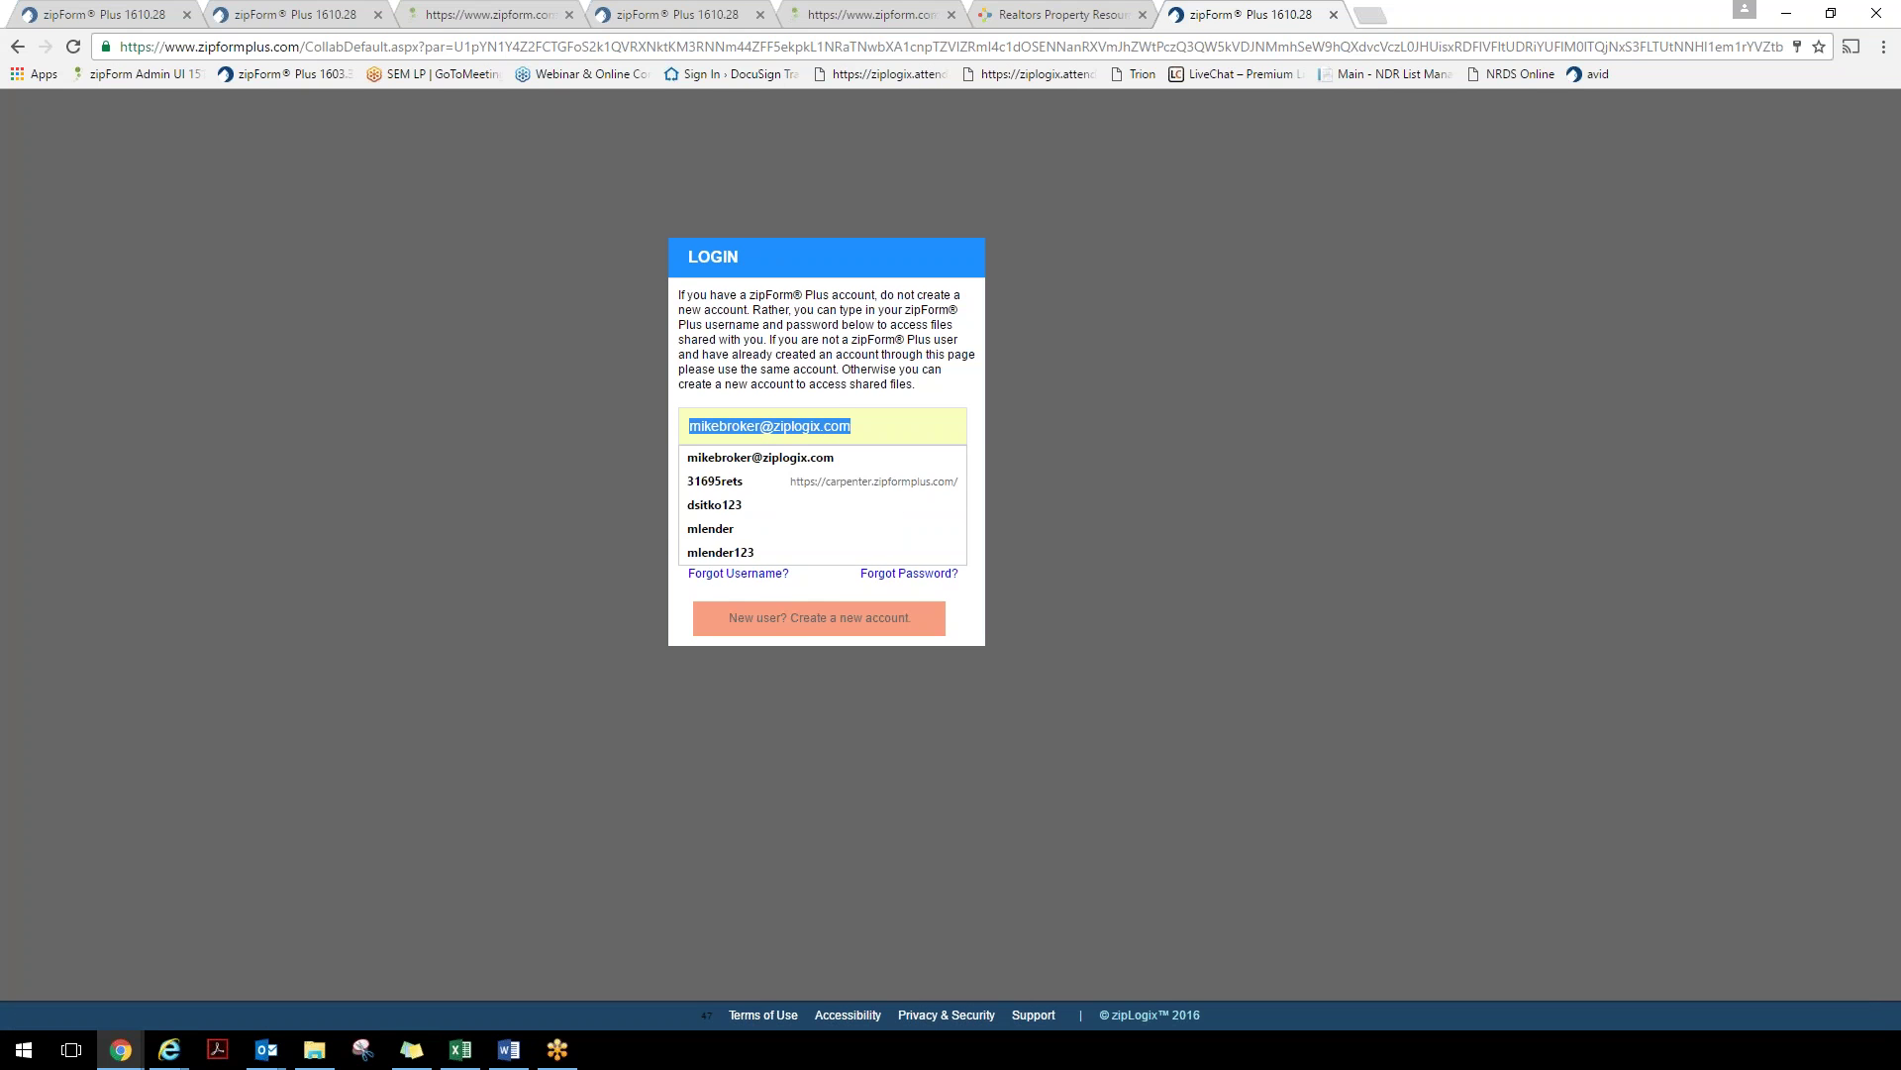
left_click(766, 551)
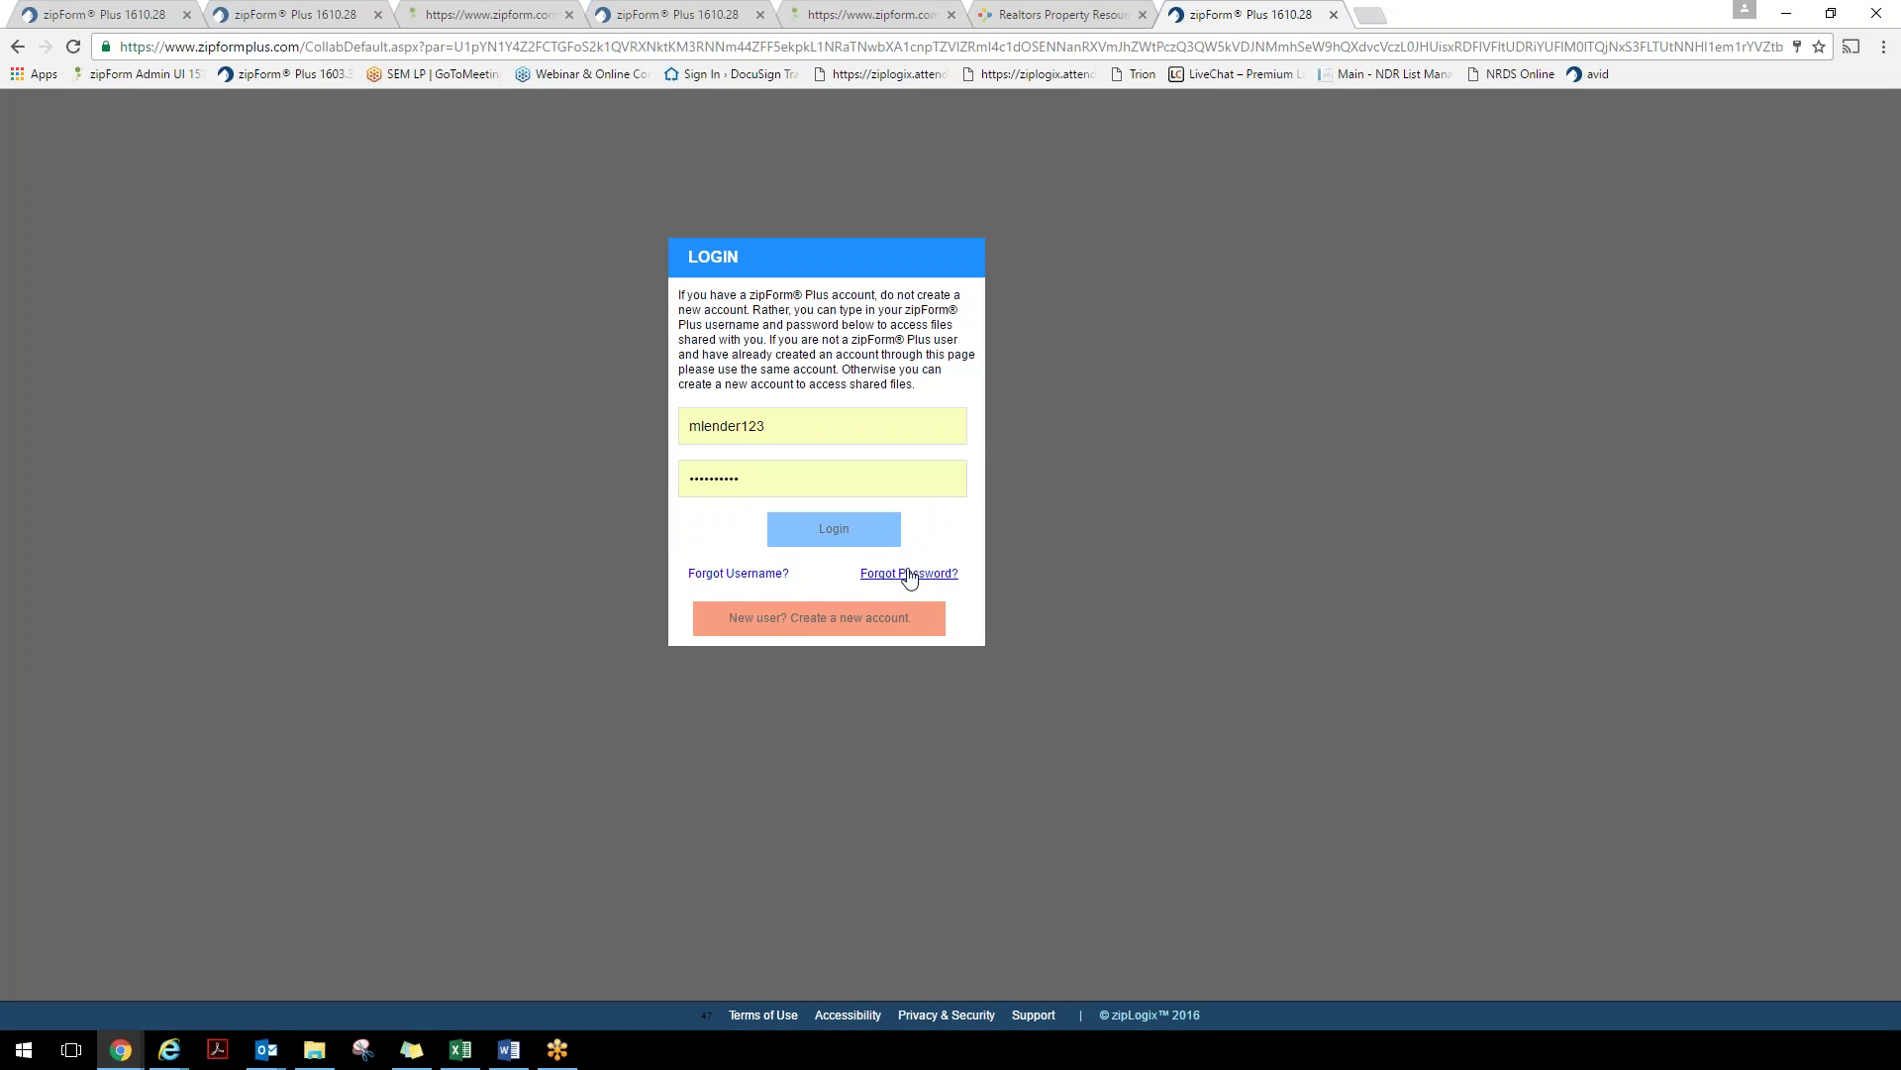
left_click(834, 529)
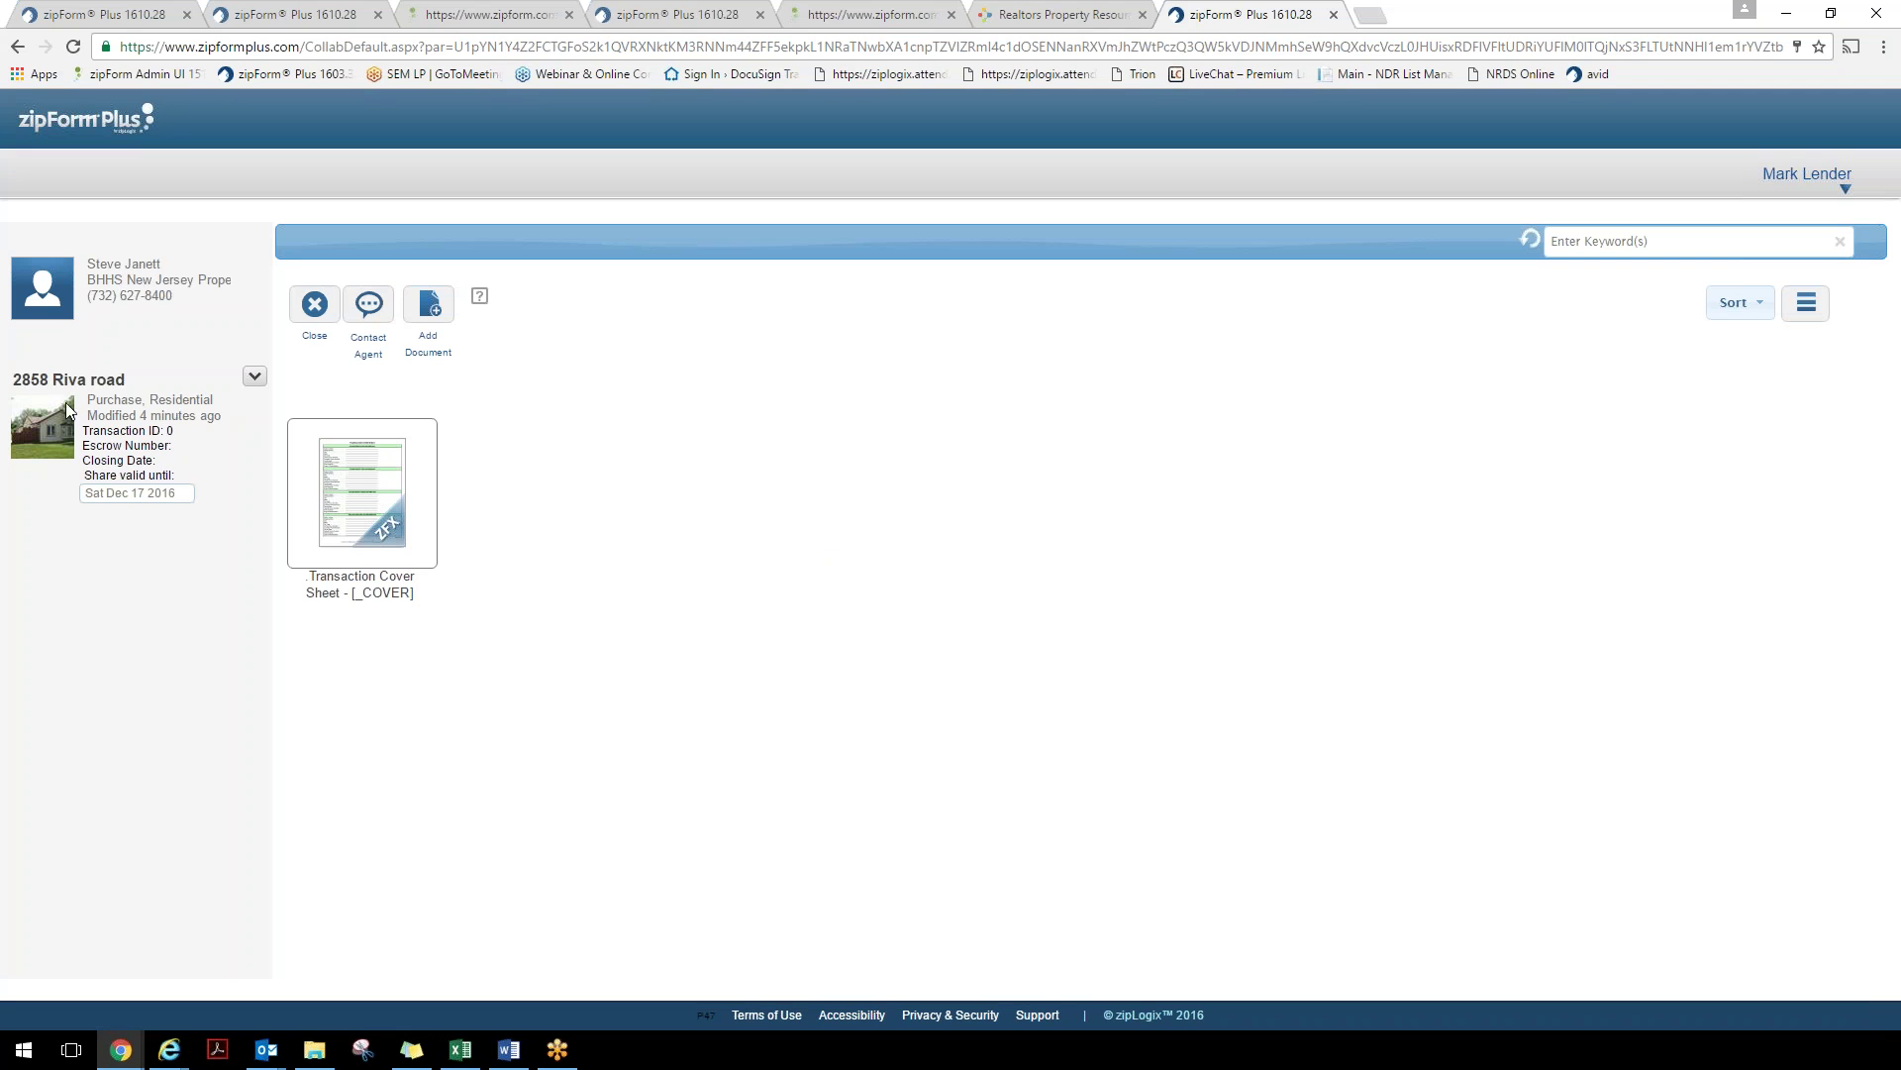
left_click(344, 527)
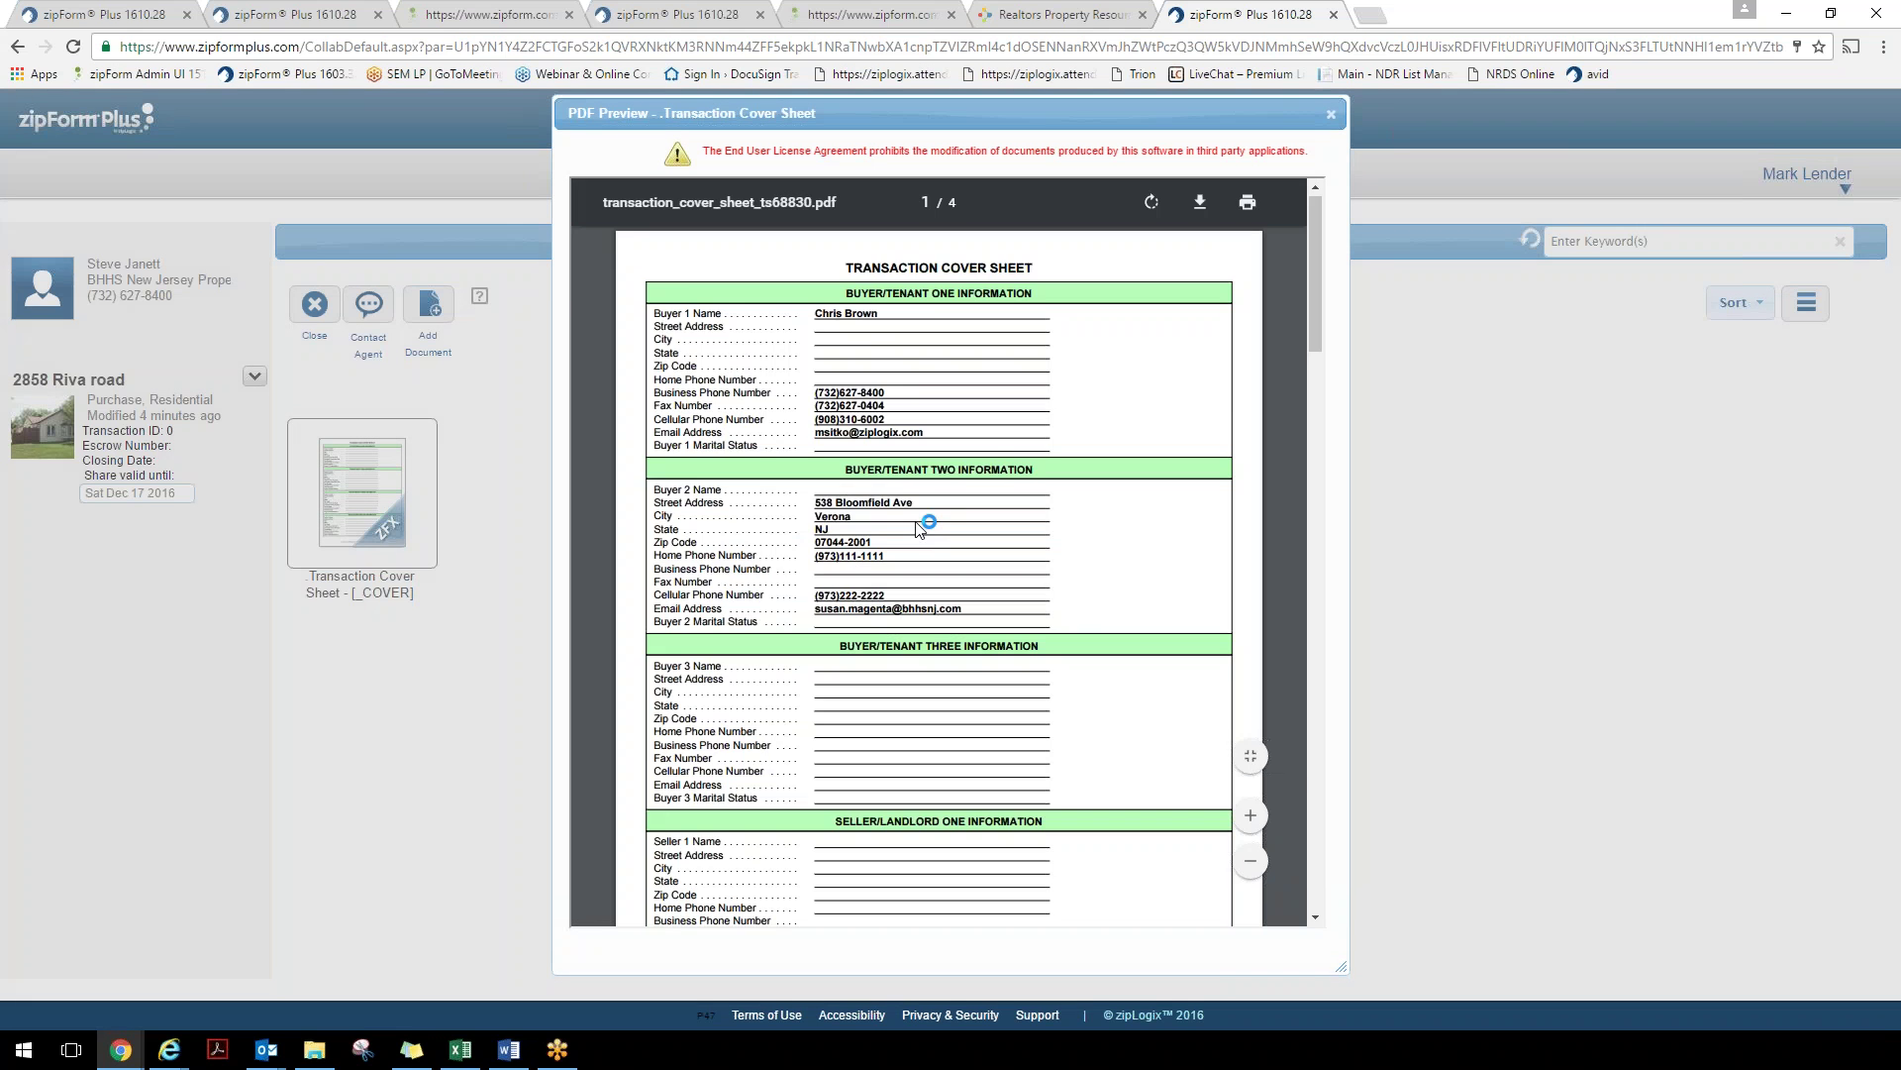
scroll(919, 529, "down", 7)
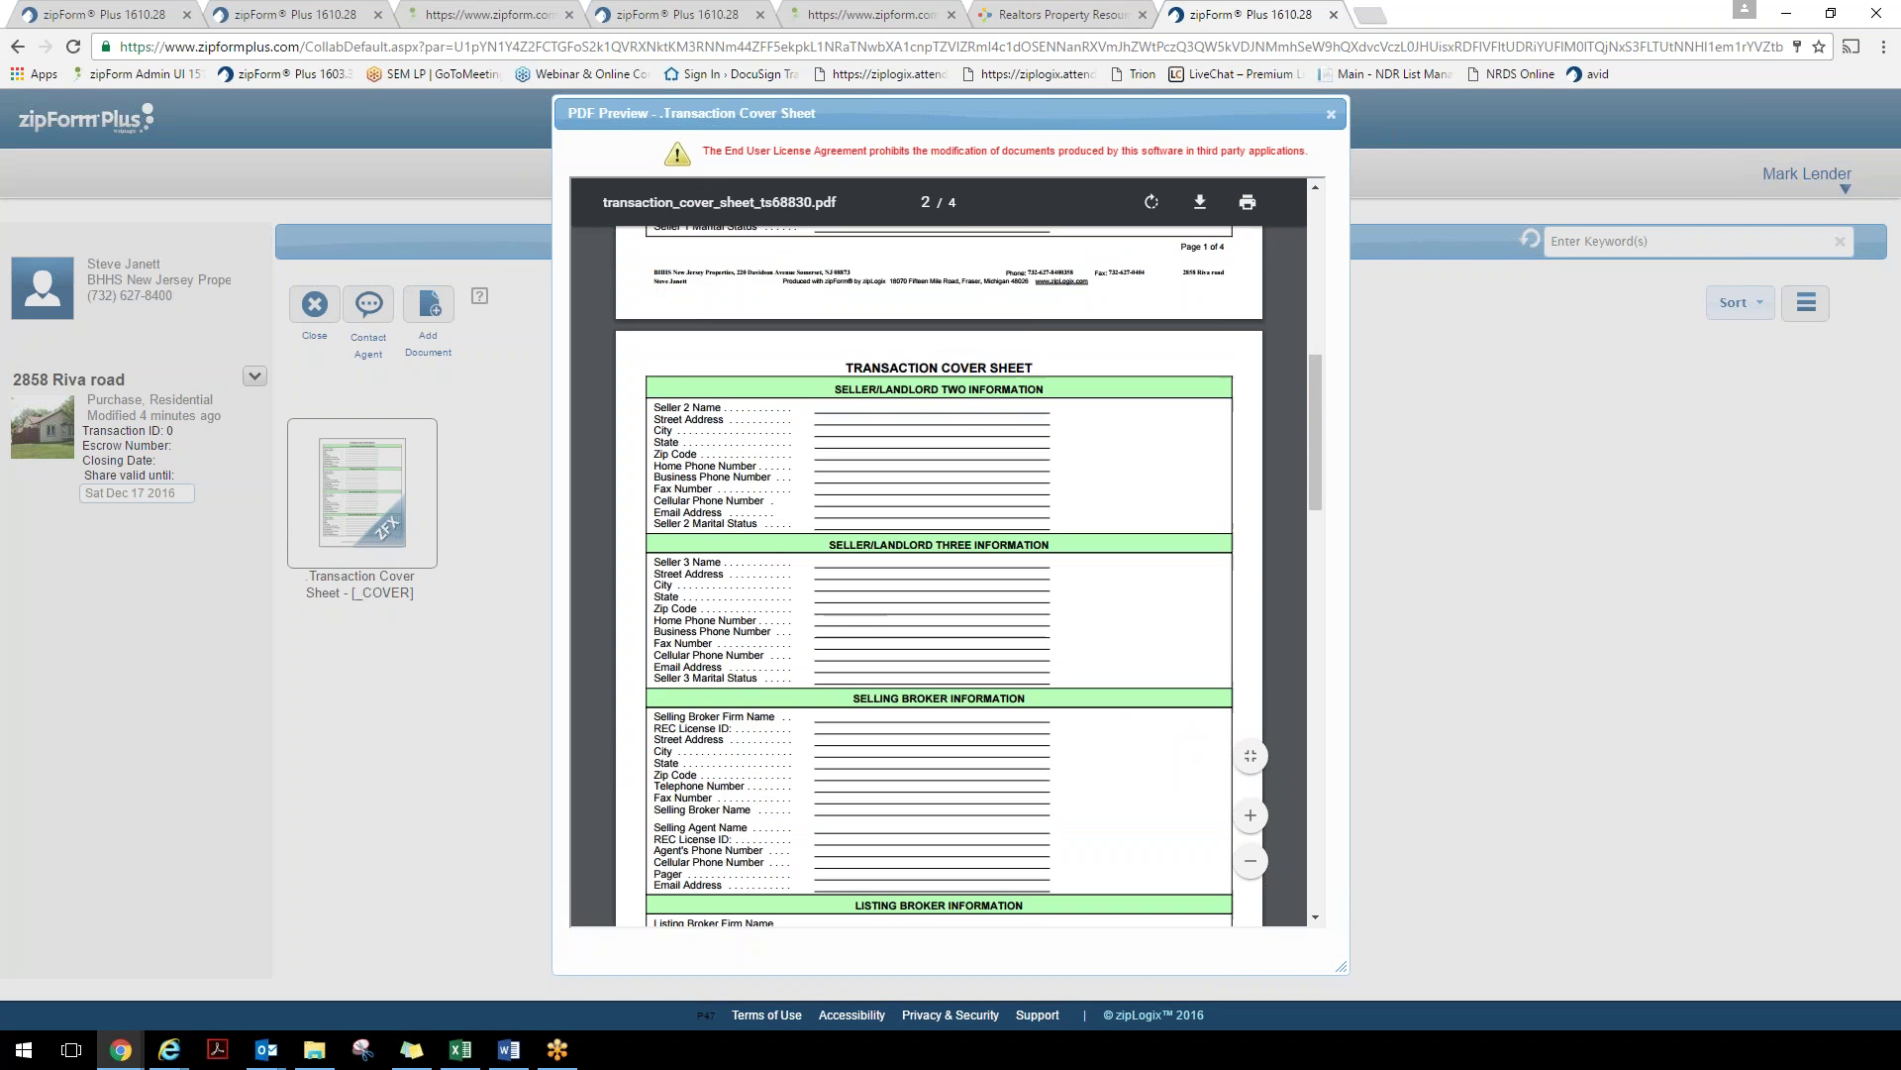
scroll(978, 550, "down", 7)
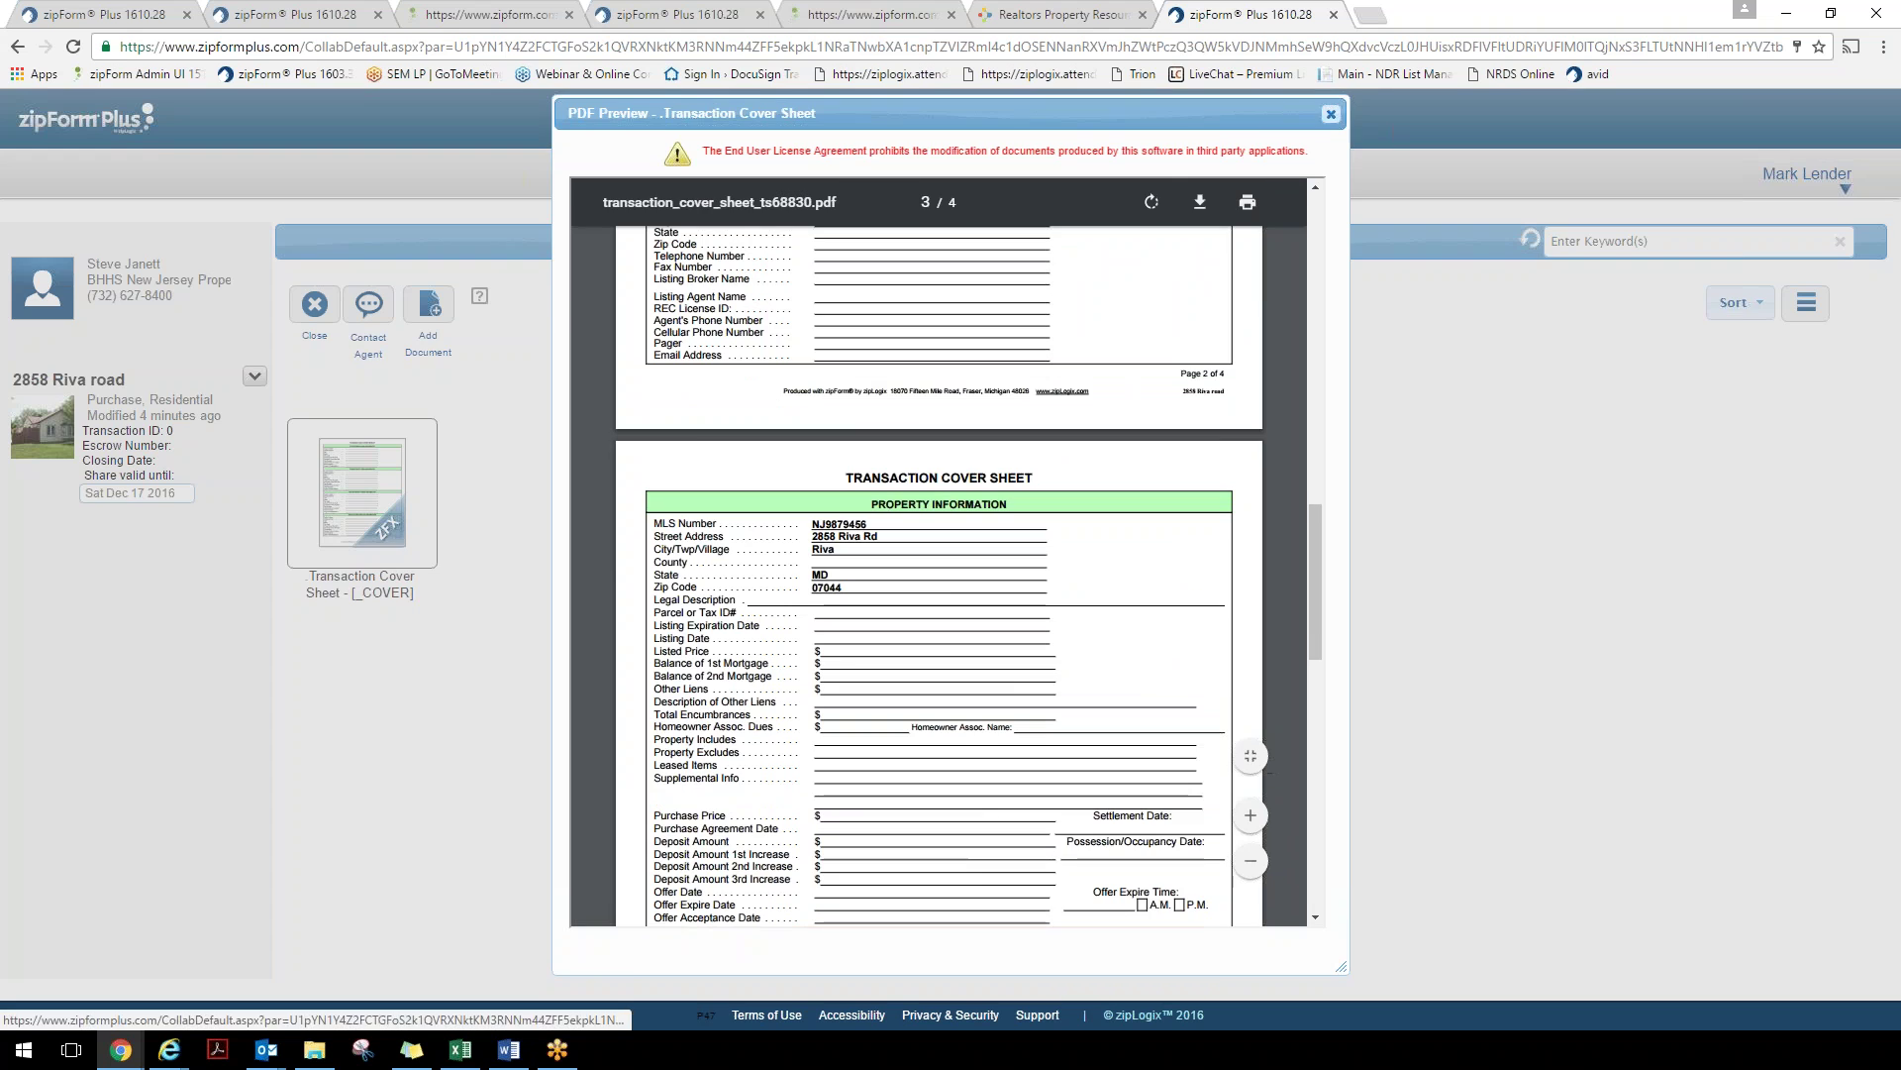
left_click(1331, 114)
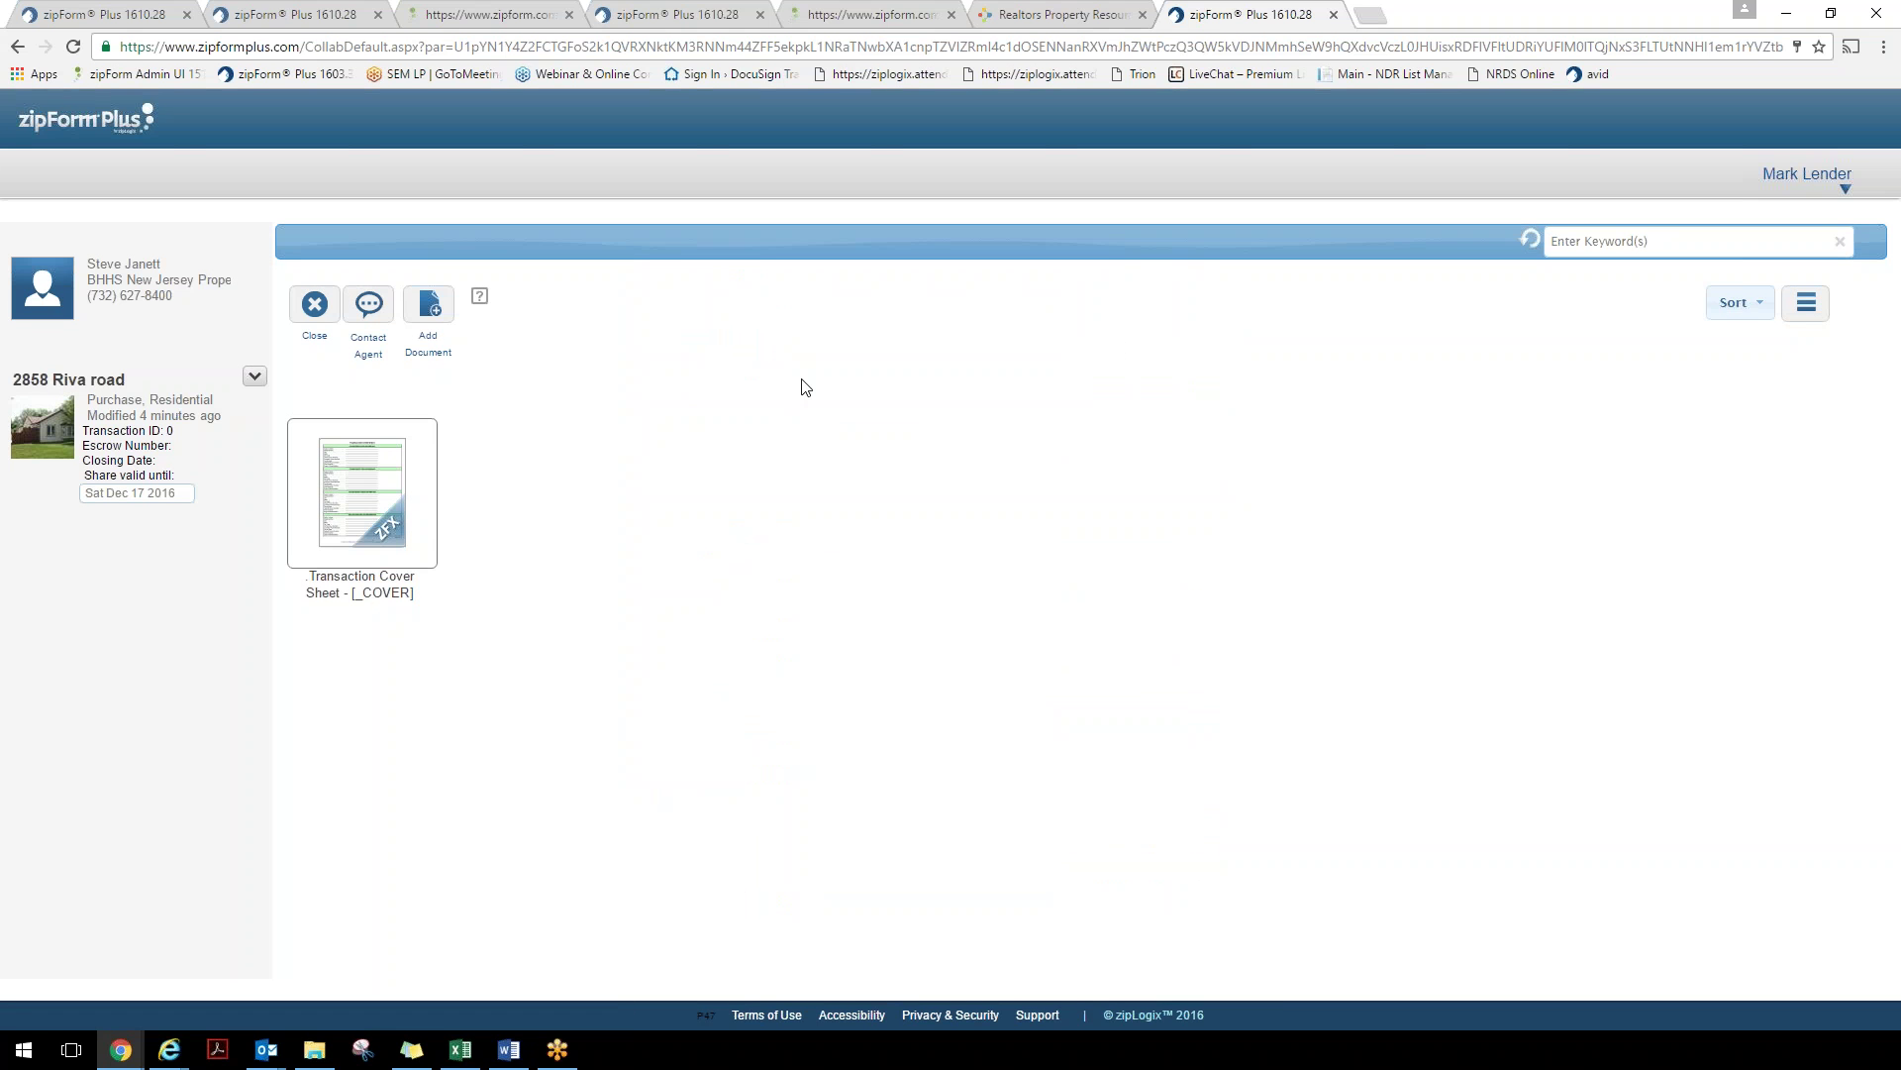
left_click(434, 309)
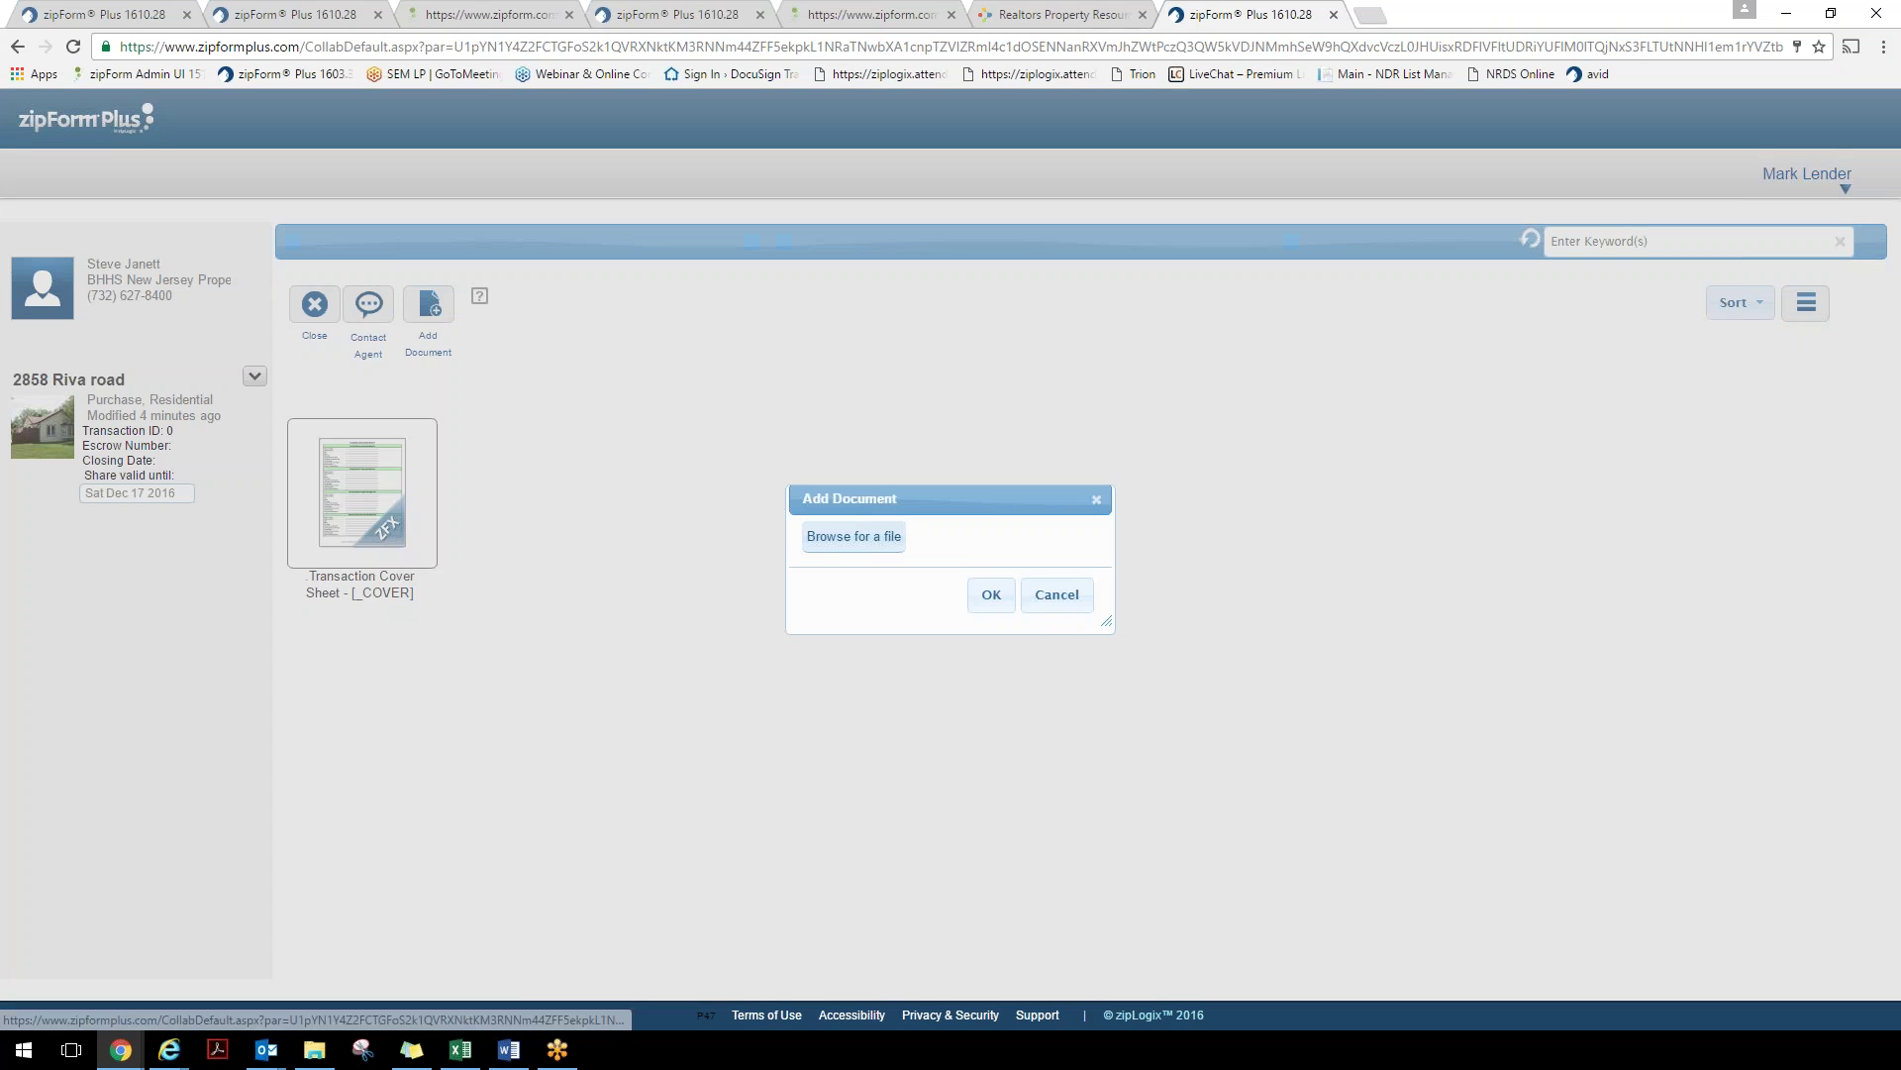
left_click(842, 548)
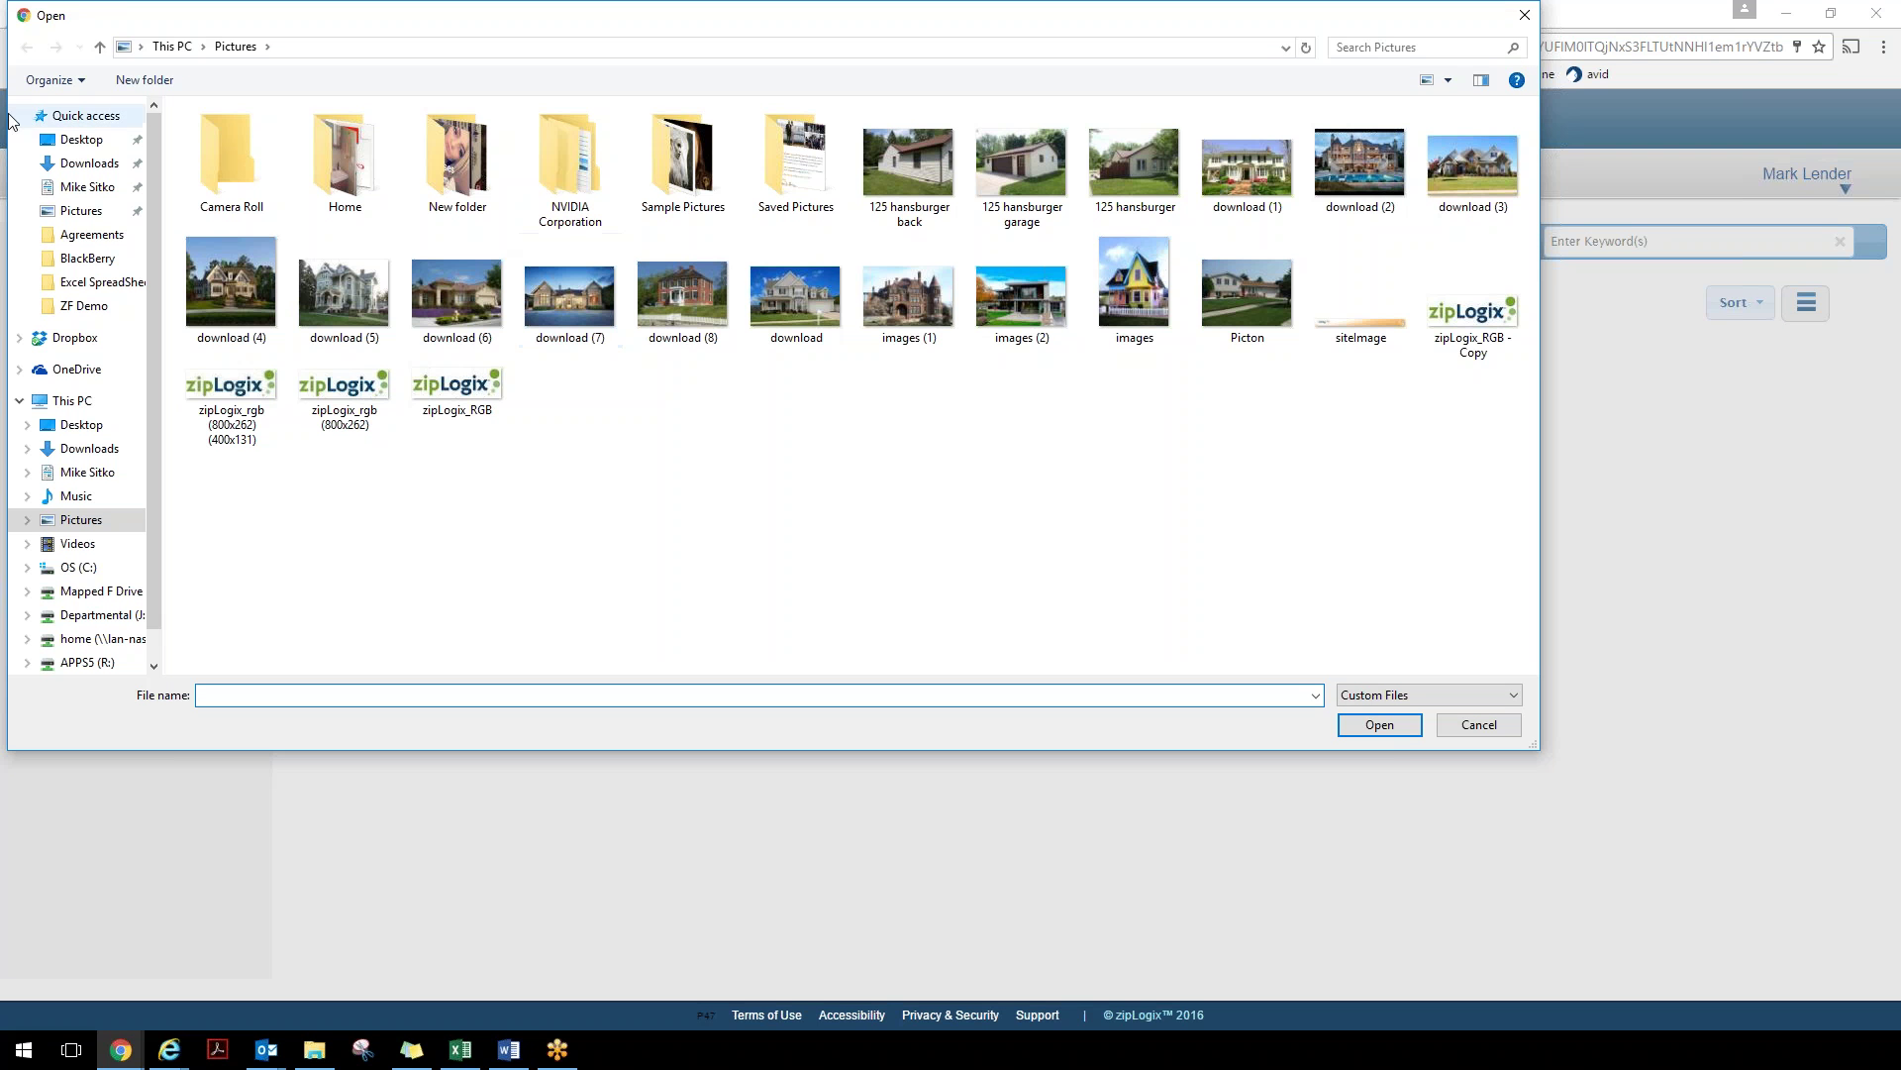
left_click(64, 142)
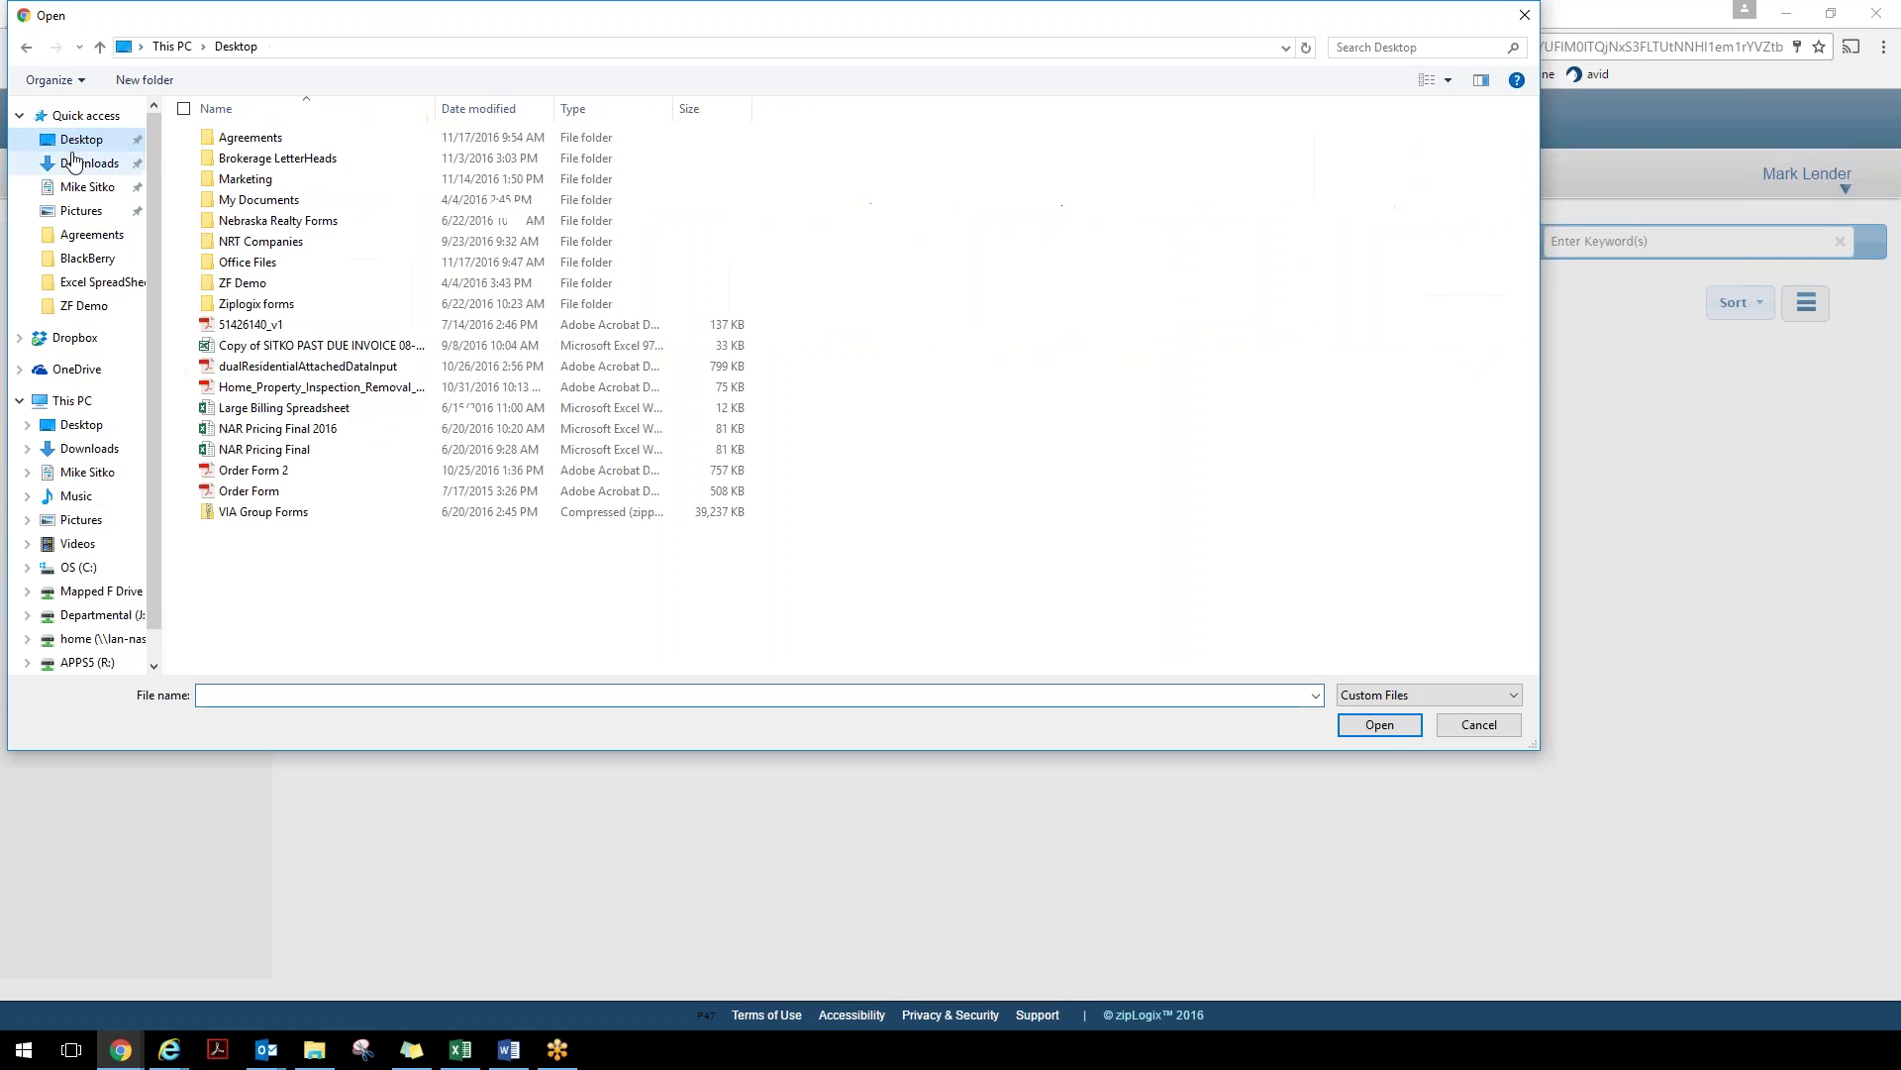
left_click(227, 286)
double_click(226, 286)
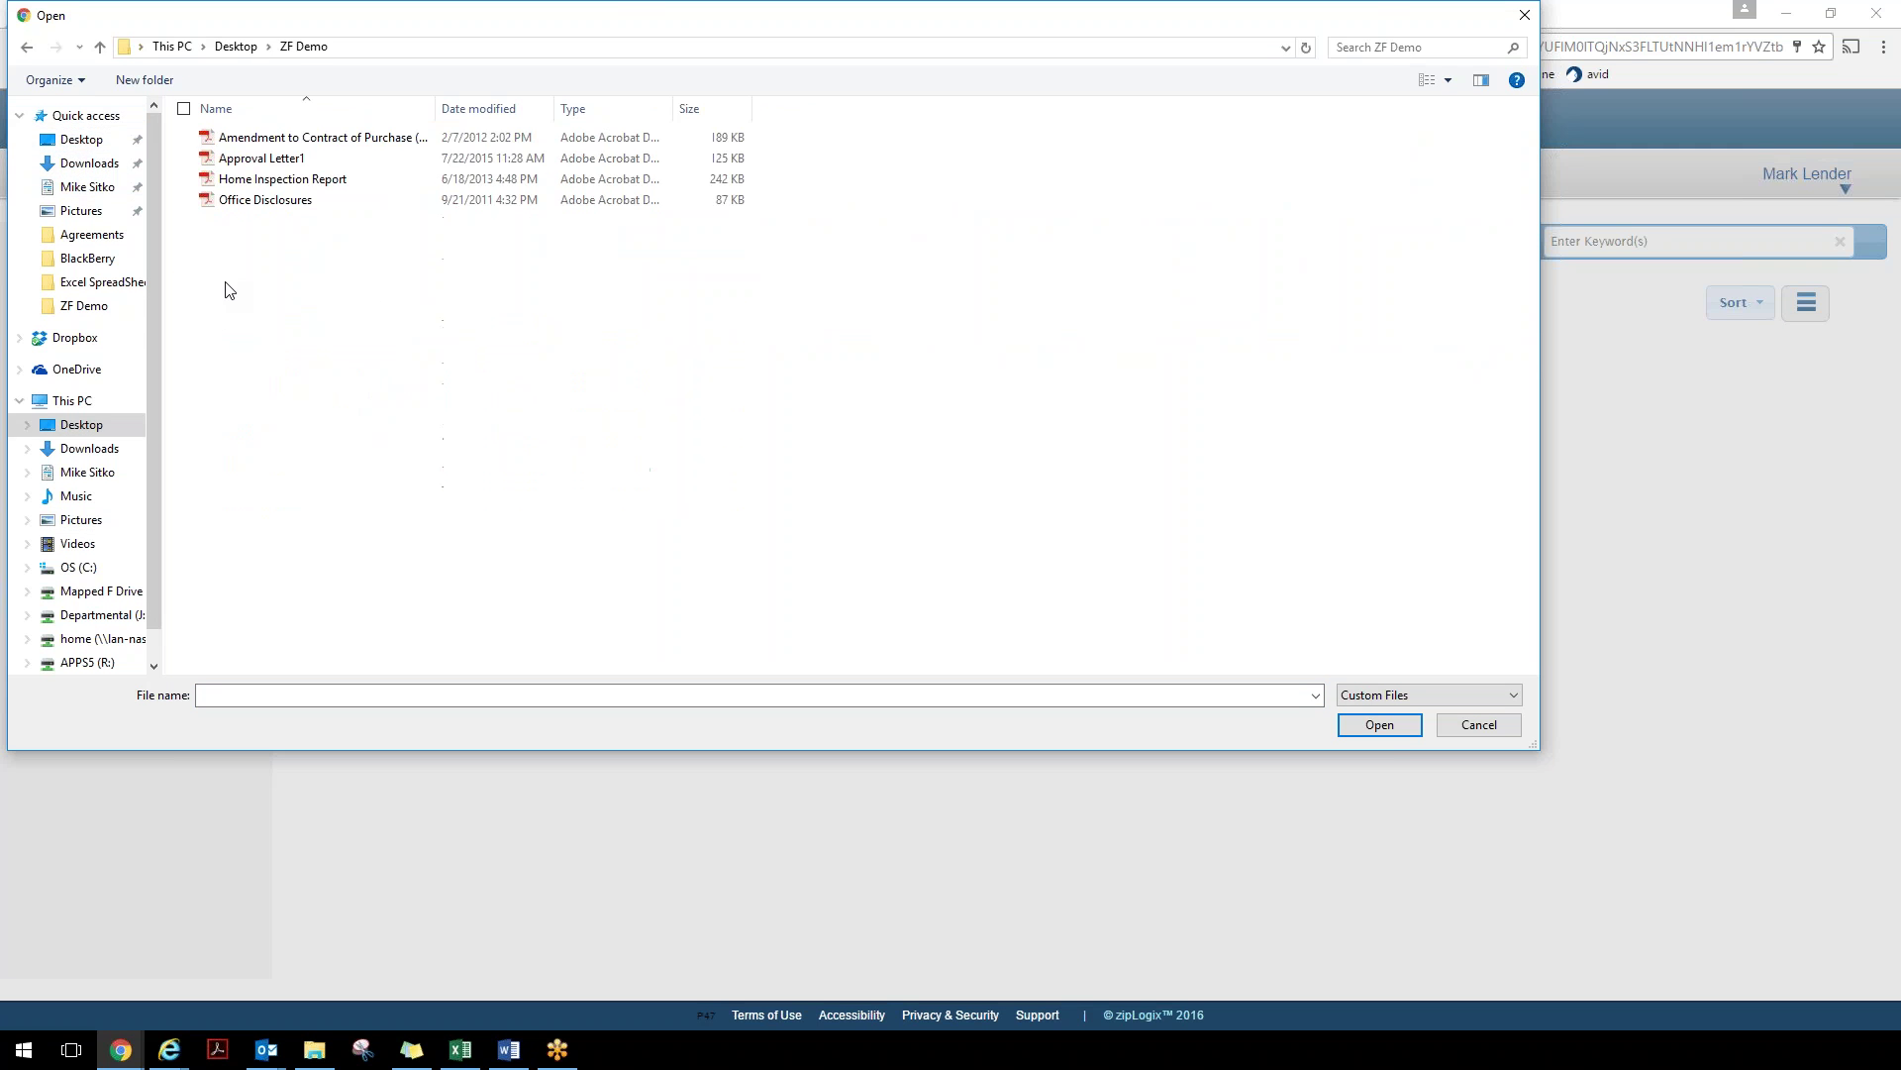
left_click(250, 162)
left_click(1347, 727)
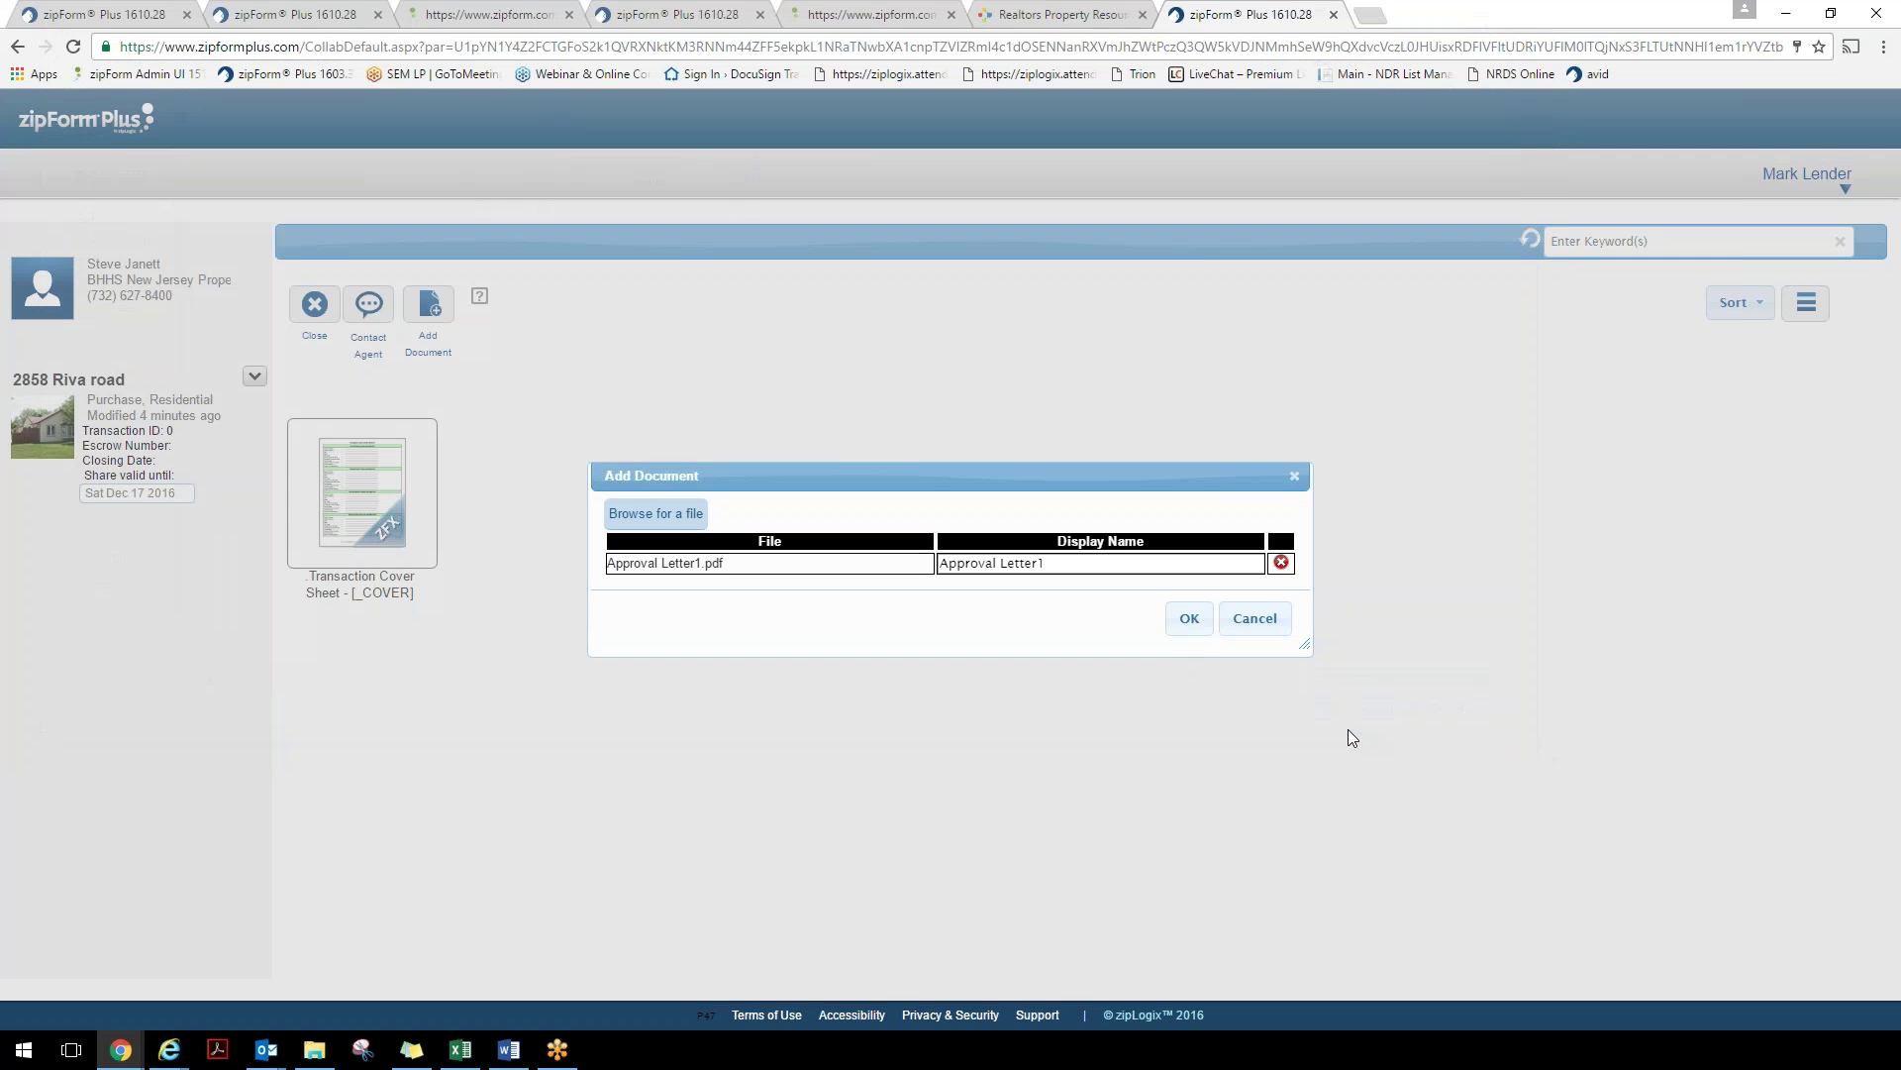
left_click(1191, 620)
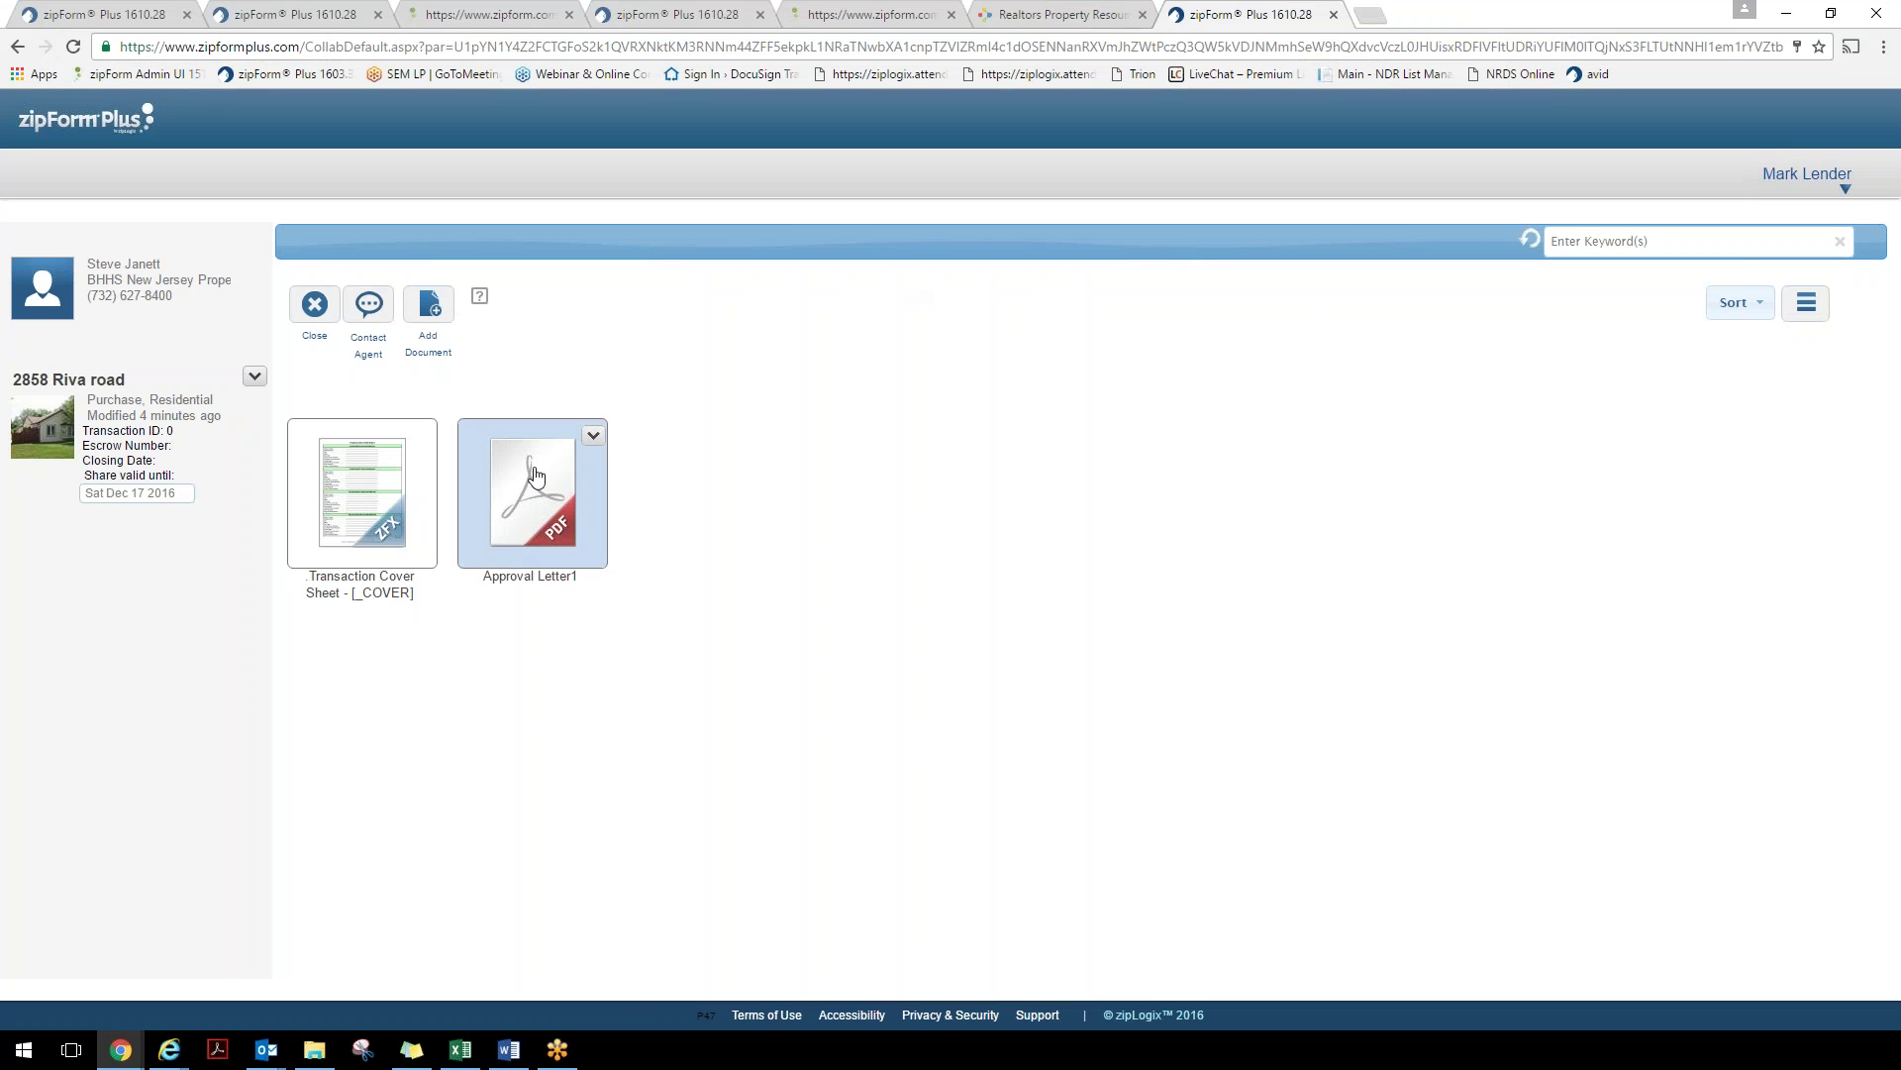
Finish collaborating, message the agent that the letter is there, then switch to the agent's tab
left_click(314, 307)
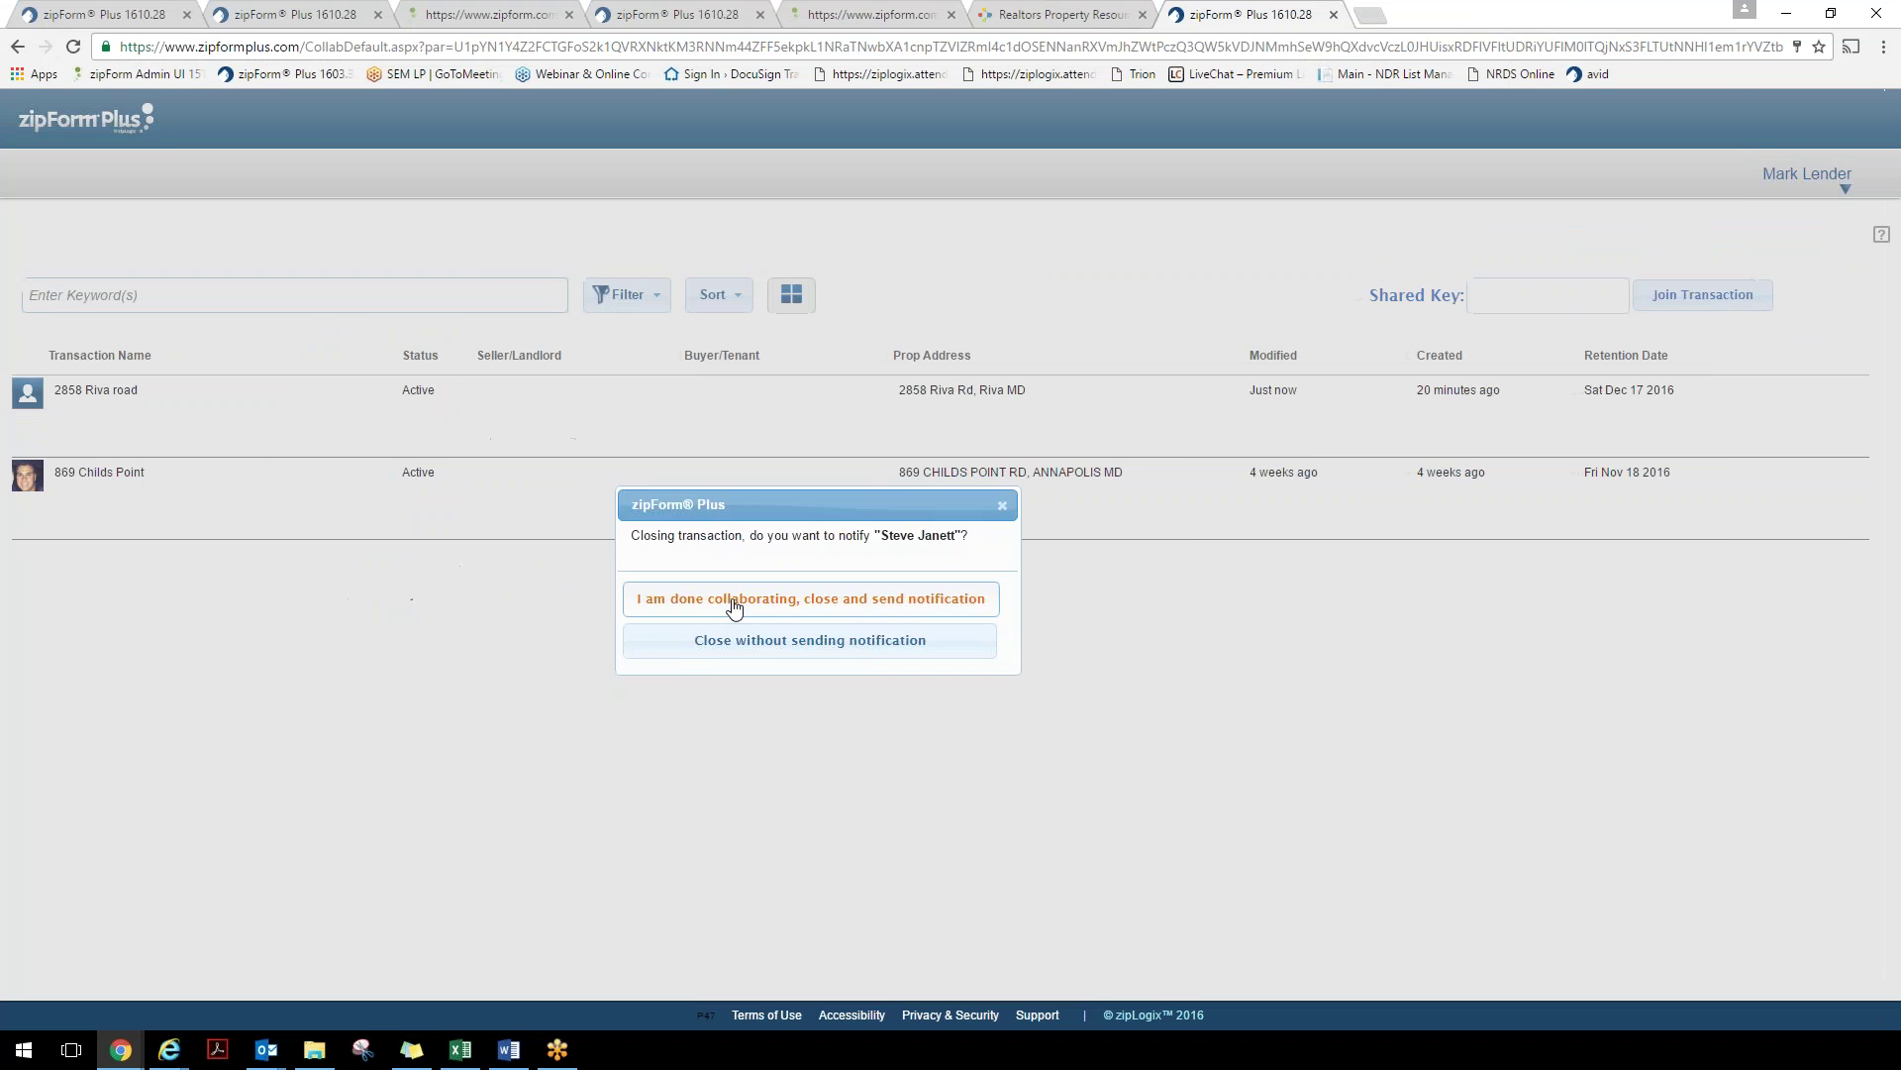
left_click(734, 602)
type("Hi ")
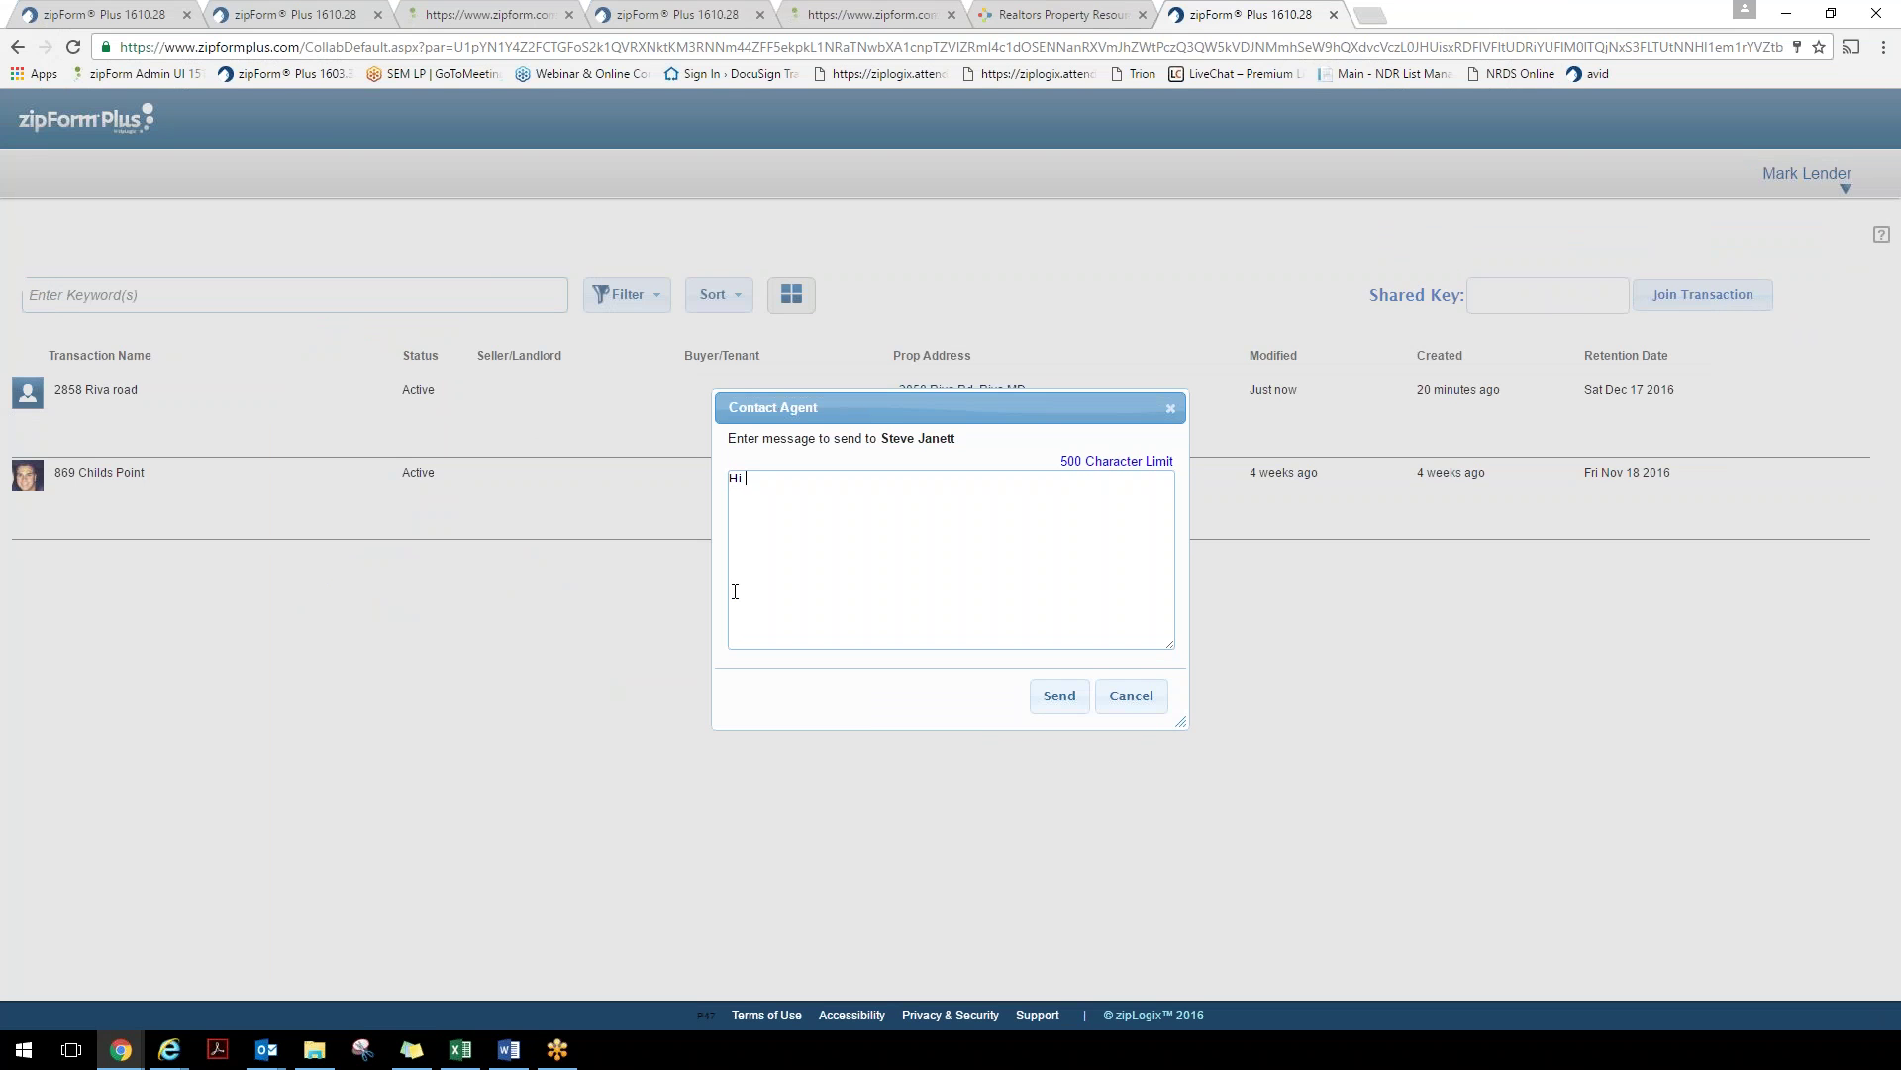
type("Steve, the letter is there a")
key("BackSpace")
type("thank you.")
left_click(1078, 703)
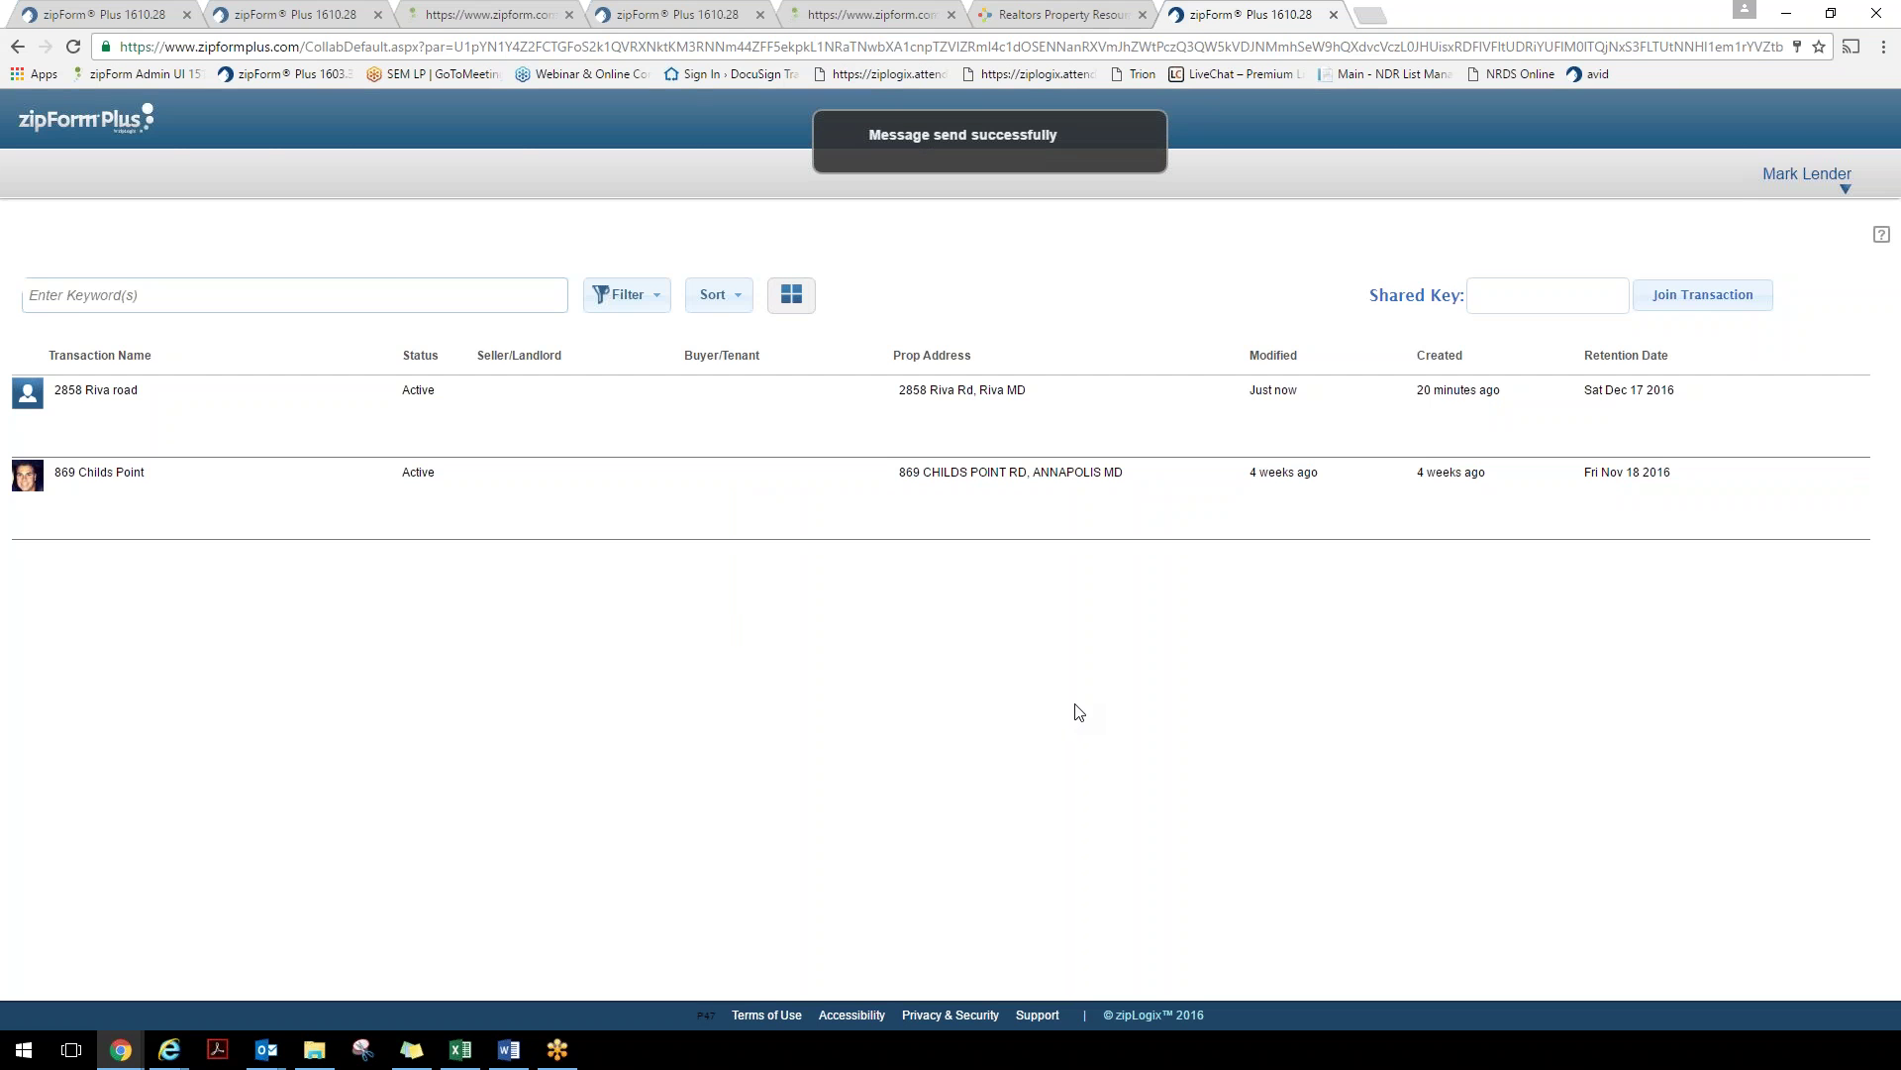
left_click(315, 14)
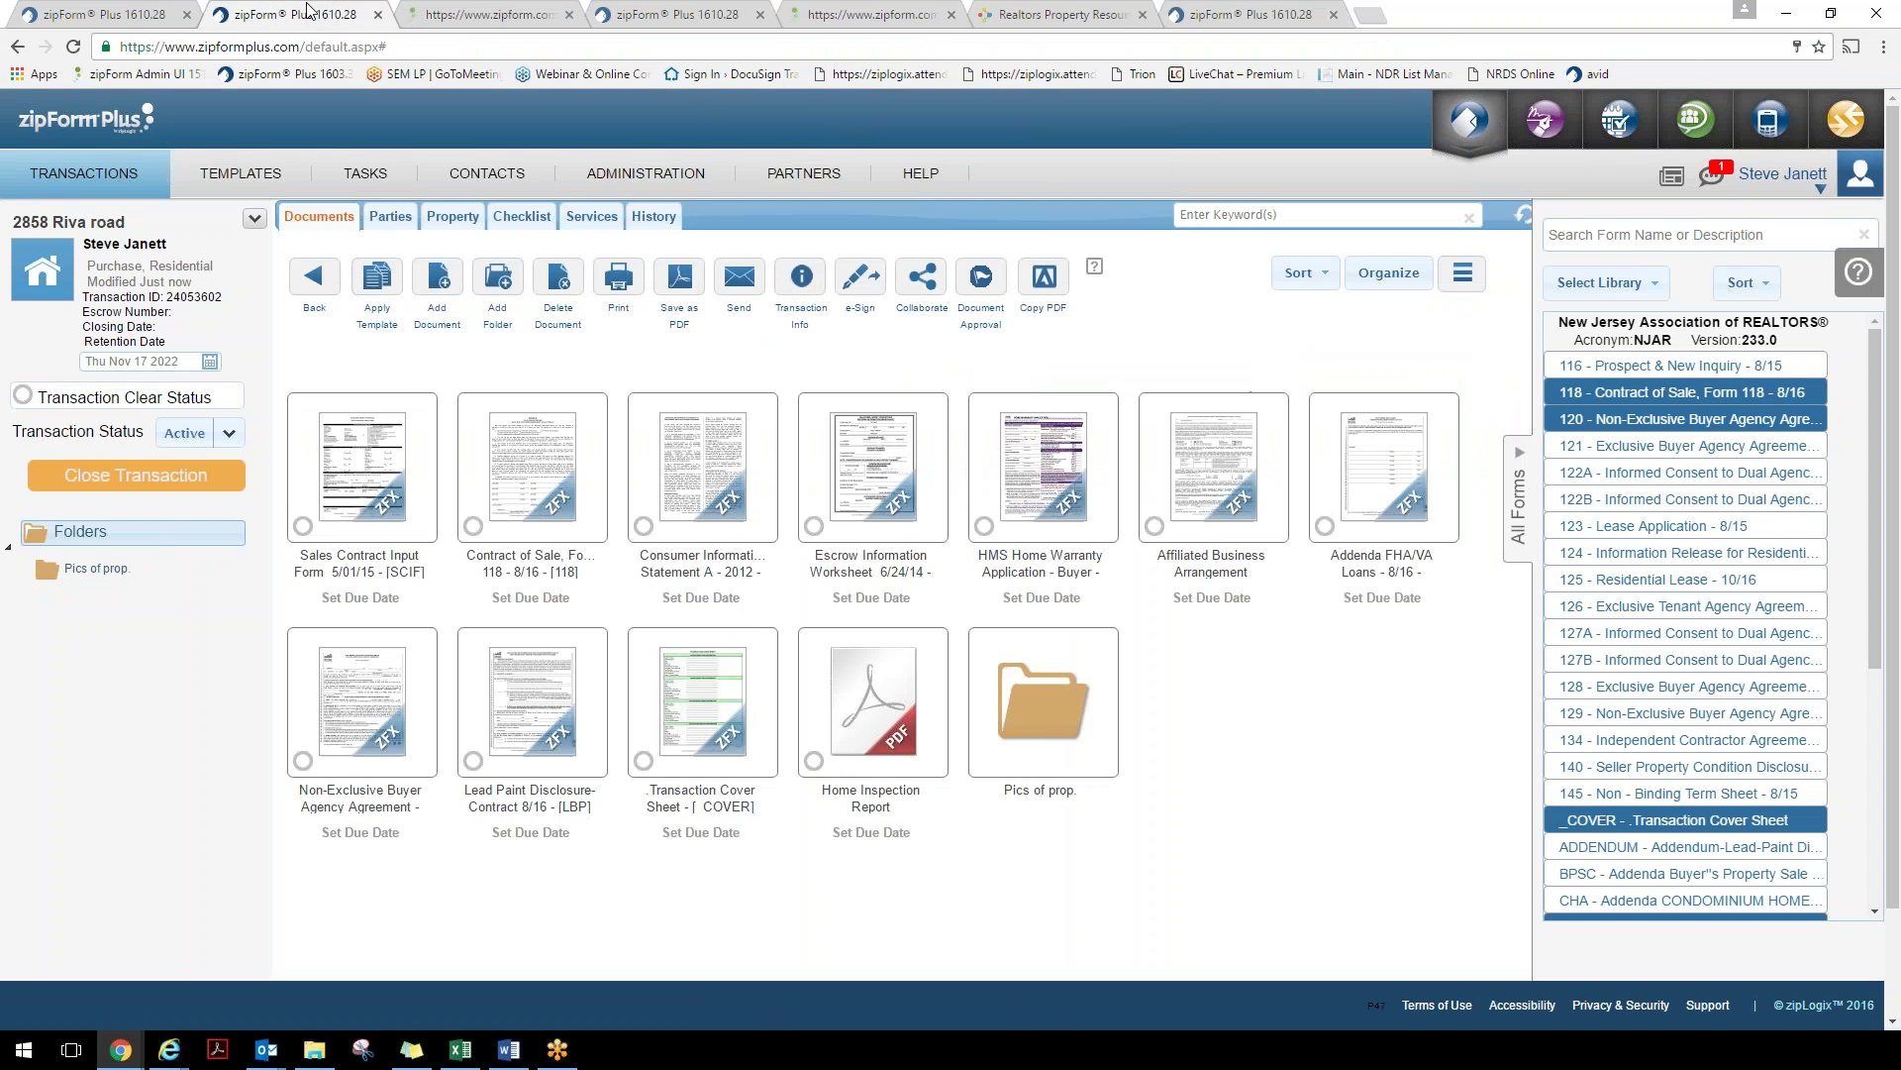
left_click(1716, 177)
mouse_move(1406, 309)
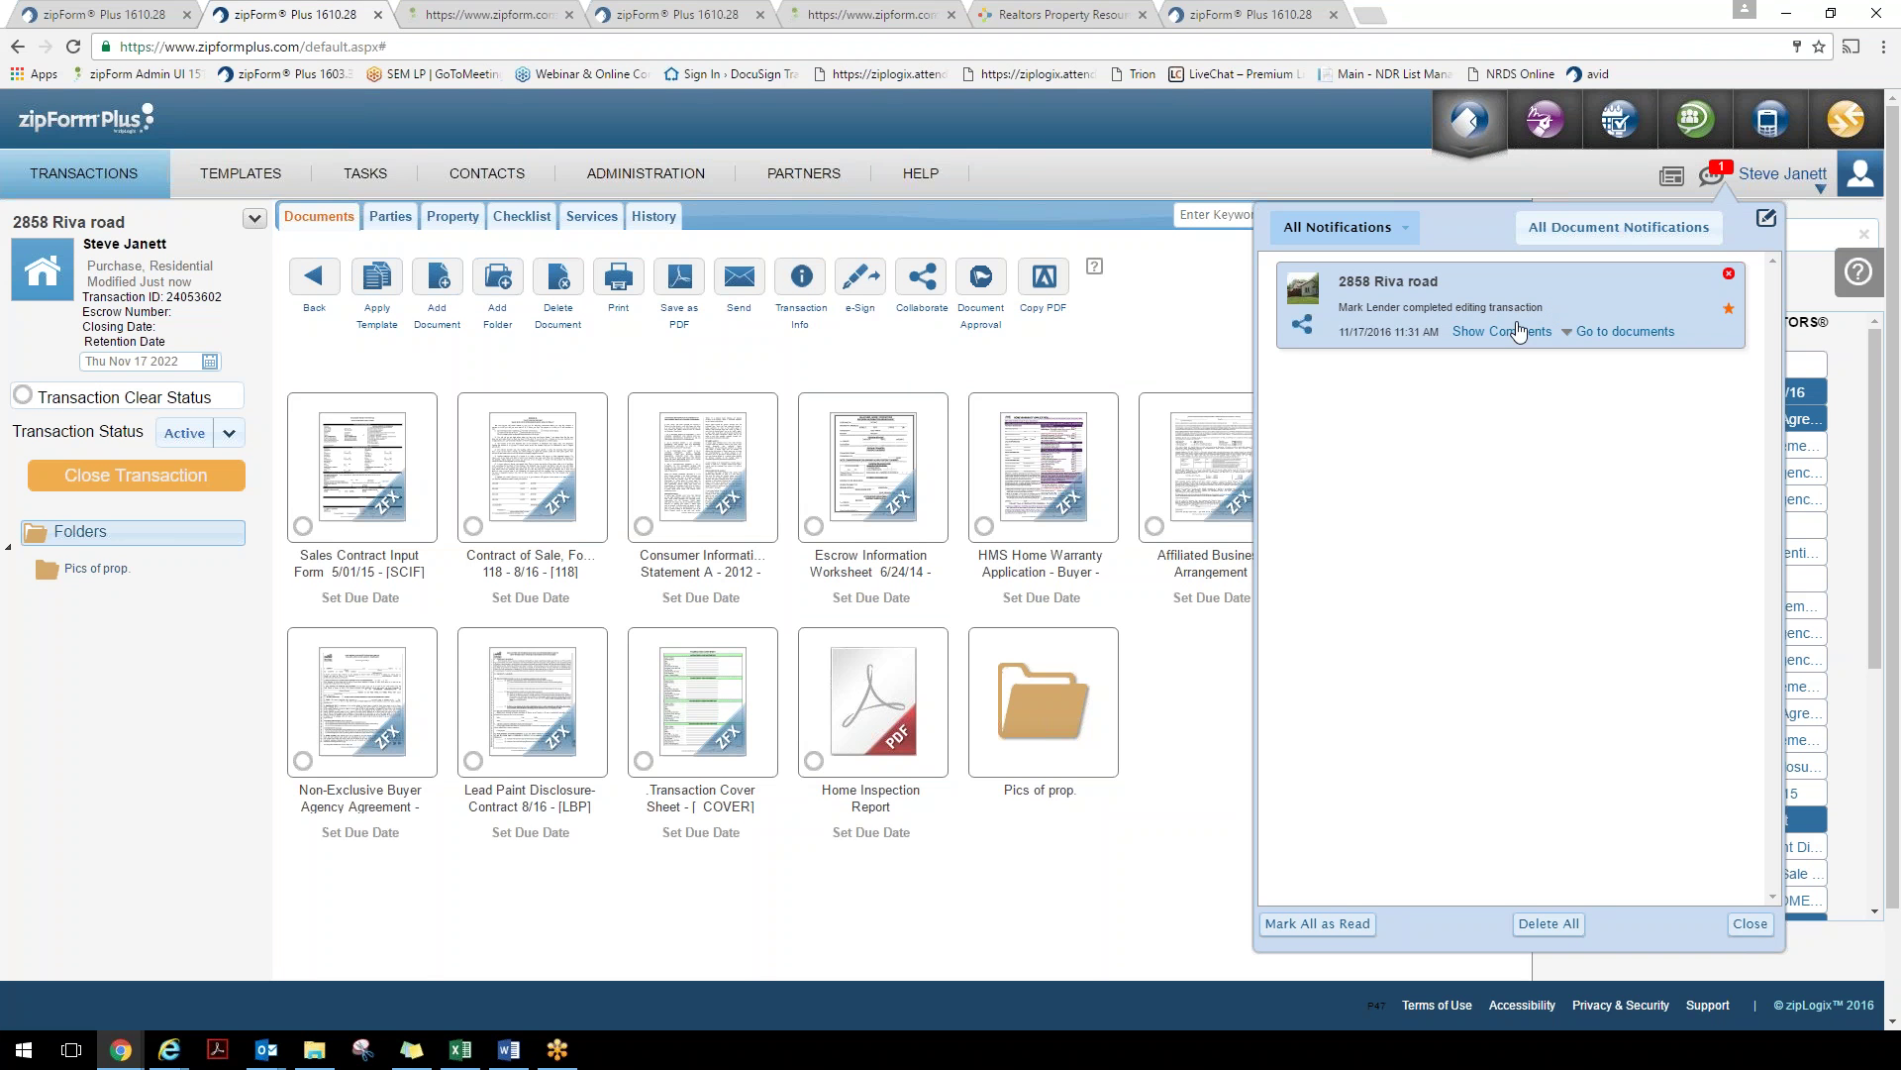
left_click(1490, 333)
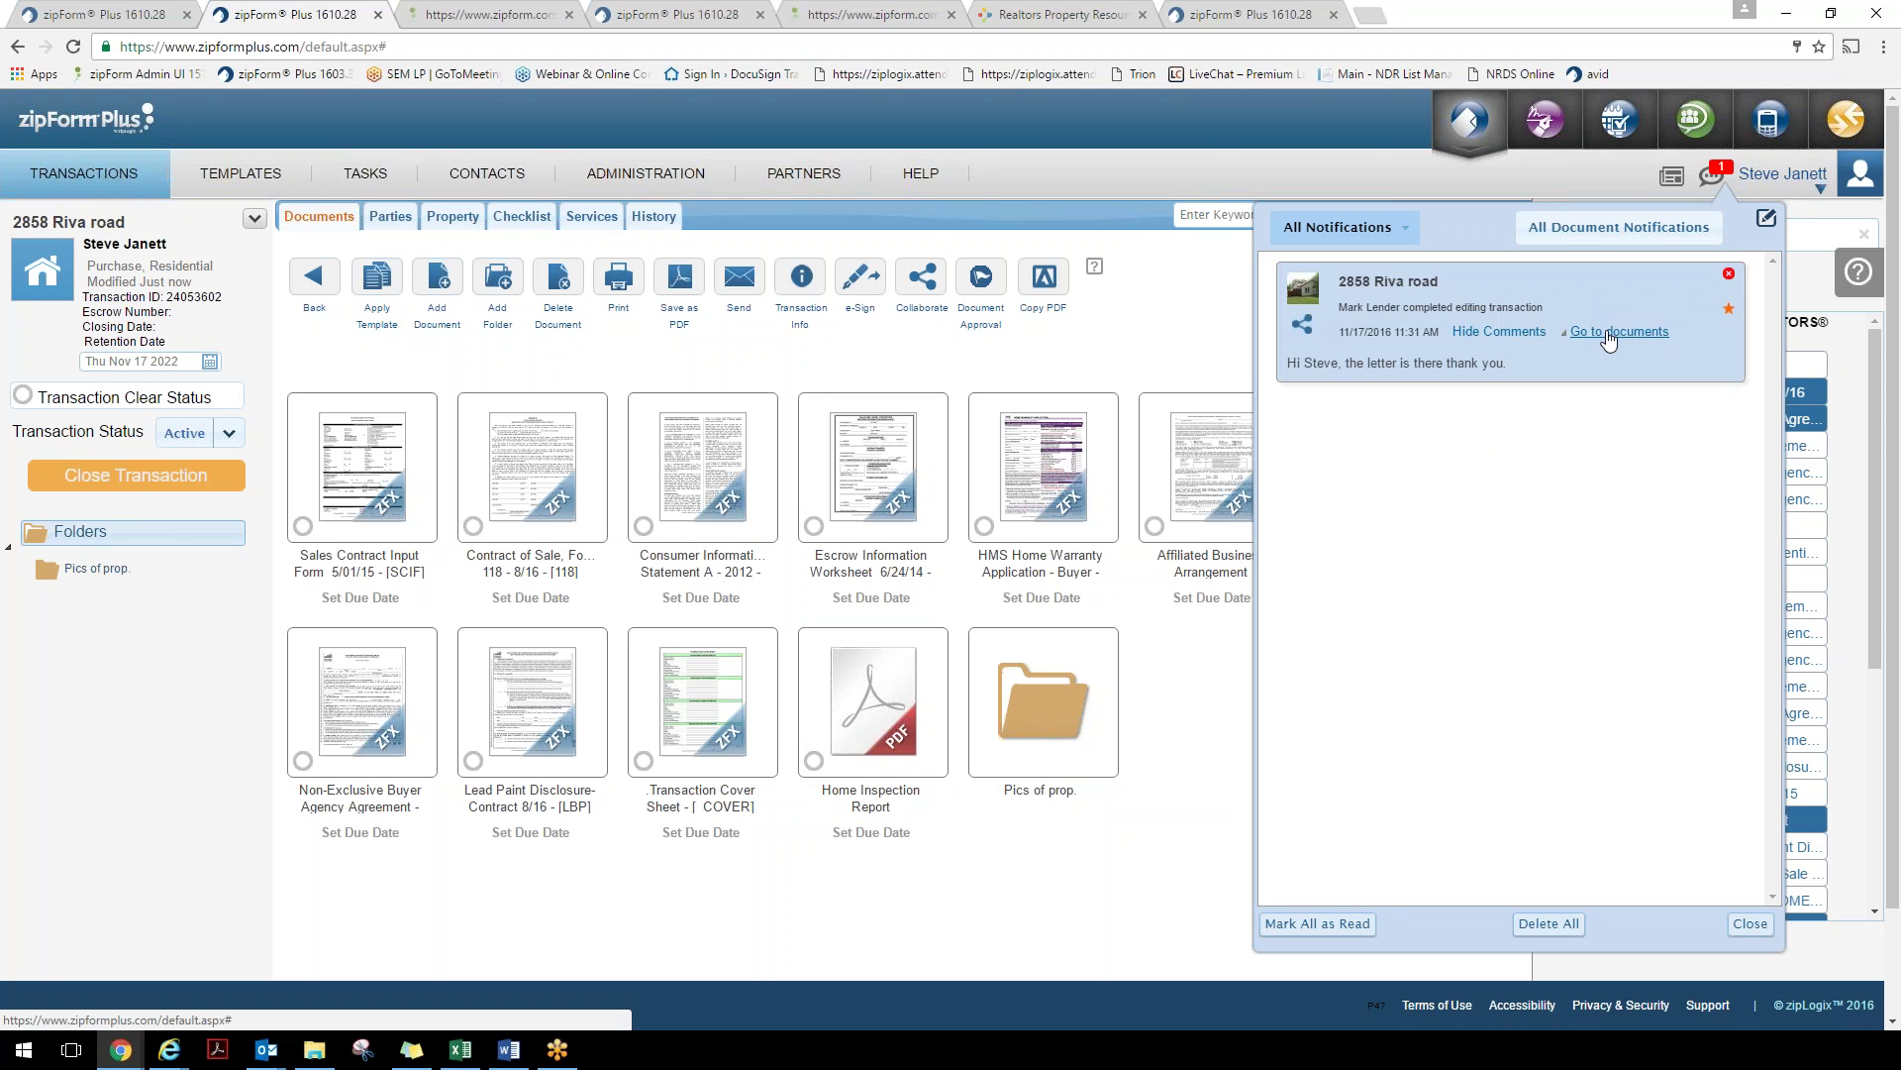
left_click(1609, 333)
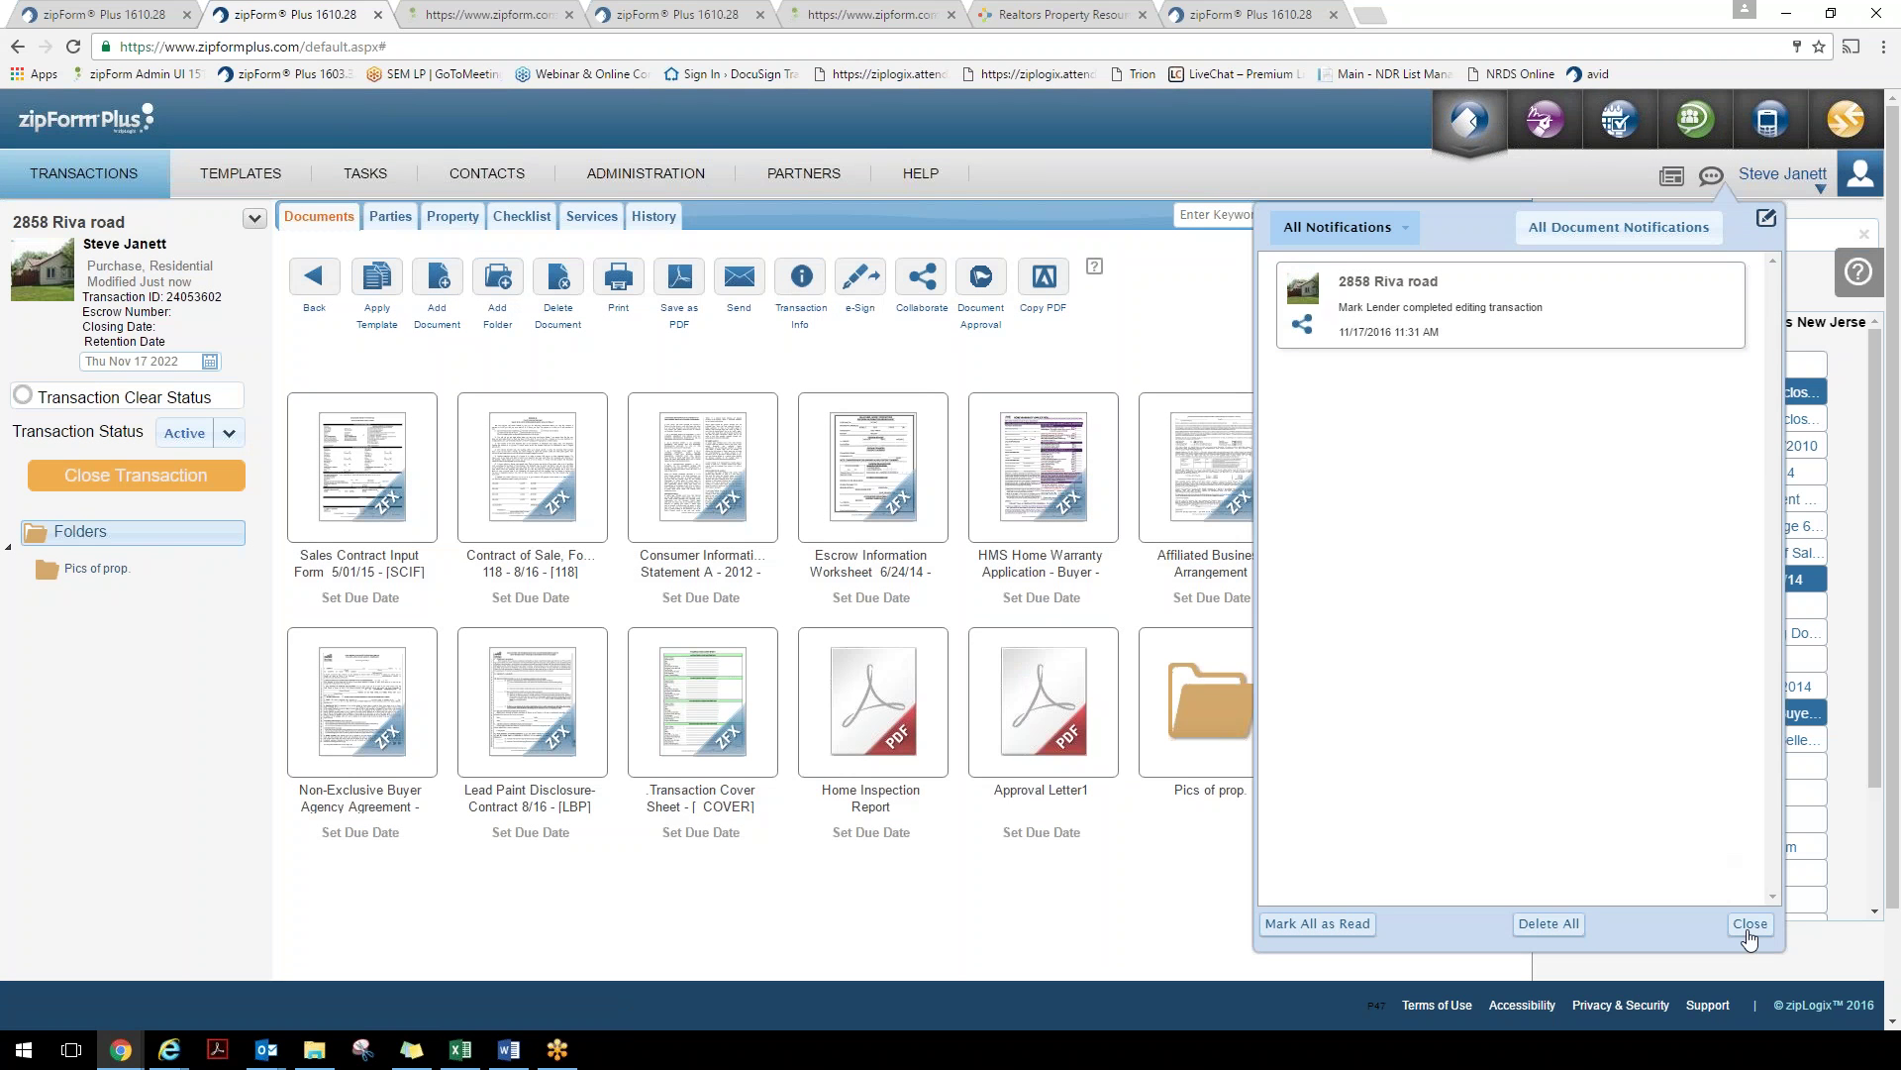
left_click(1749, 929)
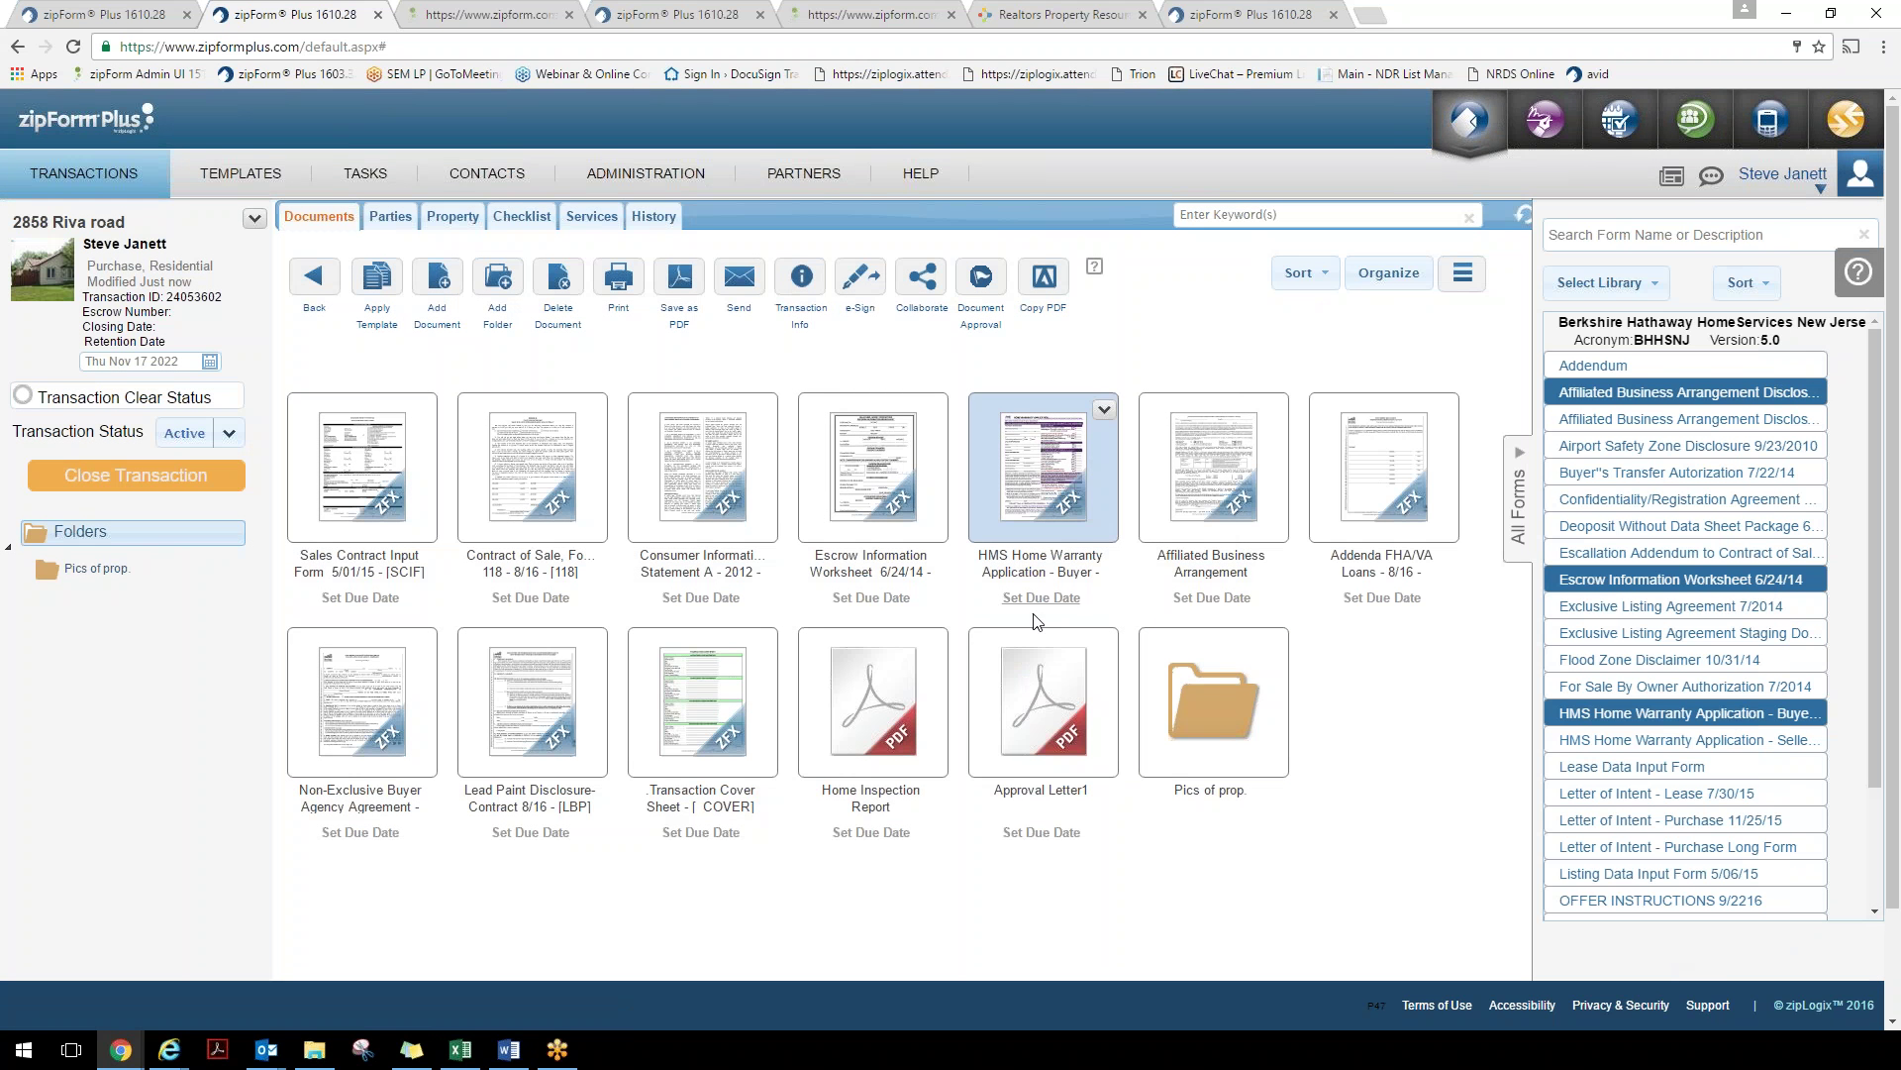
left_click(1064, 733)
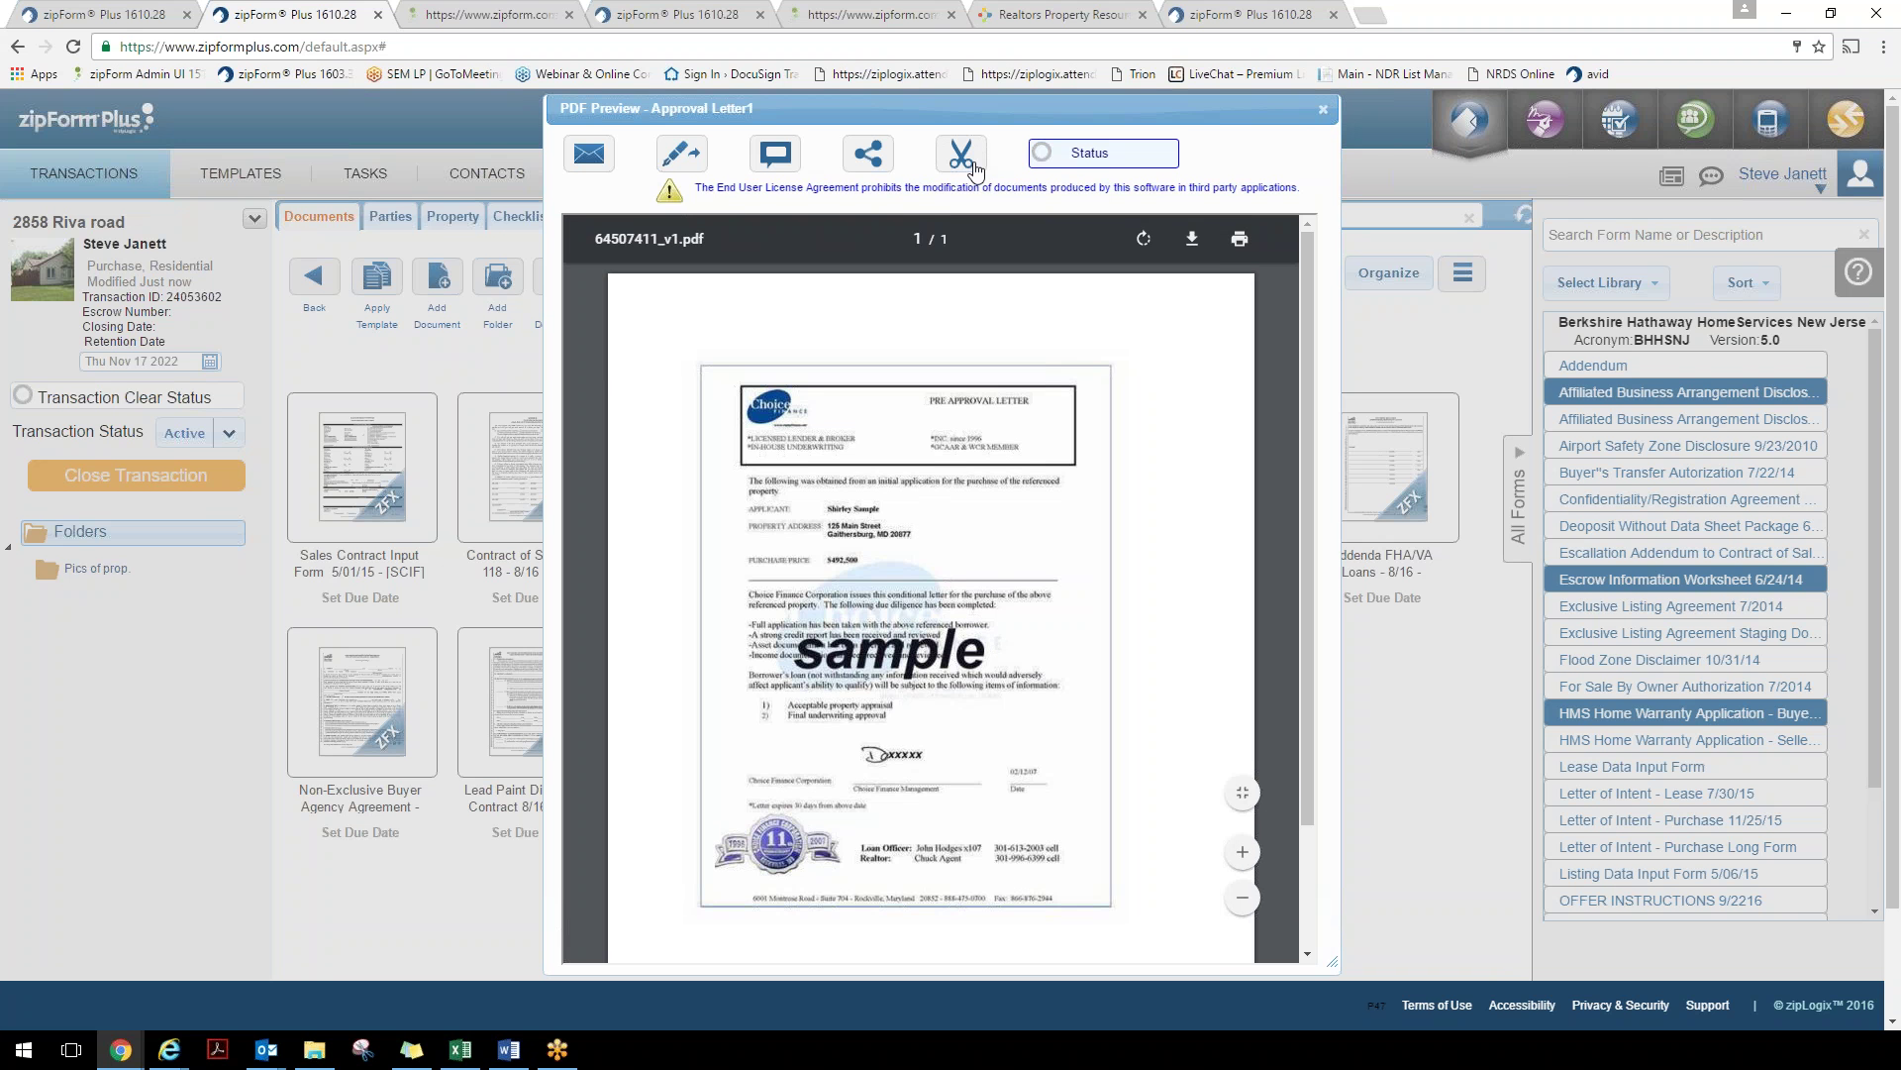
Close the approval letter and briefly preview the Home Inspection Report
left_click(1323, 109)
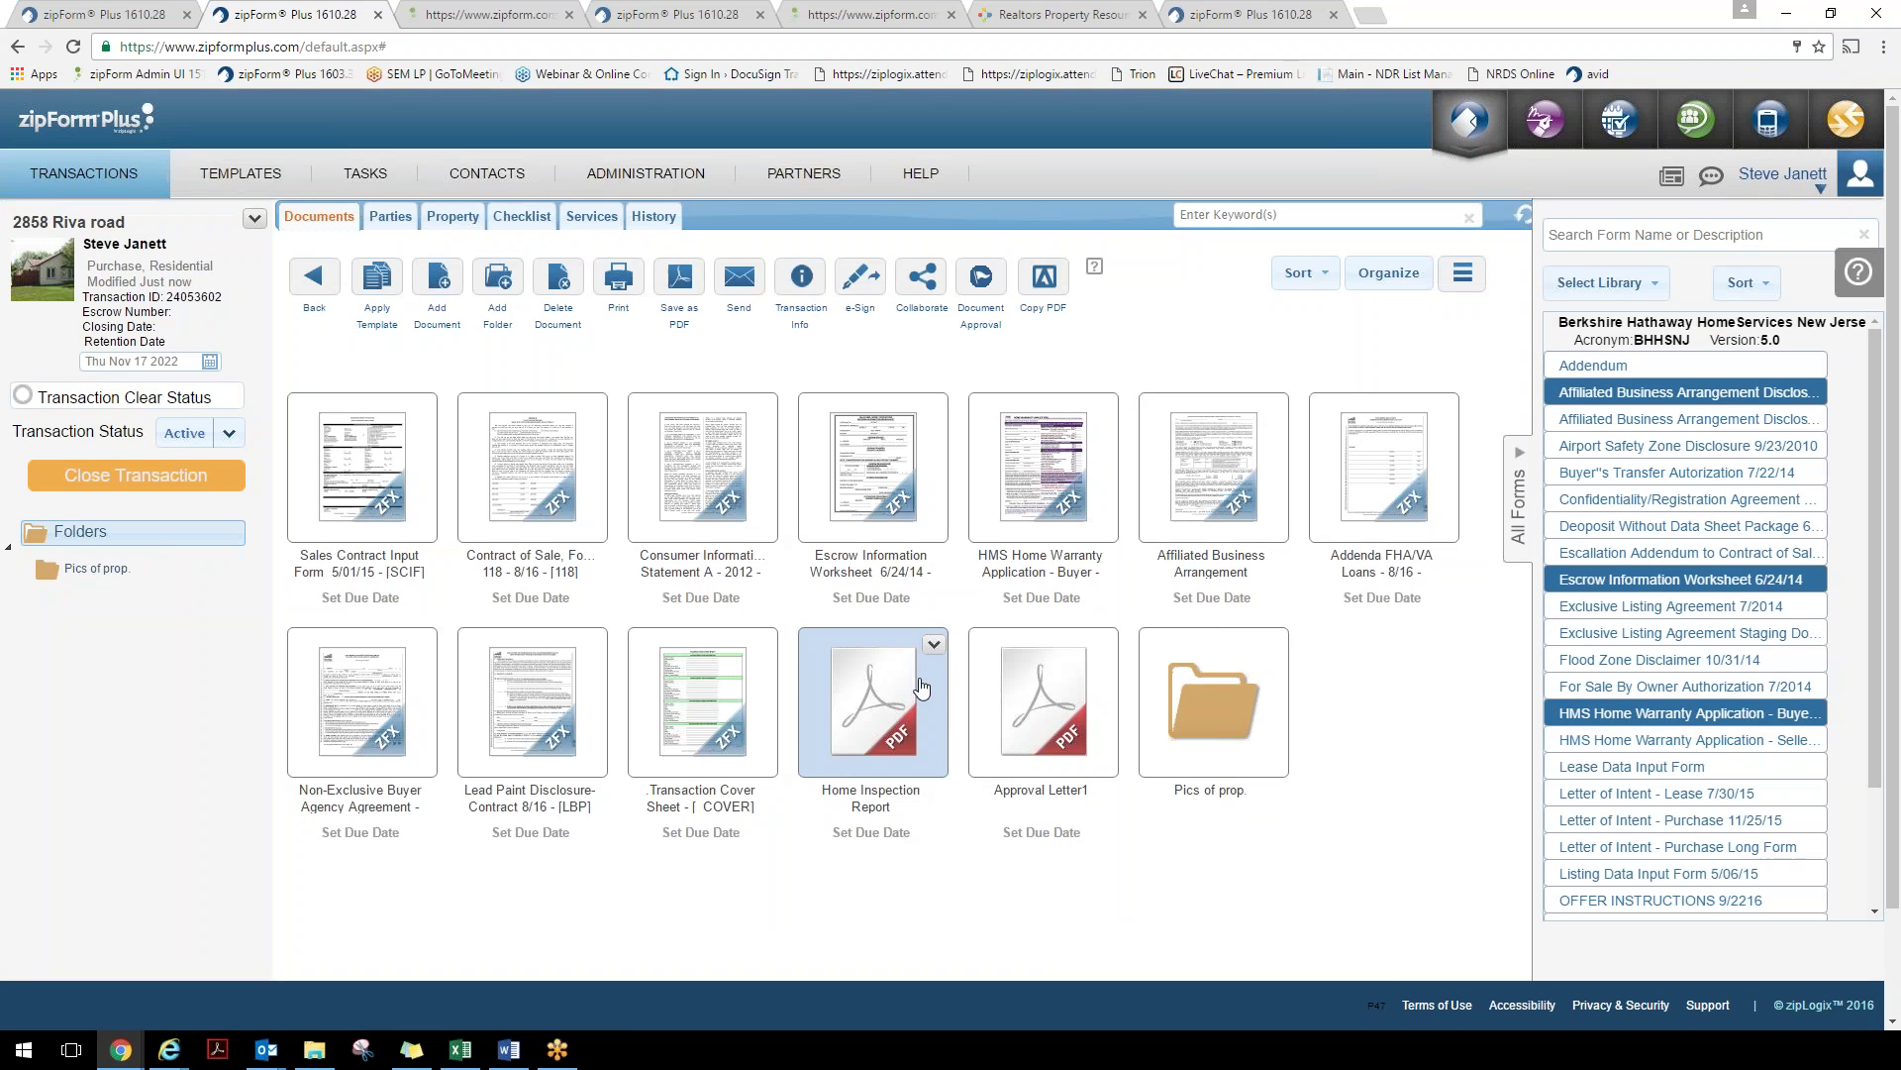
left_click(874, 695)
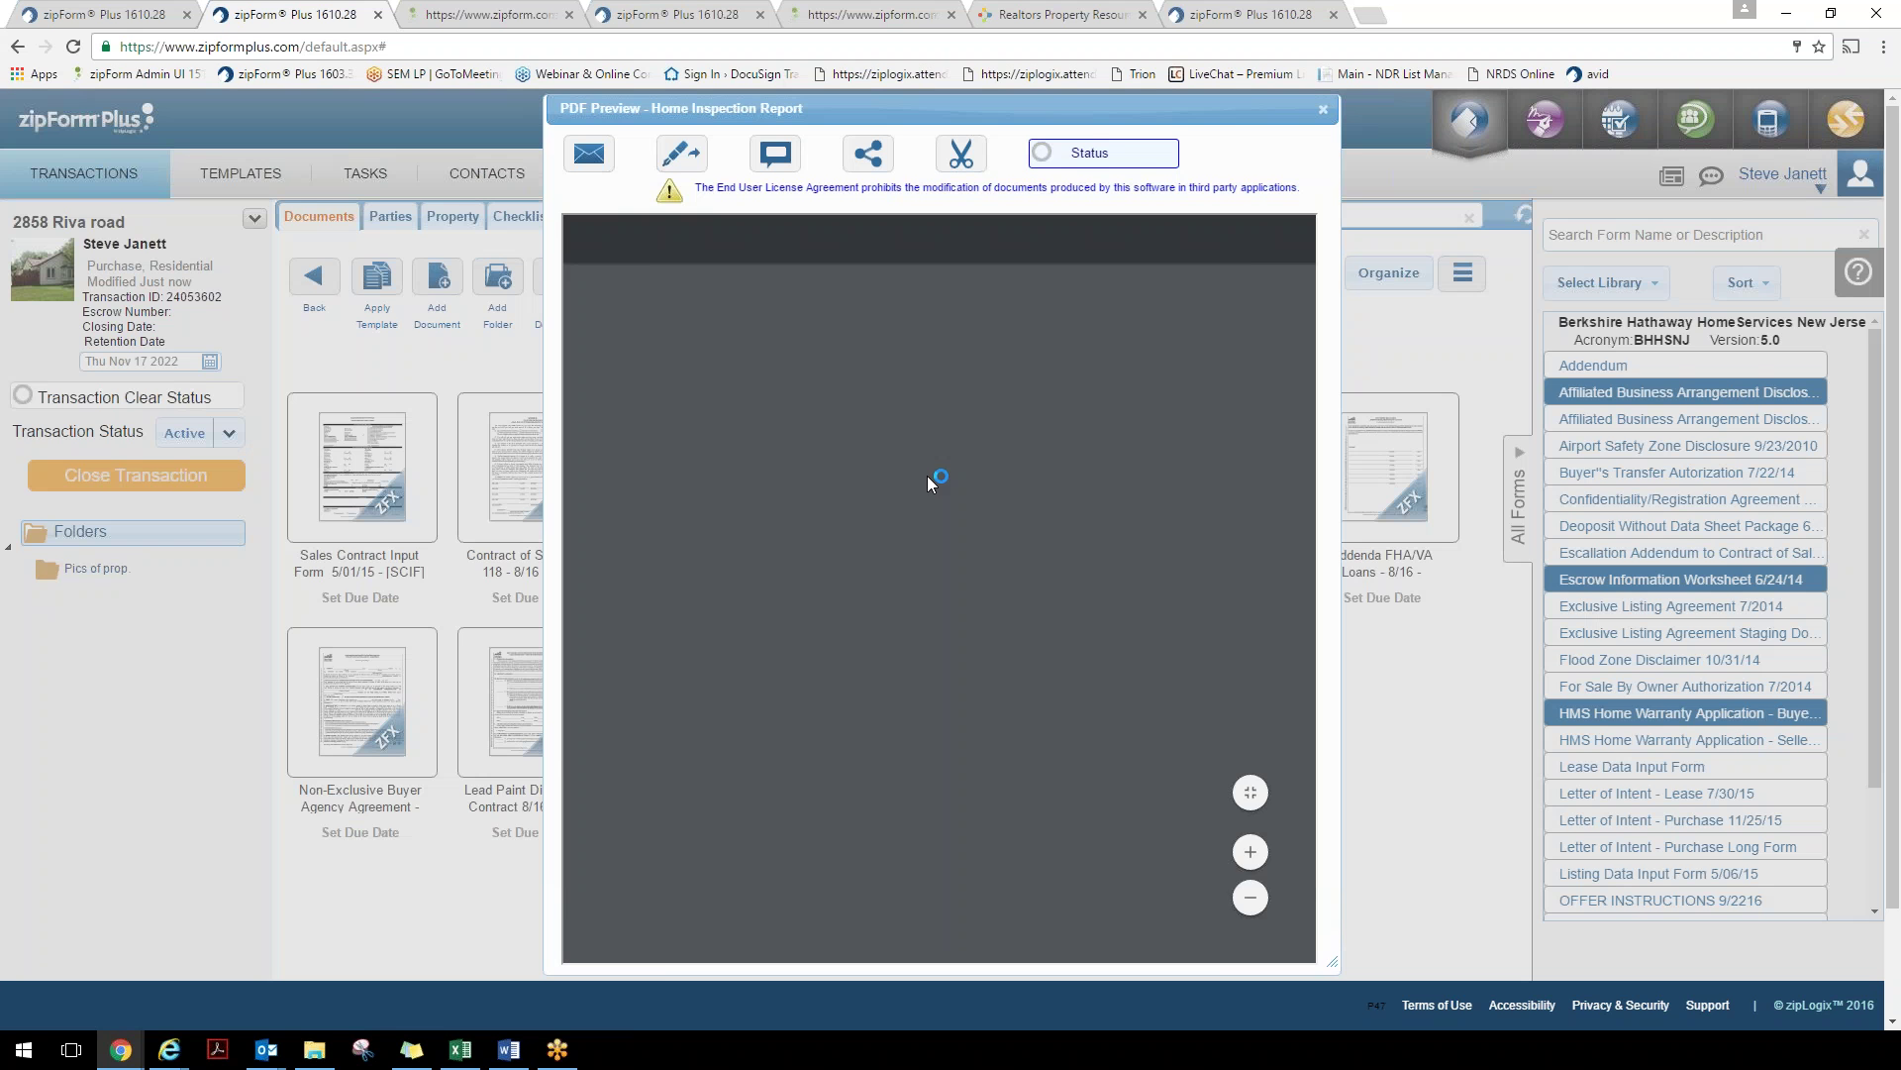
key("Escape")
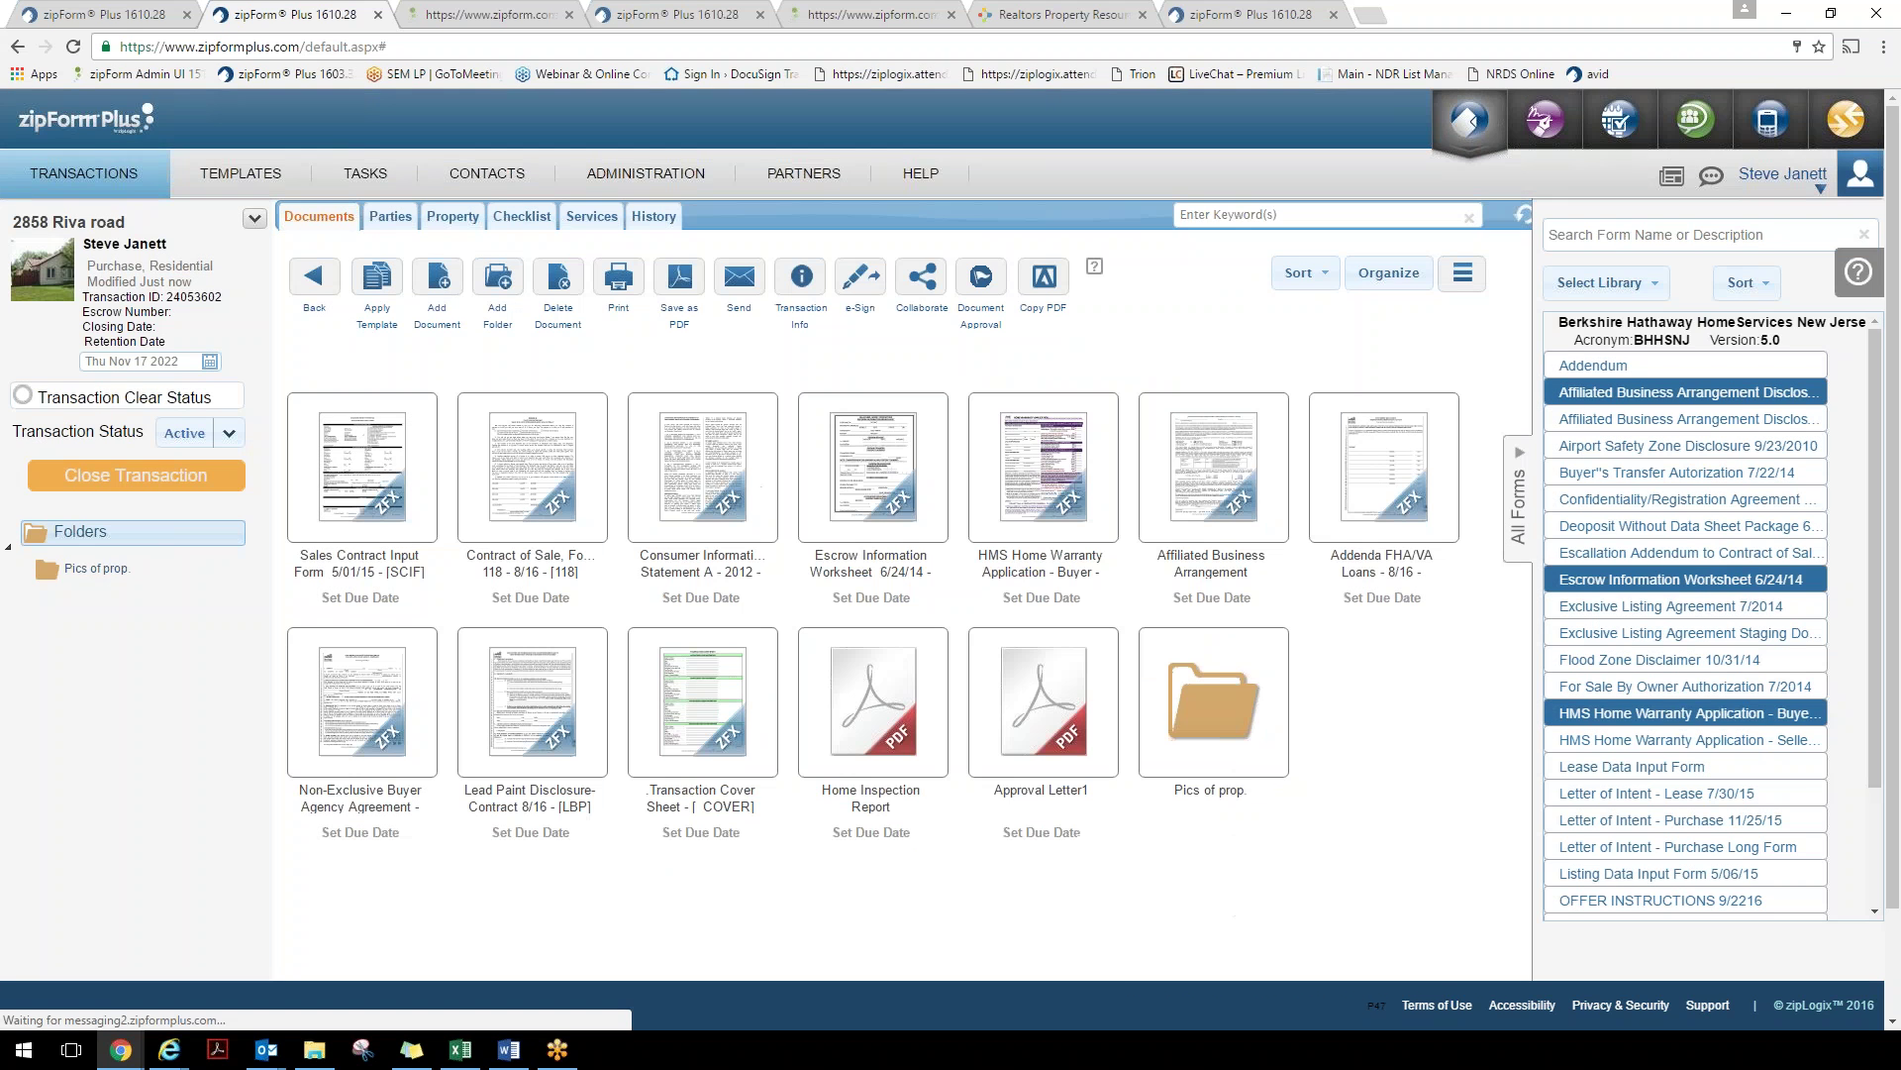
Split pages 2 and 3 of the Home Inspection Report into a new PDF named Discl
left_click(911, 485)
left_click(987, 487)
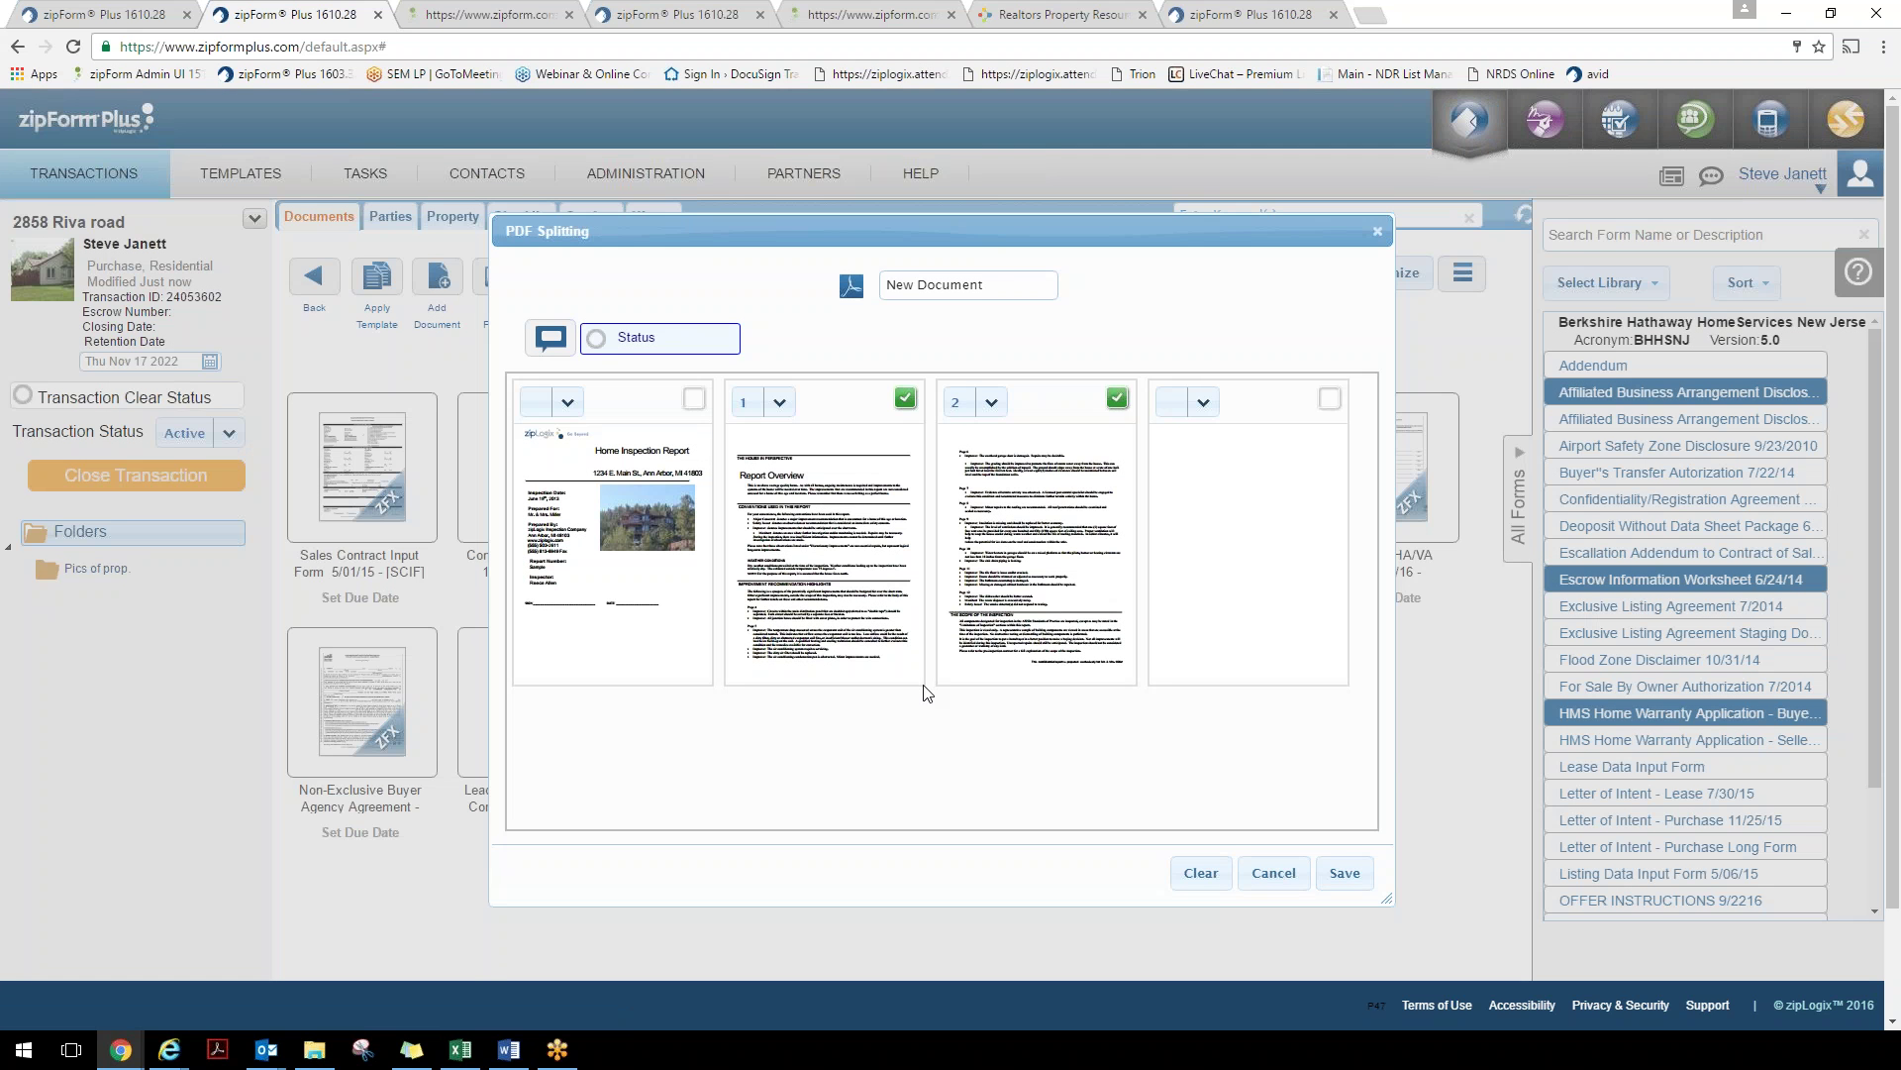
left_click(983, 279)
type("Dis")
key("BackSpace")
key("BackSpace")
type("iscl.")
left_click(1342, 875)
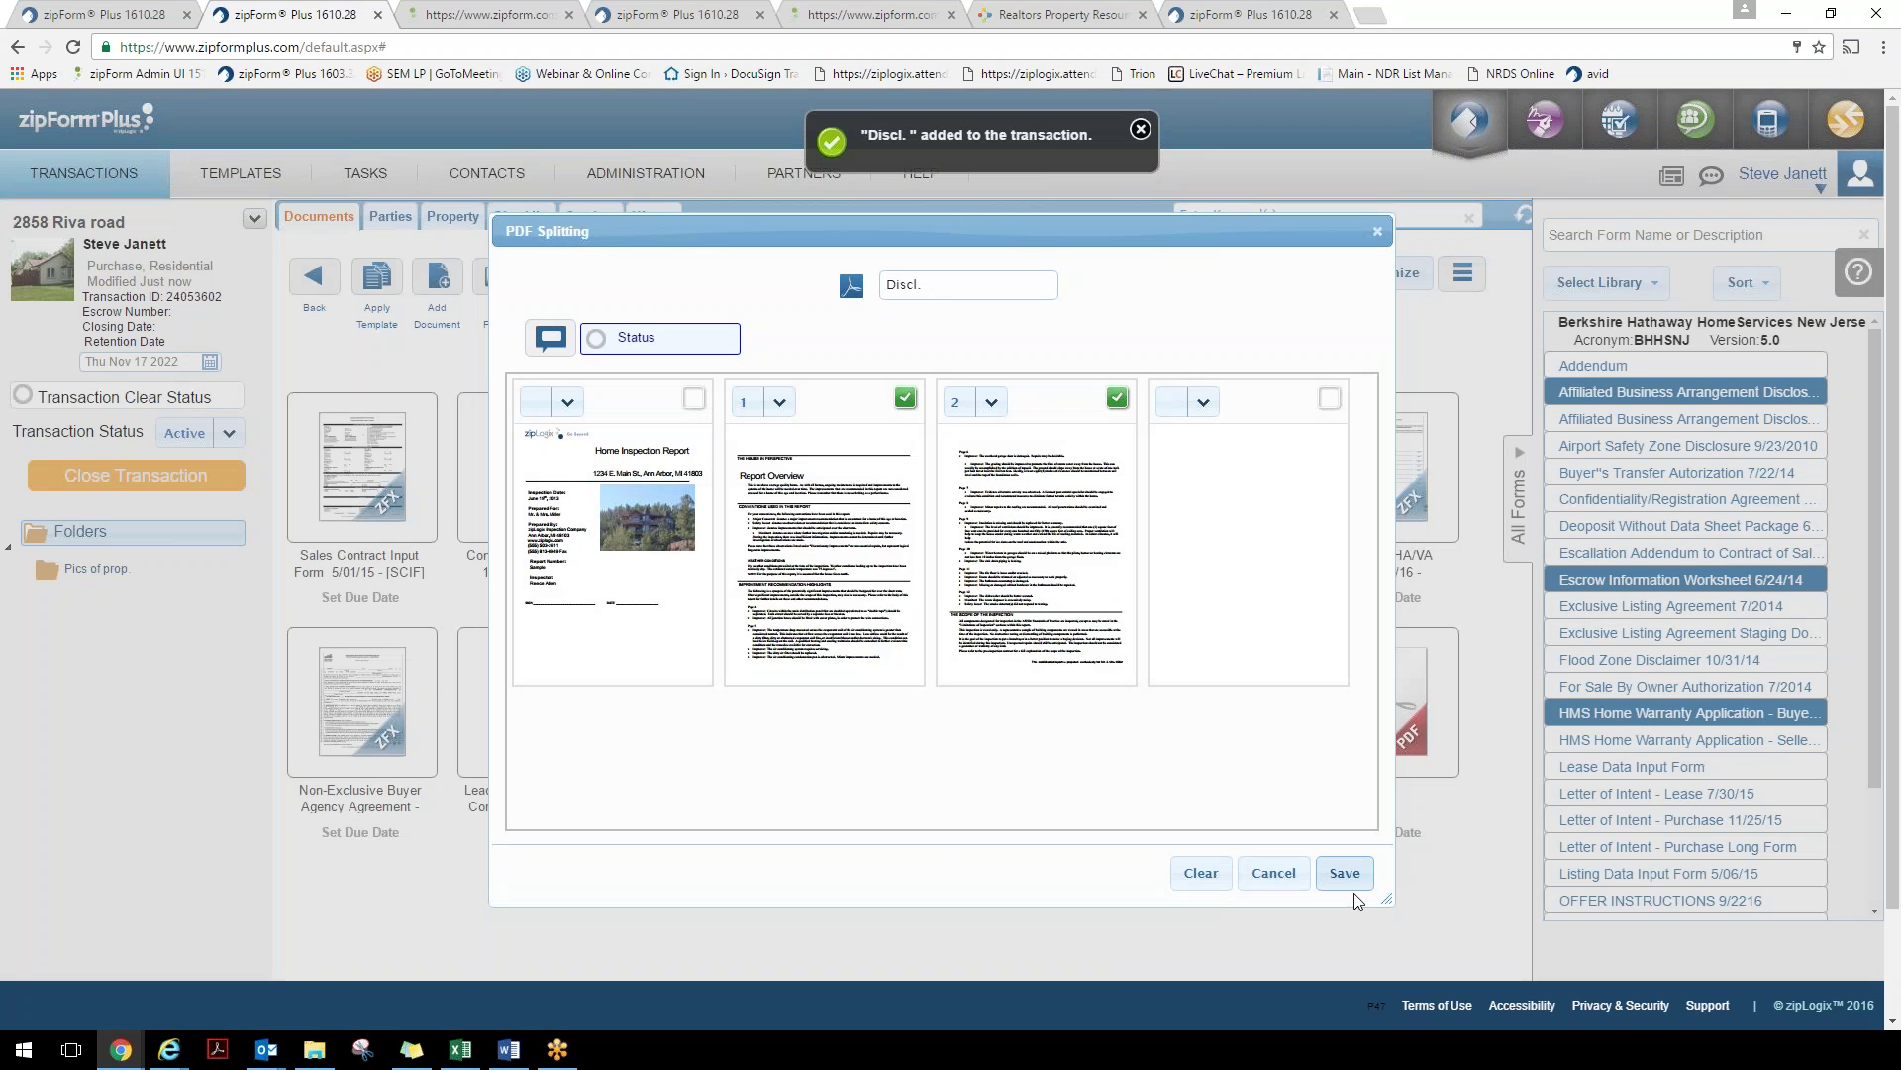
left_click(1378, 232)
Review the two-page Discl. preview and its Share panel, then close it without sharing
left_click(1386, 705)
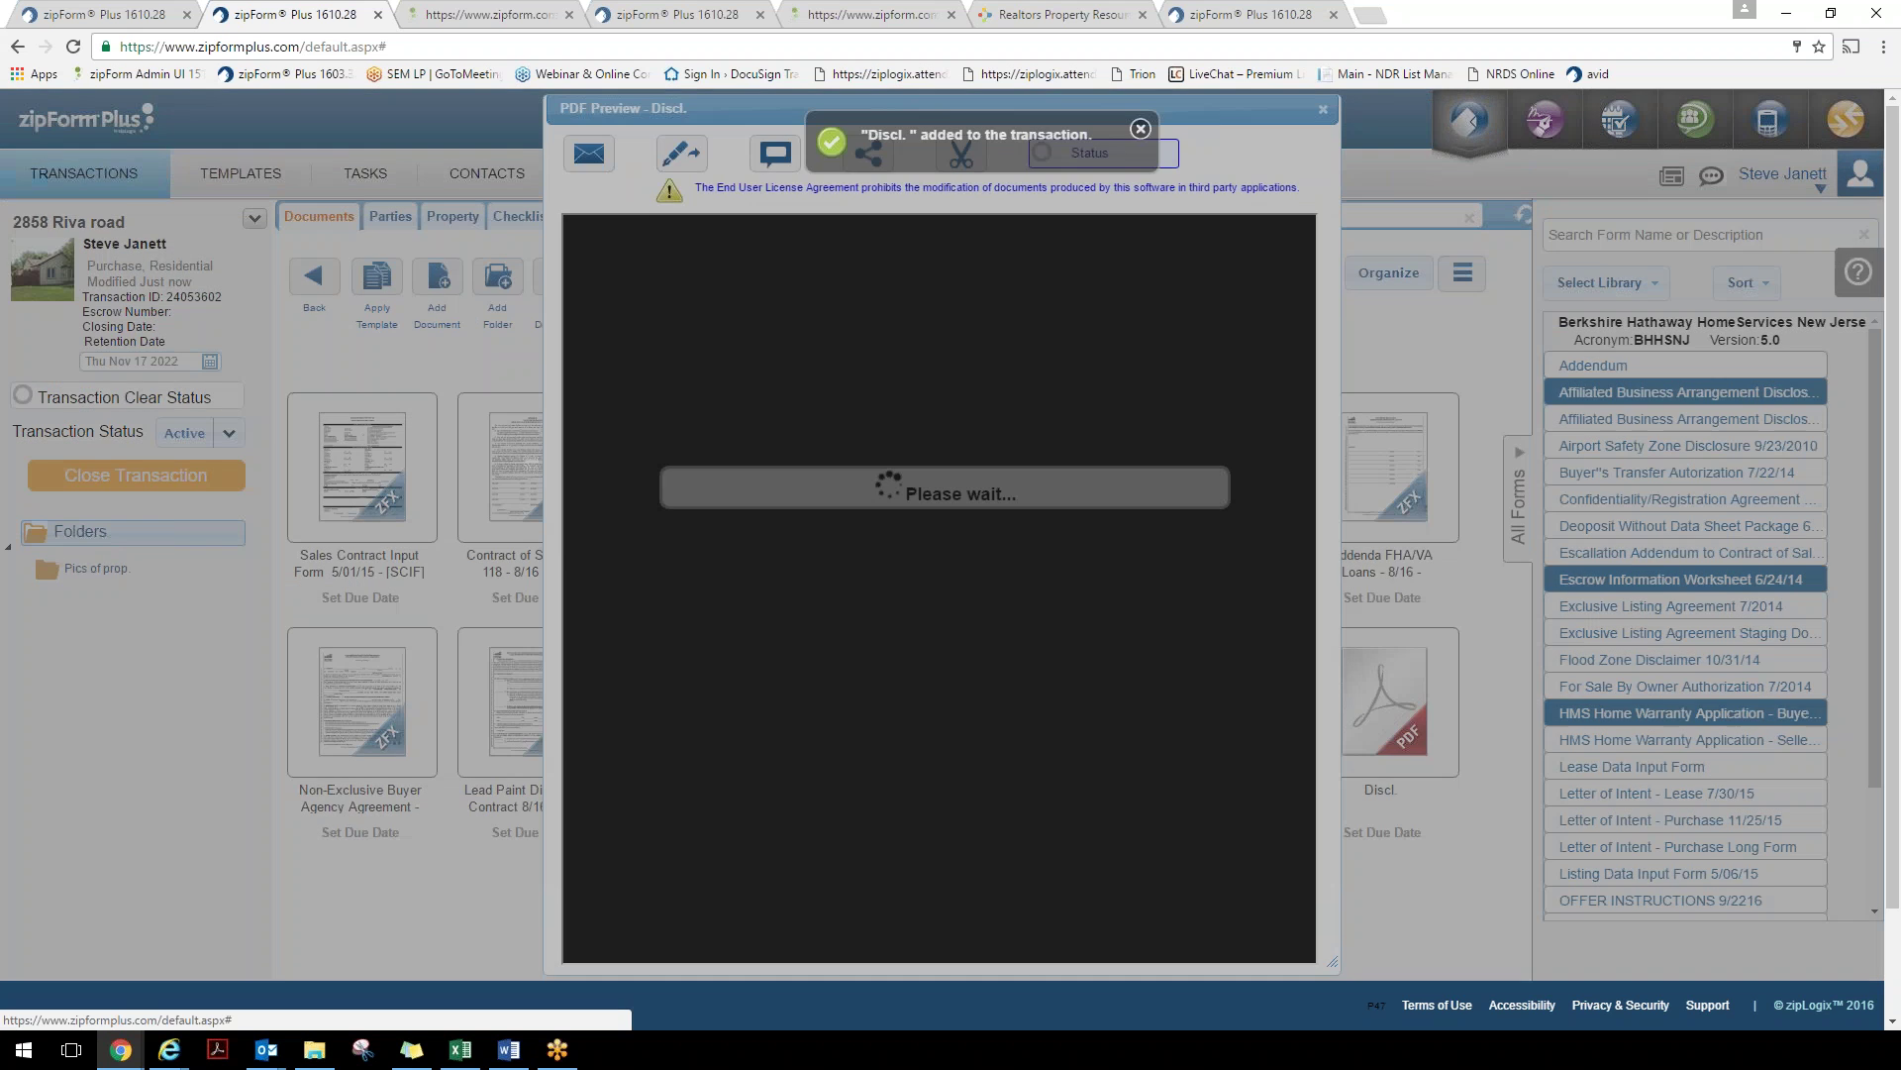
scroll(906, 543, "down", 8)
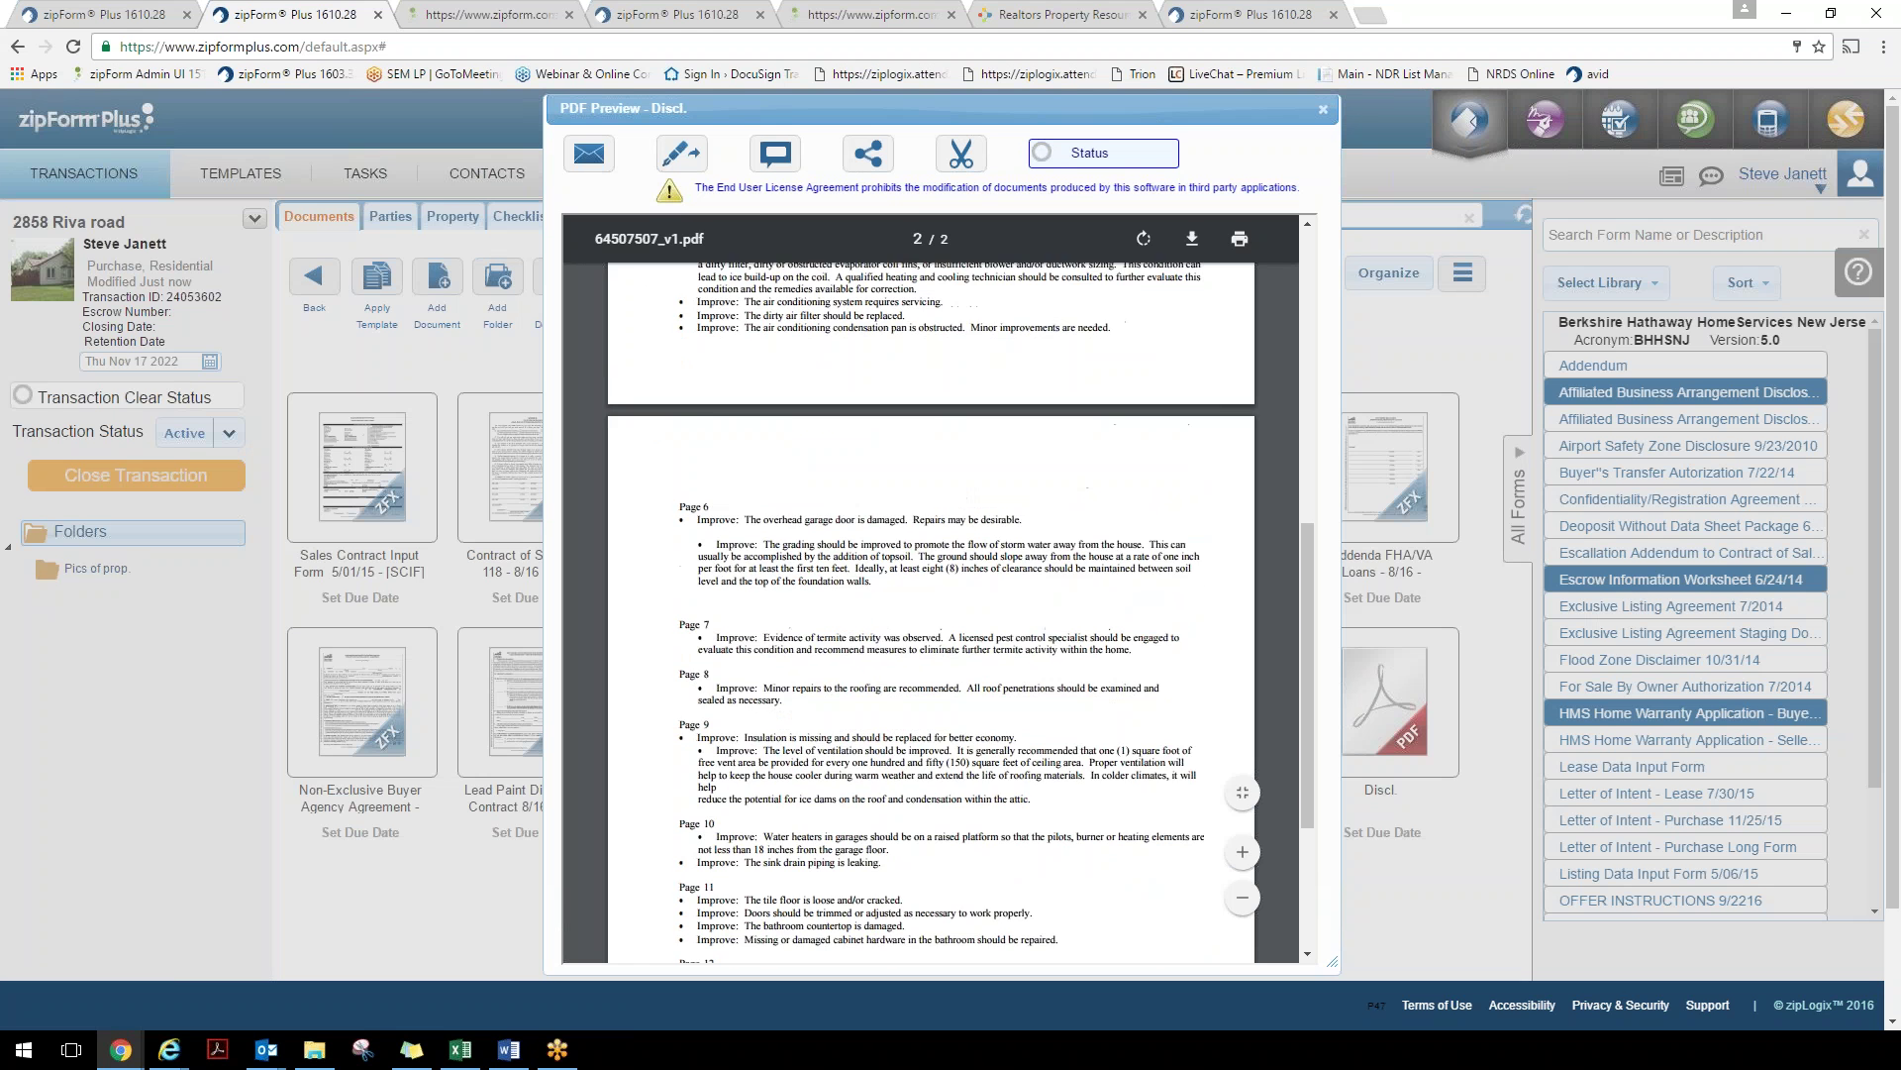
scroll(931, 595, "up", 10)
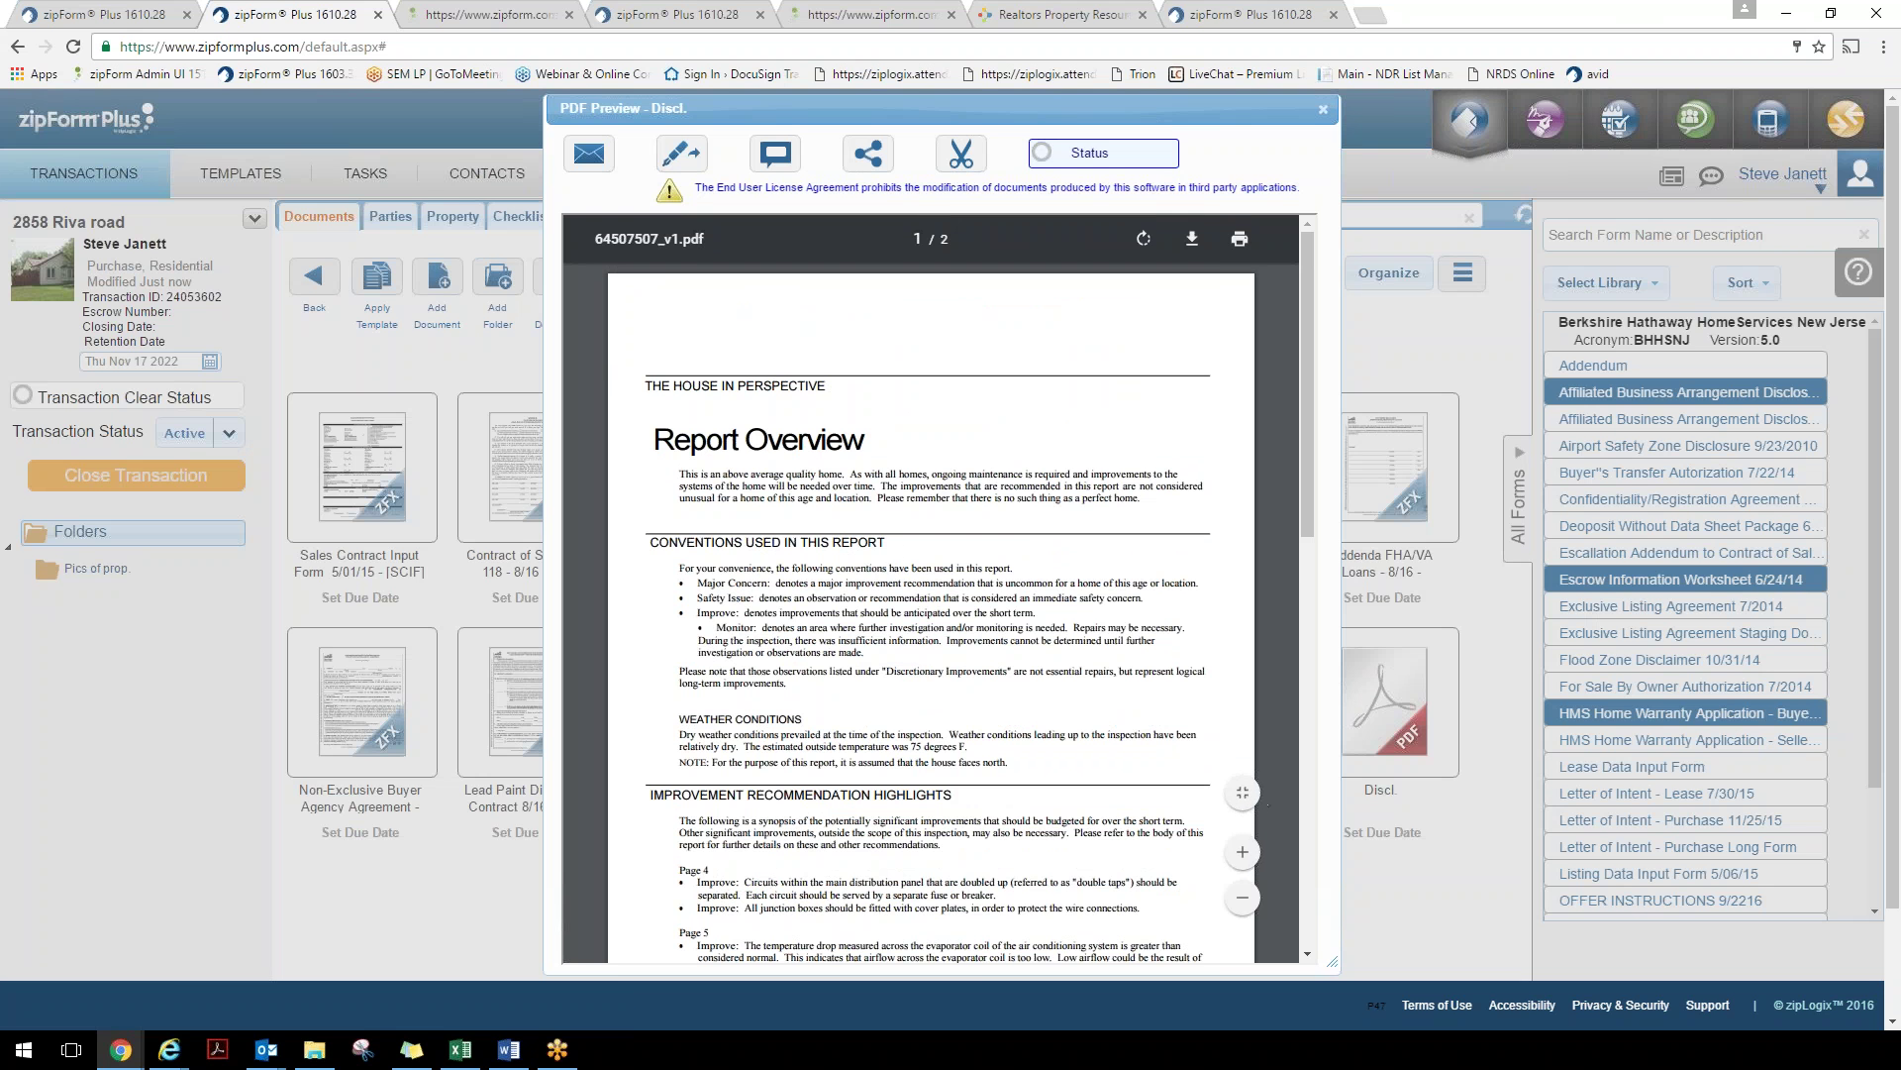
left_click(868, 152)
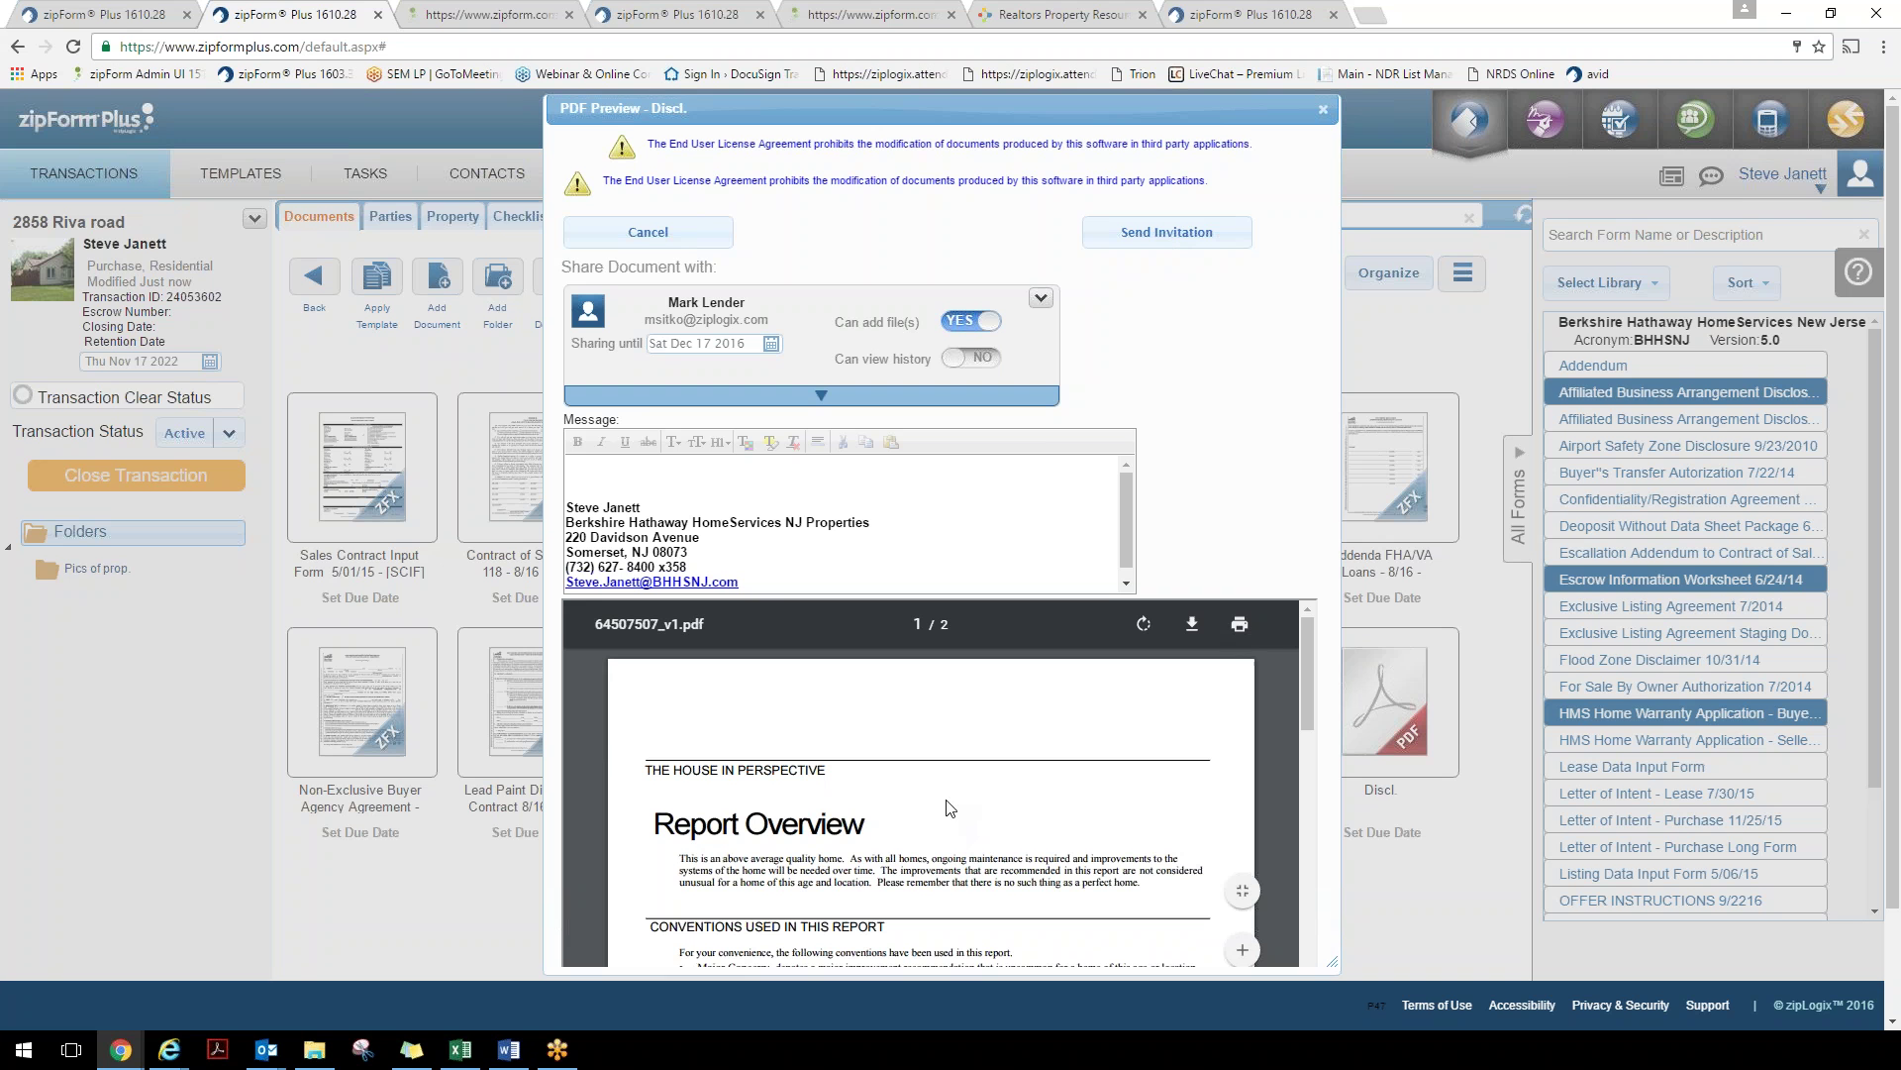
left_click(1322, 110)
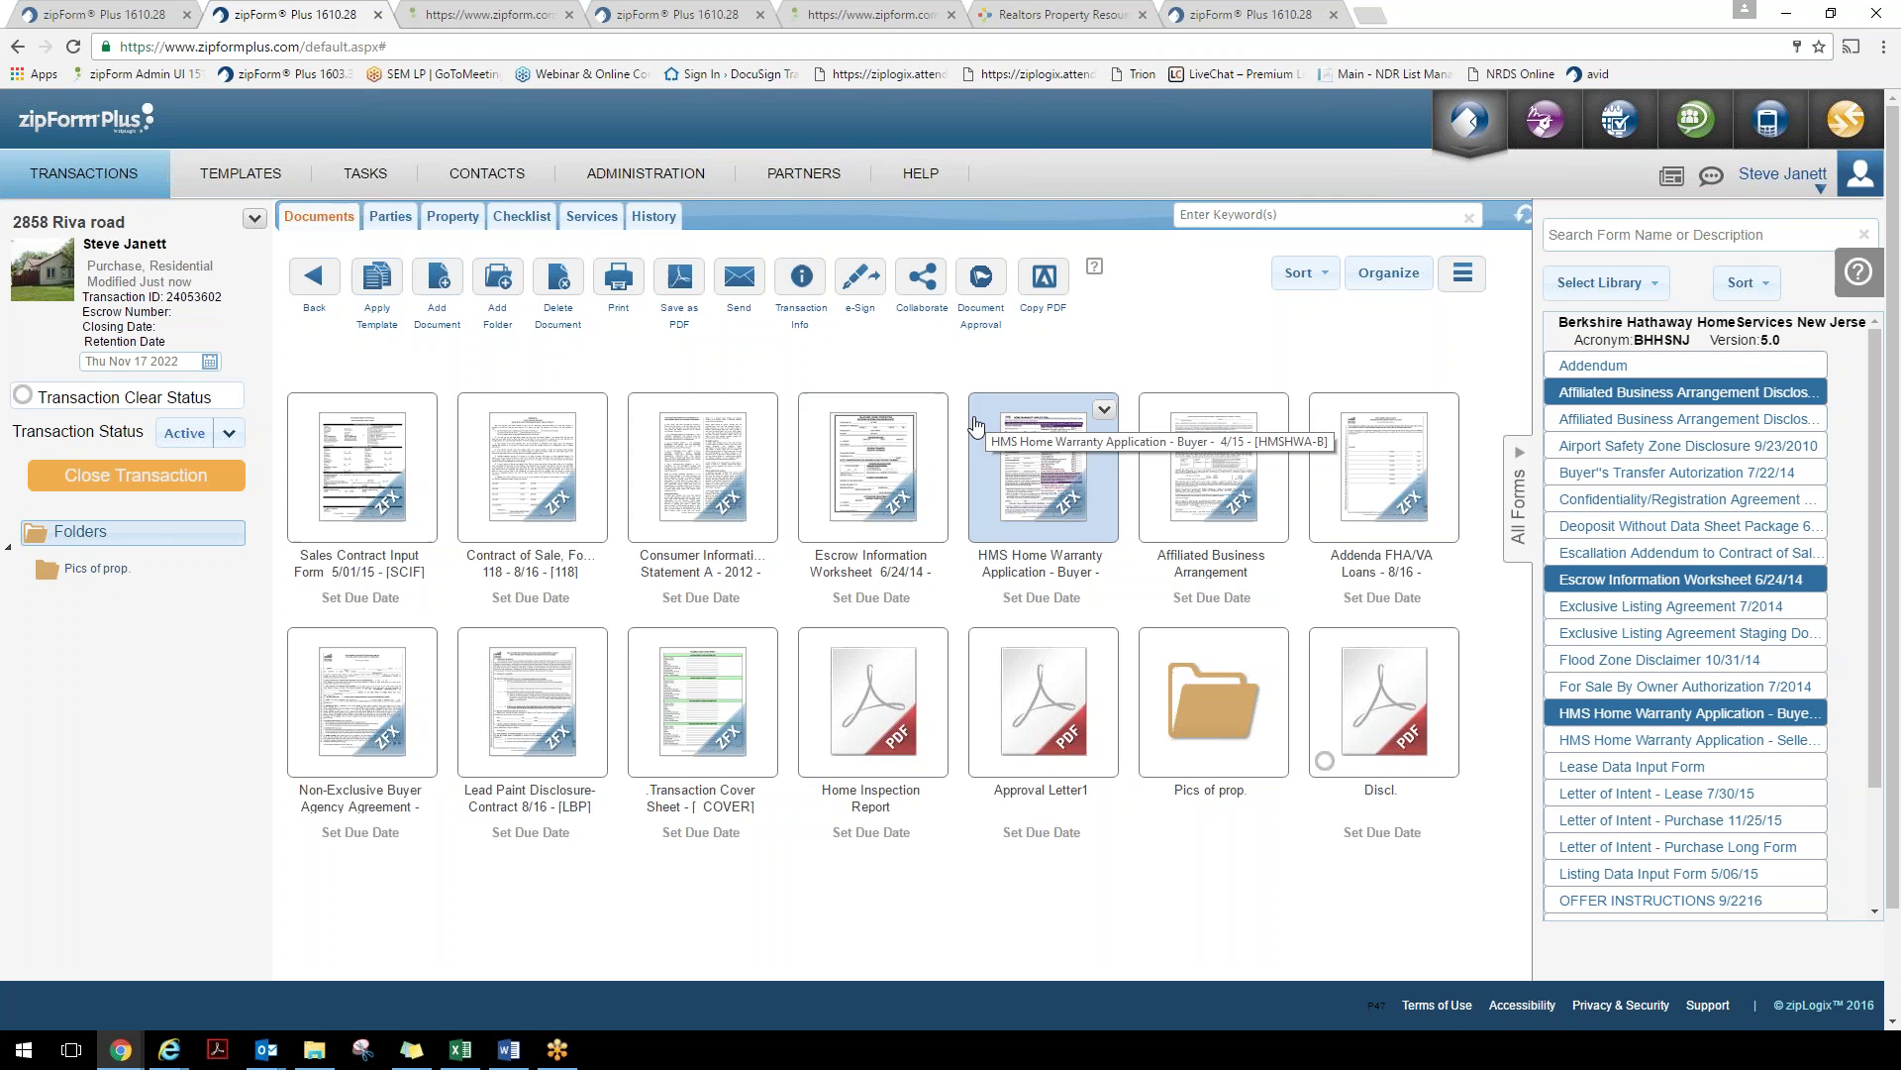
Create an e-sign packet with Home Inspection Report, Addenda FHA/VA Loans and Affiliated Business Arrangement
left_click(858, 284)
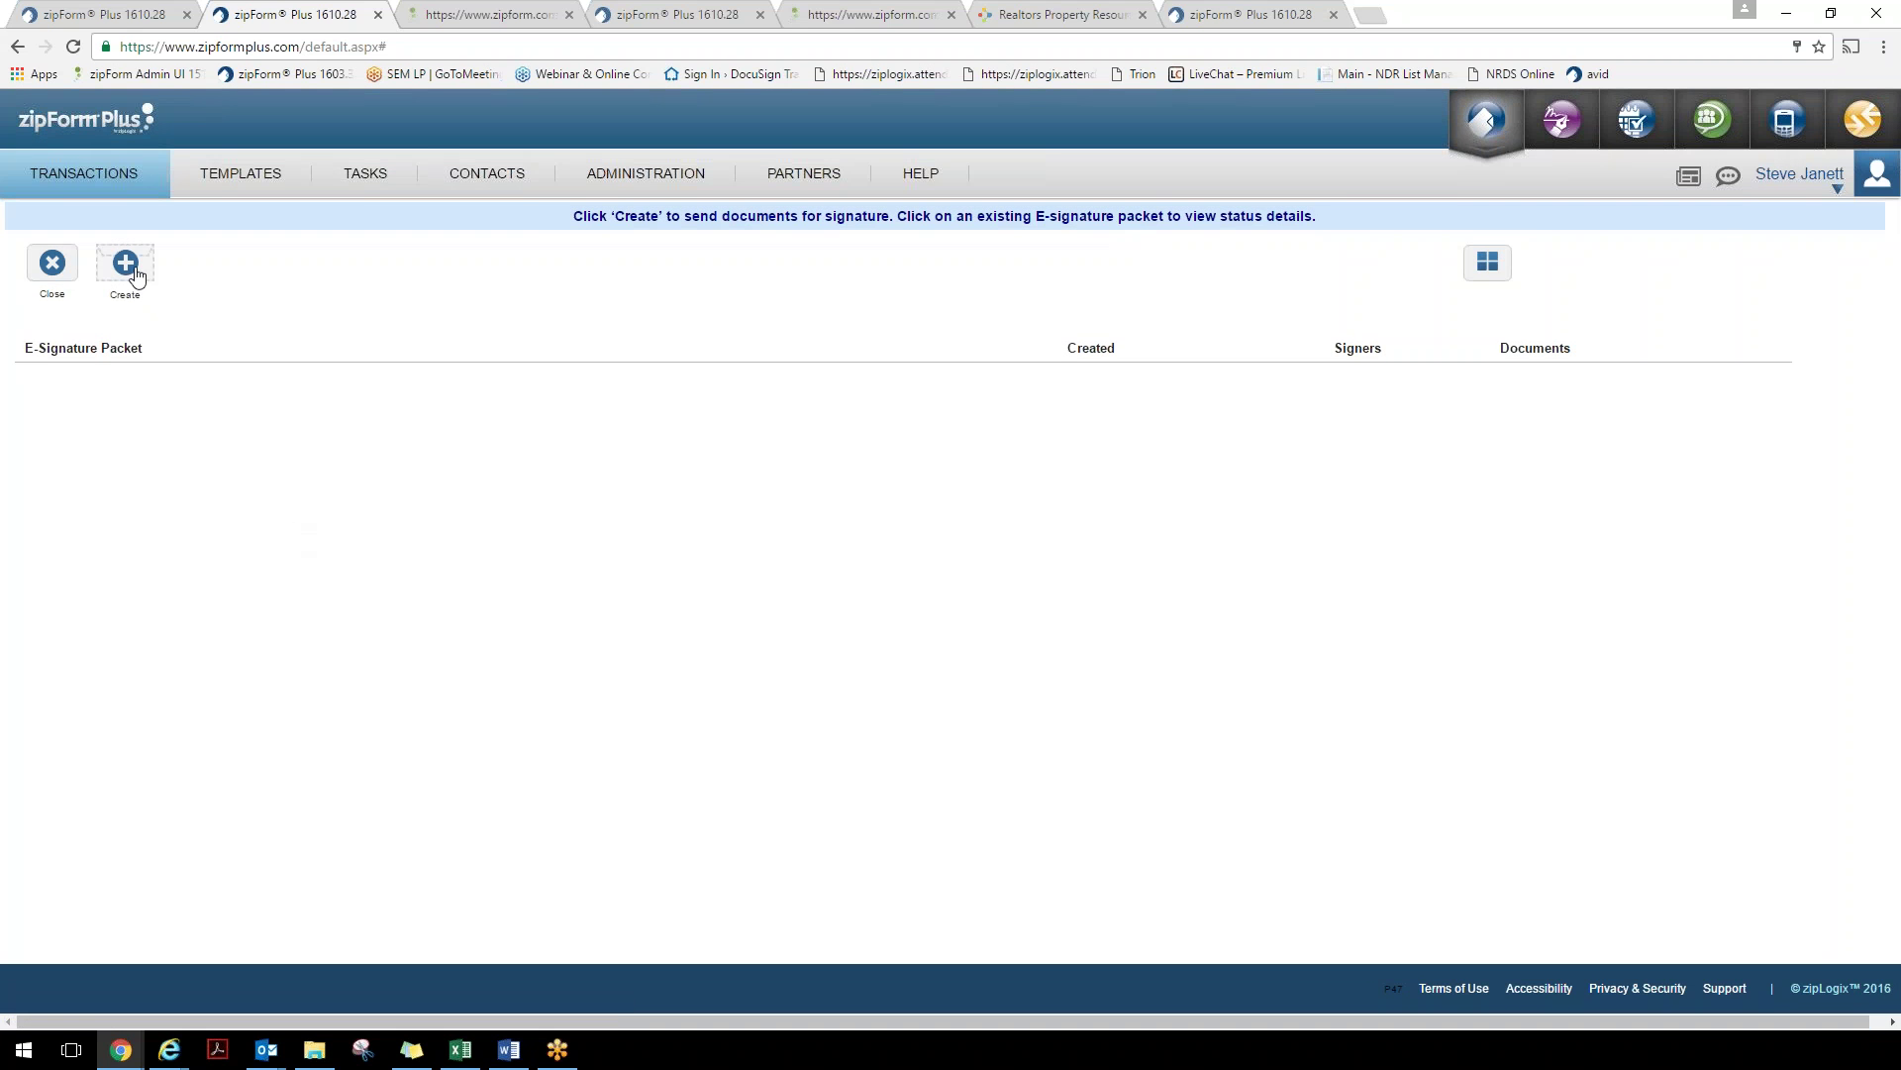
left_click(130, 268)
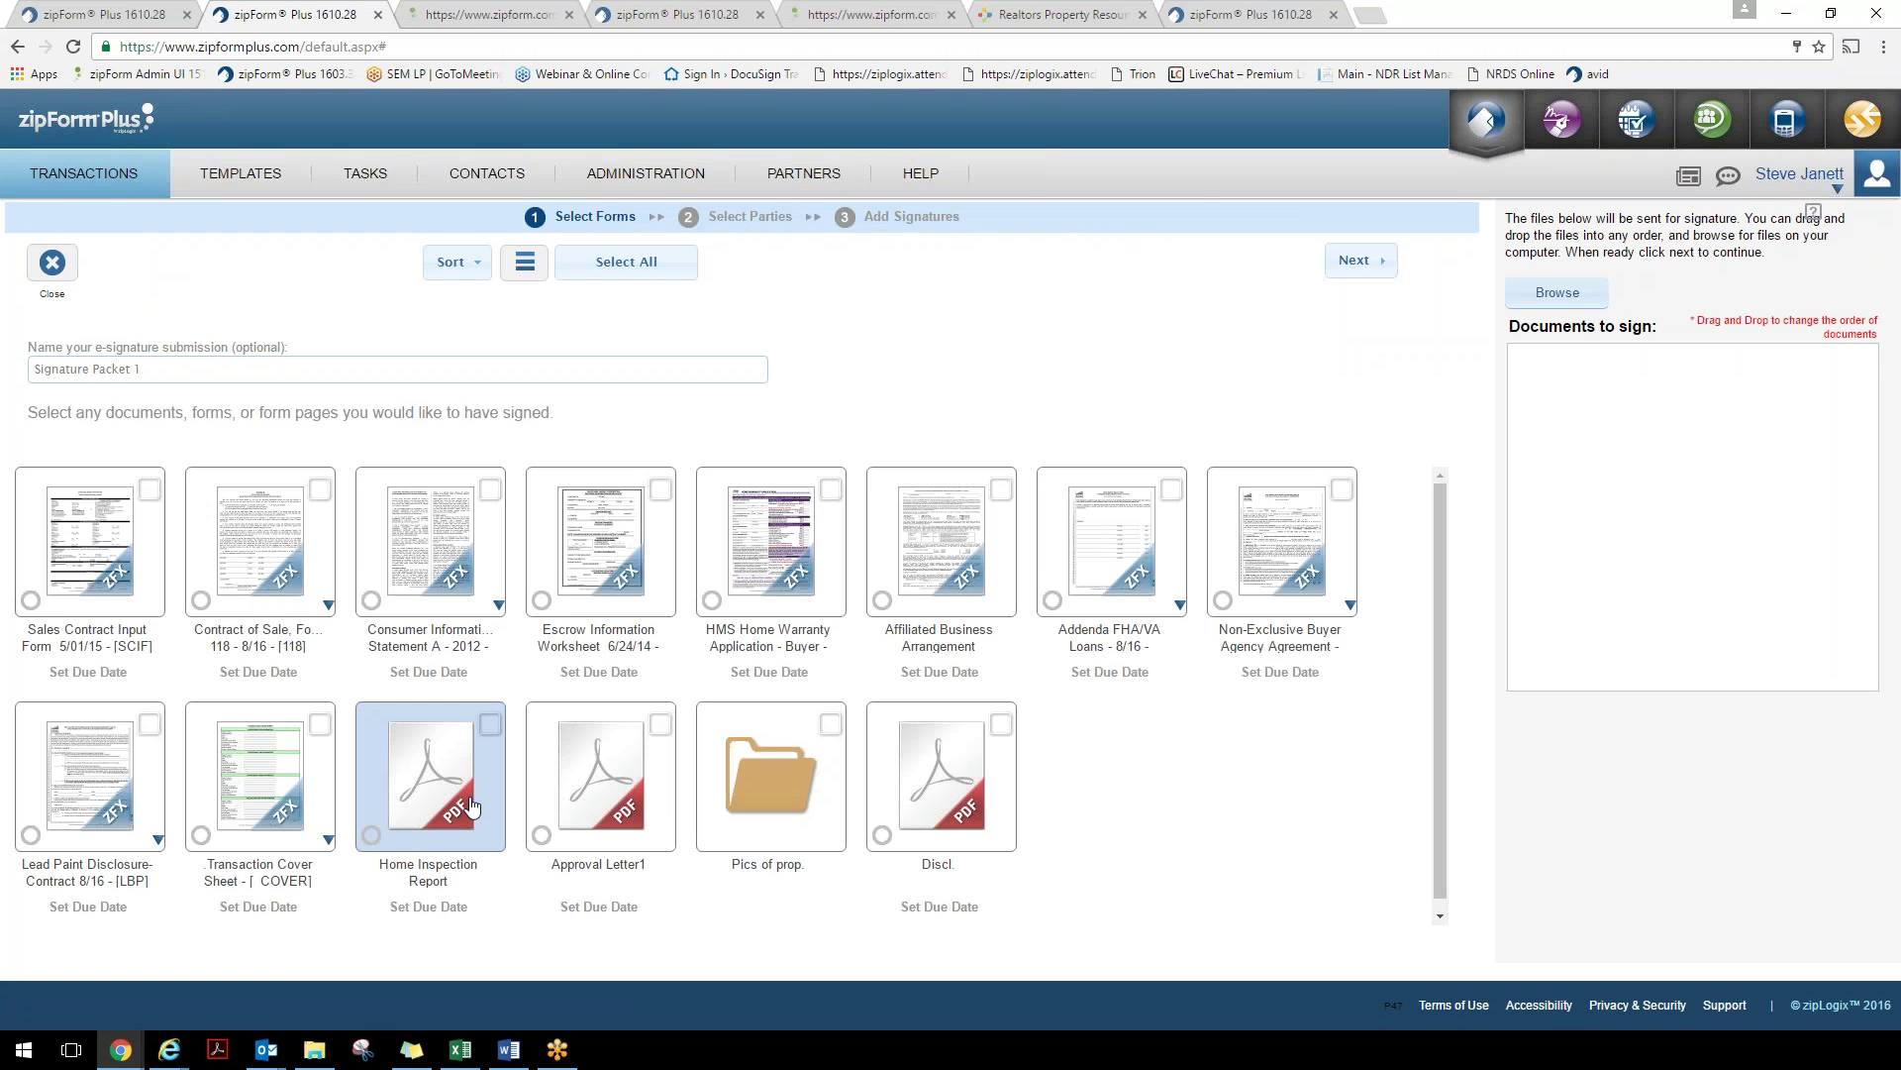
left_click(453, 799)
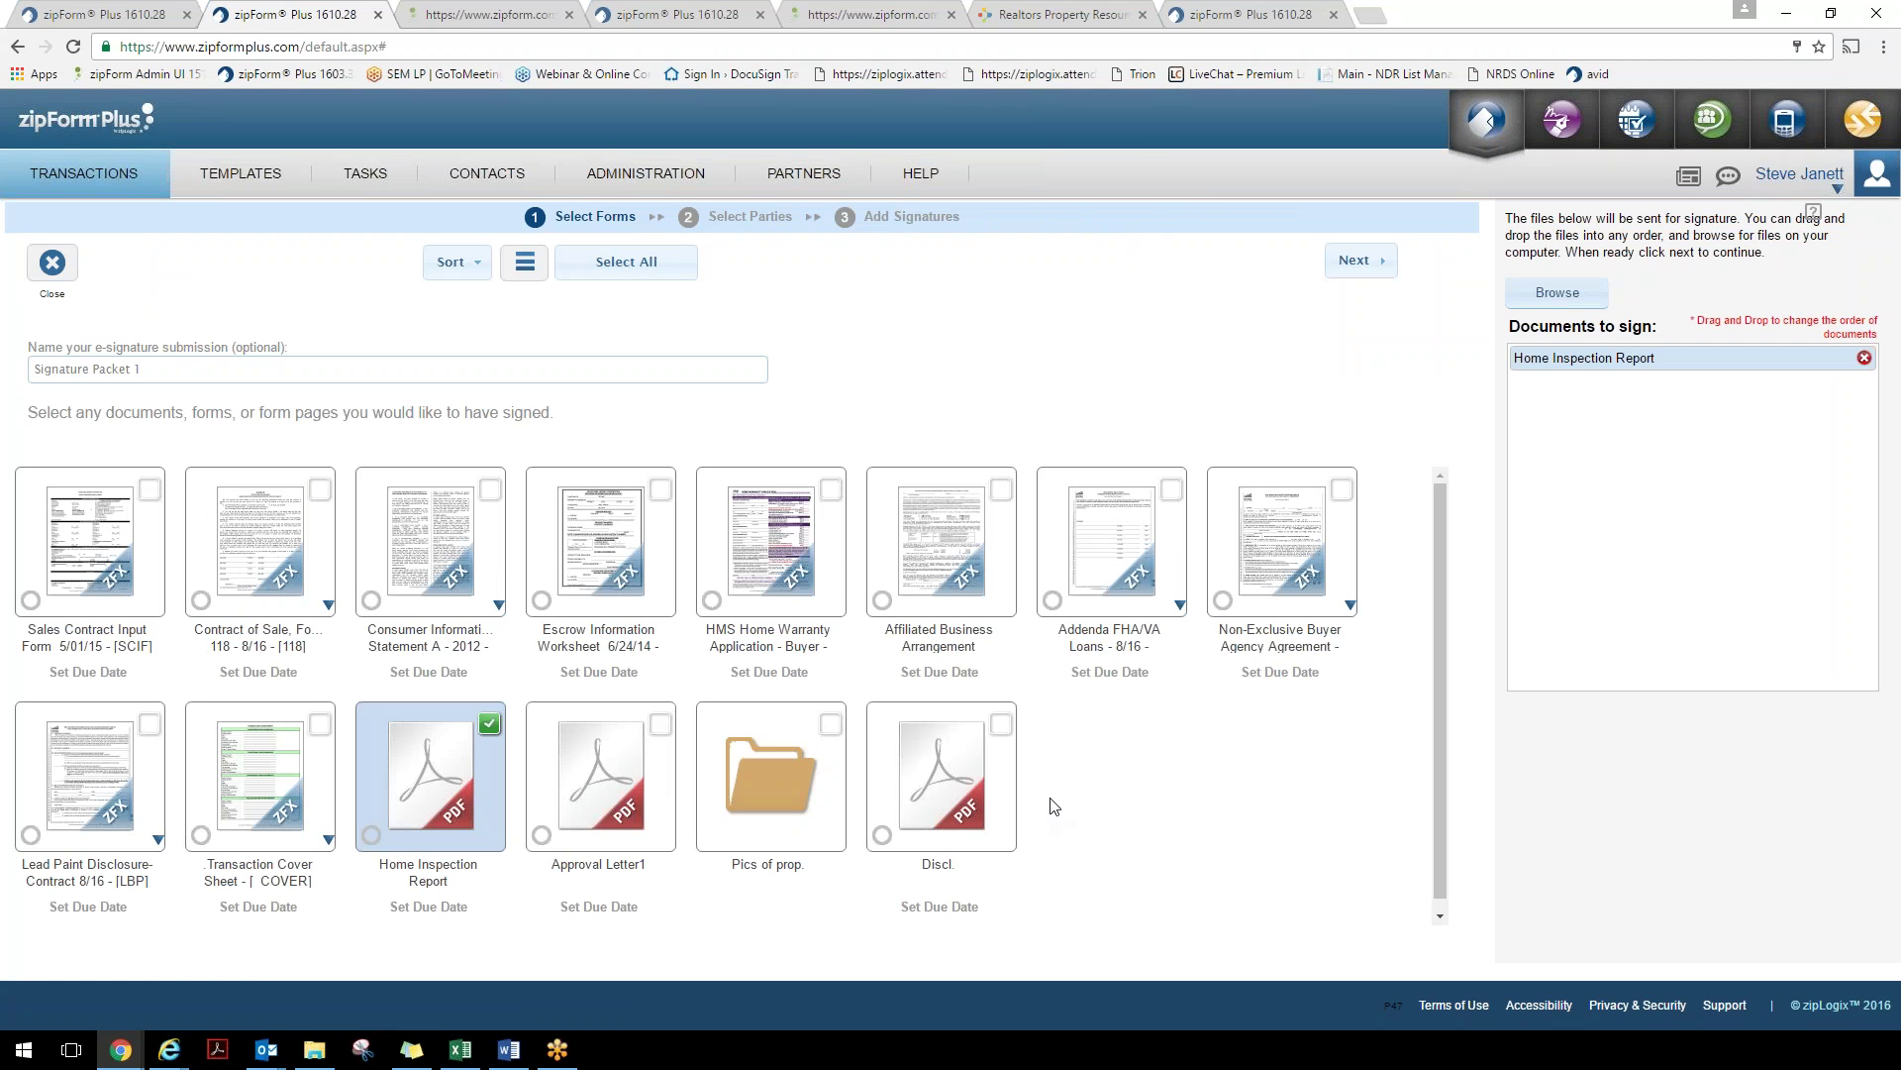
left_click(1121, 546)
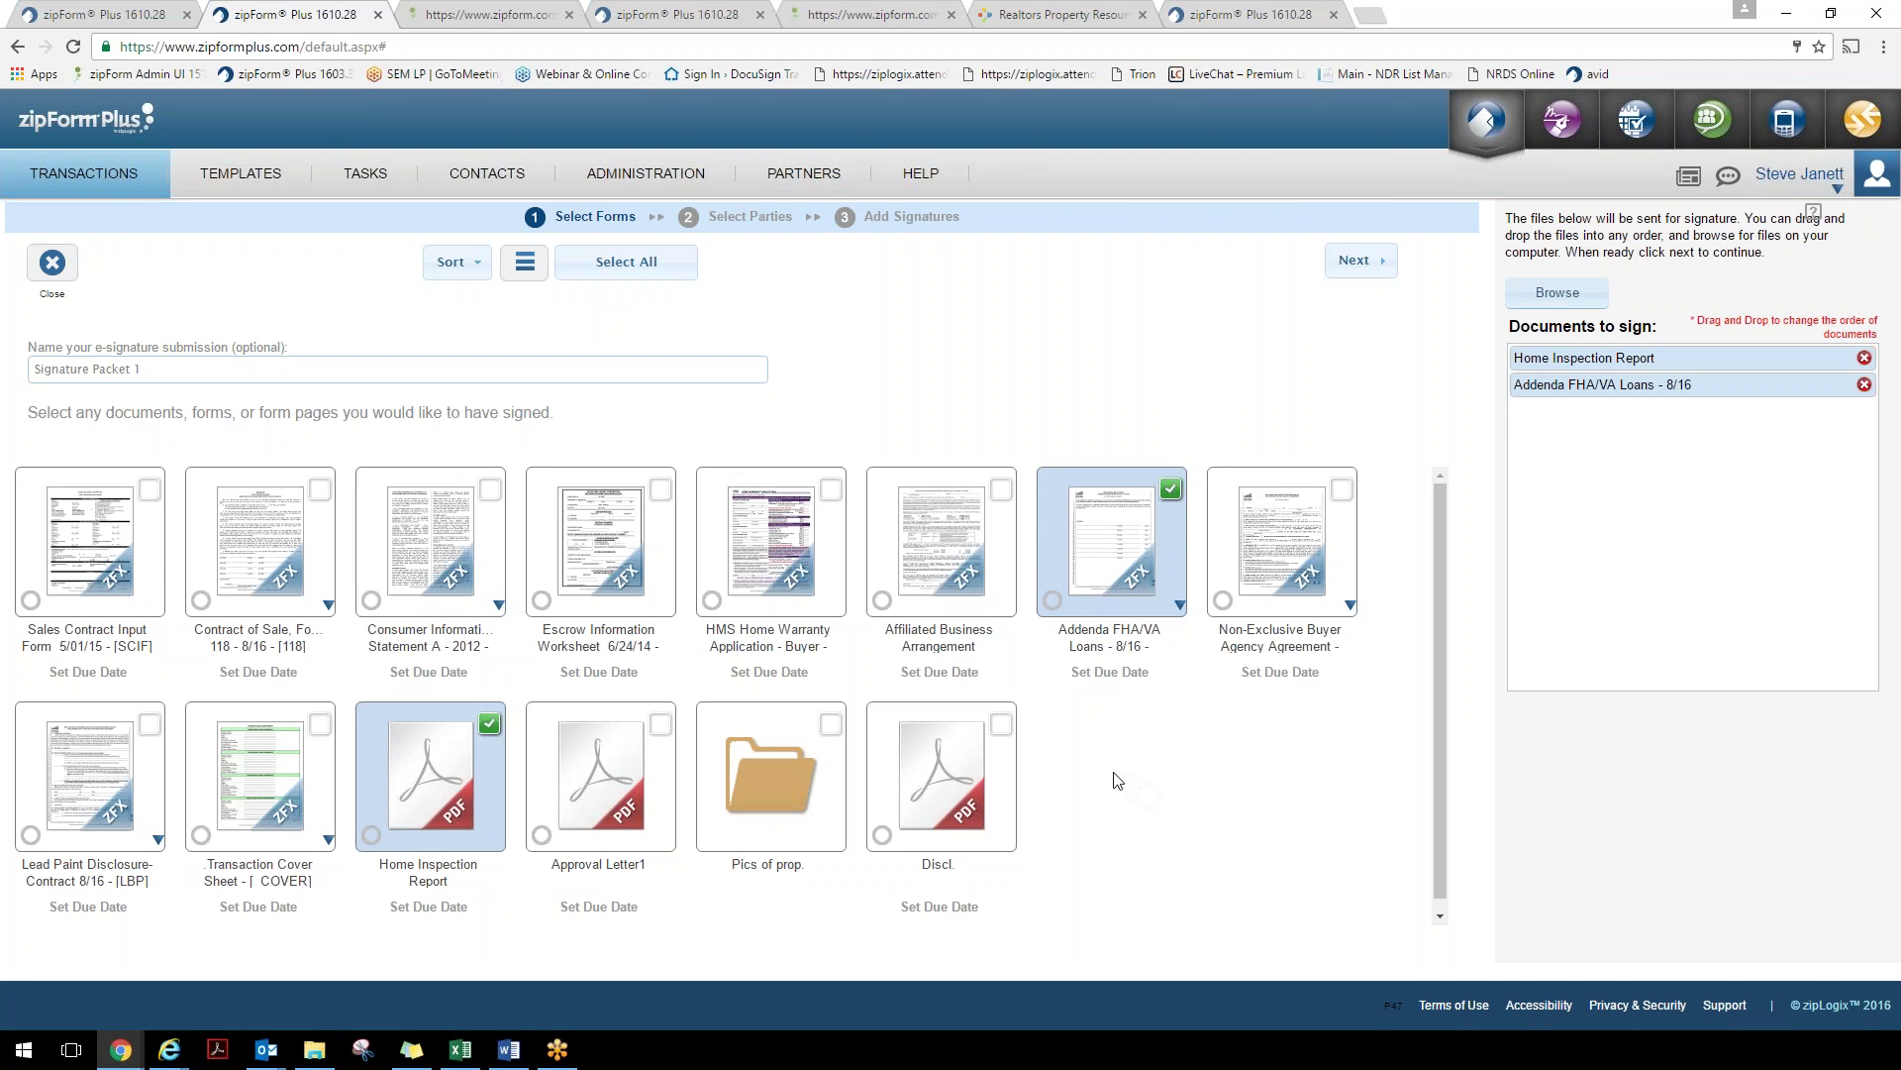
left_click(919, 589)
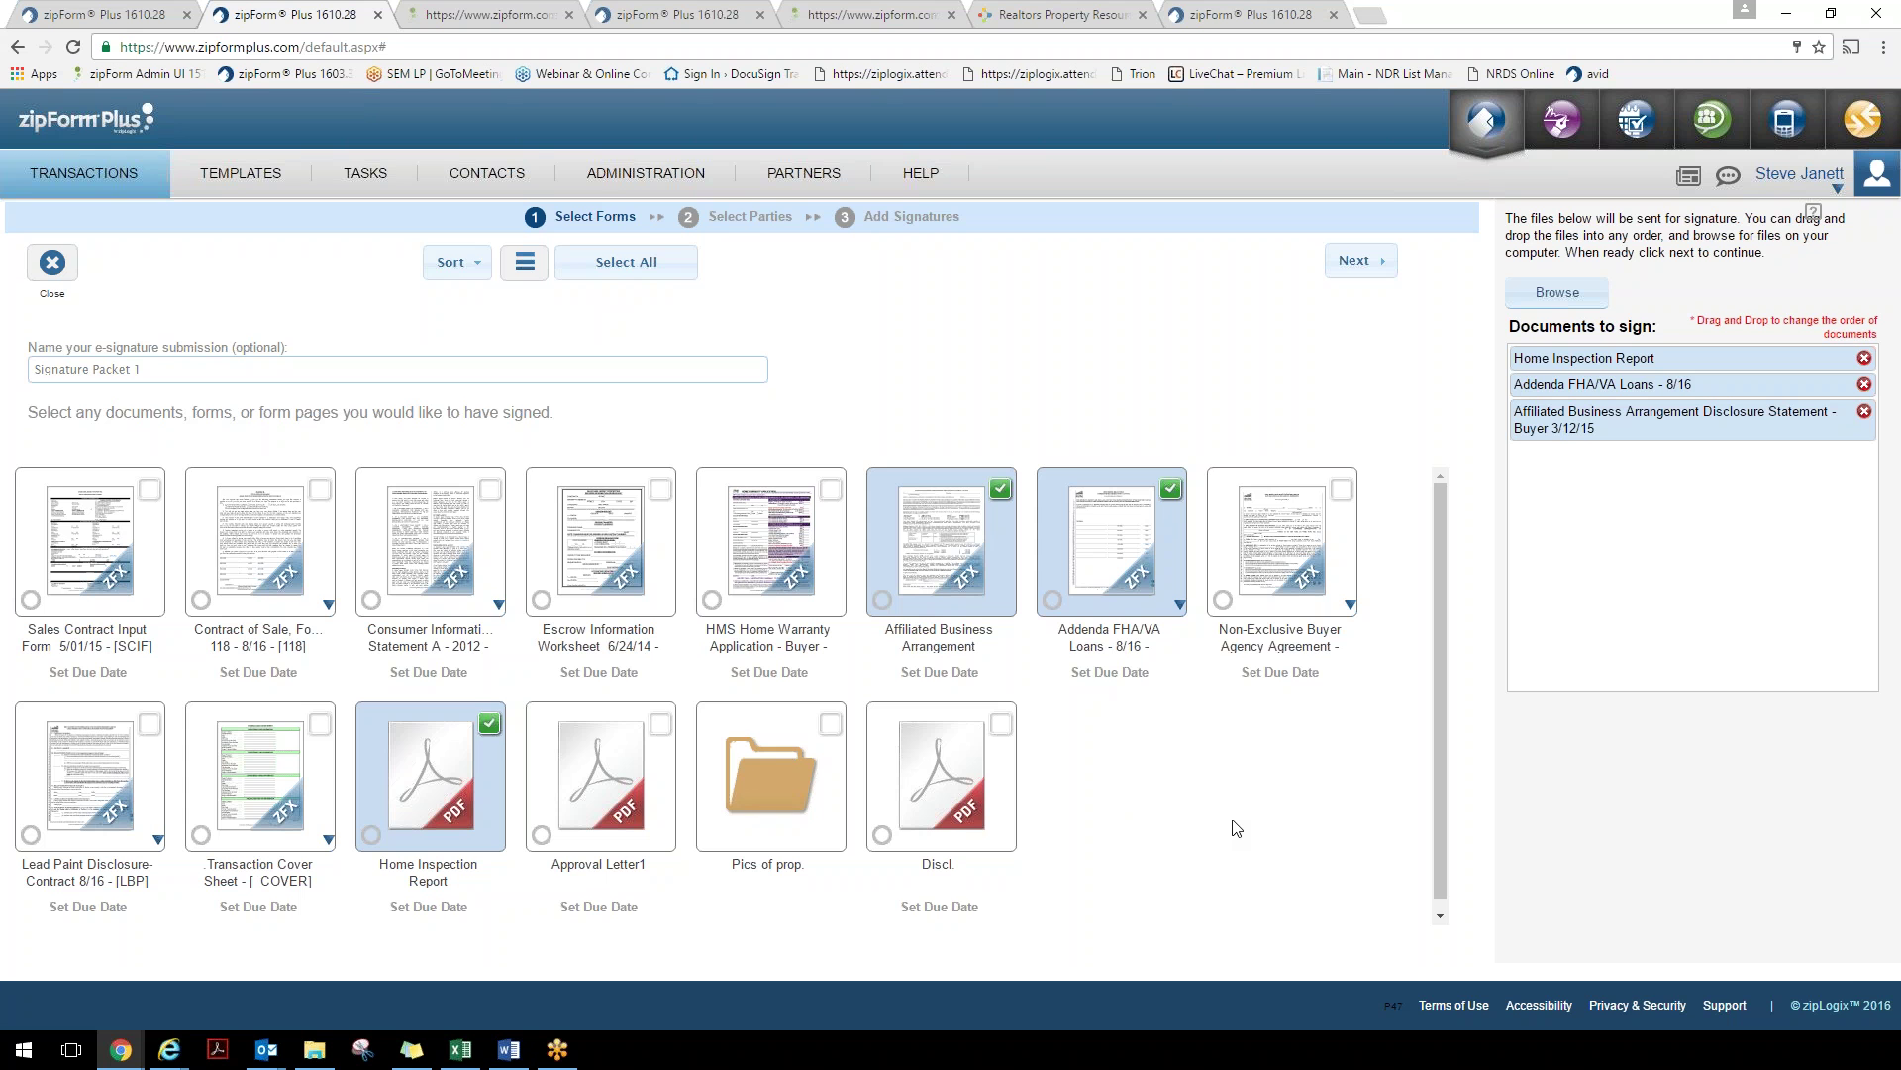
left_click(1353, 267)
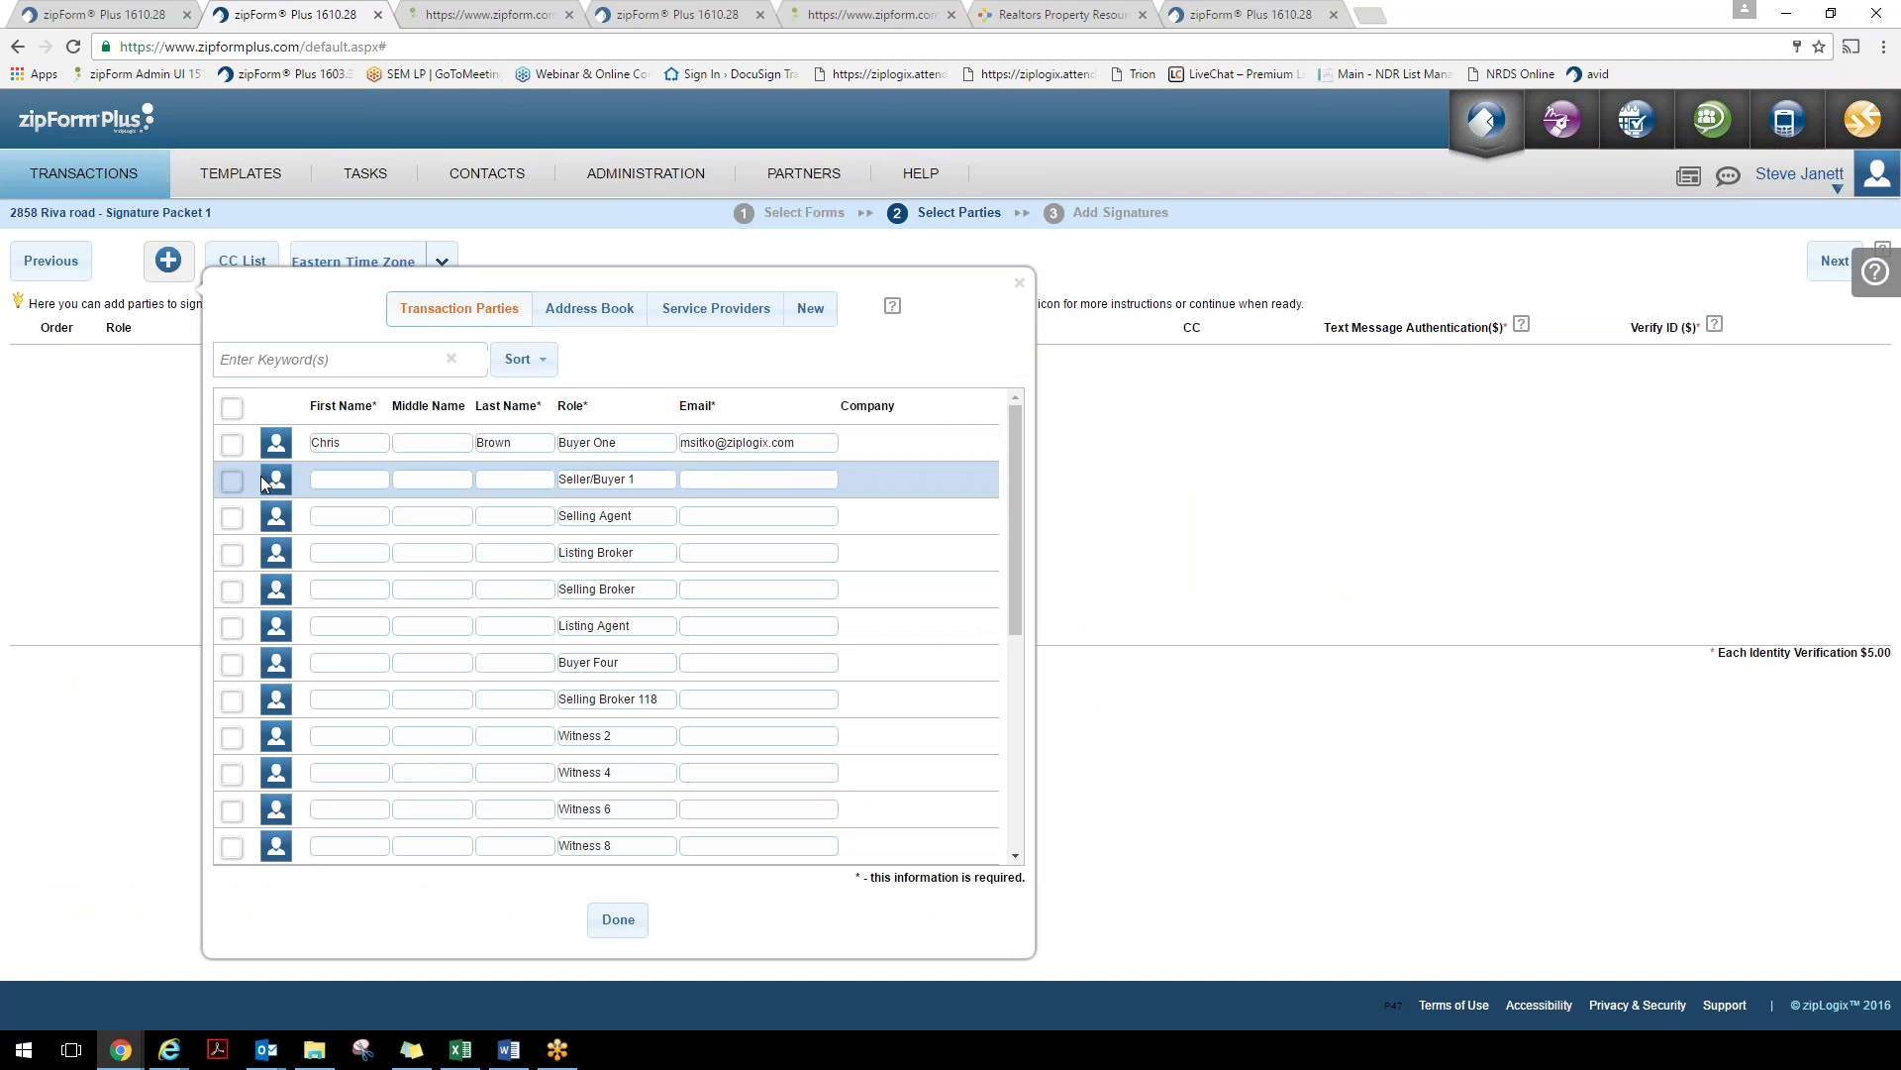
Select Buyer One as a signer and enter the Seller/Buyer 1 party's name and e-mail
left_click(229, 444)
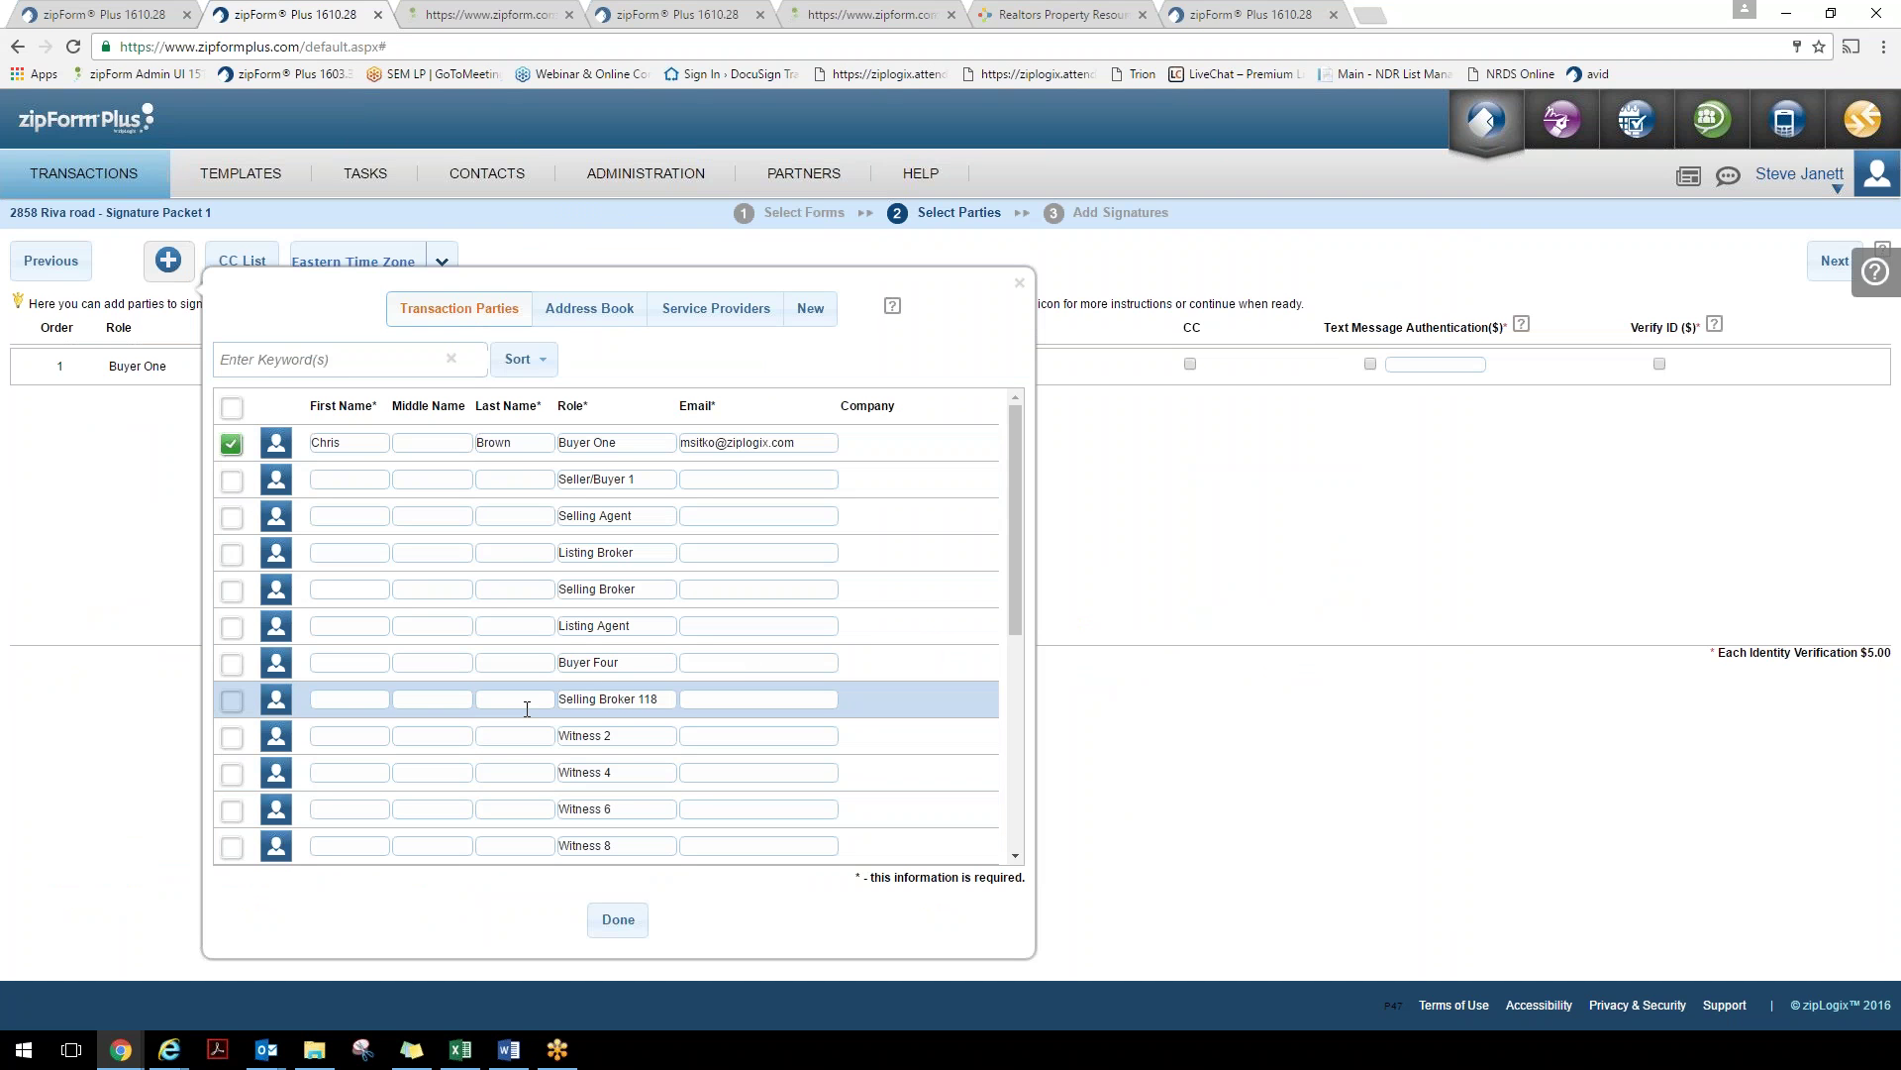
left_click(349, 481)
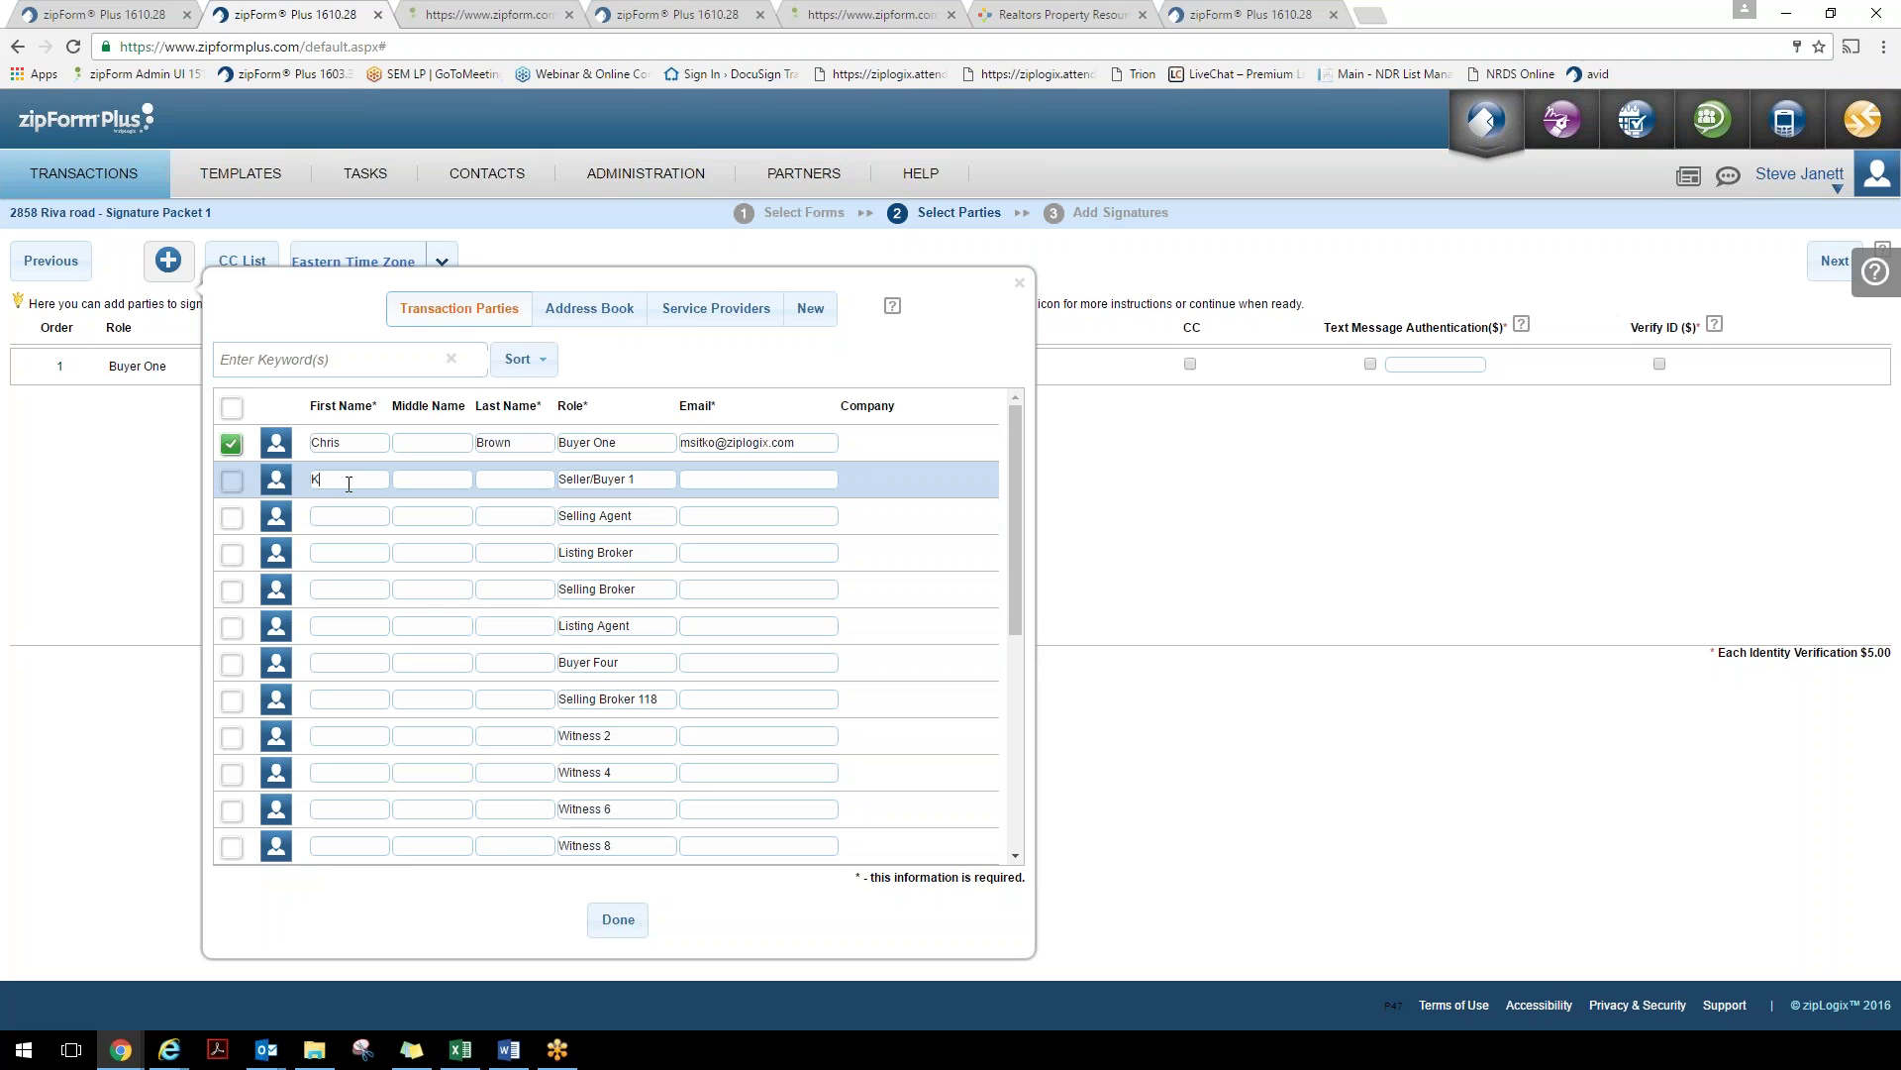
key("Tab")
key("Tab")
type("Msitko")
key("BackSpace")
key("BackSpace")
key("BackSpace")
key("BackSpace")
key("BackSpace")
Add Seller/Buyer 1 as a signer and group both signers at signing order 1
left_click(232, 480)
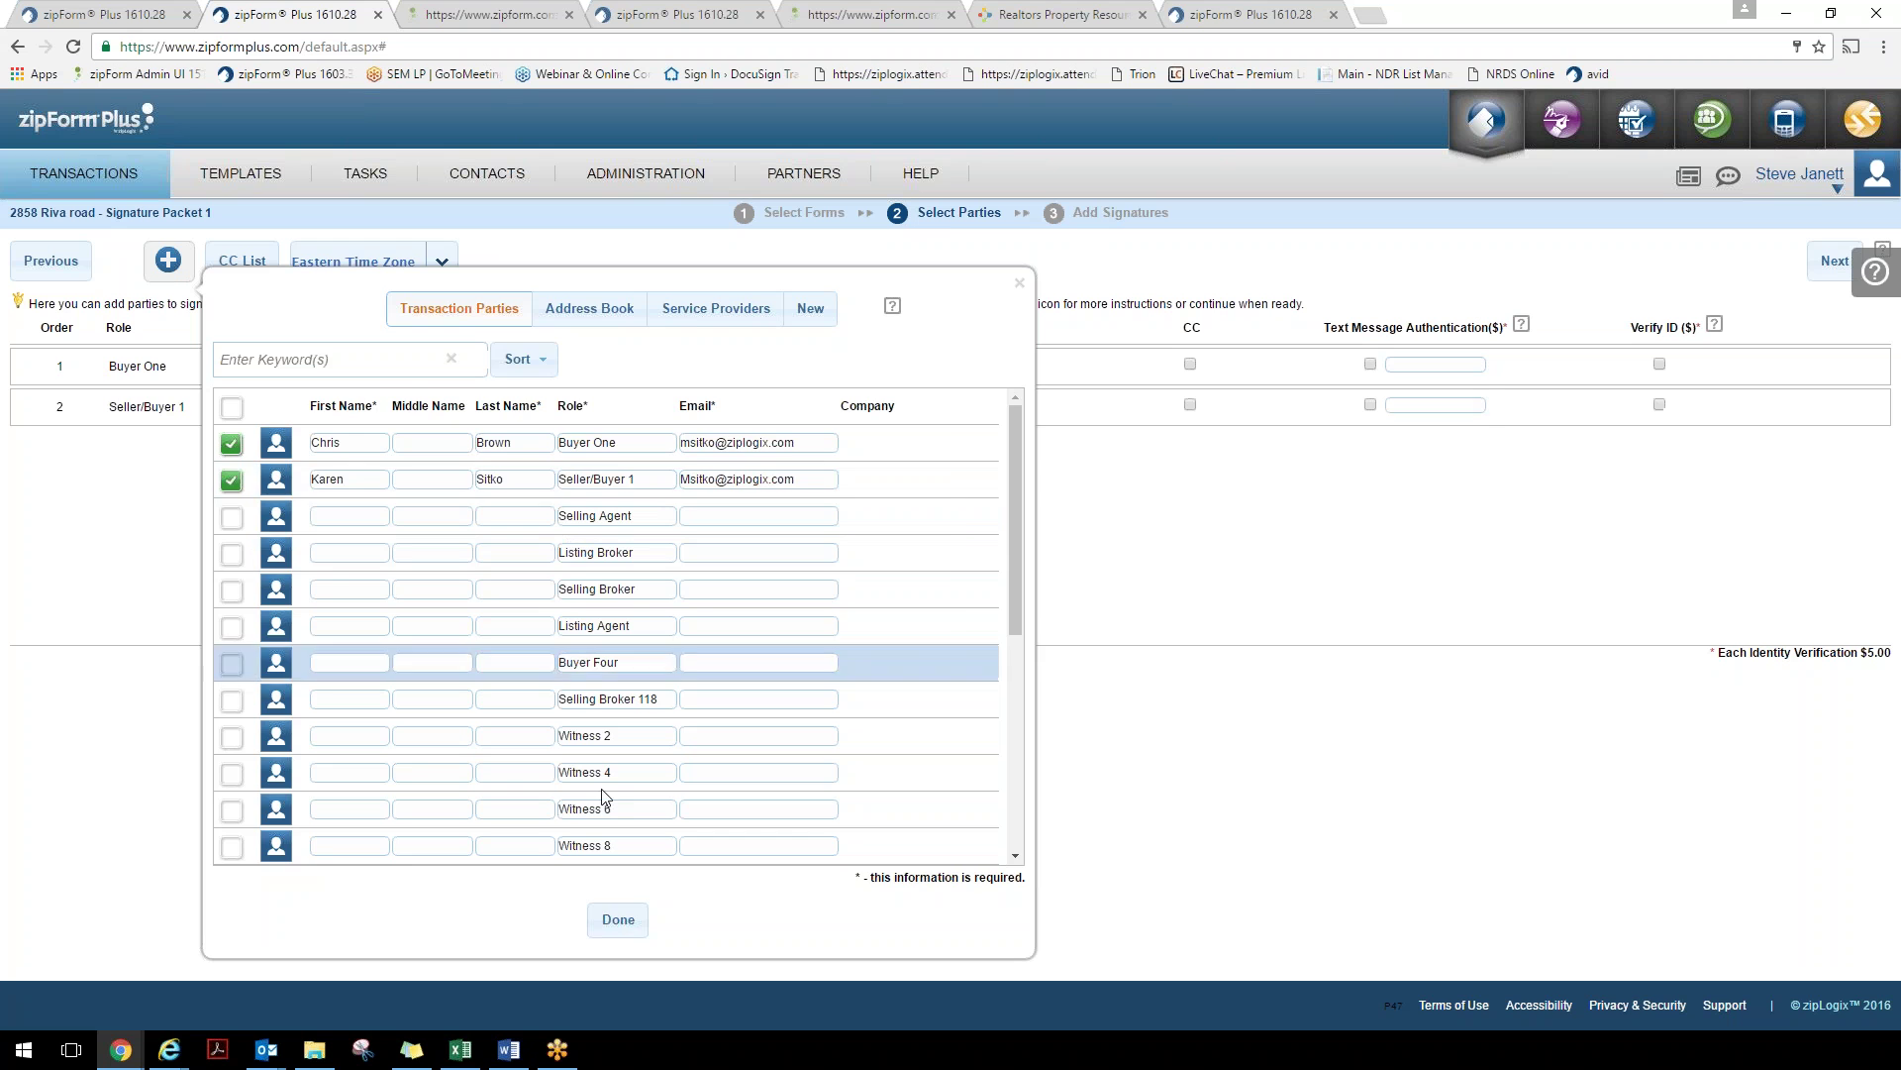
left_click(620, 921)
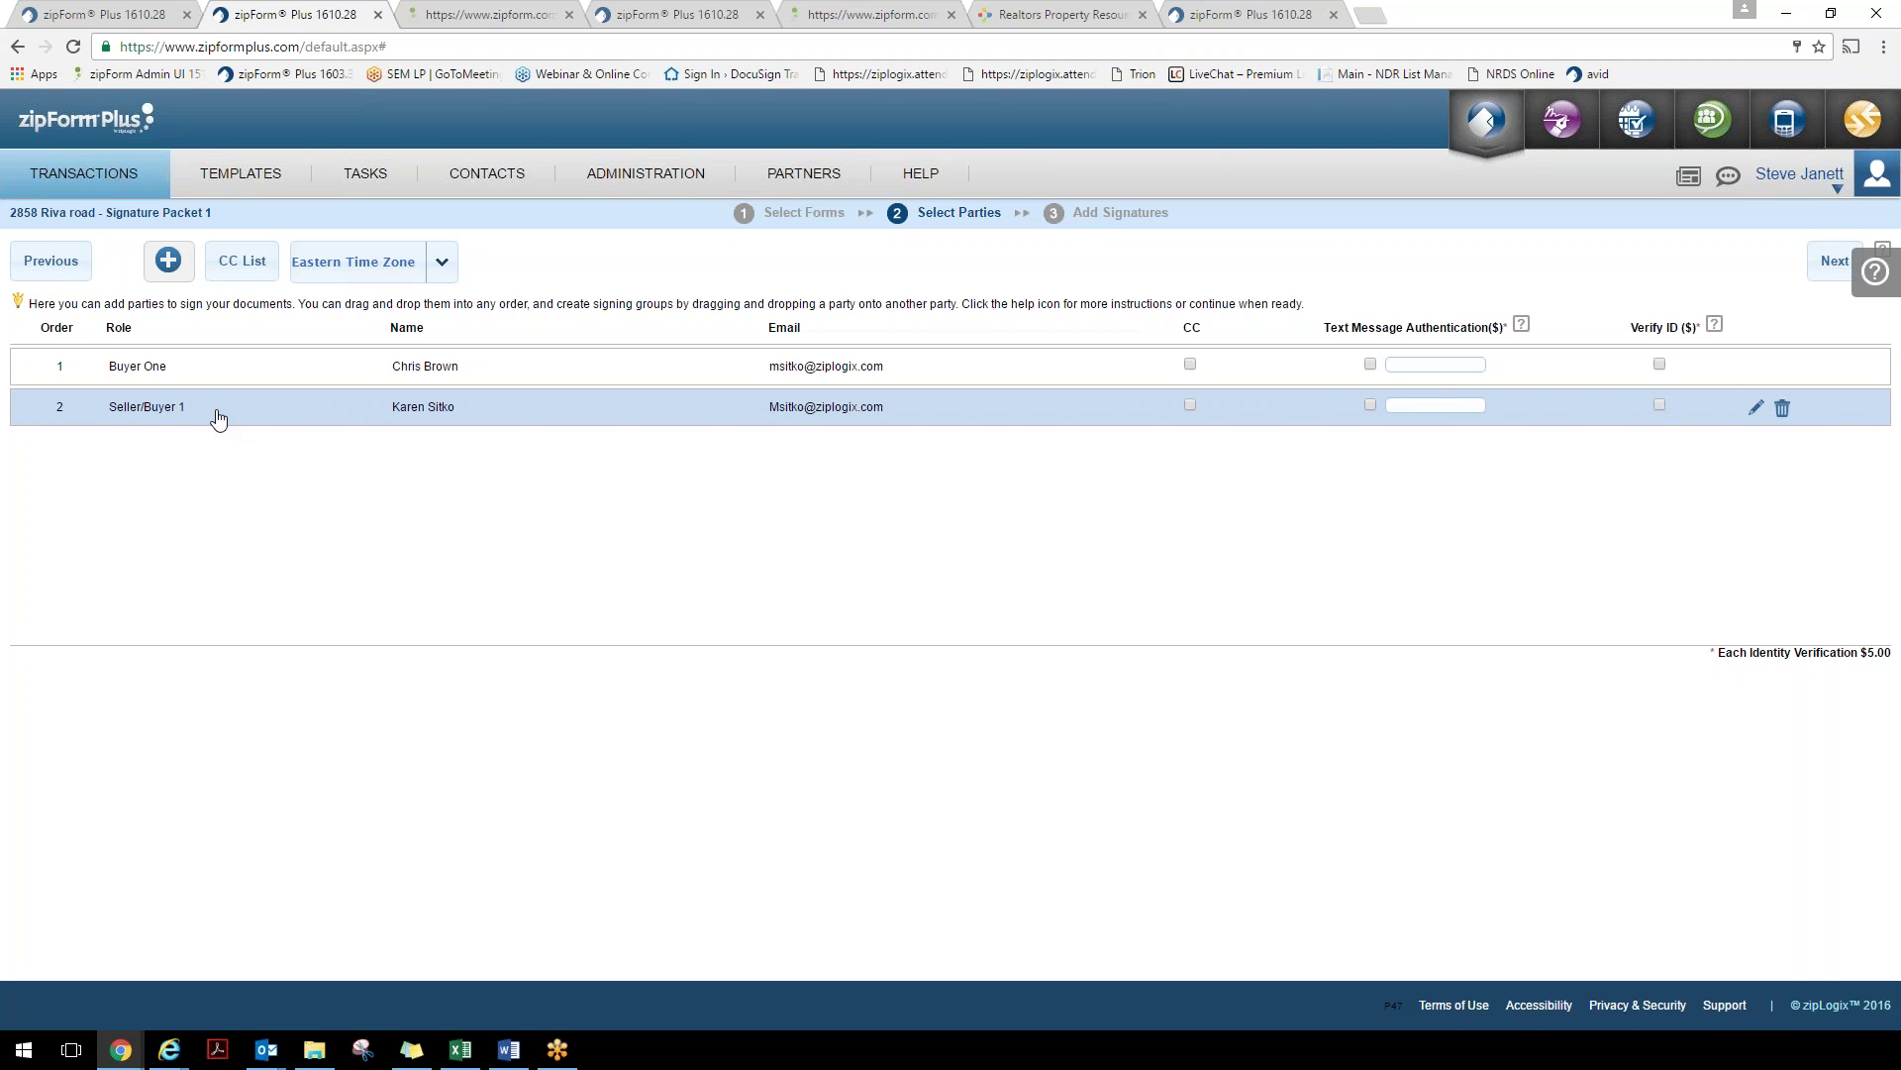
left_click_drag(218, 419, 297, 380)
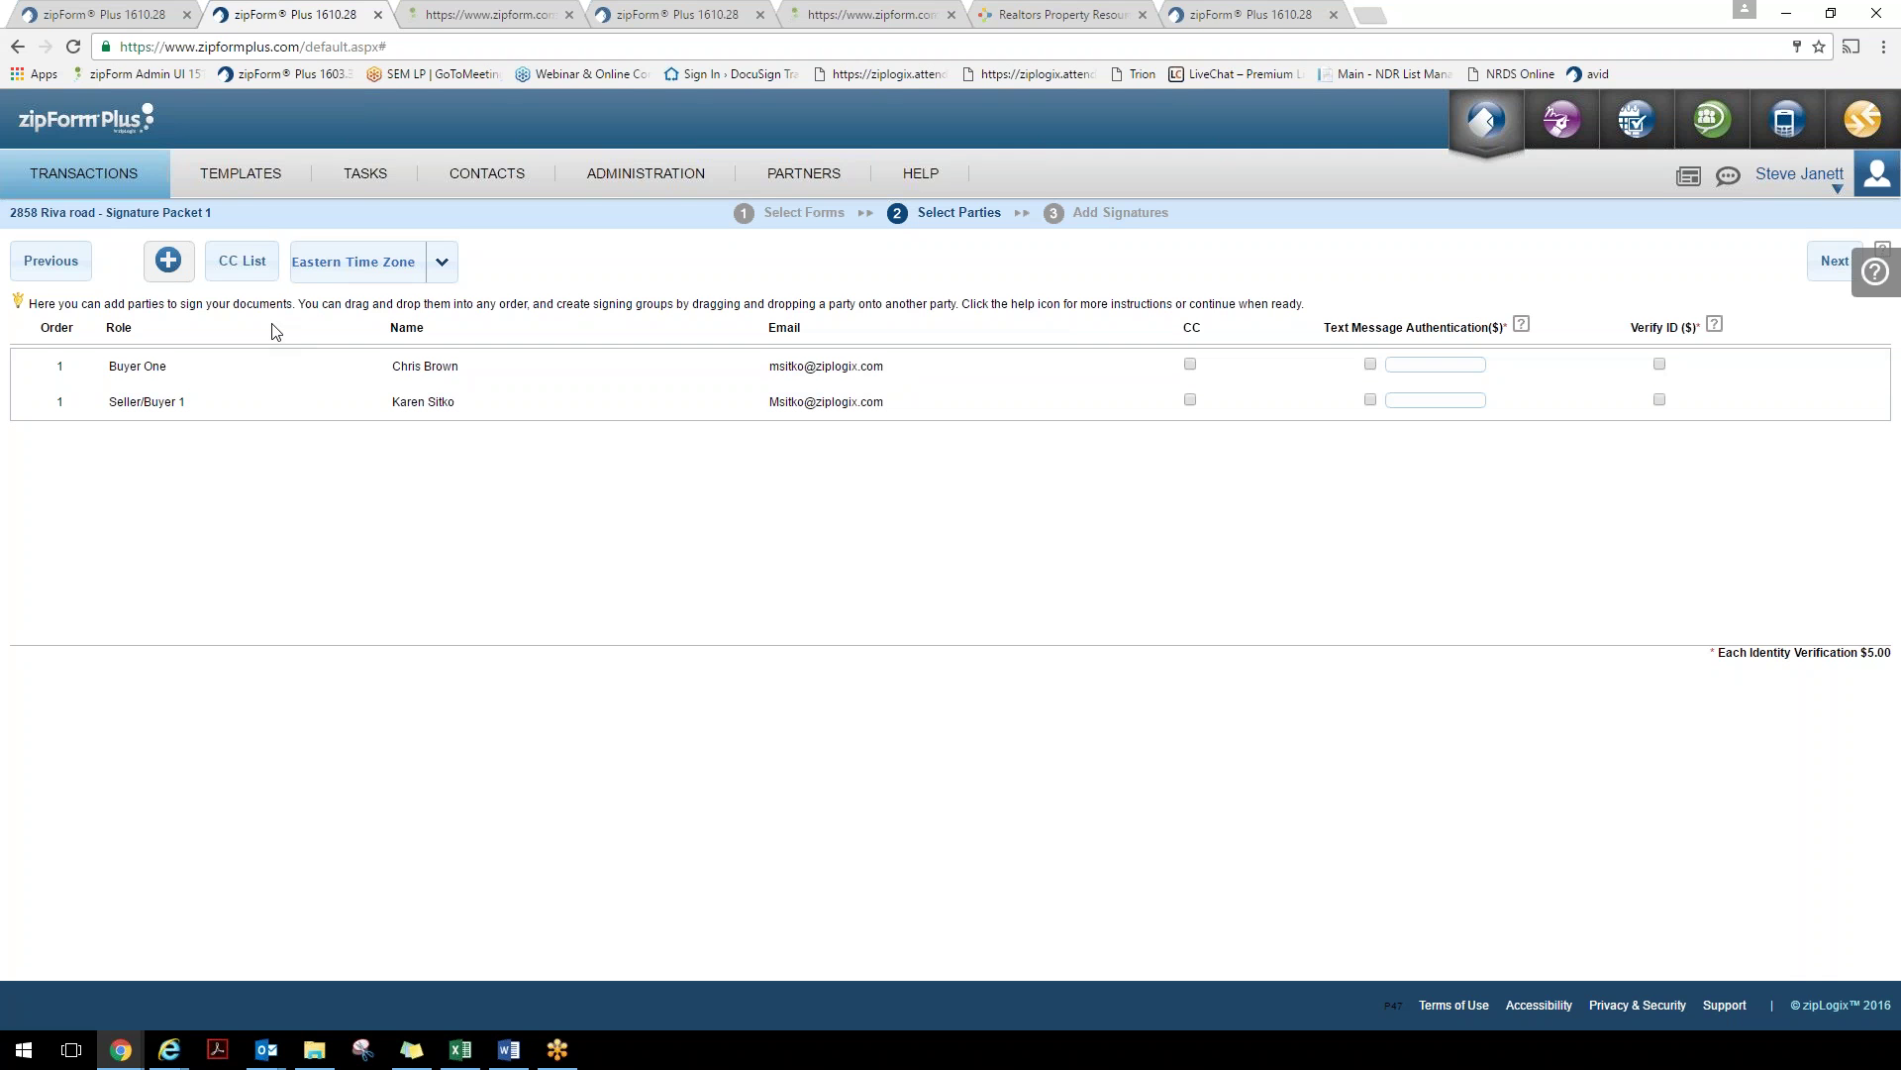
Review the carbon copy settings unchanged and keep the Eastern Time Zone
left_click(242, 269)
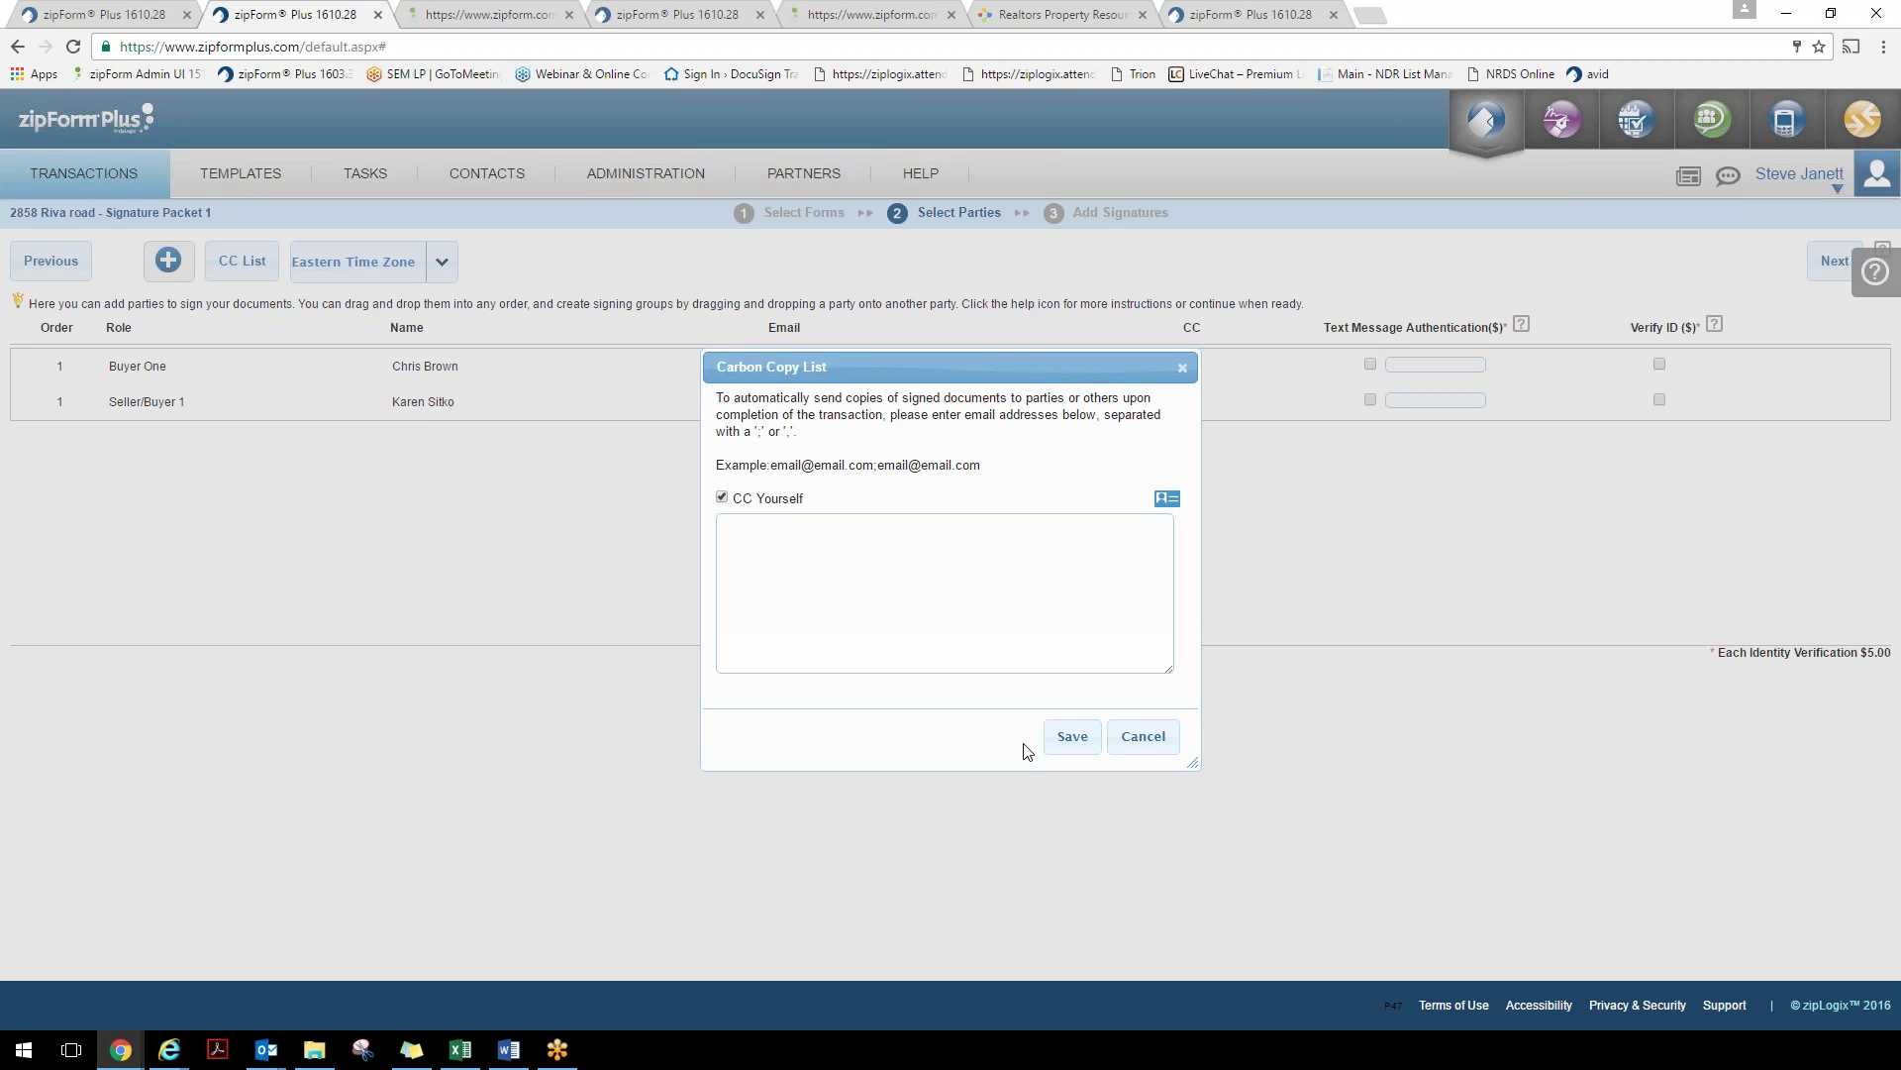
left_click(1147, 736)
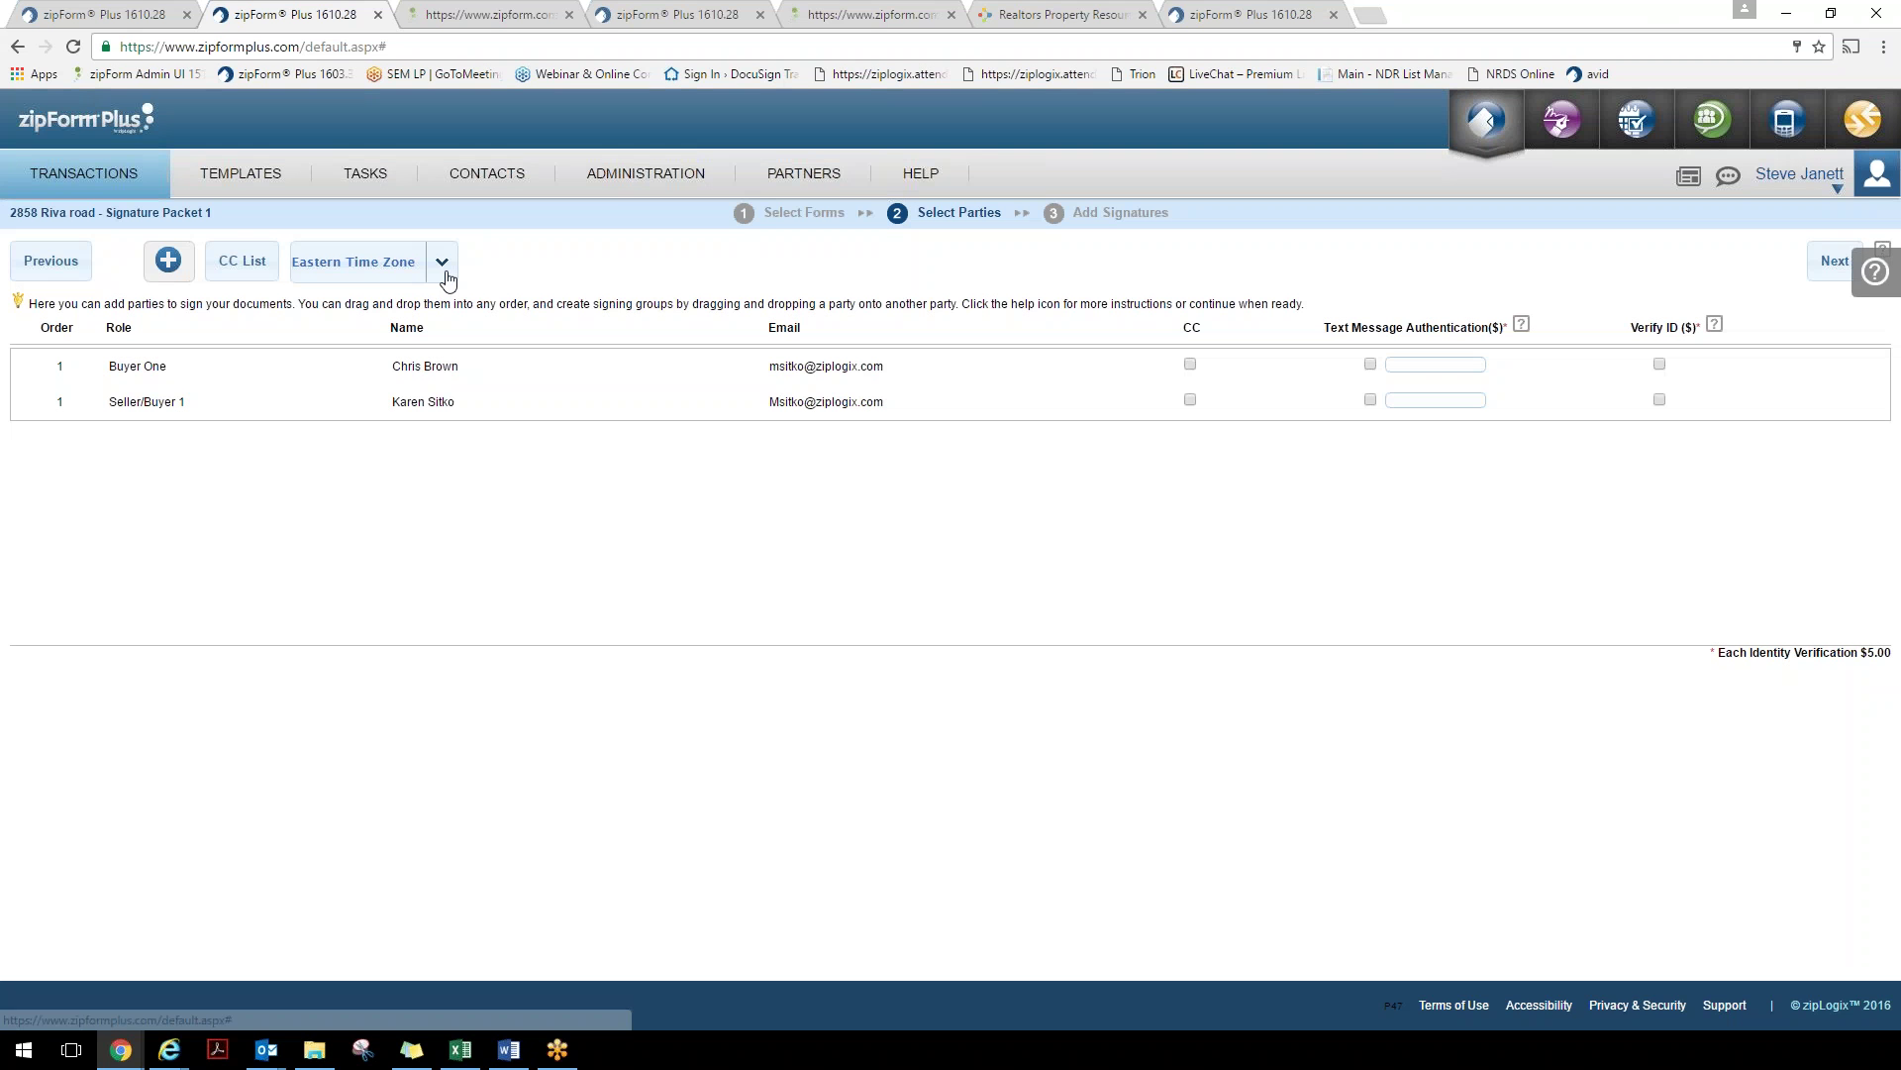
left_click(444, 275)
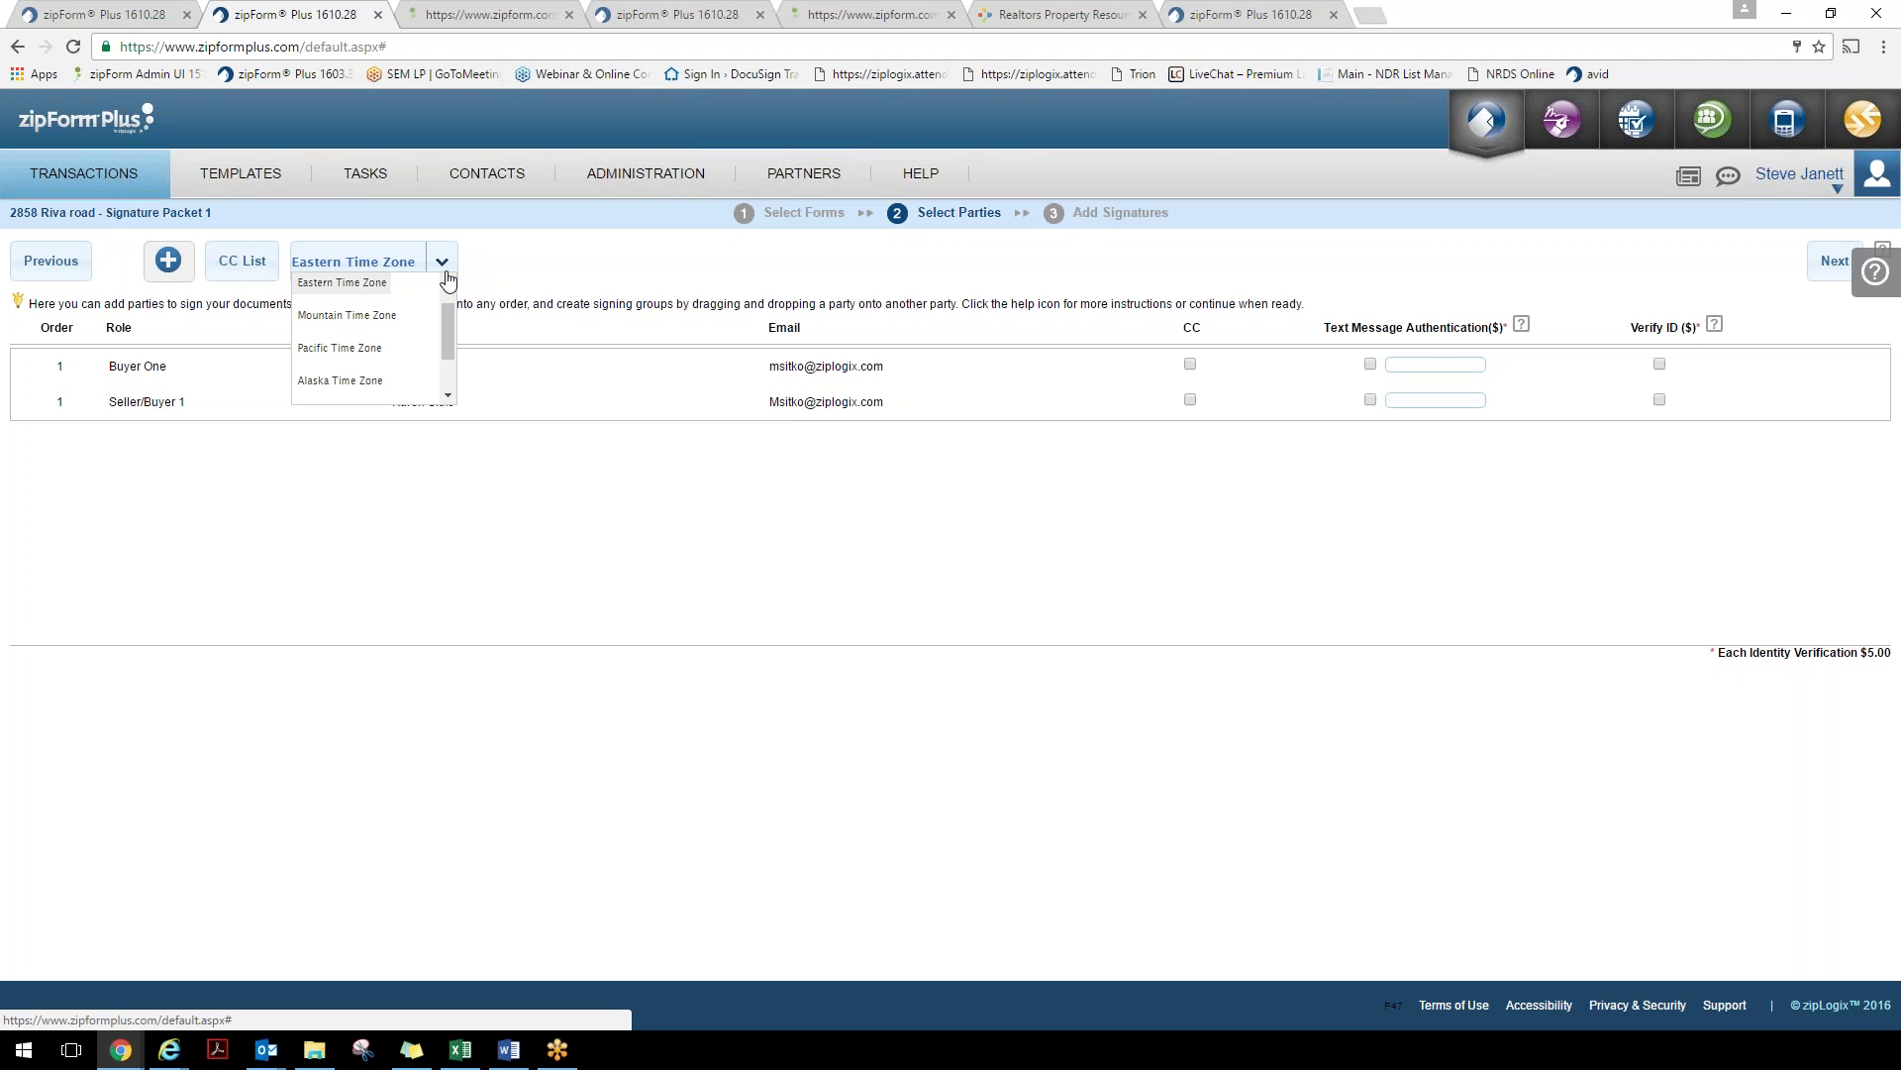
left_click(445, 275)
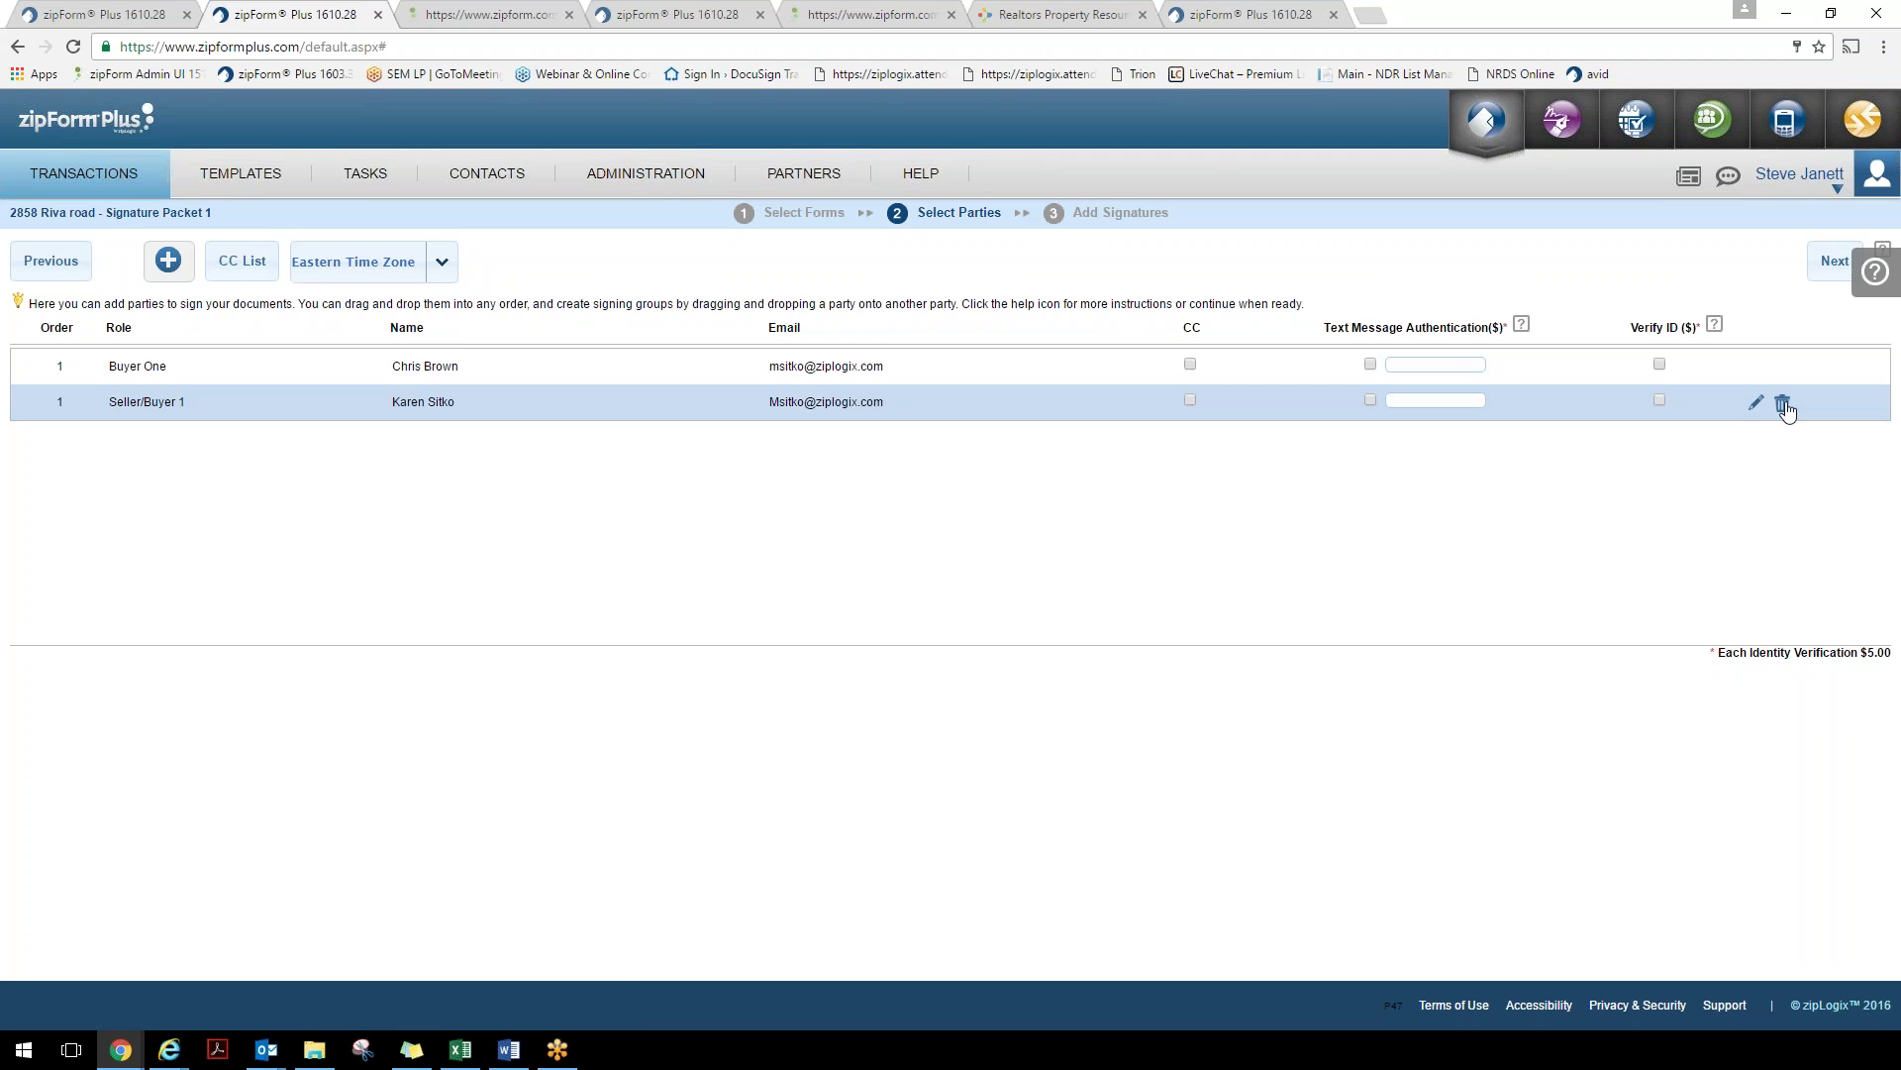
Remove the Seller/Buyer 1 signer and highlight the text-message authentication, Verify ID and fee options
left_click(1786, 407)
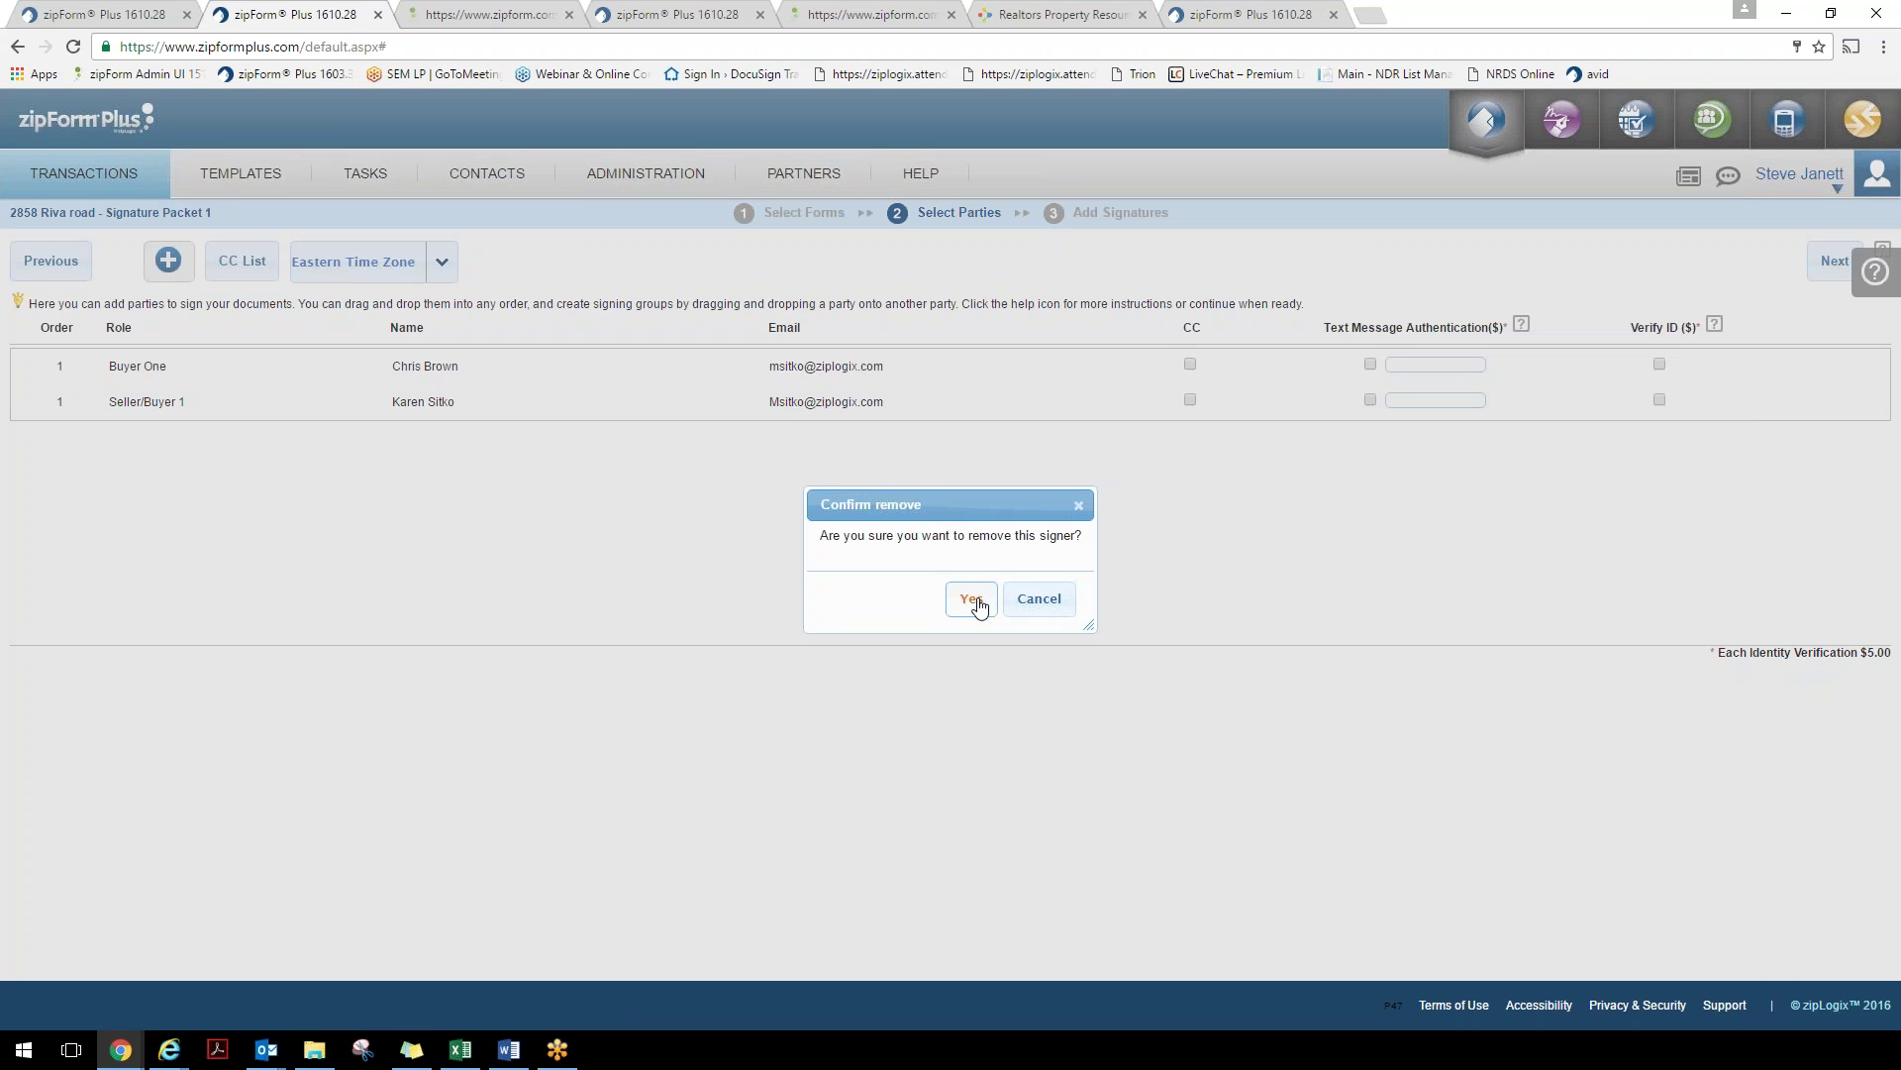
left_click(974, 601)
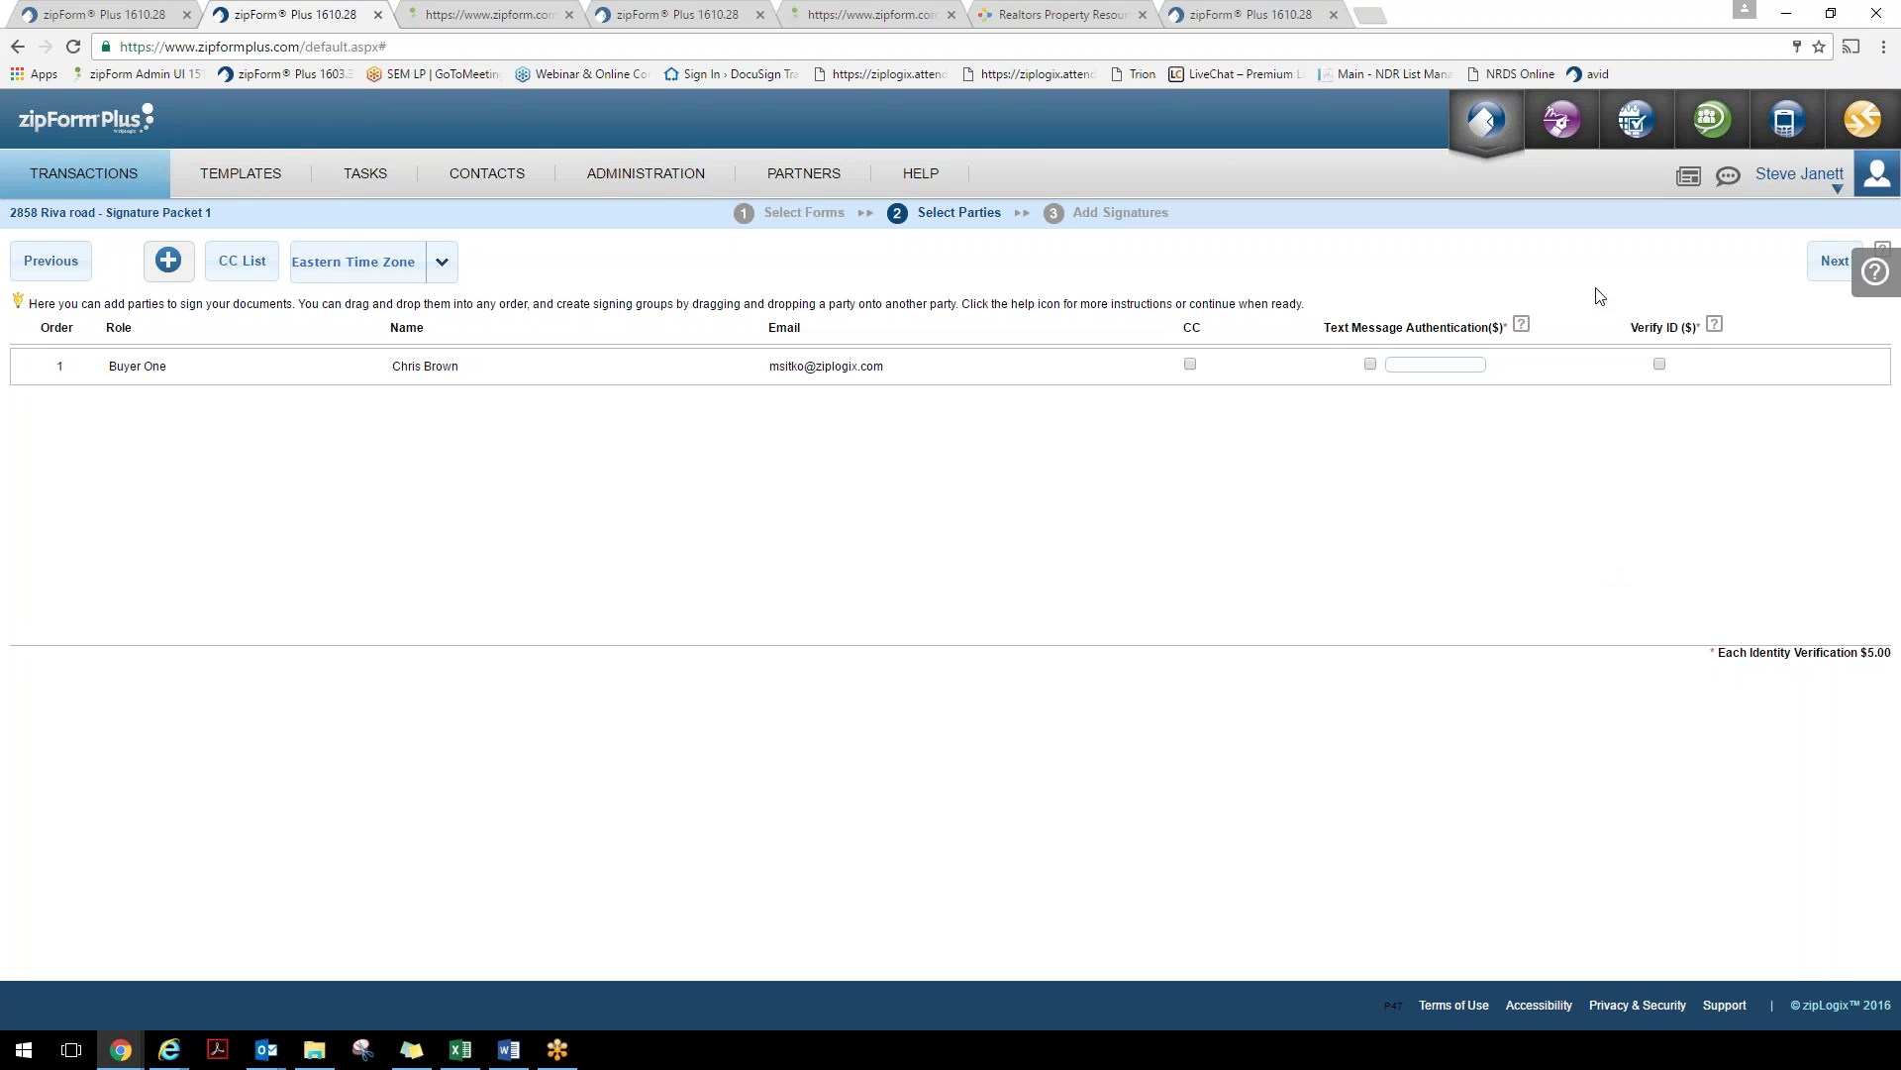
left_click_drag(1324, 327, 1506, 324)
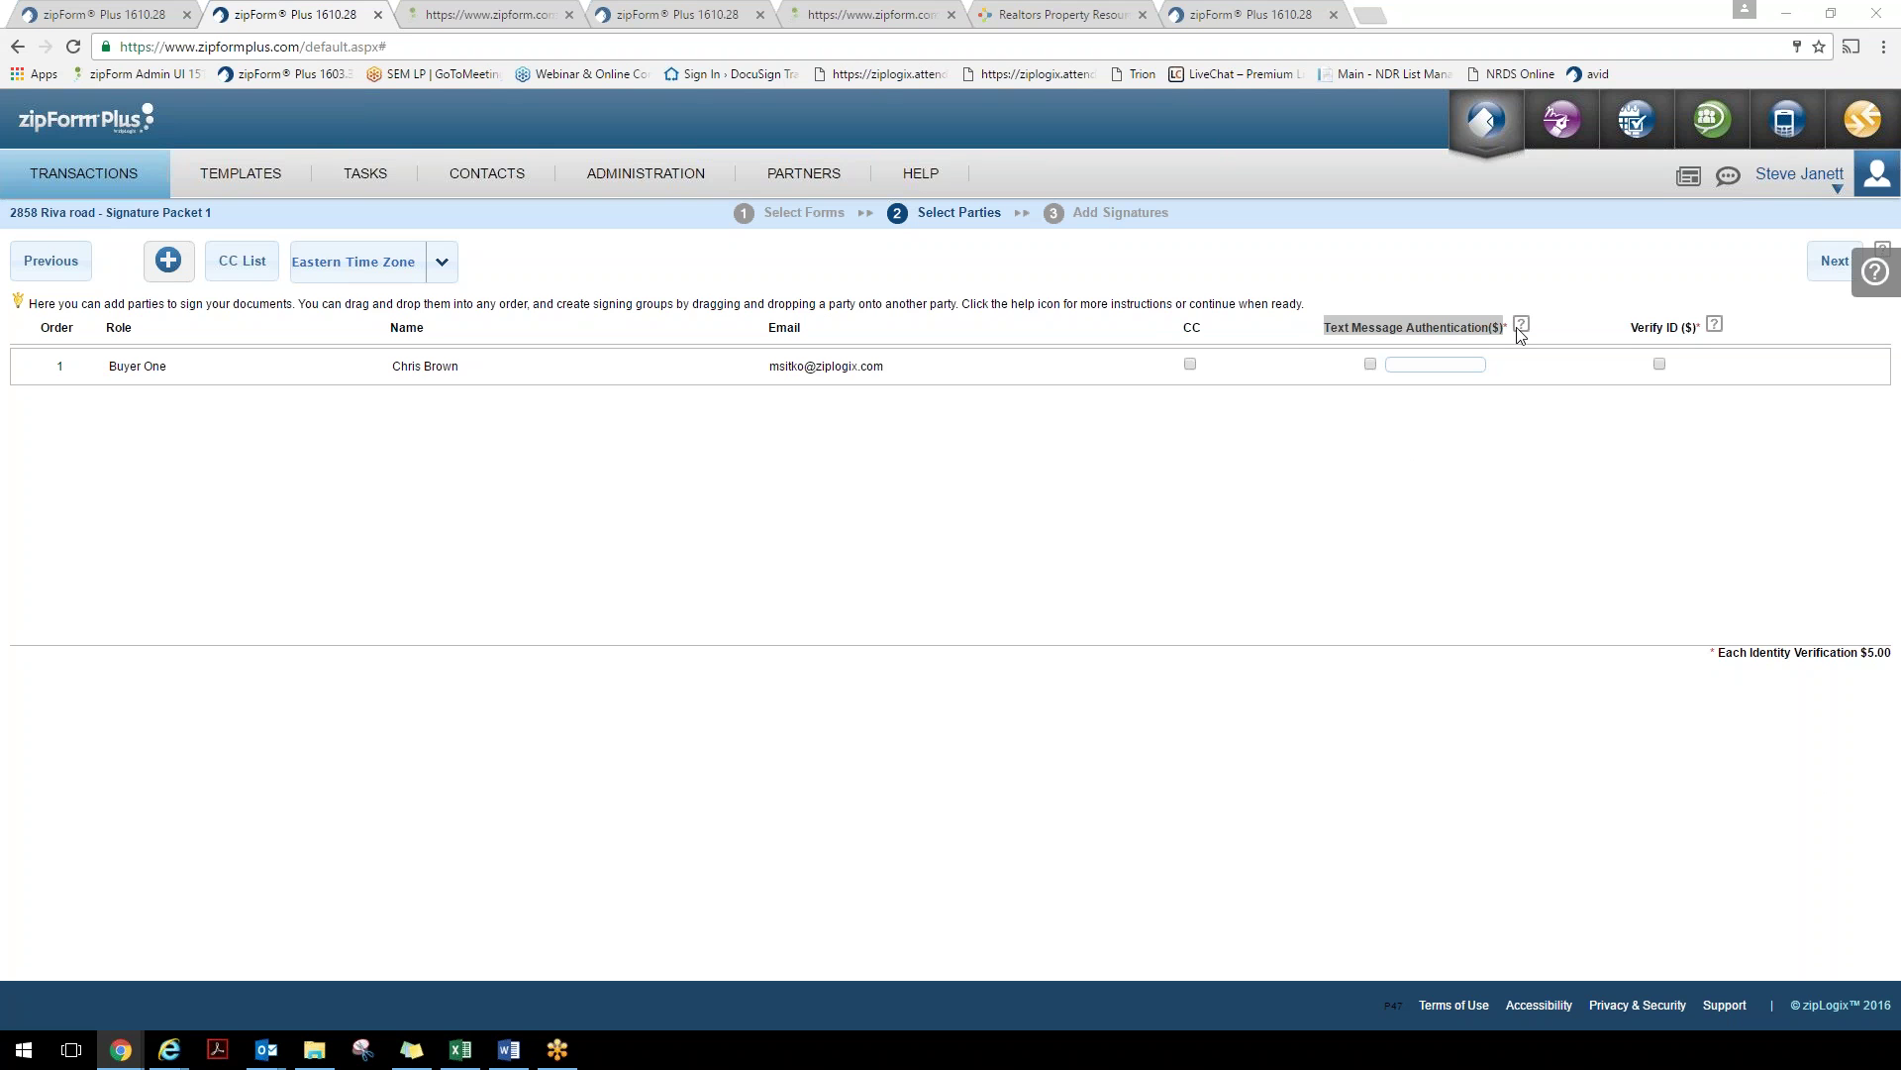
left_click_drag(1748, 651, 1778, 651)
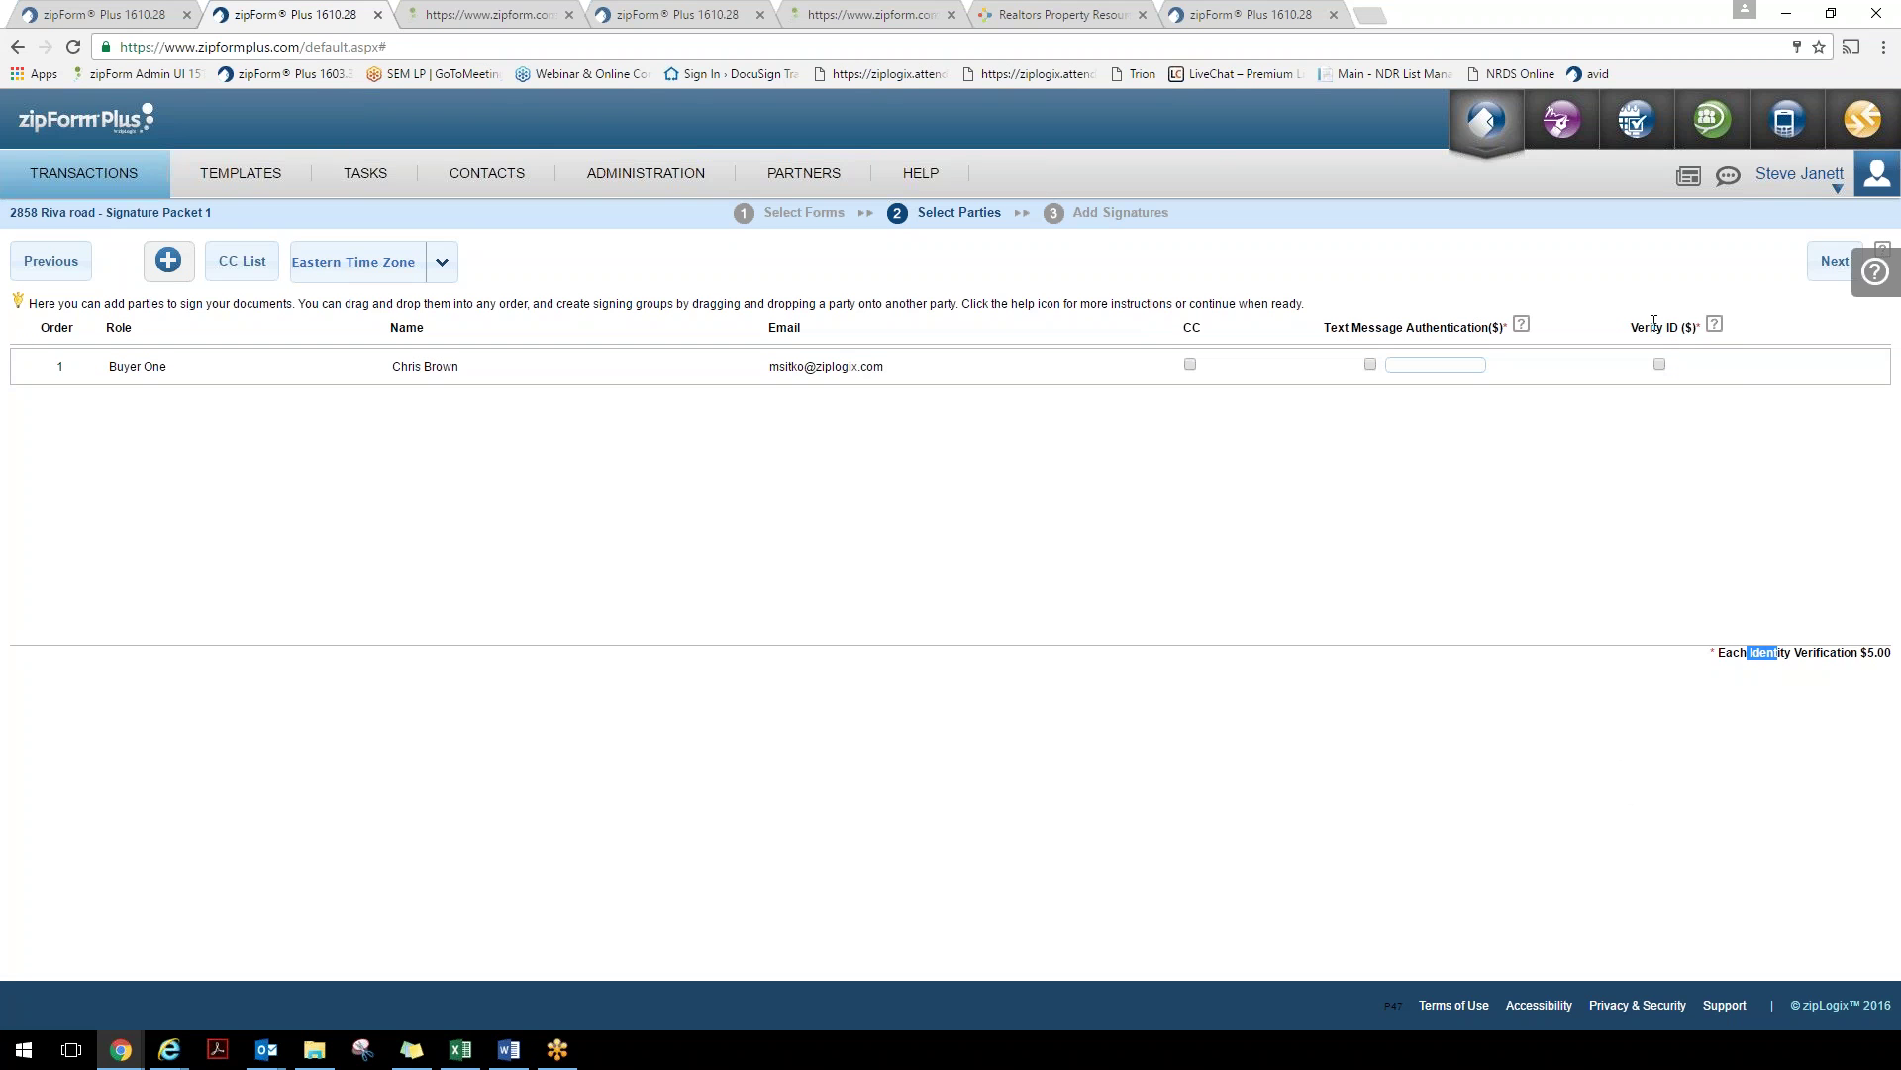
left_click_drag(1651, 327, 1683, 325)
Advance to Add Signatures and review the Affiliated Business Arrangement Disclosure Statement, dismissing the page error
left_click(1829, 263)
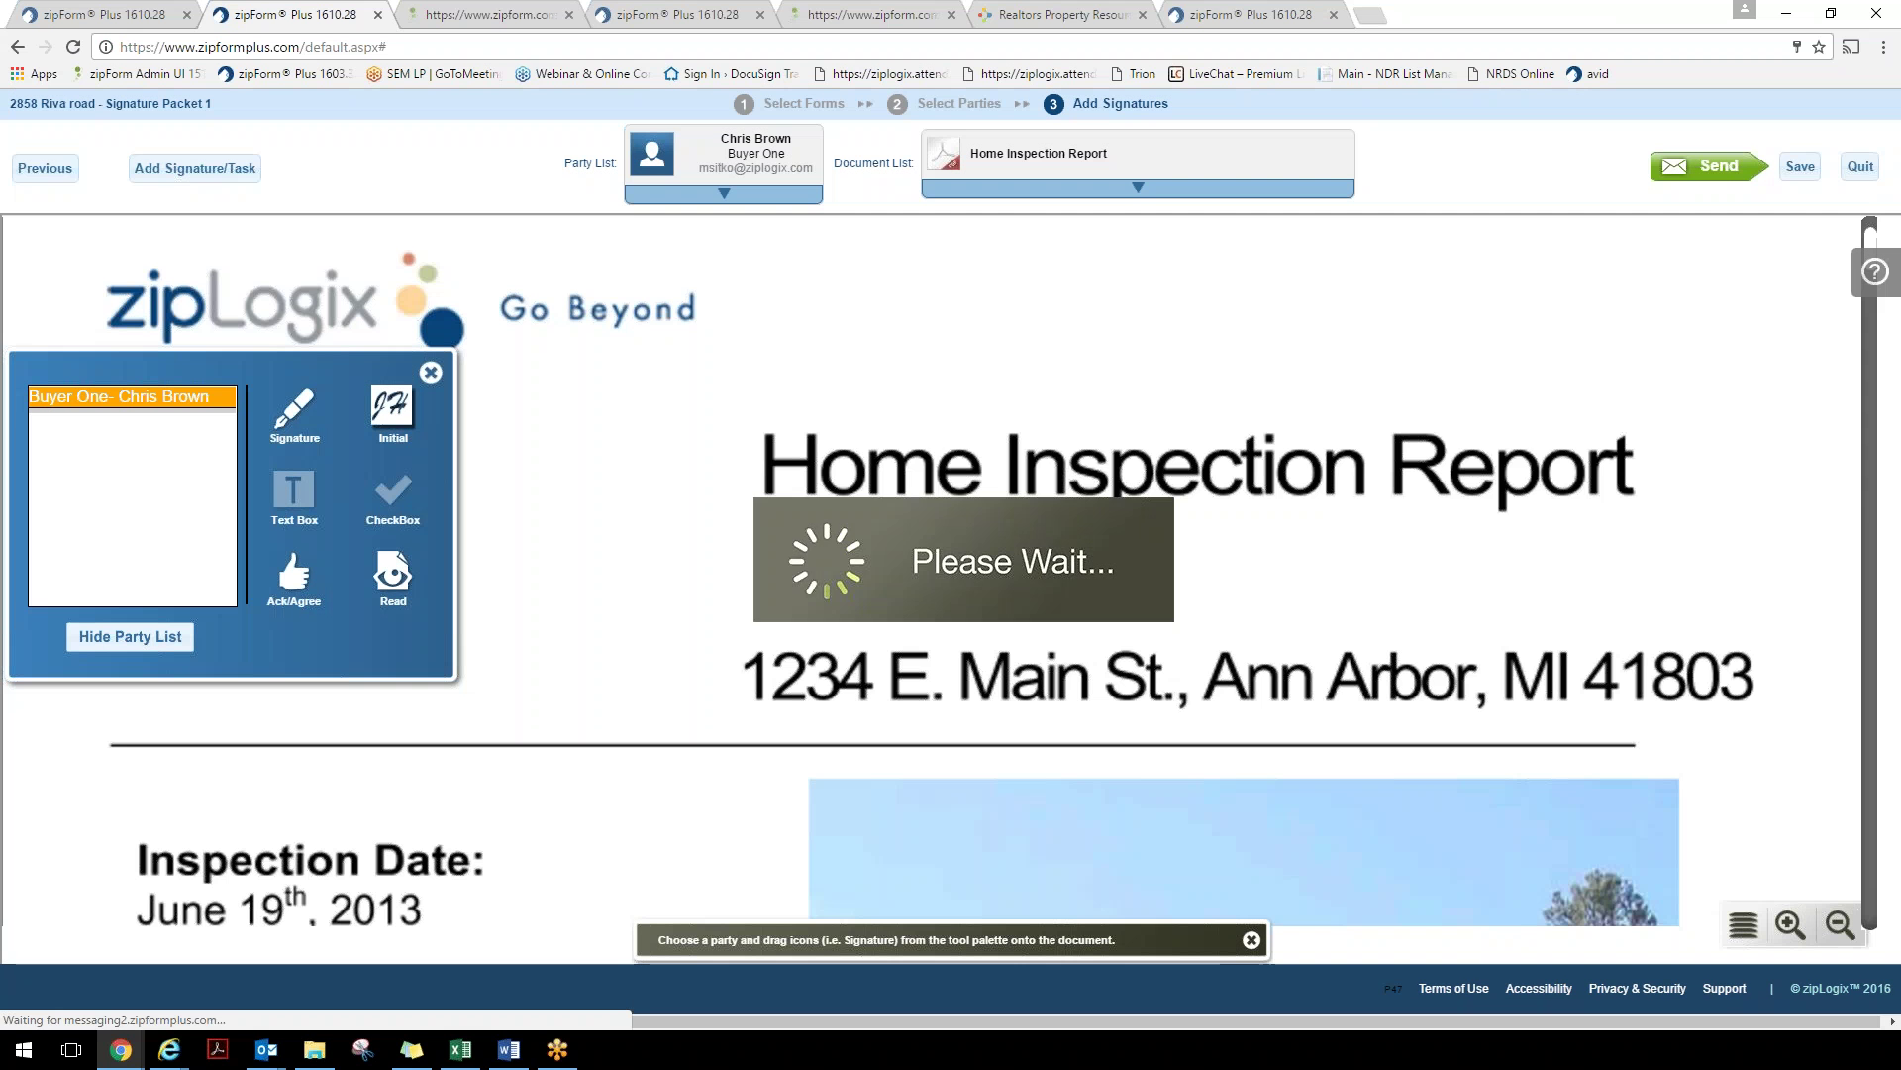
scroll(1109, 464, "down", 5)
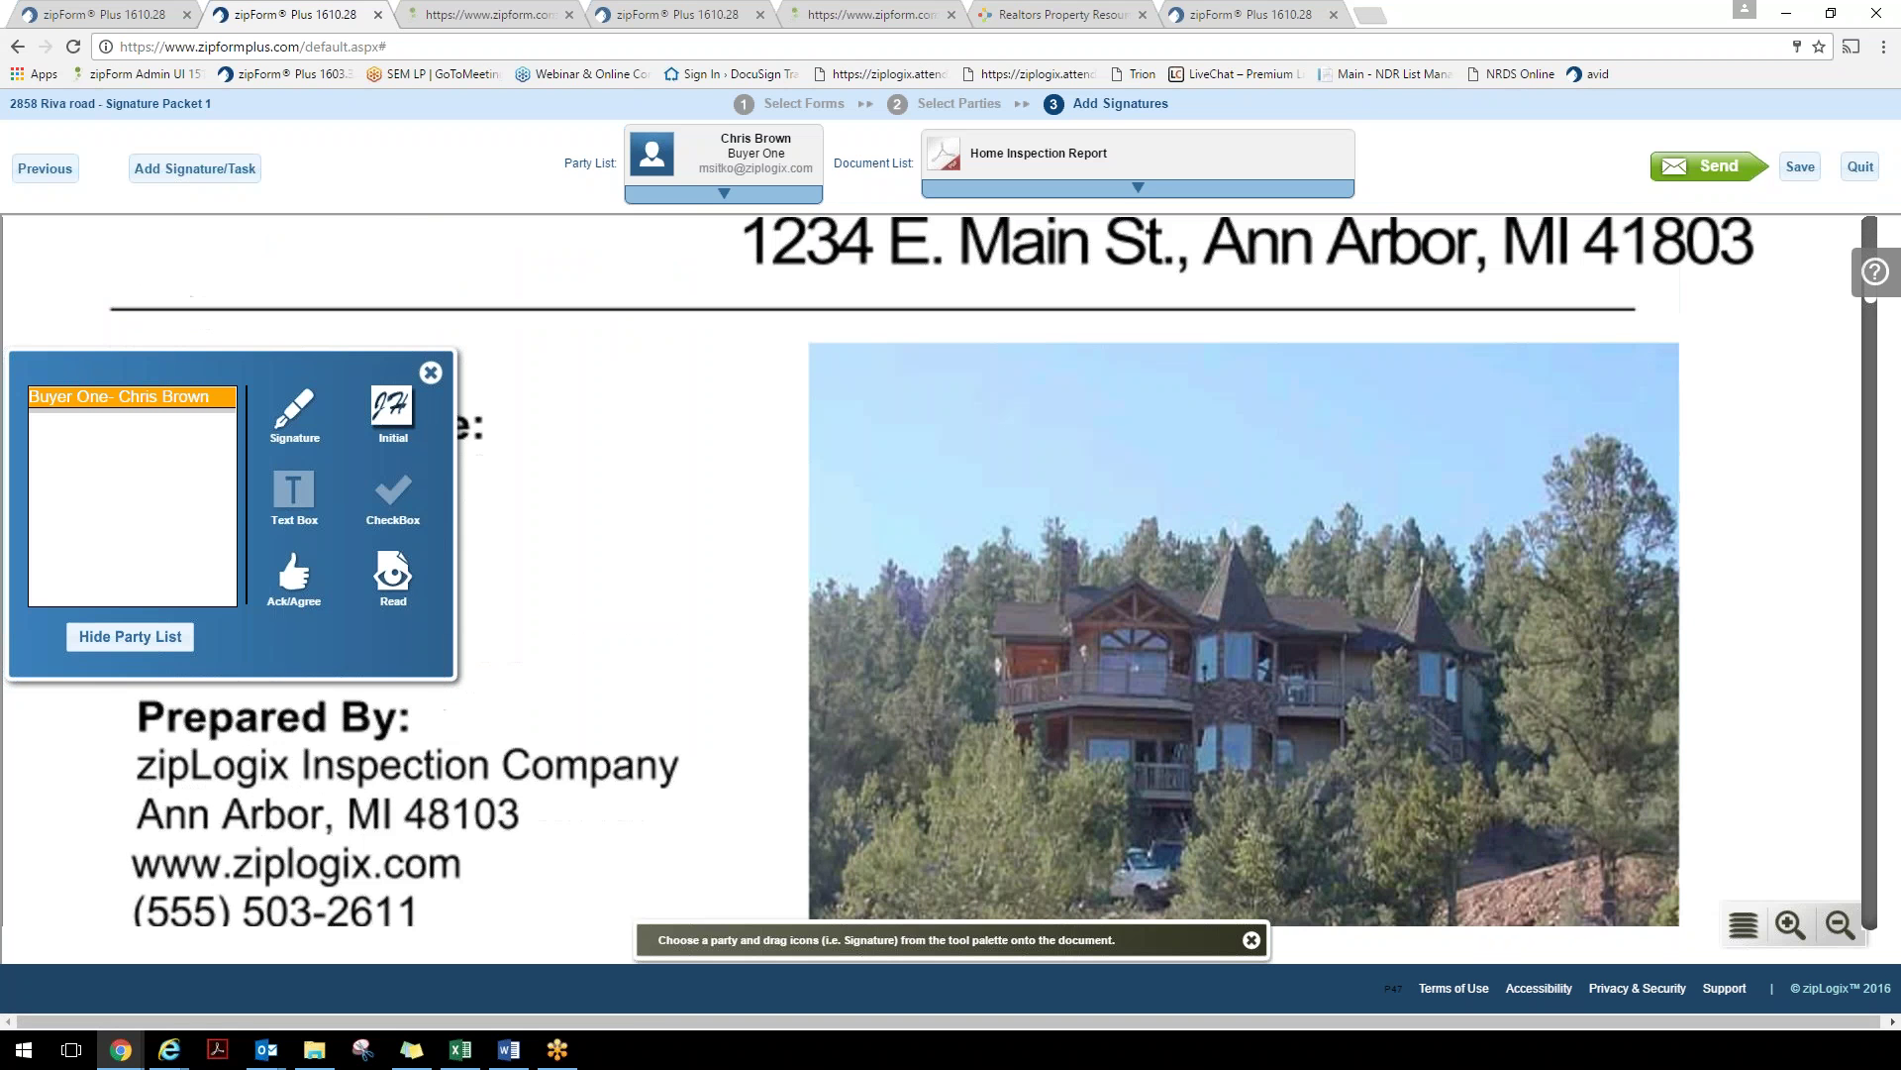
left_click(1138, 188)
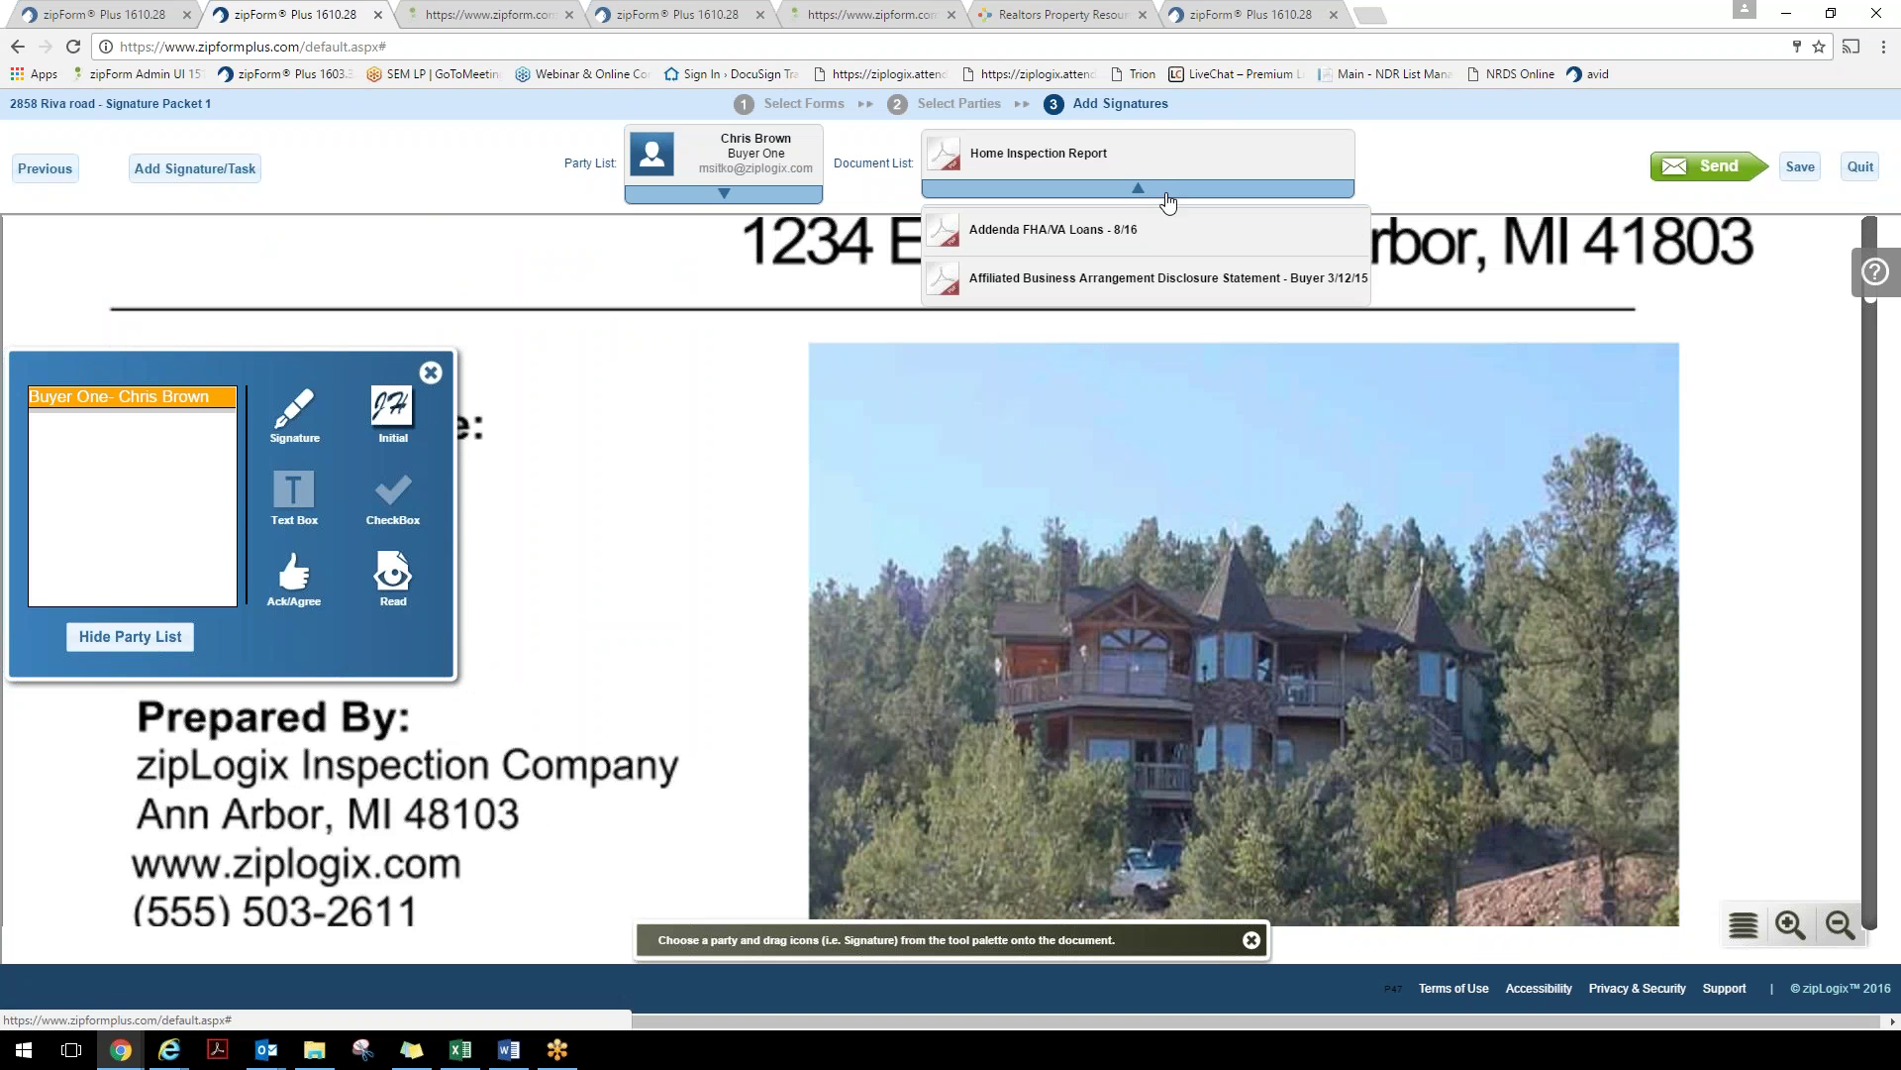
left_click(1061, 283)
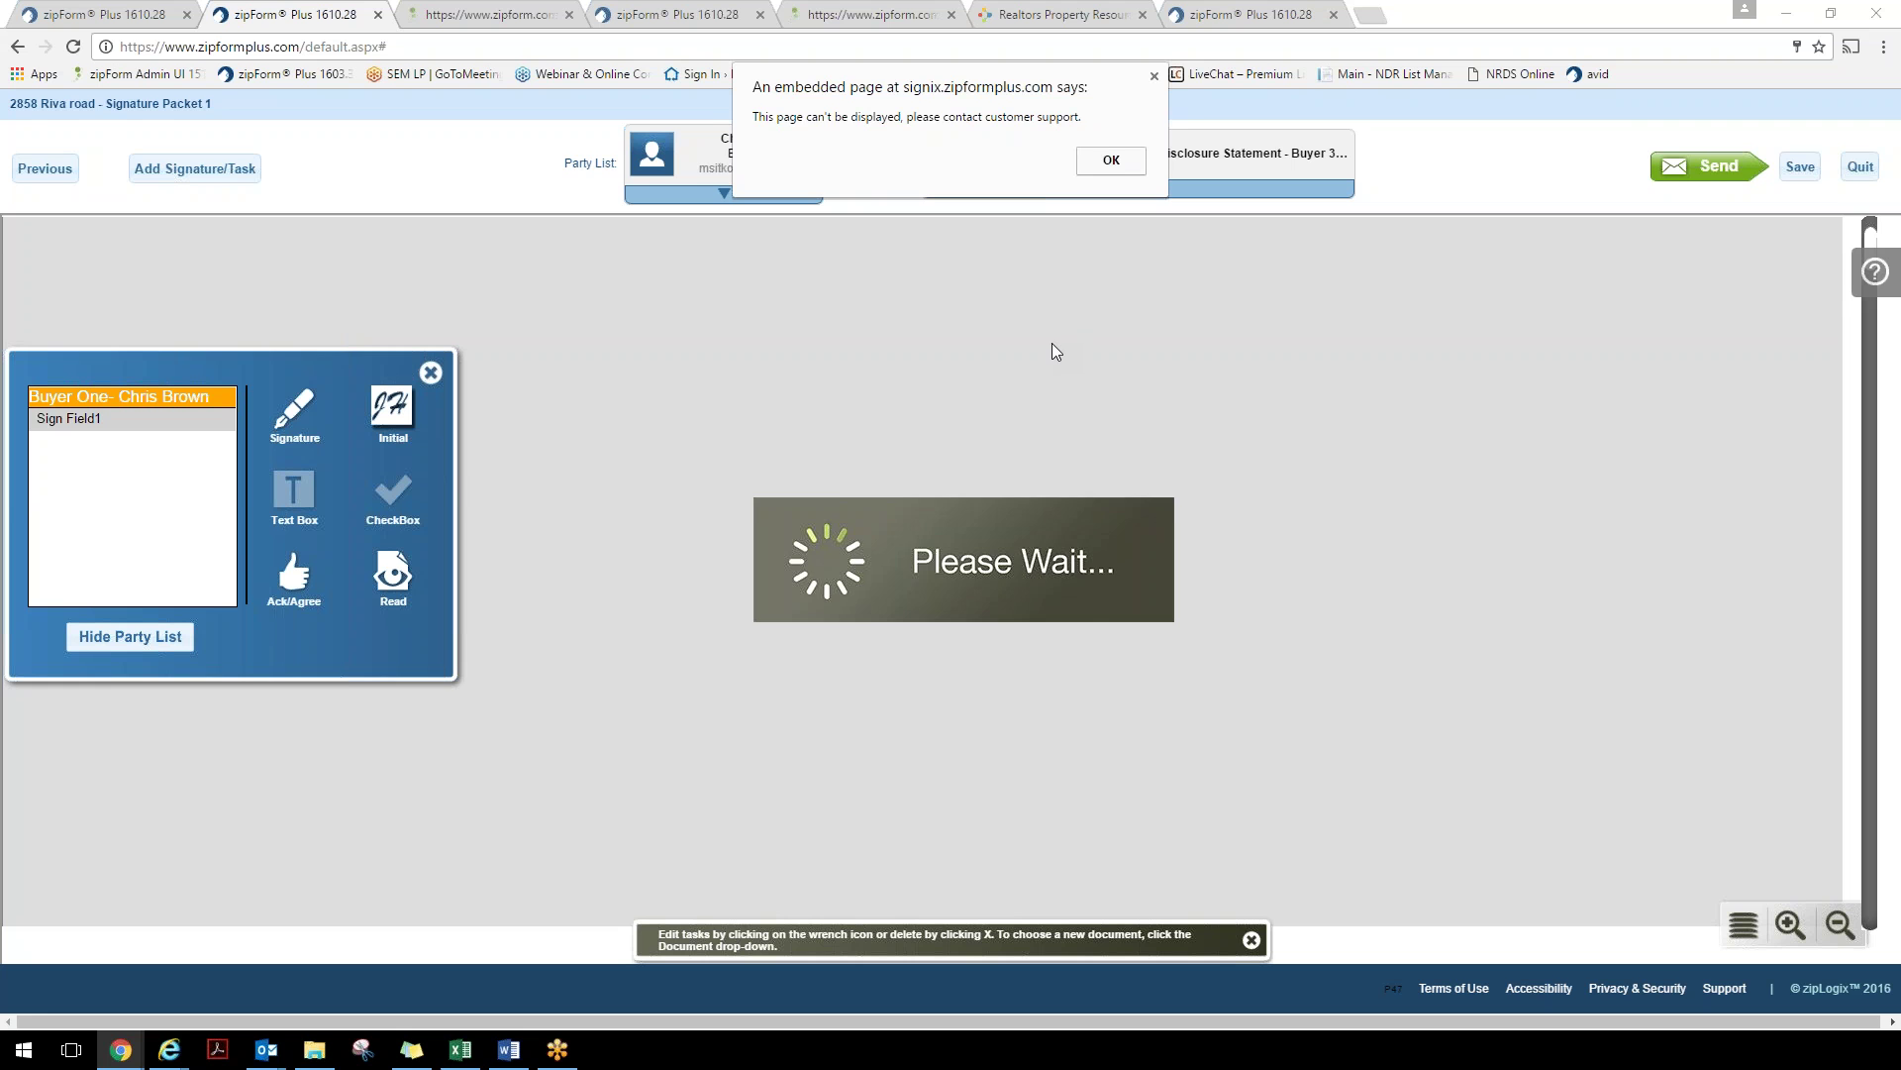
key("Return")
scroll(924, 599, "down", 5)
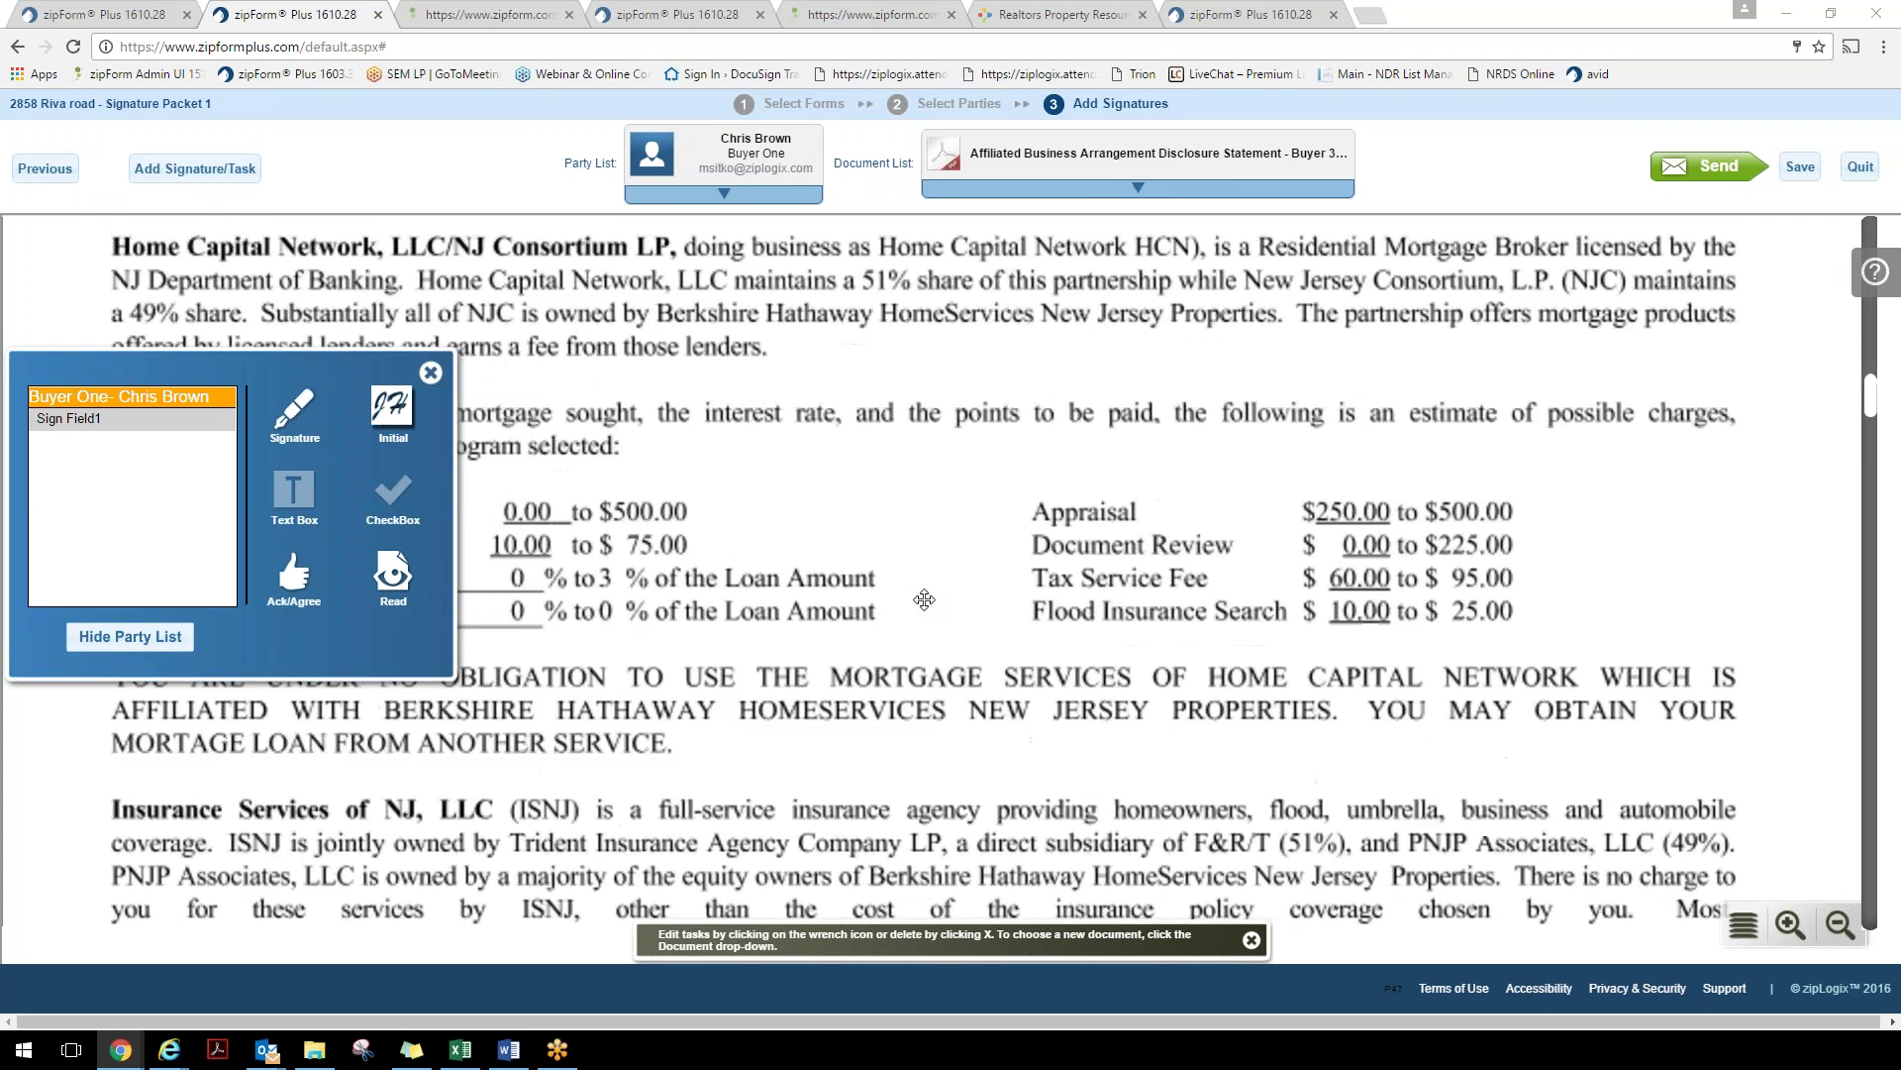
scroll(924, 599, "down", 10)
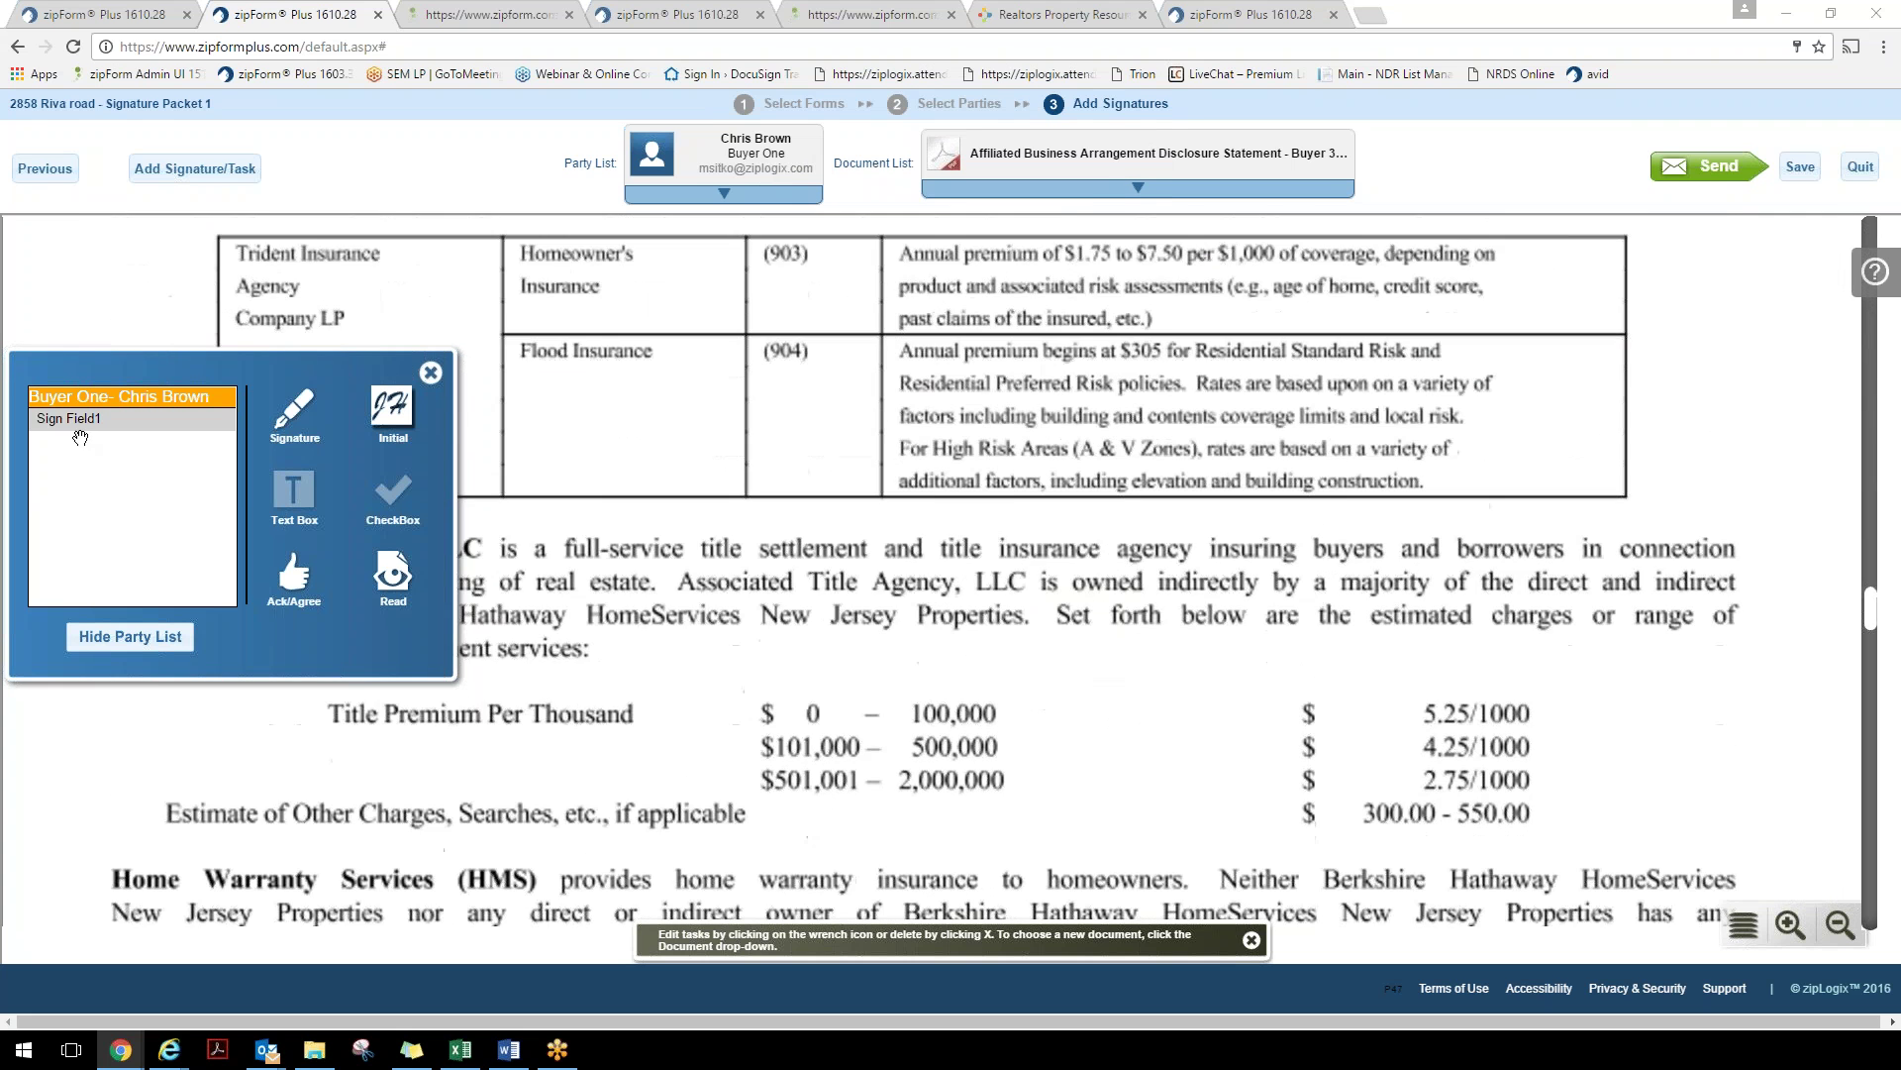
scroll(869, 487, "down", 9)
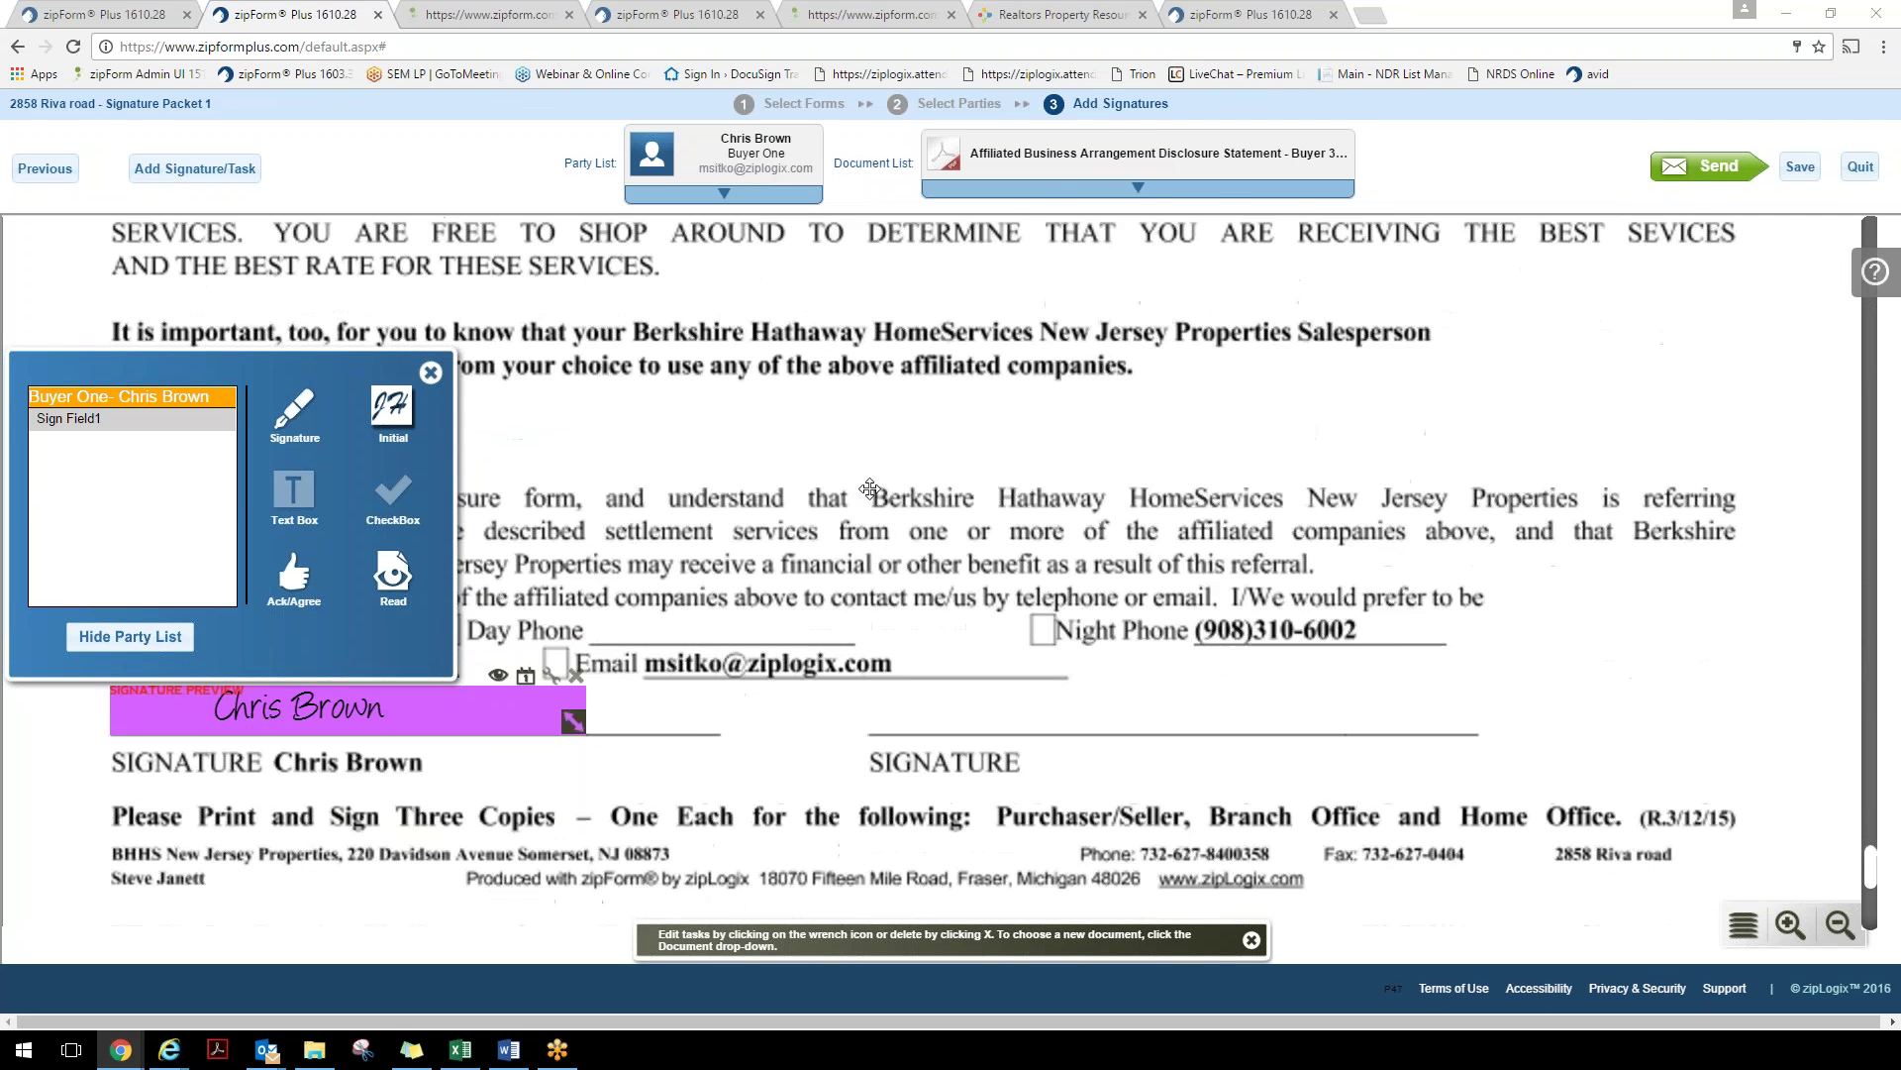
scroll(351, 766, "up", 1)
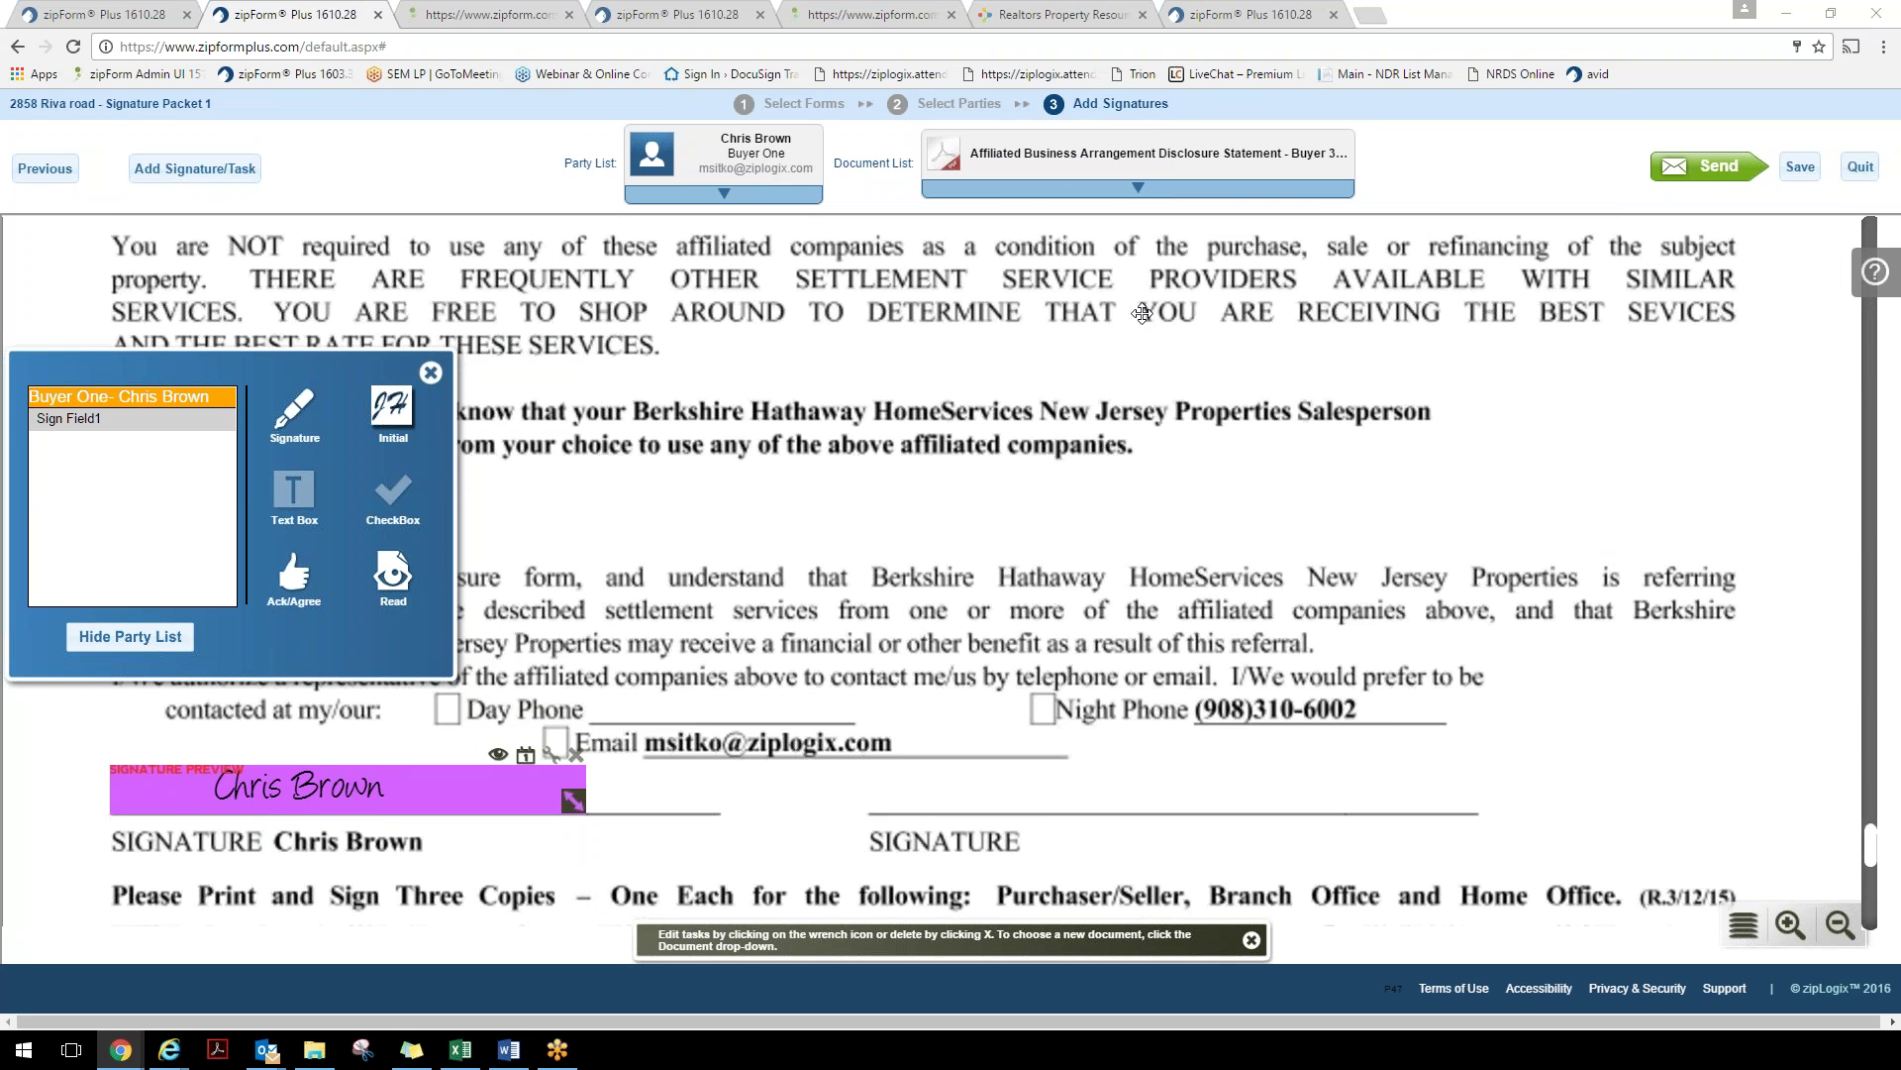
Switch to the Addenda FHA/VA Loans form and jump to the buyer's signature field
left_click(1138, 187)
left_click(1124, 262)
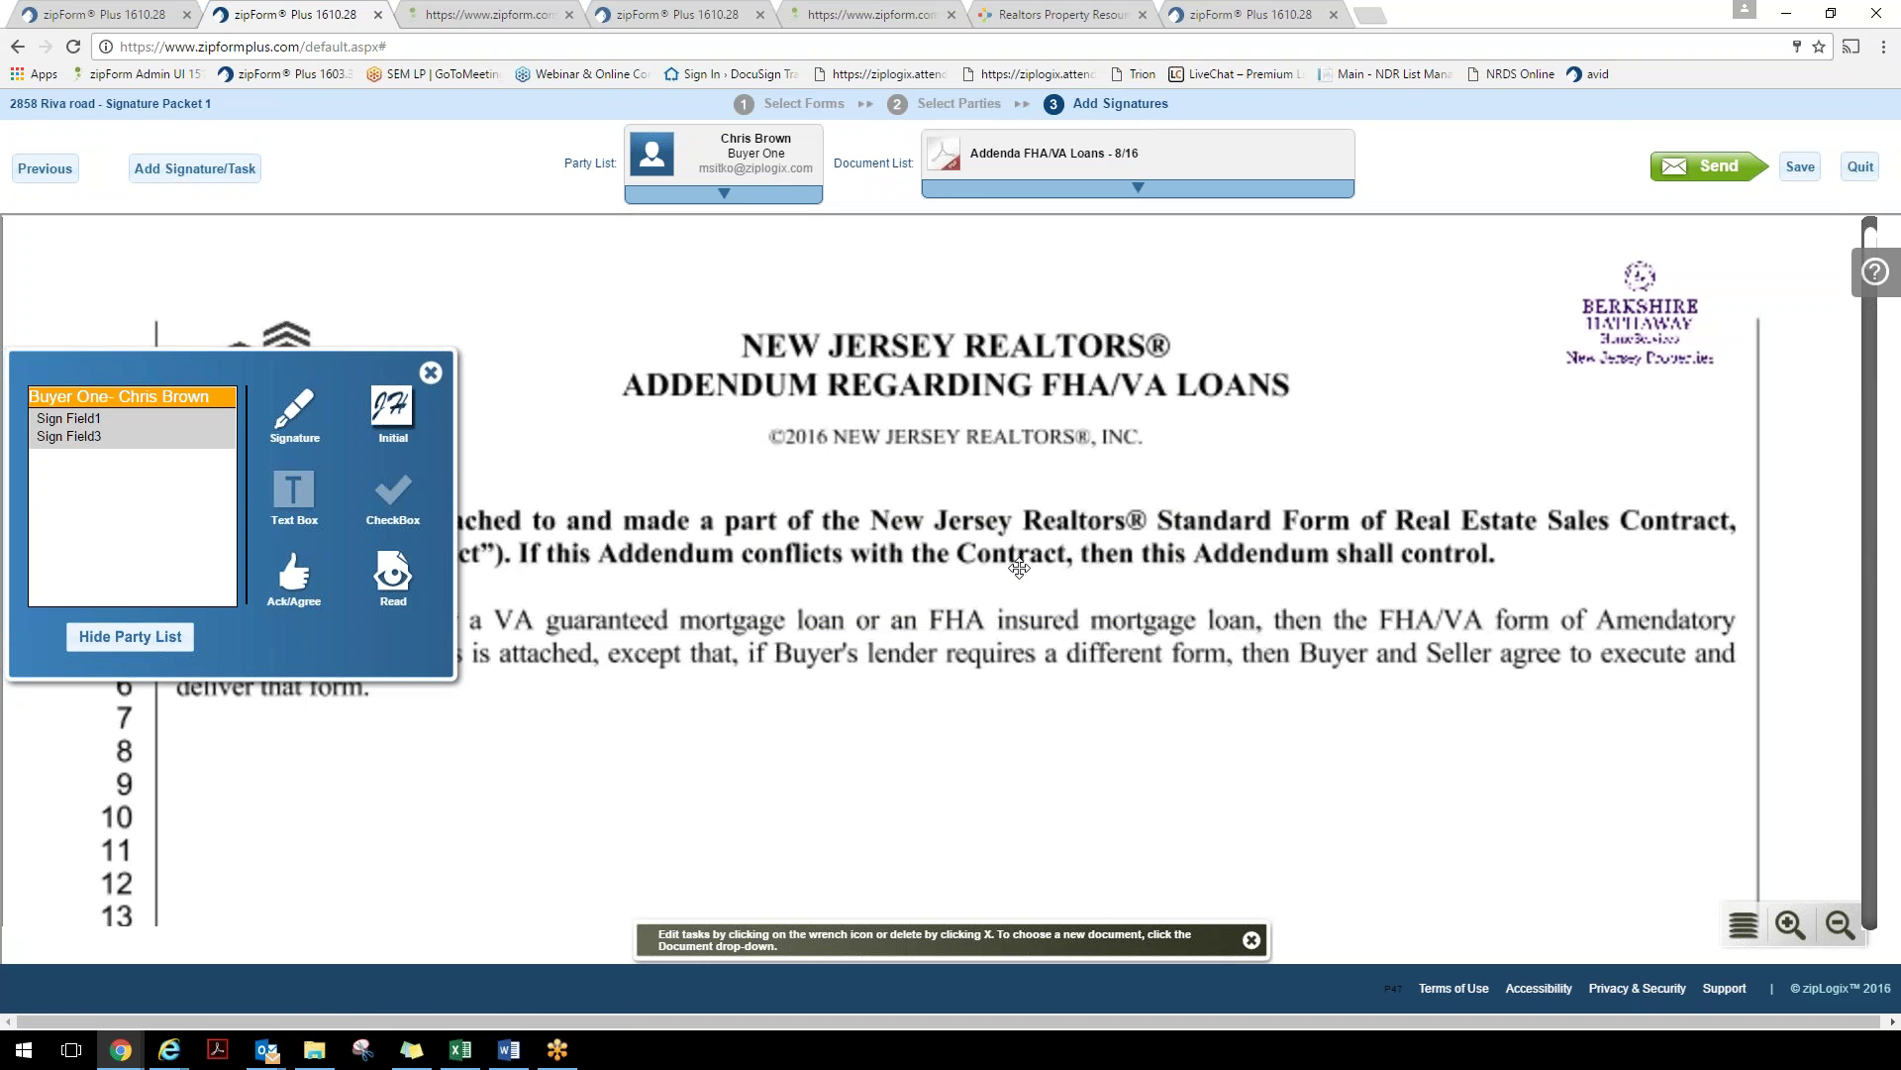
left_click(65, 412)
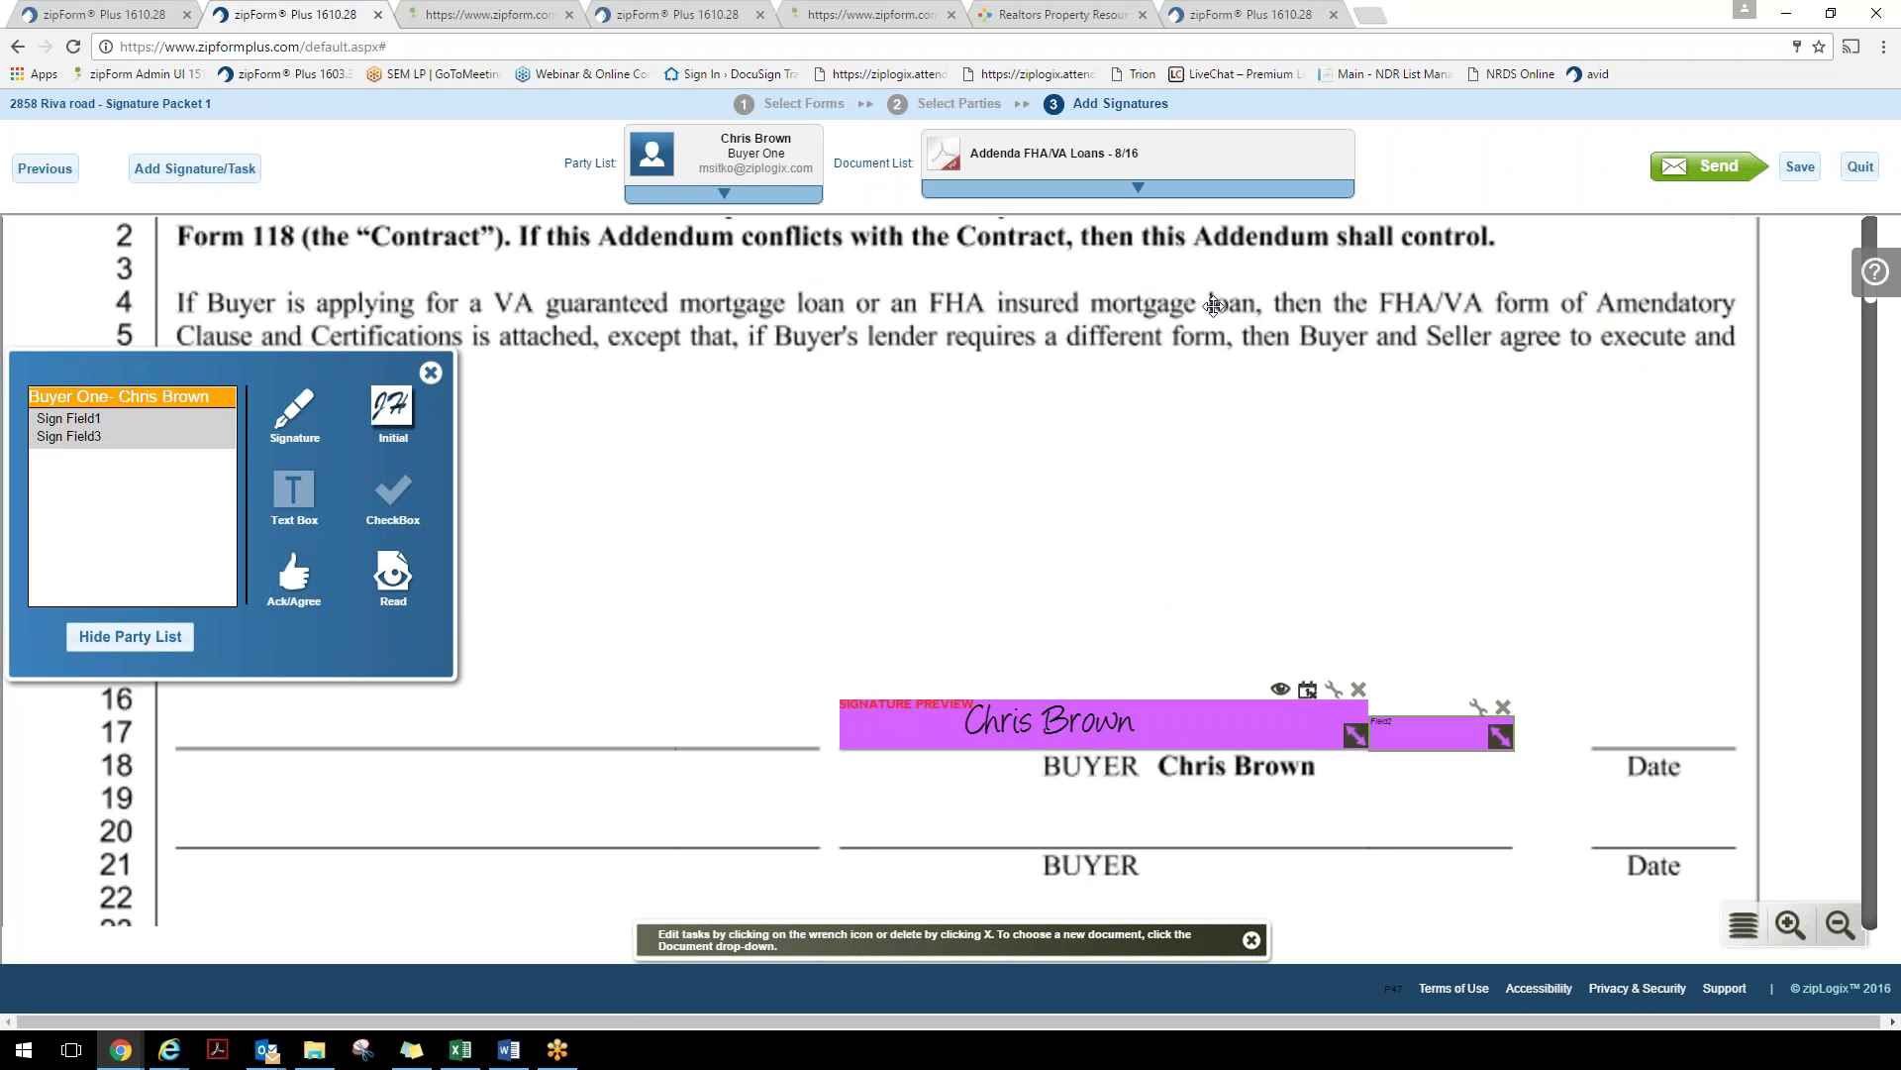
left_click(1160, 195)
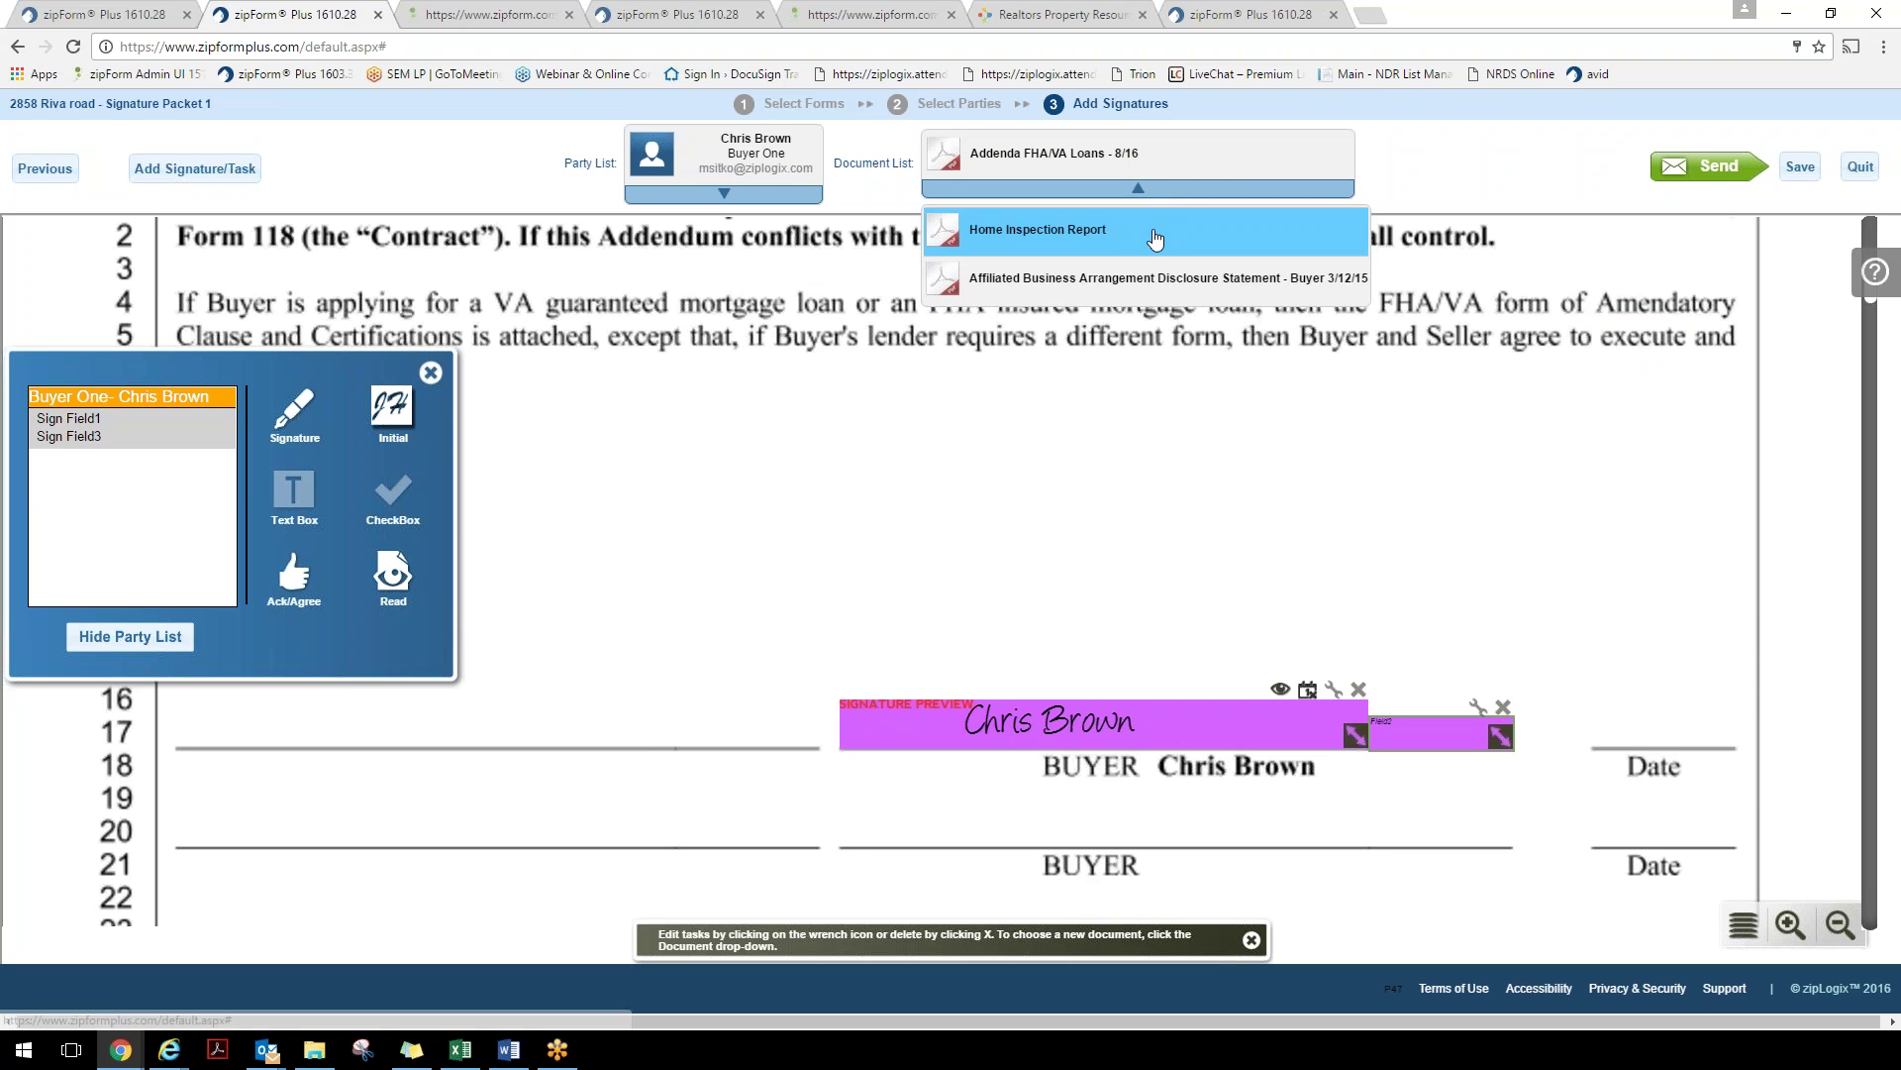
On the Home Inspection Report, place Buyer One's signature and date on the SIGN and DATE lines
left_click(1156, 238)
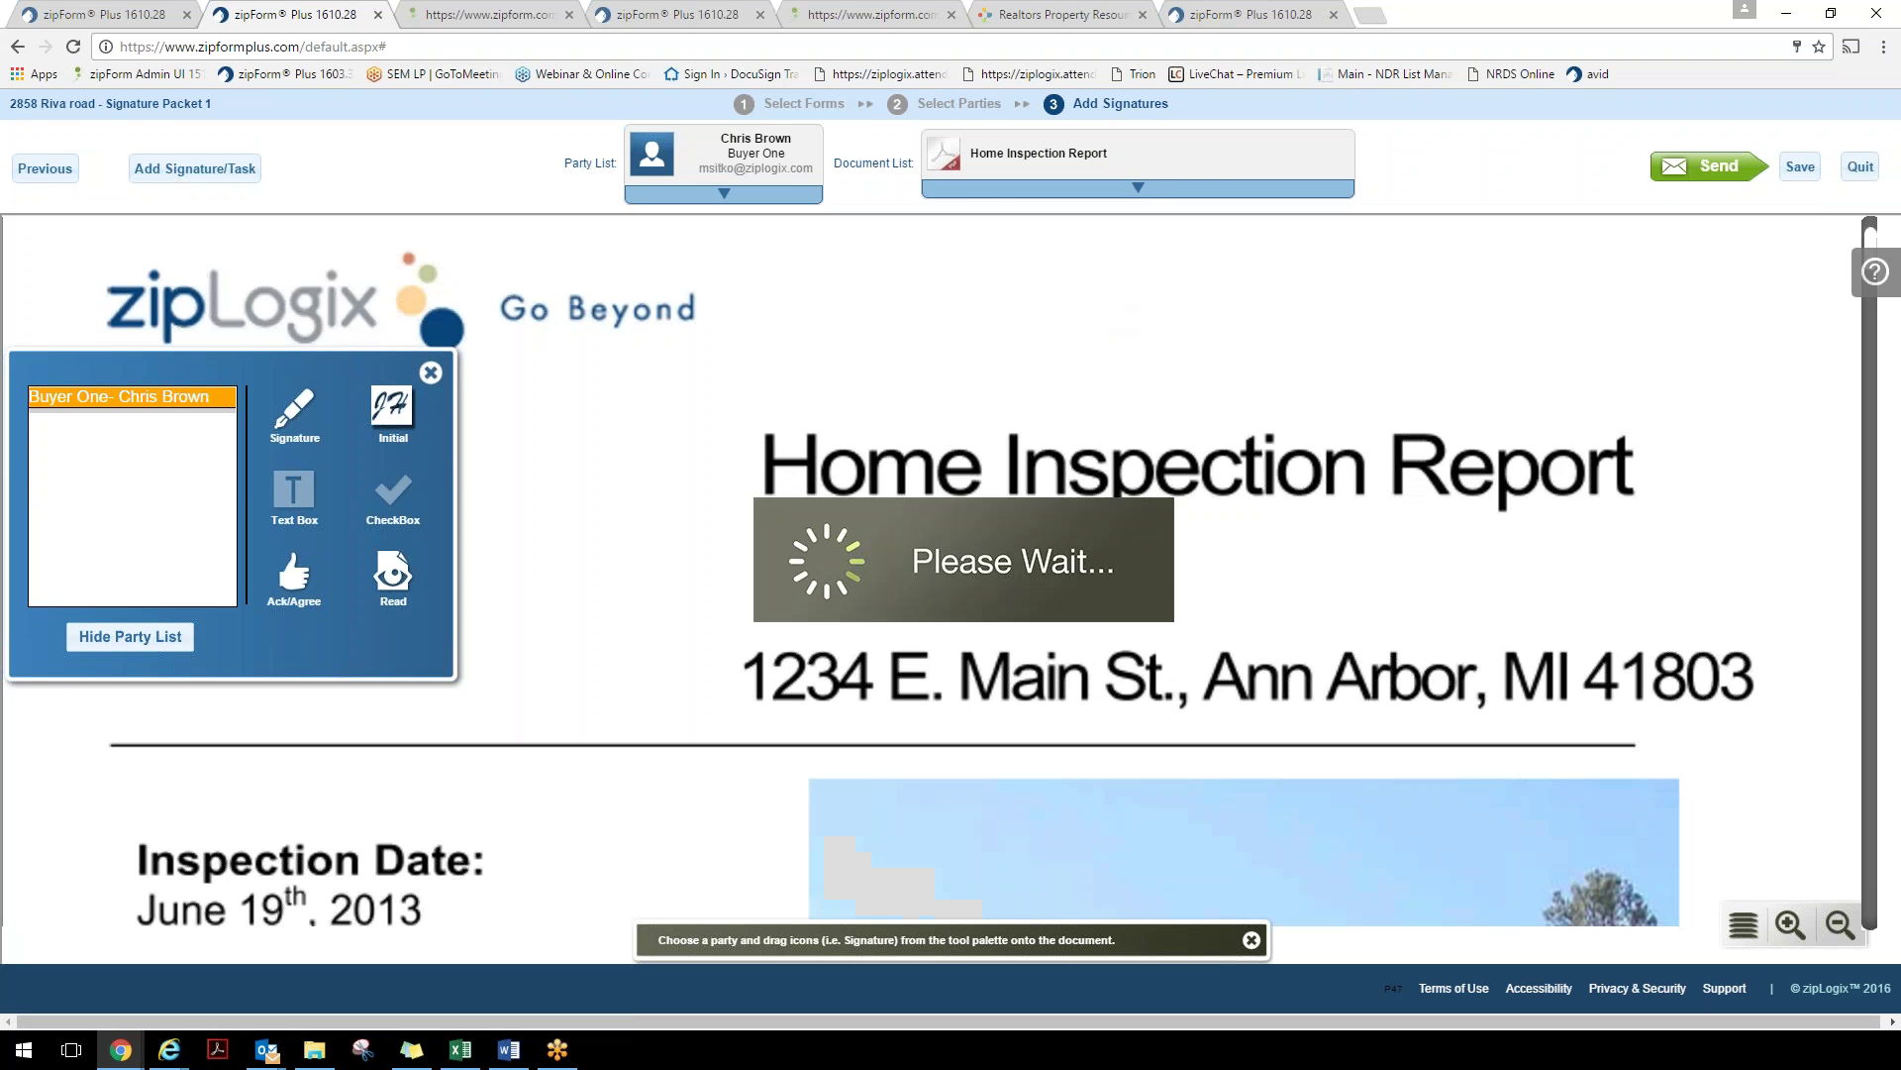
left_click_drag(331, 376, 367, 317)
scroll(1216, 518, "down", 10)
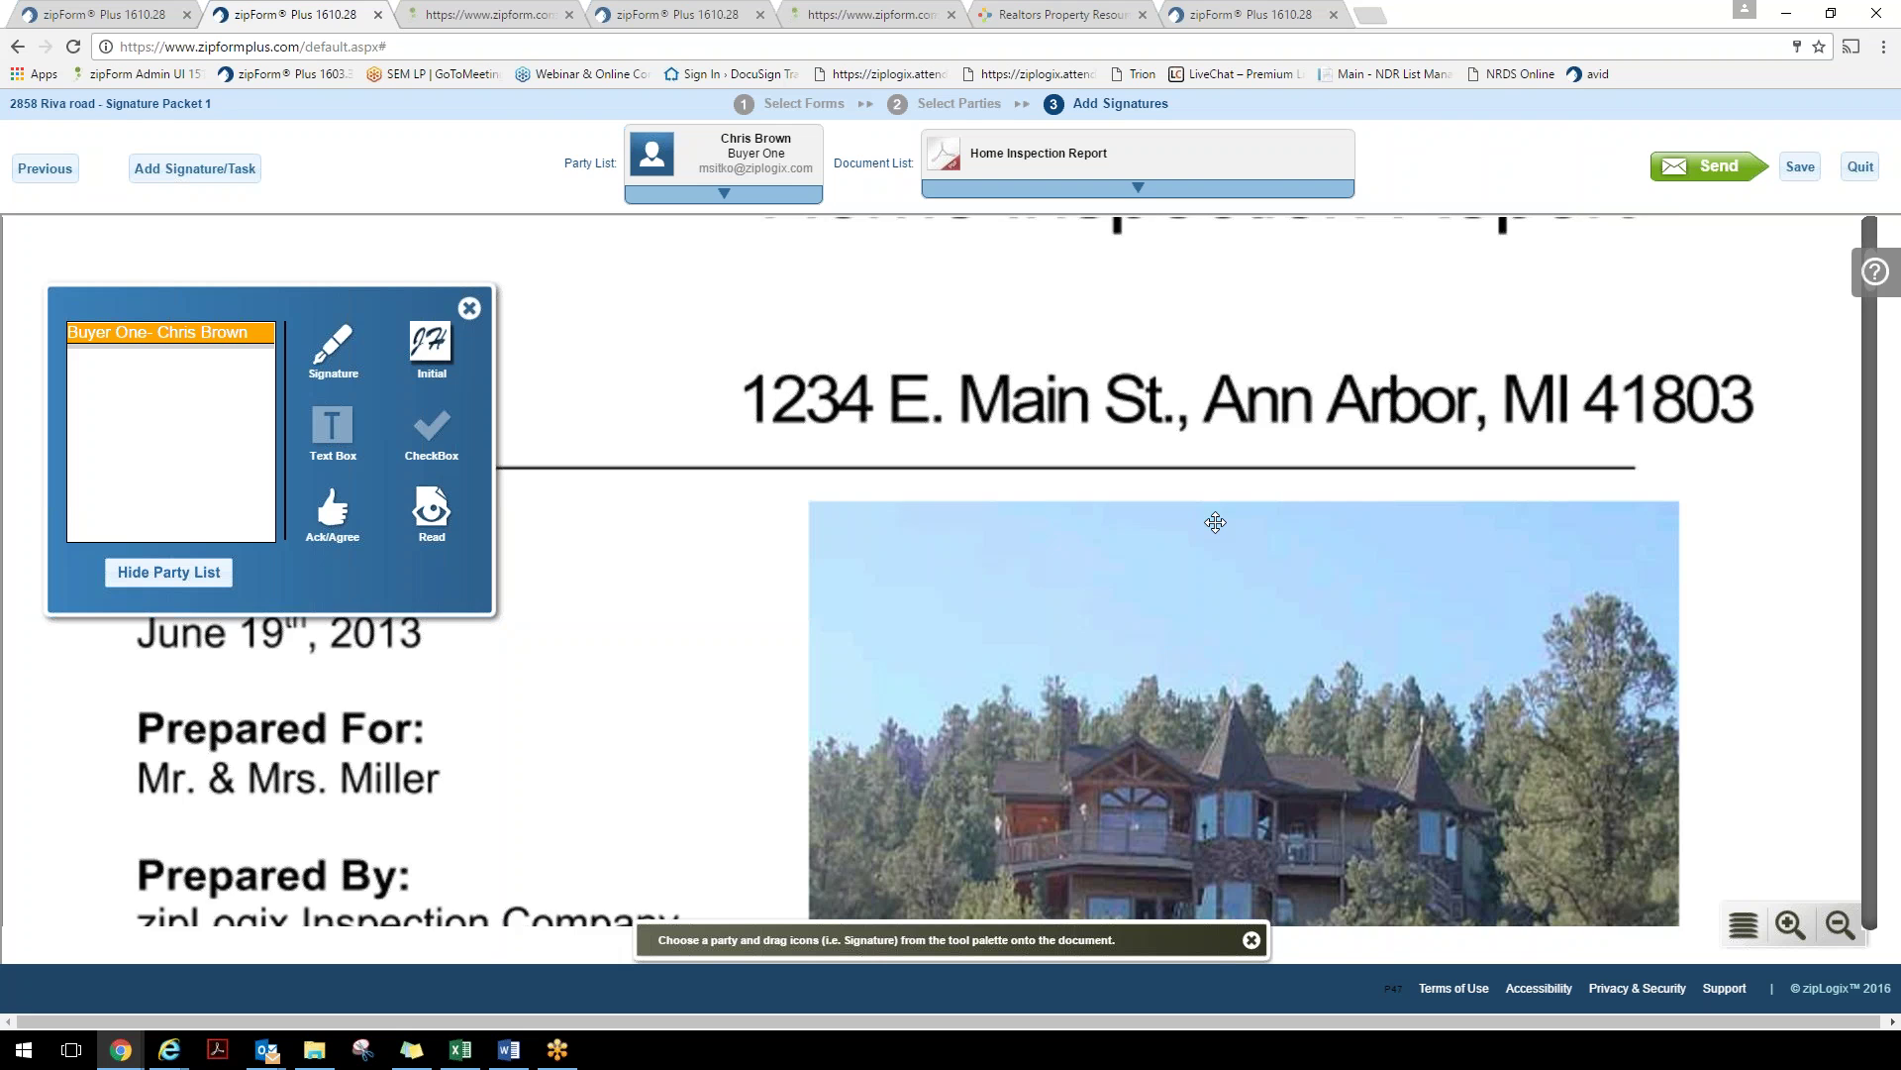
scroll(1194, 558, "down", 2)
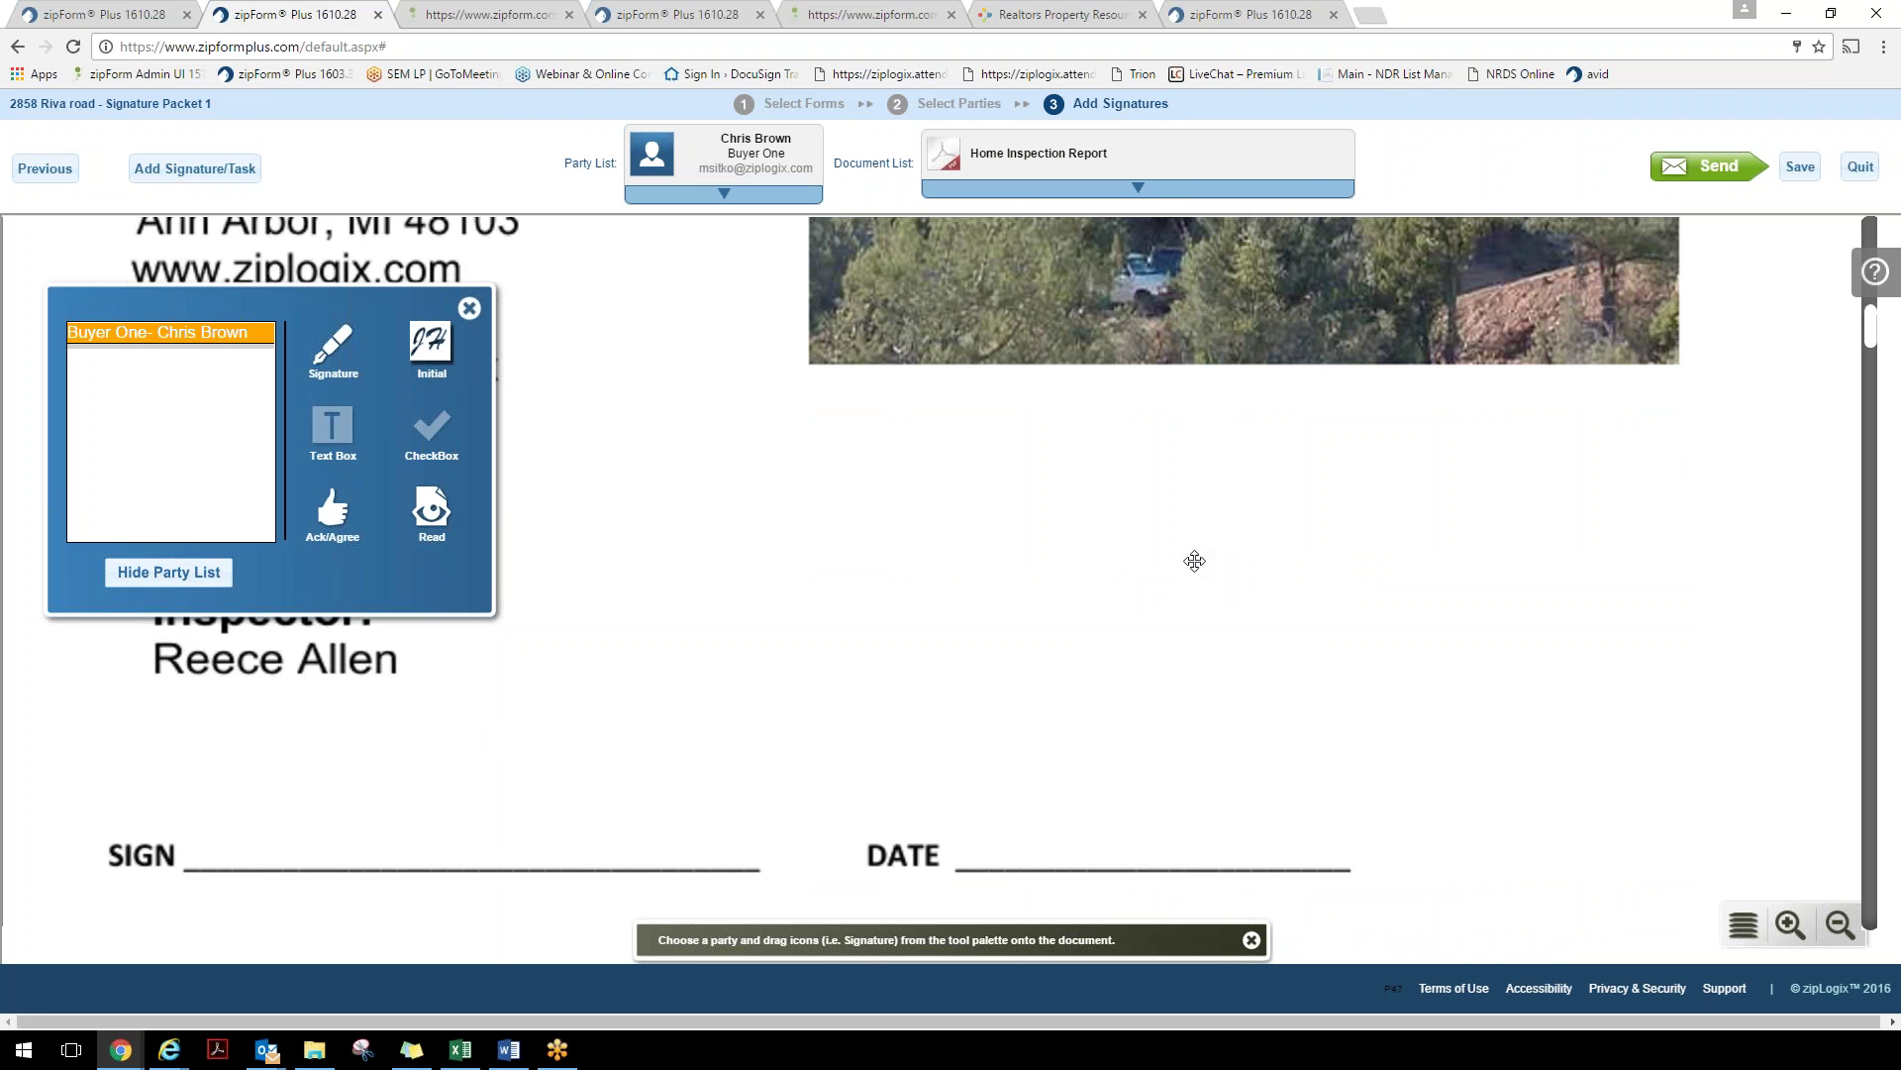
left_click_drag(329, 362, 226, 699)
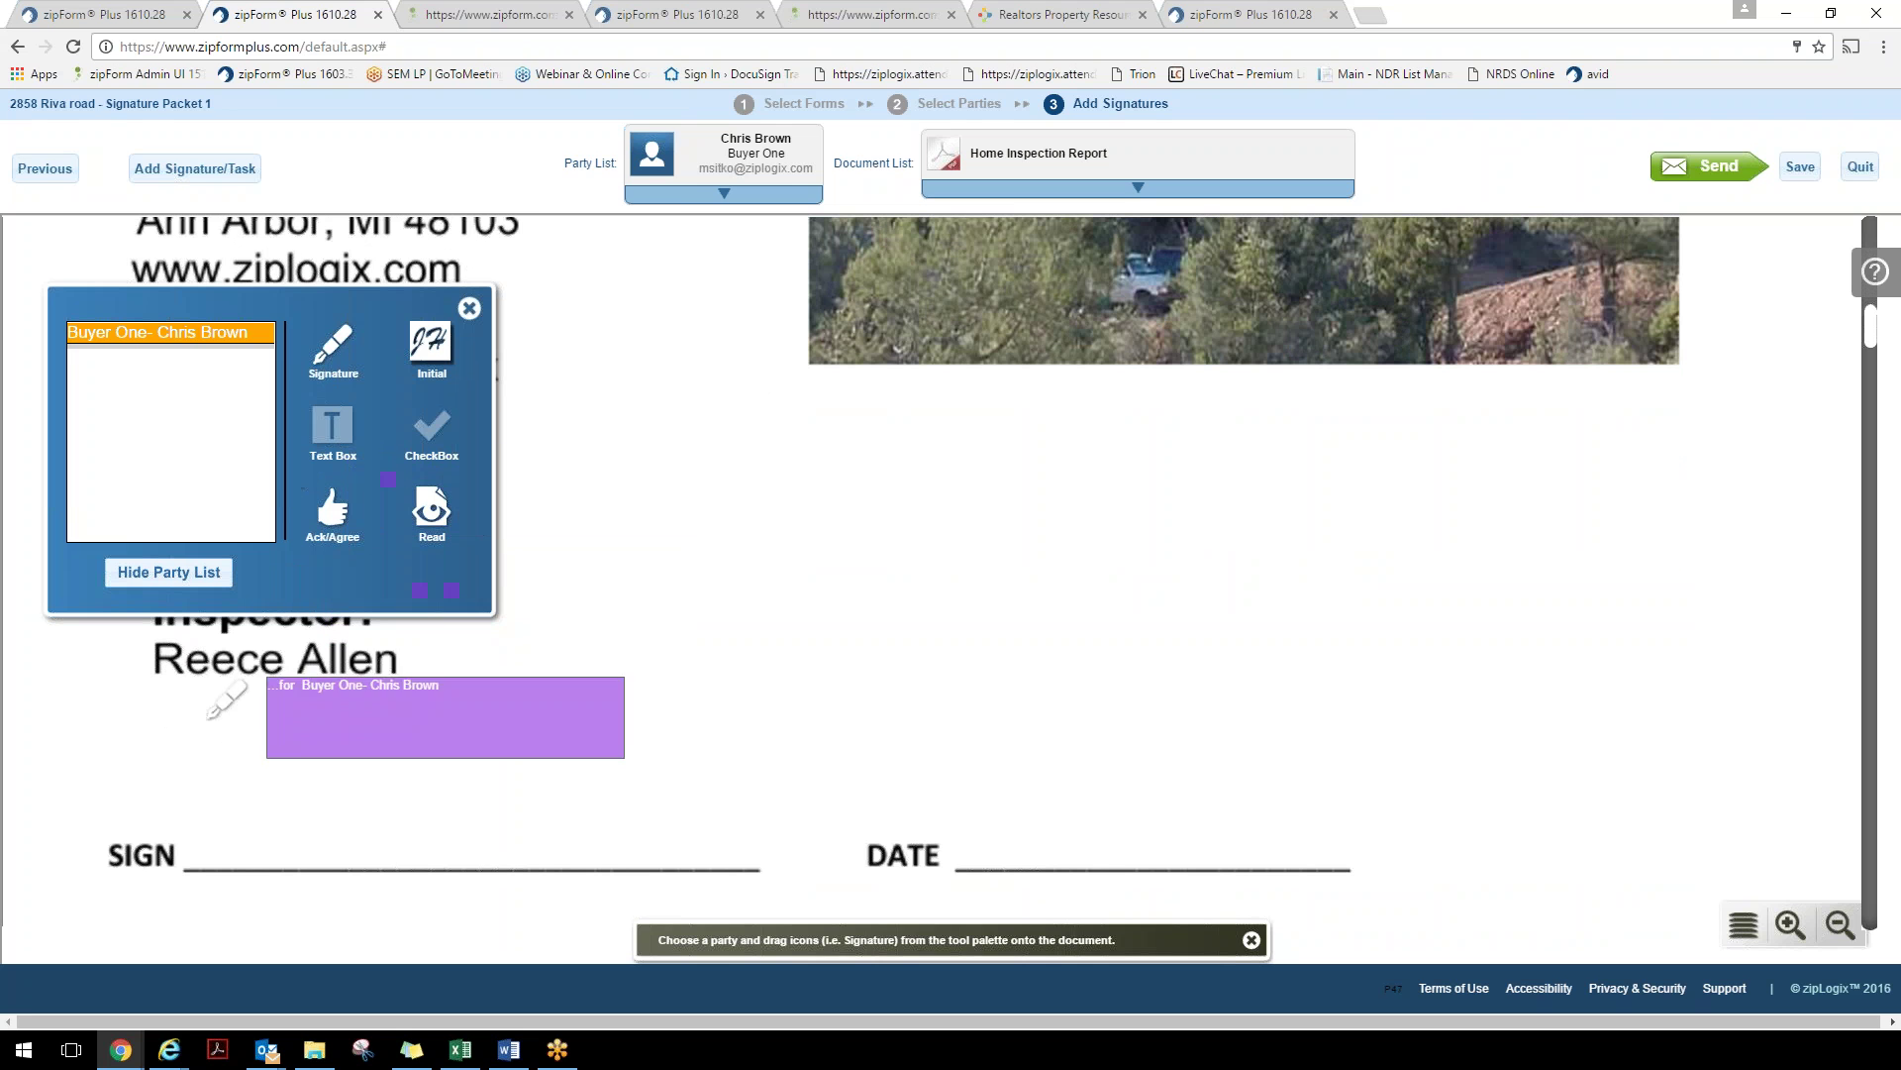
left_click_drag(446, 716, 439, 822)
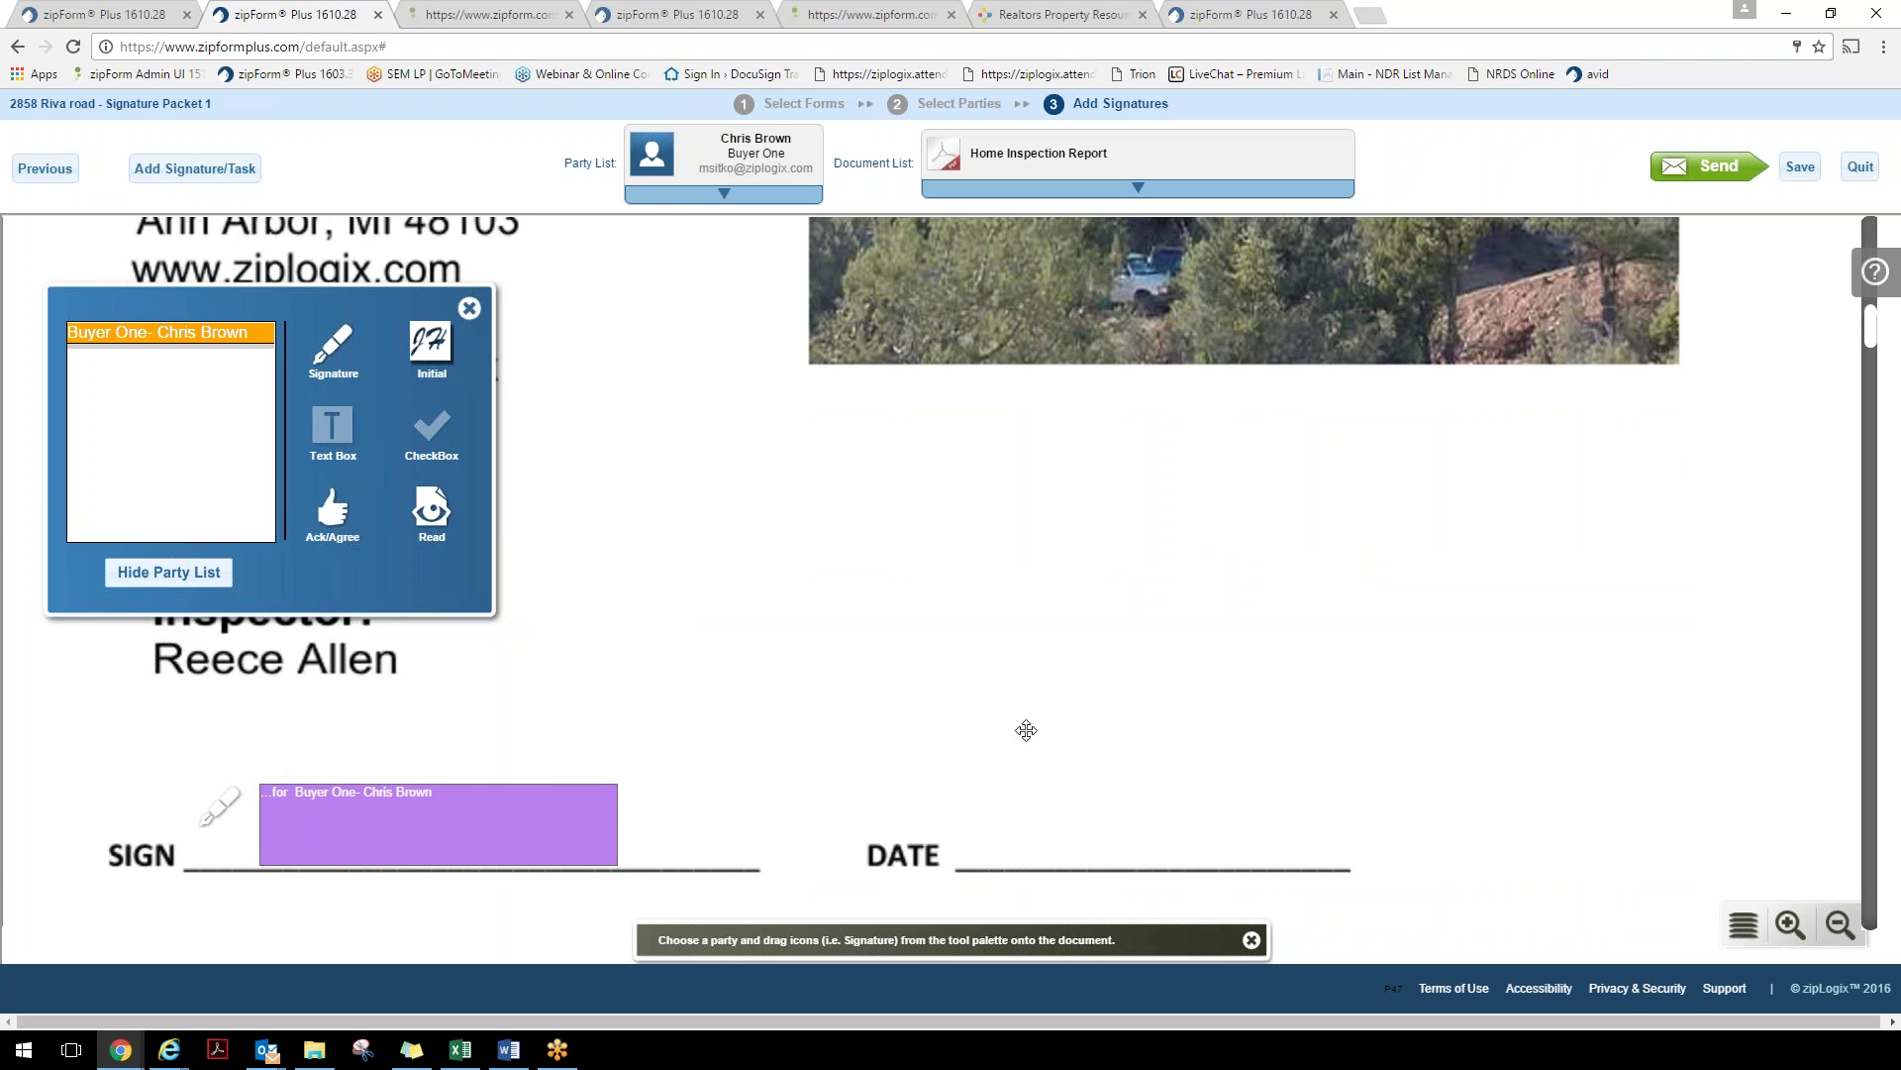
left_click_drag(764, 808, 1186, 818)
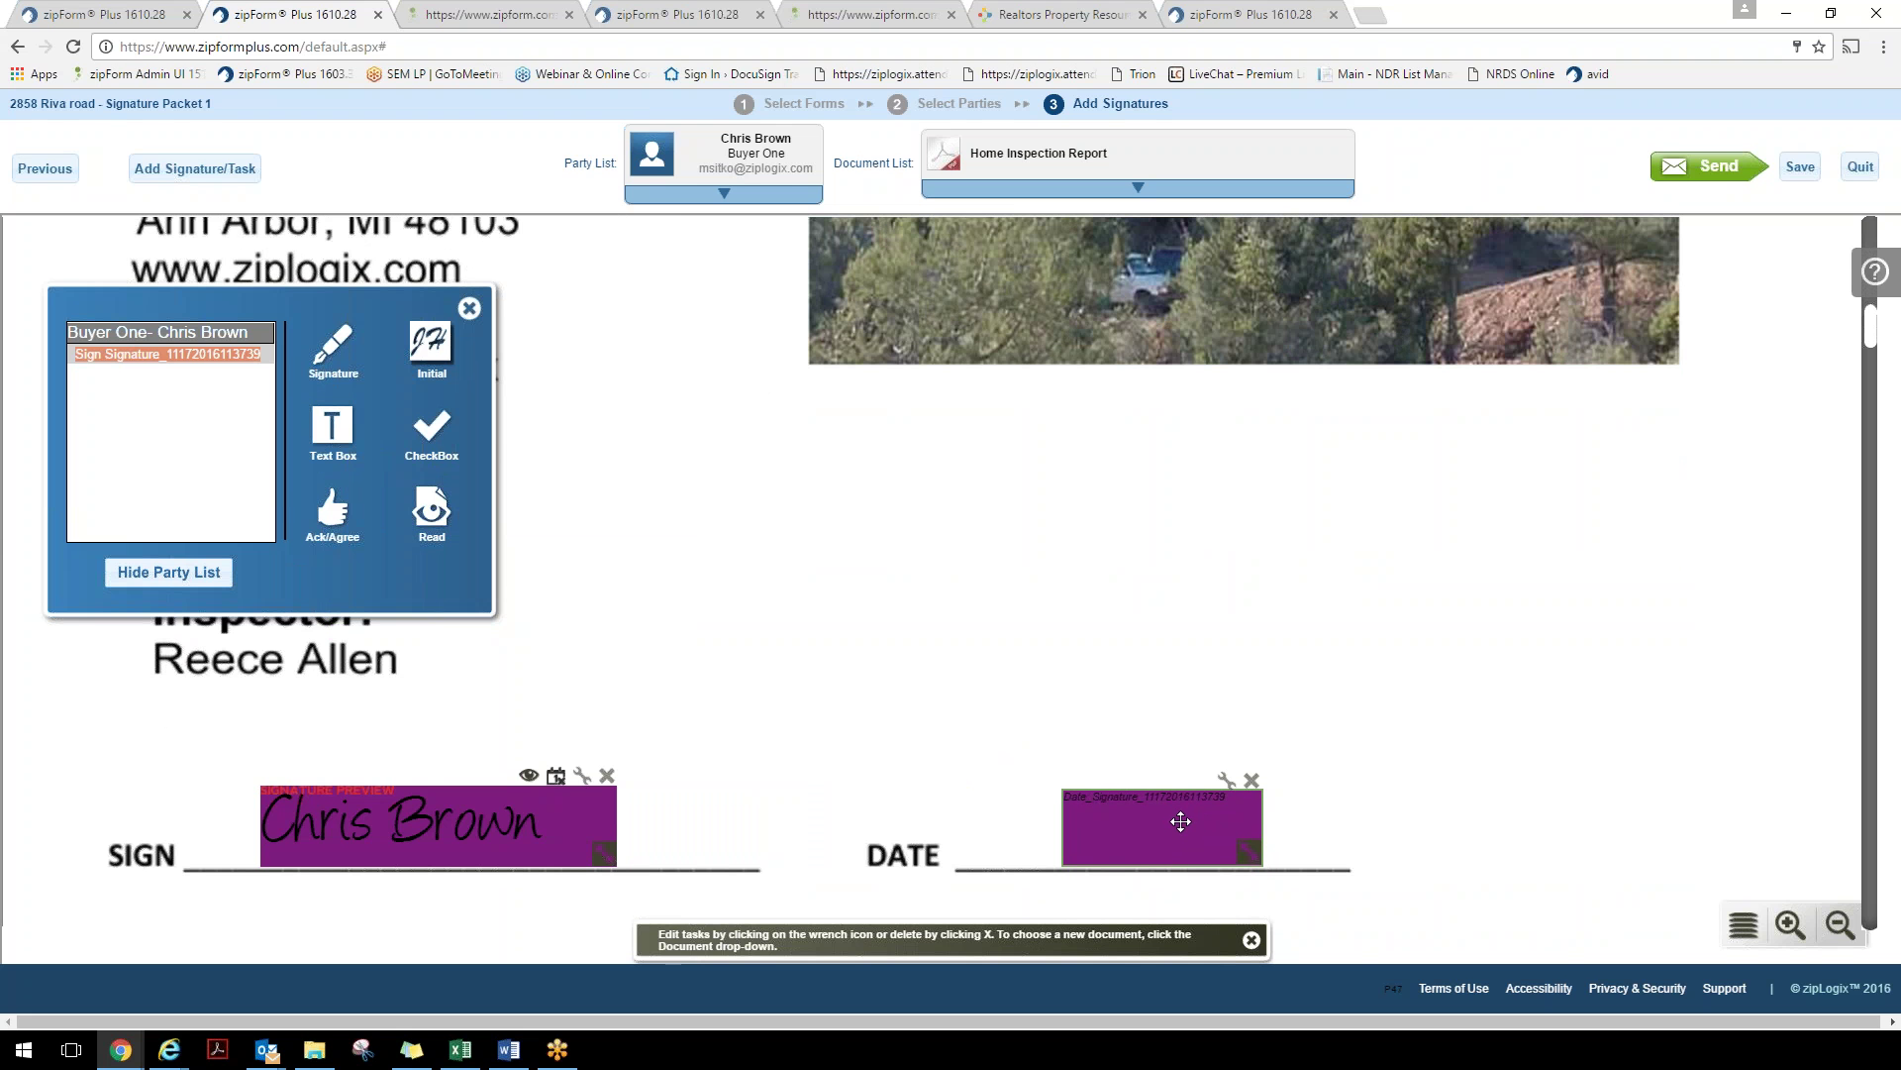
Add a shrunken initials field below the photo and a new text box field
left_click_drag(430, 357, 1565, 384)
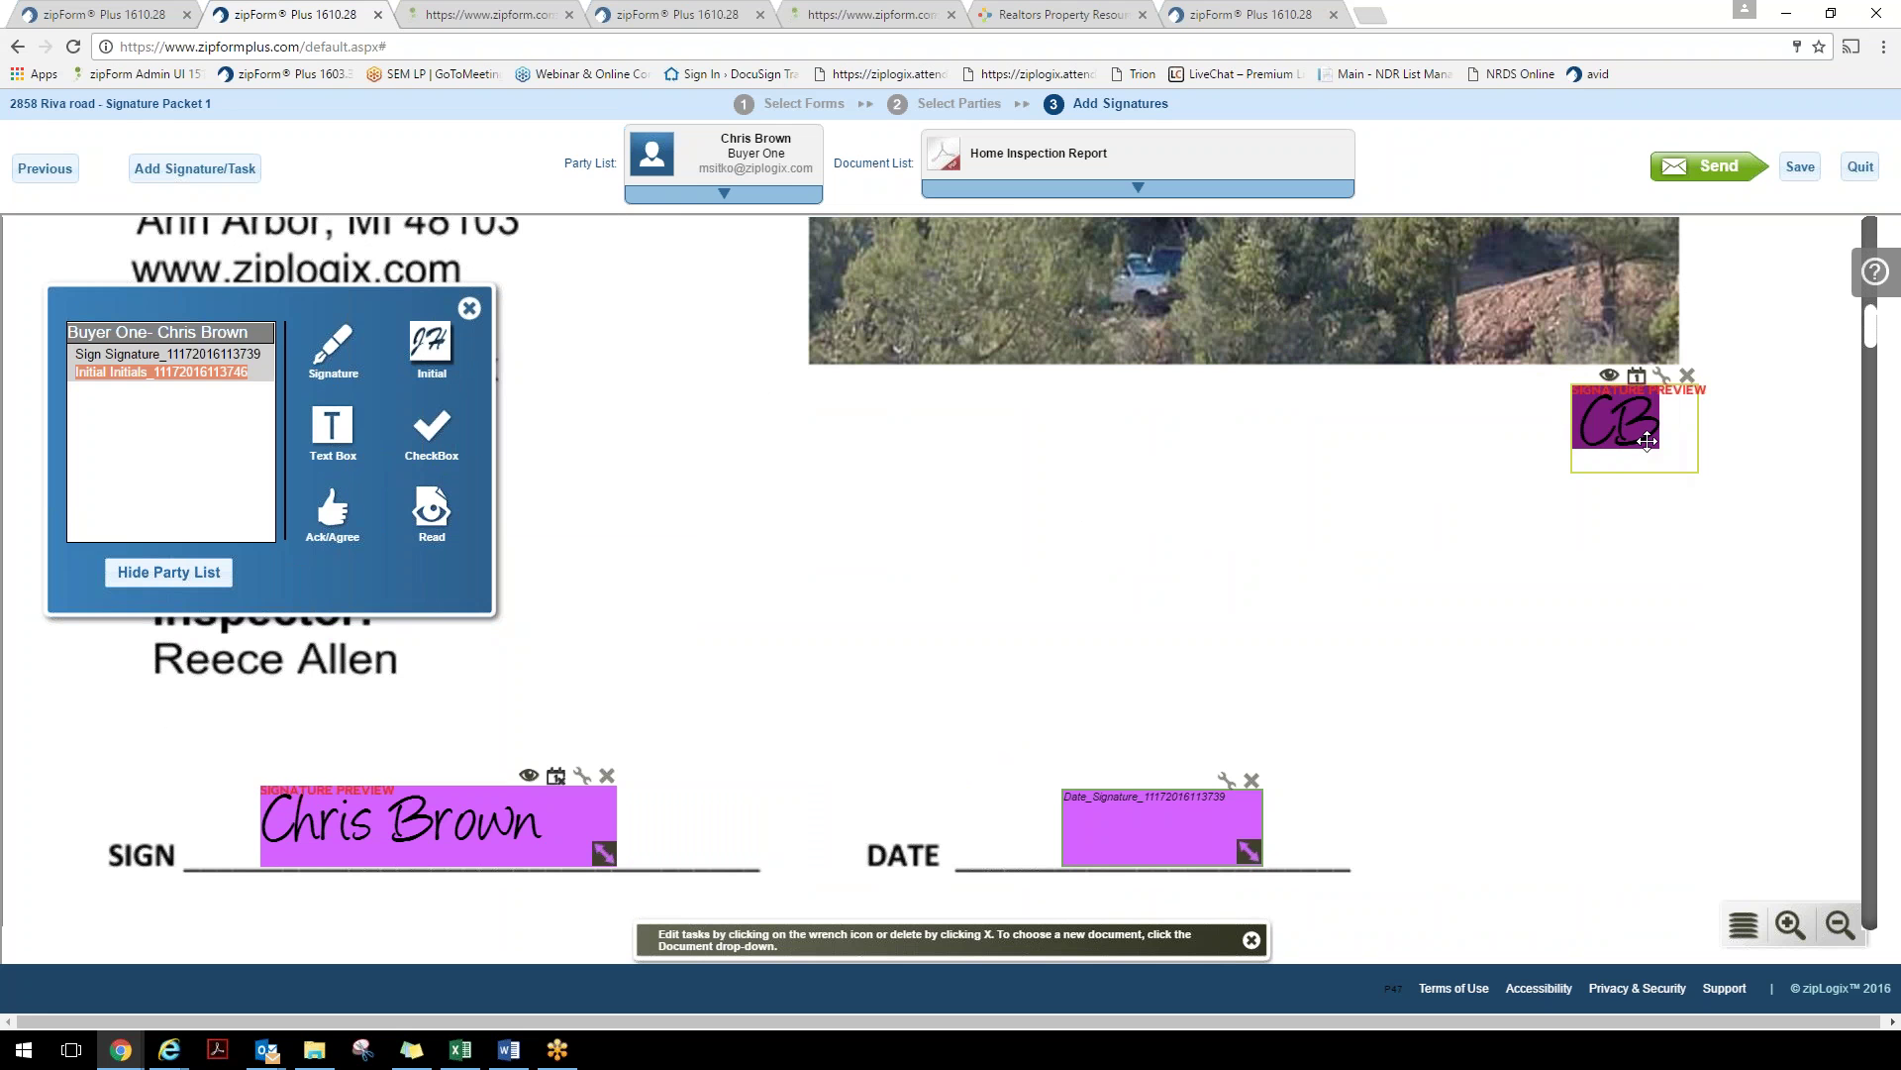
left_click_drag(1647, 441, 1624, 436)
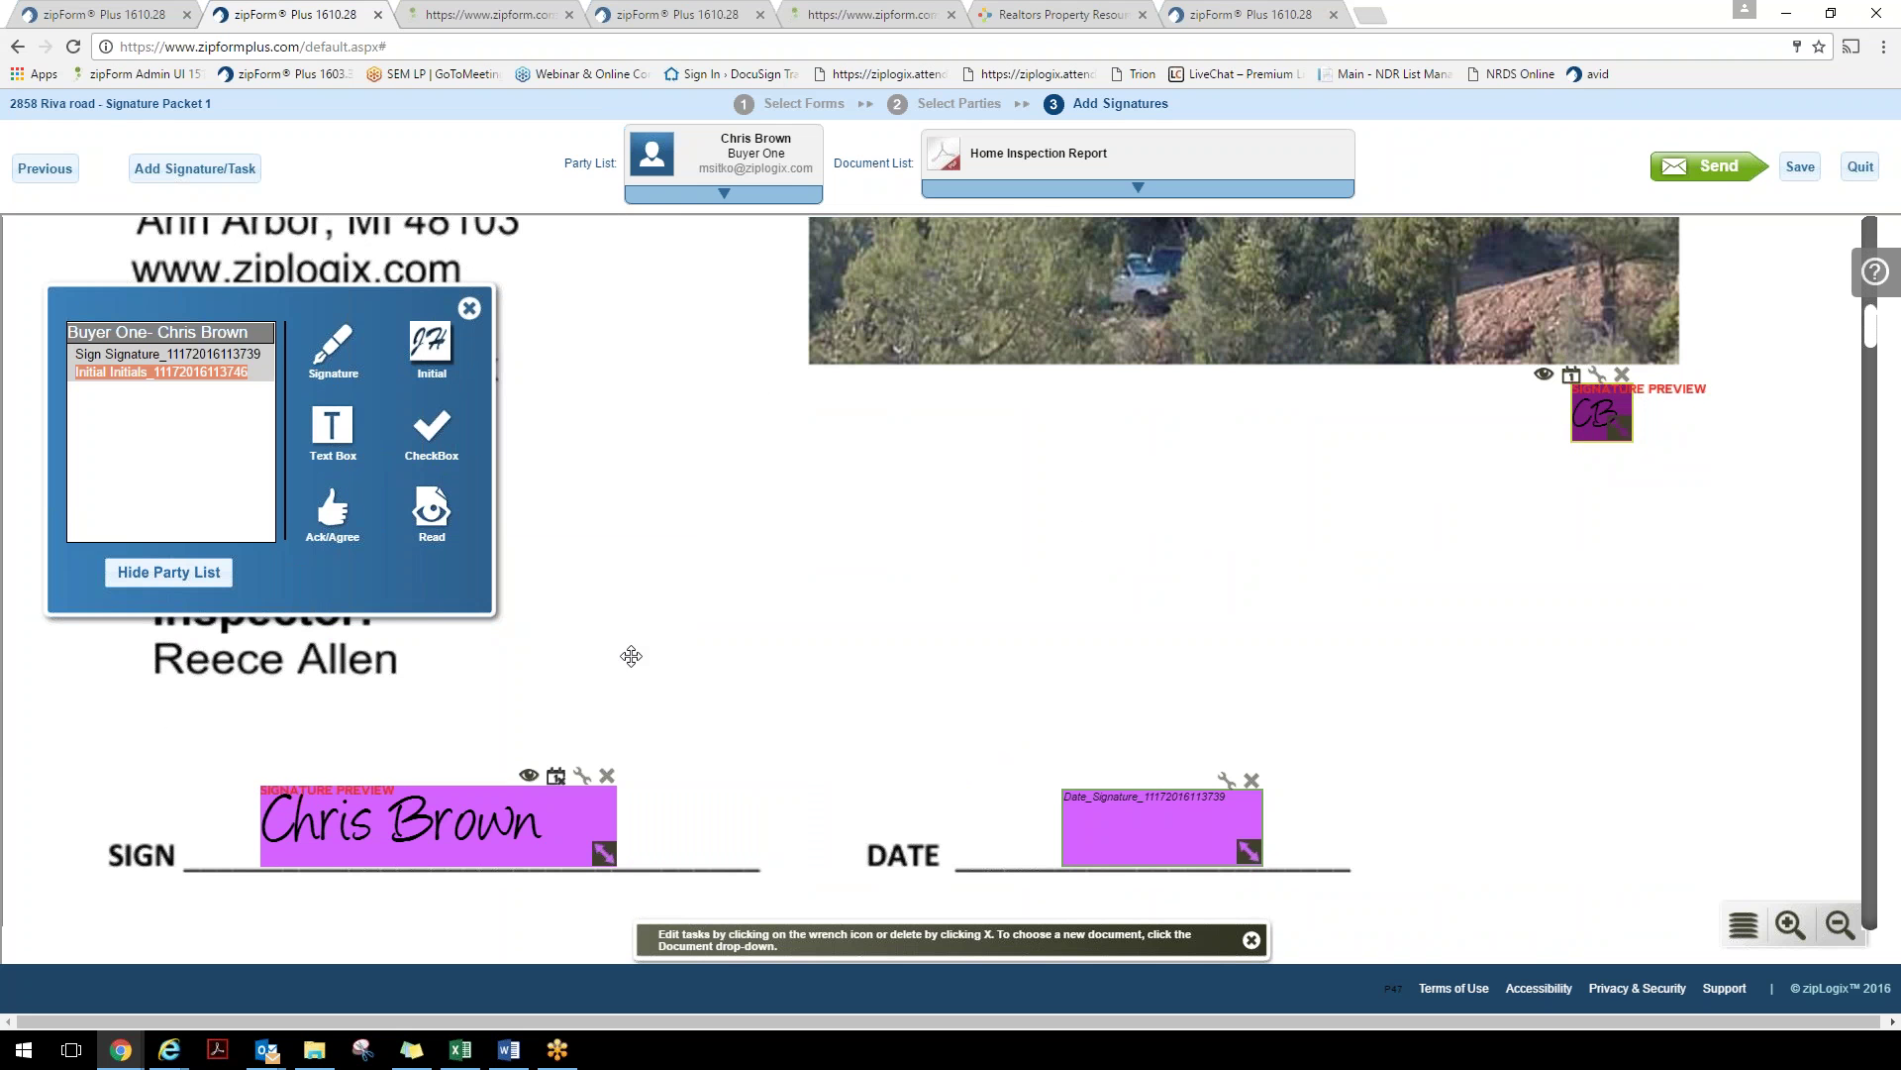
left_click_drag(332, 426, 859, 474)
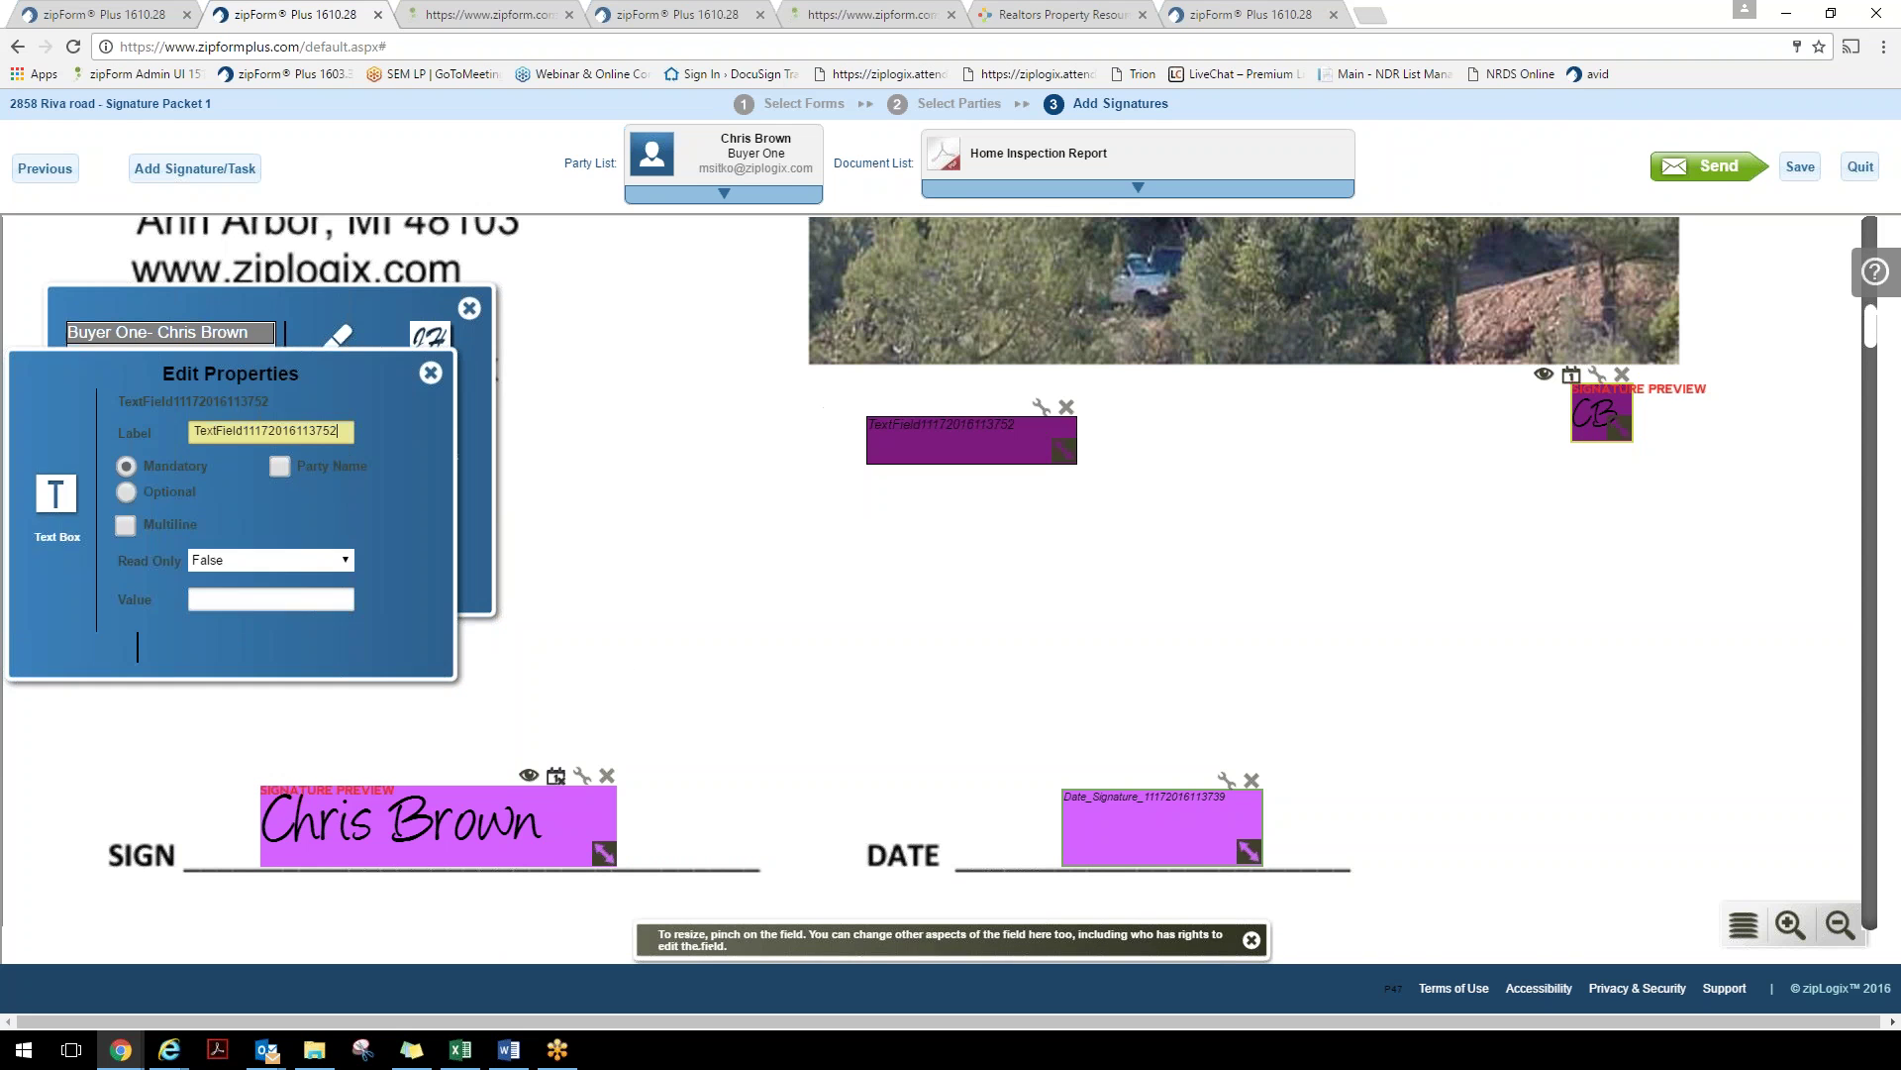
Set the text field's value to "this is not going to happen!!" with Read Only True
left_click(273, 603)
type("t")
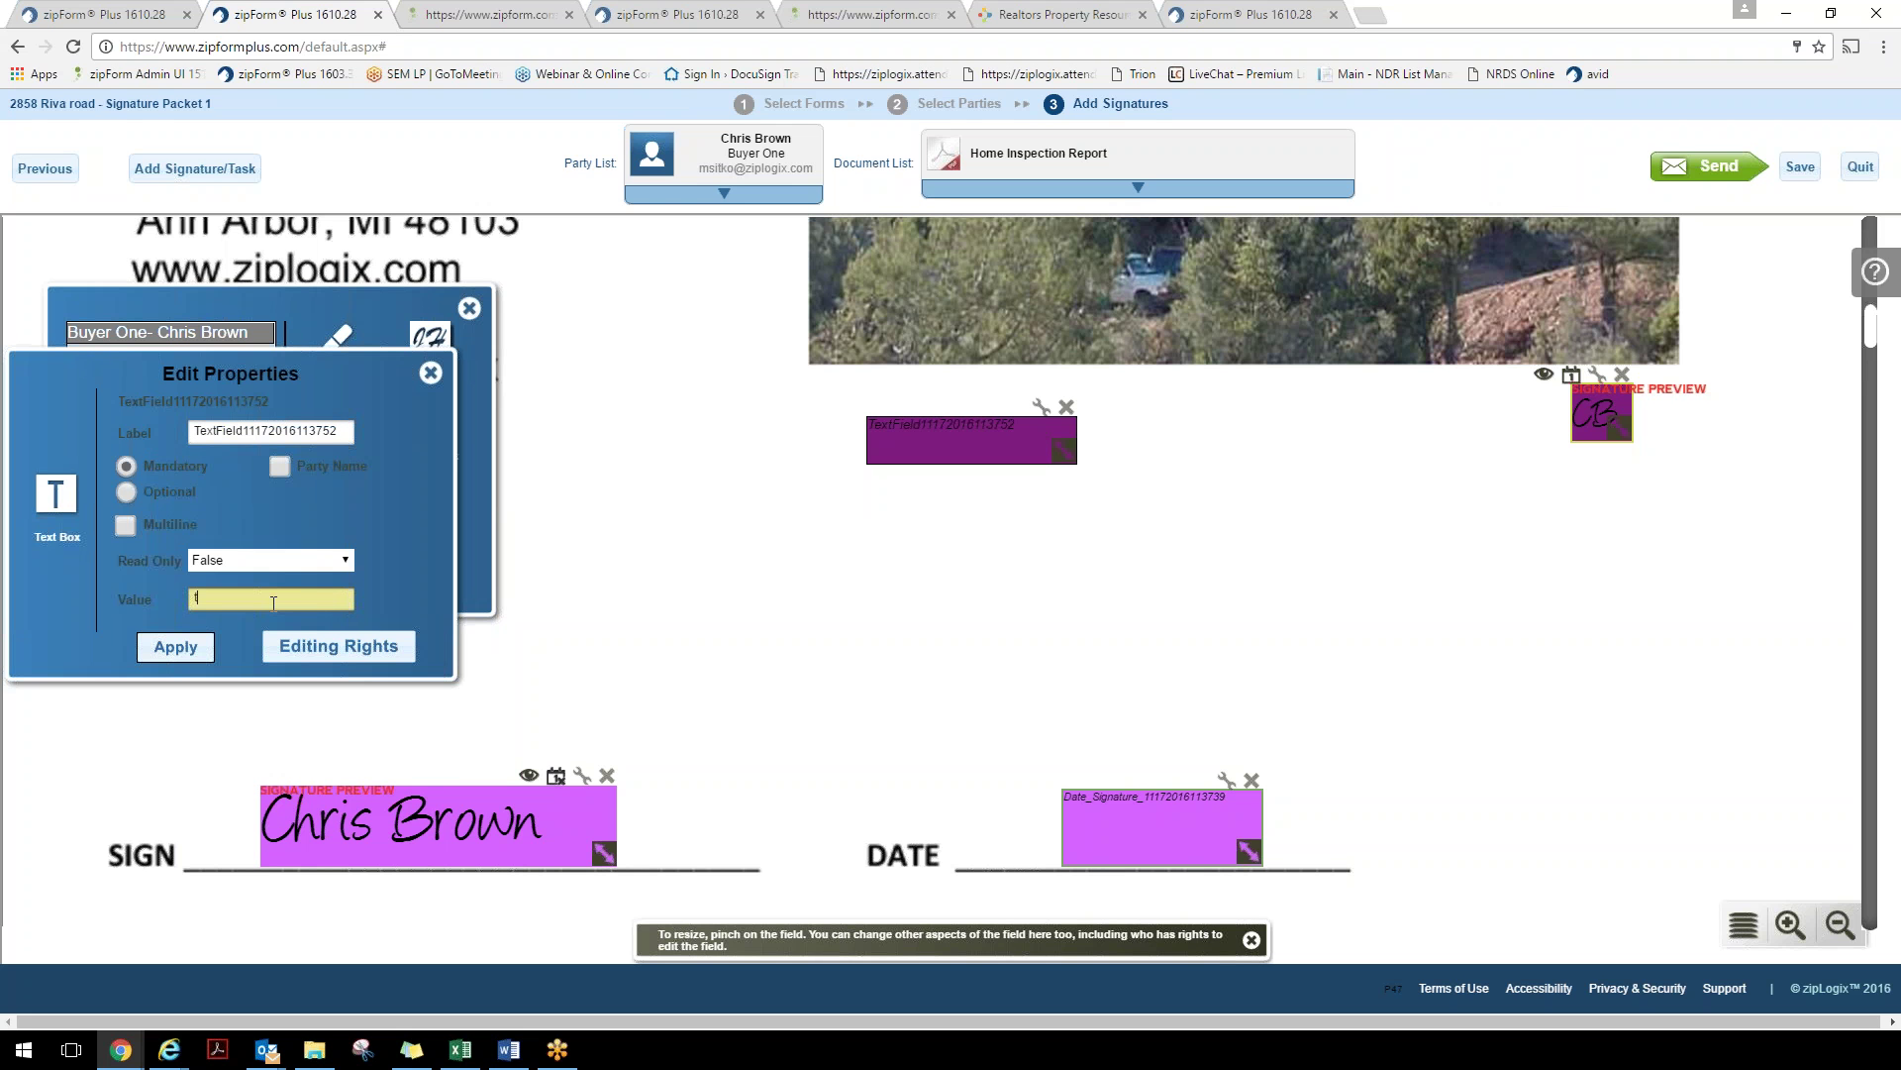
type("his is not going to happen!!")
scroll(46, 661, "down", 5)
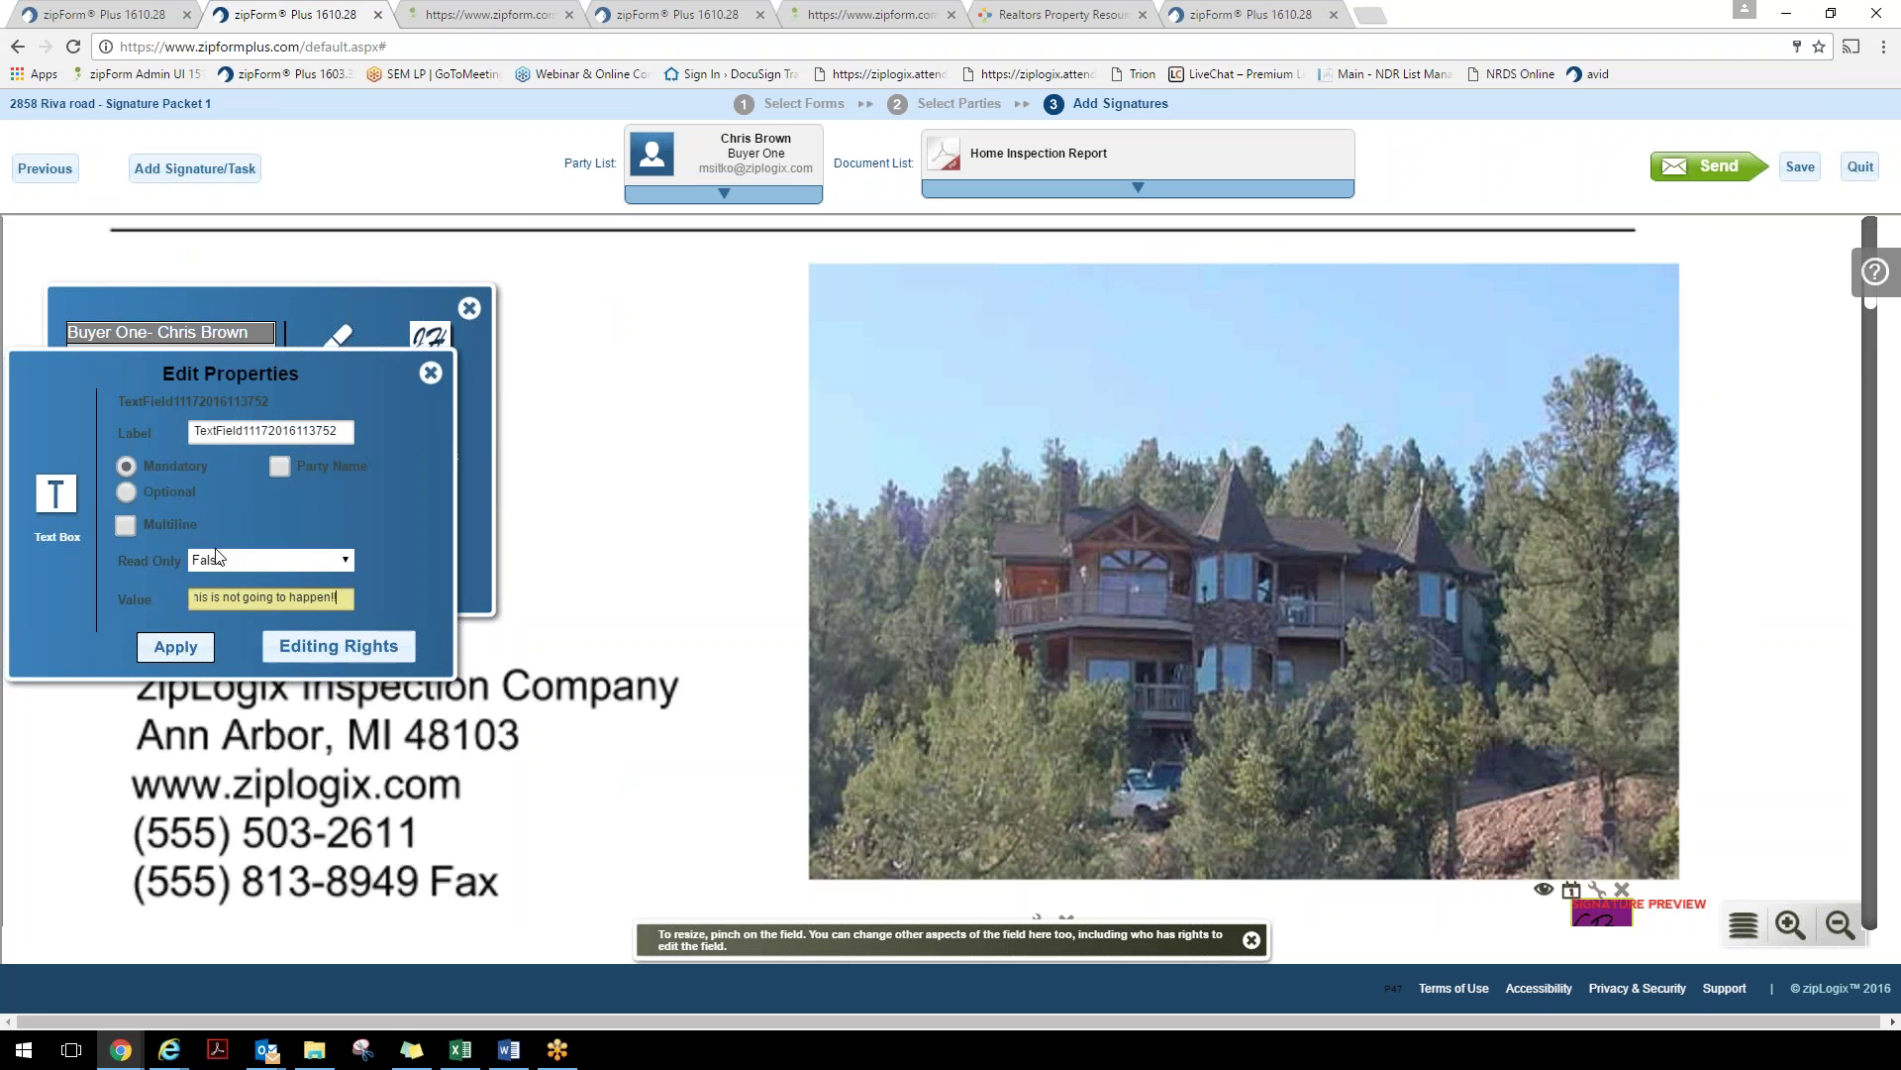
left_click(220, 559)
left_click(220, 592)
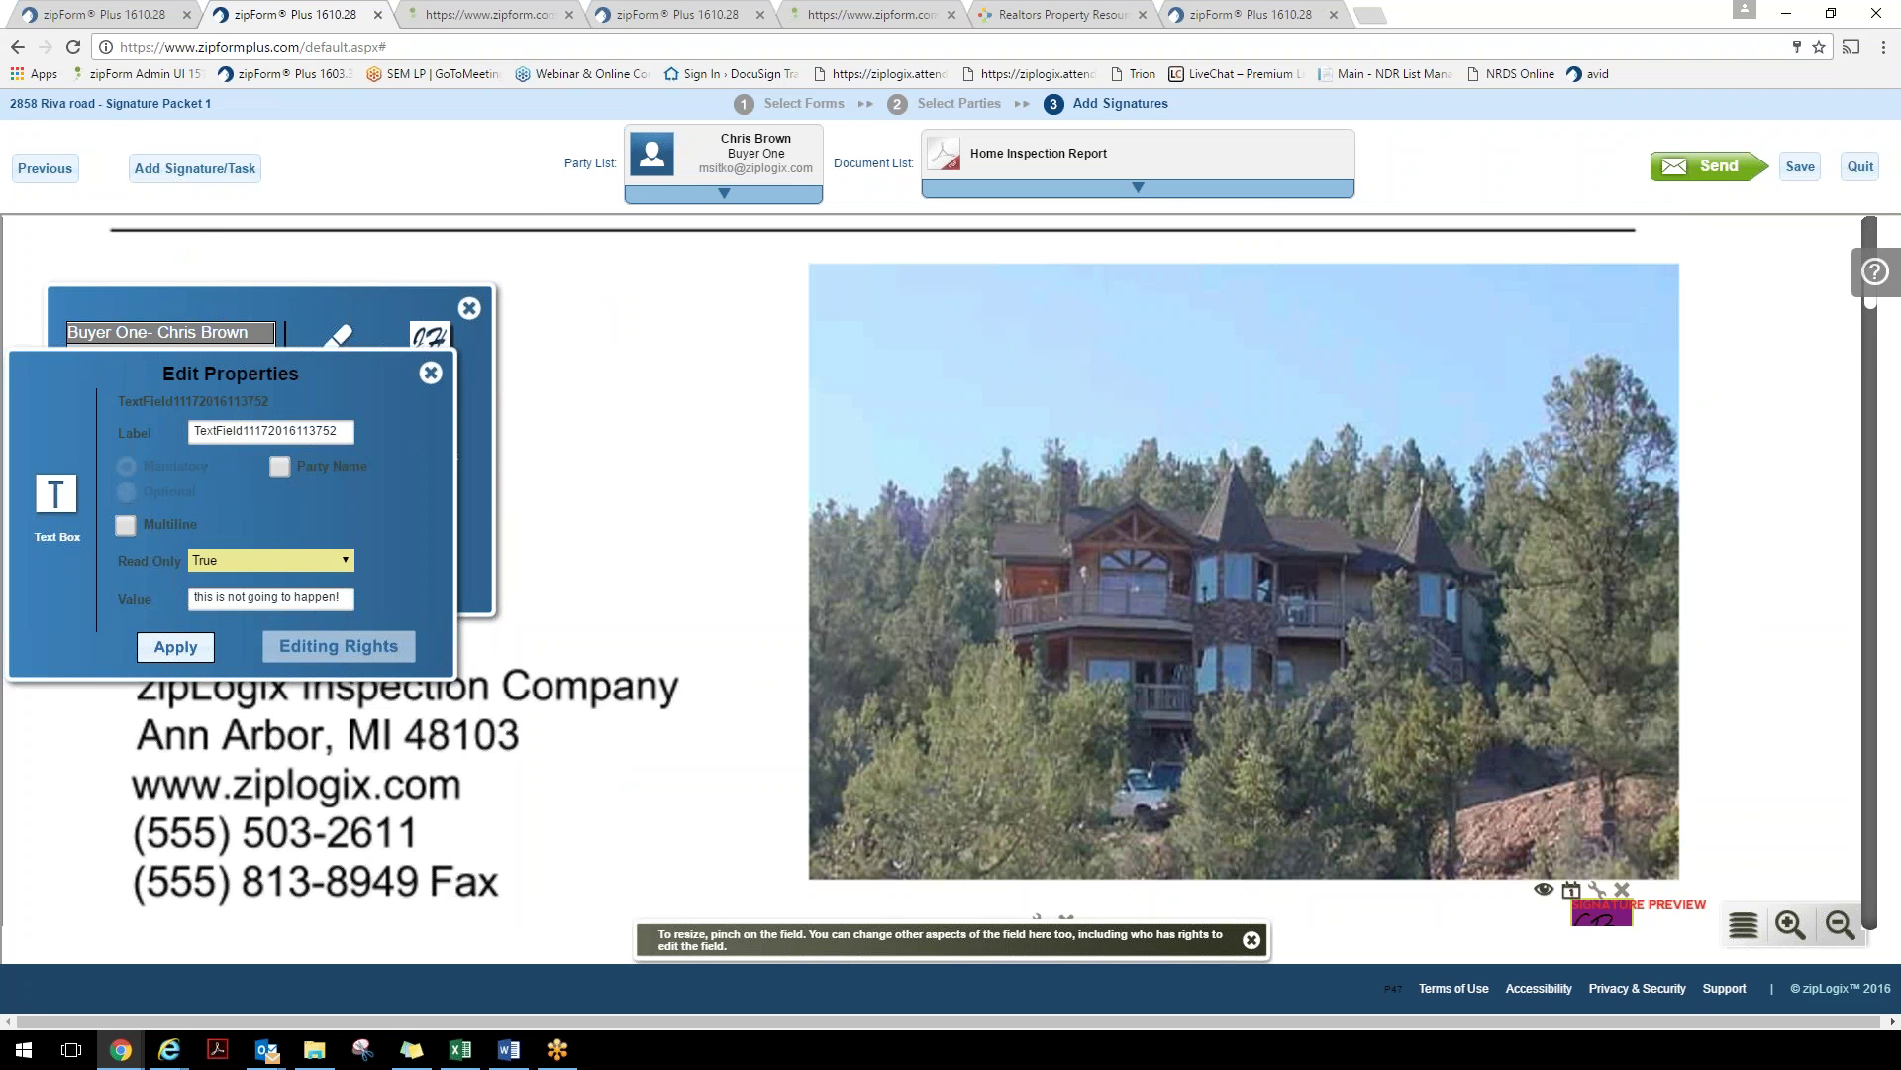
left_click(188, 648)
Enlarge the text field and move it below the photo beside the initials field
scroll(894, 601, "down", 2)
scroll(894, 601, "down", 1)
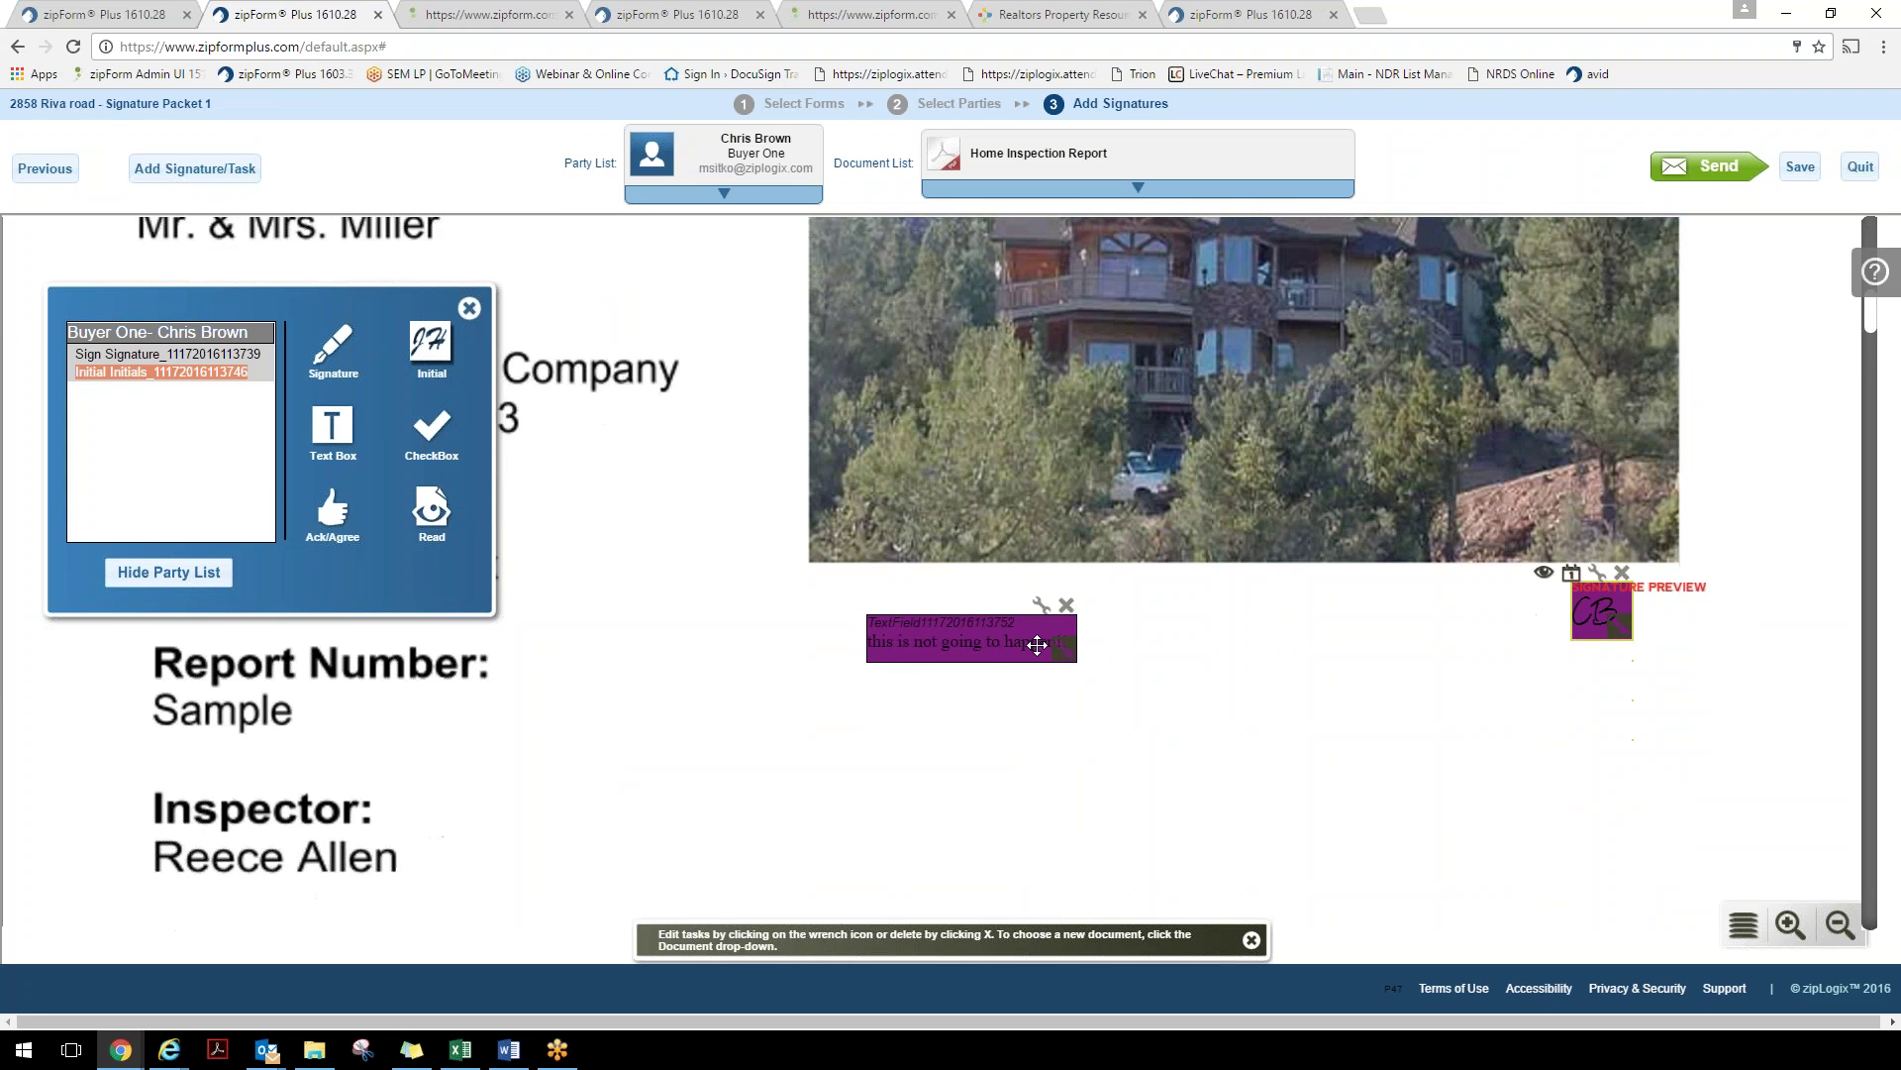
left_click_drag(1064, 653, 1398, 733)
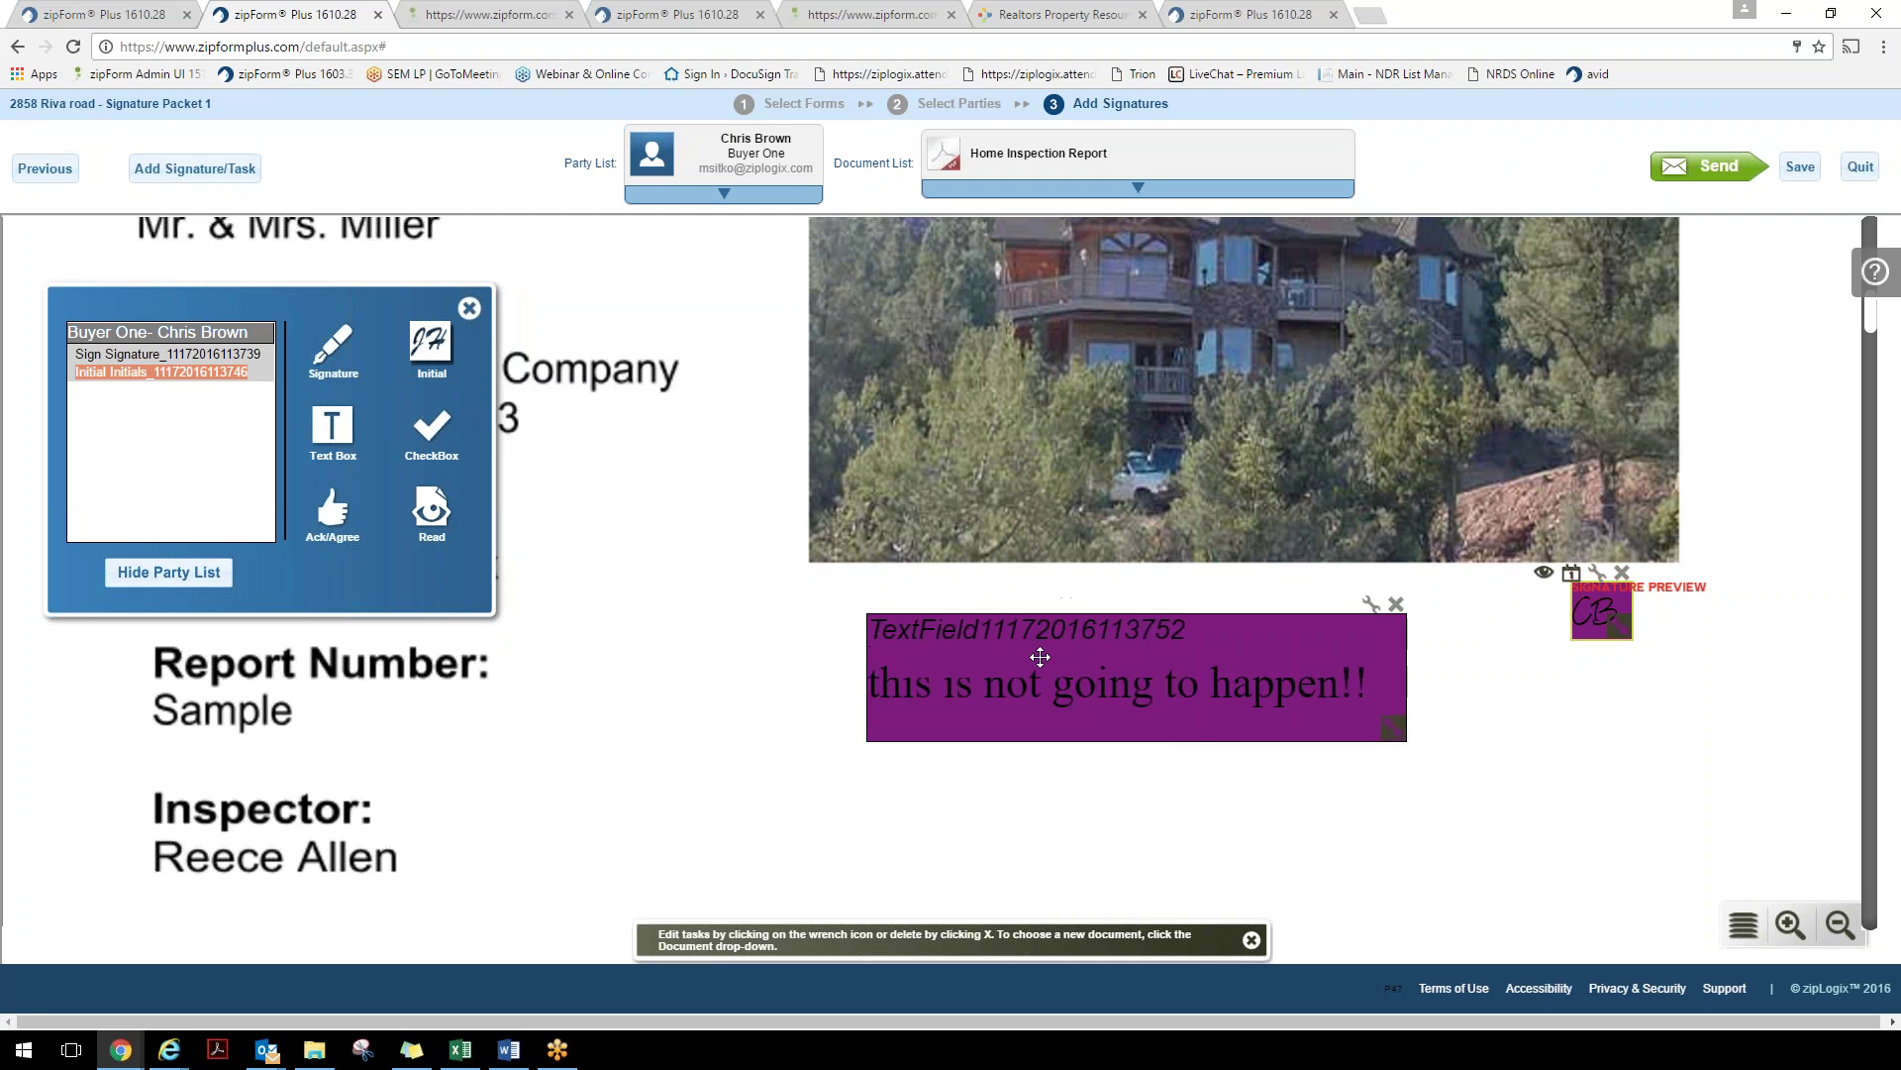
left_click_drag(1041, 657, 1151, 620)
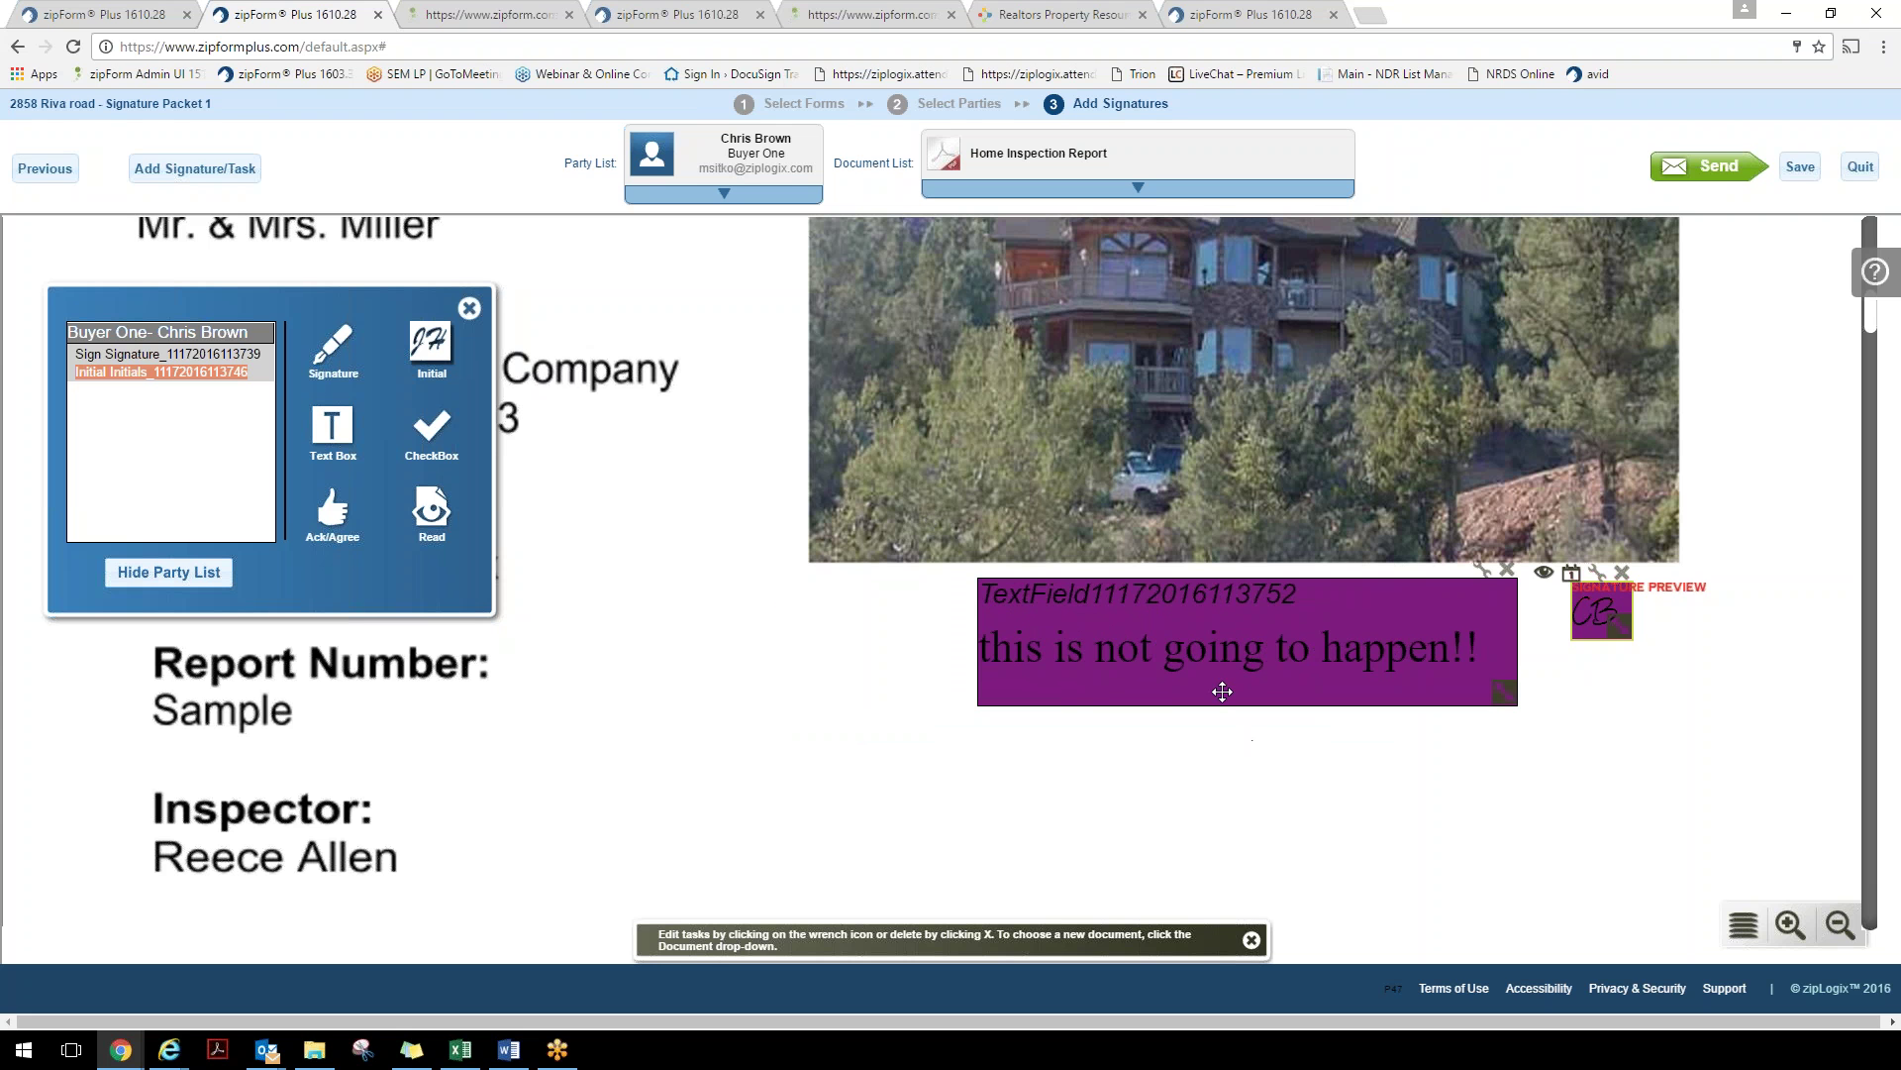
scroll(806, 759, "down", 2)
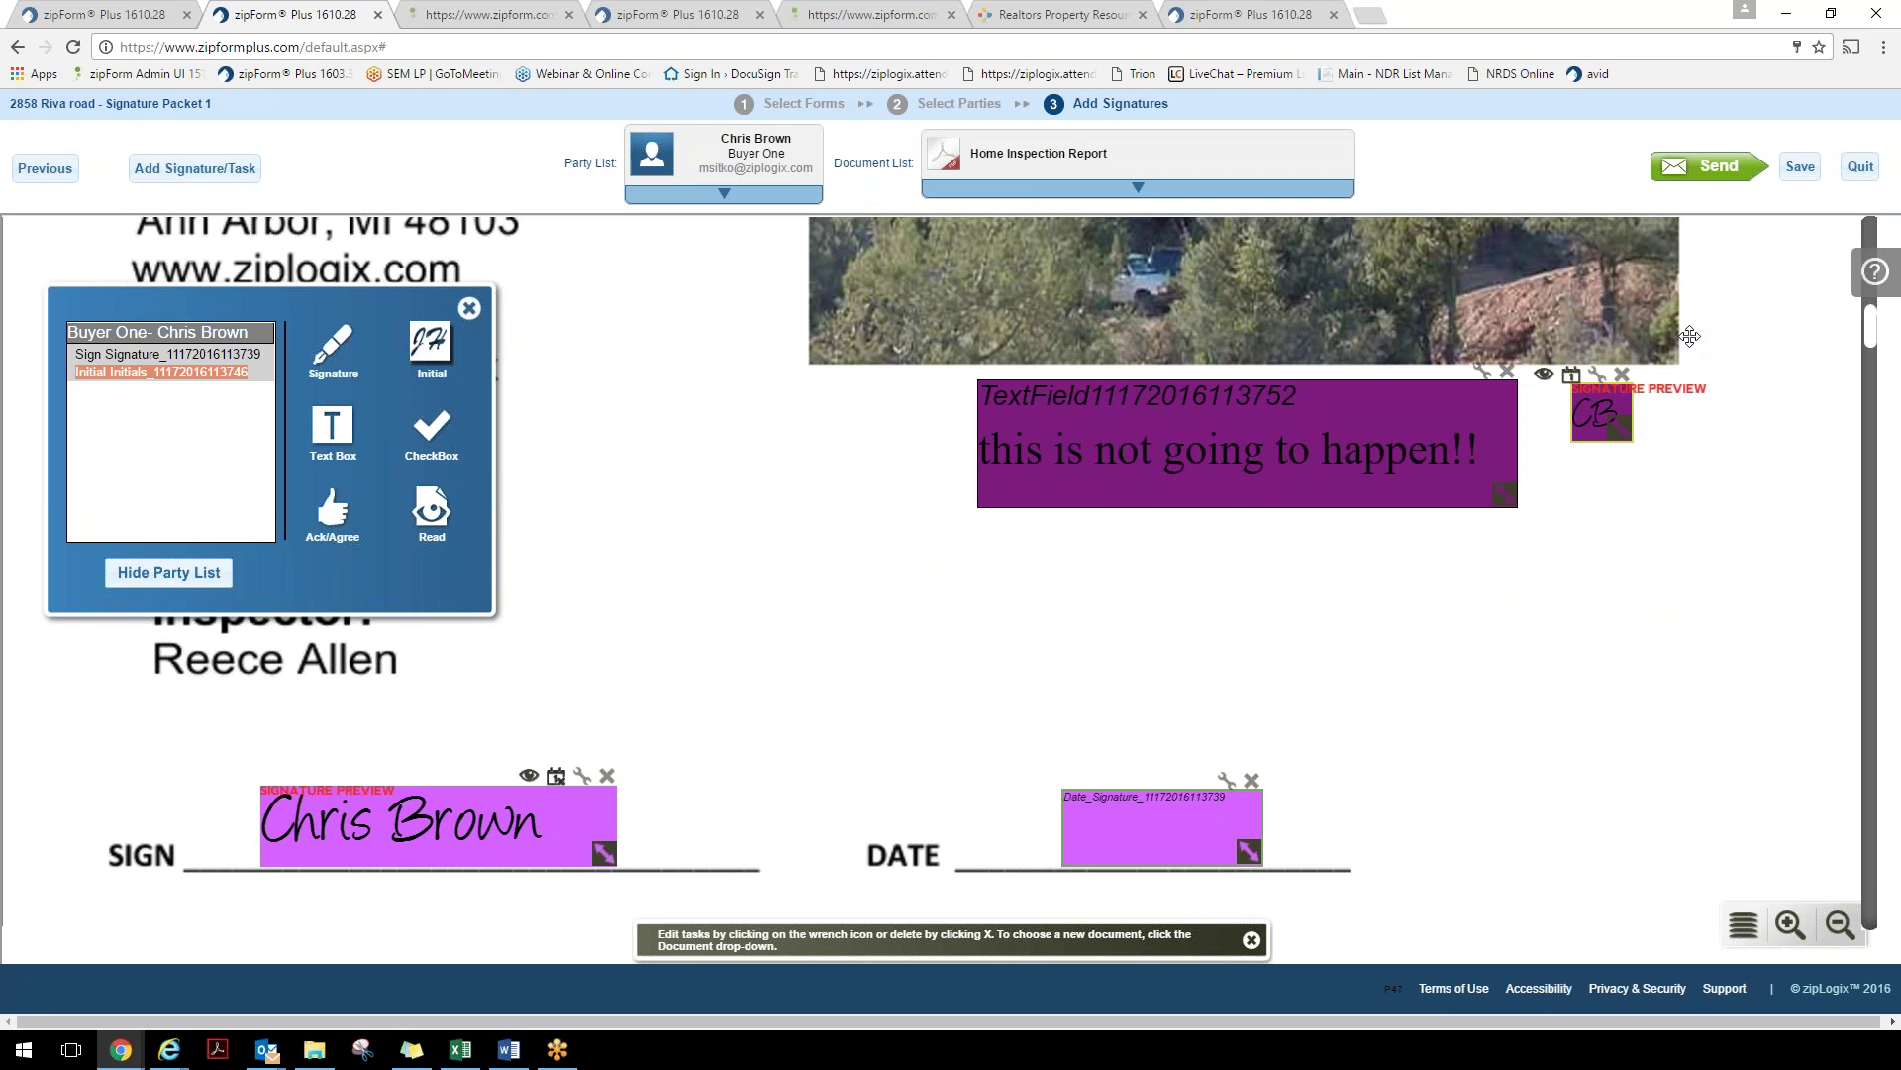
left_click(1721, 168)
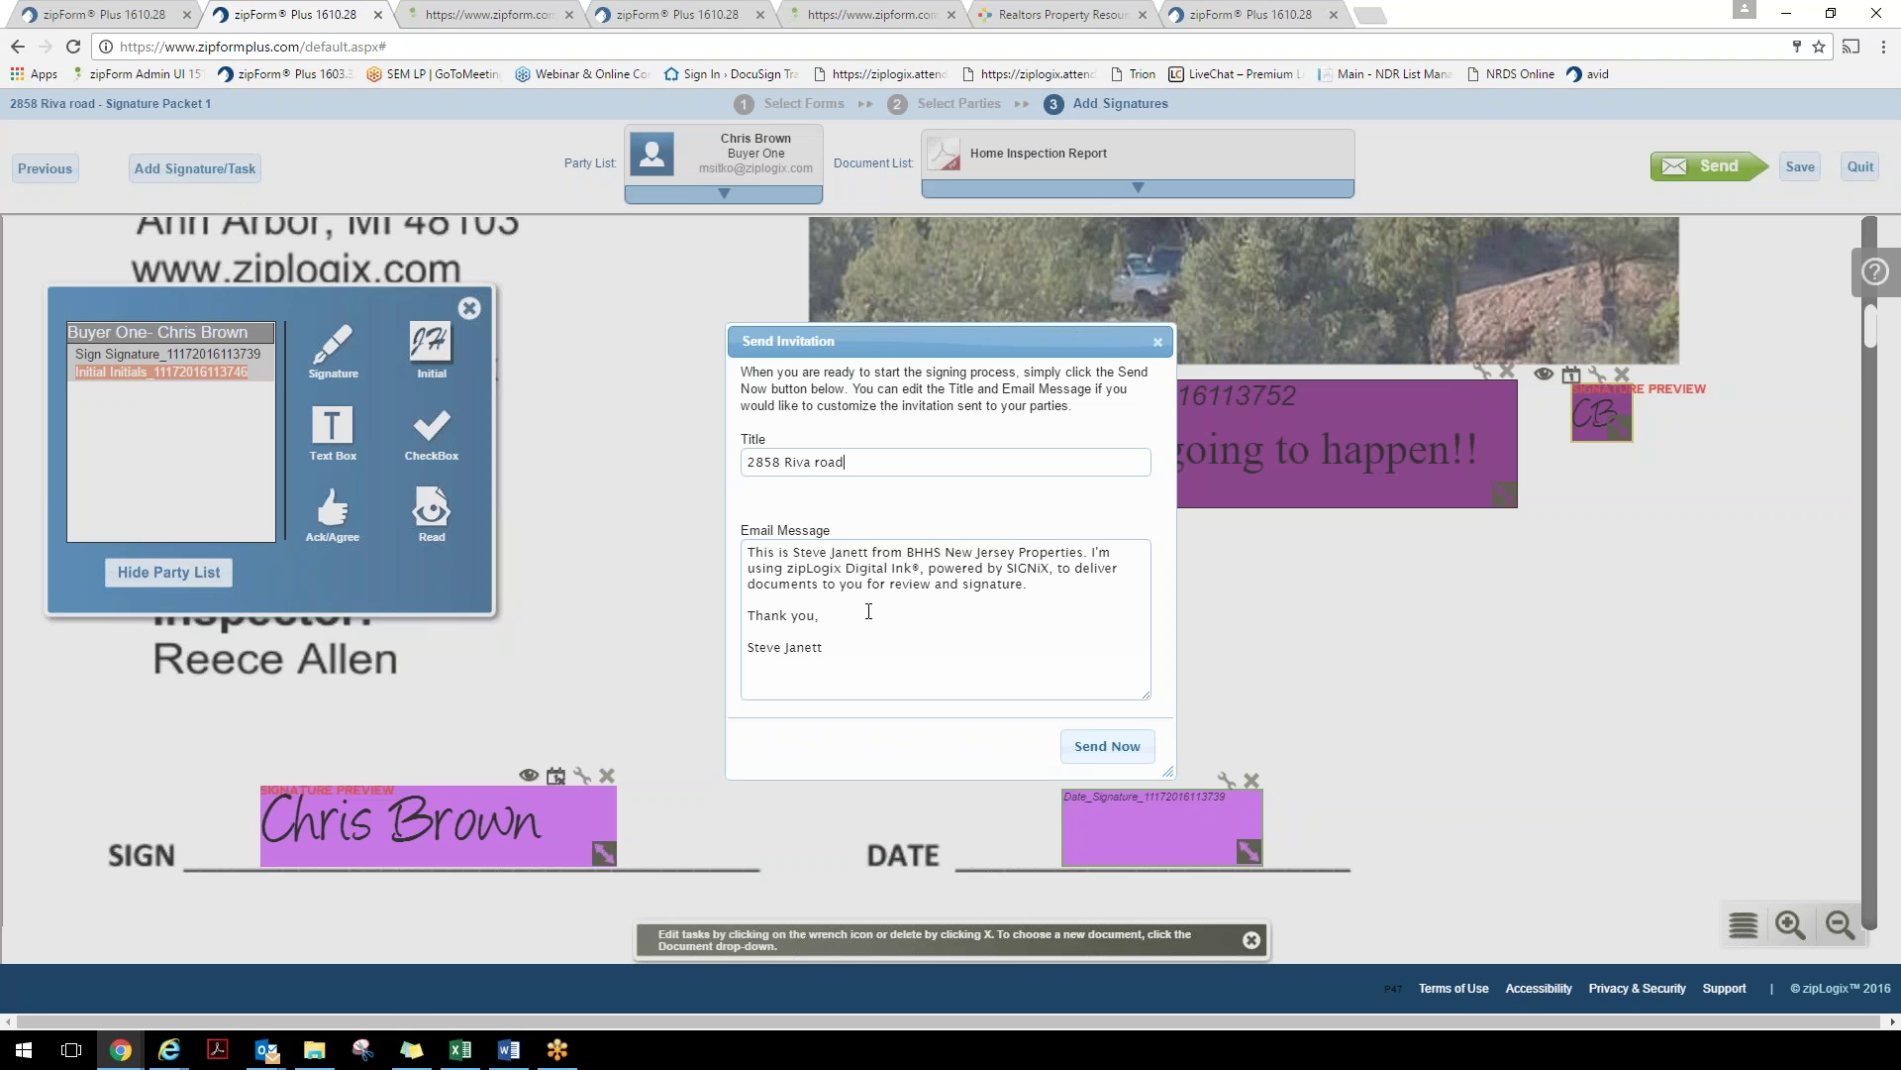
left_click_drag(749, 554, 826, 652)
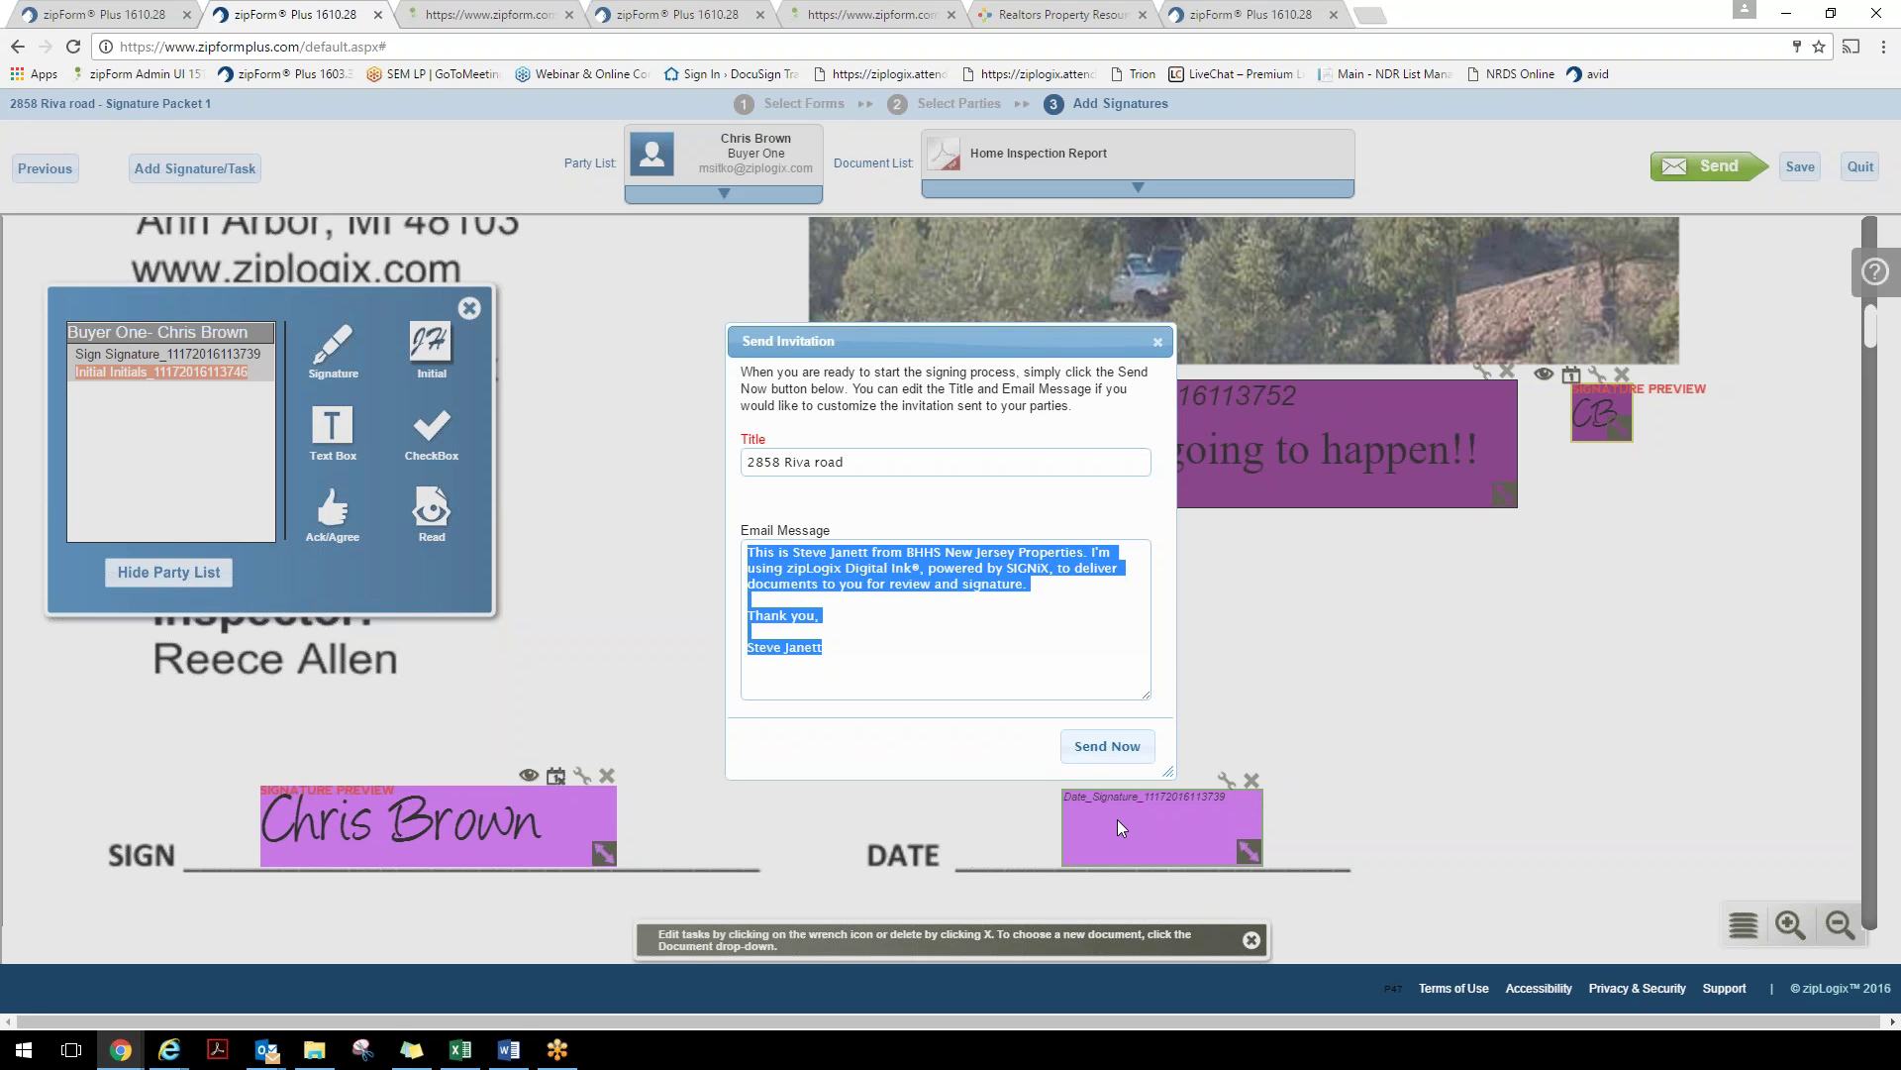
left_click(1107, 746)
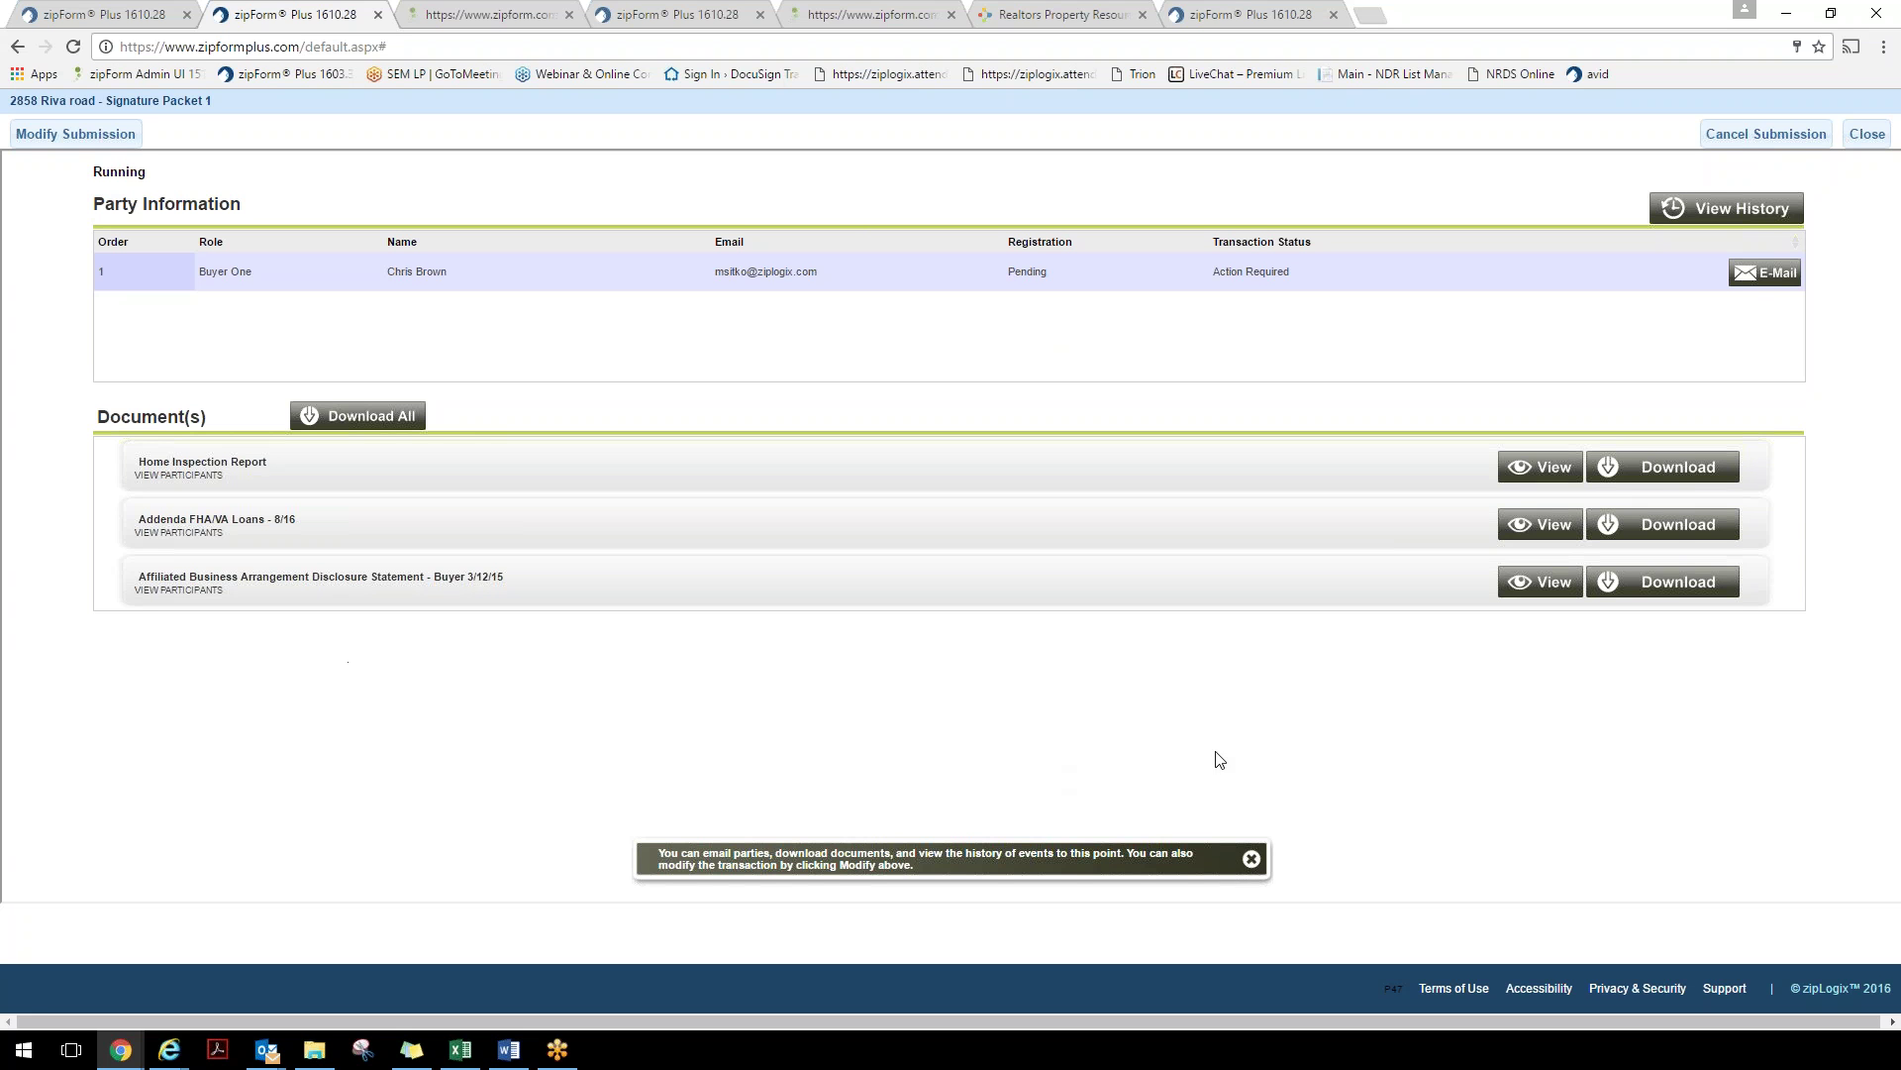
Review the packet's audit history, including the Email Sent signing link, then return to Transactions
left_click(1728, 212)
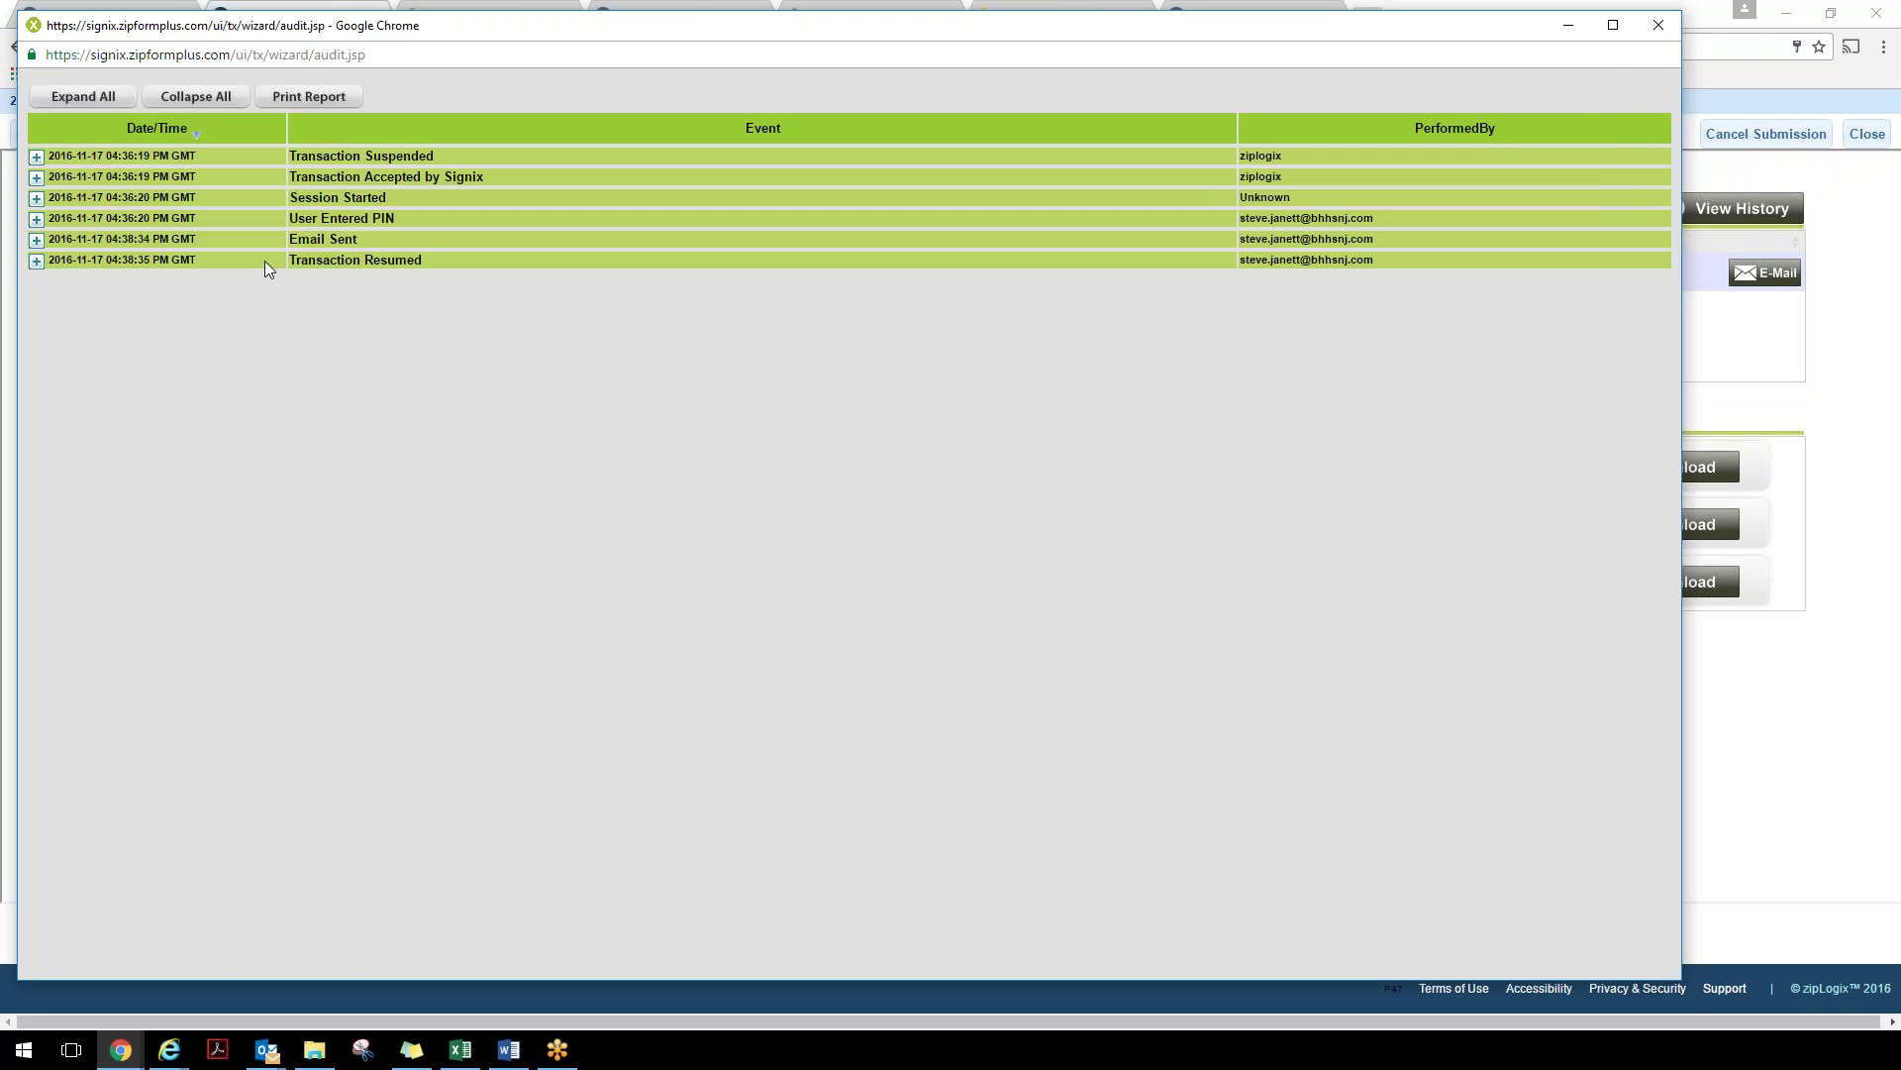
left_click(37, 240)
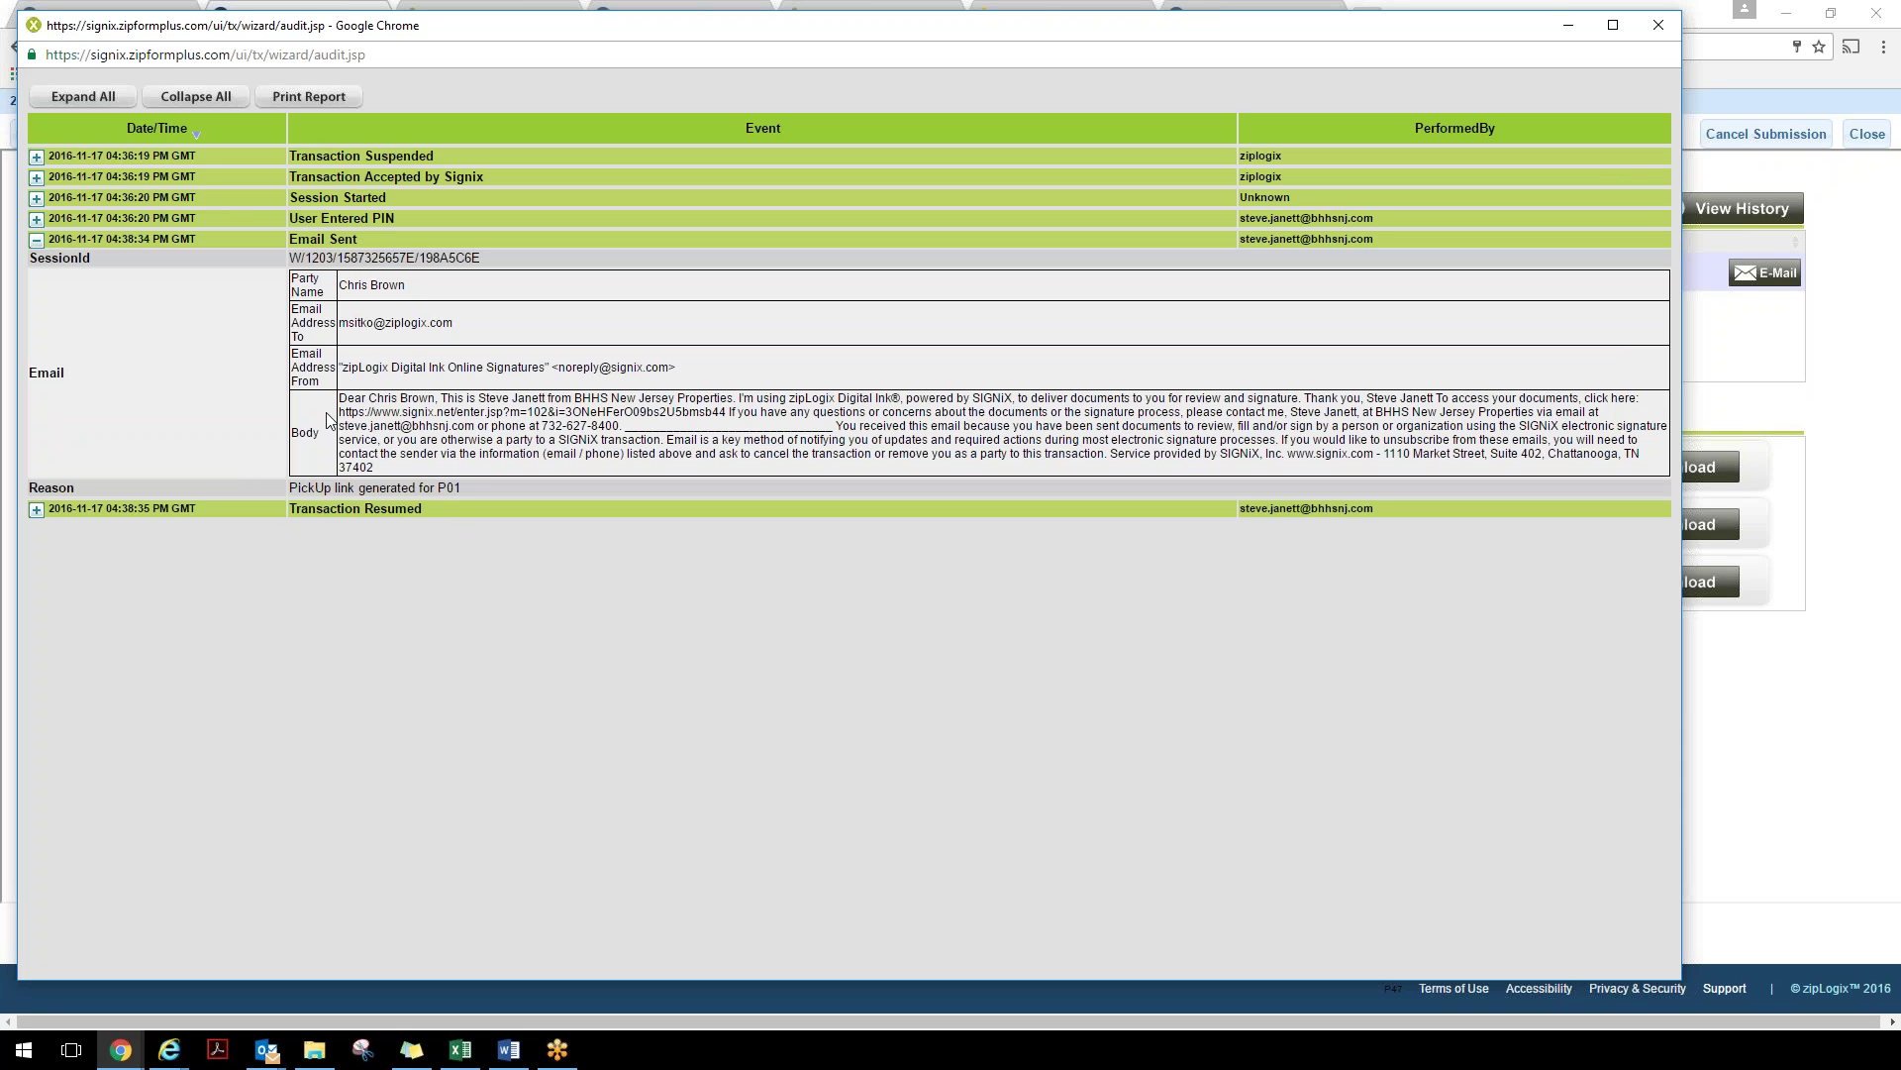
left_click_drag(338, 412, 725, 417)
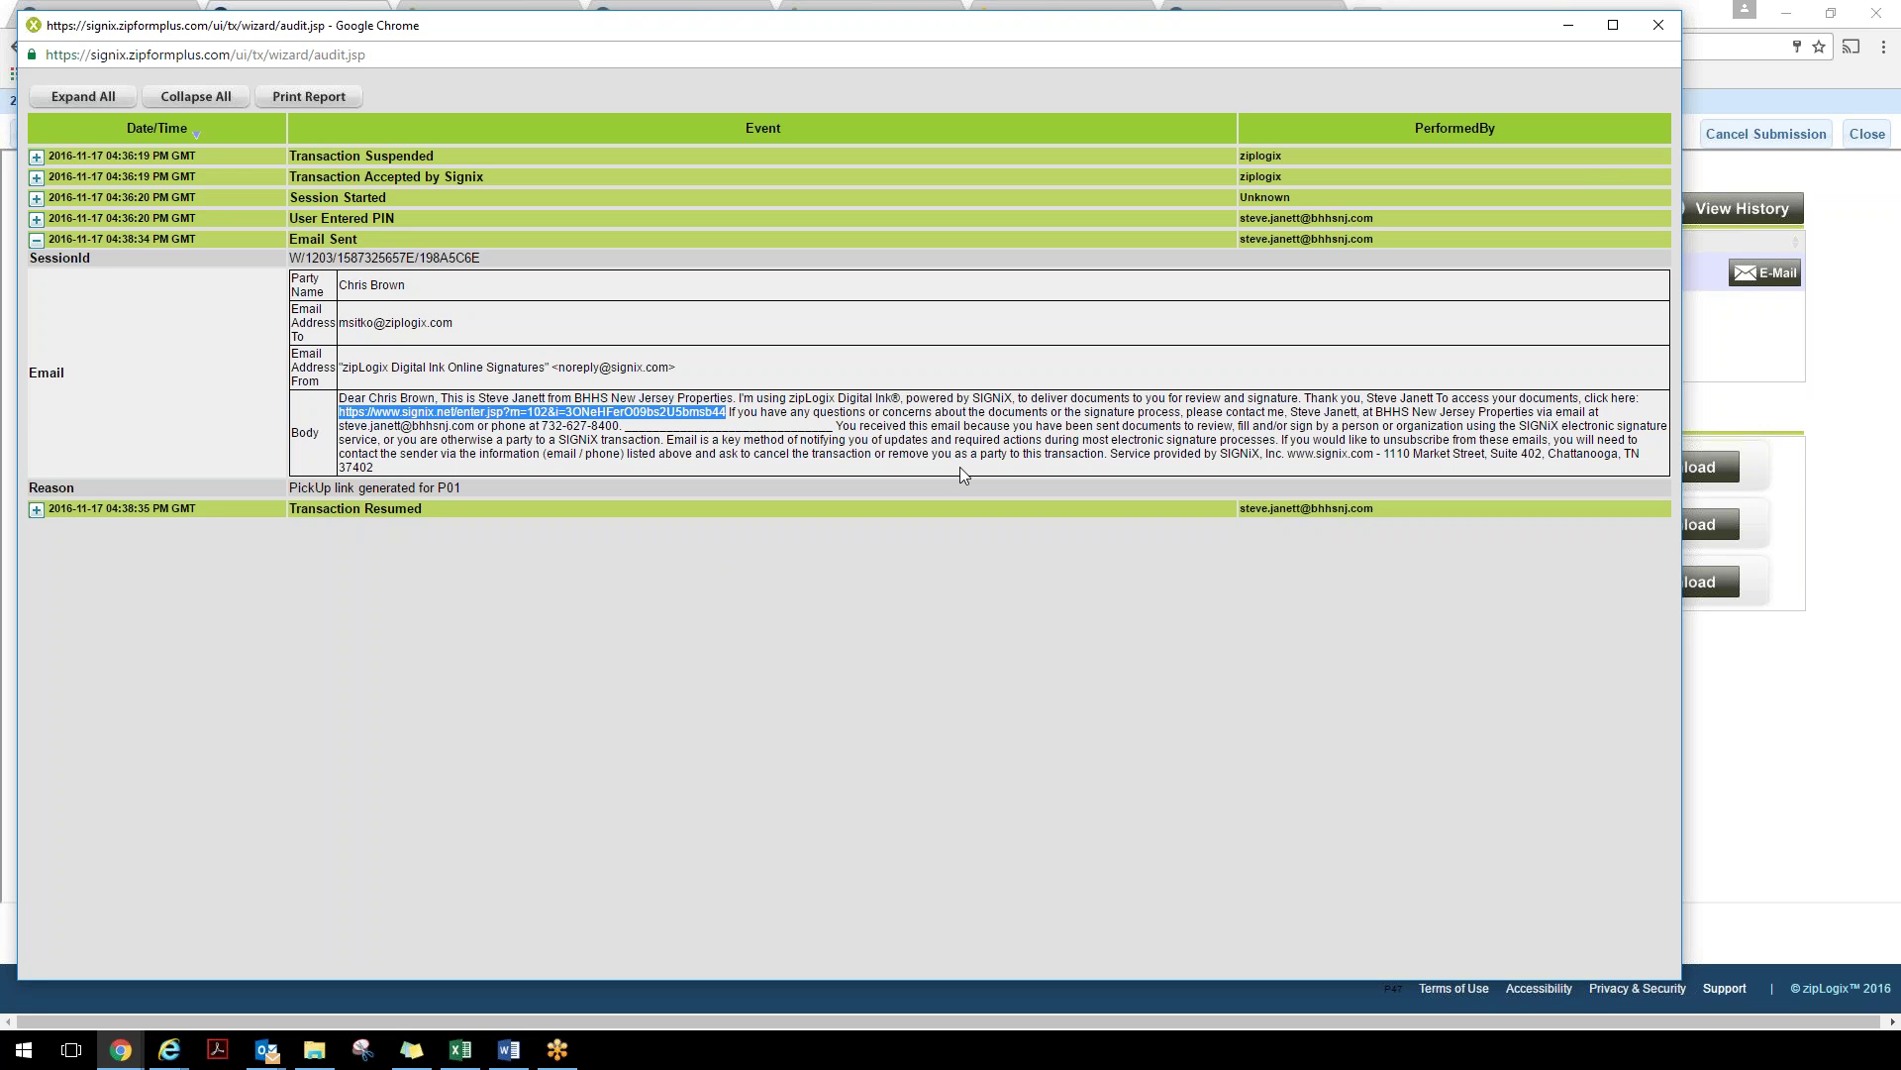
left_click(1657, 26)
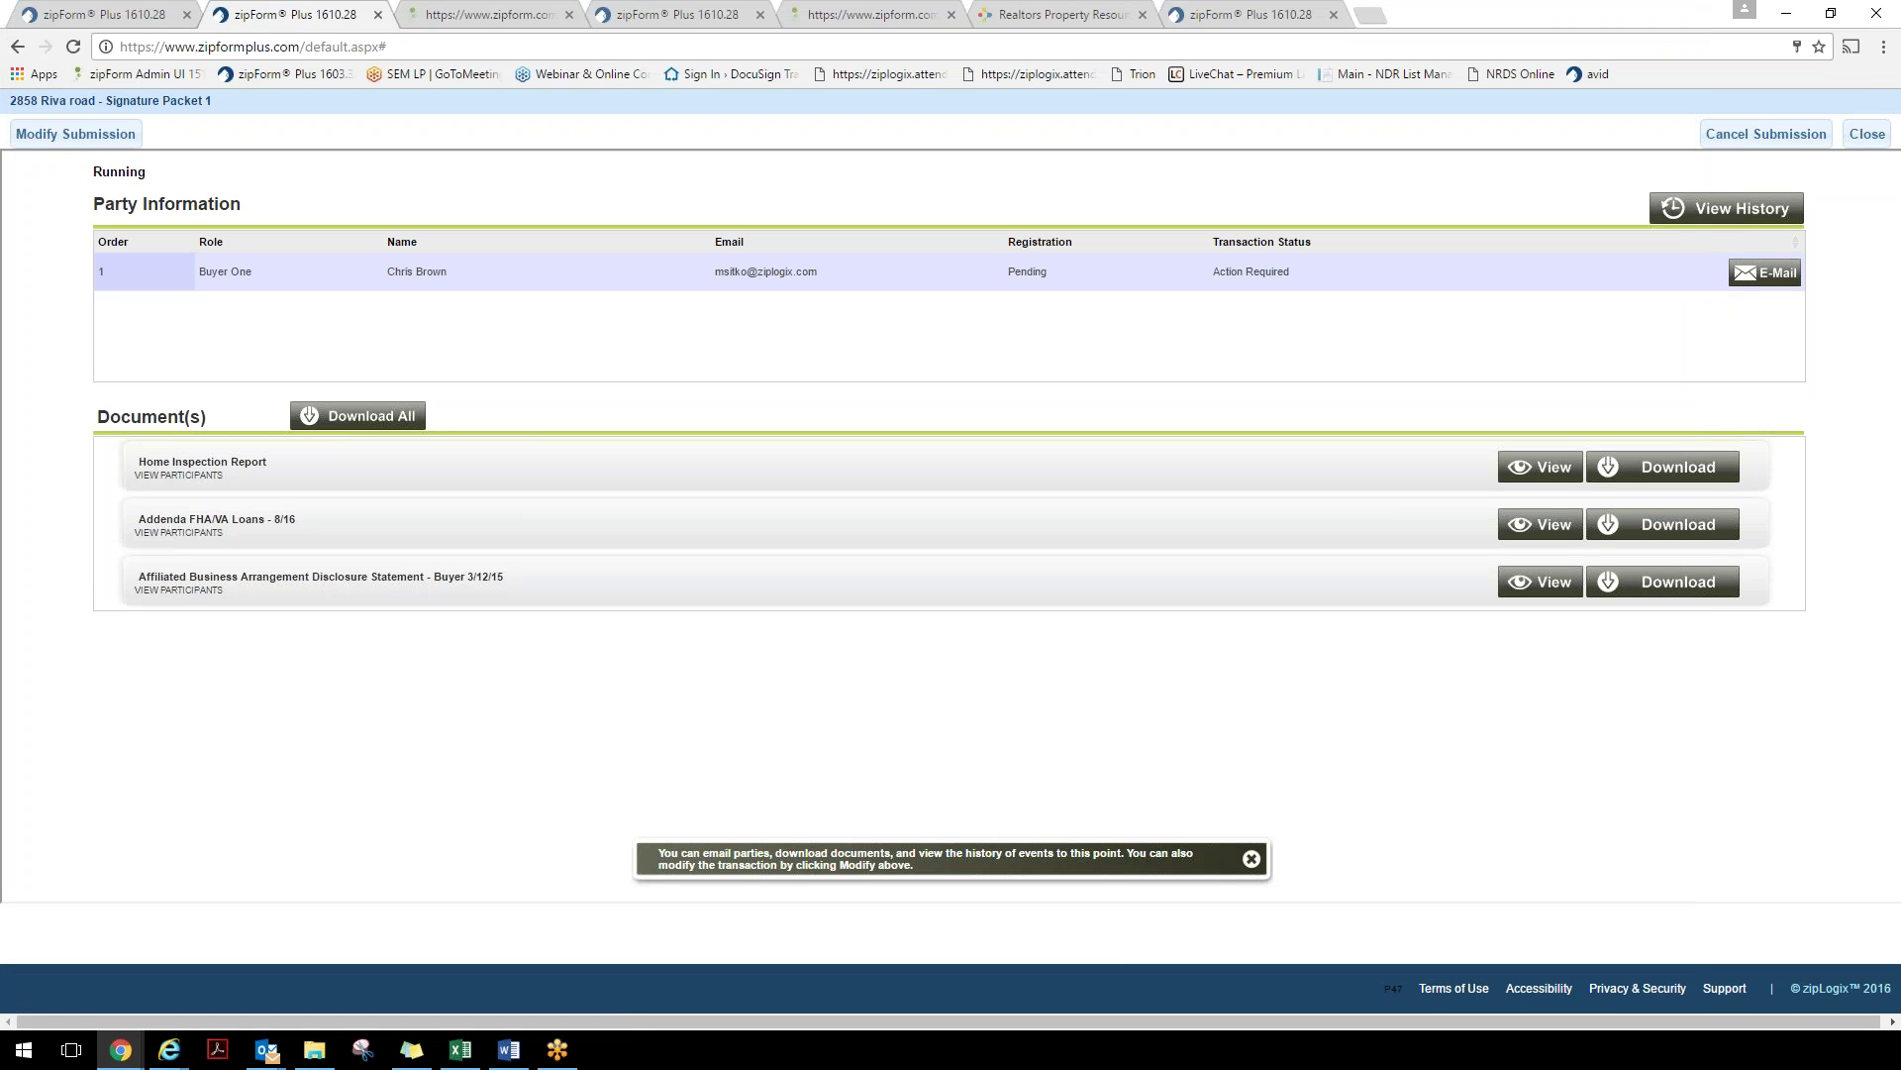
left_click(1867, 134)
left_click(99, 176)
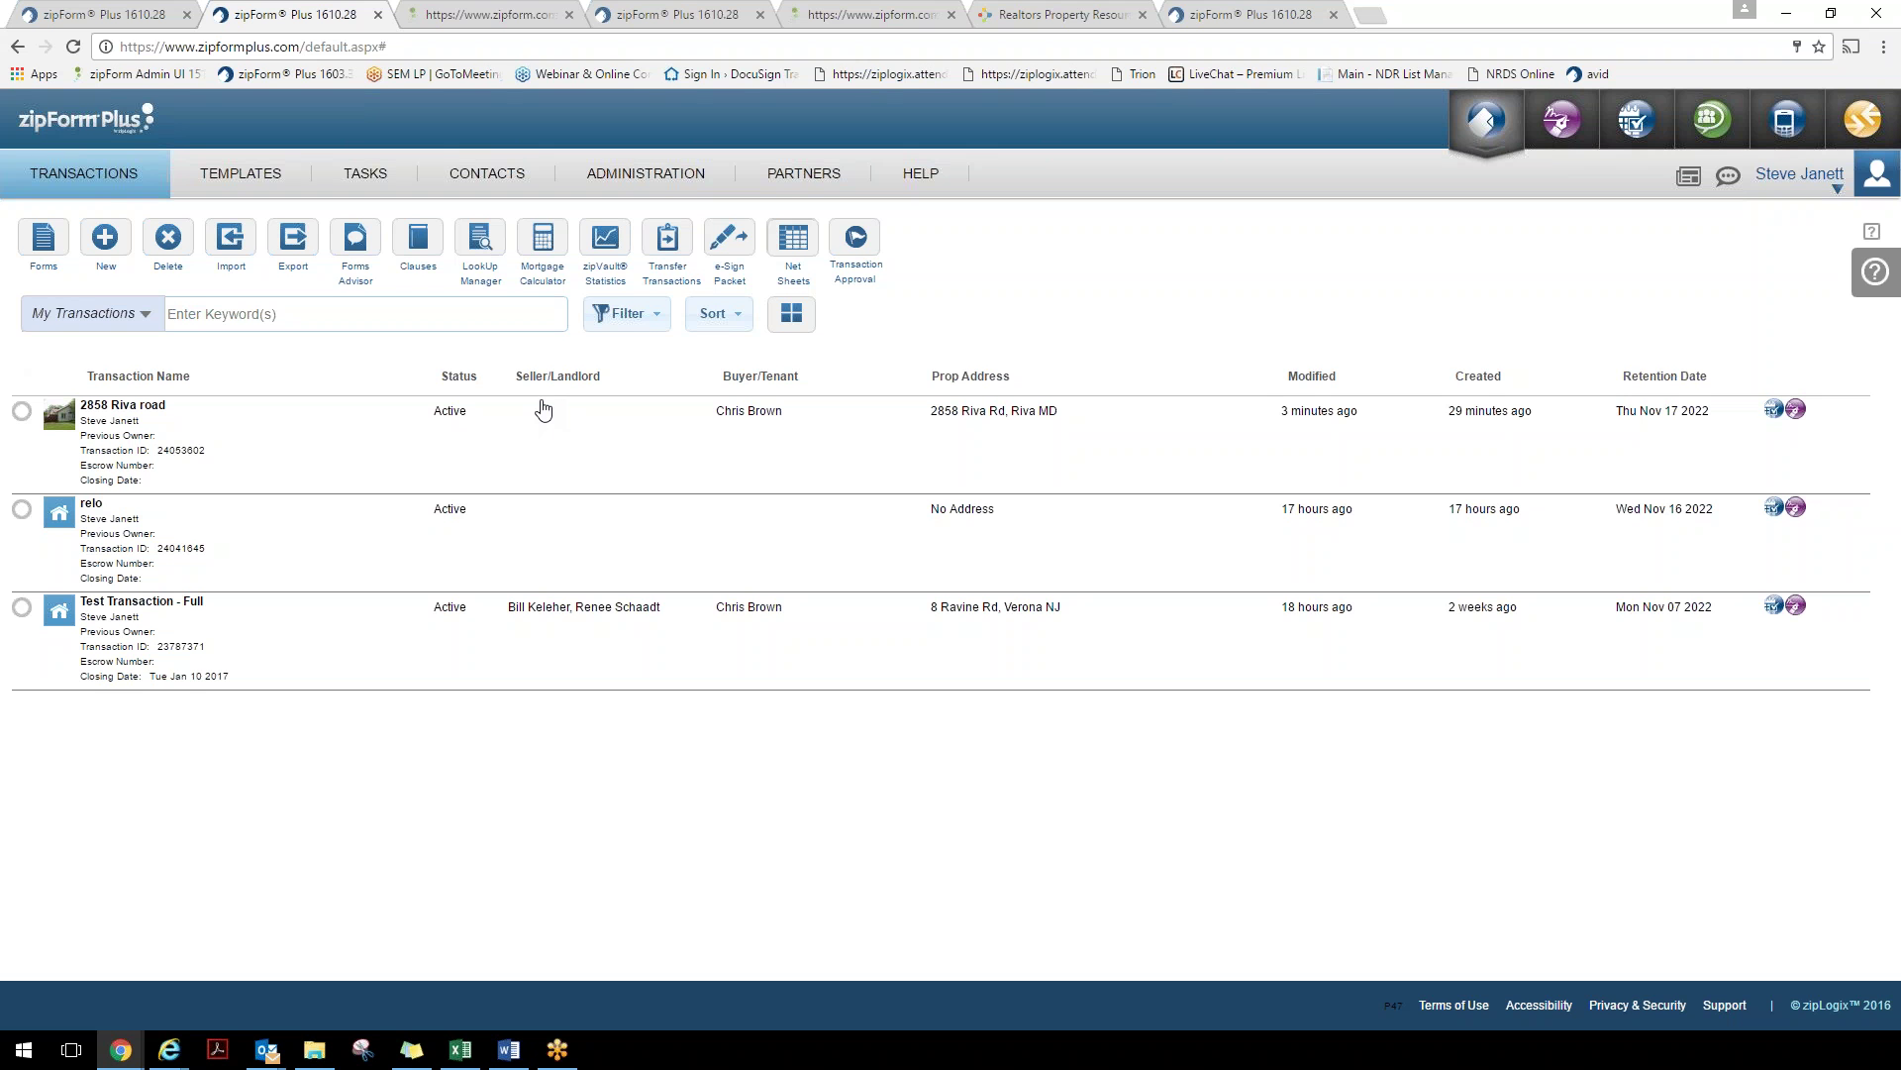
Open the 'Your documents are ready to review' email and follow its signix.net signing link
left_click(266, 1049)
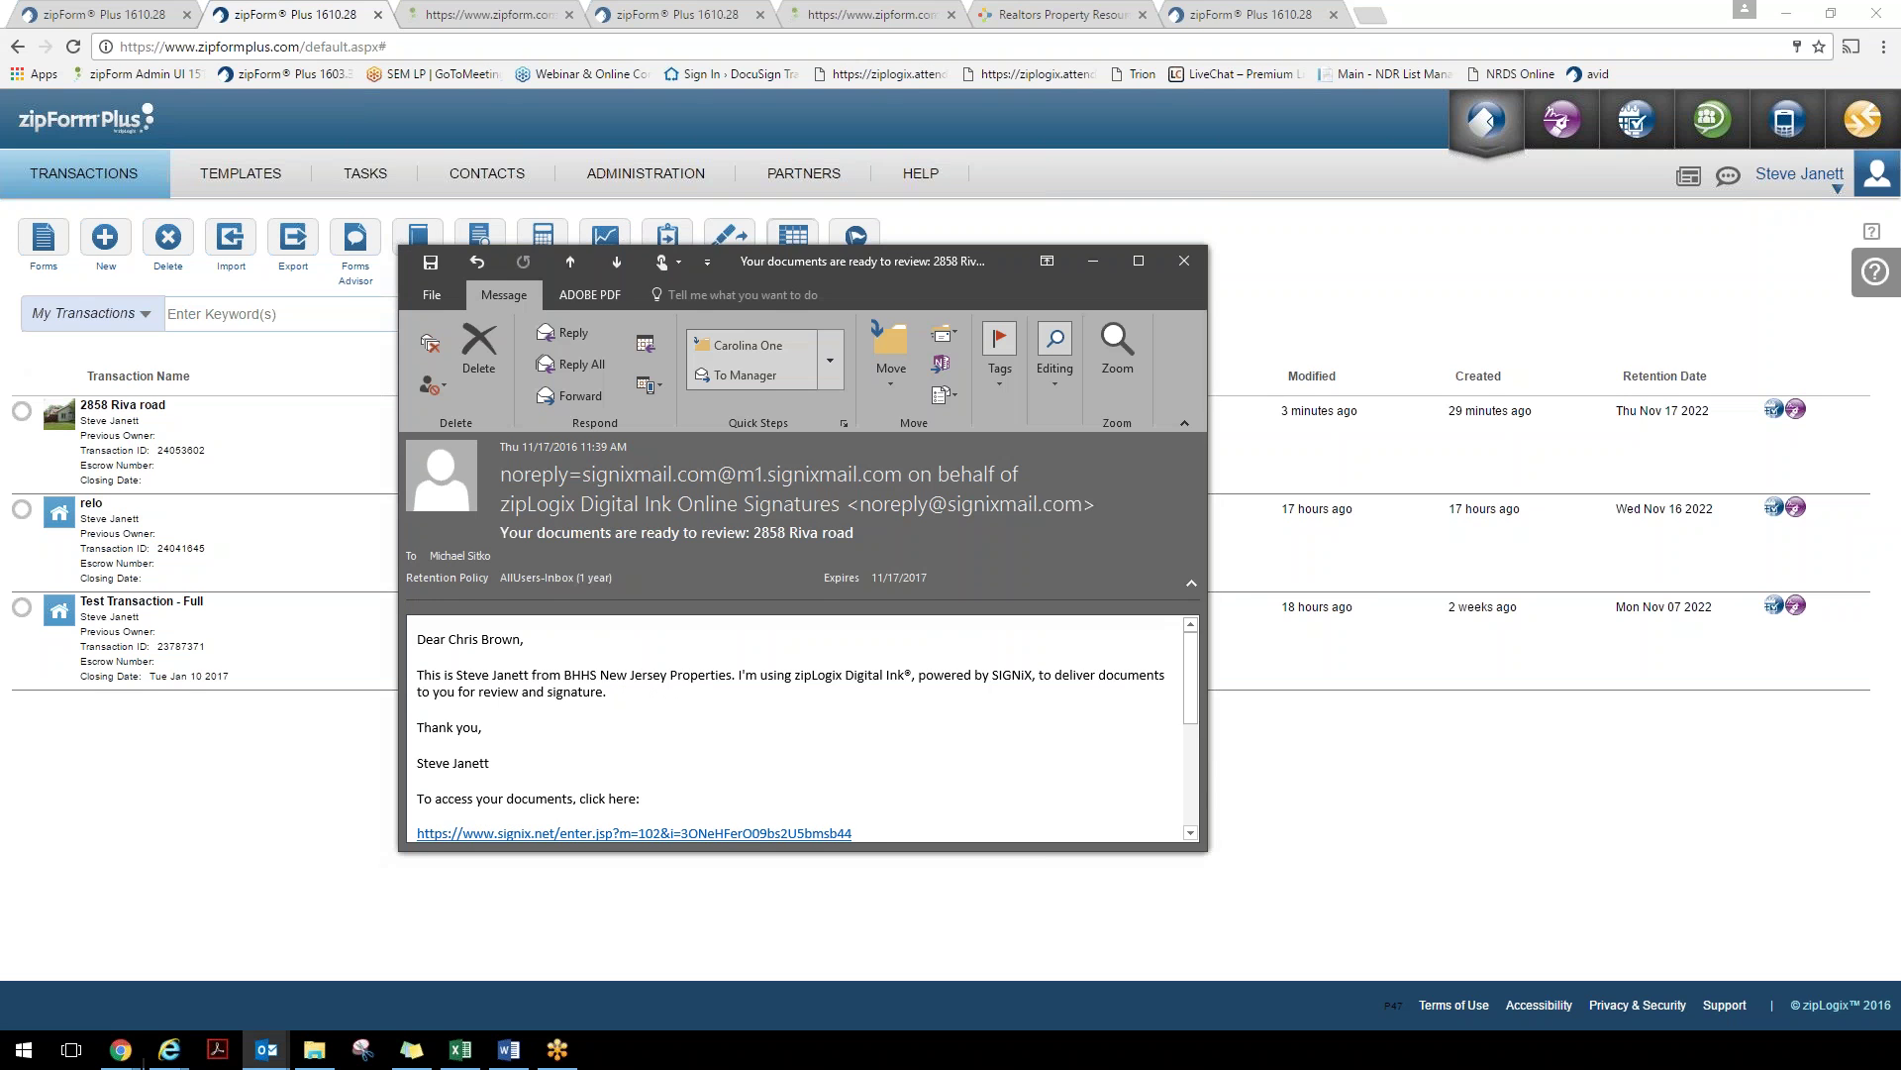
left_click_drag(935, 272, 971, 228)
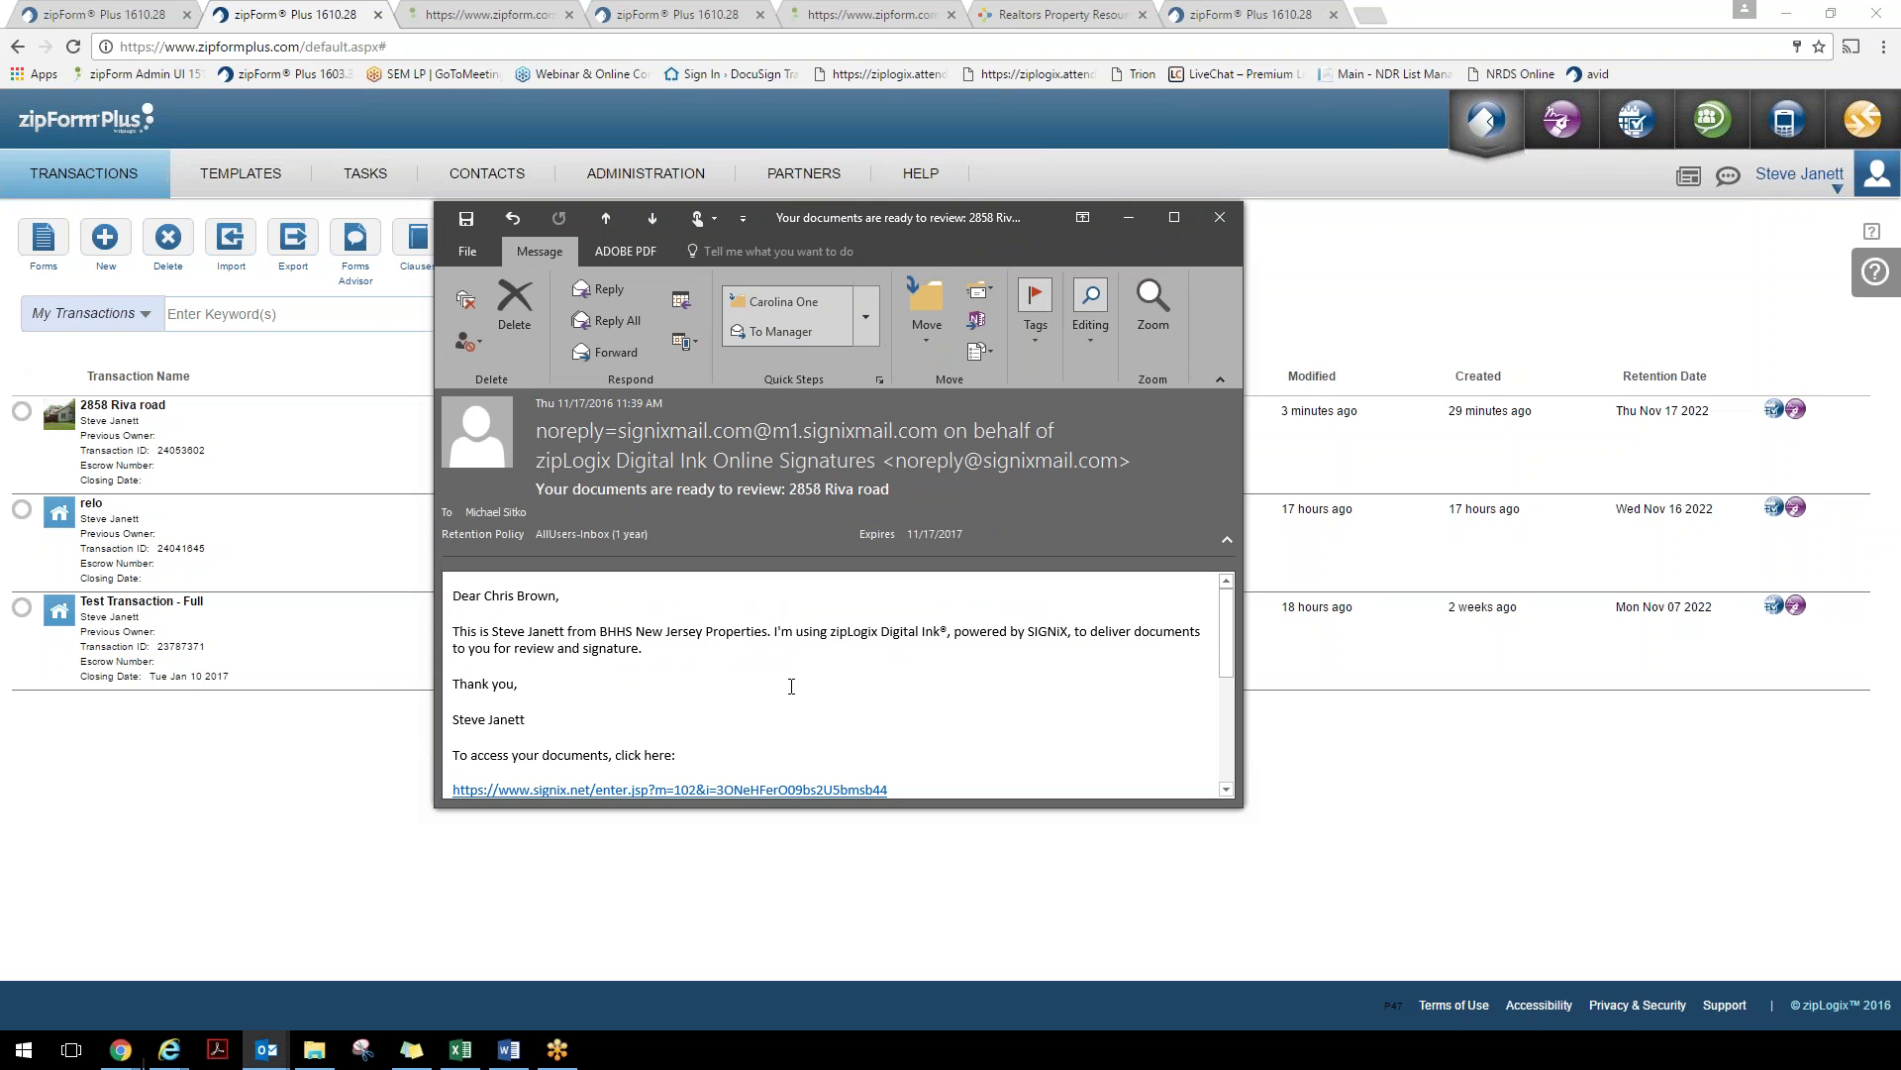
scroll(787, 679, "down", 2)
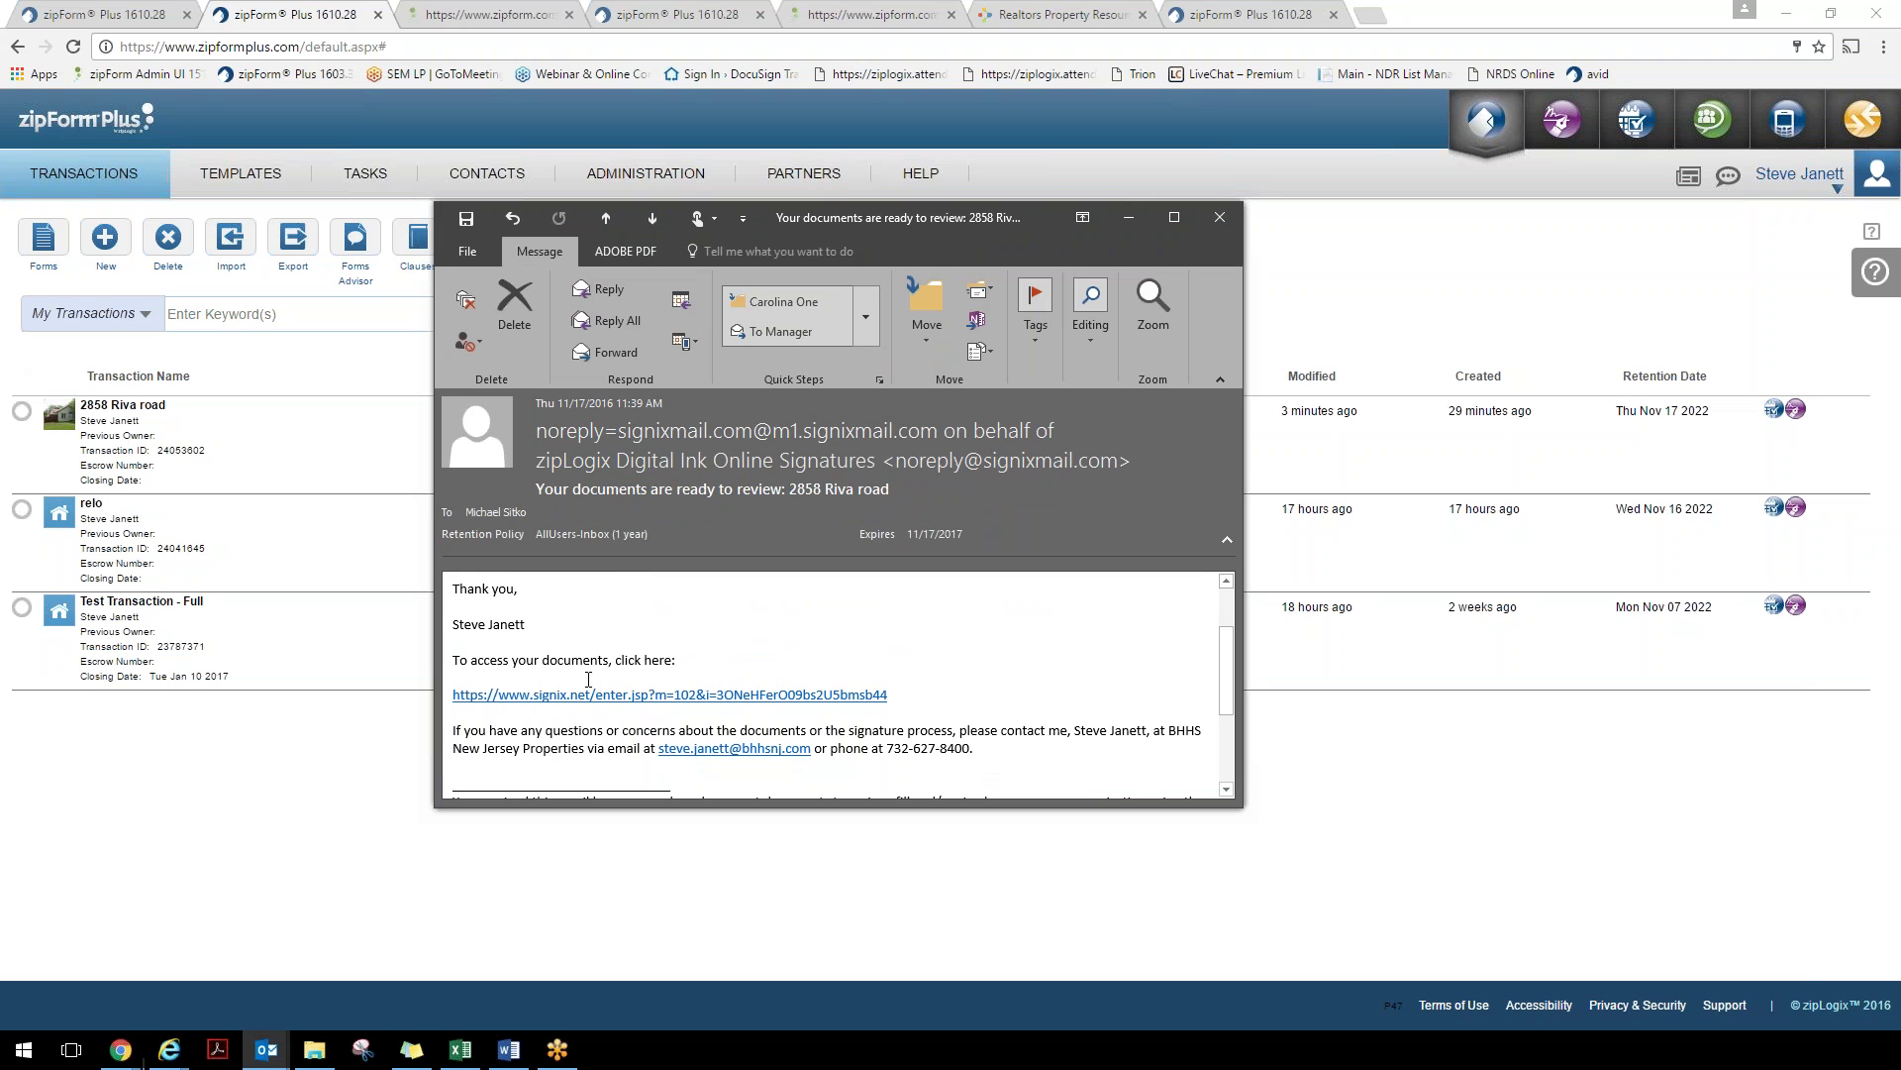
left_click(590, 696)
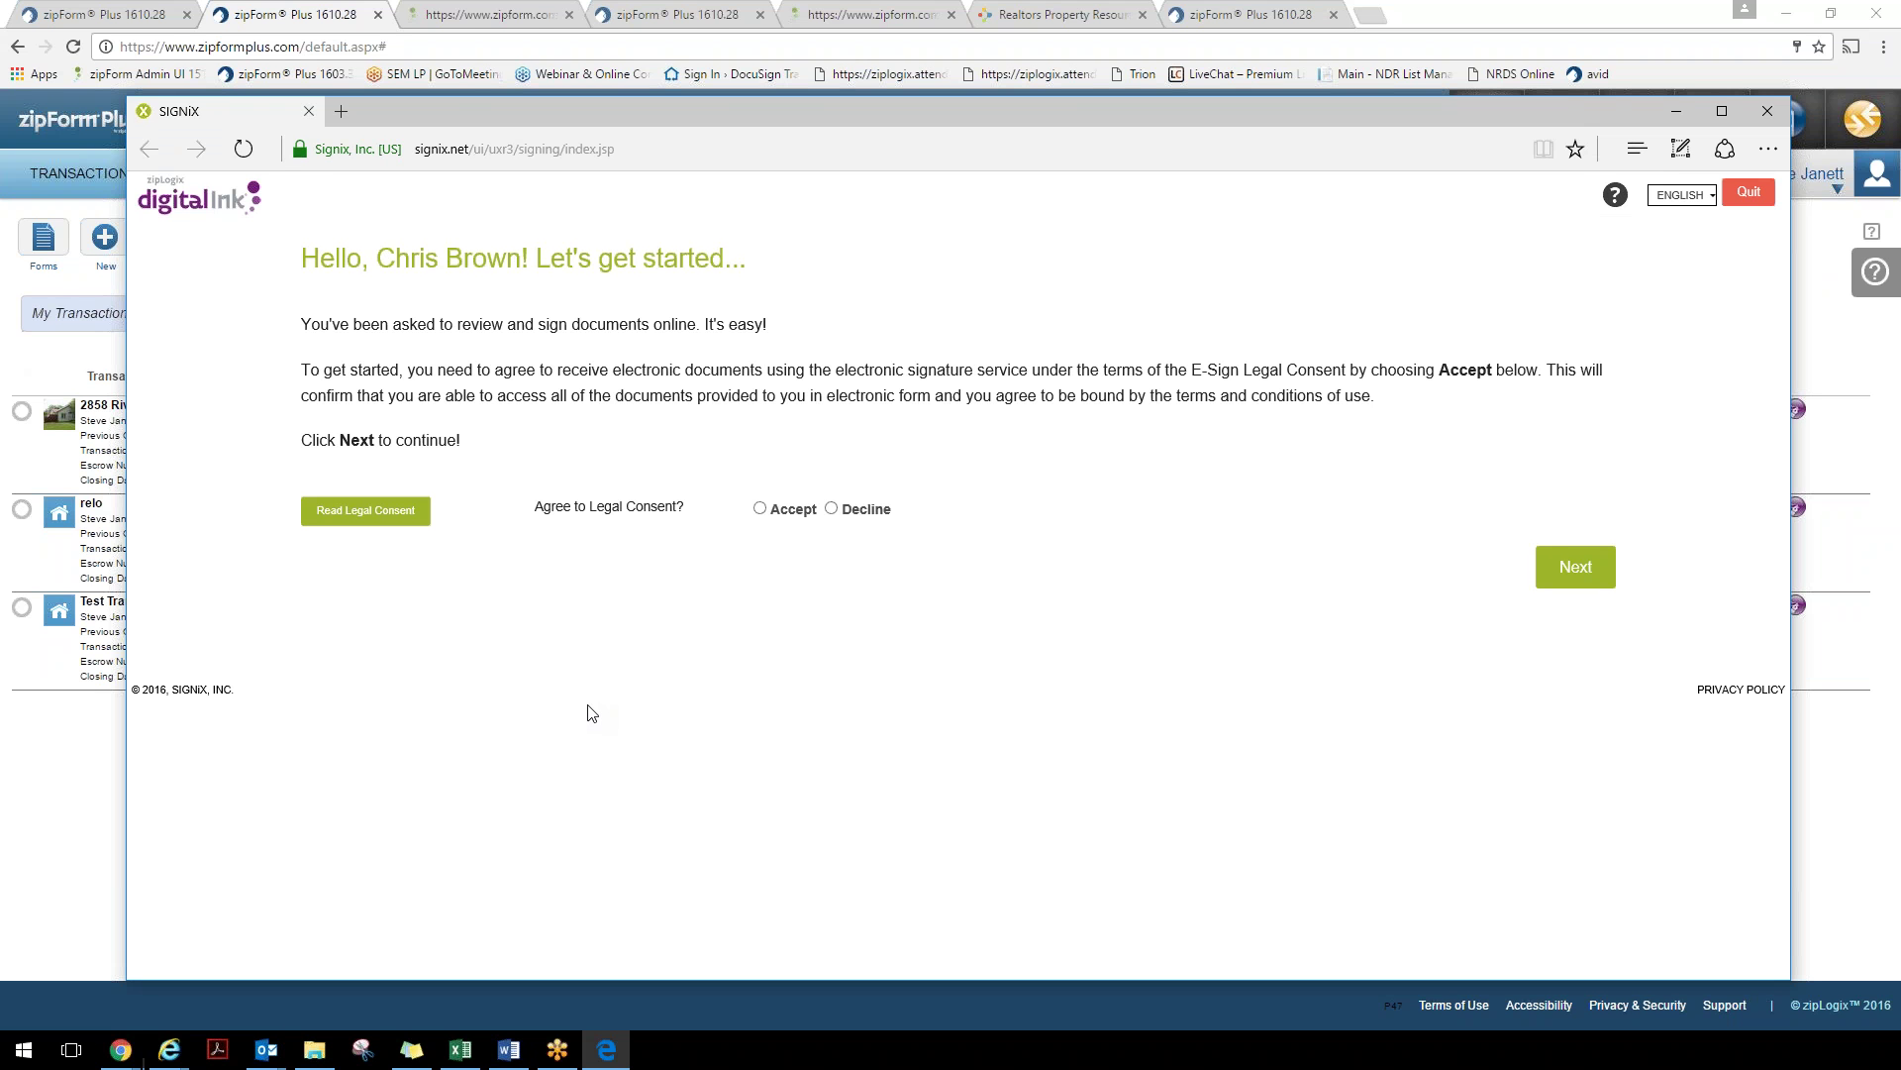
Accept the legal consent and continue to the Create Your Signature page
left_click(759, 508)
left_click(1579, 572)
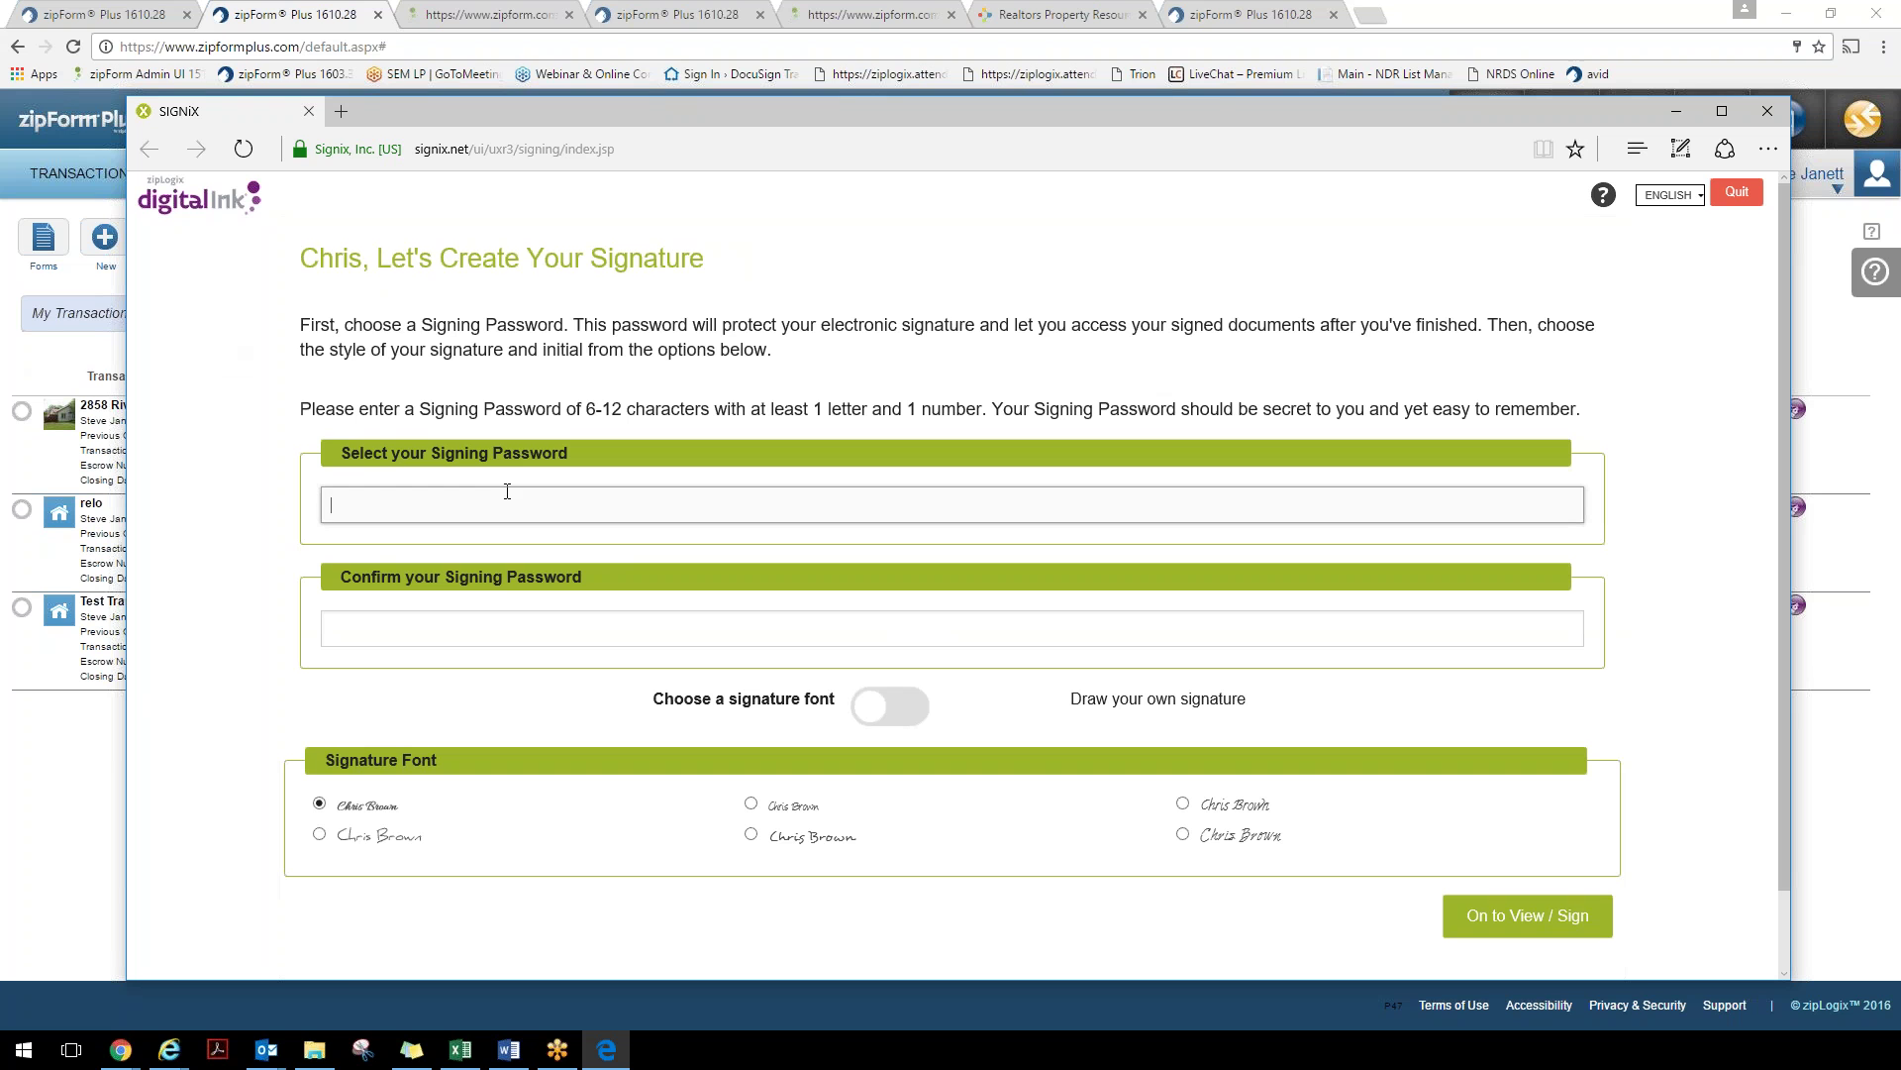
Enter a nine-character signing password and retype it in the confirmation field
type("•••••••••")
key("Tab")
type("•••••••••")
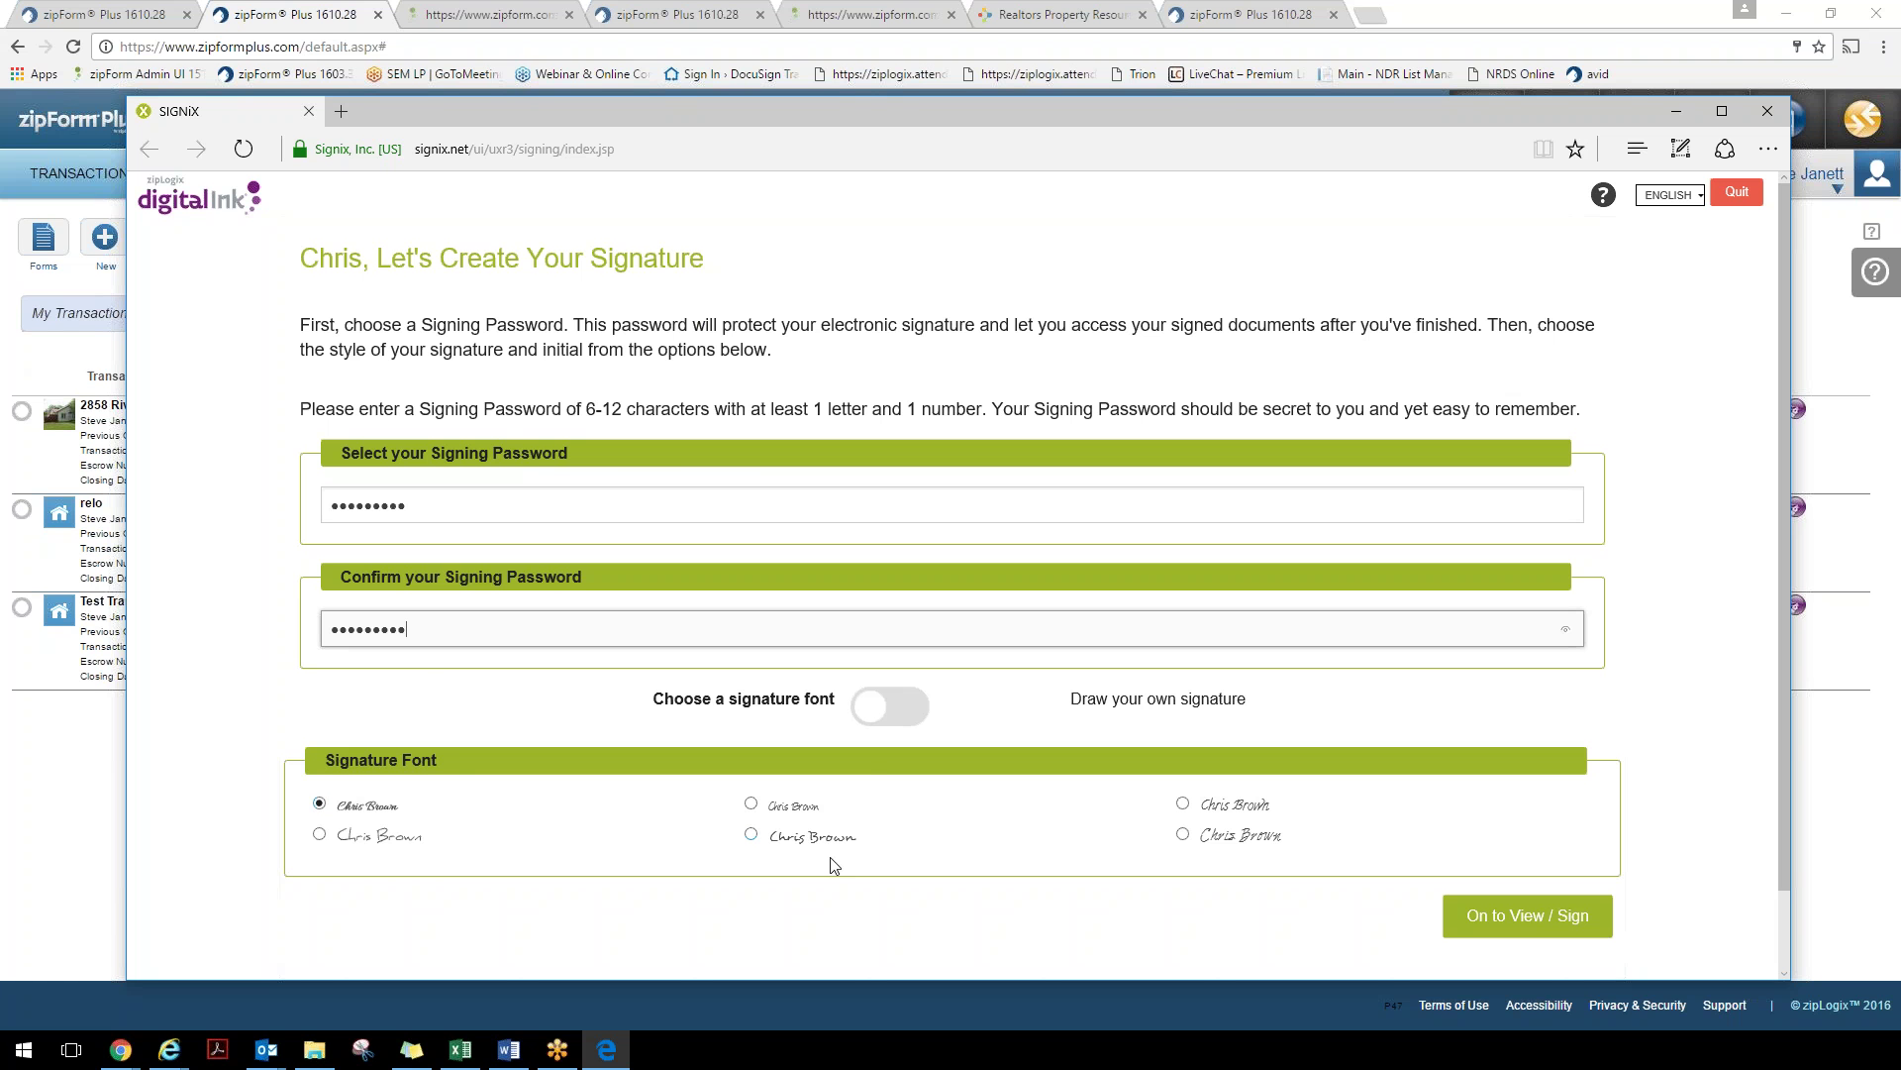
Try a hand-drawn signature, clearing the first attempt and redrawing it
left_click(885, 705)
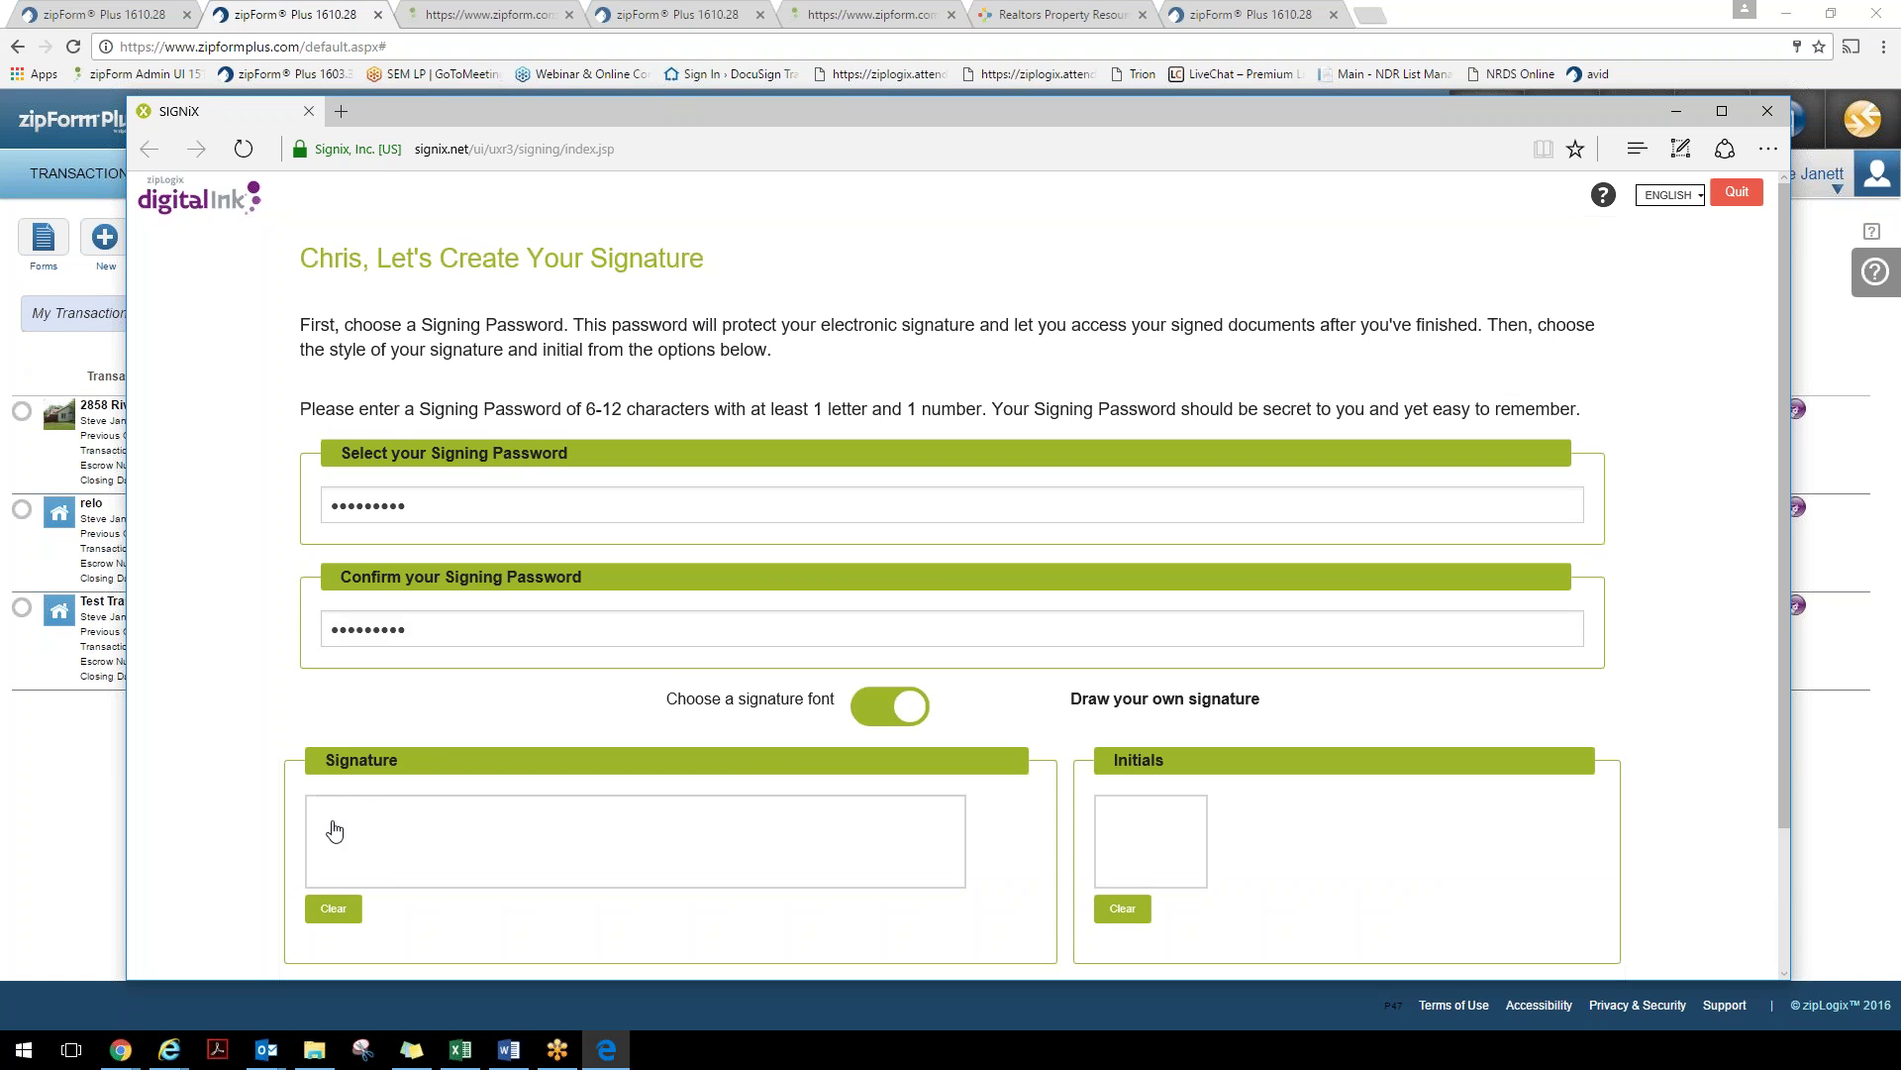
left_click_drag(333, 826, 338, 855)
left_click(334, 908)
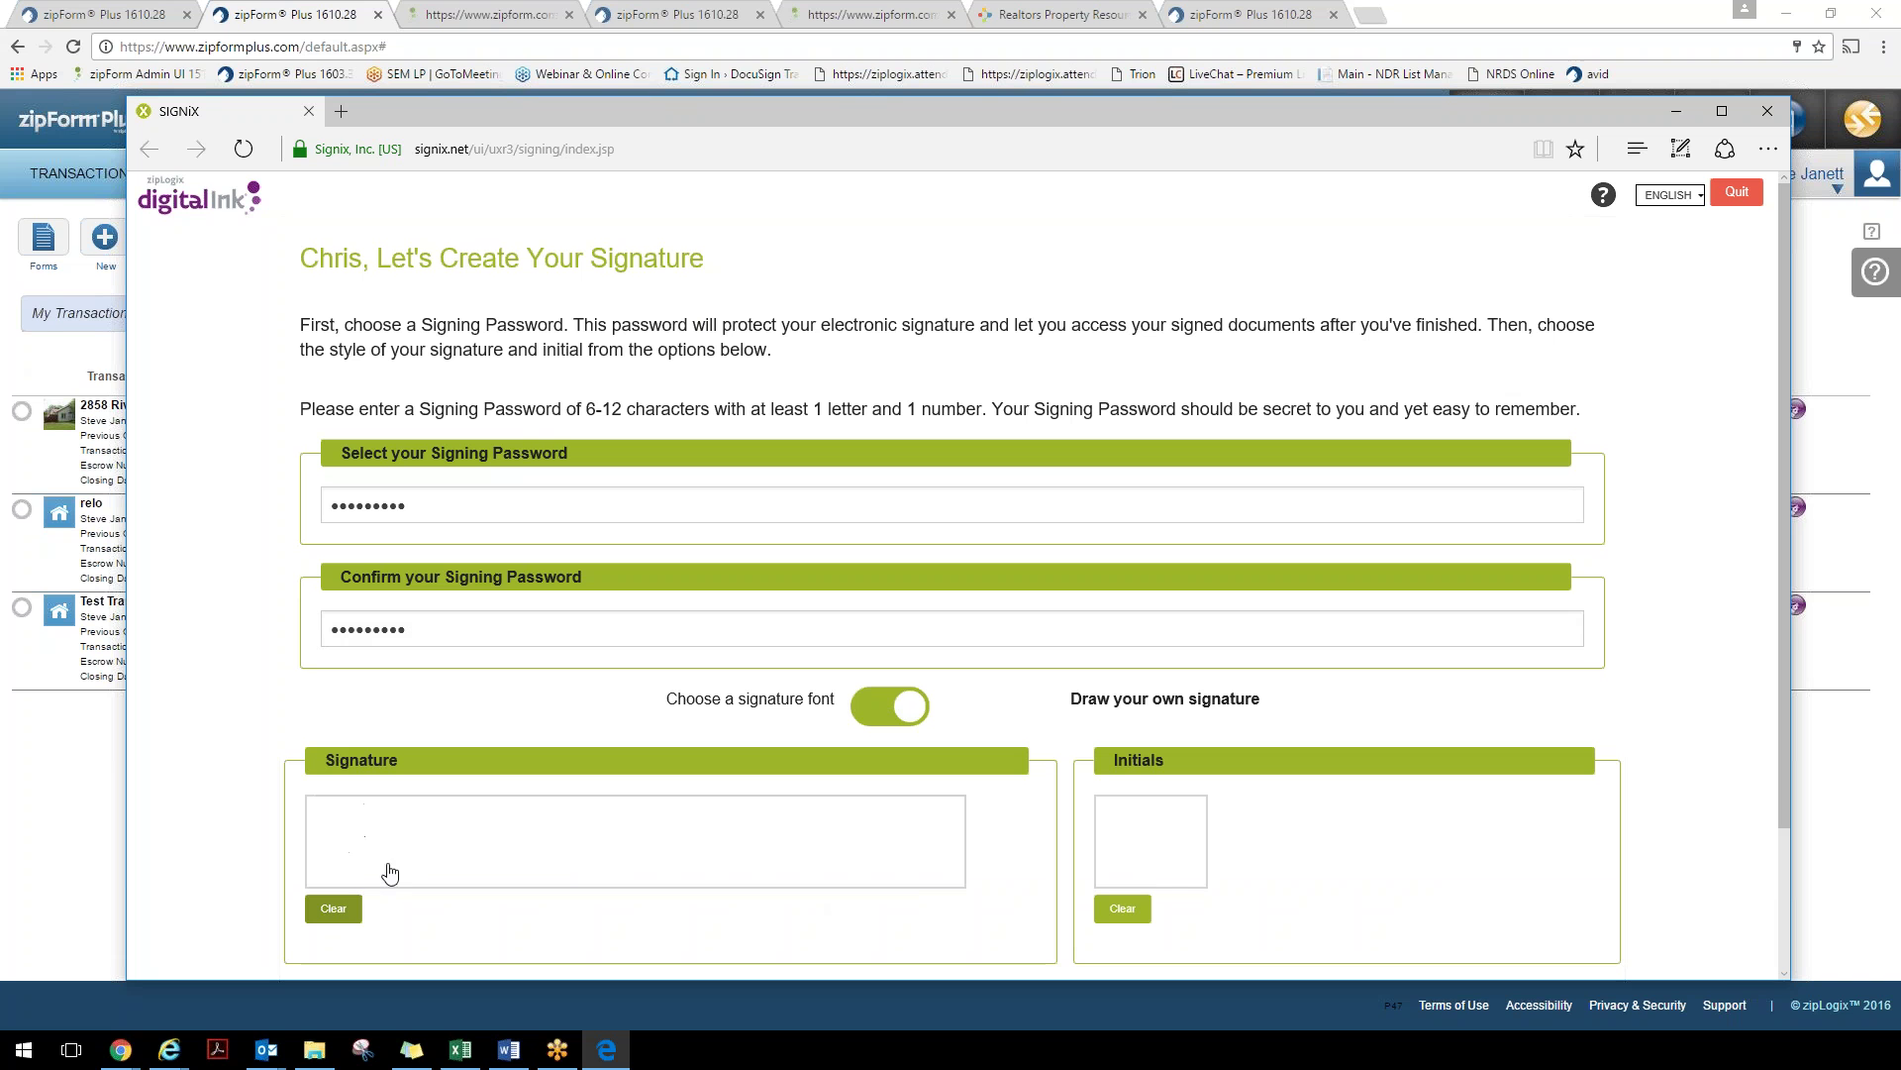
mouse_move(388, 830)
left_mouse_down()
mouse_move(380, 860)
mouse_move(500, 865)
mouse_move(489, 828)
mouse_move(500, 863)
mouse_move(534, 861)
mouse_move(479, 876)
left_mouse_up()
left_click(394, 821)
left_click_drag(578, 864, 770, 864)
left_click(887, 850)
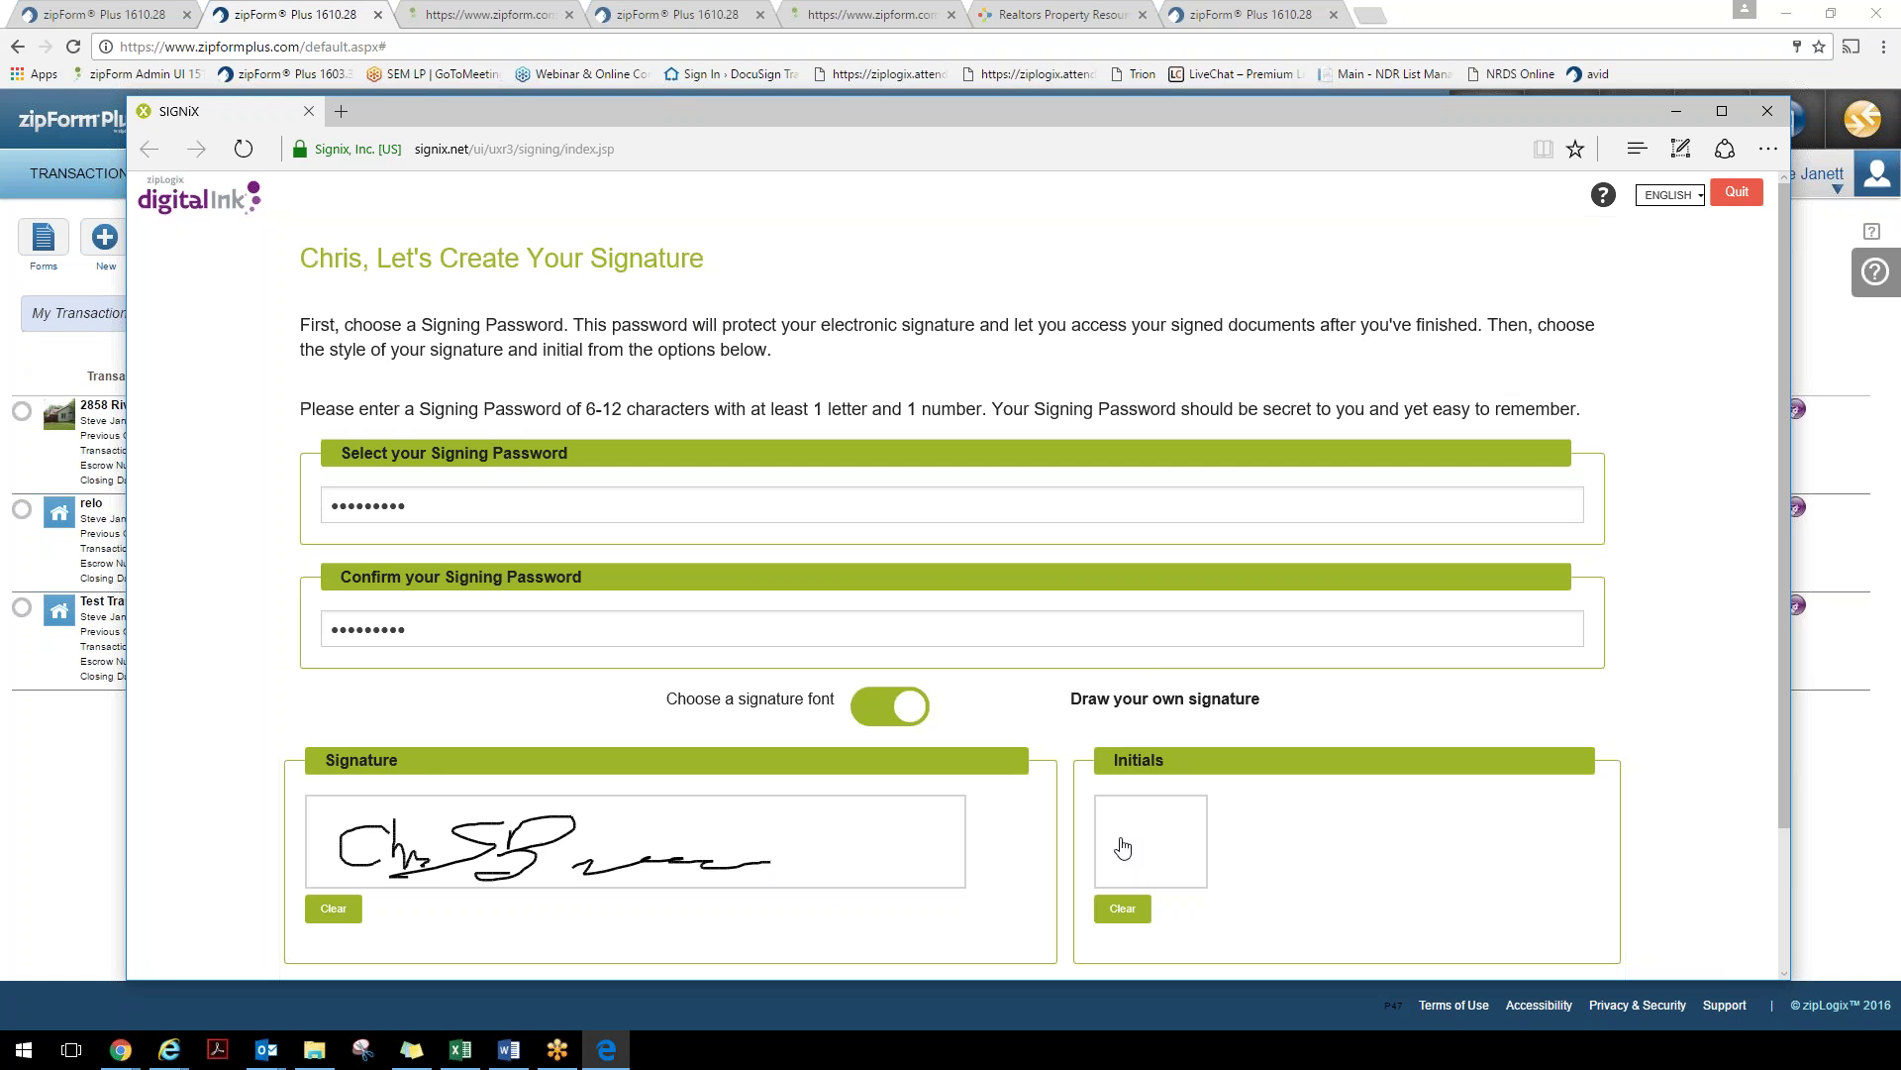
Choose the last cursive signature font instead and proceed to View / Sign
left_click(891, 712)
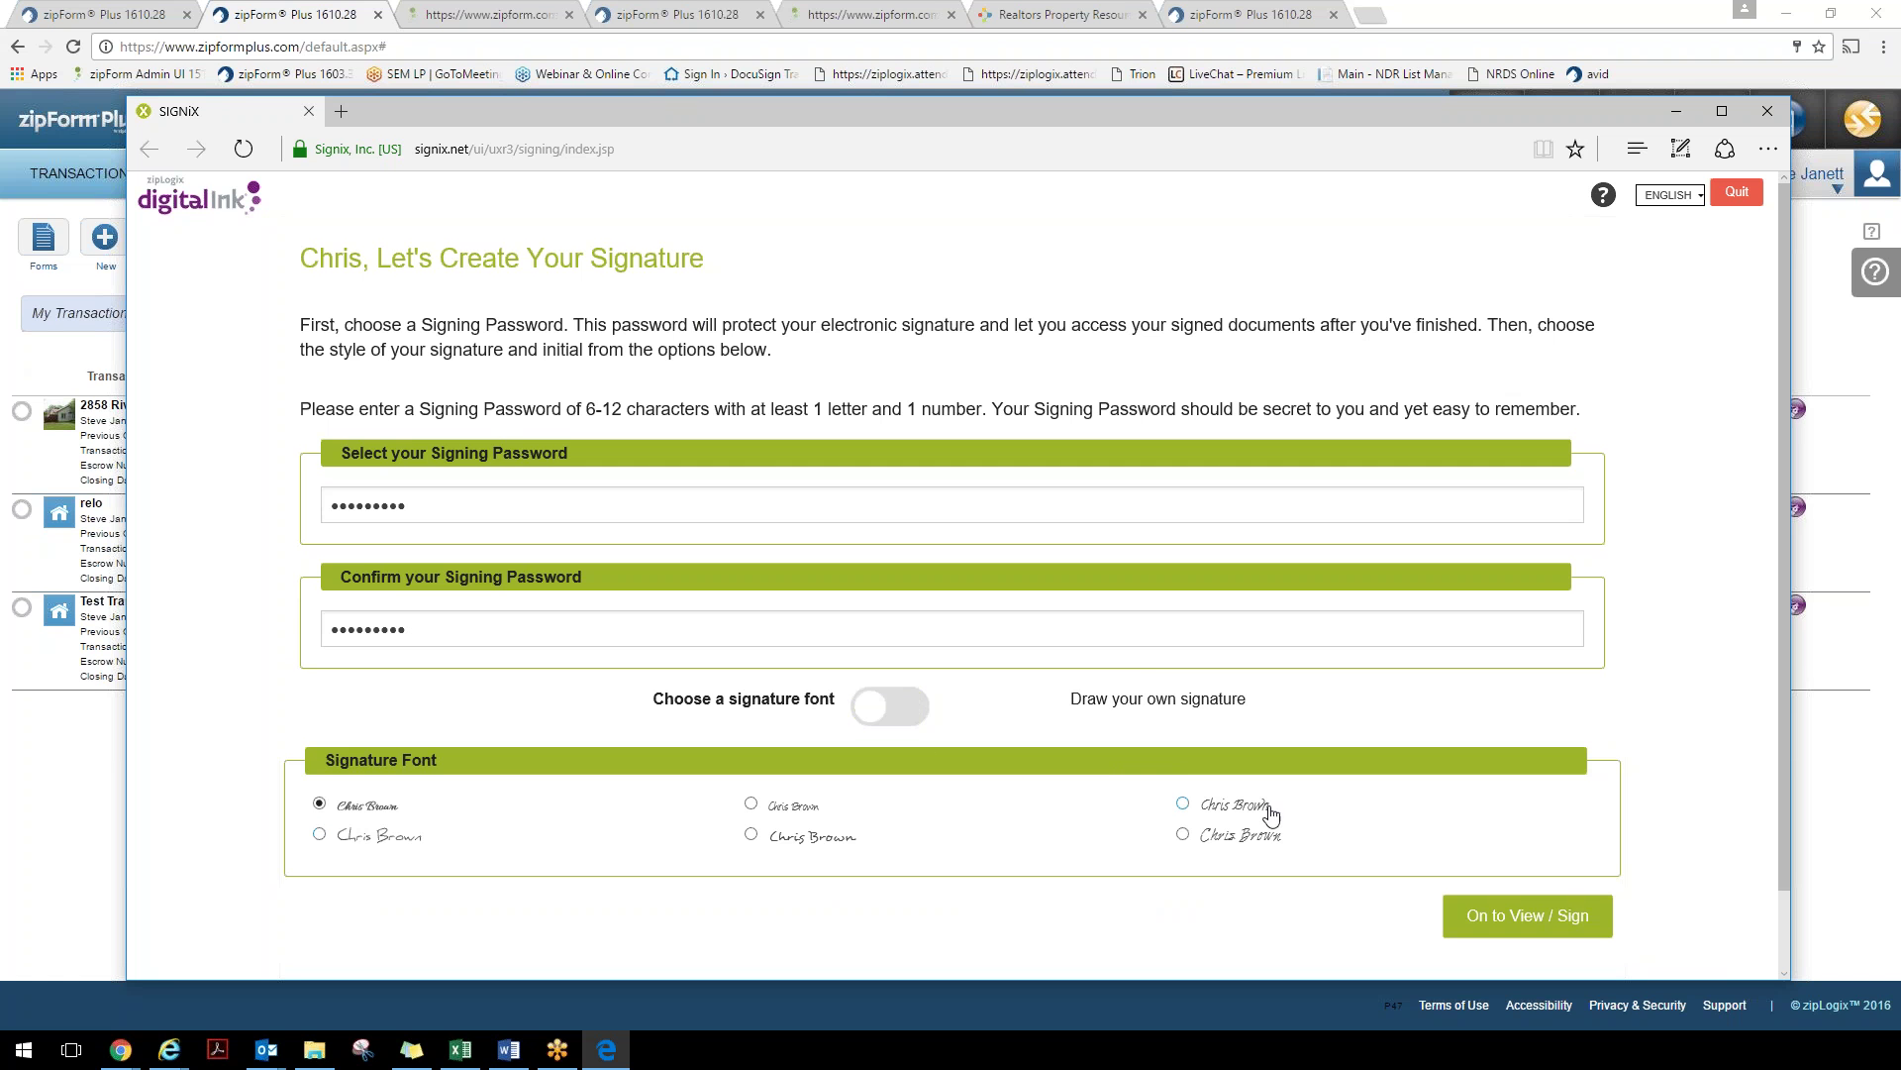
left_click(1184, 836)
left_click(1499, 926)
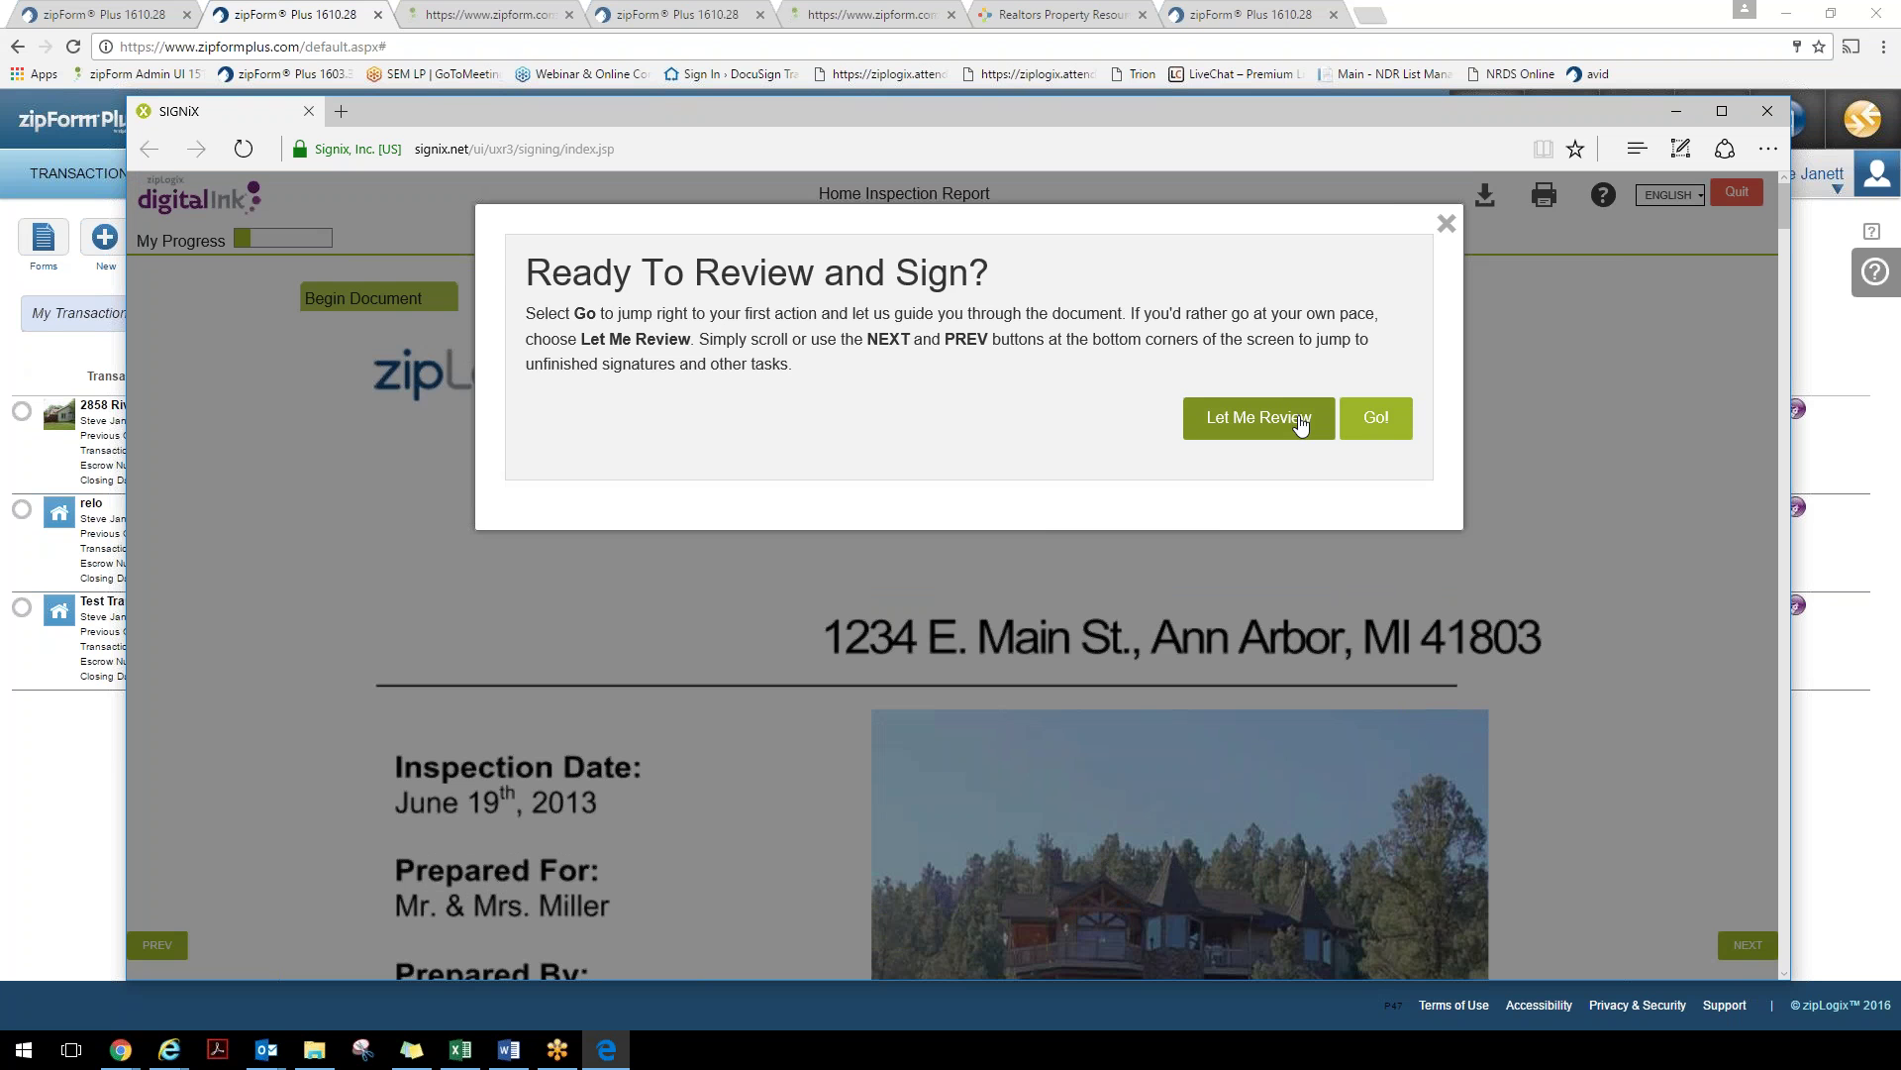
Initial the report and sign the report, witness page, addendum and disclosure buyer lines, then finish signing
left_click(1376, 417)
scroll(819, 562, "down", 1)
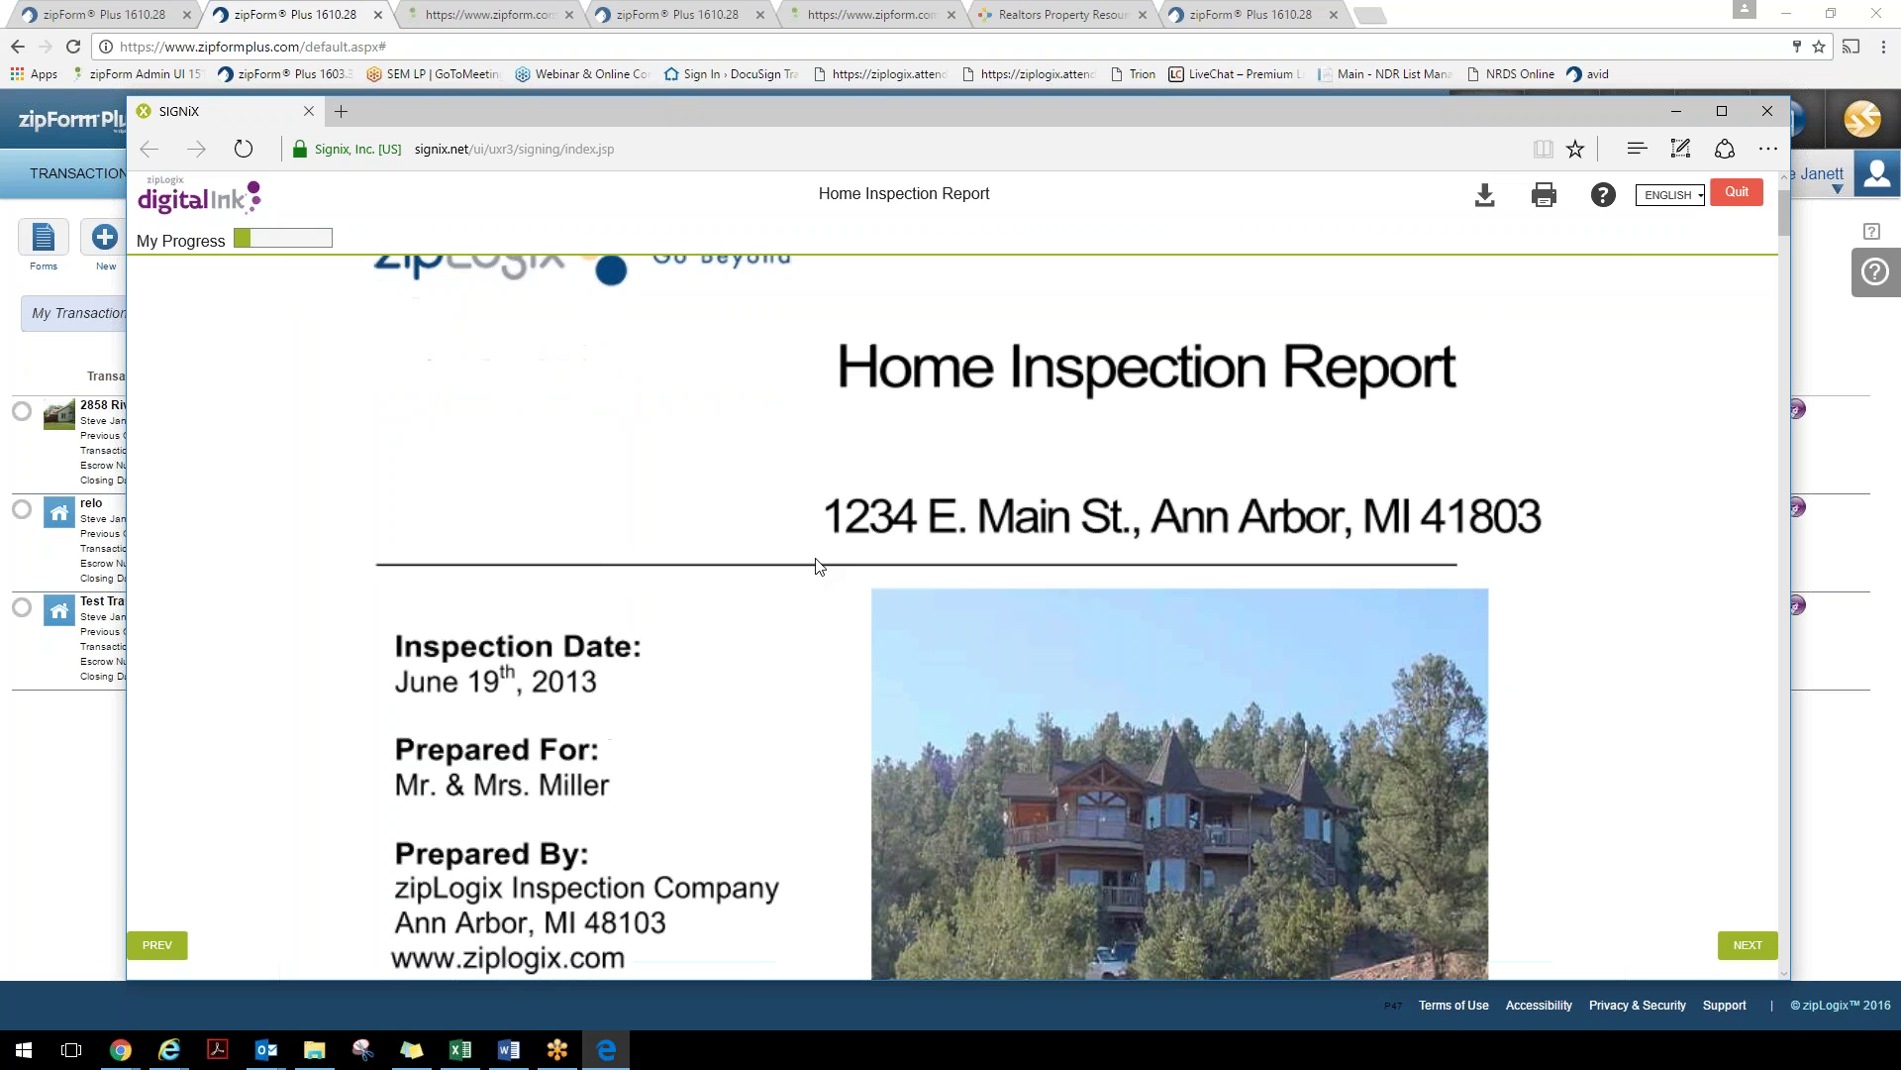
left_click(1748, 945)
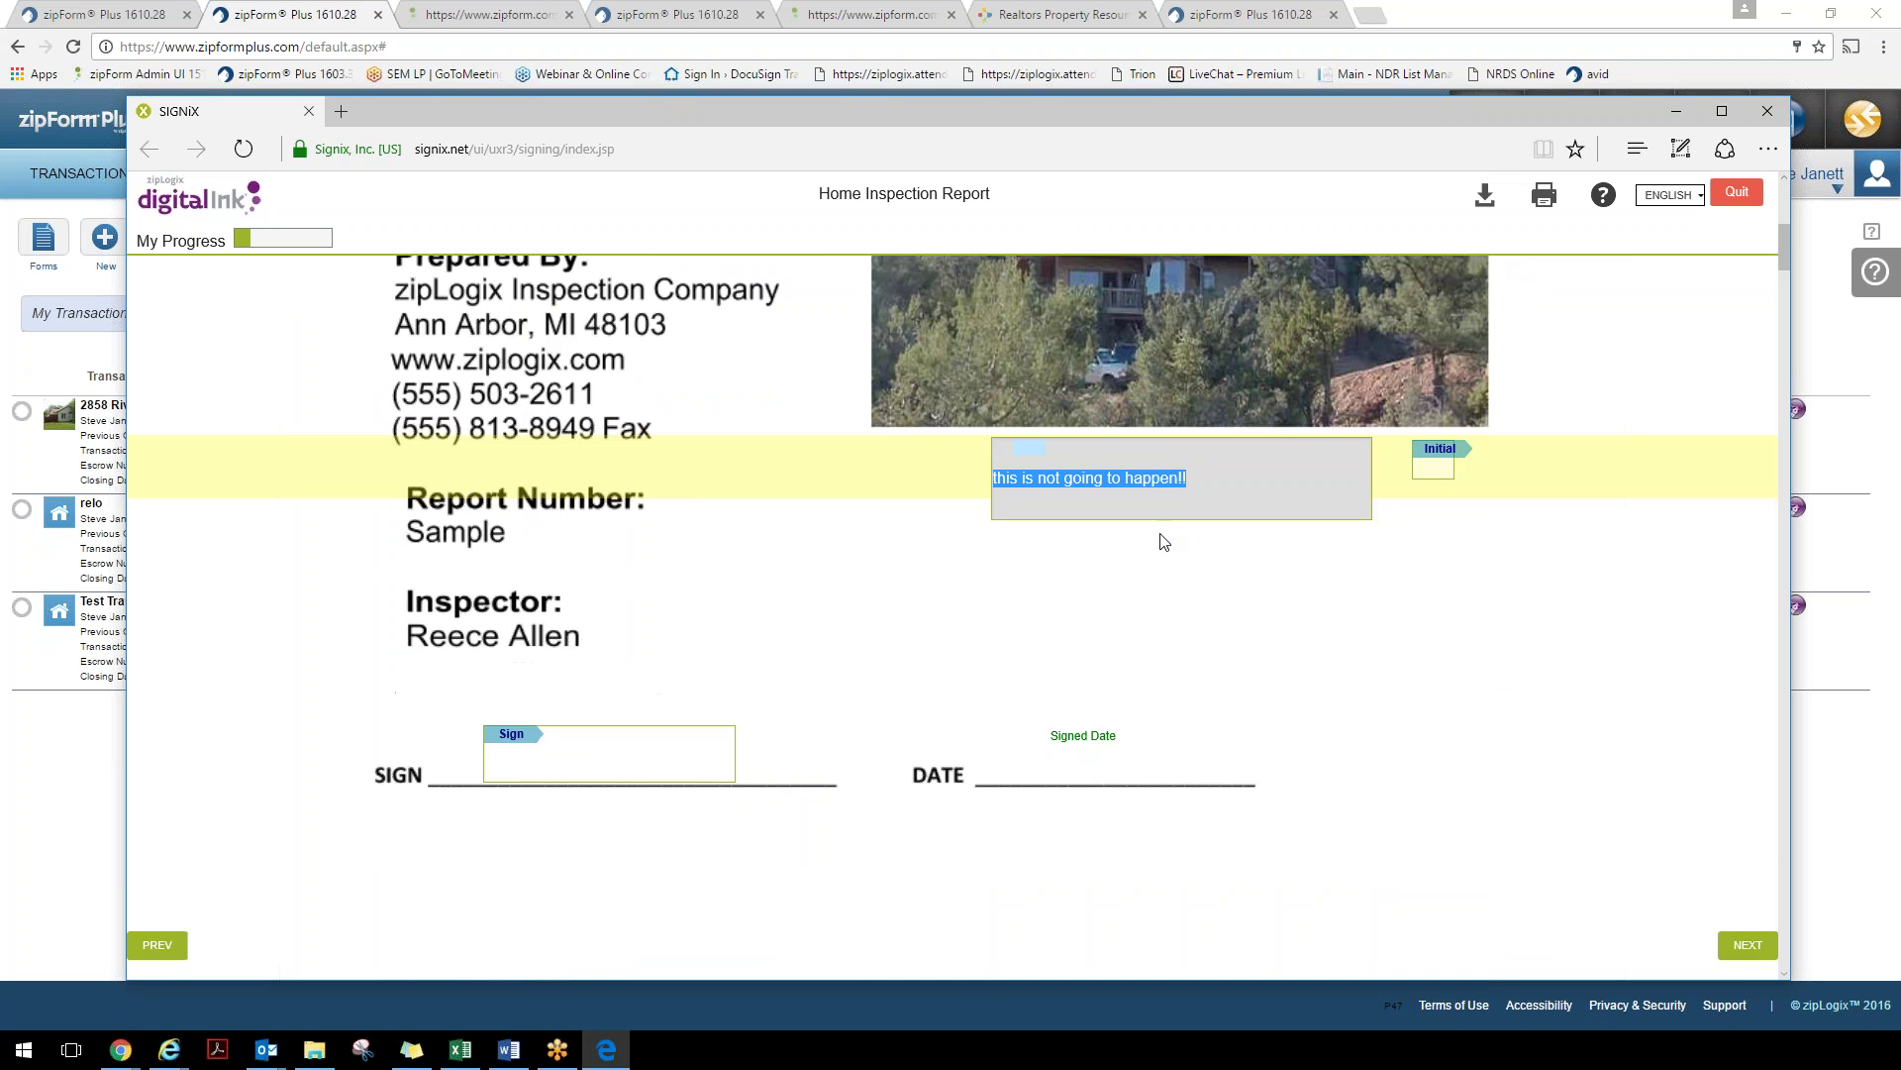
left_click(1452, 465)
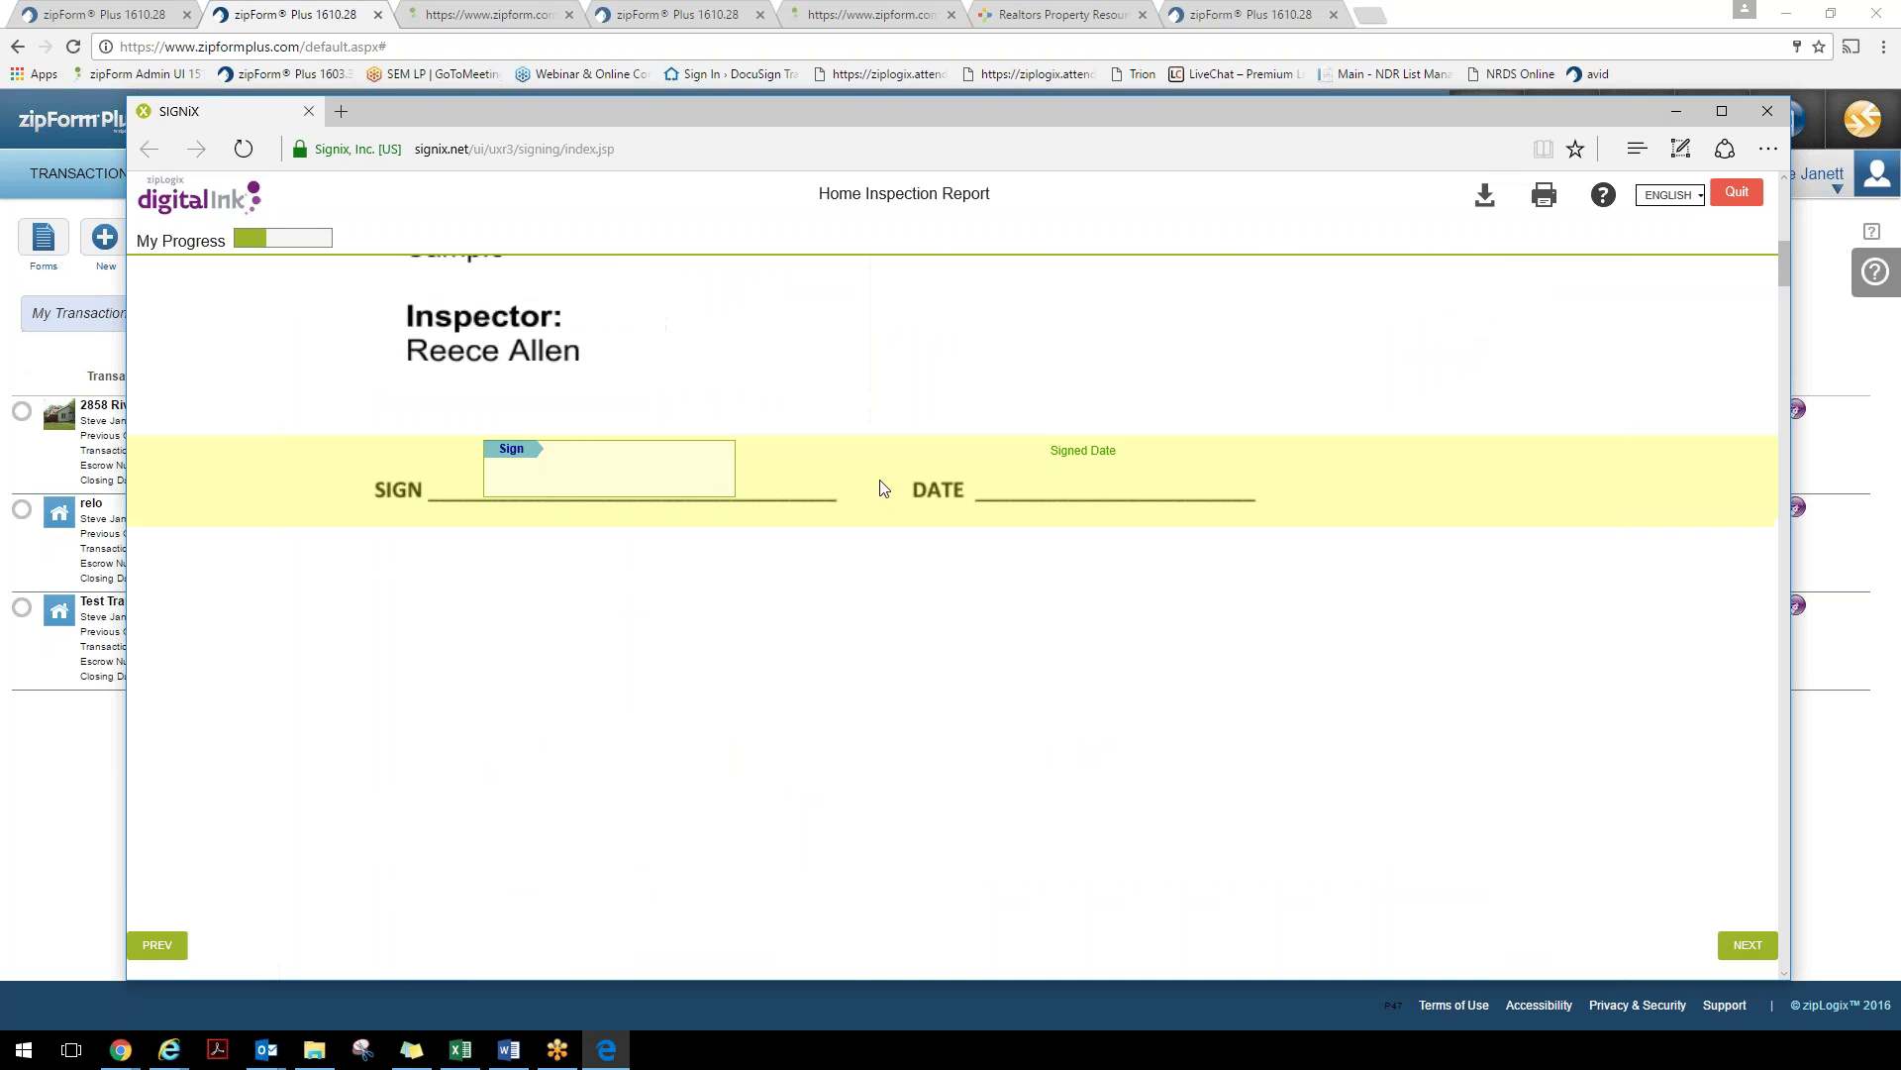
left_click(514, 450)
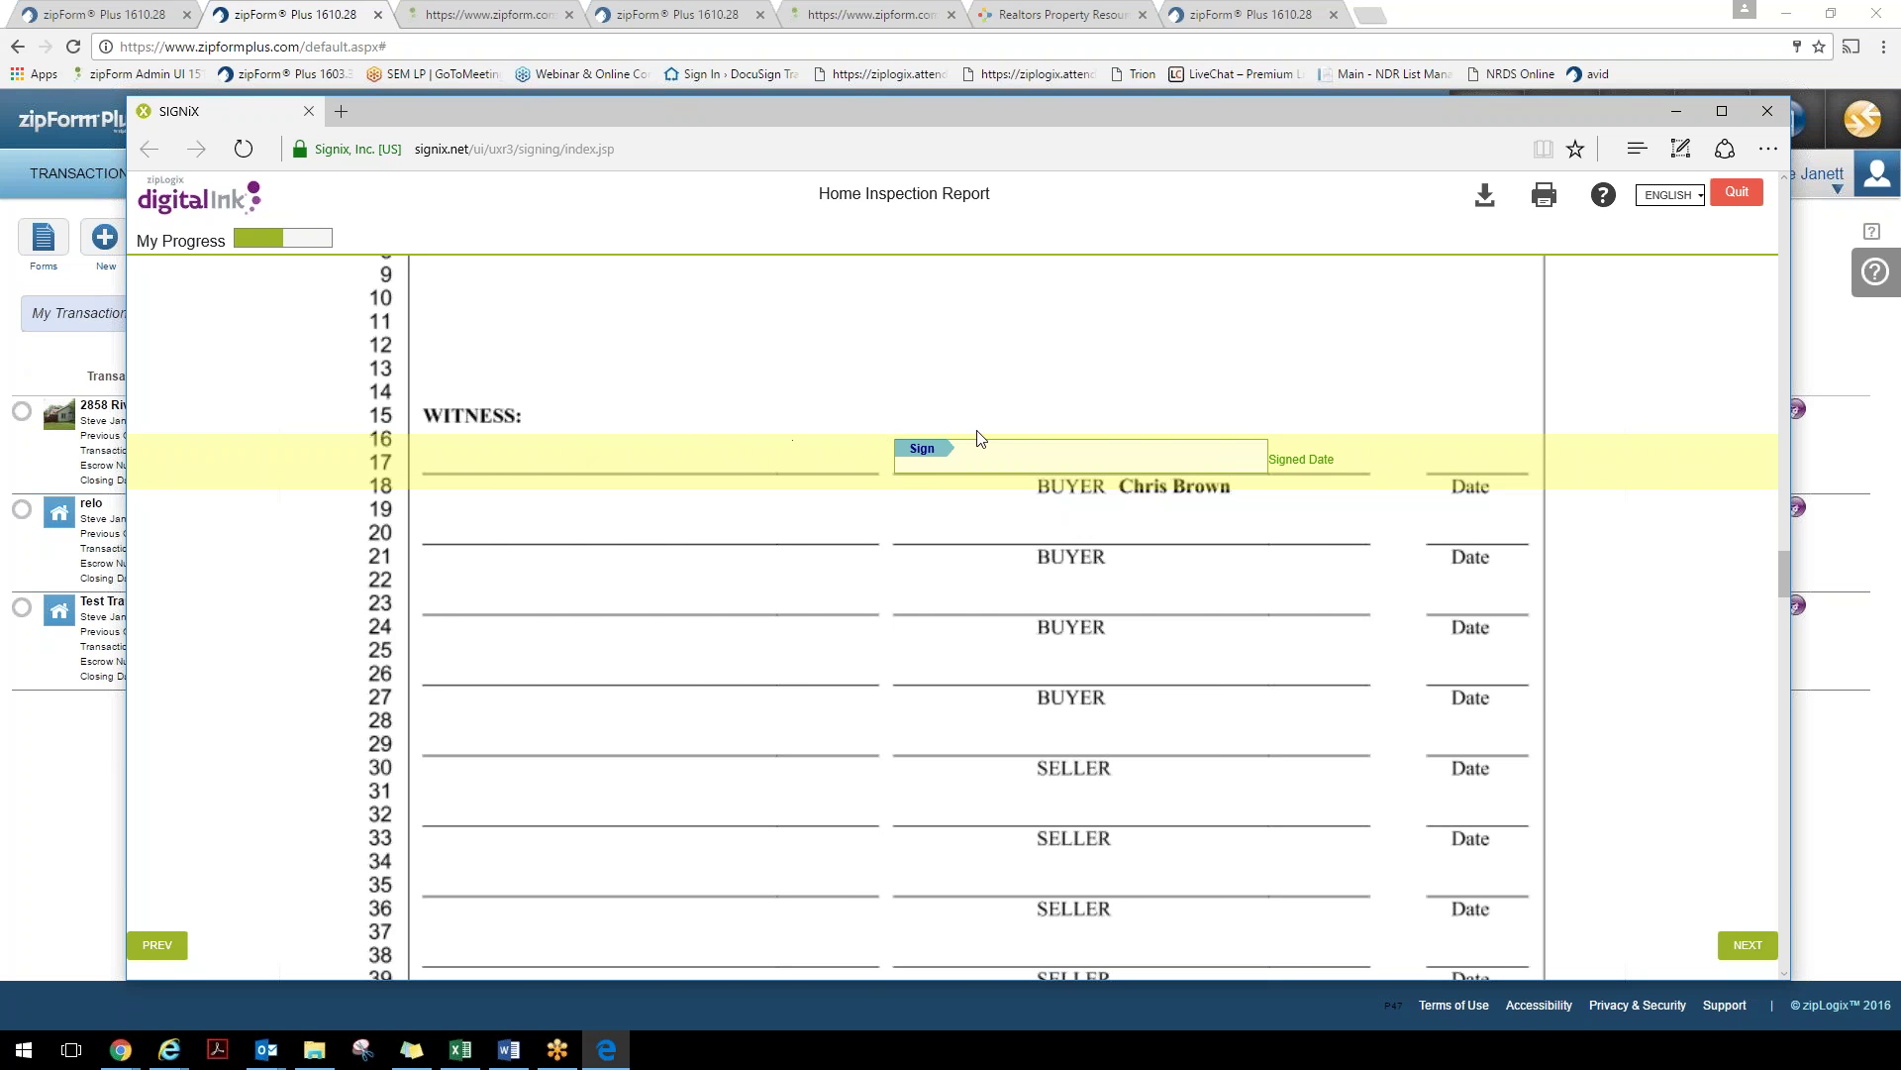
left_click(929, 452)
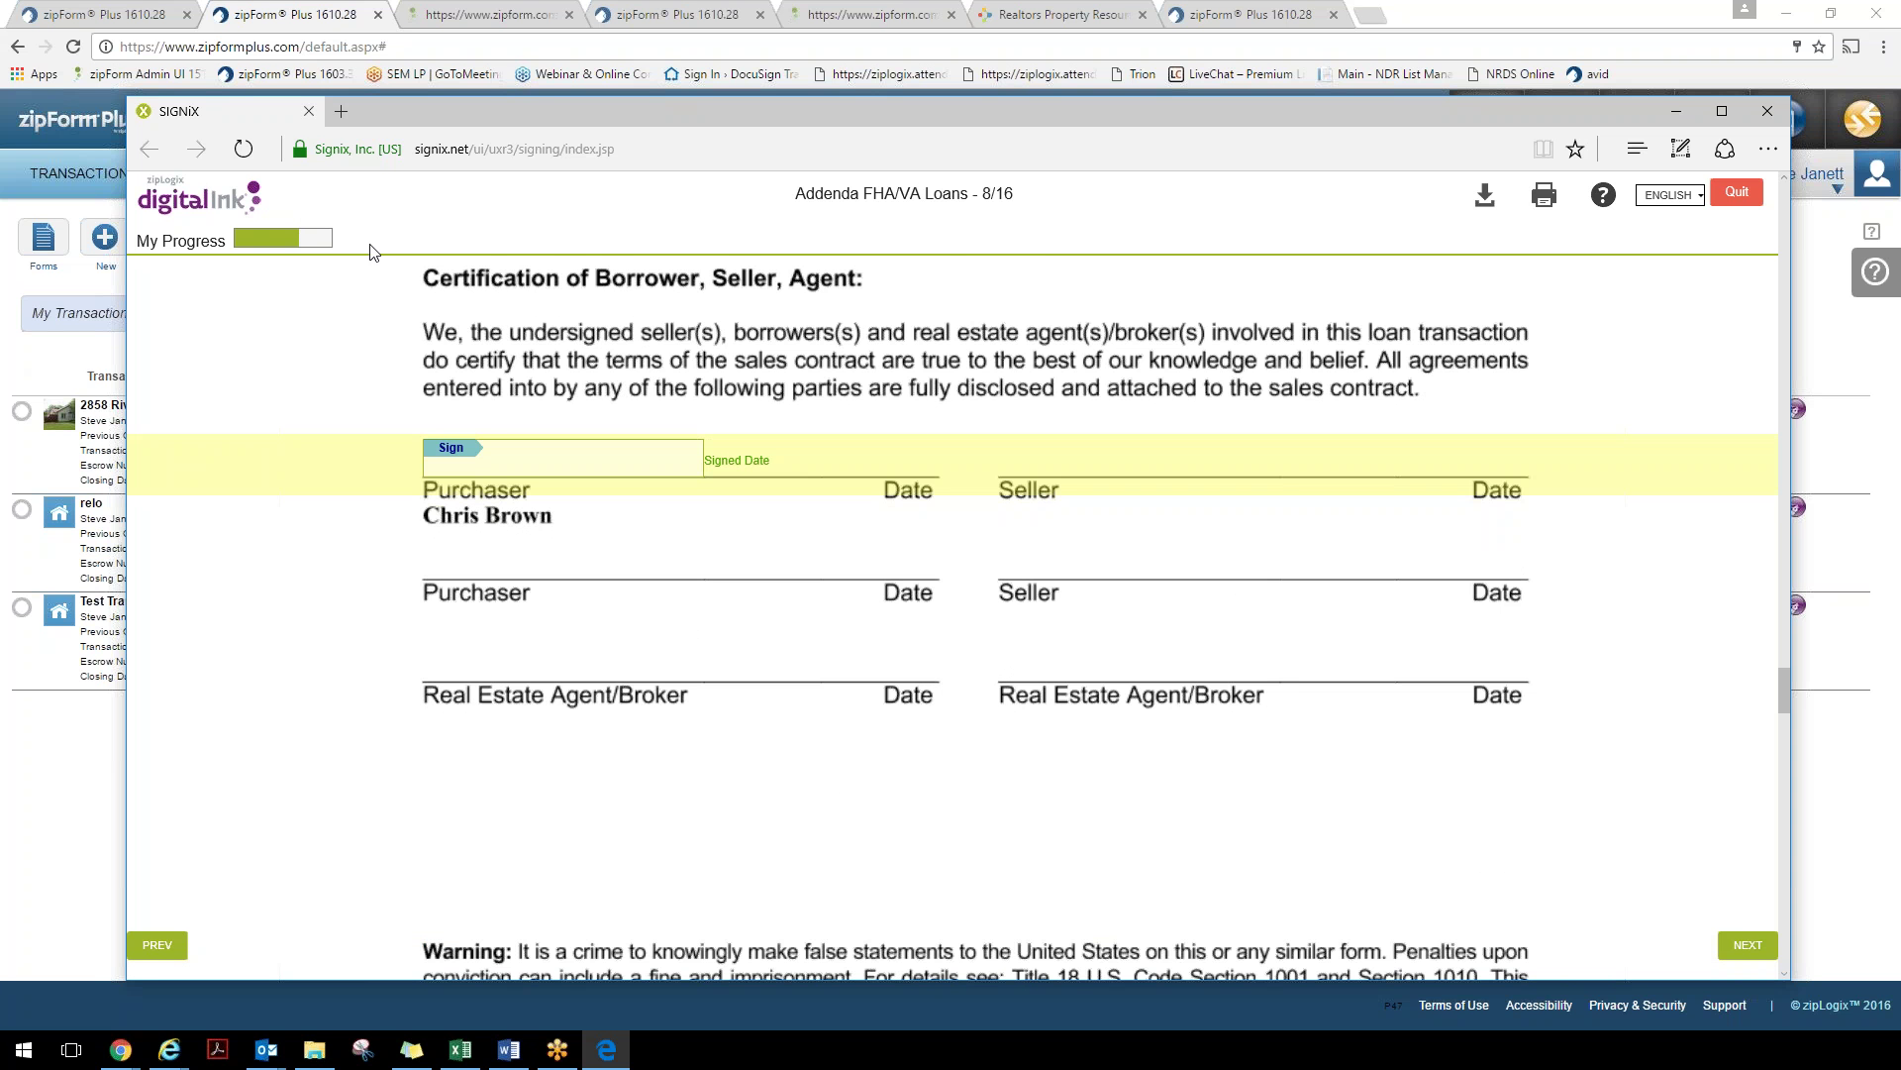
left_click(492, 464)
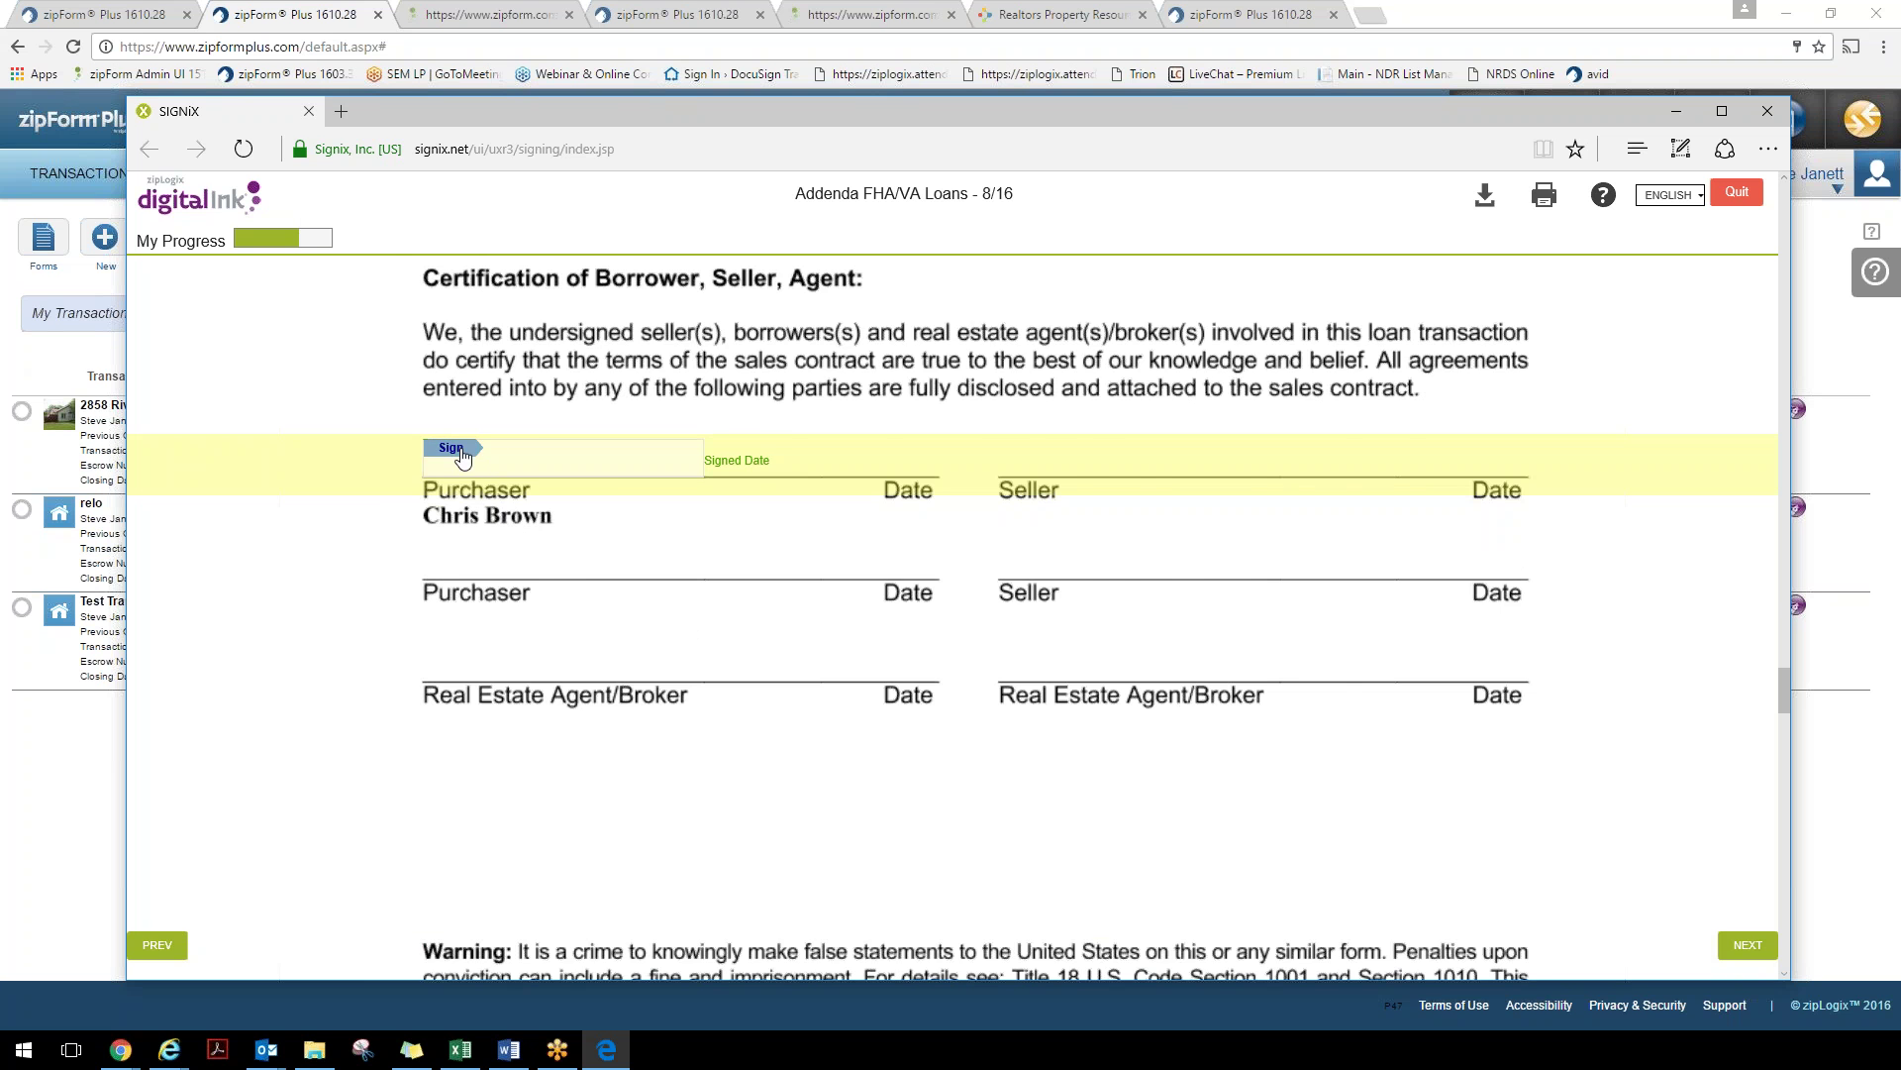
left_click(418, 556)
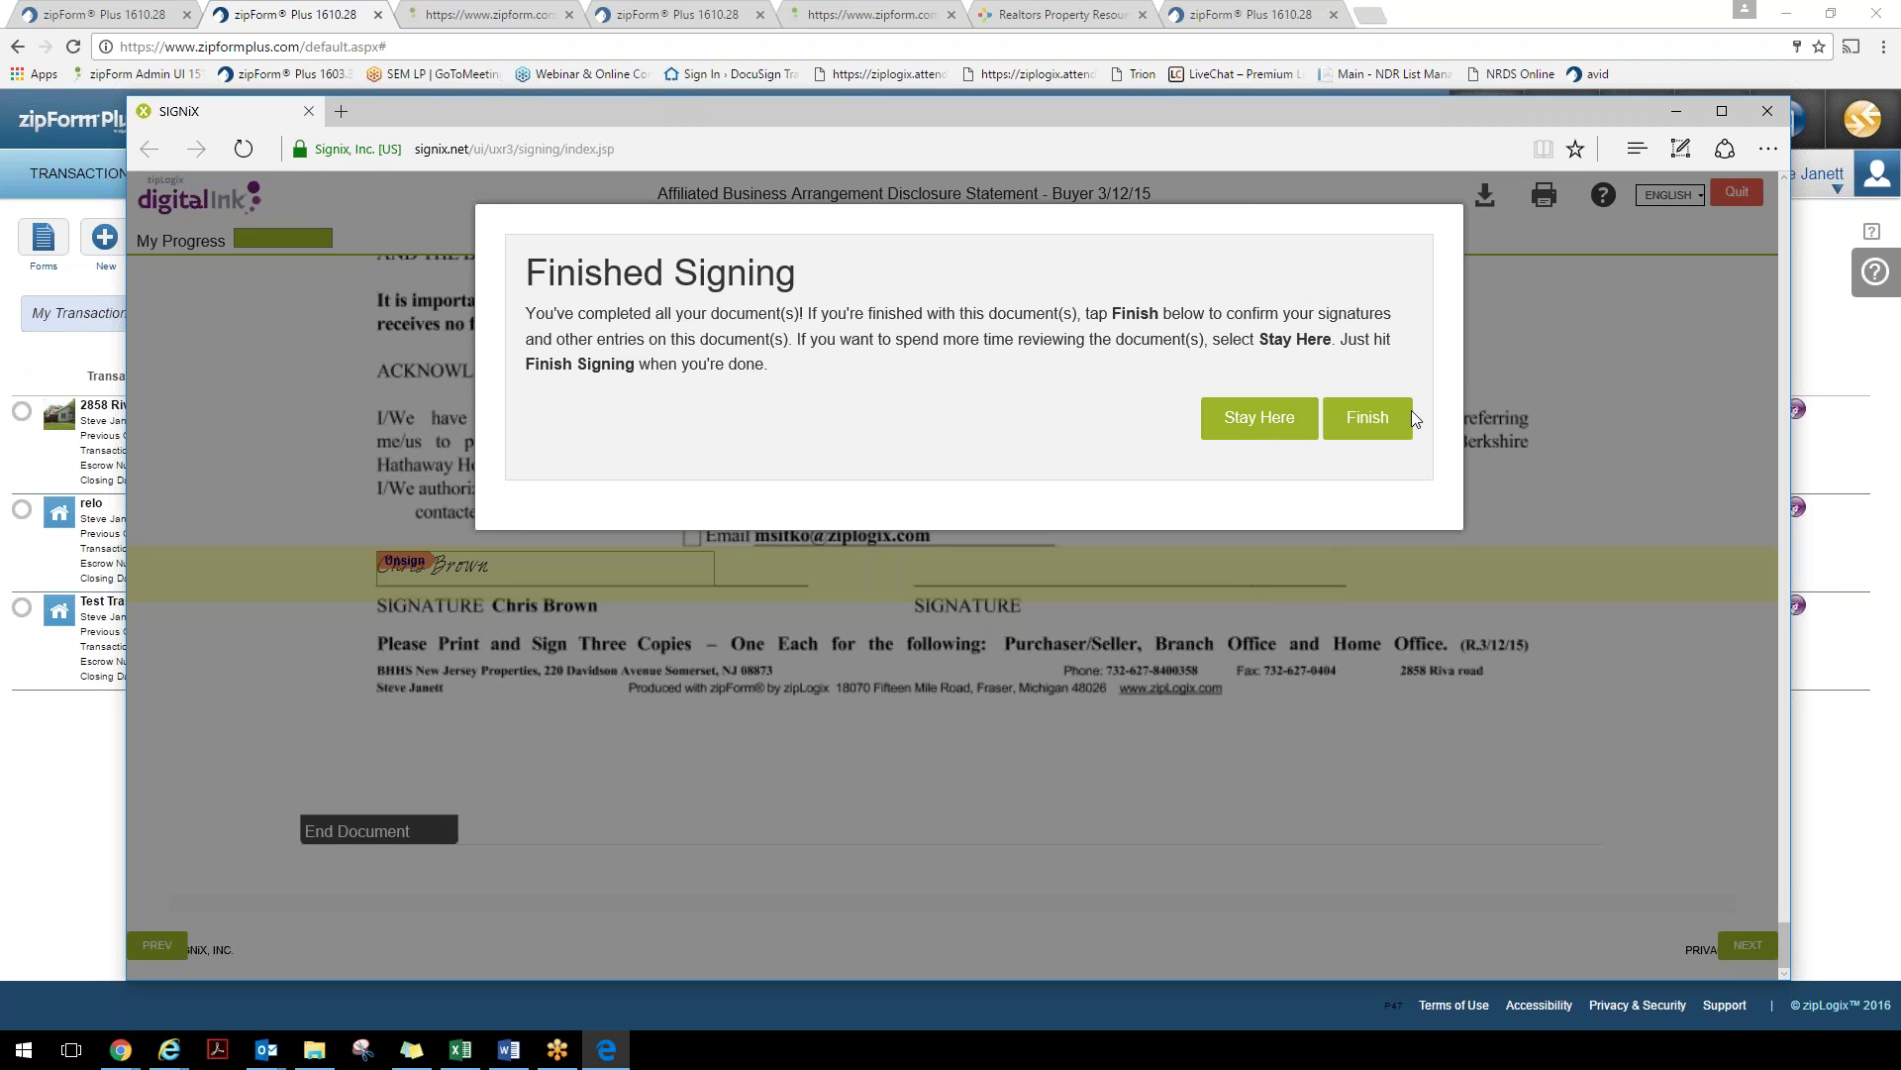
left_click(1372, 420)
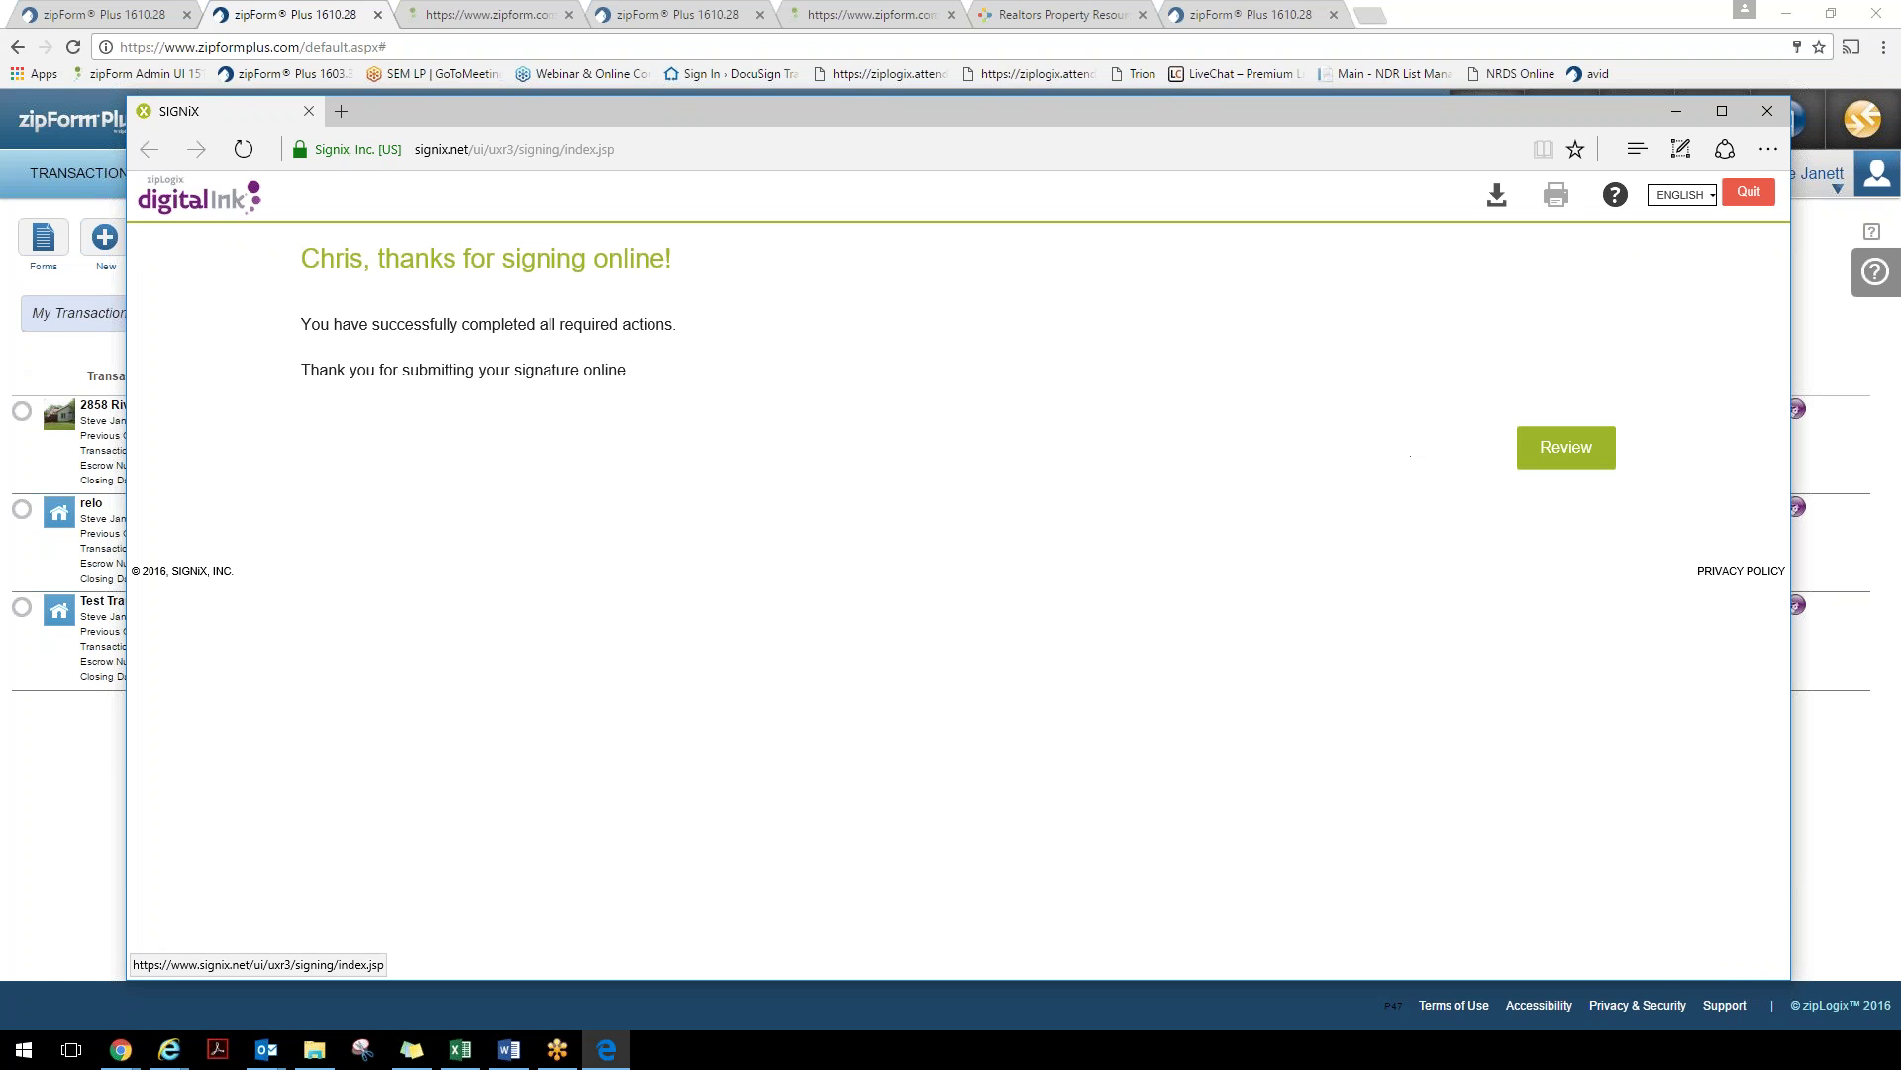
Review the signed Home Inspection Report, then bring up the SIGNiX confirmation email in Outlook
left_click(1553, 466)
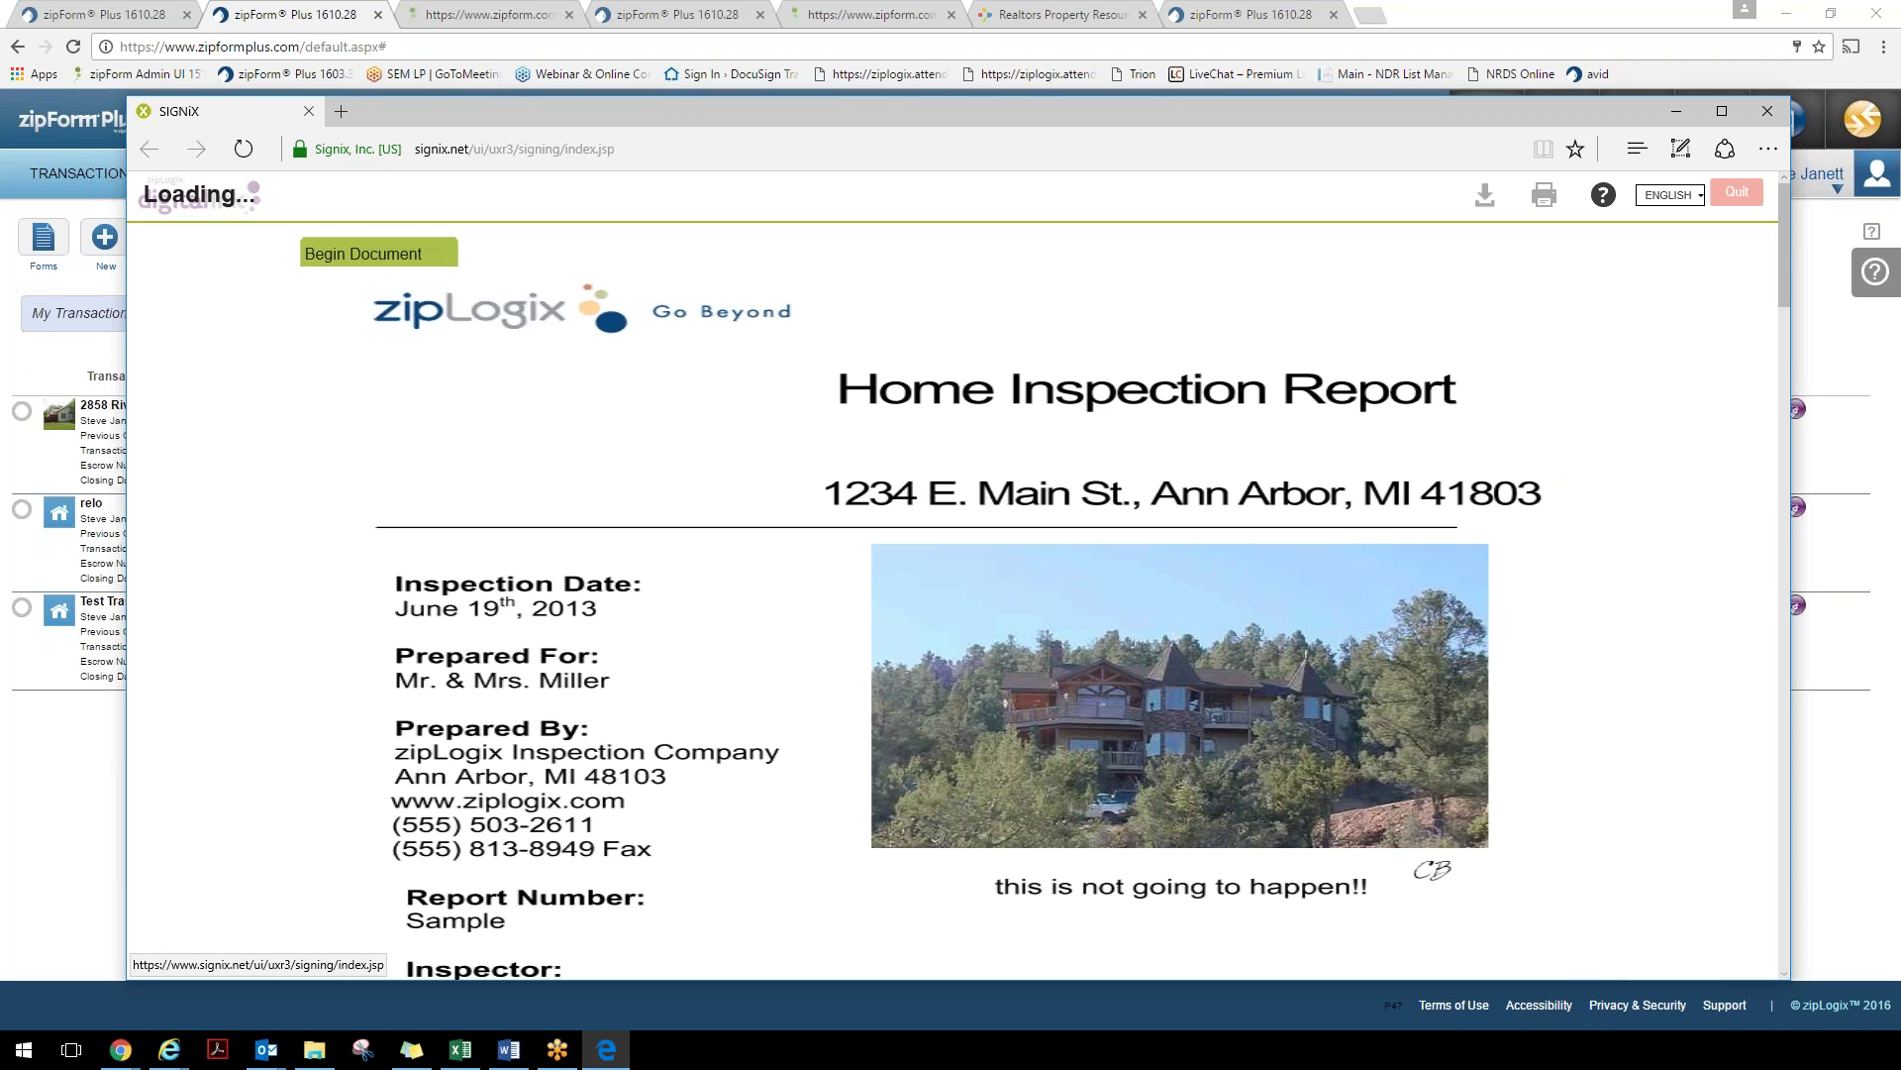
scroll(1055, 500, "down", 2)
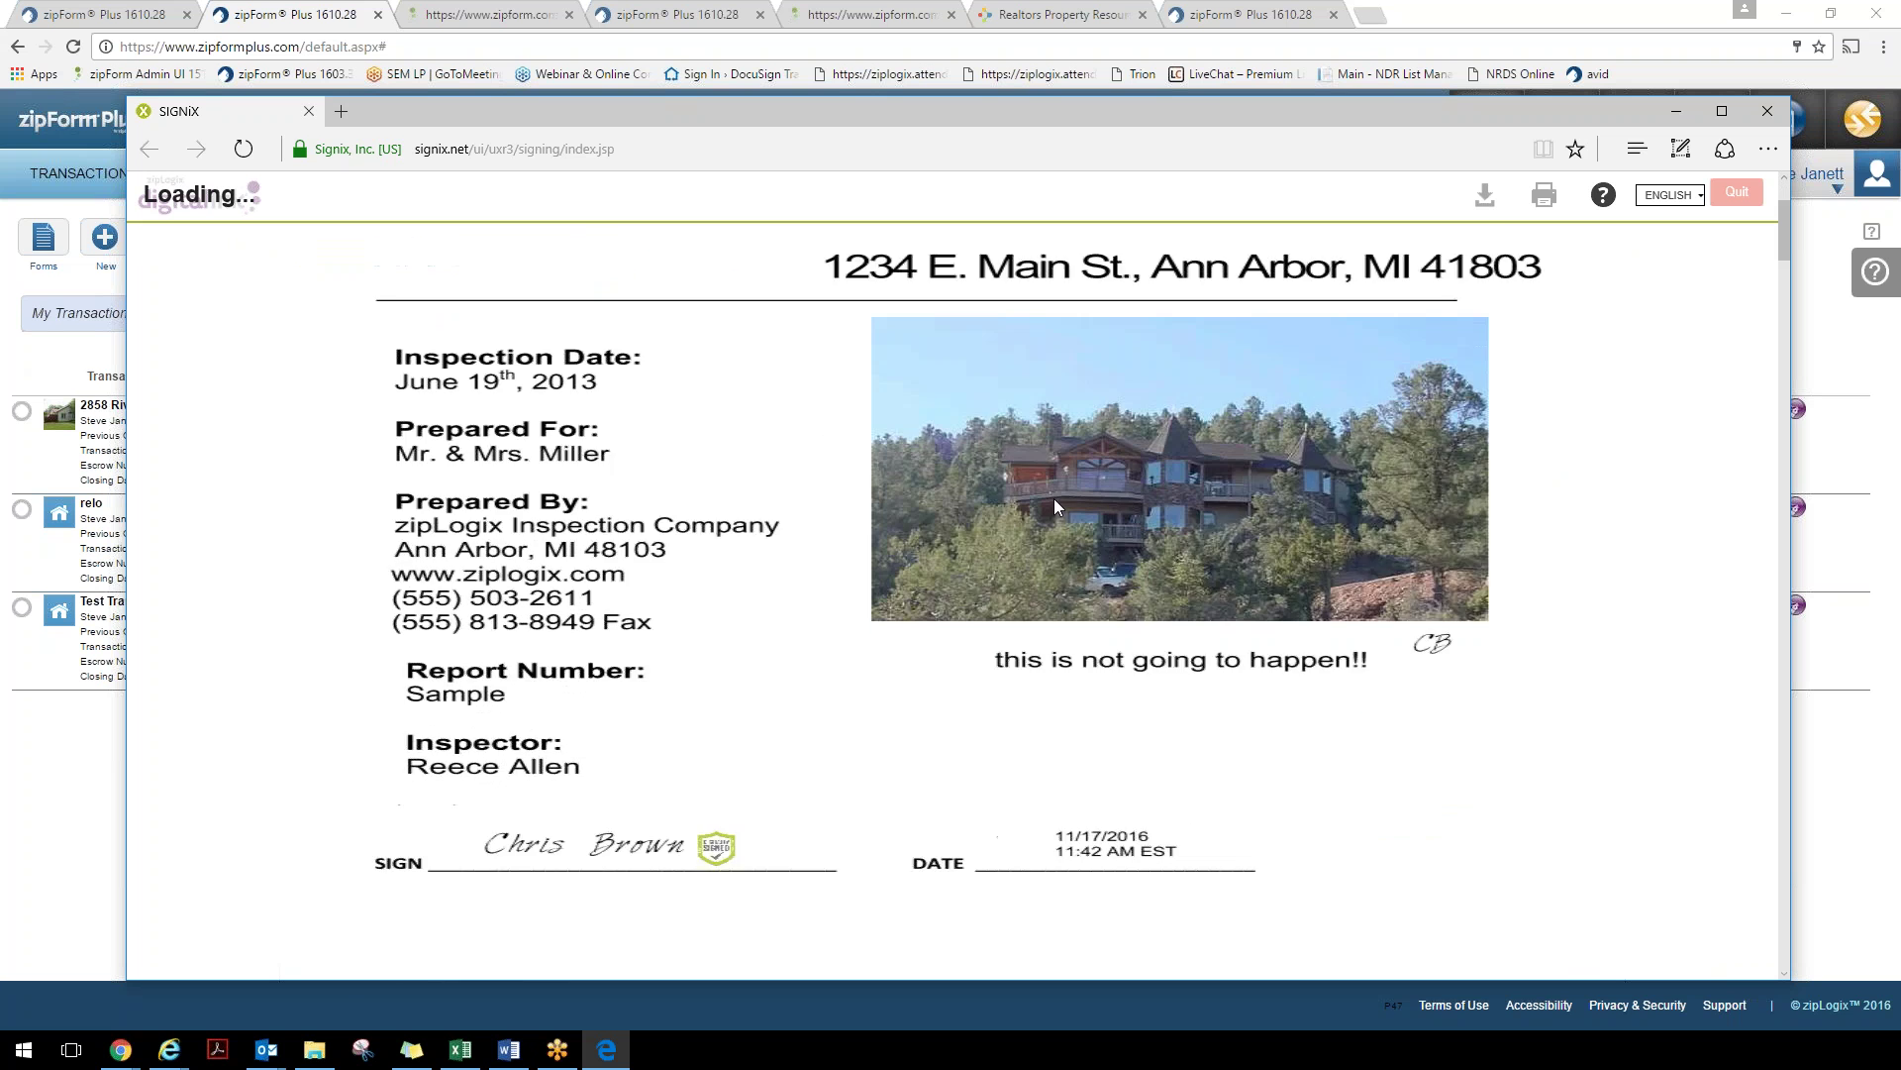
scroll(746, 658, "down", 1)
scroll(679, 733, "down", 6)
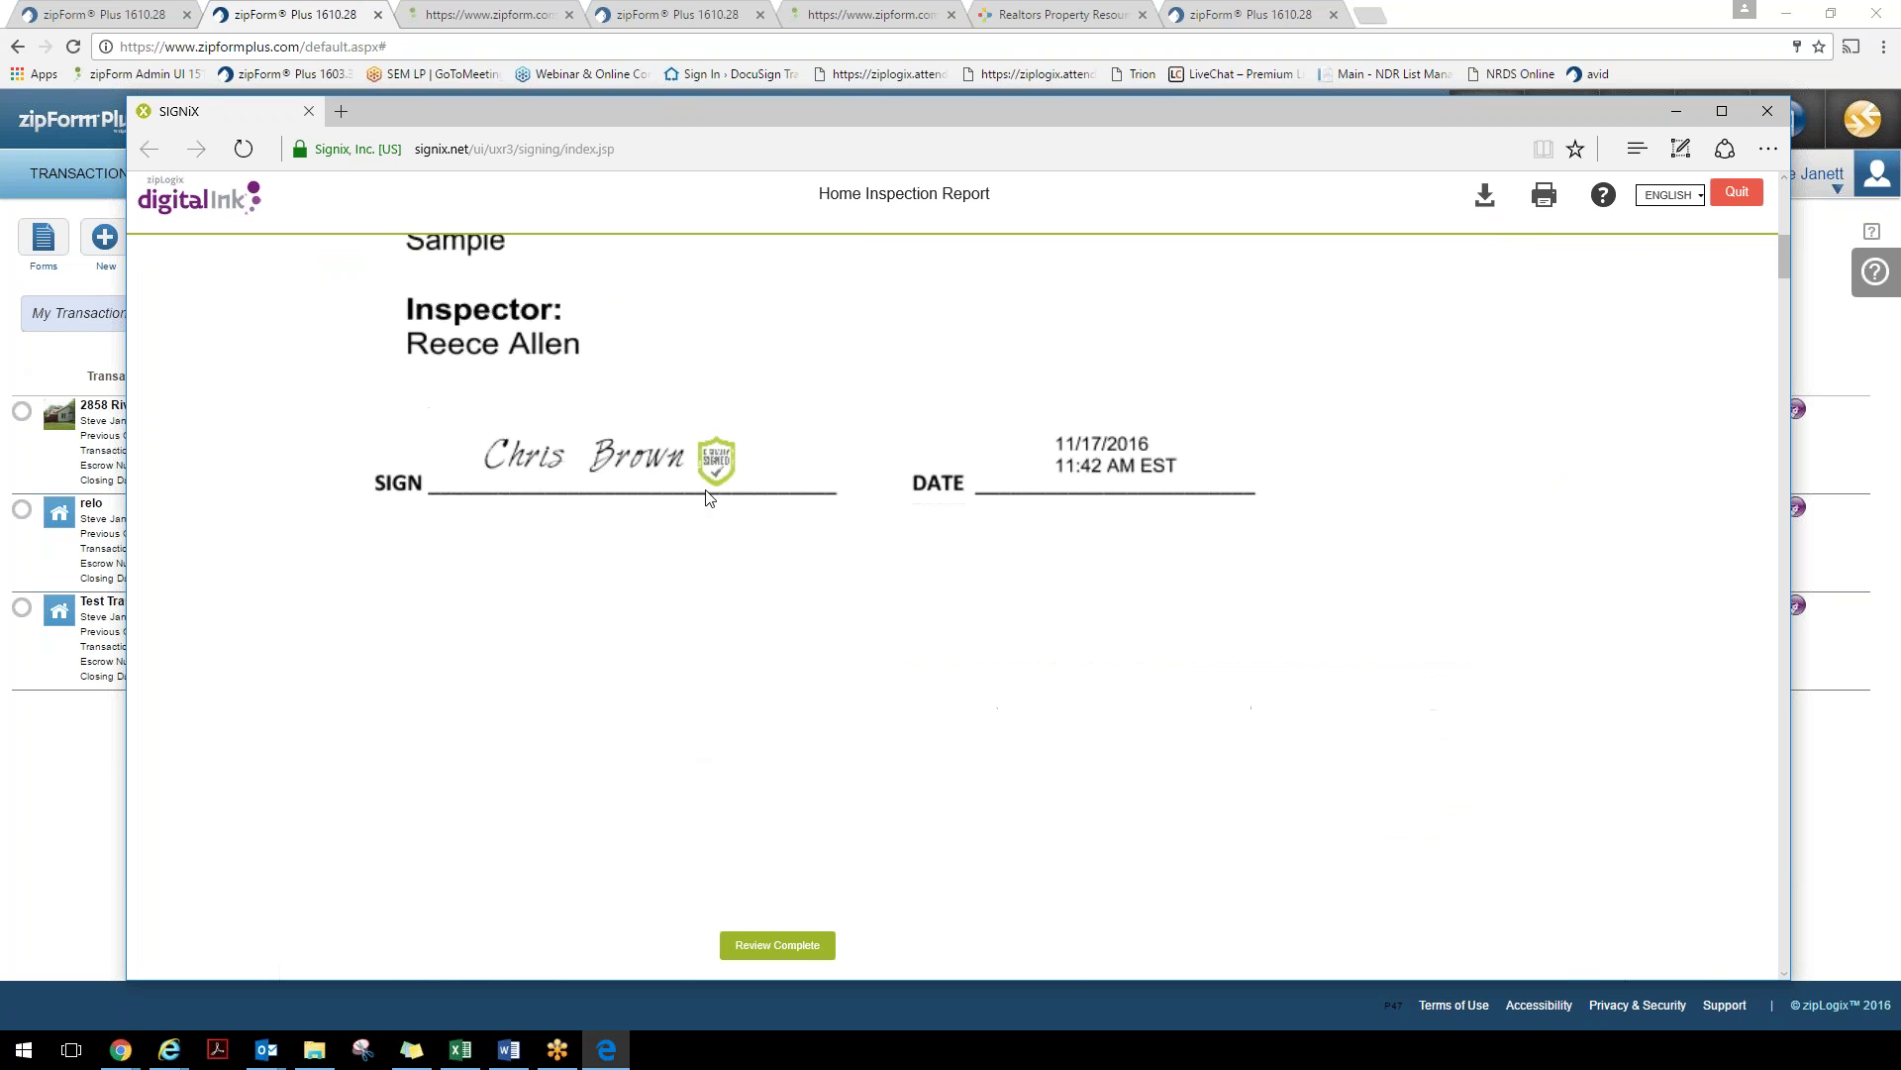
scroll(797, 574, "up", 5)
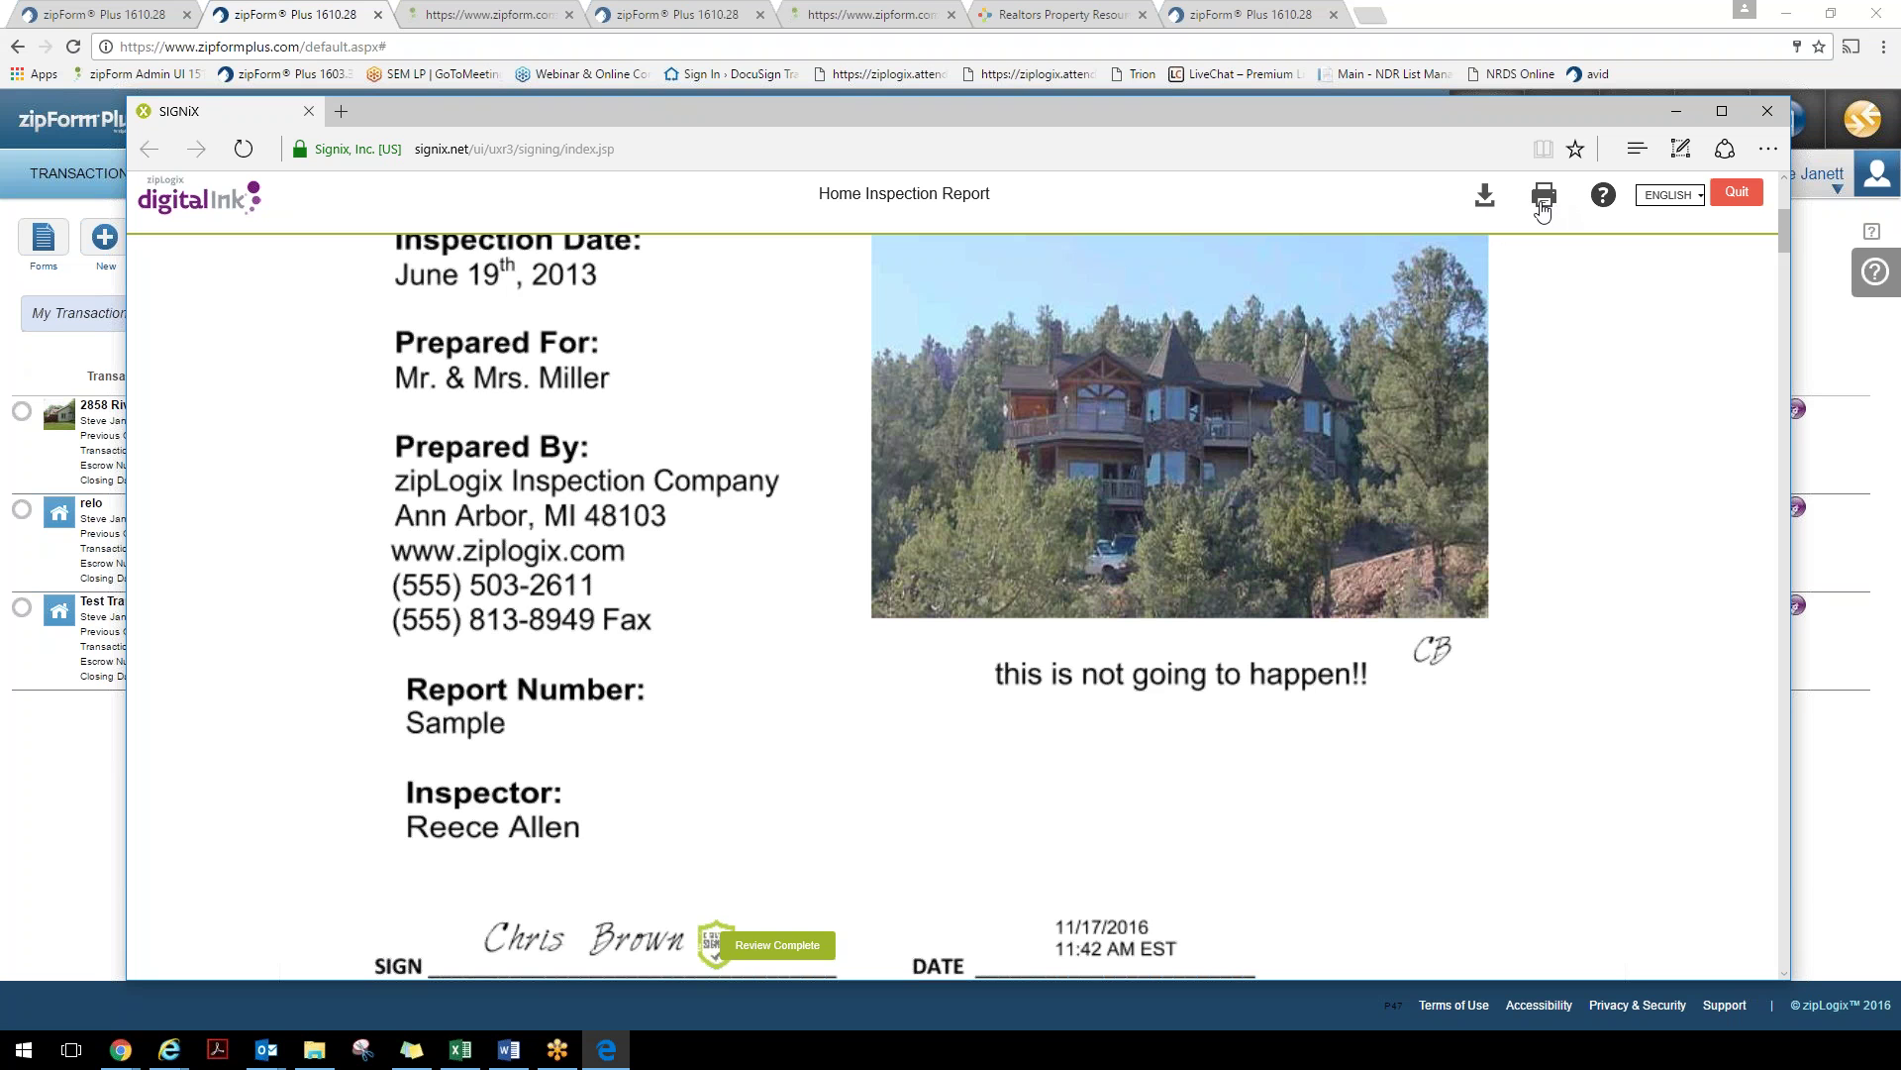
key("alt+Tab")
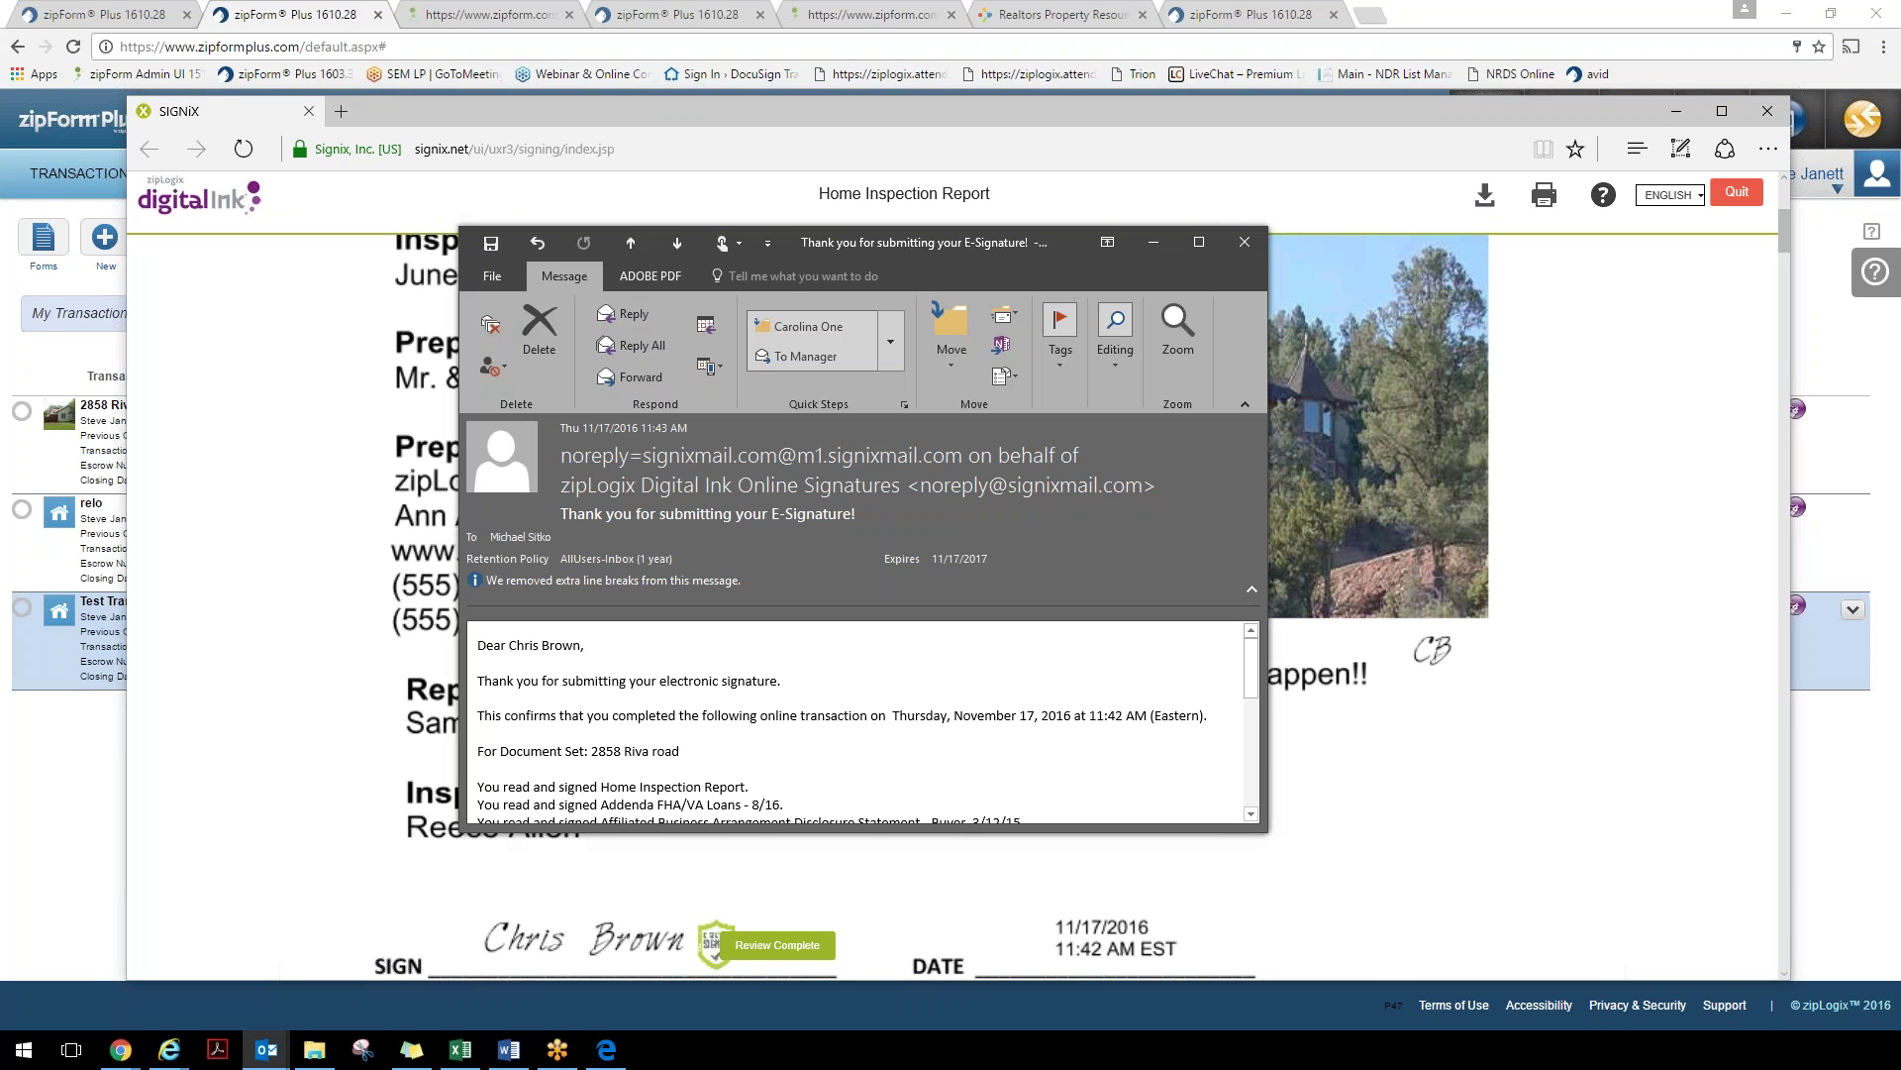
Close the Outlook confirmation email, the SIGNiX signing window, and the remaining email window
scroll(805, 747, "down", 4)
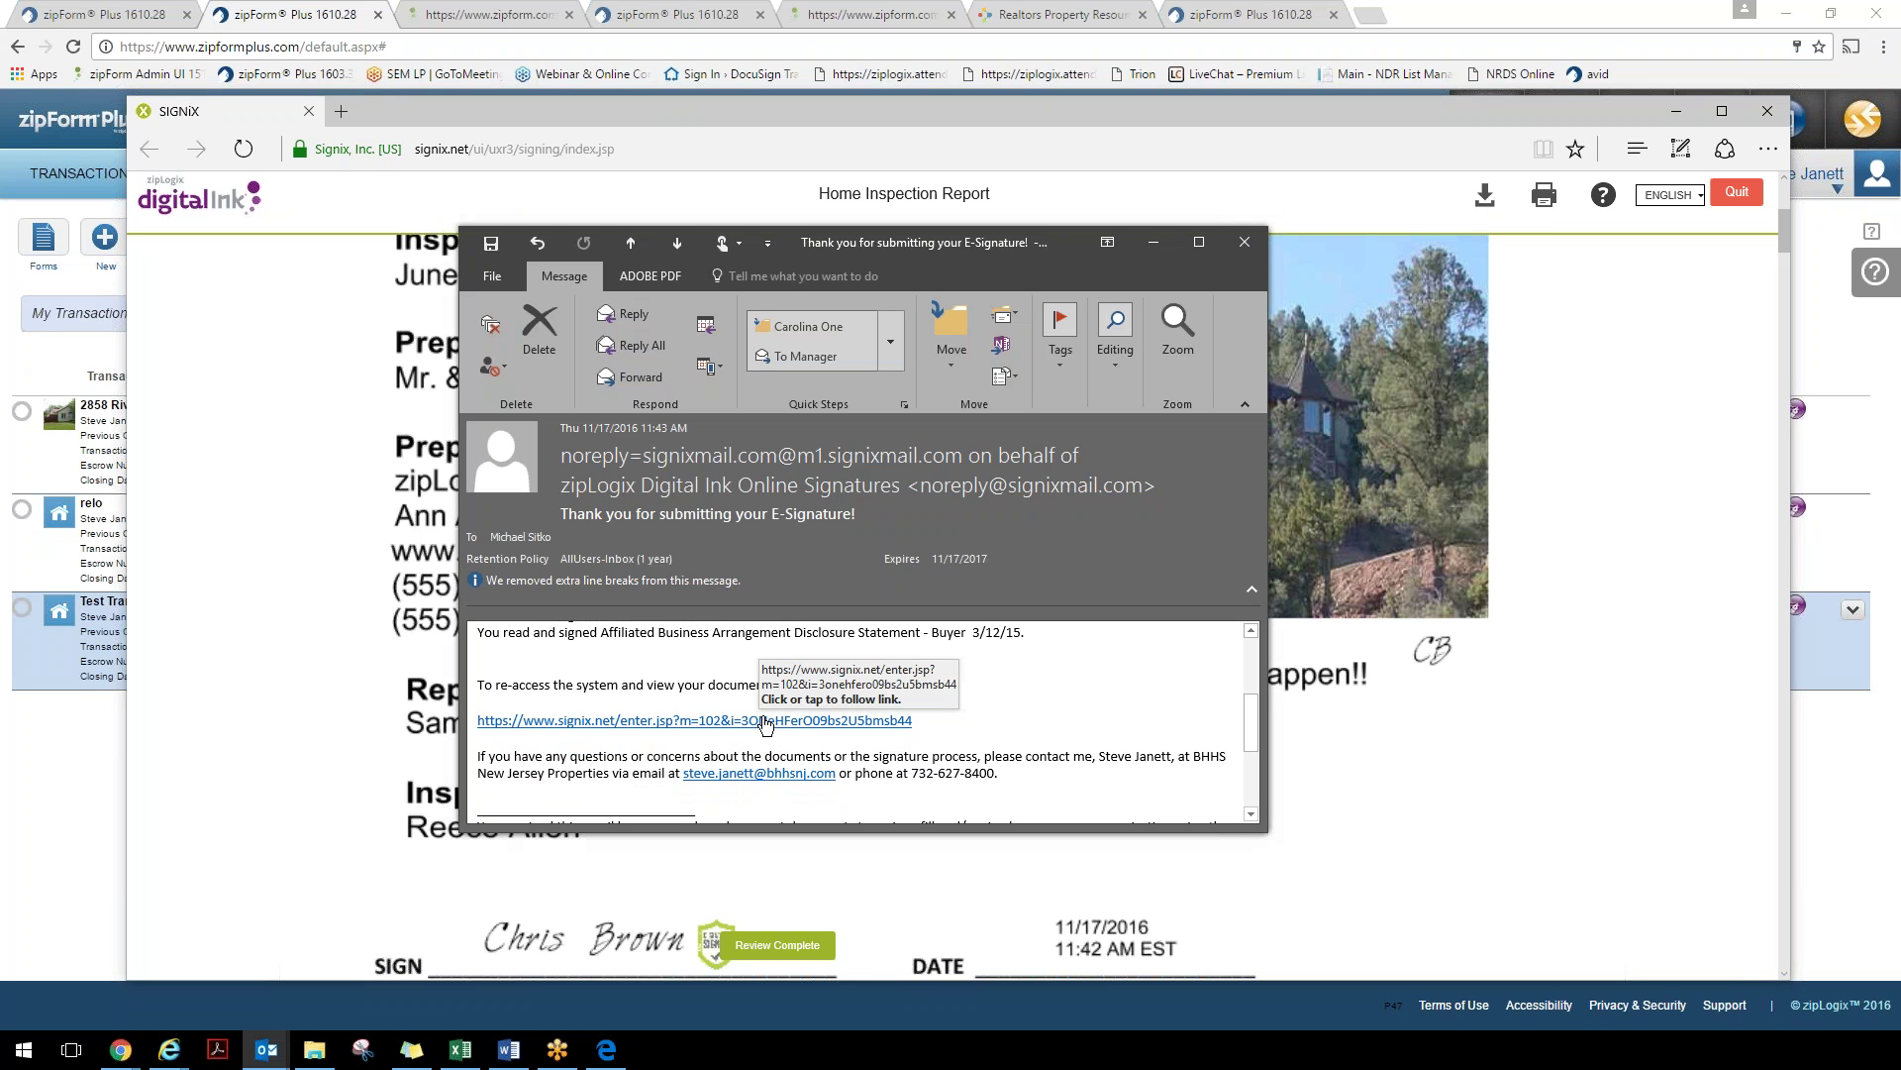
left_click(1244, 242)
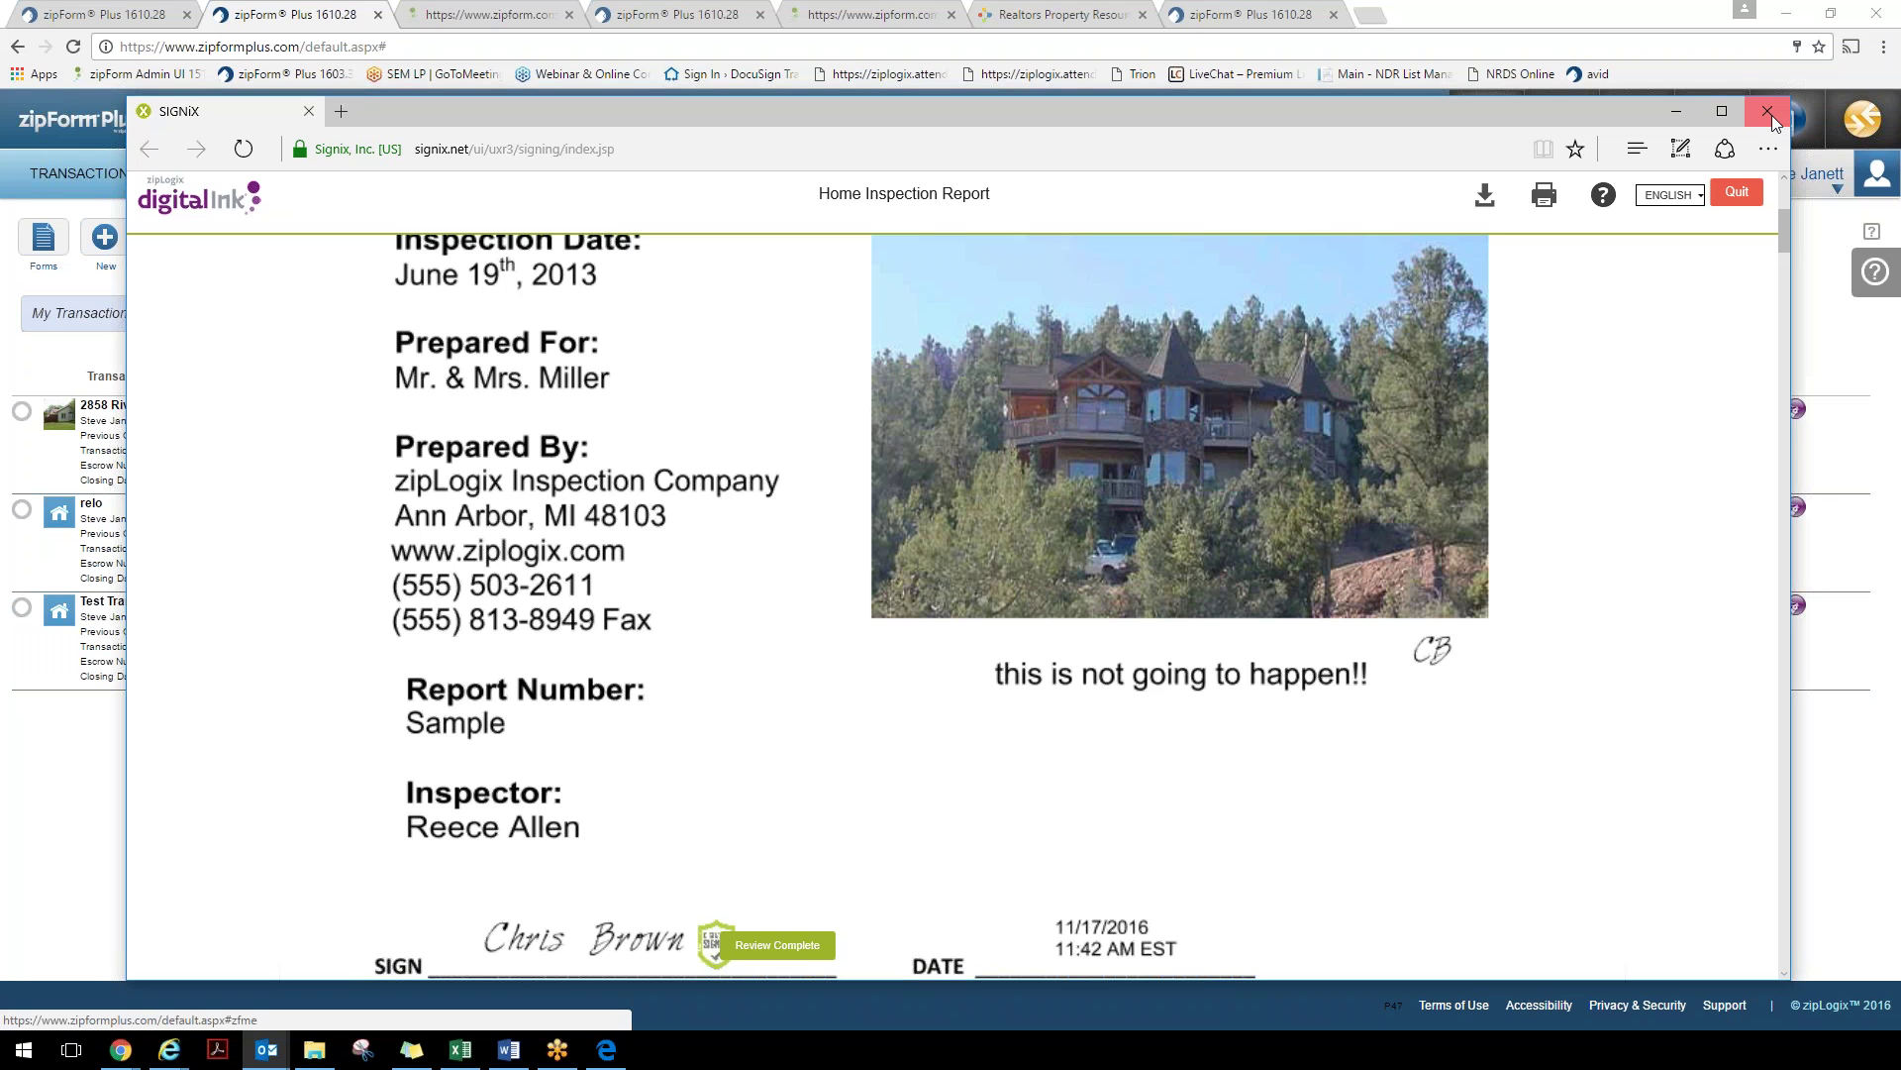
left_click(1768, 111)
left_click(1217, 216)
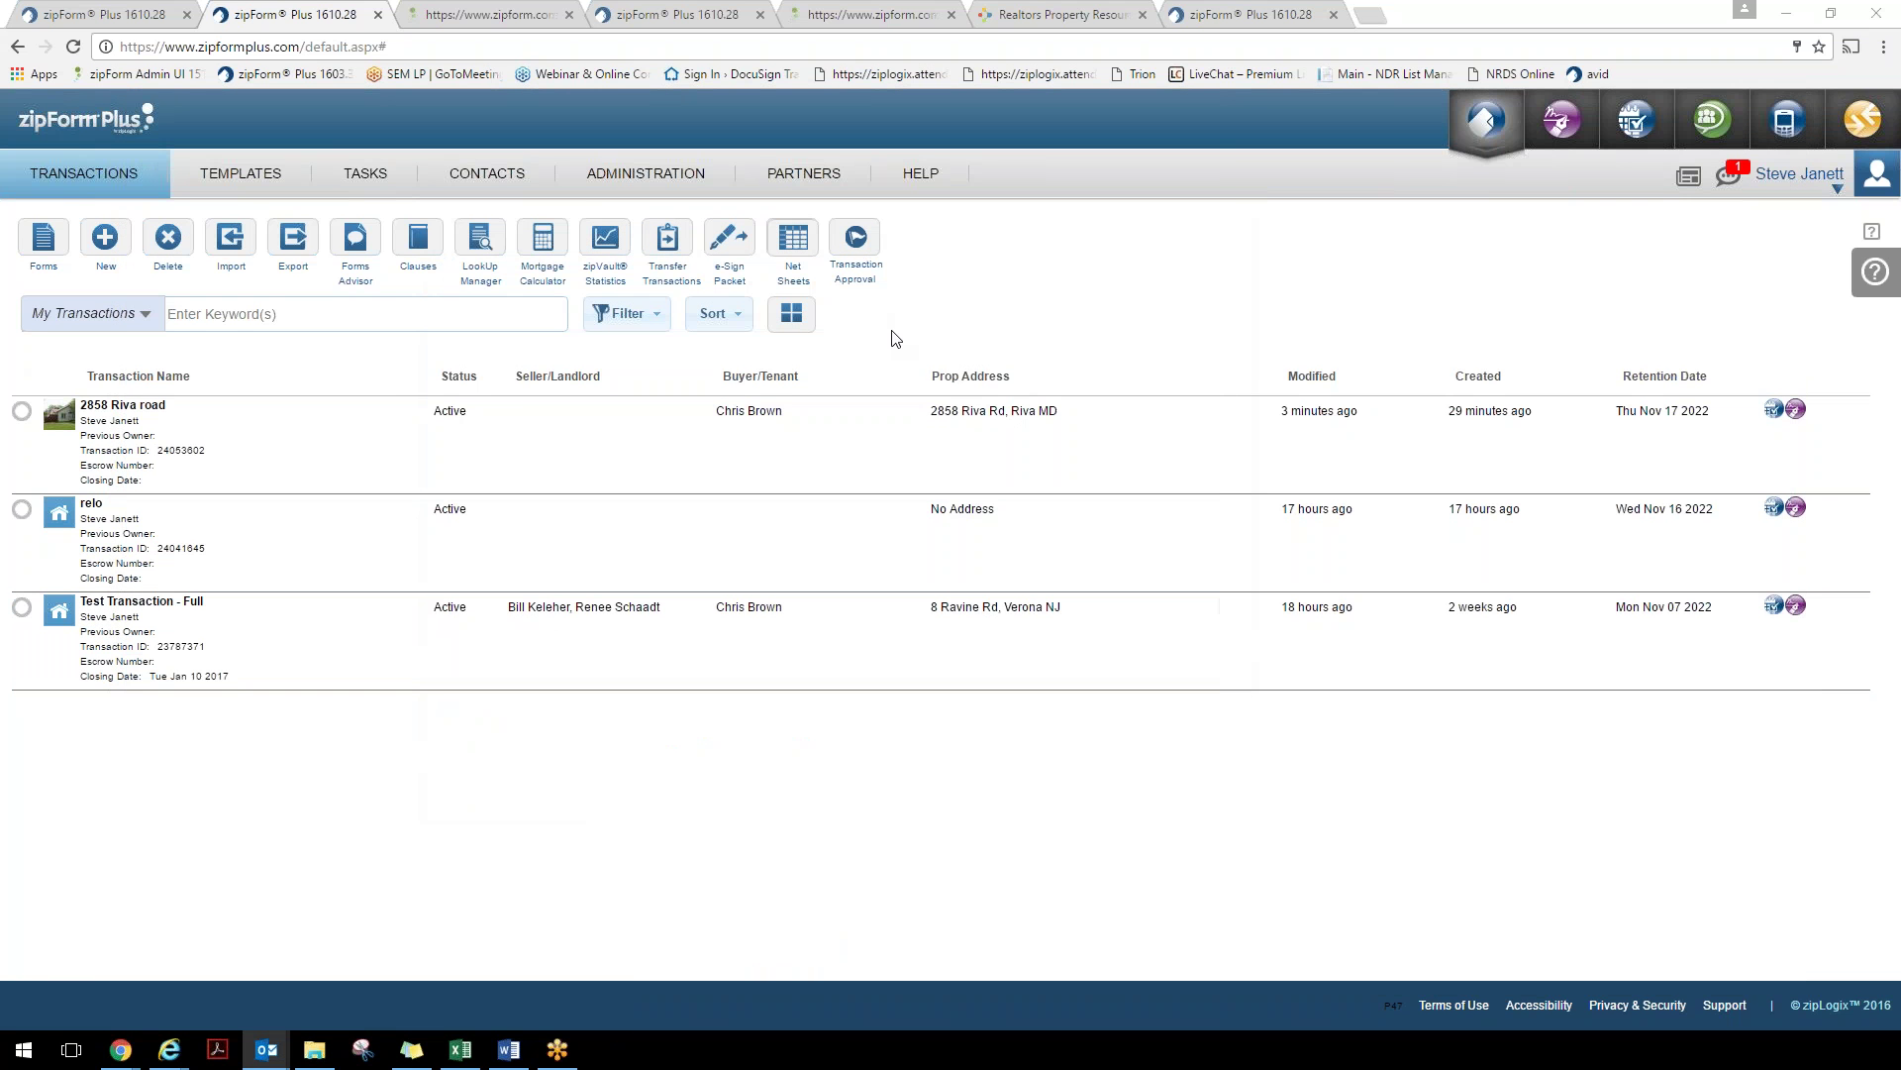
key("F5")
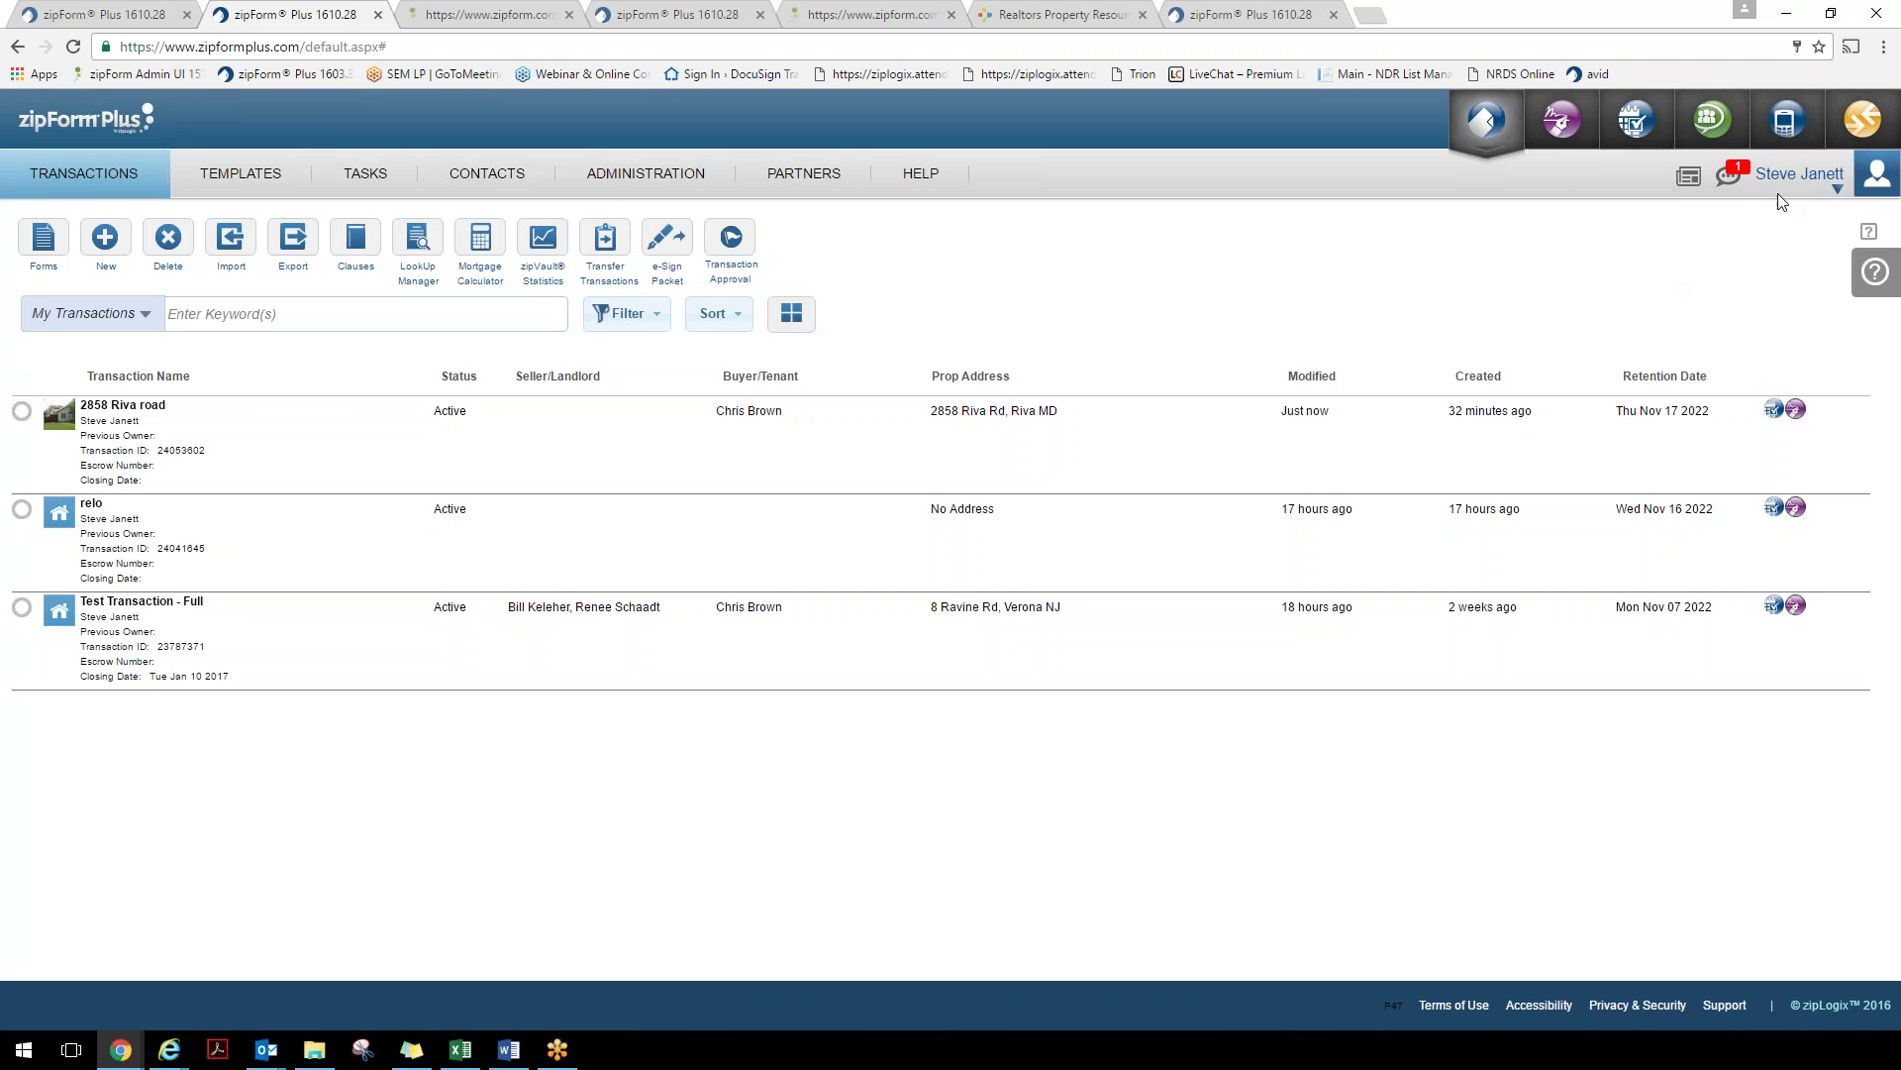
left_click(1728, 180)
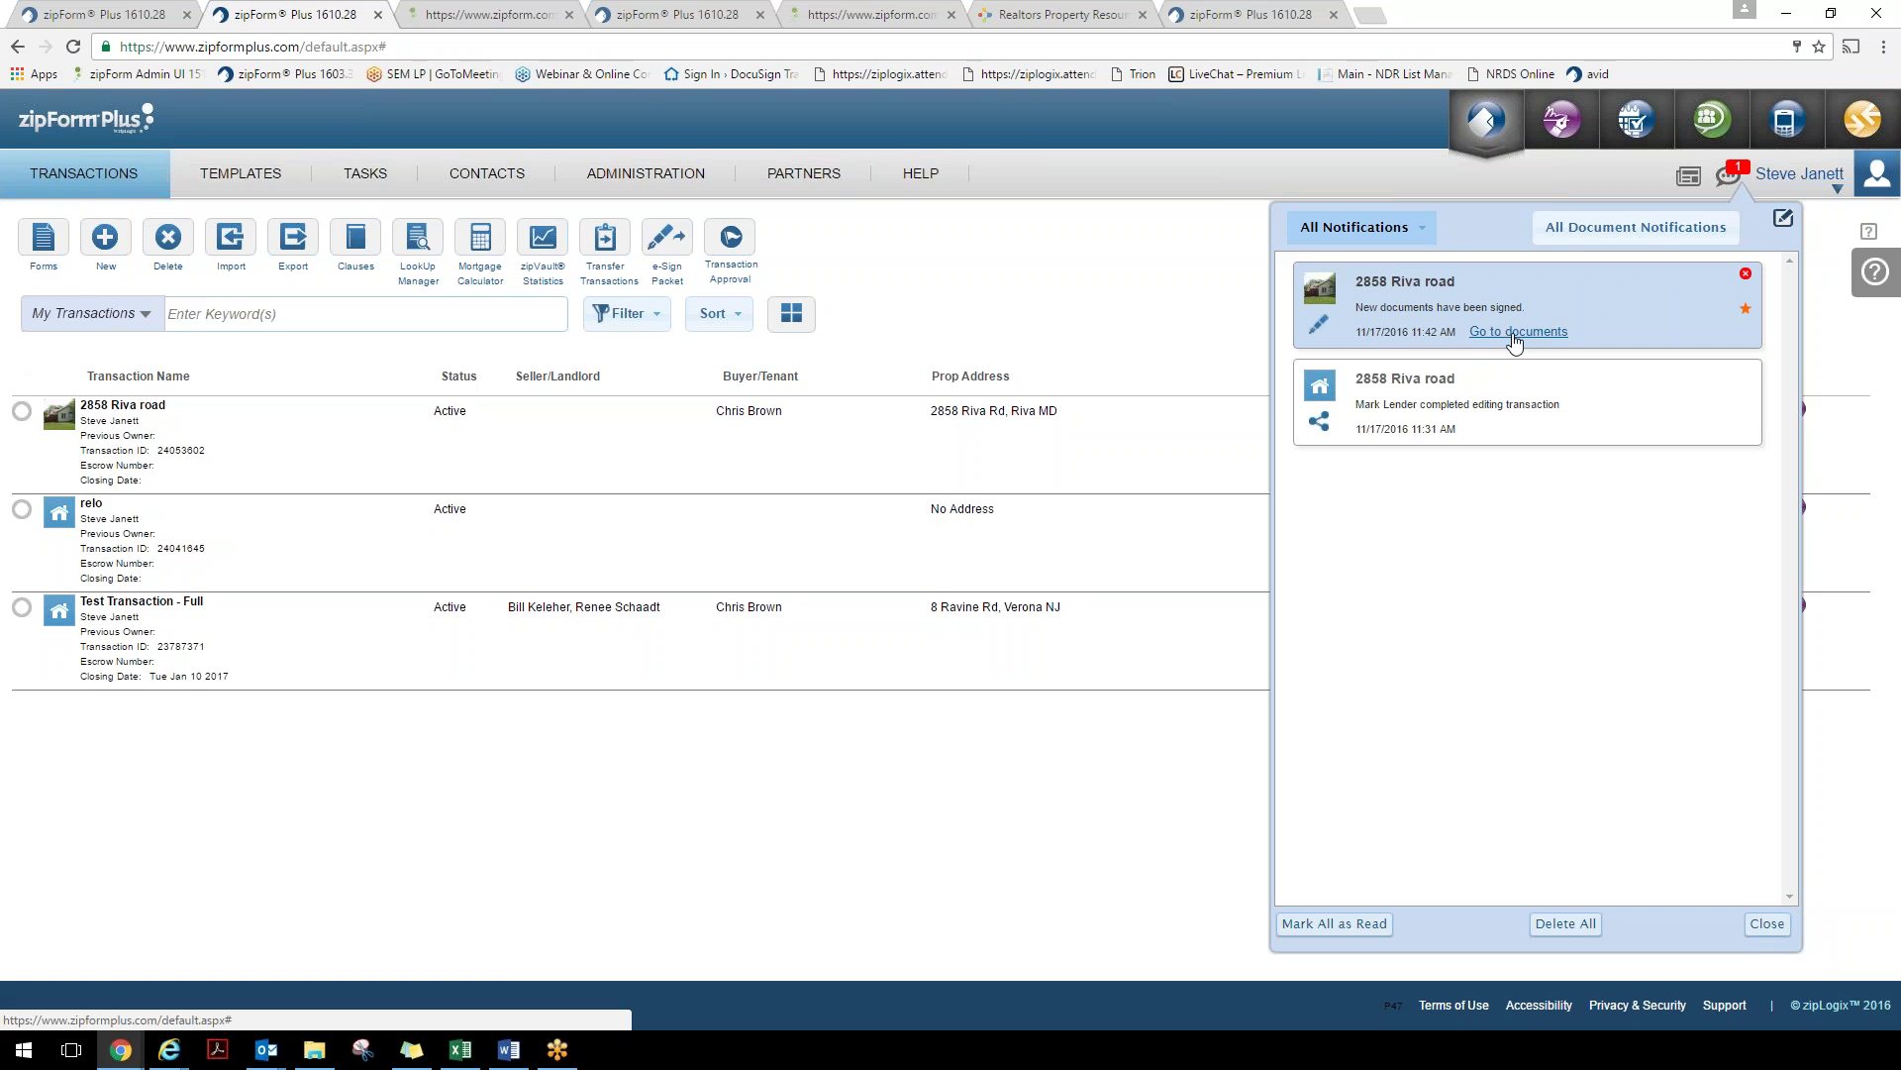
left_click(1501, 333)
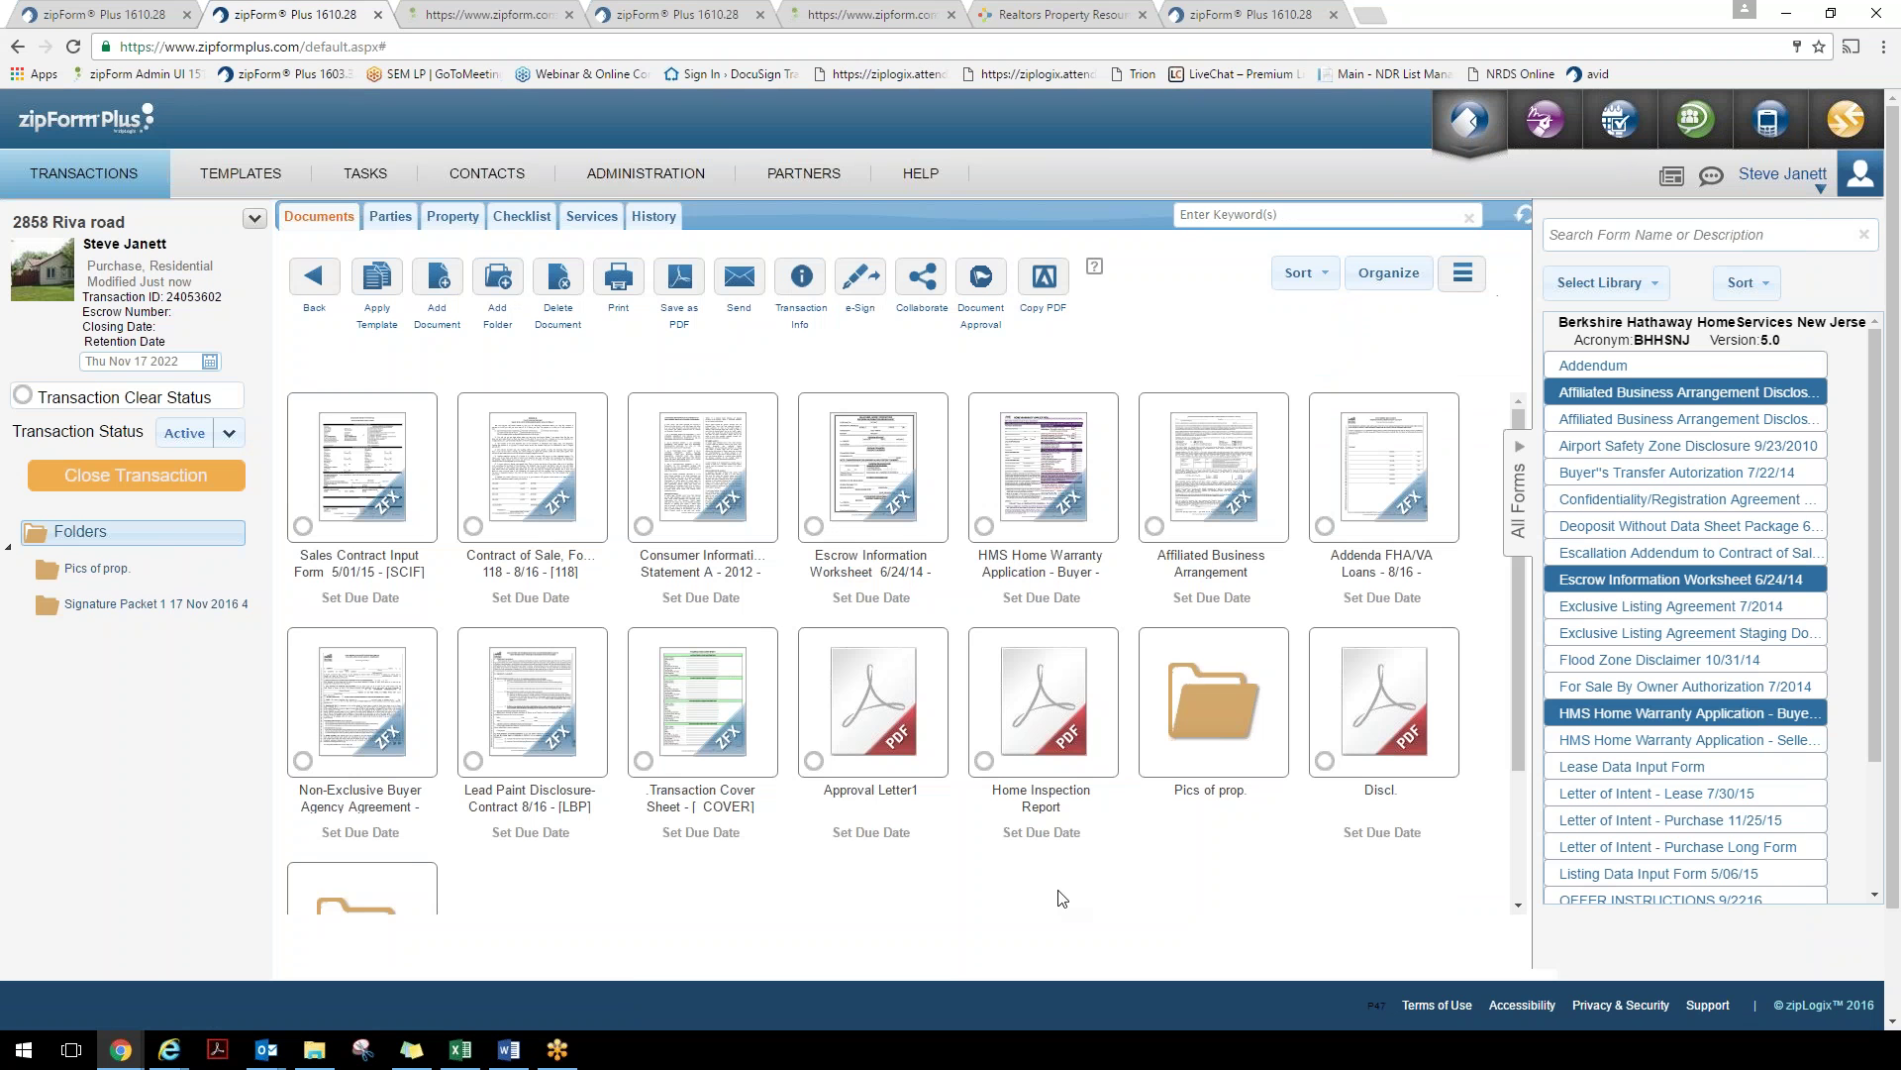
scroll(733, 911, "down", 1)
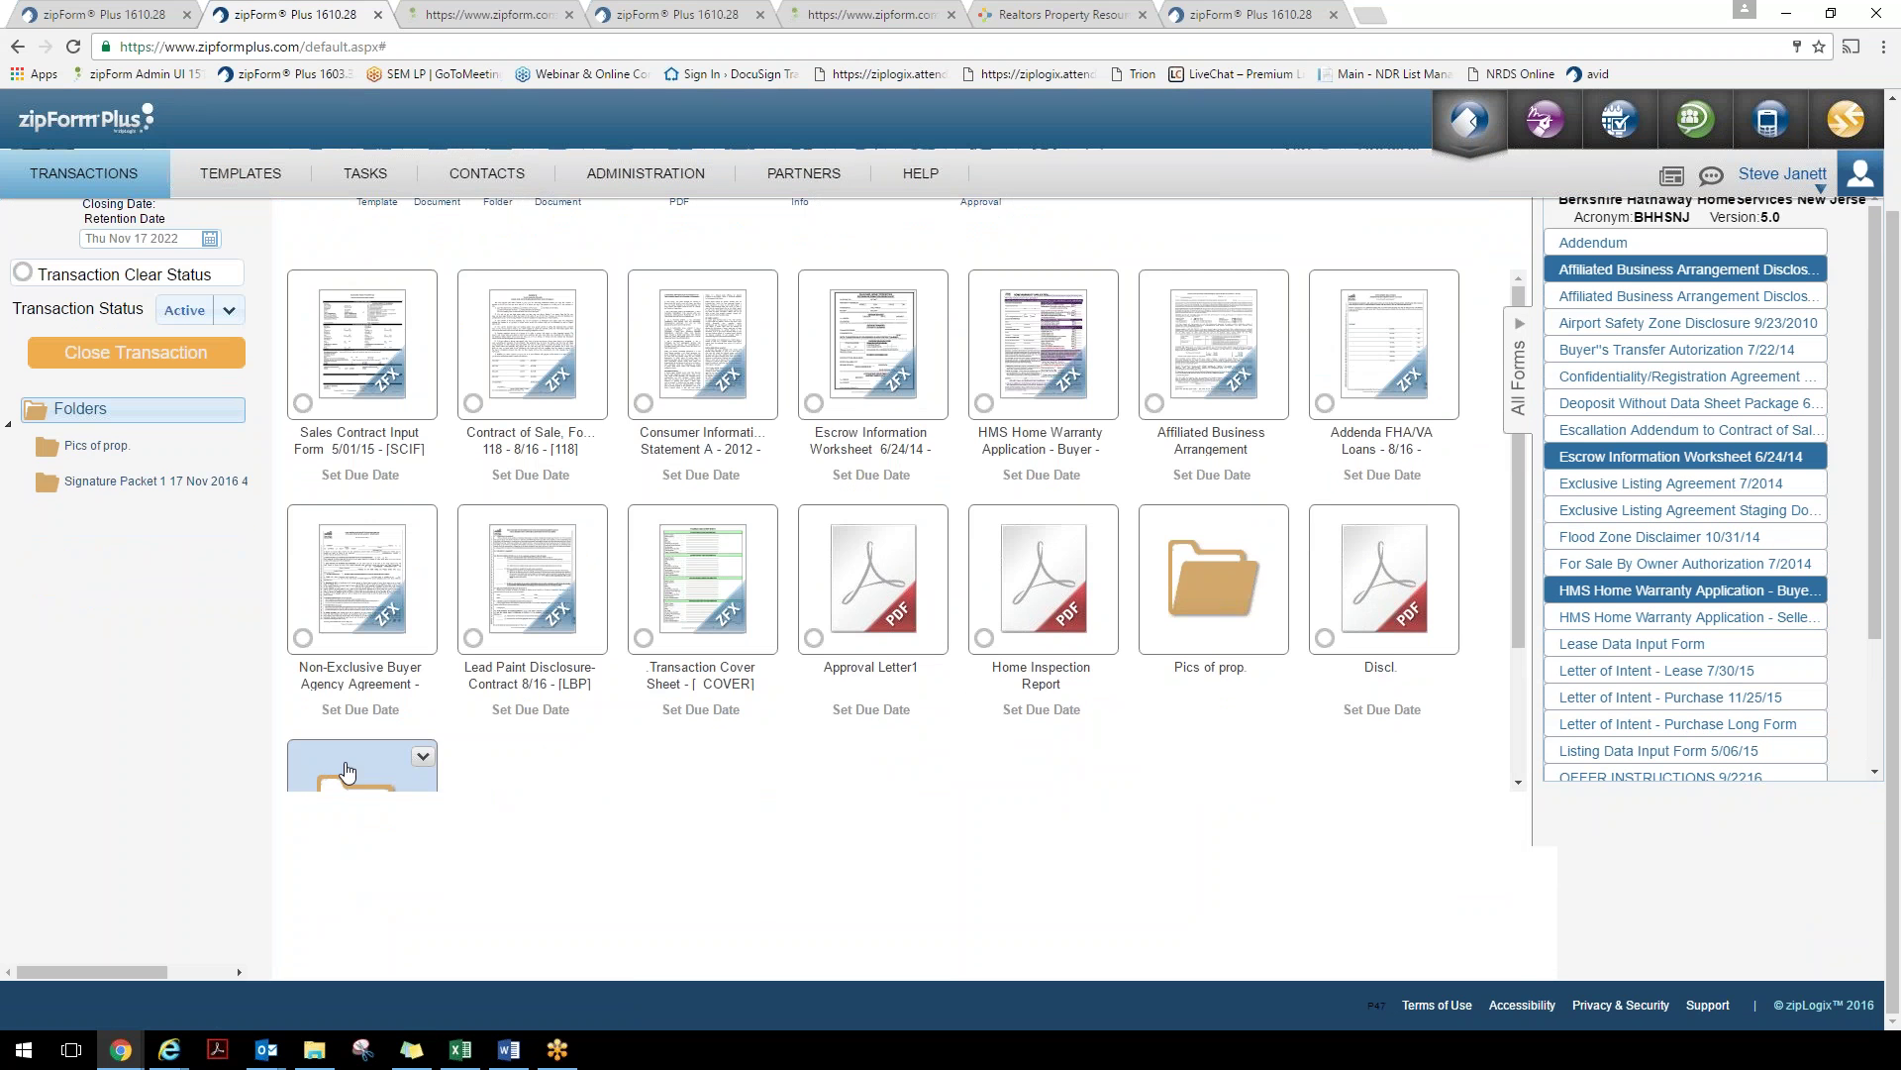
left_click(352, 767)
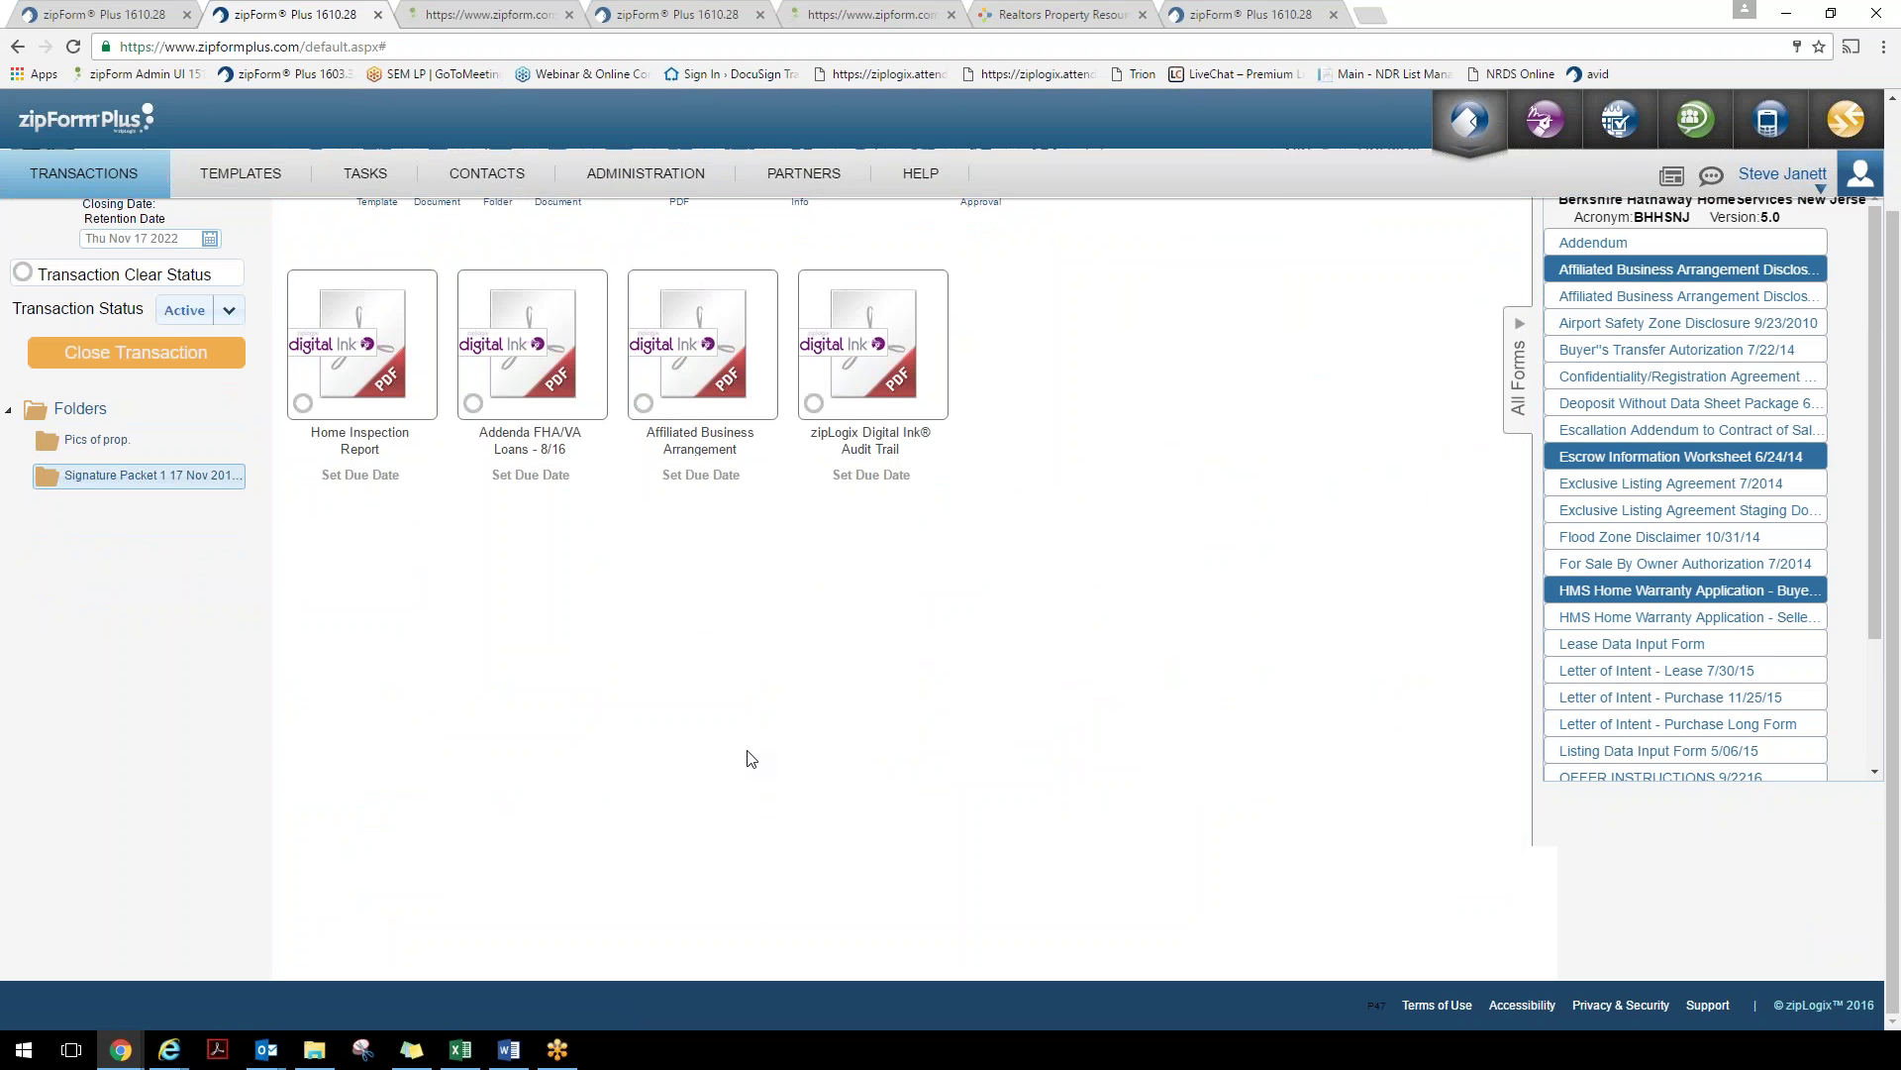
left_click(354, 361)
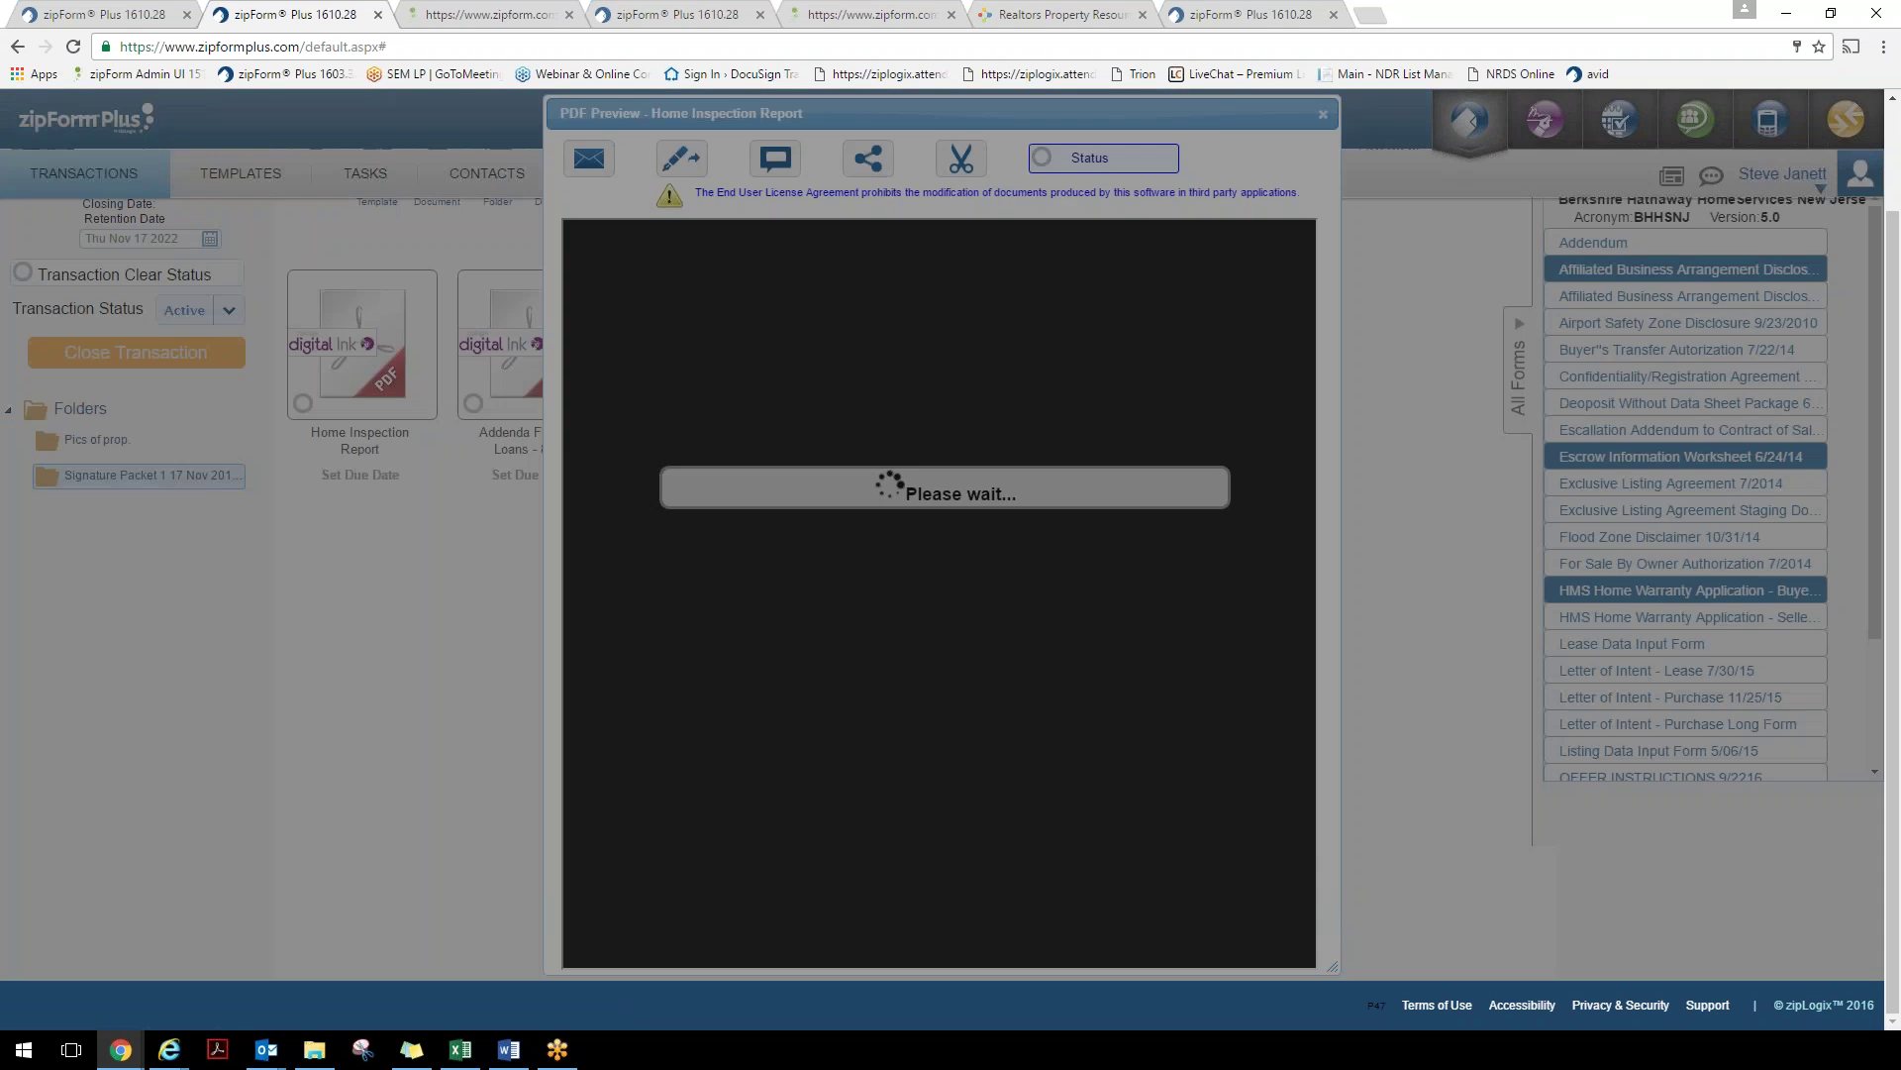
scroll(805, 616, "down", 4)
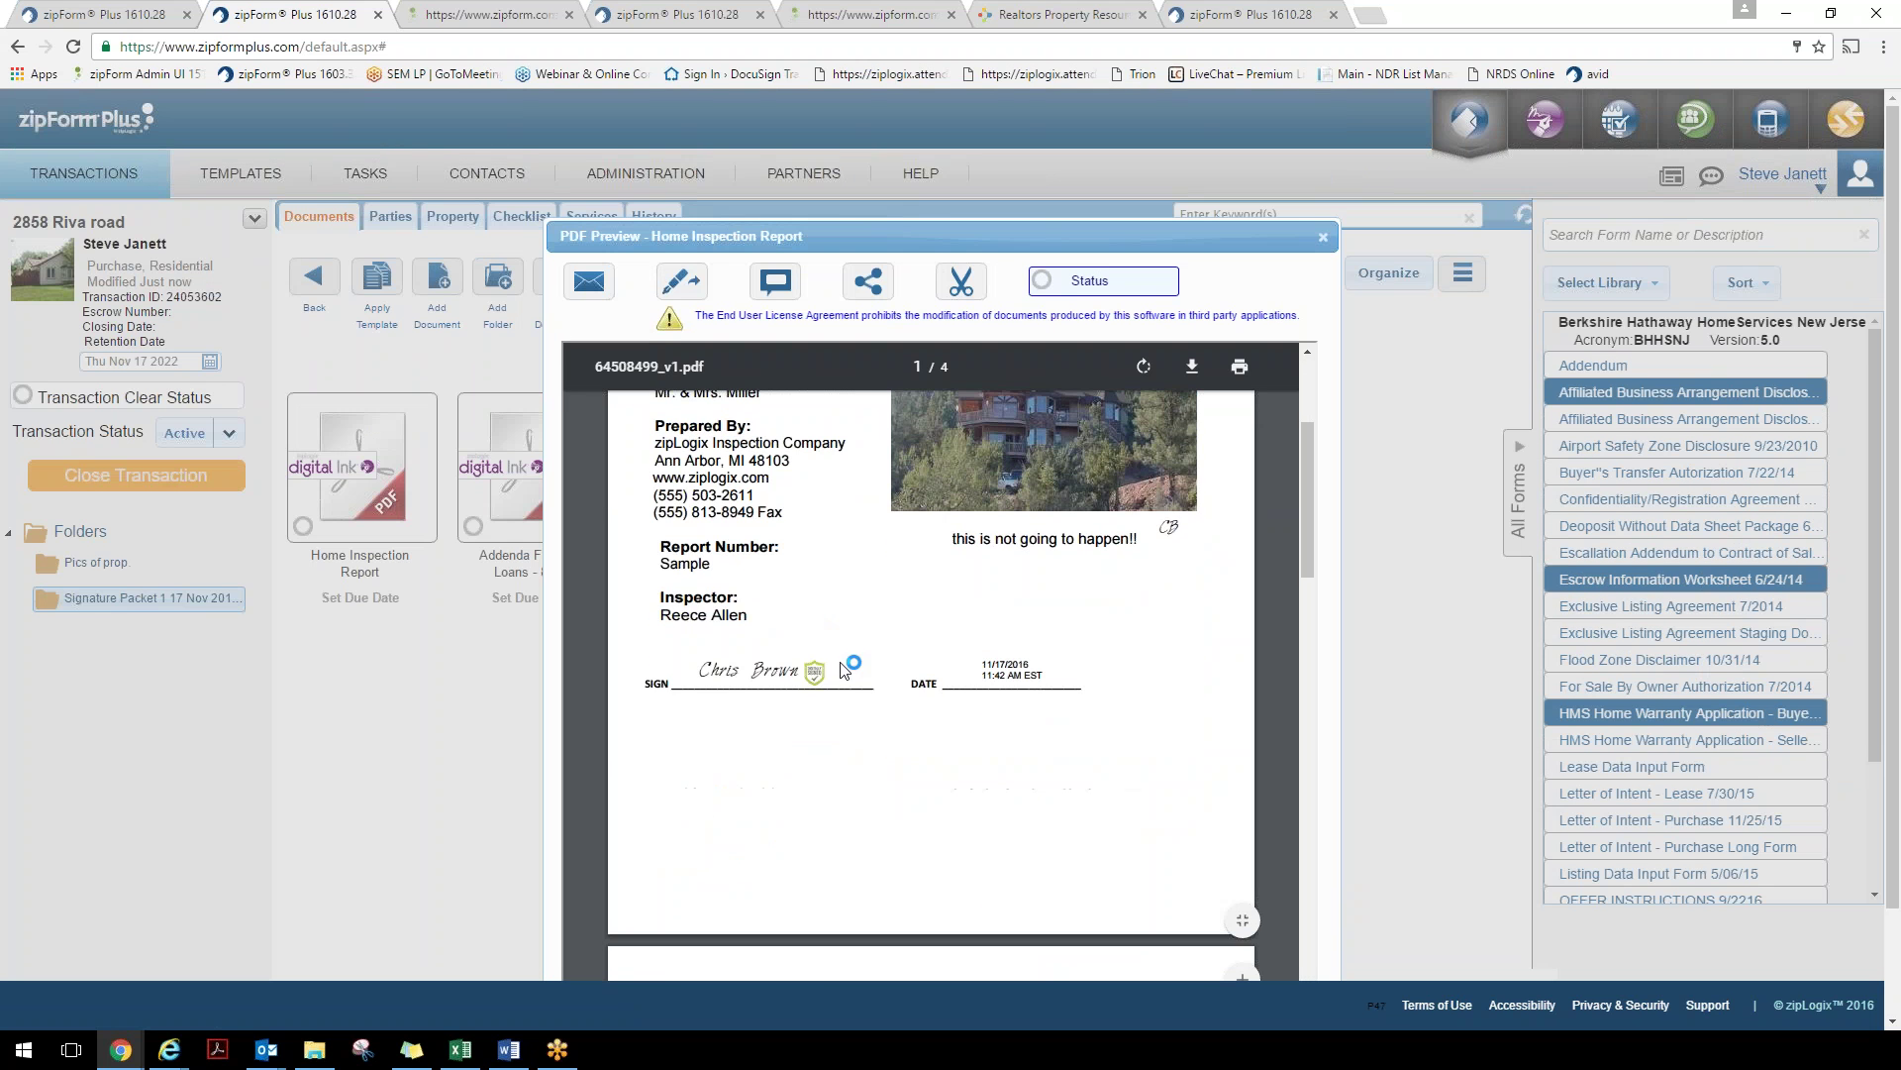
scroll(1030, 590, "up", 3)
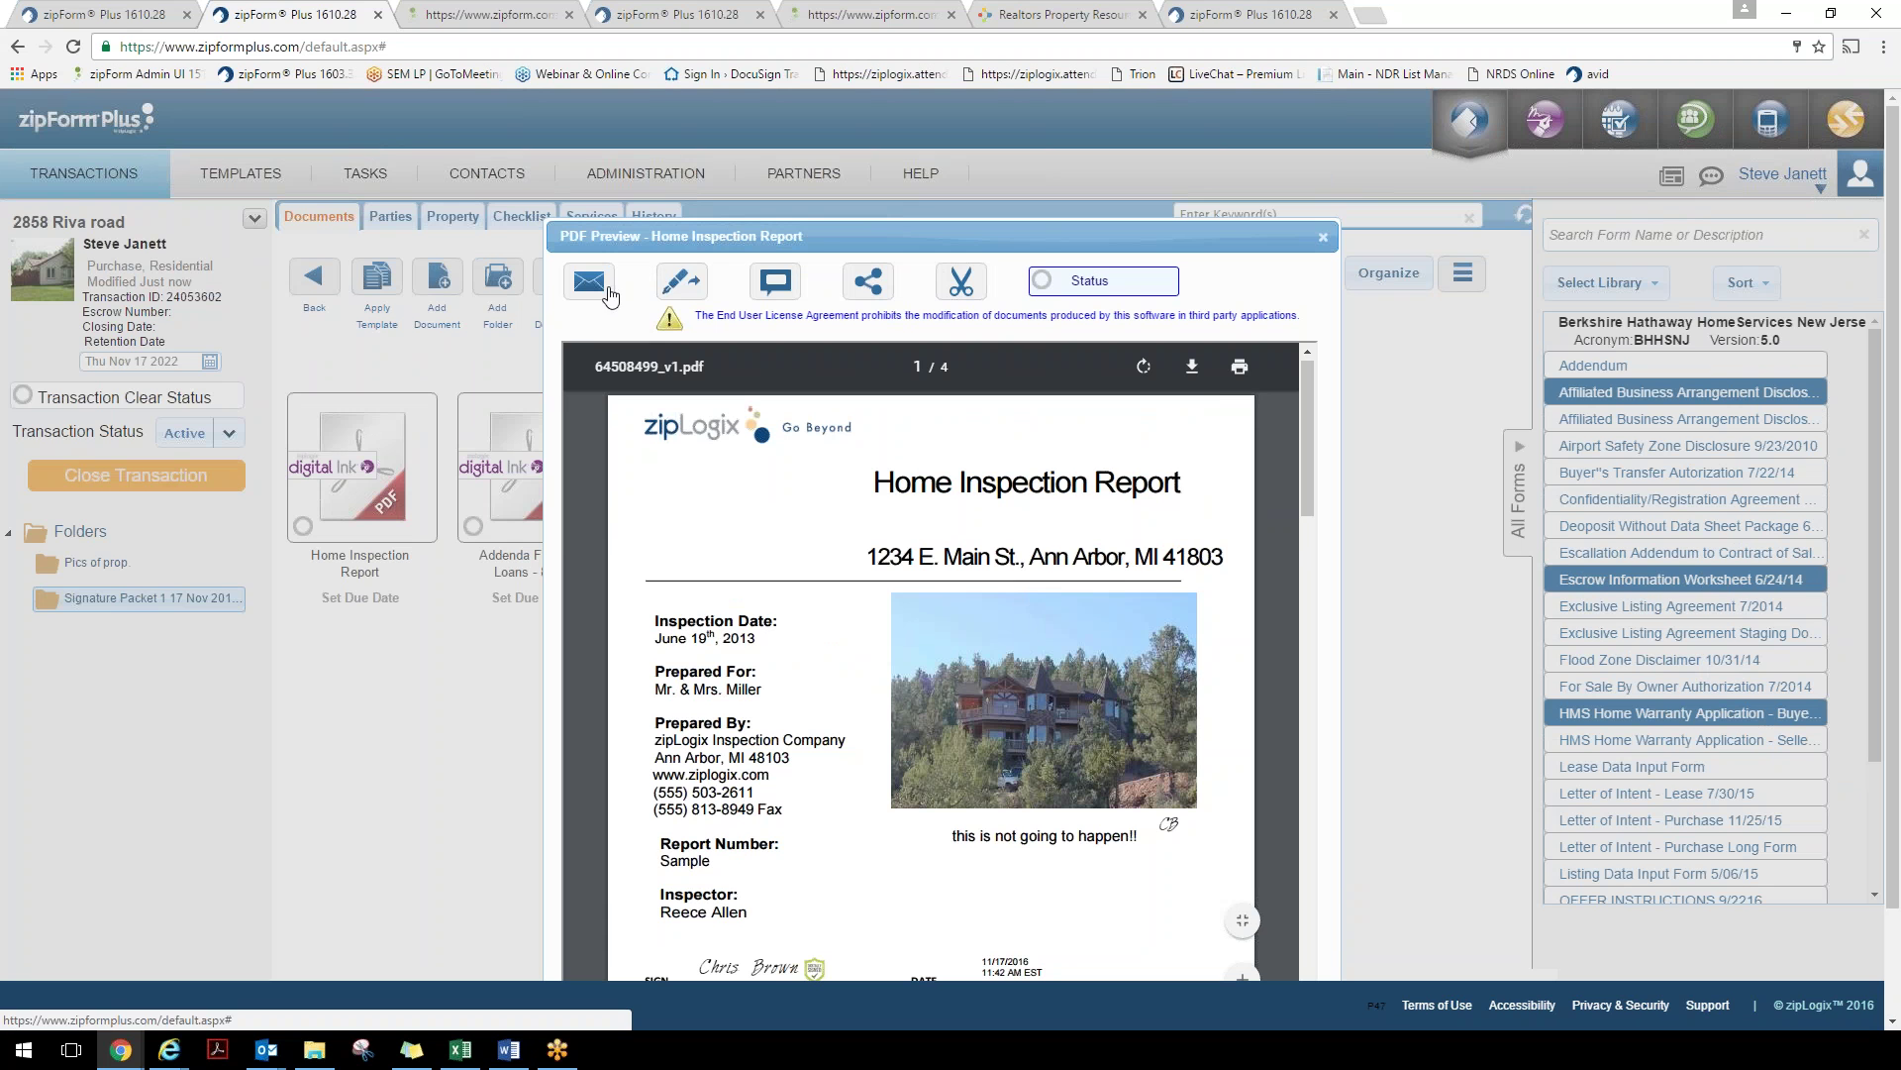
left_click(1323, 237)
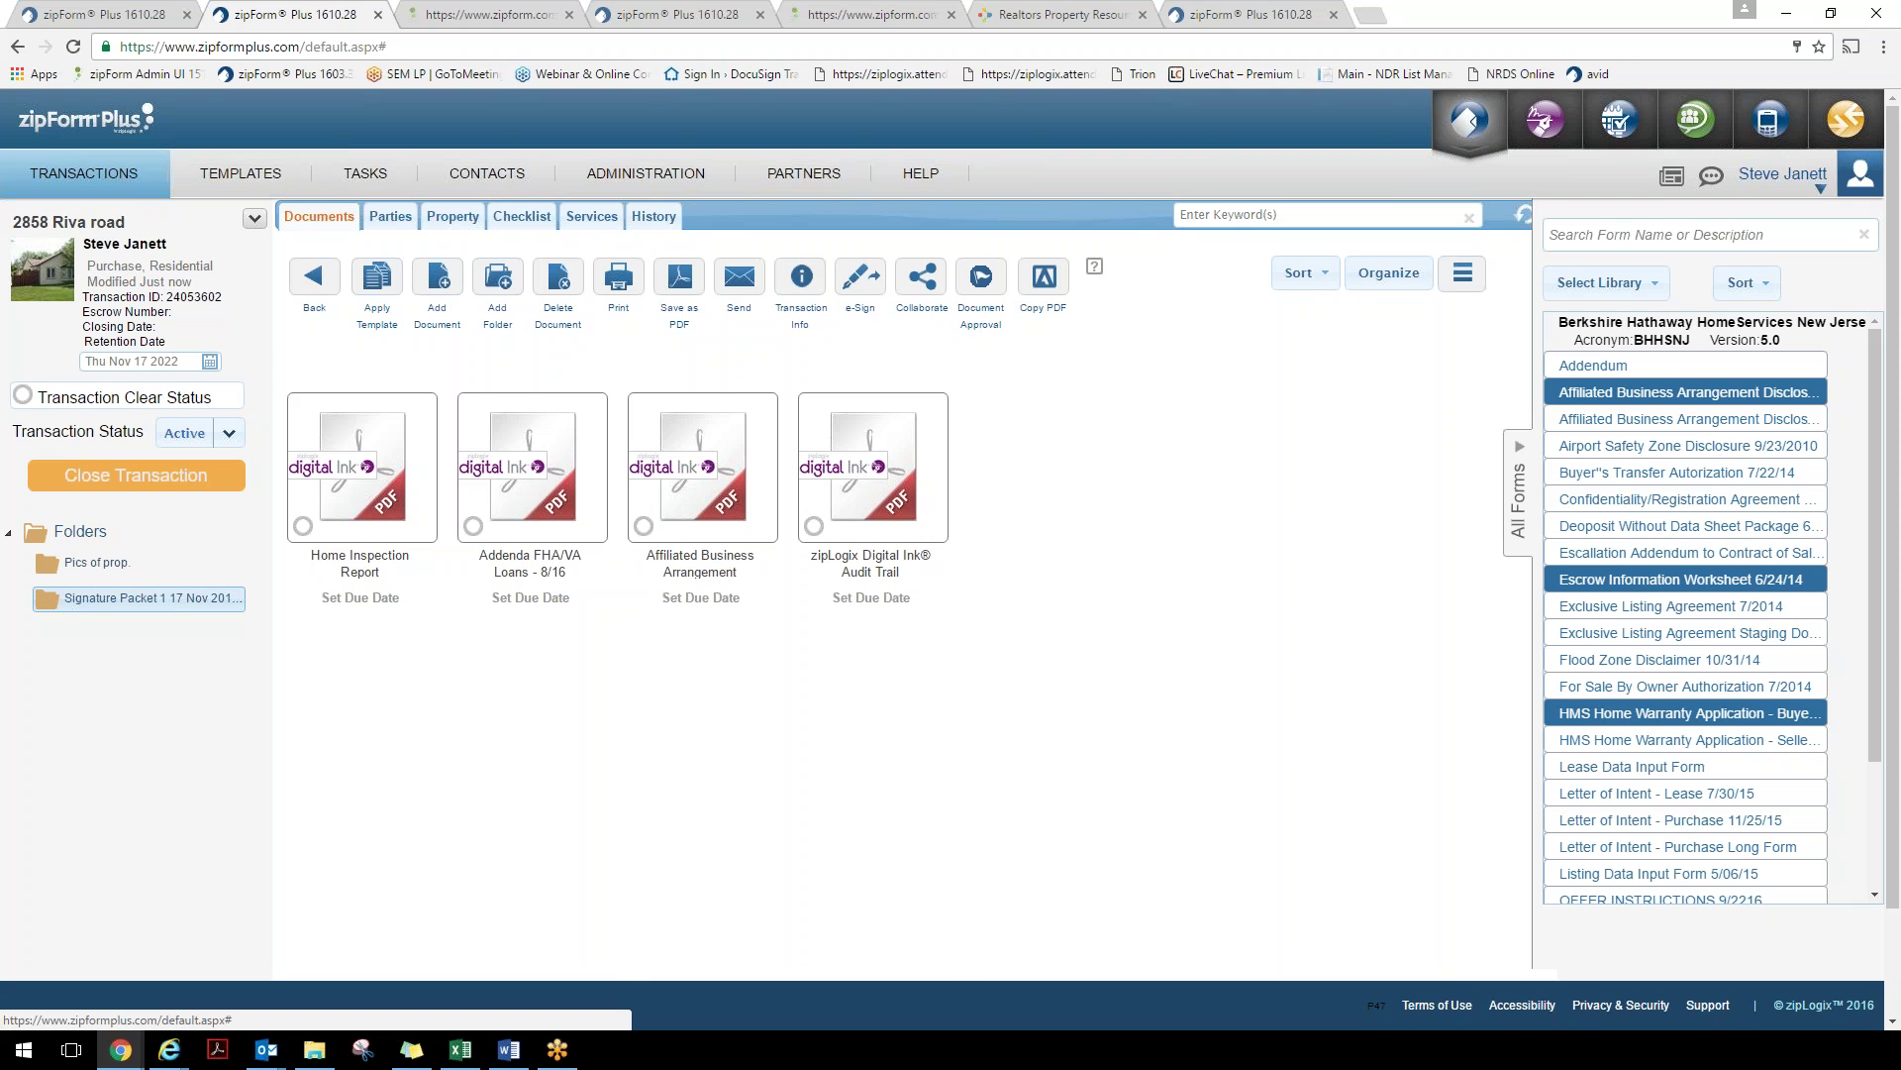
left_click(880, 482)
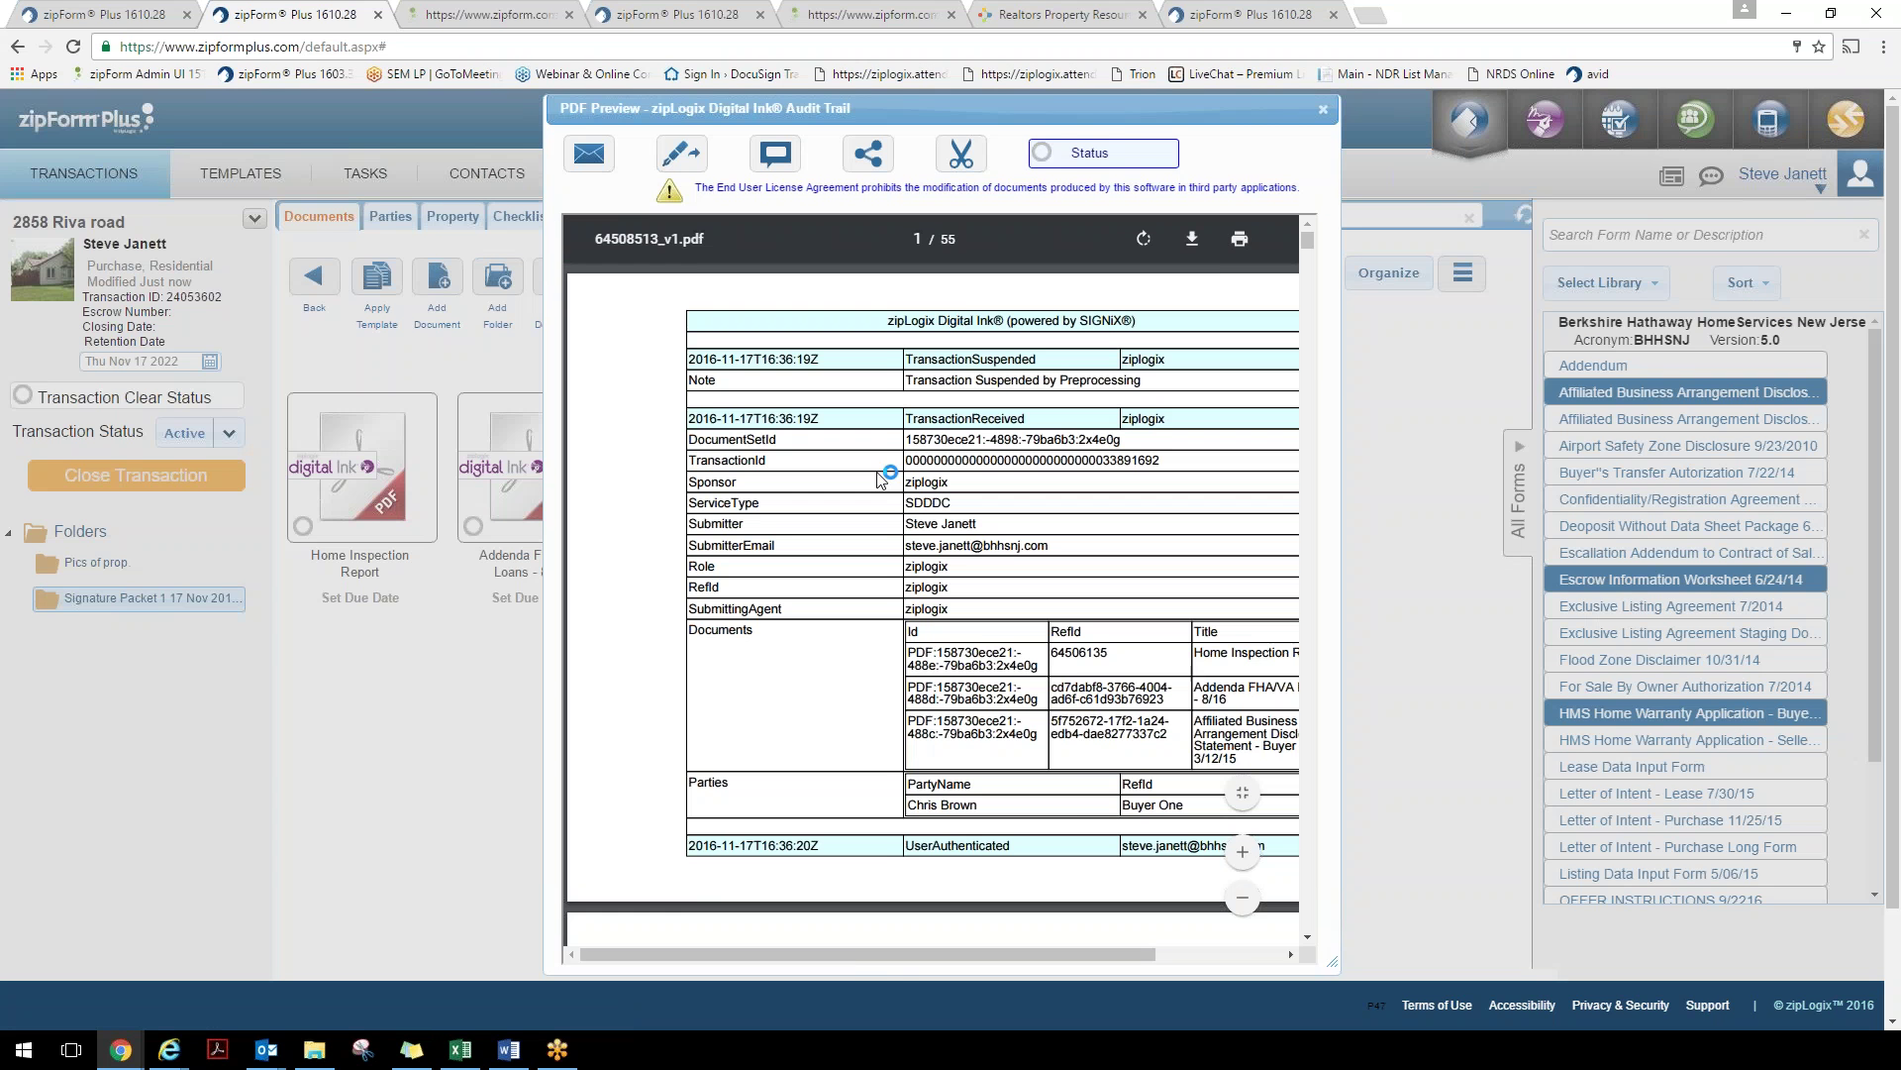
left_click_drag(854, 959, 923, 960)
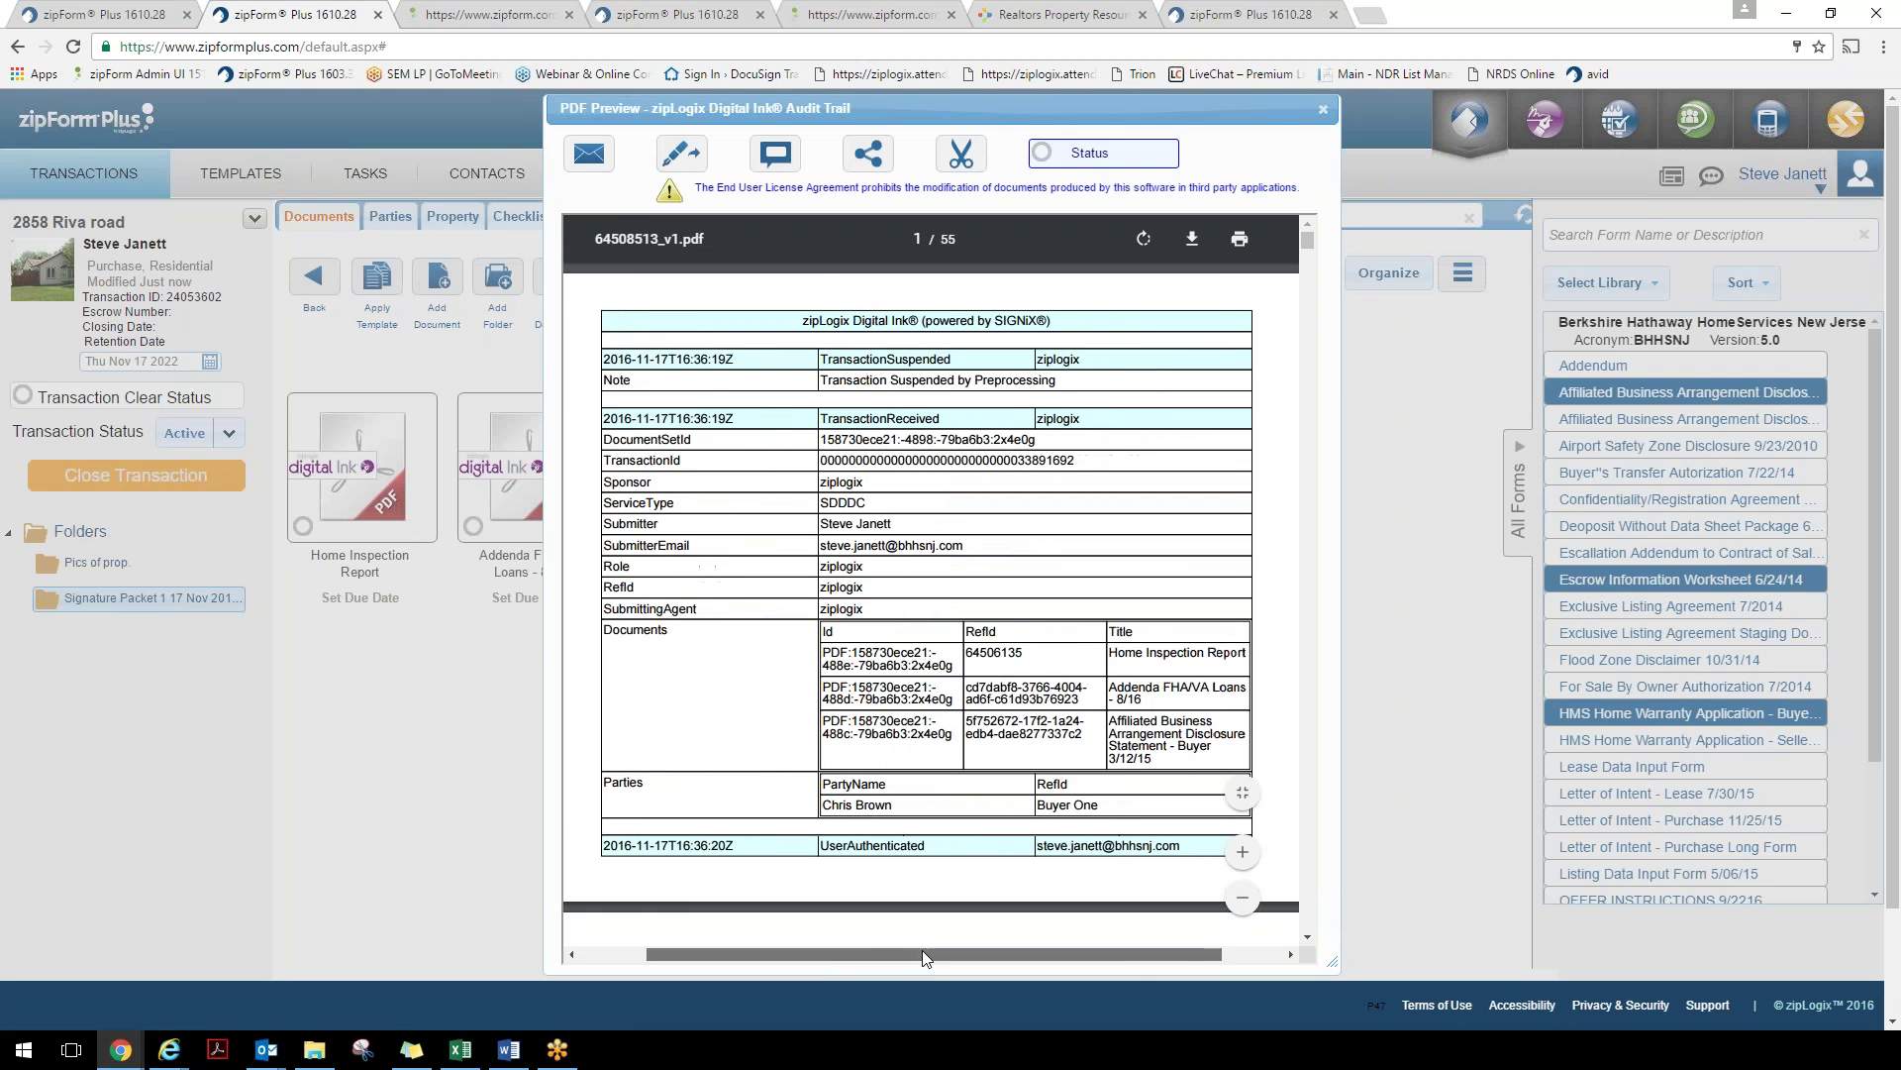
scroll(901, 614, "down", 10)
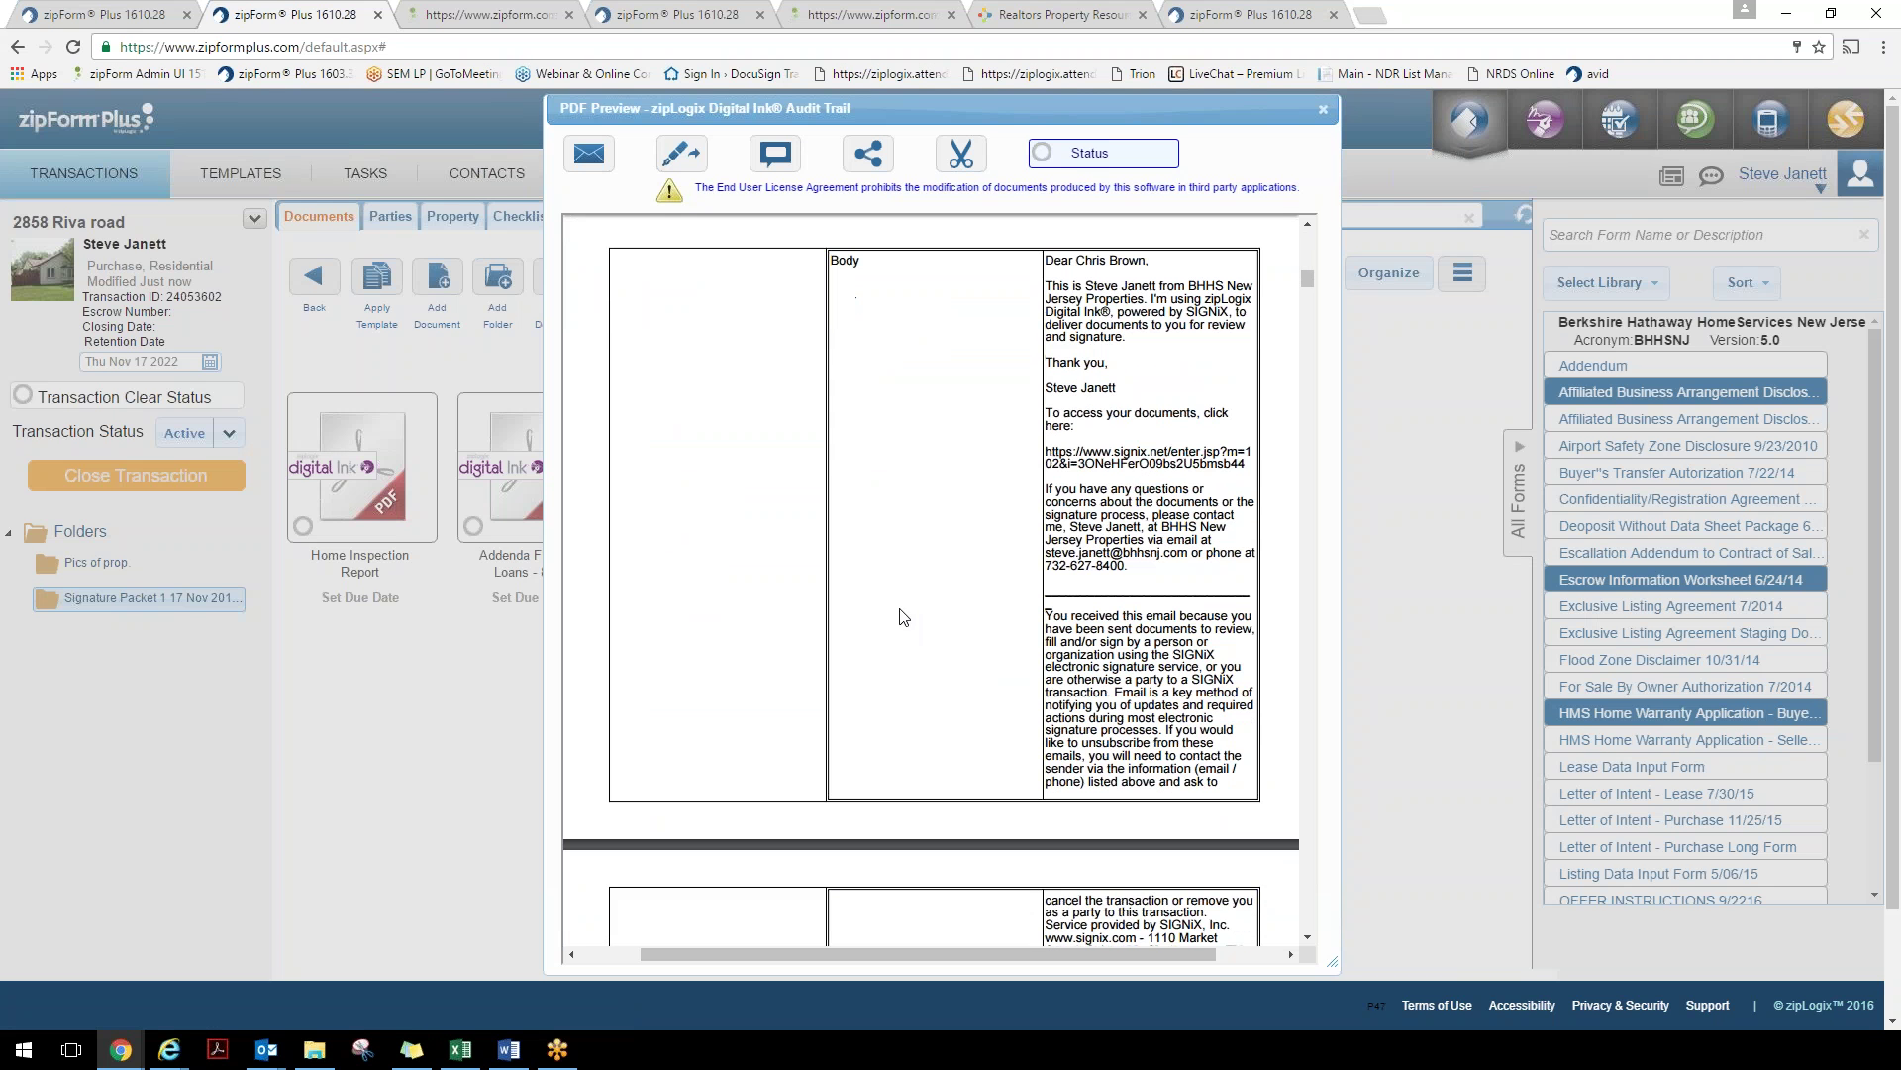
scroll(901, 616, "down", 8)
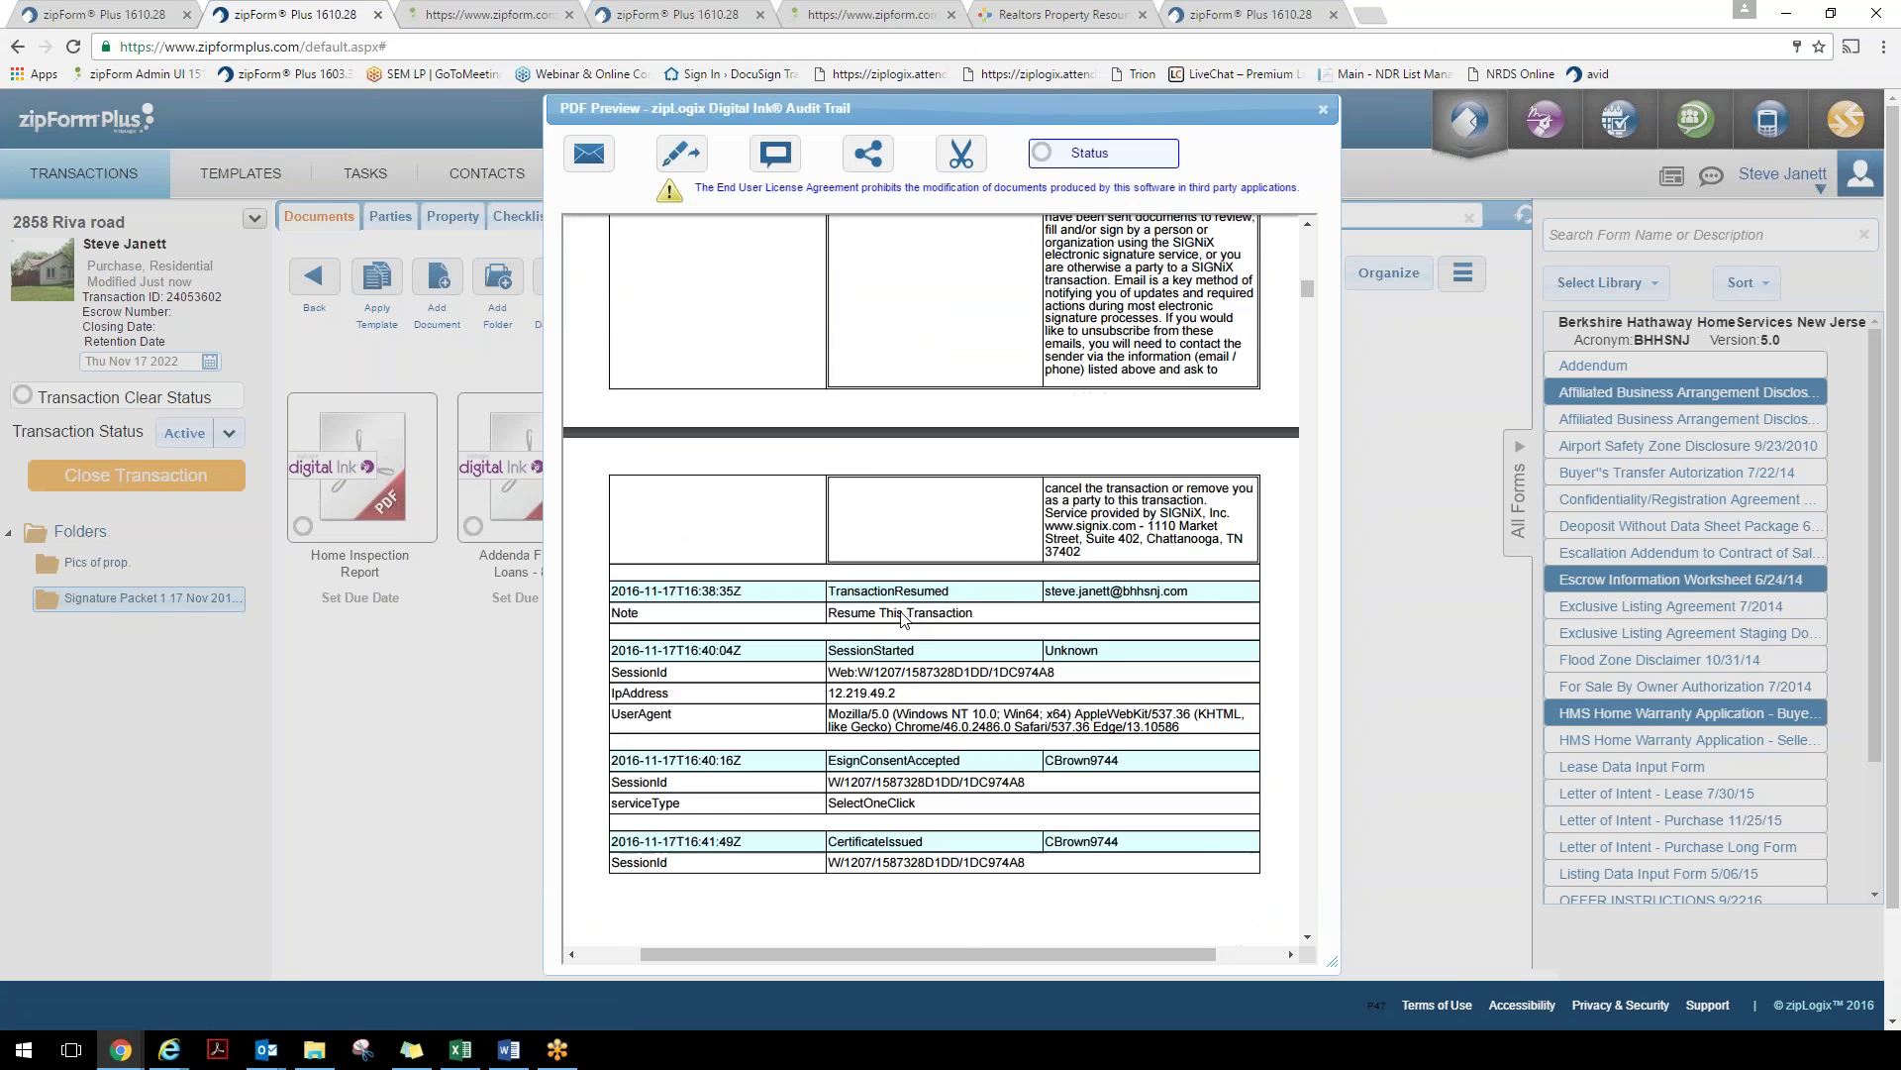
scroll(889, 639, "down", 1)
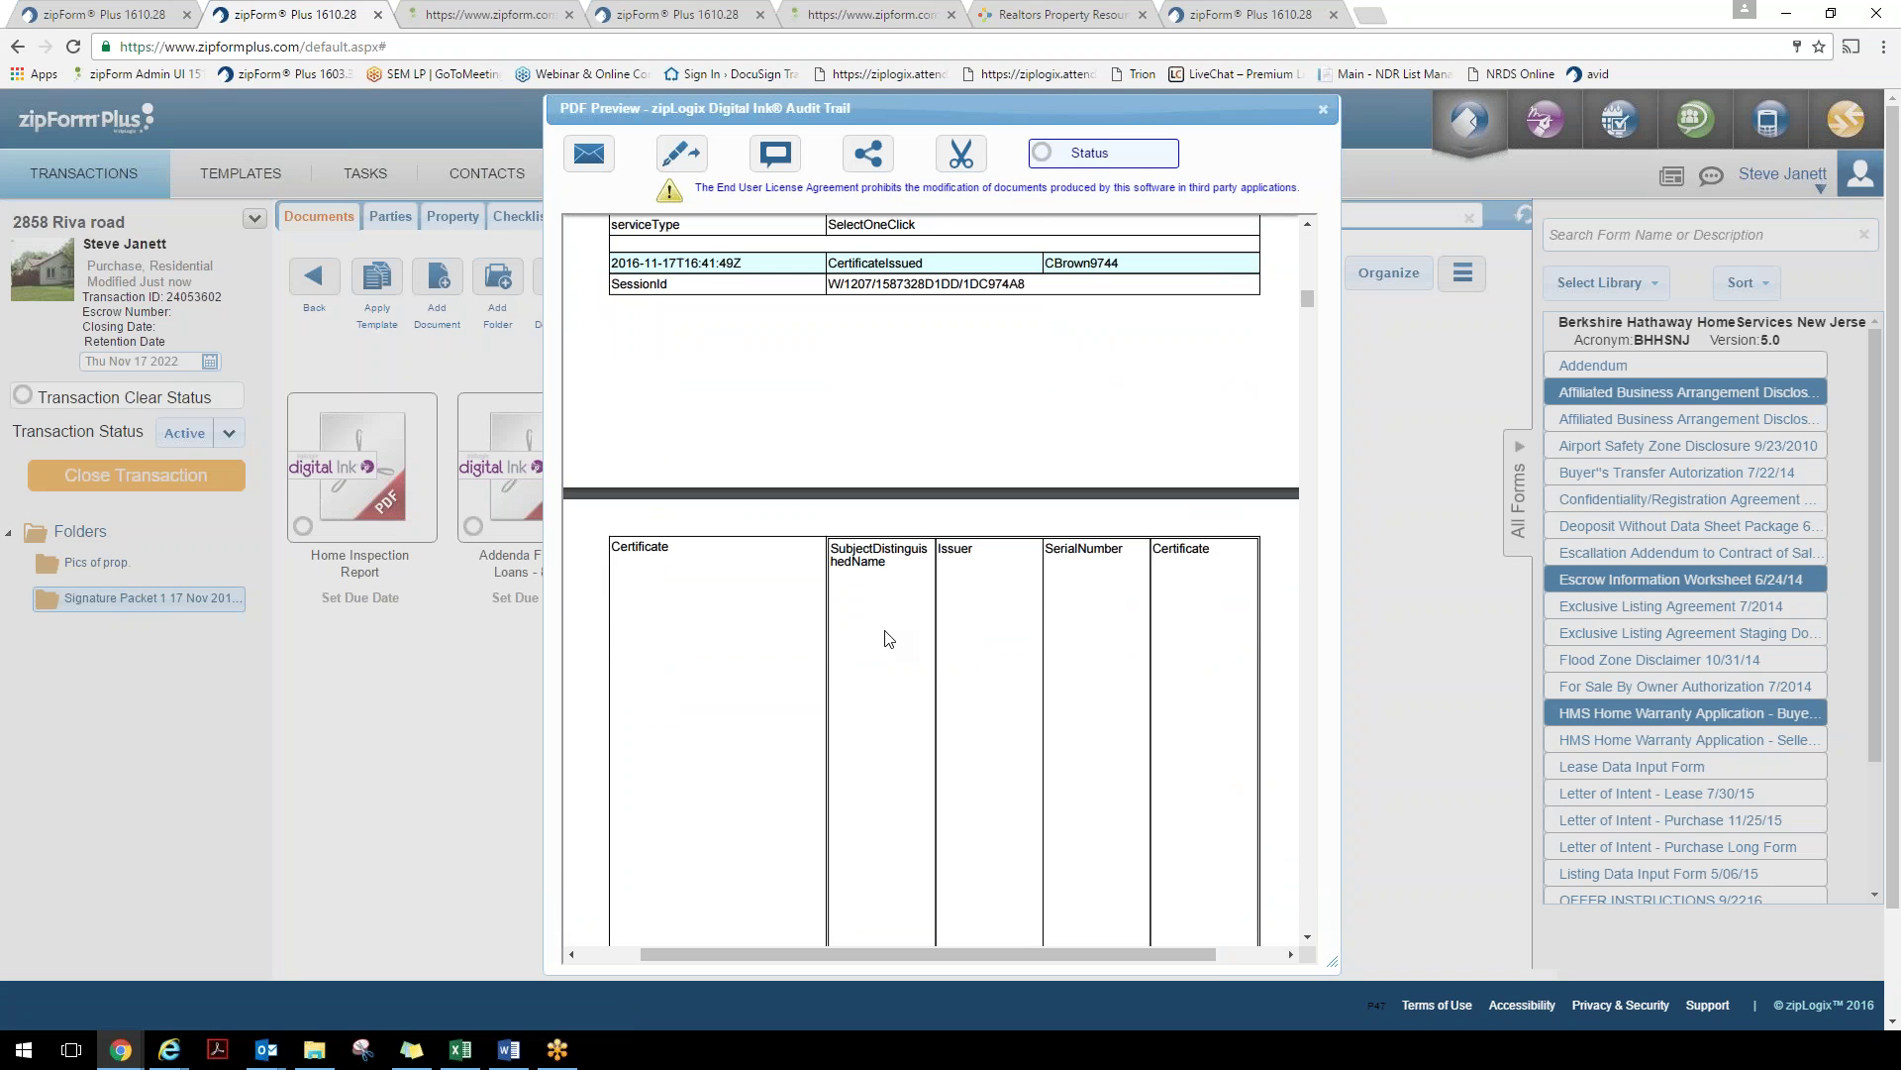
scroll(889, 639, "up", 11)
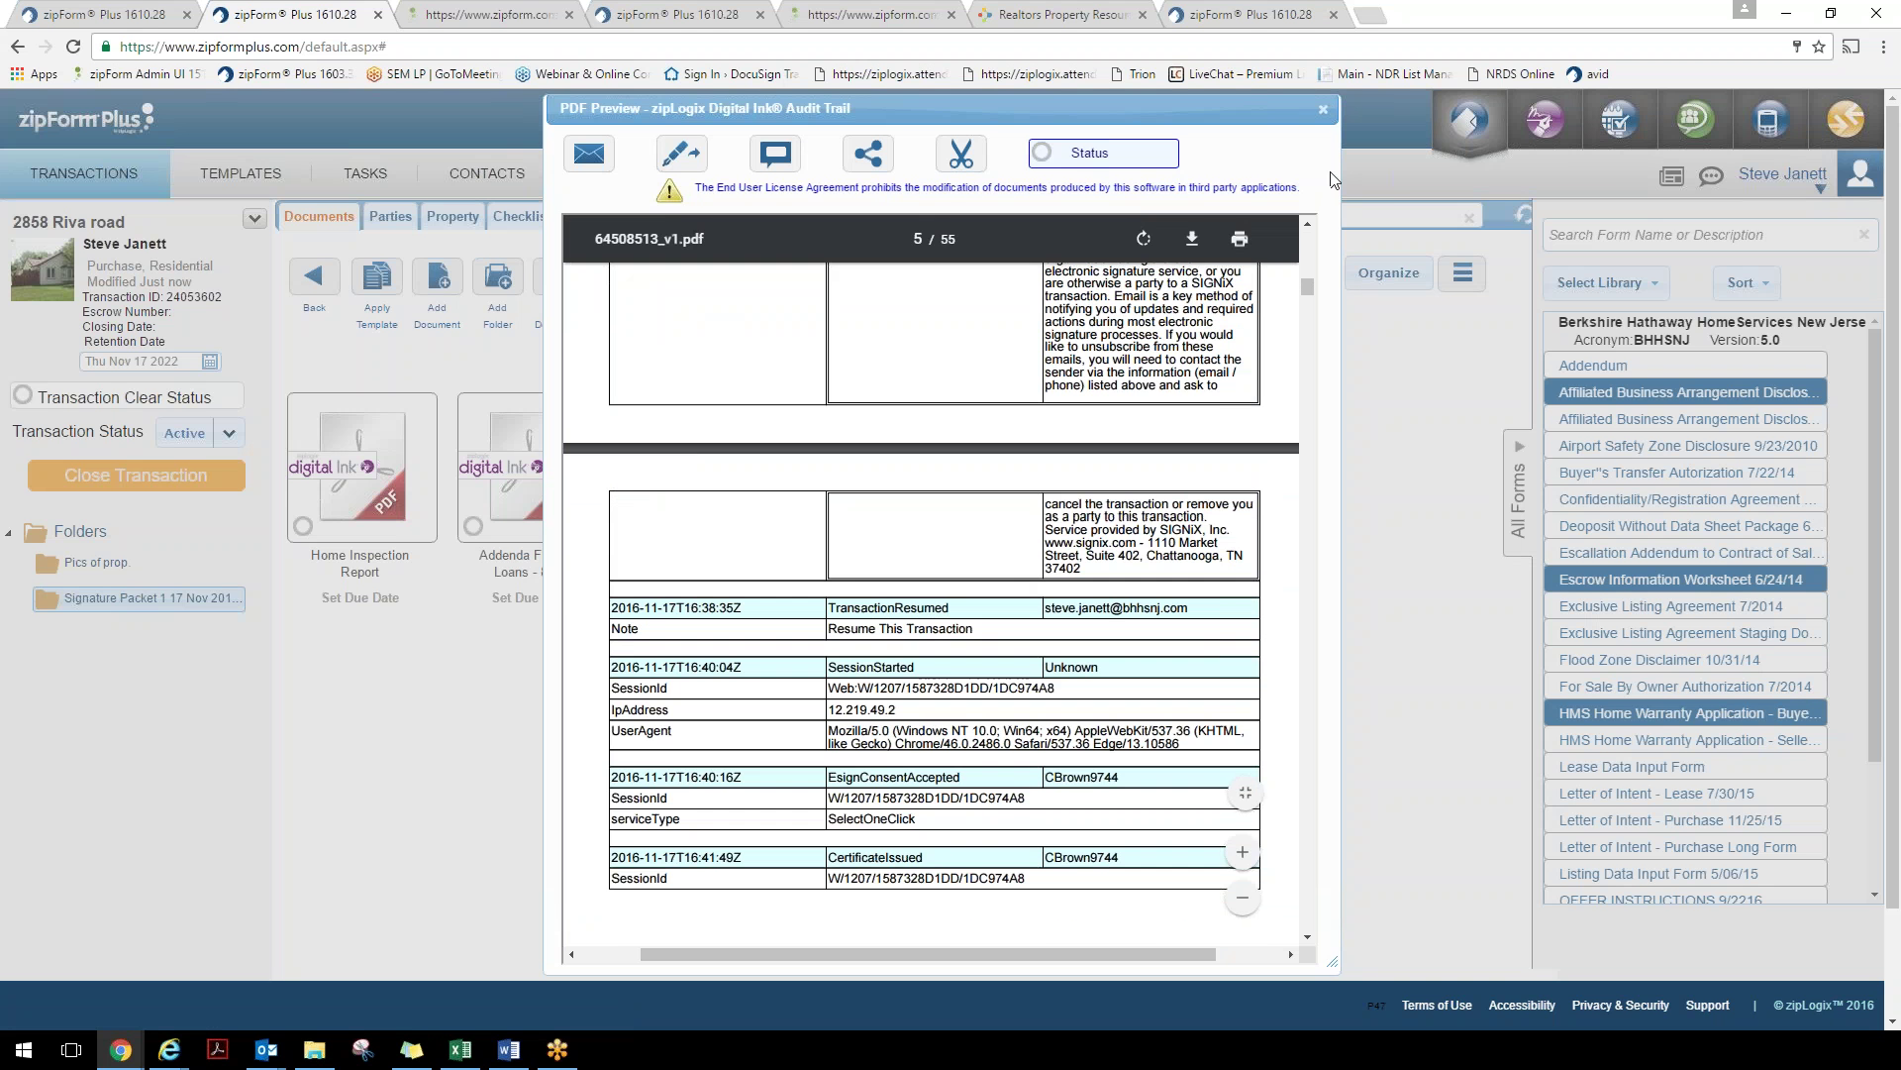
left_click(1322, 111)
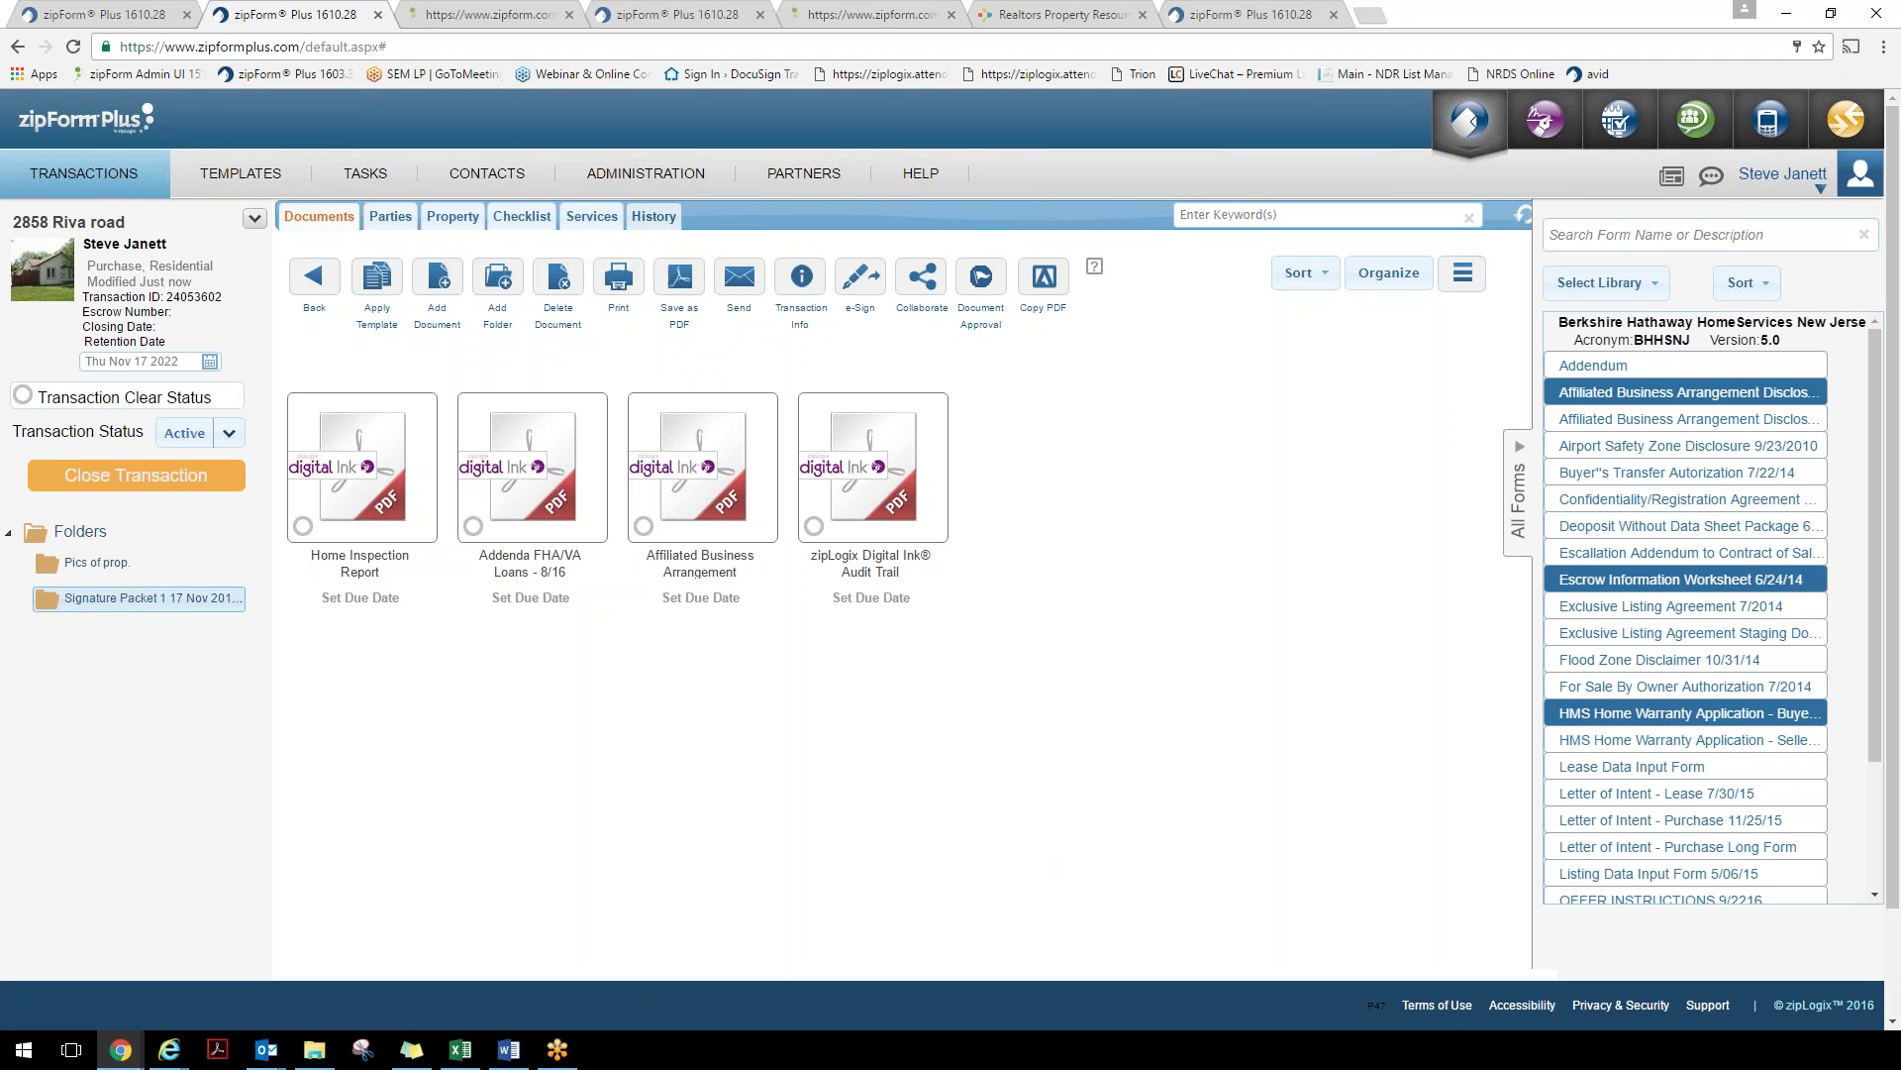
left_click(662, 218)
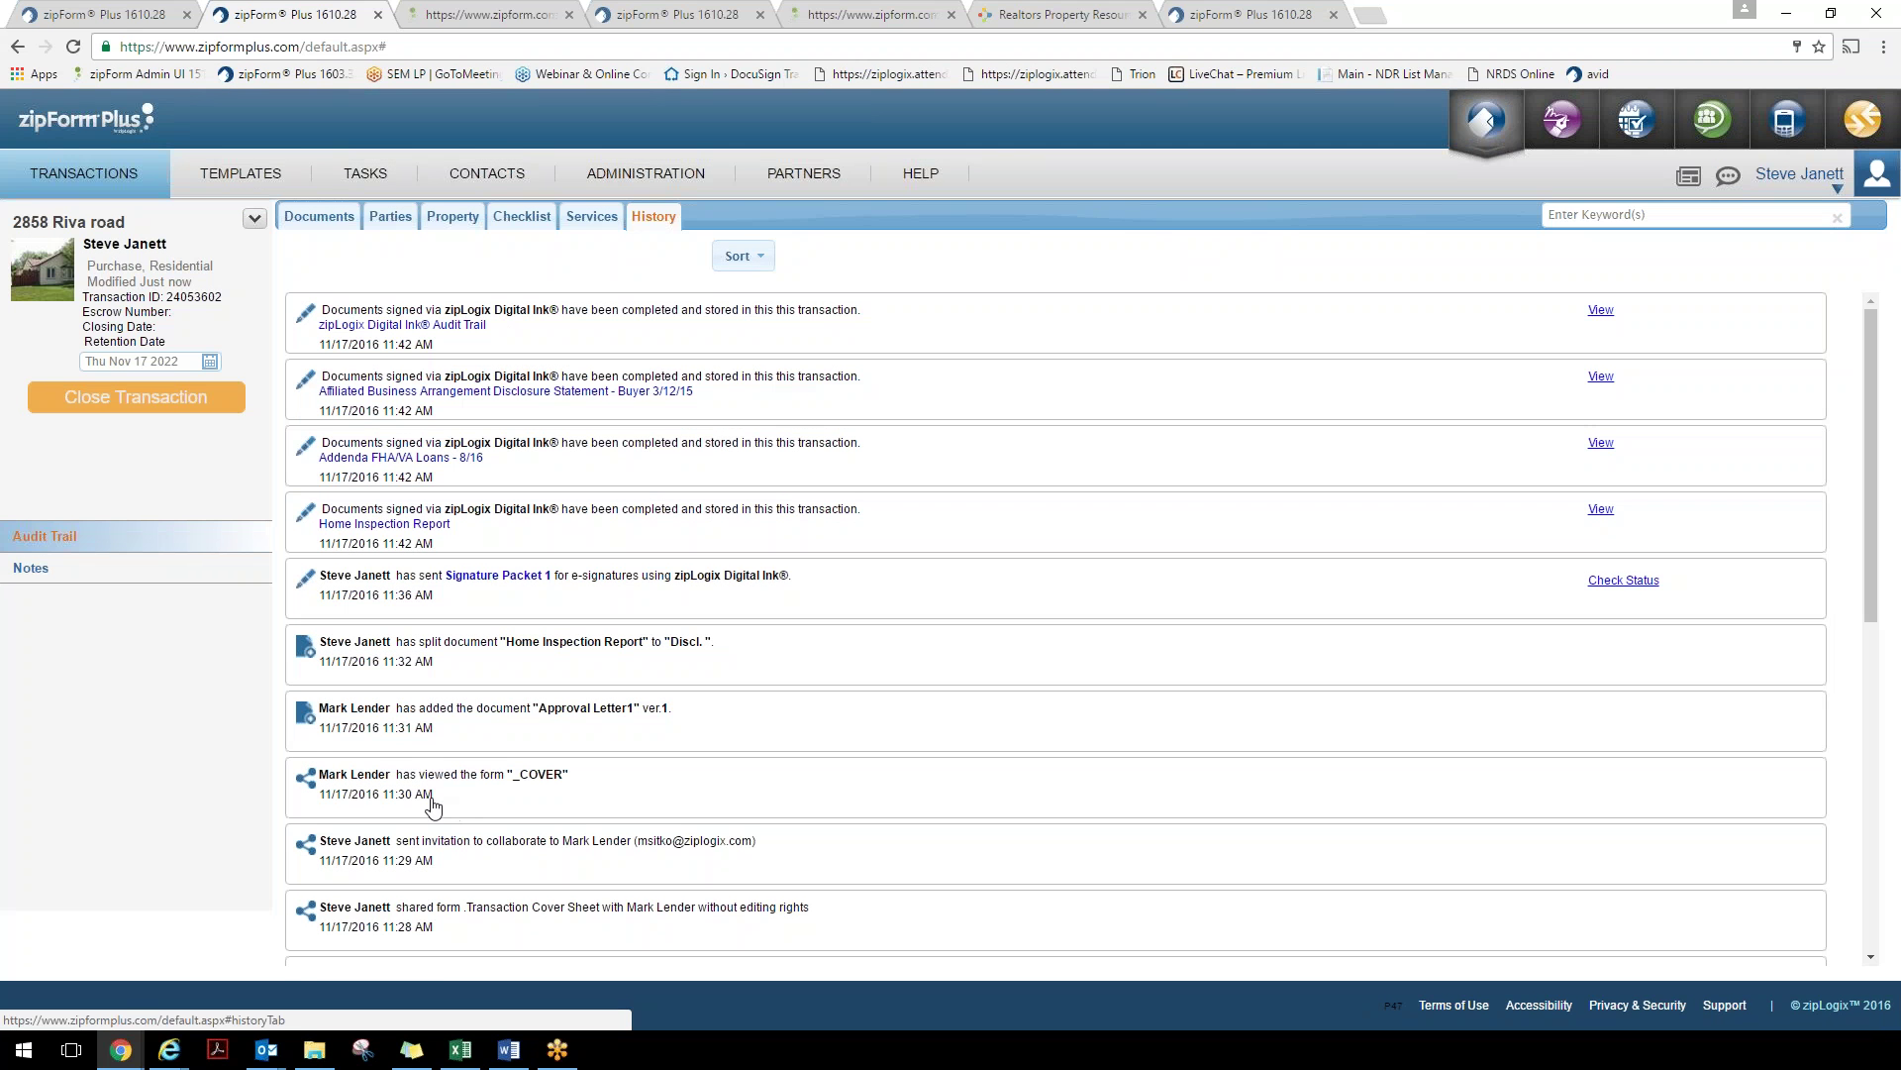
scroll(433, 805, "down", 1)
scroll(433, 805, "down", 1)
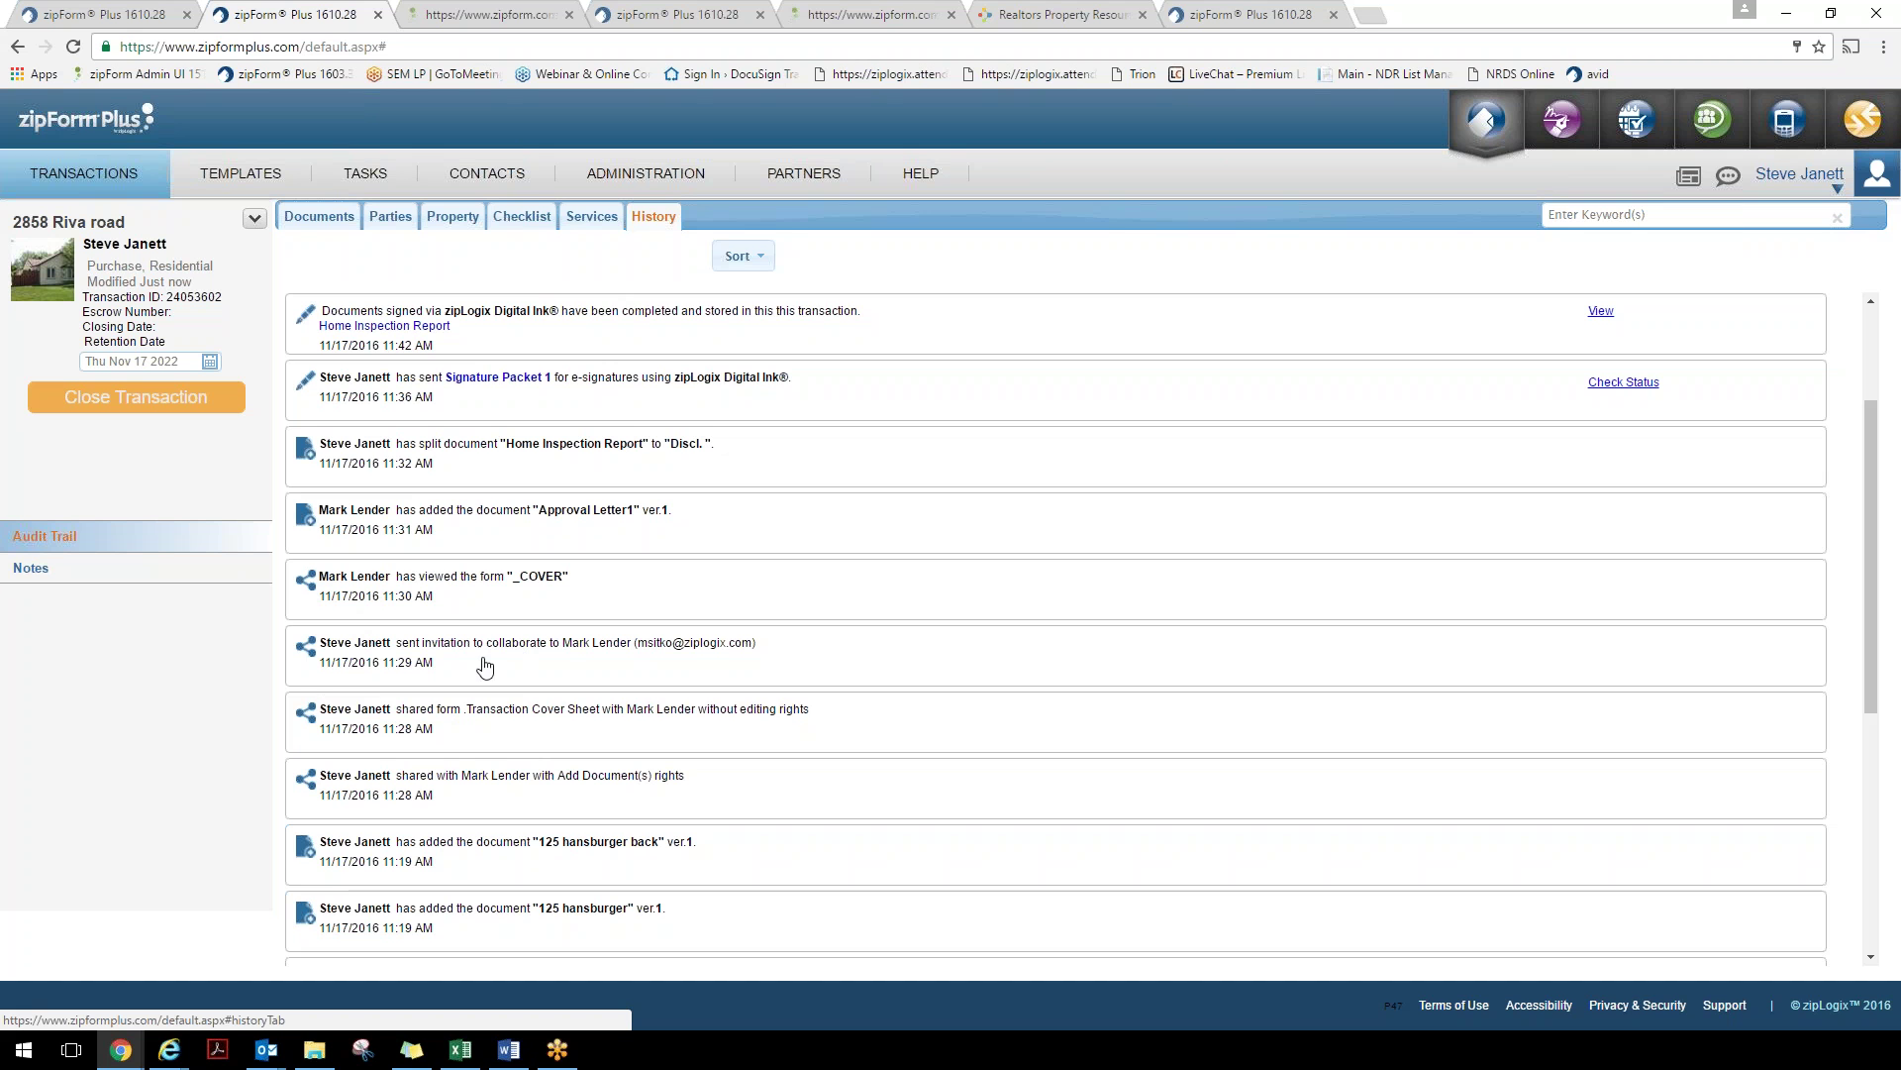
left_click(39, 570)
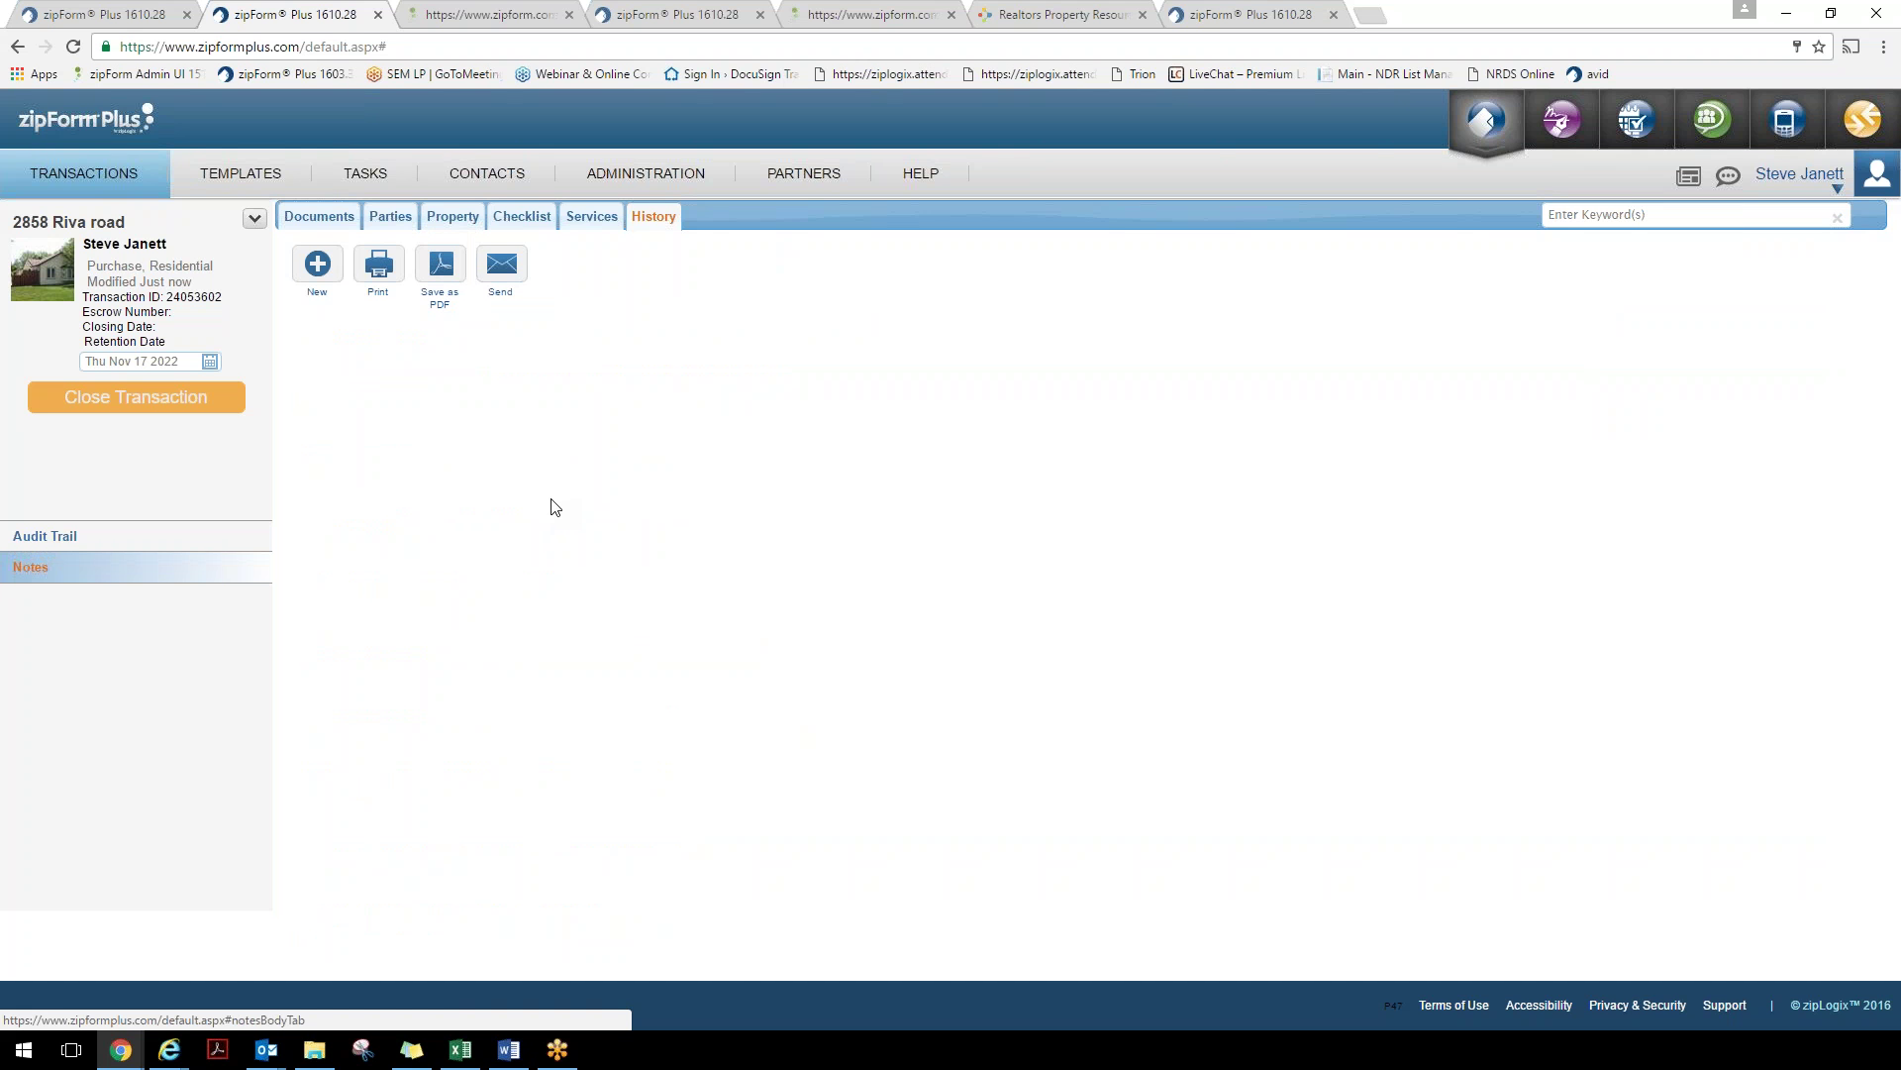
left_click(328, 220)
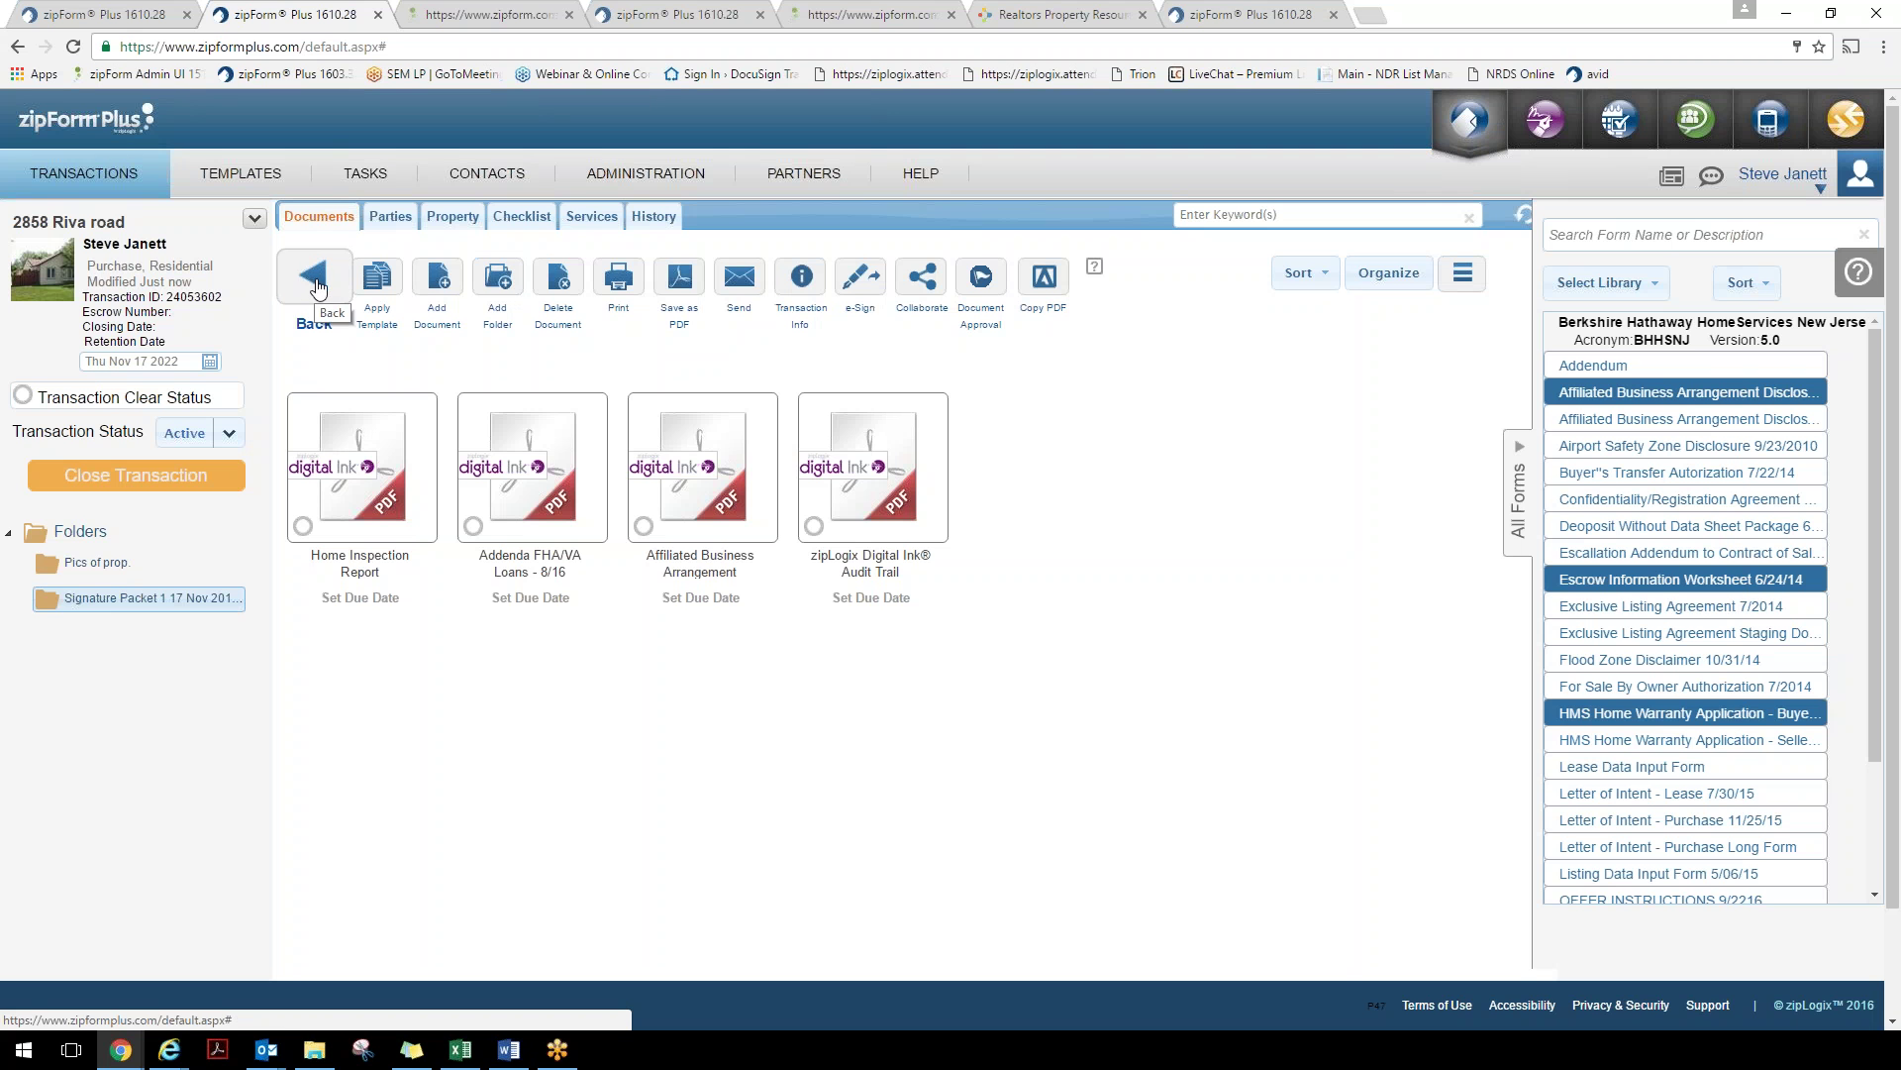
Leave the Signature Packet folder and go back to the Transactions list
left_click(323, 292)
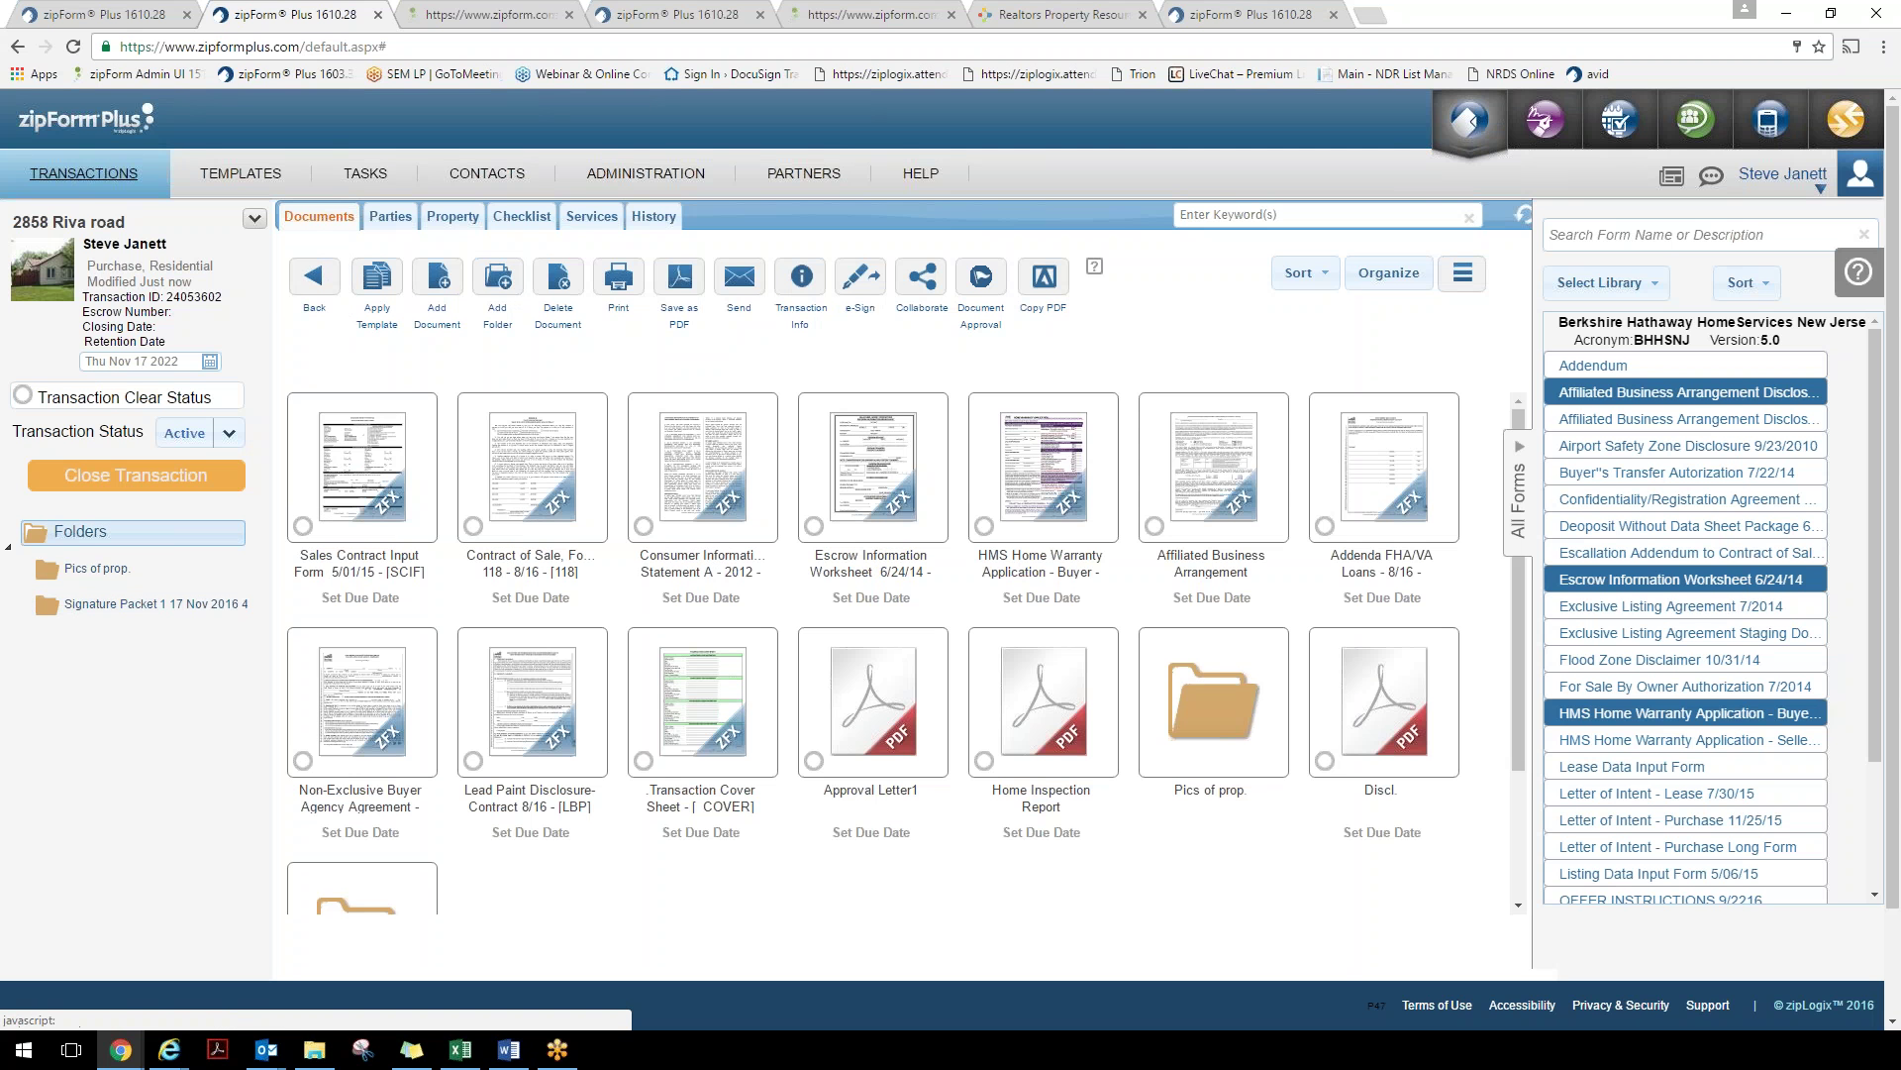
left_click(112, 180)
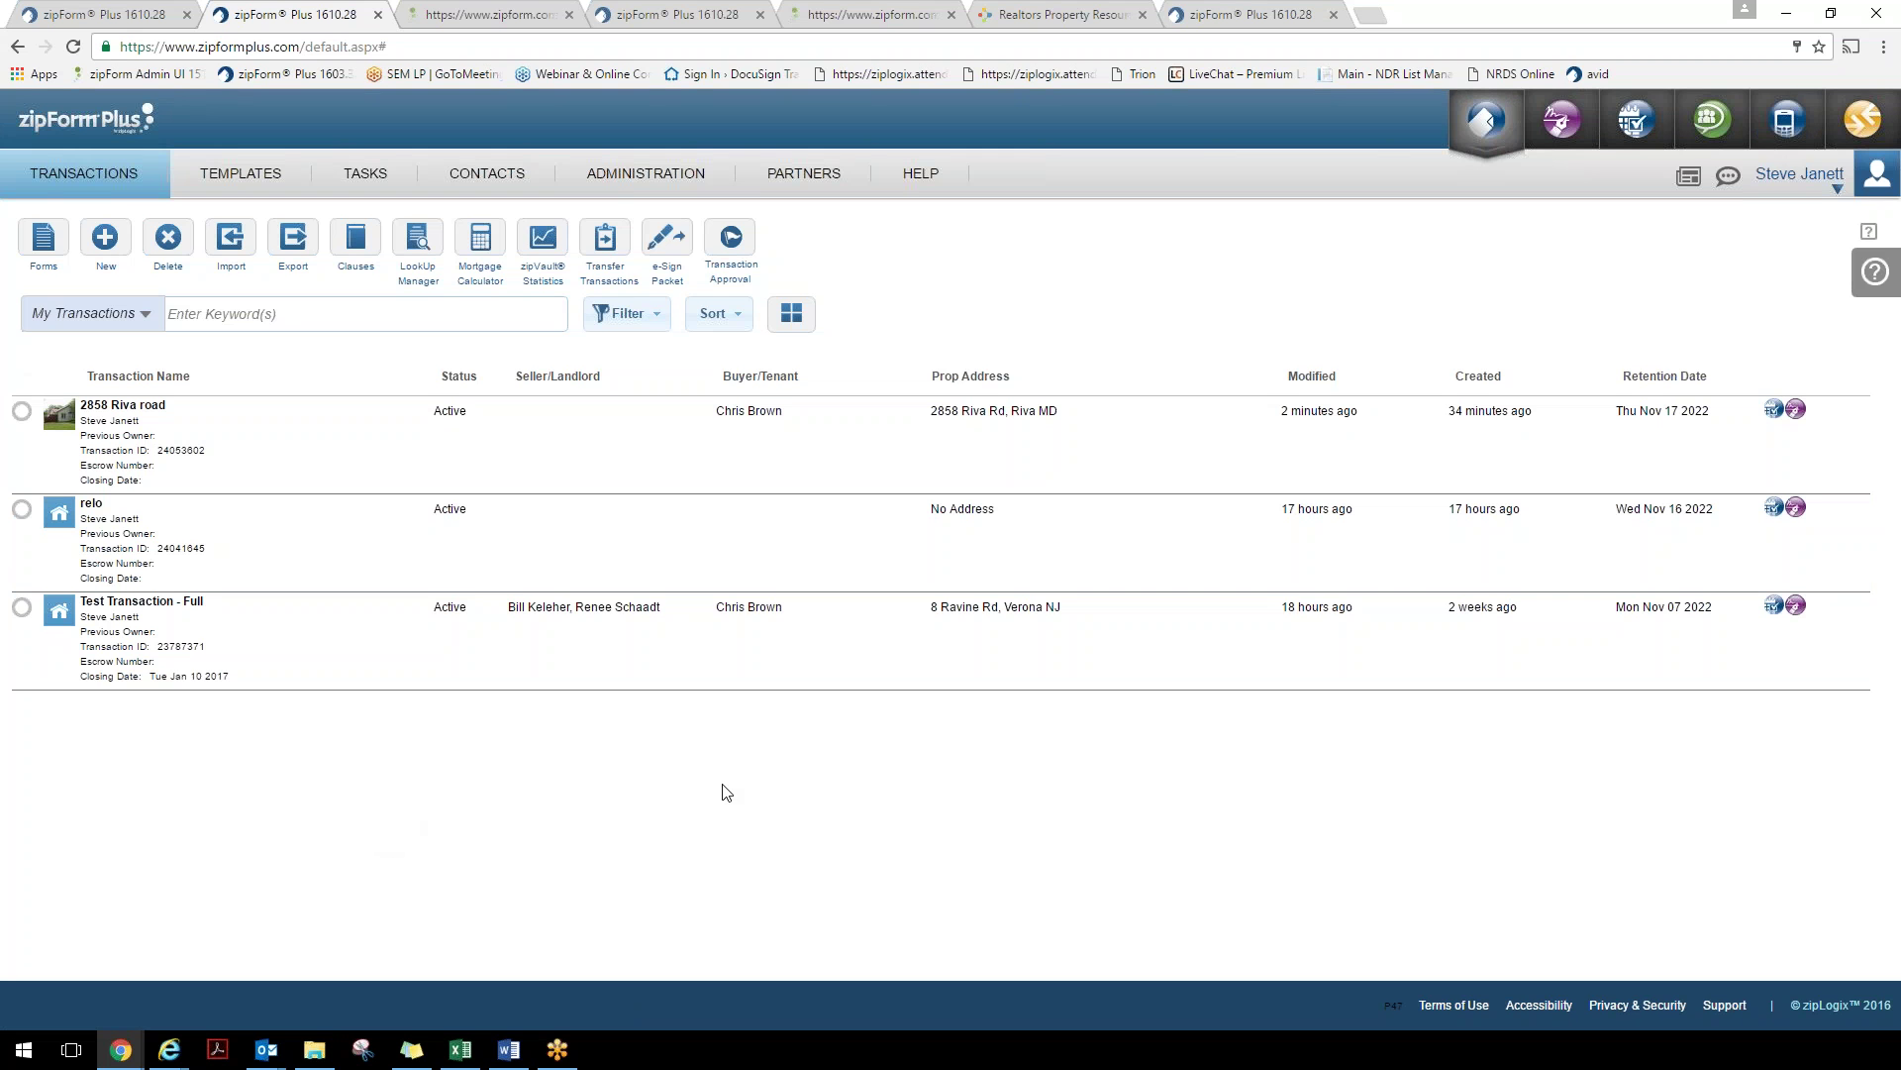
Check RPR's Settings and Profile for the zipForm connected app, then return to the RPR home page
left_click(1085, 18)
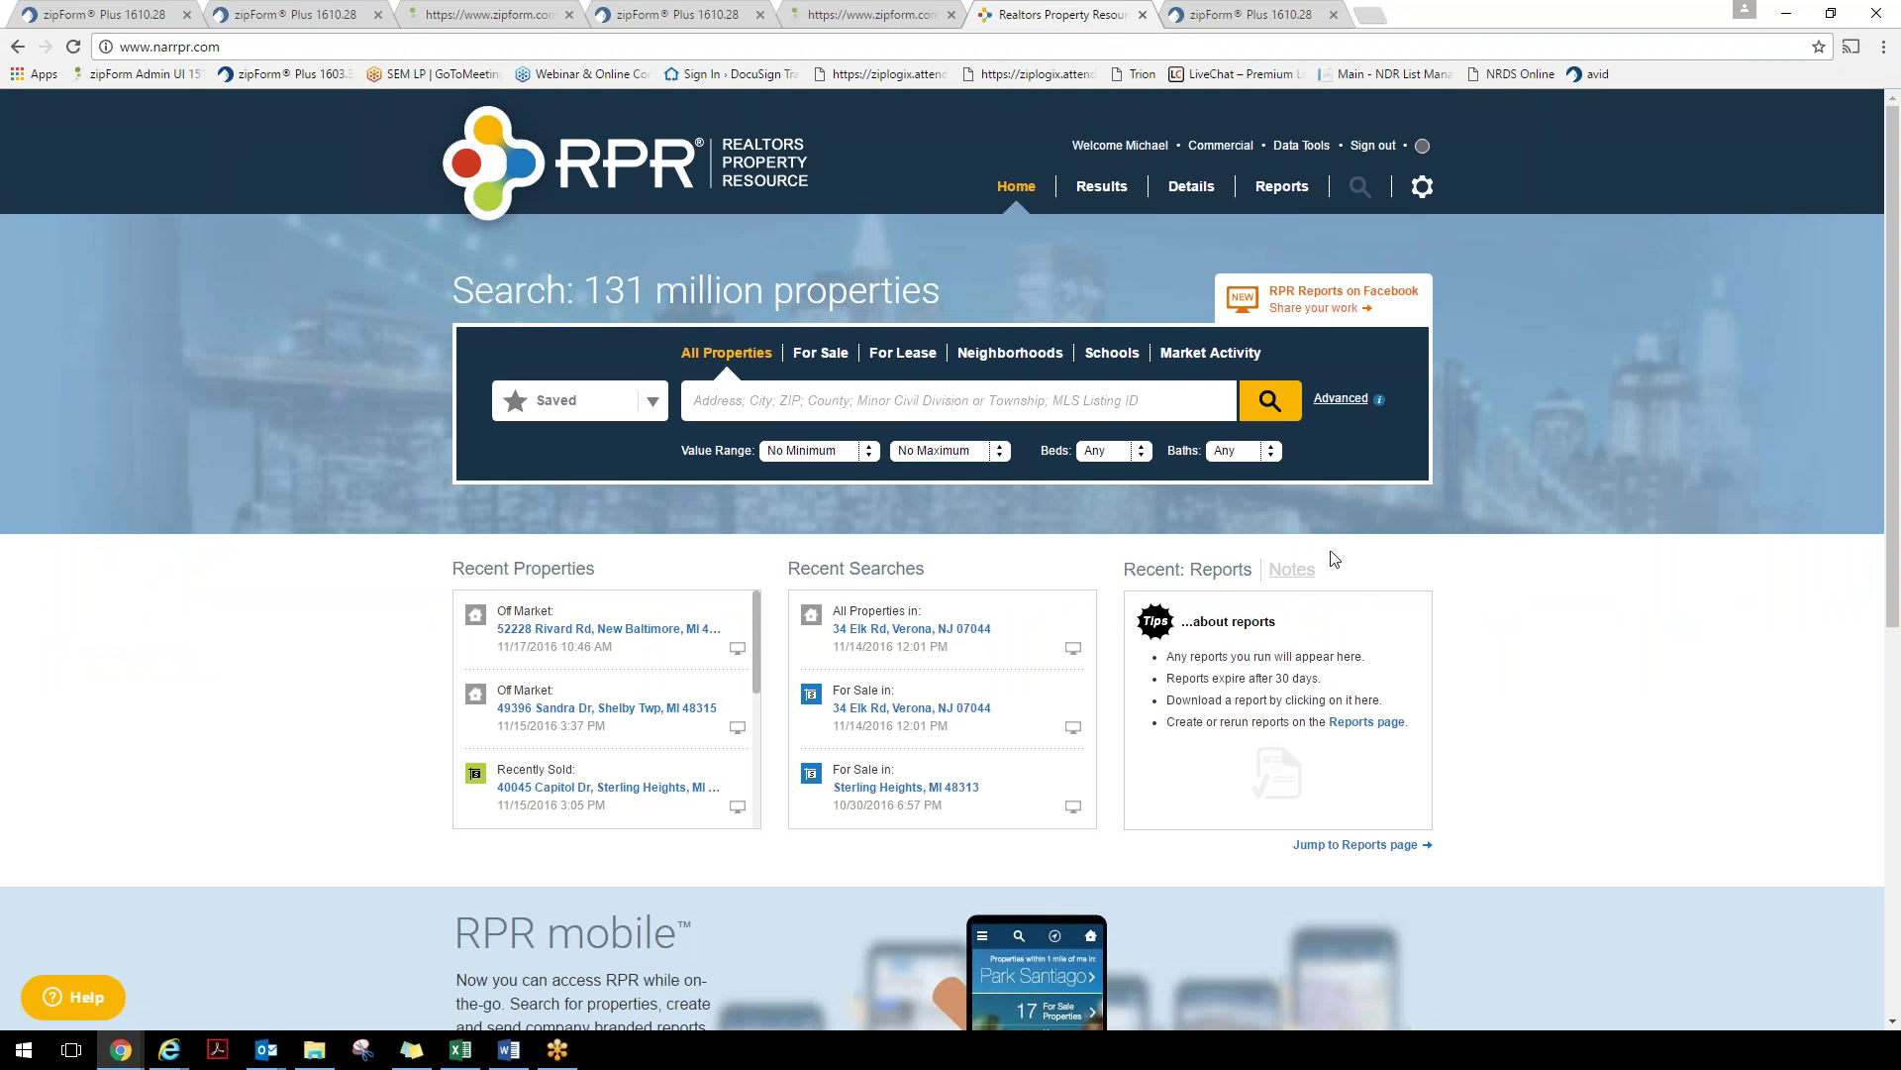
left_click(1422, 188)
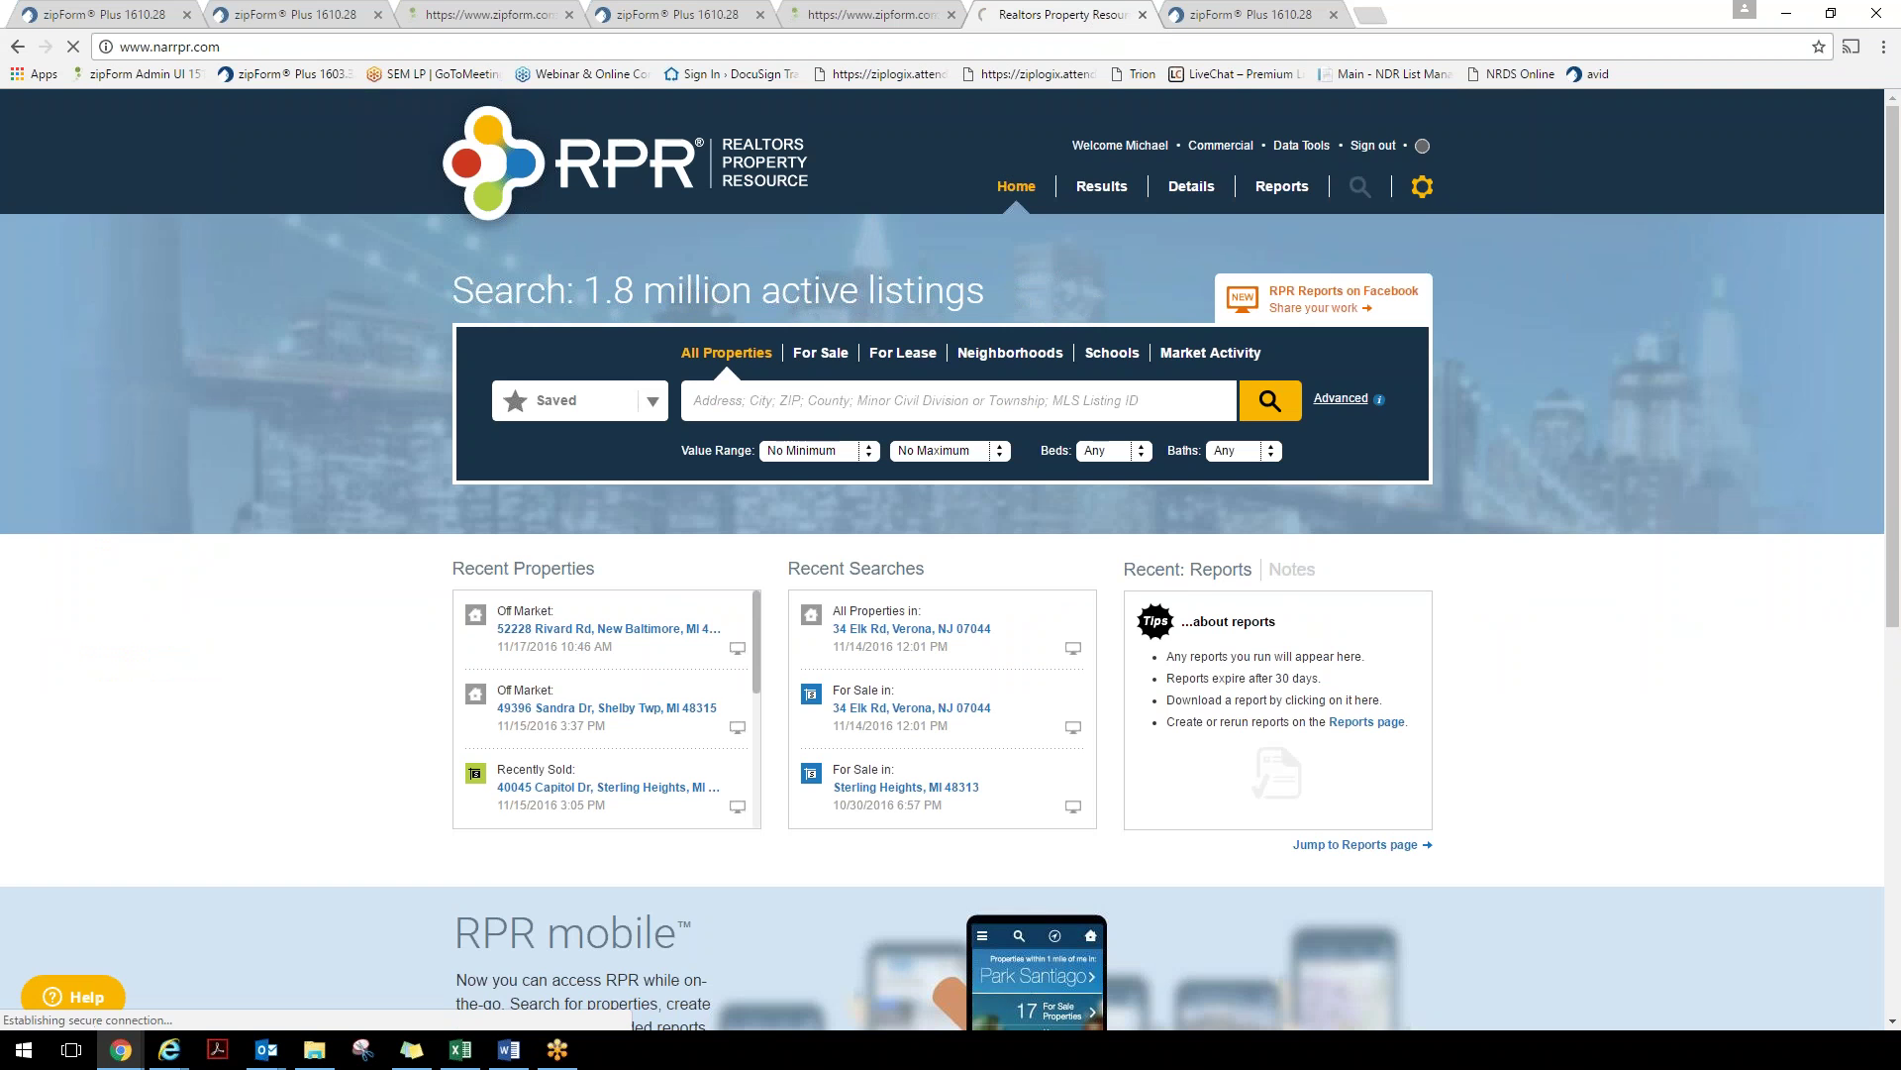
scroll(1237, 540, "down", 4)
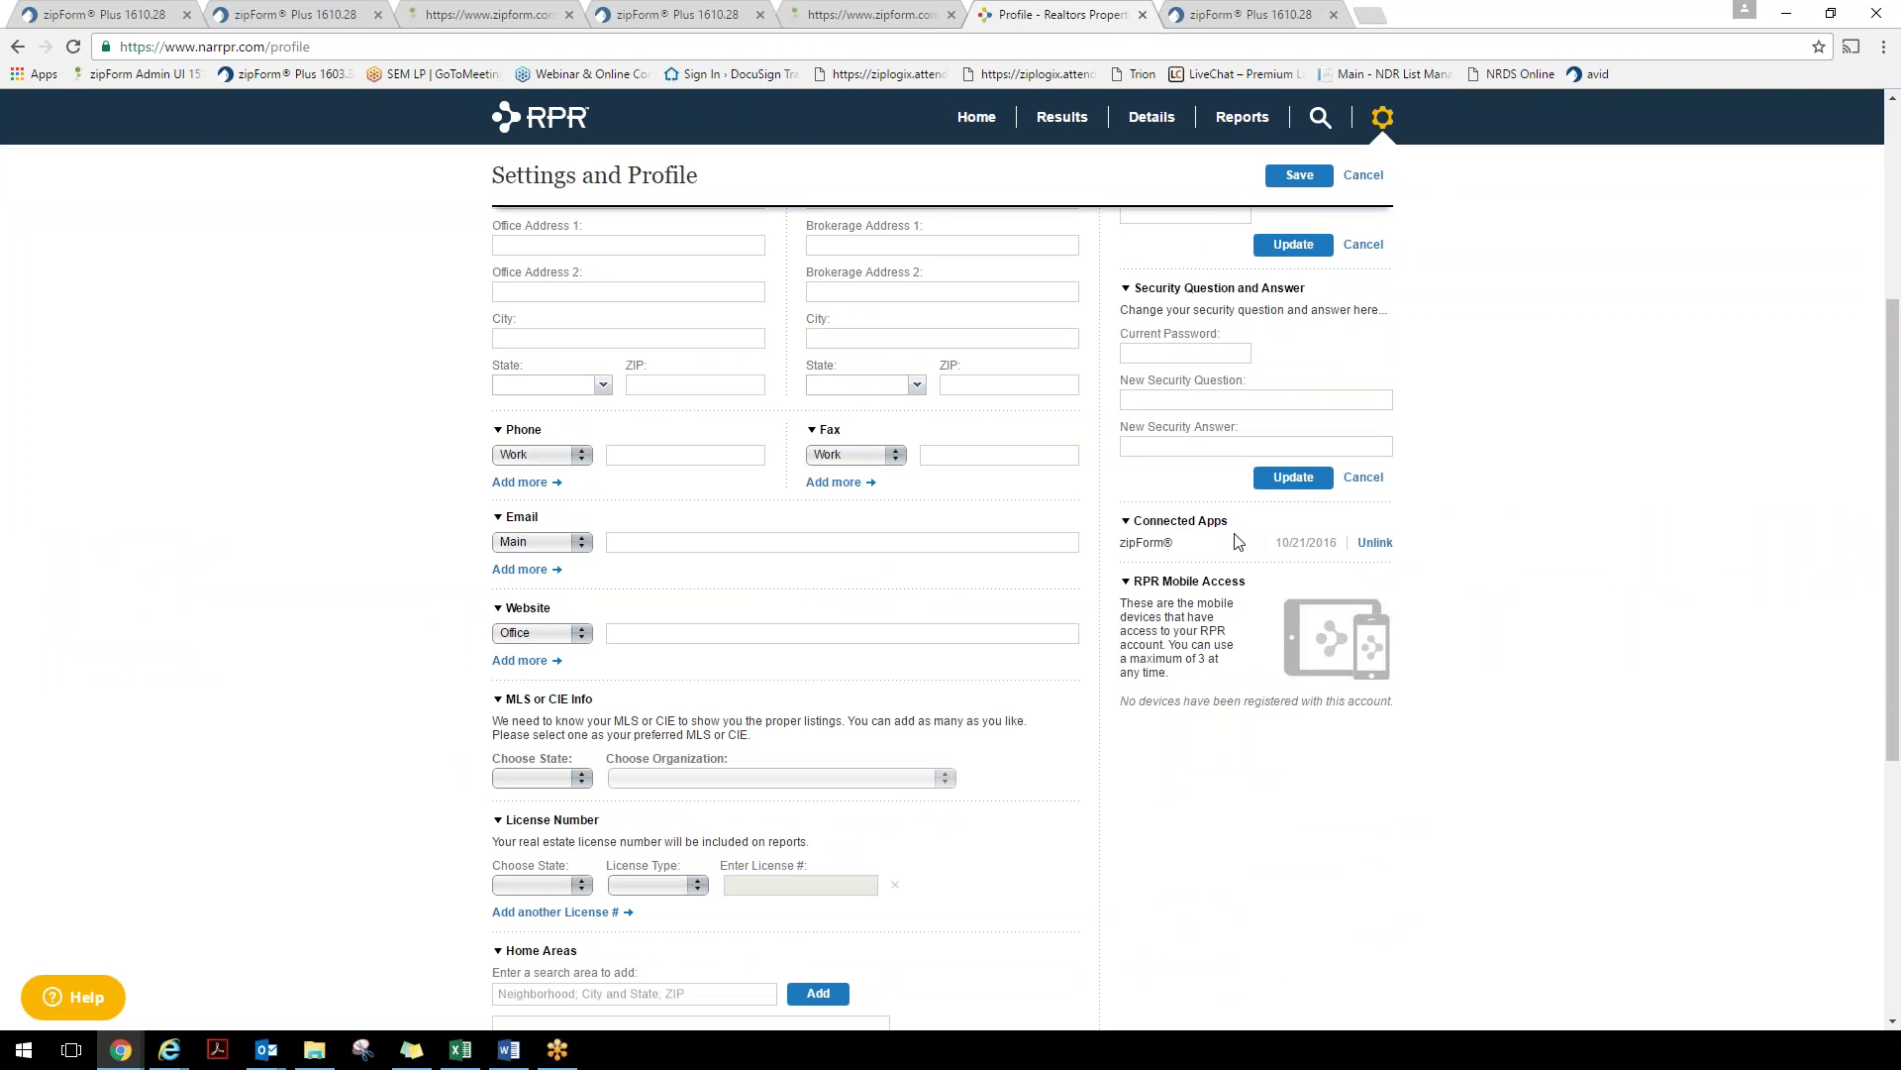
scroll(1237, 541, "up", 3)
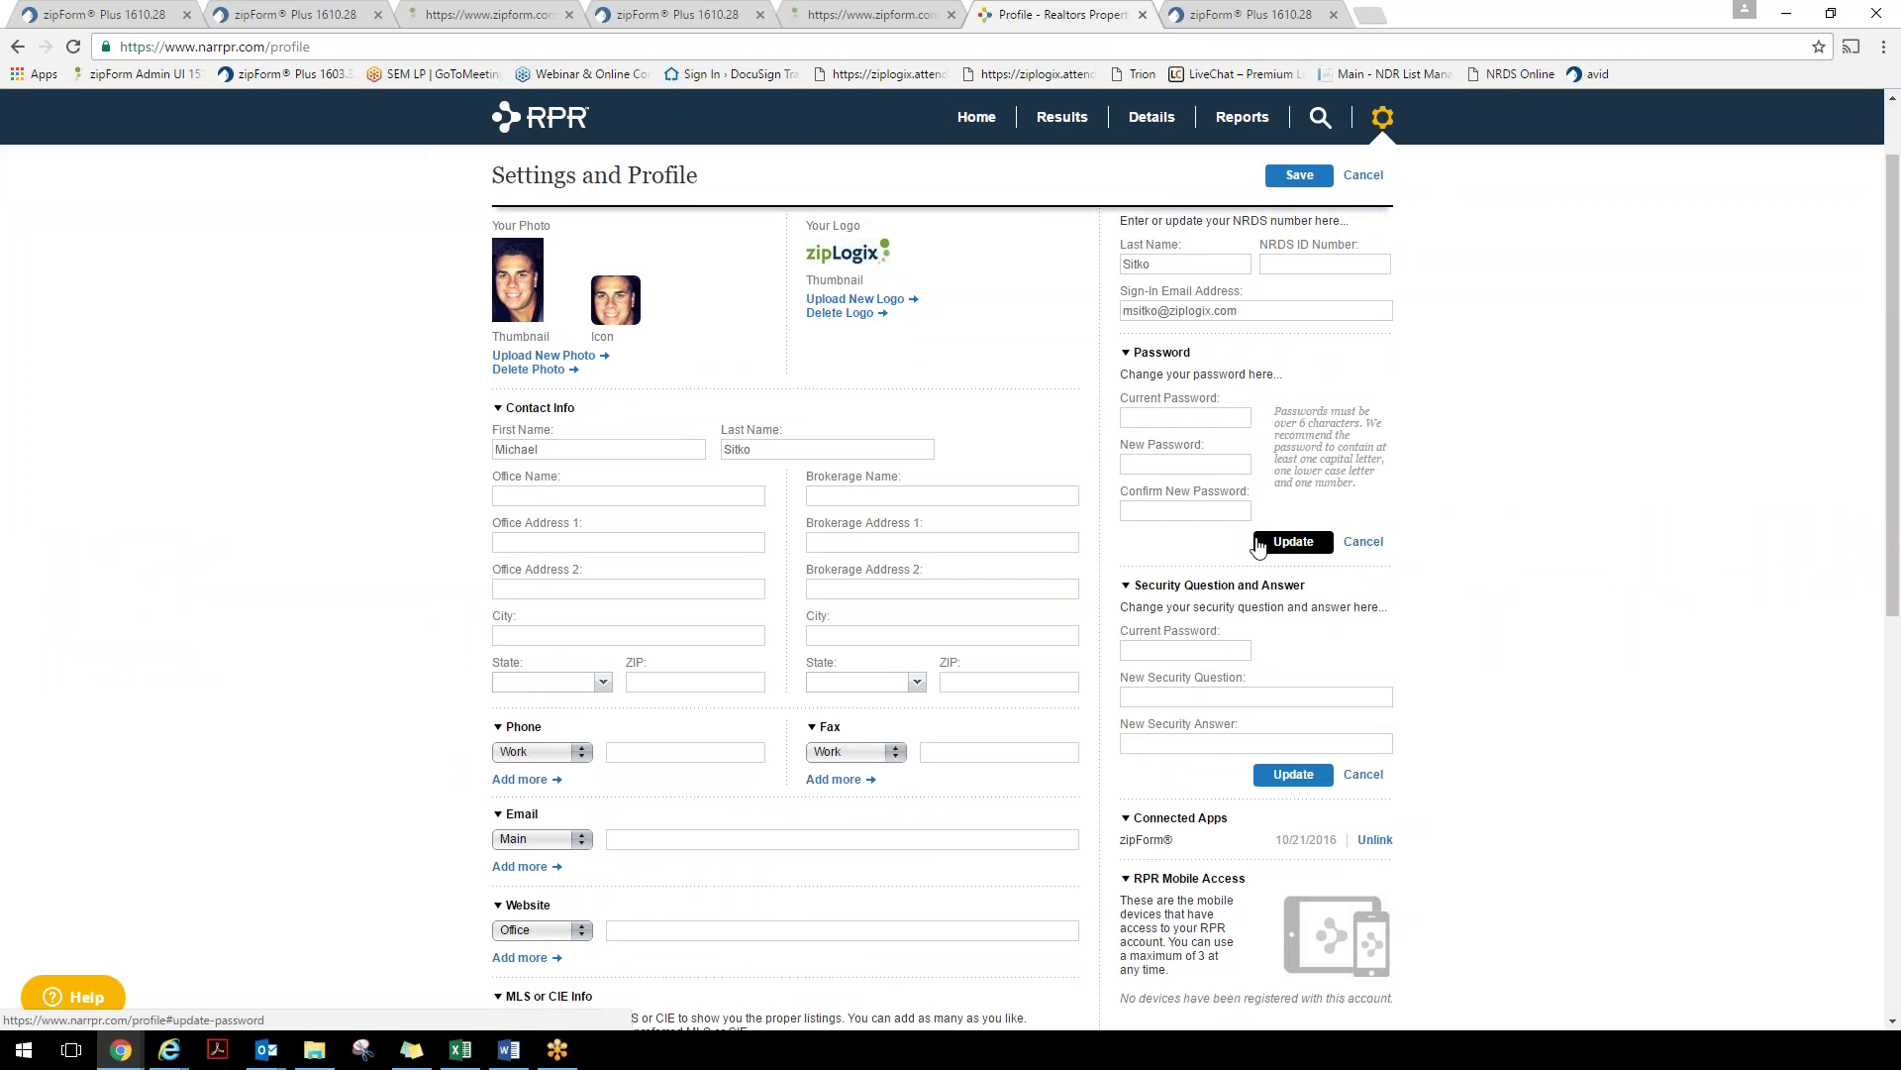
scroll(1258, 546, "up", 1)
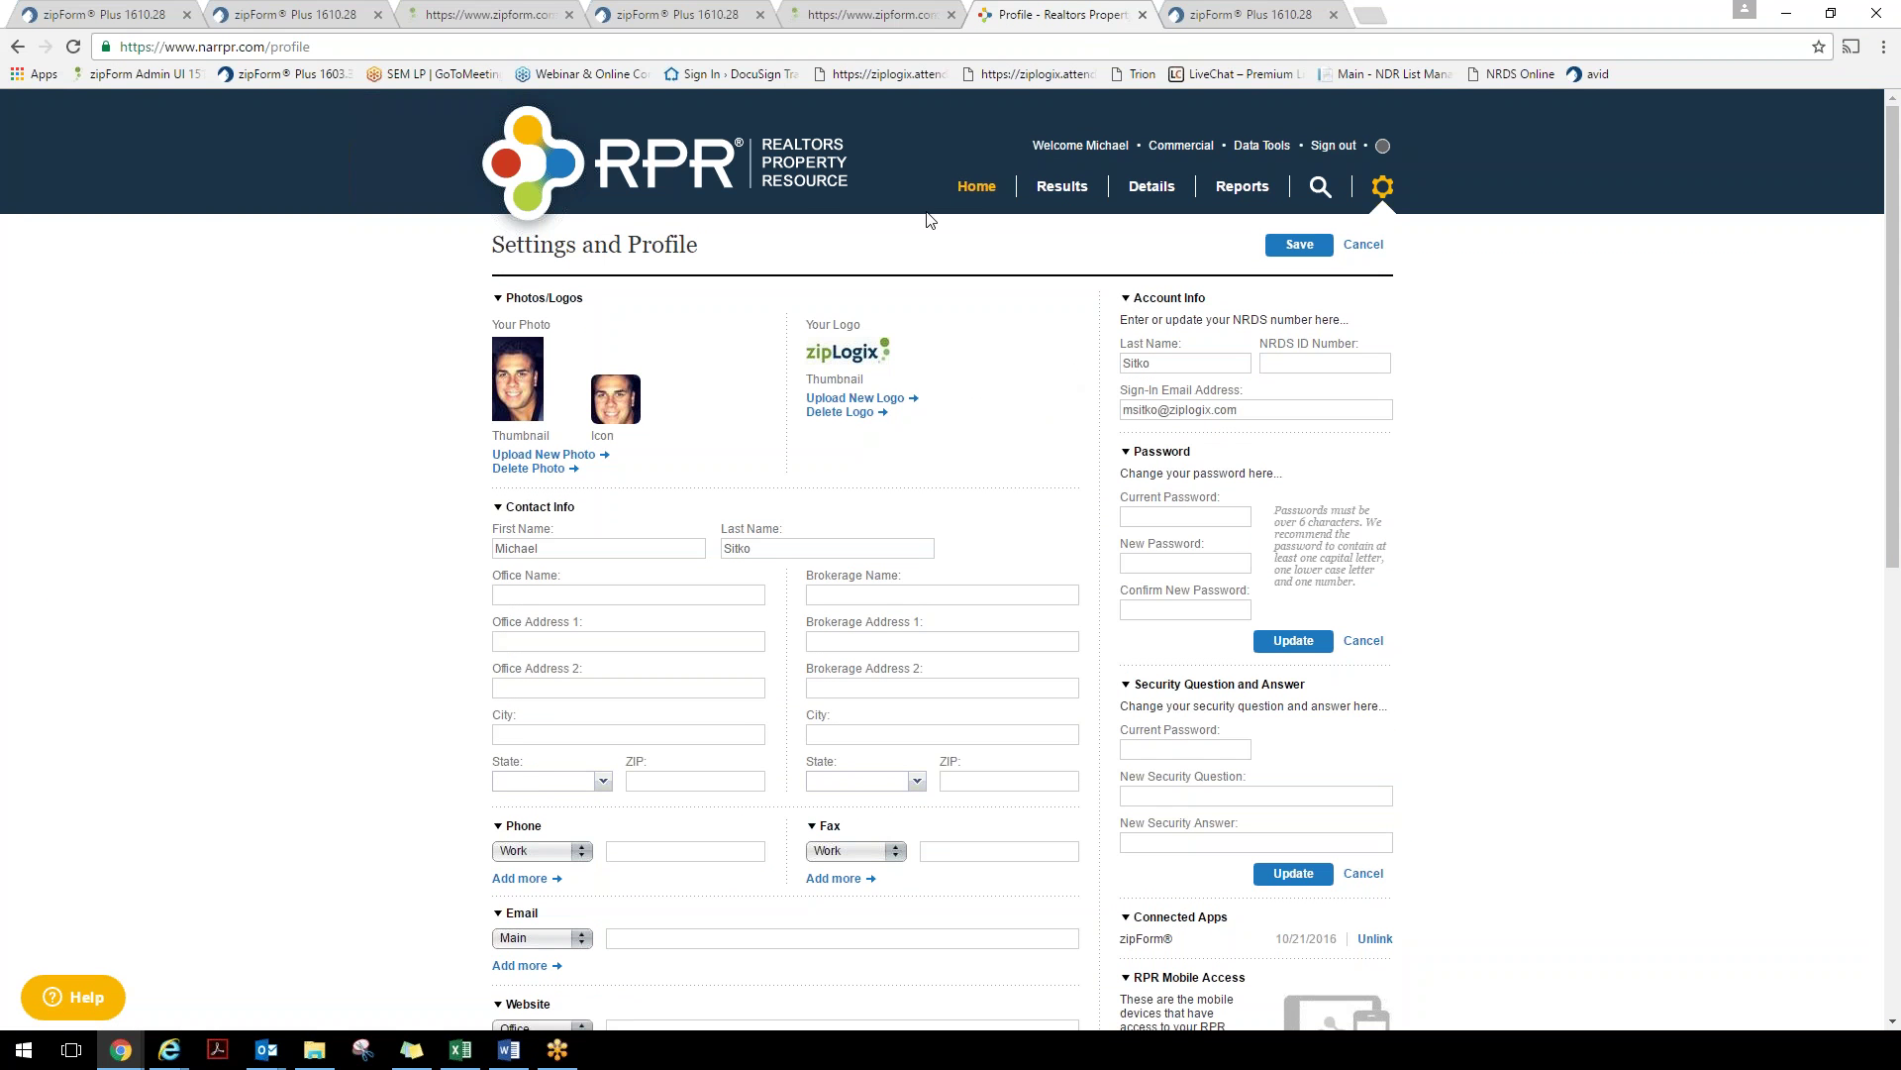
left_click(976, 186)
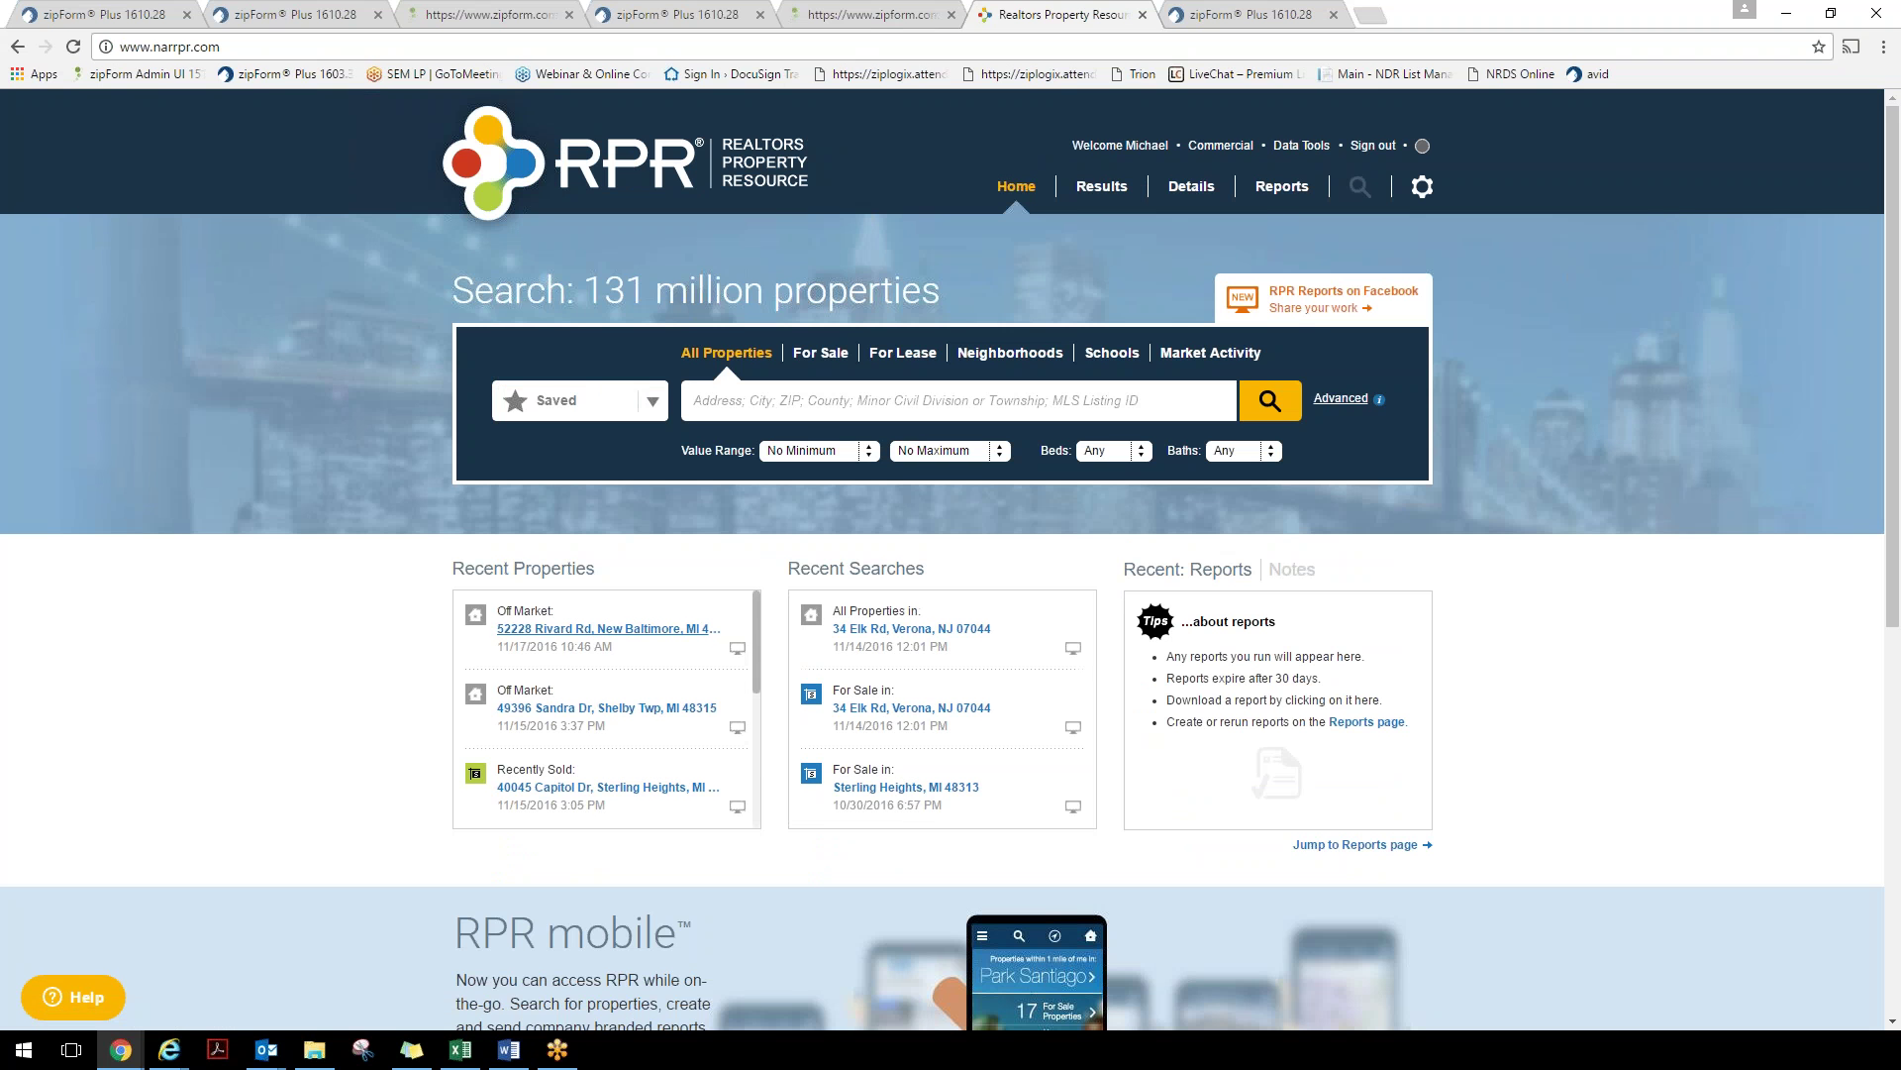
left_click(584, 629)
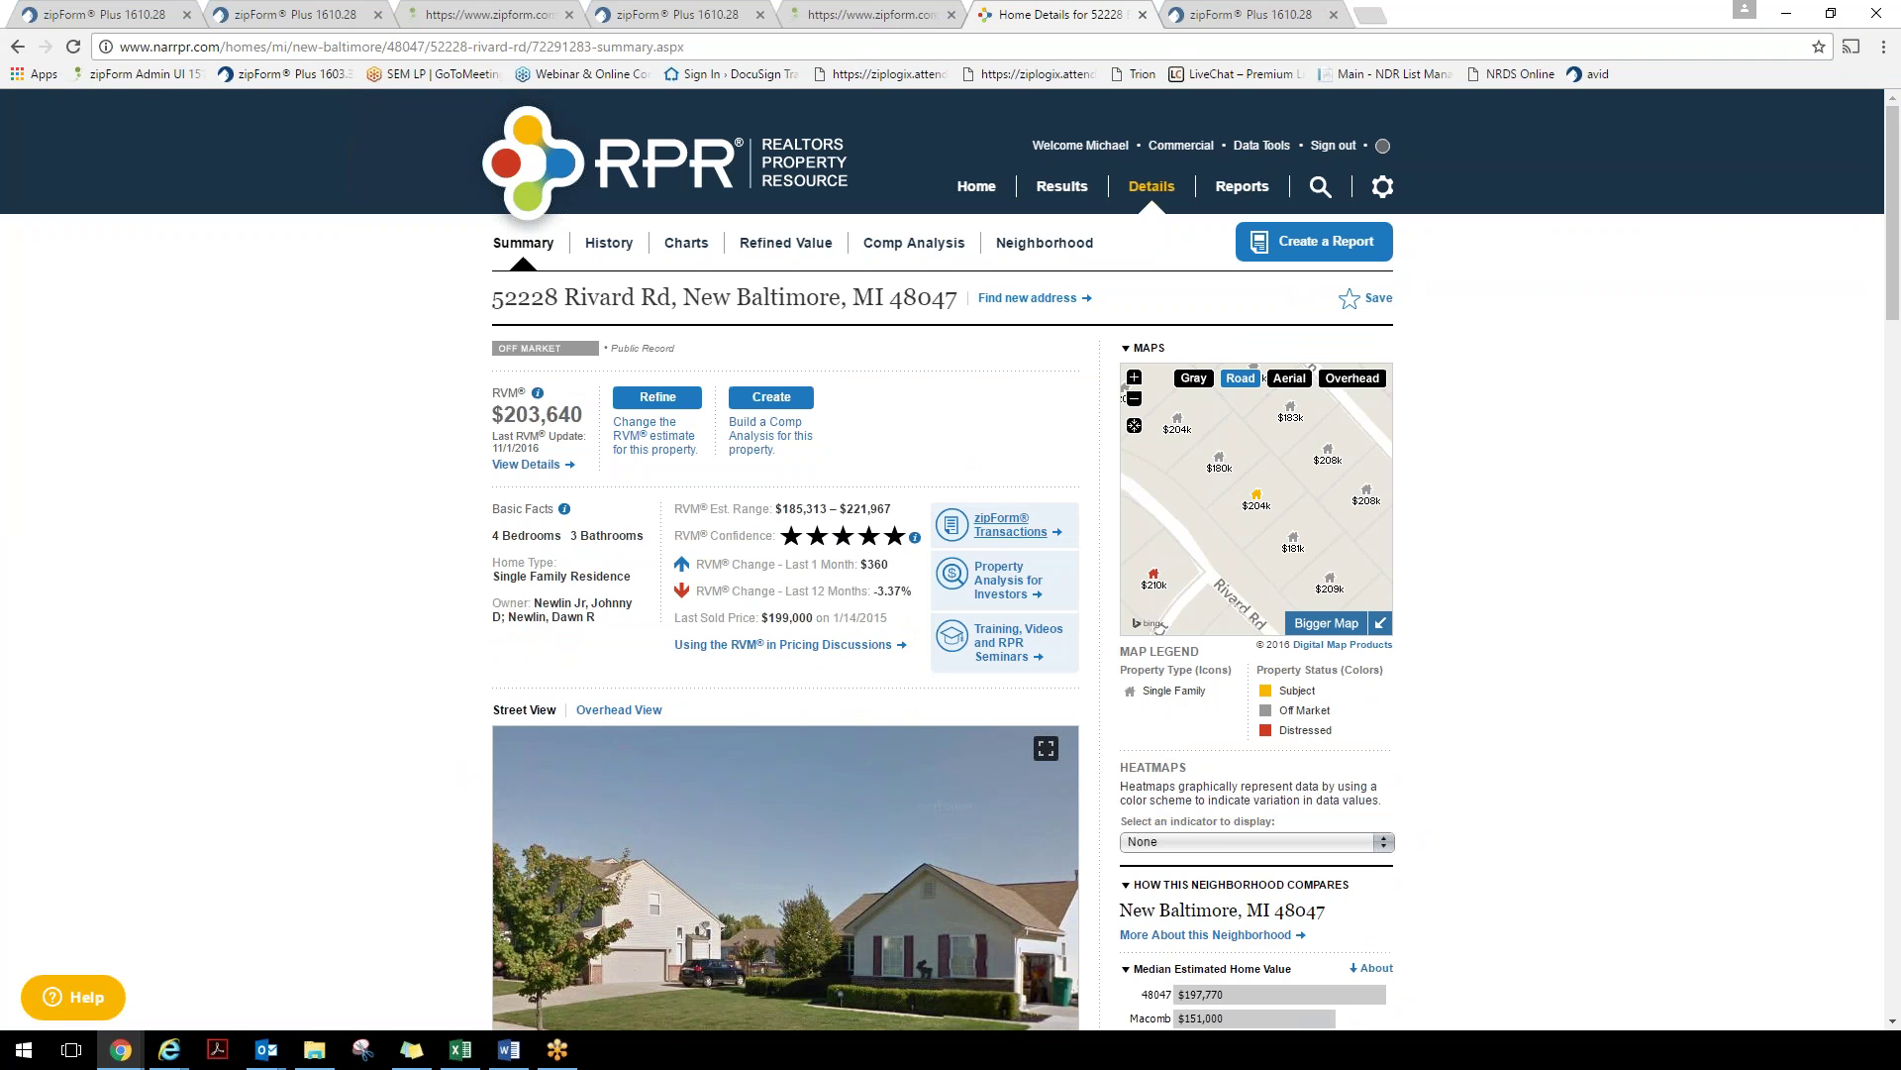
left_click(1010, 525)
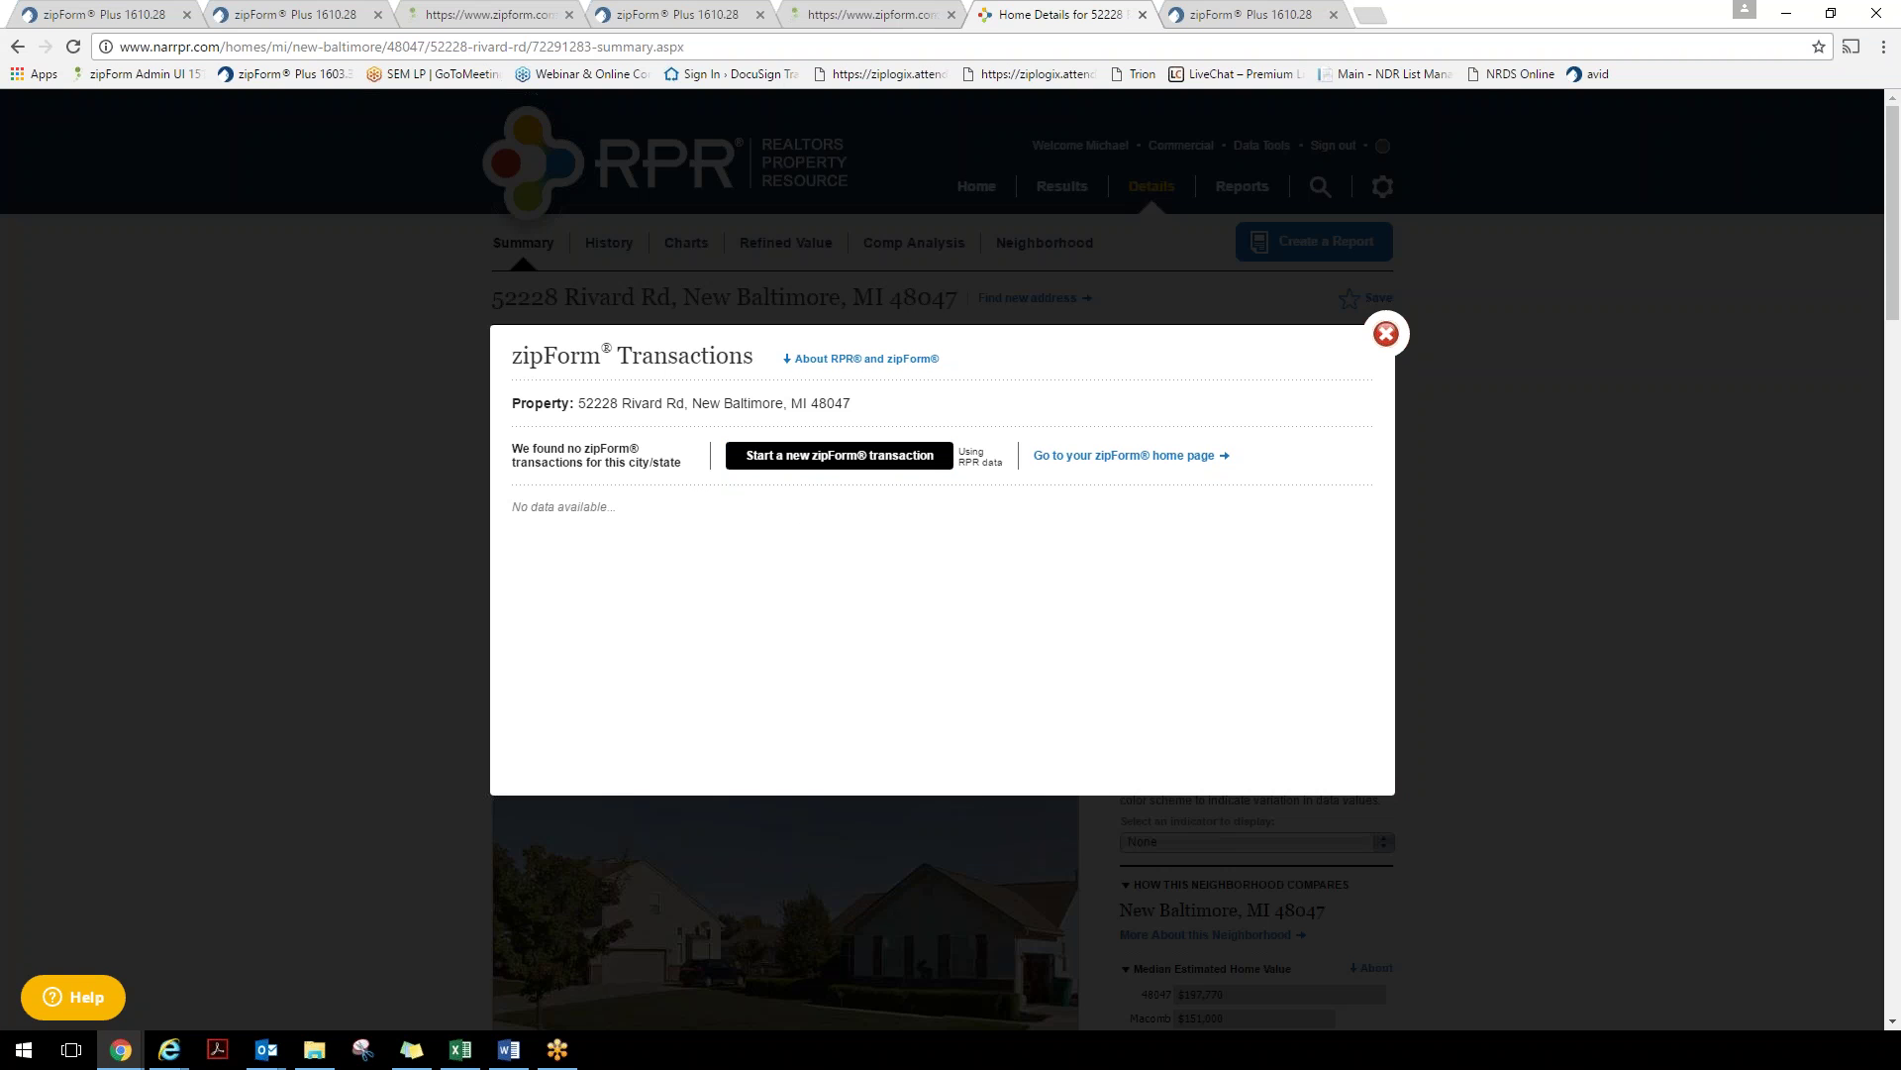
left_click(833, 464)
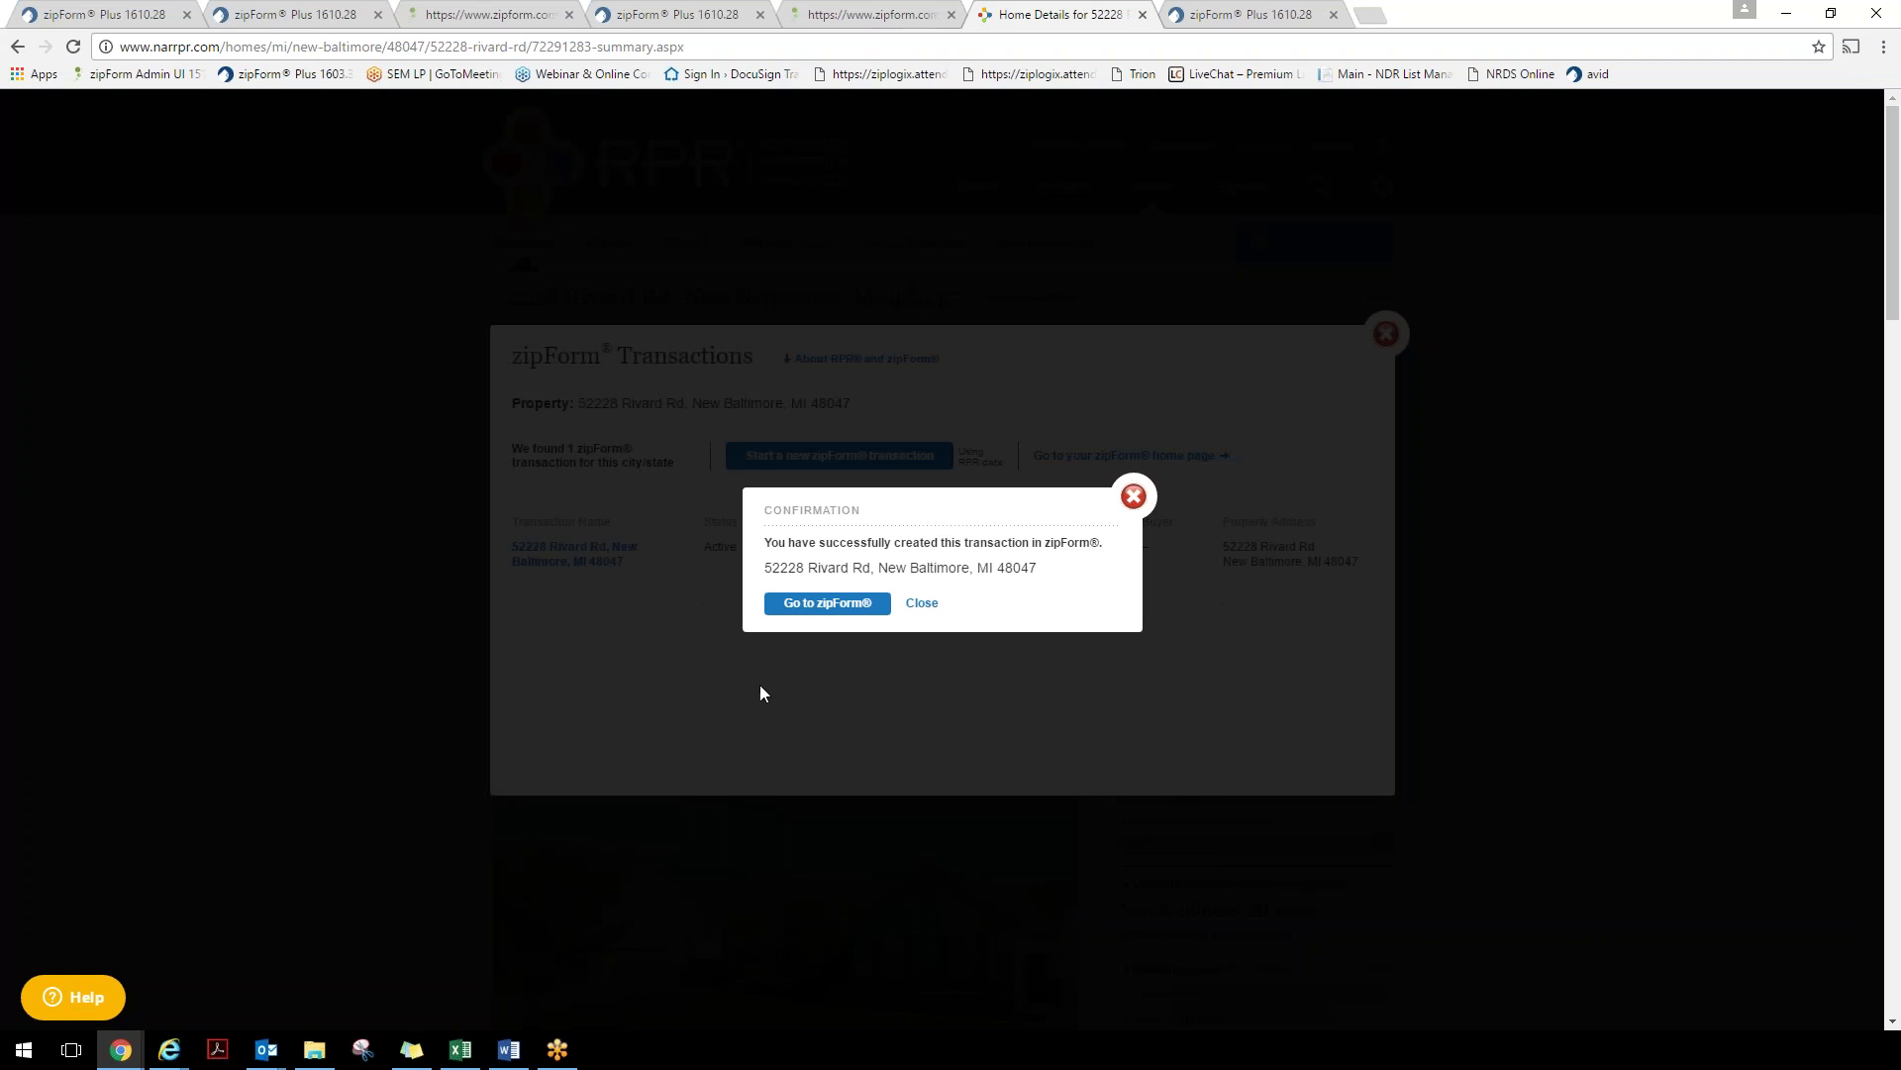
left_click(819, 612)
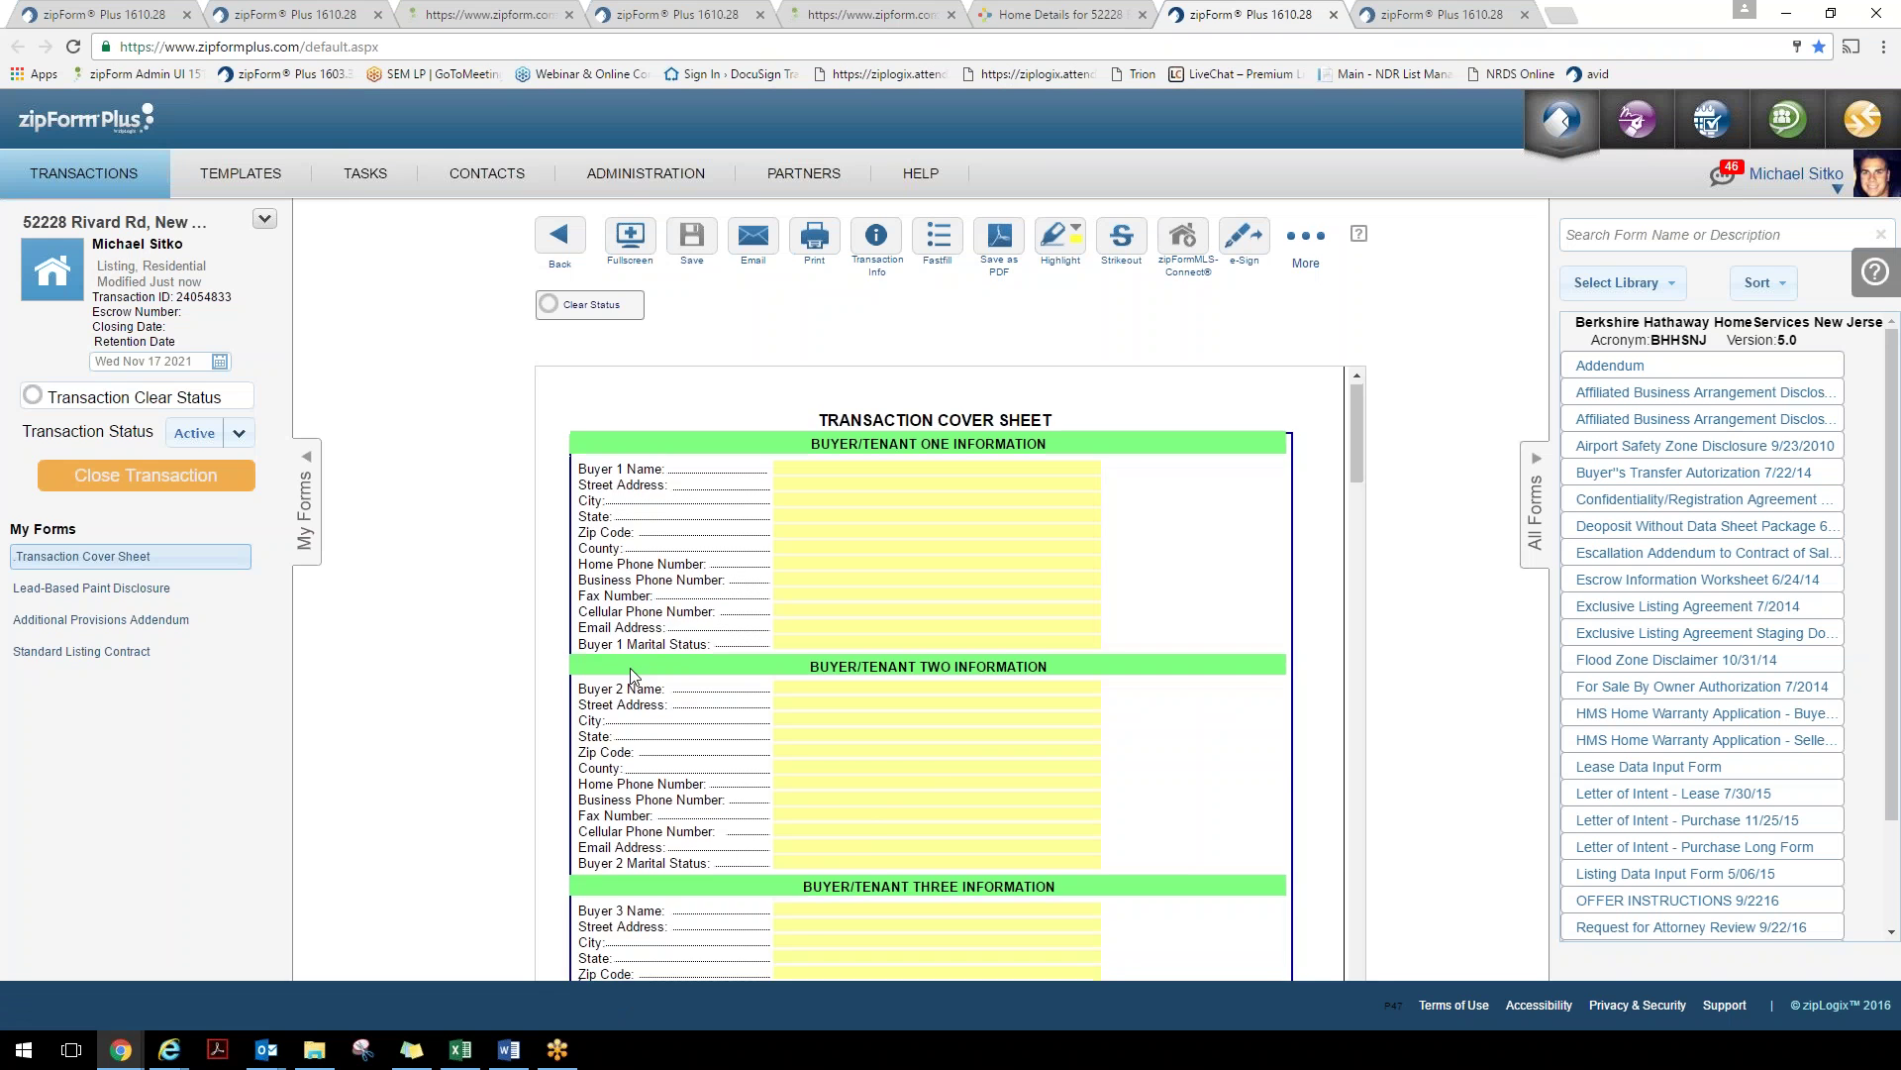
Look over the Rivard Rd cover sheet's imported RPR data, then switch back to the earlier zipForm Plus tab
scroll(634, 676, "down", 6)
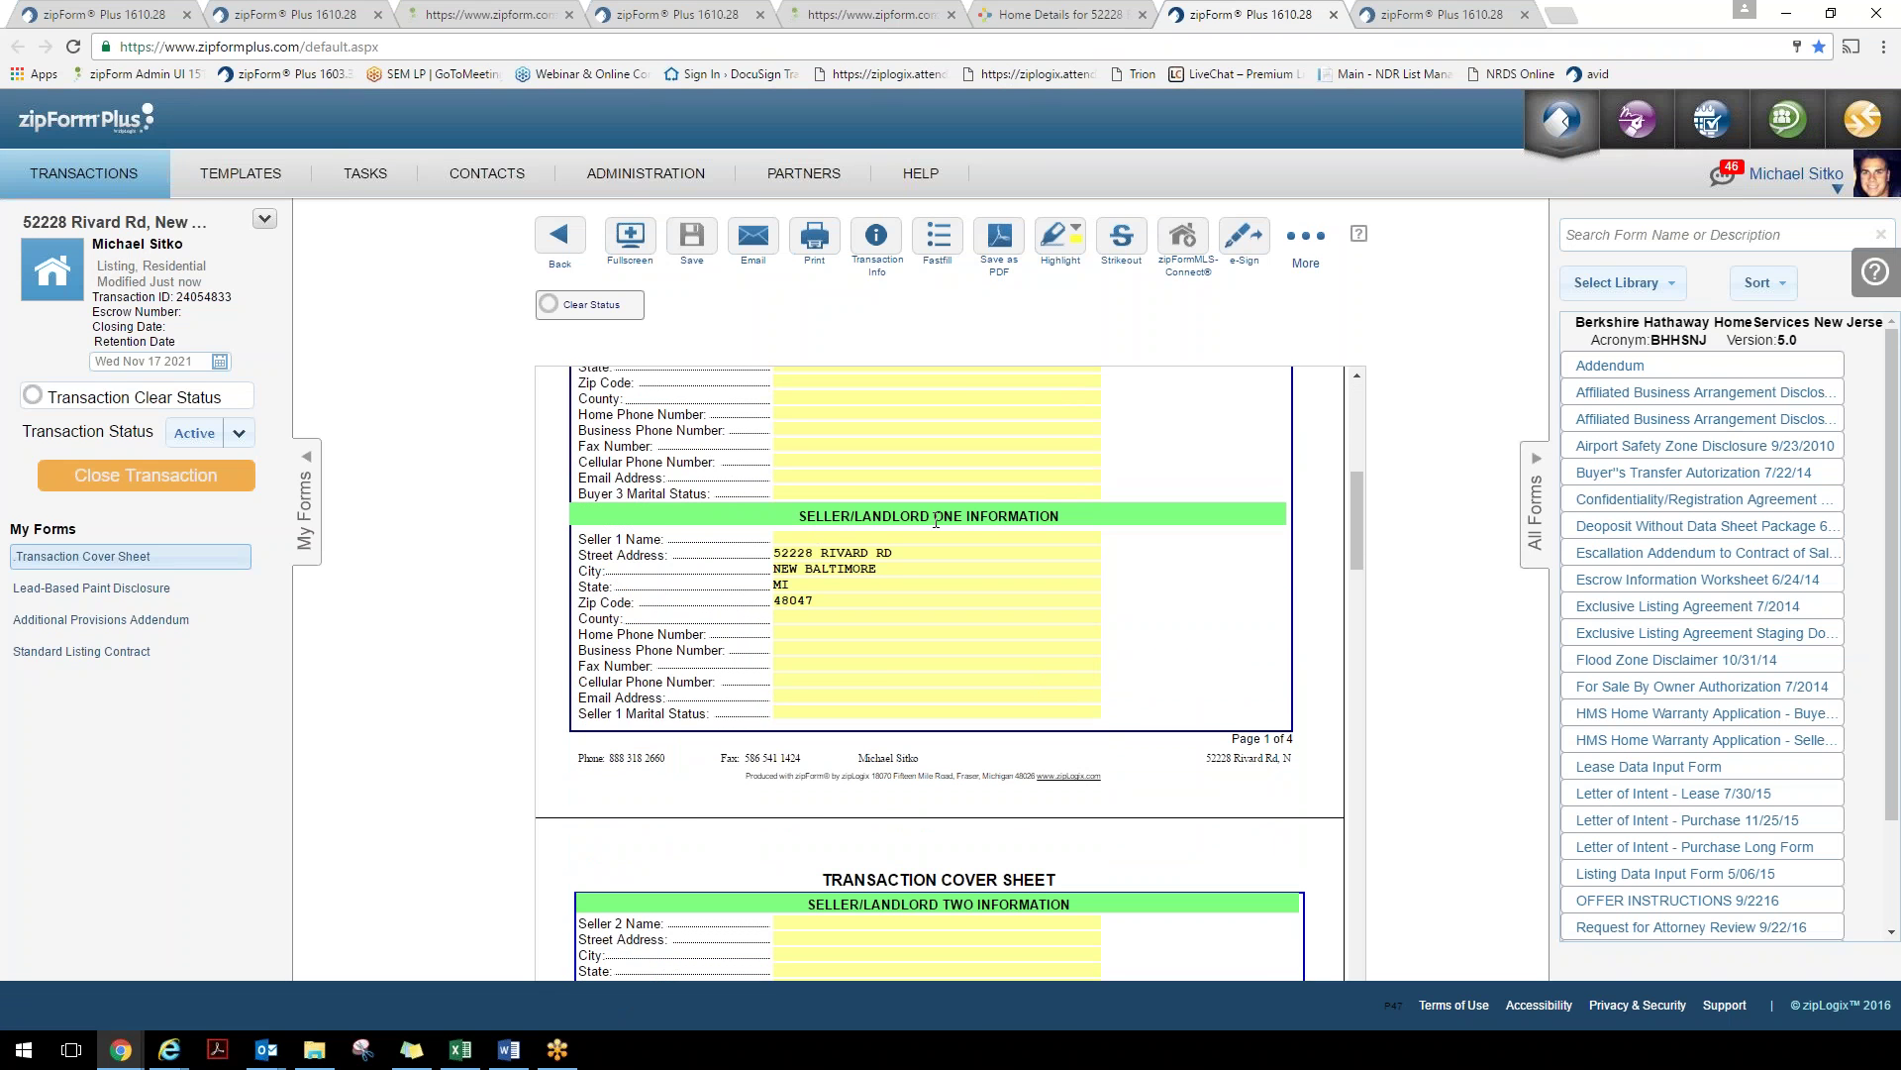
scroll(936, 522, "down", 12)
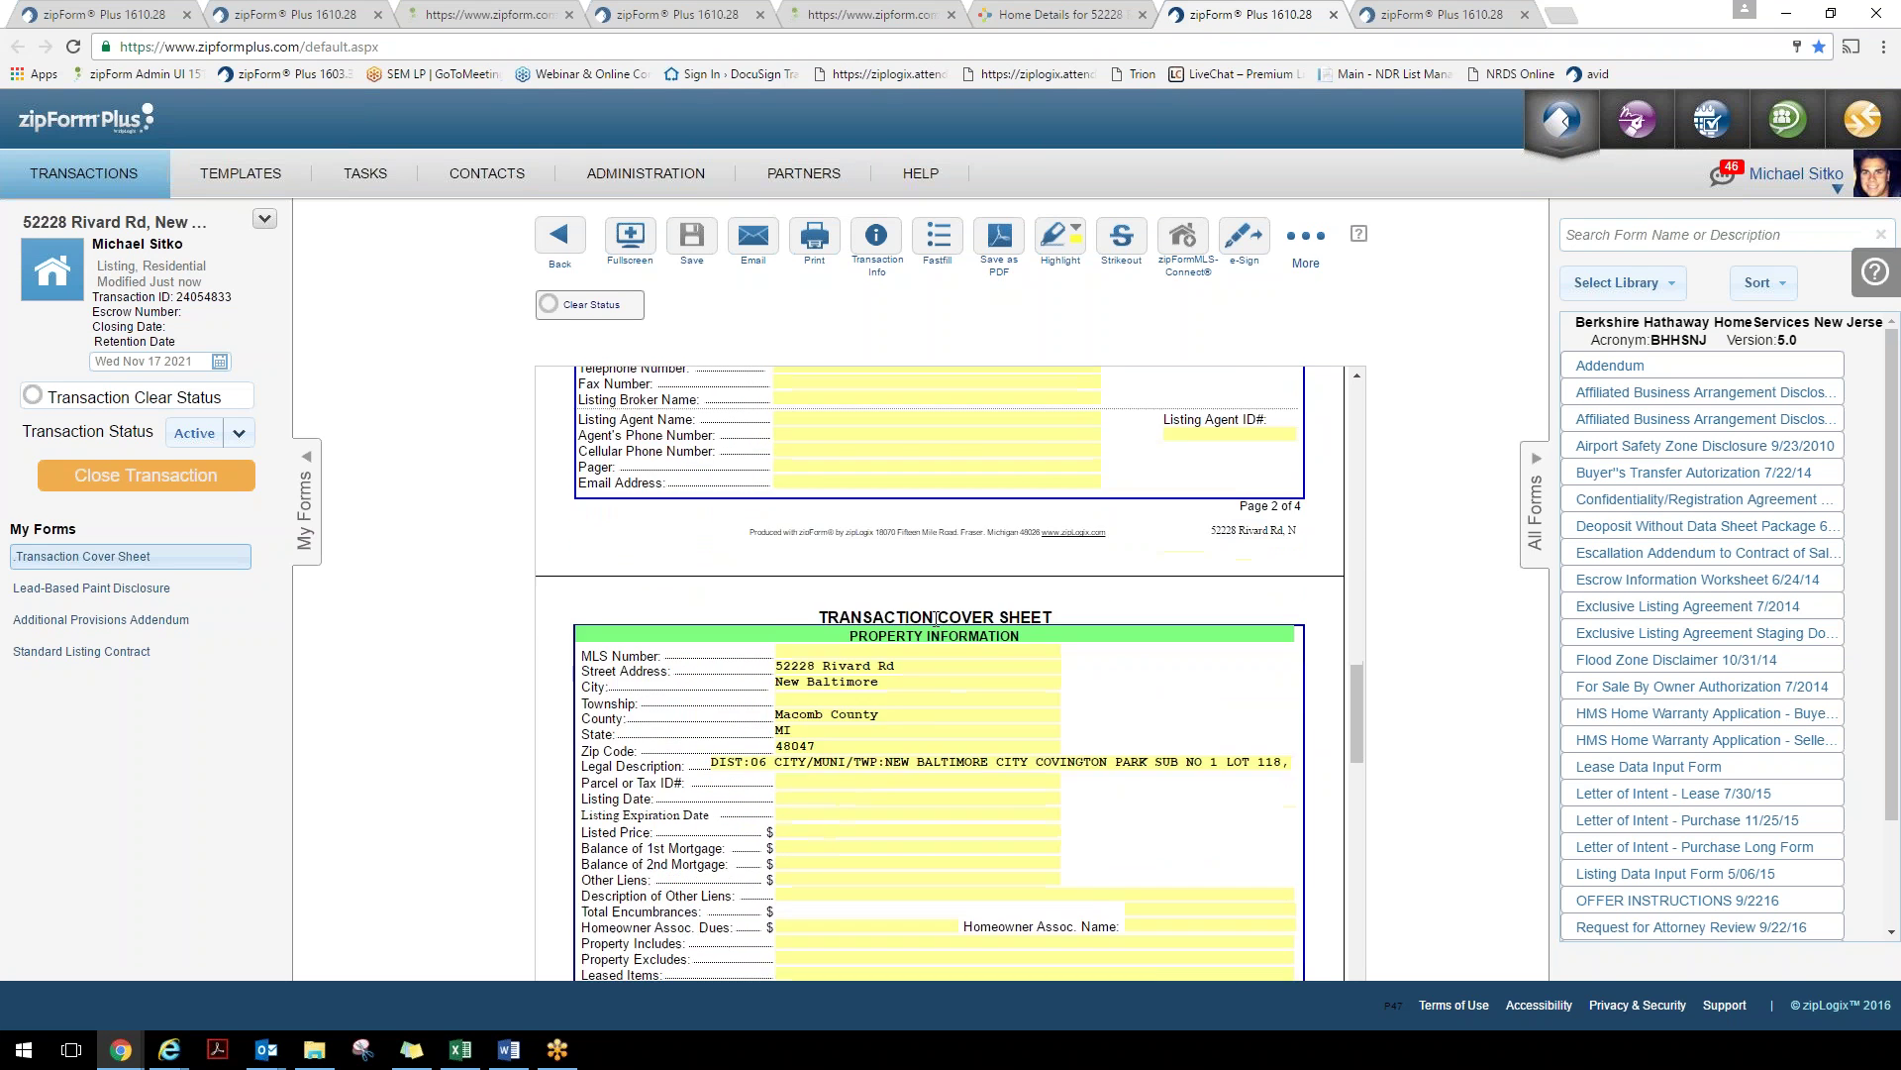
scroll(936, 619, "down", 1)
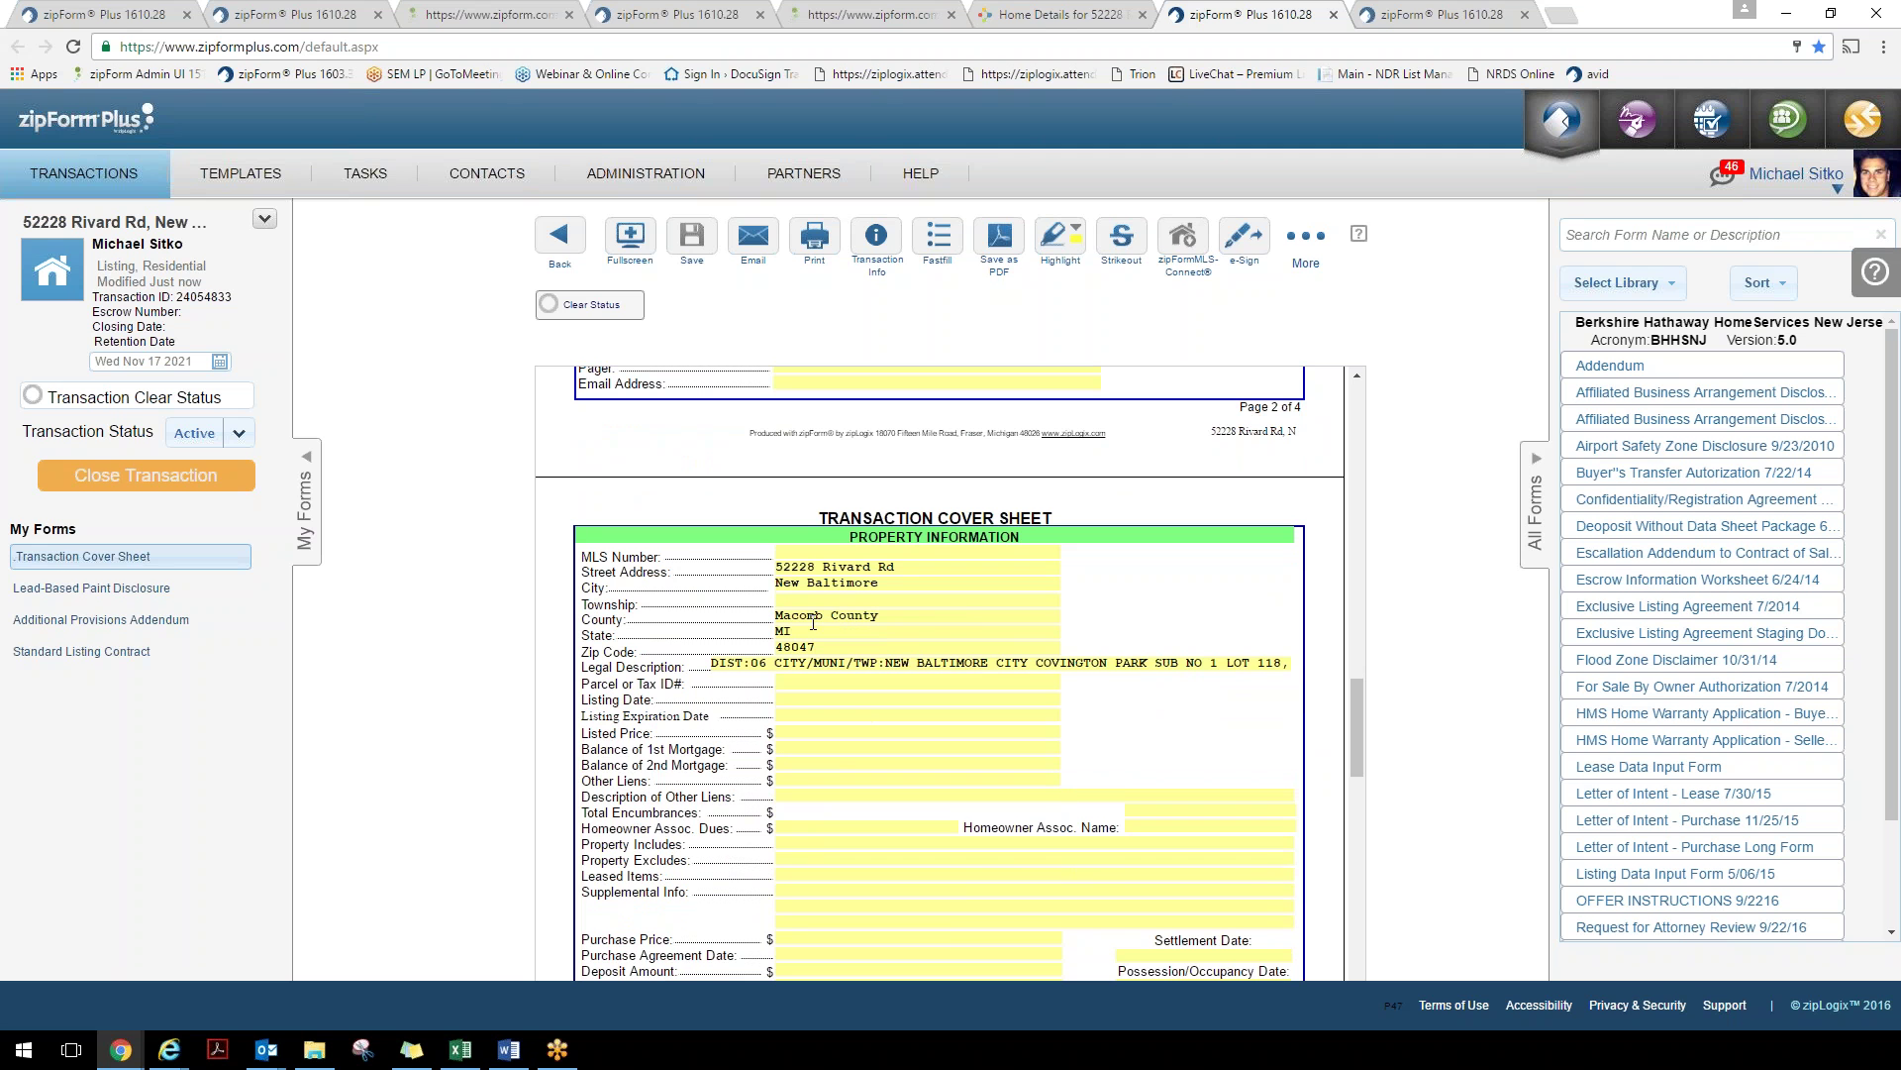
scroll(990, 690, "down", 3)
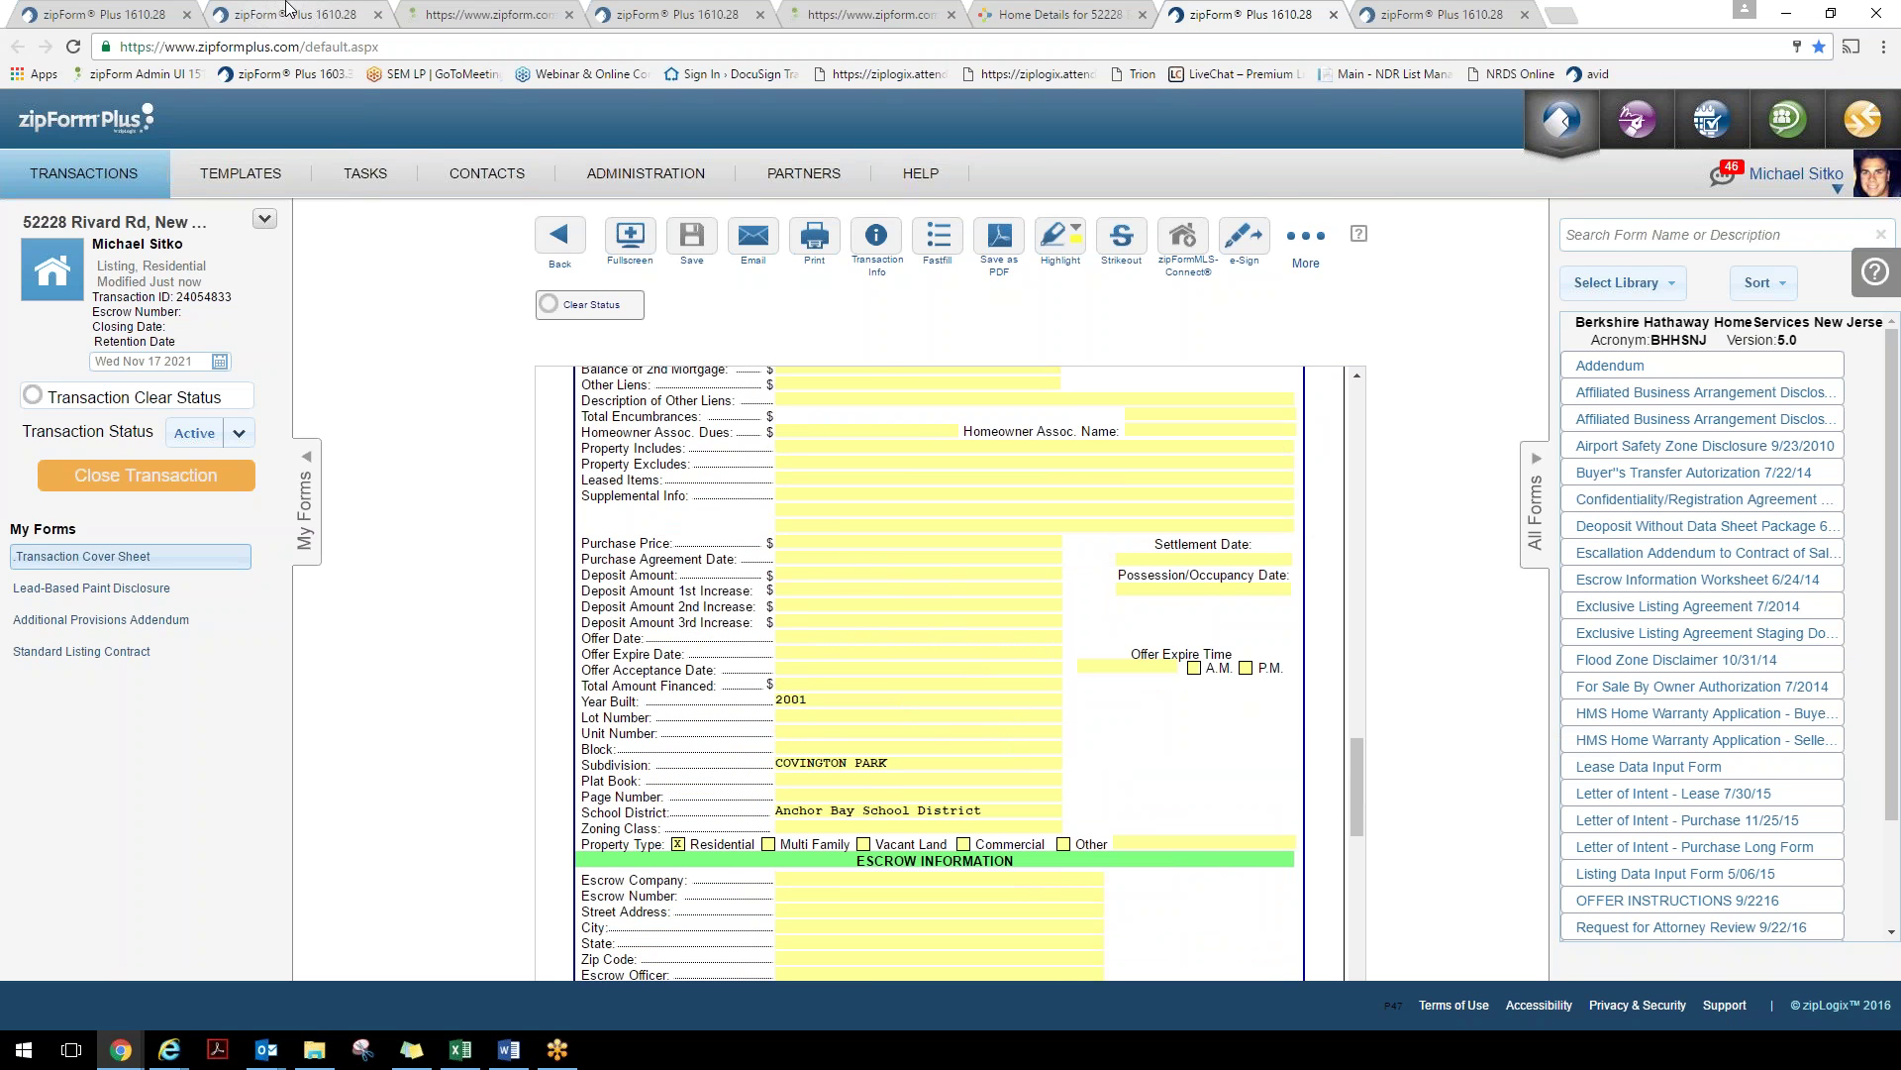
left_click(290, 13)
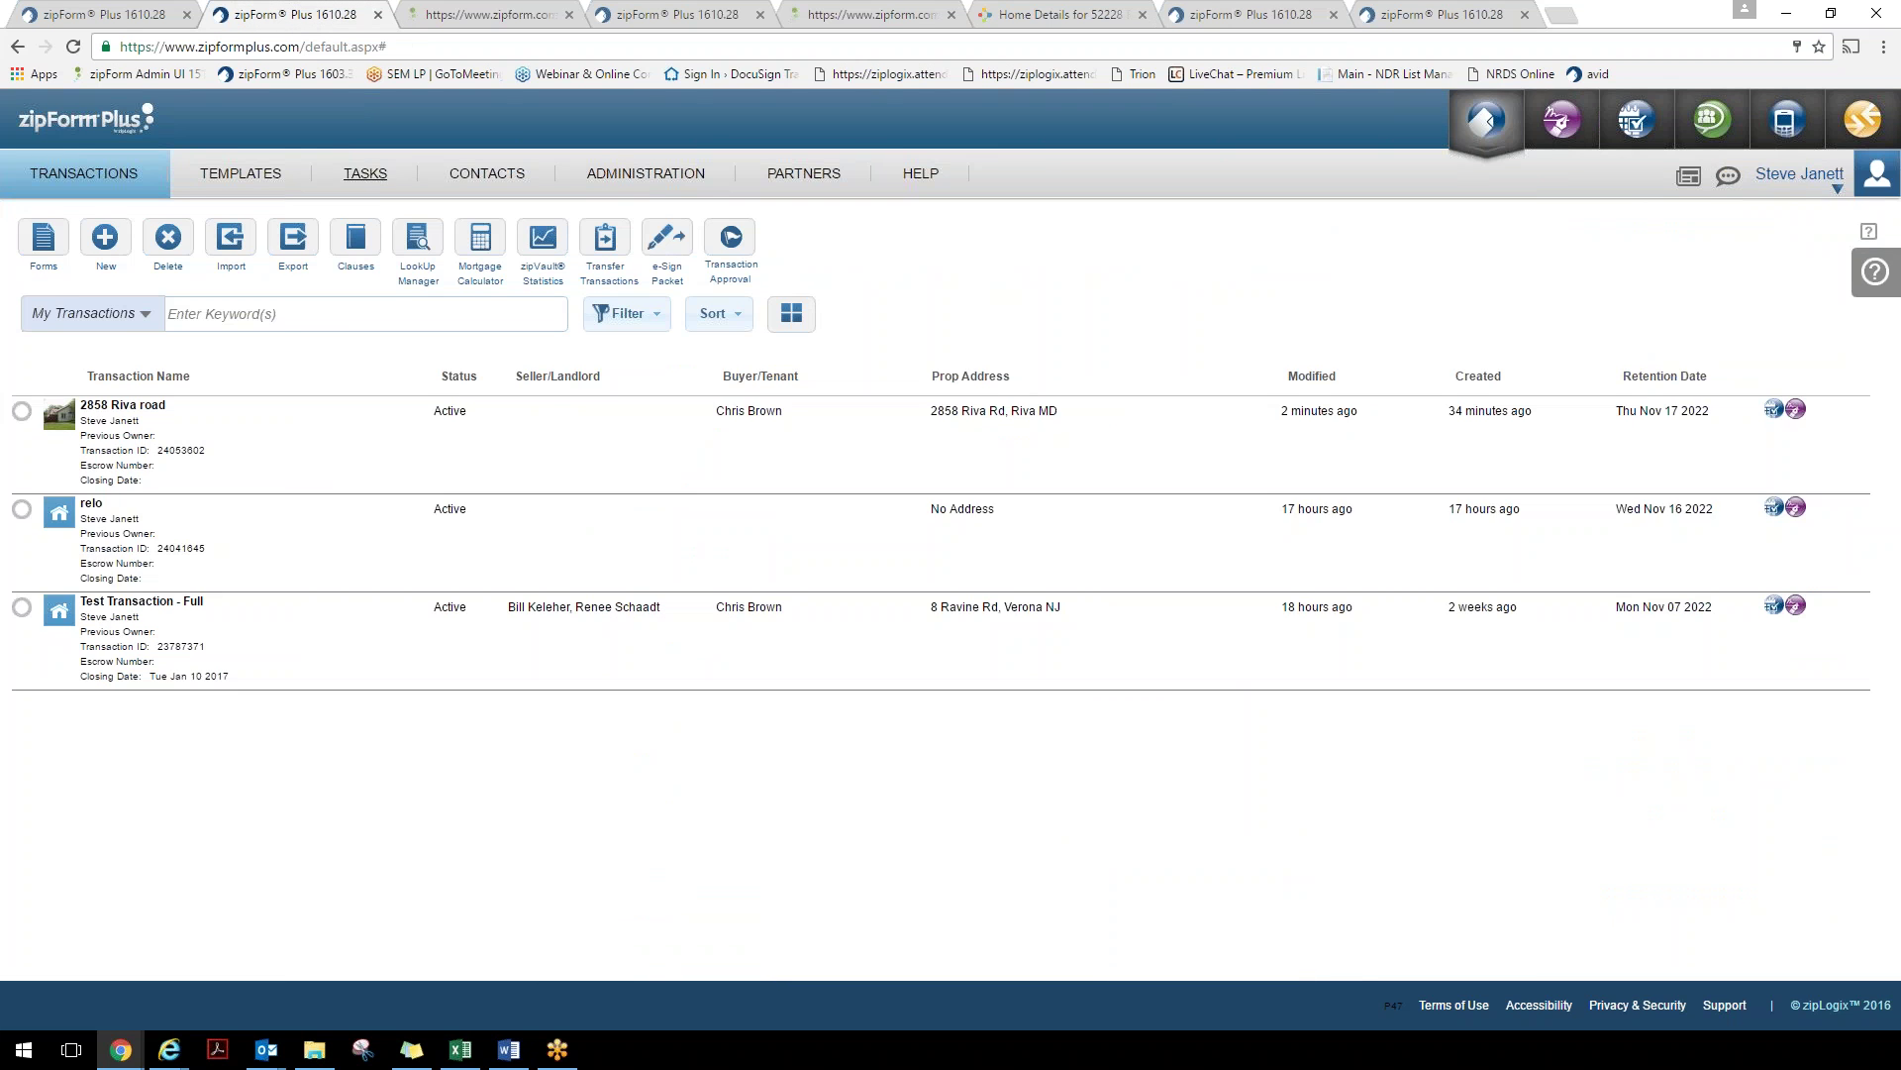
On the Contacts page, start a new Office-scope contact and cancel it without saving
left_click(480, 178)
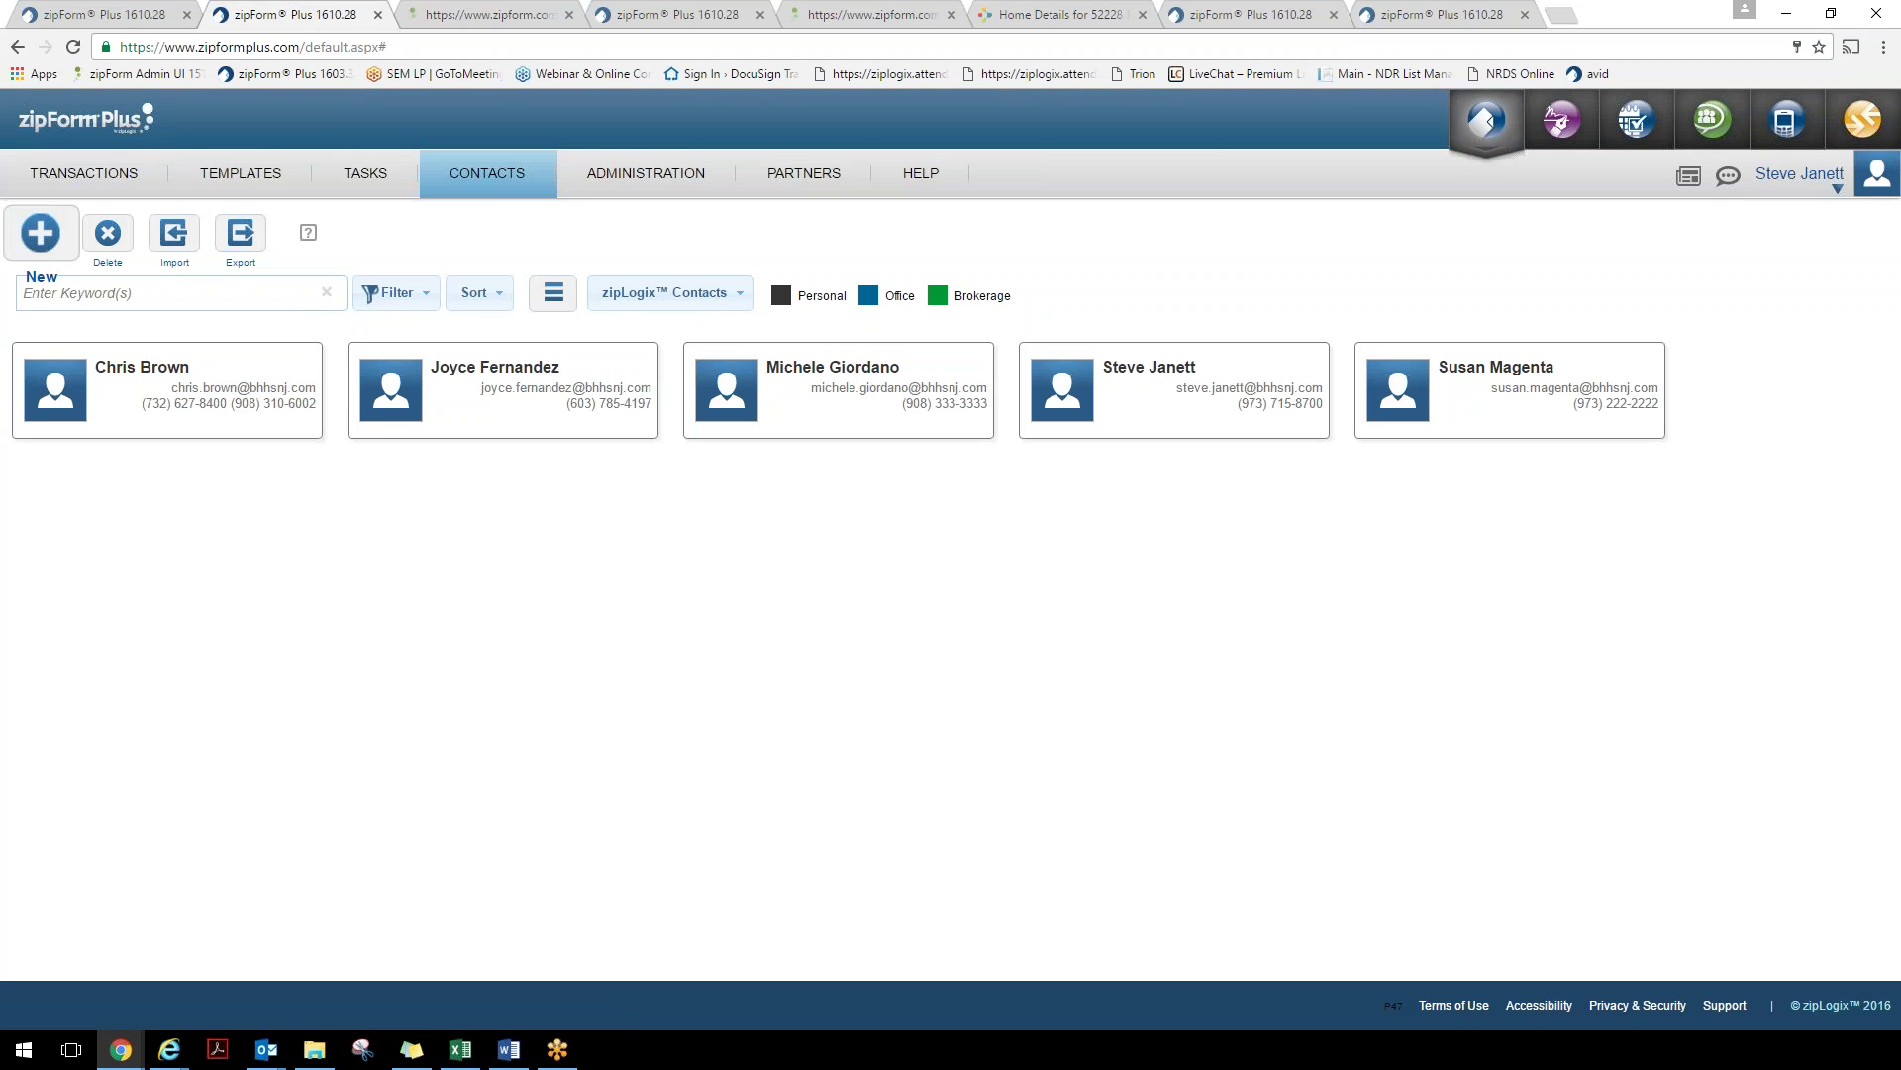
left_click(41, 234)
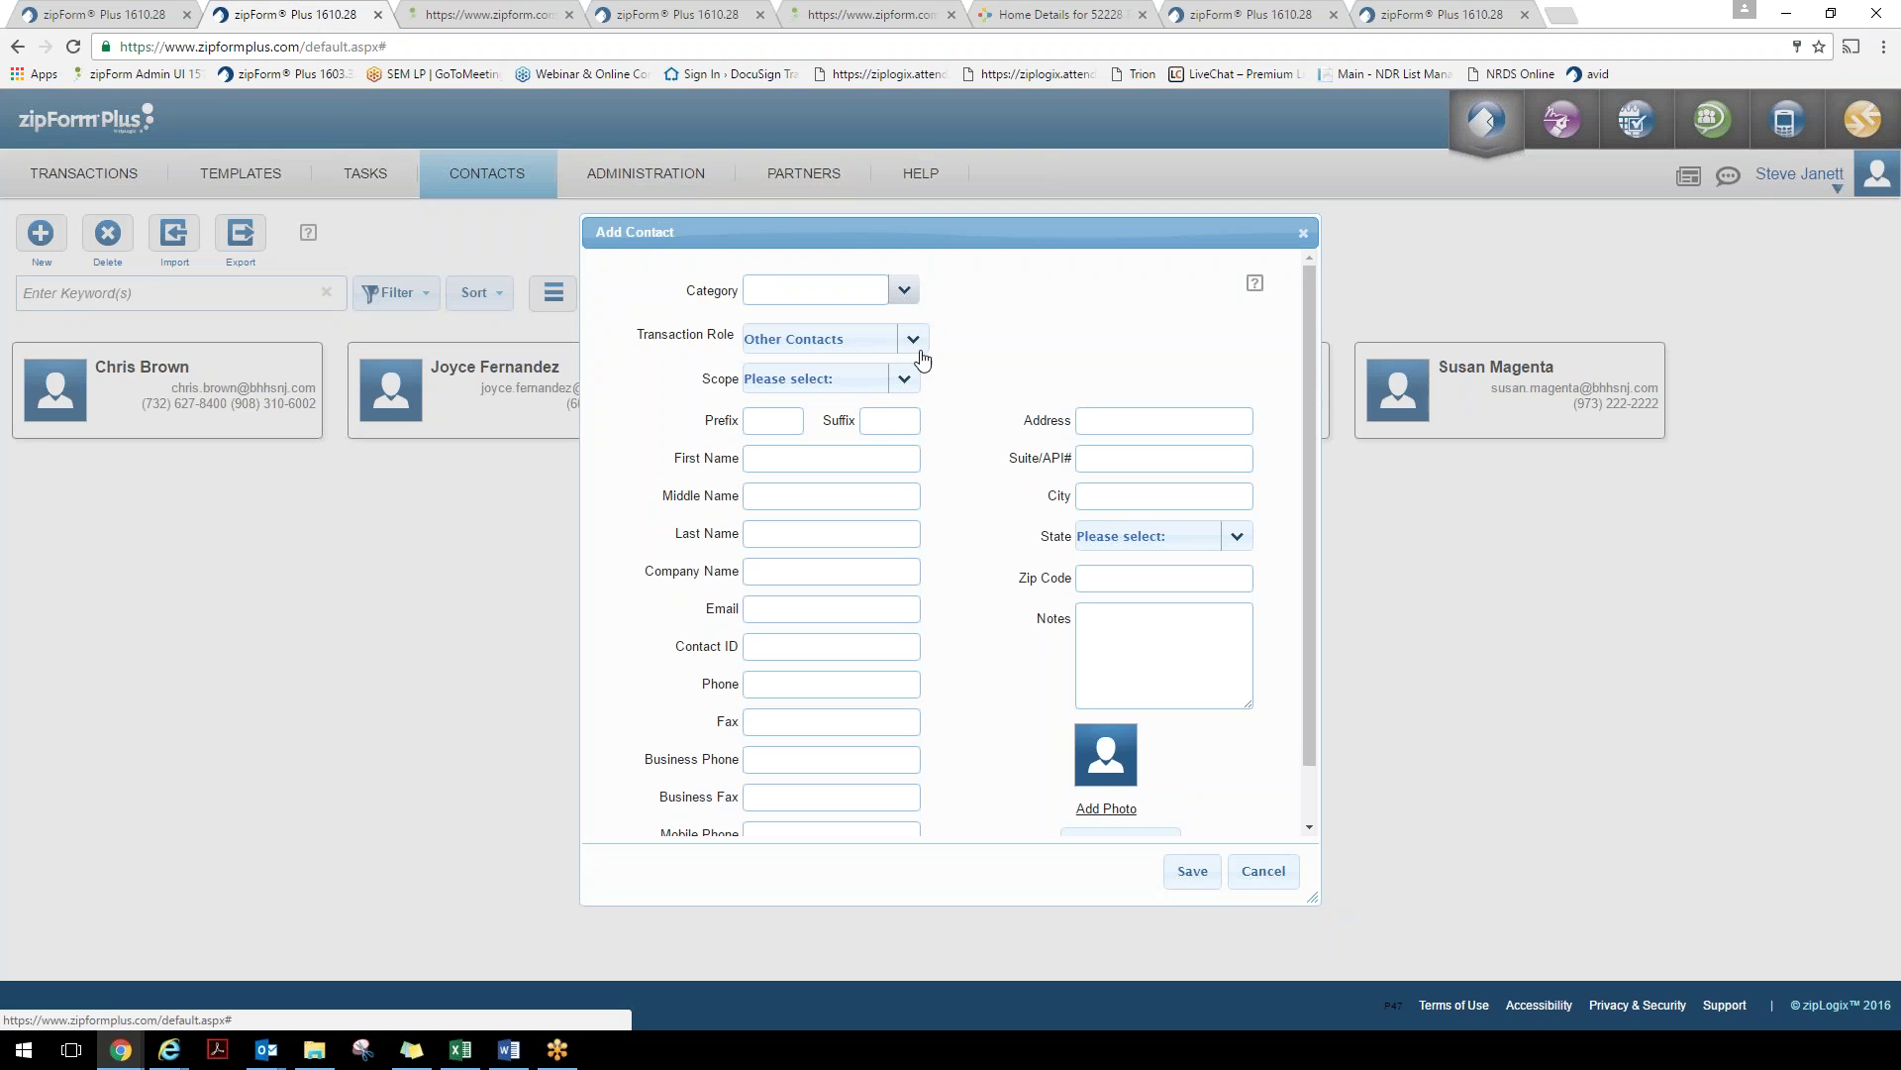
left_click(907, 382)
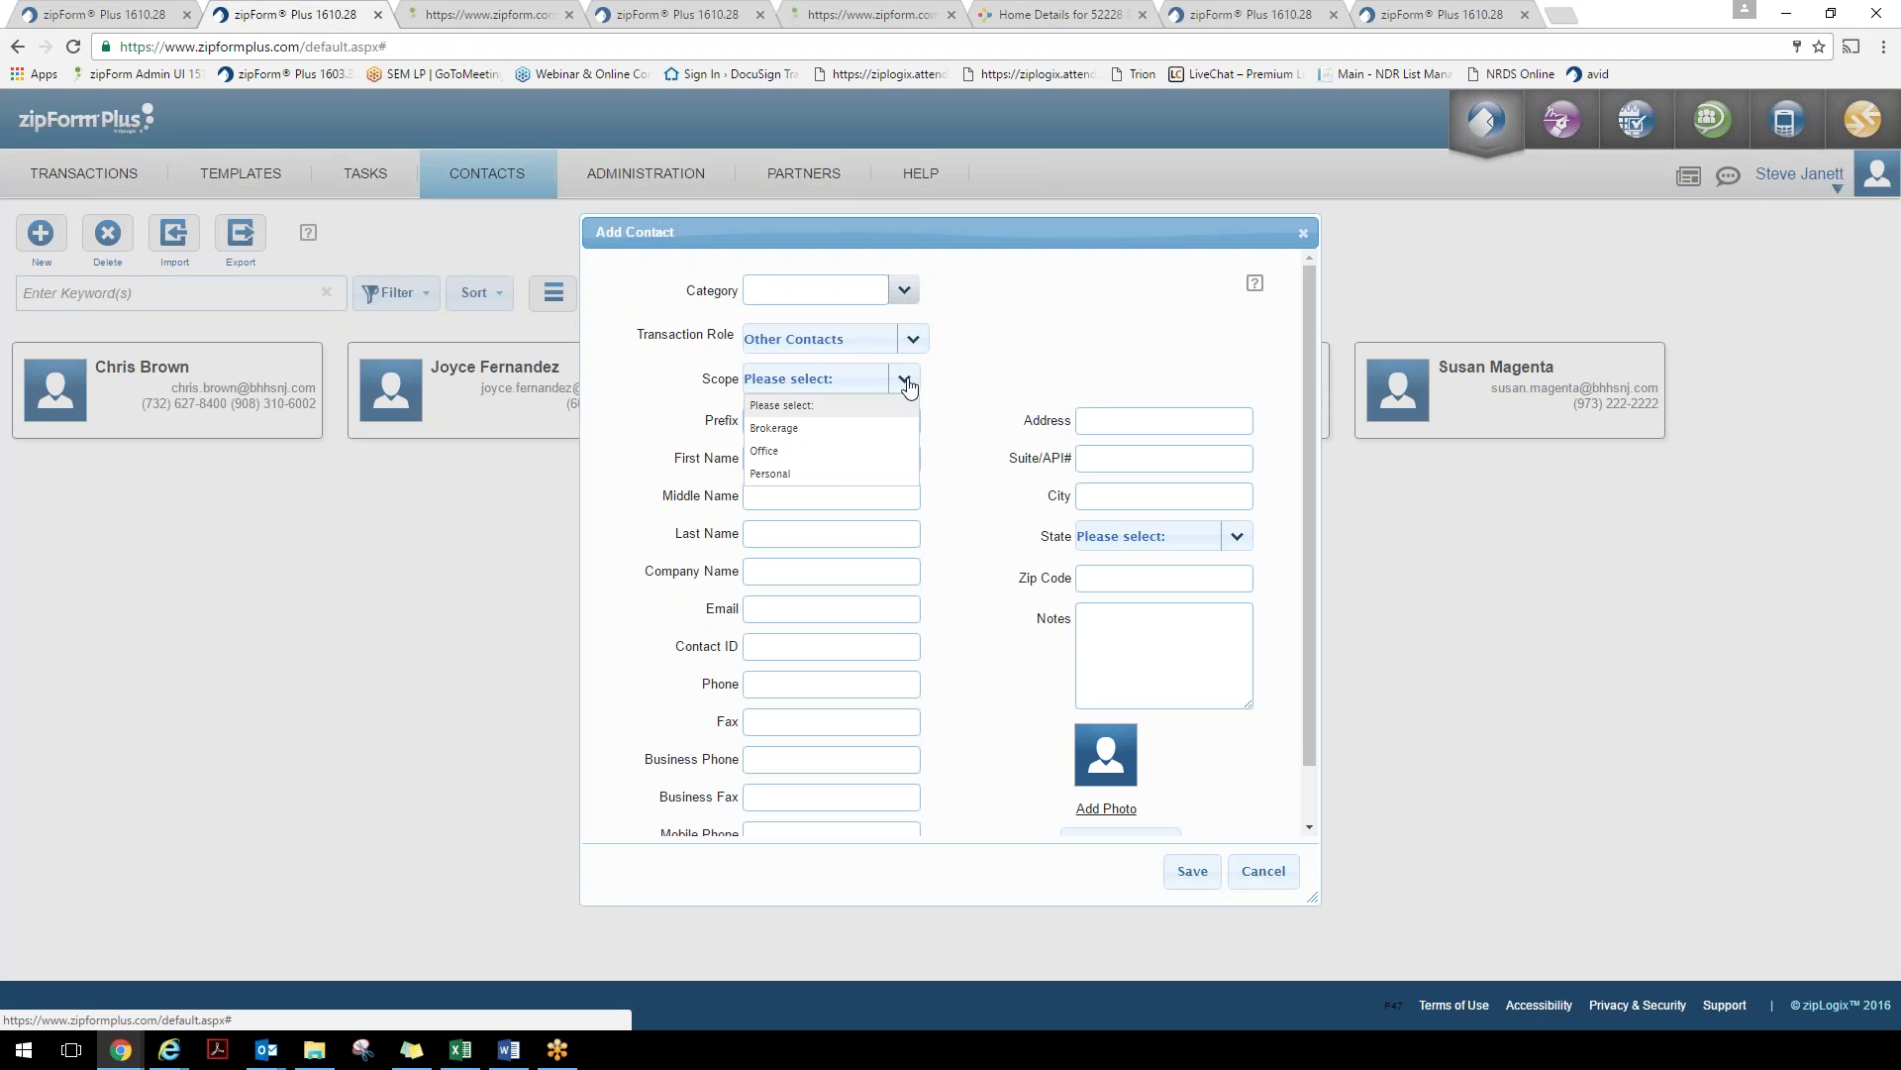
left_click(827, 453)
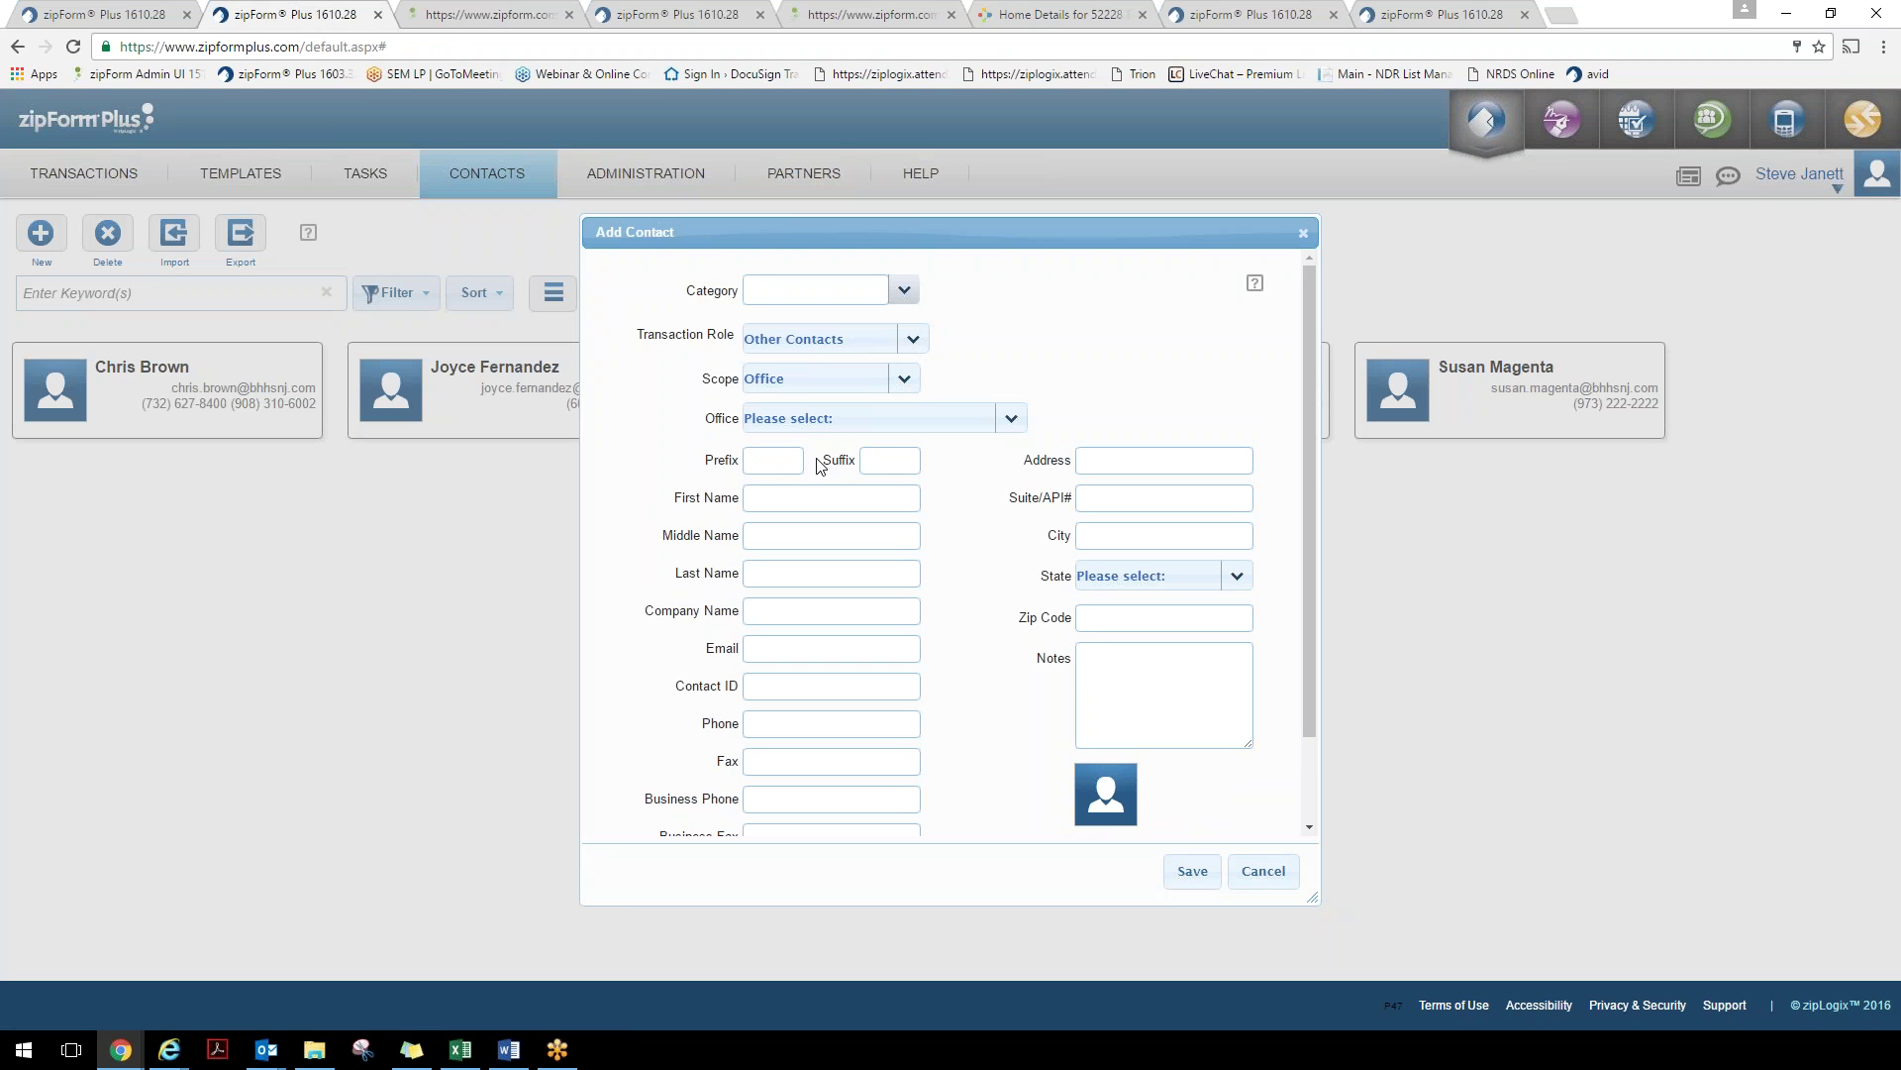
left_click(1293, 881)
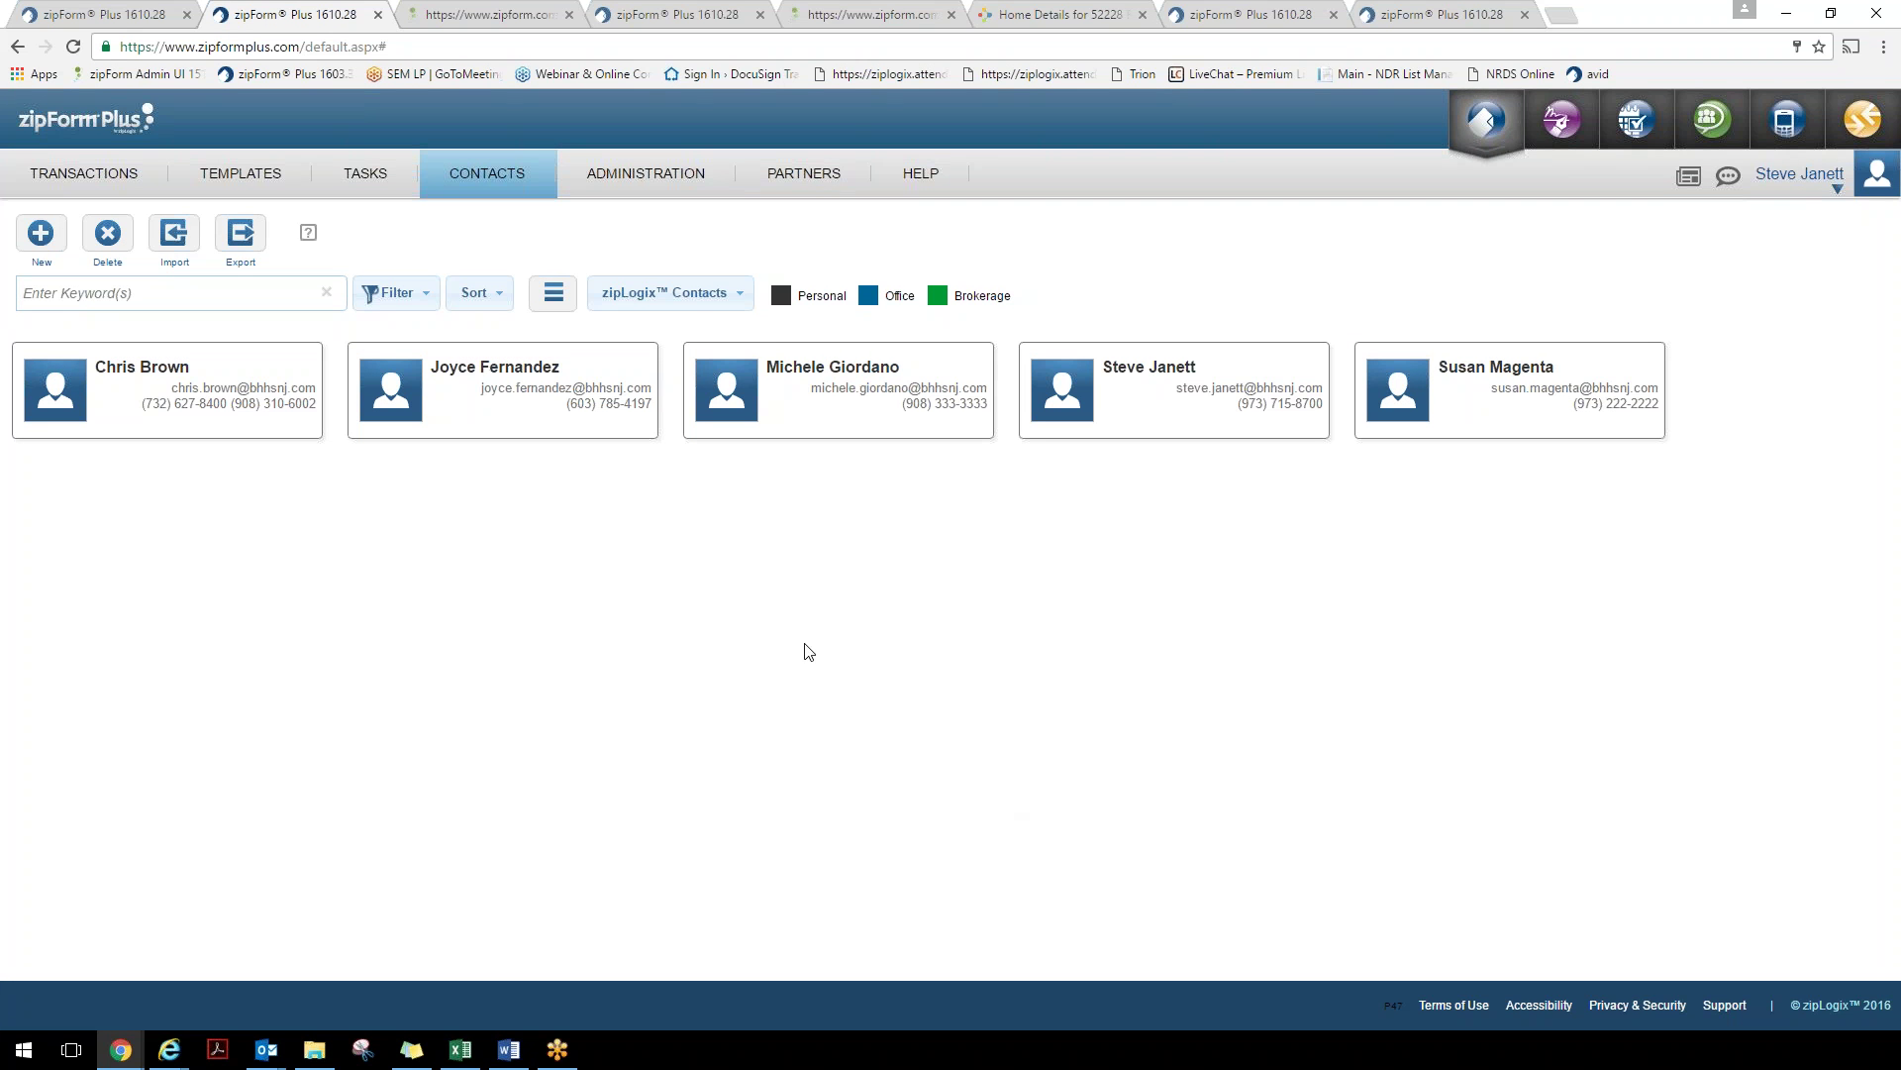
mouse_move(679, 179)
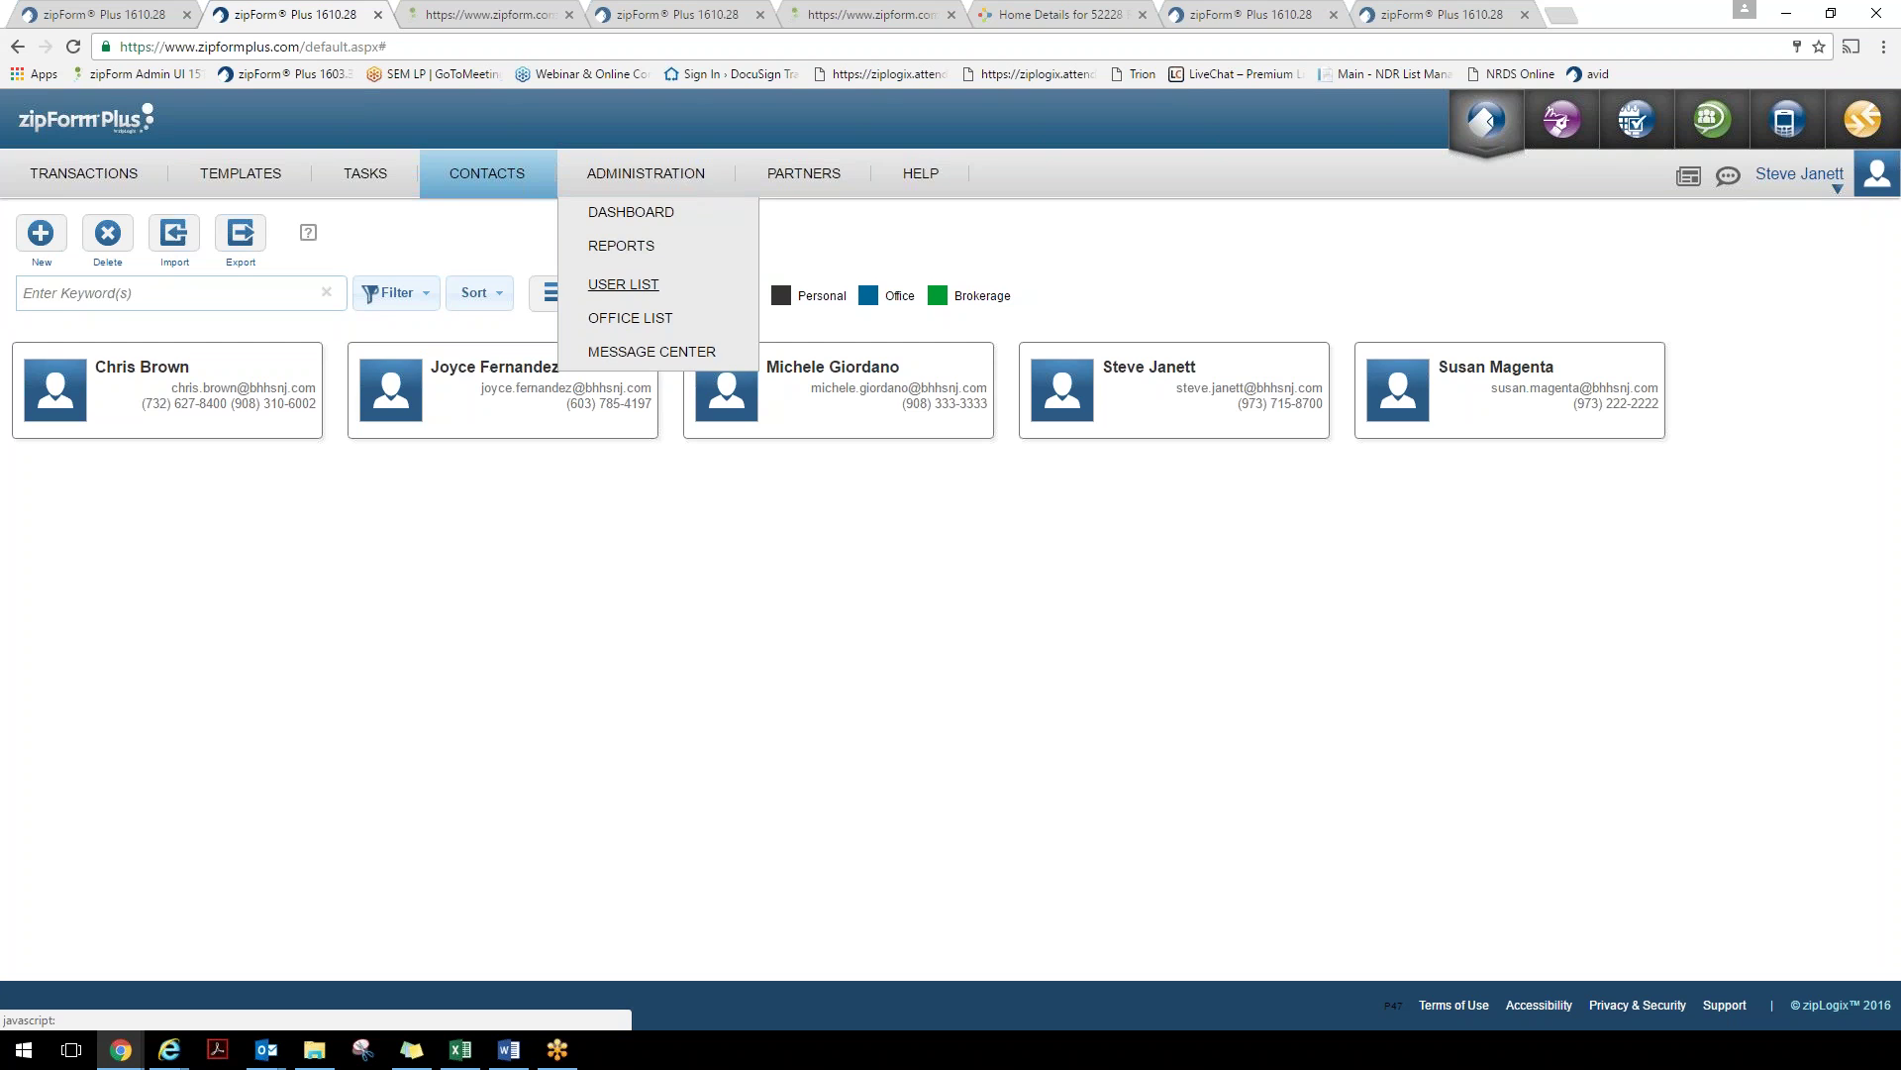
Open the Administration User List and search users by the keyword 'steve', selecting a match
left_click(633, 285)
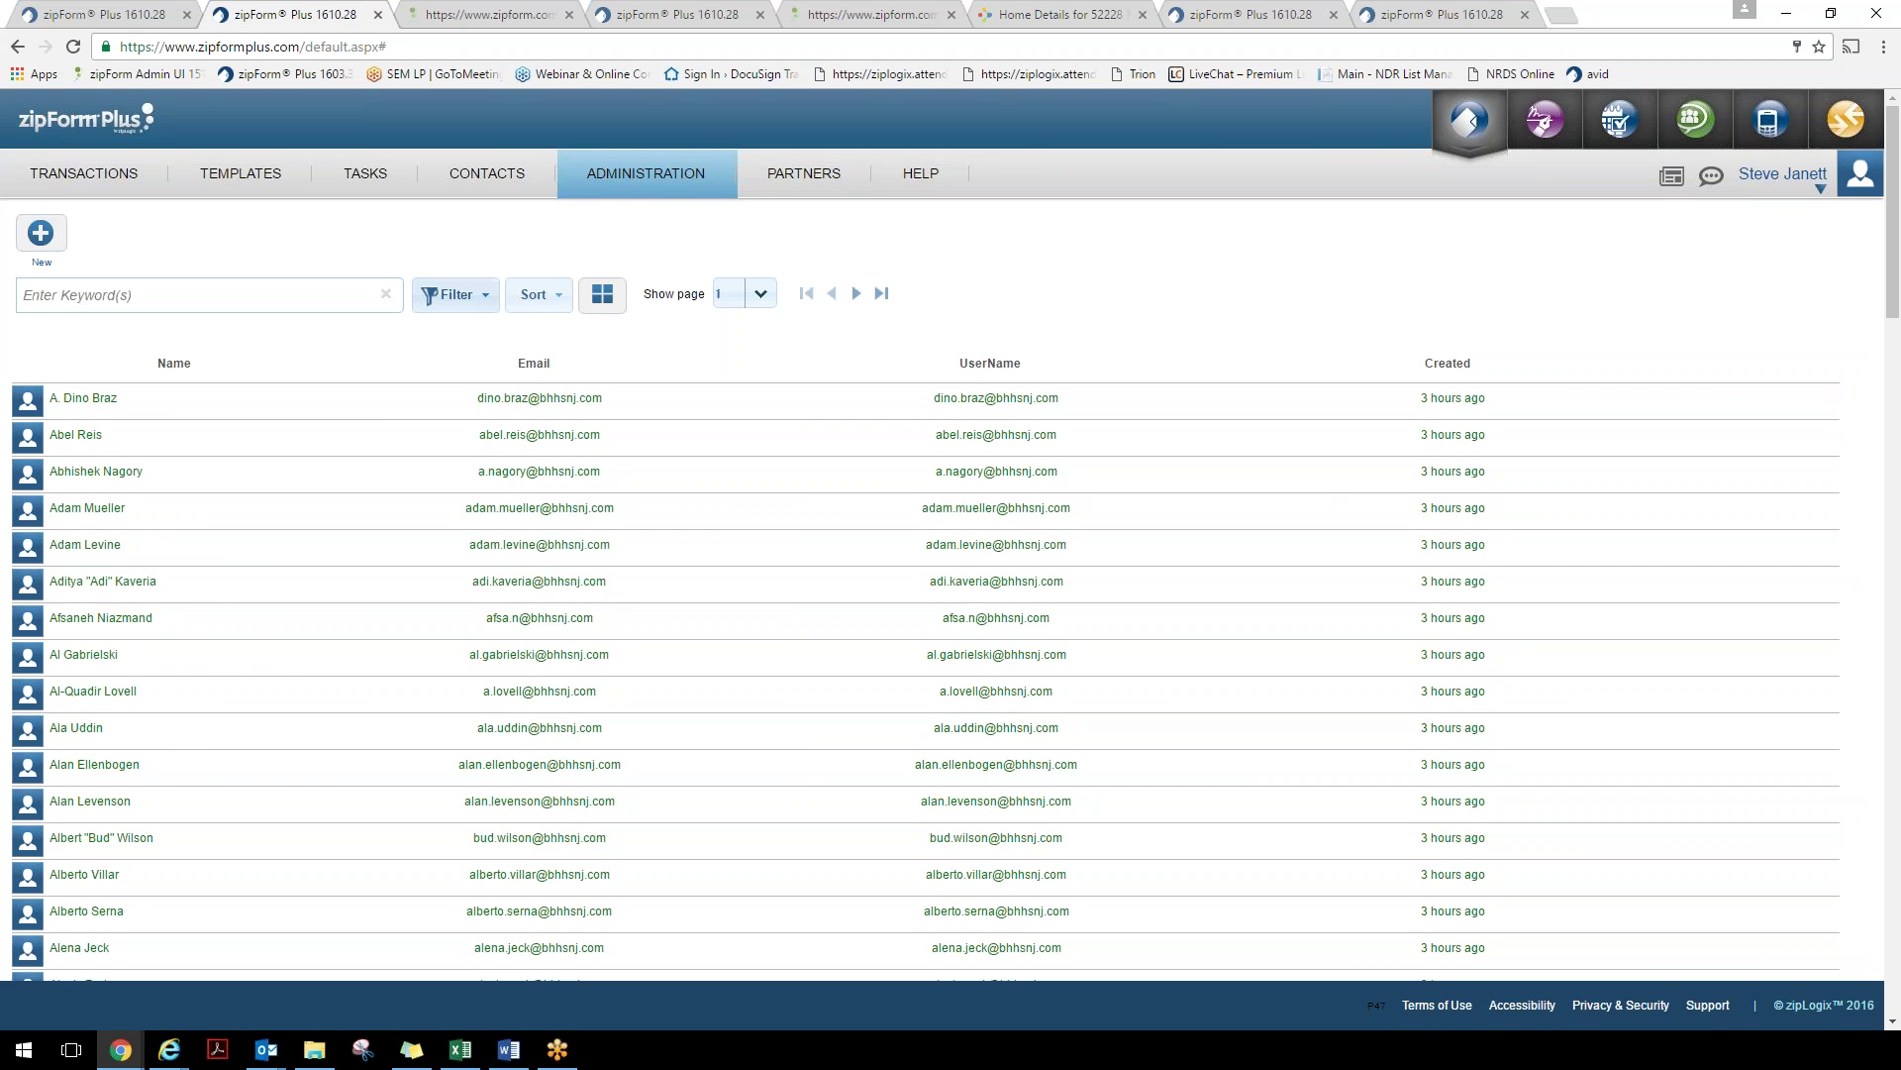
left_click(454, 295)
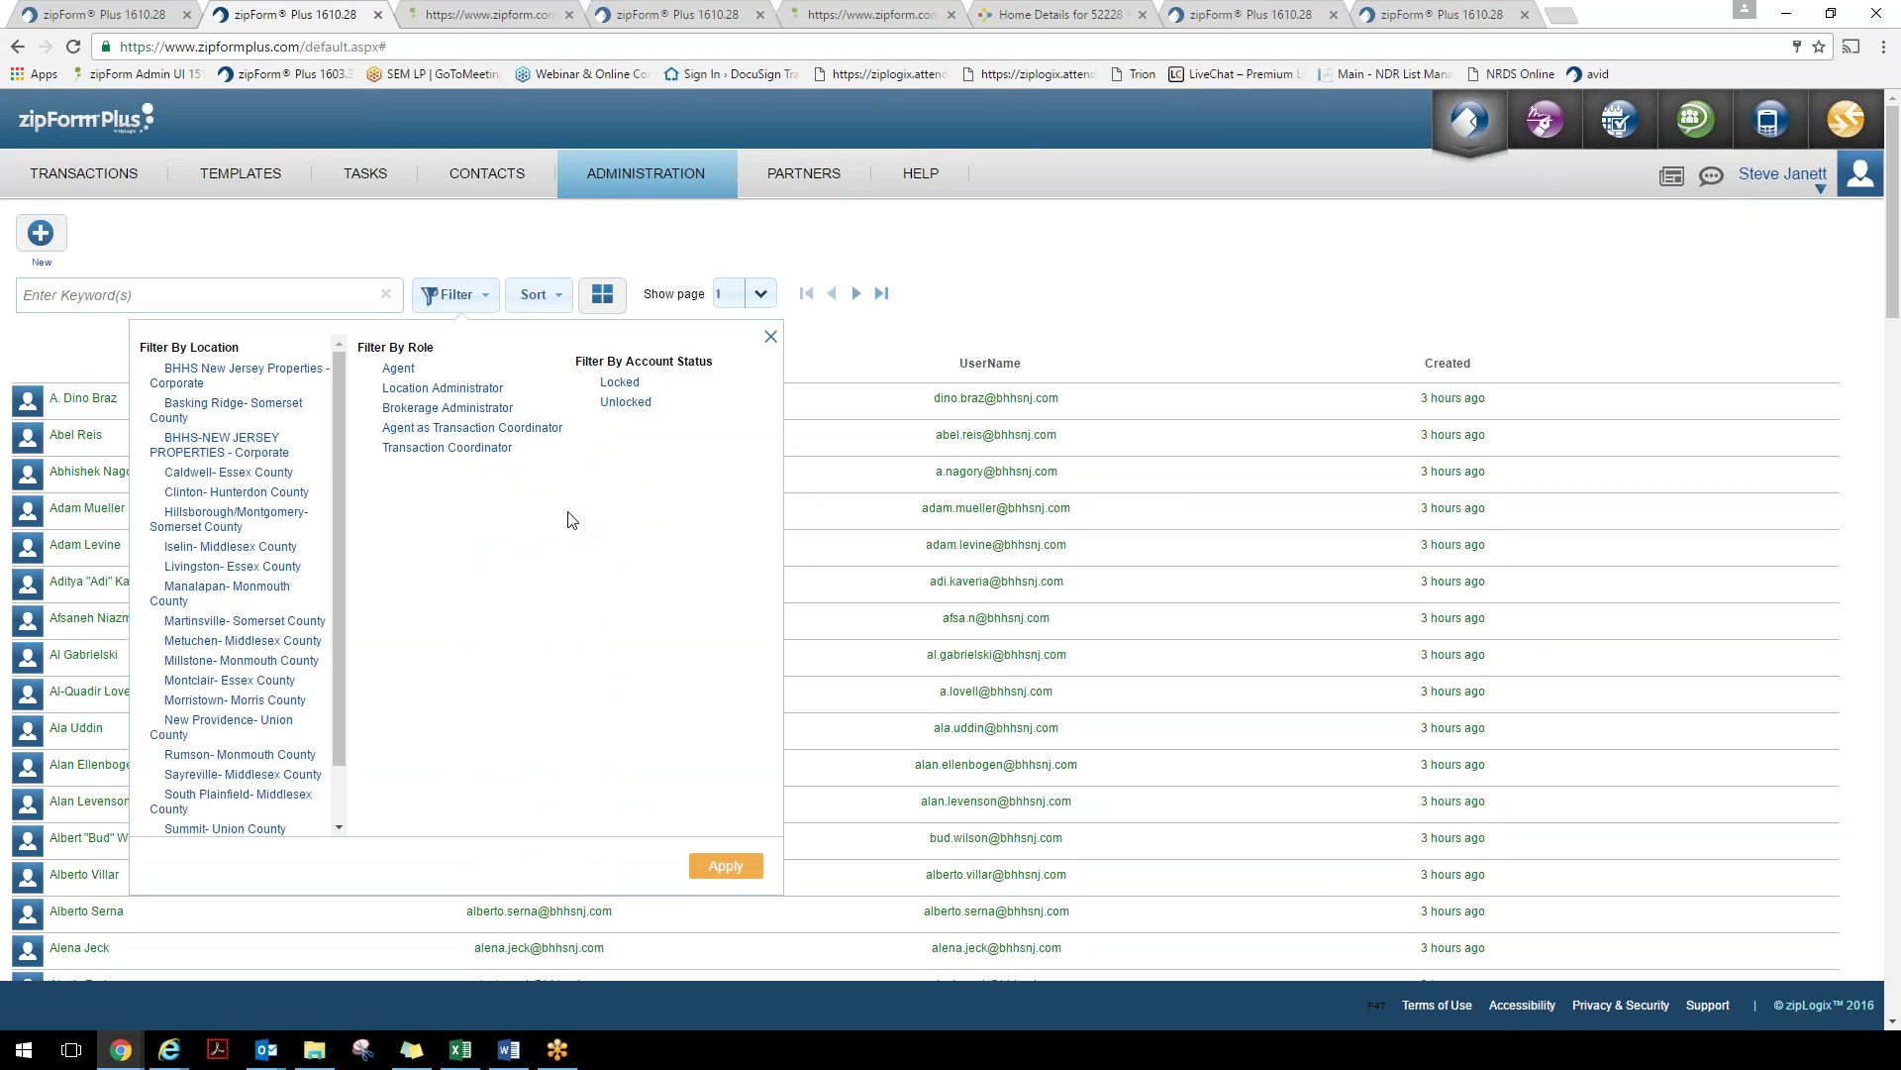
left_click(1209, 263)
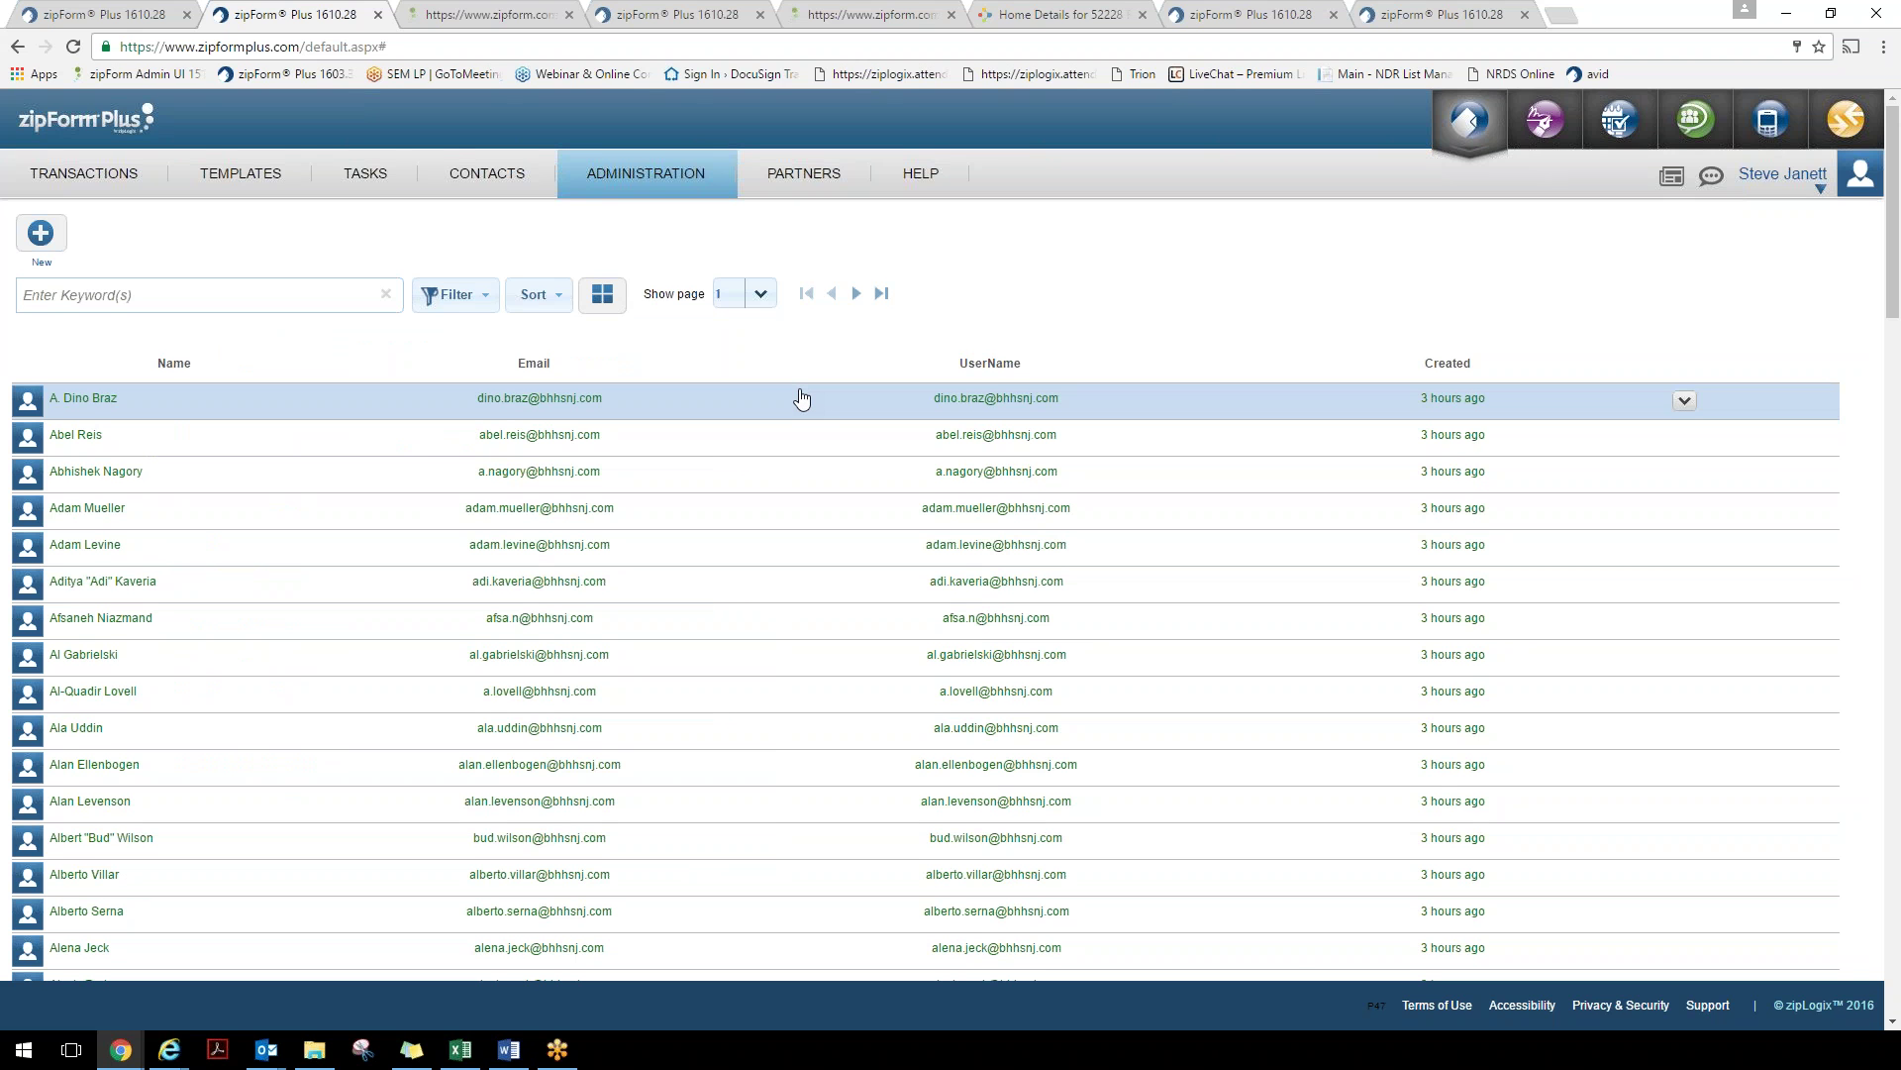
left_click(260, 295)
type("stev")
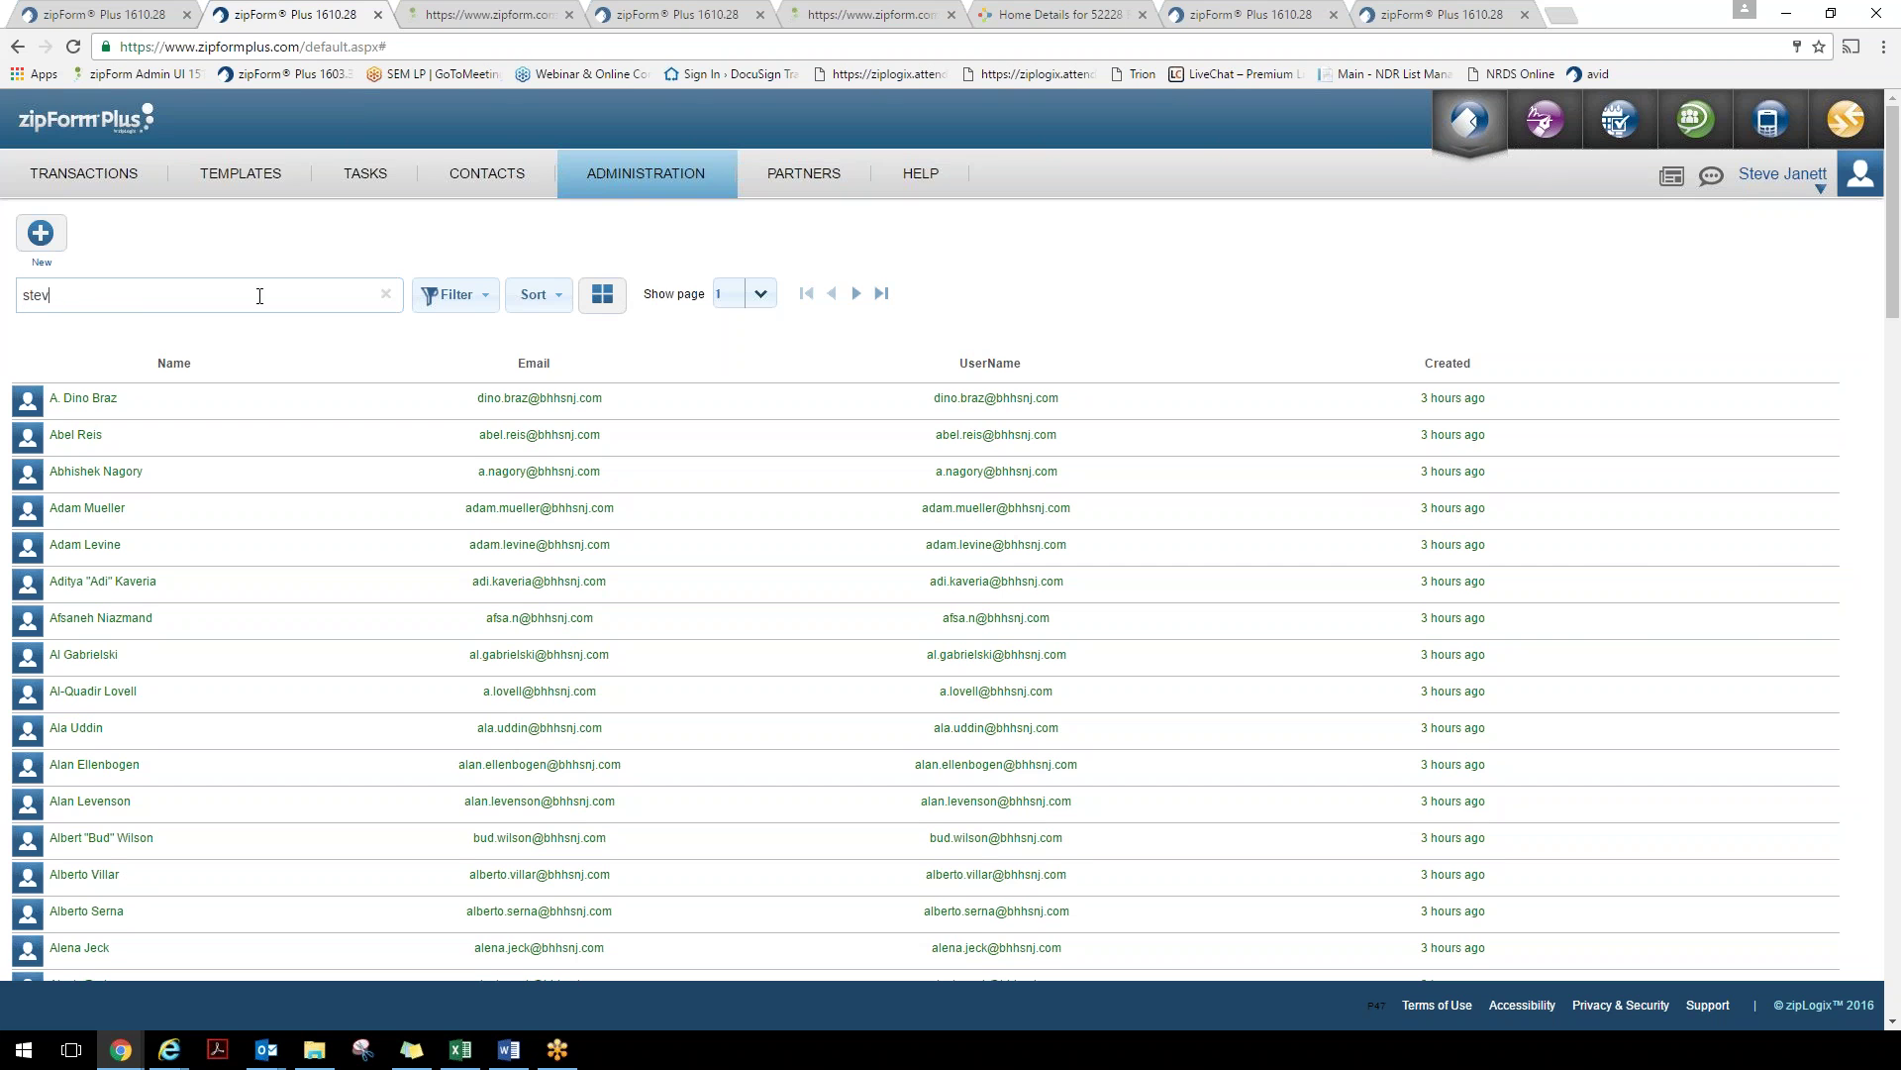
type("e")
left_click(123, 436)
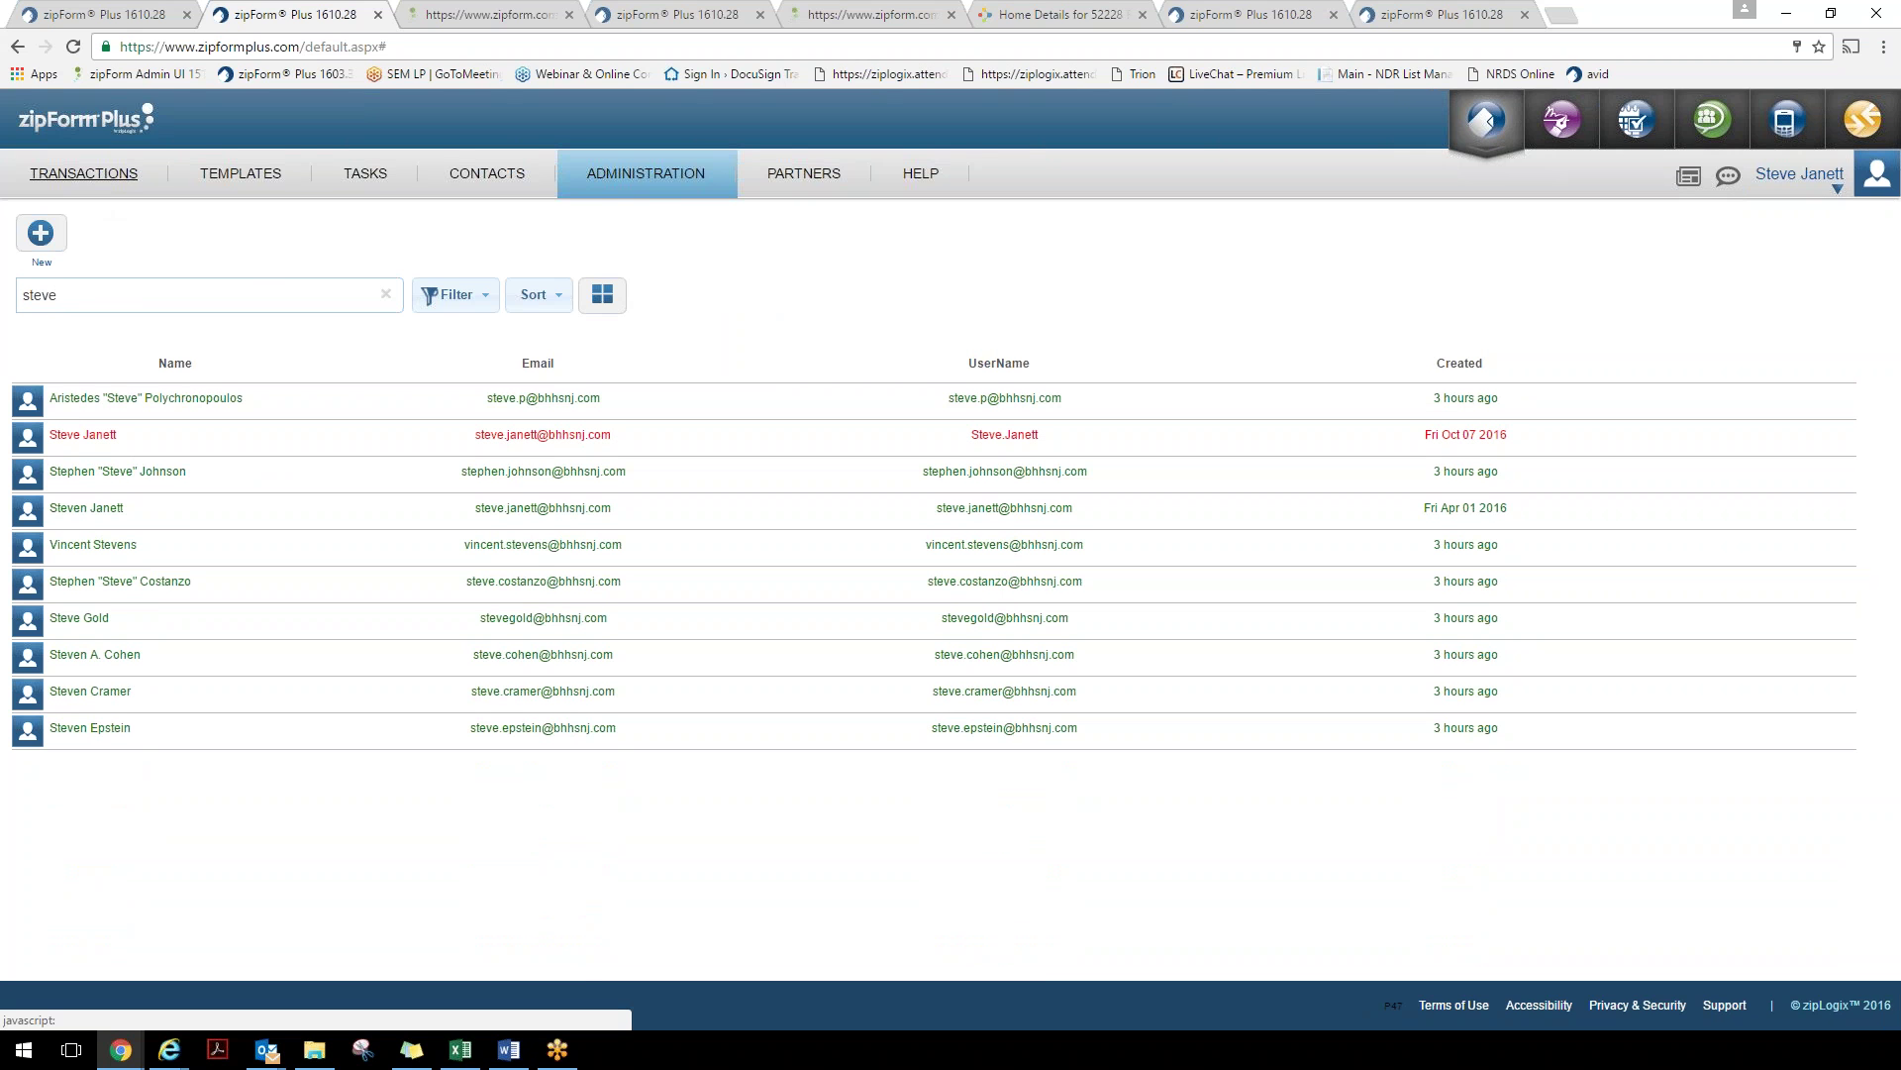
Glance at the zipLogix training calendar, then open the zipForm Plus How-To Videos playlist
mouse_move(923, 183)
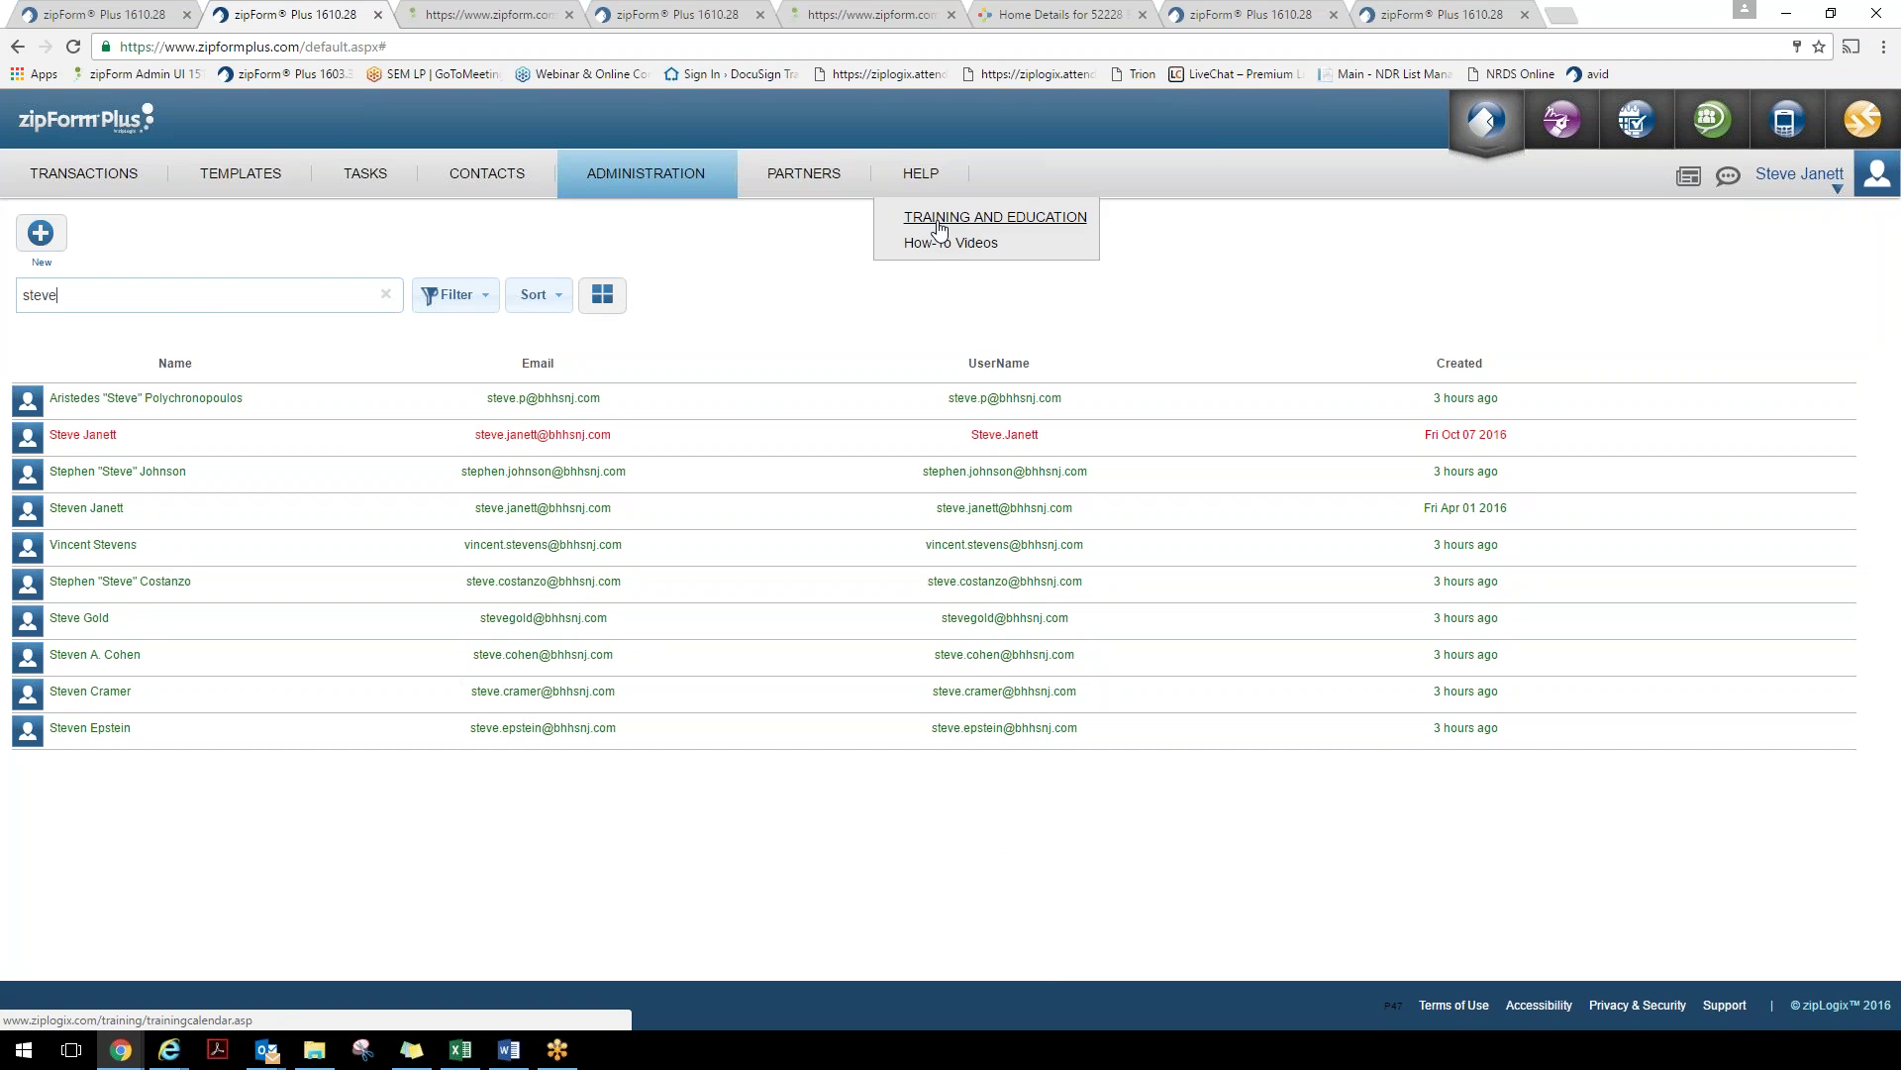
left_click(939, 220)
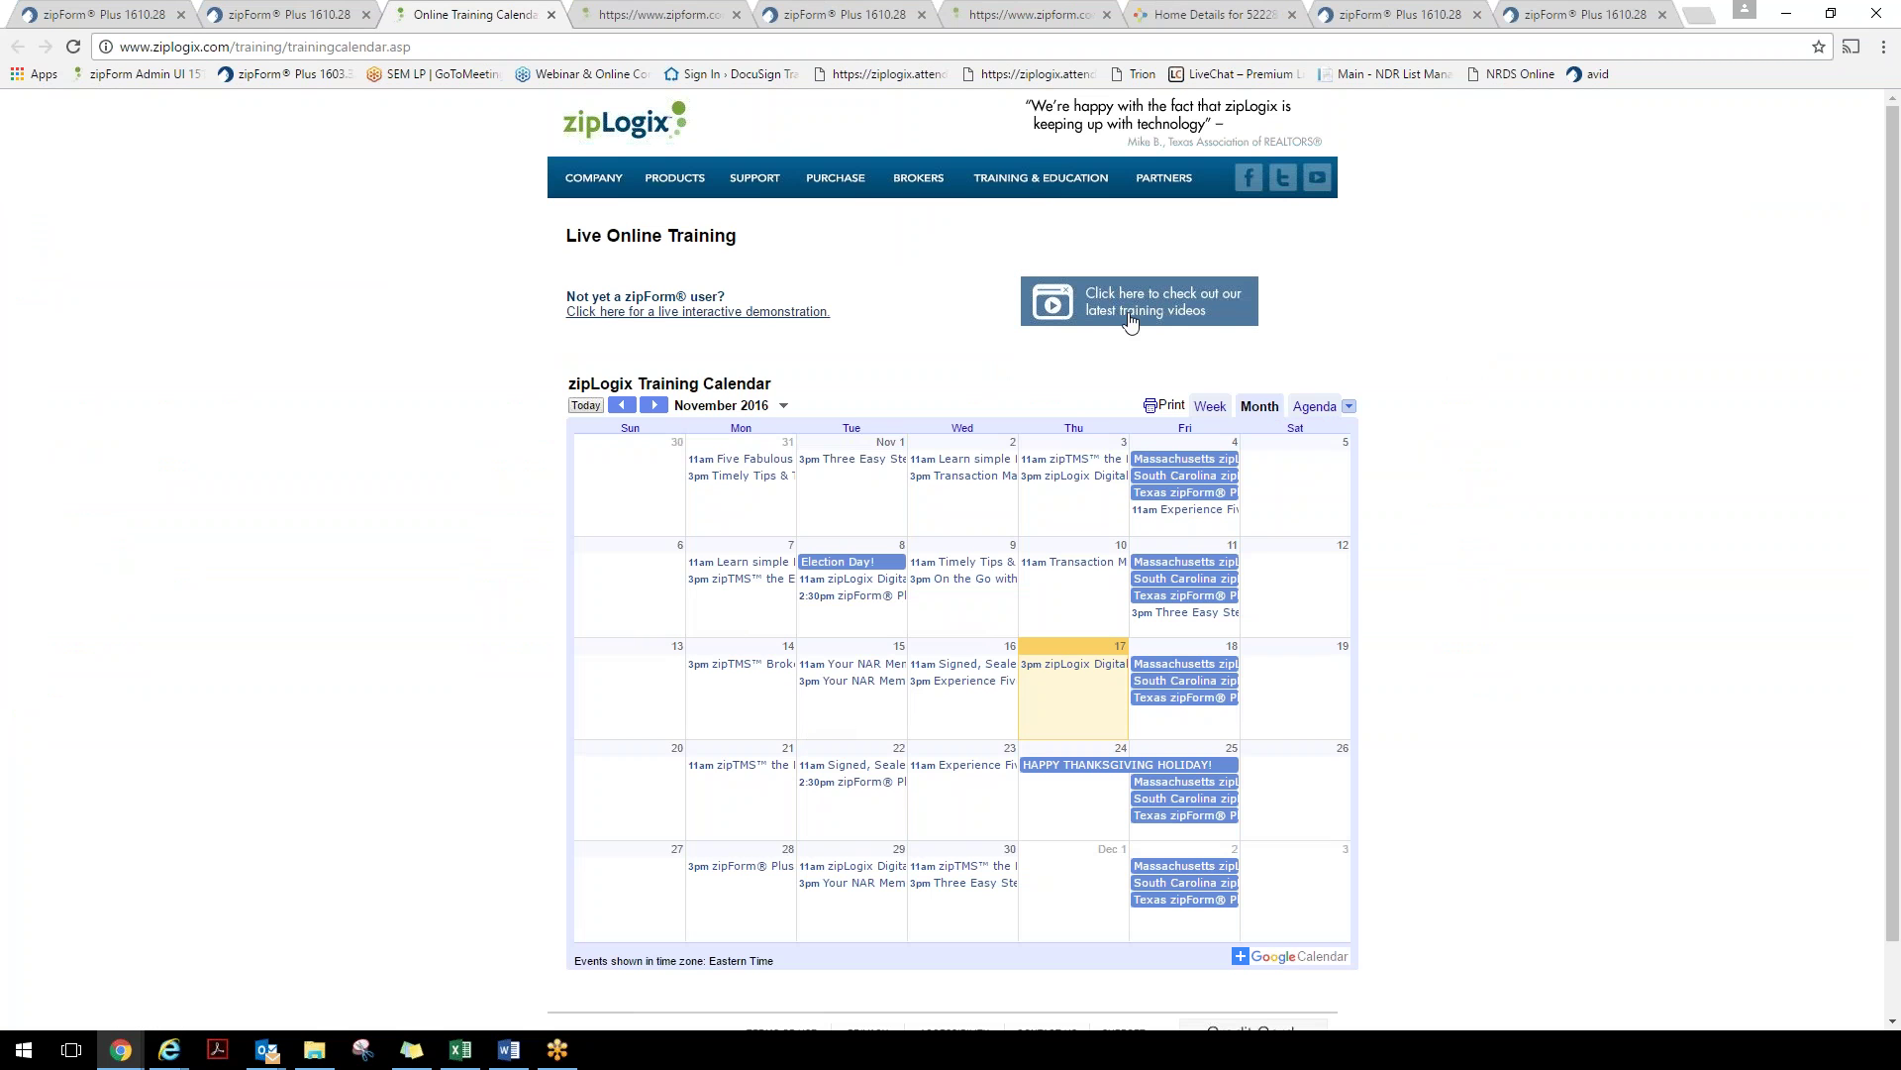
left_click(277, 14)
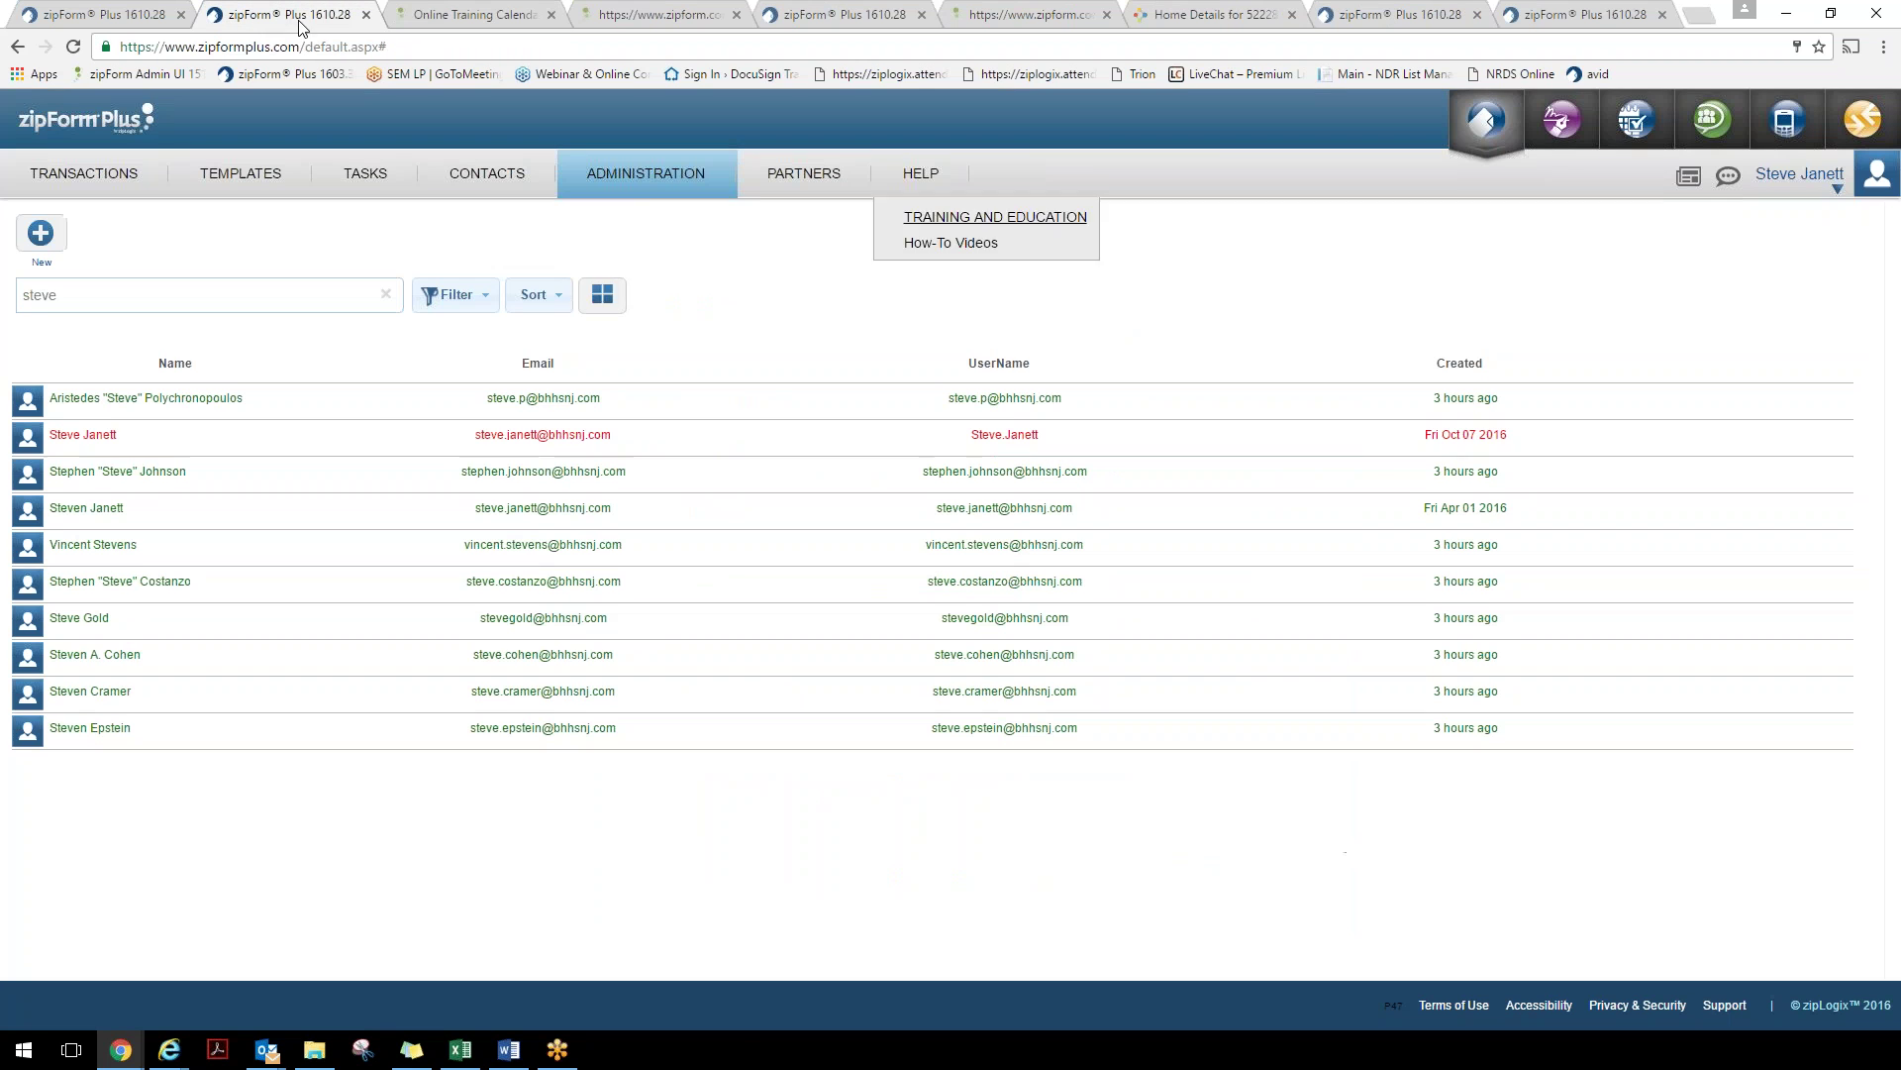
mouse_move(928, 238)
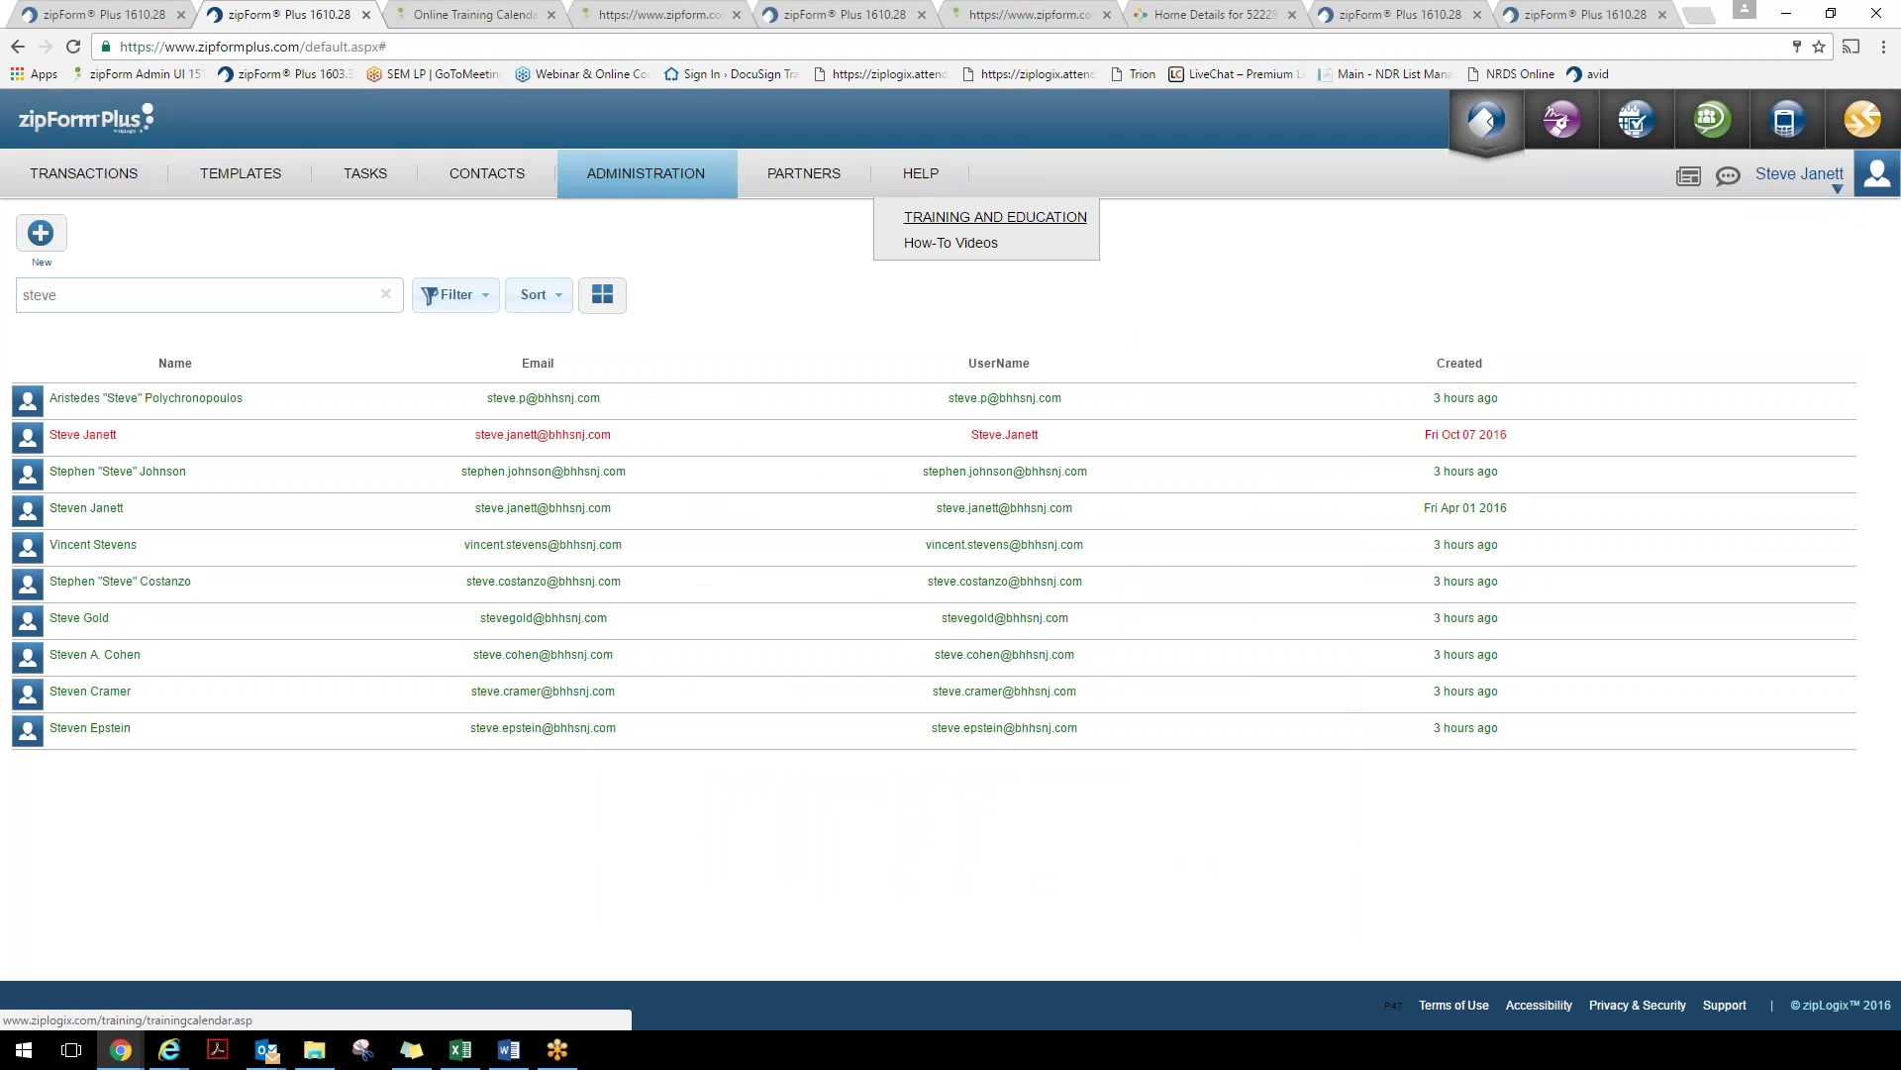
left_click(928, 247)
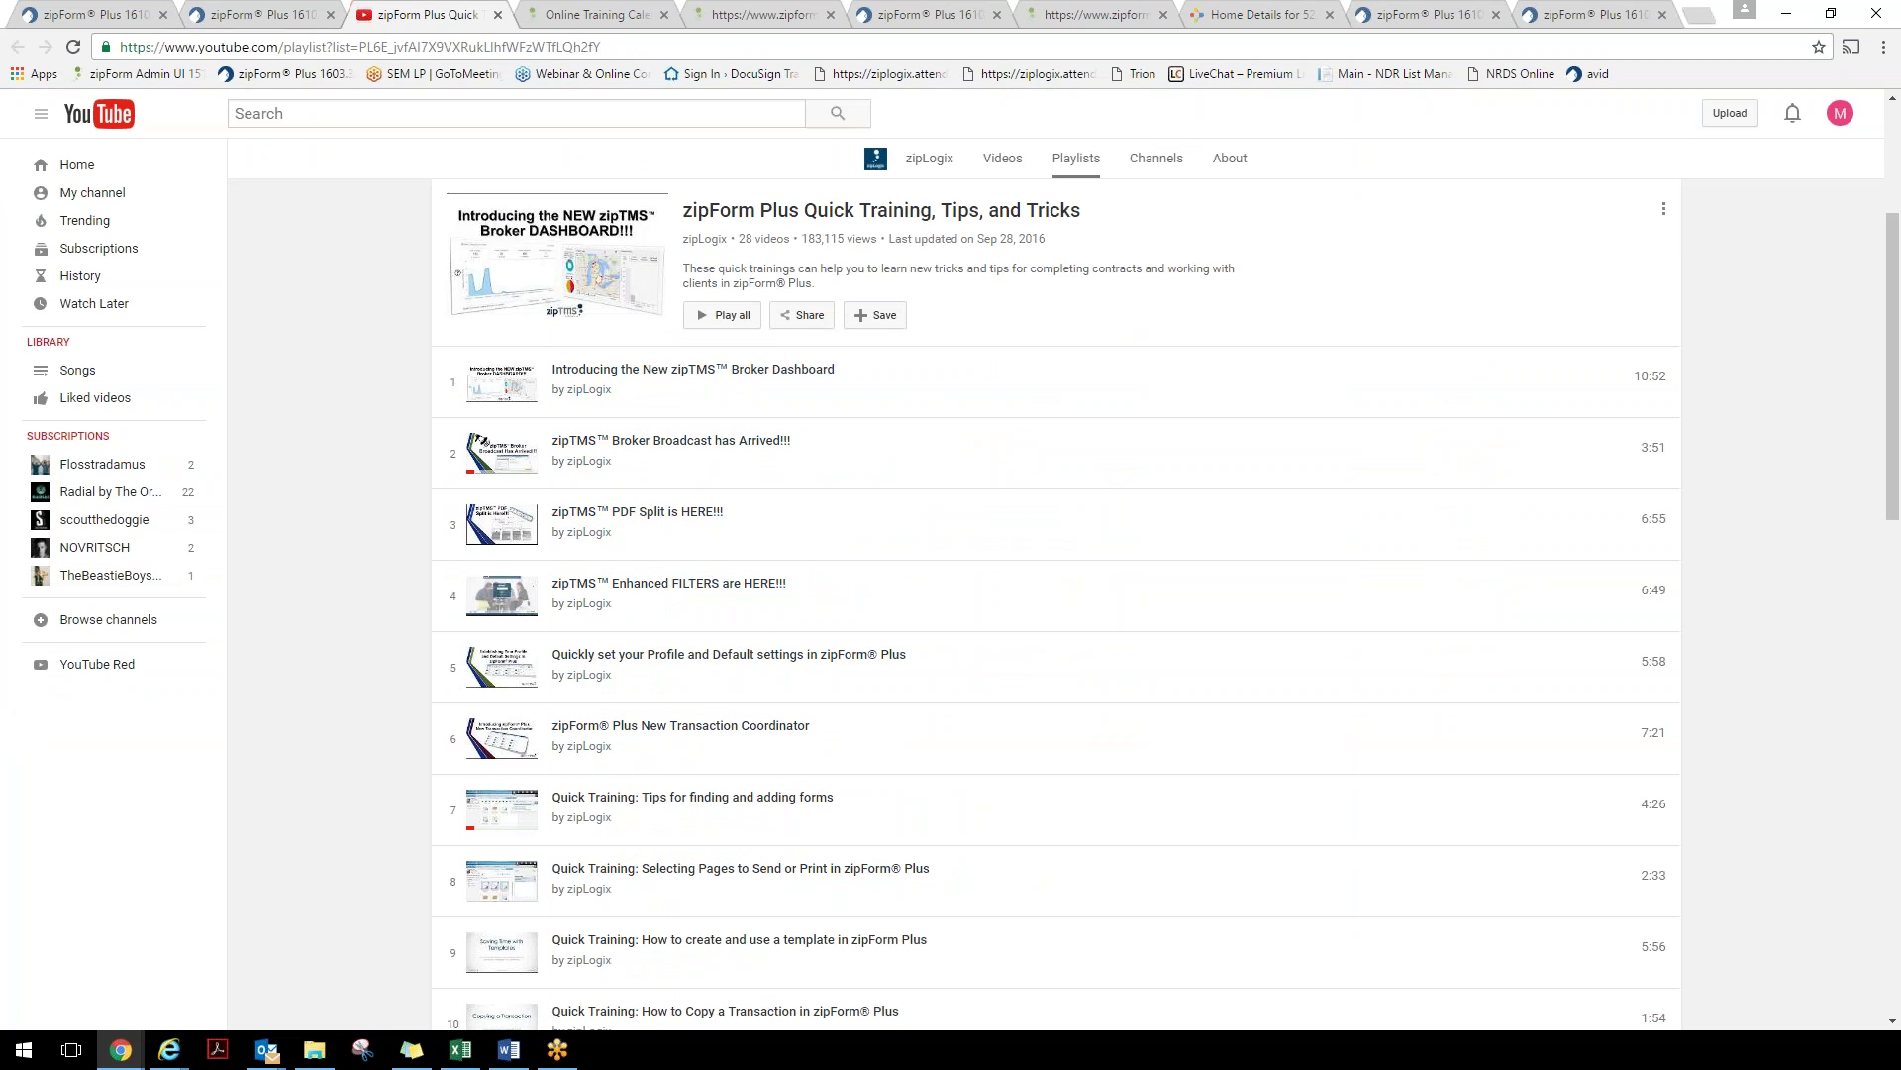
Browse the zipLogix channel's uploaded videos, then return to the zipForm Plus transactions list
left_click(525, 311)
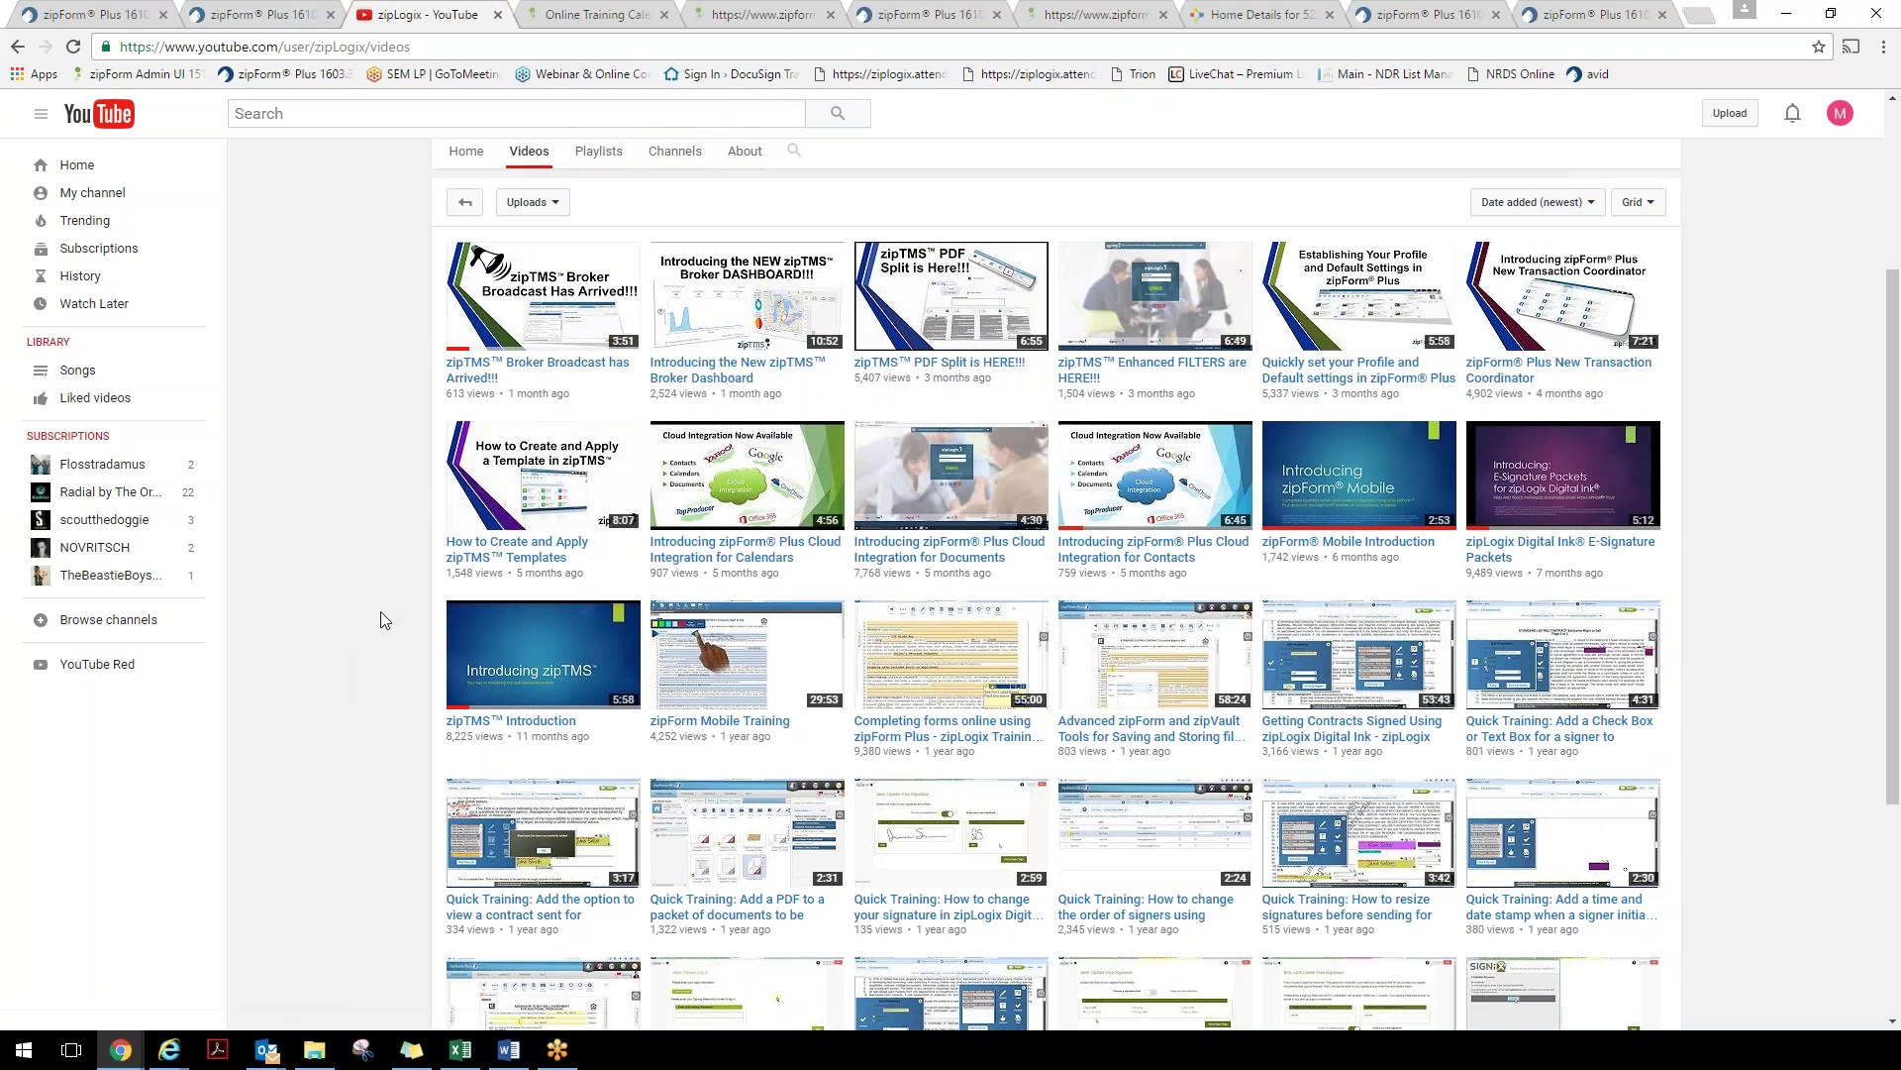
left_click(282, 14)
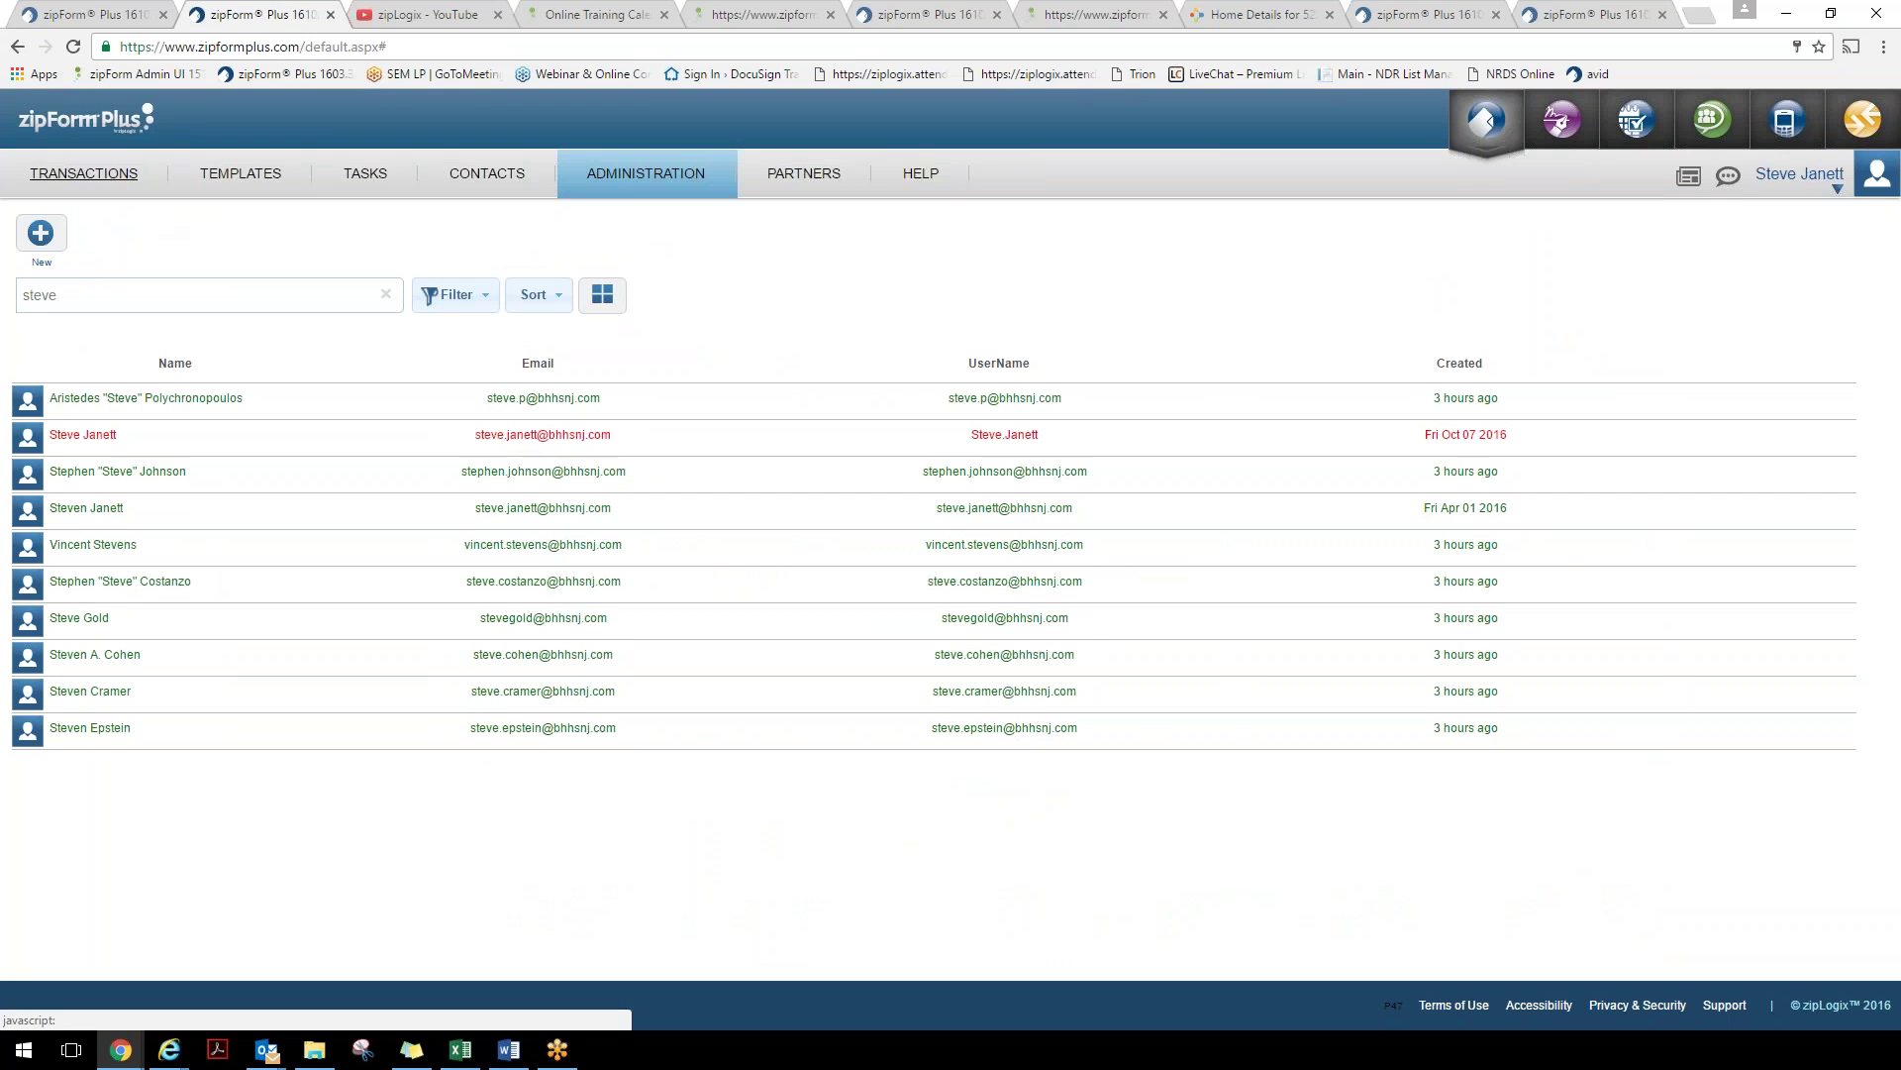
left_click(85, 173)
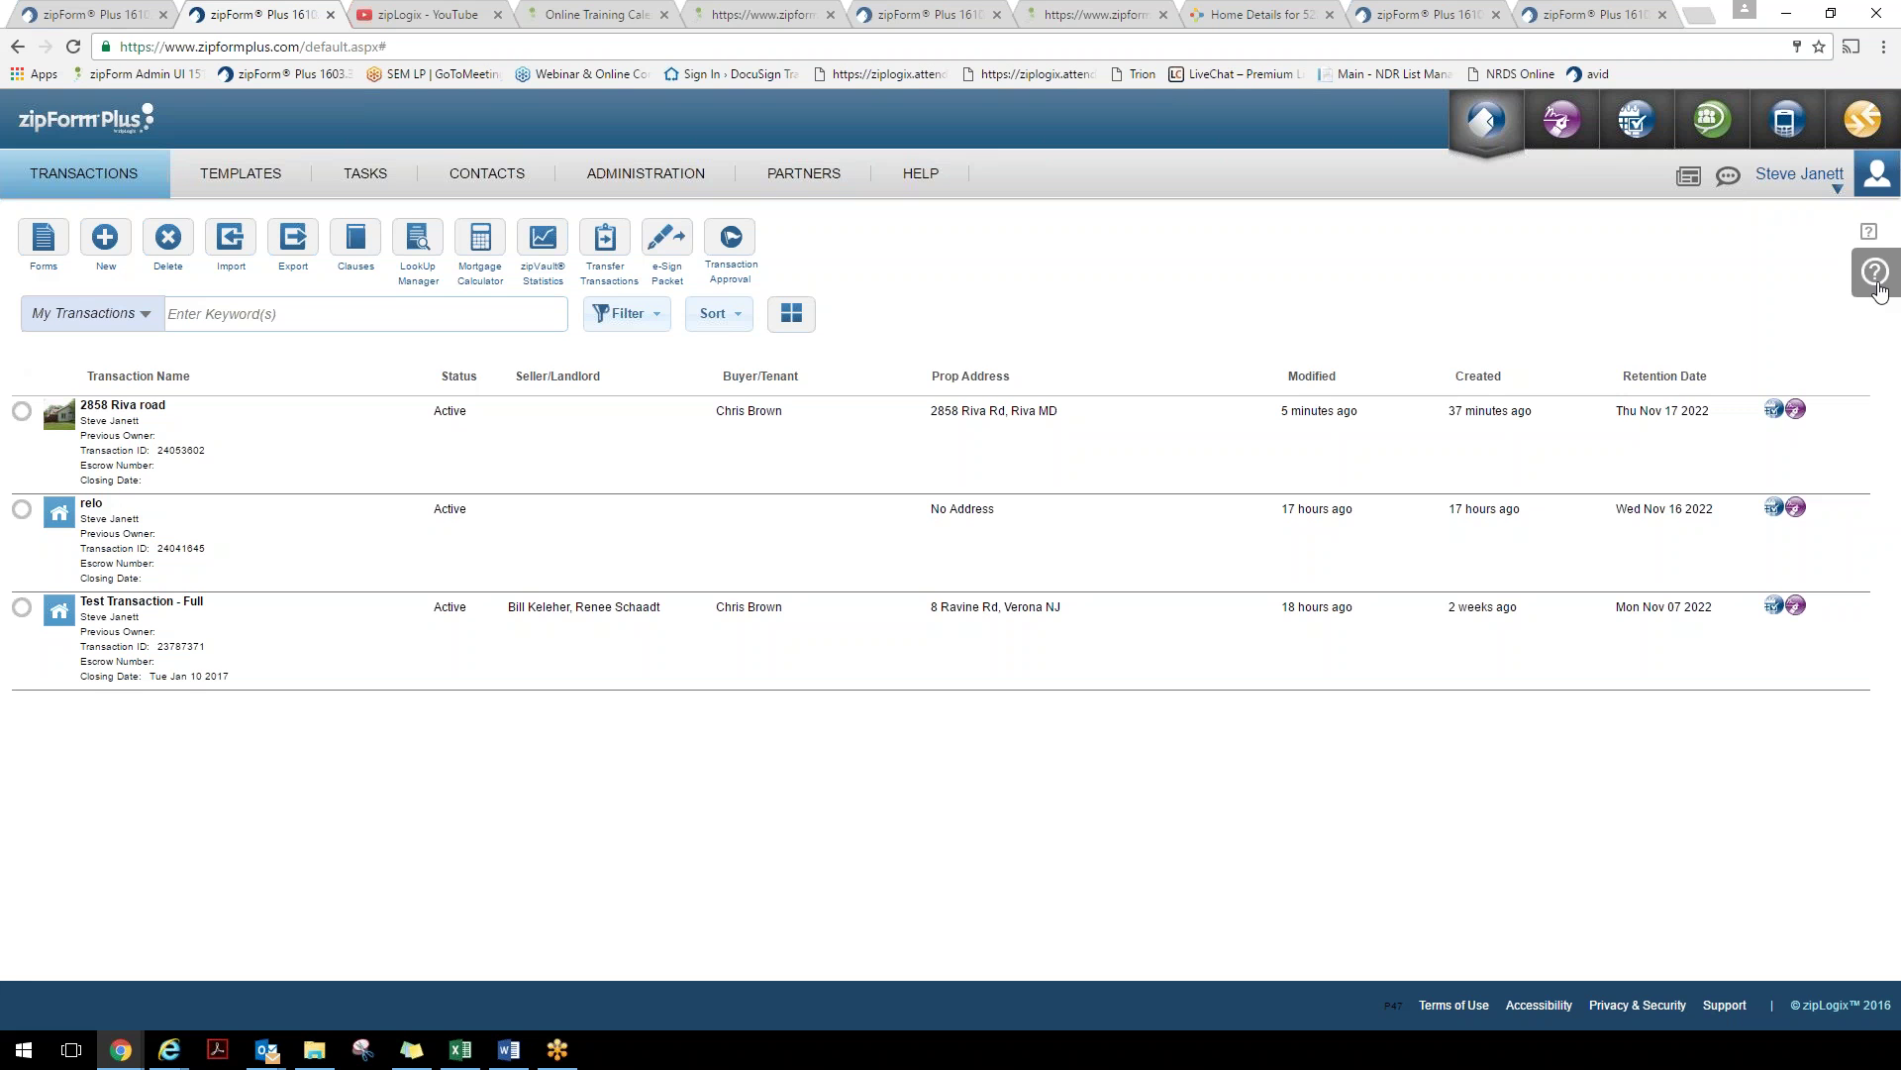
left_click(1877, 287)
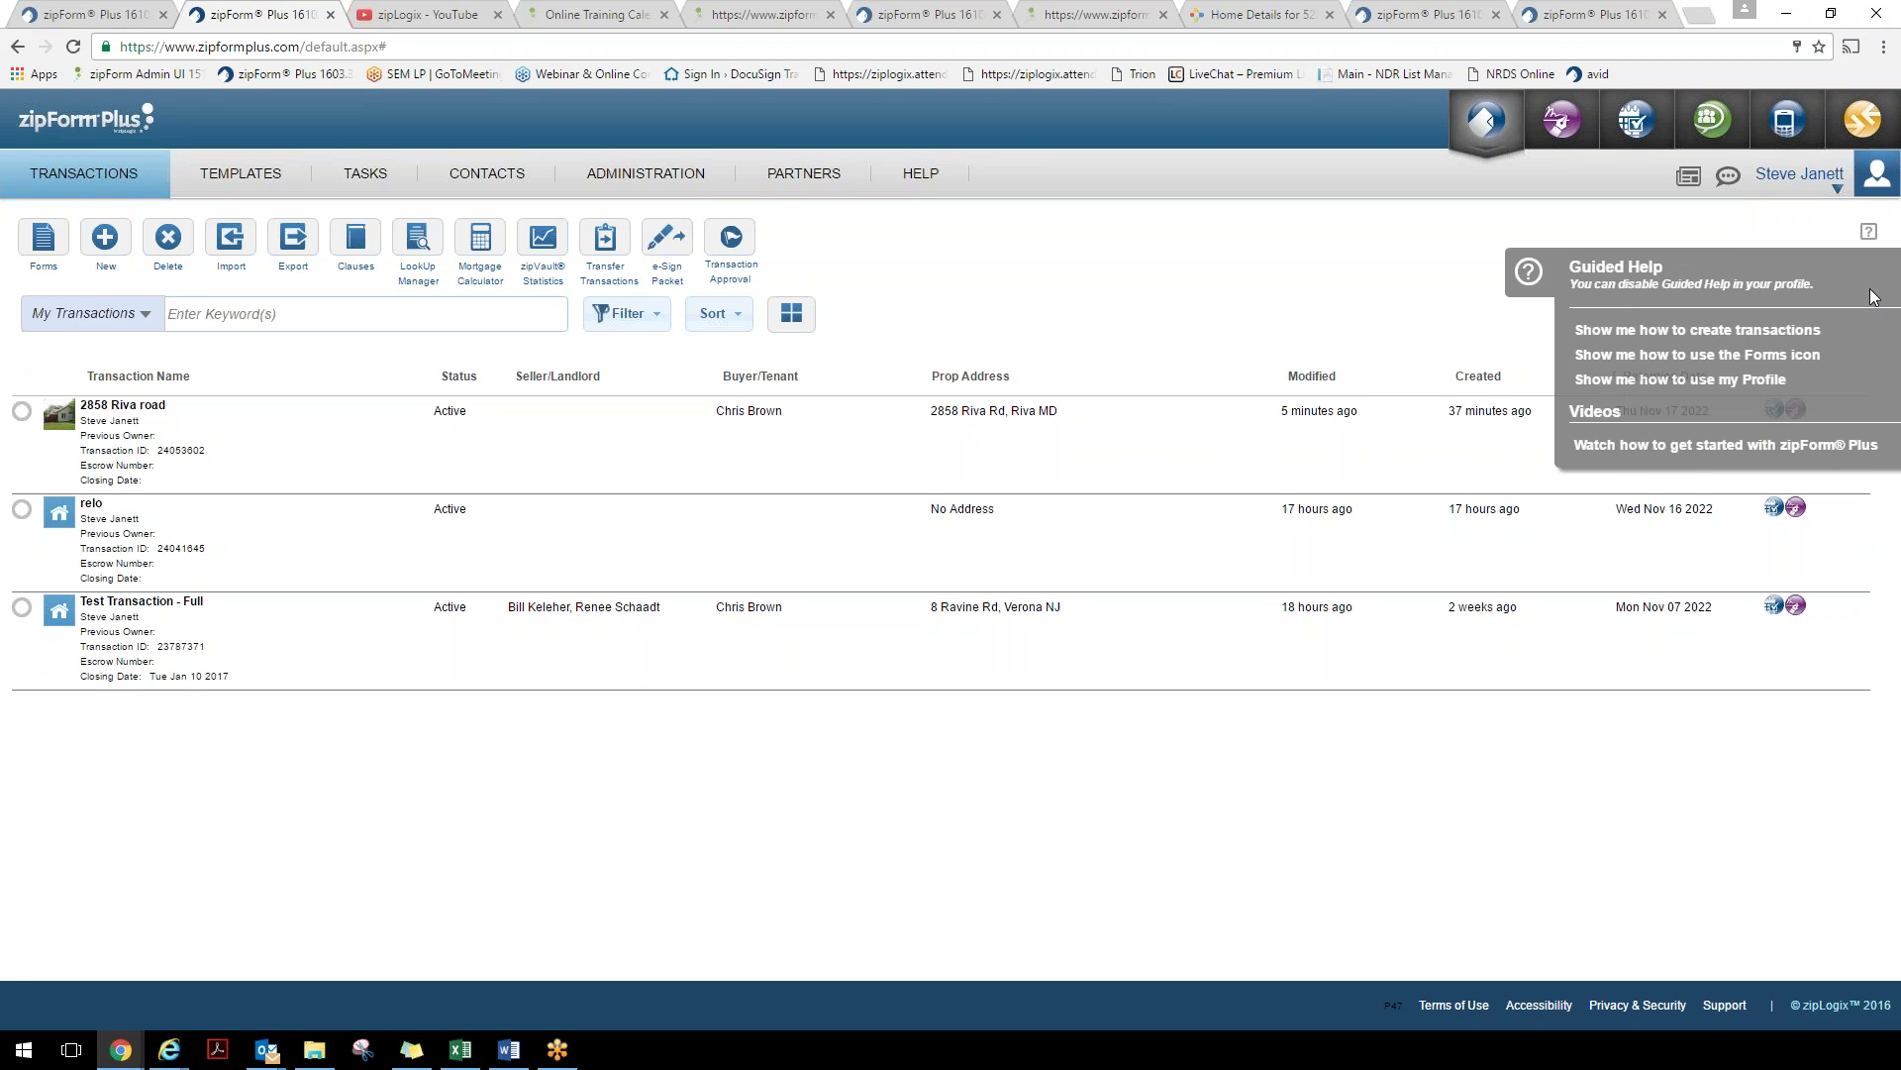
left_click(1690, 333)
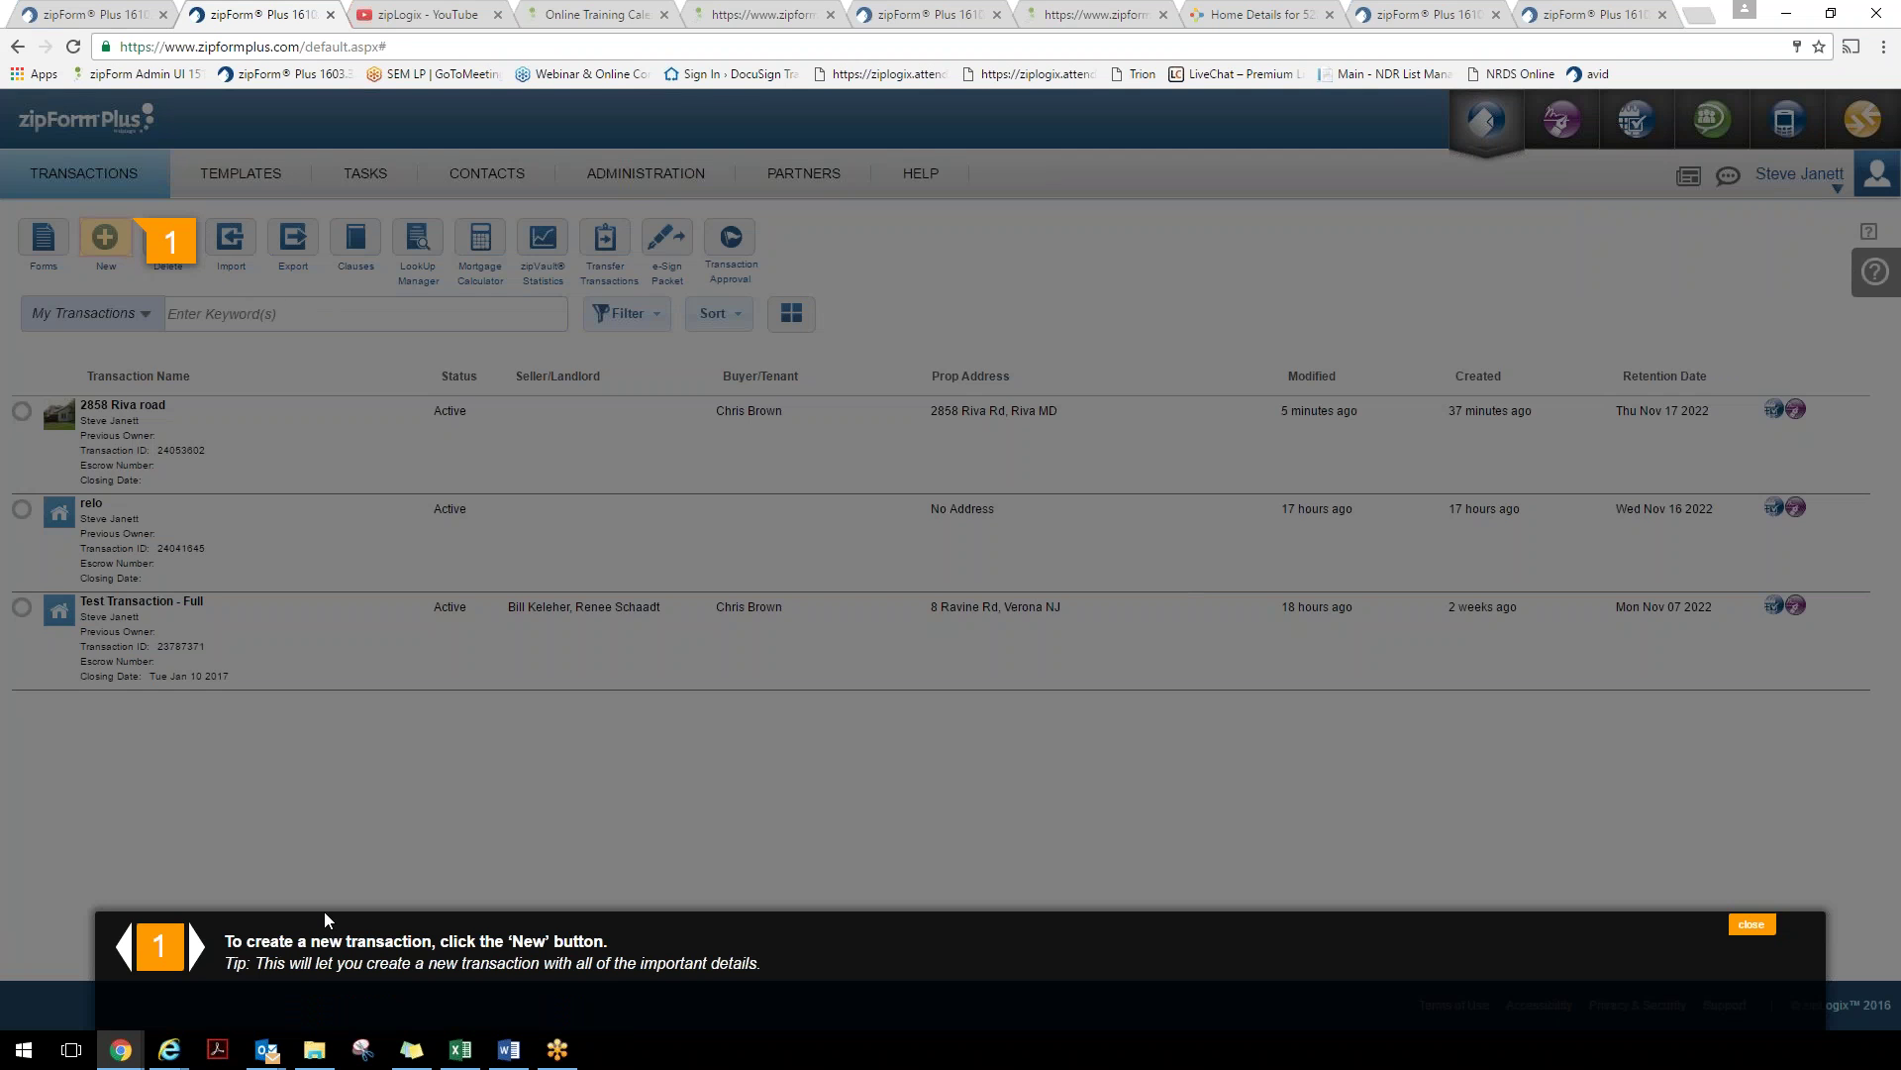
left_click(200, 948)
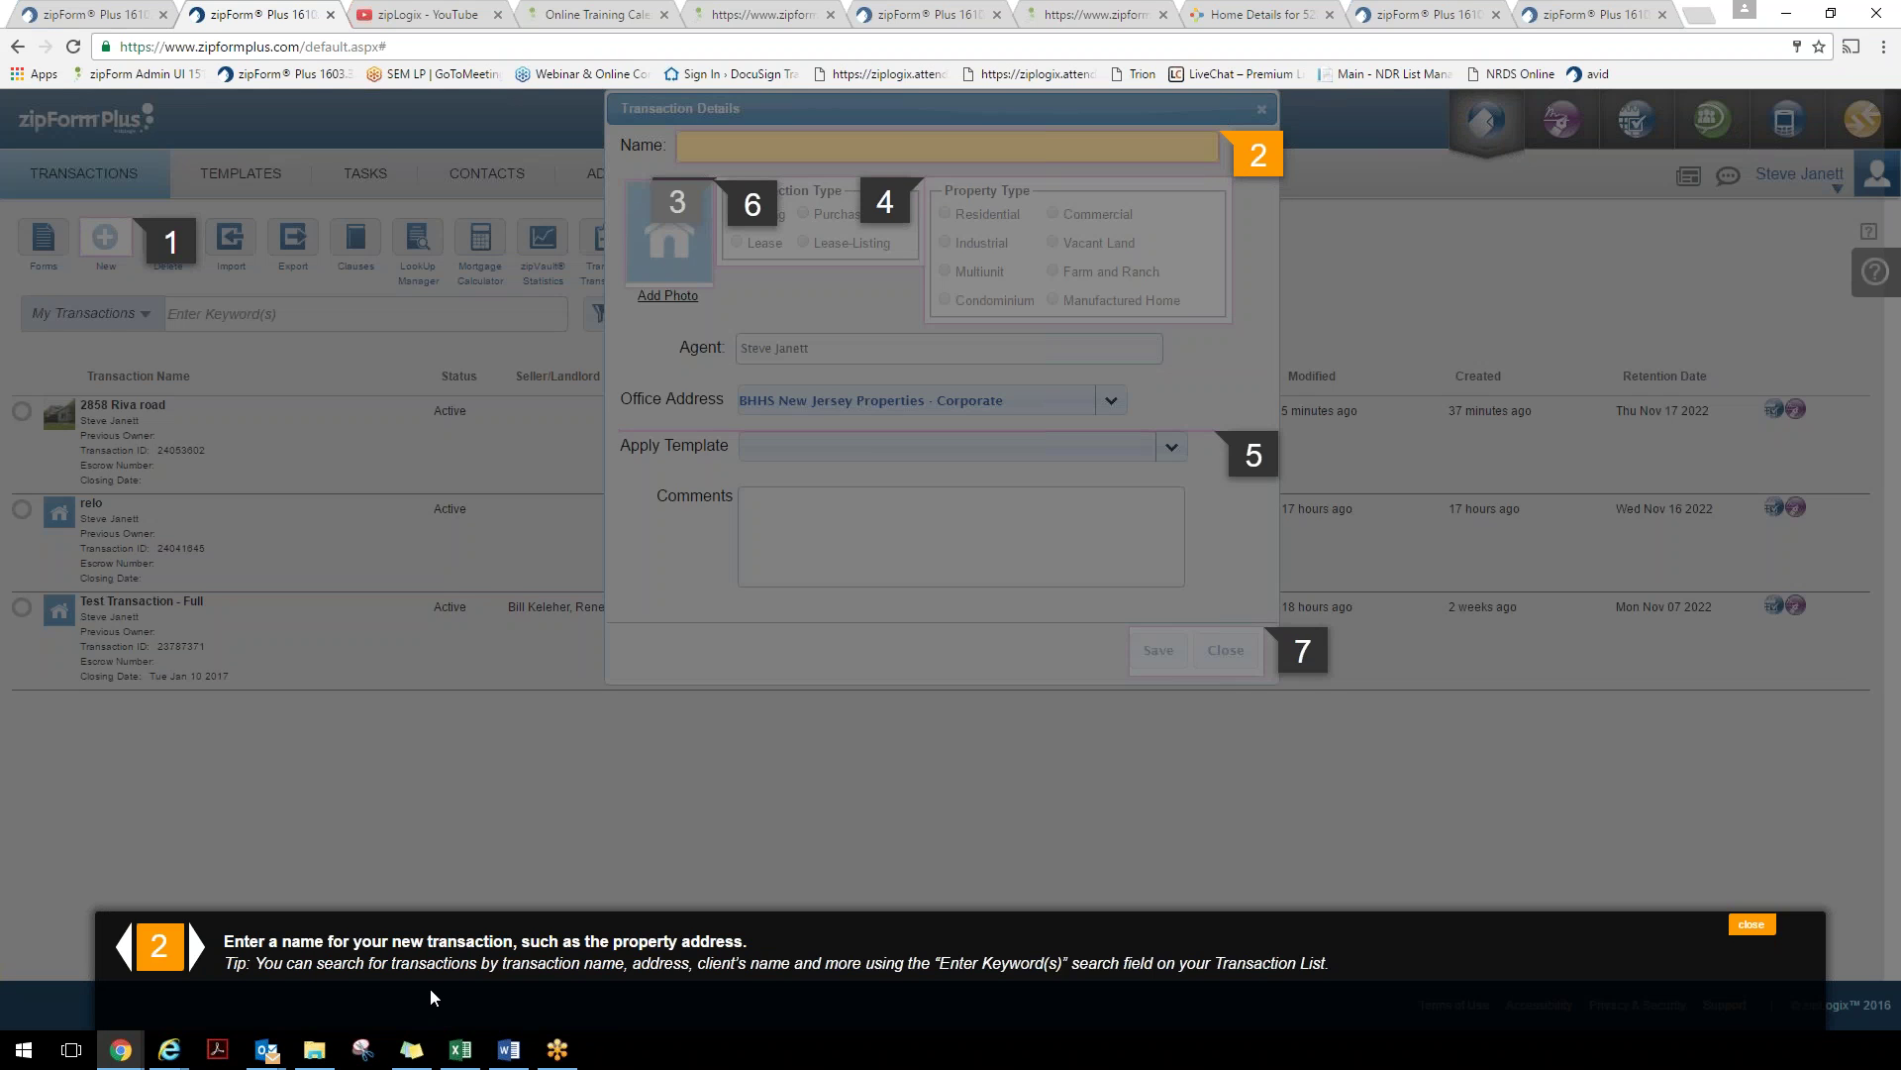
left_click(195, 948)
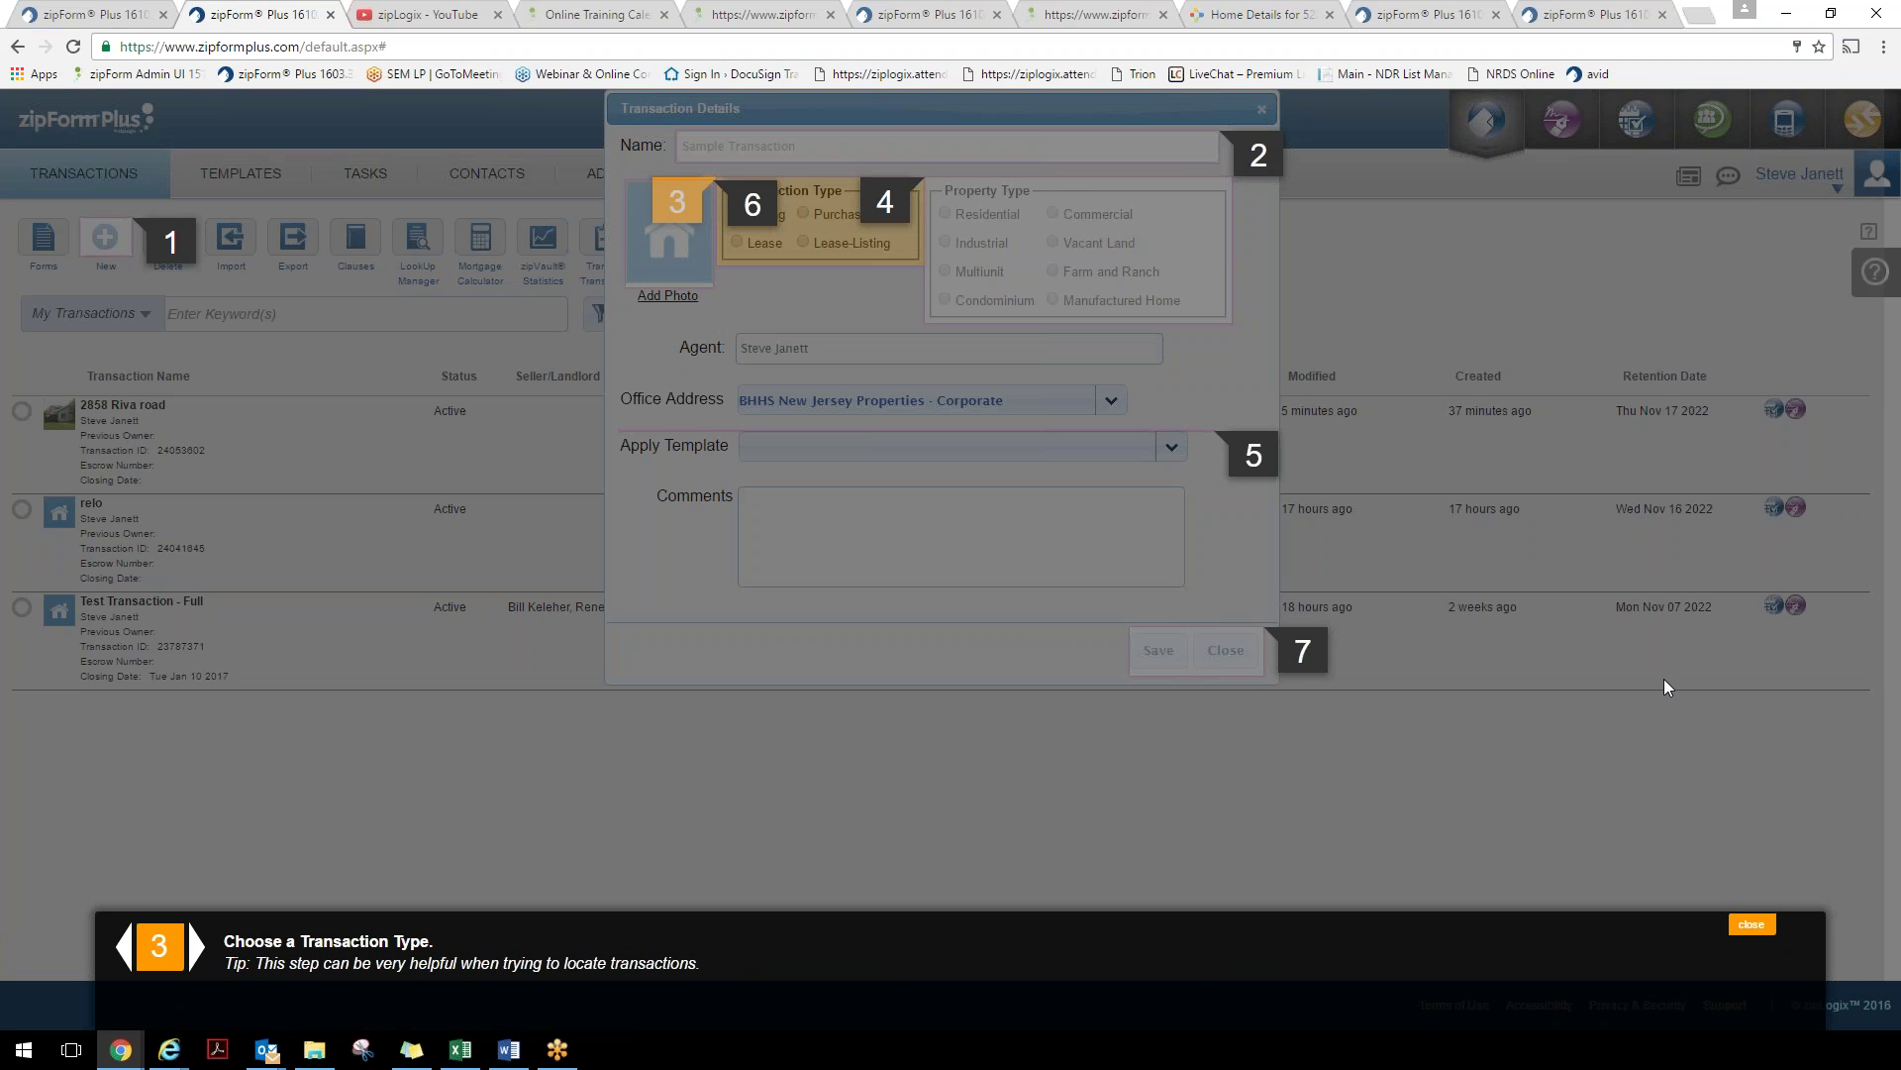
left_click(1755, 925)
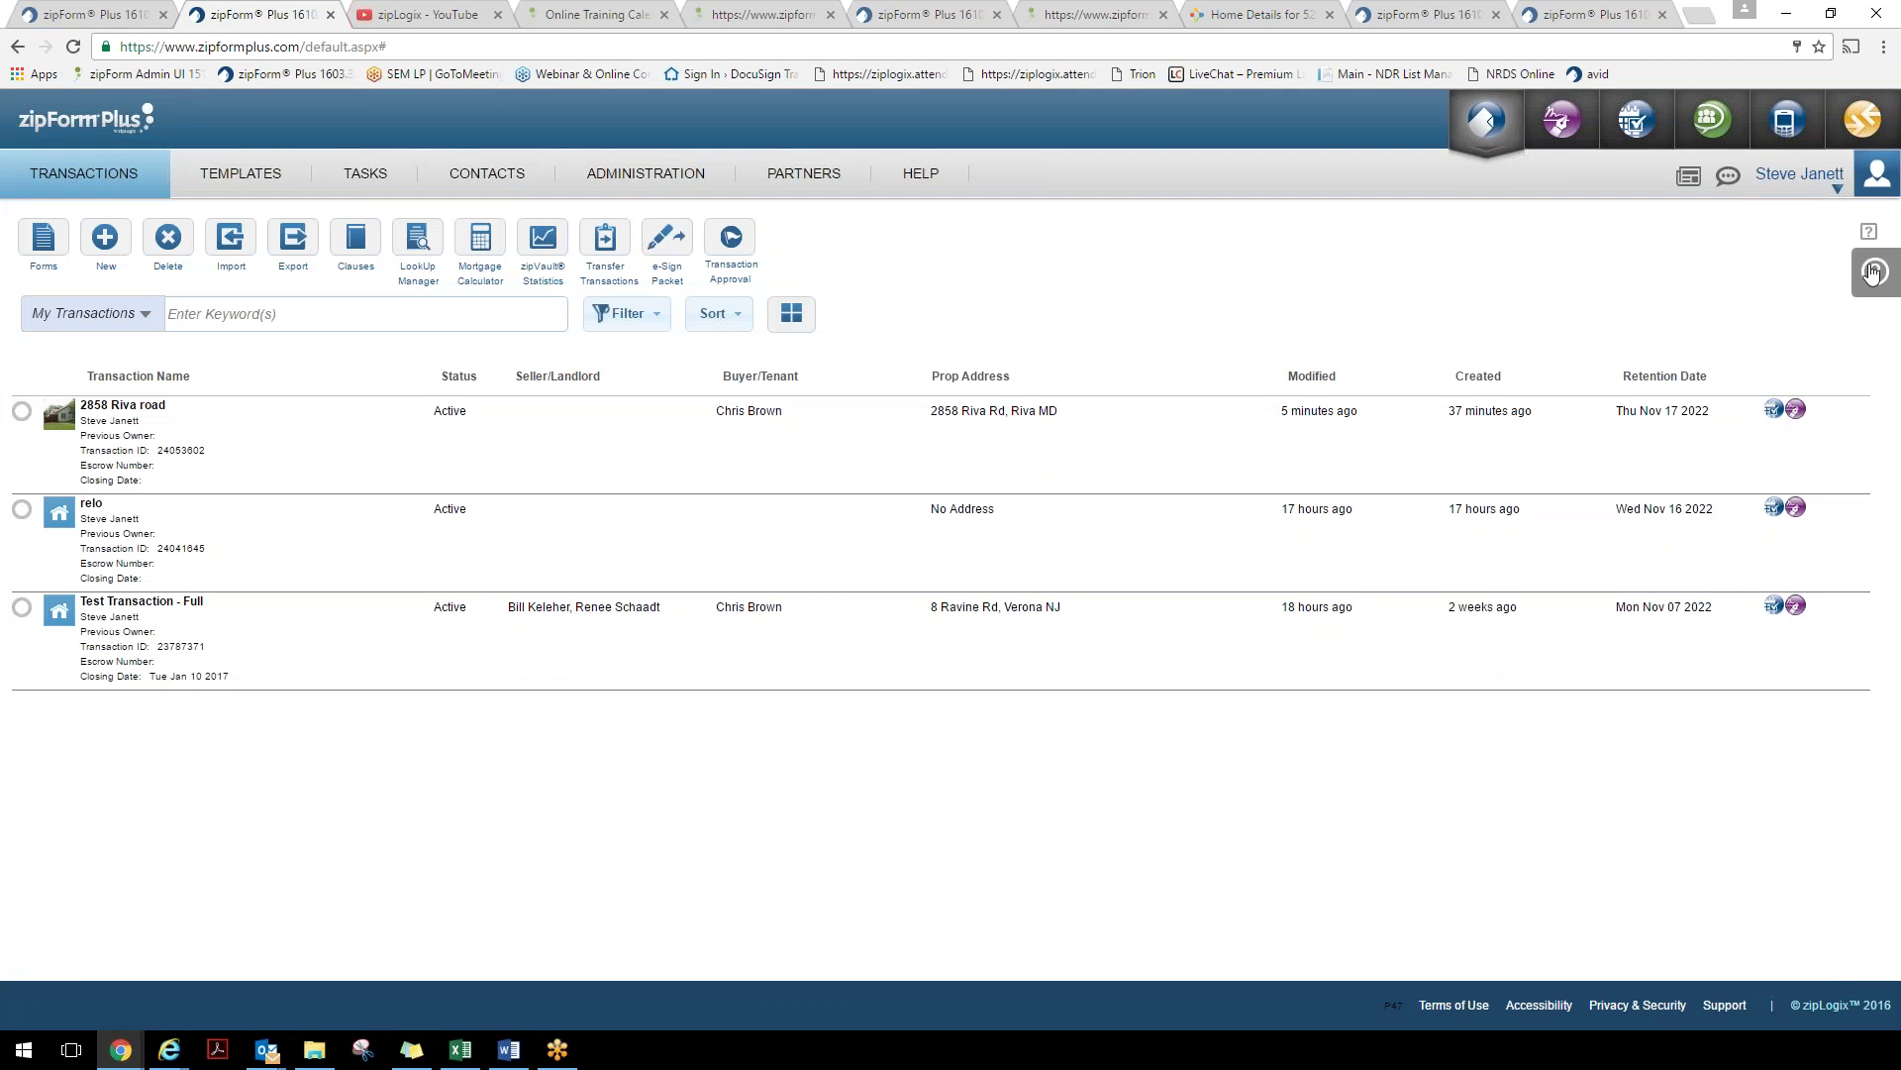
left_click(199, 433)
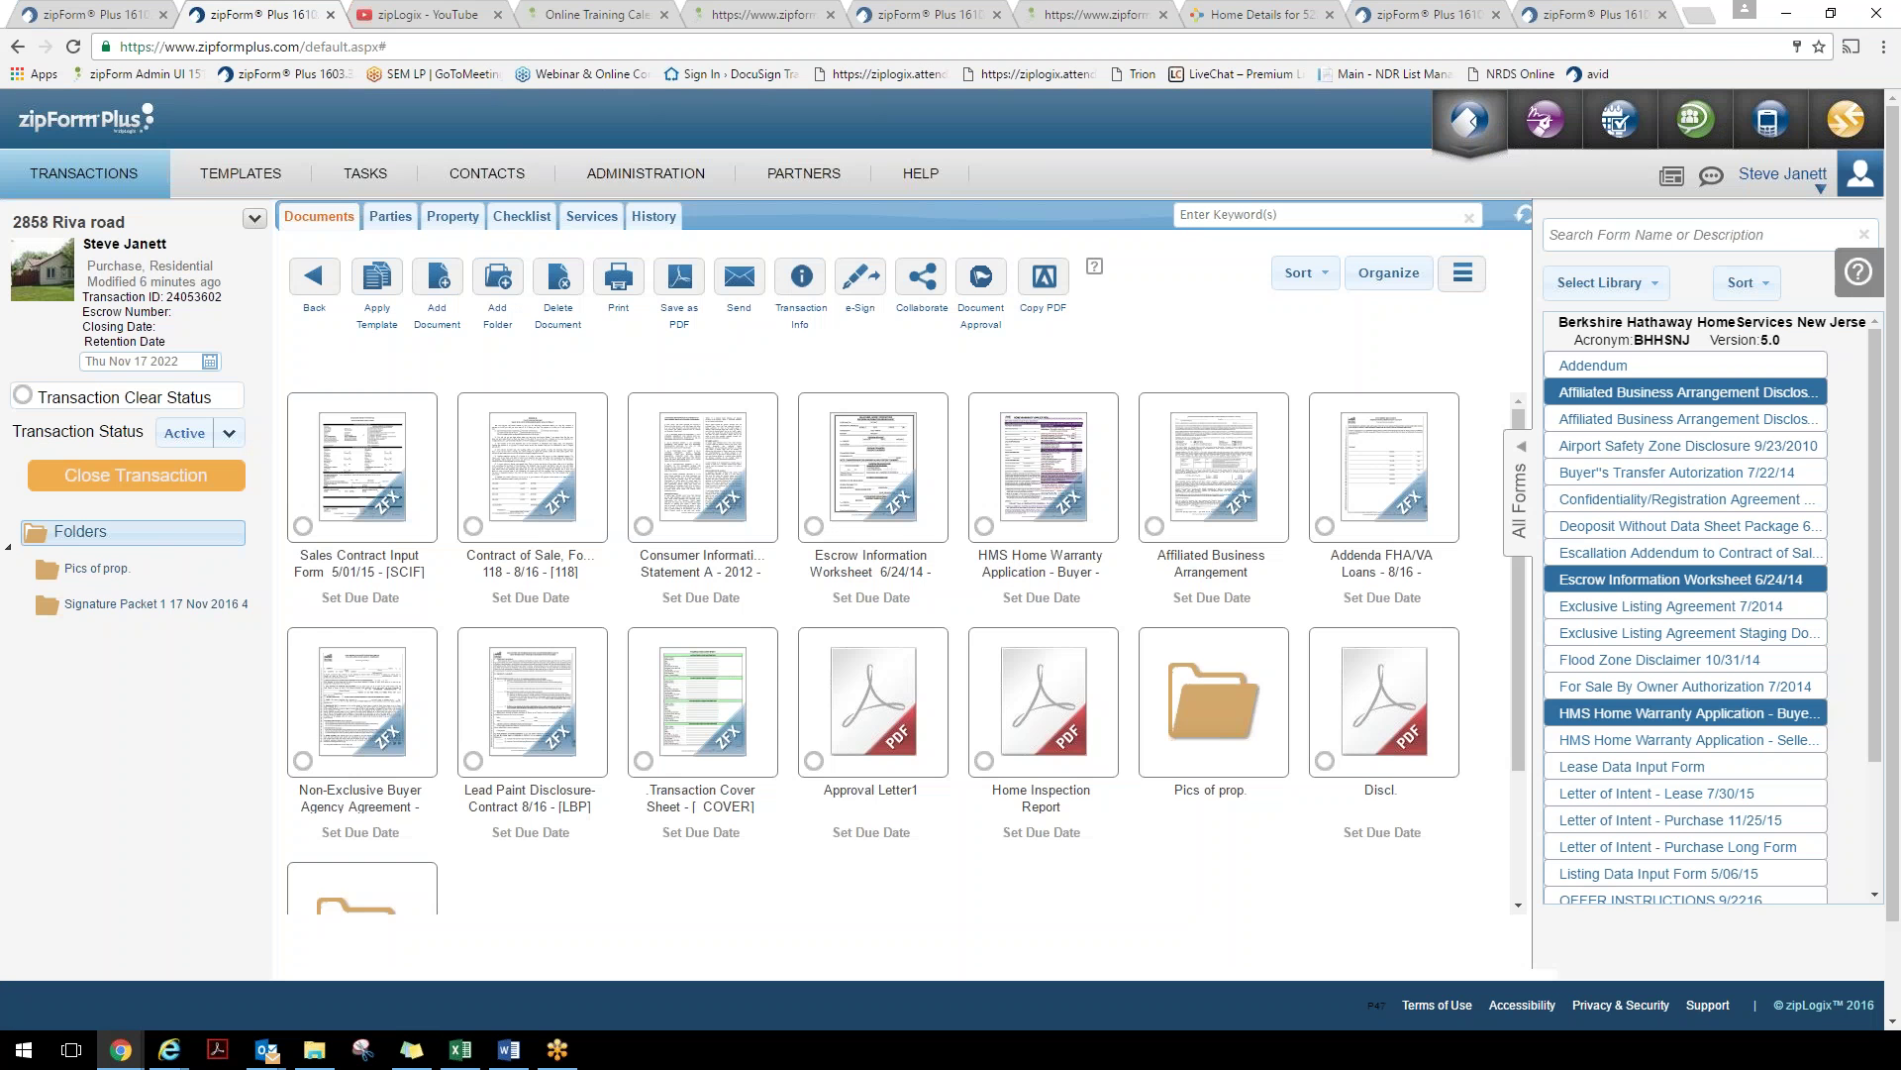
Hide the Guided Help topics and open View Profile from the user account menu
mouse_move(1858, 289)
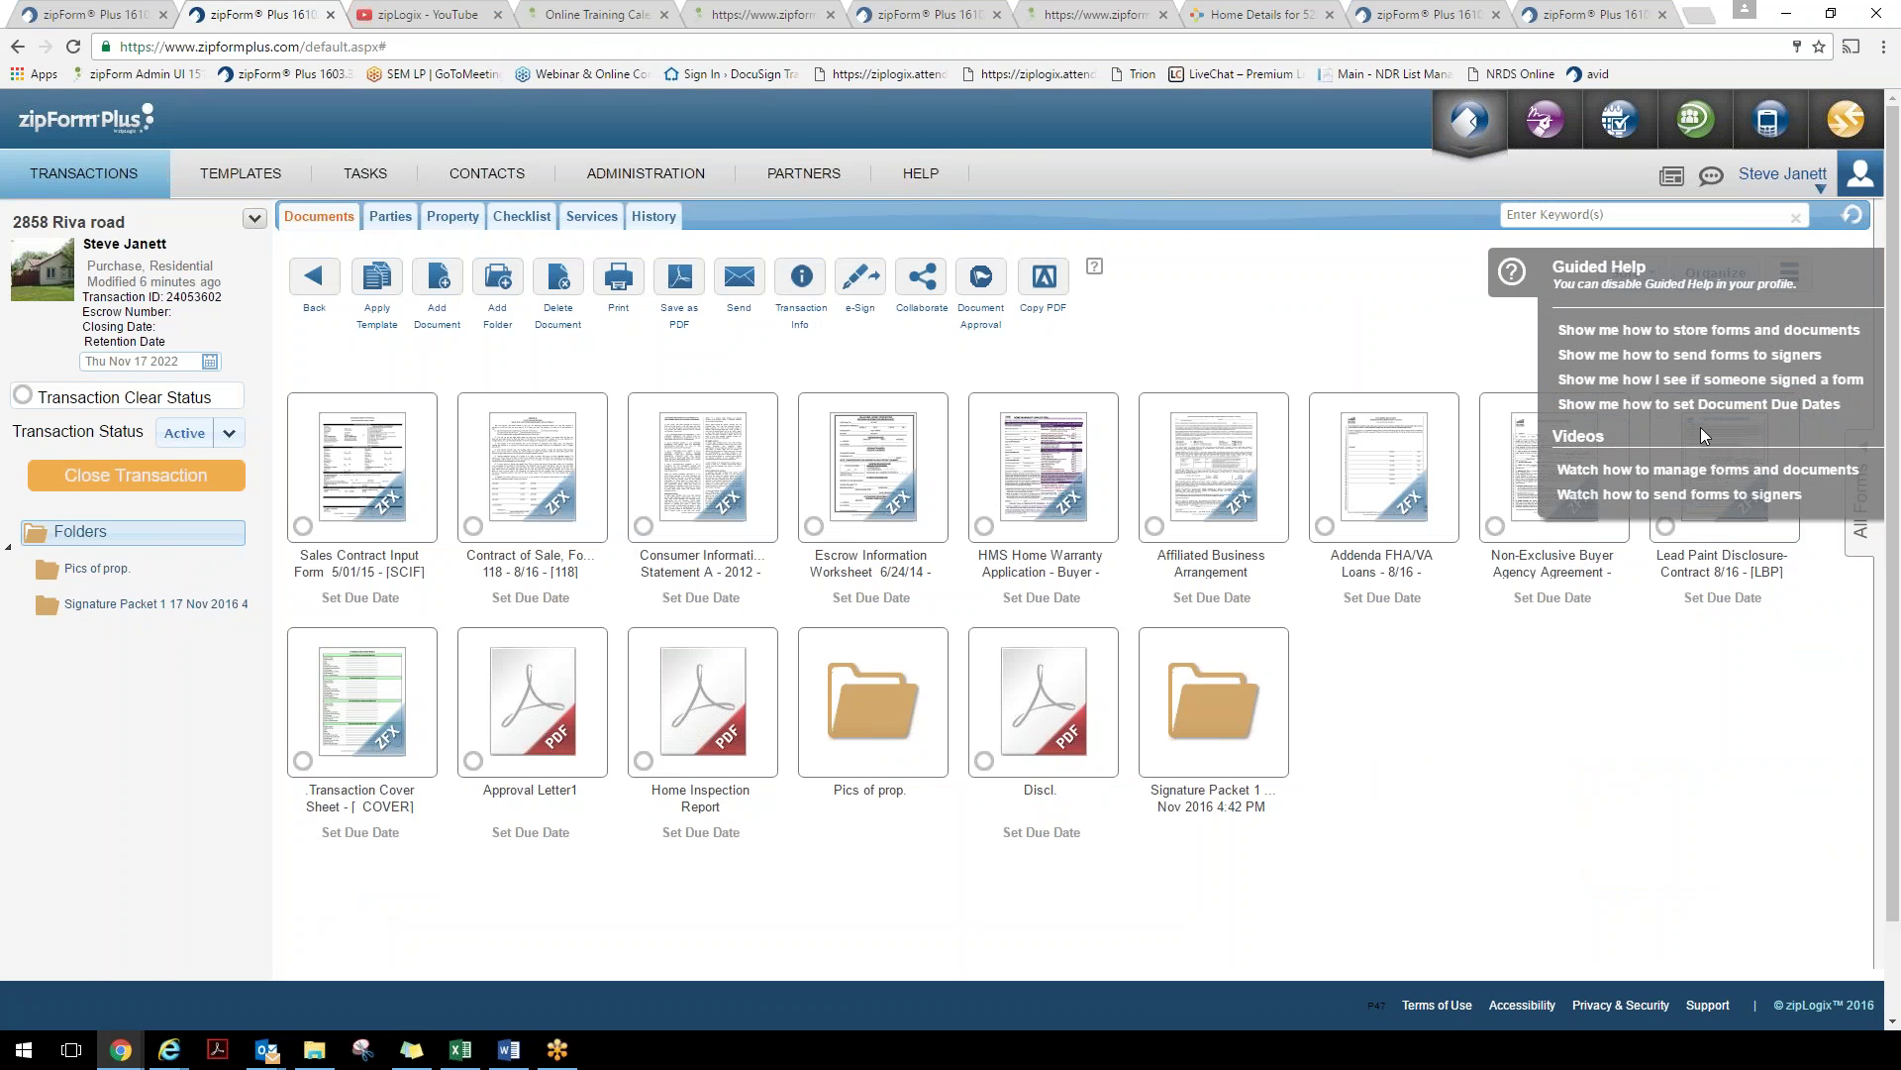
left_click(1512, 277)
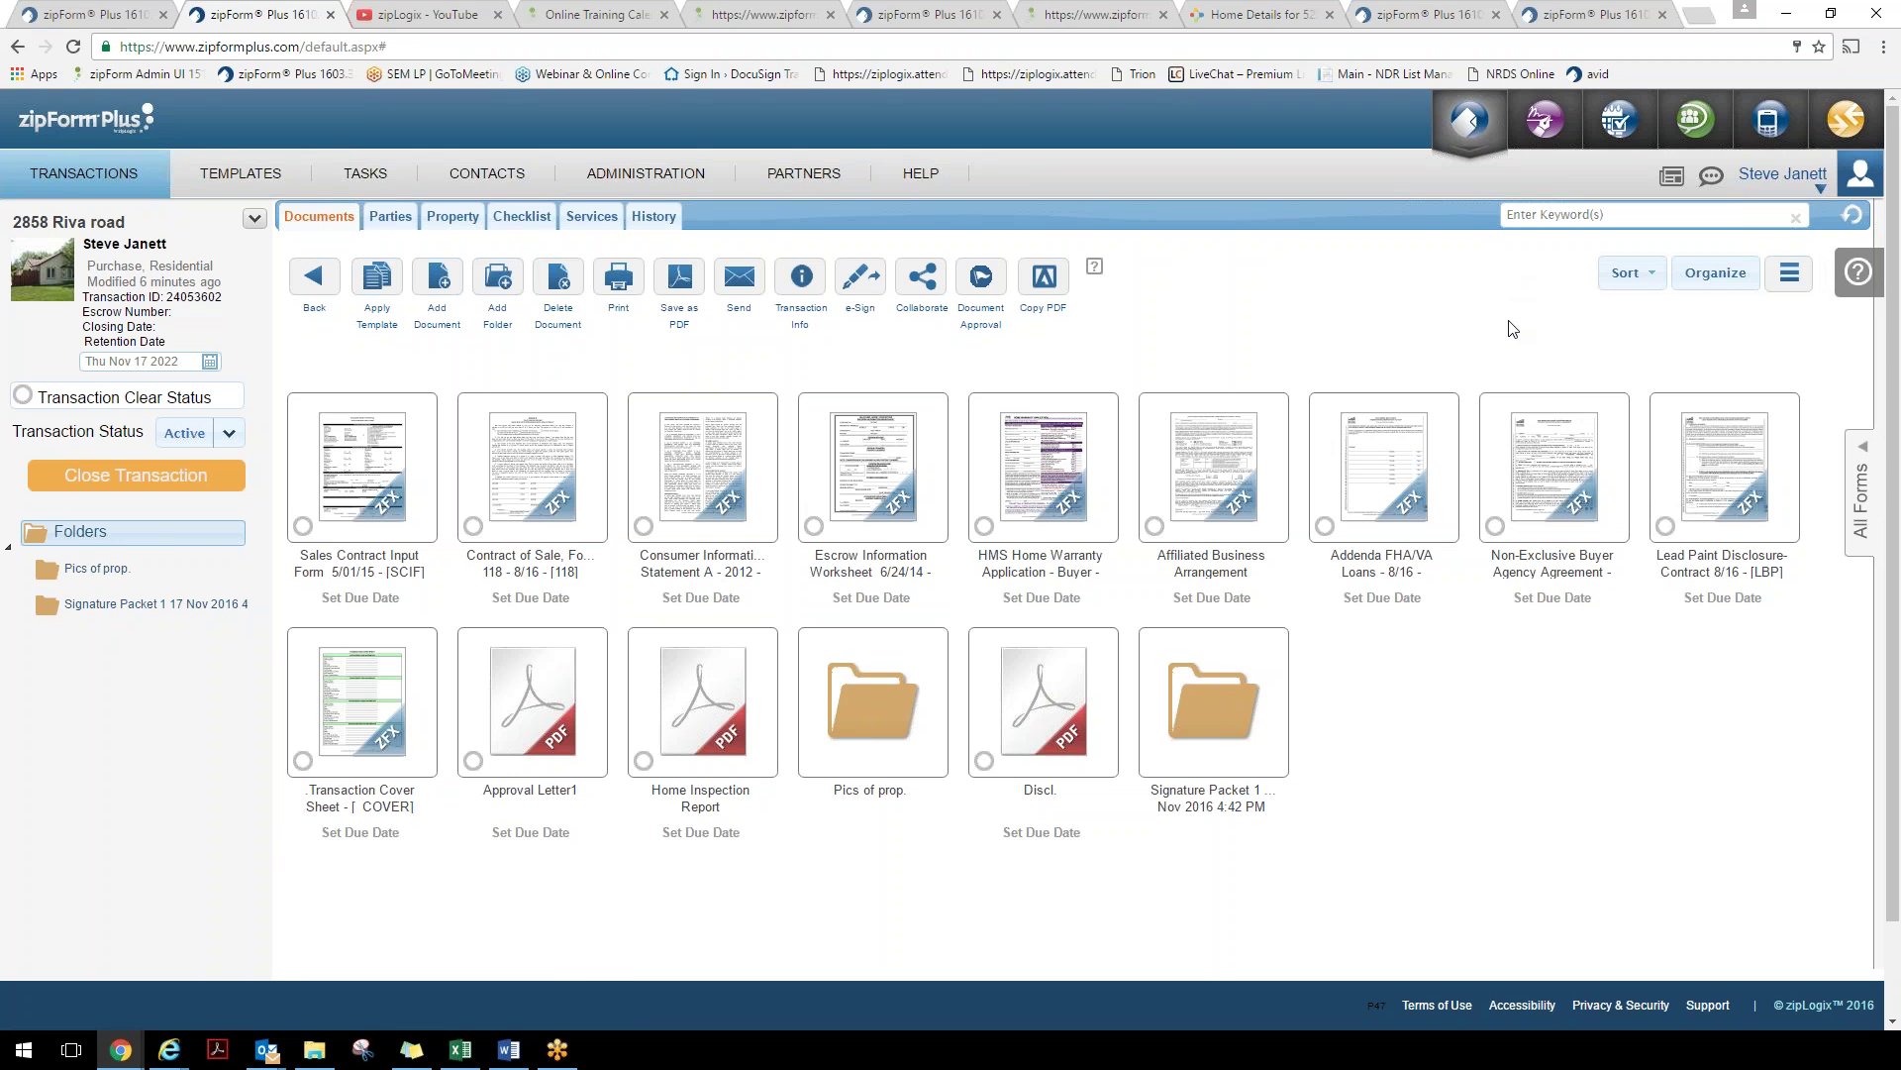
left_click(1803, 182)
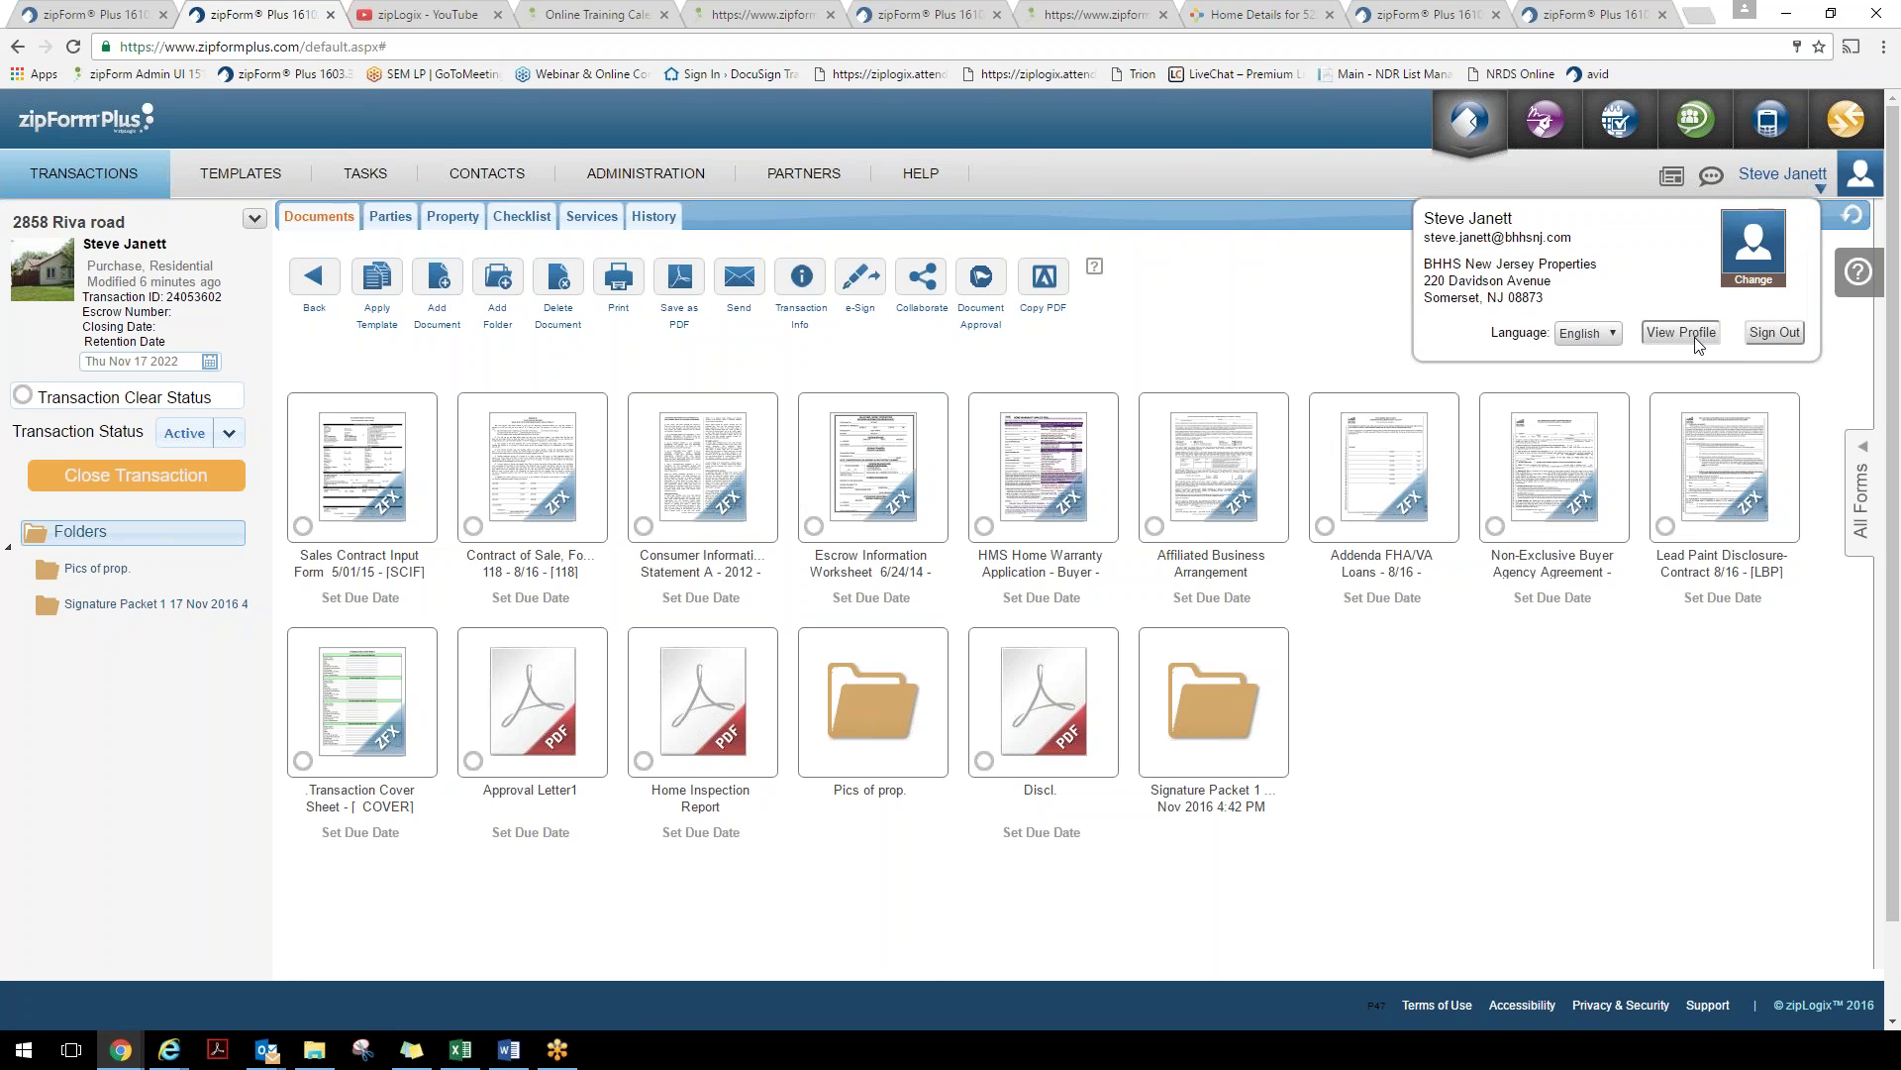
left_click(1699, 342)
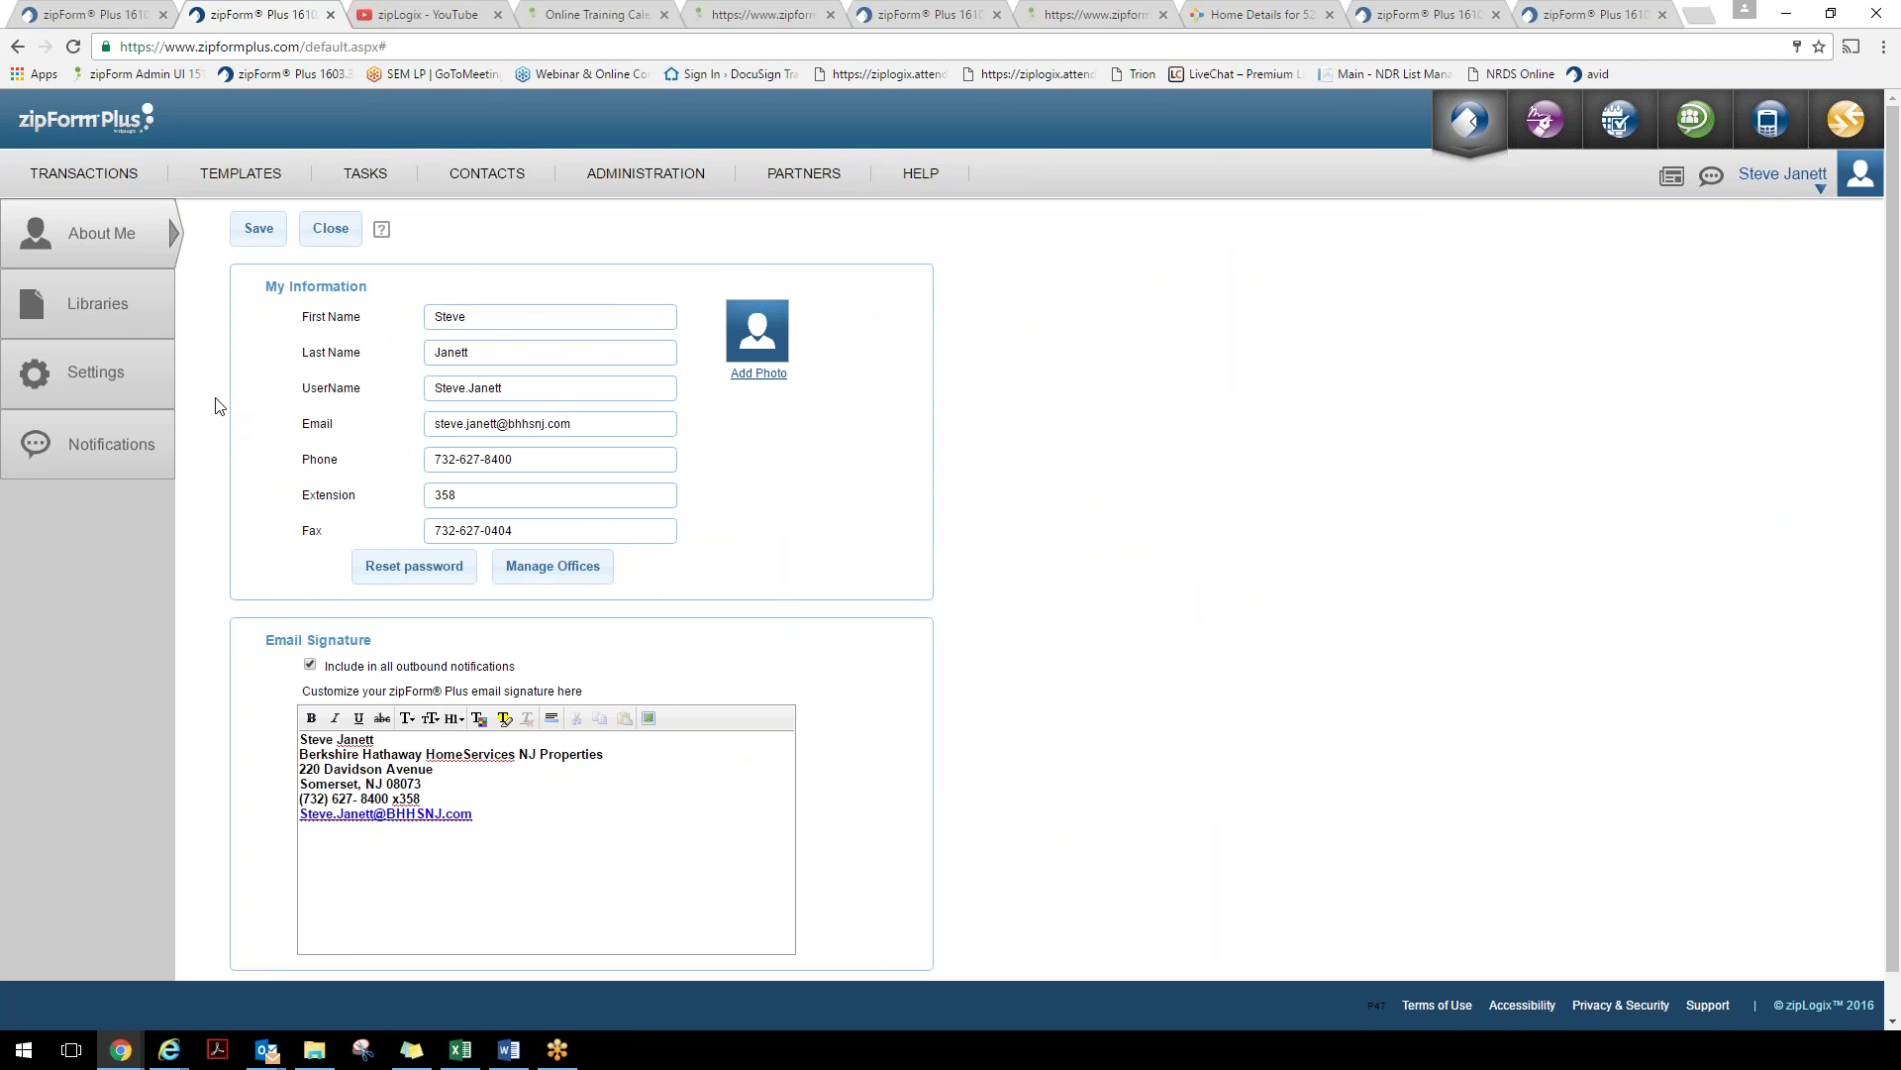
Go back to the TRANSACTIONS list from the About Me profile page
left_click(106, 179)
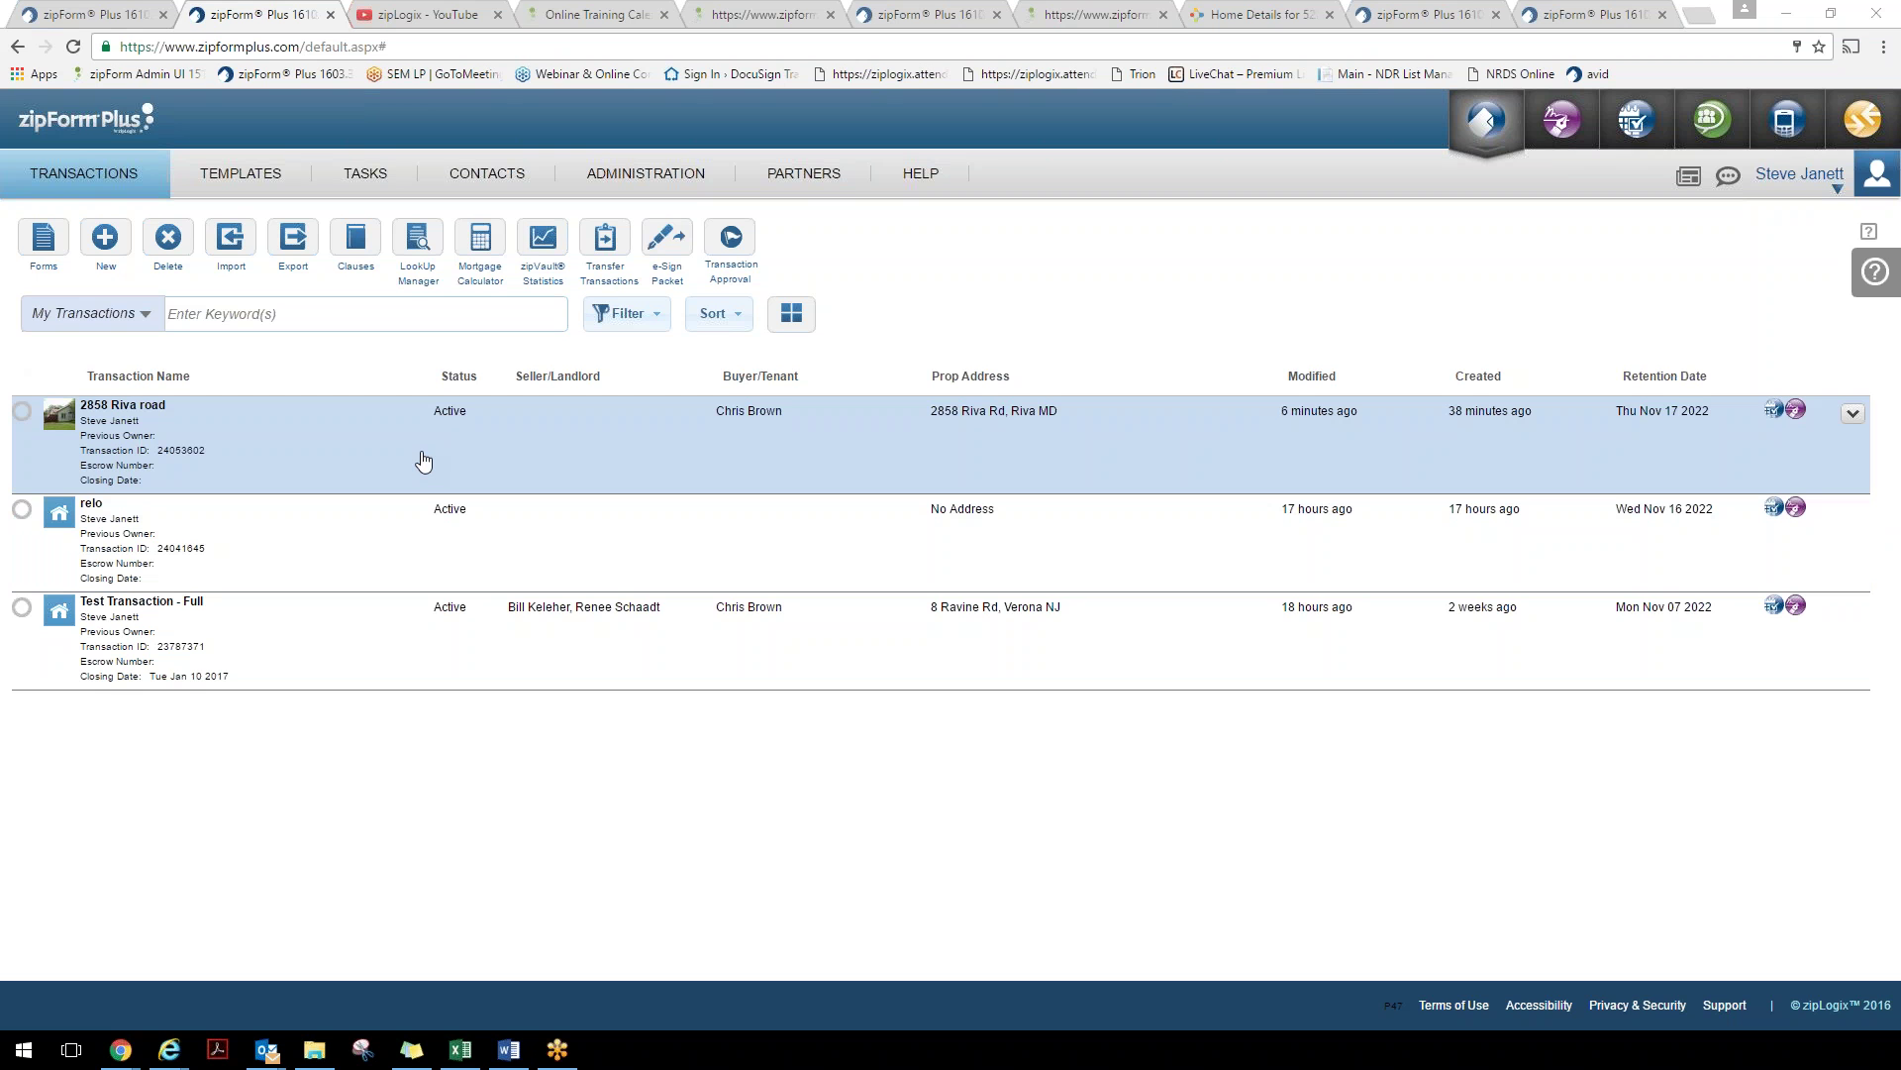
left_click(423, 460)
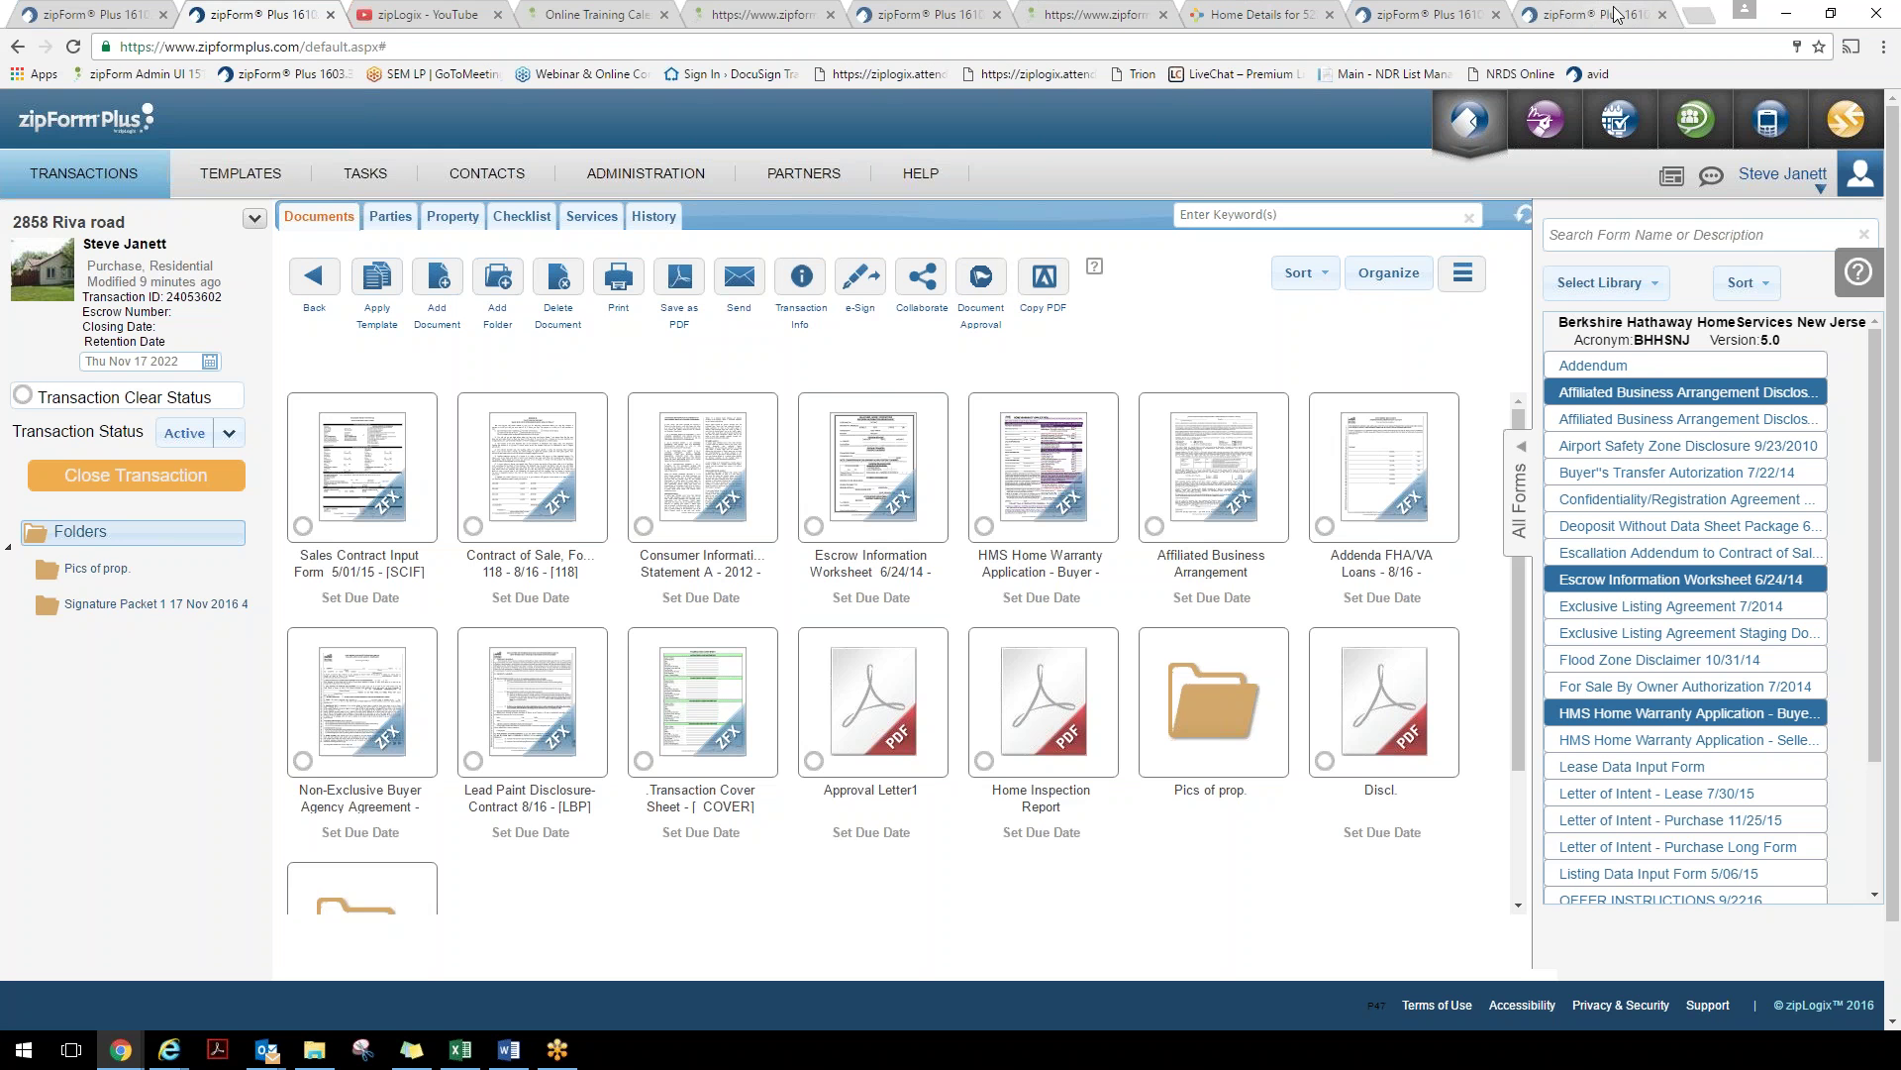
left_click(435, 14)
Load m.zipformonline.com in the YouTube tab and sign in to zipForm Mobile with saved credentials
left_click(444, 42)
type("m")
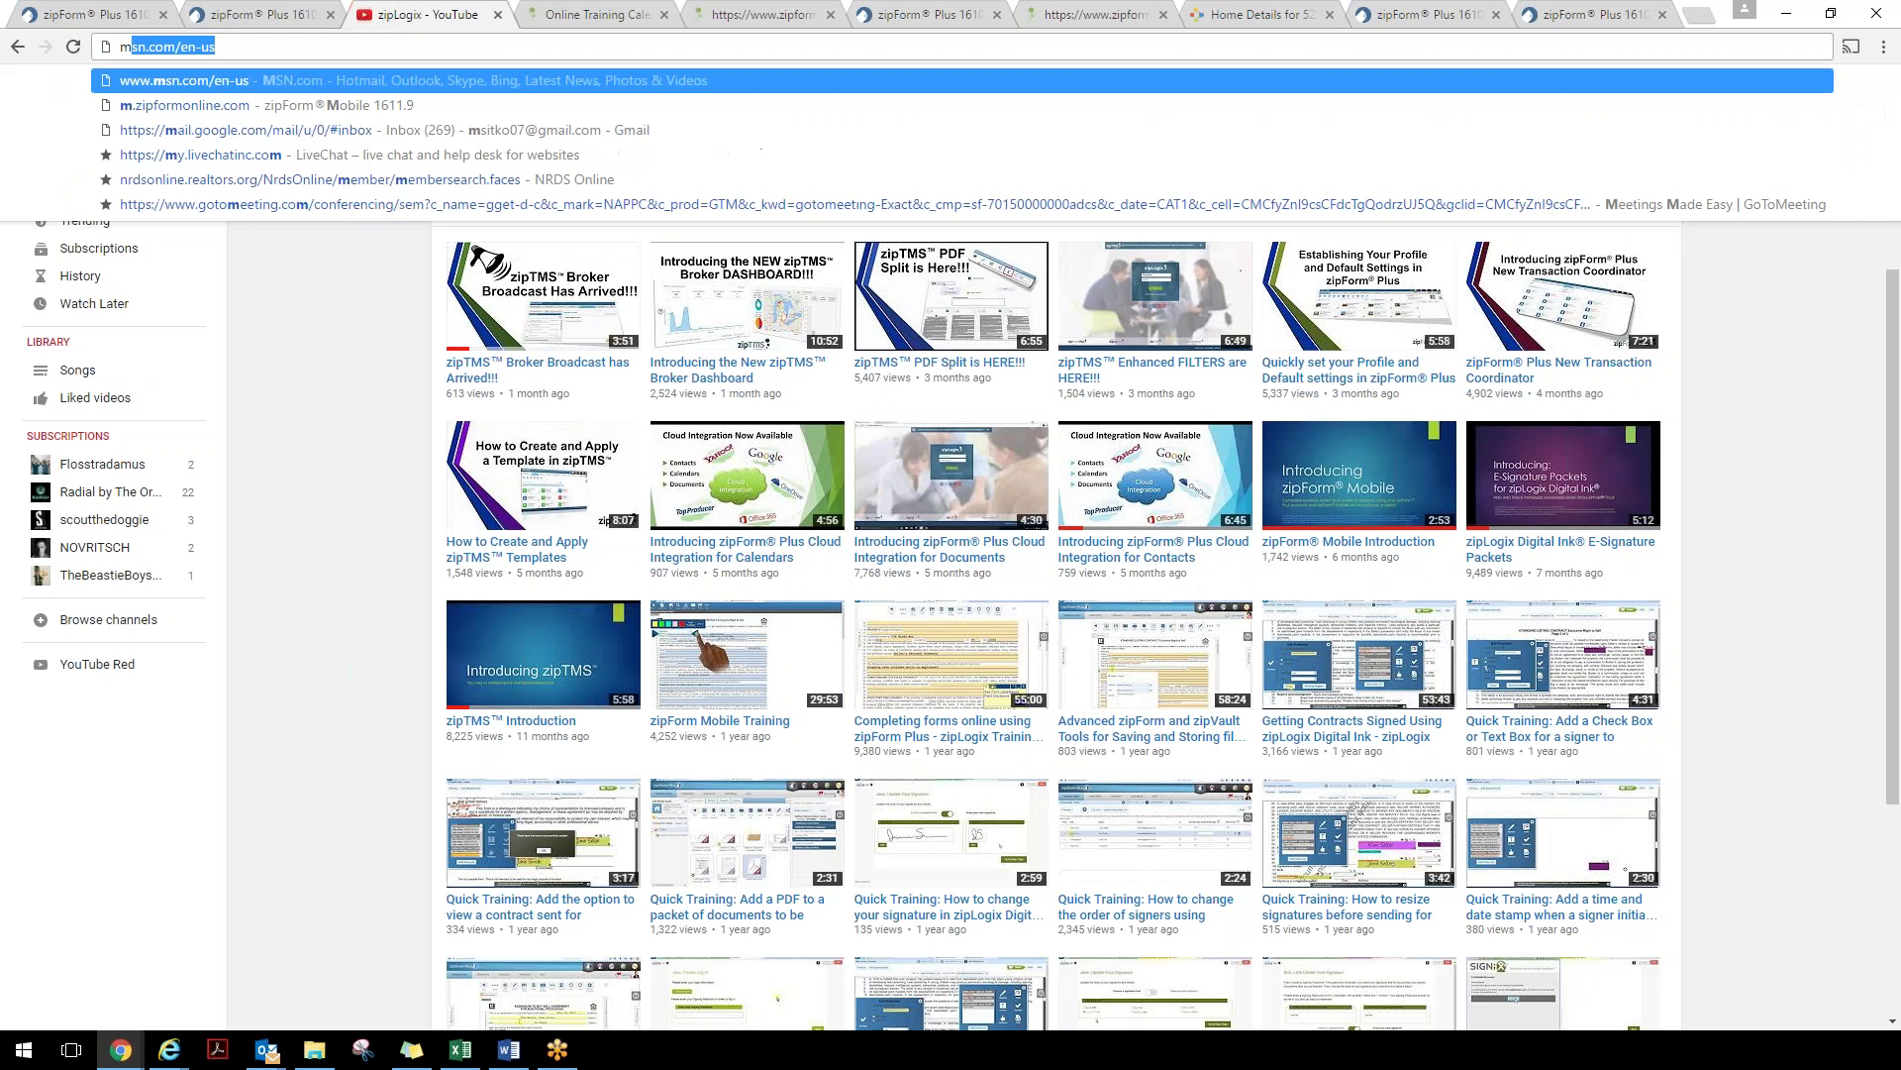
type(".zio")
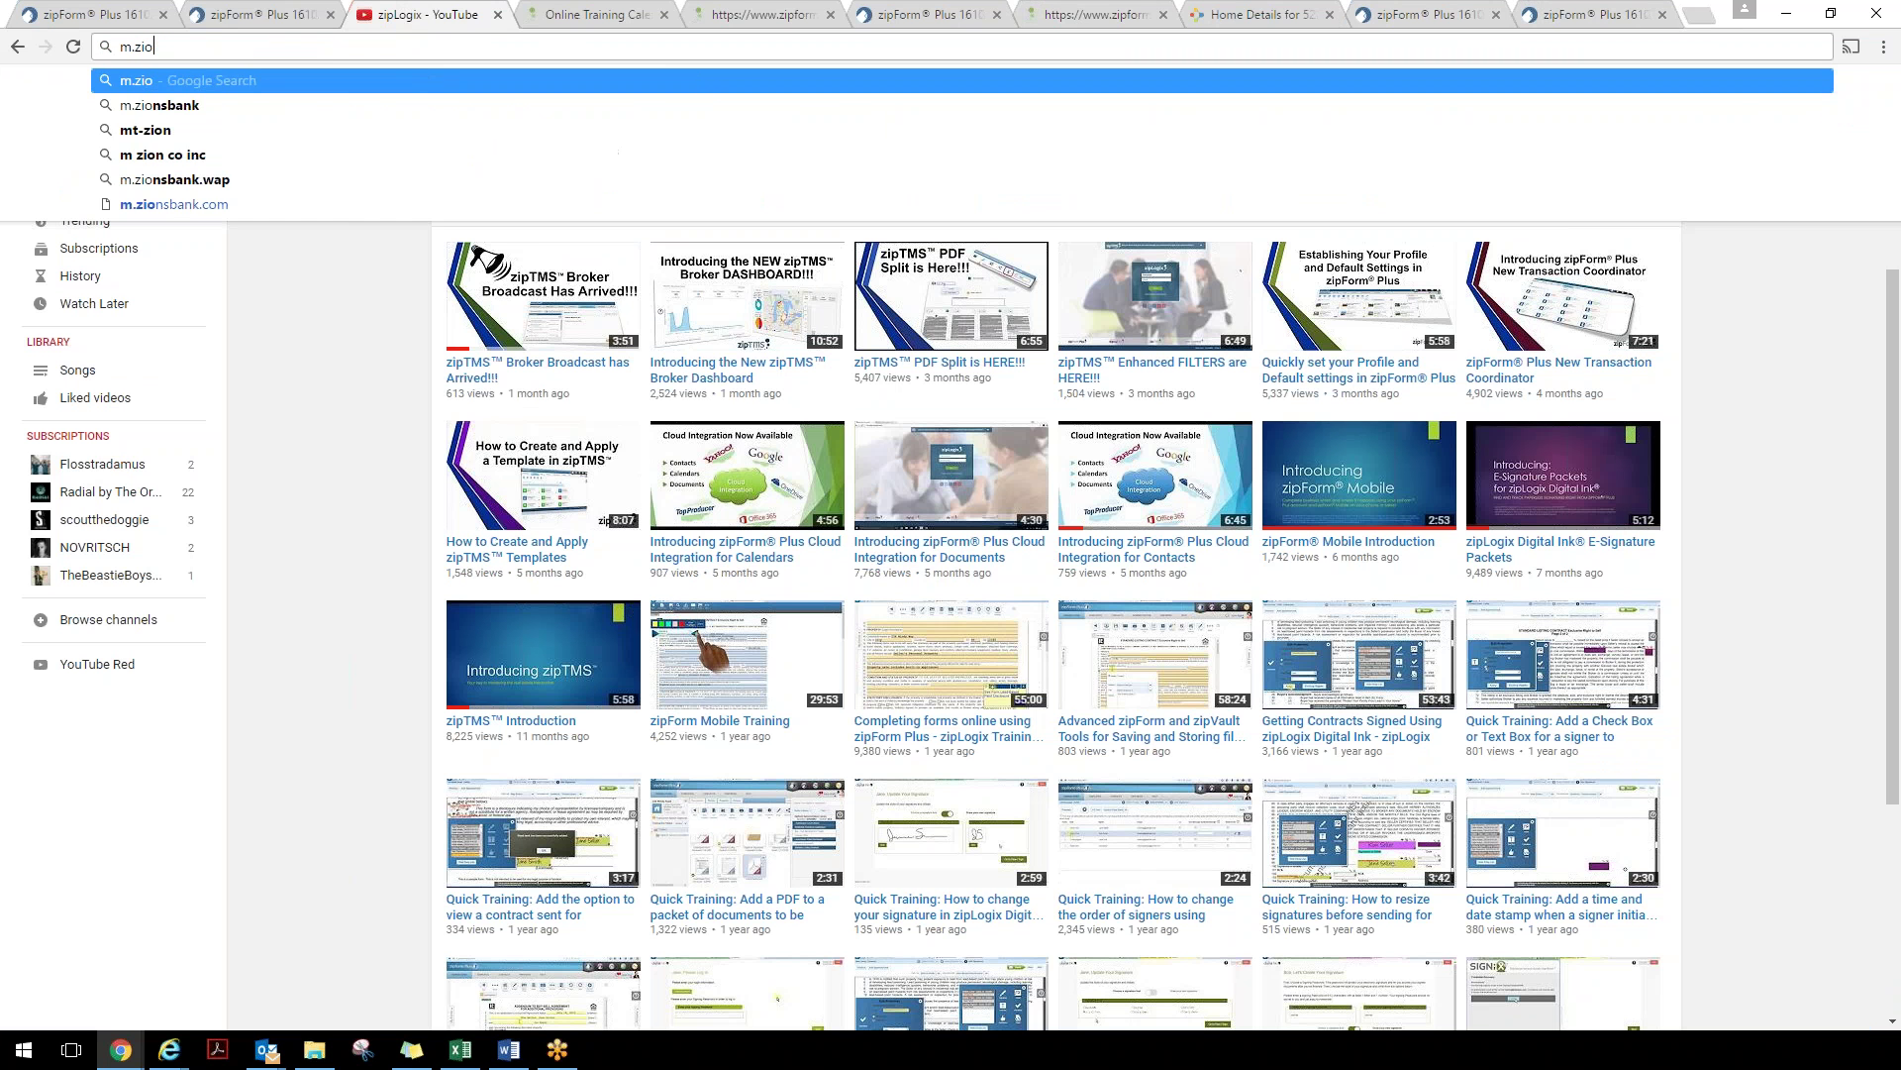
key("BackSpace")
key("Down")
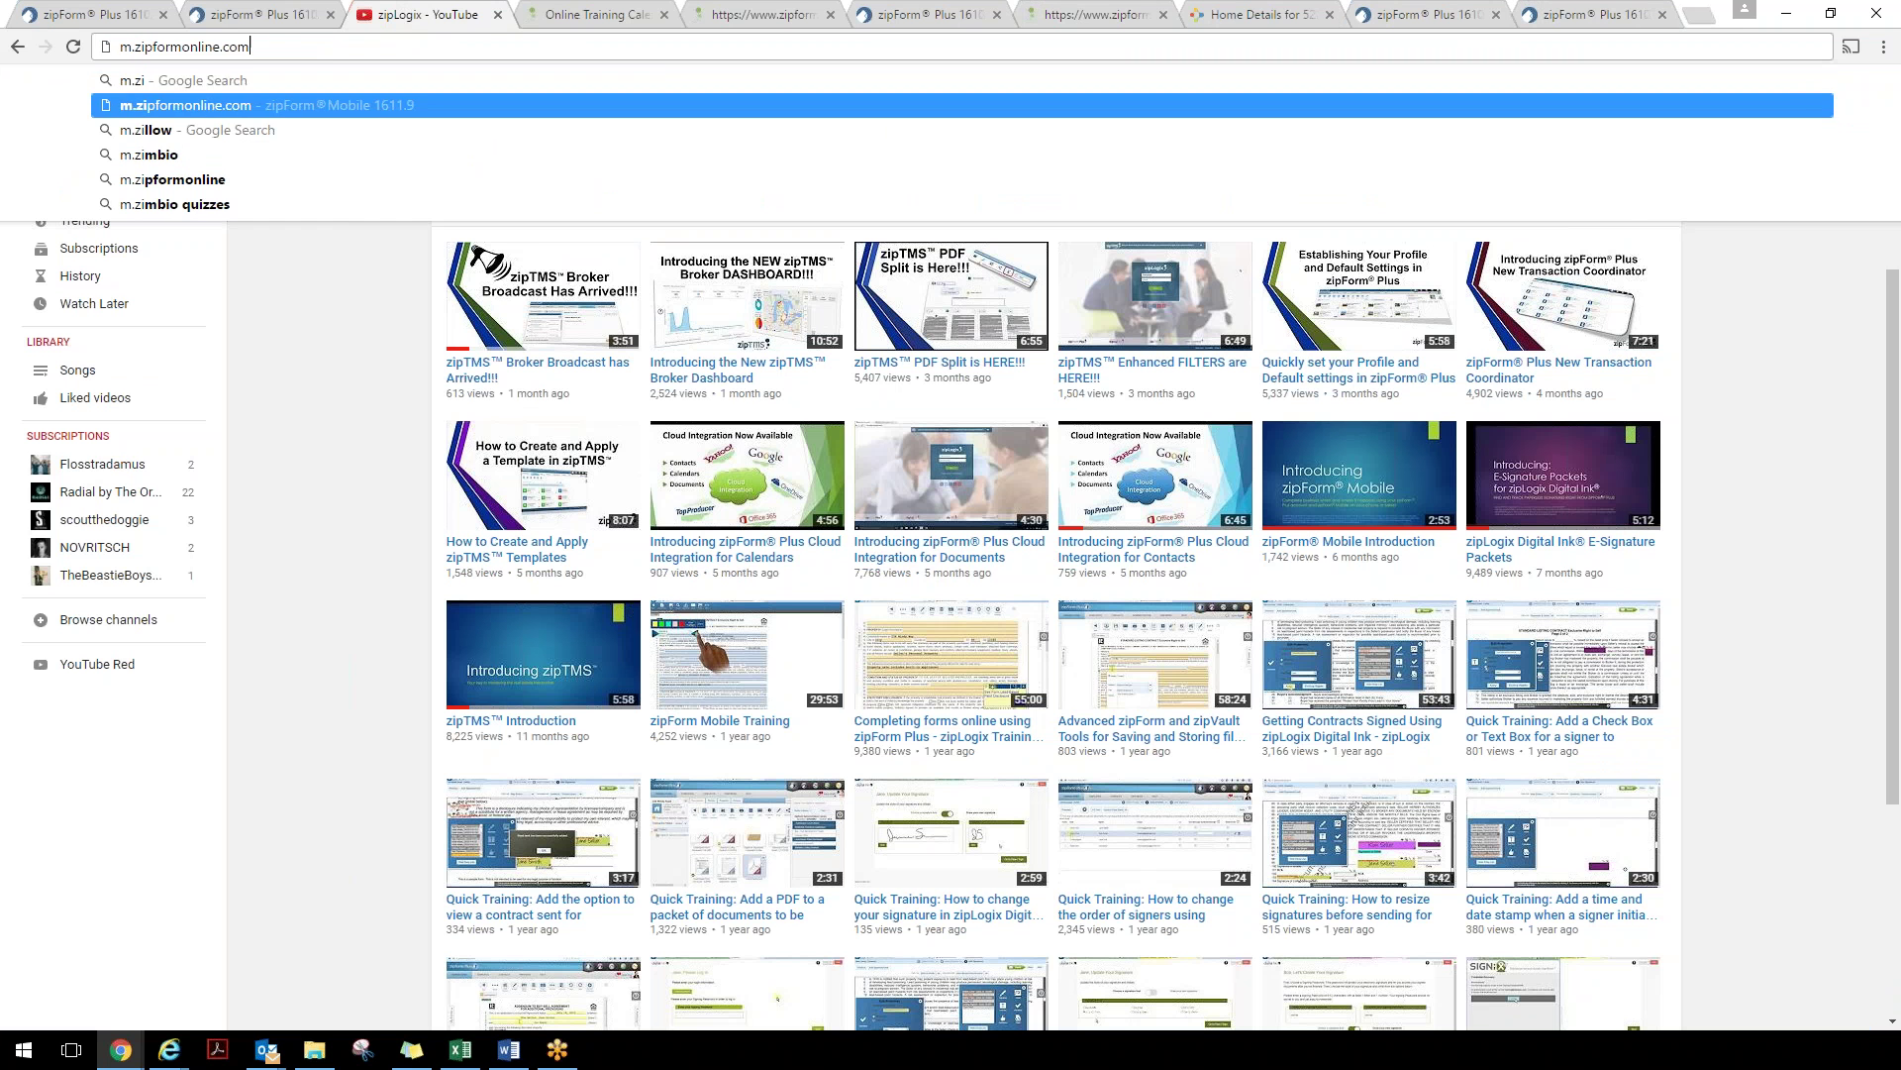
key("Return")
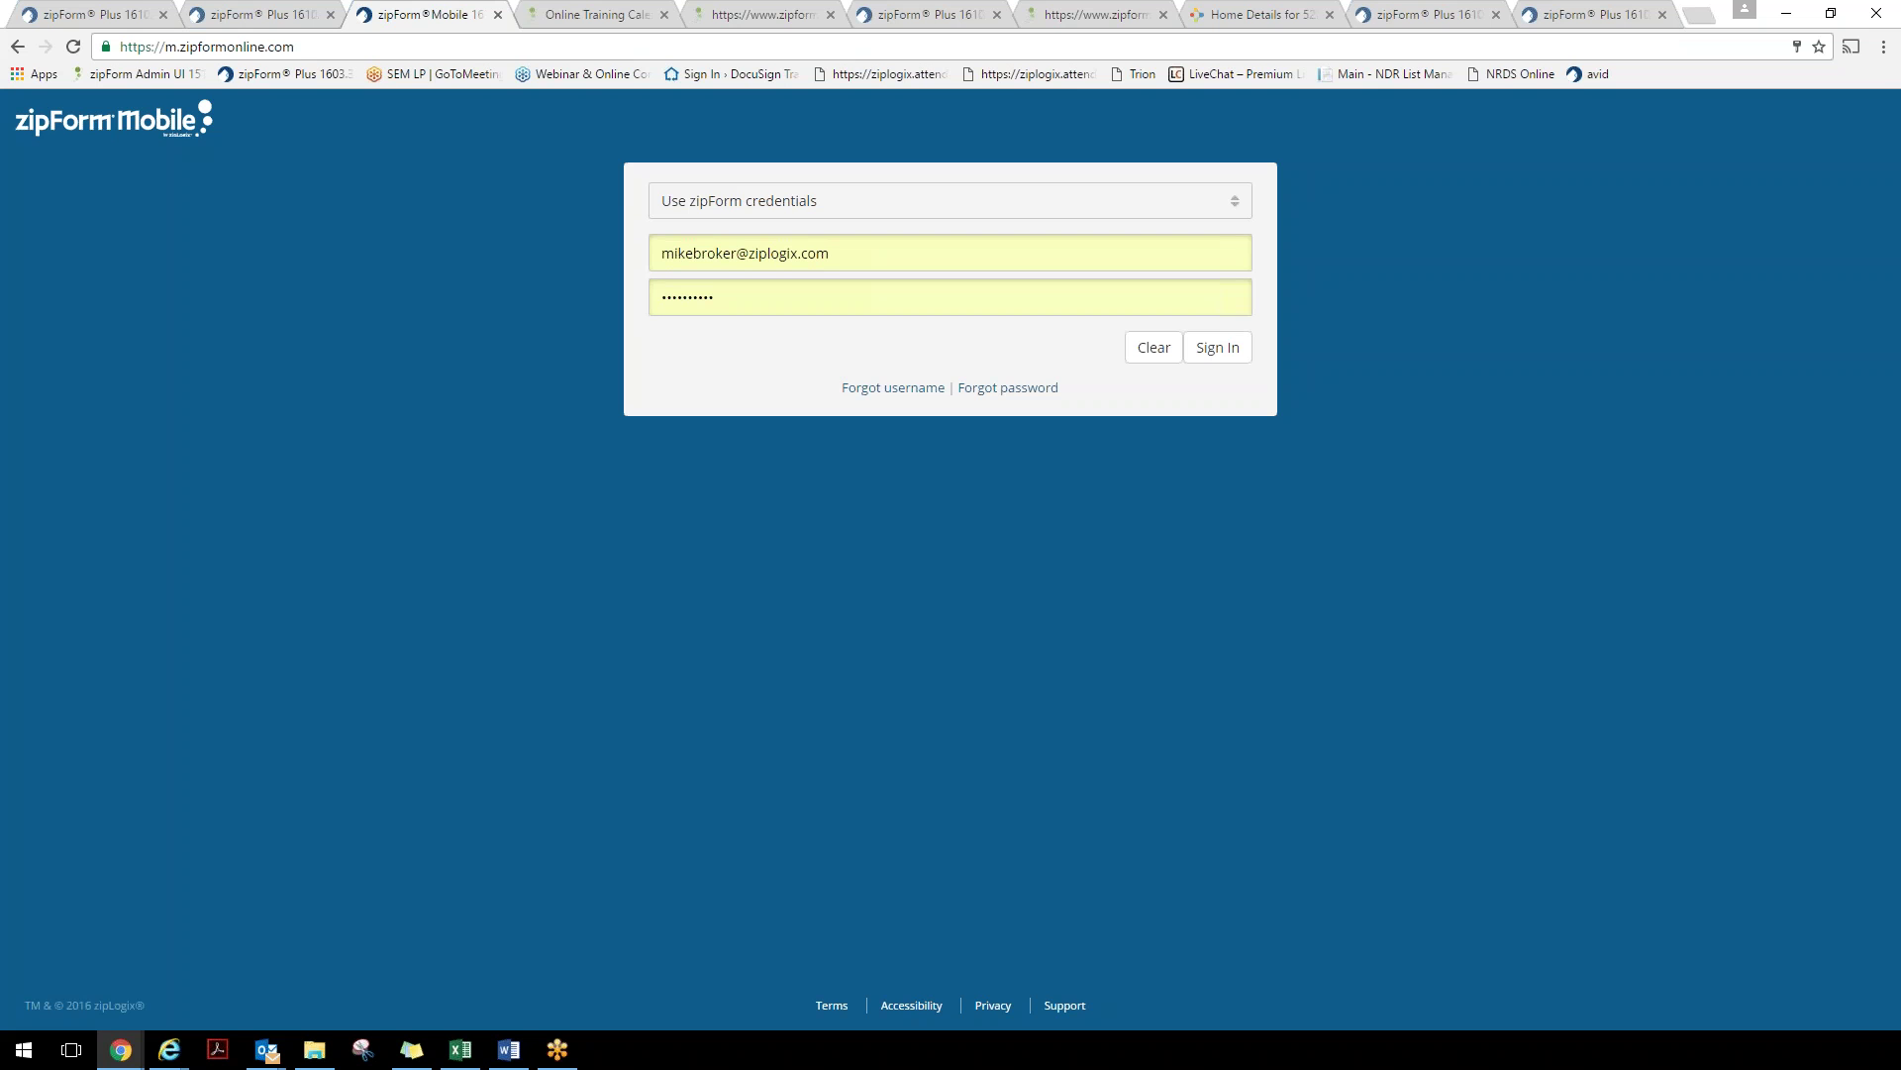
left_click(1218, 355)
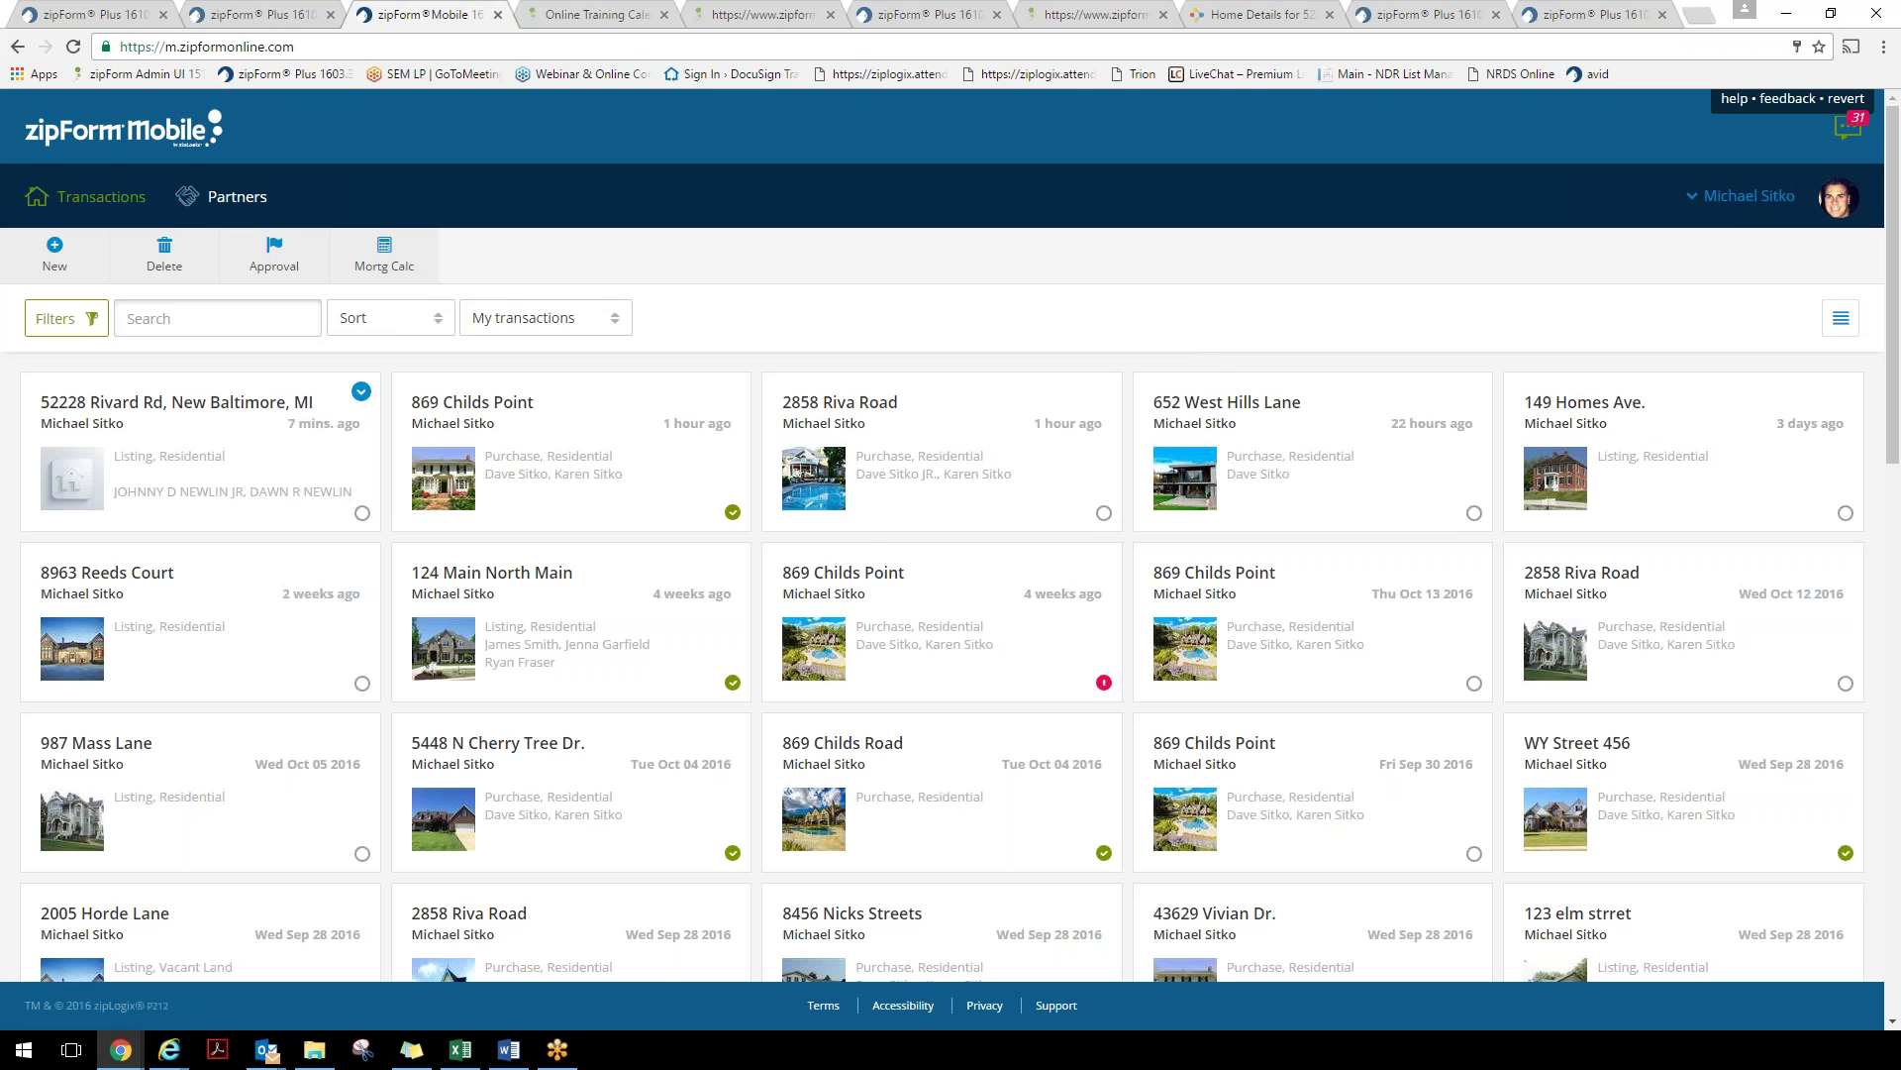
mouse_move(597, 426)
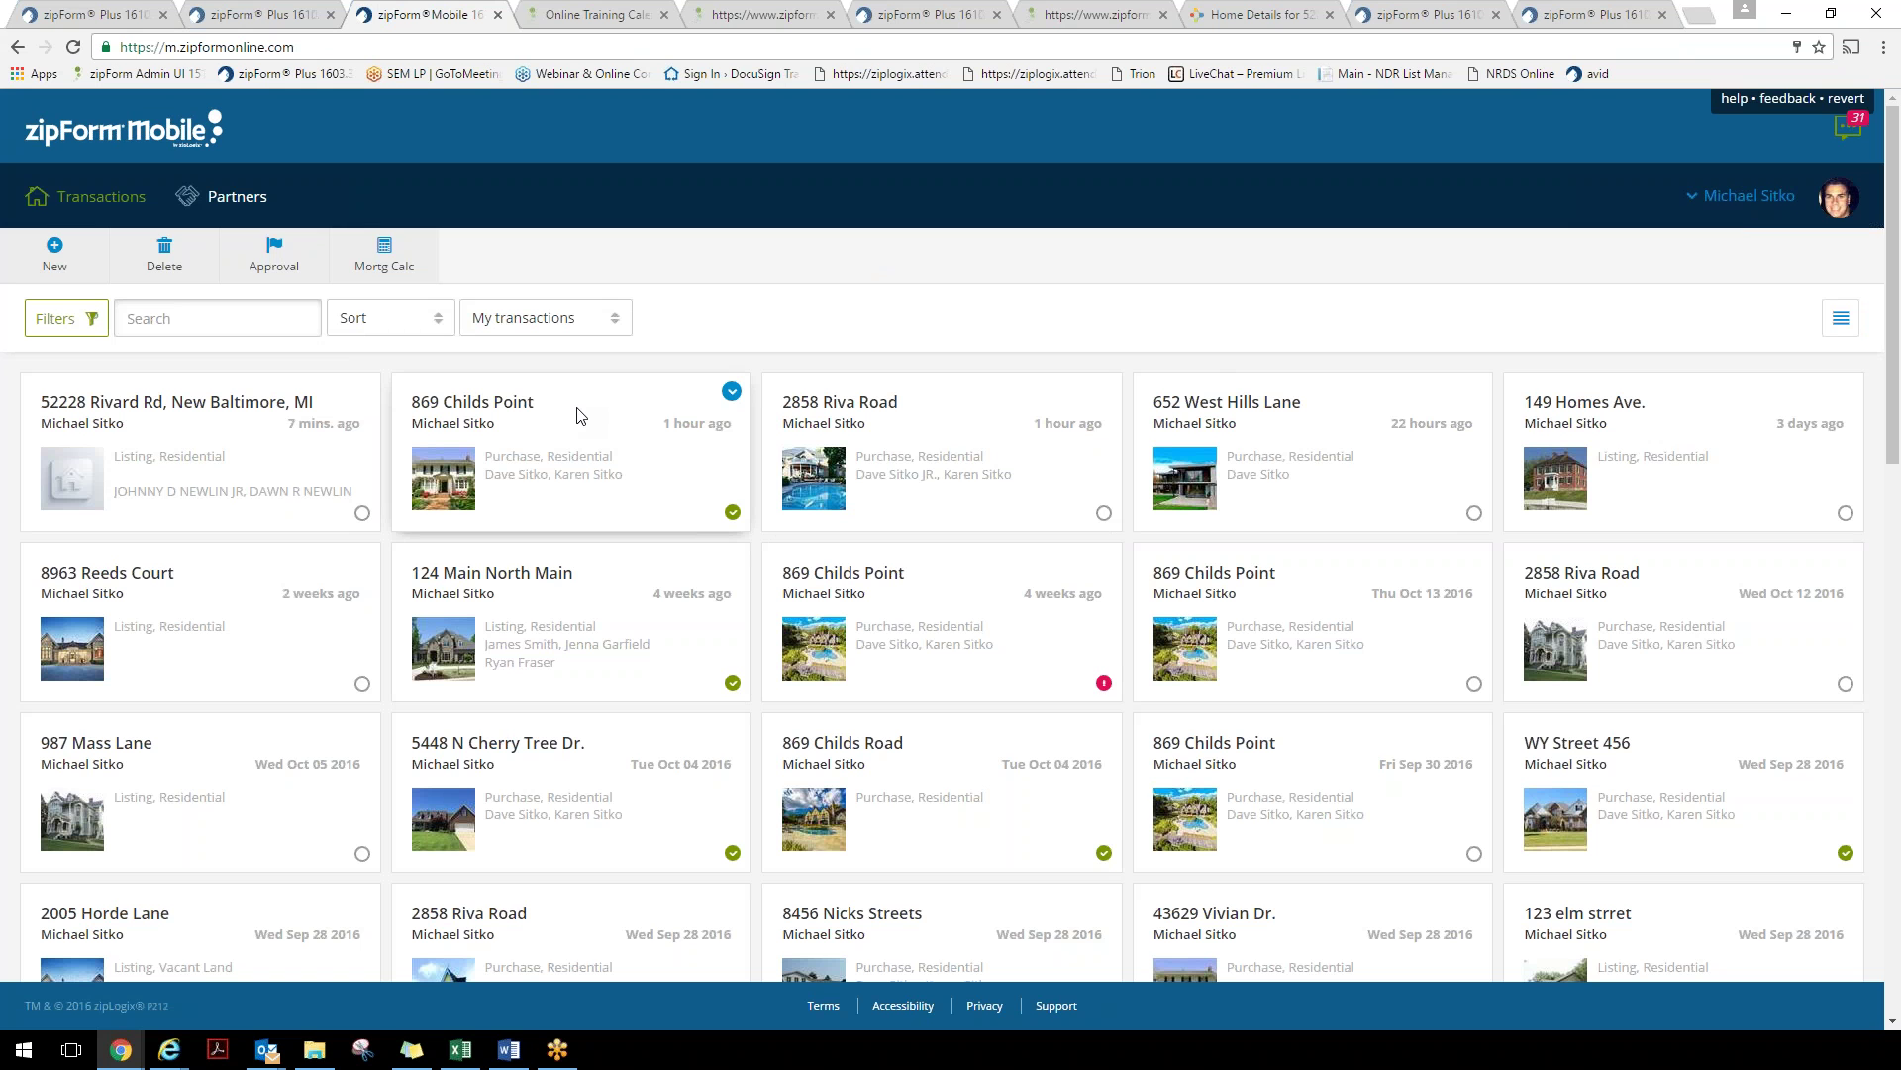
key("ctrl+shift+i")
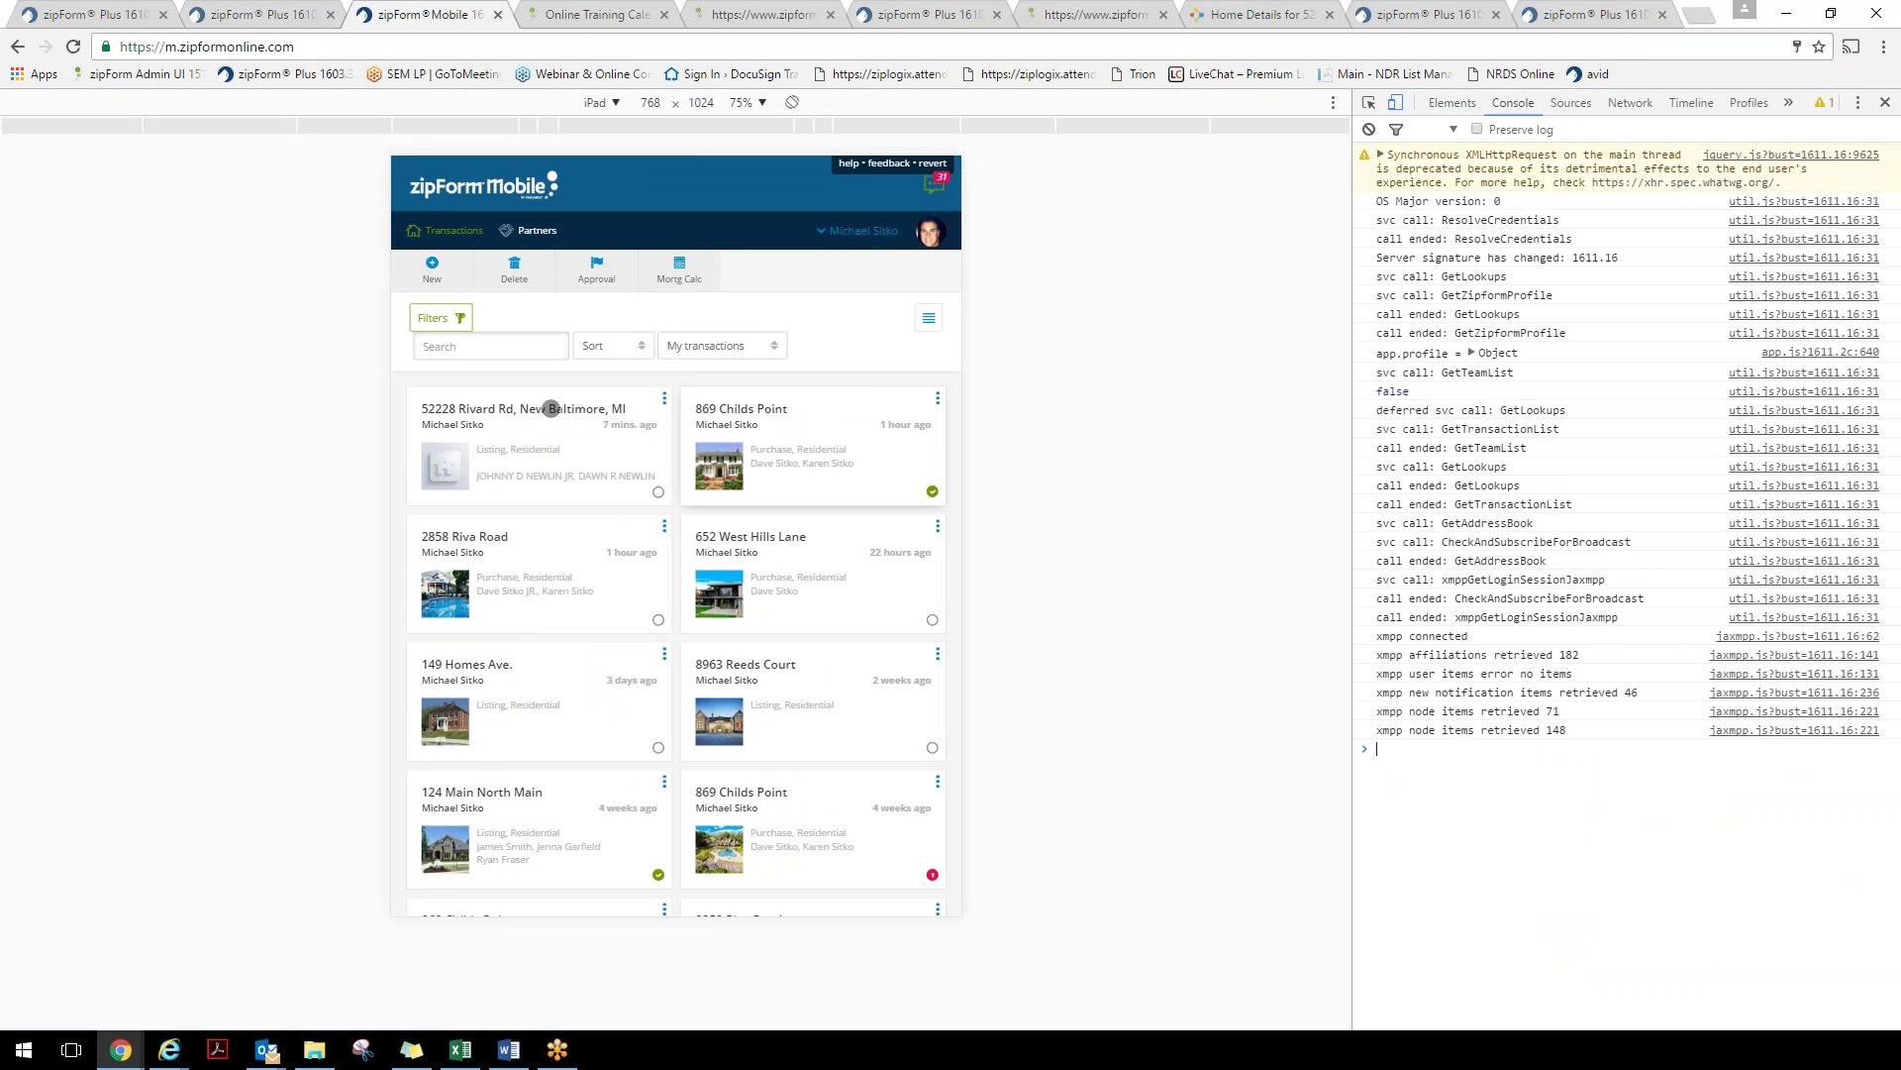
left_click_drag(800, 696, 845, 657)
left_click(791, 387)
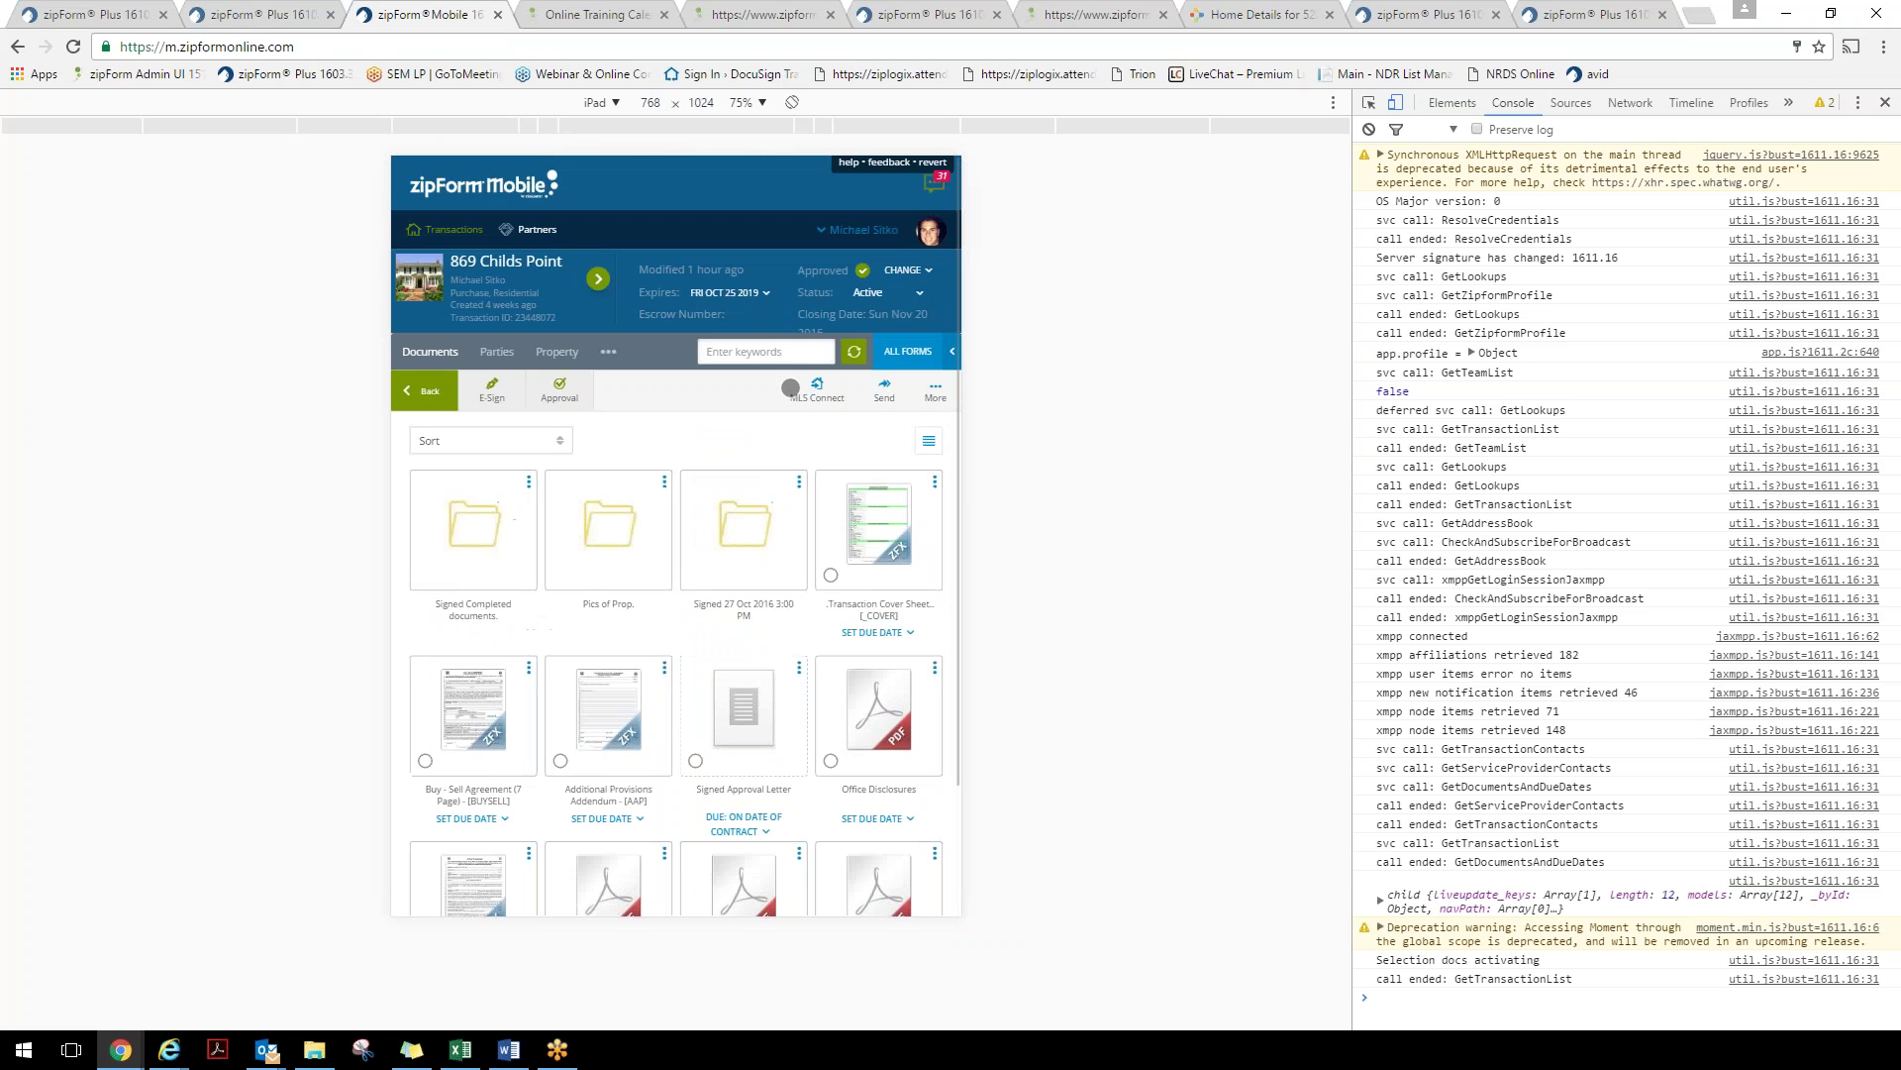
left_click(892, 545)
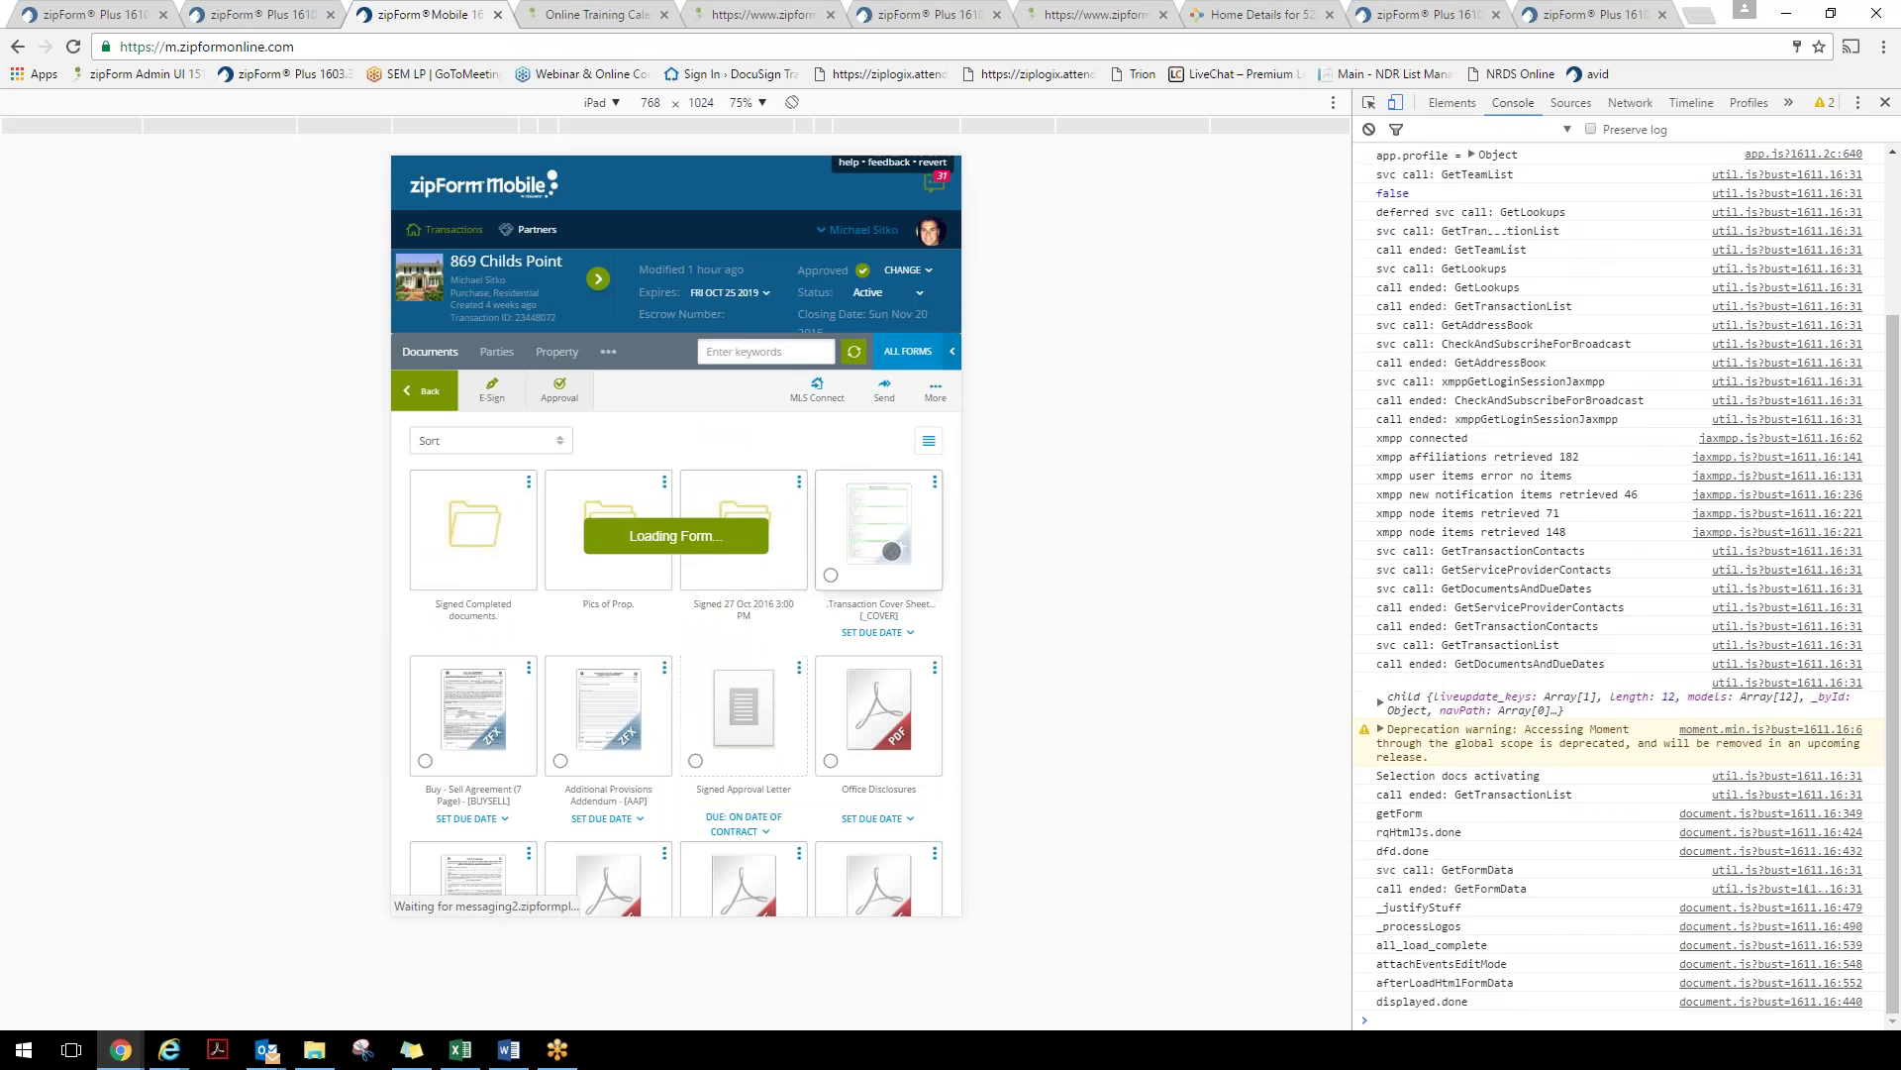
scroll(757, 515, "down", 5)
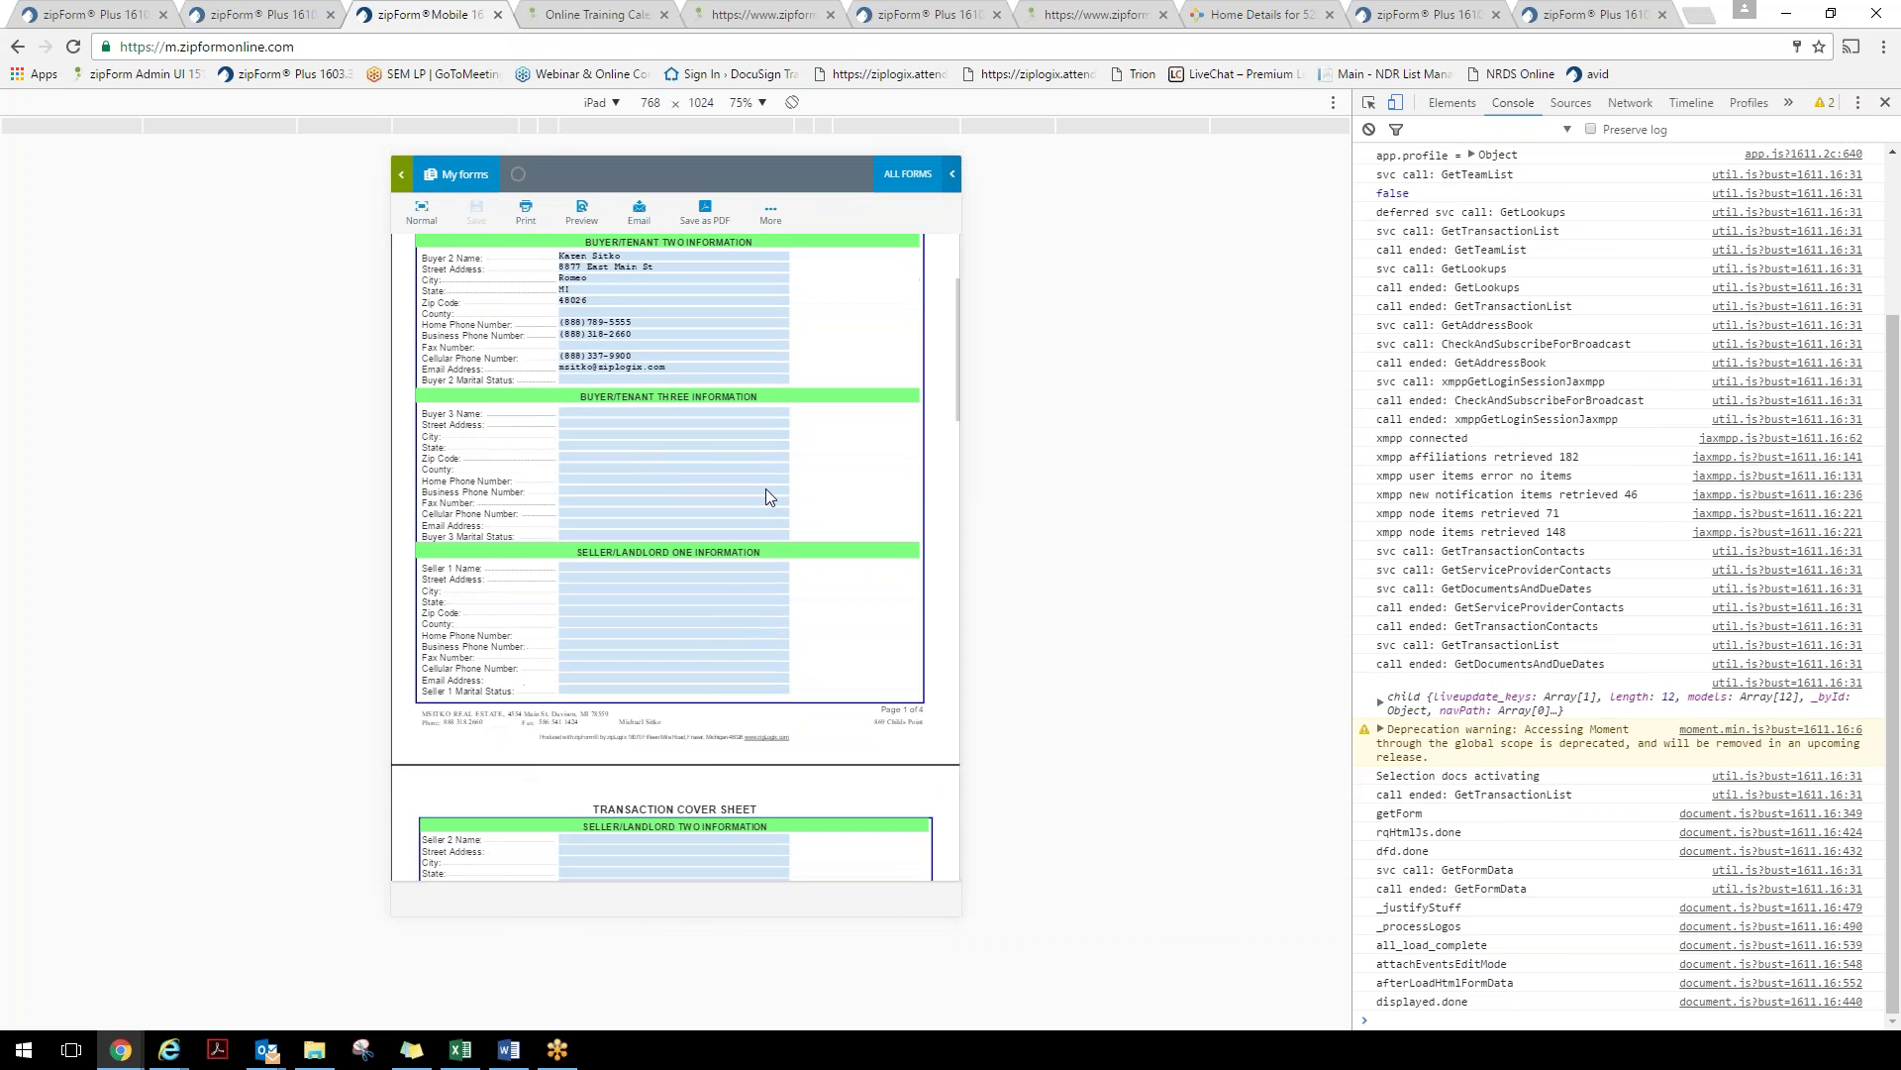
scroll(762, 653, "up", 1)
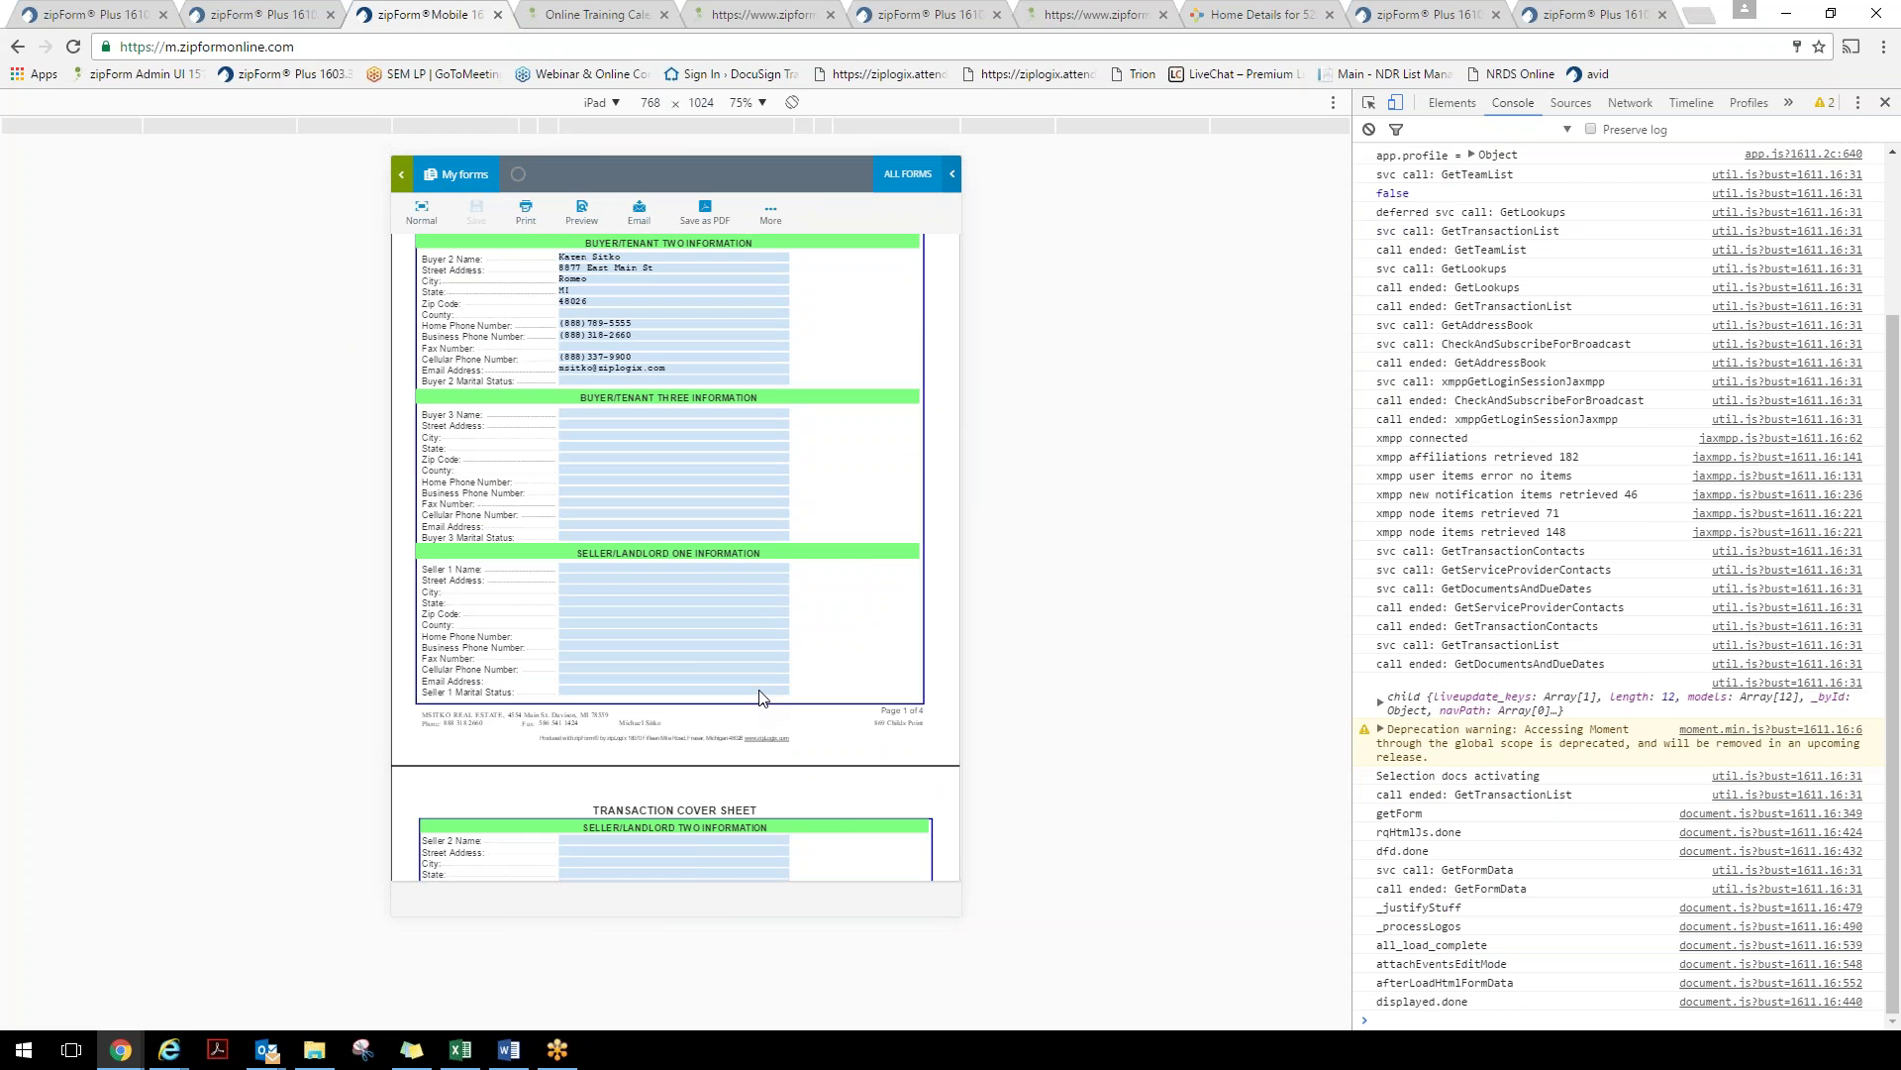
left_click(401, 174)
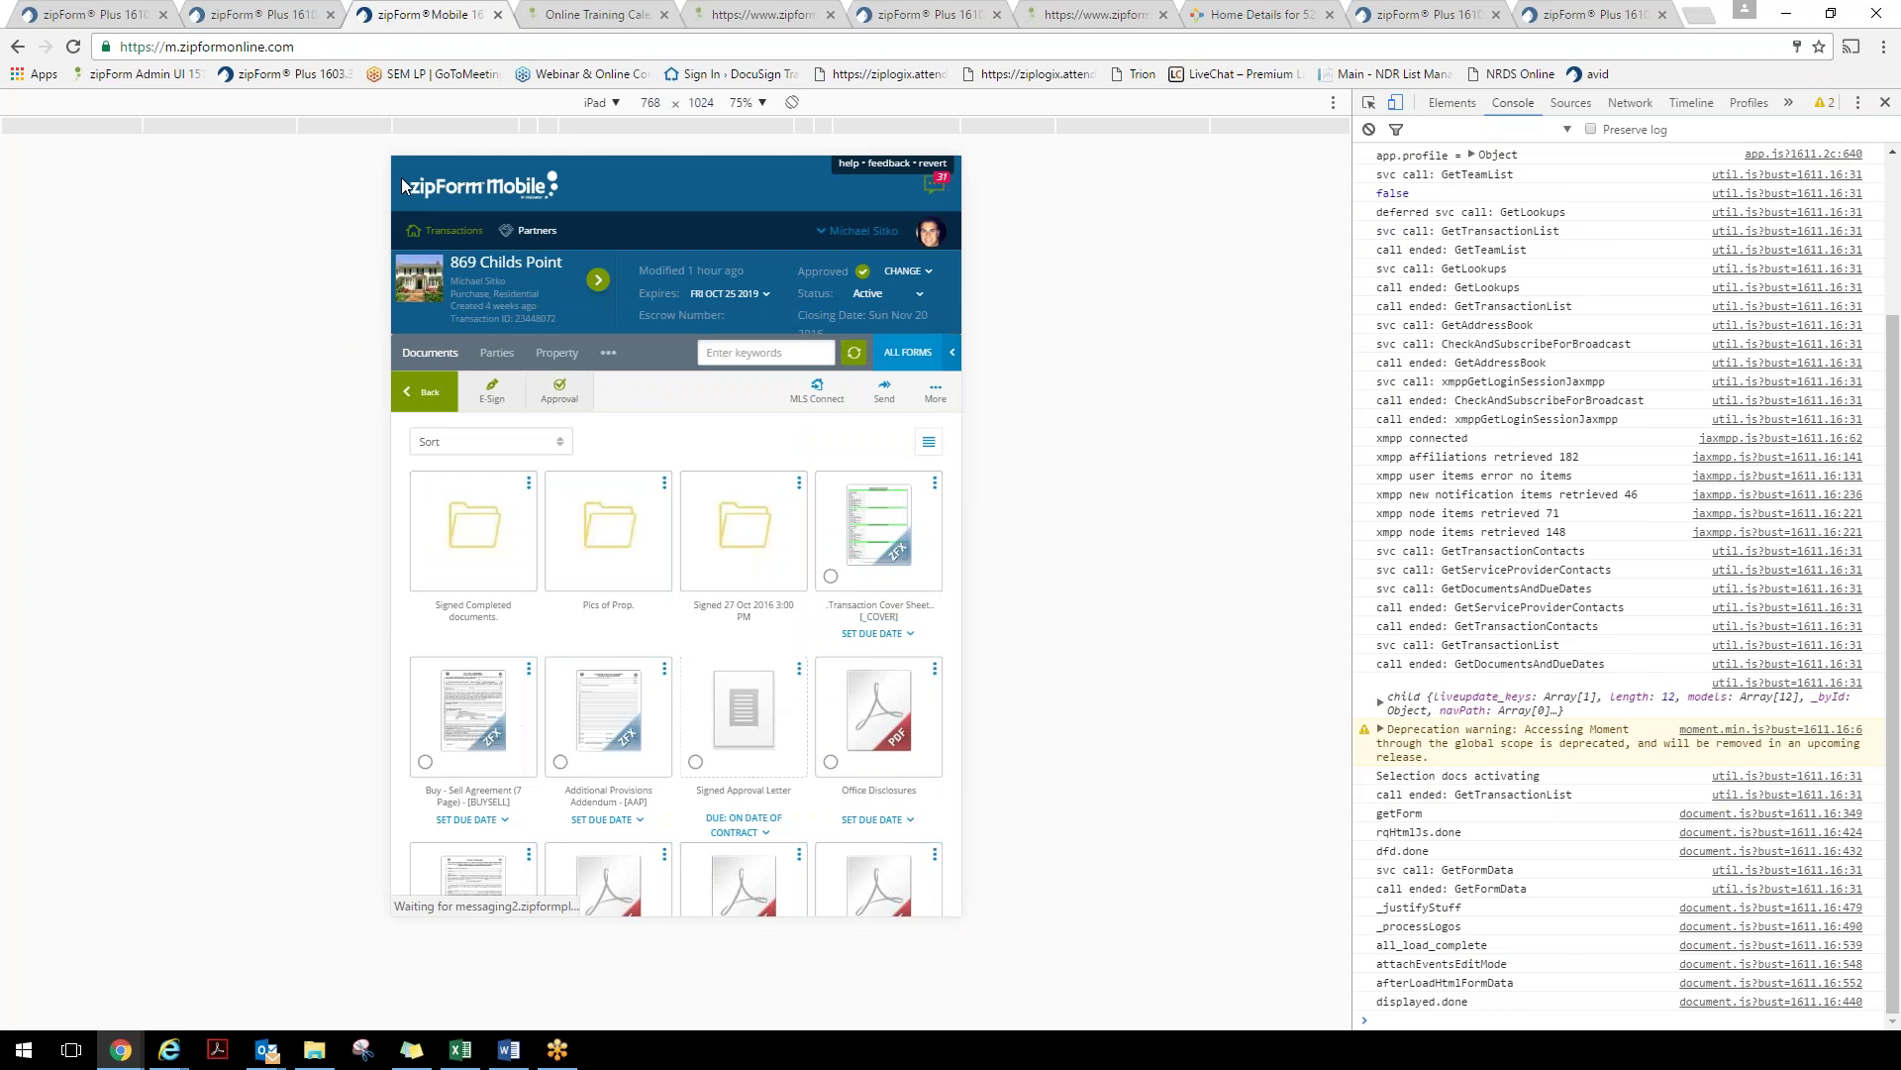
left_click(495, 394)
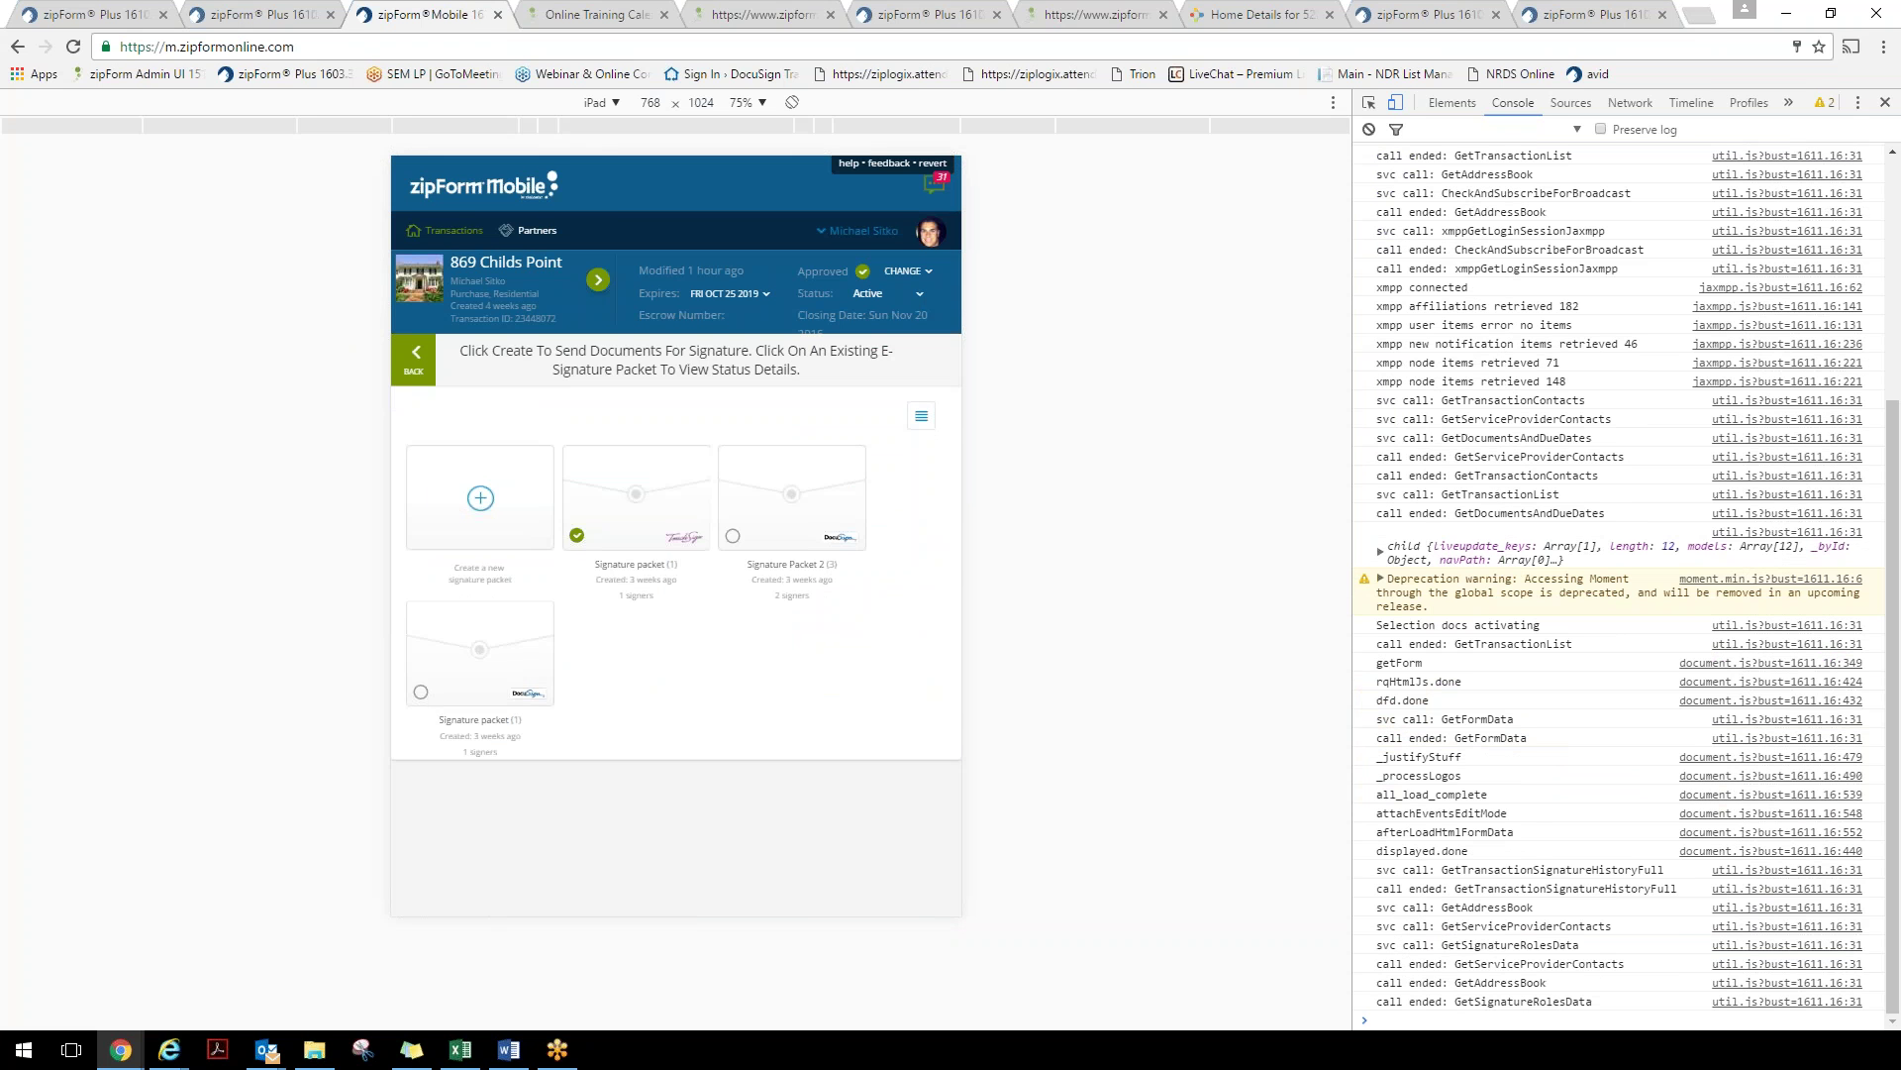
Start a new signature packet containing the Additional Provisions Addendum
left_click(493, 509)
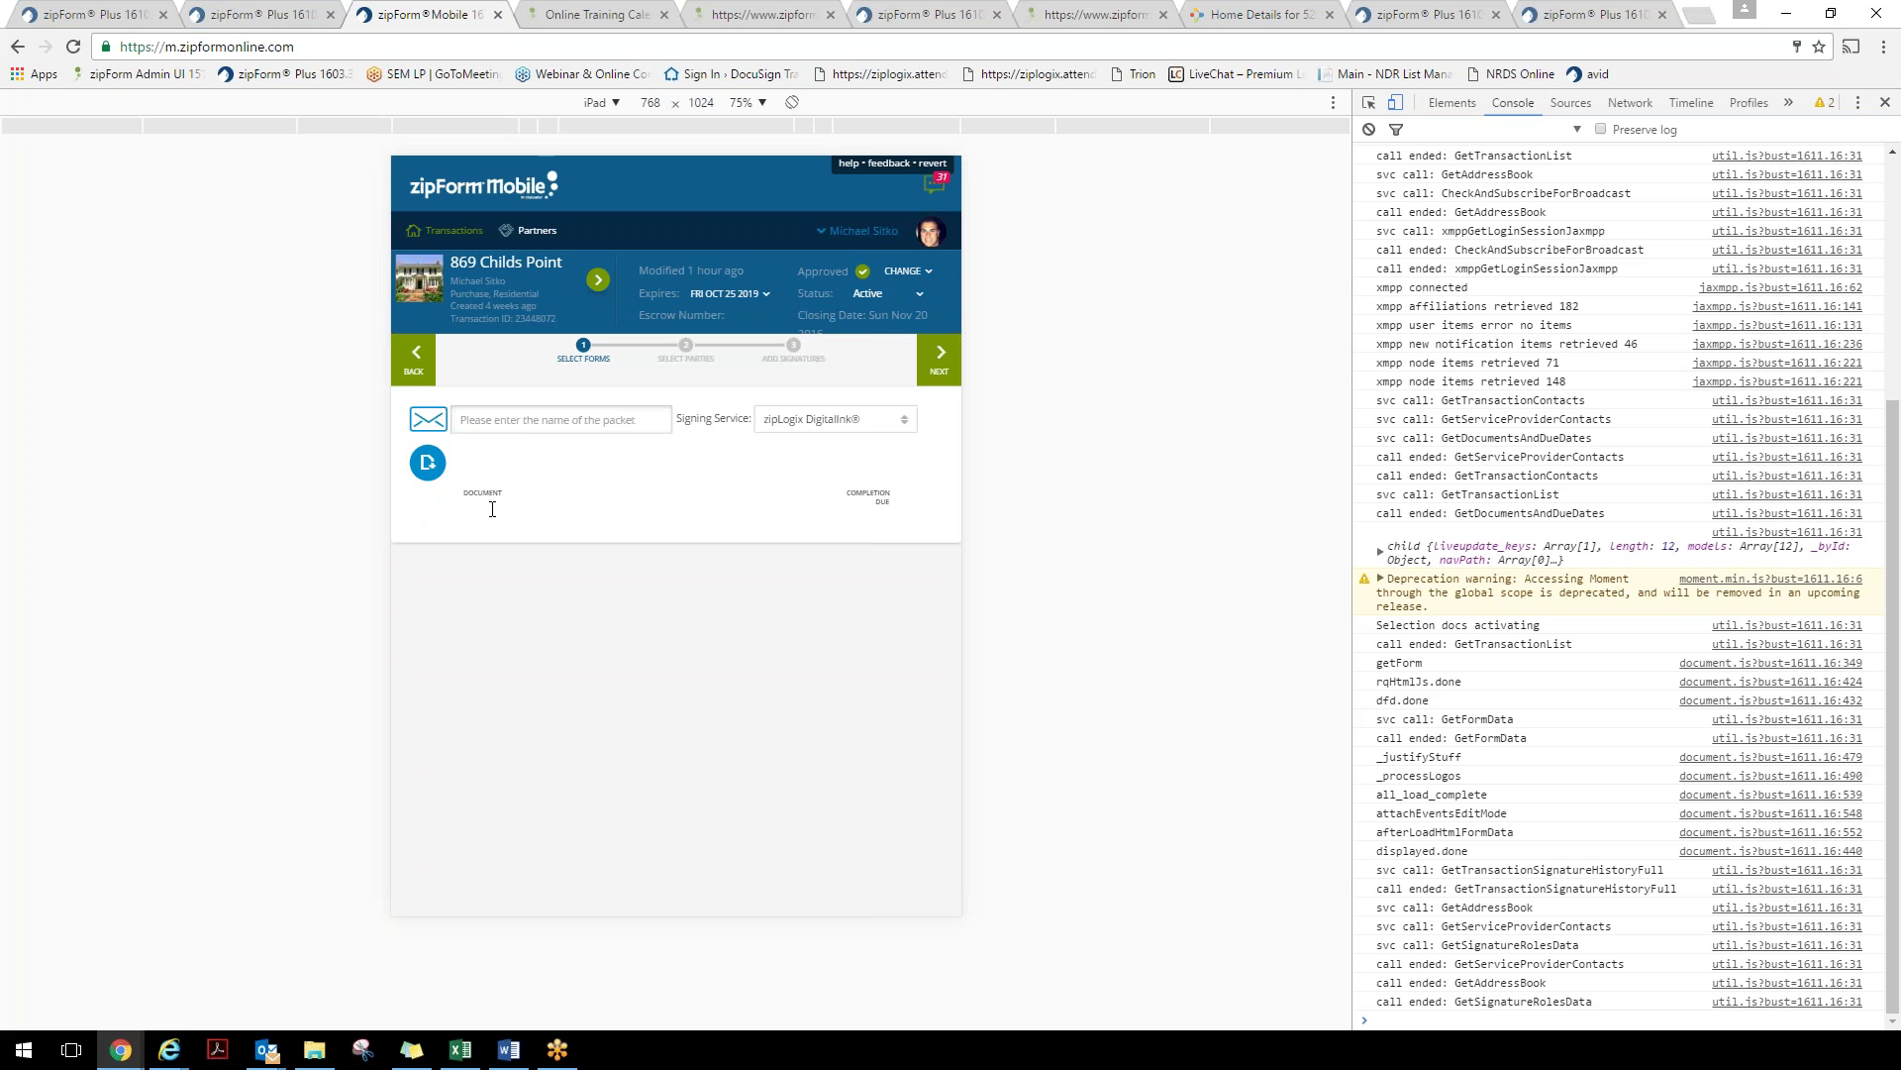
left_click(432, 461)
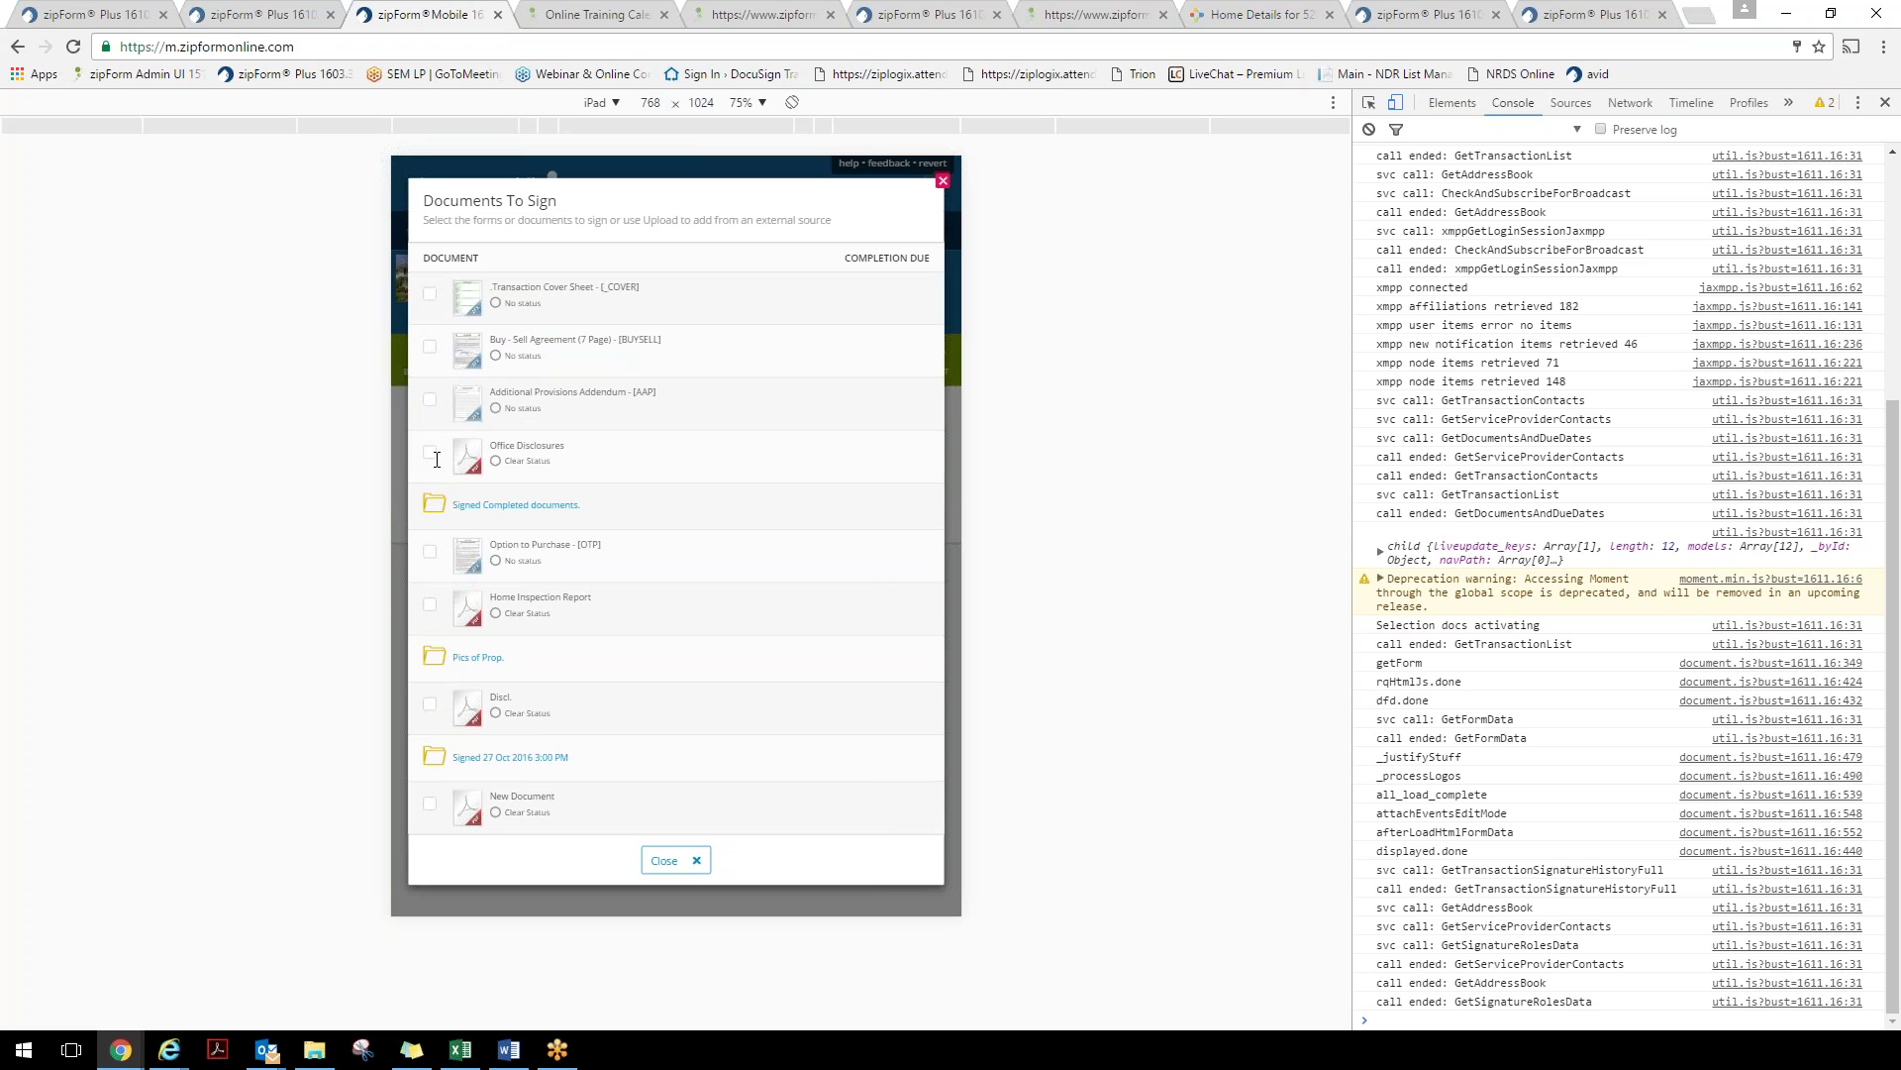
left_click(600, 416)
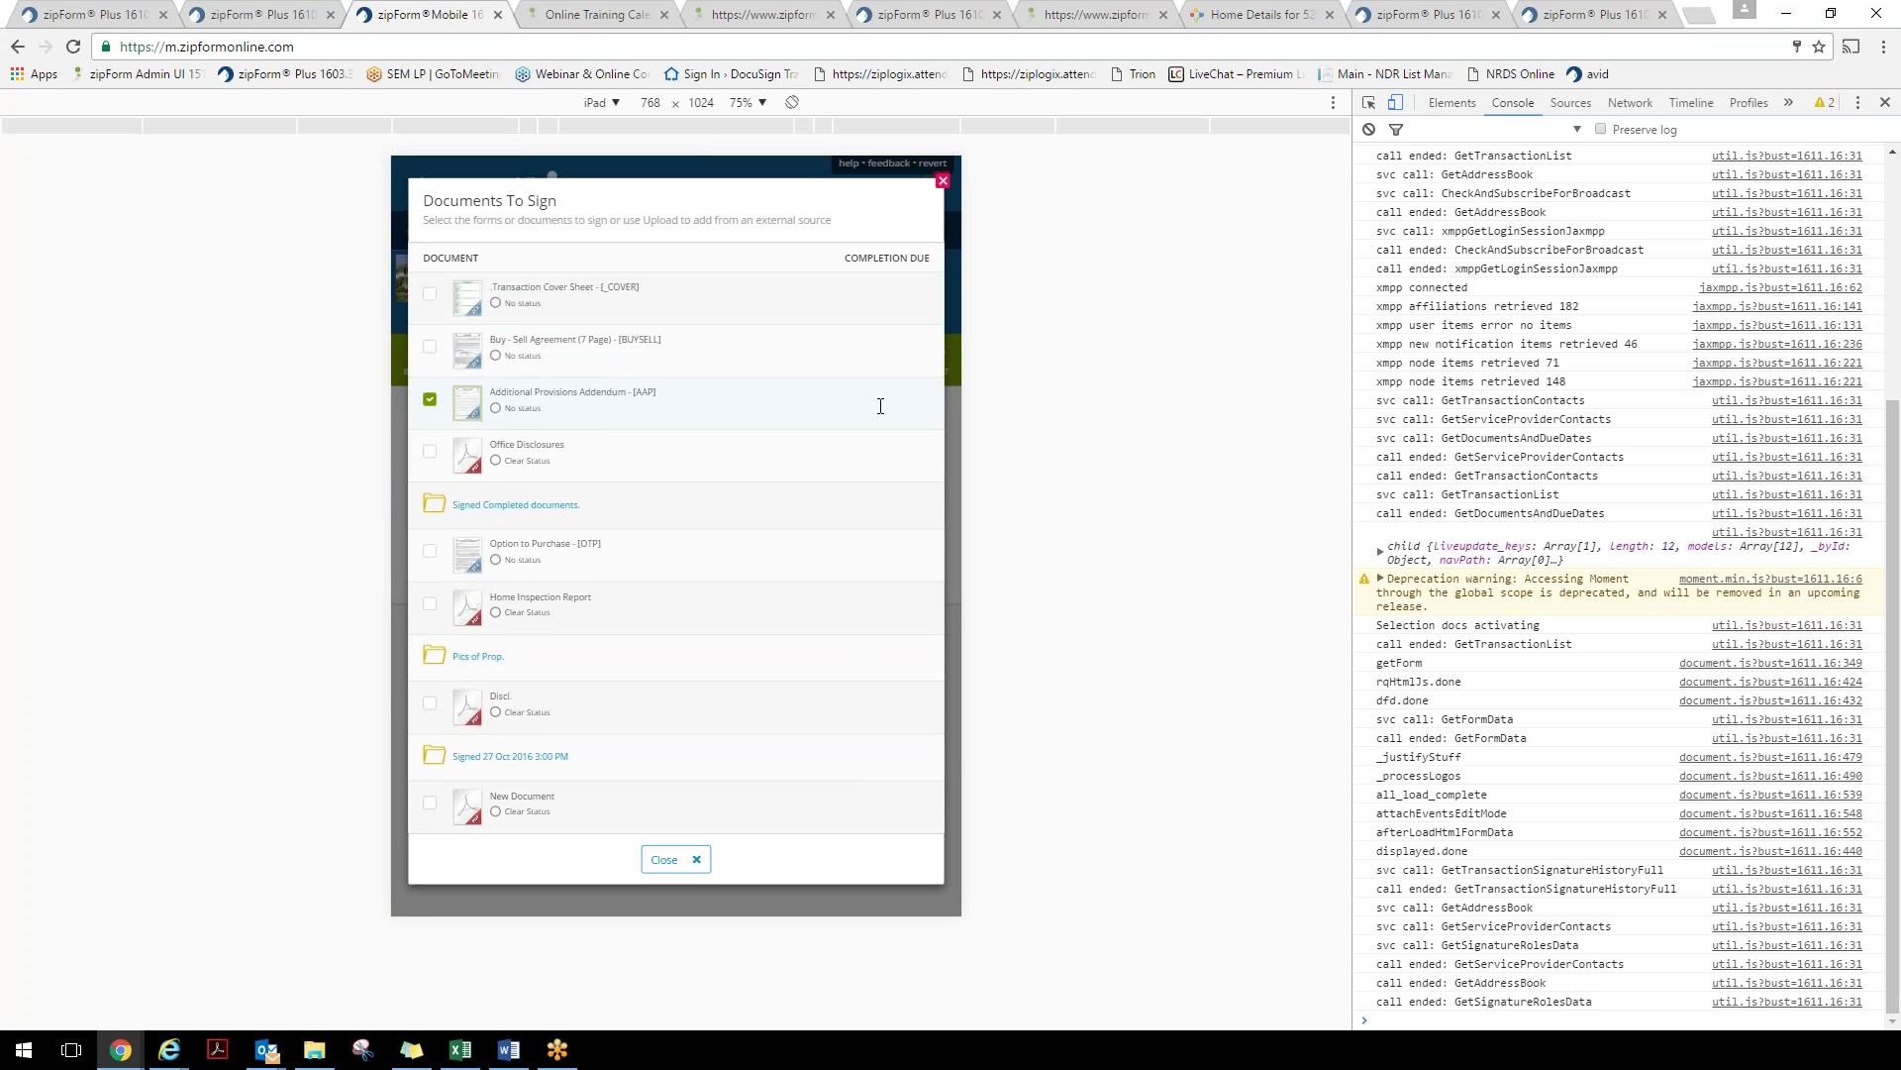
left_click(670, 859)
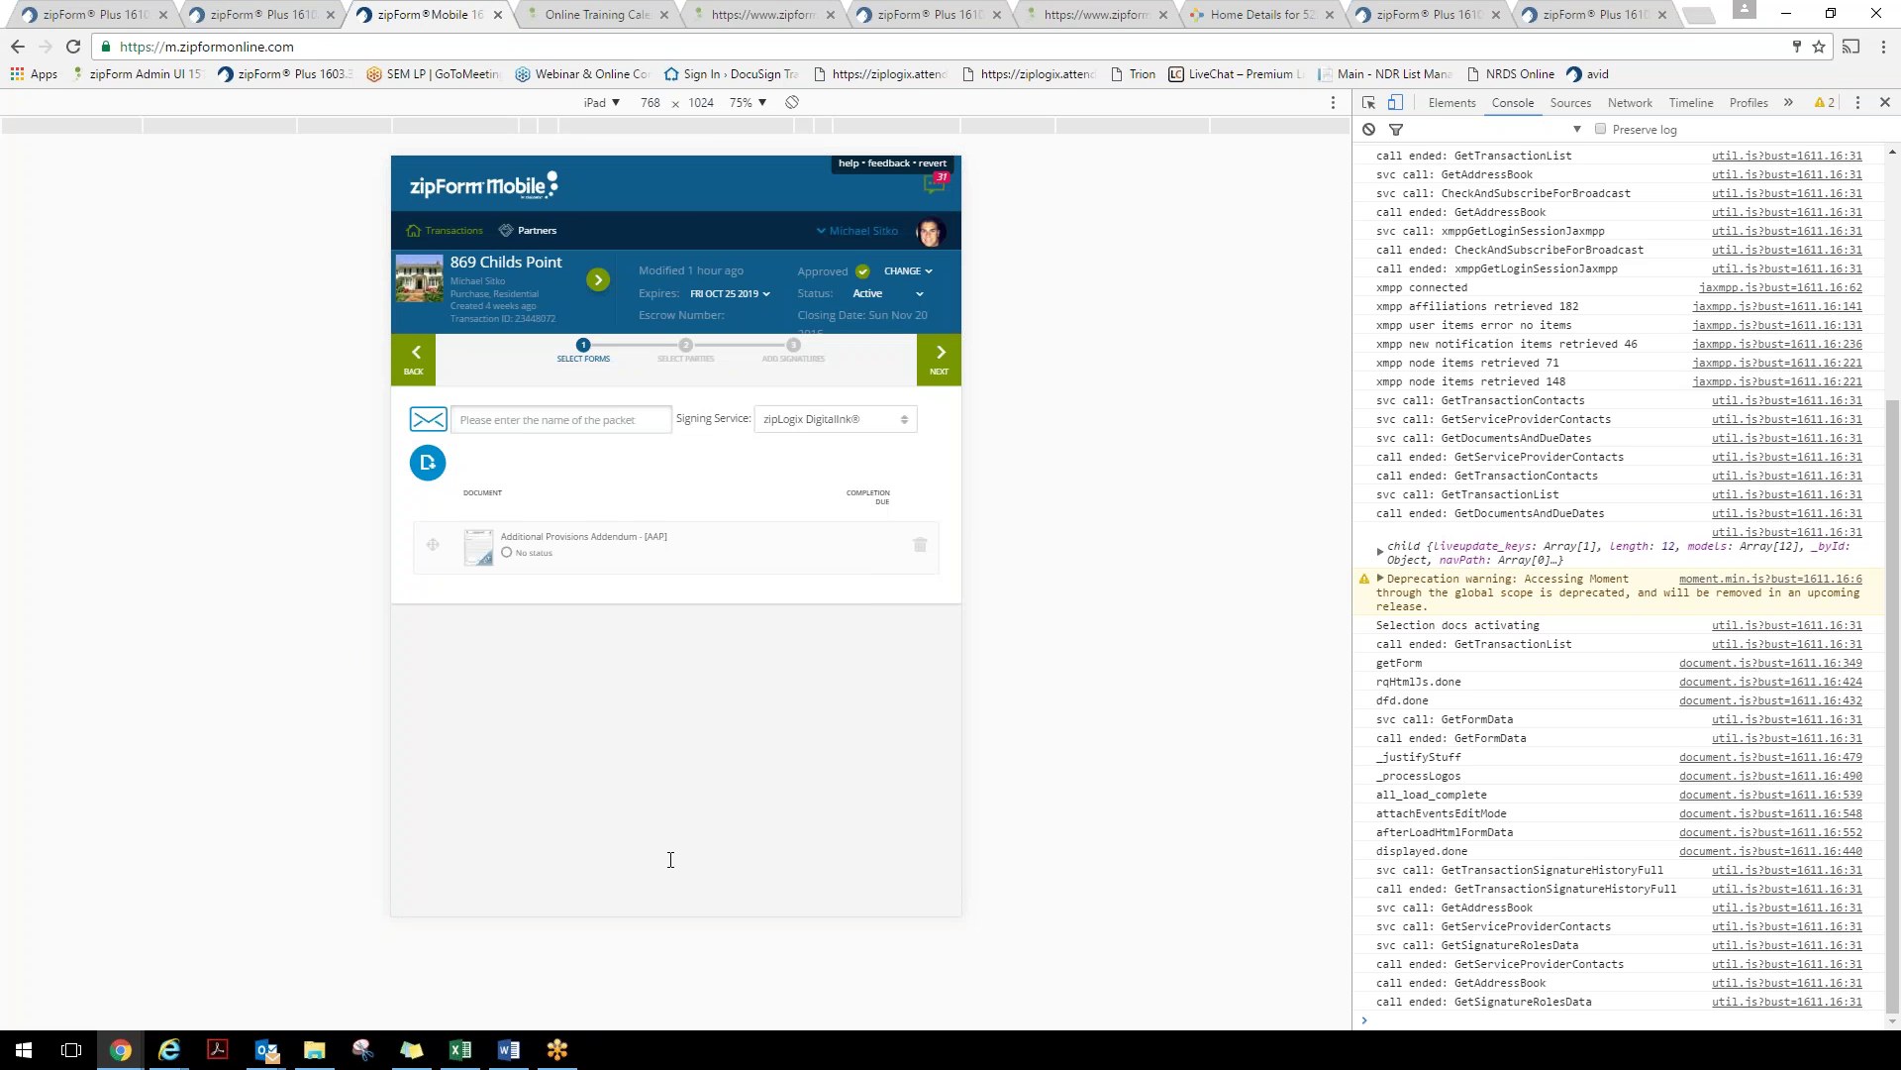
Add Buyer One from Transaction Parties as signer and set the signing service to TouchSign®
left_click(946, 371)
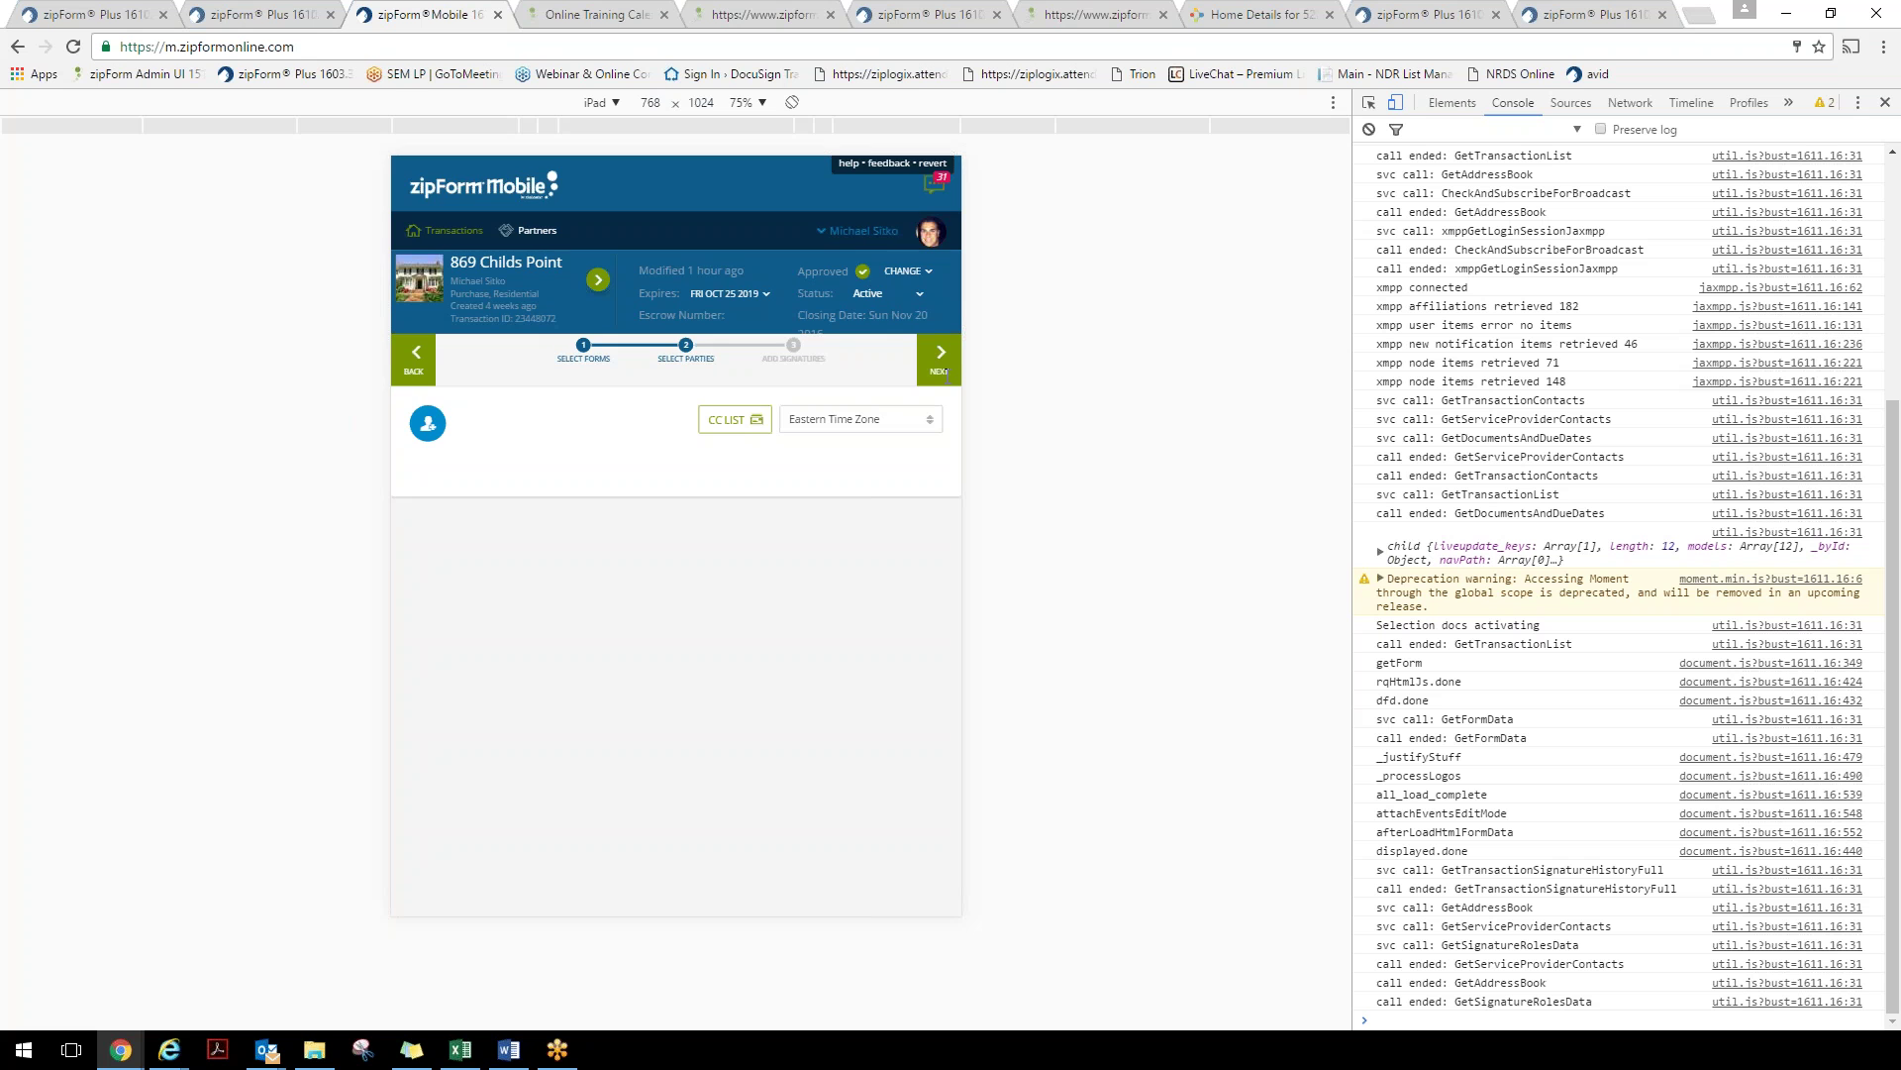
left_click(426, 425)
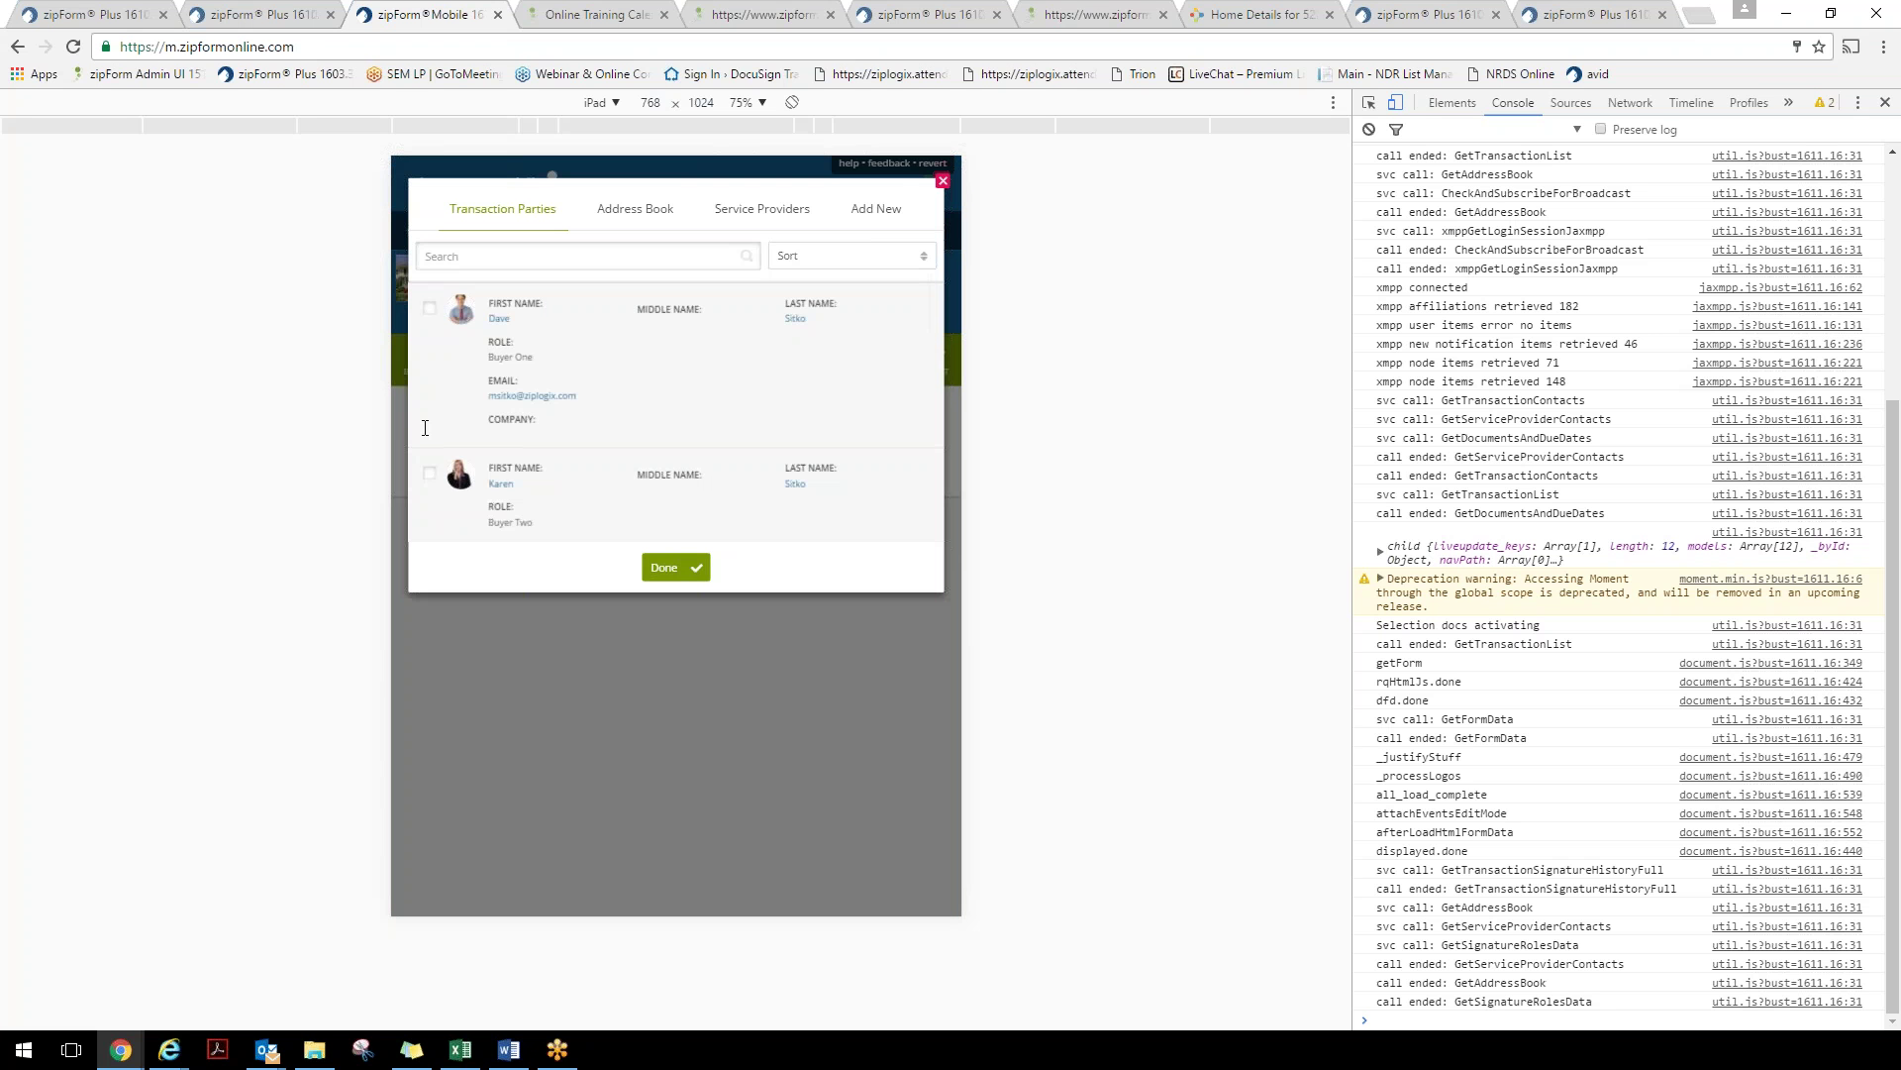
left_click(429, 308)
left_click(688, 573)
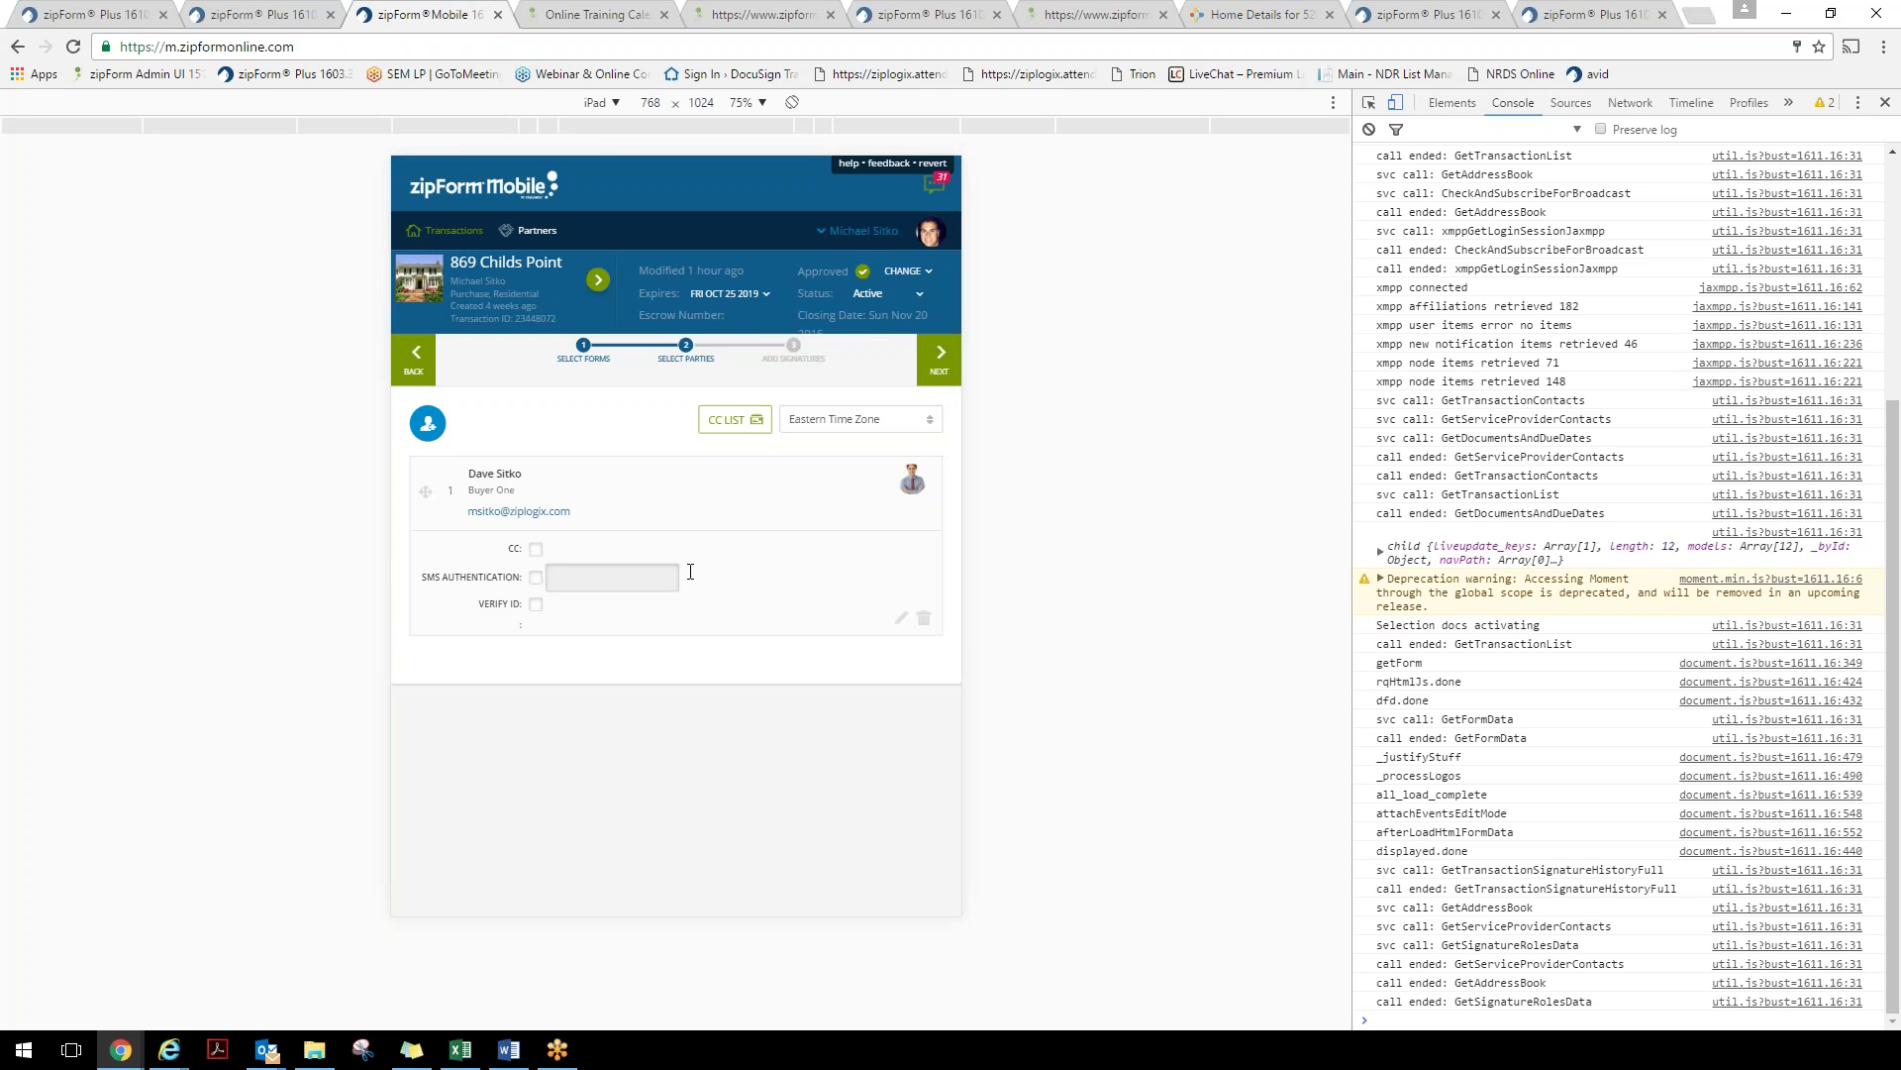
left_click(410, 368)
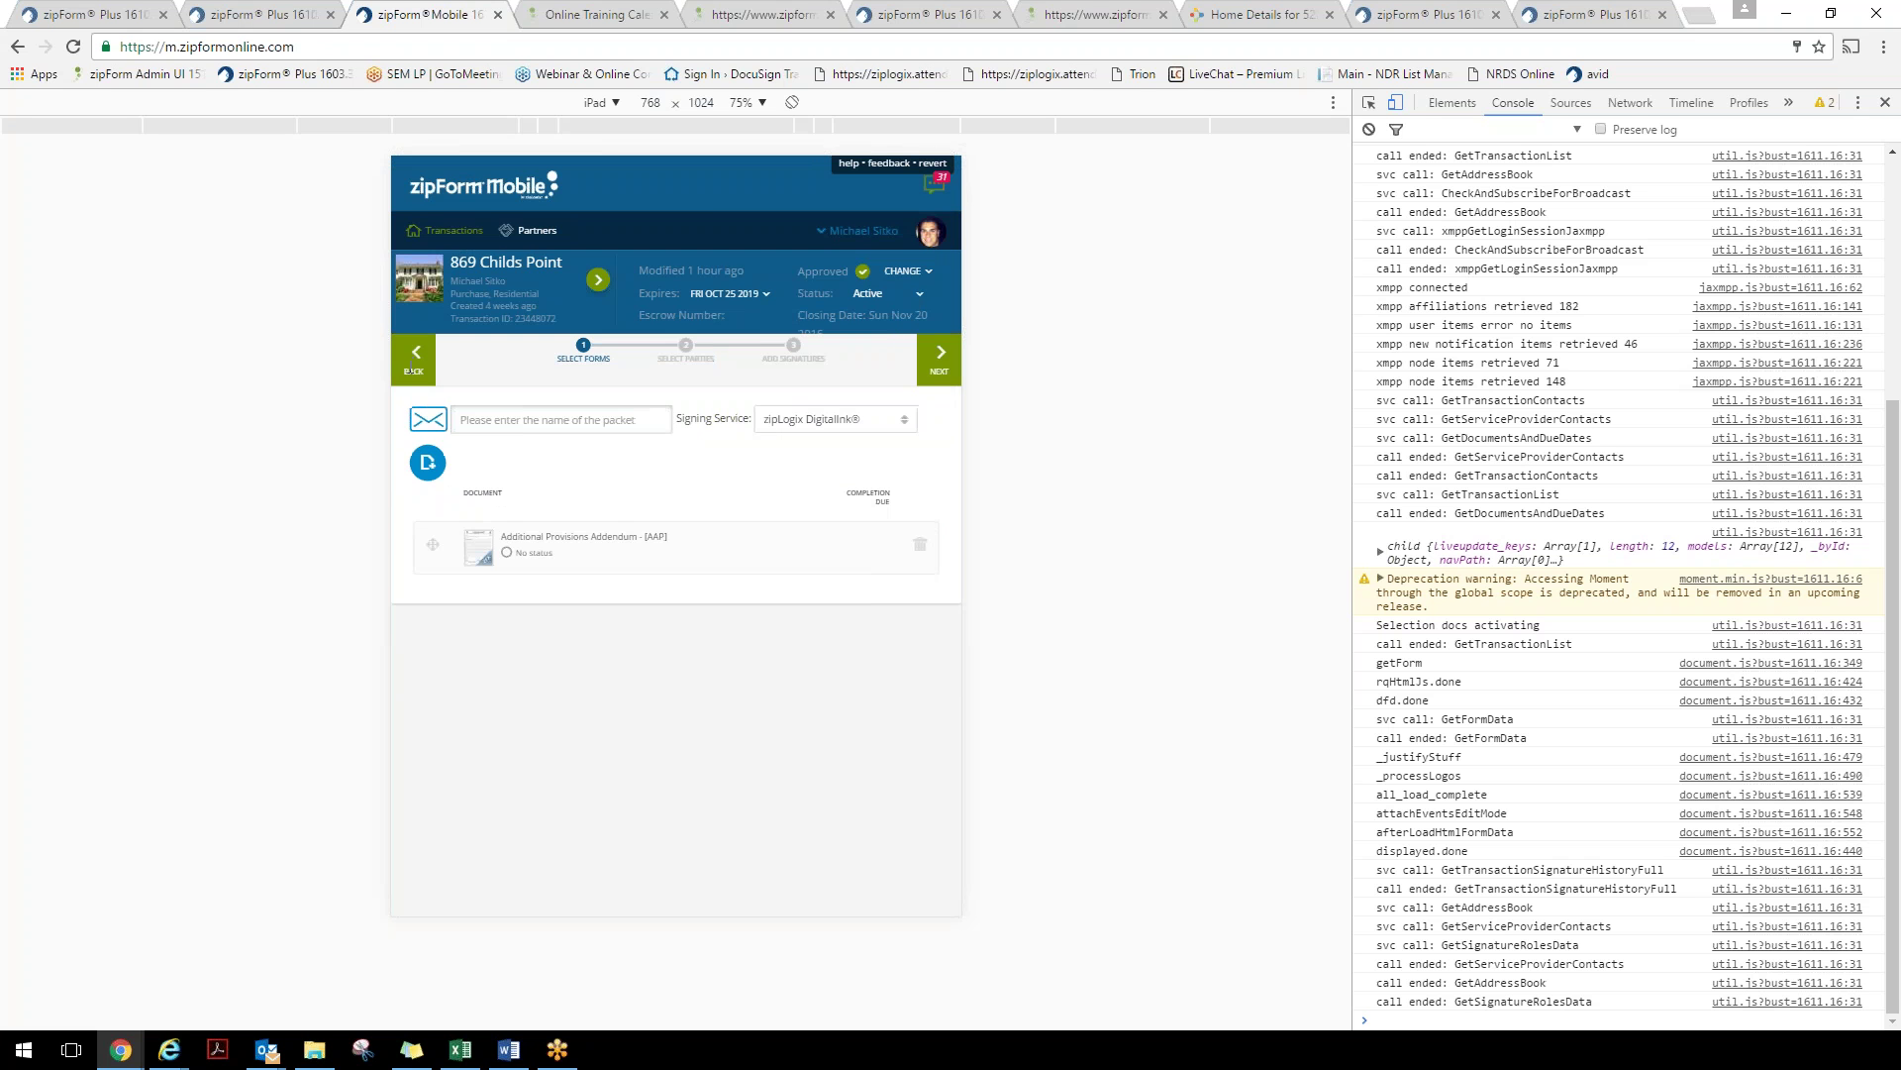
left_click(911, 420)
left_click(808, 491)
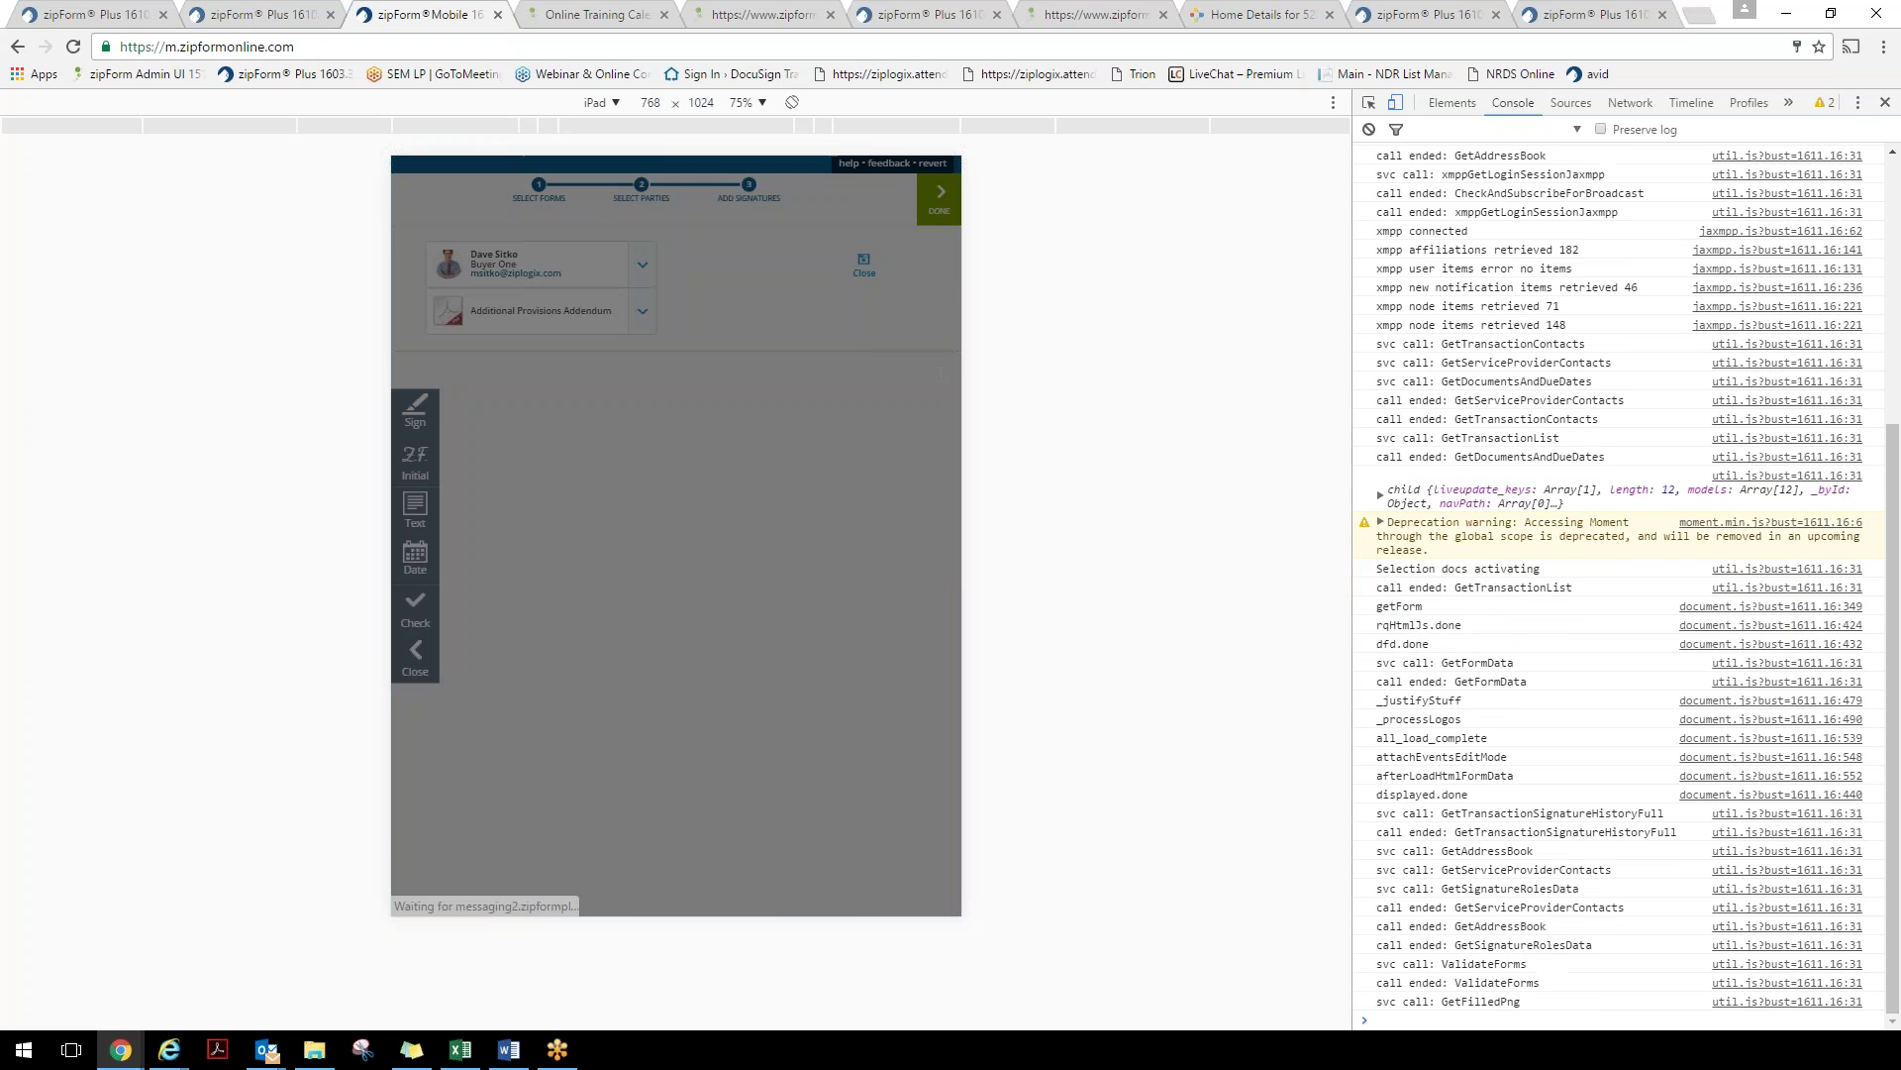
Accept the e-records consent, then draw a signature and place it on the Buyer line
scroll(644, 684, "down", 6)
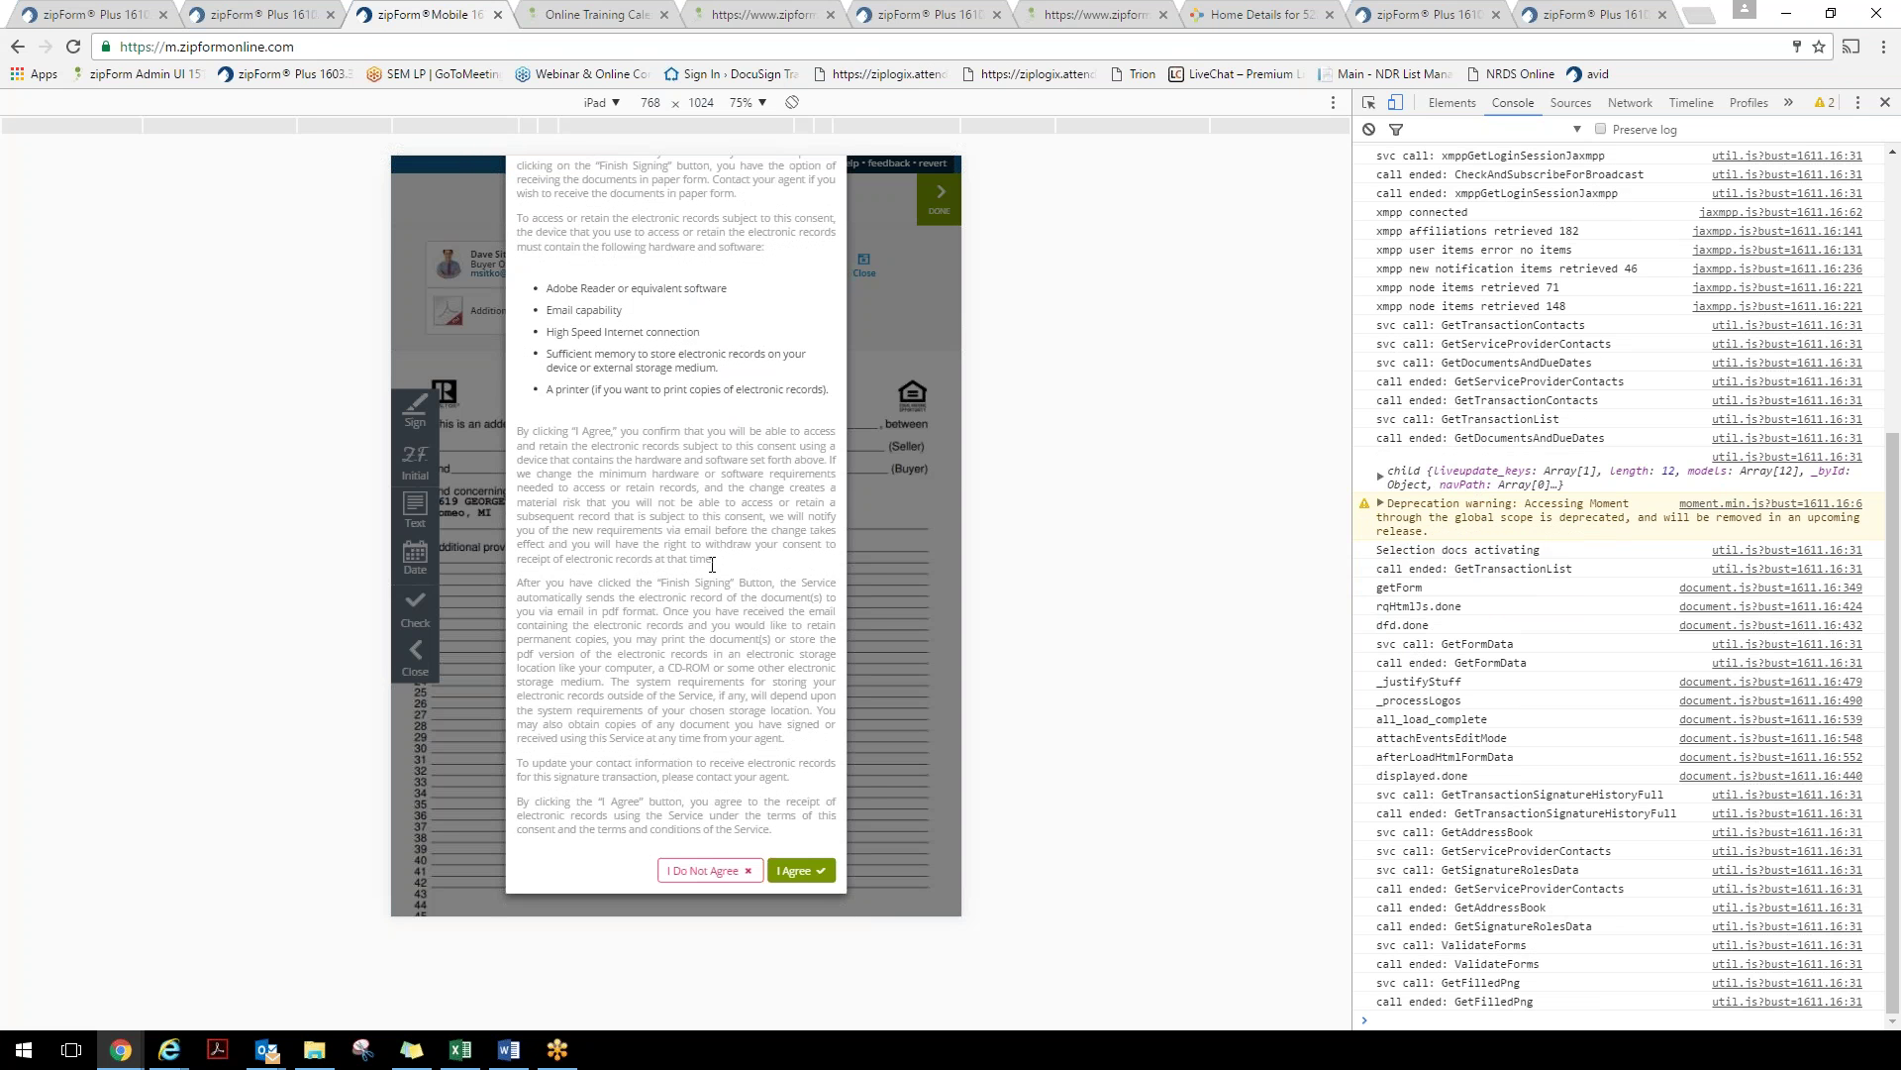
left_click(817, 879)
scroll(783, 644, "down", 5)
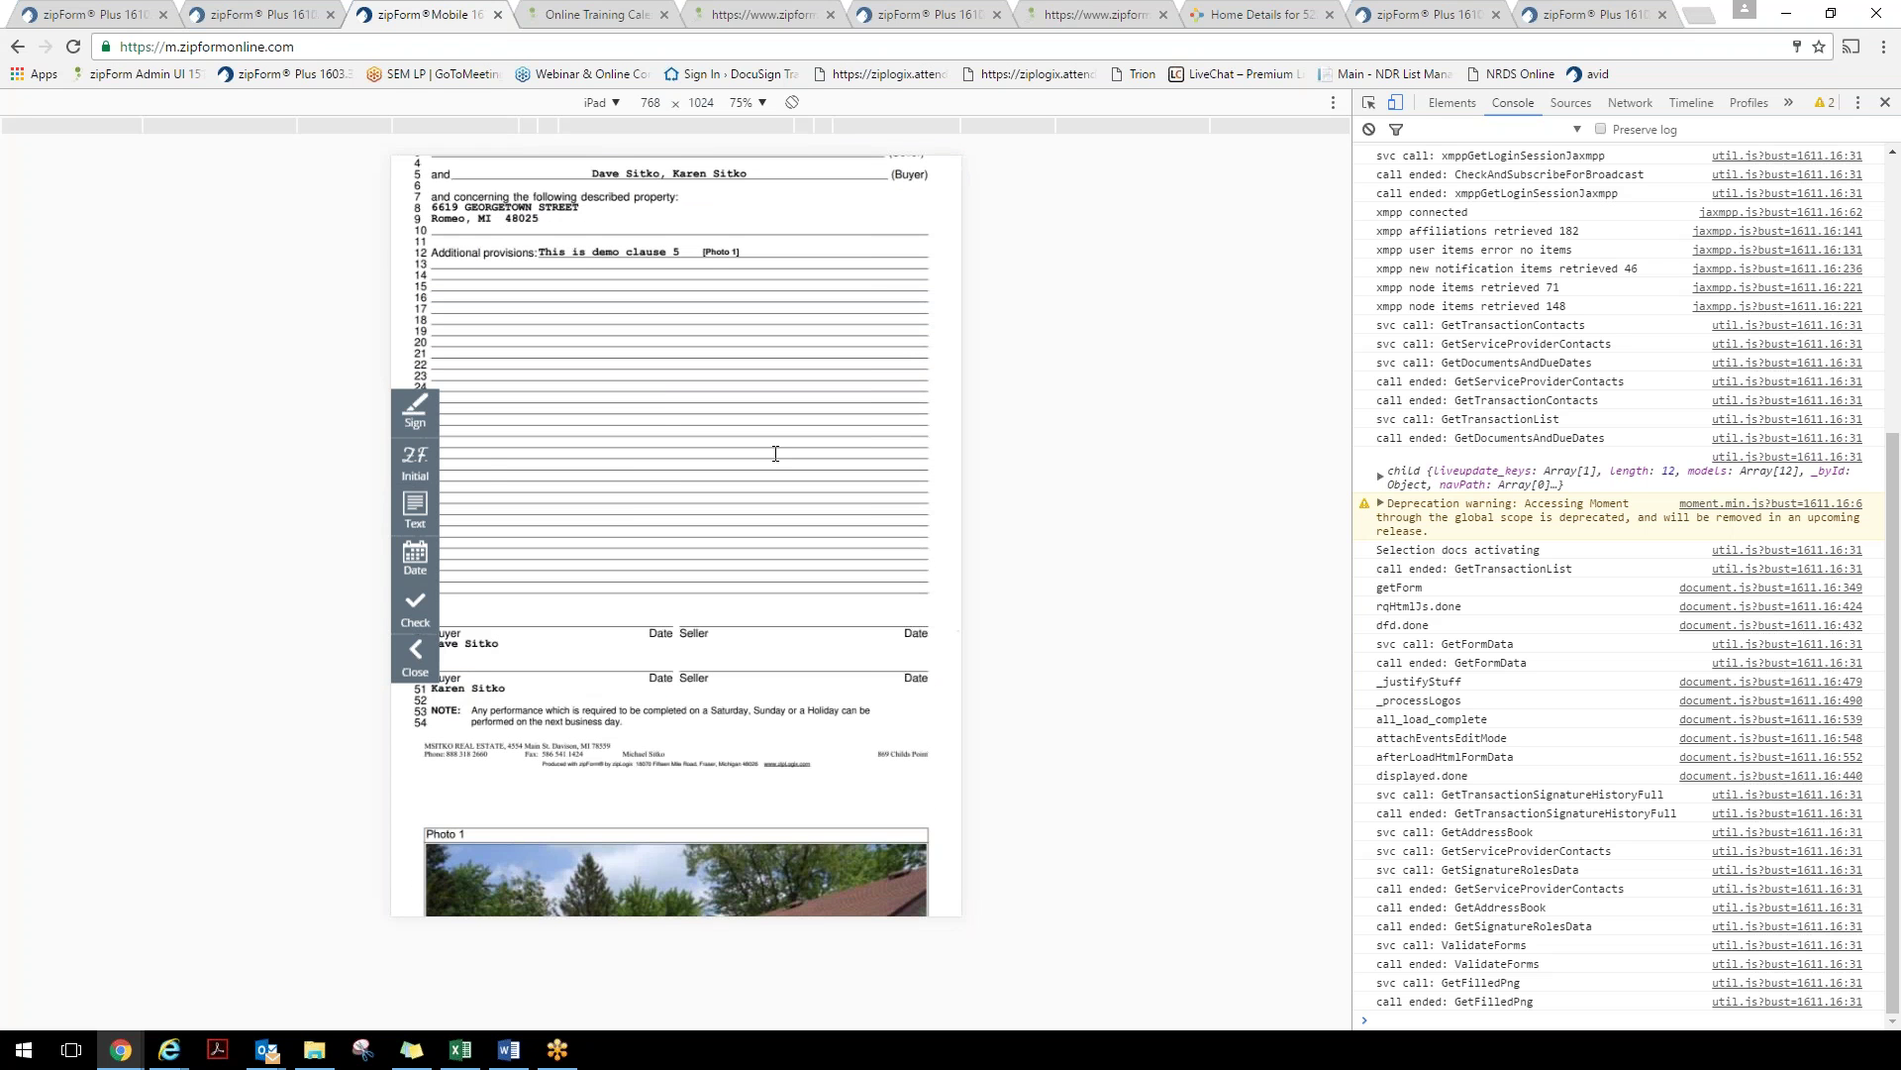
left_click(427, 419)
left_click(512, 411)
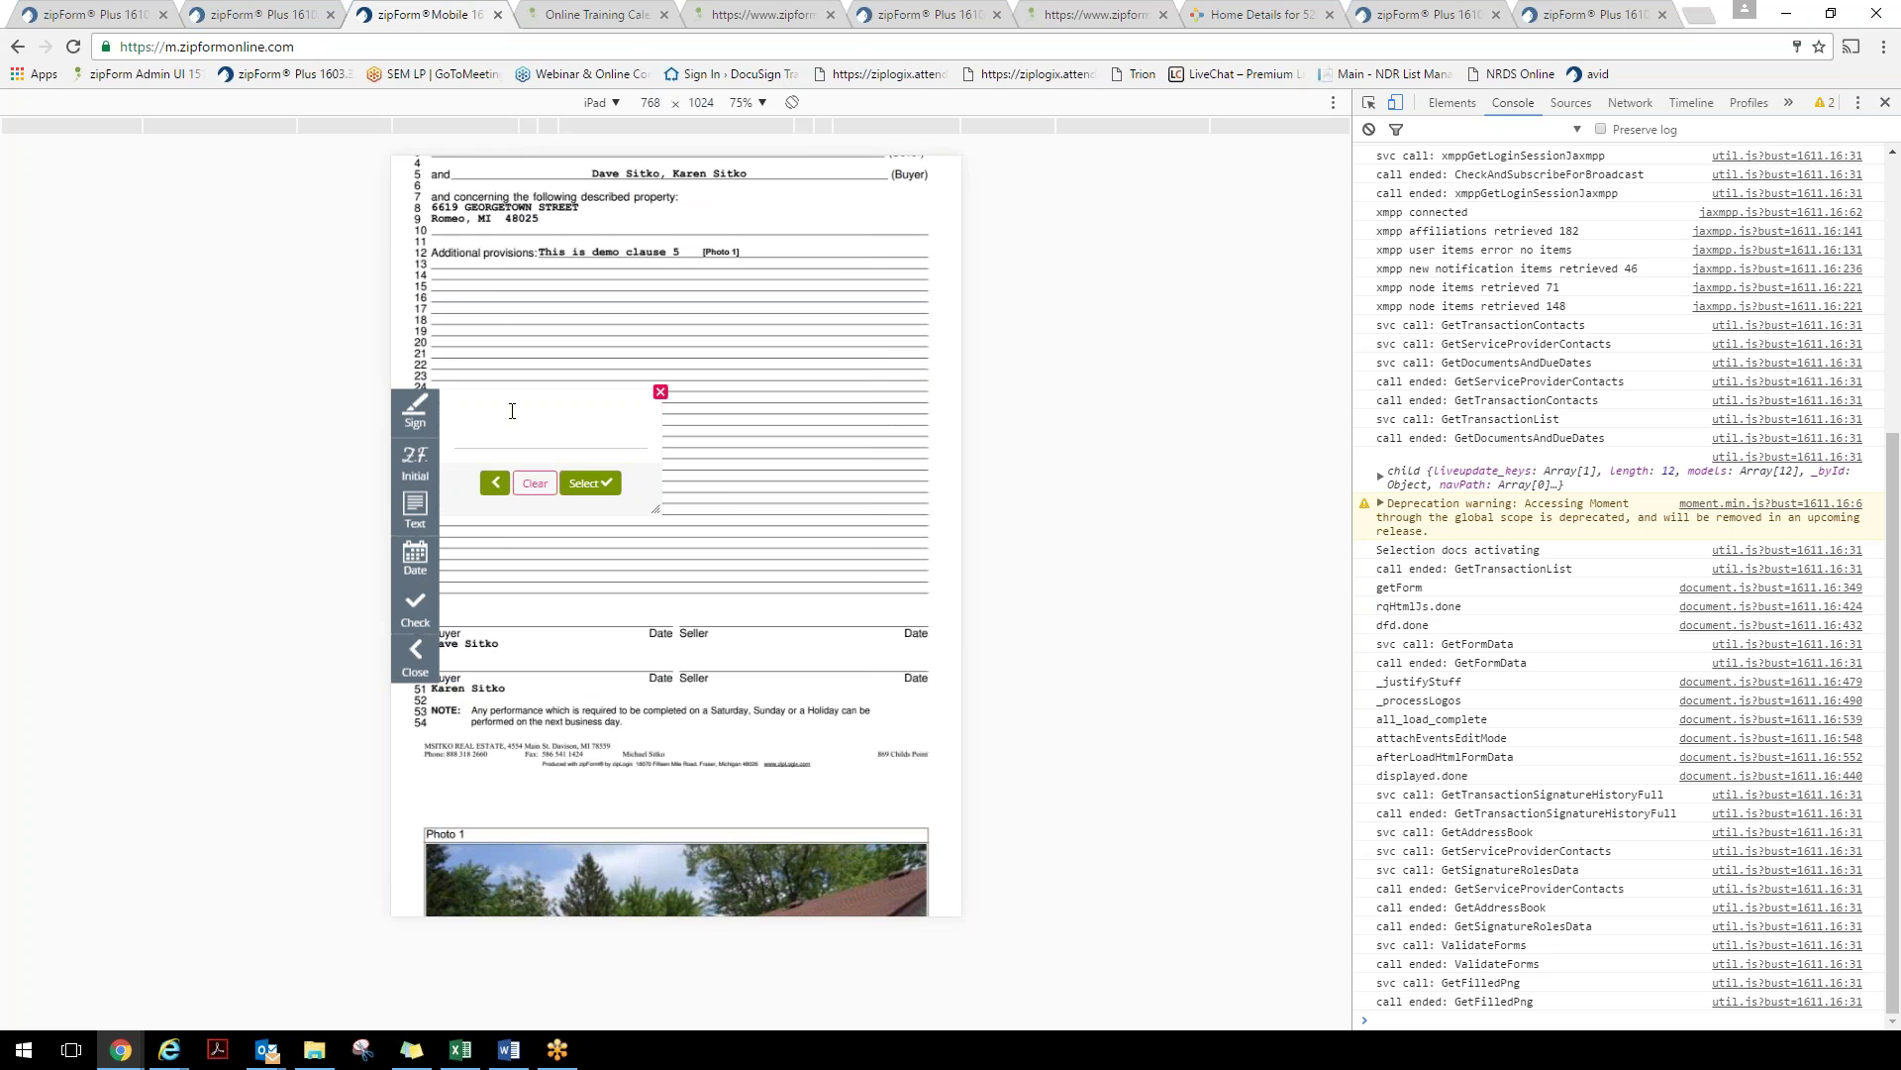
left_click_drag(461, 433, 647, 423)
left_click(597, 487)
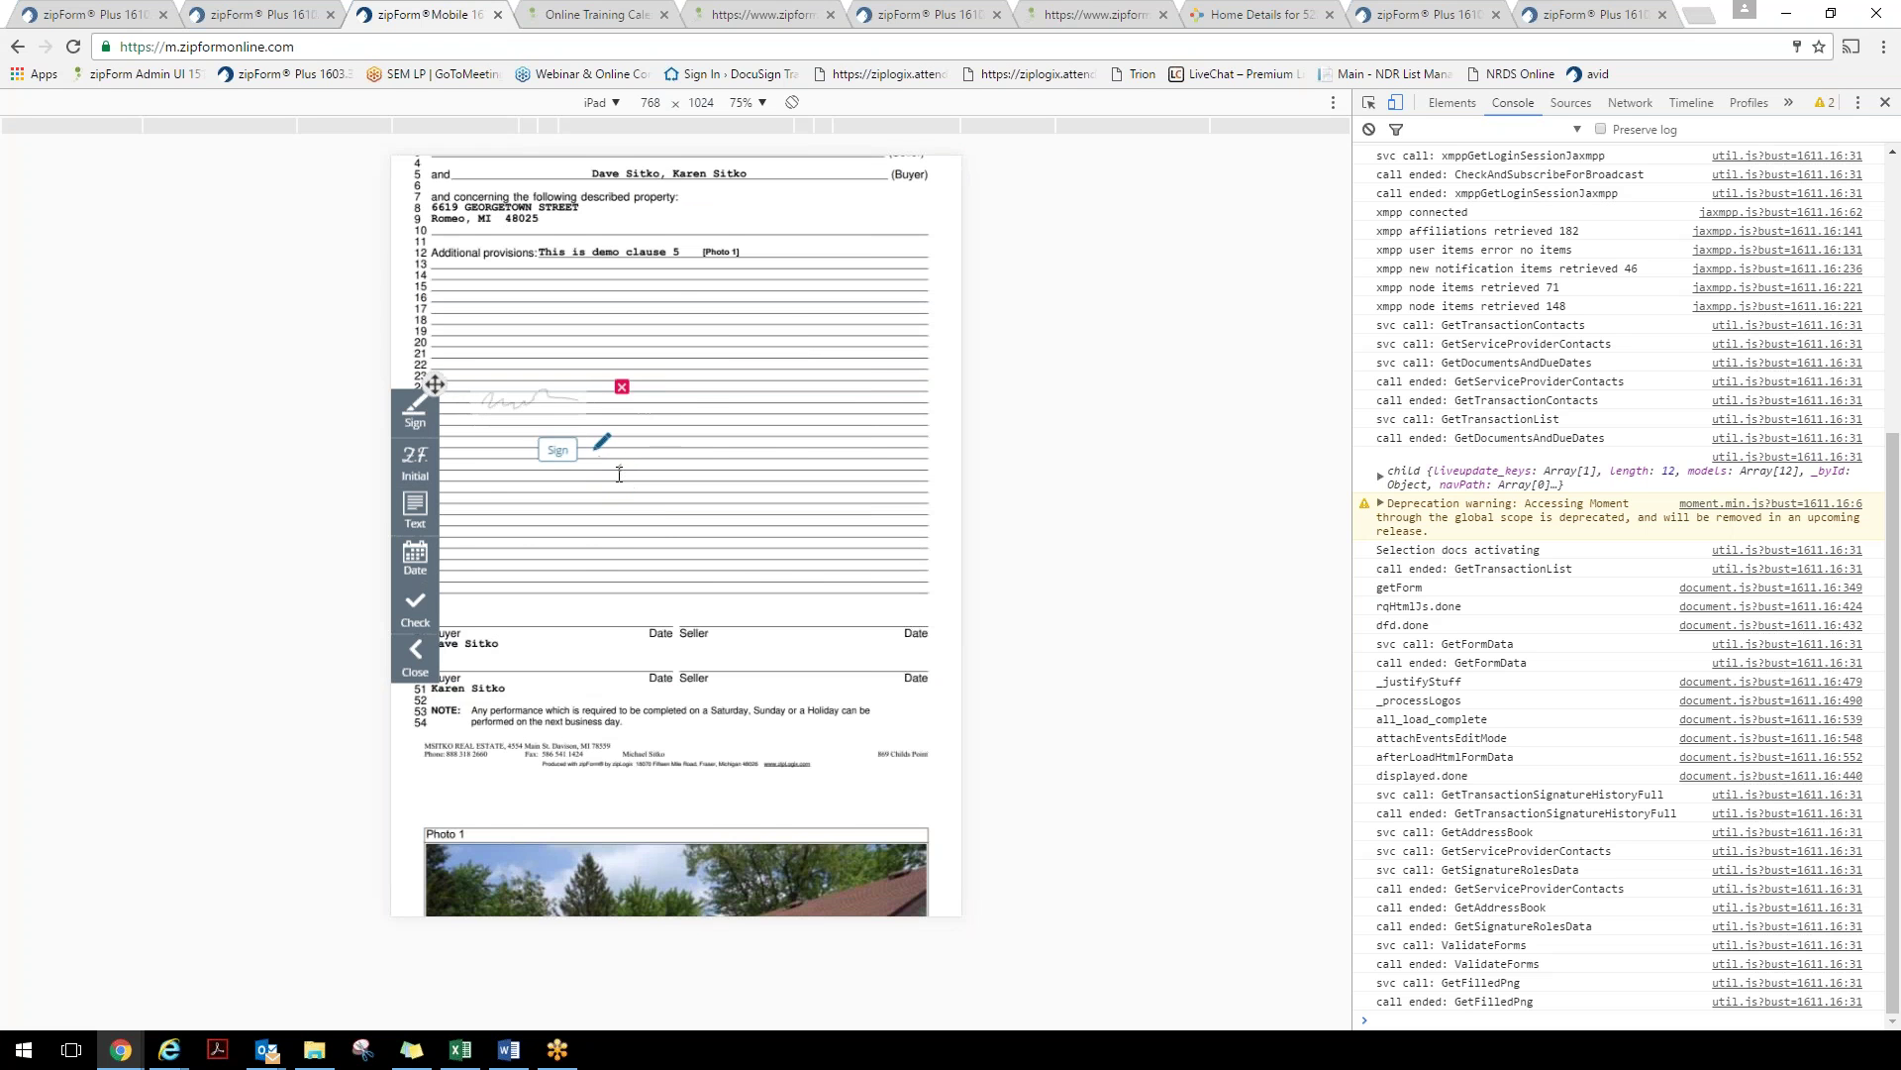
mouse_move(440, 389)
left_mouse_down()
mouse_move(480, 493)
mouse_move(420, 594)
left_mouse_up()
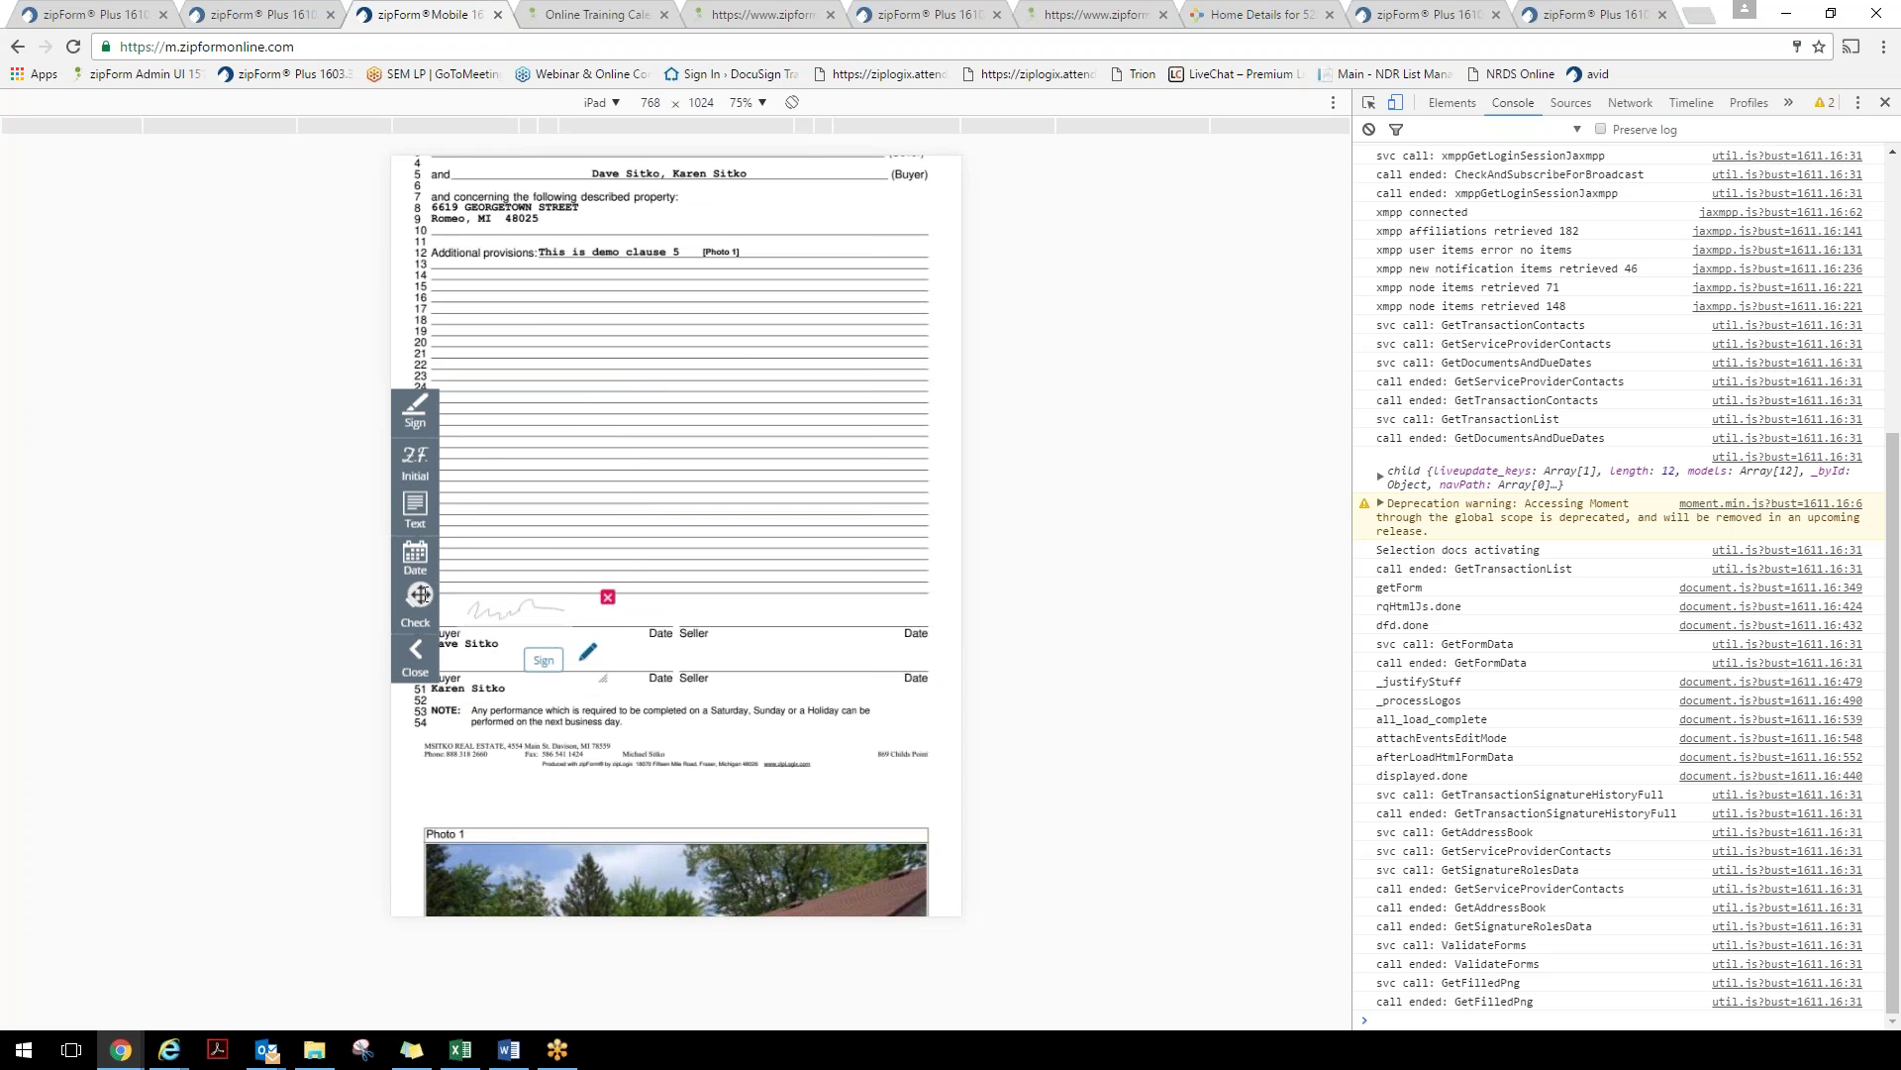
Add a date field and fit it beside the buyer's Date label
left_click(415, 557)
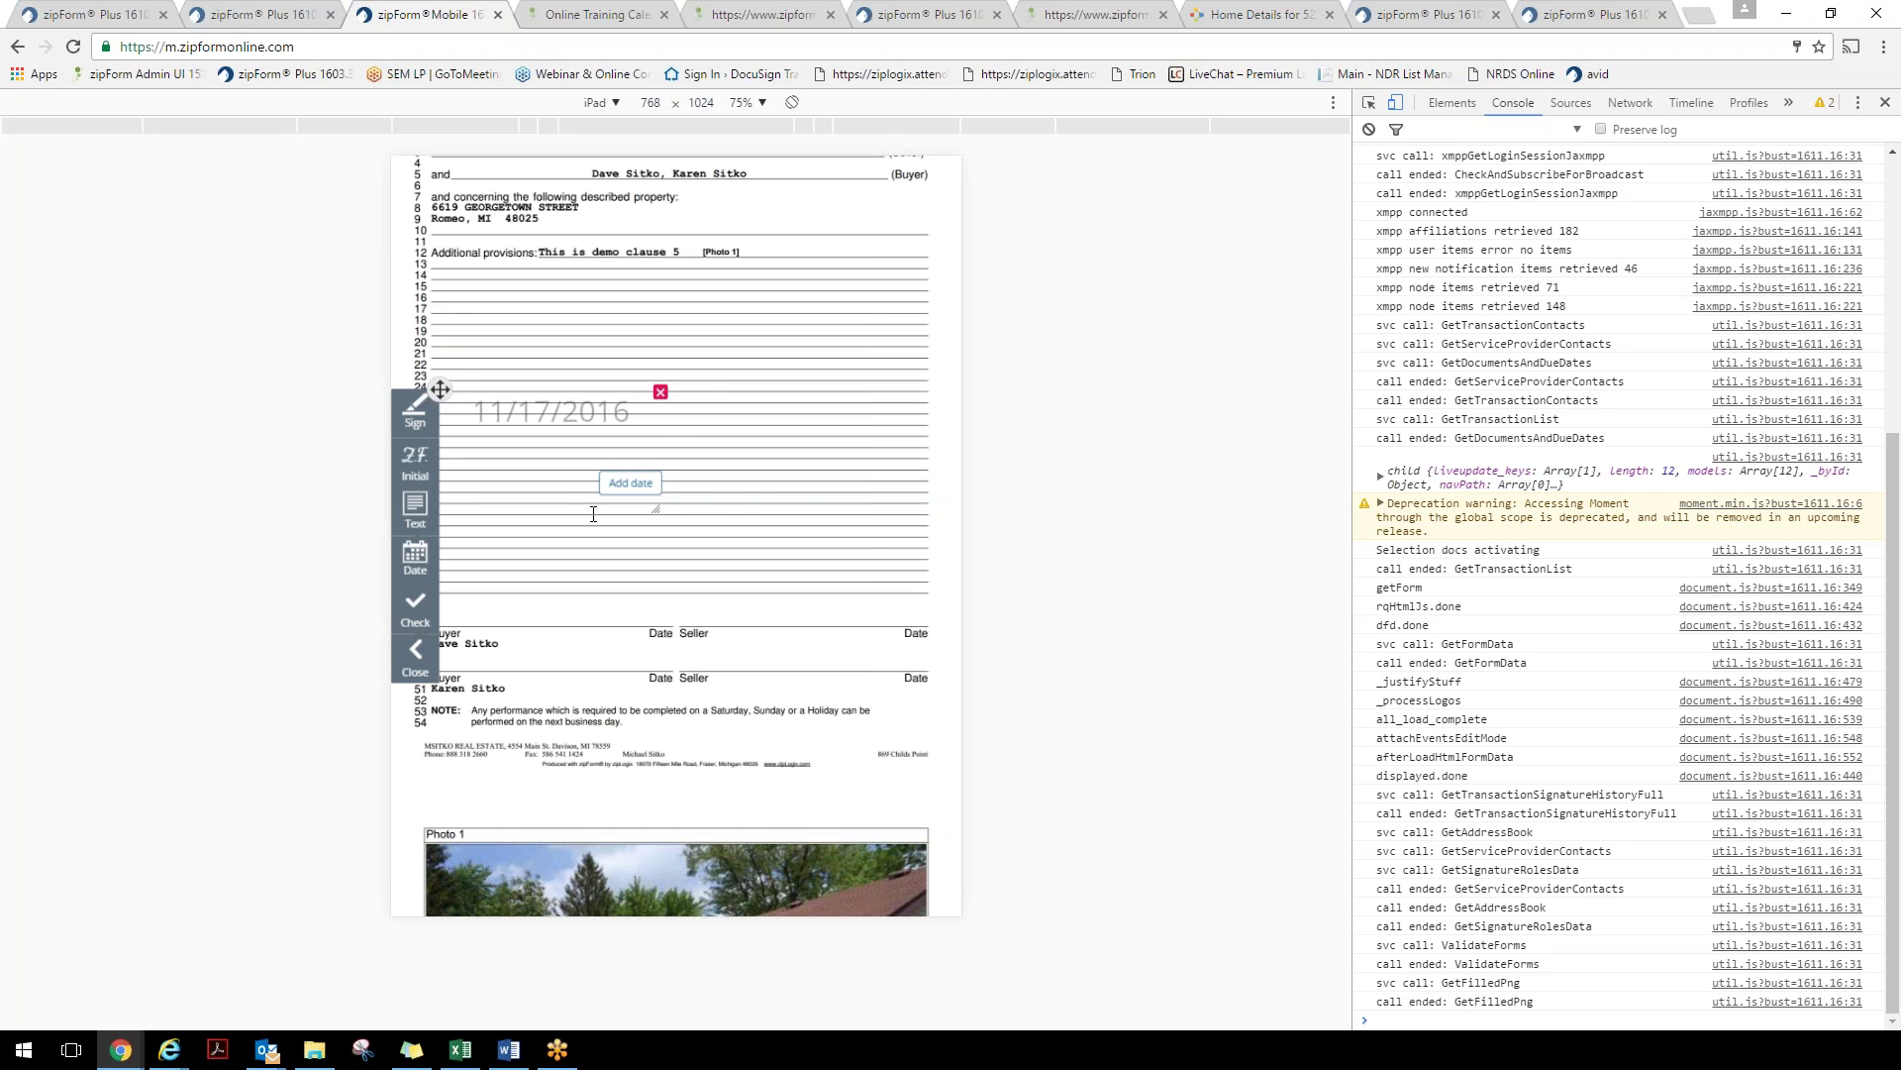
left_click_drag(440, 389, 599, 542)
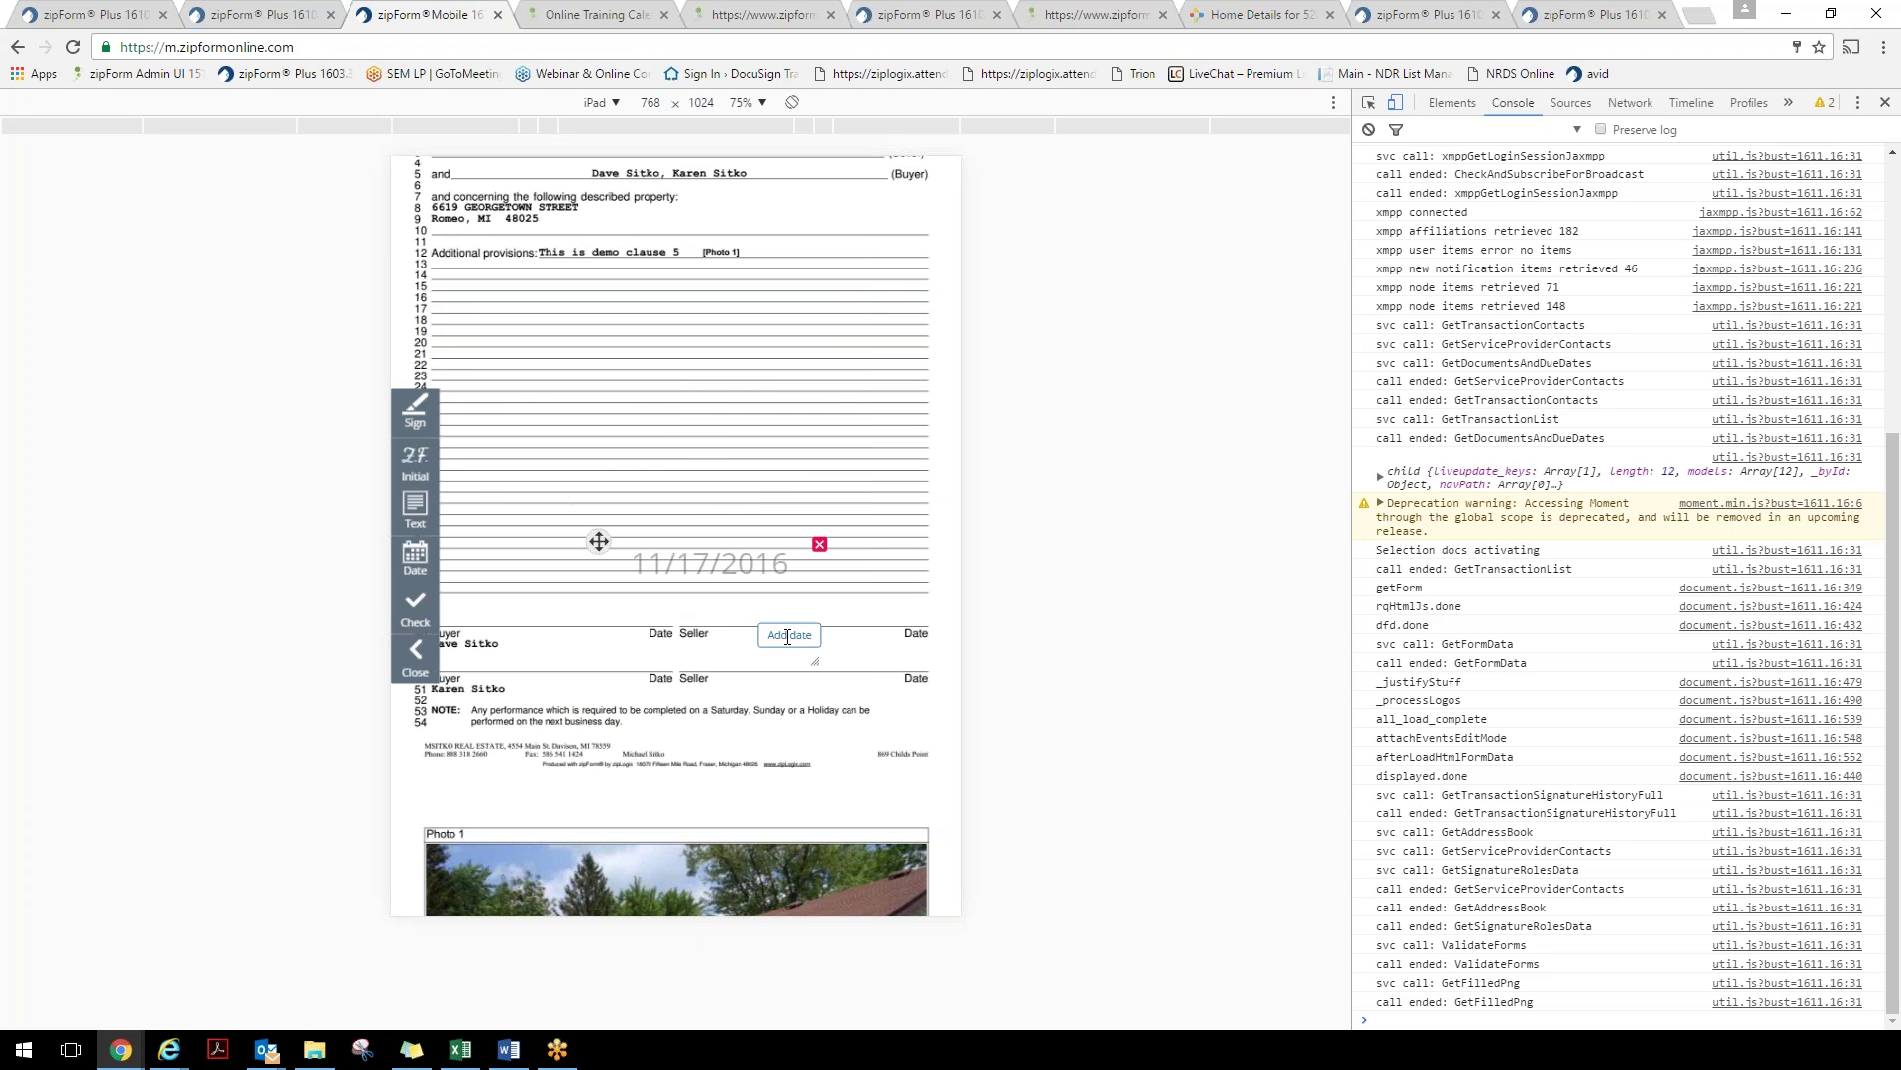
scroll(790, 642, "down", 1)
left_click_drag(814, 644, 788, 603)
left_click_drag(617, 525, 551, 587)
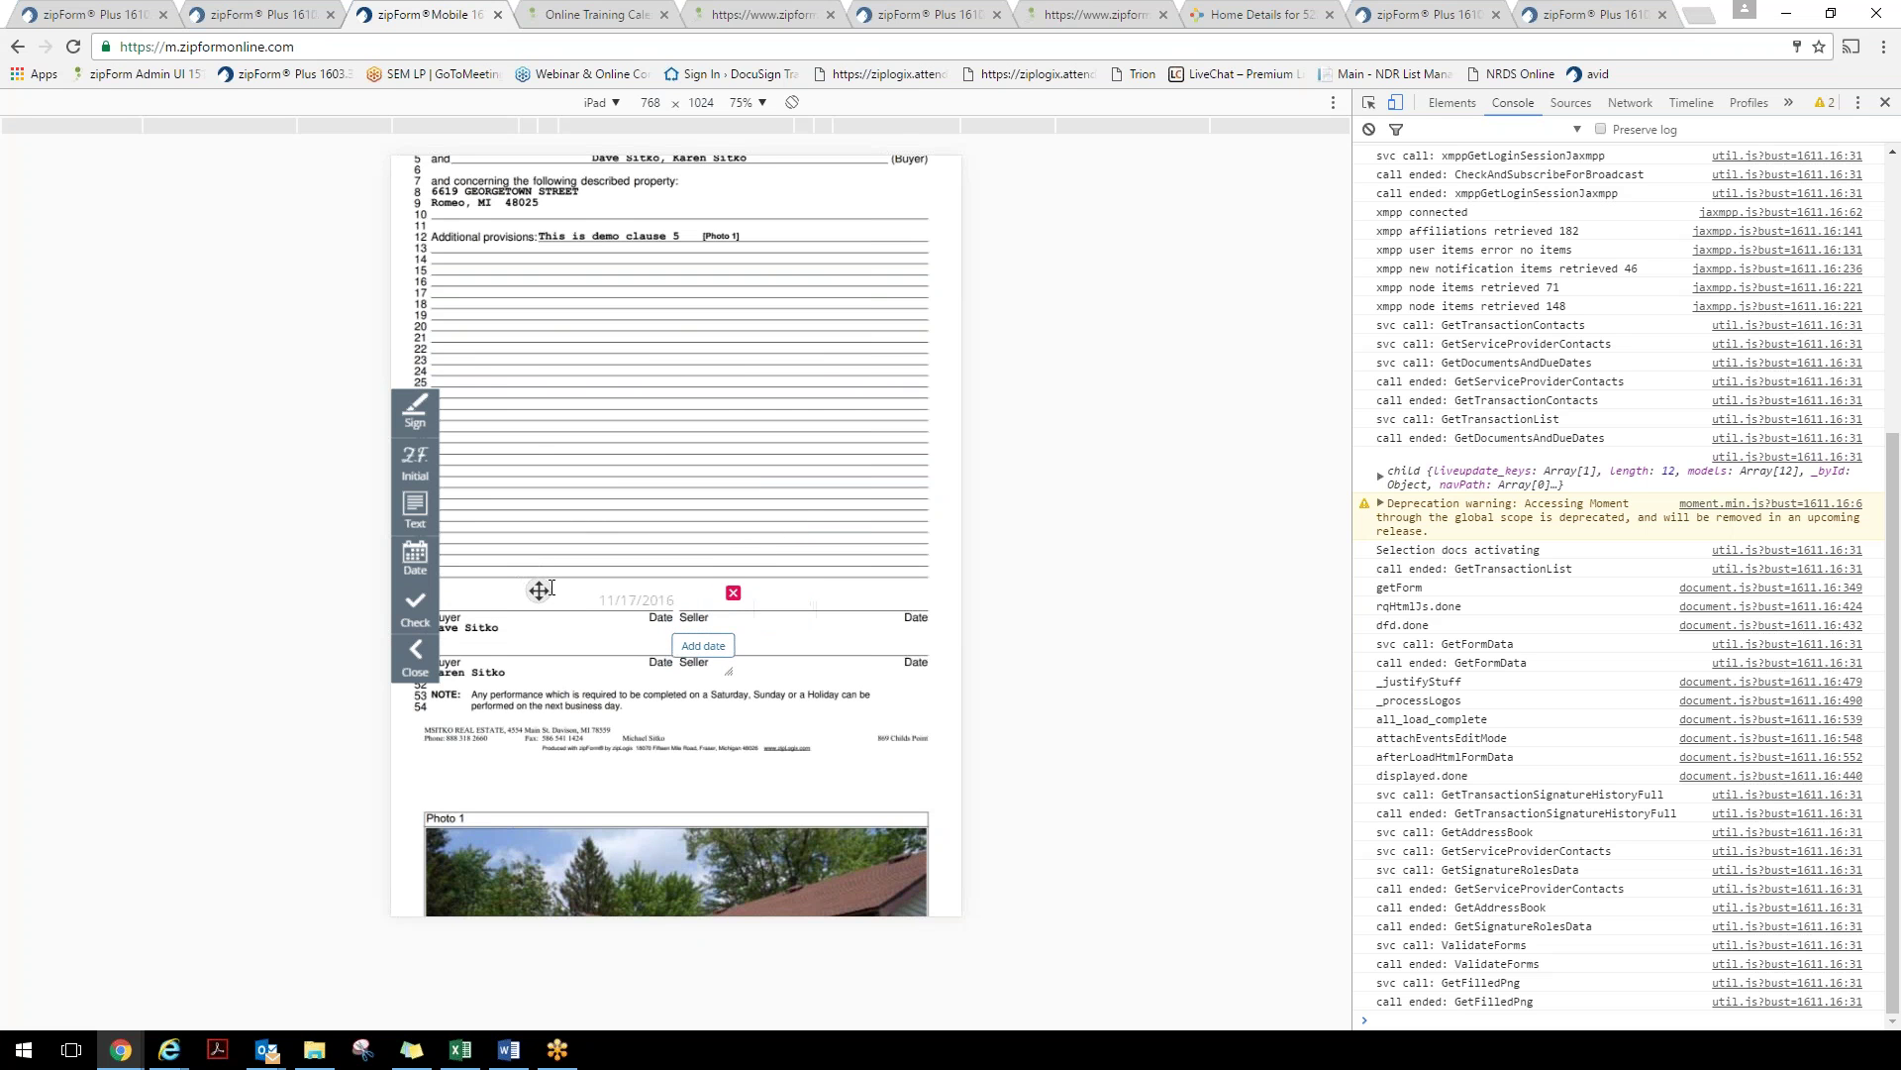
scroll(843, 510, "up", 3)
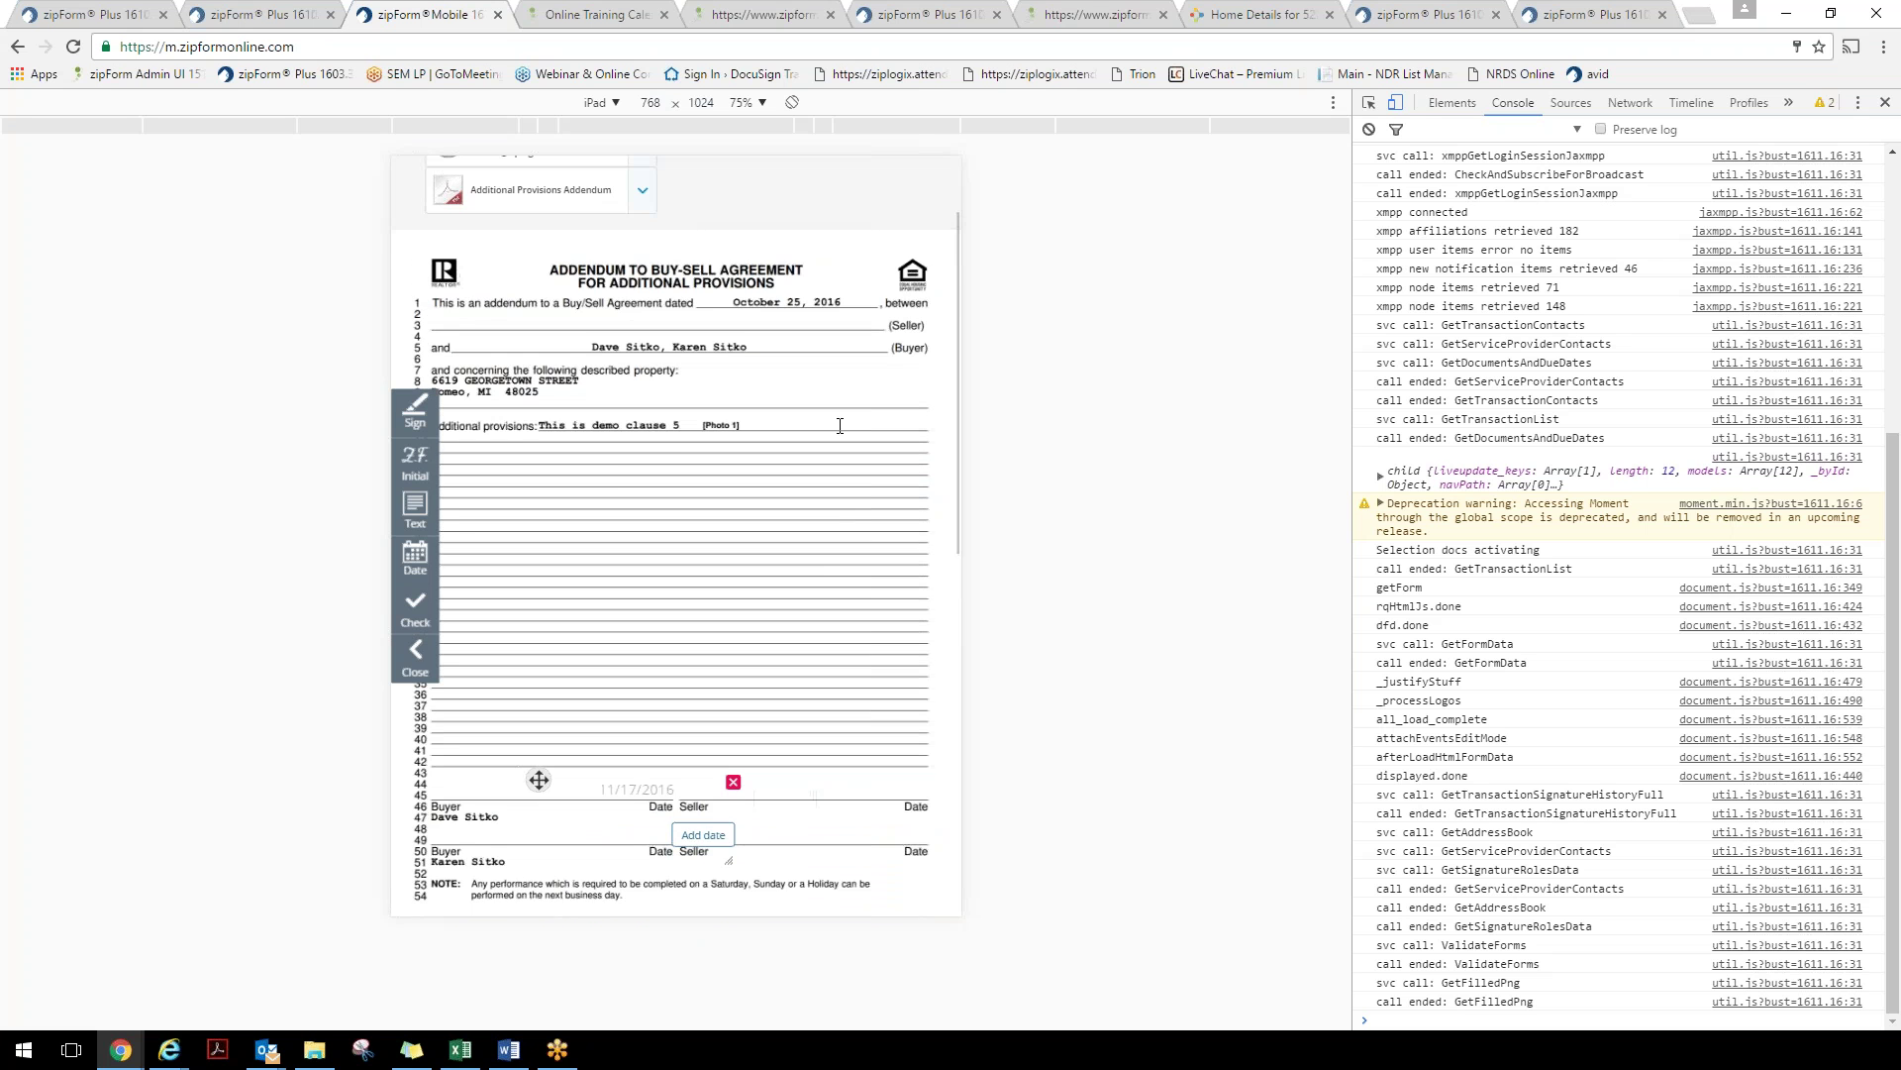
scroll(839, 426, "up", 2)
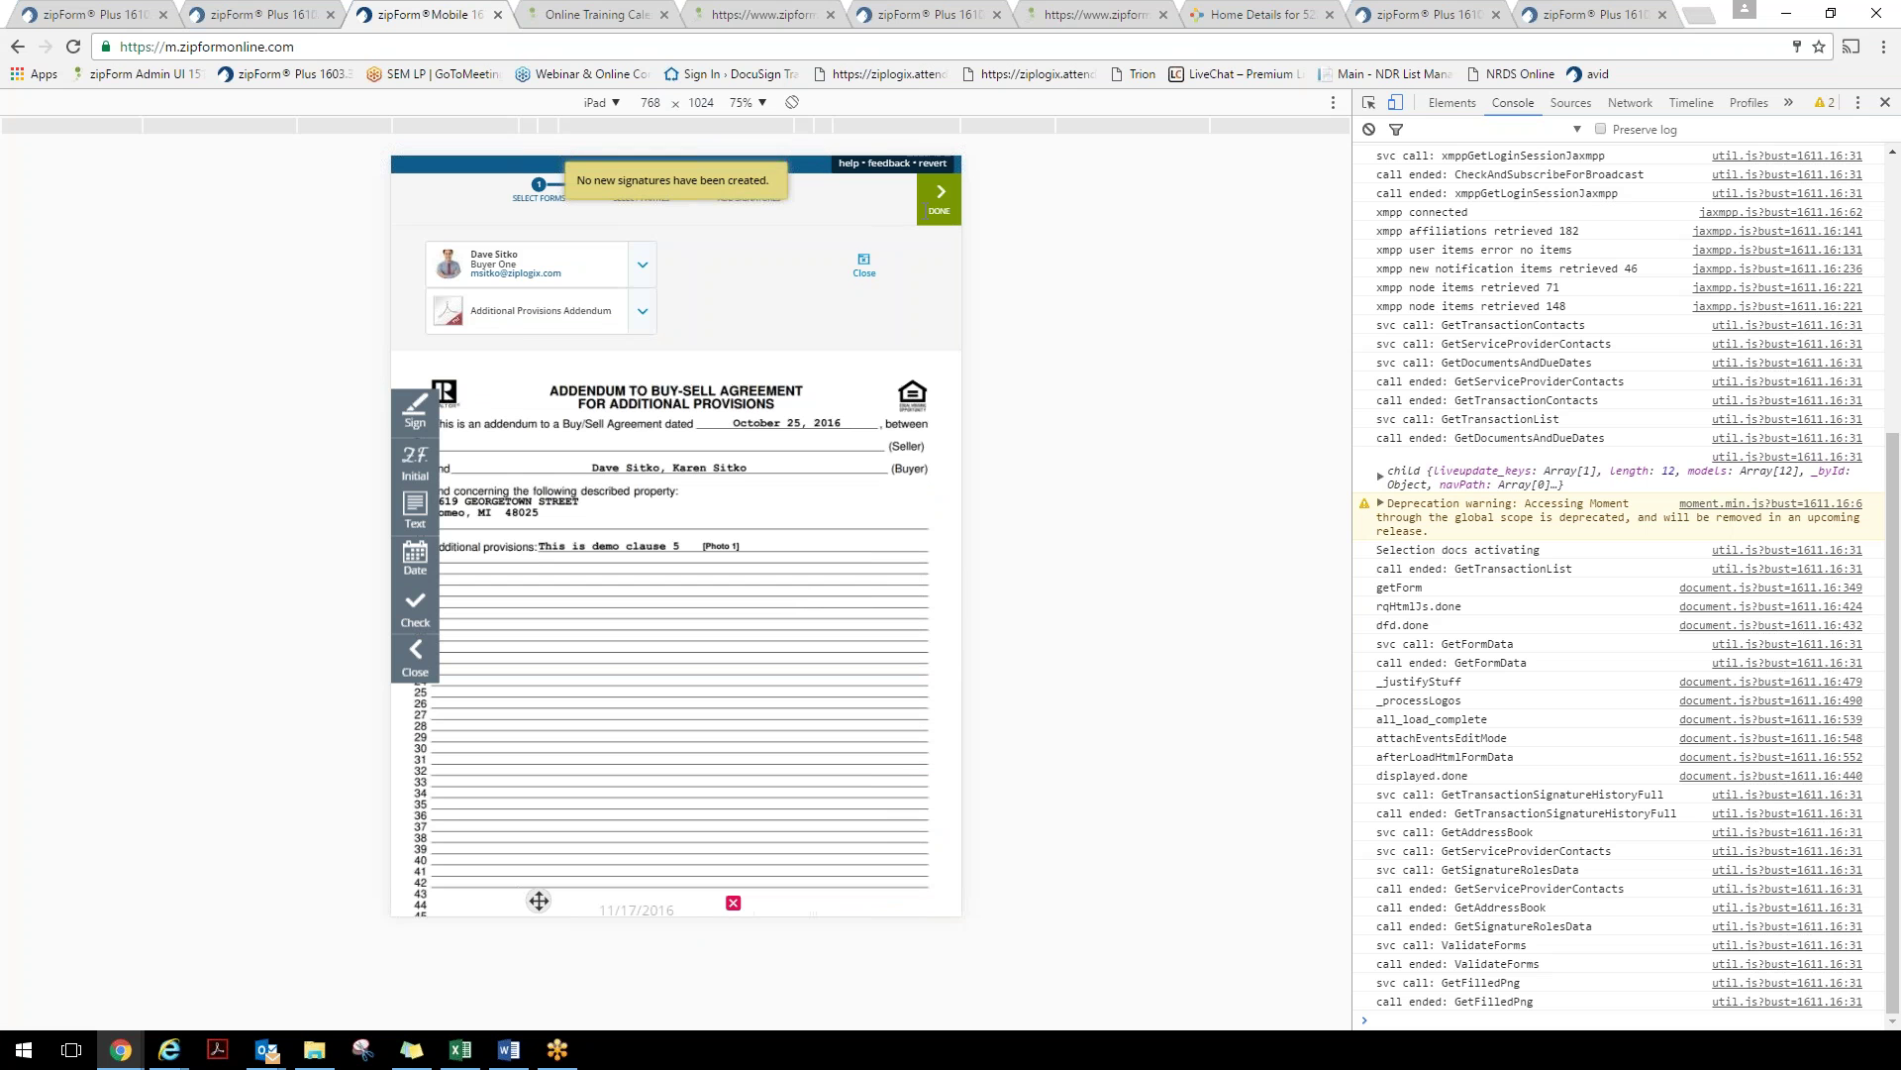
scroll(676, 535, "down", 4)
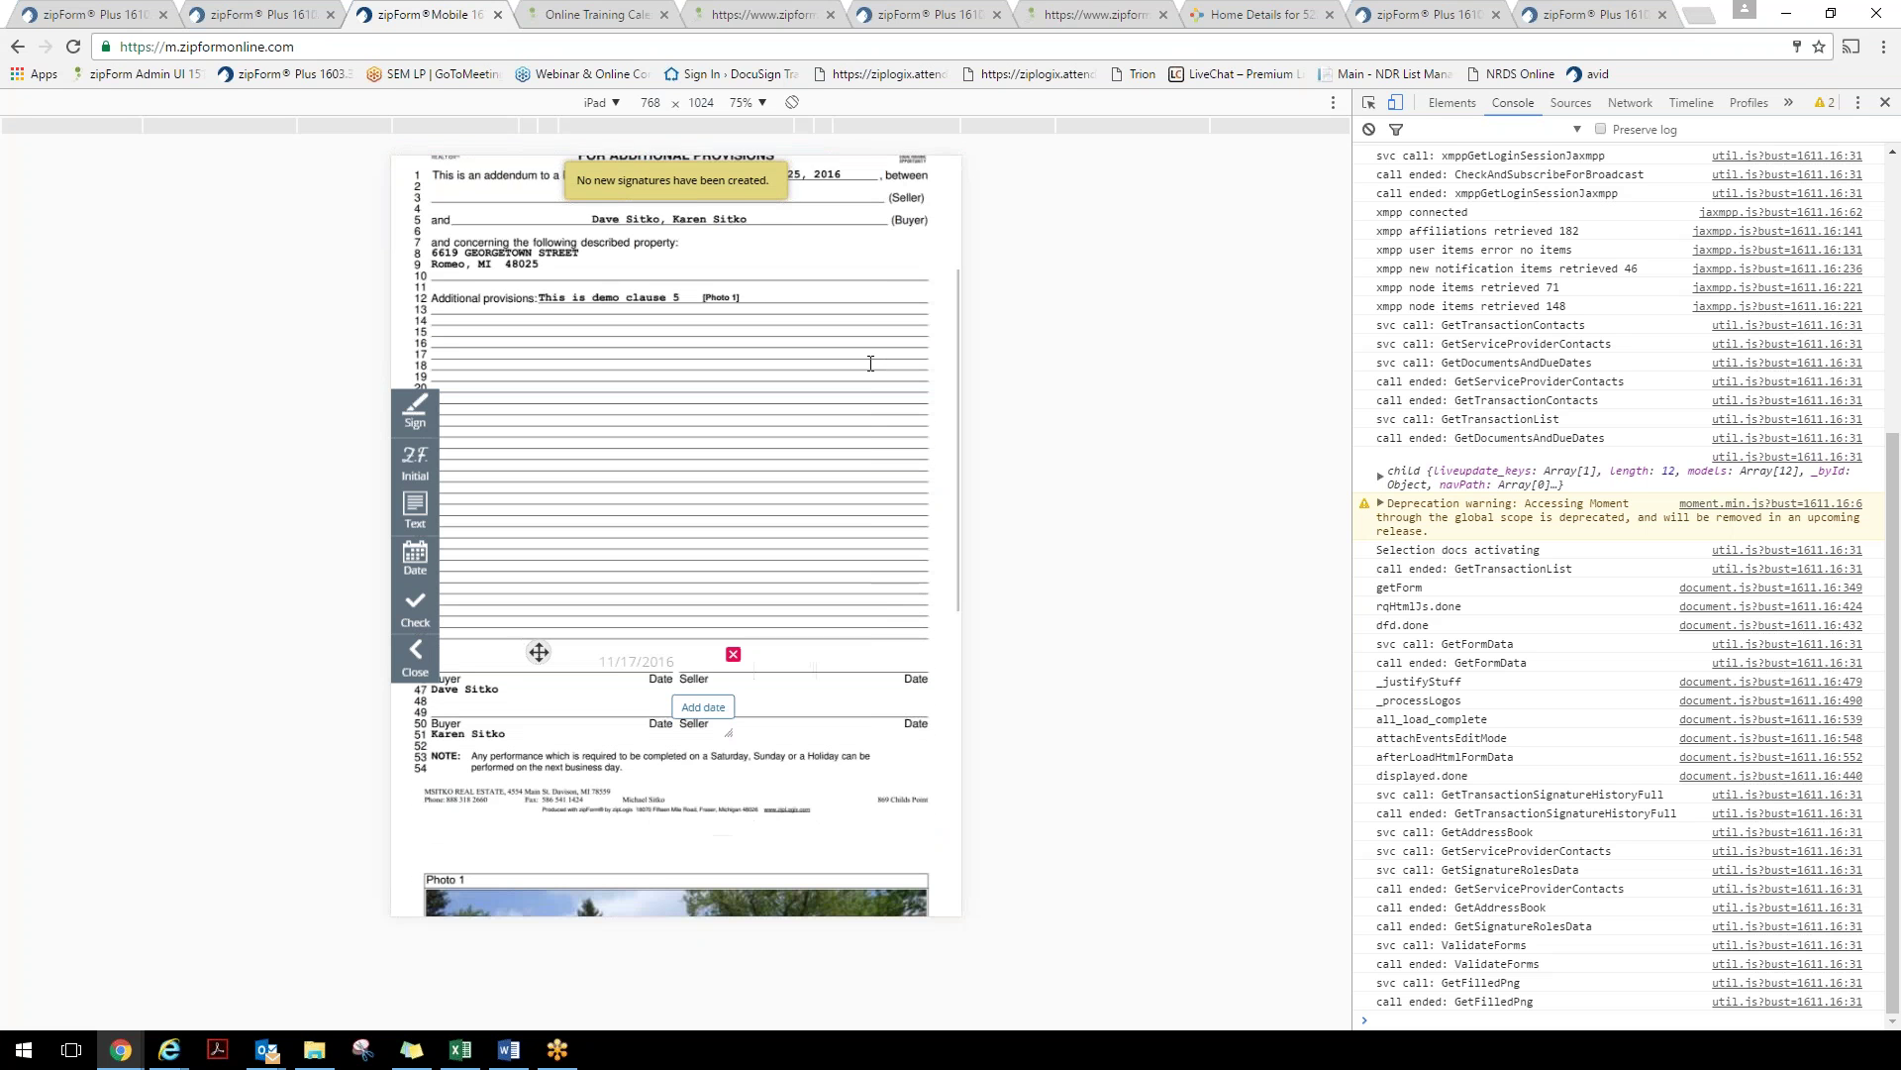
Apply another signature near line 46 and finish signing the addendum
left_click(415, 411)
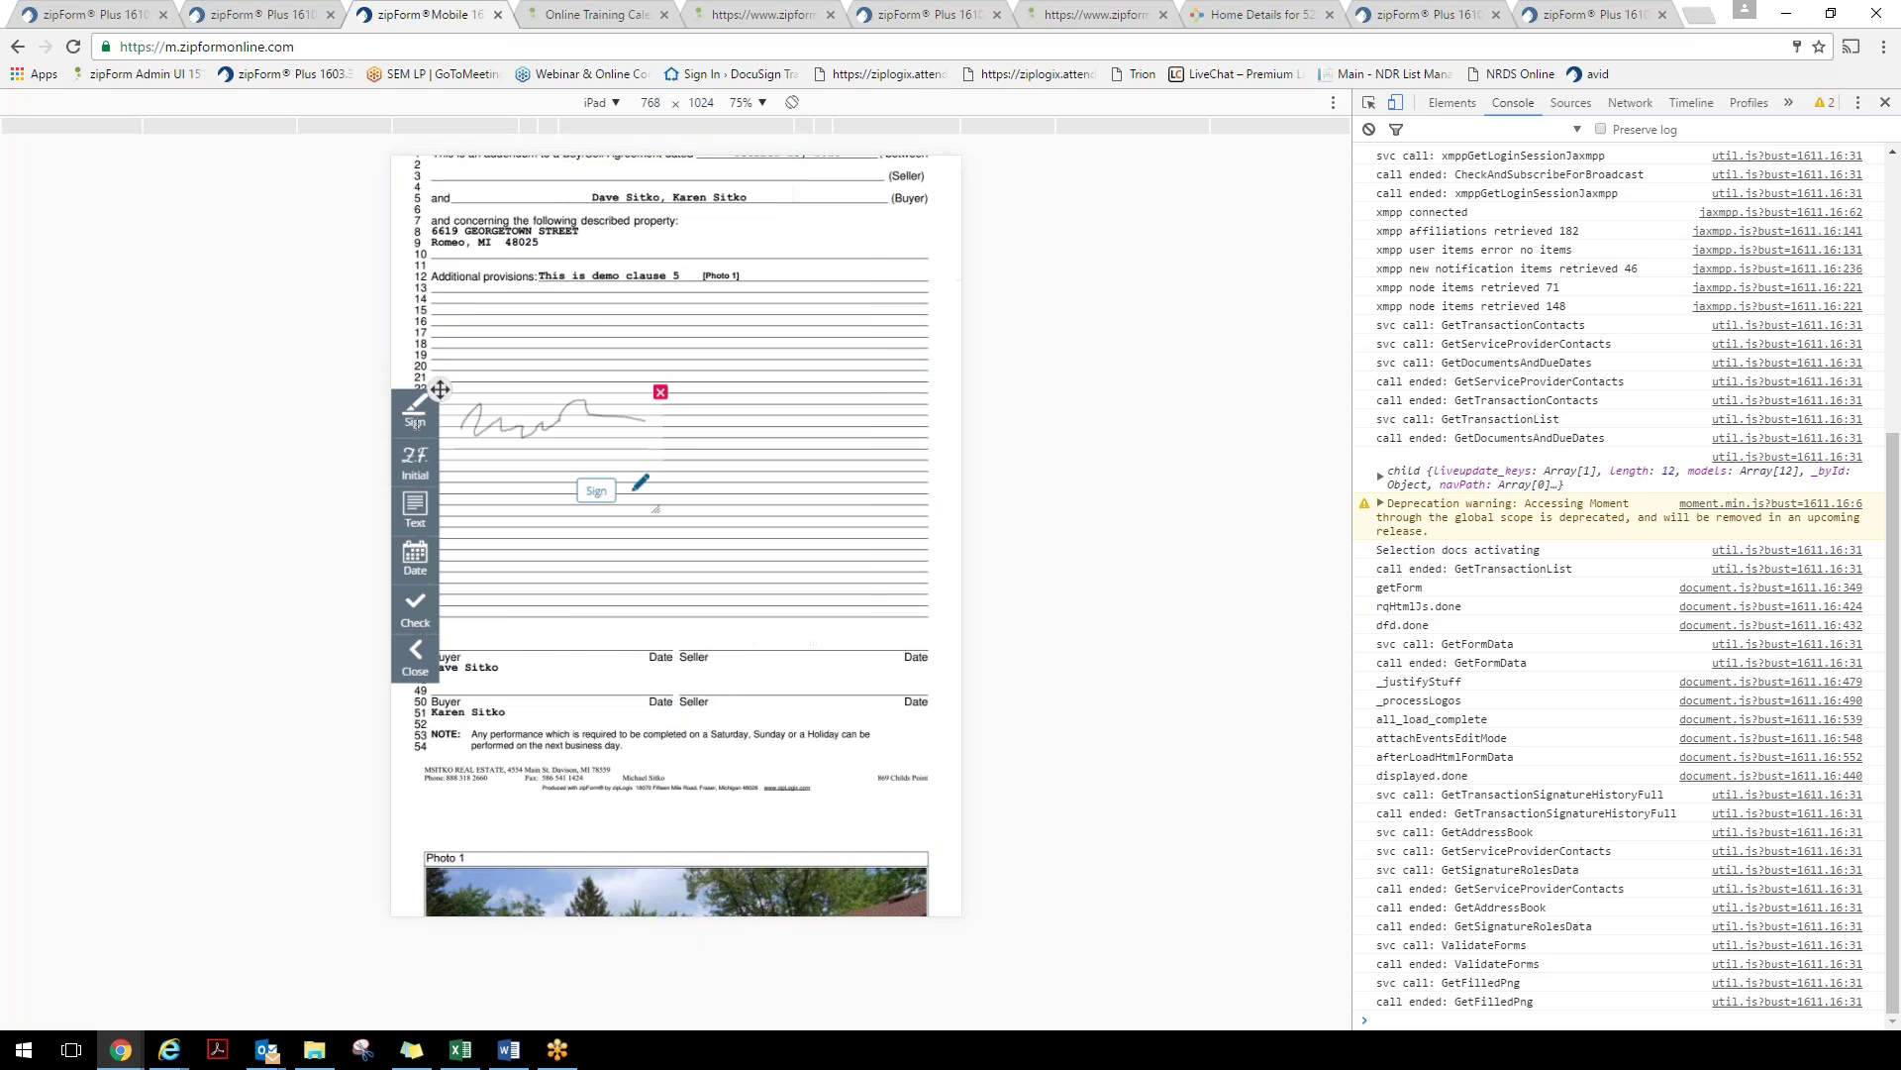
scroll(440, 389, "up", 2)
left_click_drag(438, 515, 400, 741)
left_click(567, 846)
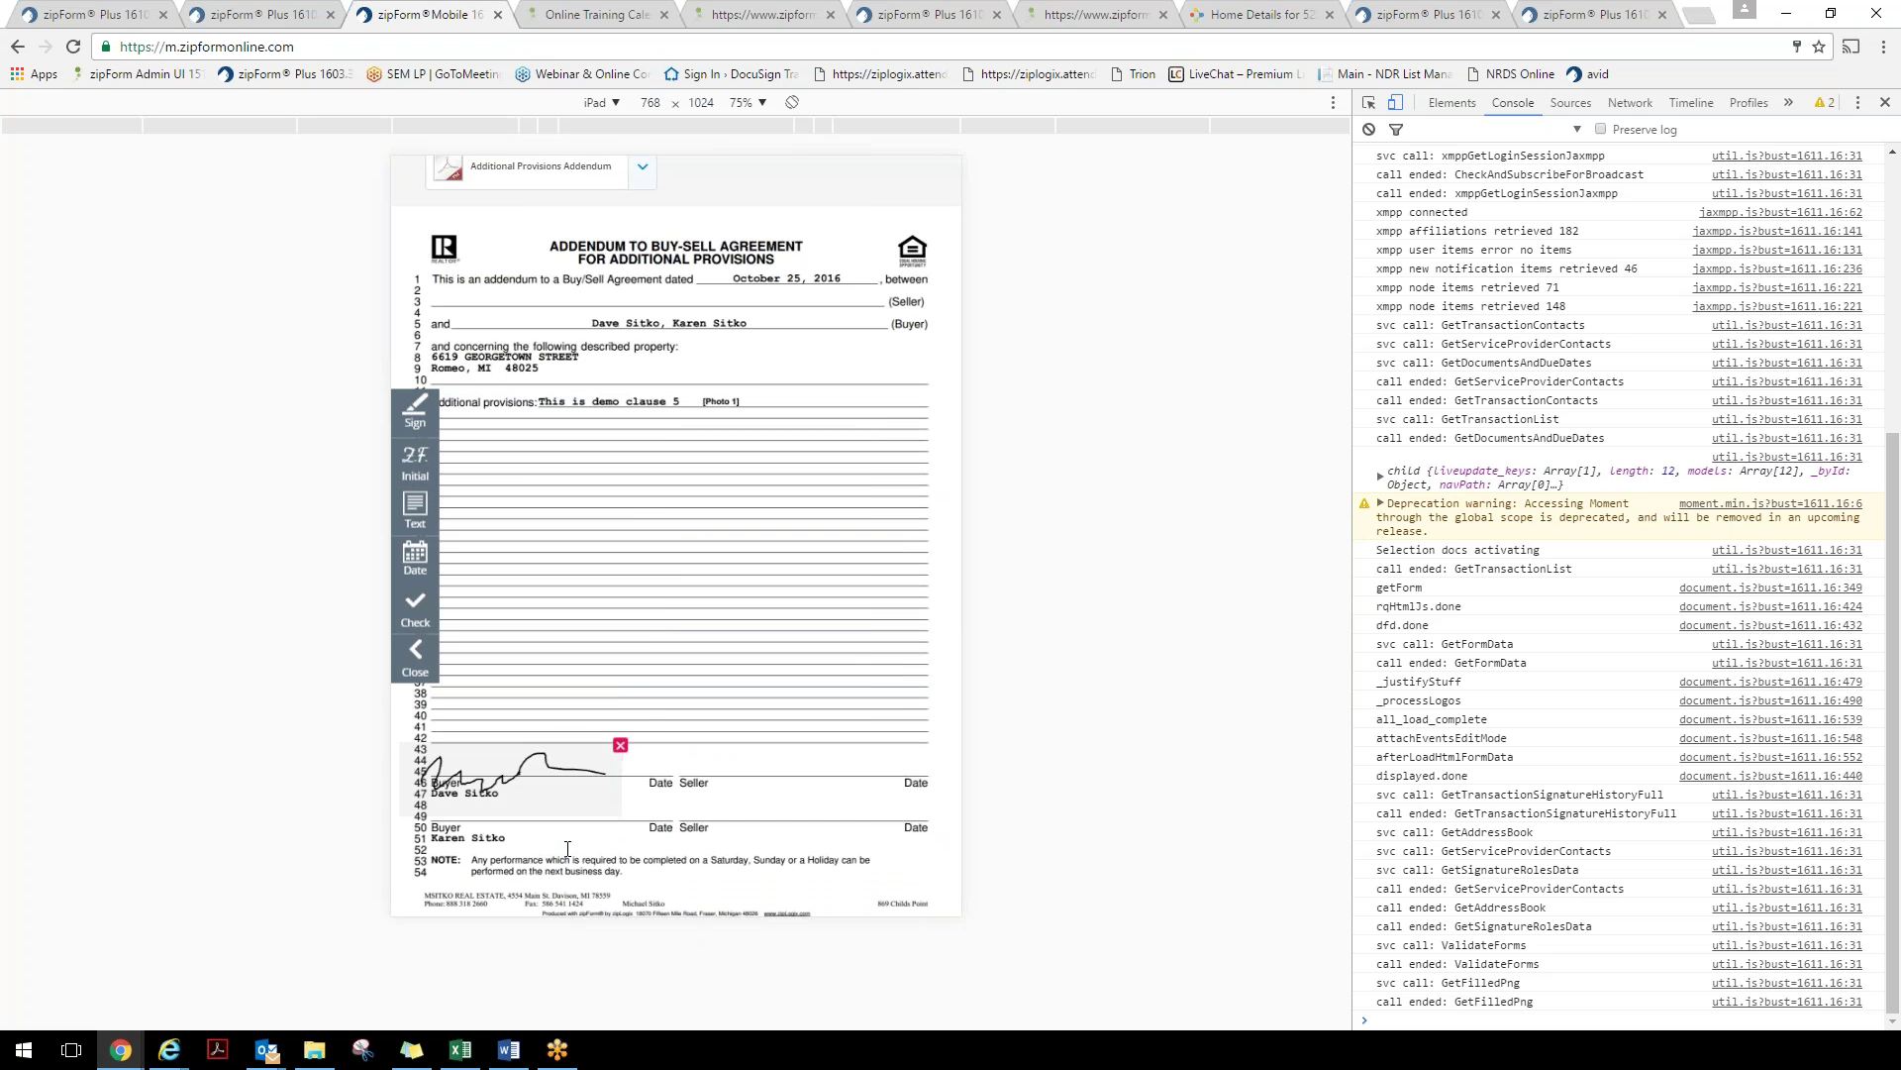
scroll(566, 847, "up", 2)
left_click(941, 206)
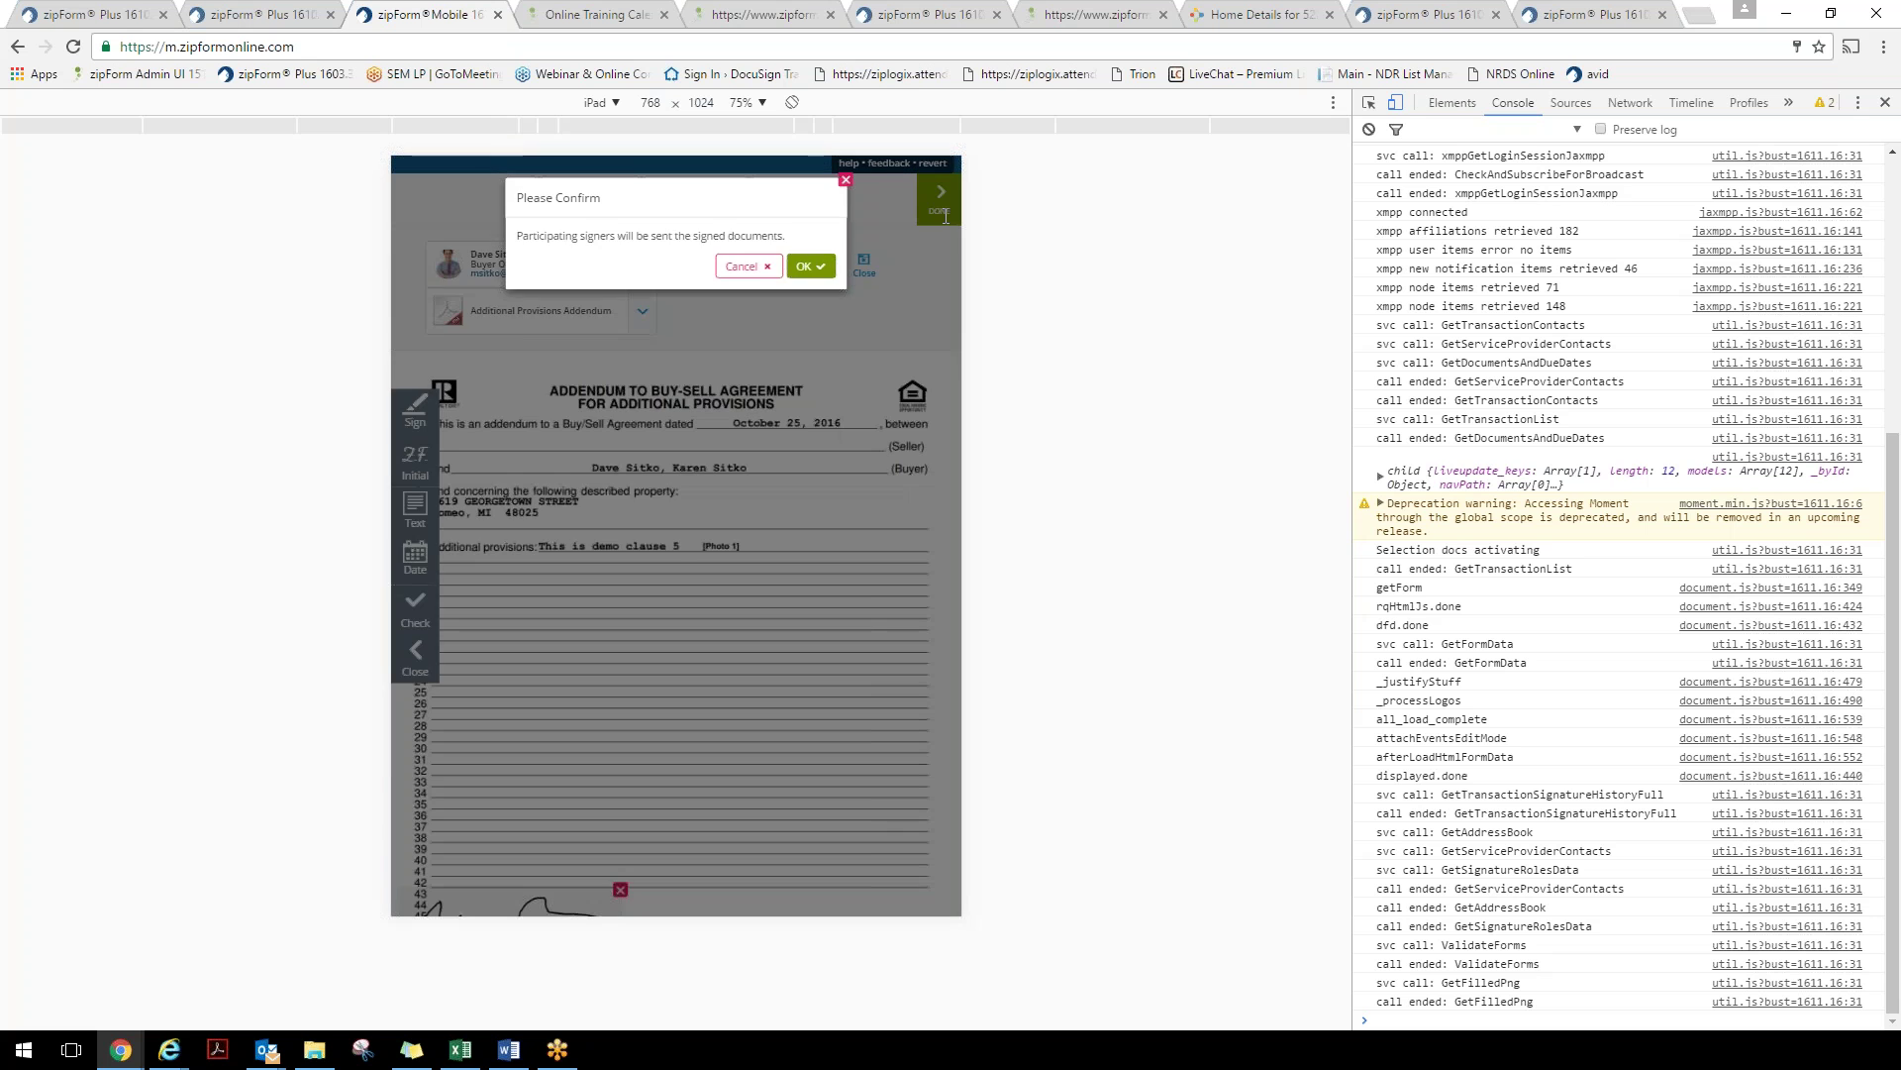
Confirm the Please Confirm prompt, then bring up the Email Send form for the signed Additional Provisions Addendum
left_click(811, 266)
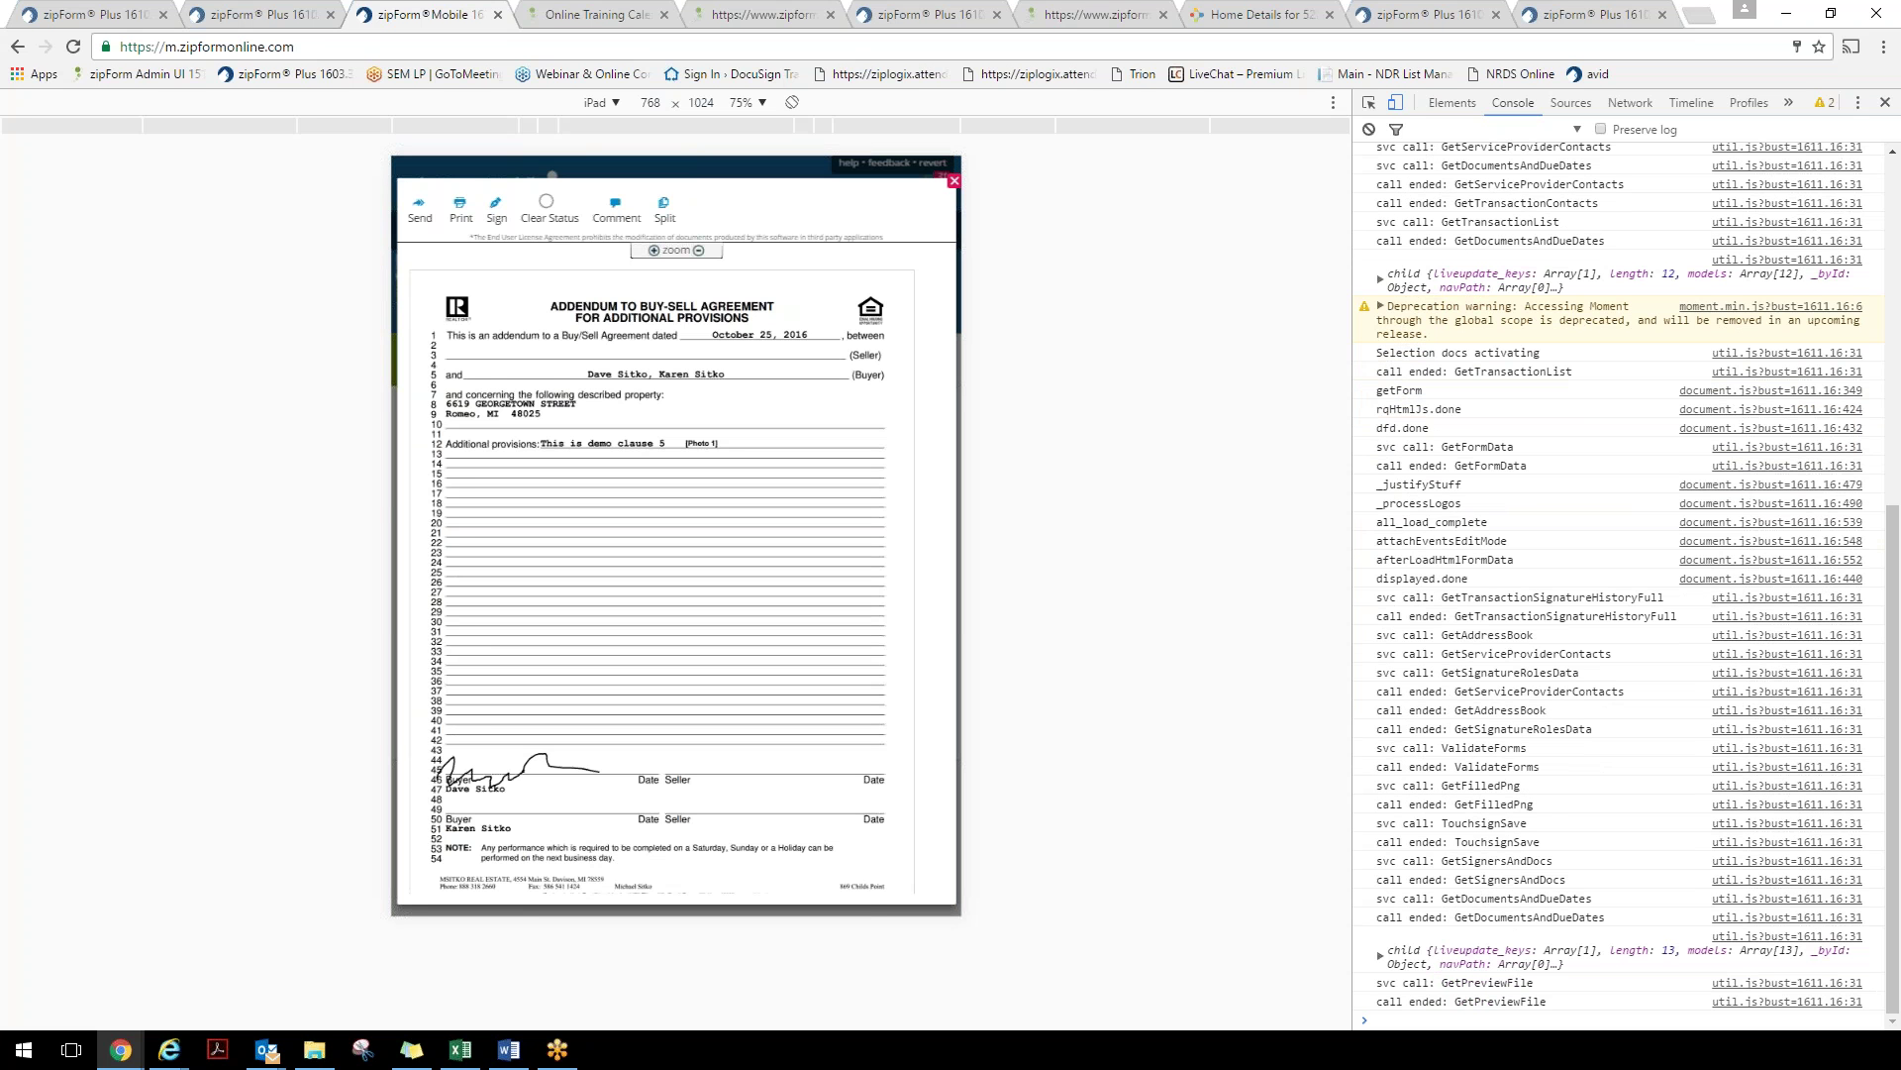
left_click(424, 226)
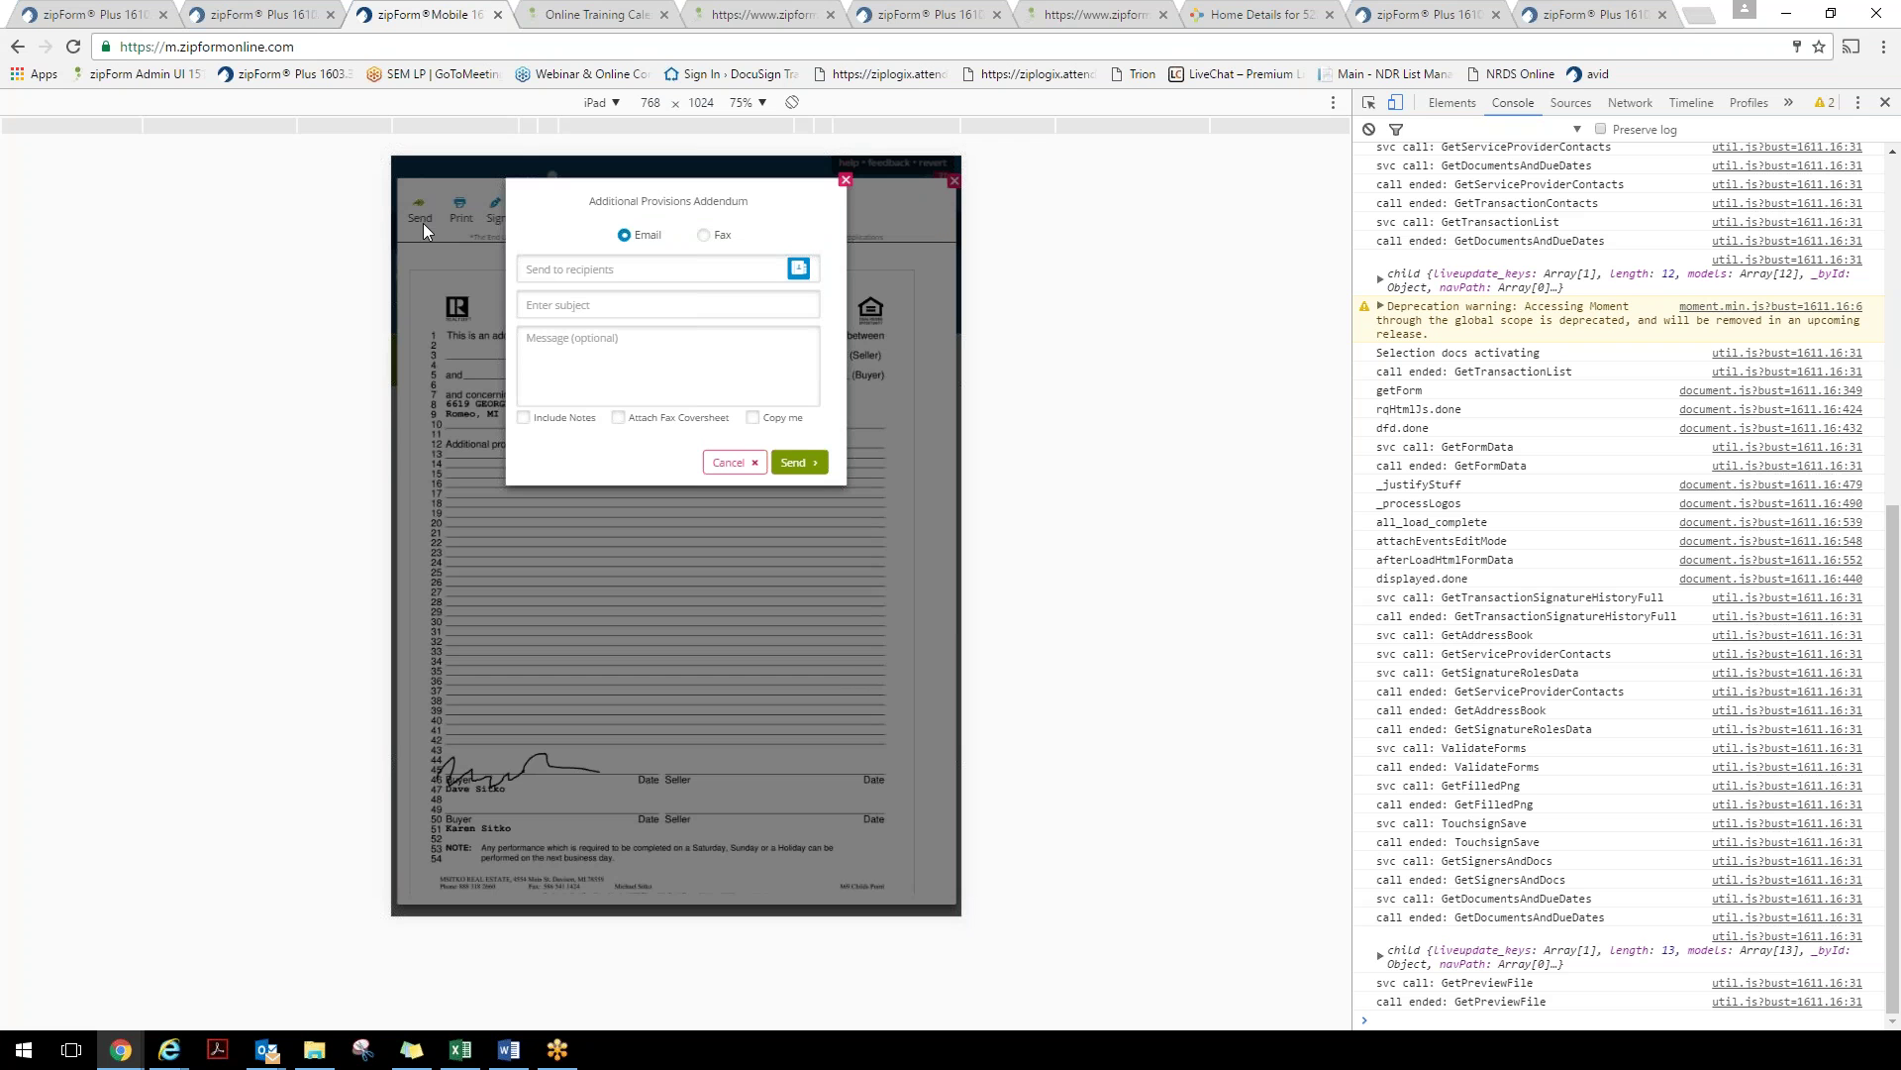
Dismiss the Additional Provisions Addendum Send dialog without emailing anyone
left_click(847, 182)
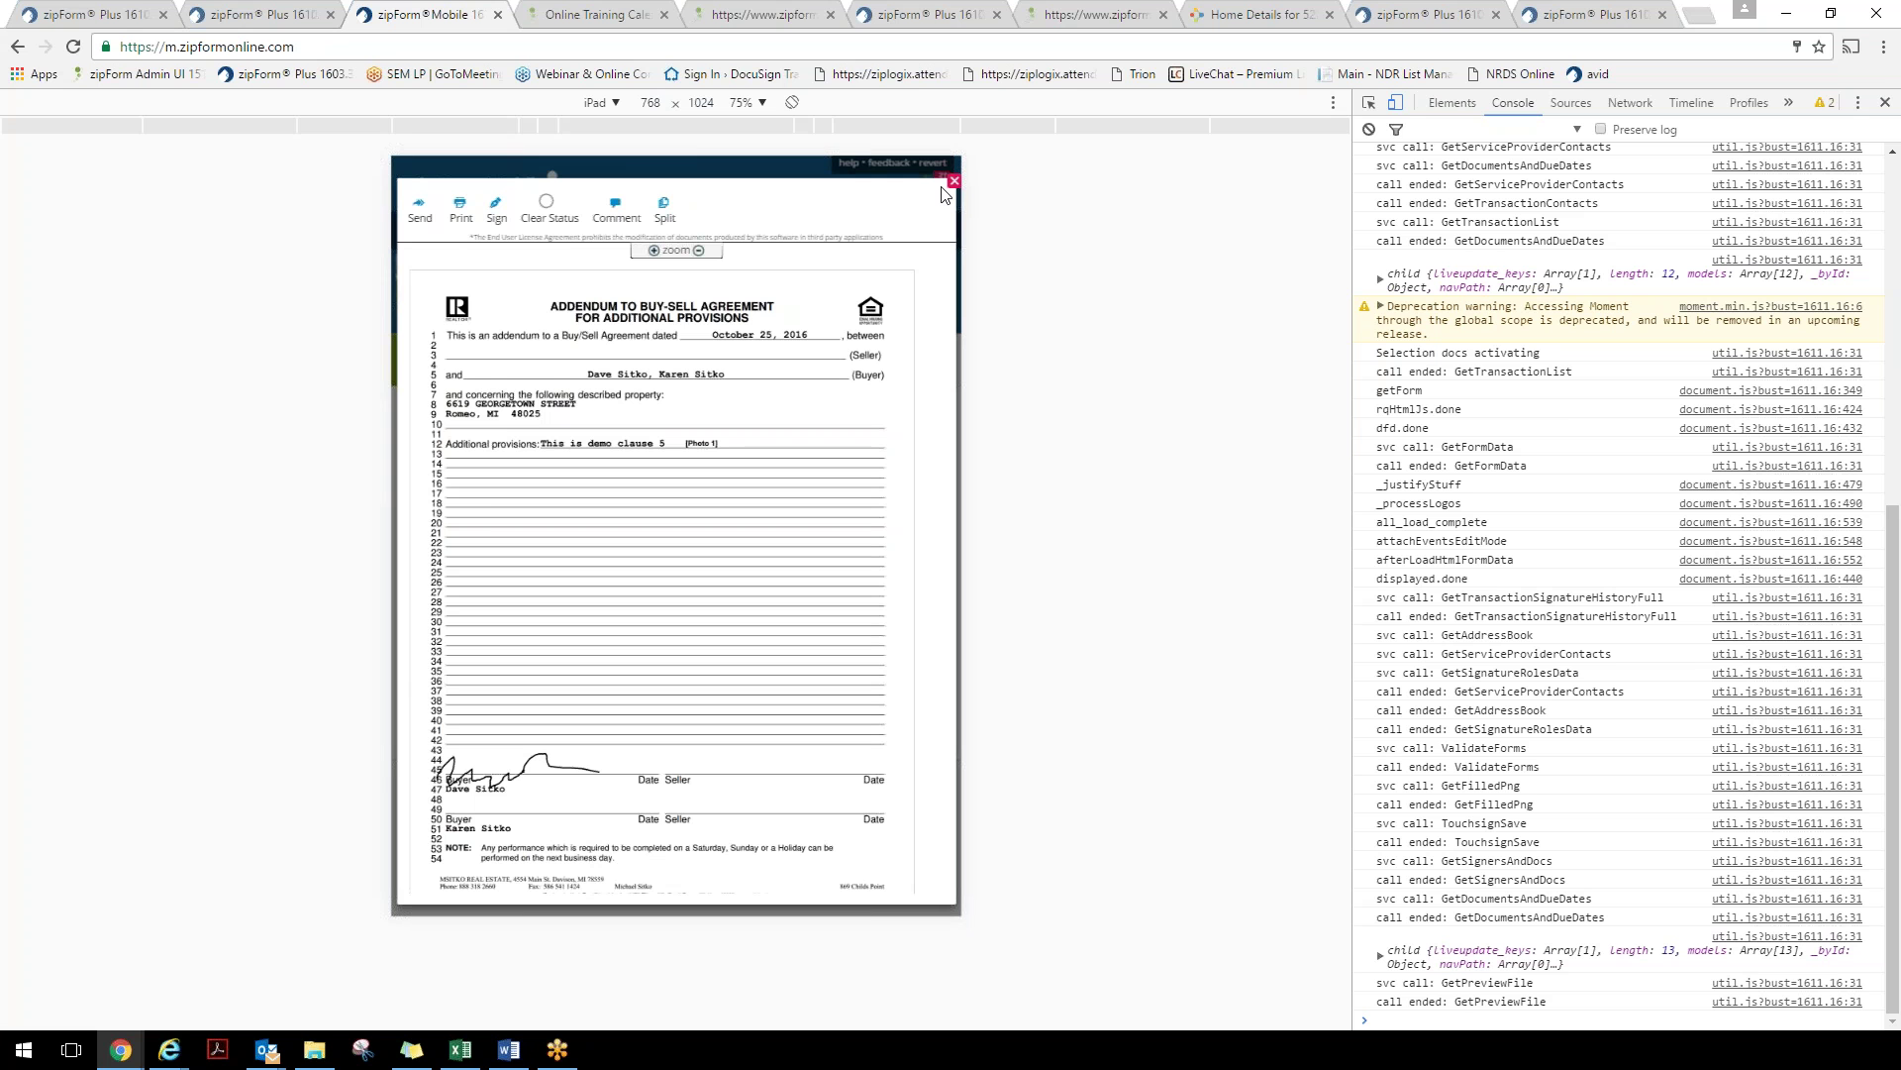
left_click(263, 15)
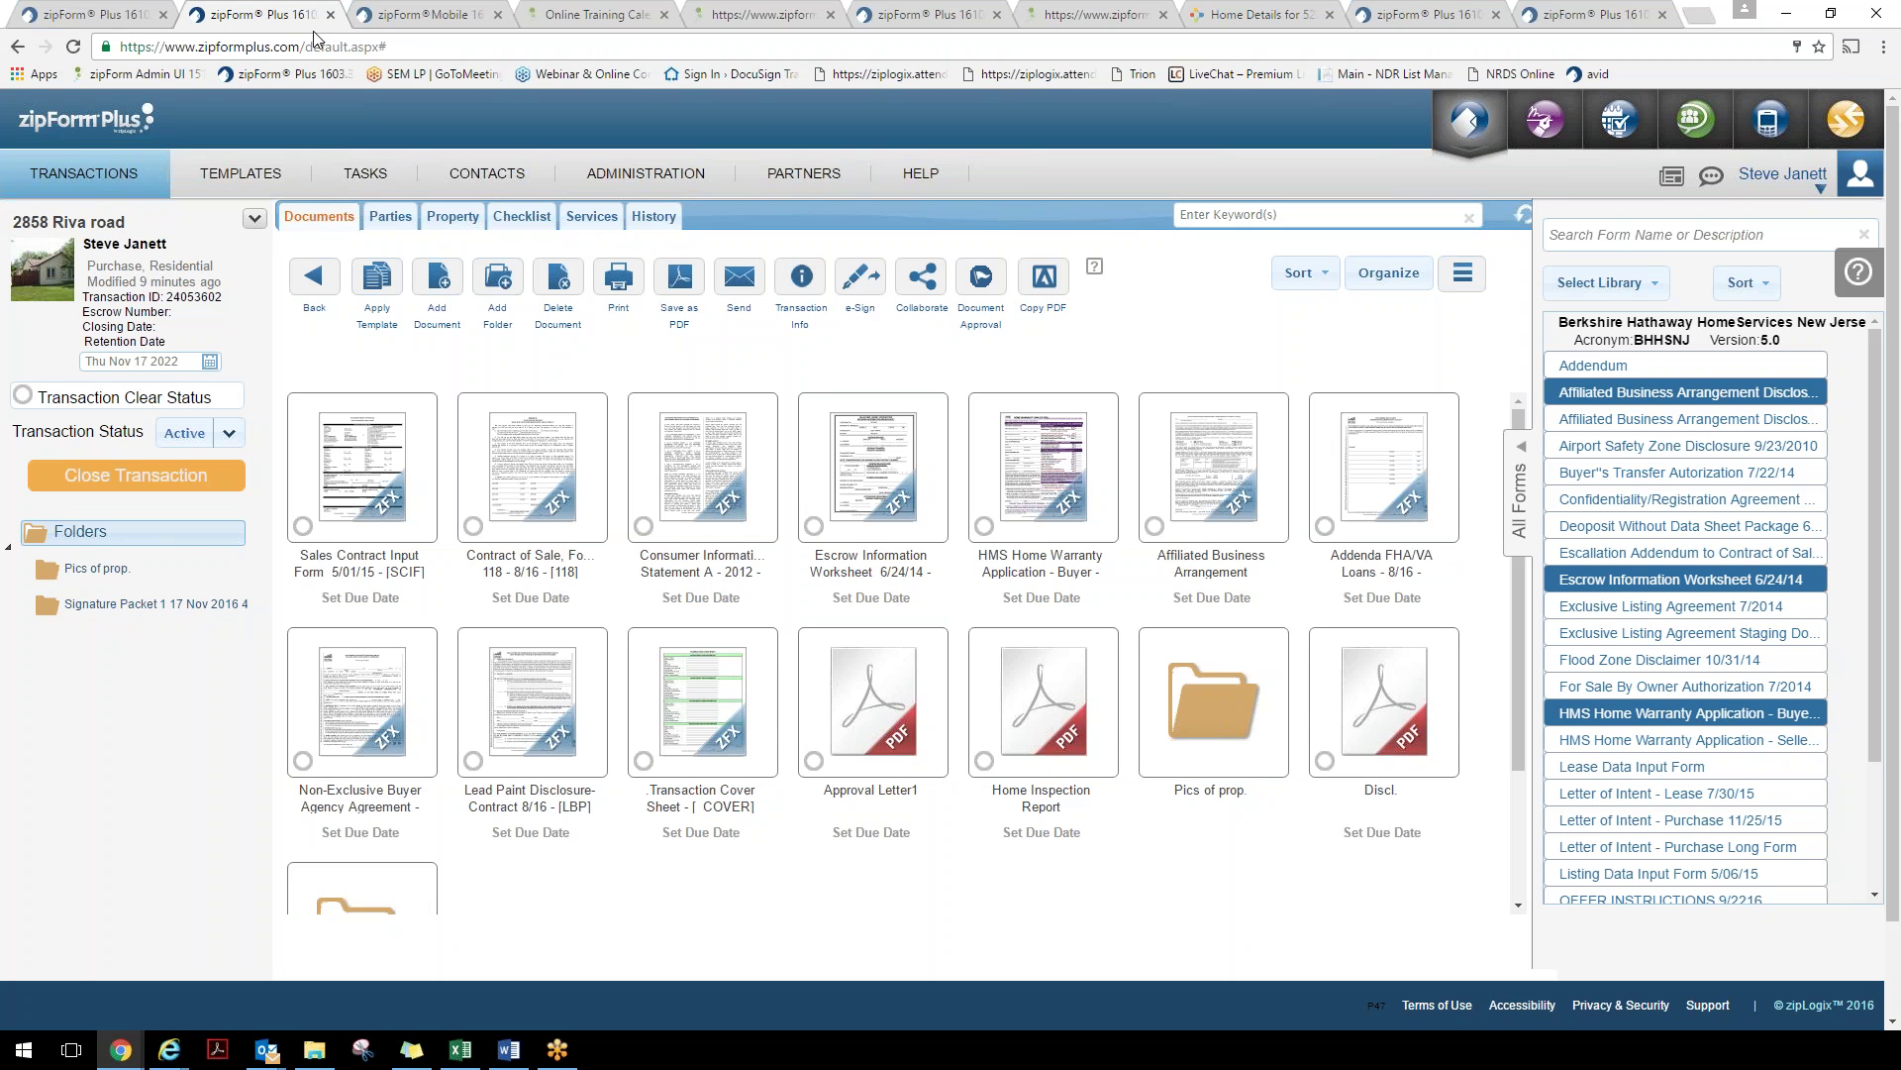
scroll(1659, 600, "down", 1)
scroll(1659, 601, "down", 1)
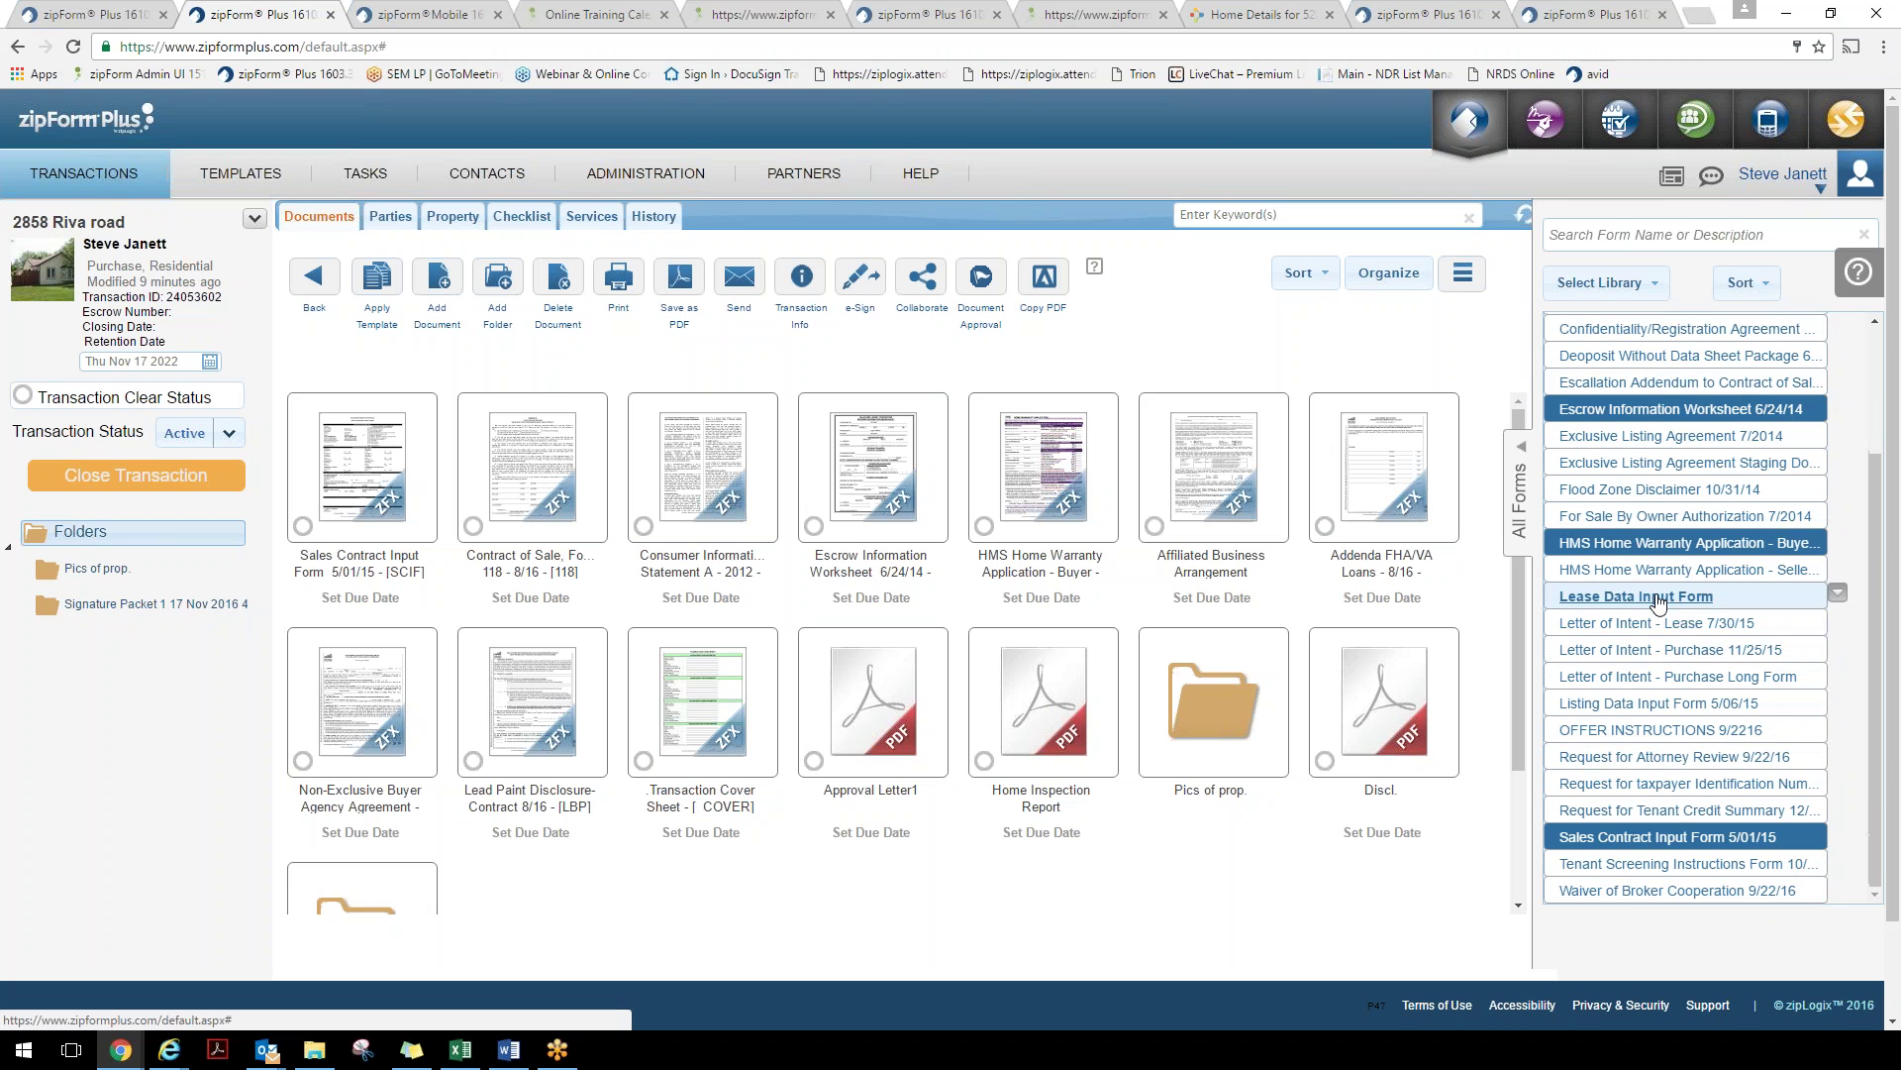
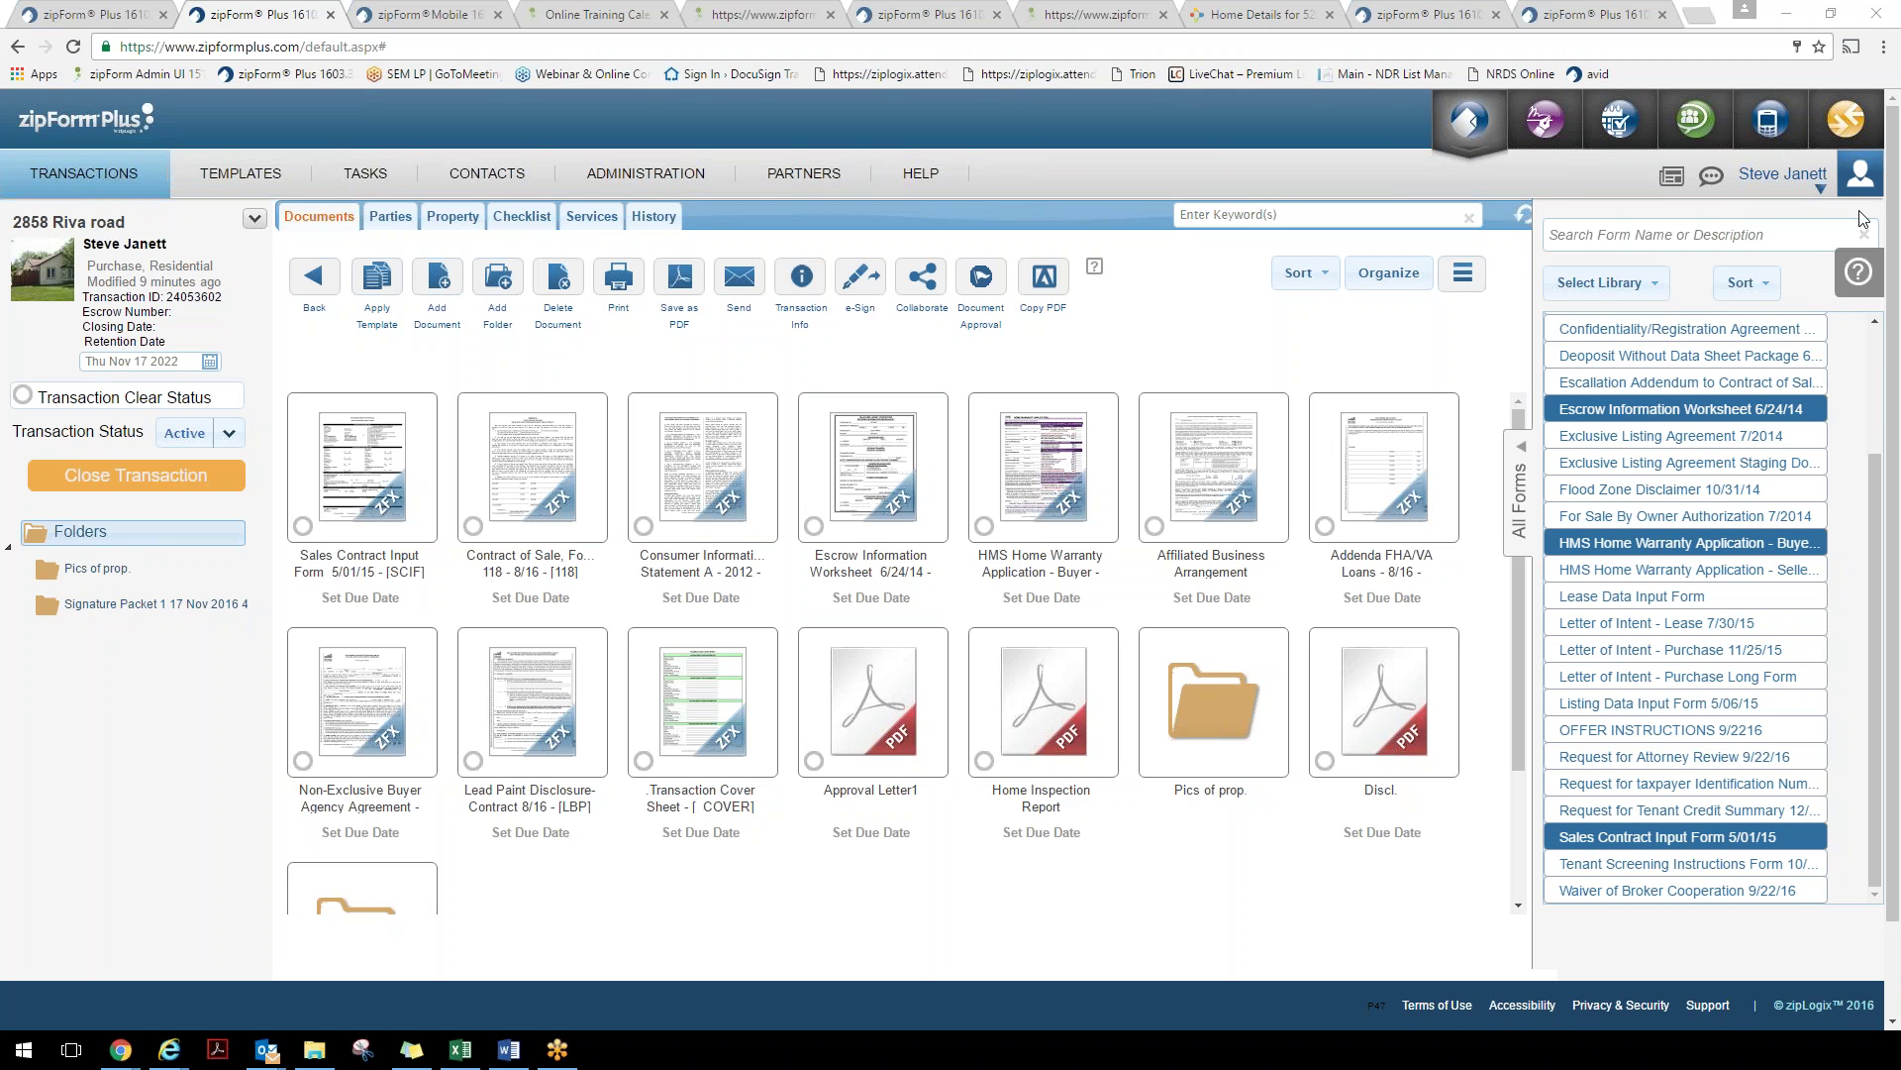
left_click(688, 690)
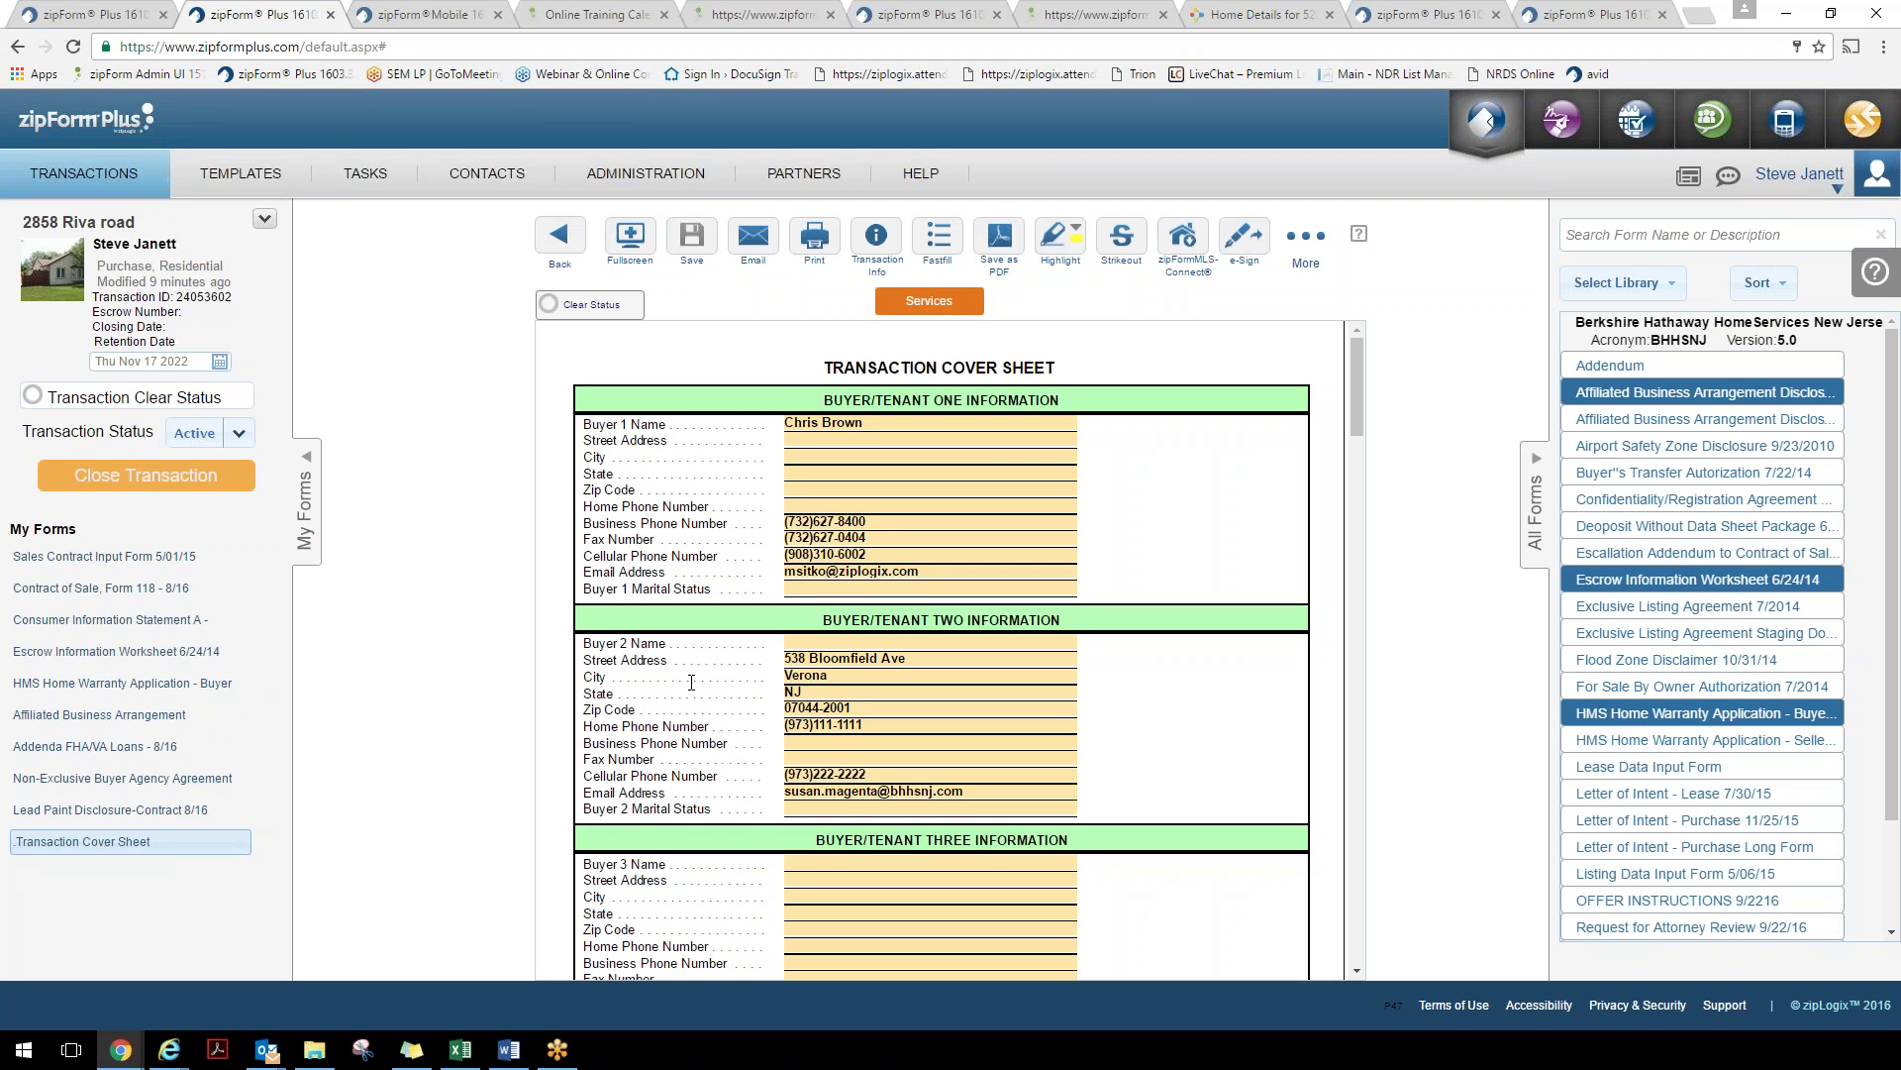
scroll(692, 683, "down", 1)
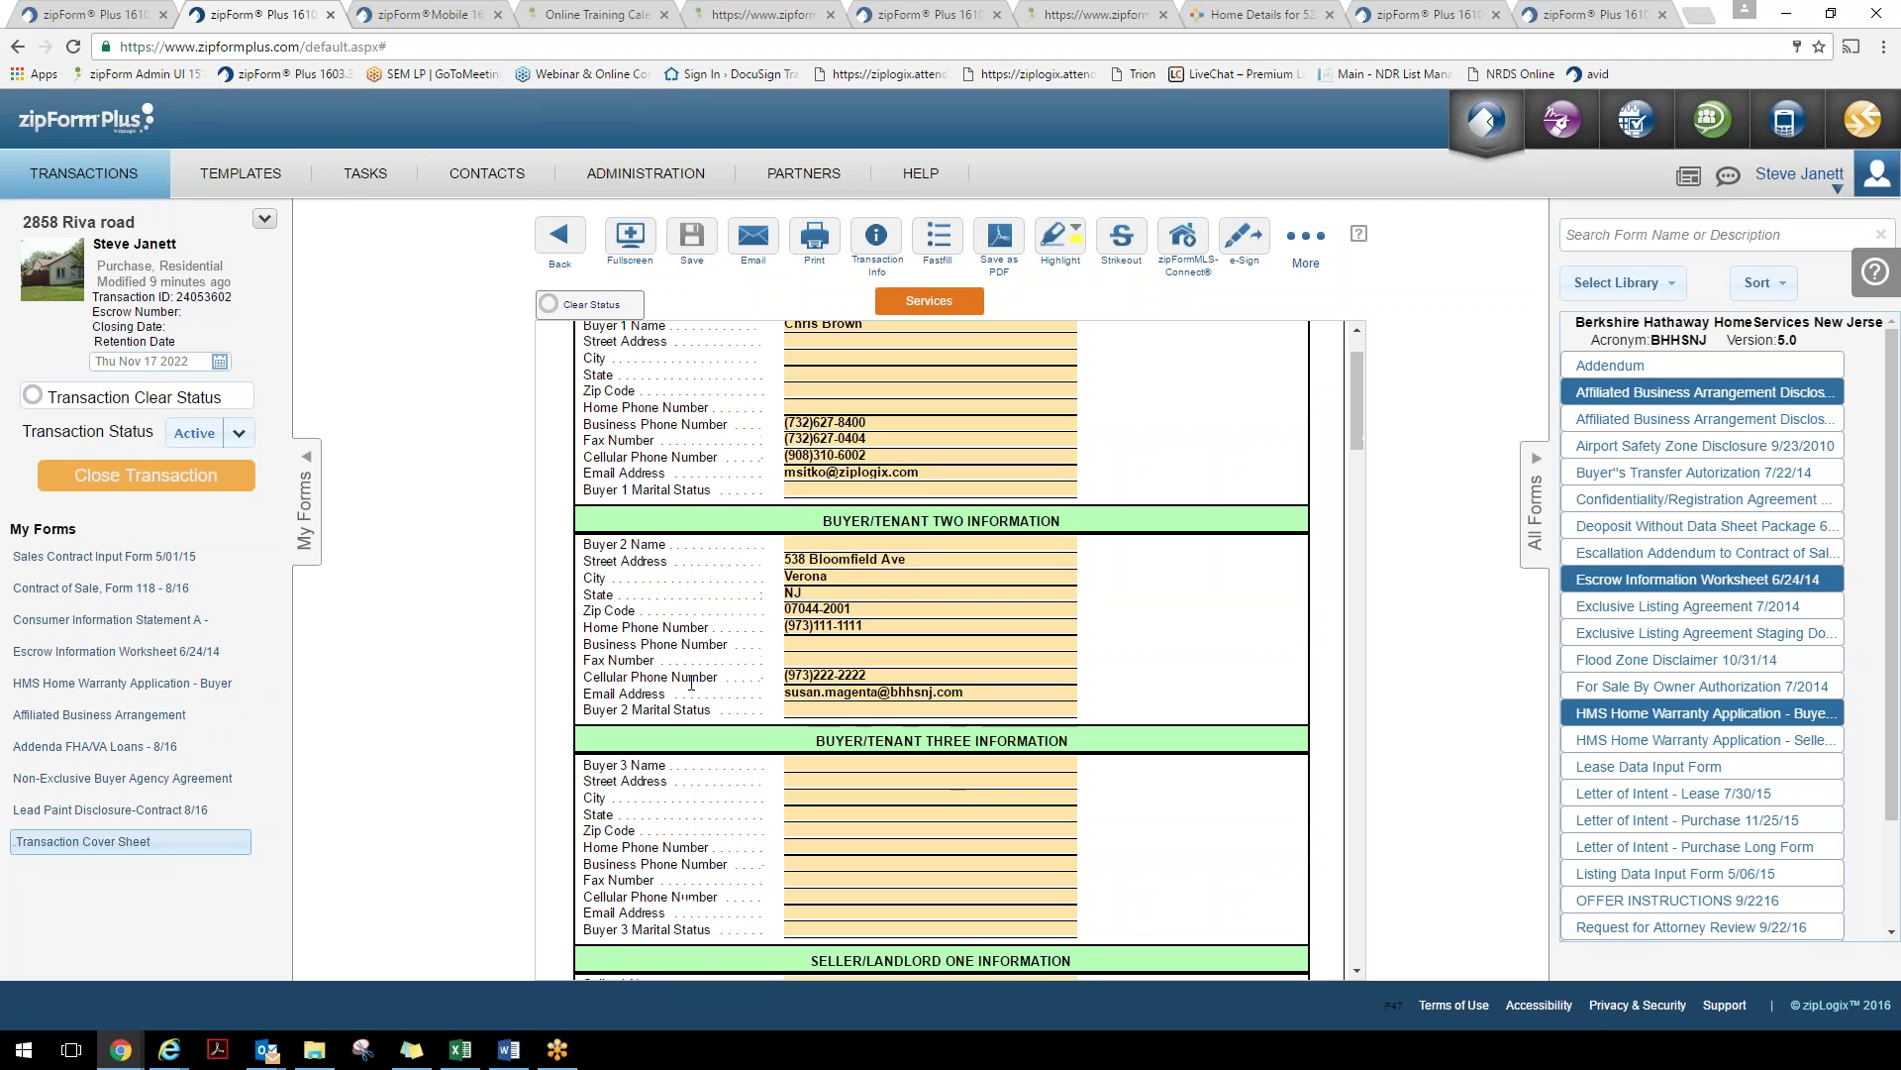
left_click(39, 557)
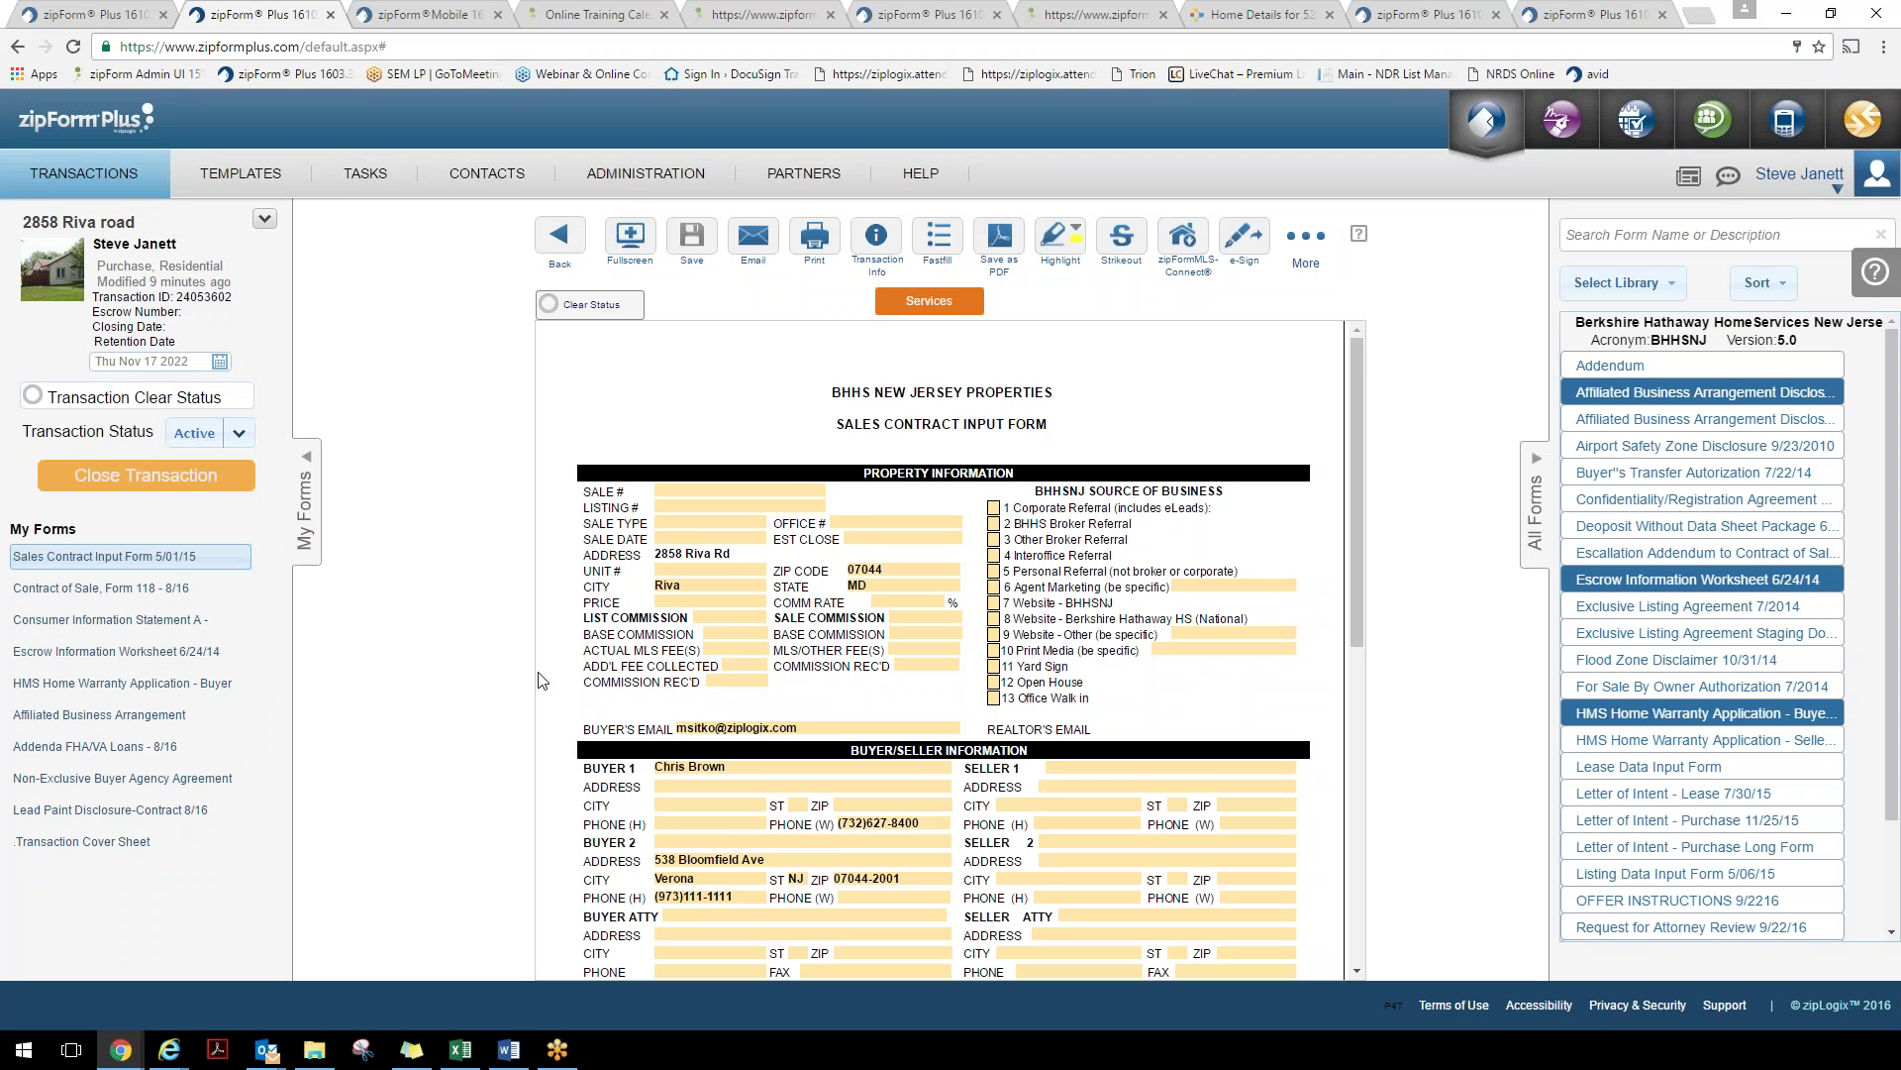
scroll(652, 720, "down", 1)
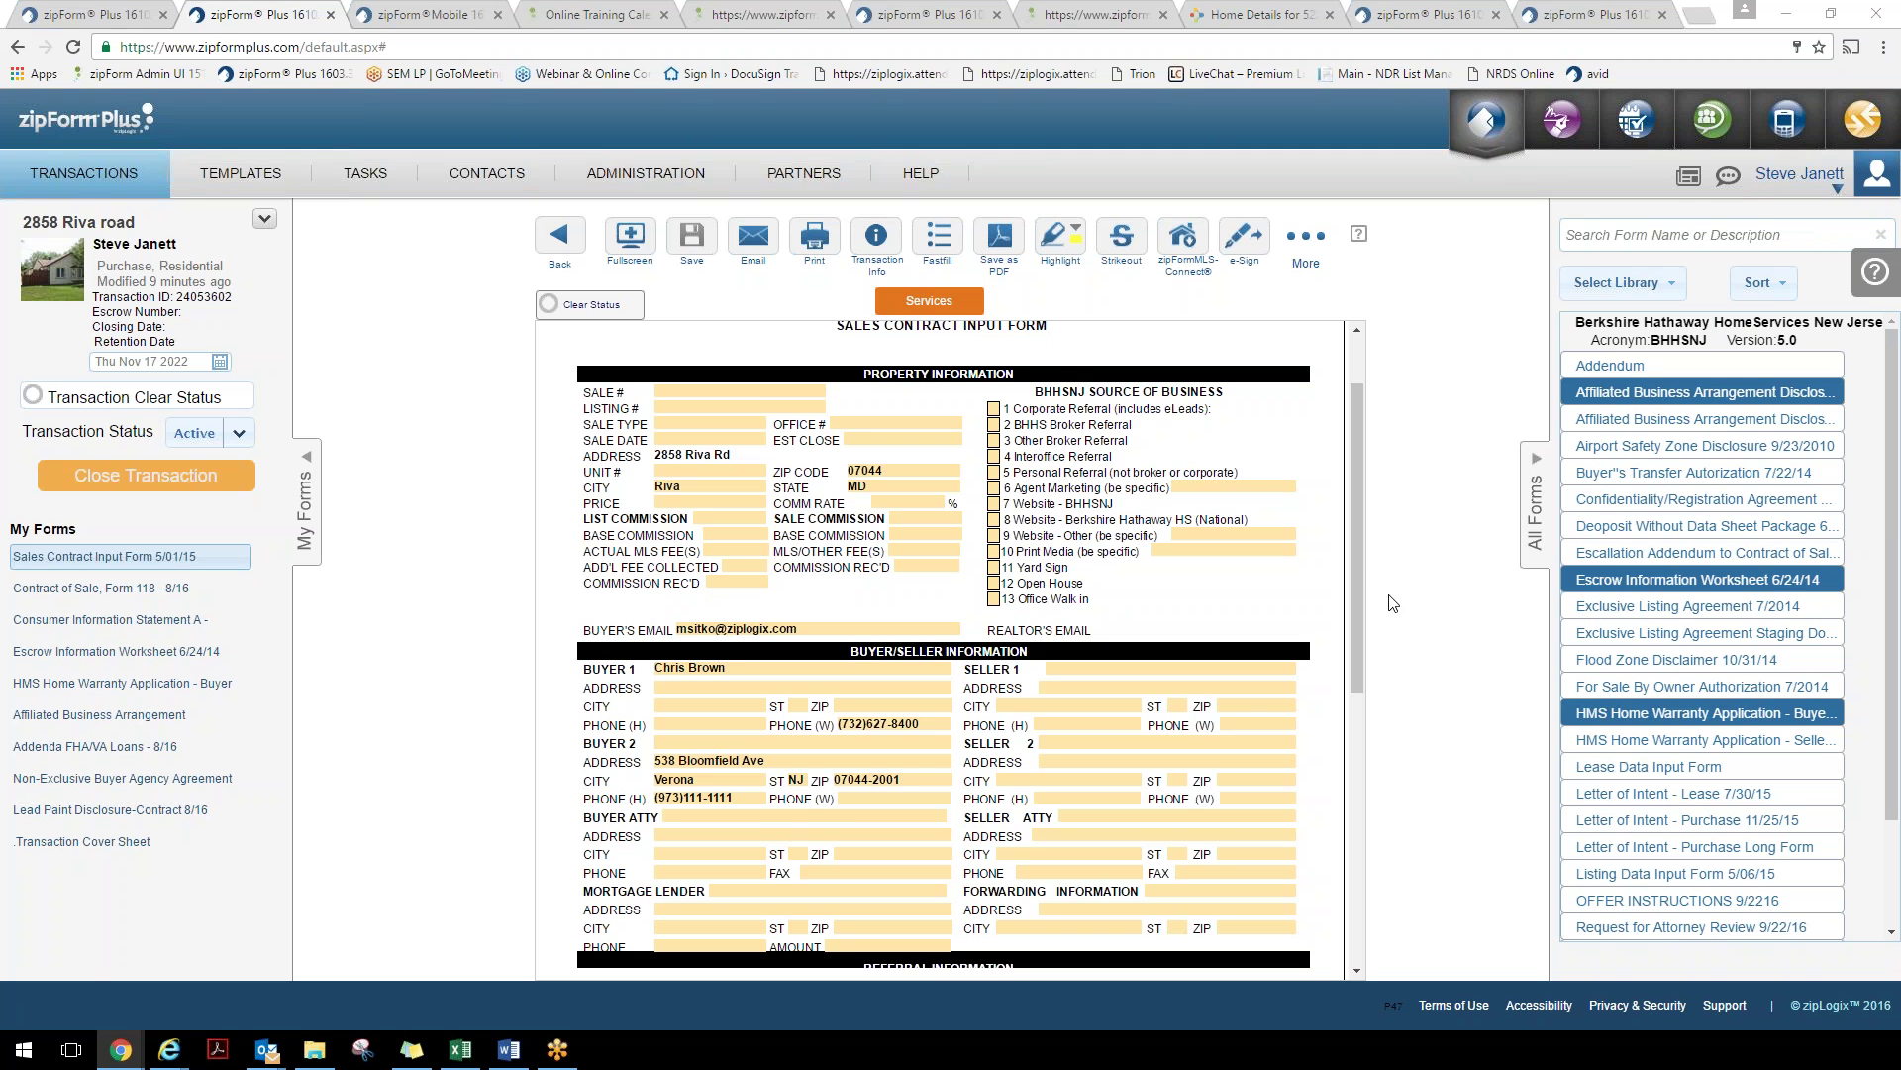
left_click_drag(1360, 551, 1370, 535)
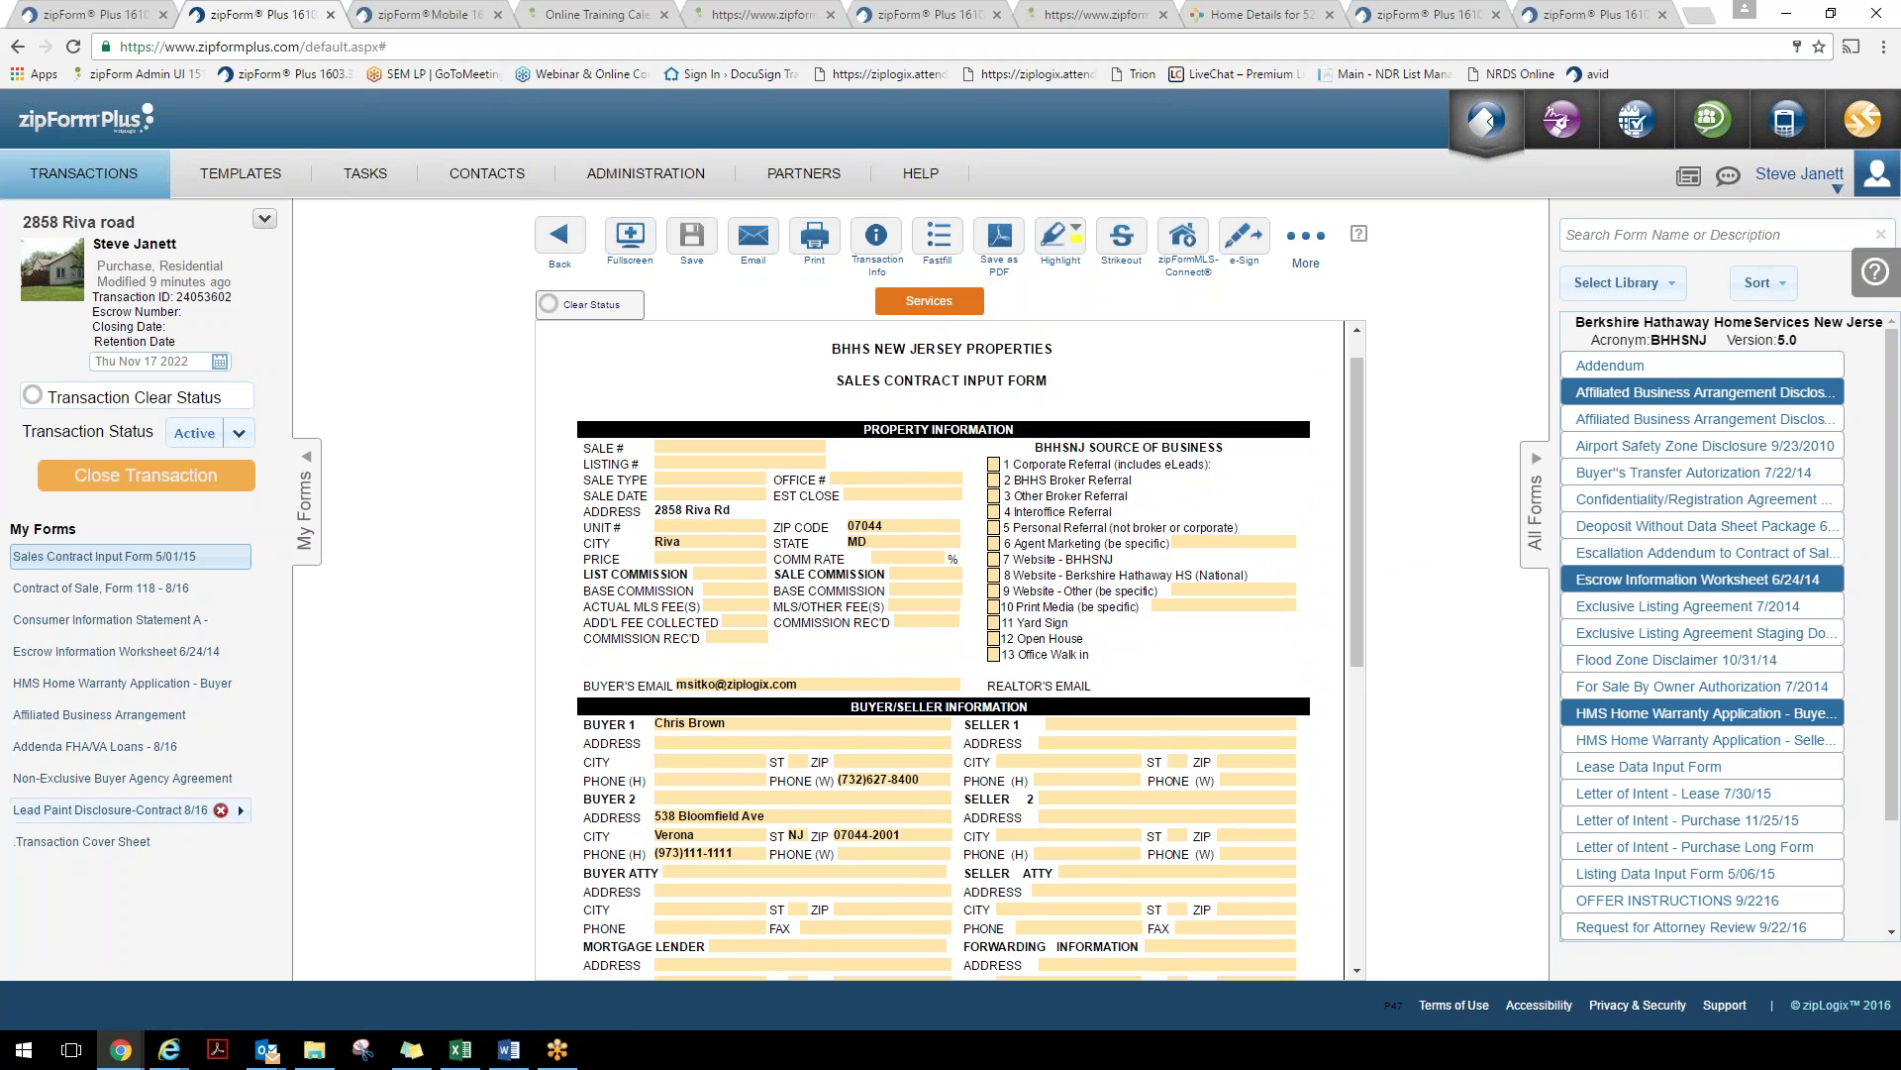
Switch to the Transaction Cover Sheet, review it down to the blank attorney sections, then leave it
left_click(89, 842)
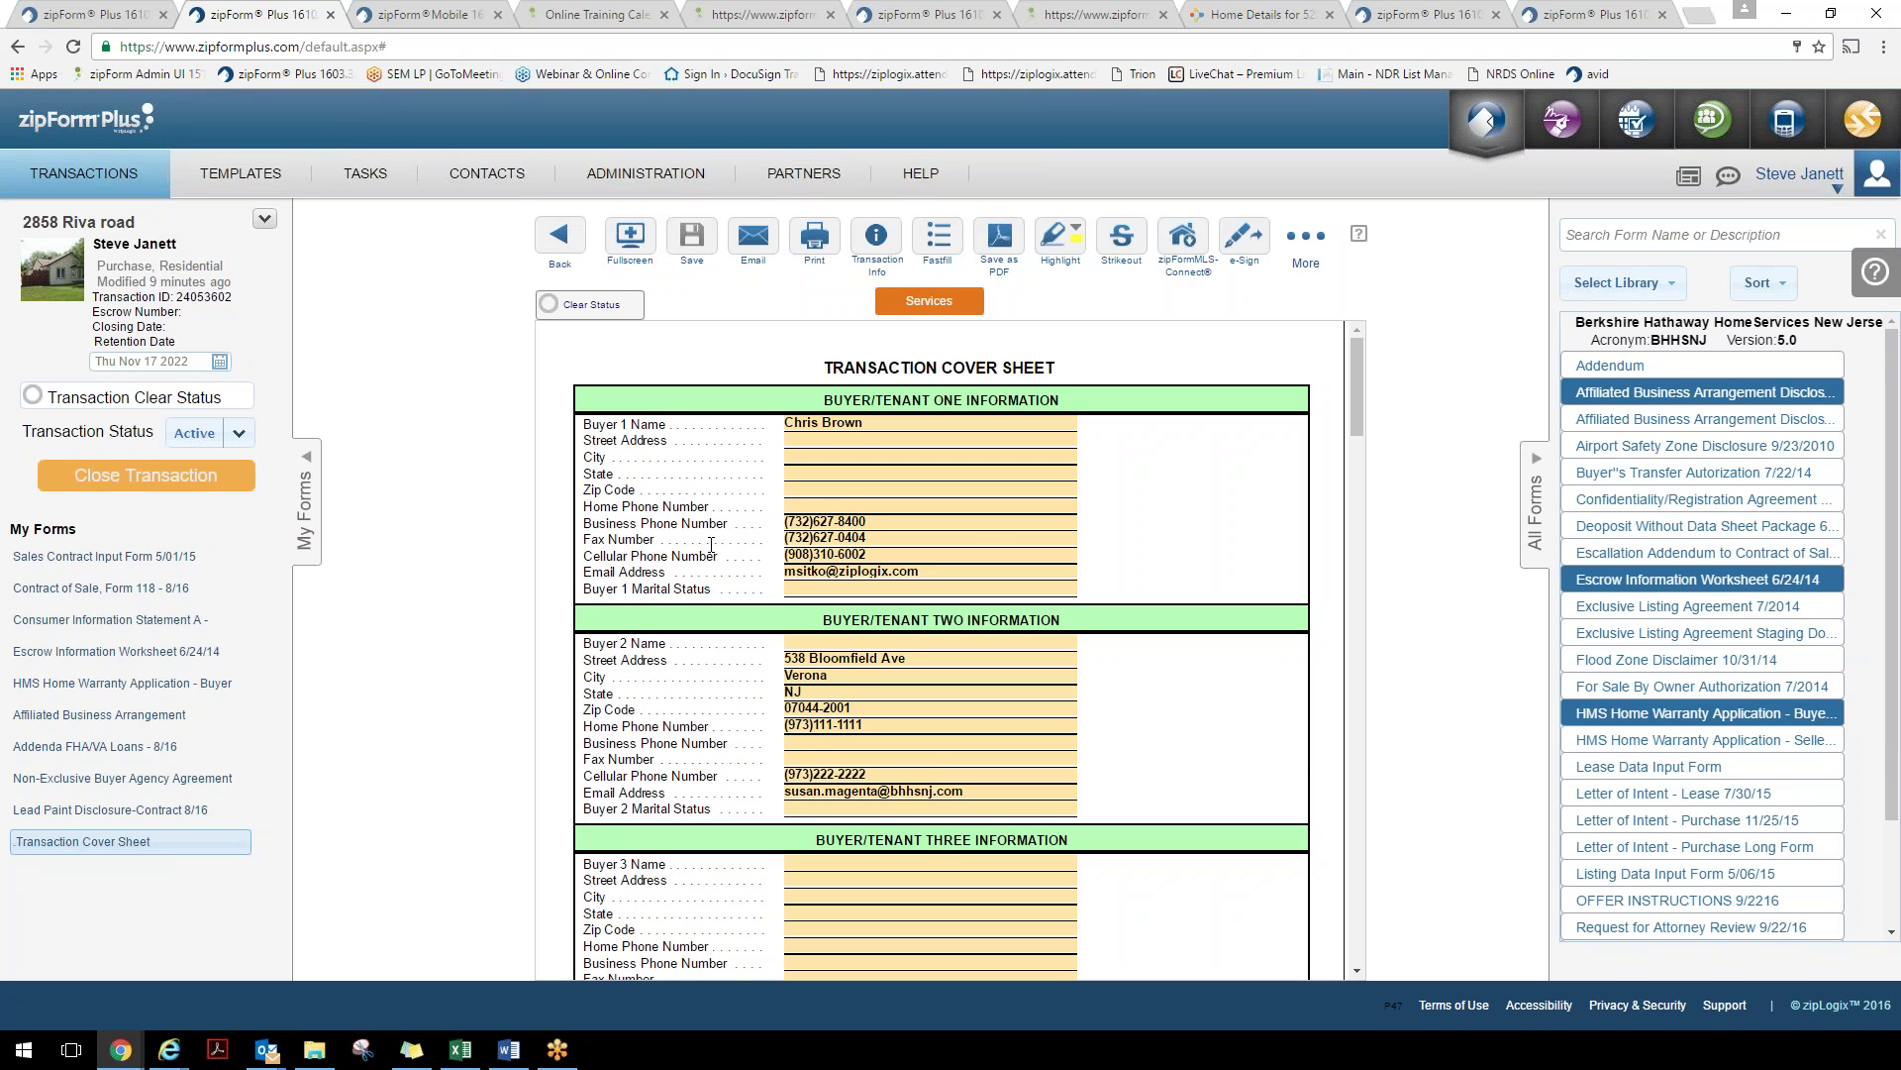
scroll(713, 539, "down", 6)
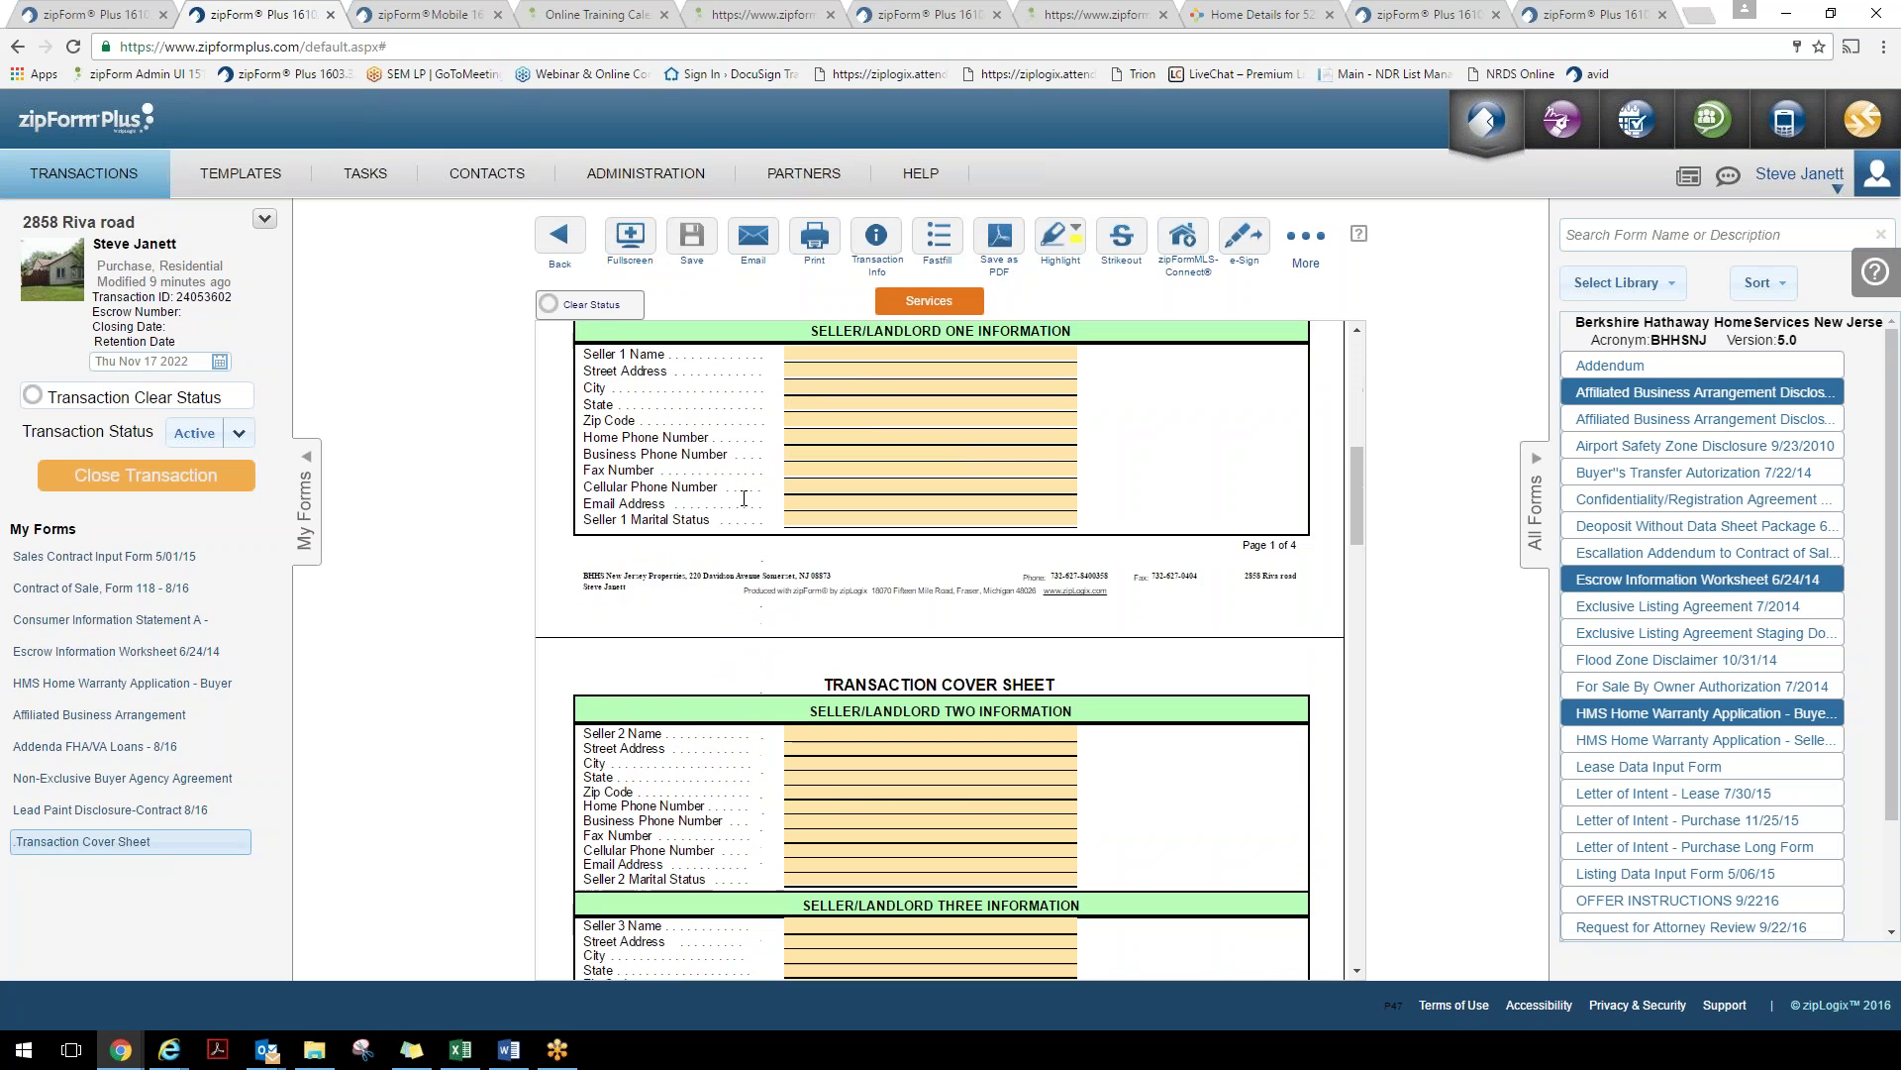
scroll(744, 498, "down", 15)
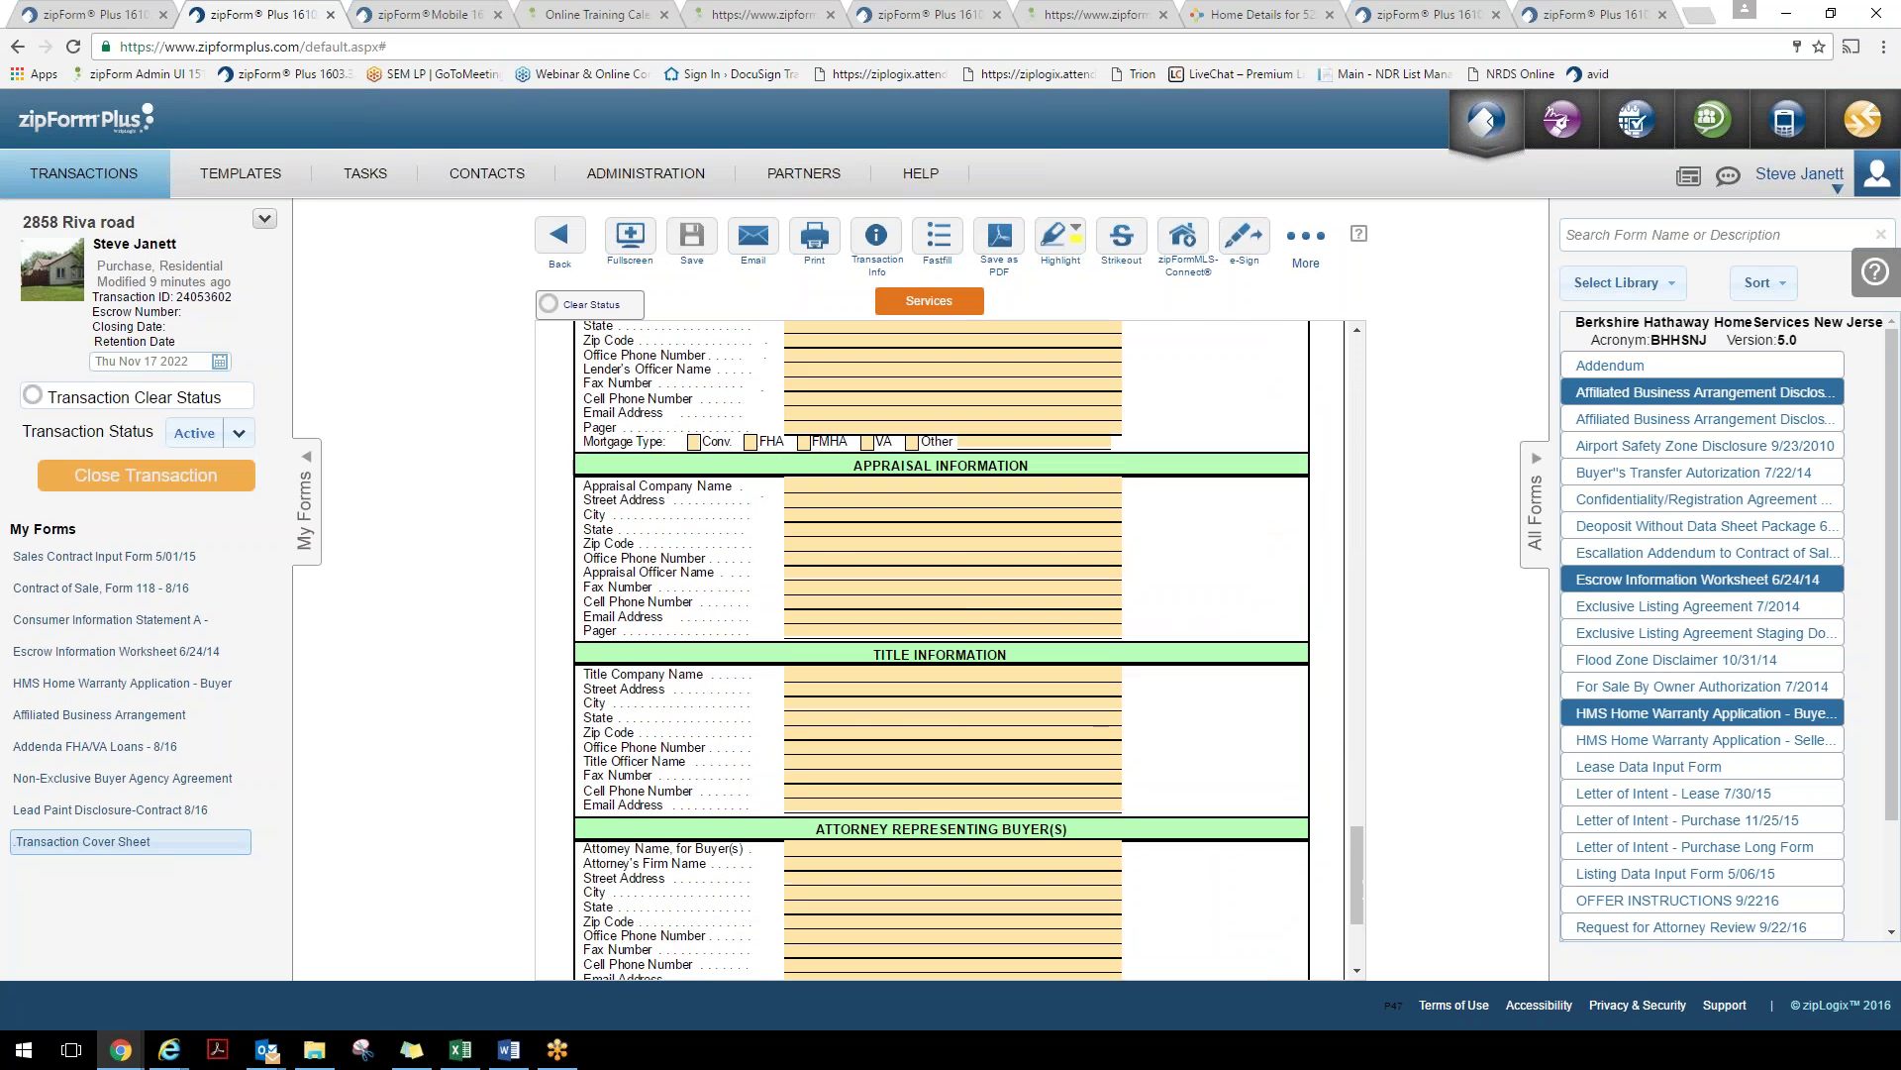
scroll(948, 608, "down", 3)
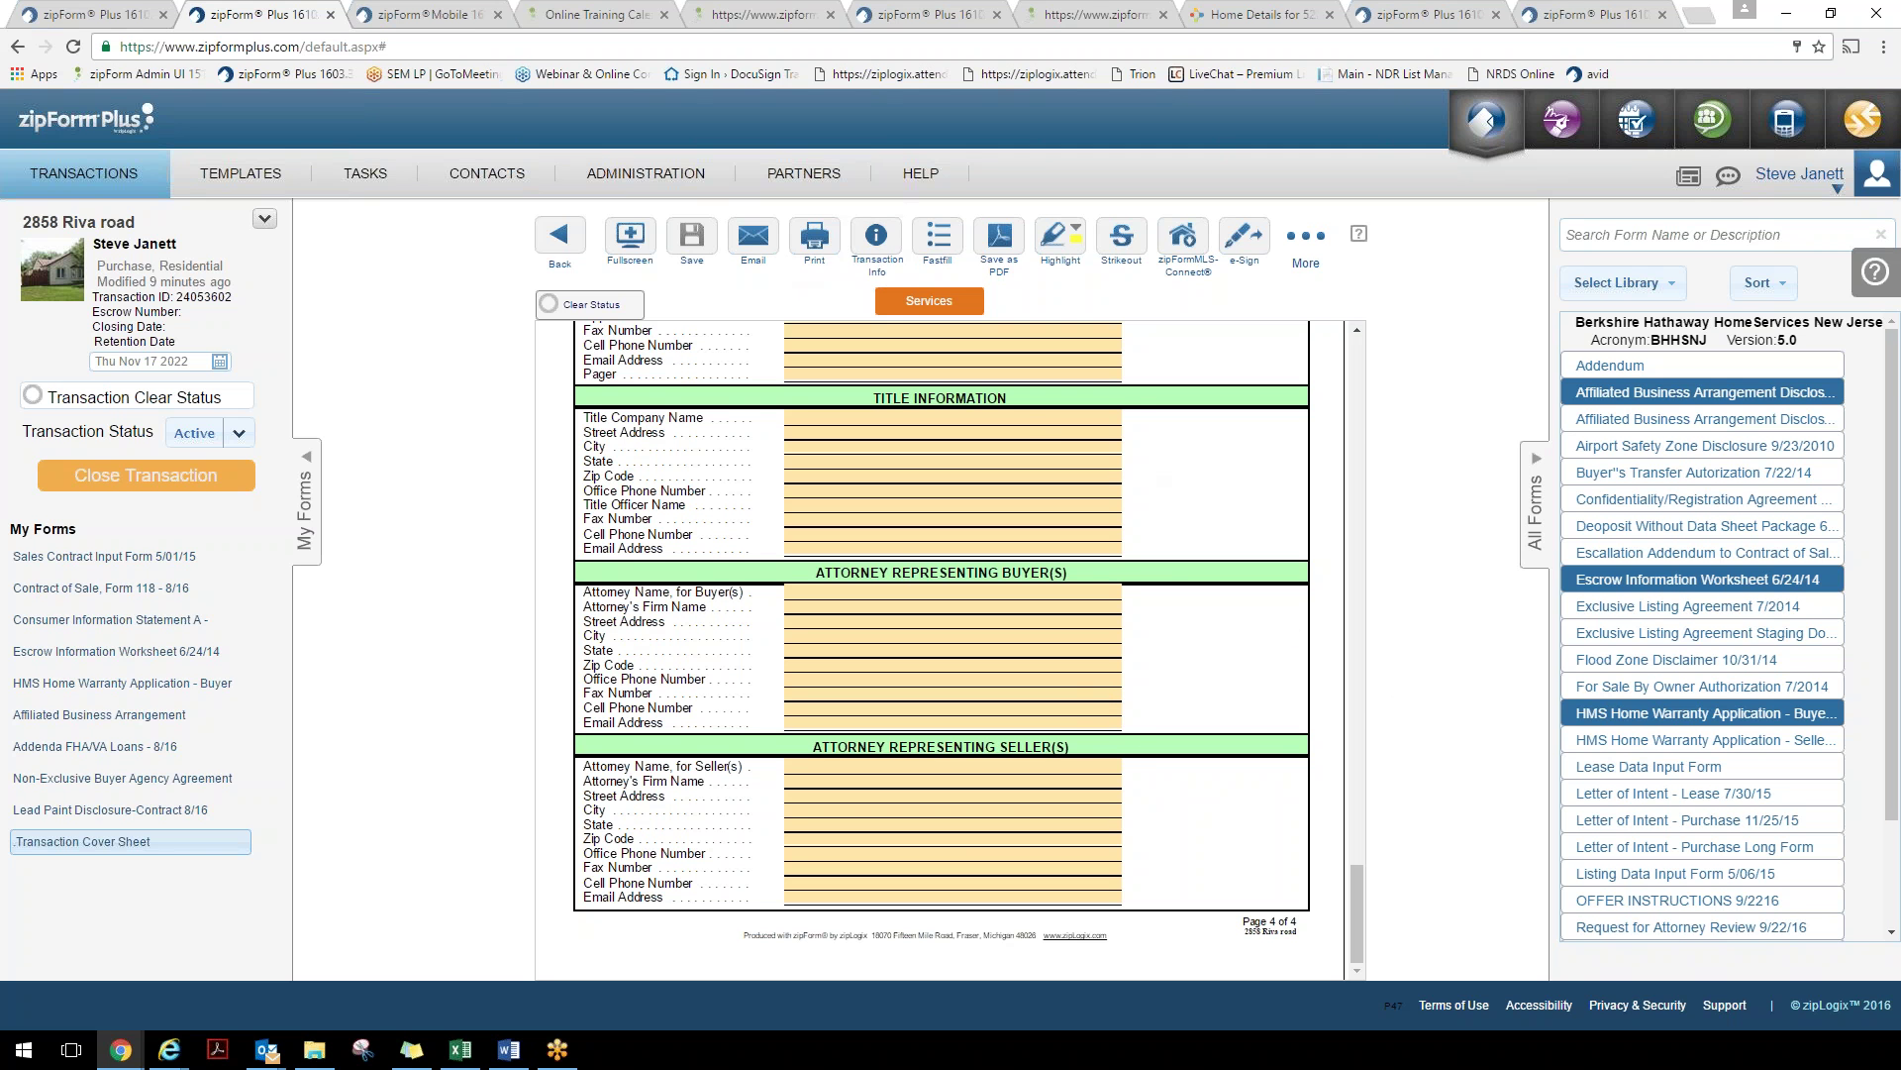
left_click(560, 238)
Add a contact from the Address Book as a collaborator on the transaction
left_click(727, 287)
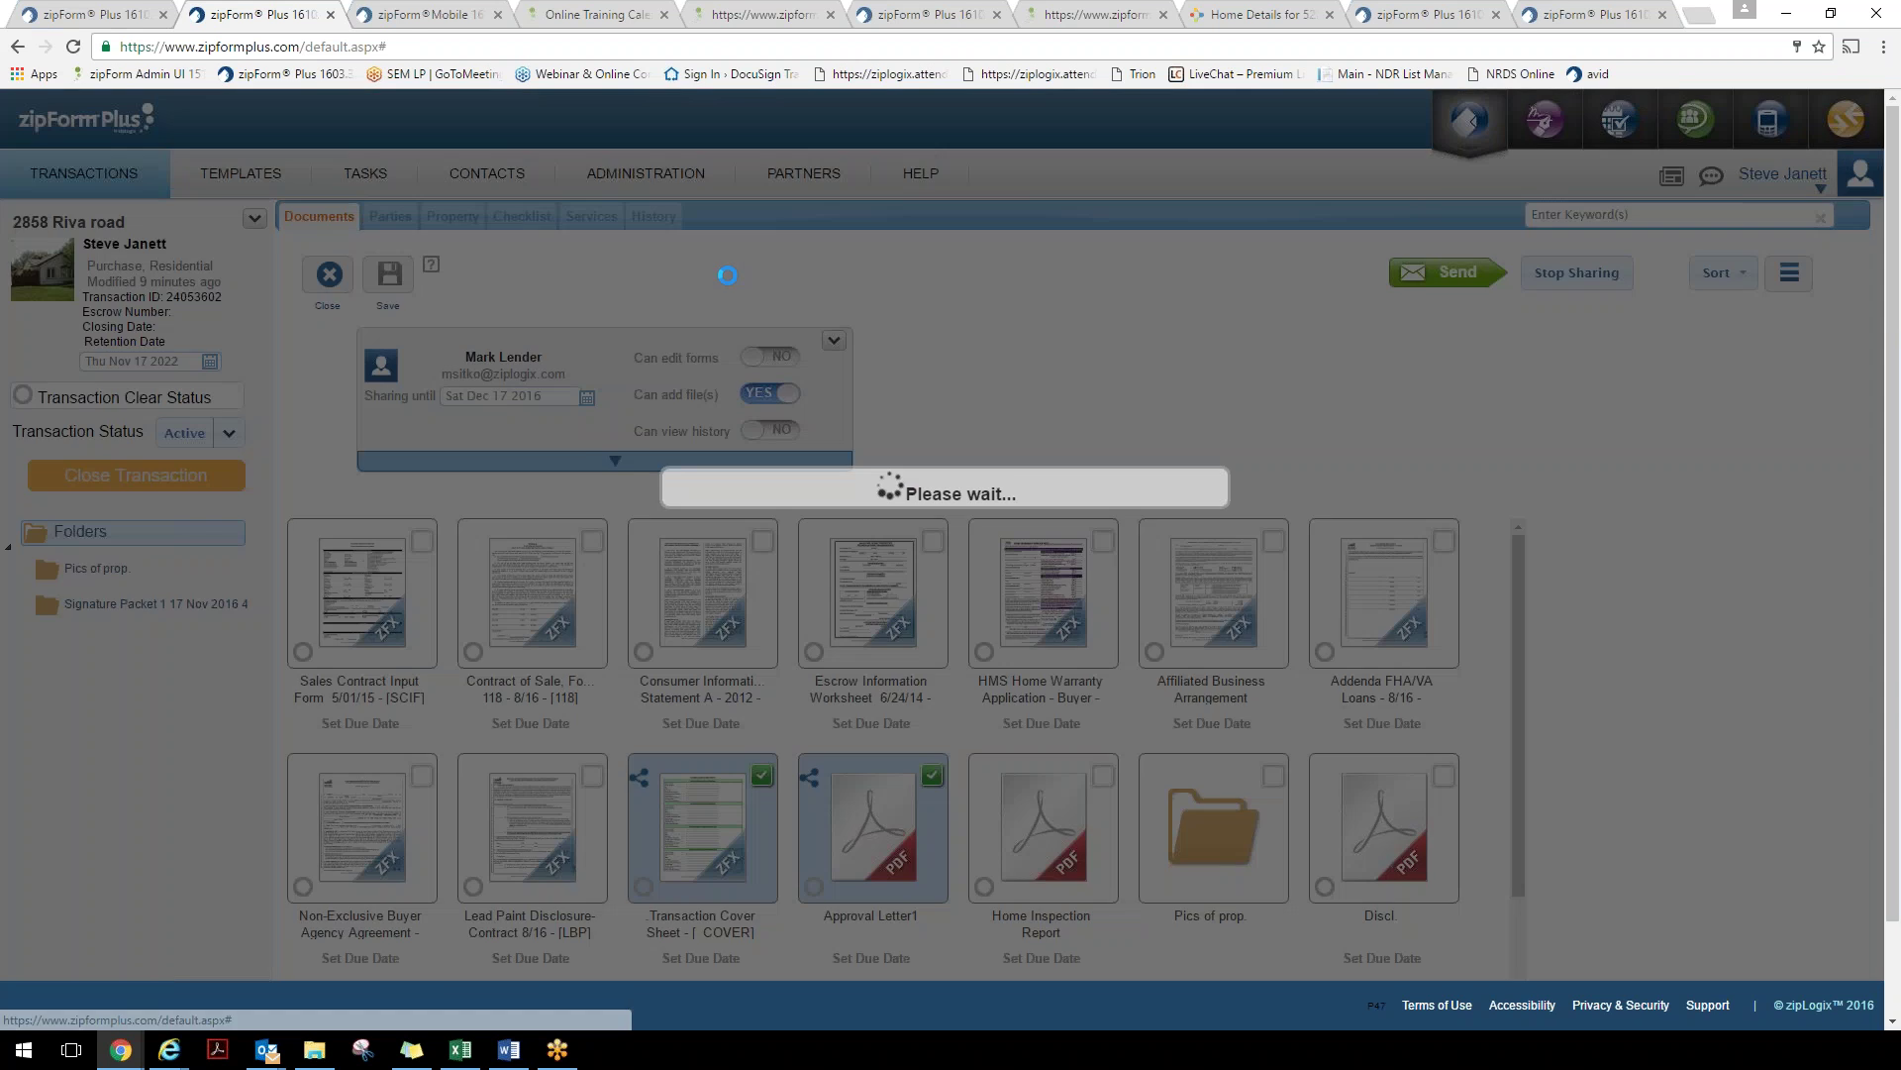
left_click(510, 461)
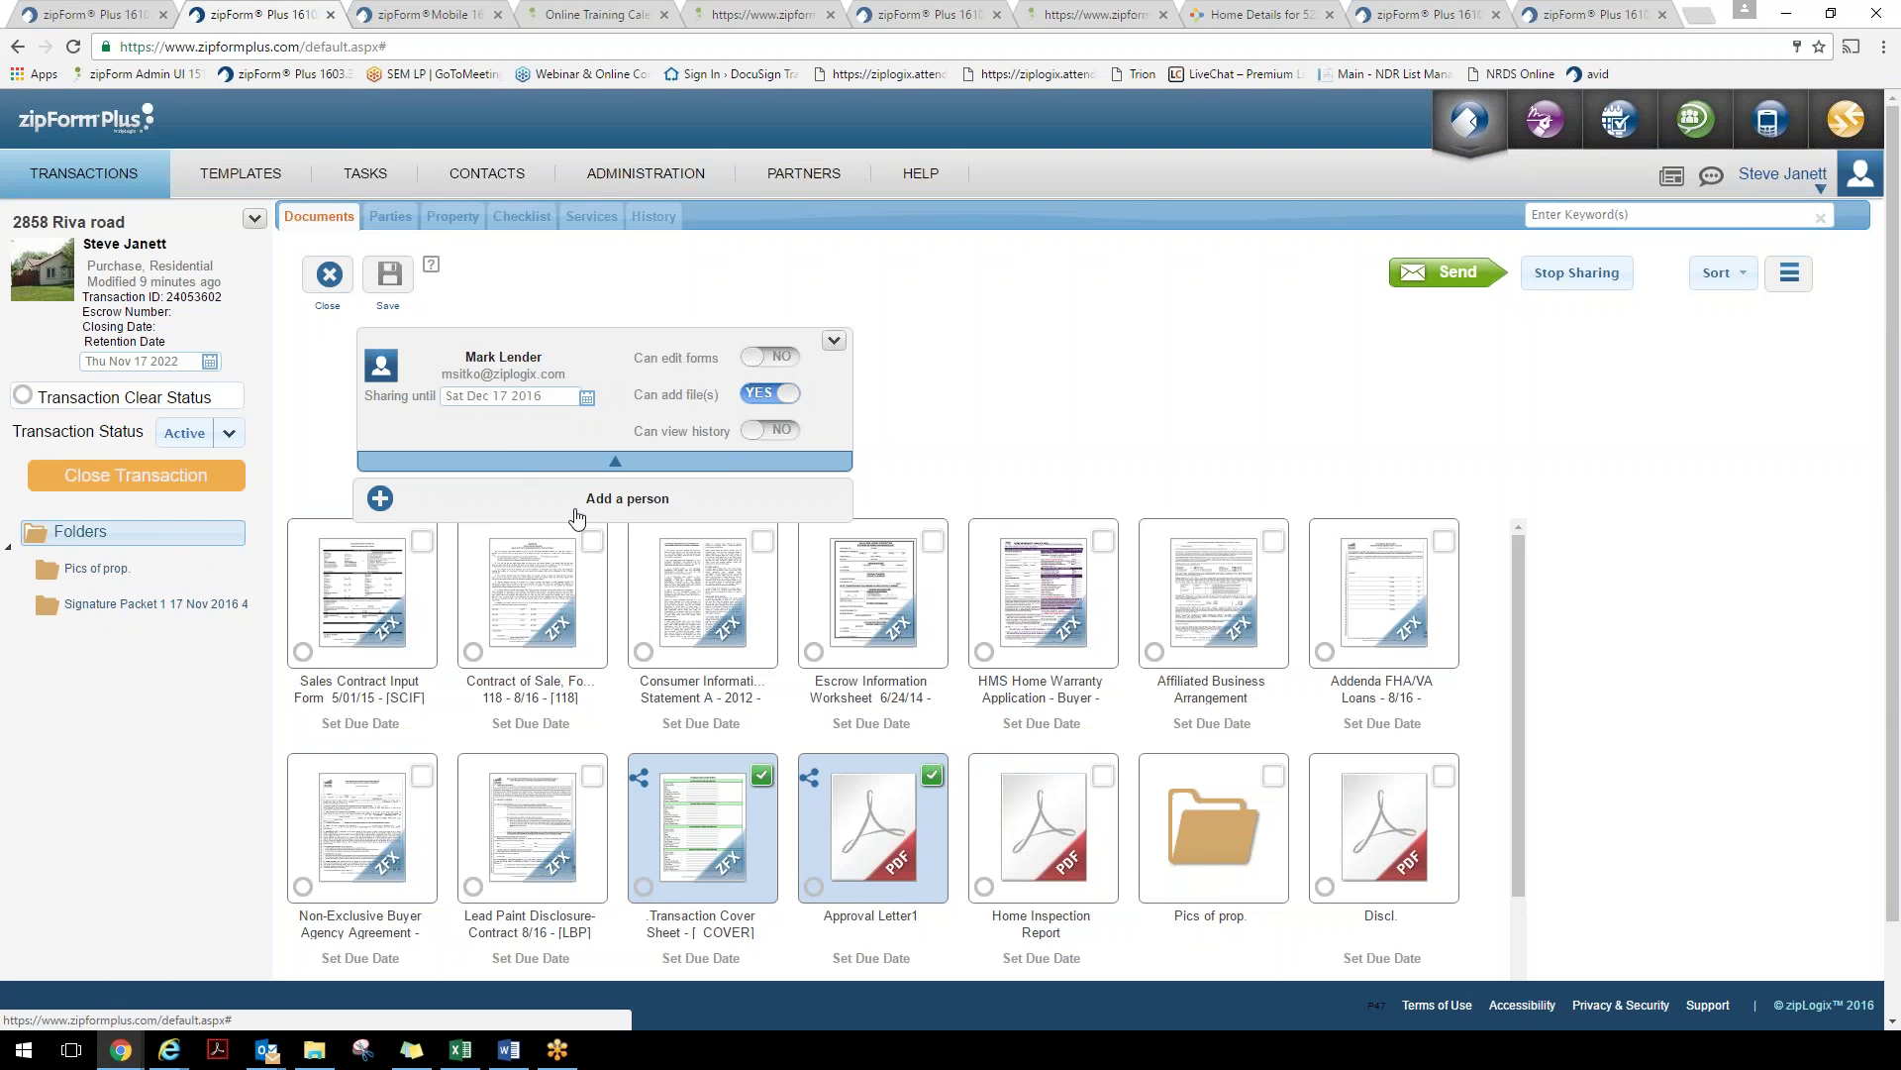
left_click(578, 516)
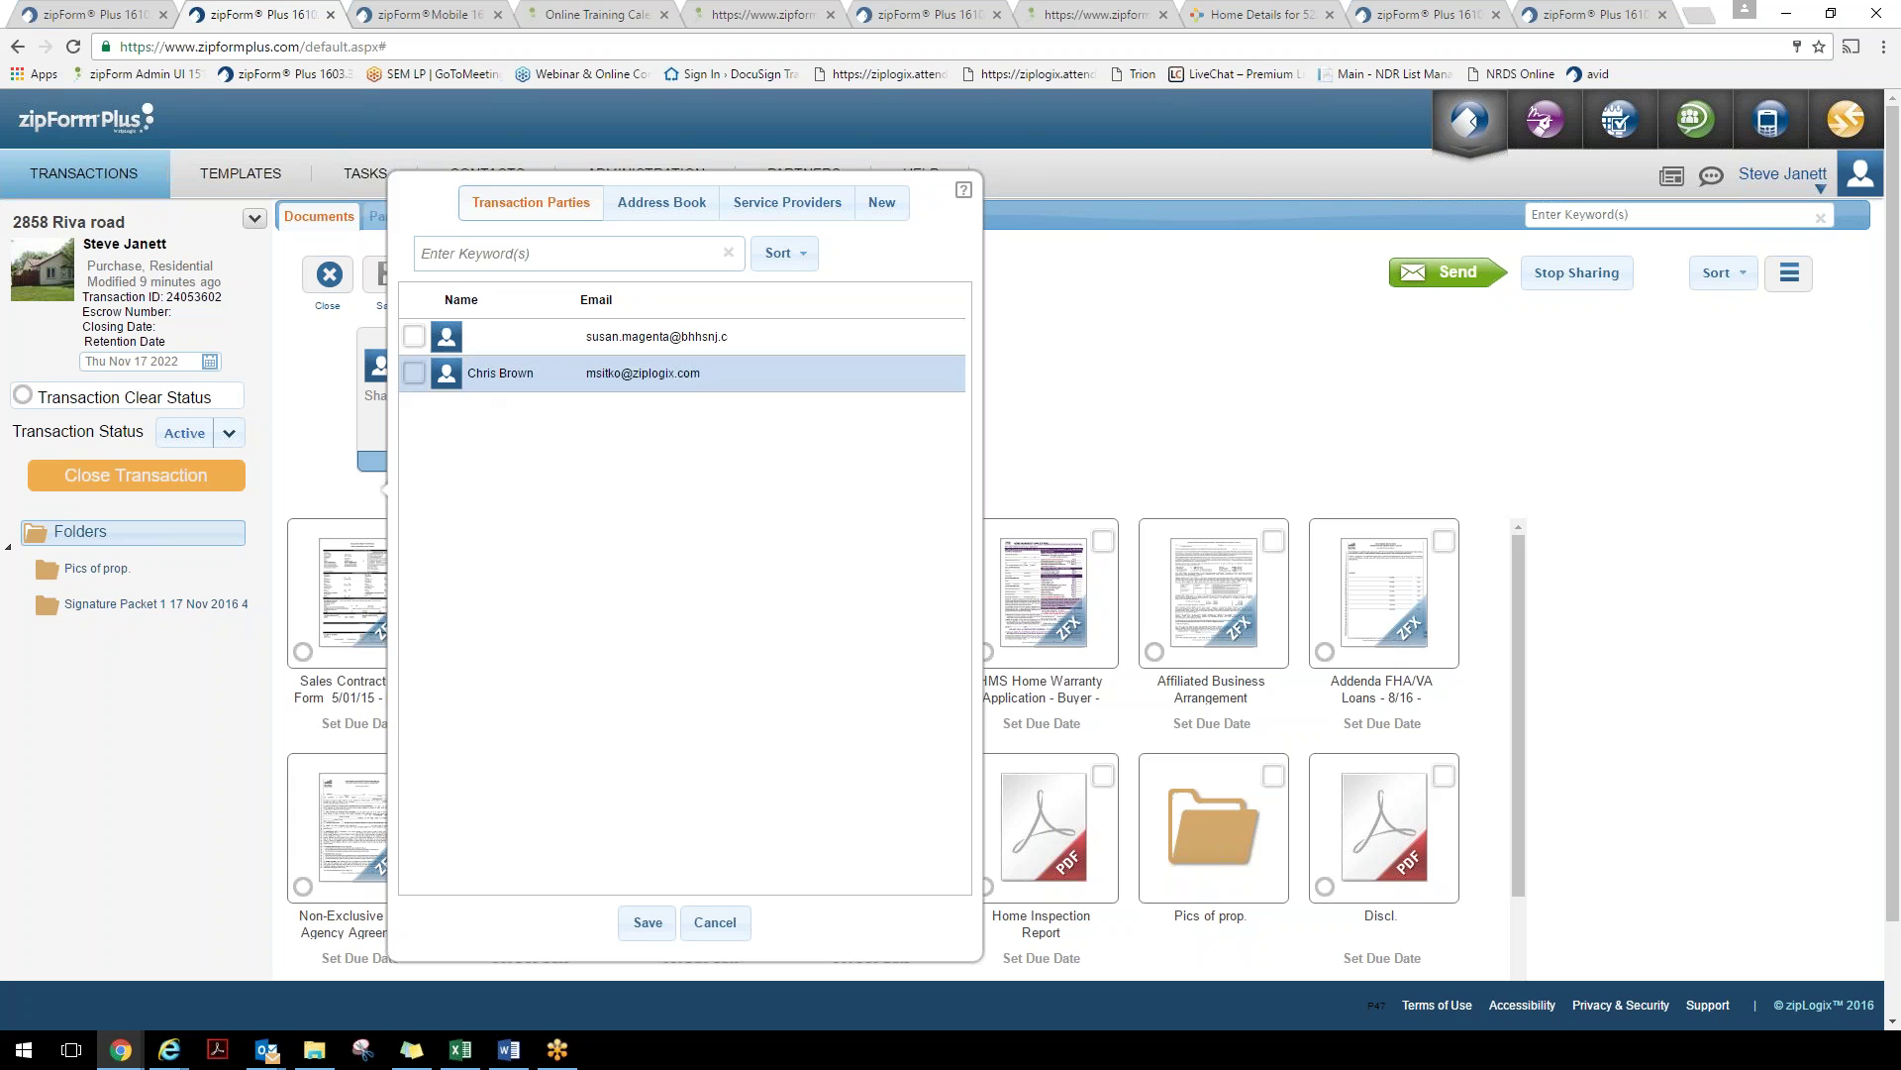
left_click(698, 204)
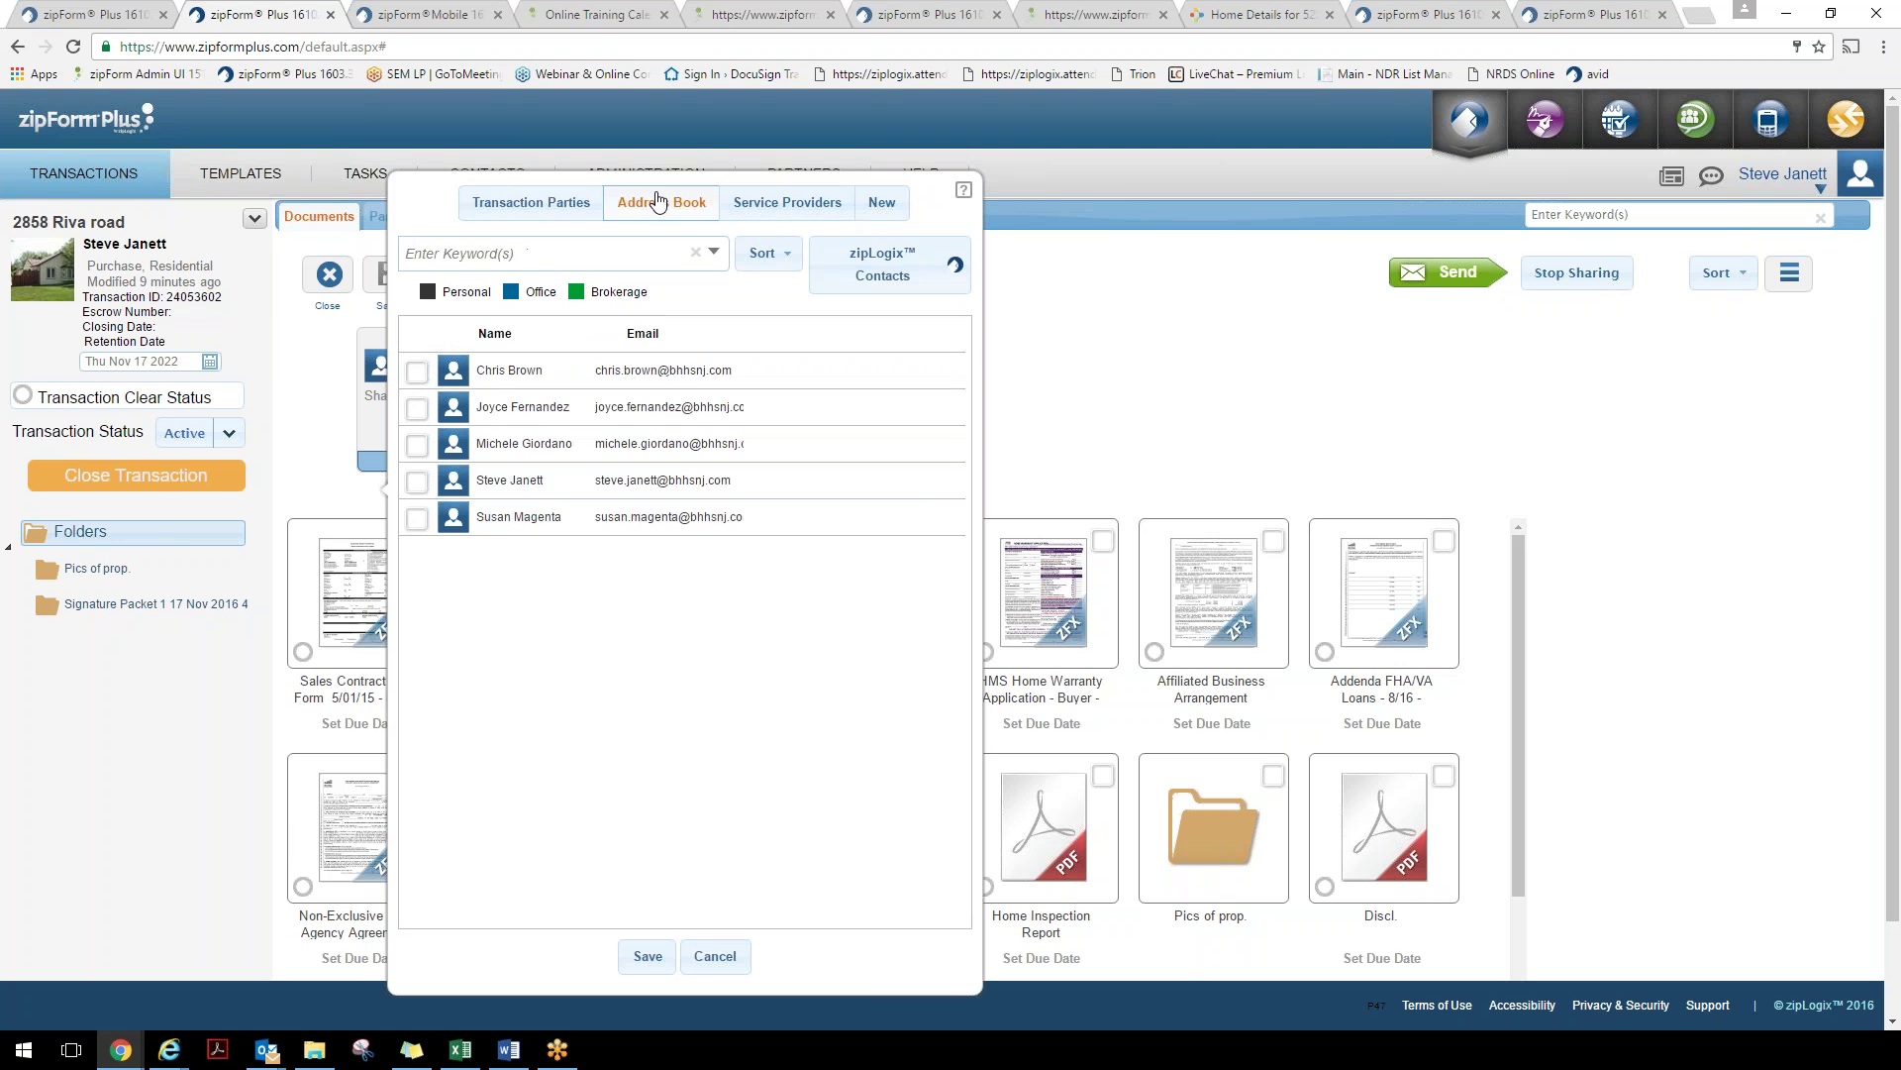
left_click(417, 444)
left_click(654, 955)
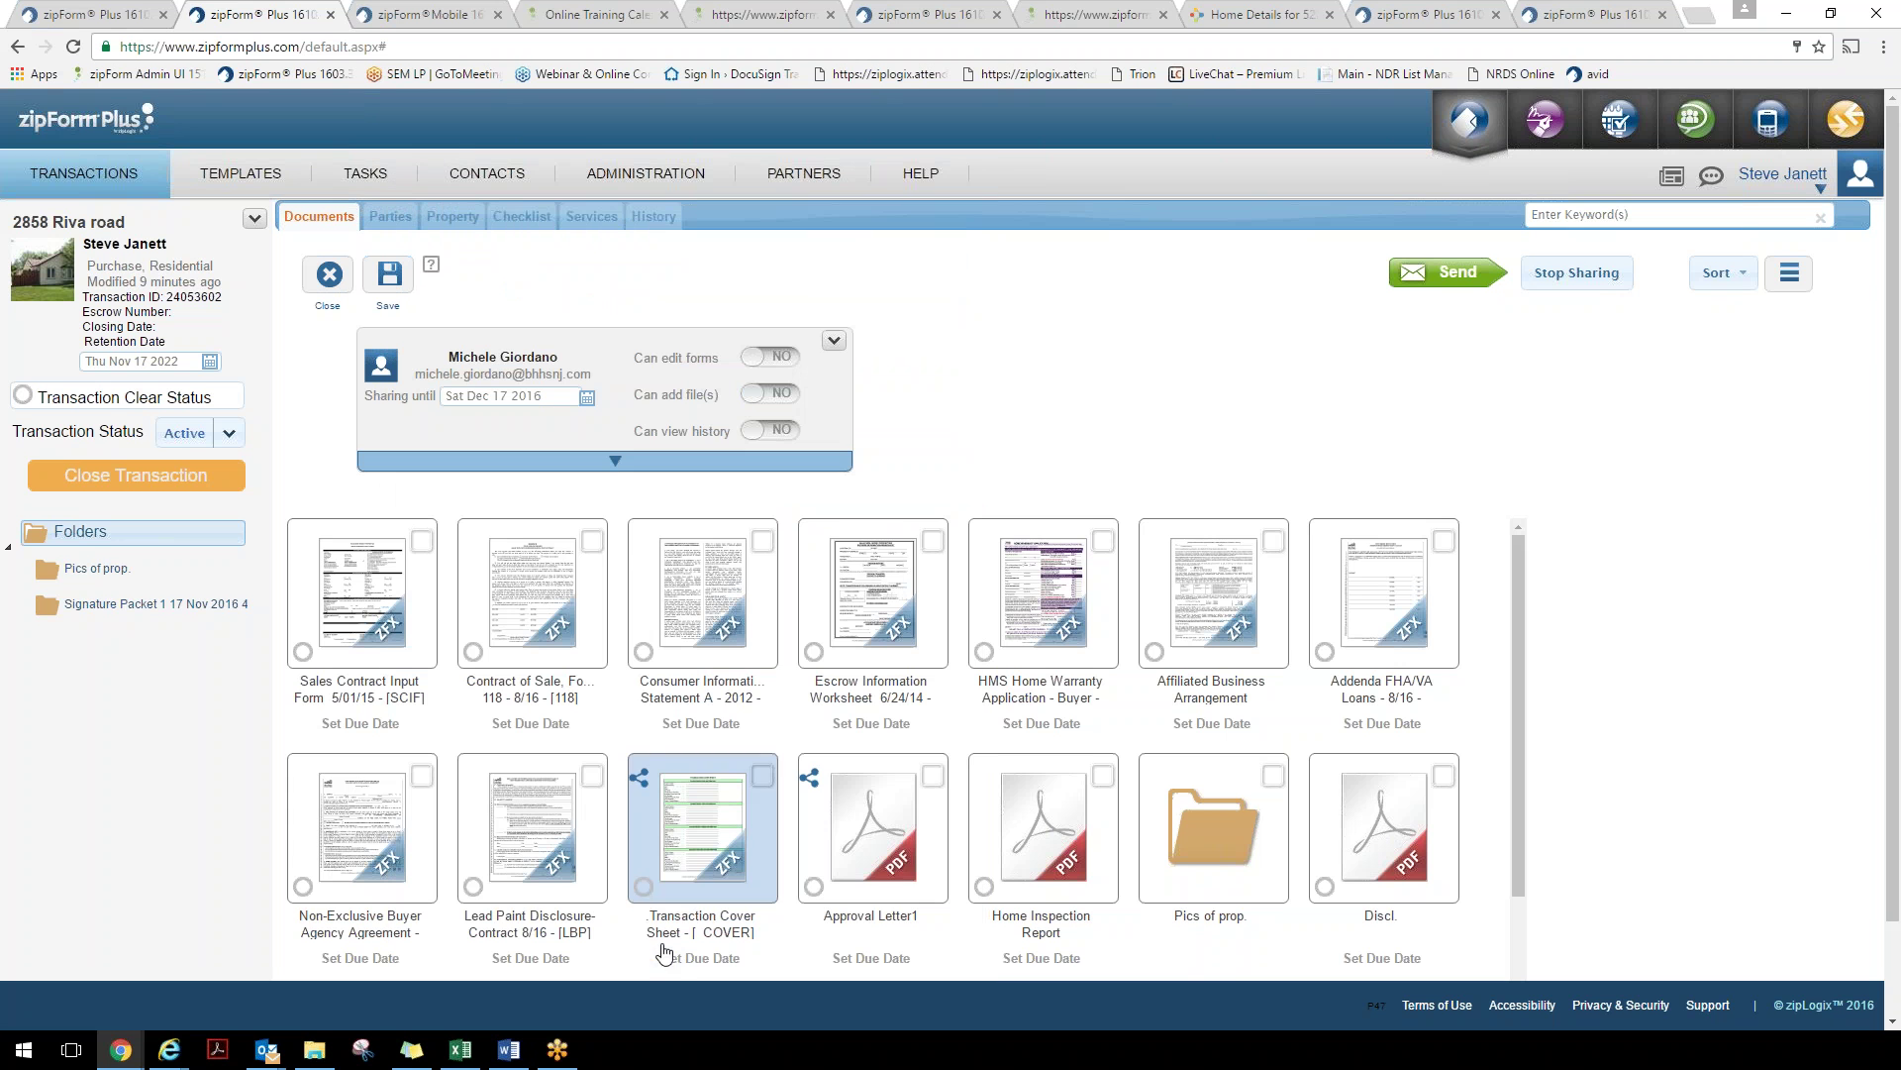
Grant the collaborator edit forms, add files and view history rights, then exit sharing without saving
left_click(784, 359)
left_click(783, 395)
left_click(782, 431)
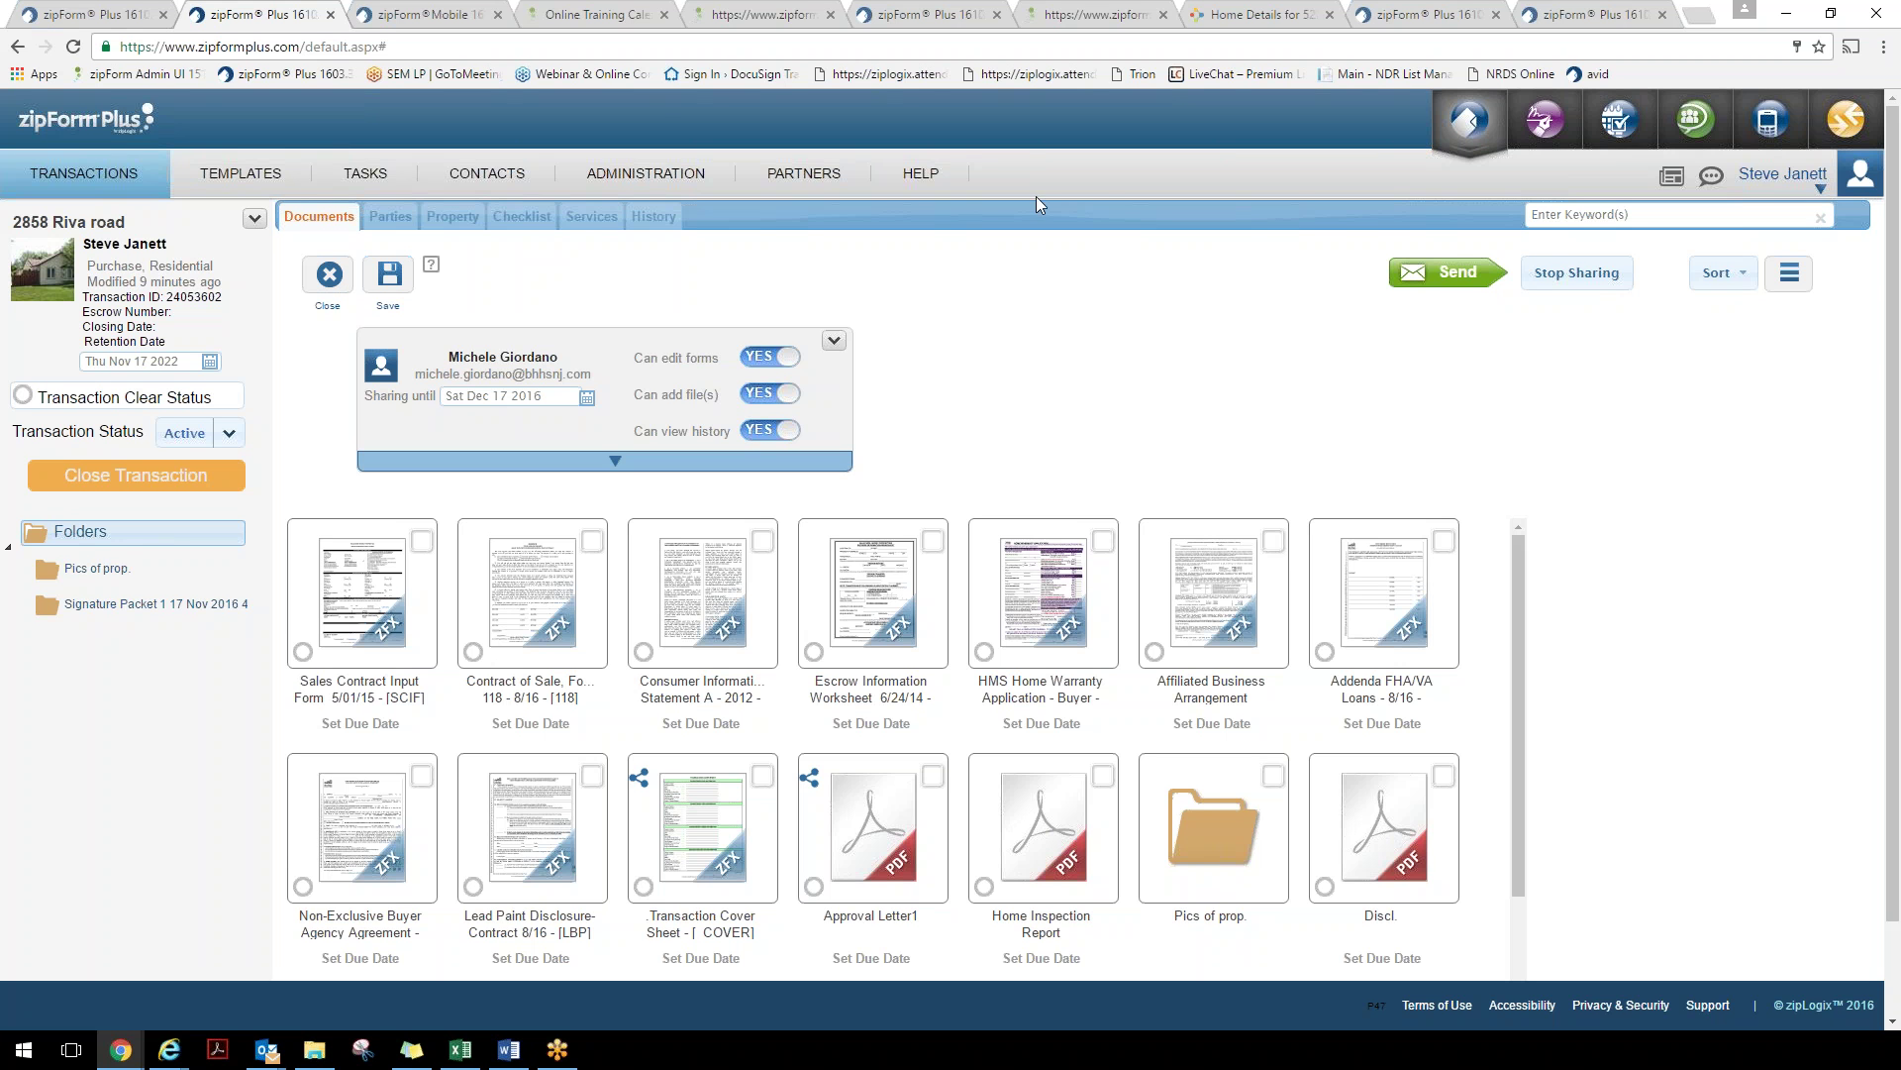
left_click(329, 275)
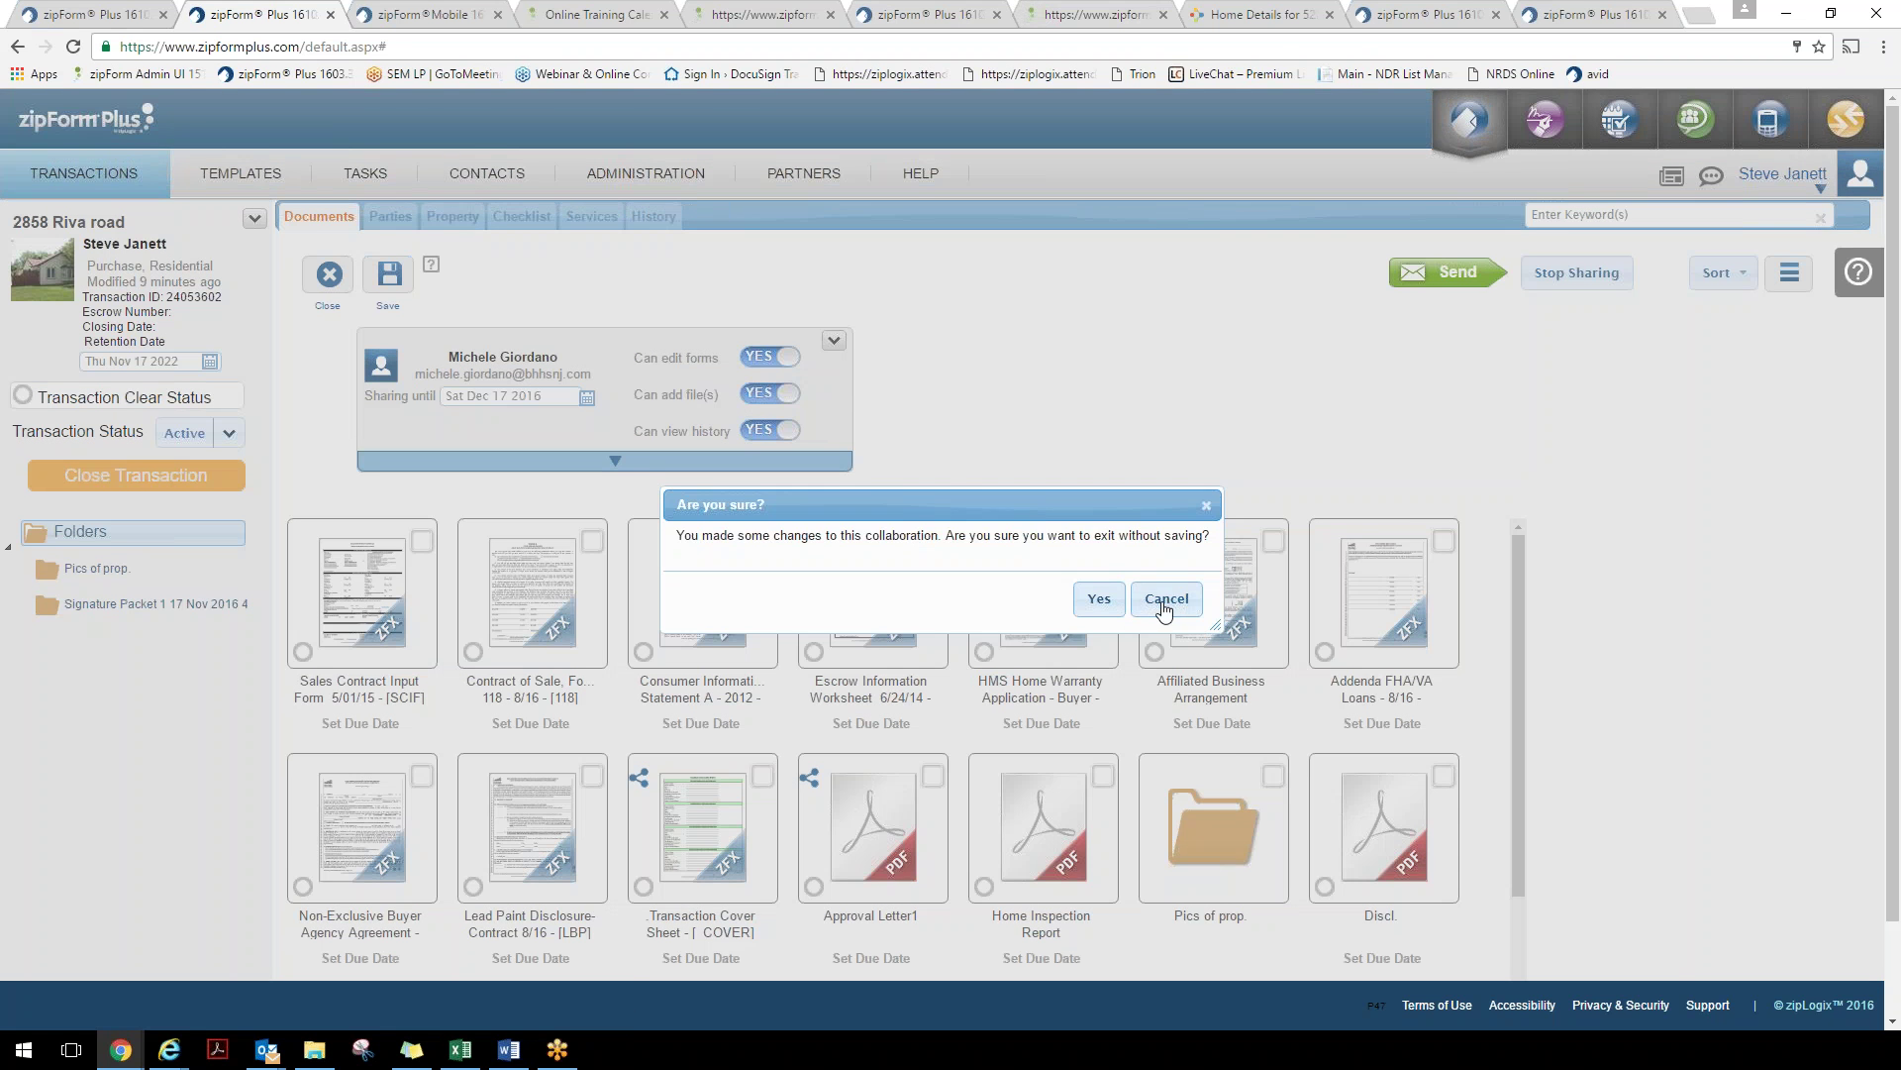
left_click(1164, 606)
left_click(329, 276)
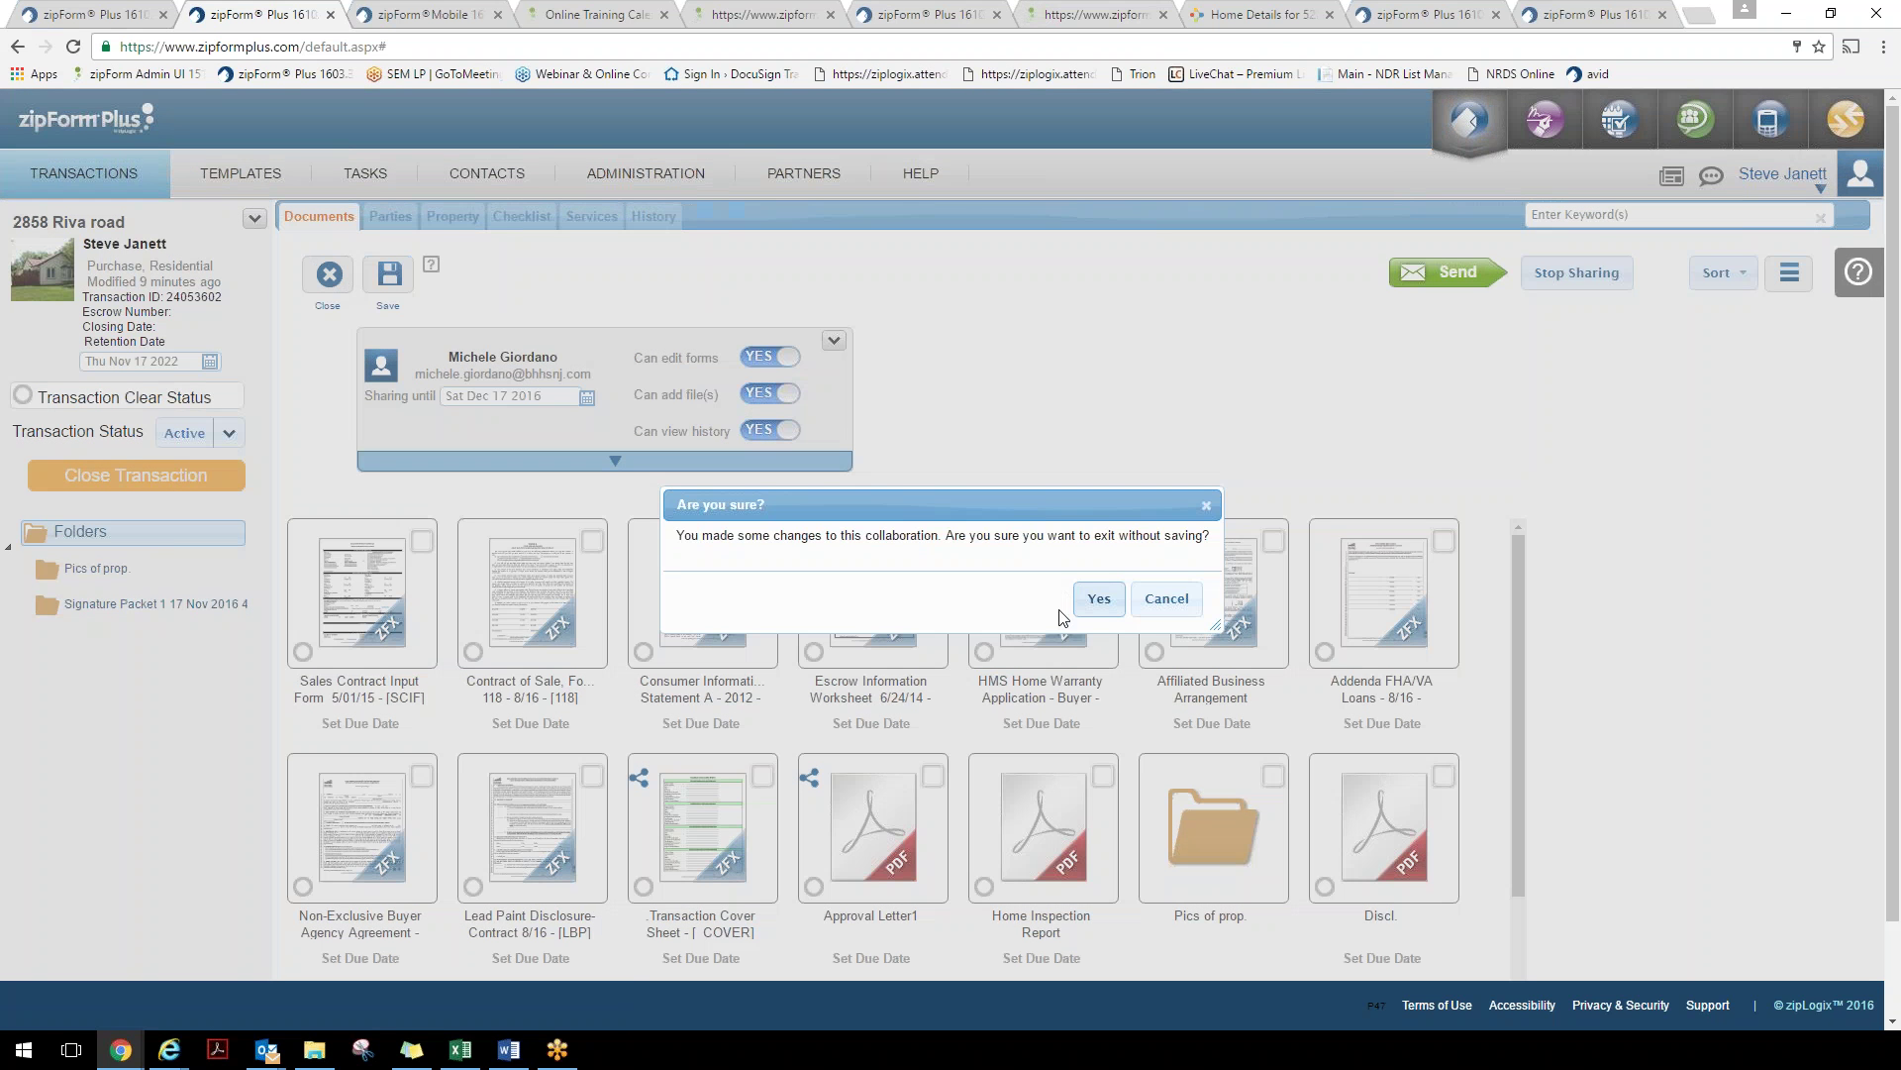
left_click(1099, 599)
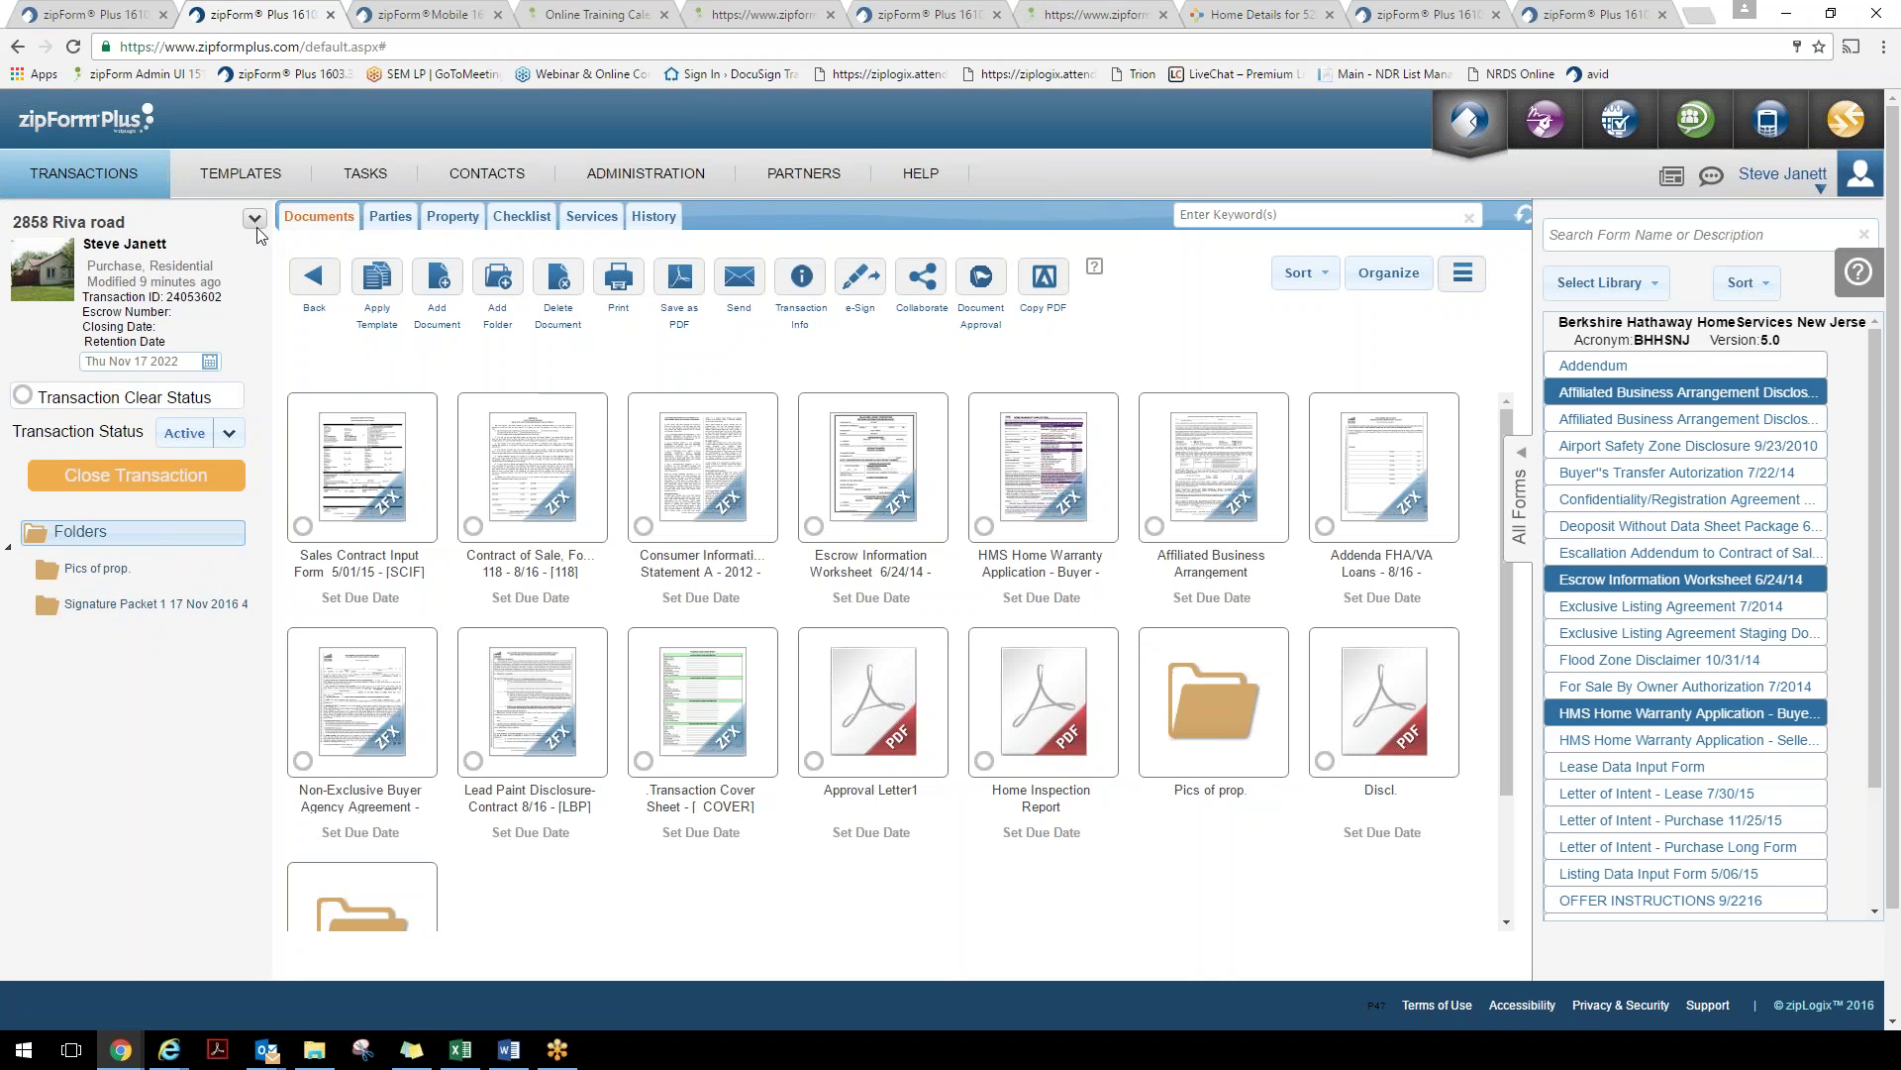
left_click(256, 226)
Check the Email to transaction details, then view the parties list with Buyer One and Buyer Two
left_click(556, 313)
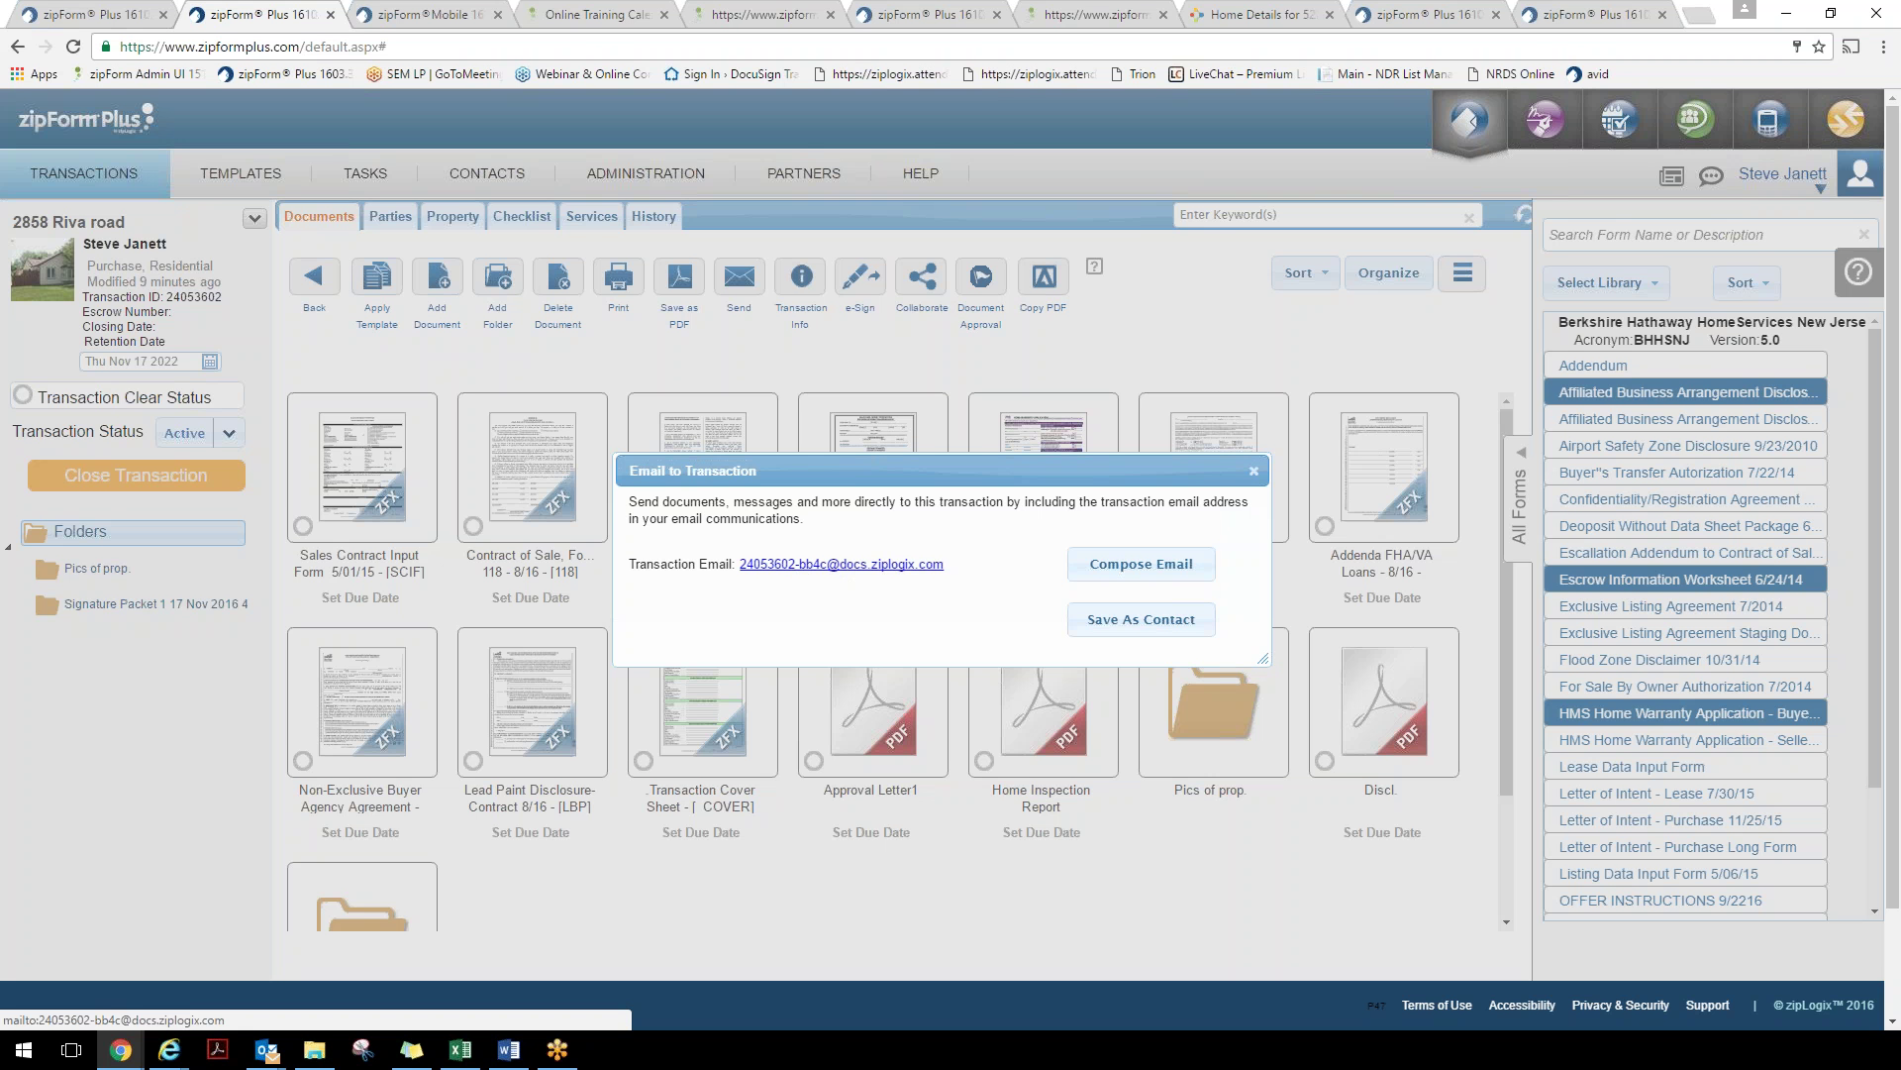
left_click(1254, 470)
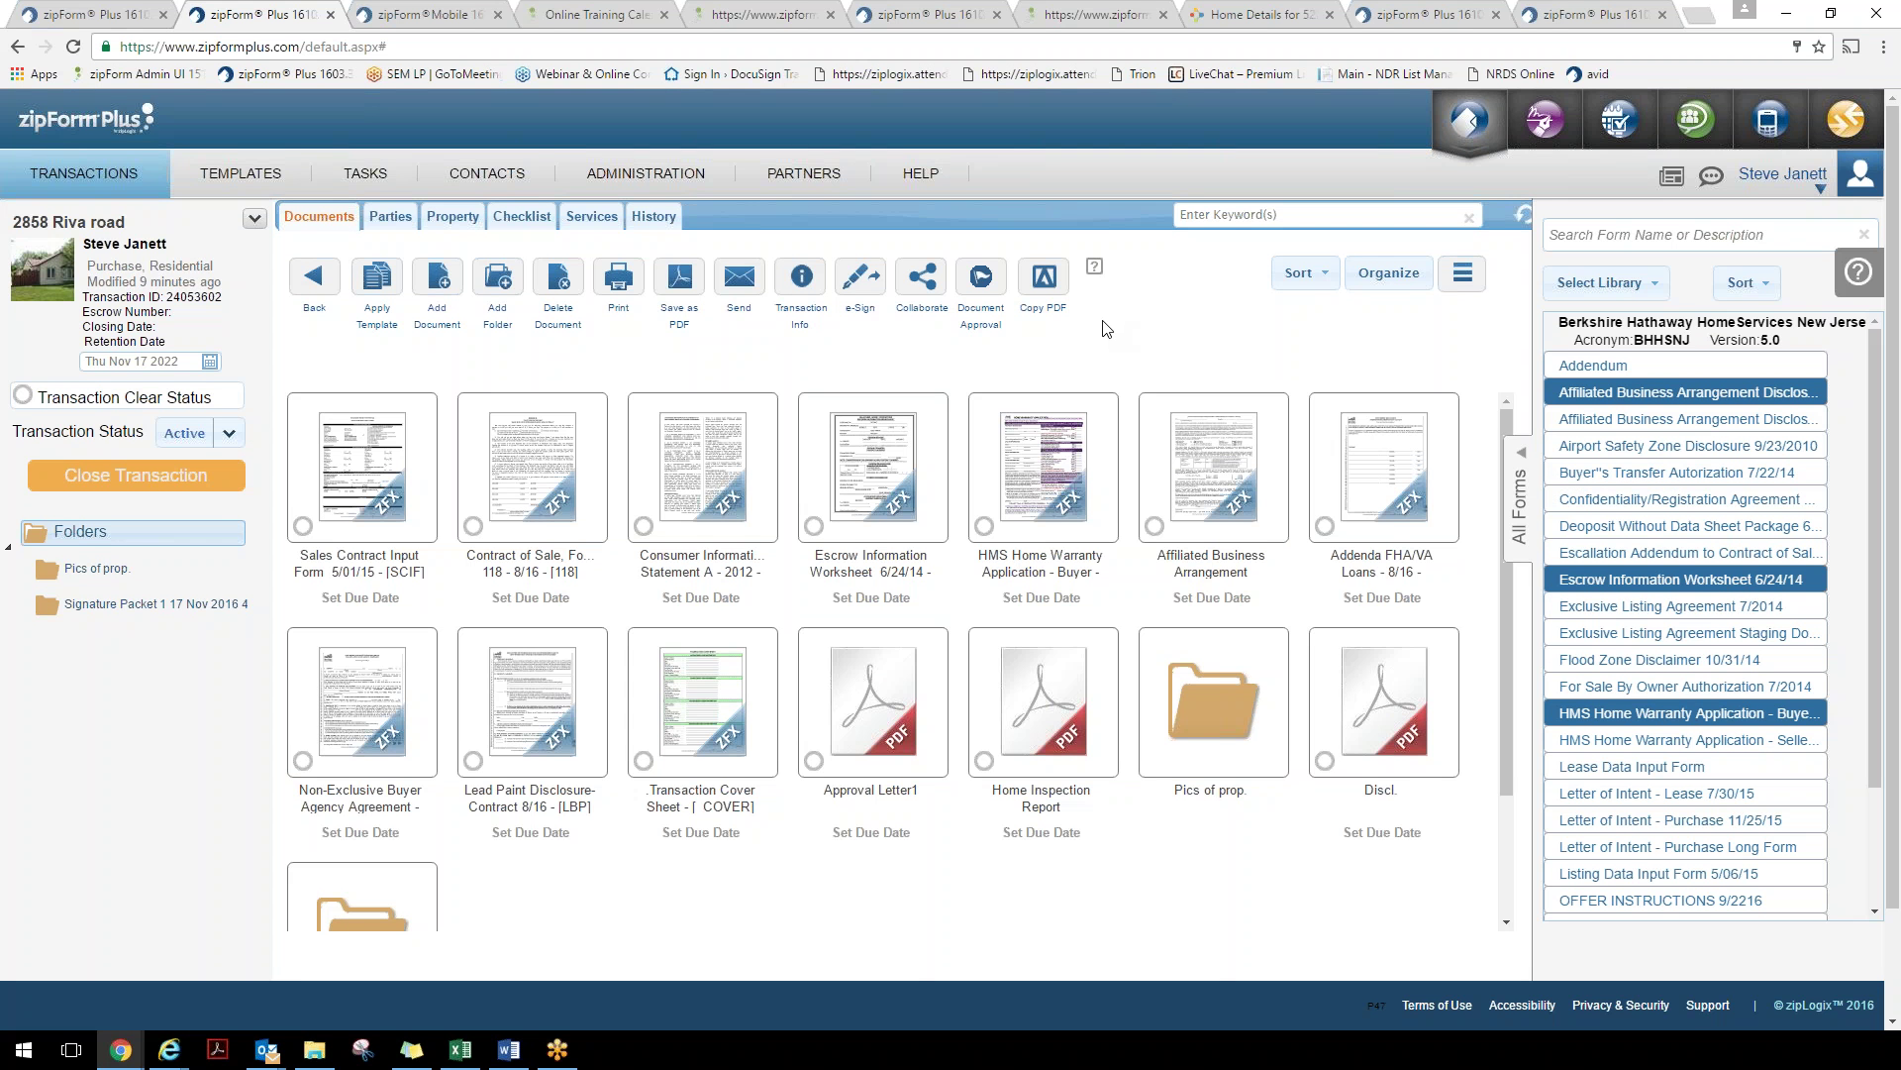
left_click(391, 220)
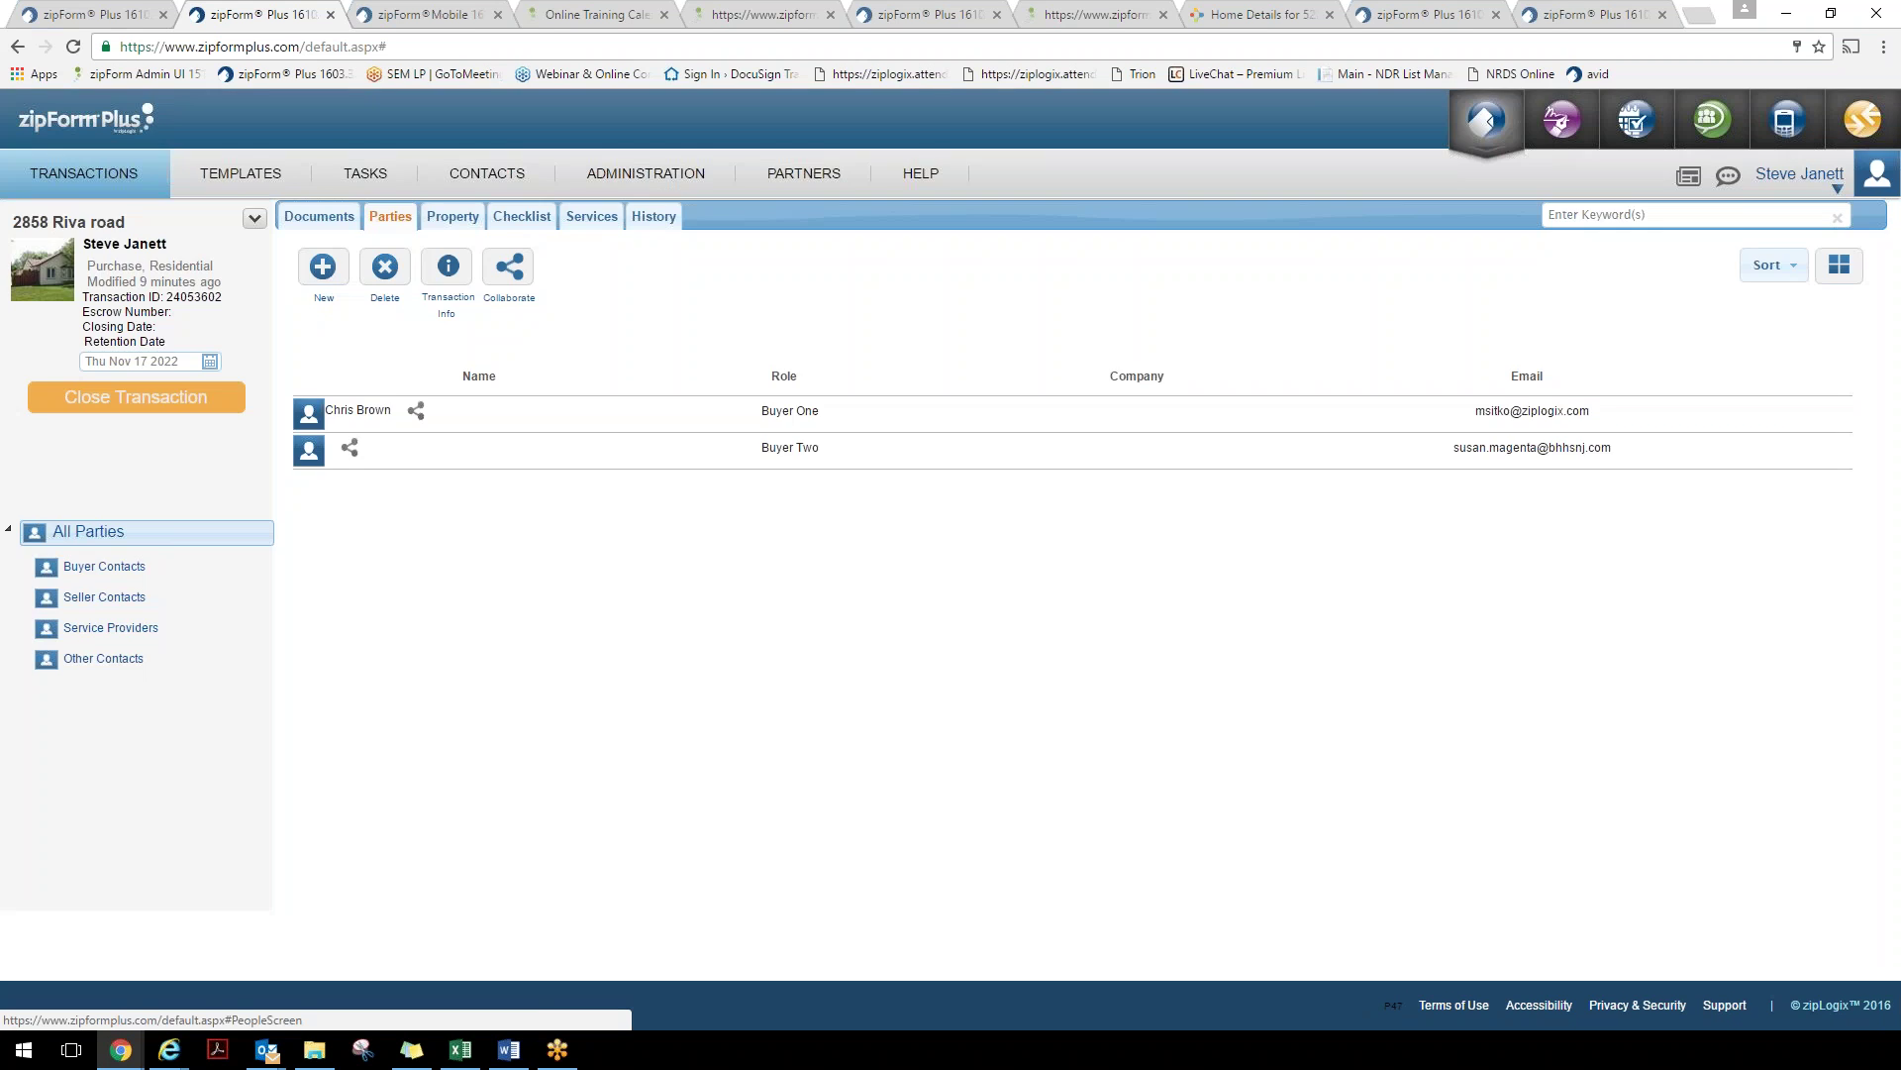
left_click(461, 226)
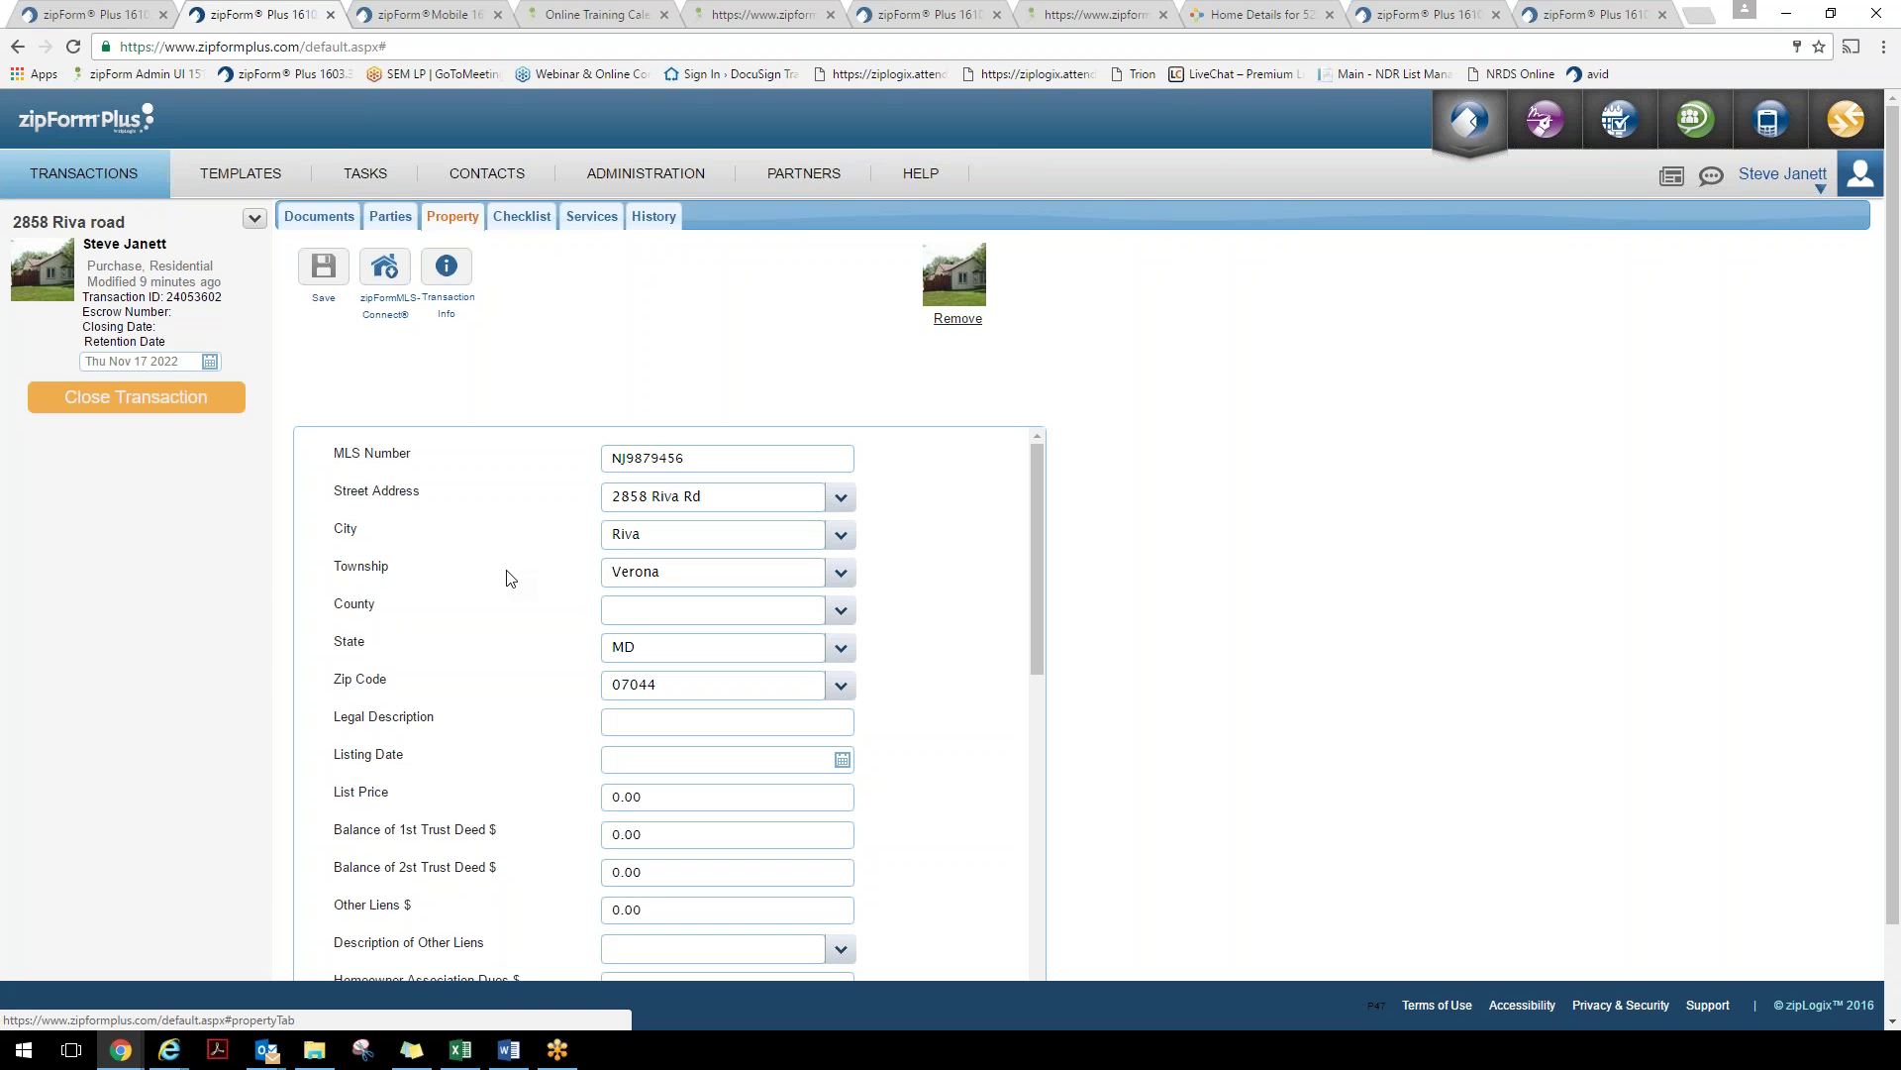
Open the Contract of Sale, Form 118 - 8/16, from Documents and scroll to the Purchase Price section
left_click(309, 216)
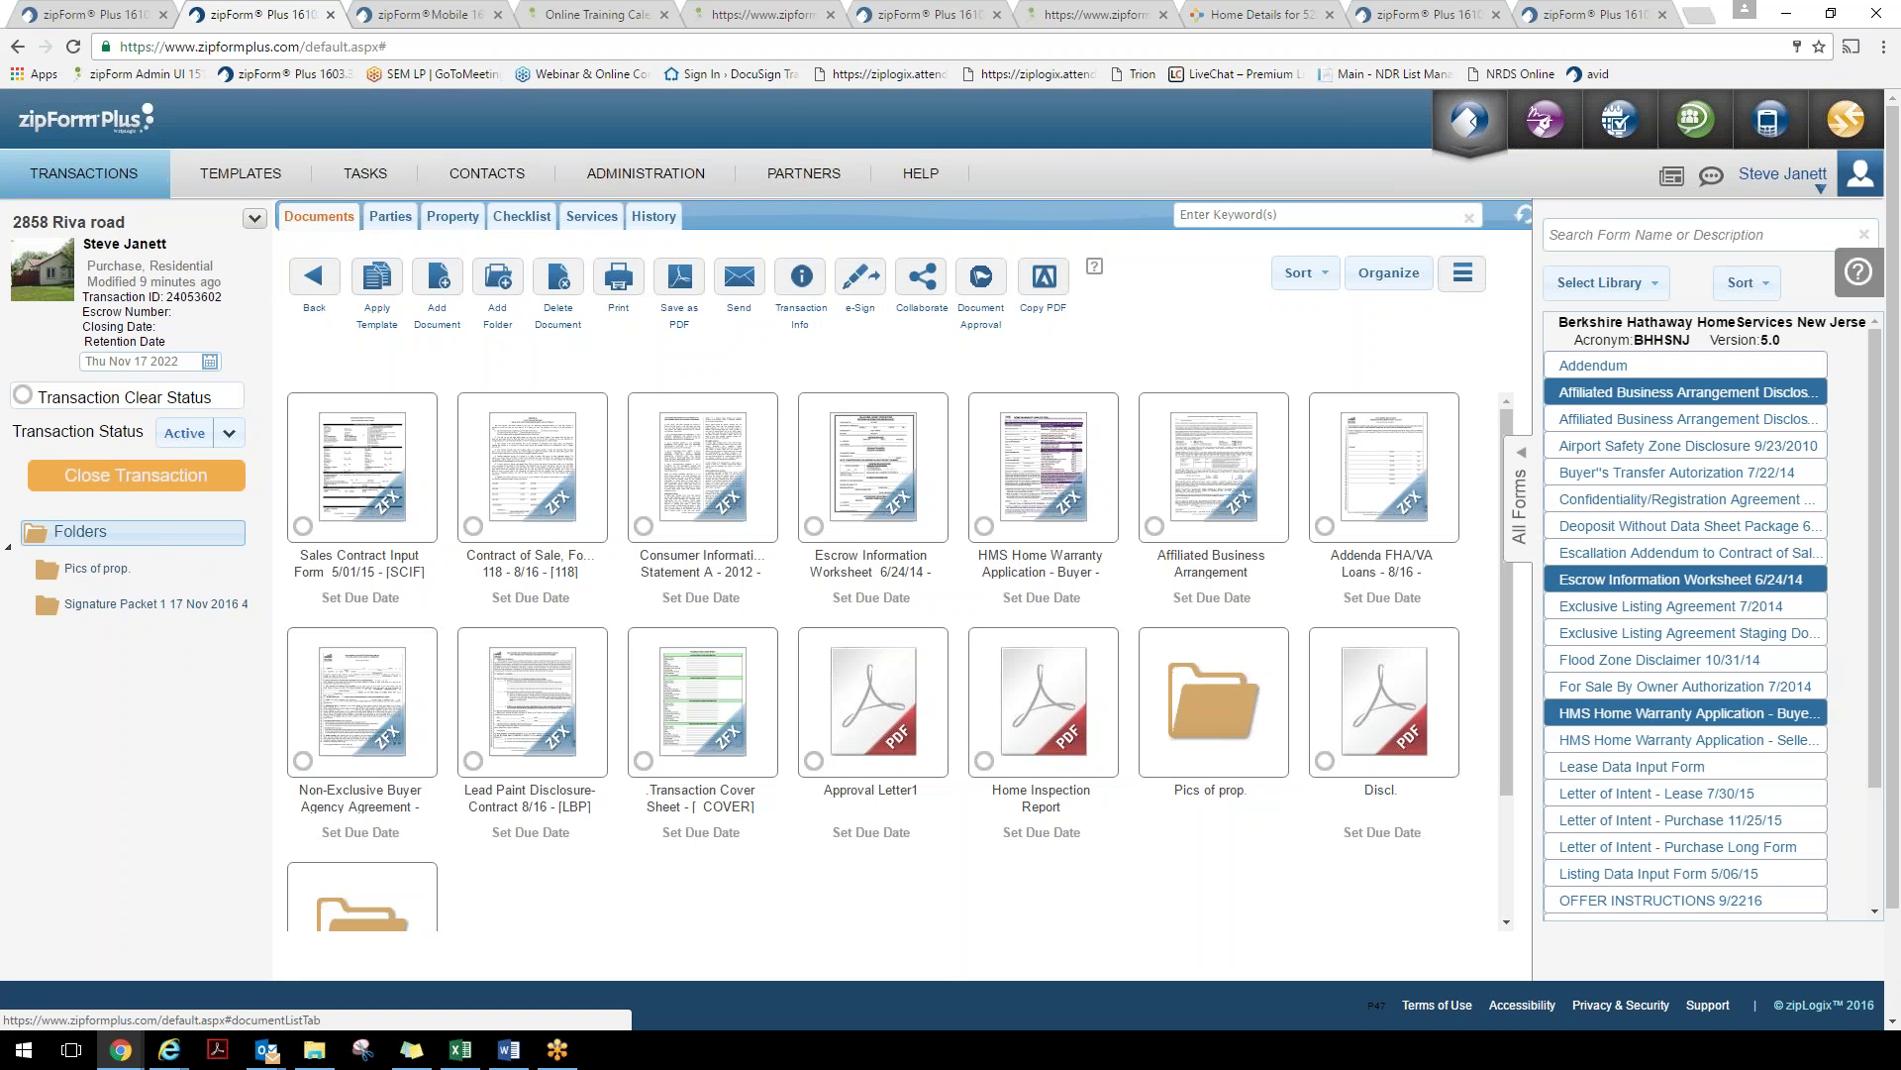
scroll(450, 601, "down", 2)
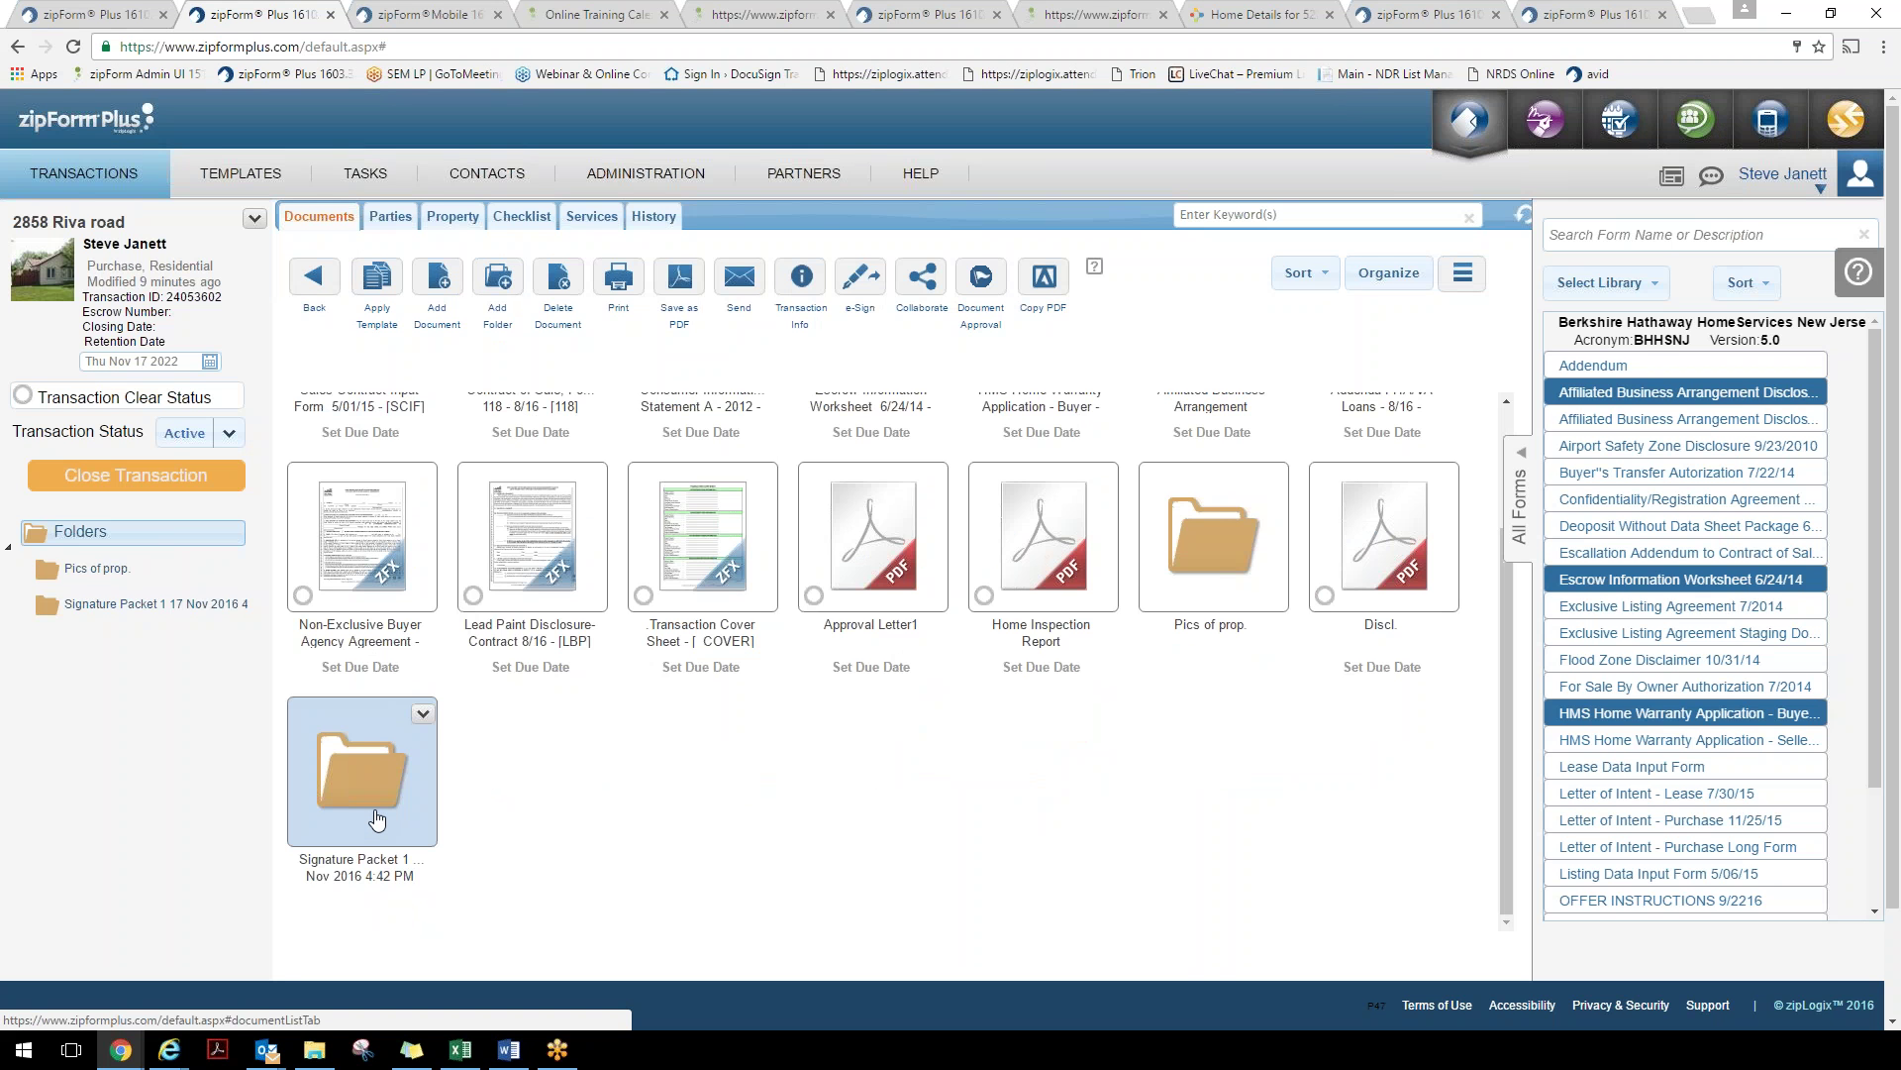
scroll(376, 818, "up", 2)
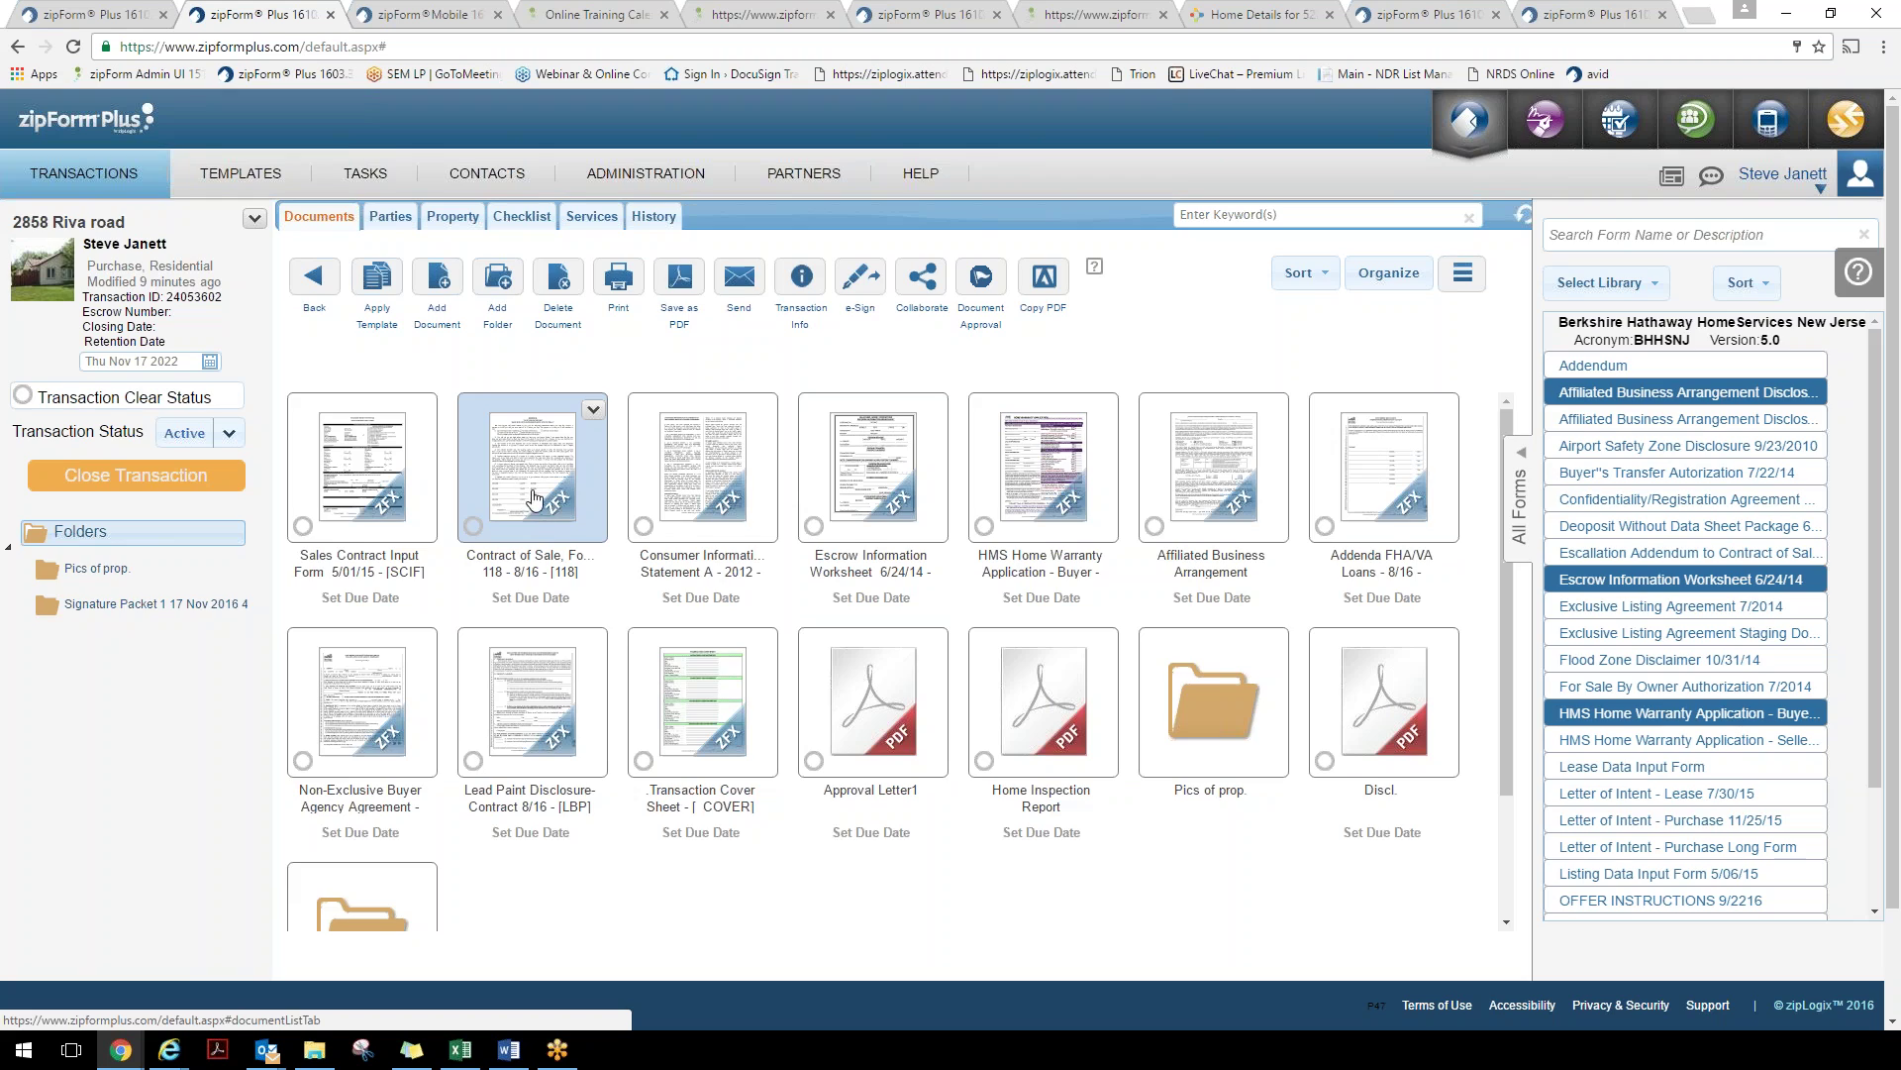
left_click(531, 492)
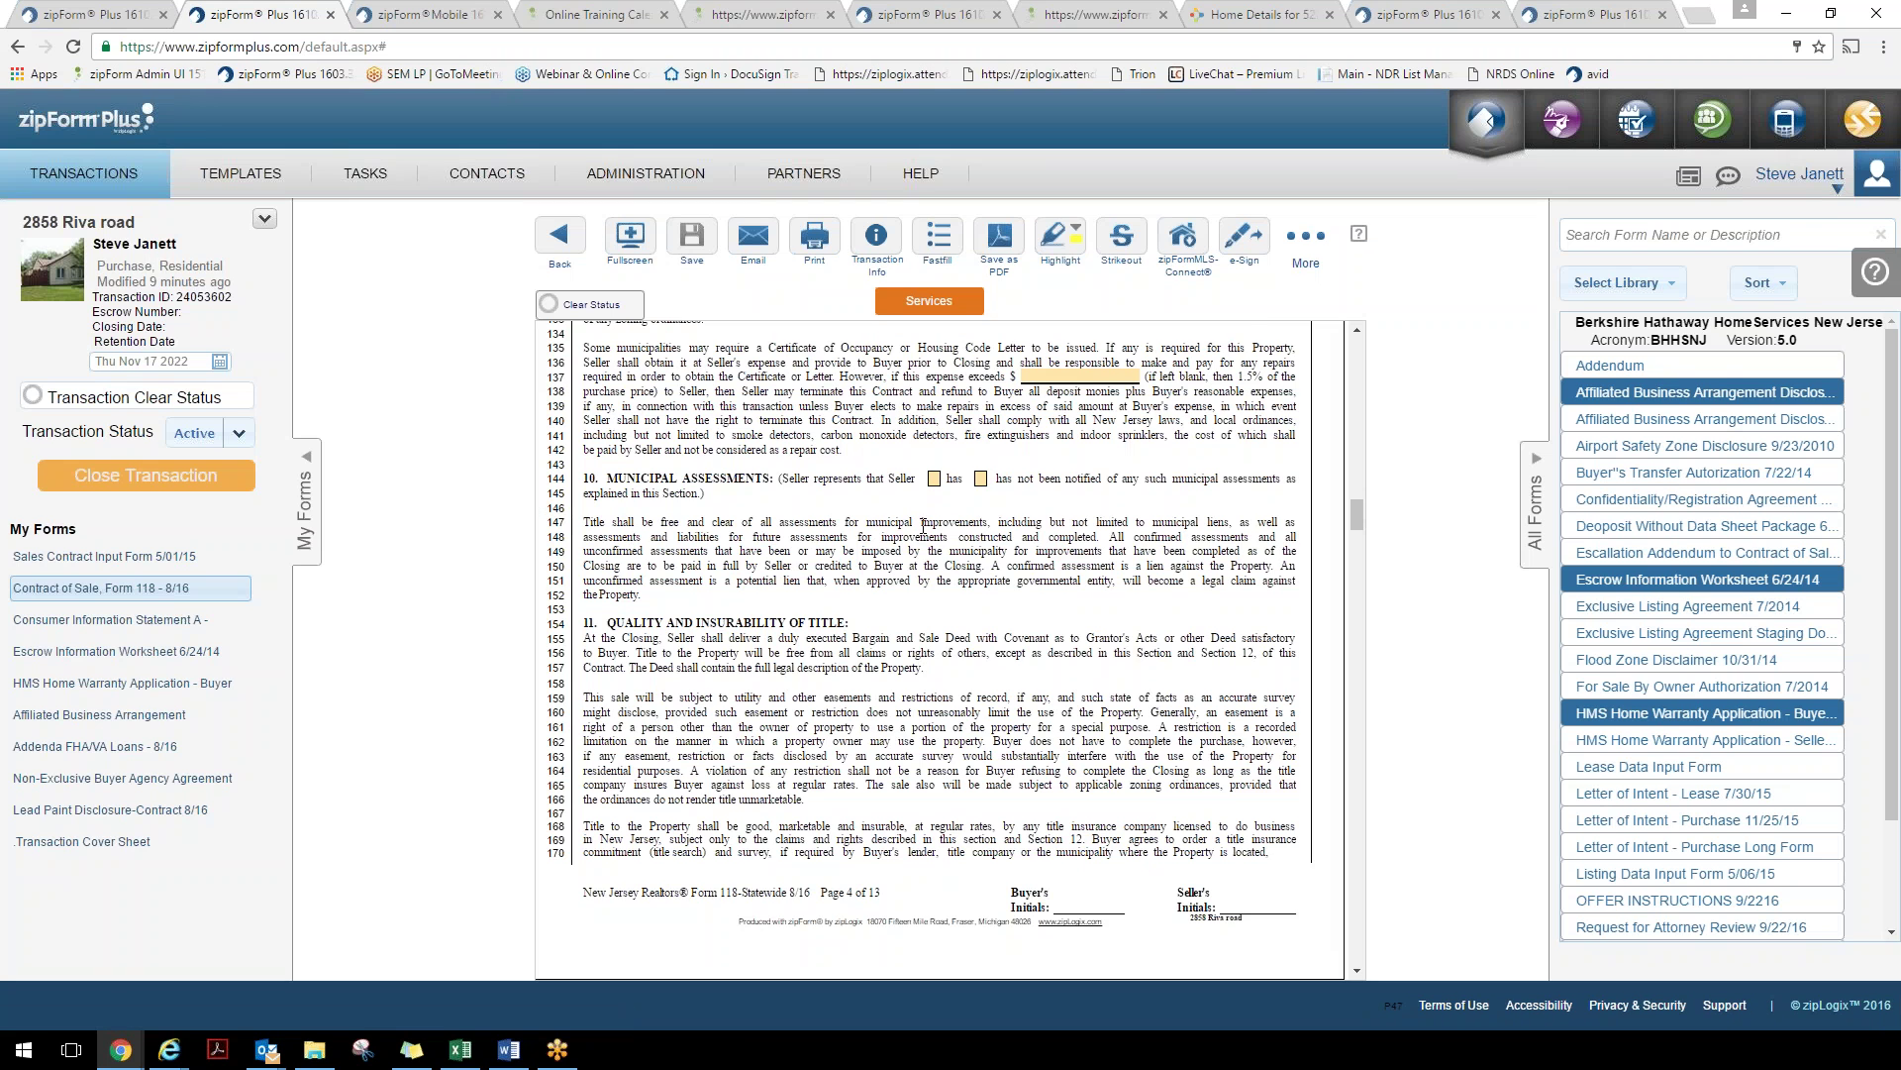
scroll(1041, 386, "down", 12)
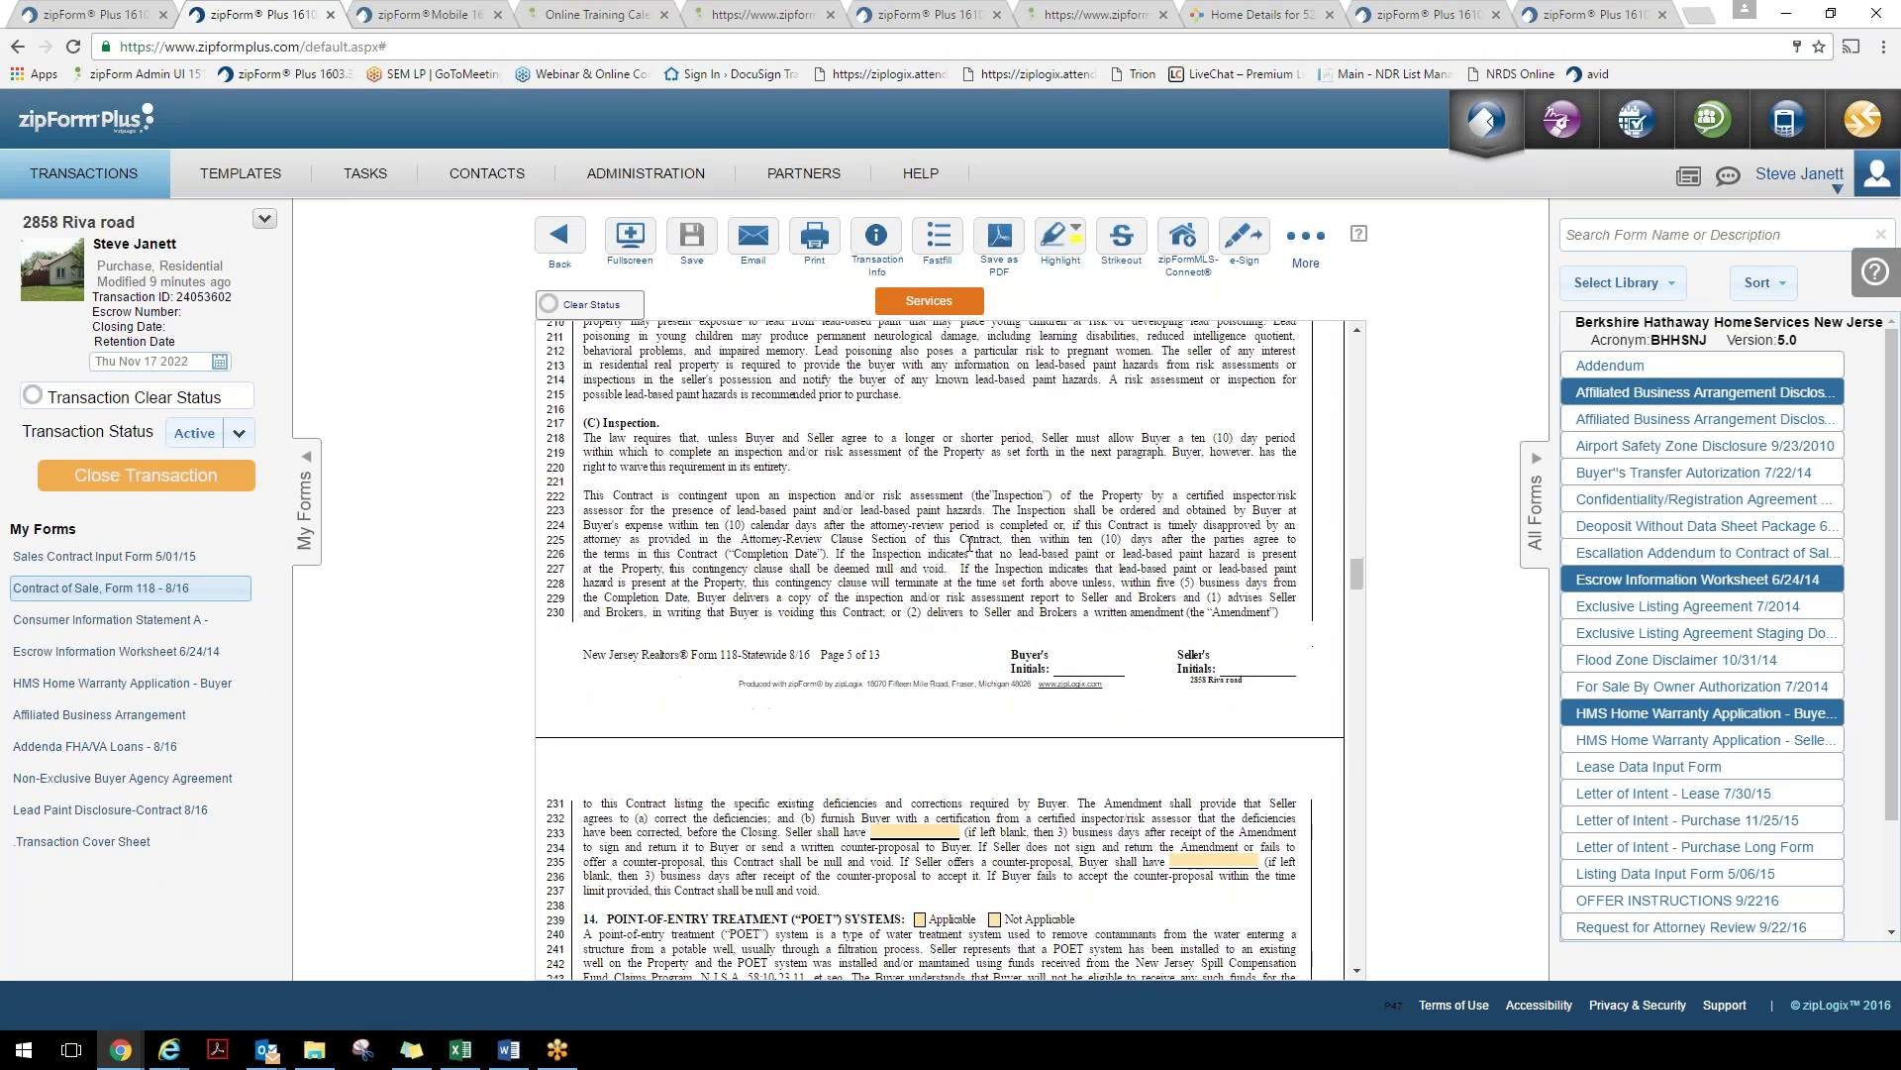
scroll(939, 648, "up", 20)
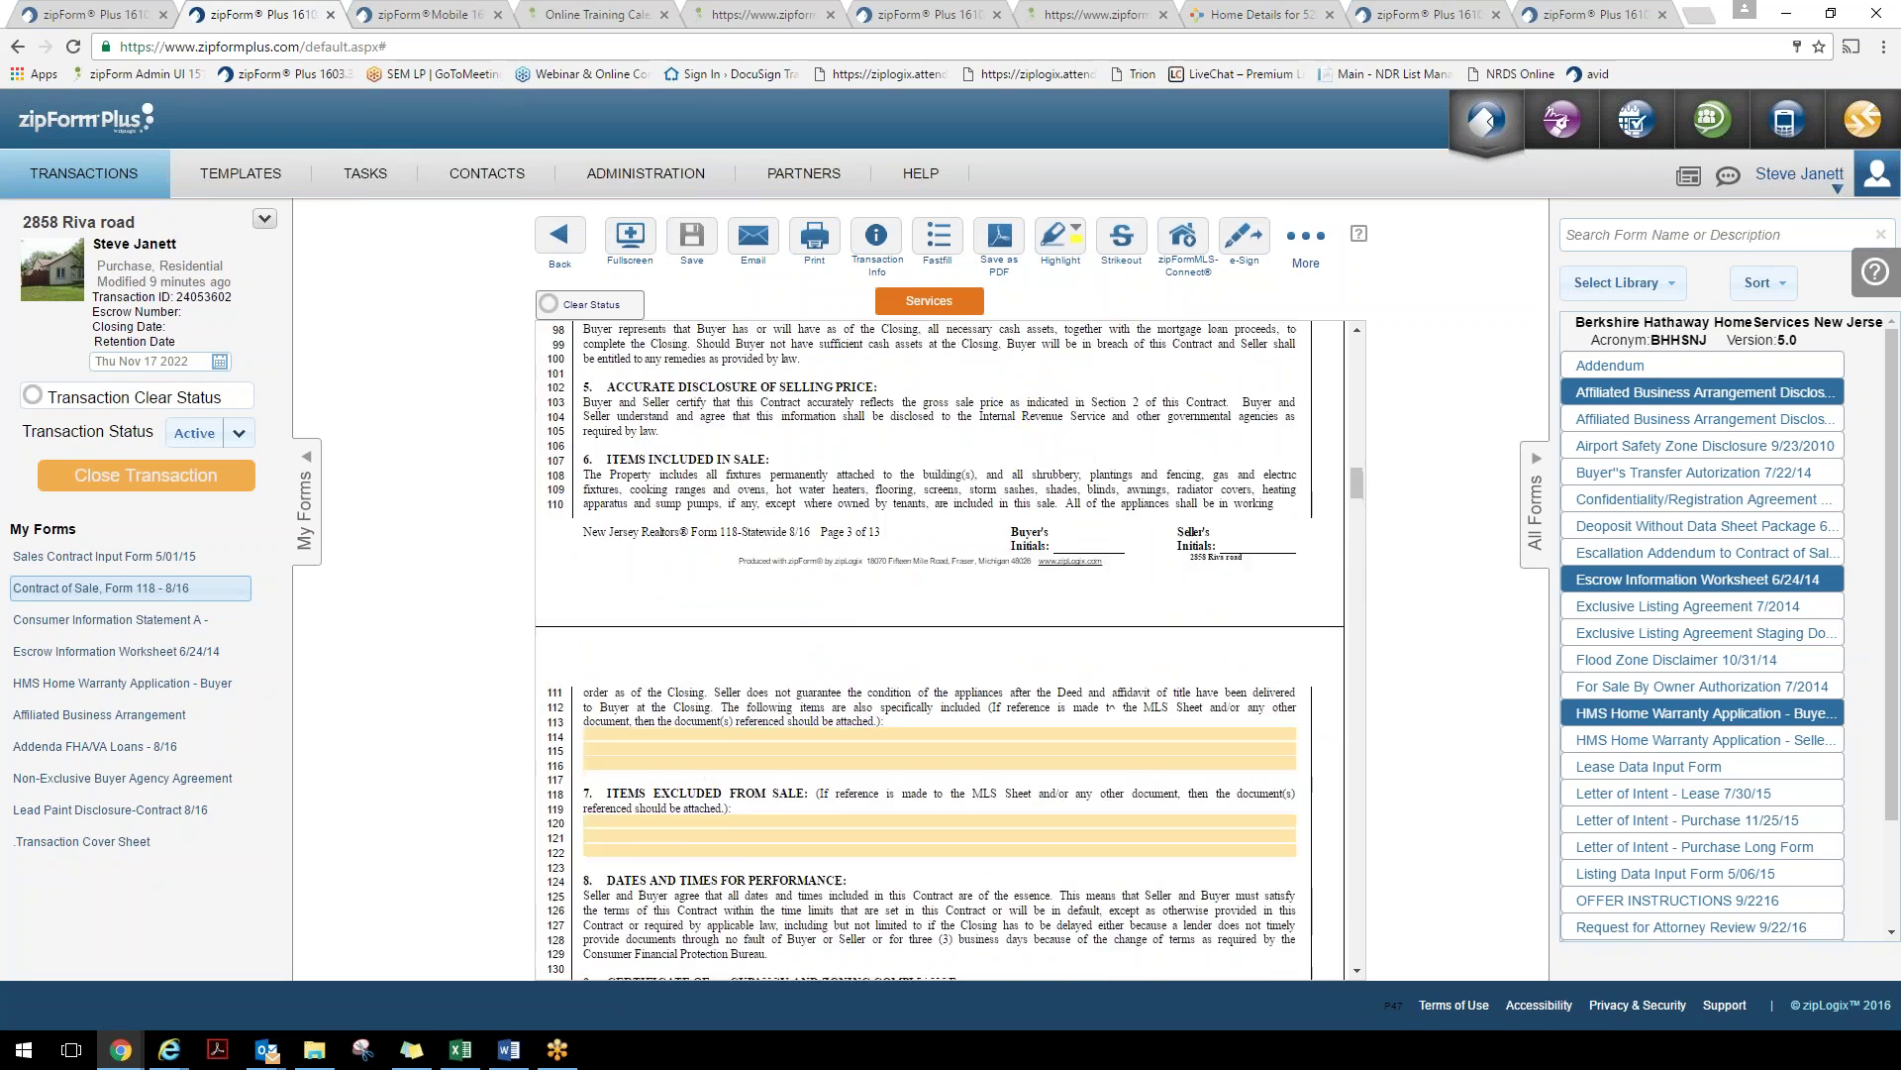
scroll(939, 649, "up", 8)
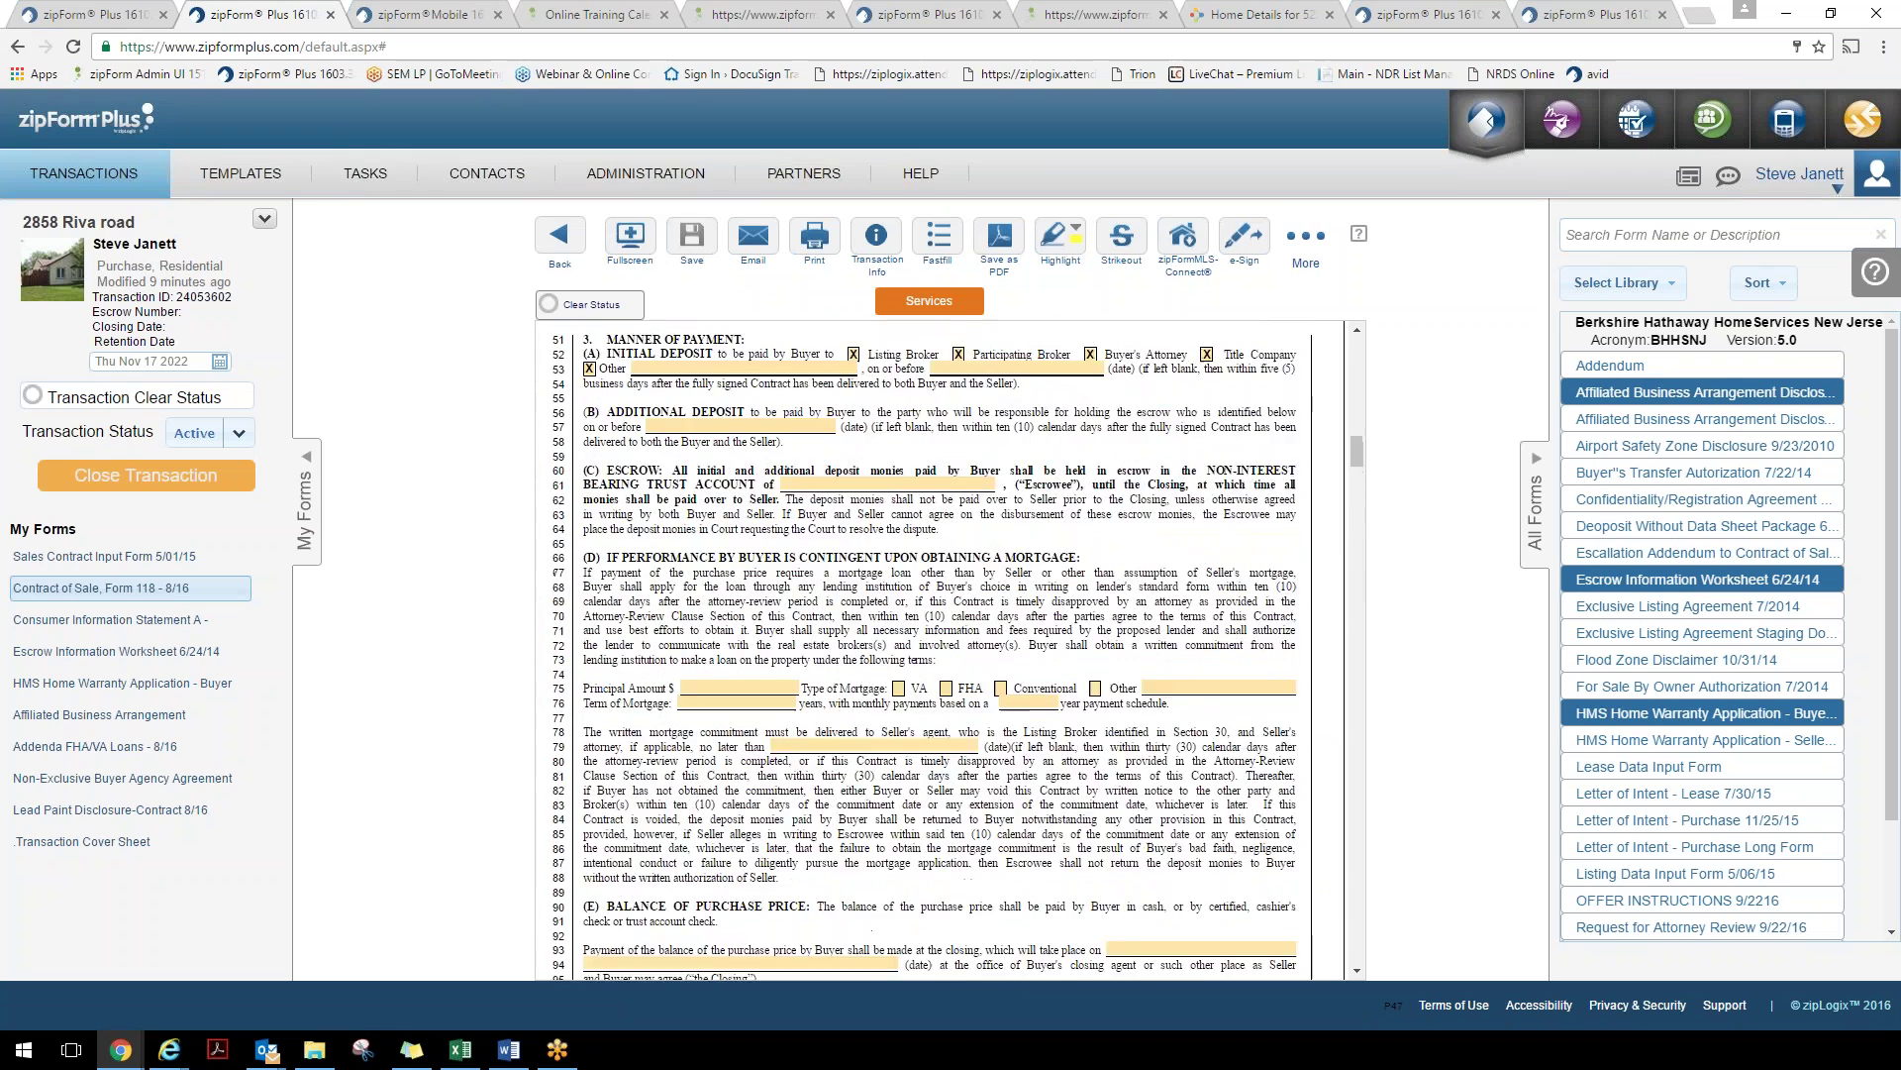
scroll(1204, 589, "up", 3)
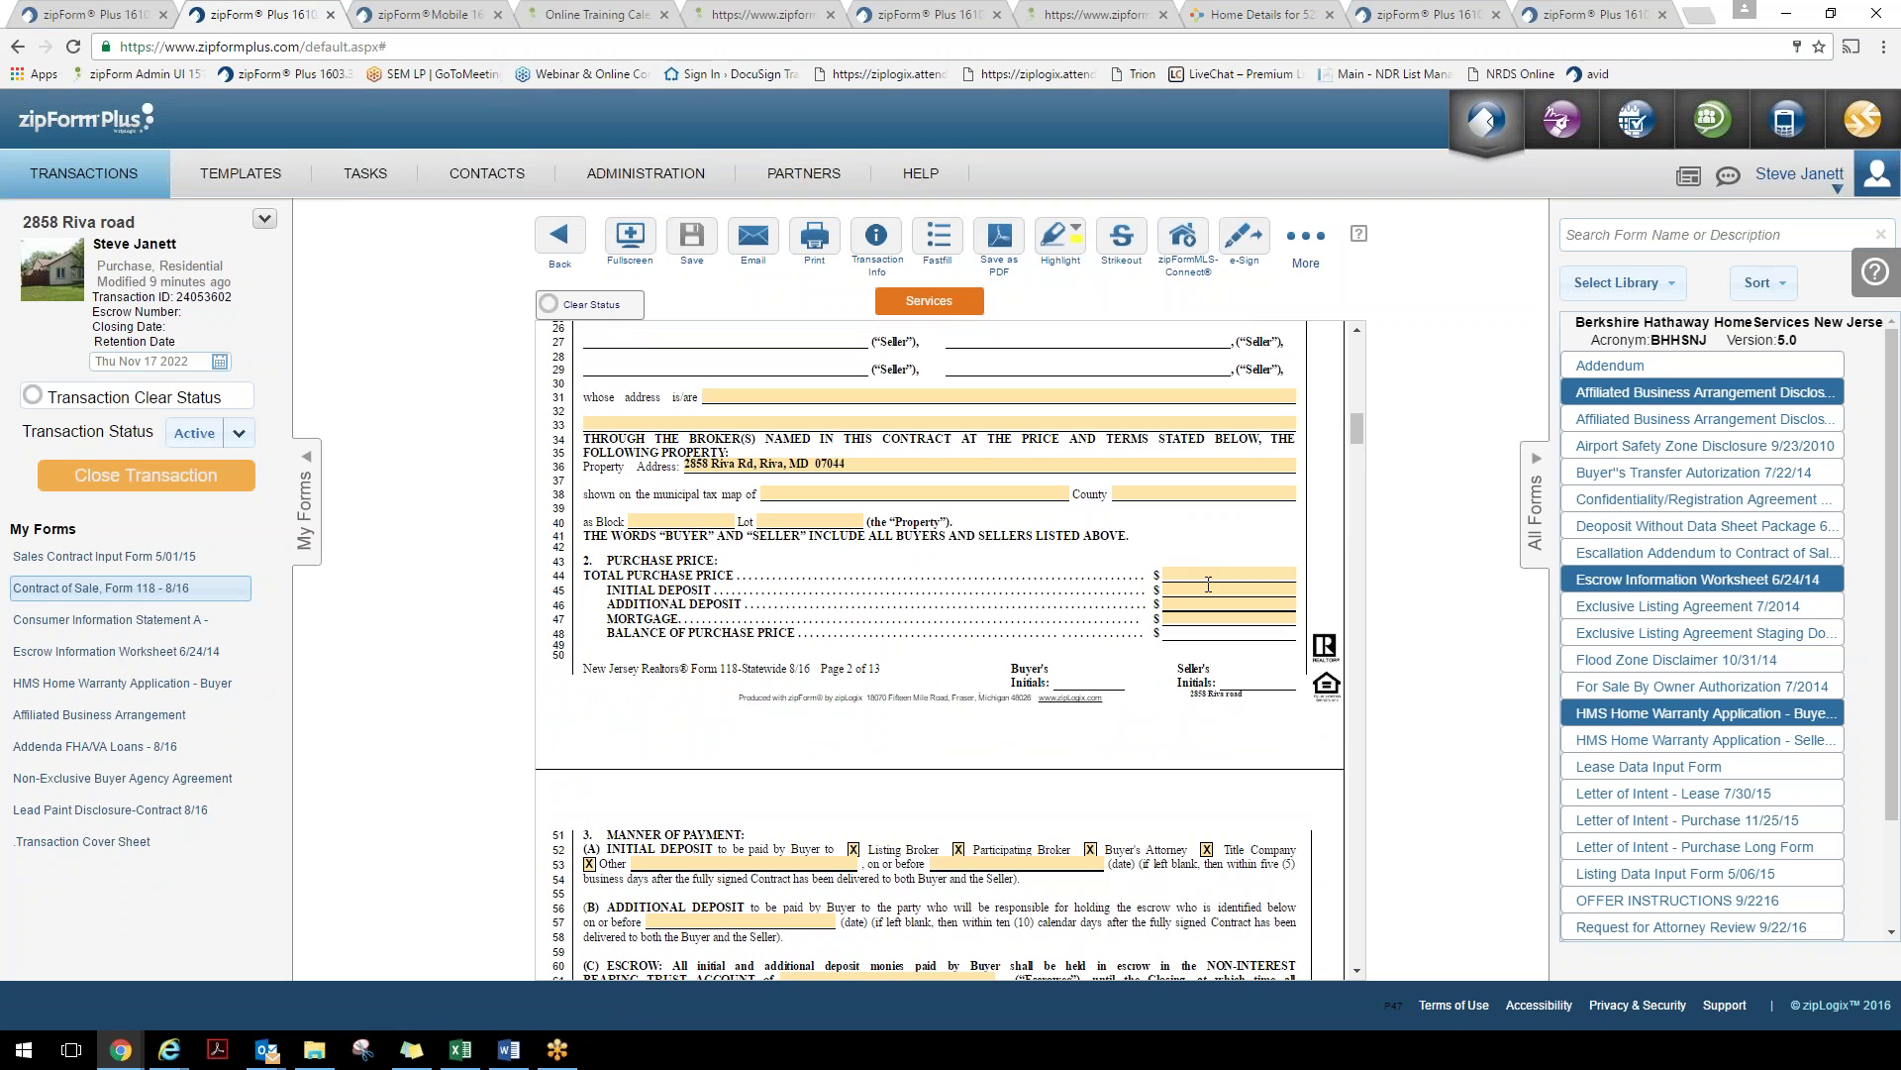
Enter 350,000 as the Total Purchase Price, making the Balance of Purchase Price 350,000.00
left_click(1206, 590)
left_click(1208, 572)
type("350000")
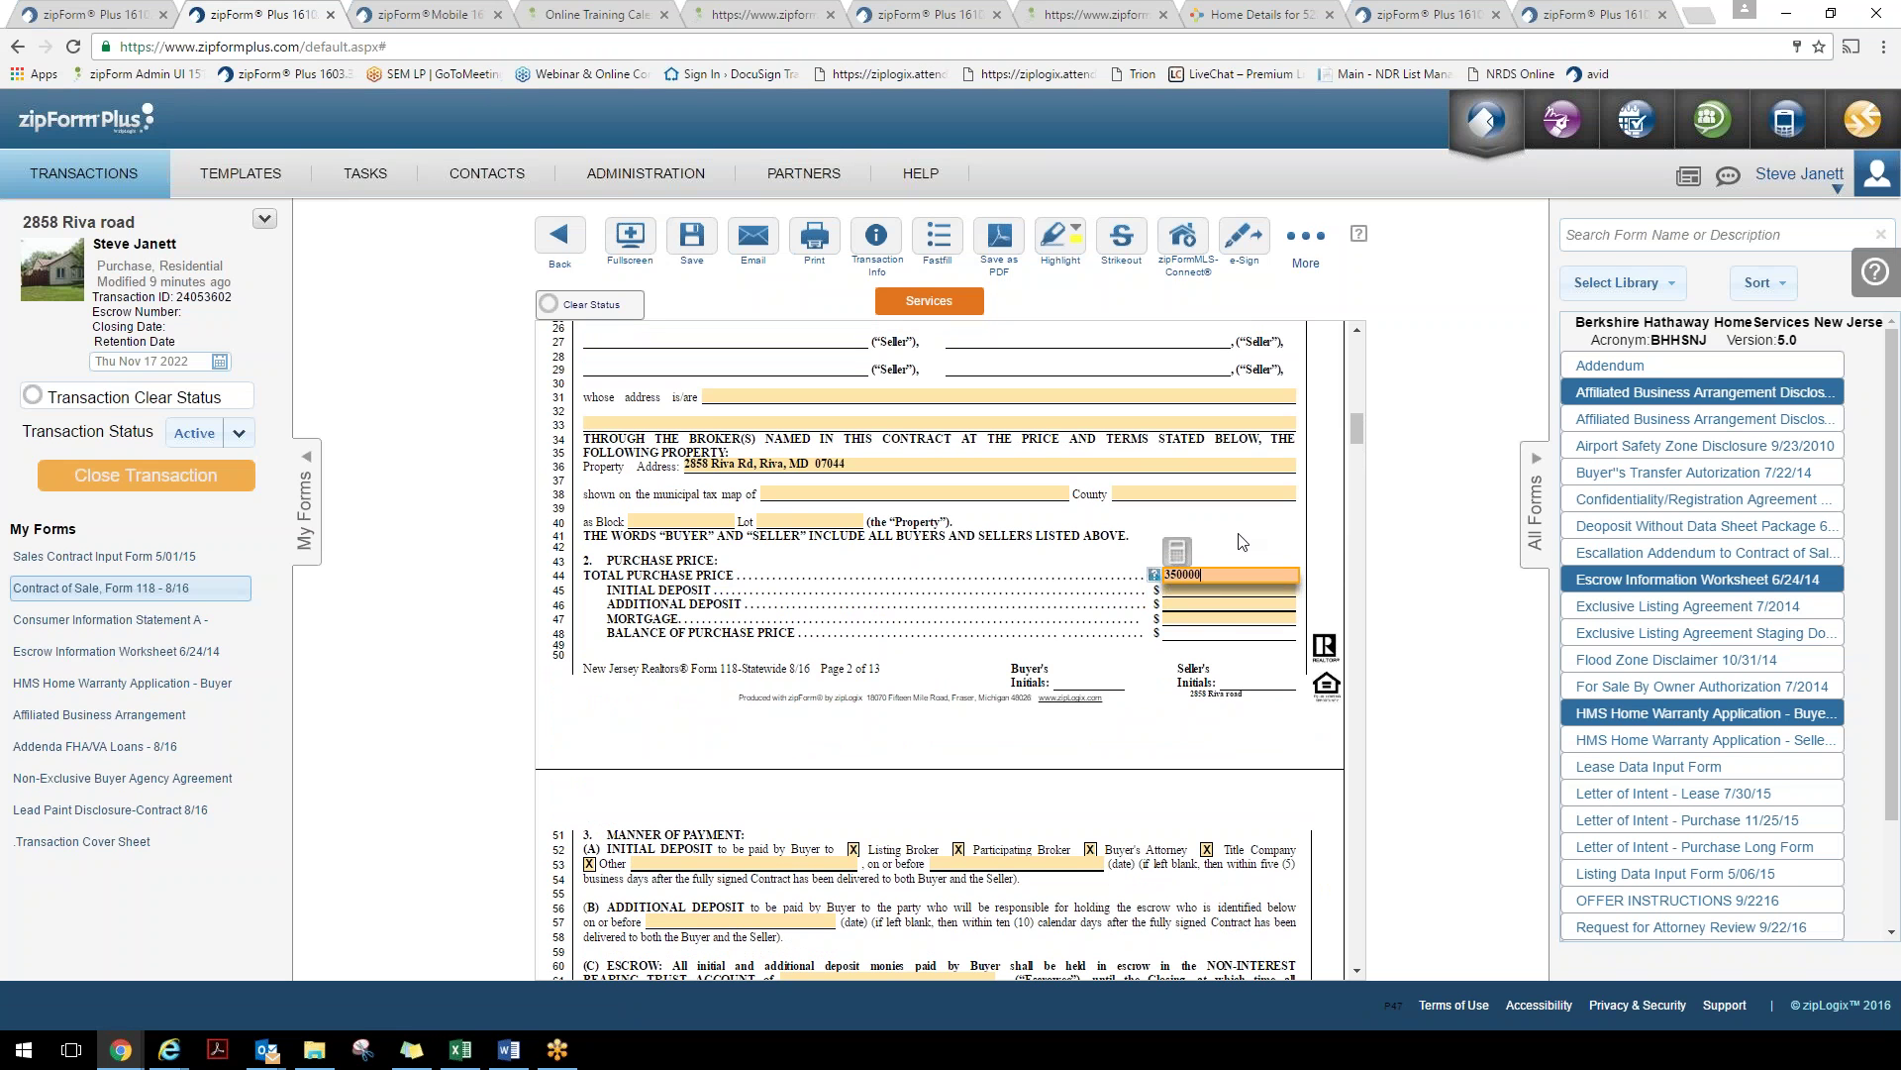
left_click(1238, 537)
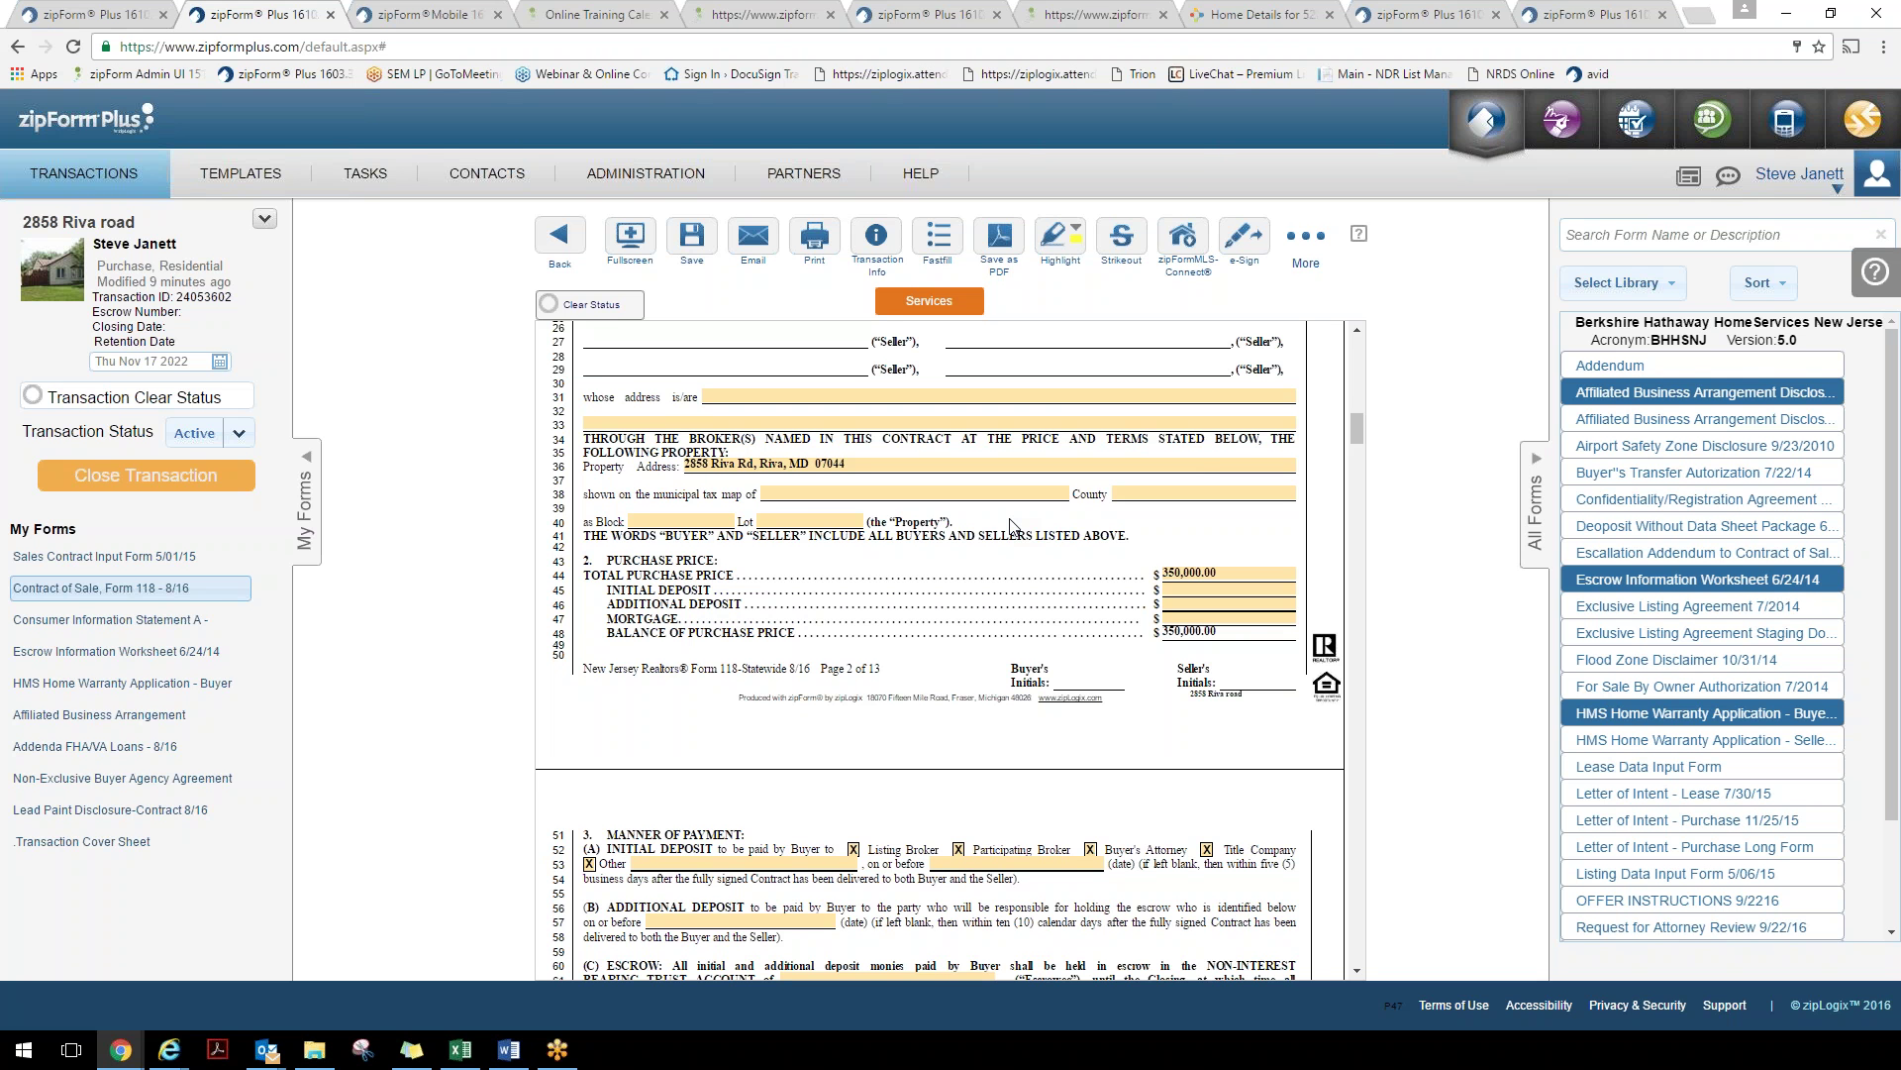
Switch to the zipConsult meeting page listing the two participants
double_click(587, 668)
left_click(668, 661)
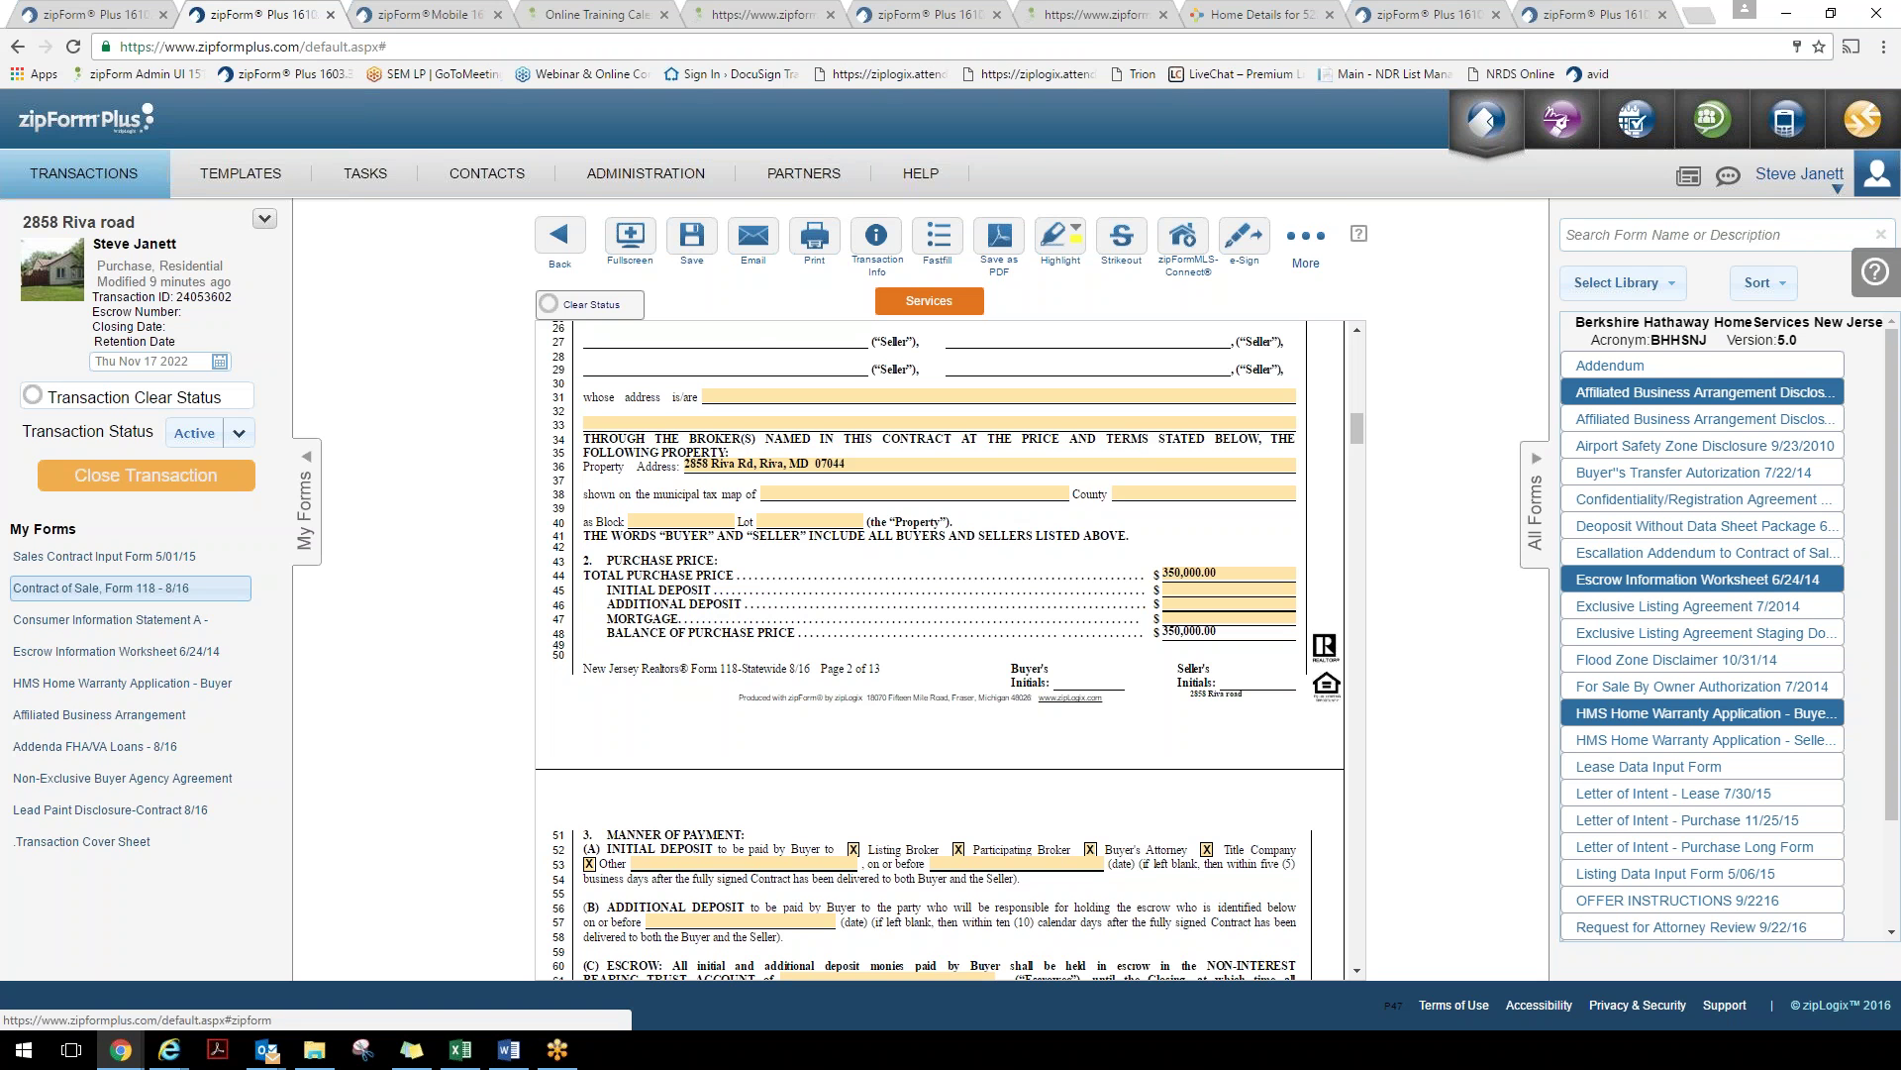
left_click(721, 15)
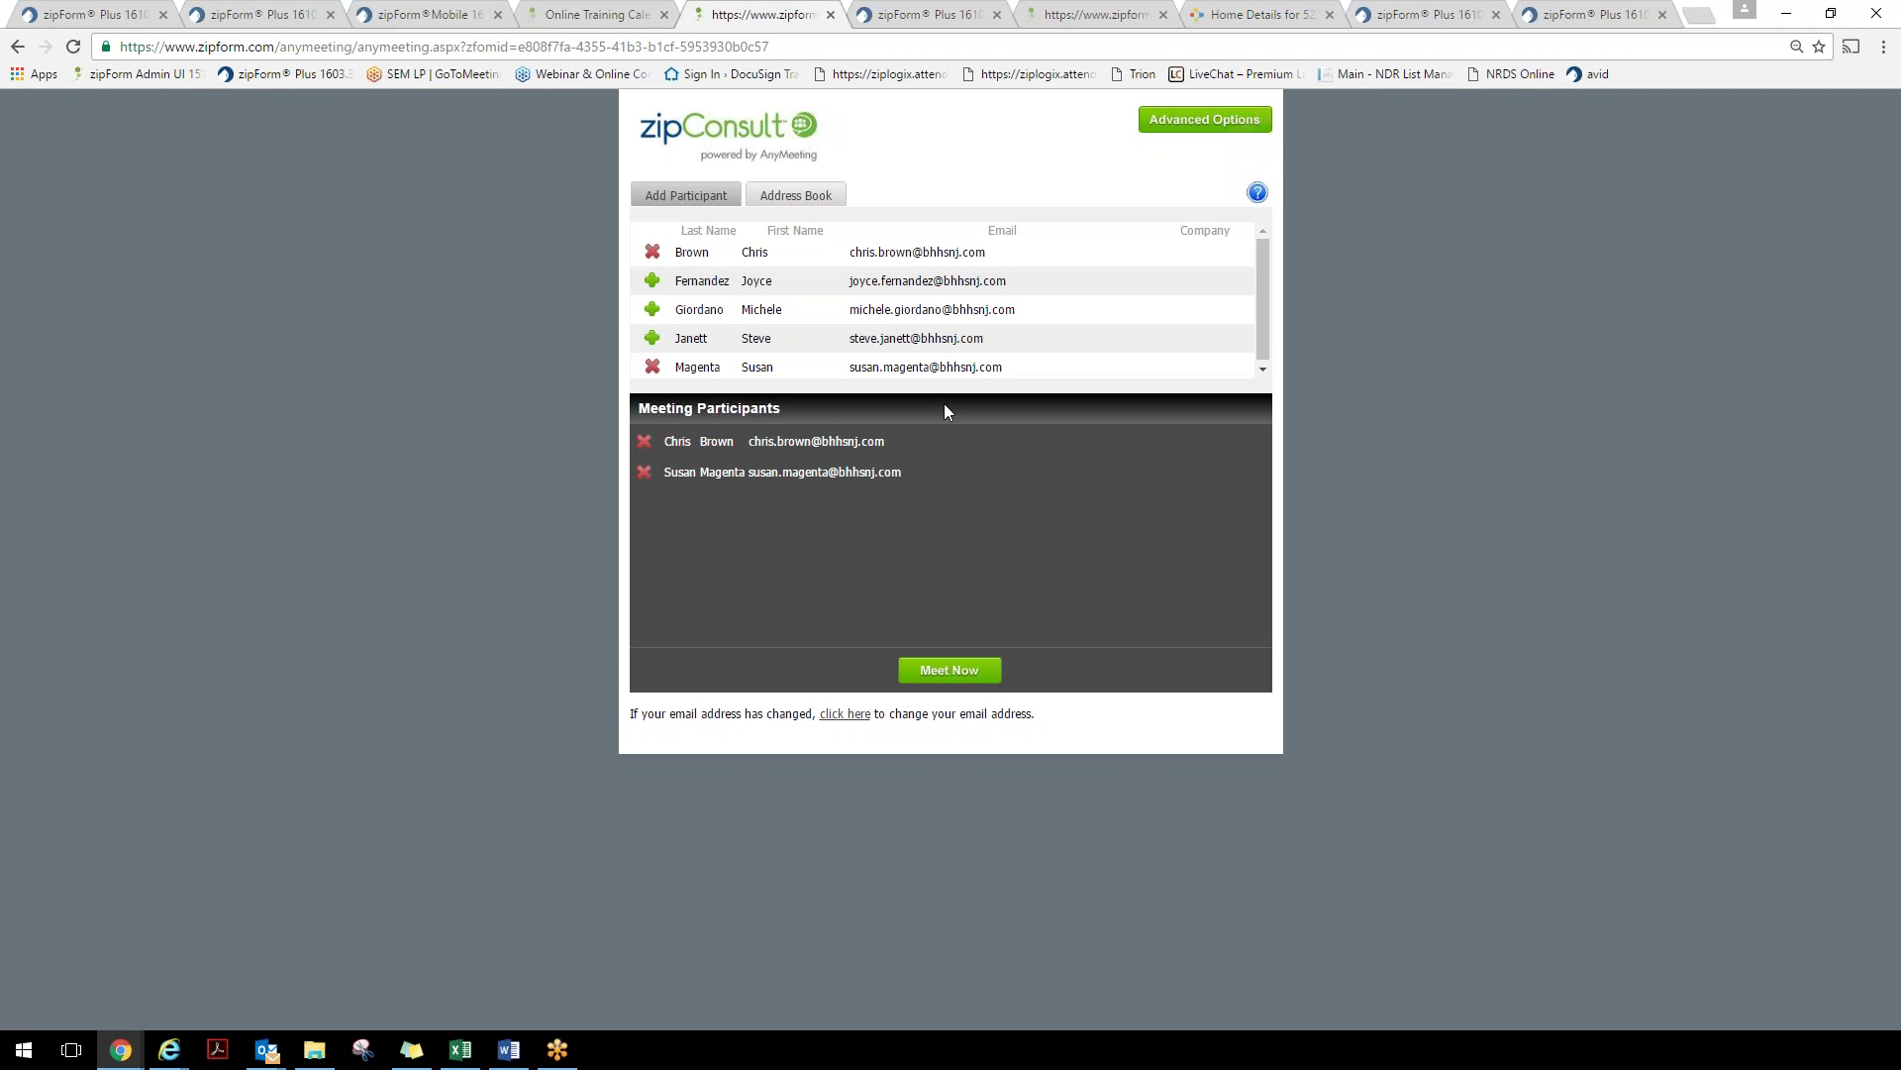
Close the addendum viewer in zipForm Mobile and return to the zipForm Plus contract
left_click(450, 13)
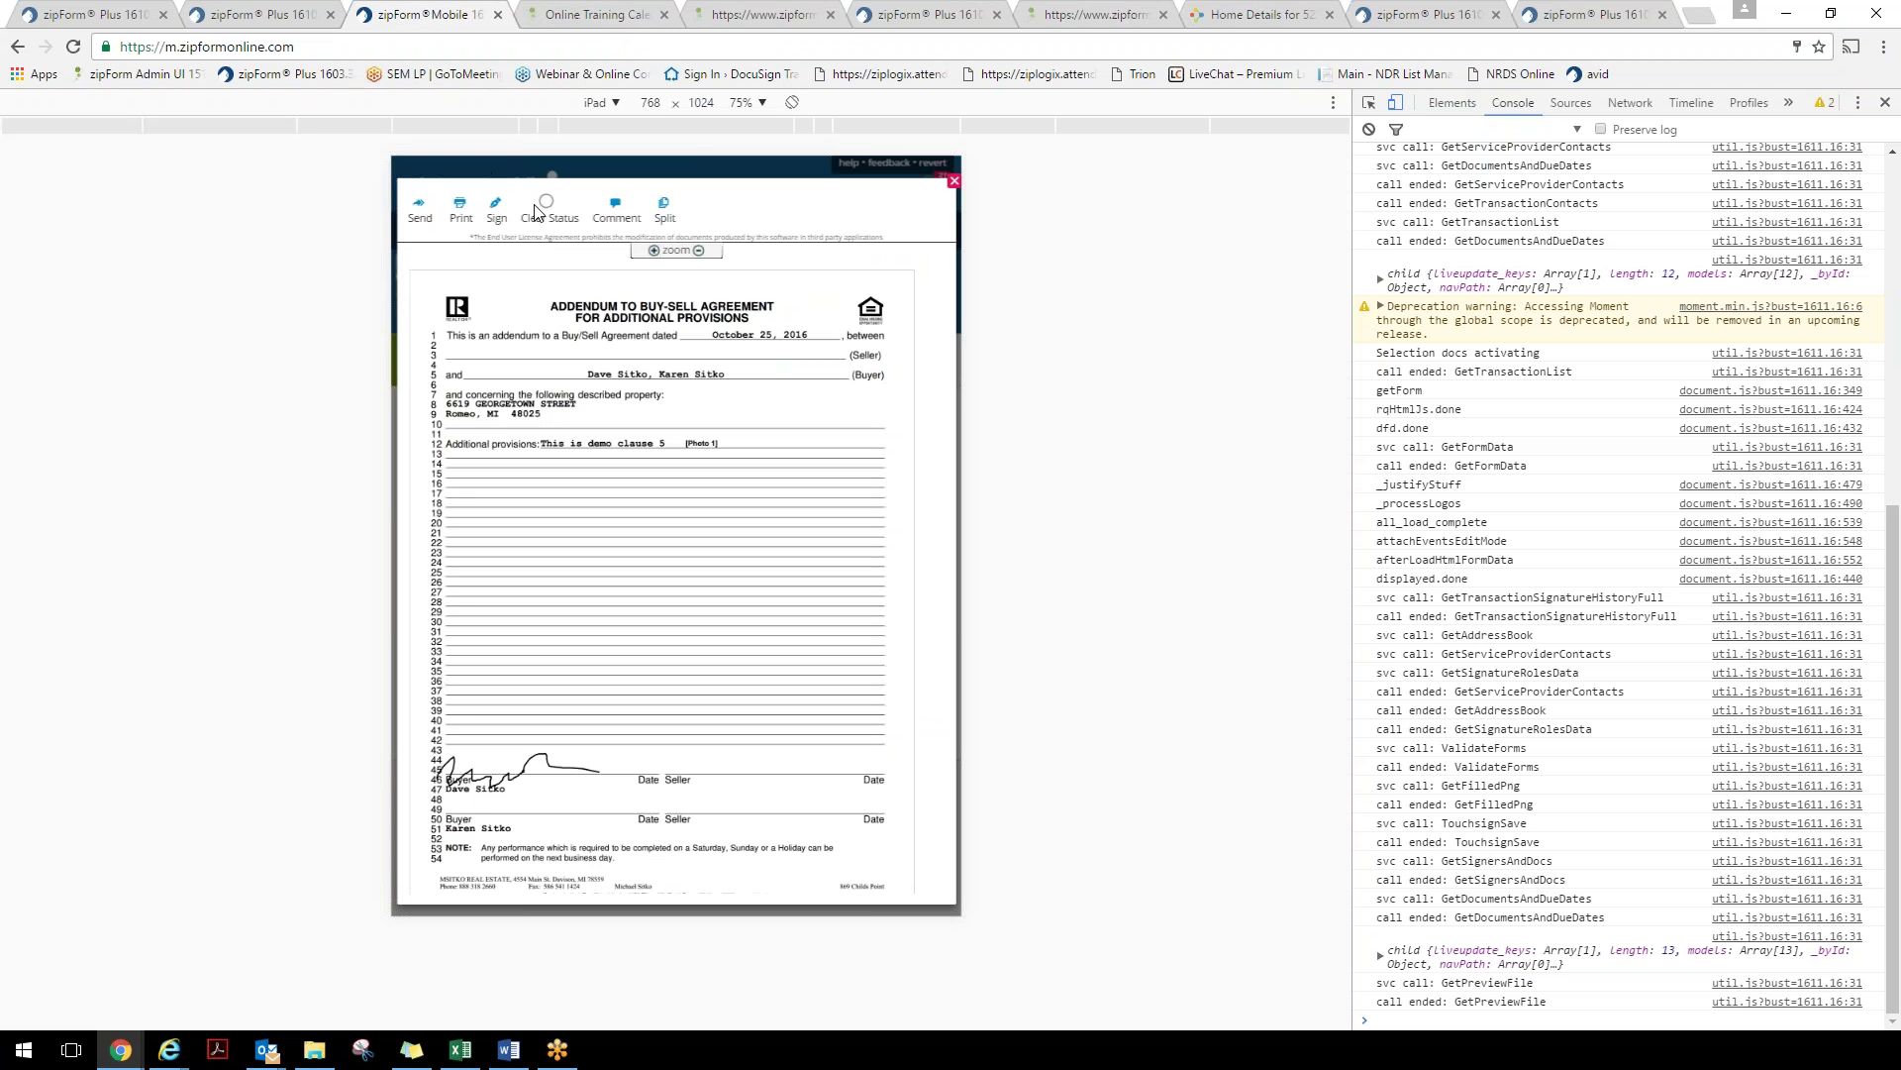
left_click(954, 182)
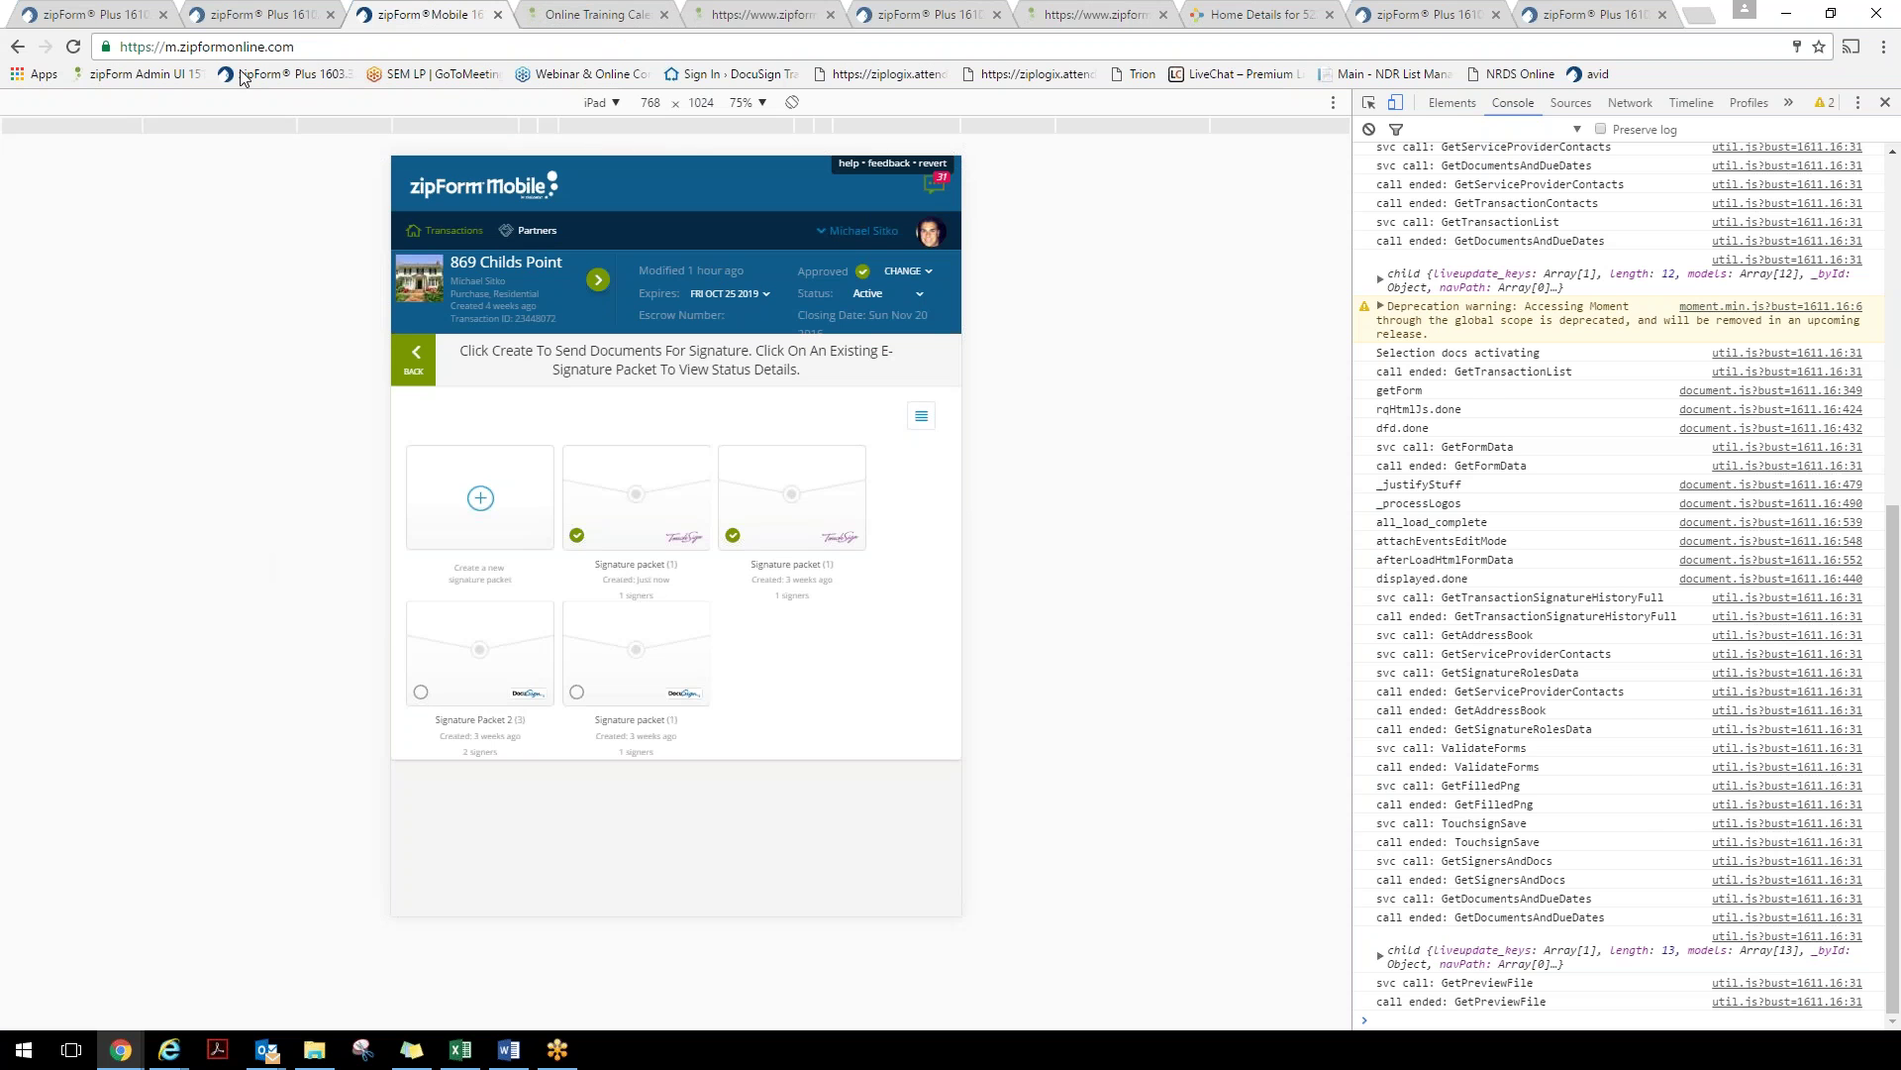
left_click(263, 9)
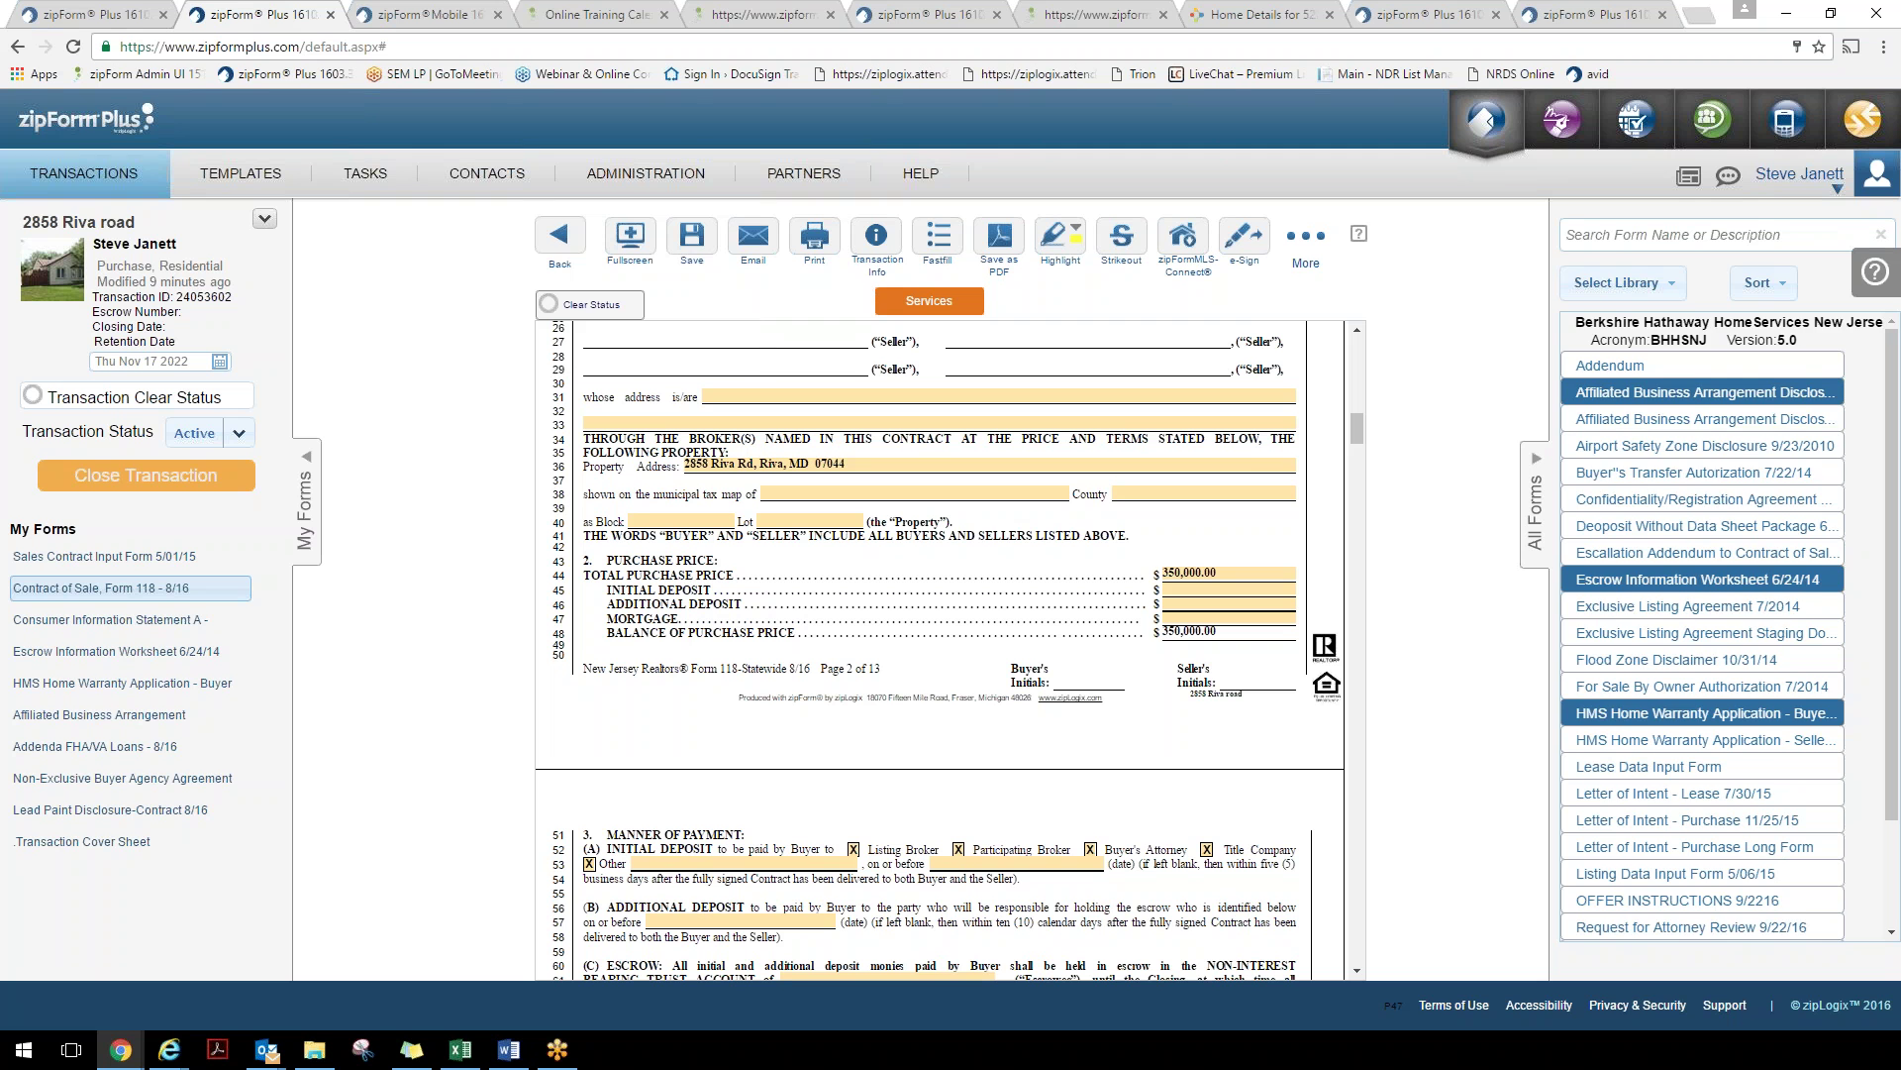
Look over the available form libraries without changing them, then return to the transaction's documents
scroll(1670, 482, "down", 3)
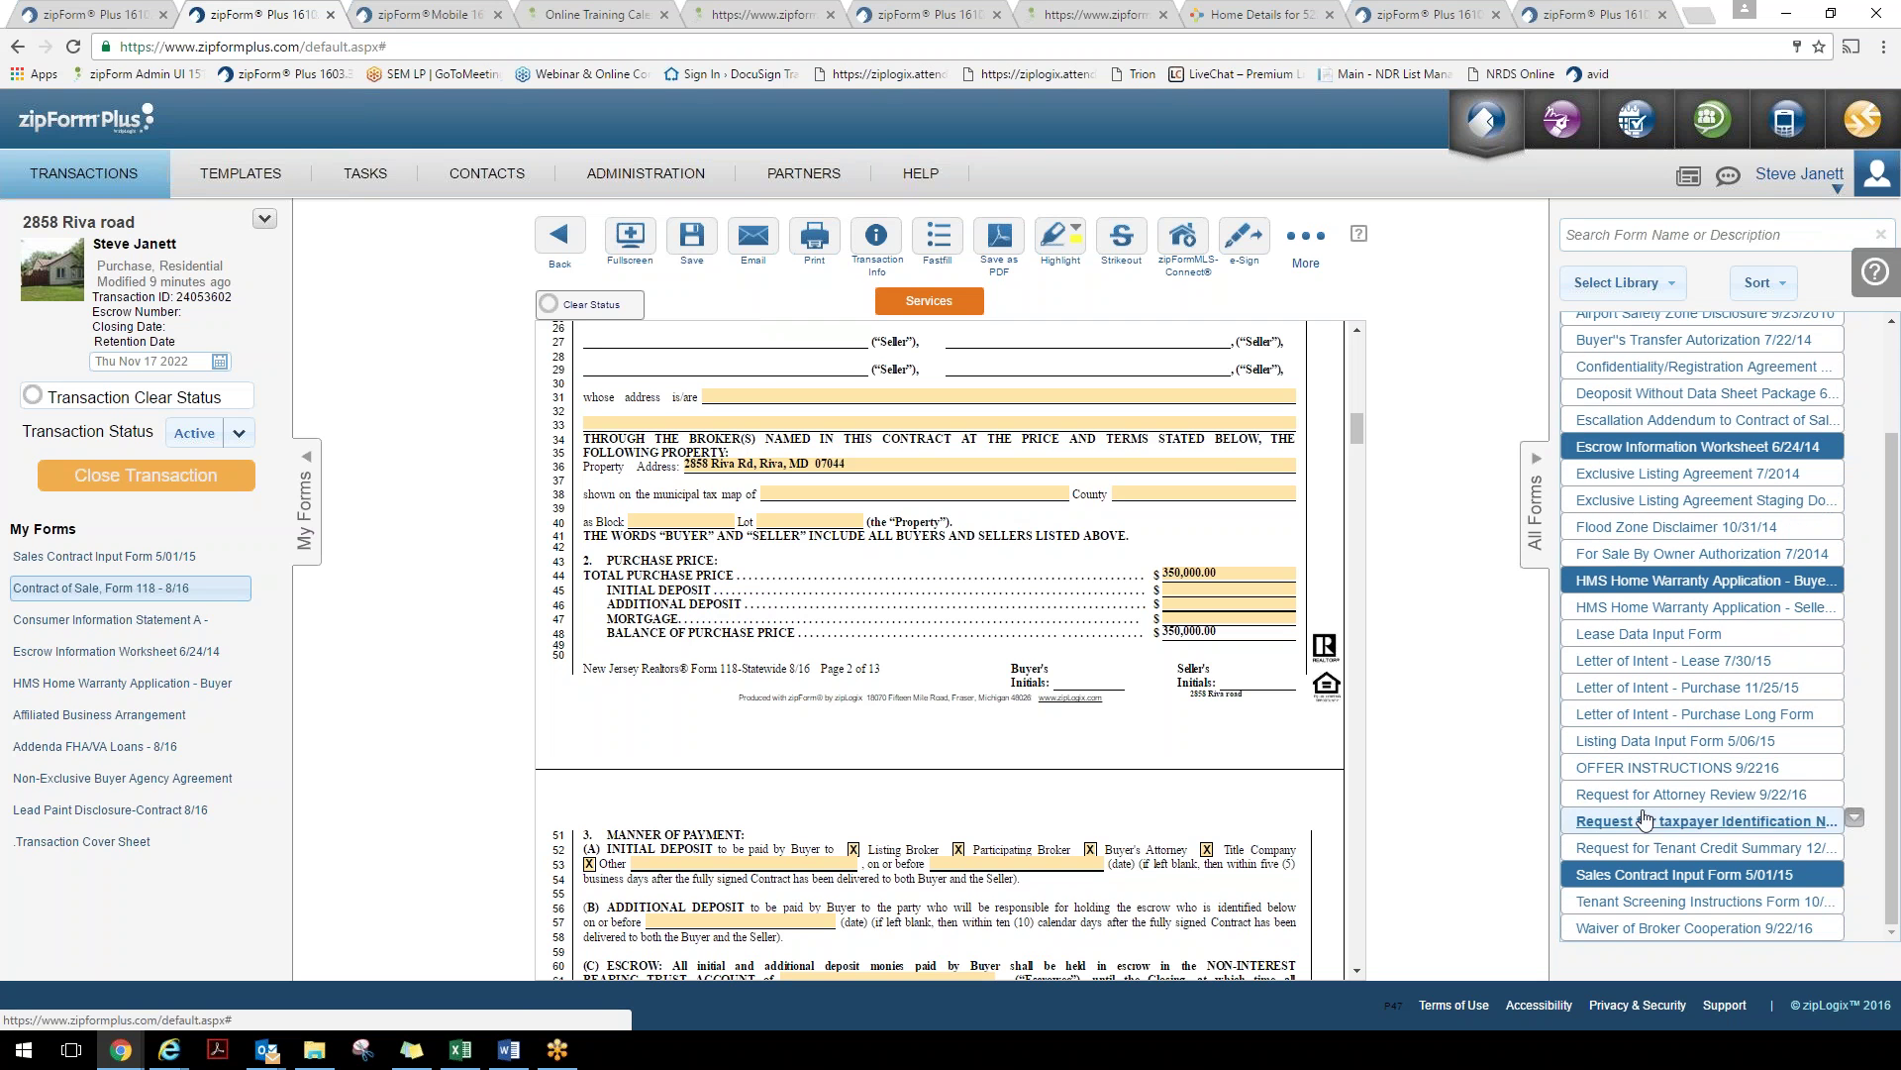
left_click(1617, 282)
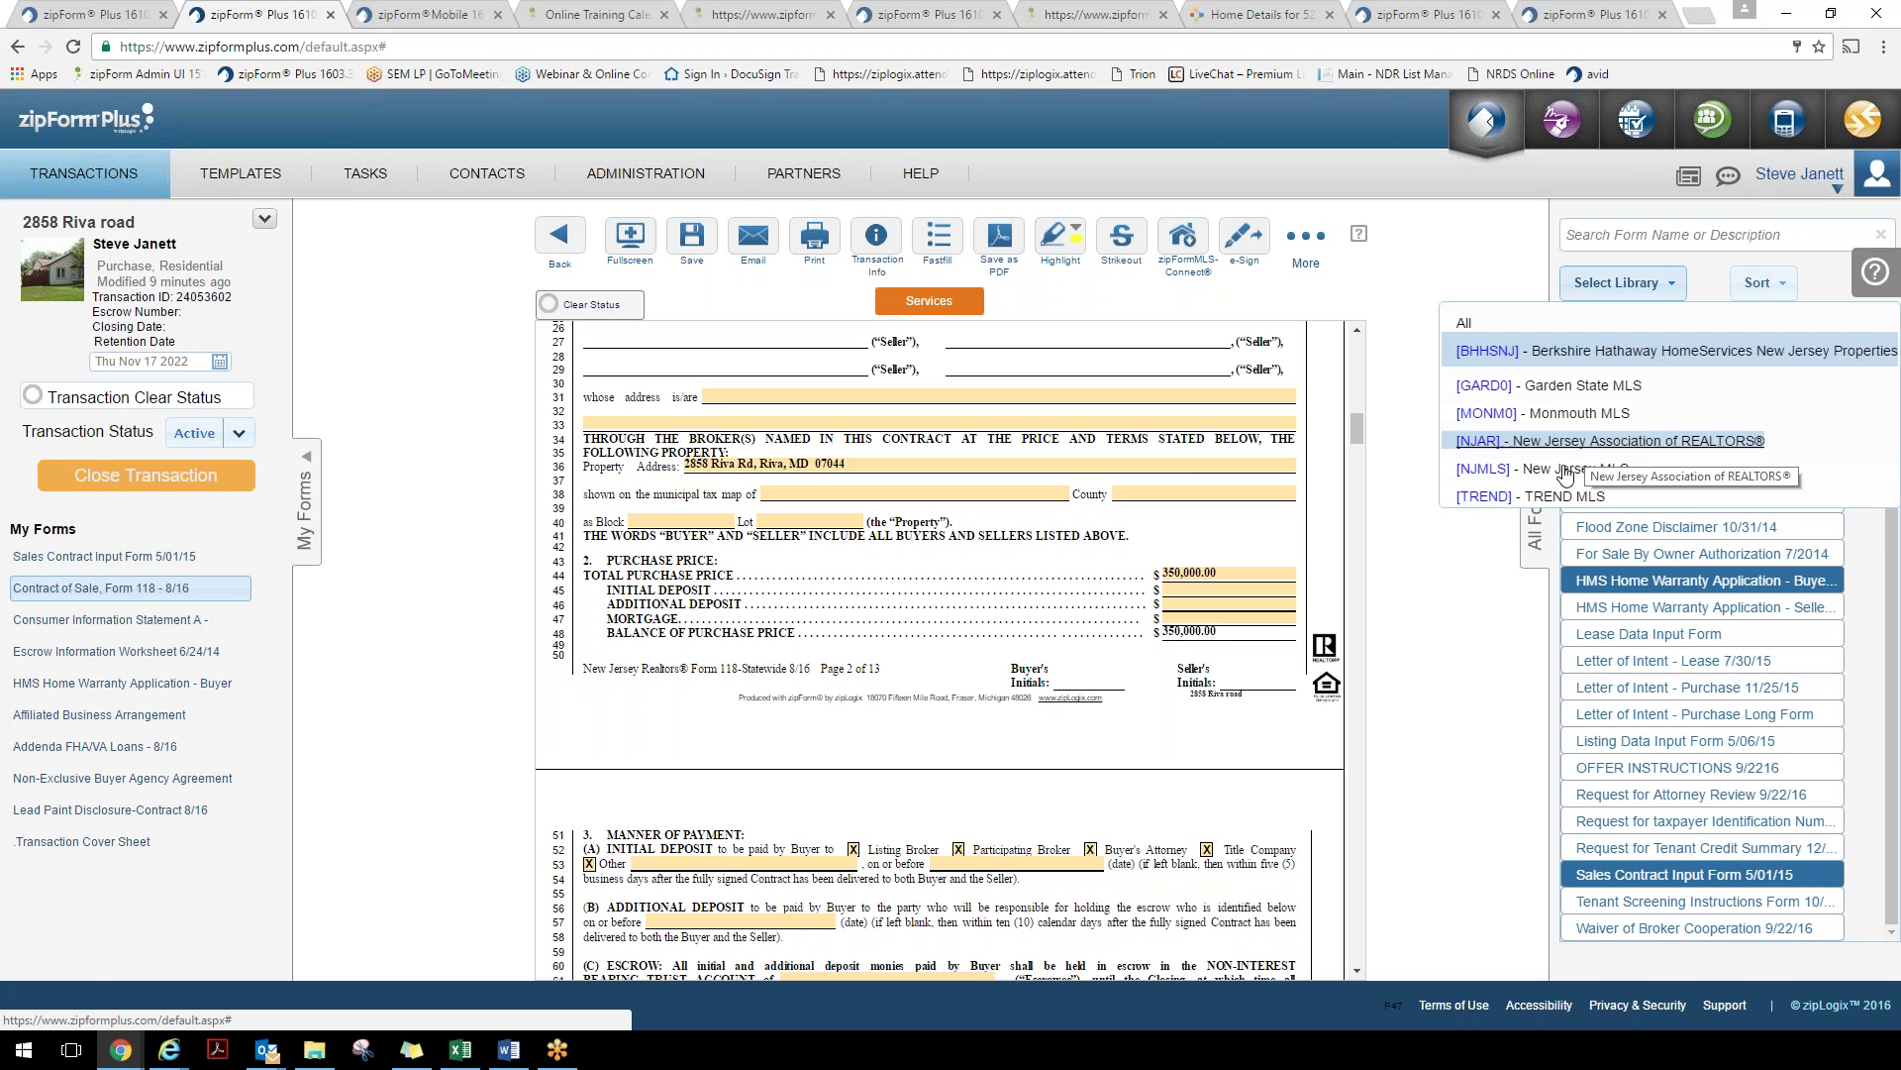
left_click(1468, 608)
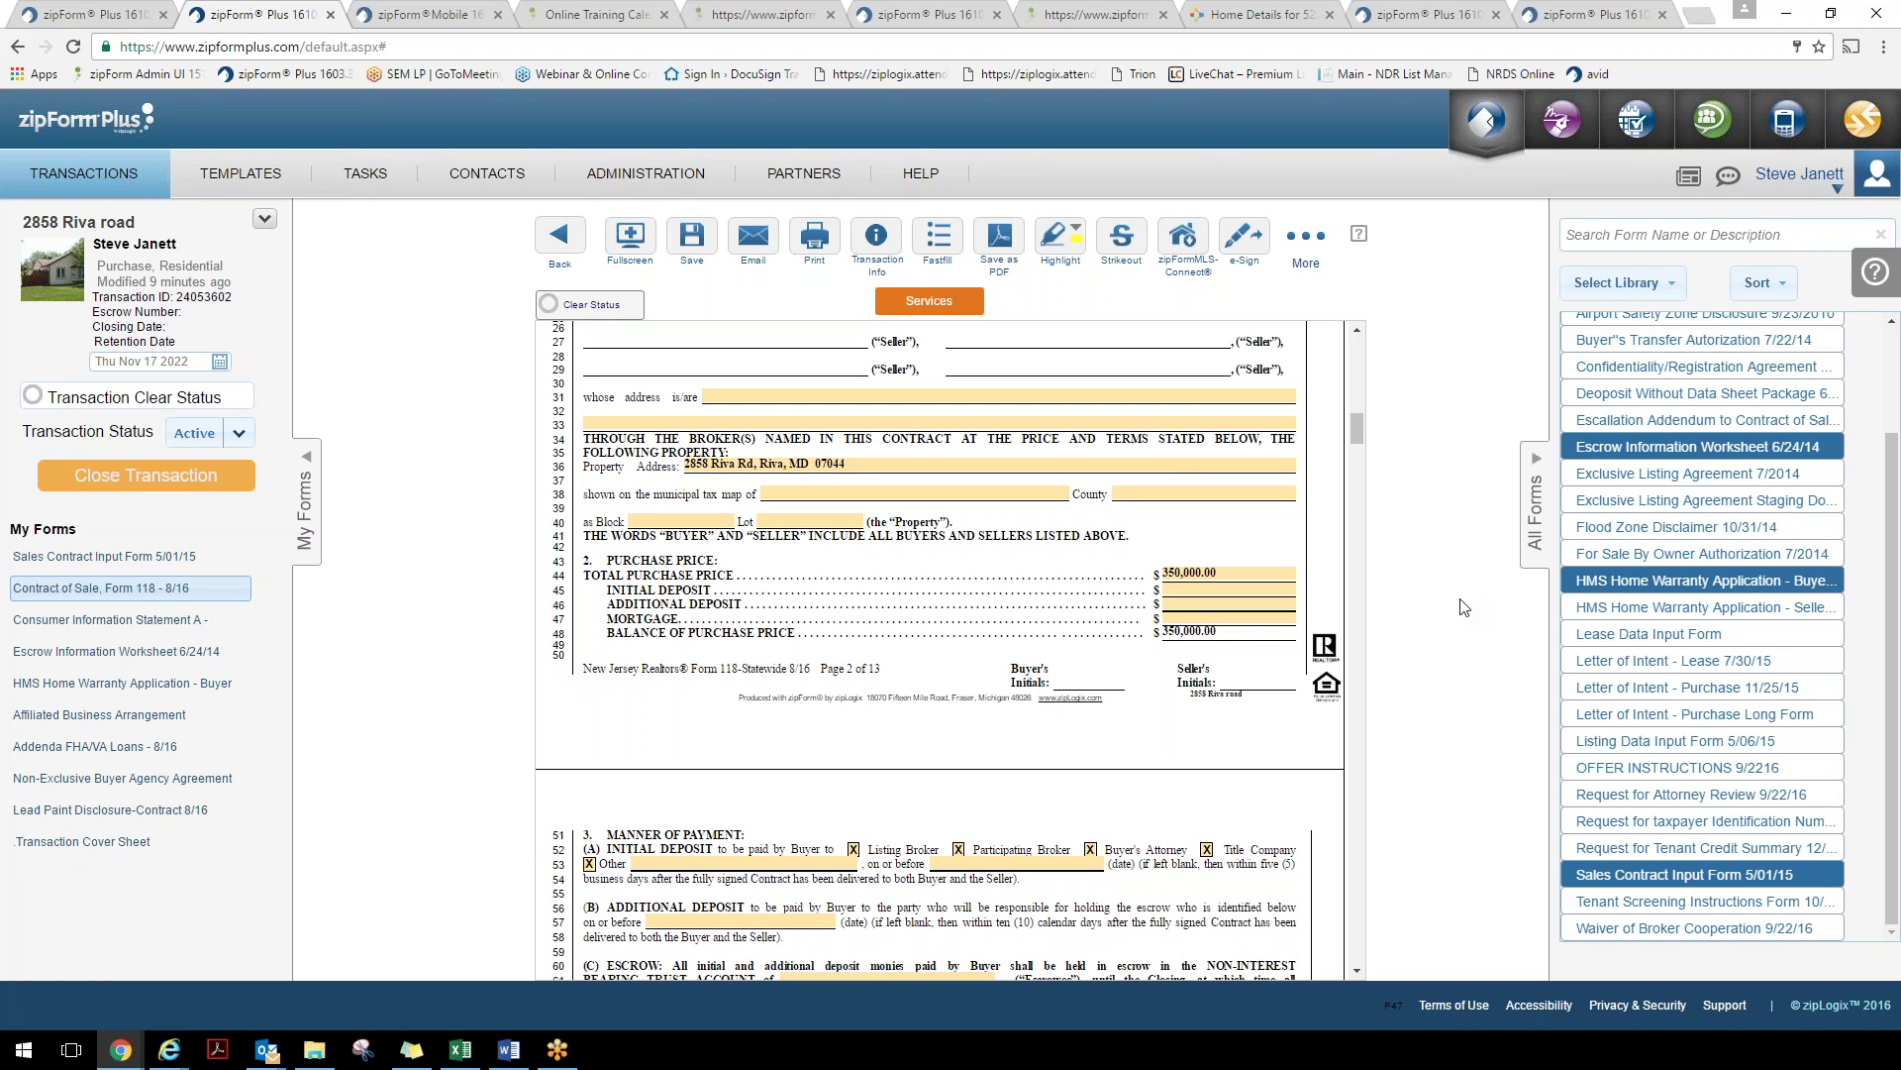
left_click(561, 243)
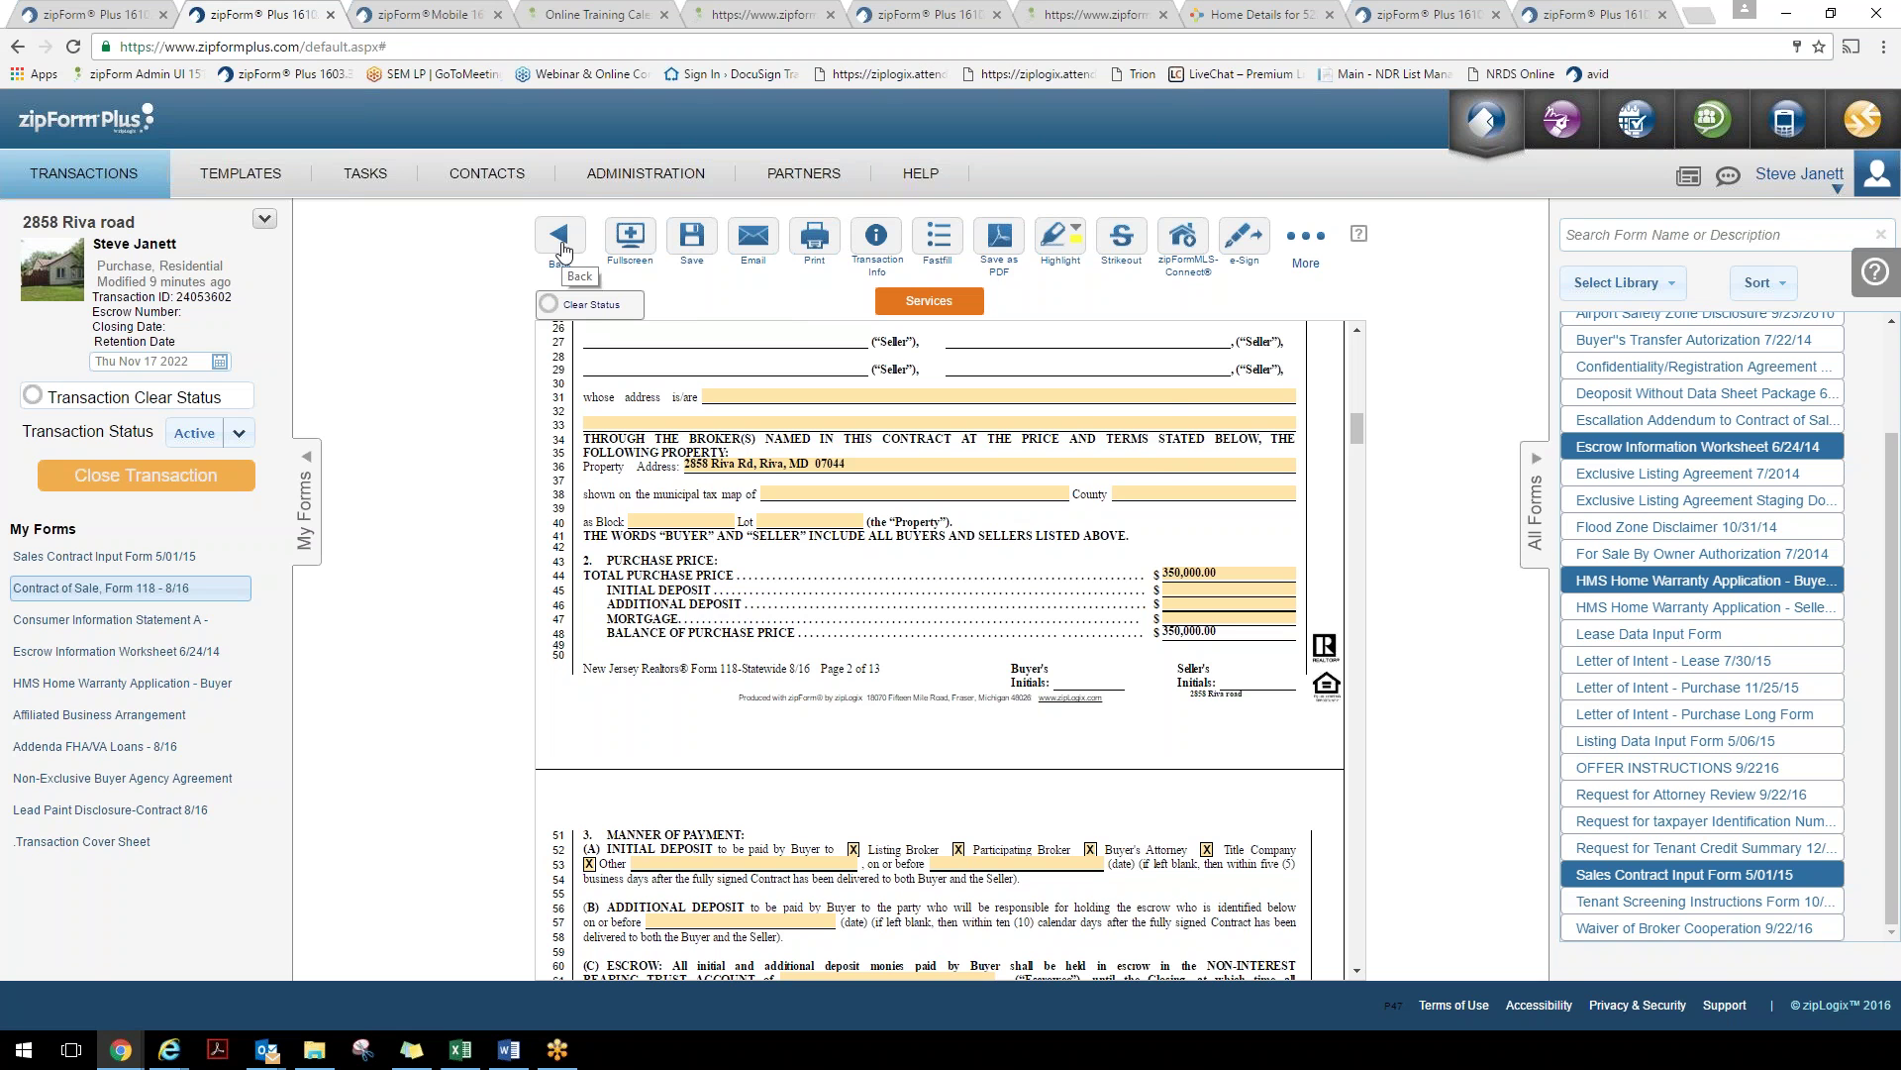